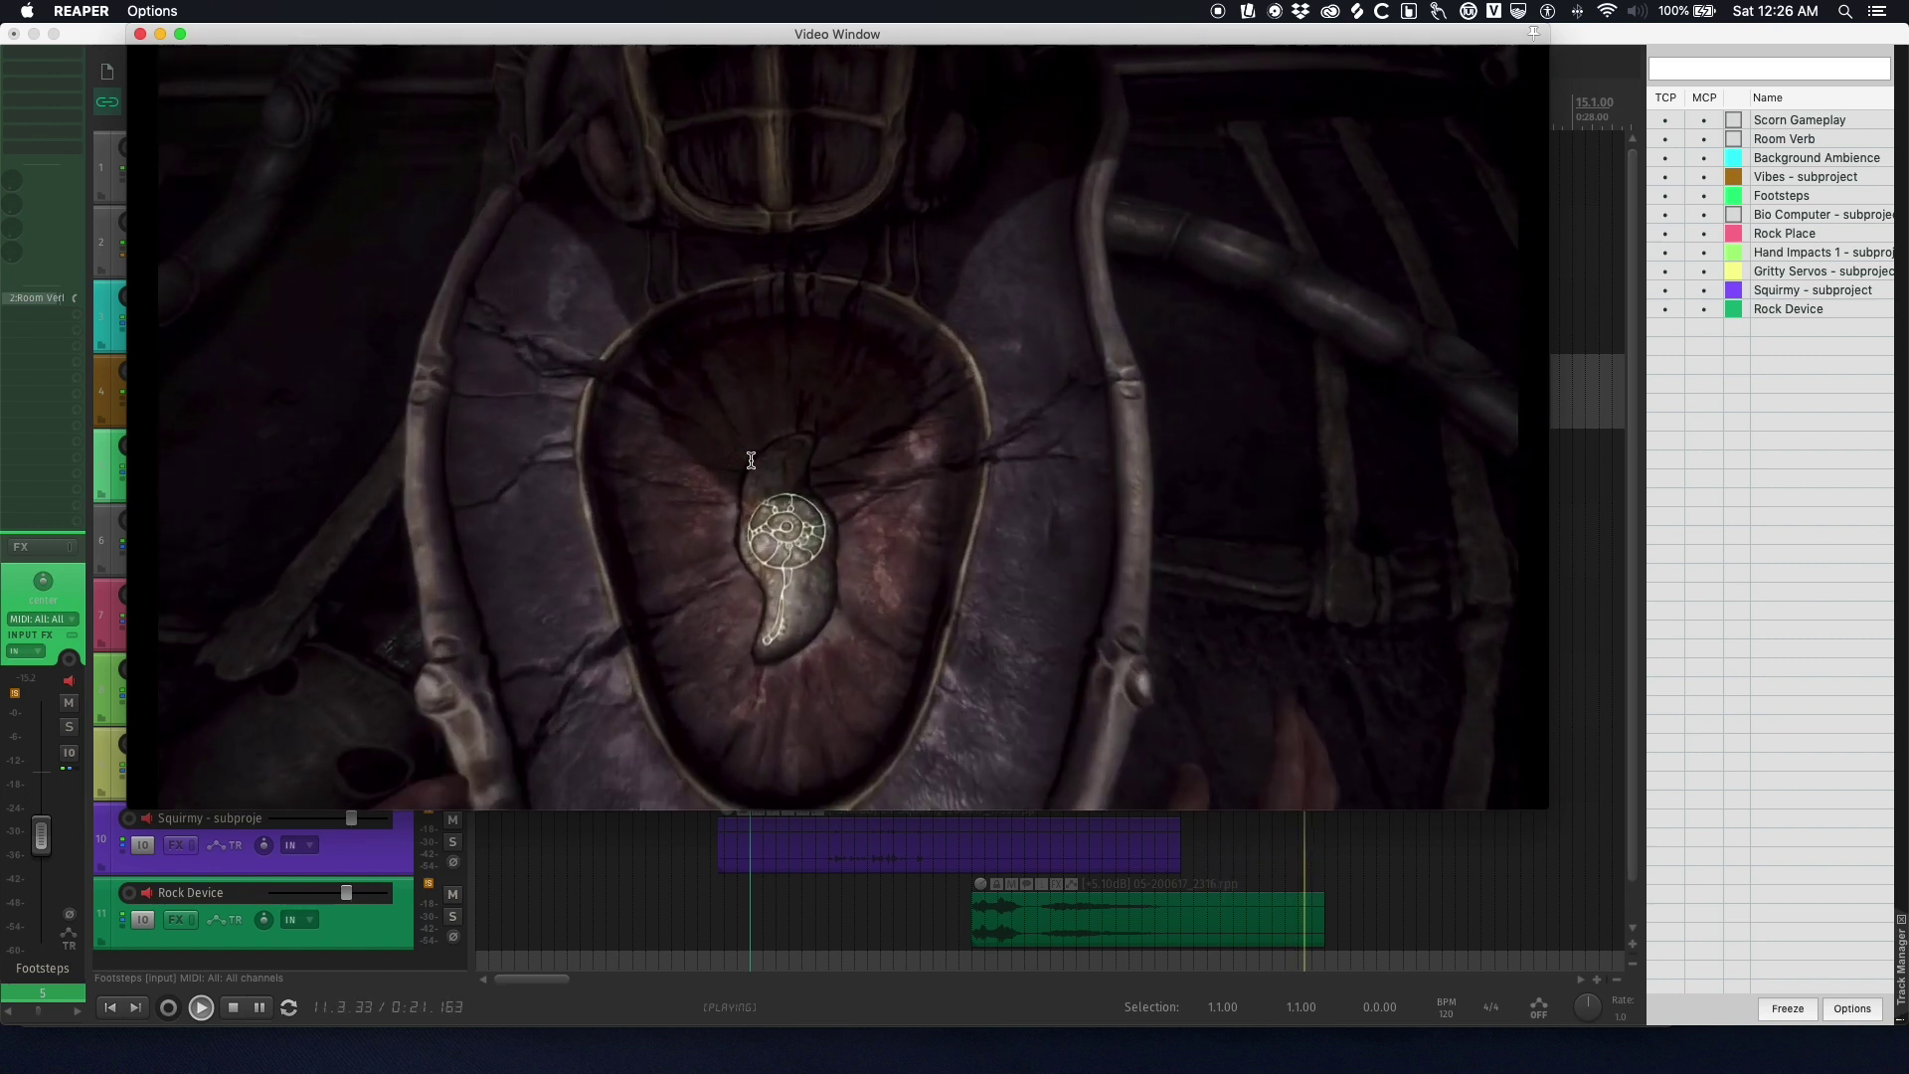
- Stop the running playback and play the full scene mix again with the gameplay video
key("space")
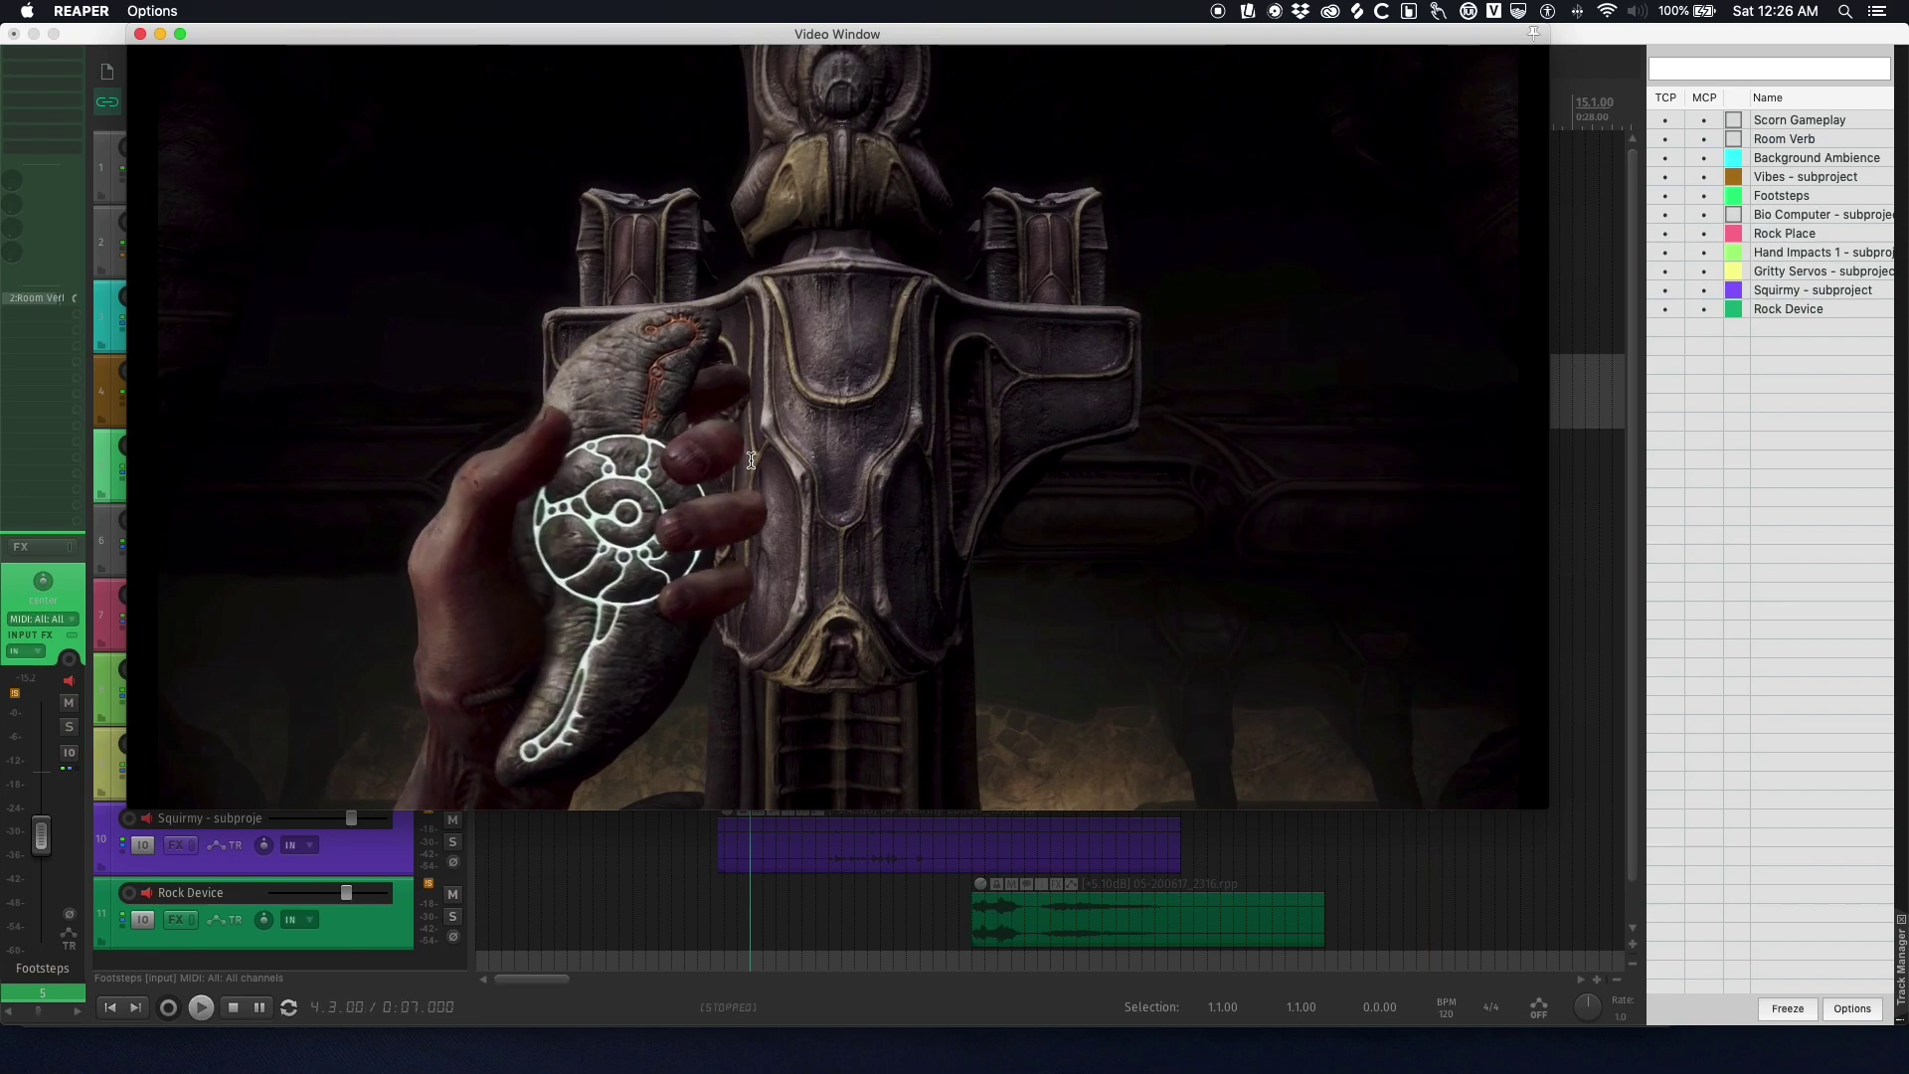
key("space")
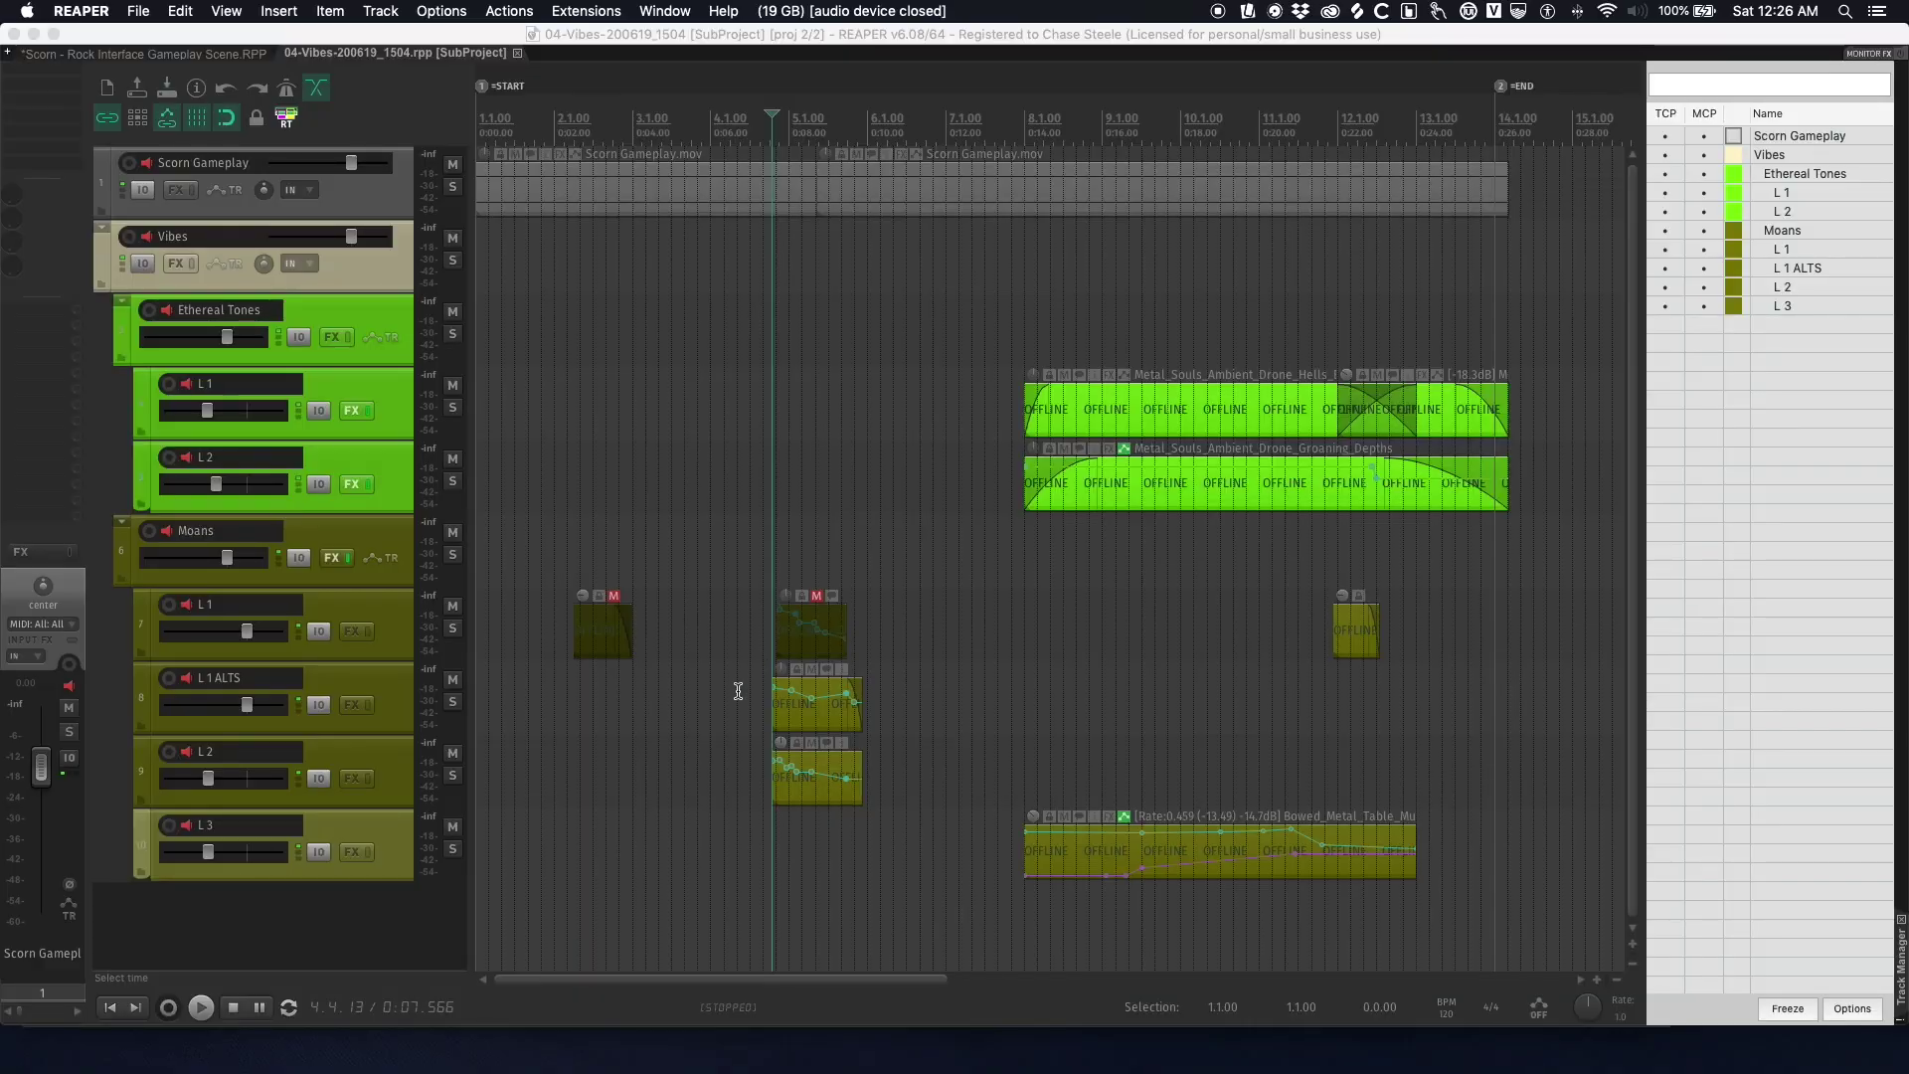
- Place the edit cursor at the Moans clips in the Vibes subproject and select the Ethereal Tones folder track
left_click(722, 697)
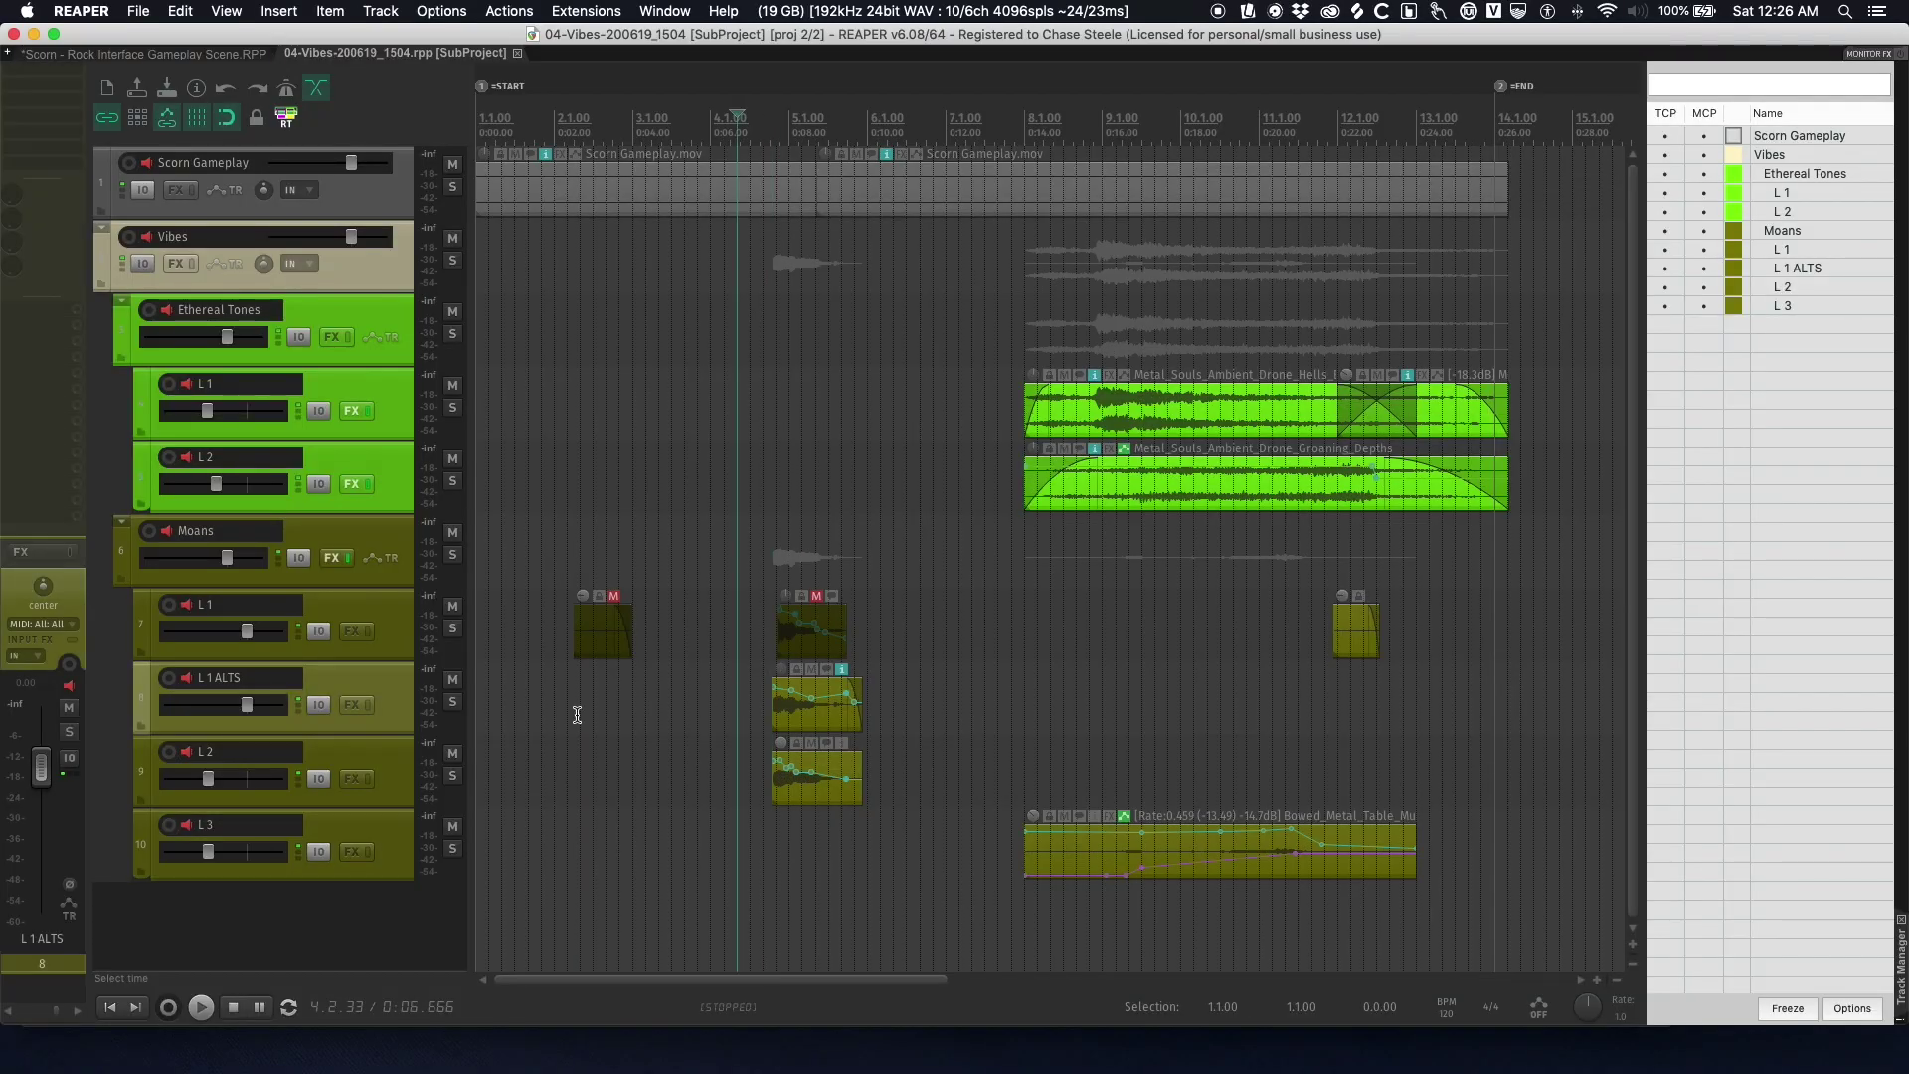
left_click(528, 632)
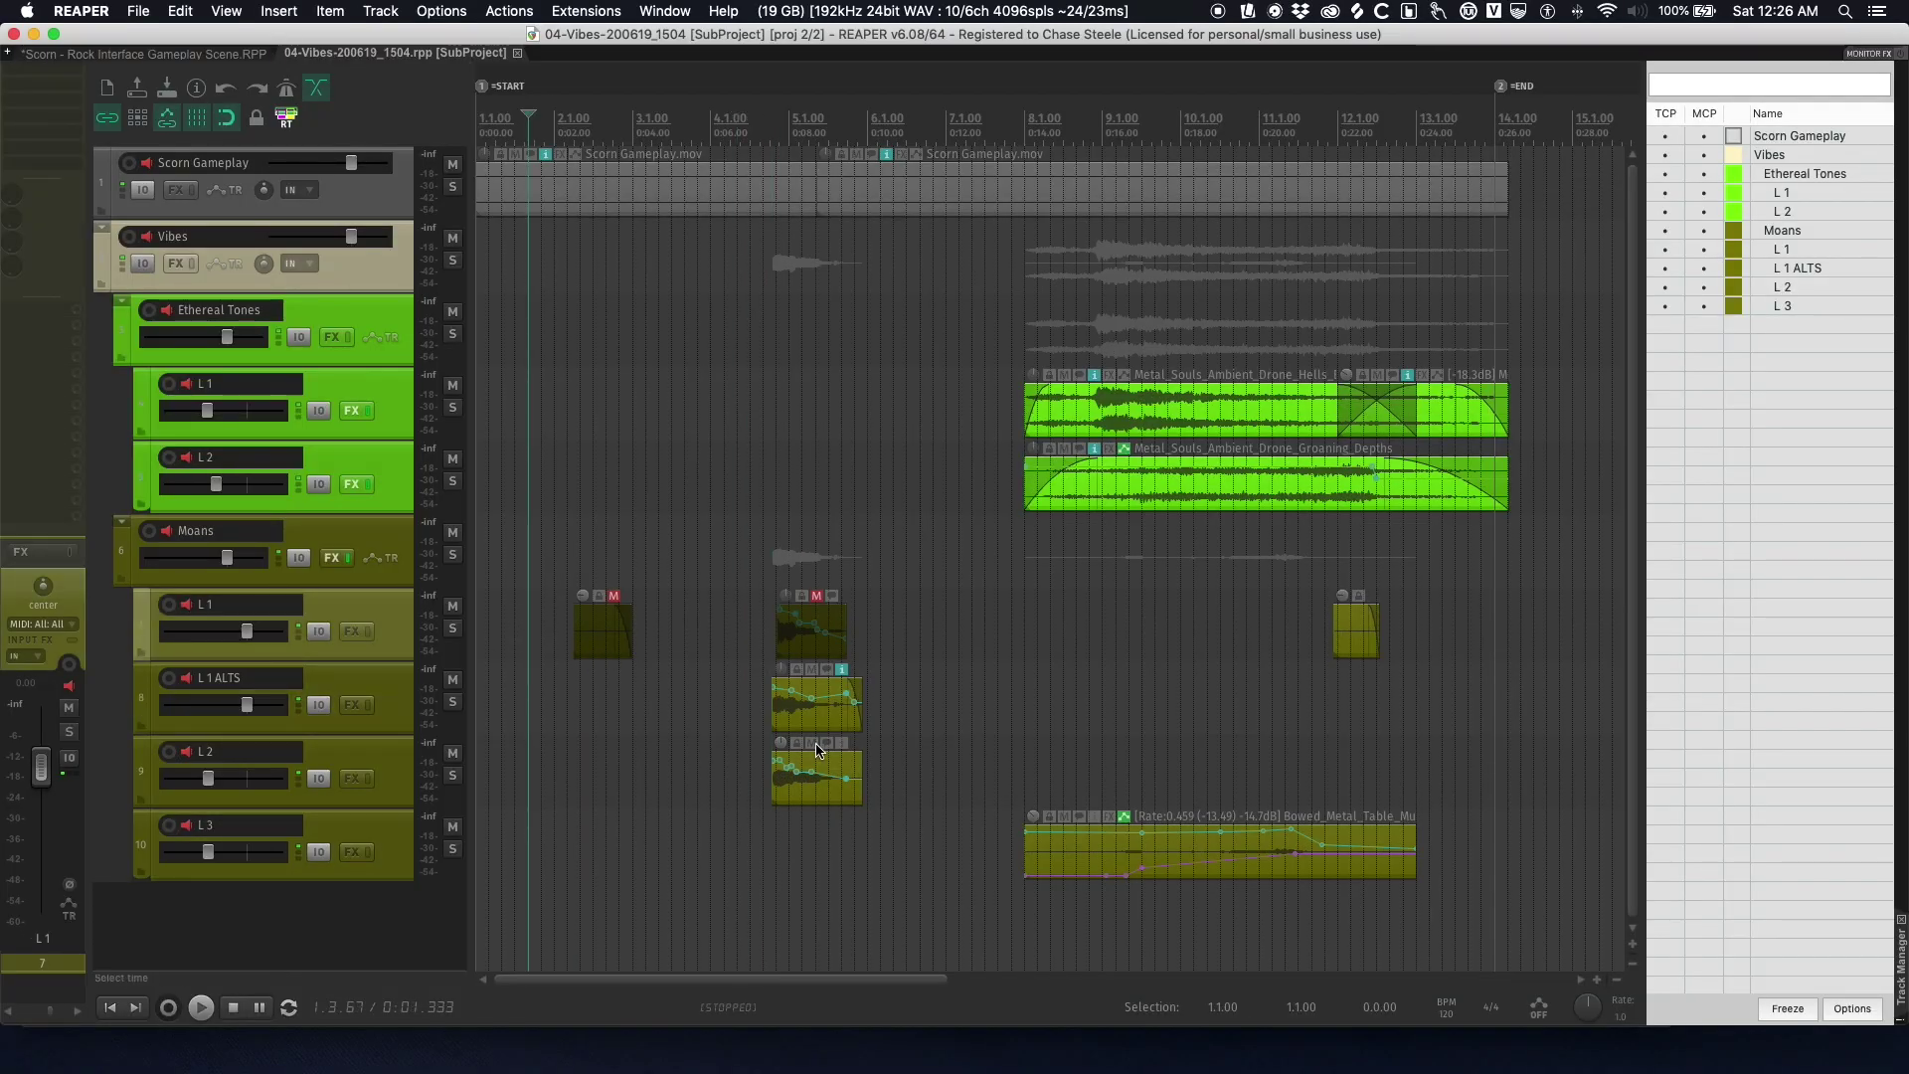
key("Tab")
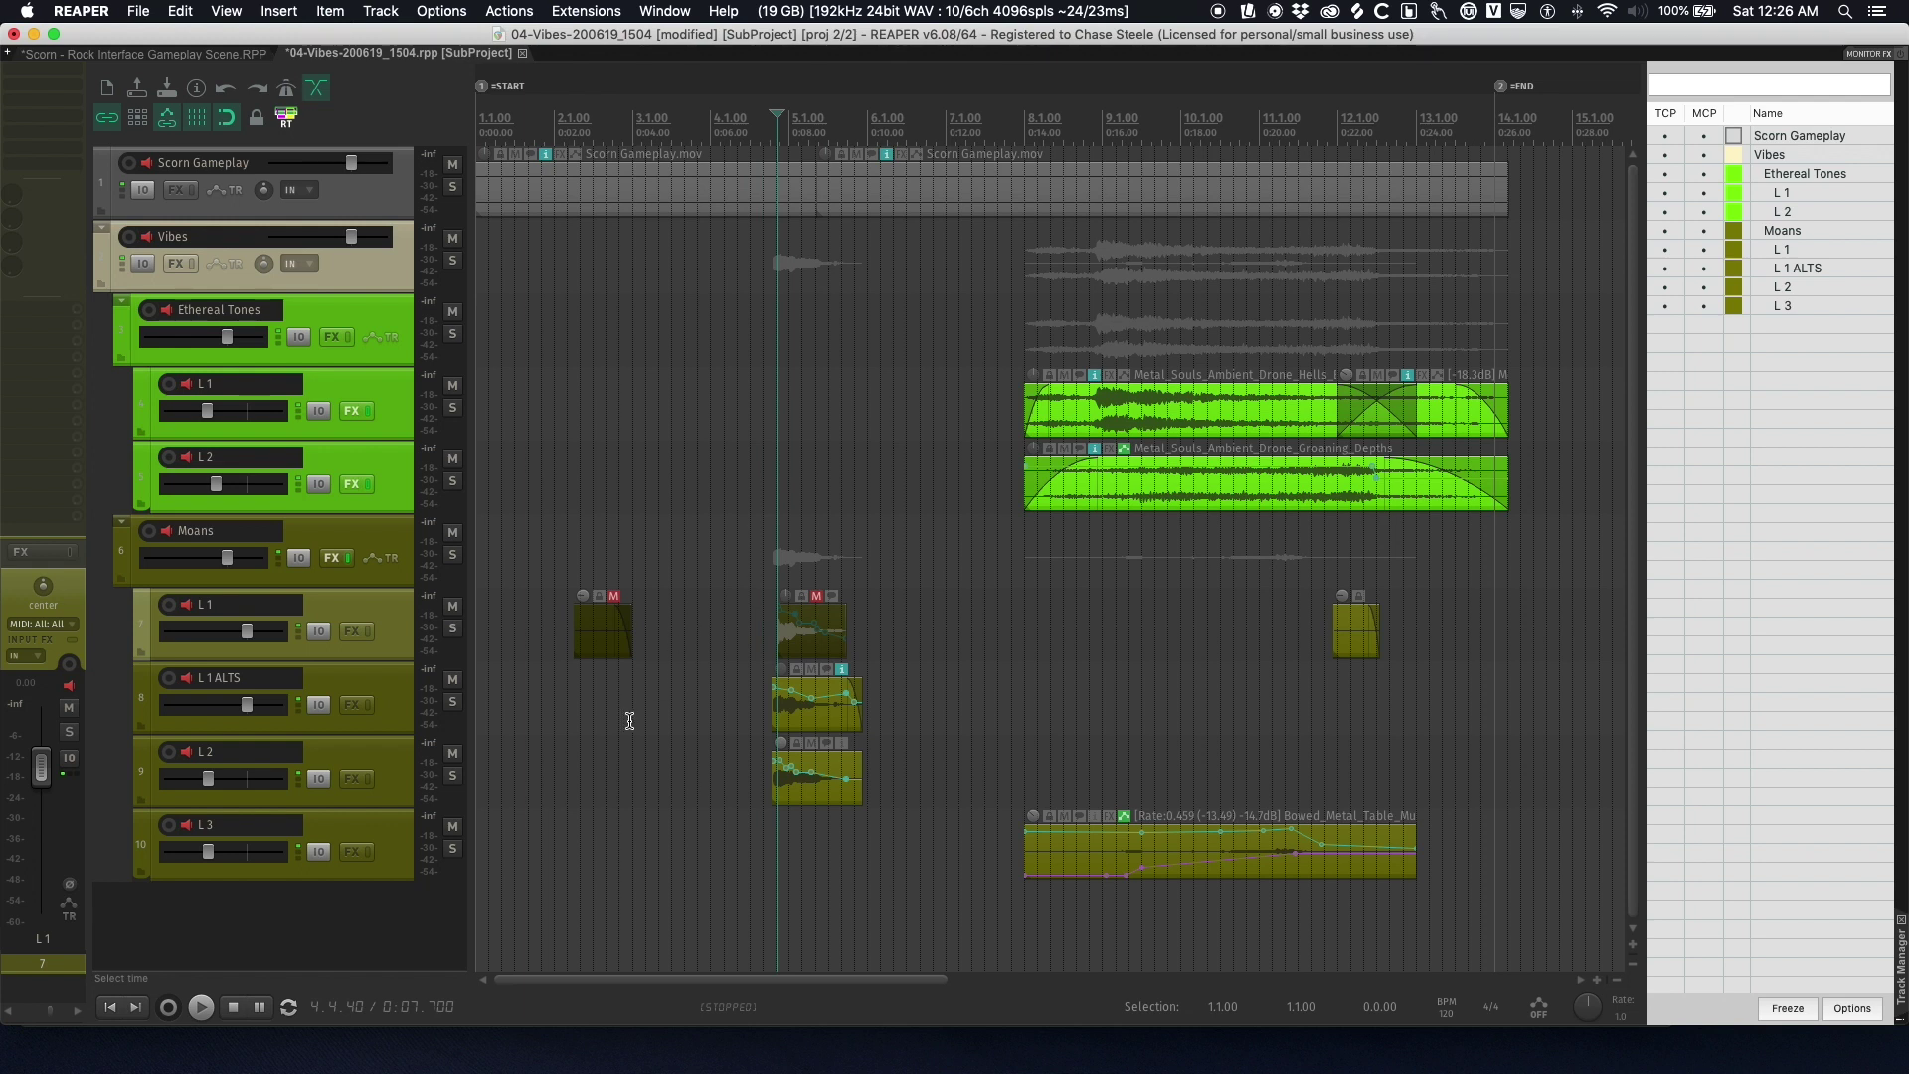
left_click(361, 306)
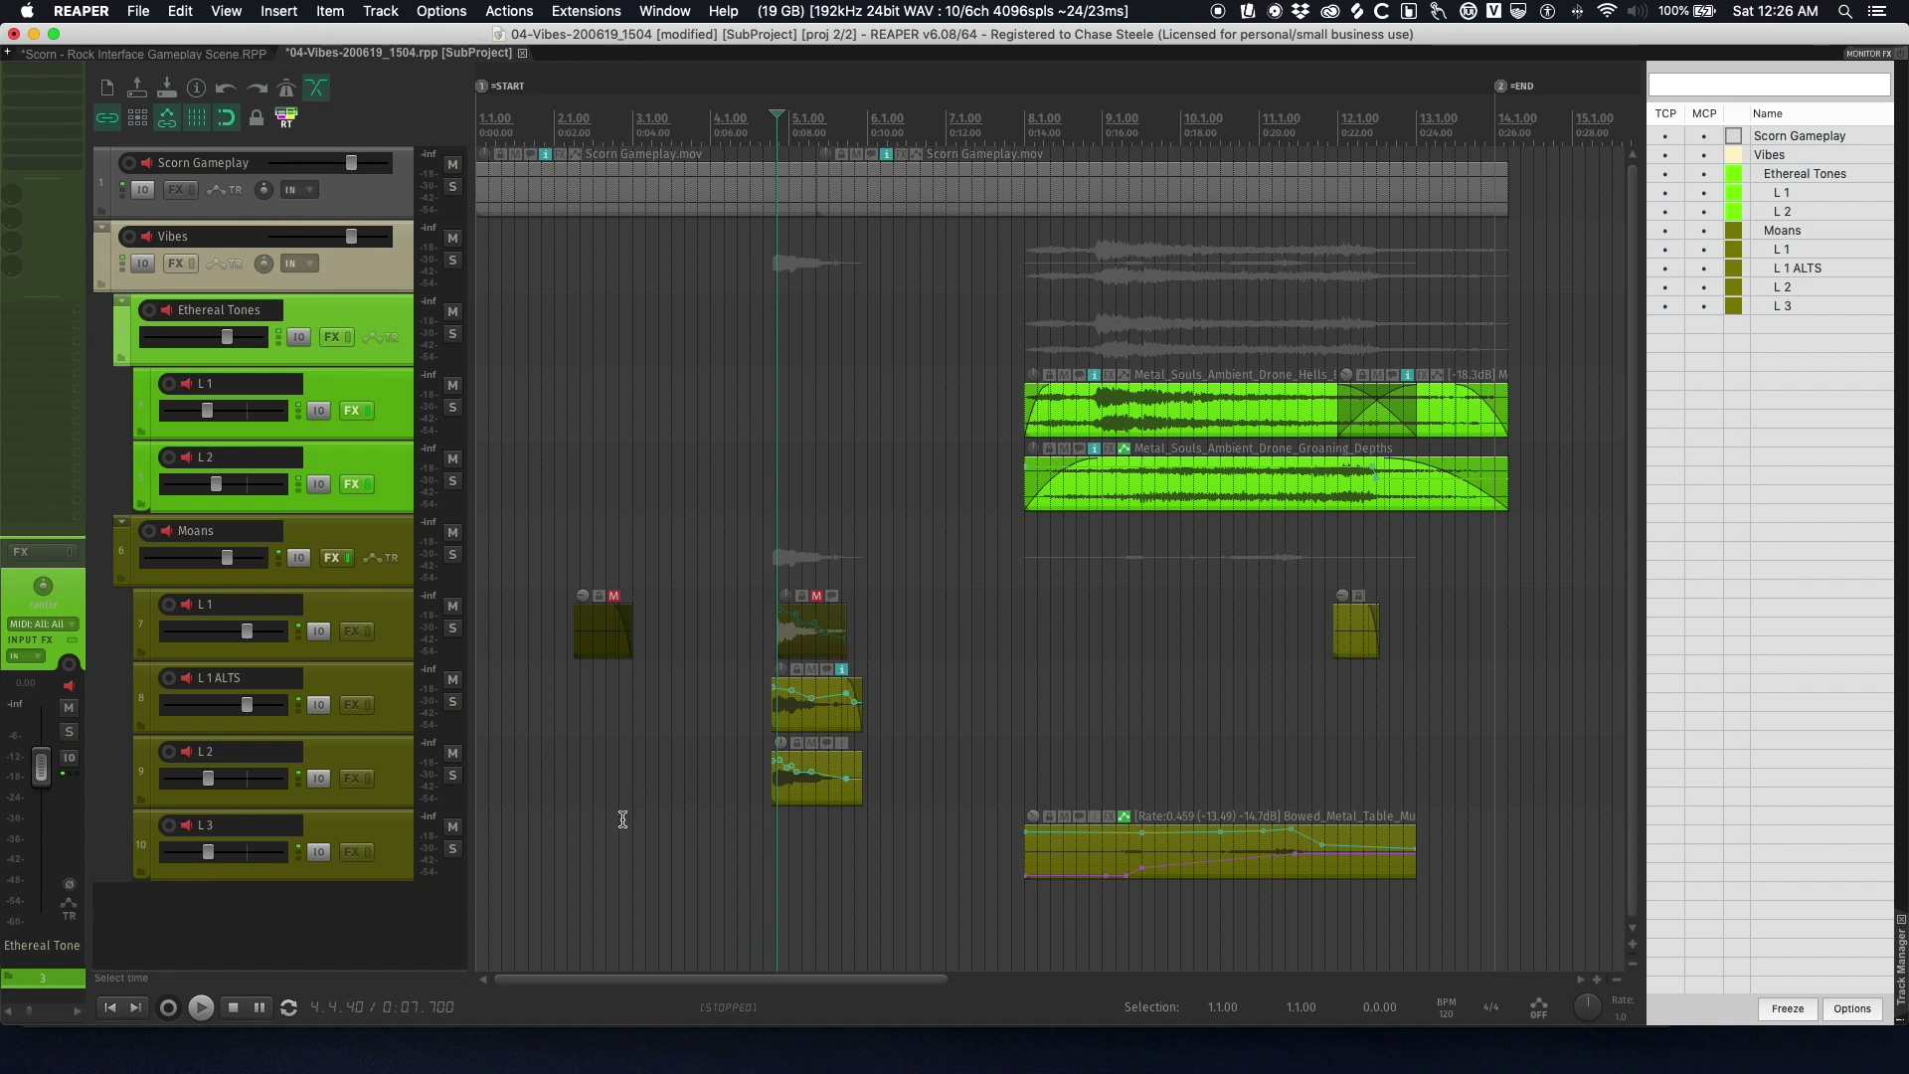
left_click(368, 295)
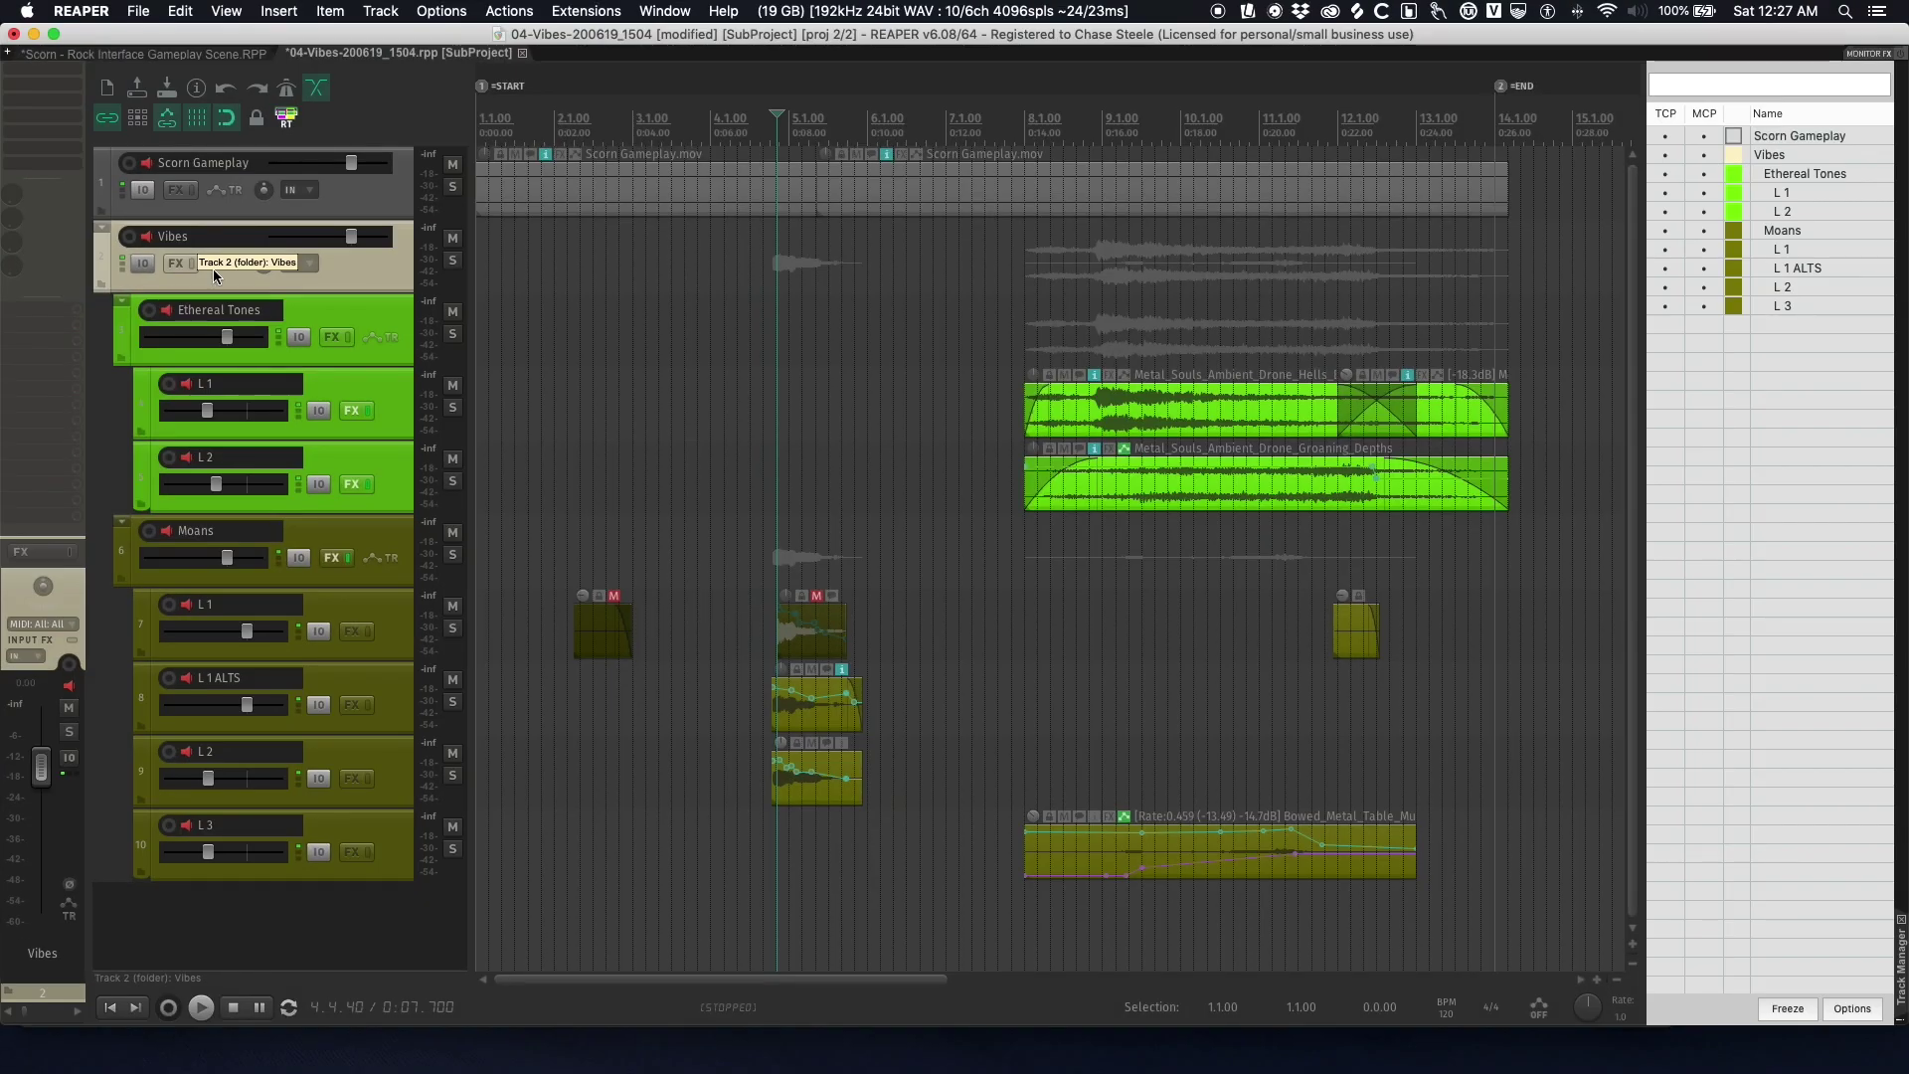
- View the main Rock Interface Gameplay Scene project, return to the Vibes subproject and select the L 2 track under Moans
left_click(136, 57)
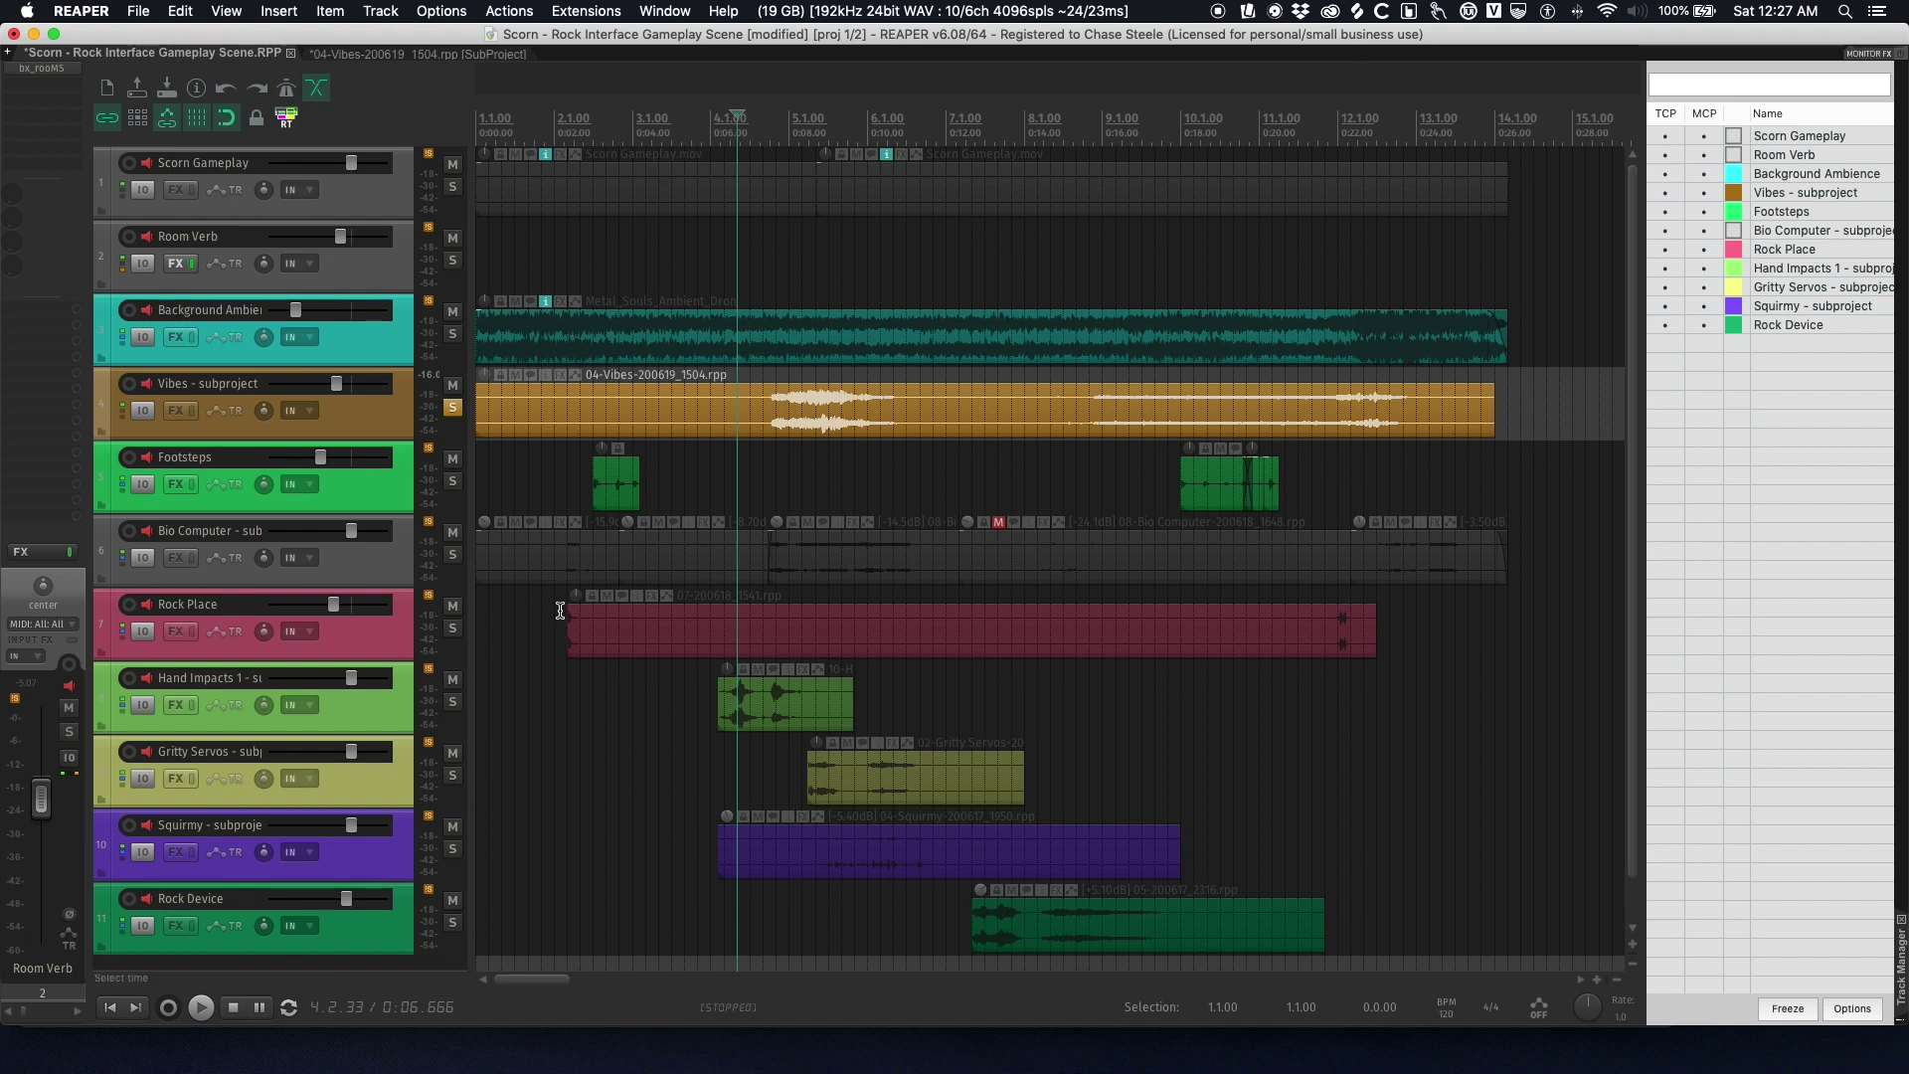
left_click(389, 56)
left_click(713, 627)
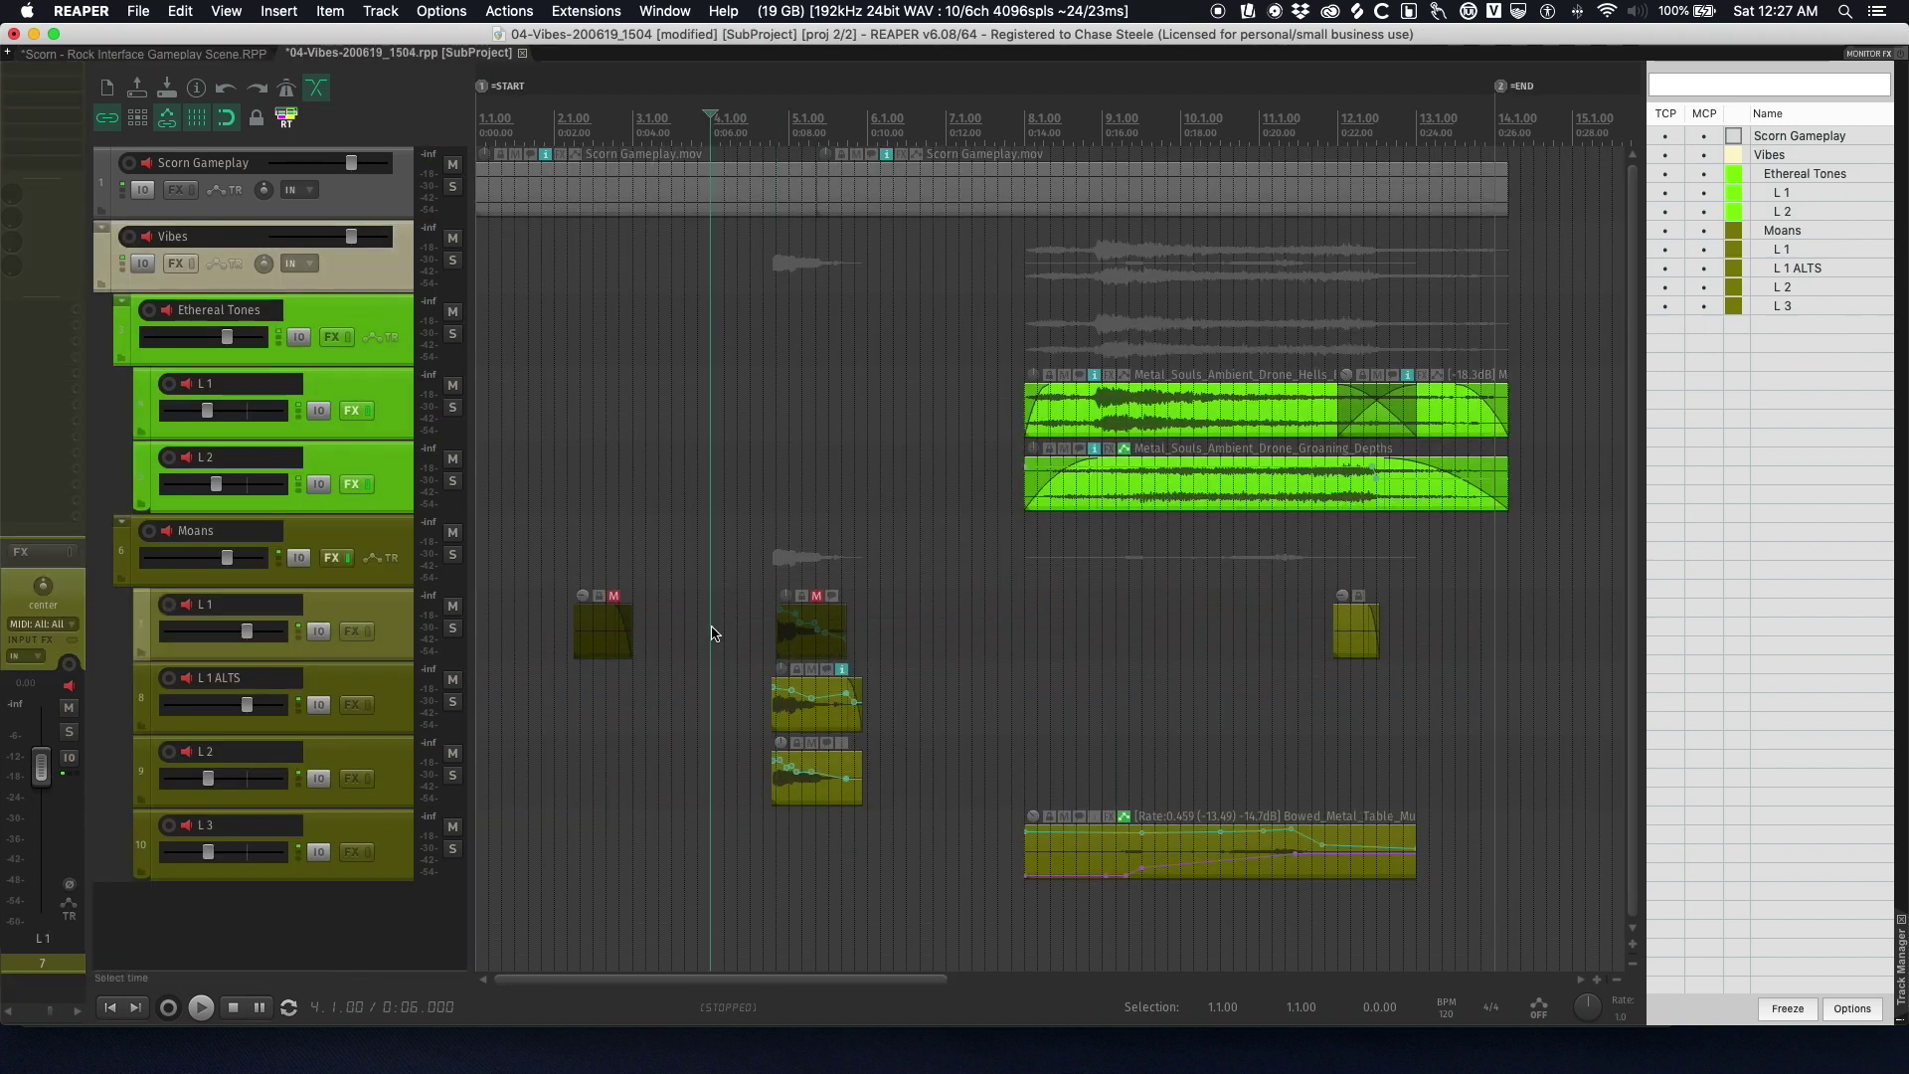
left_click(705, 737)
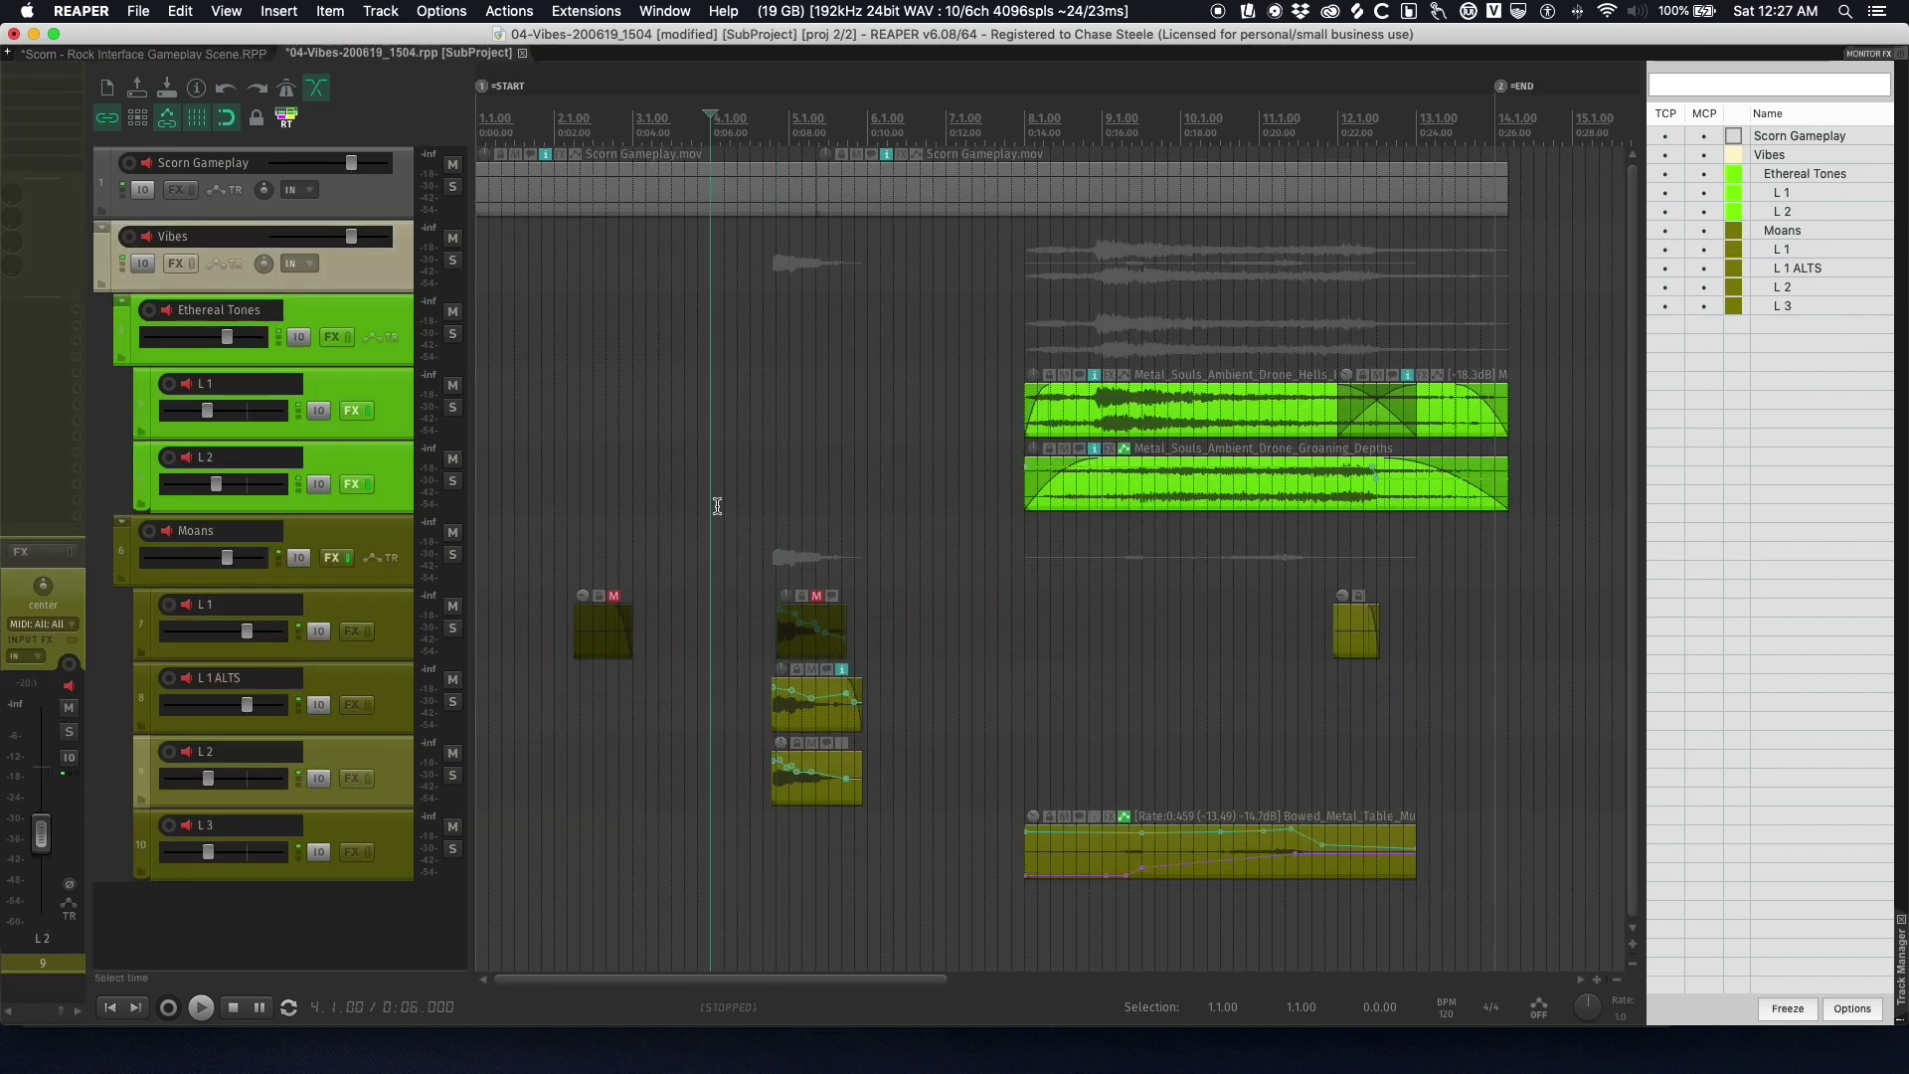
- Solo the Ethereal Tones folder track and listen to it from the start of the first drone clip
left_click(862, 432)
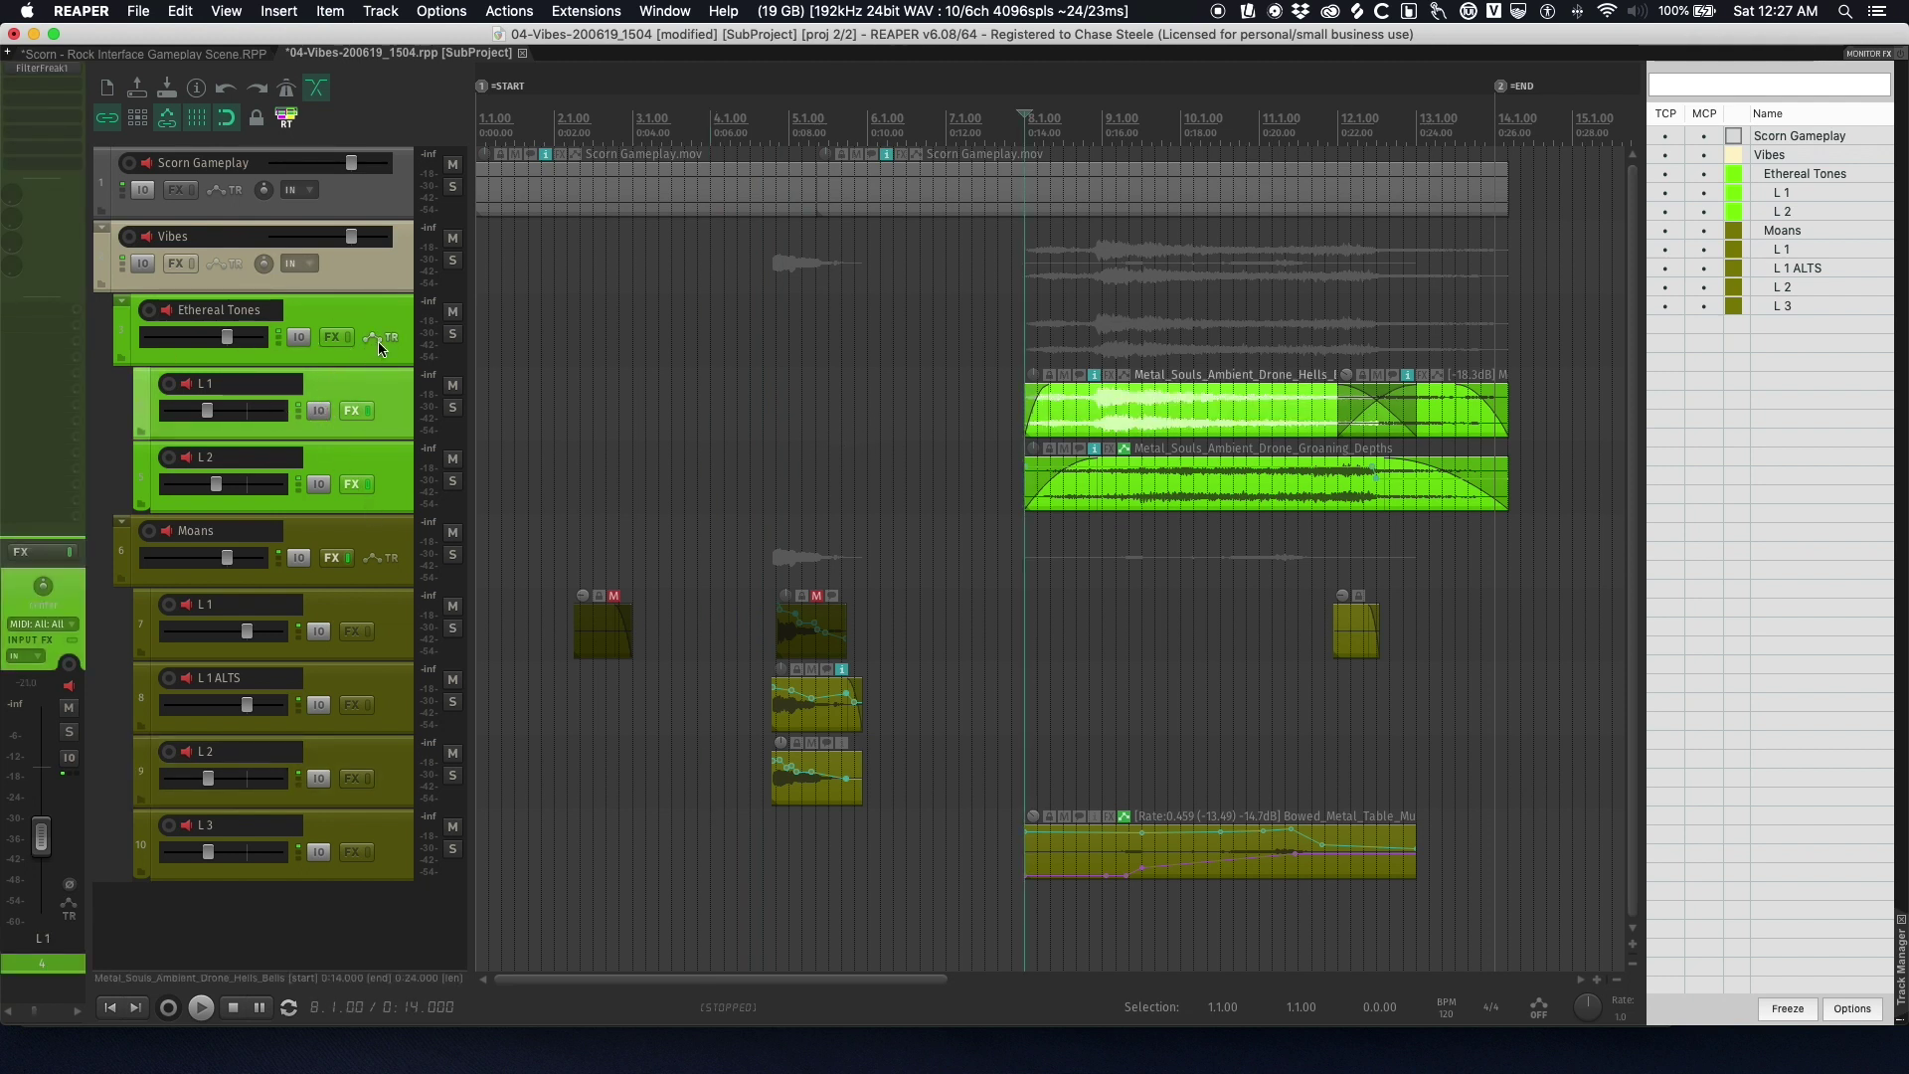
left_click(452, 335)
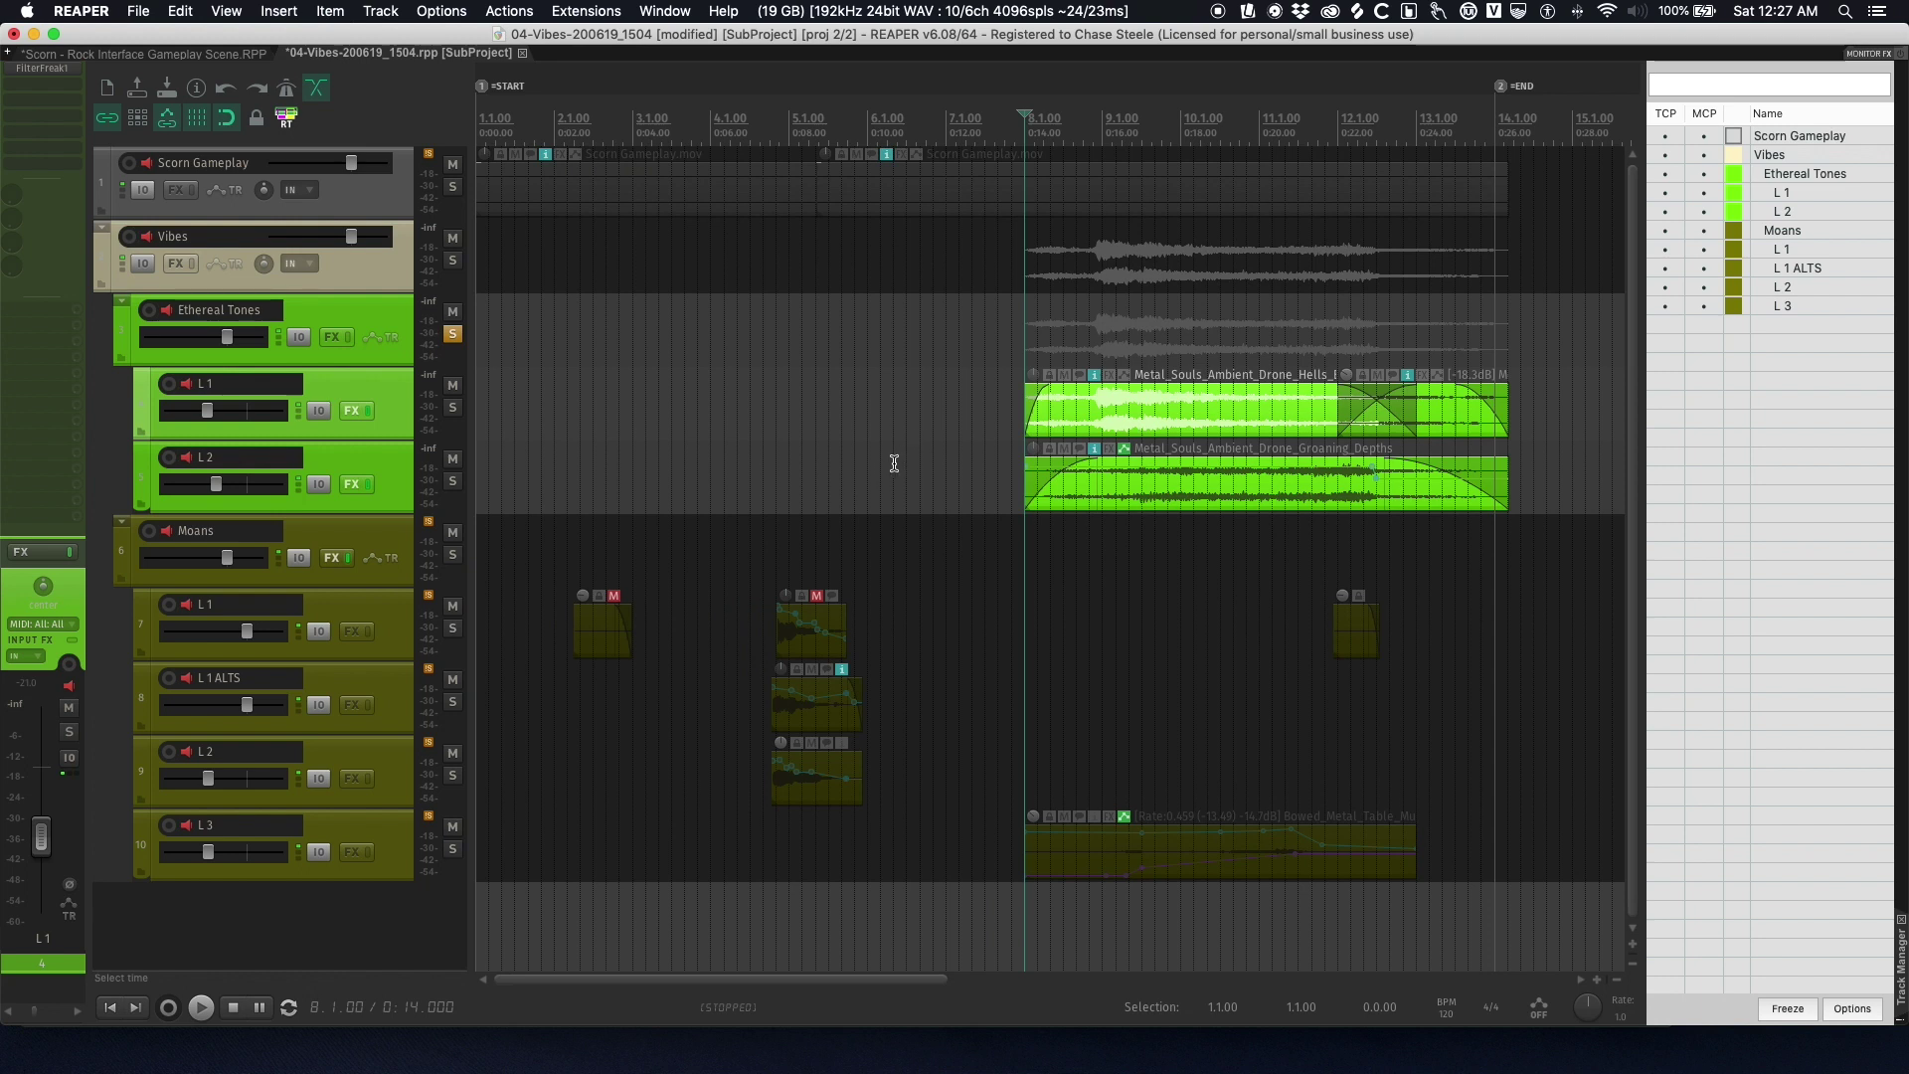
key("space")
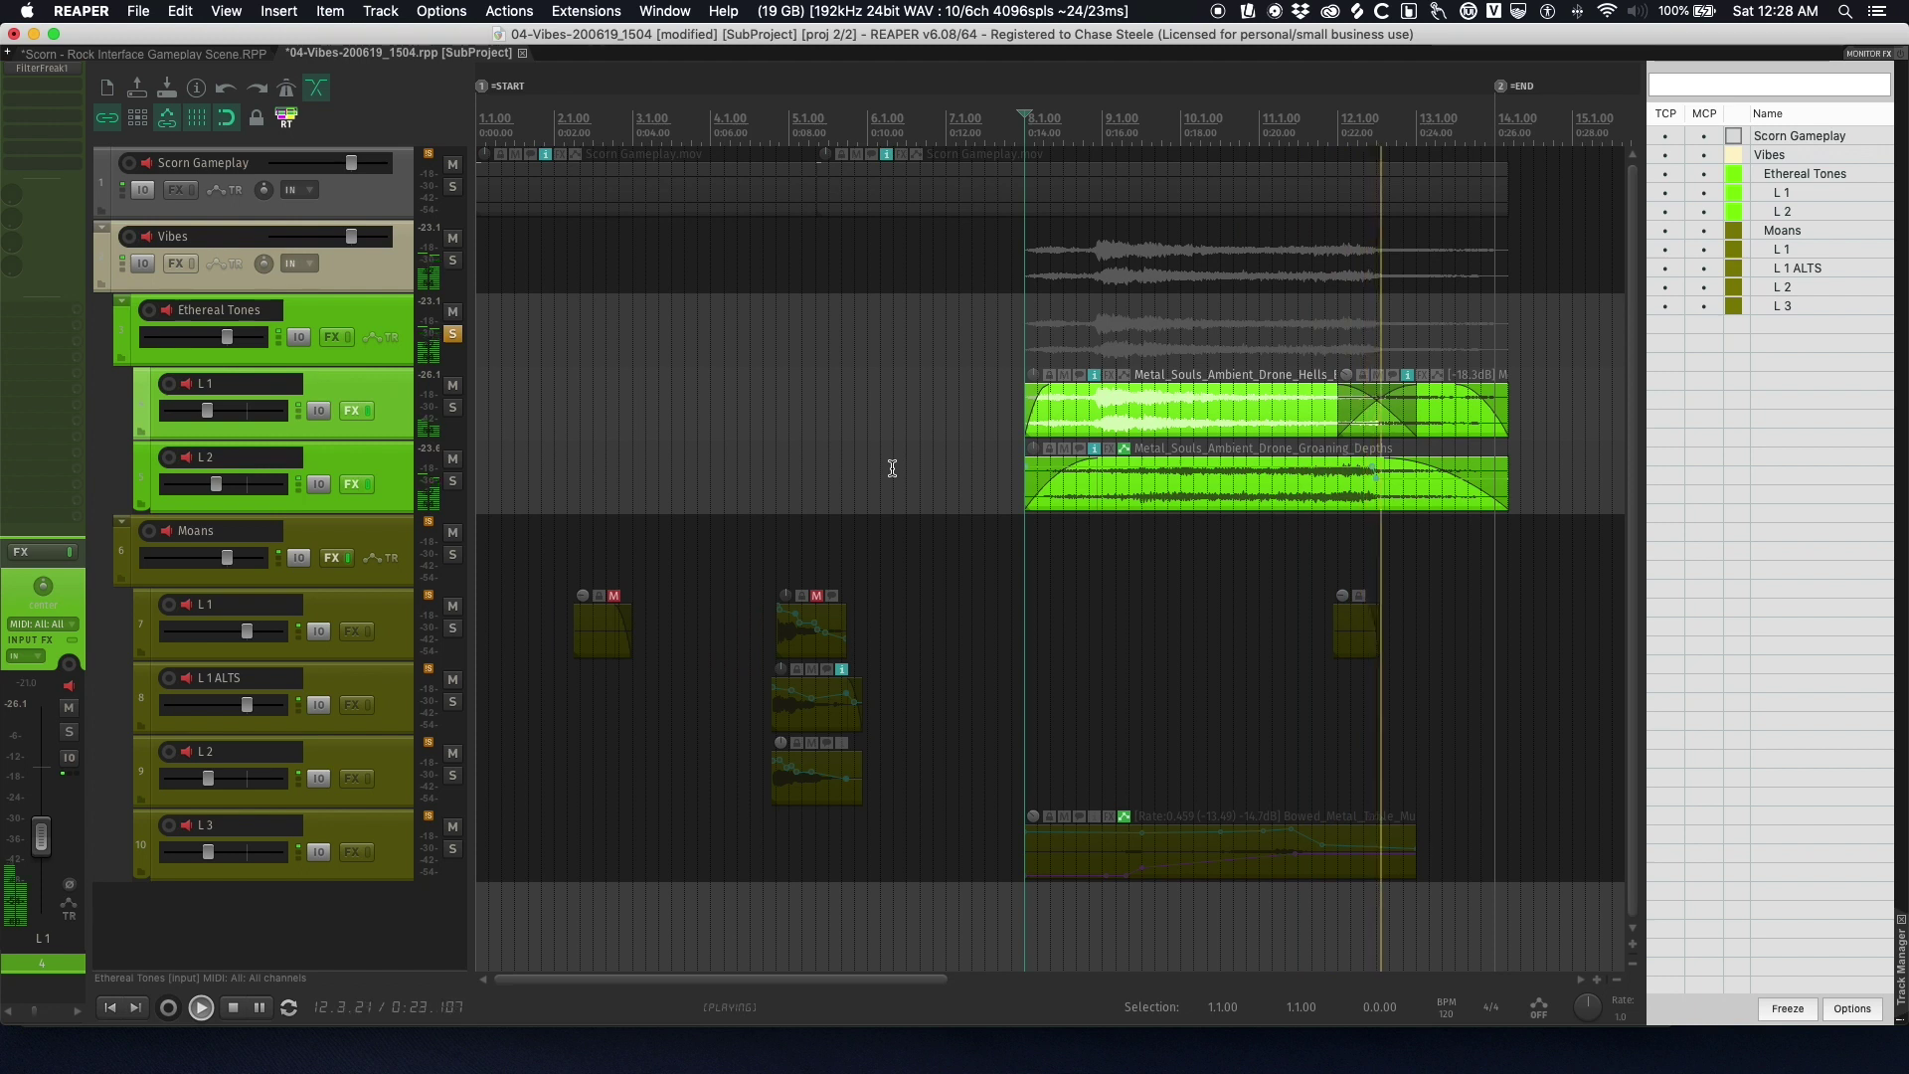
key("space")
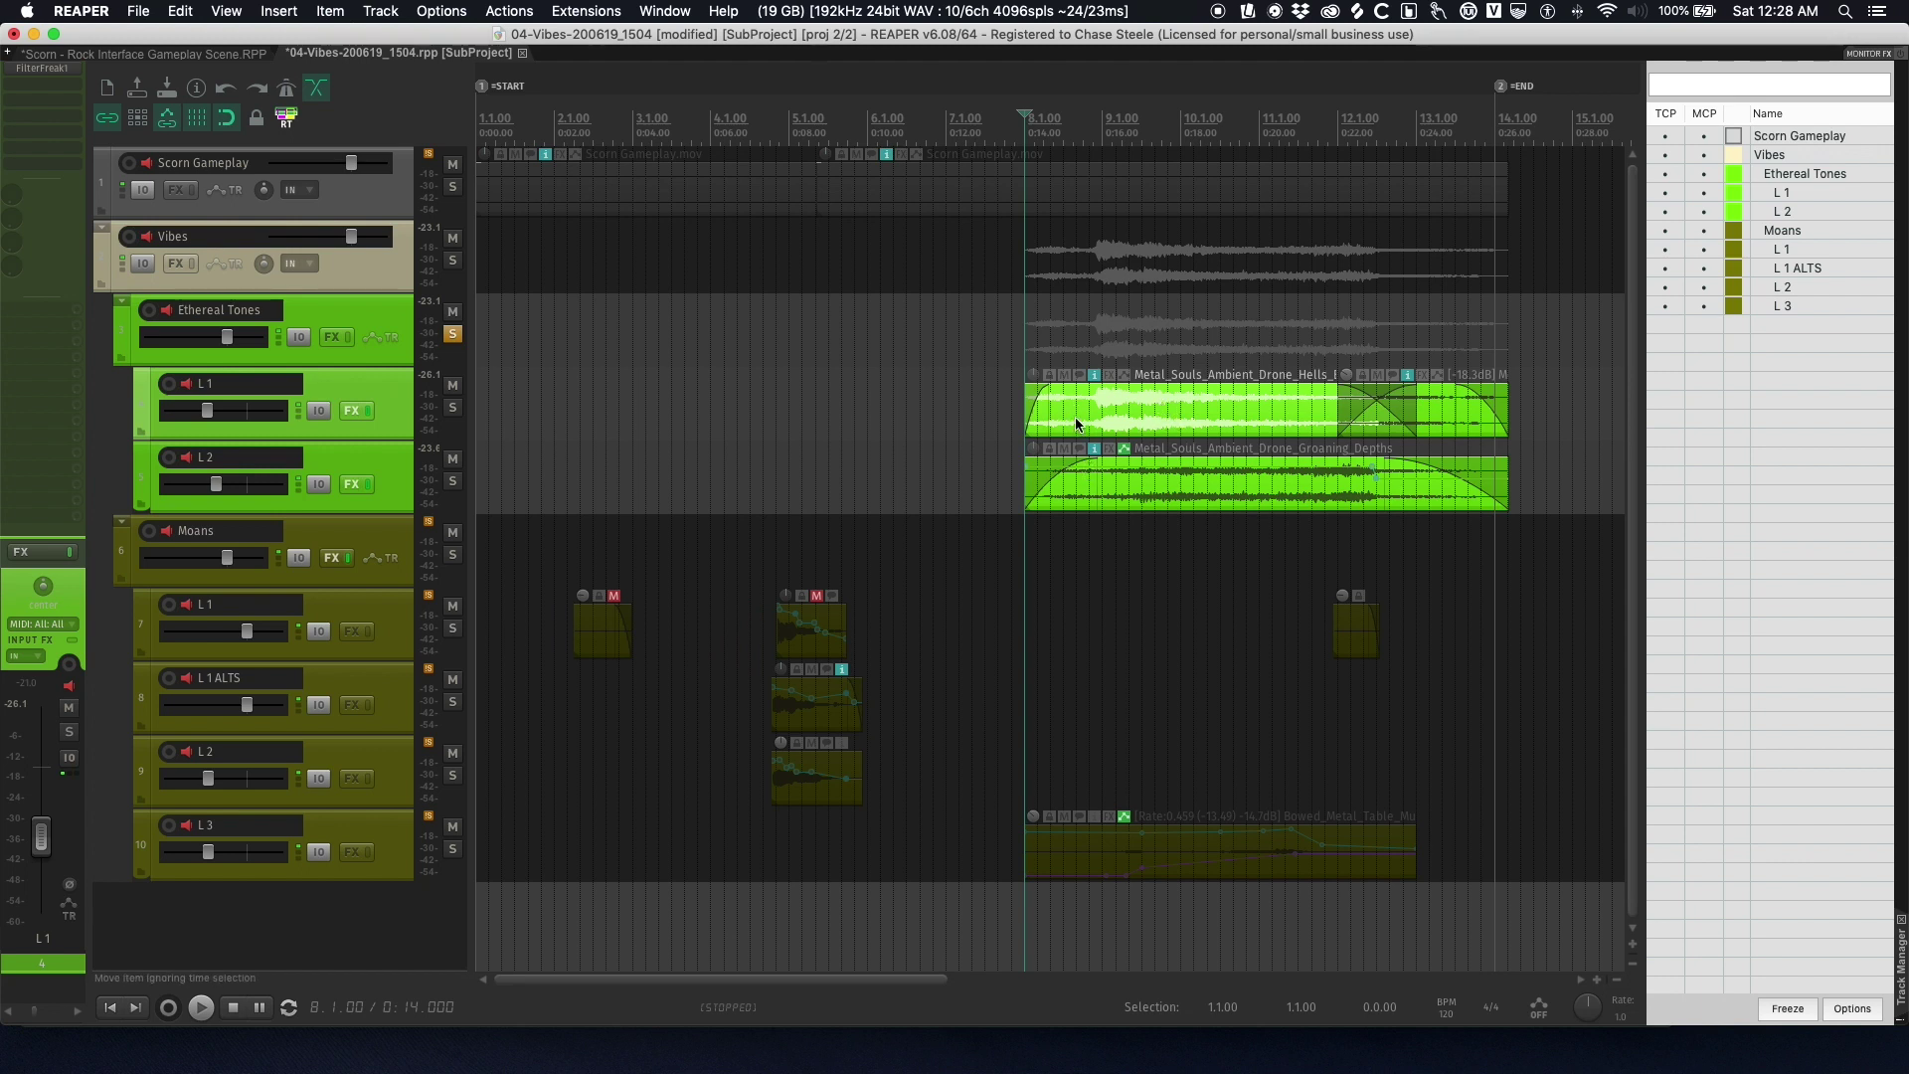
- Show the video window at a reduced size and play the soloed Ethereal Tones against the picture
key("super+shift+v")
left_click_drag(1542, 810, 970, 548)
key("space")
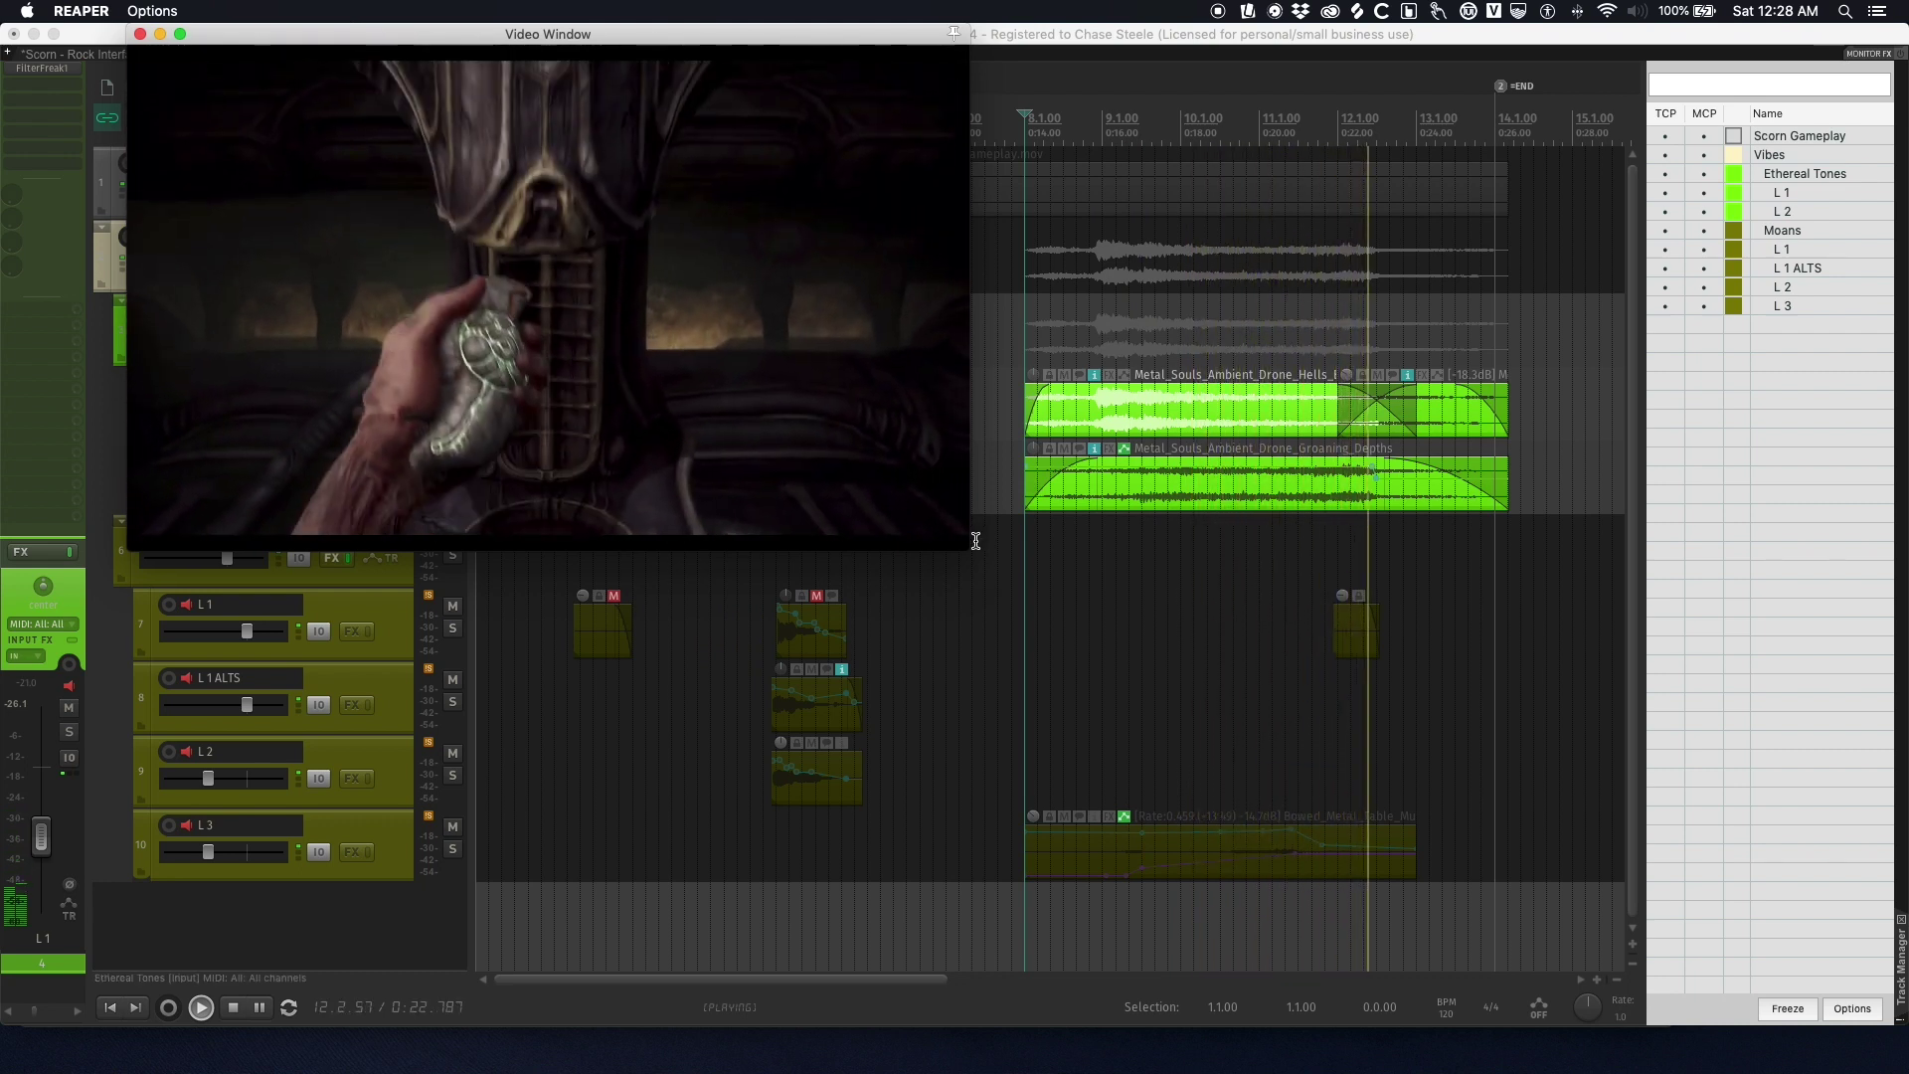
key("space")
- Move the video window below the drone clips and play the gameplay video from near the start of the timeline
left_click_drag(798, 56, 898, 514)
left_click(616, 405)
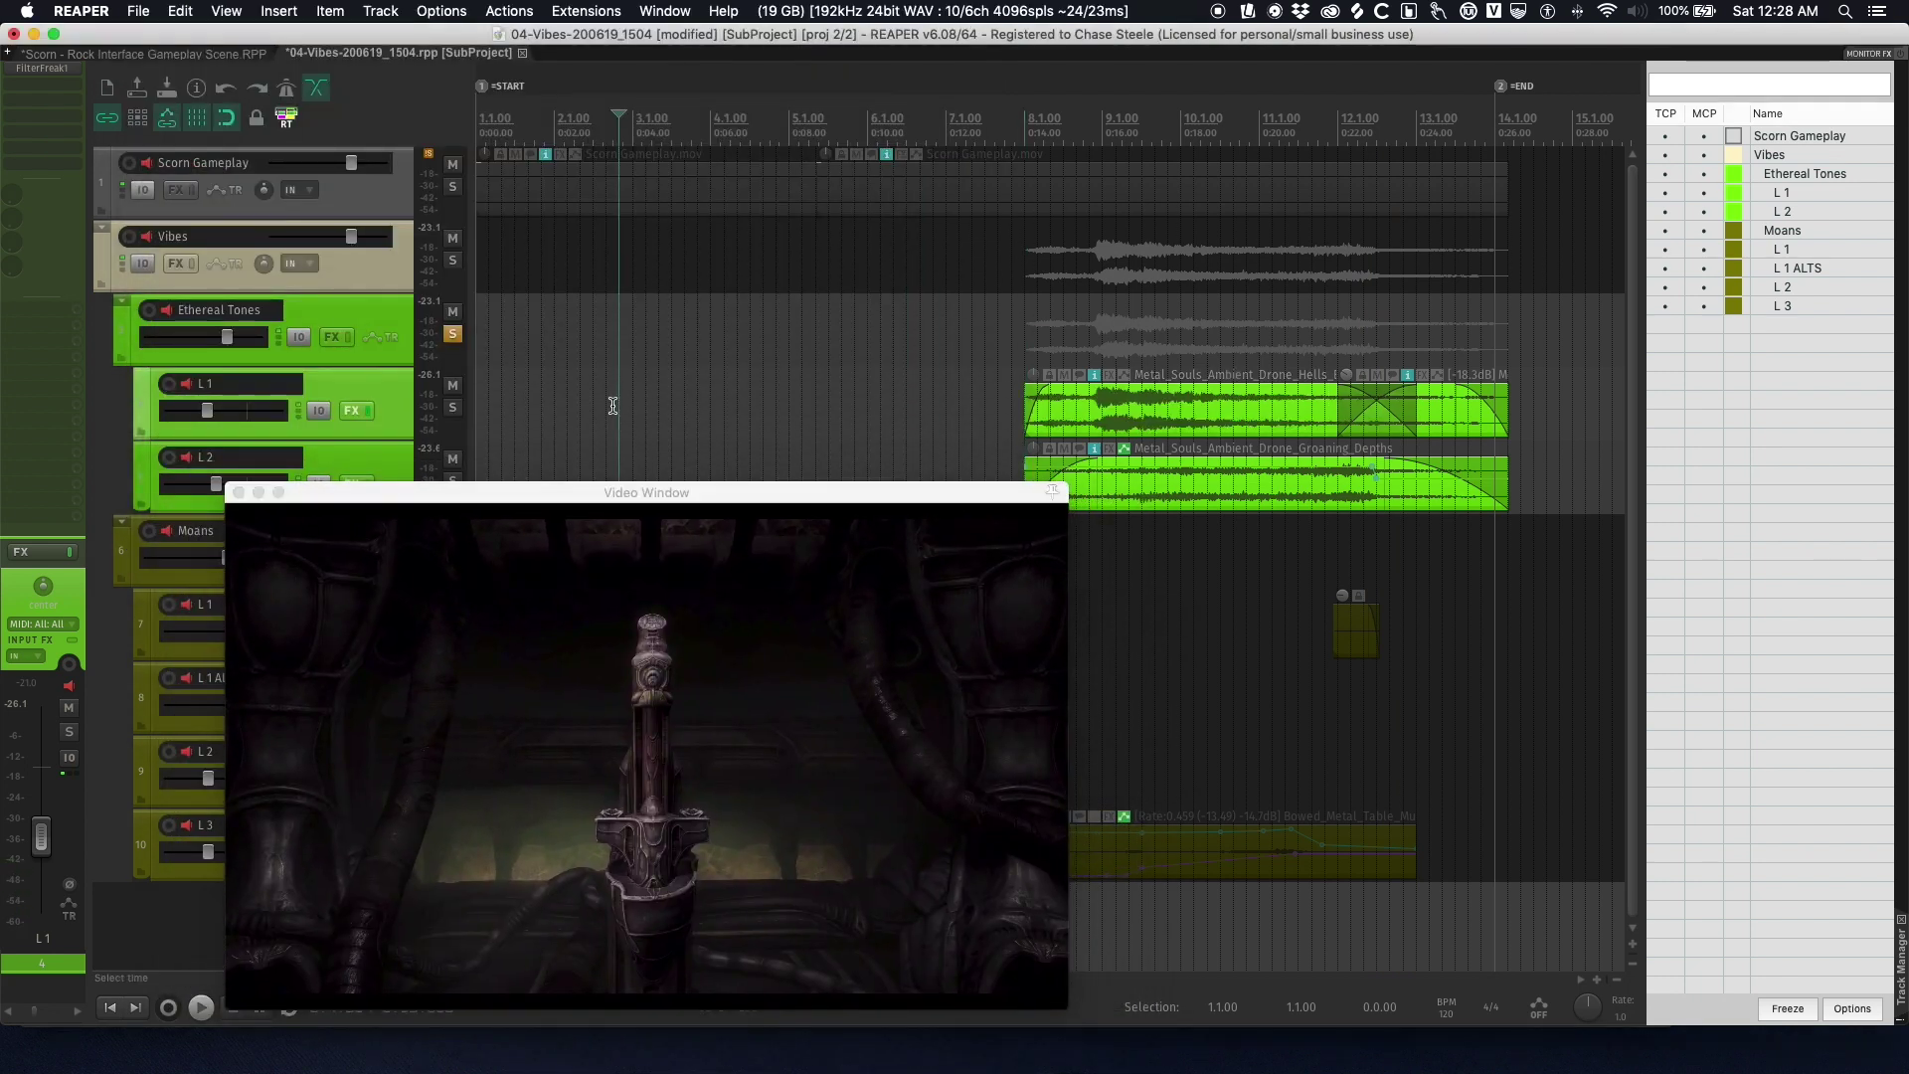
left_click(572, 401)
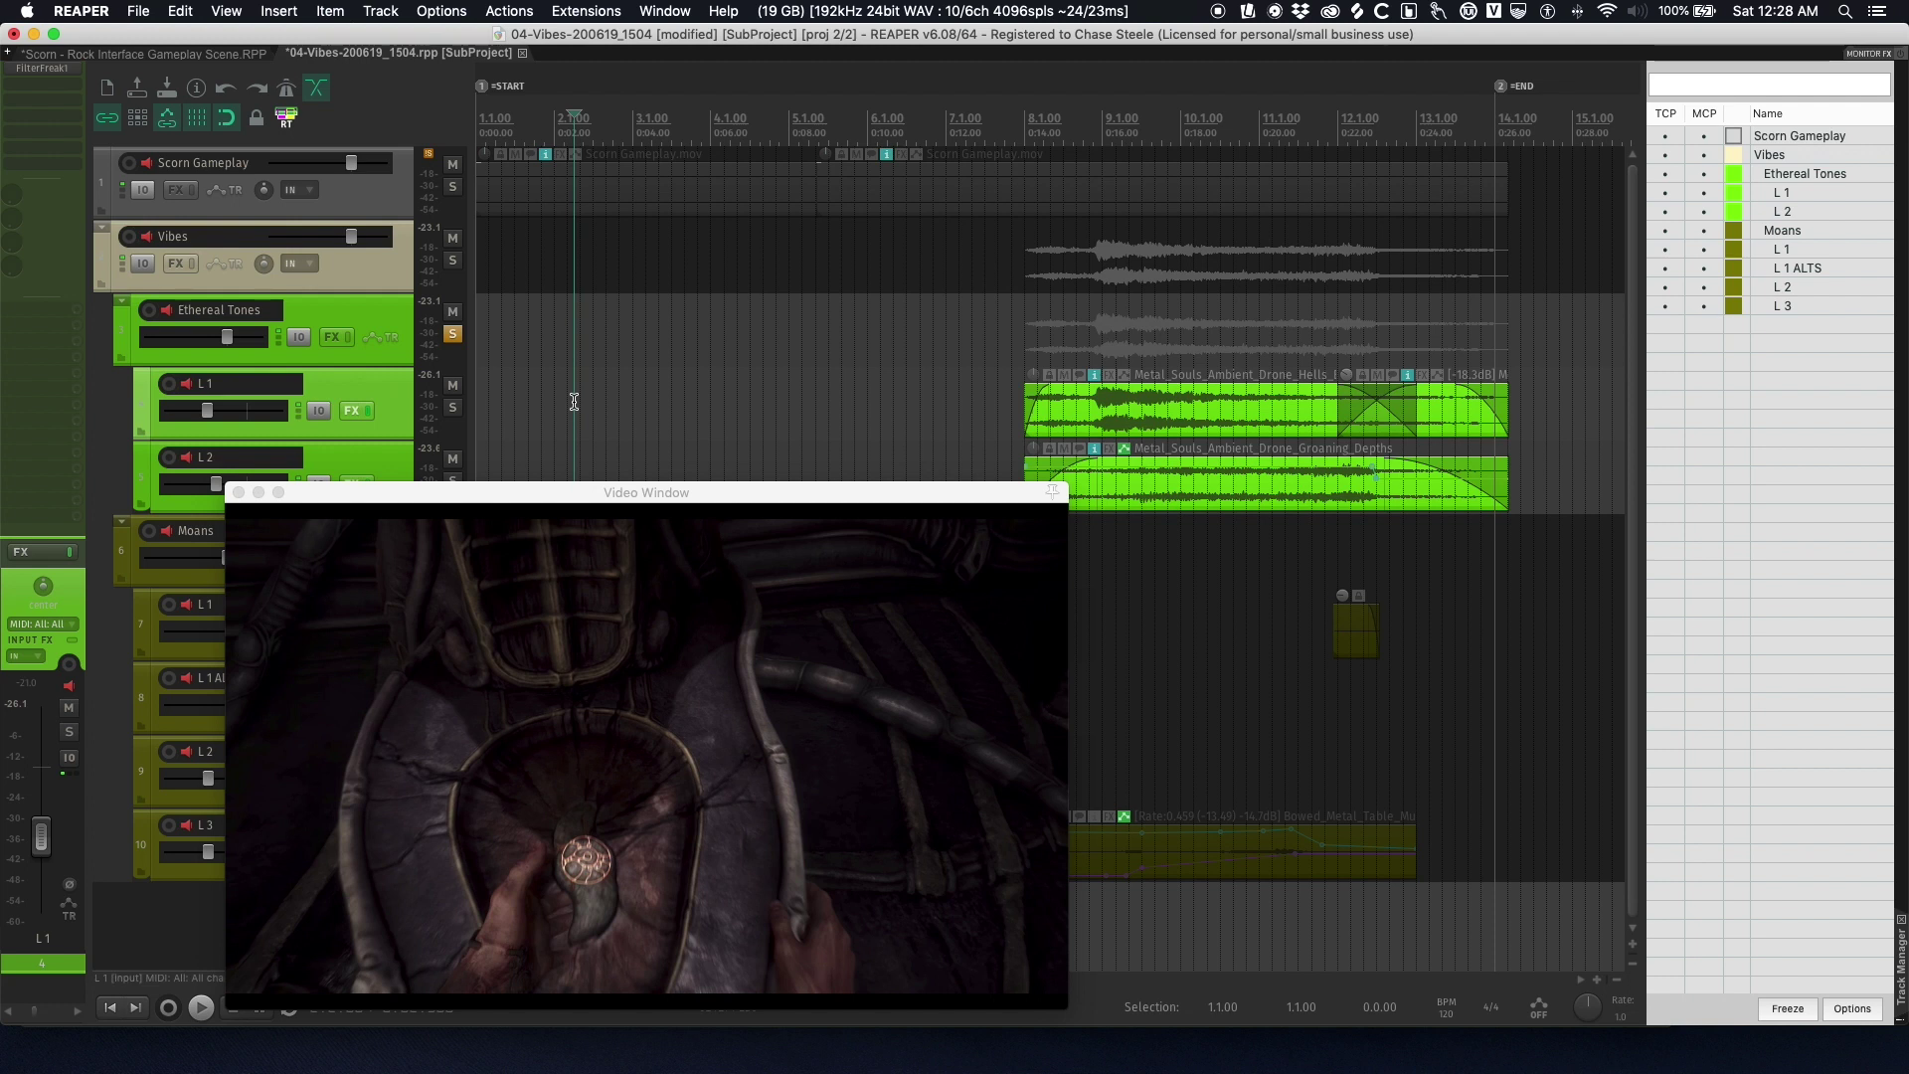
left_click(513, 395)
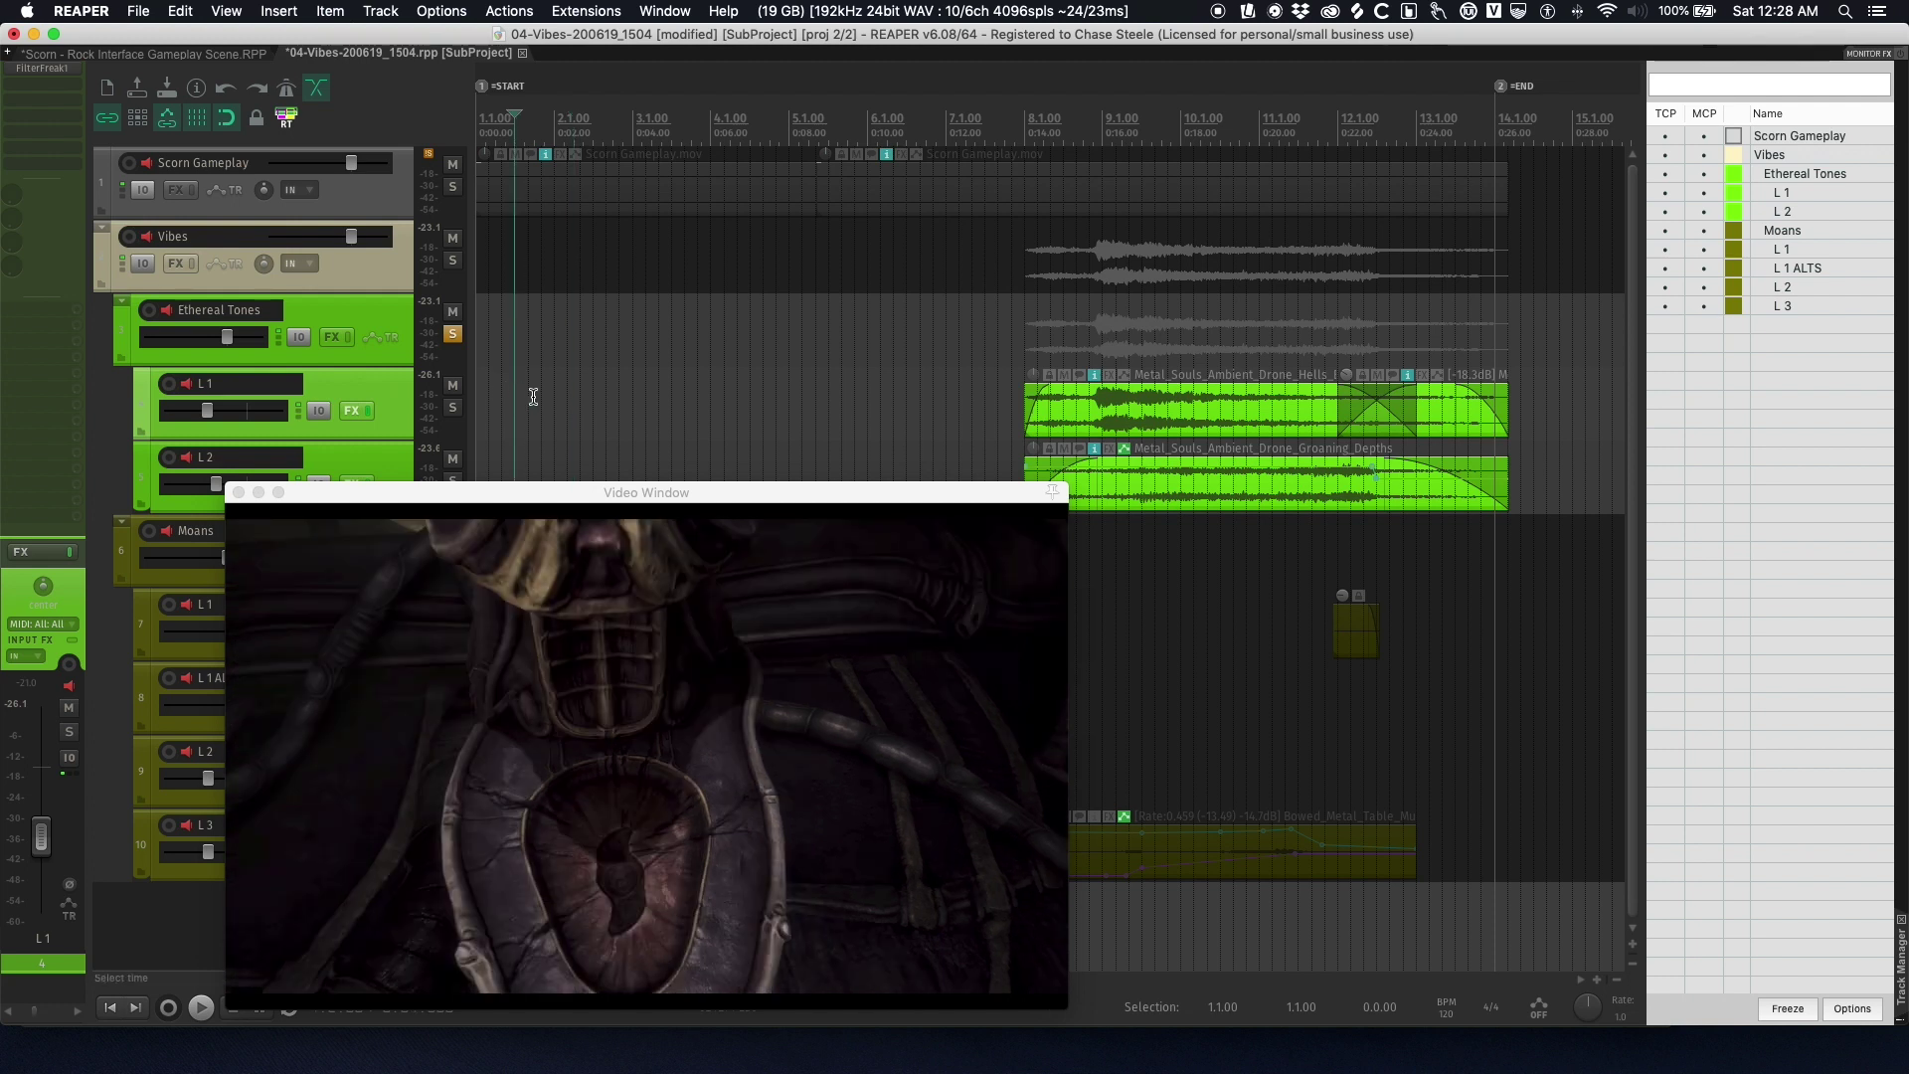
key("space")
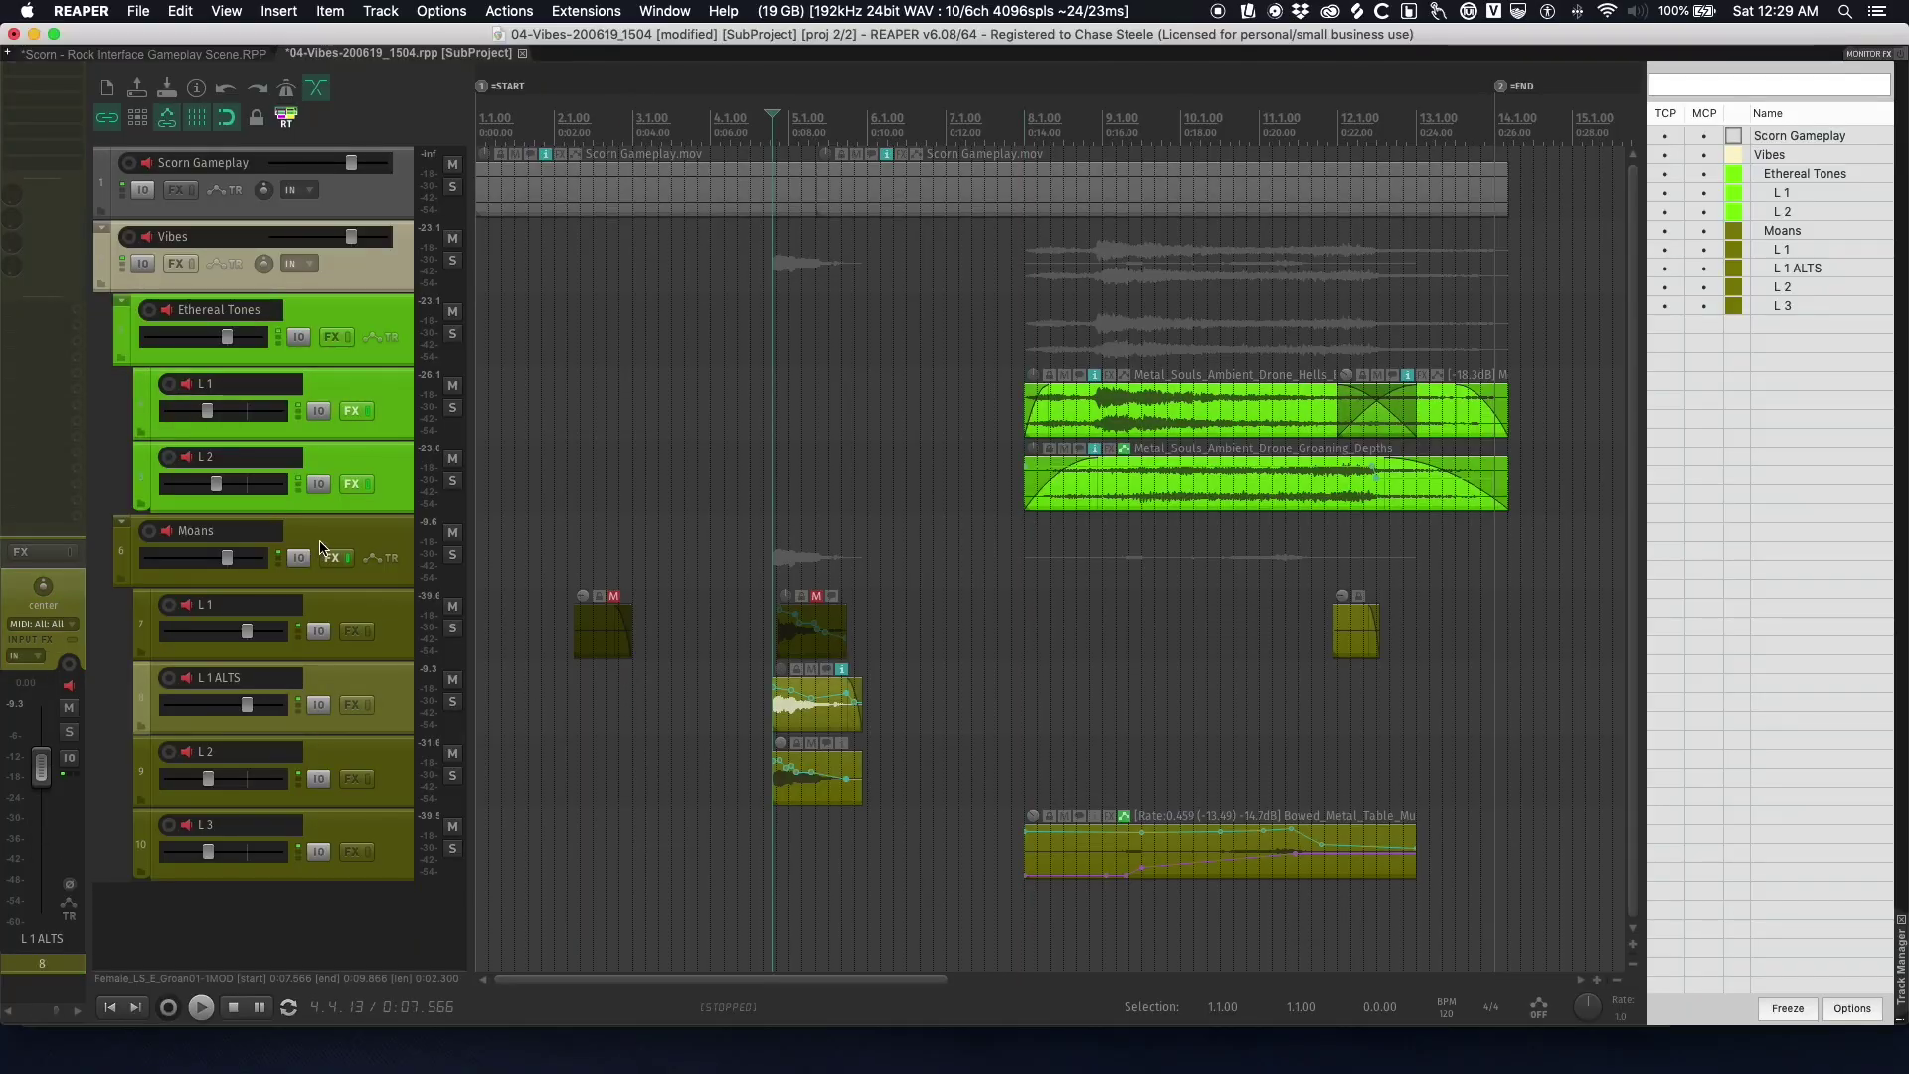
- Open the iZotope Trash 2 effect on the Moans folder track and dismiss its preset manager
left_click(335, 534)
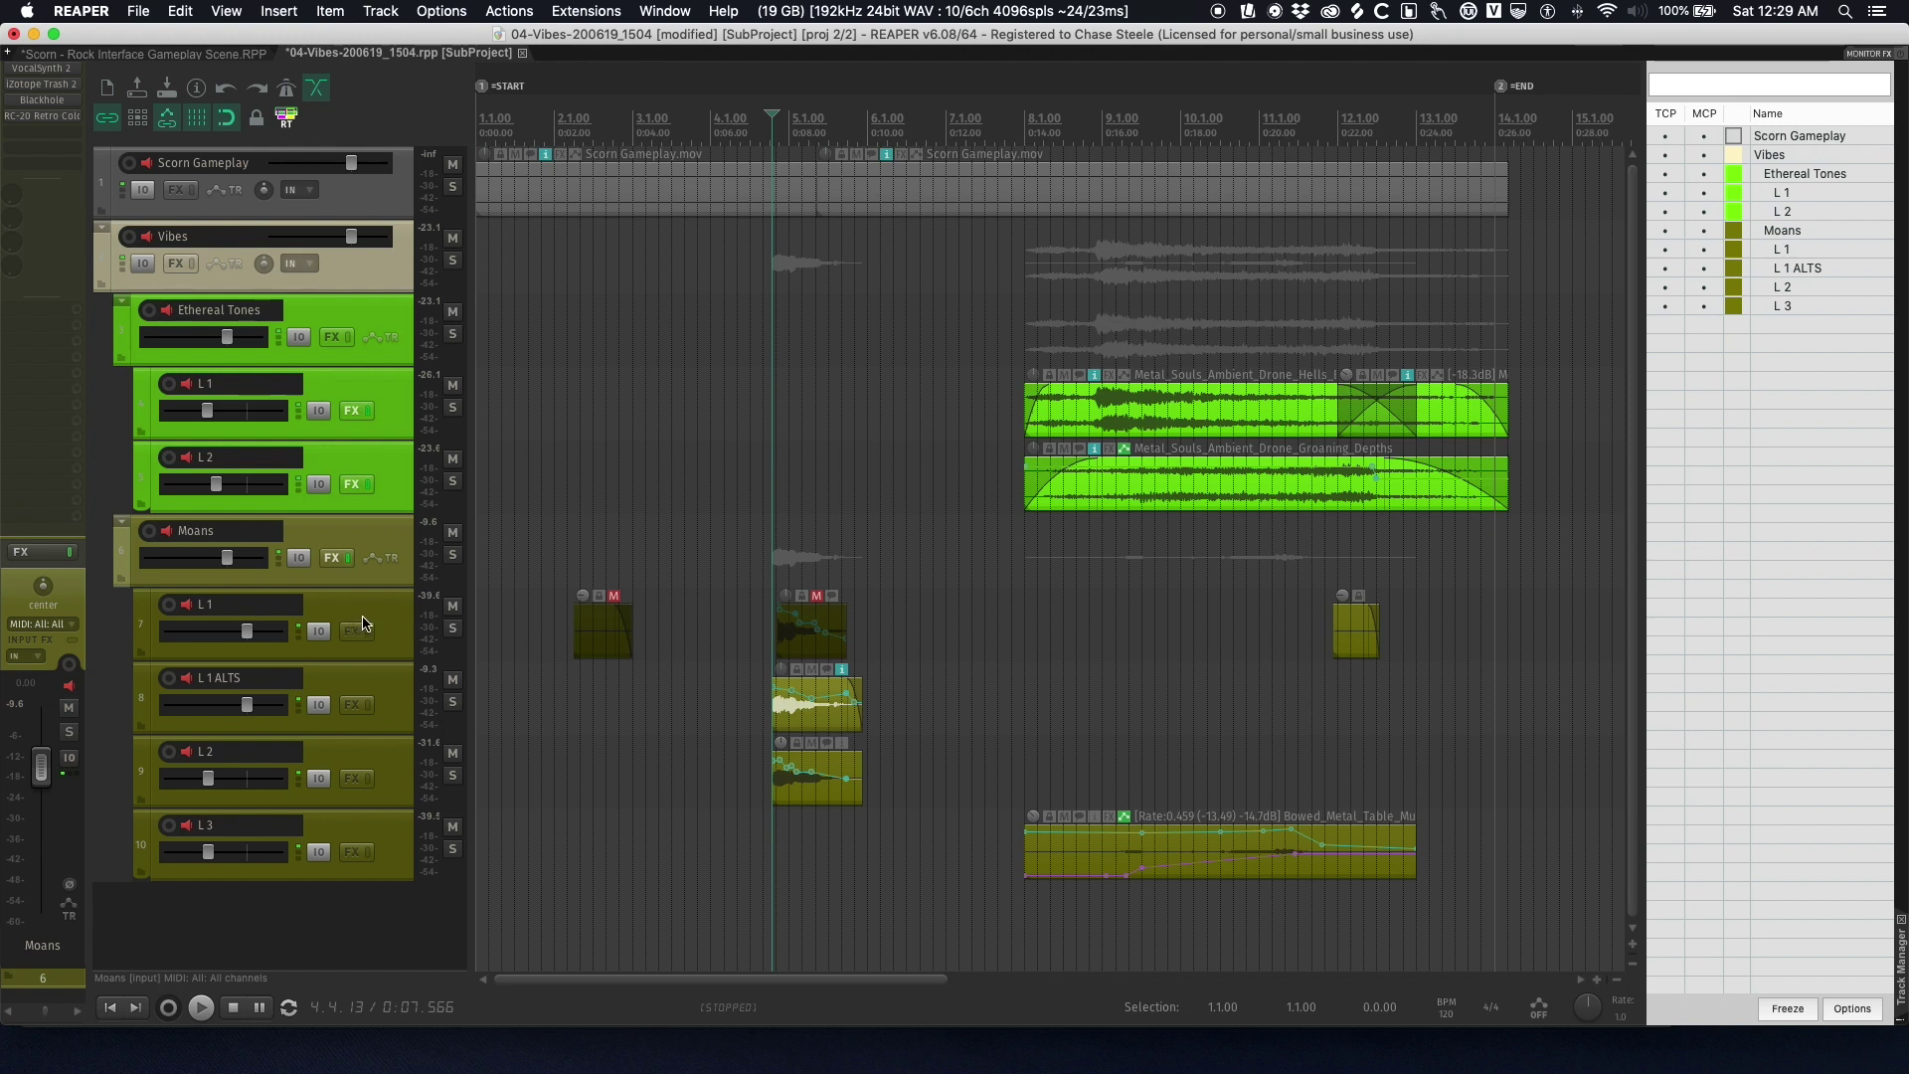
left_click(42, 83)
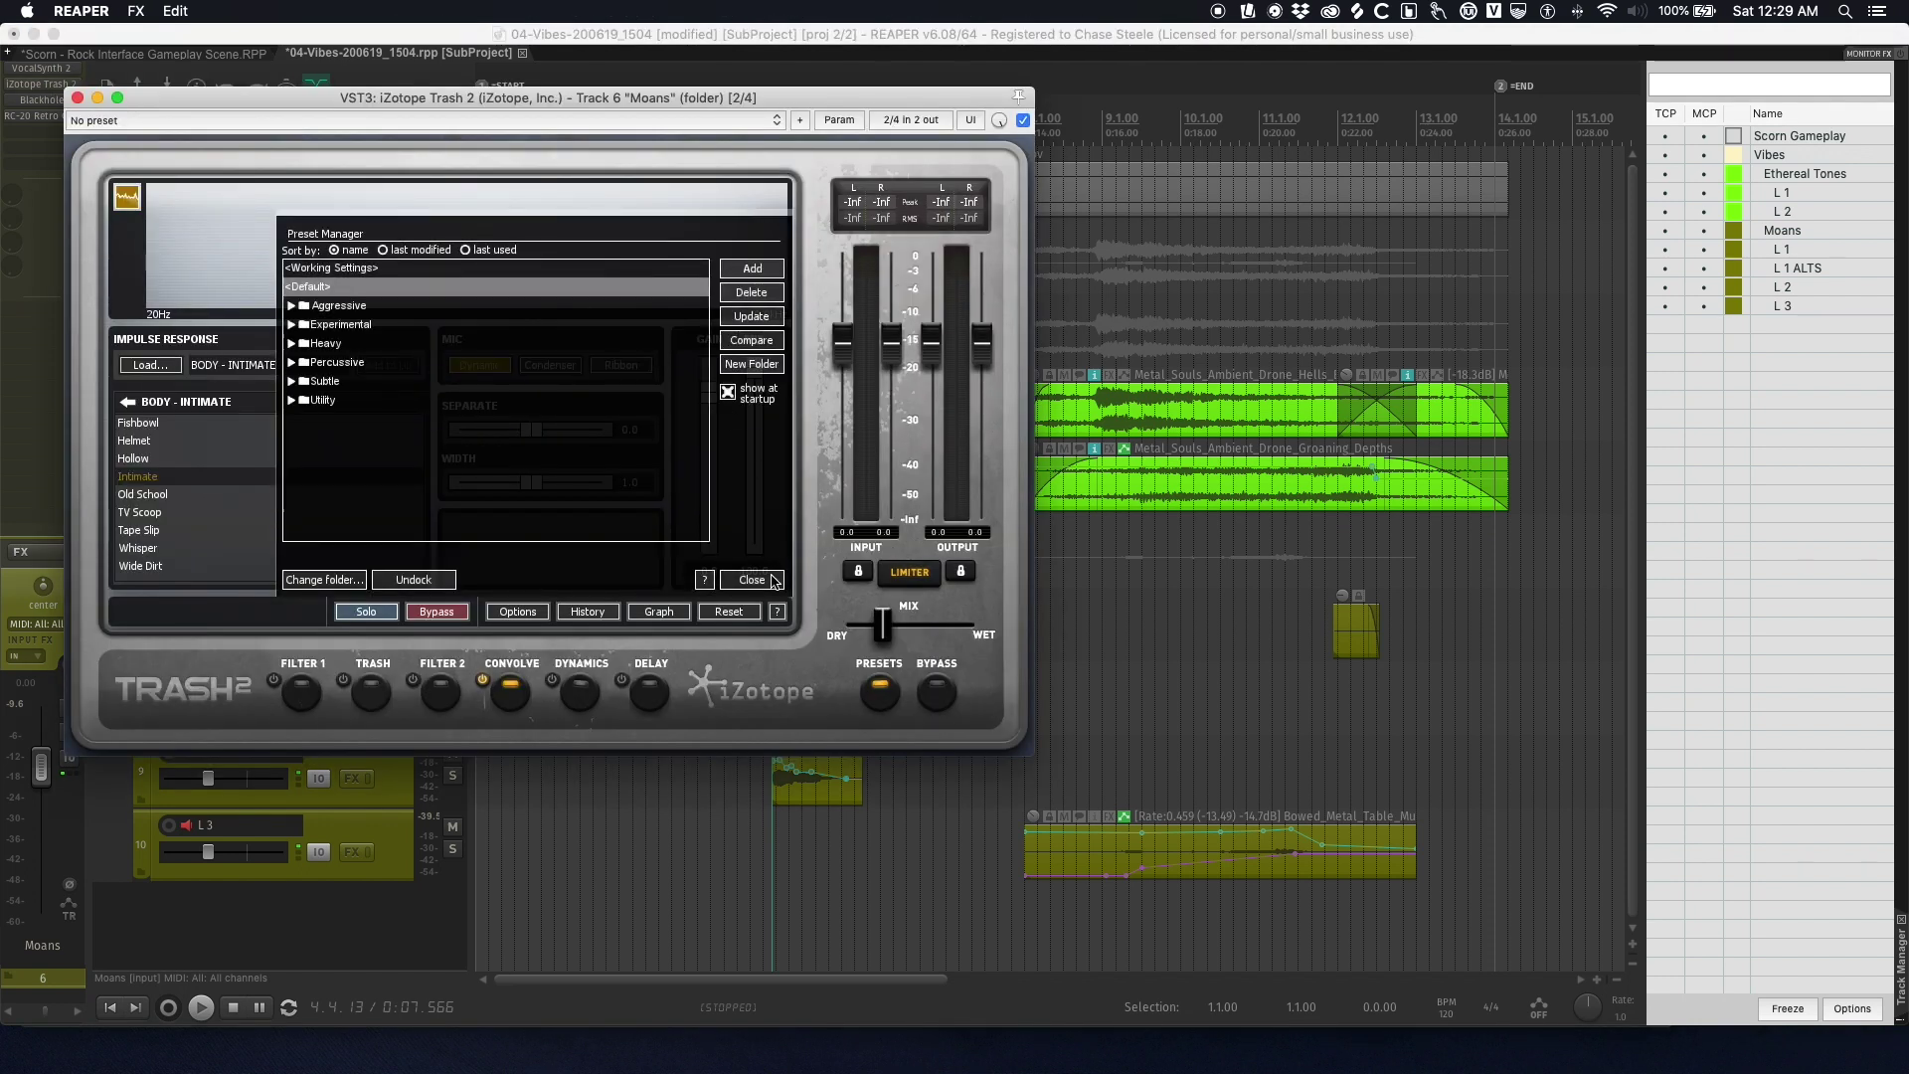
left_click(753, 580)
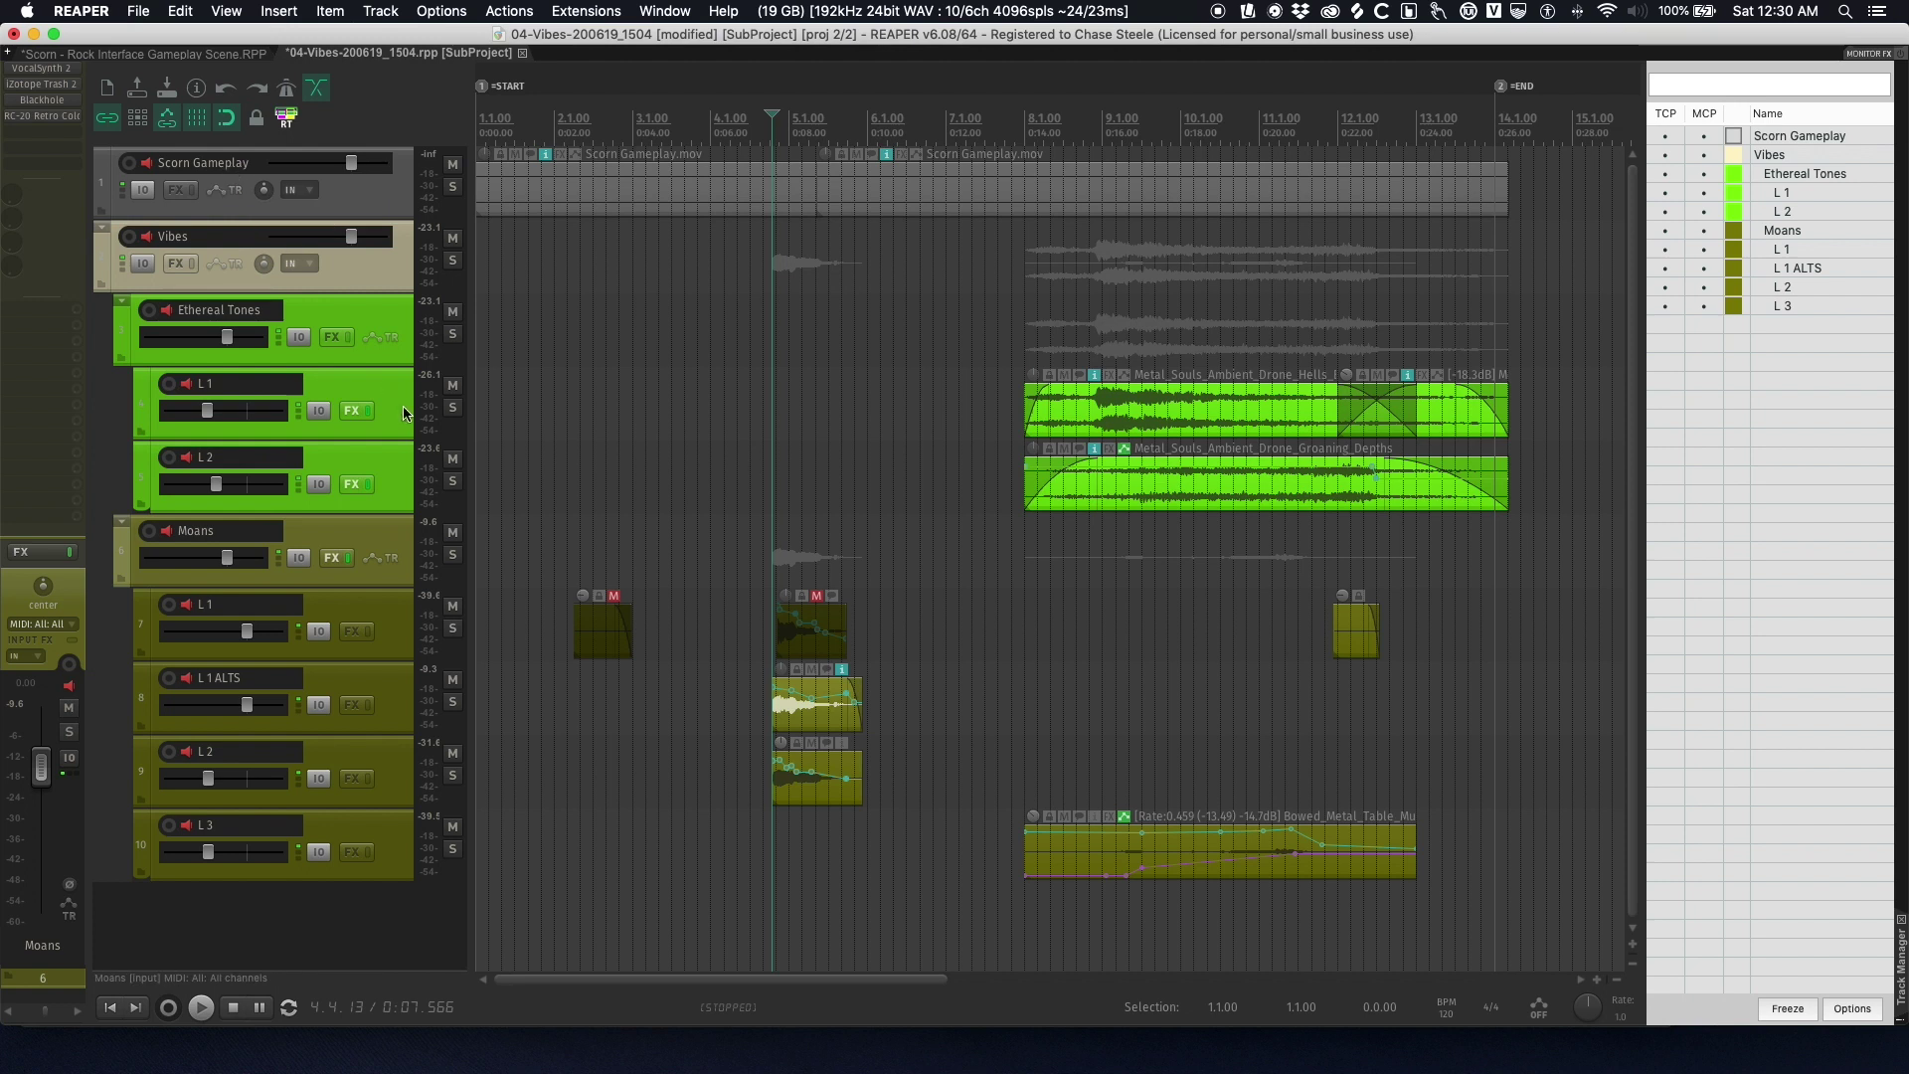
- Inspect the VocalSynth 2 settings on the Moans folder track, dismissing its presets list and closing the plugin
left_click(40, 68)
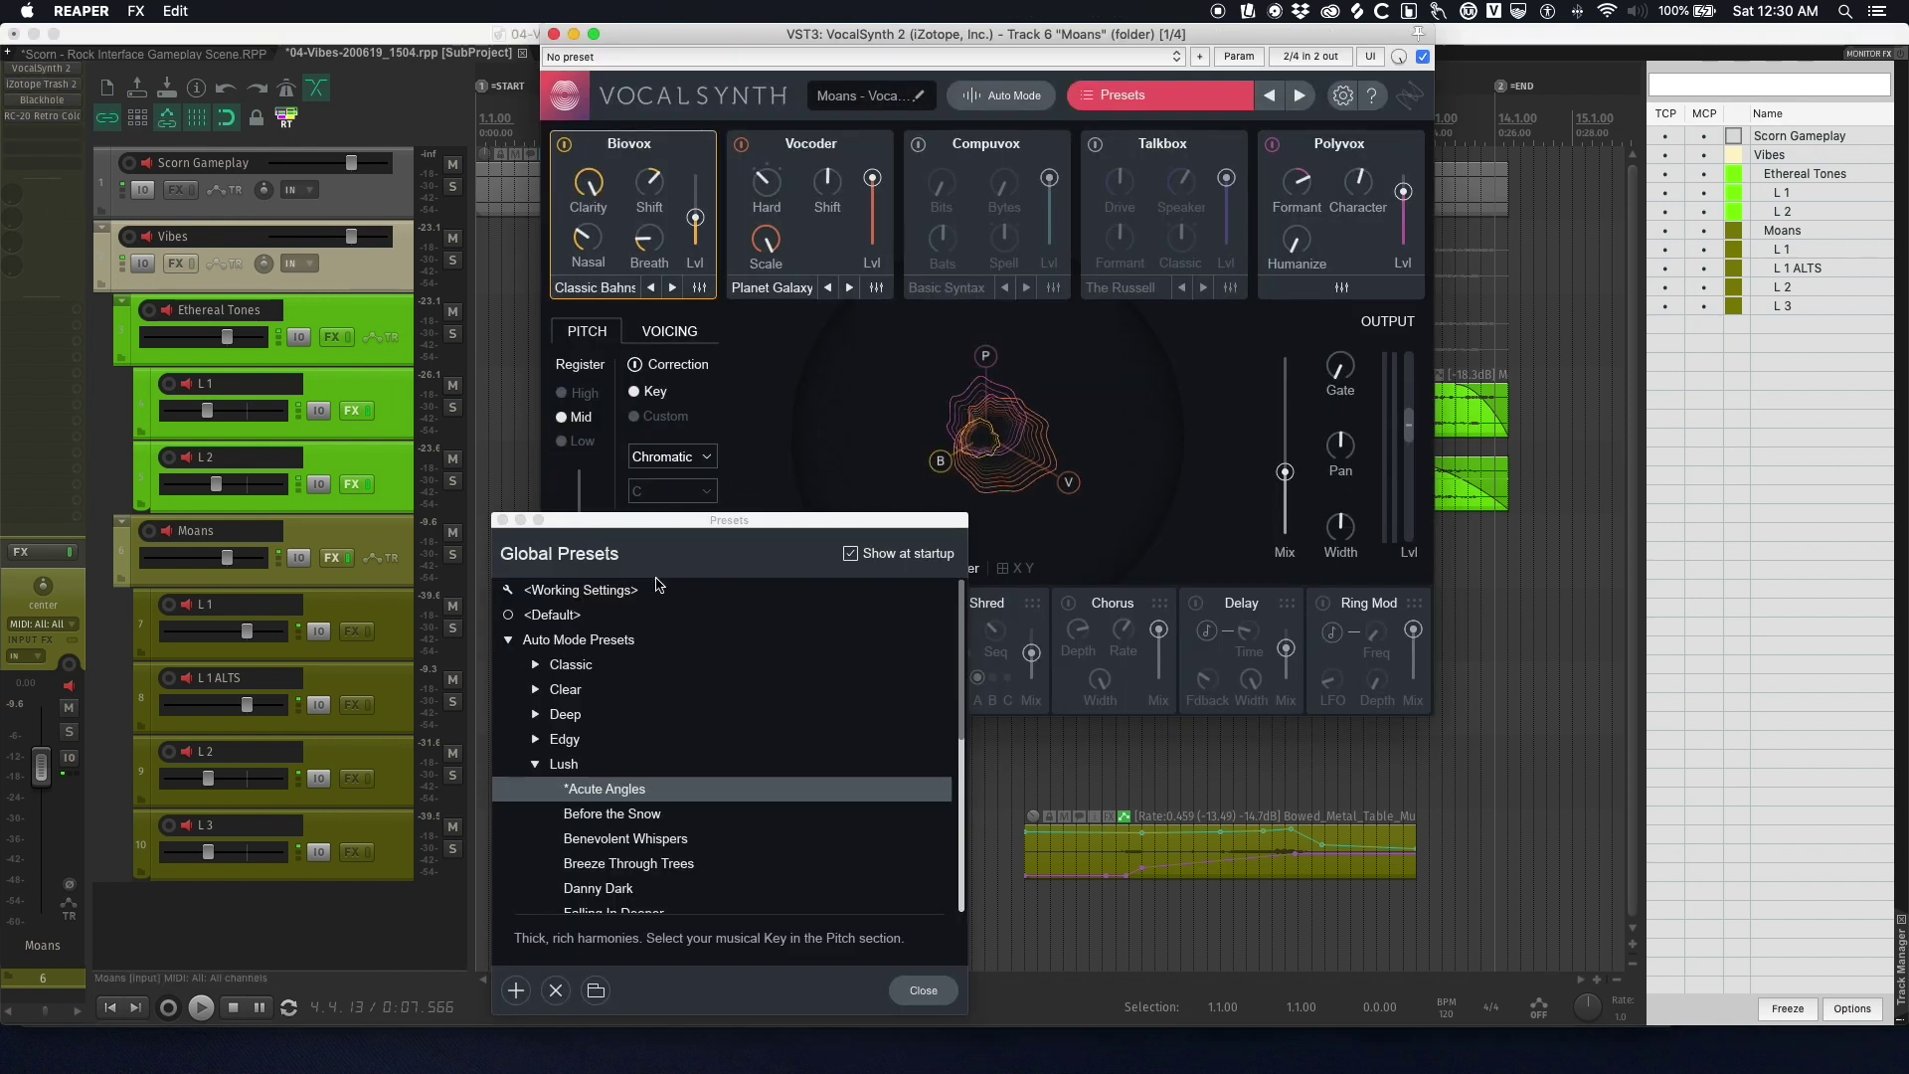
left_click(507, 528)
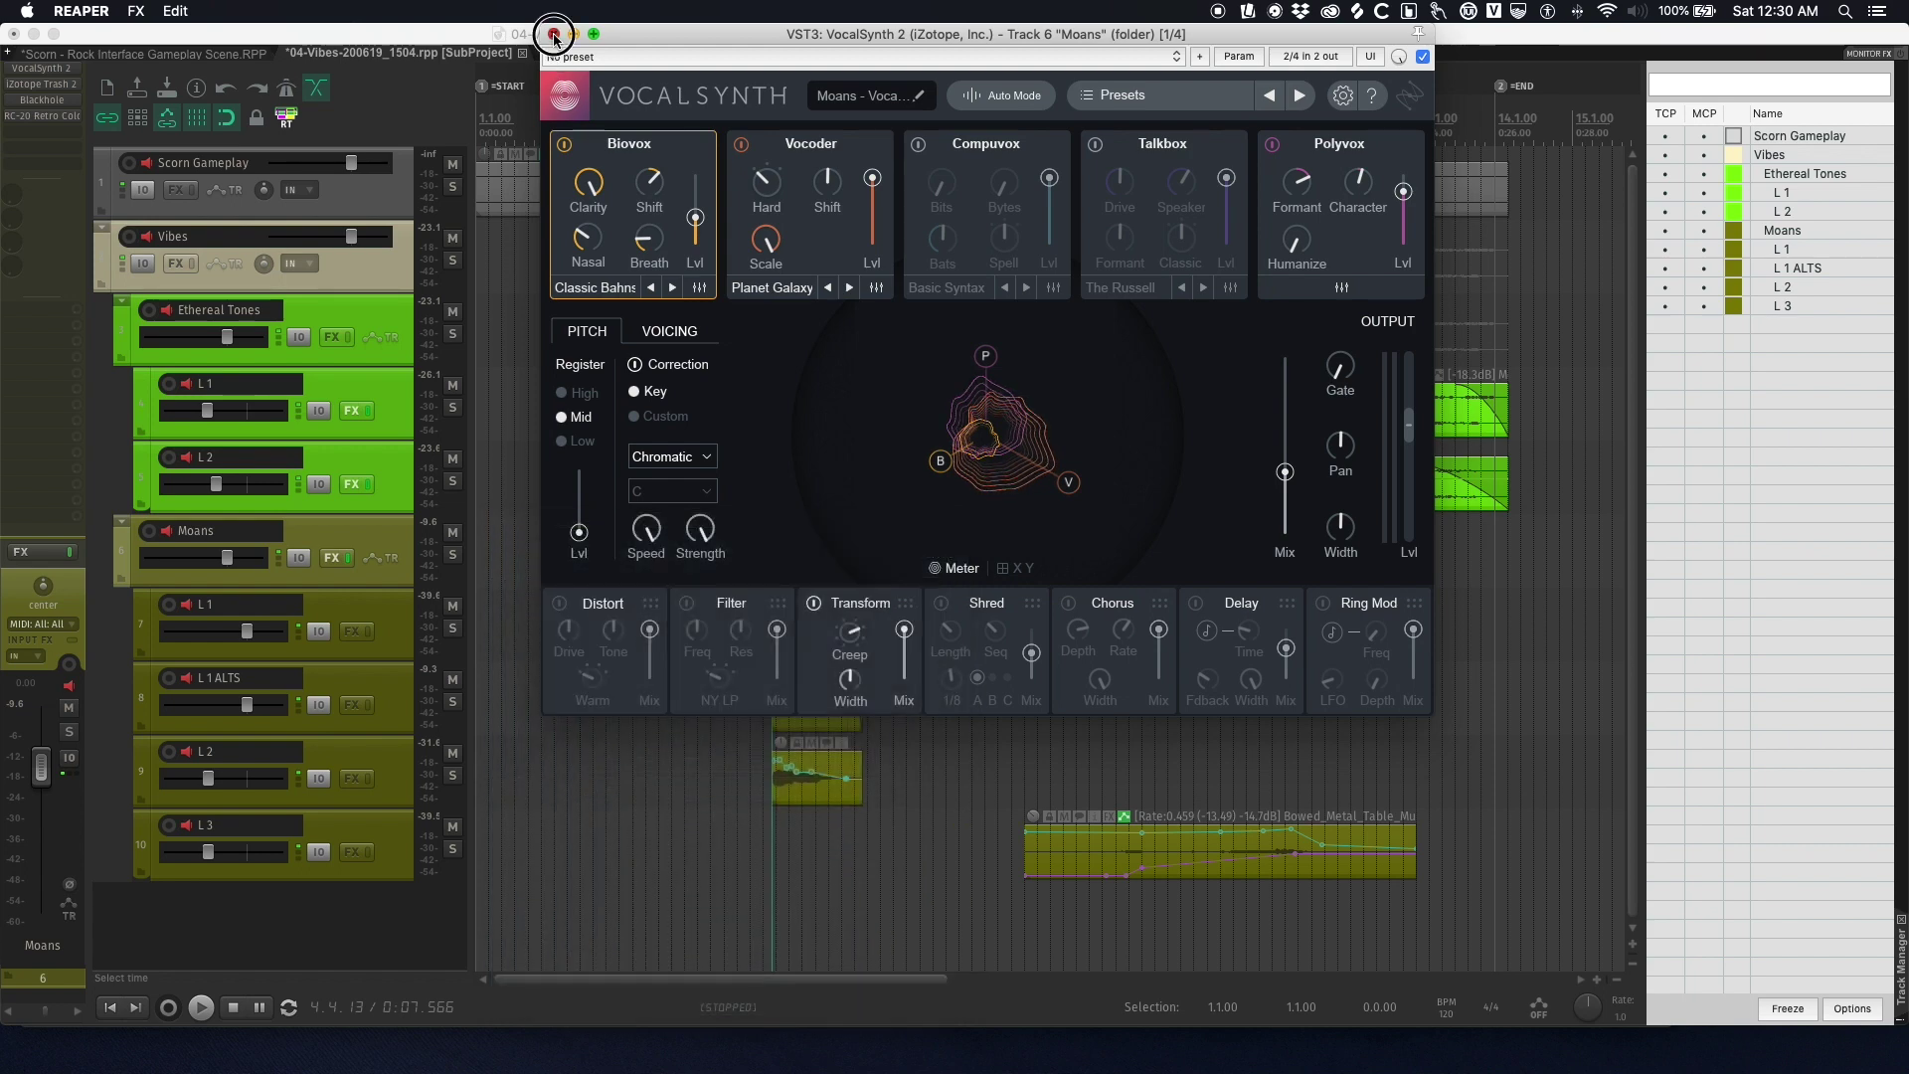
left_click(554, 34)
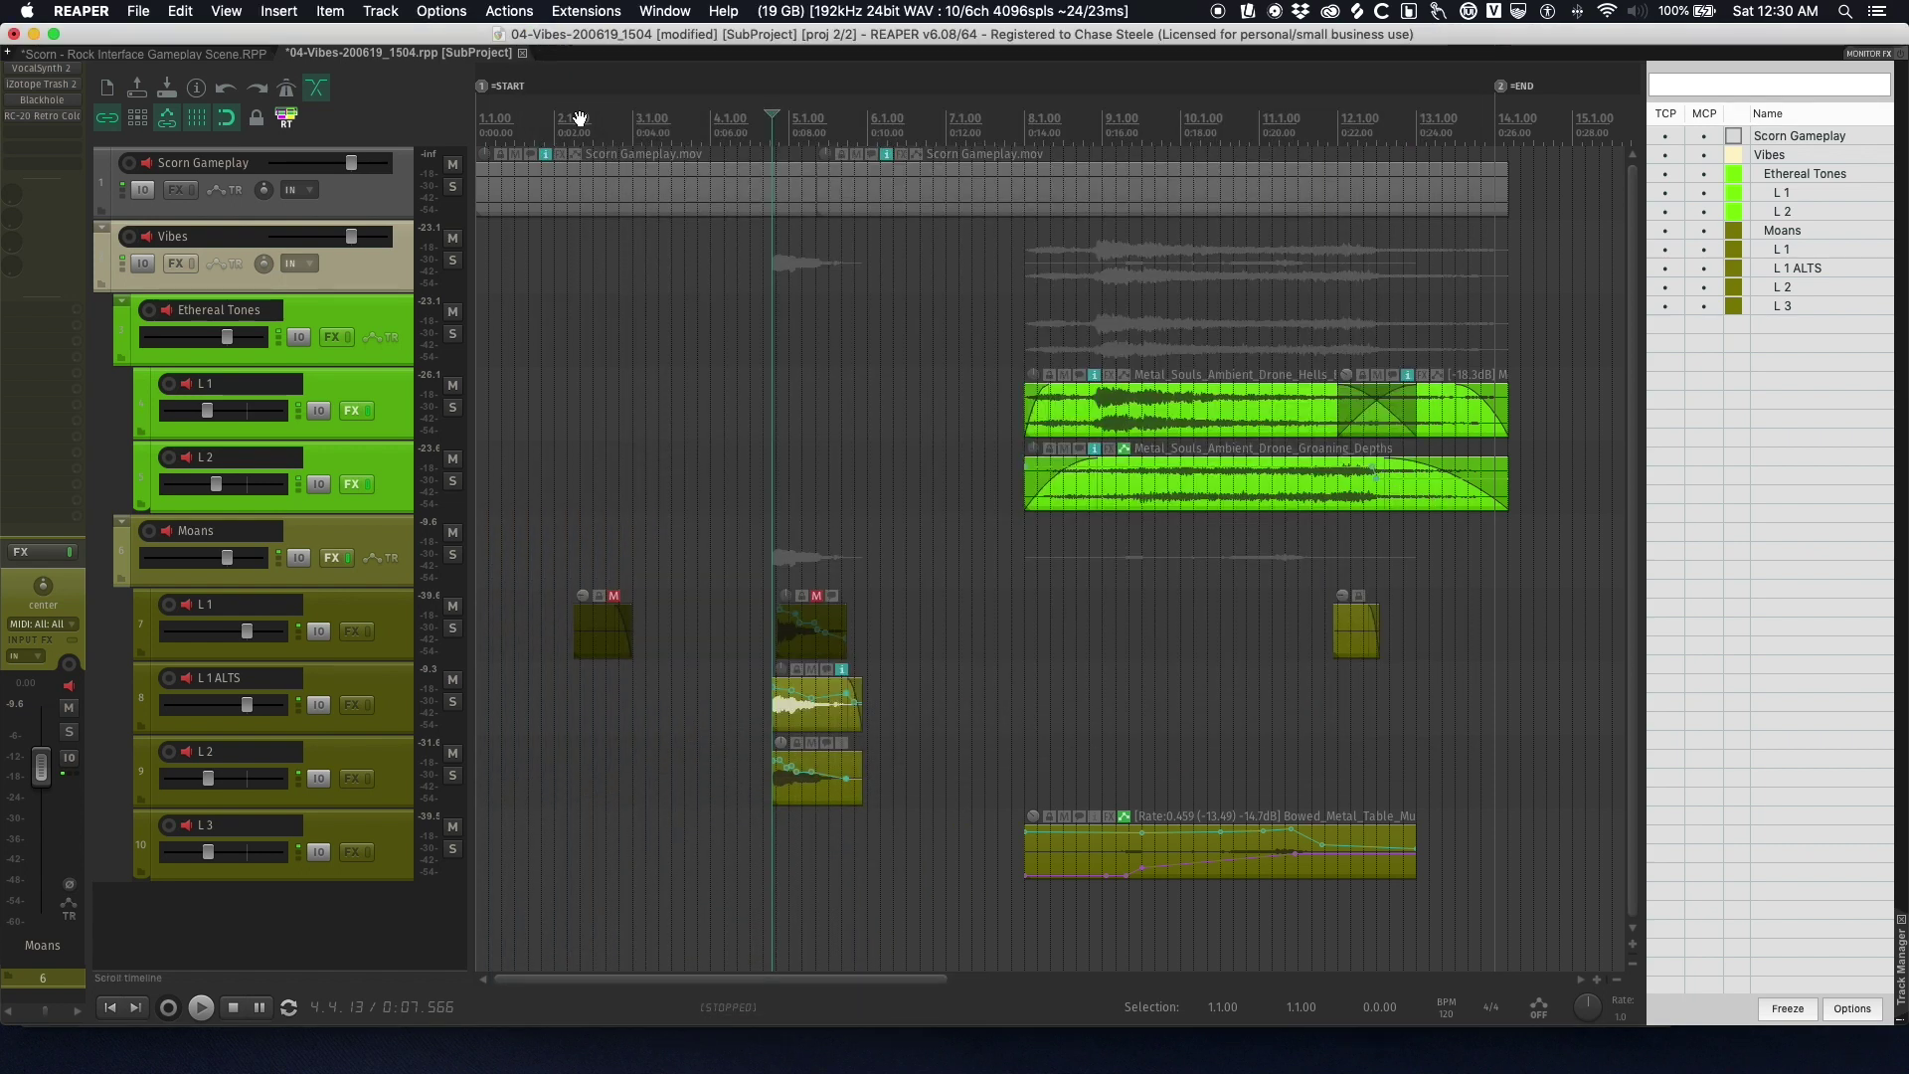
- Bypass the whole effects chain on the Moans folder track
right_click(50, 70)
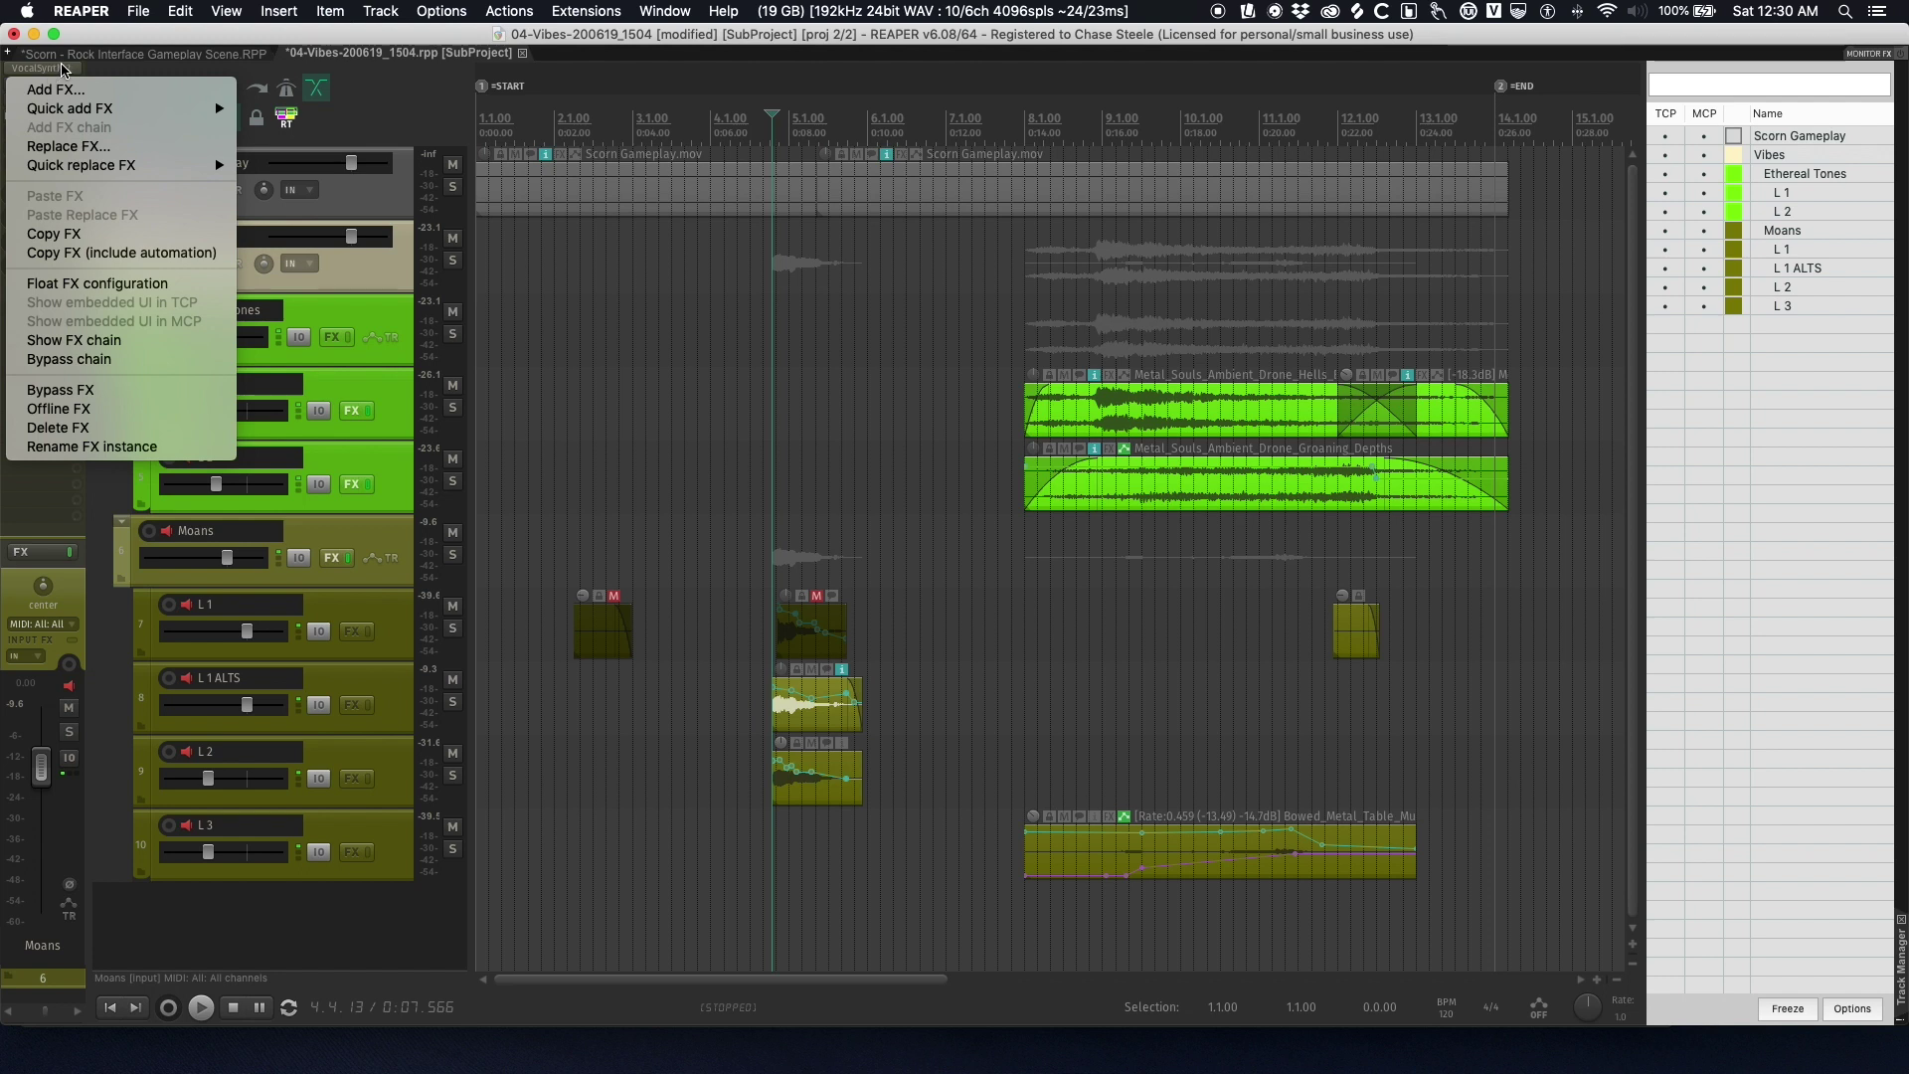
left_click(152, 366)
right_click(43, 299)
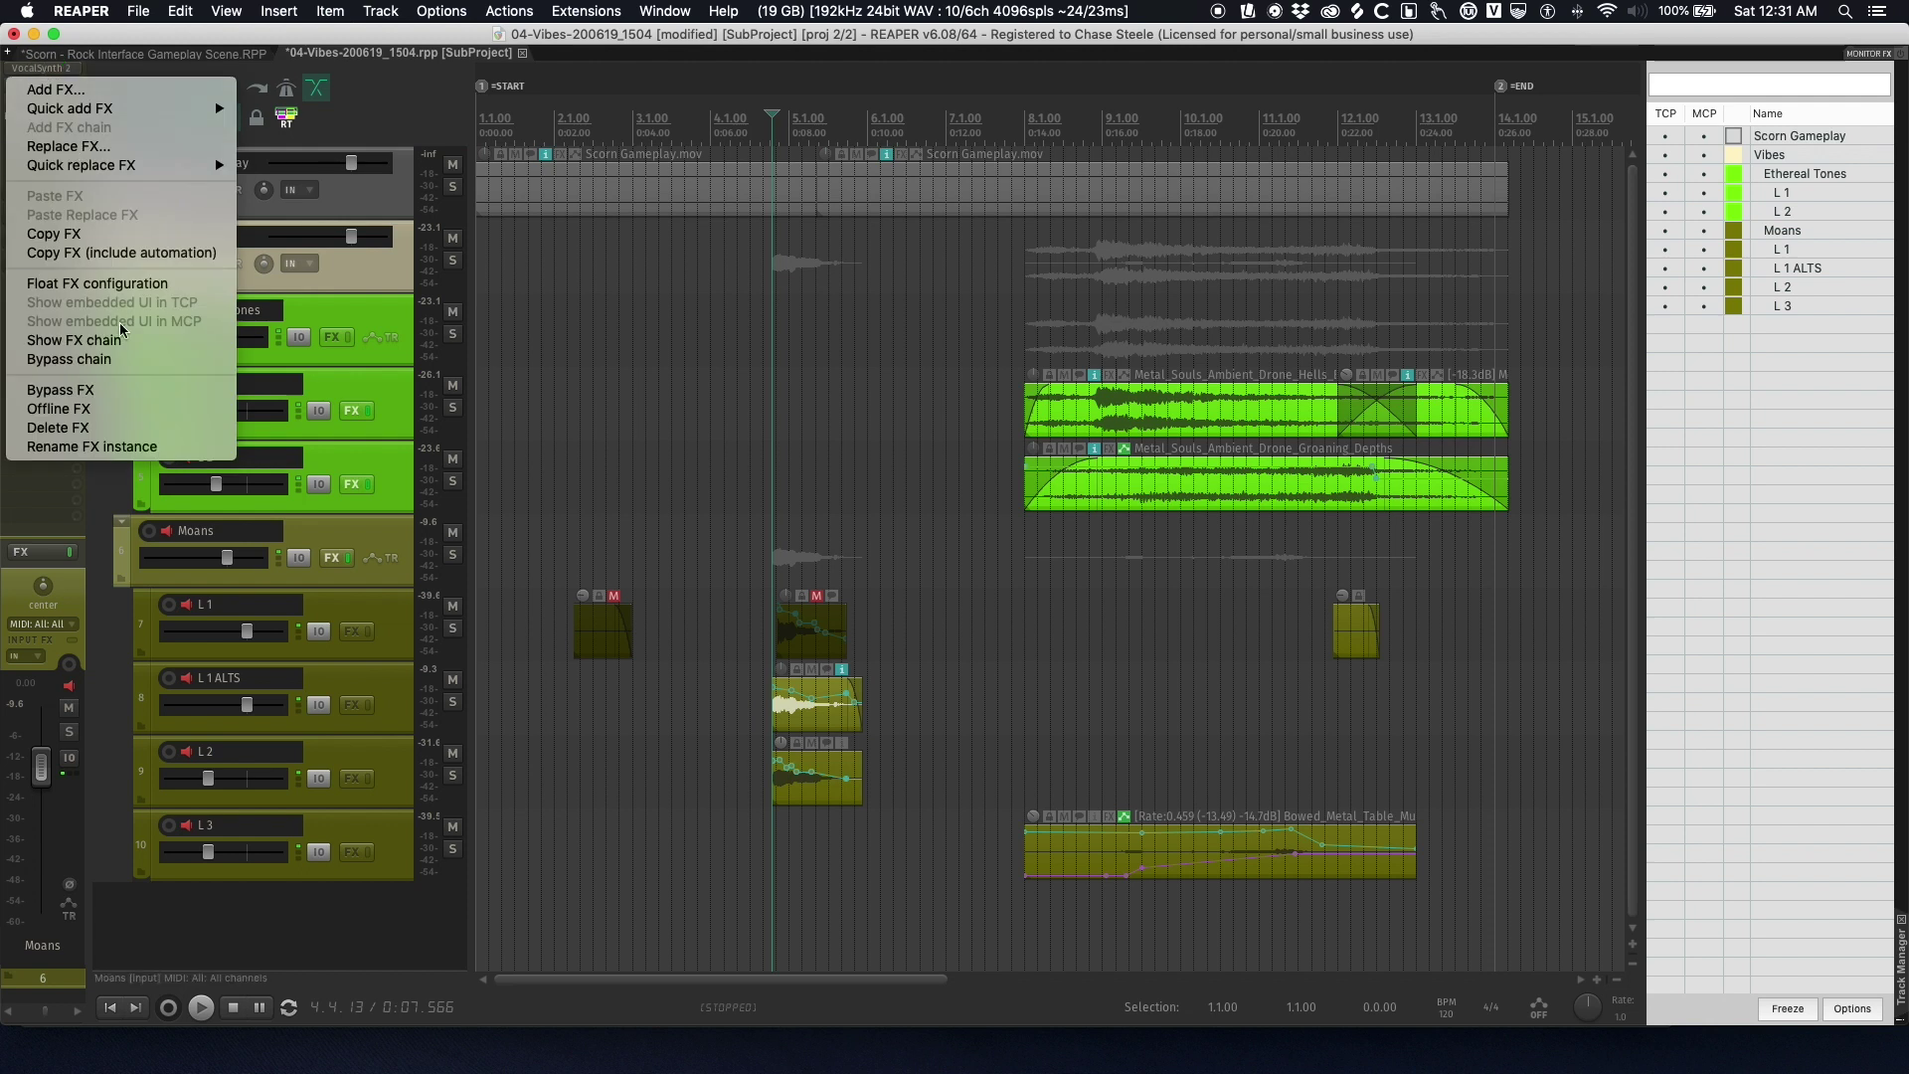
left_click(153, 359)
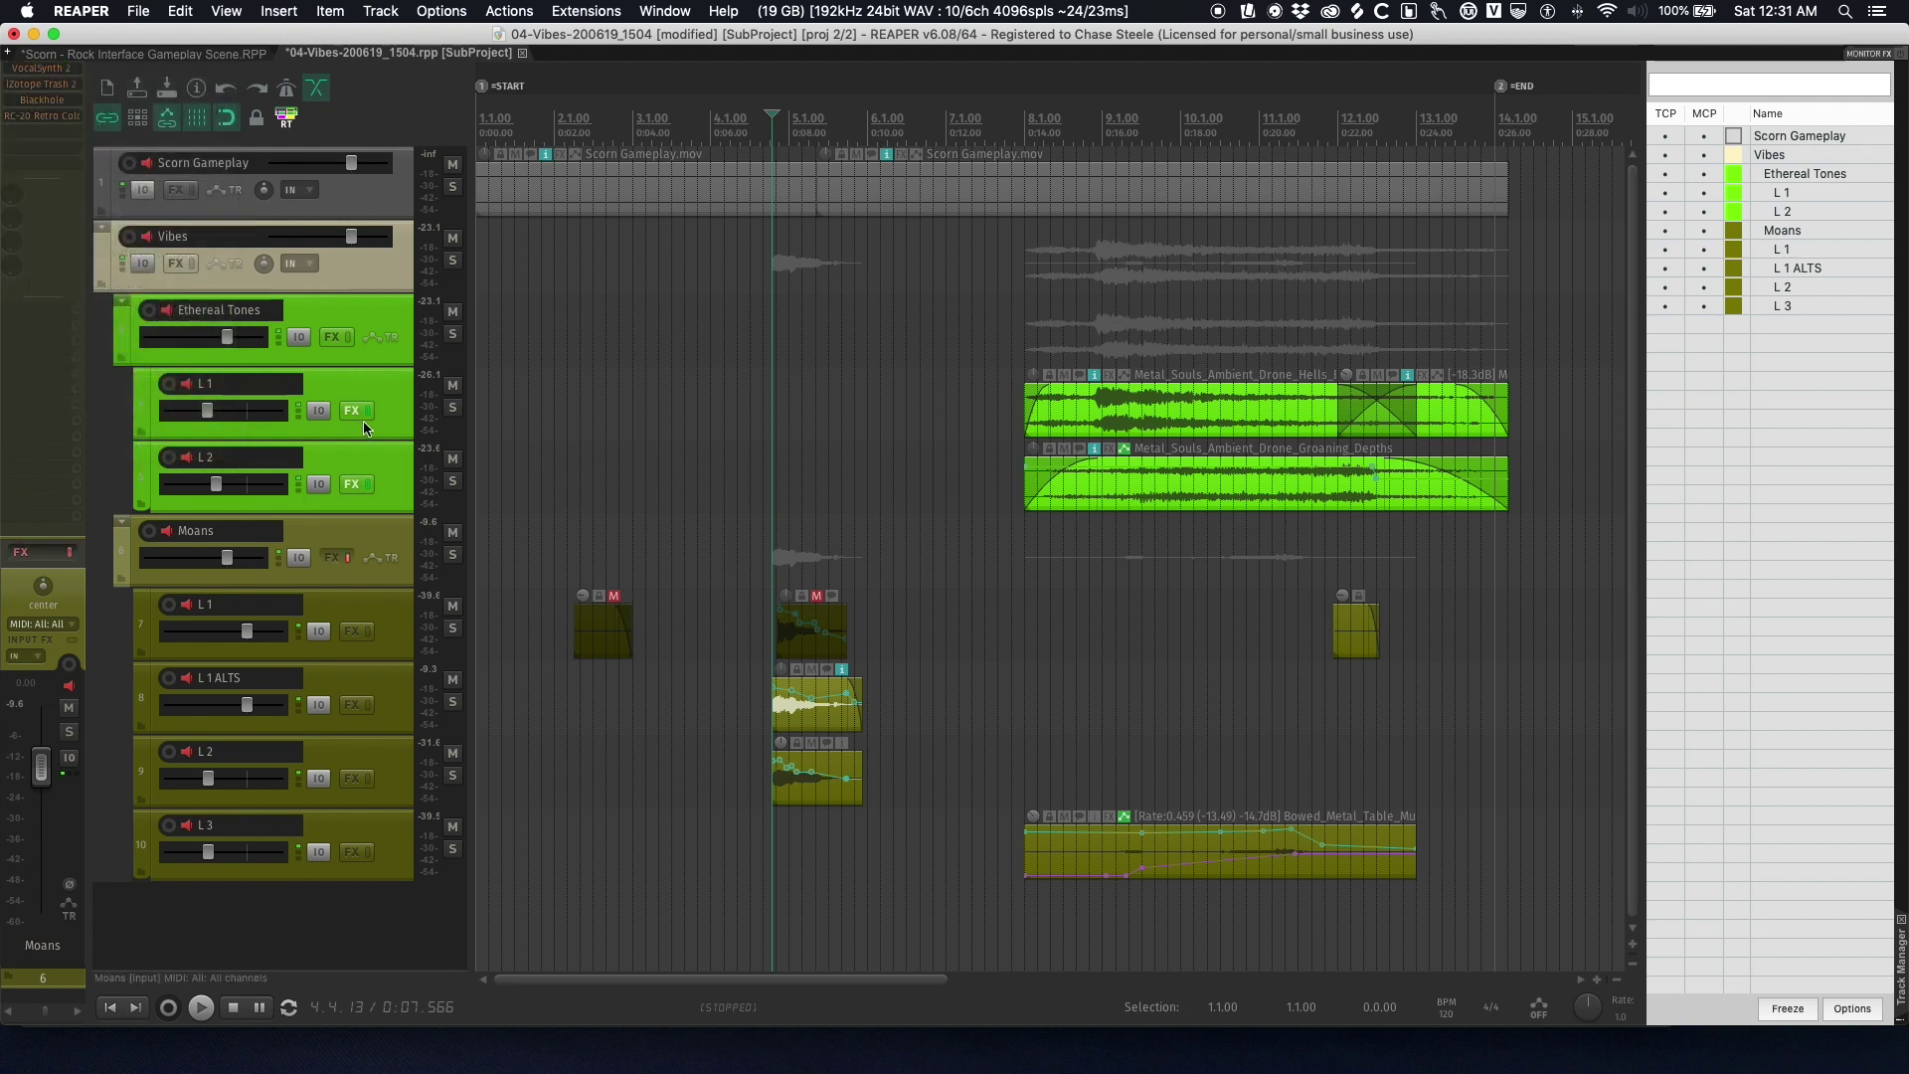
- Solo the L 2 track in the Moans folder and listen to its dry clip
left_click(734, 705)
key("ctrl+alt+Right")
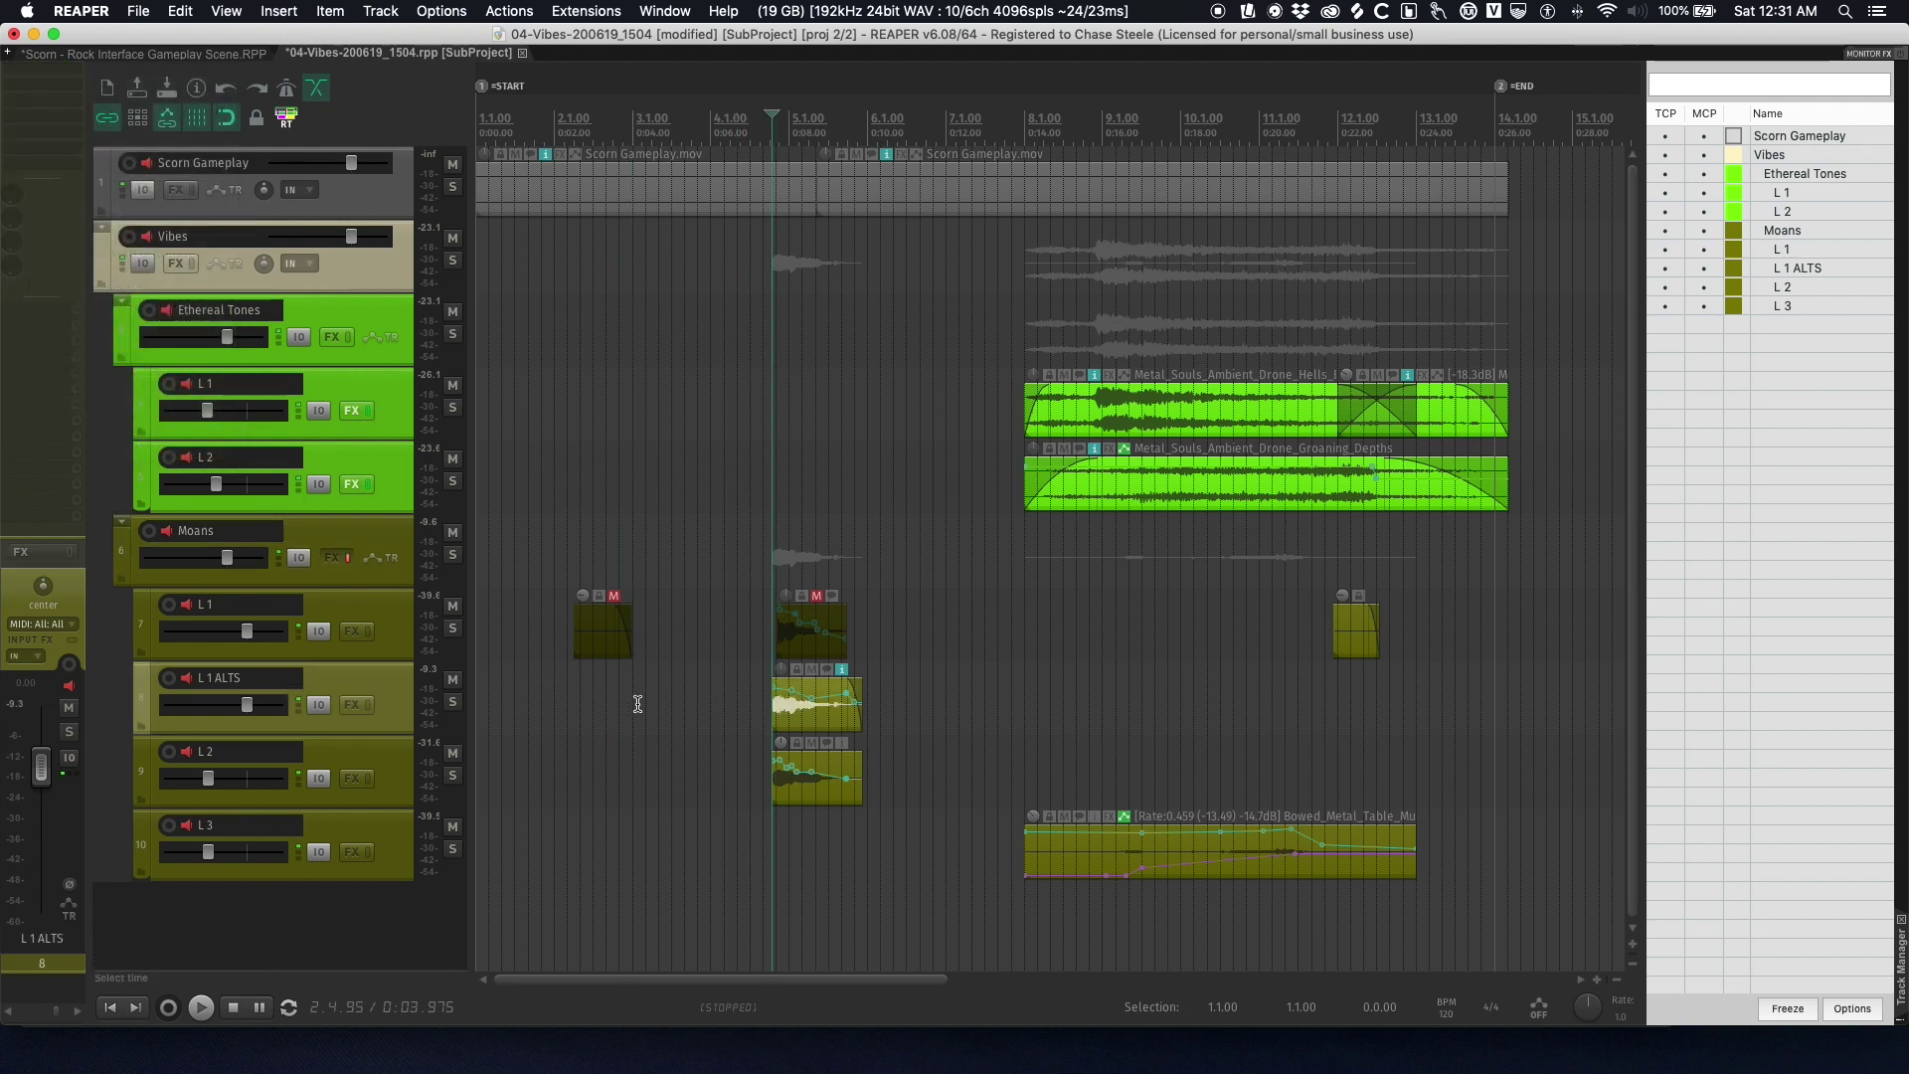
left_click(395, 769)
left_click(397, 692)
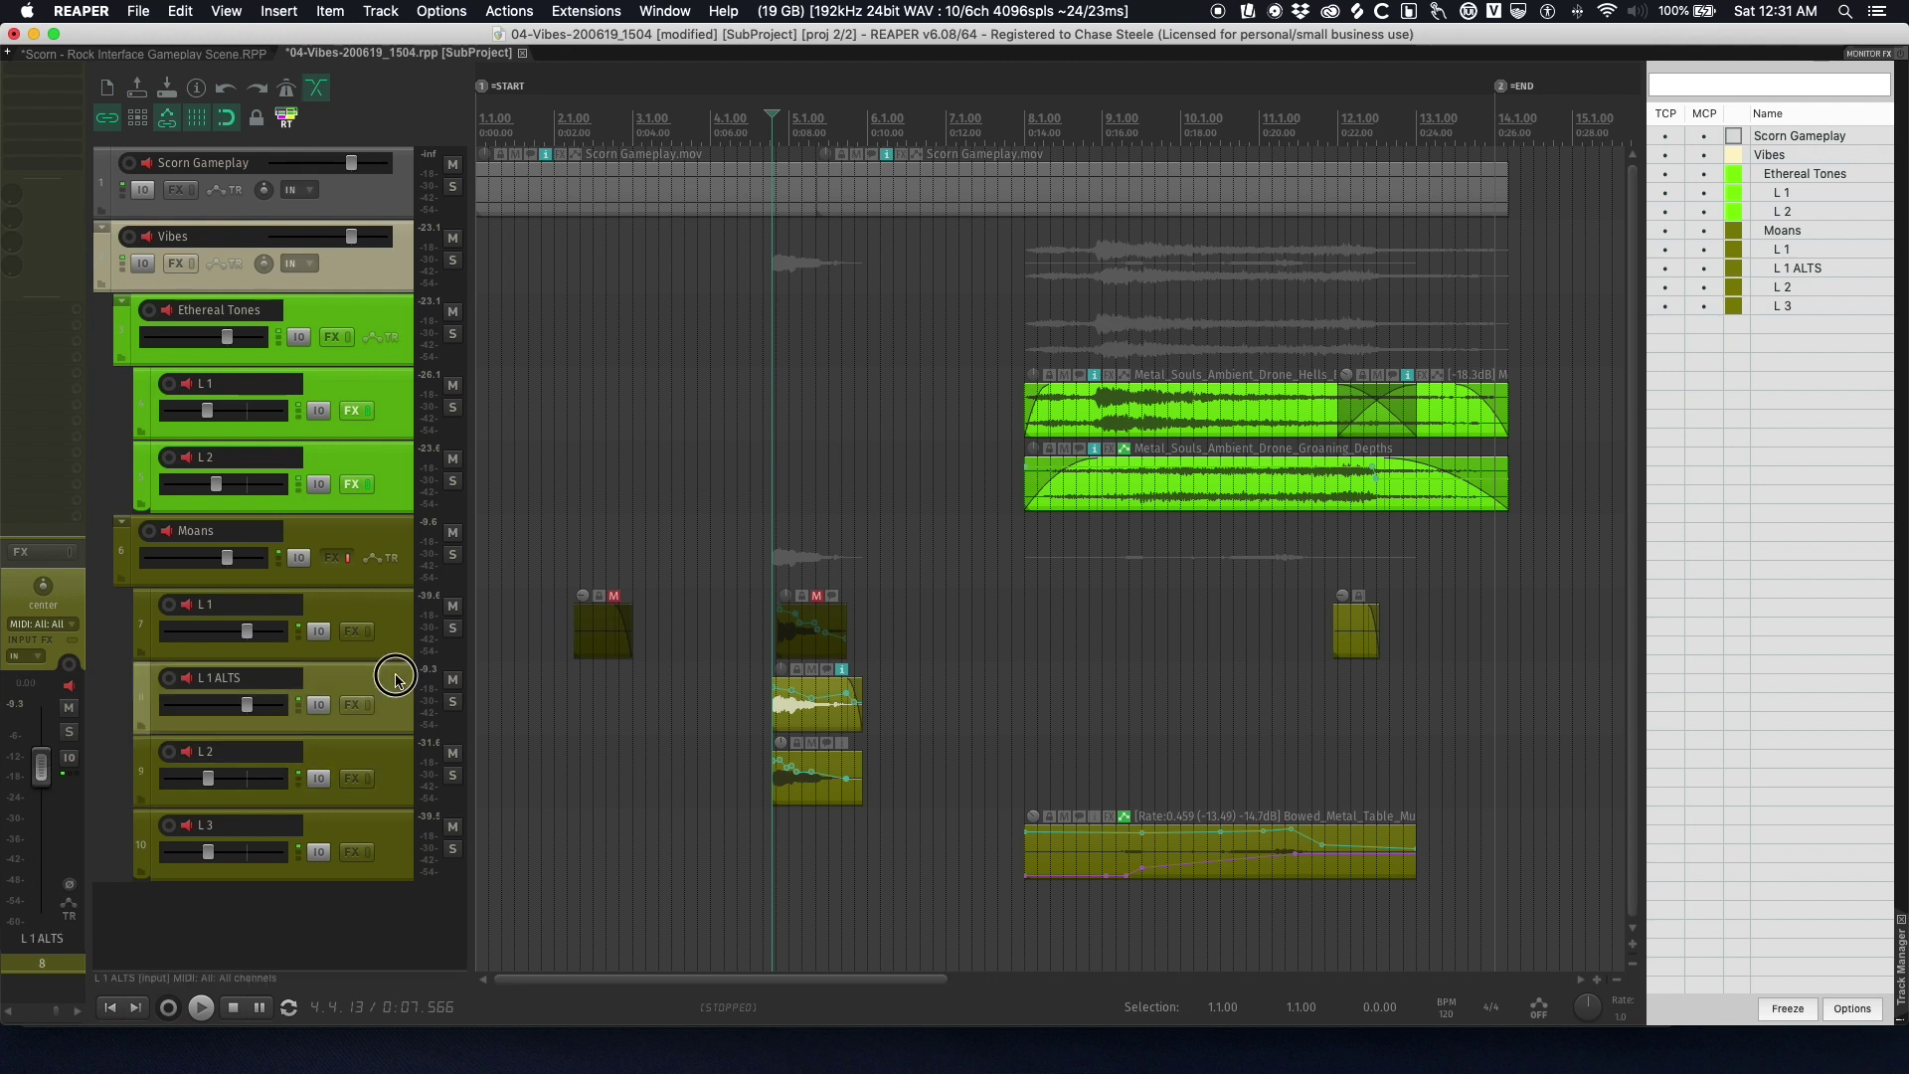
left_click(395, 769)
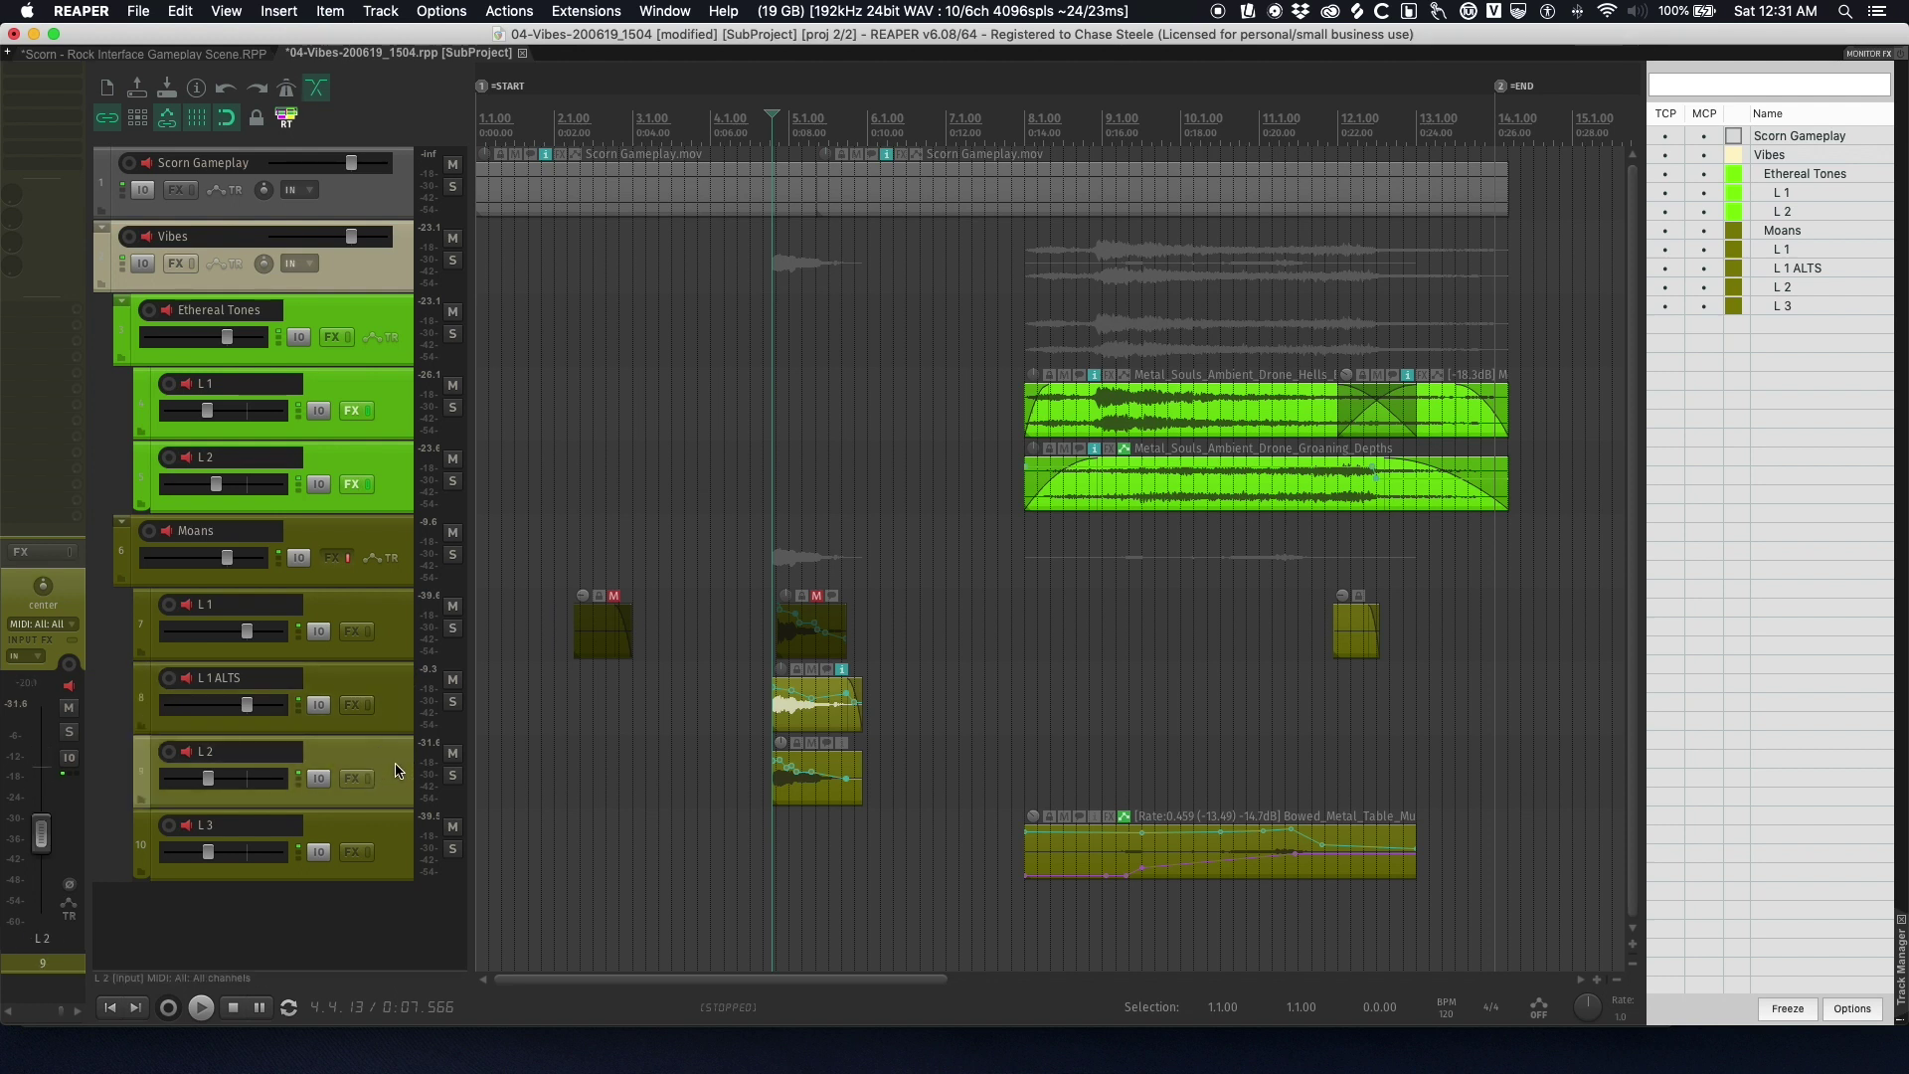
left_click(453, 776)
key("space")
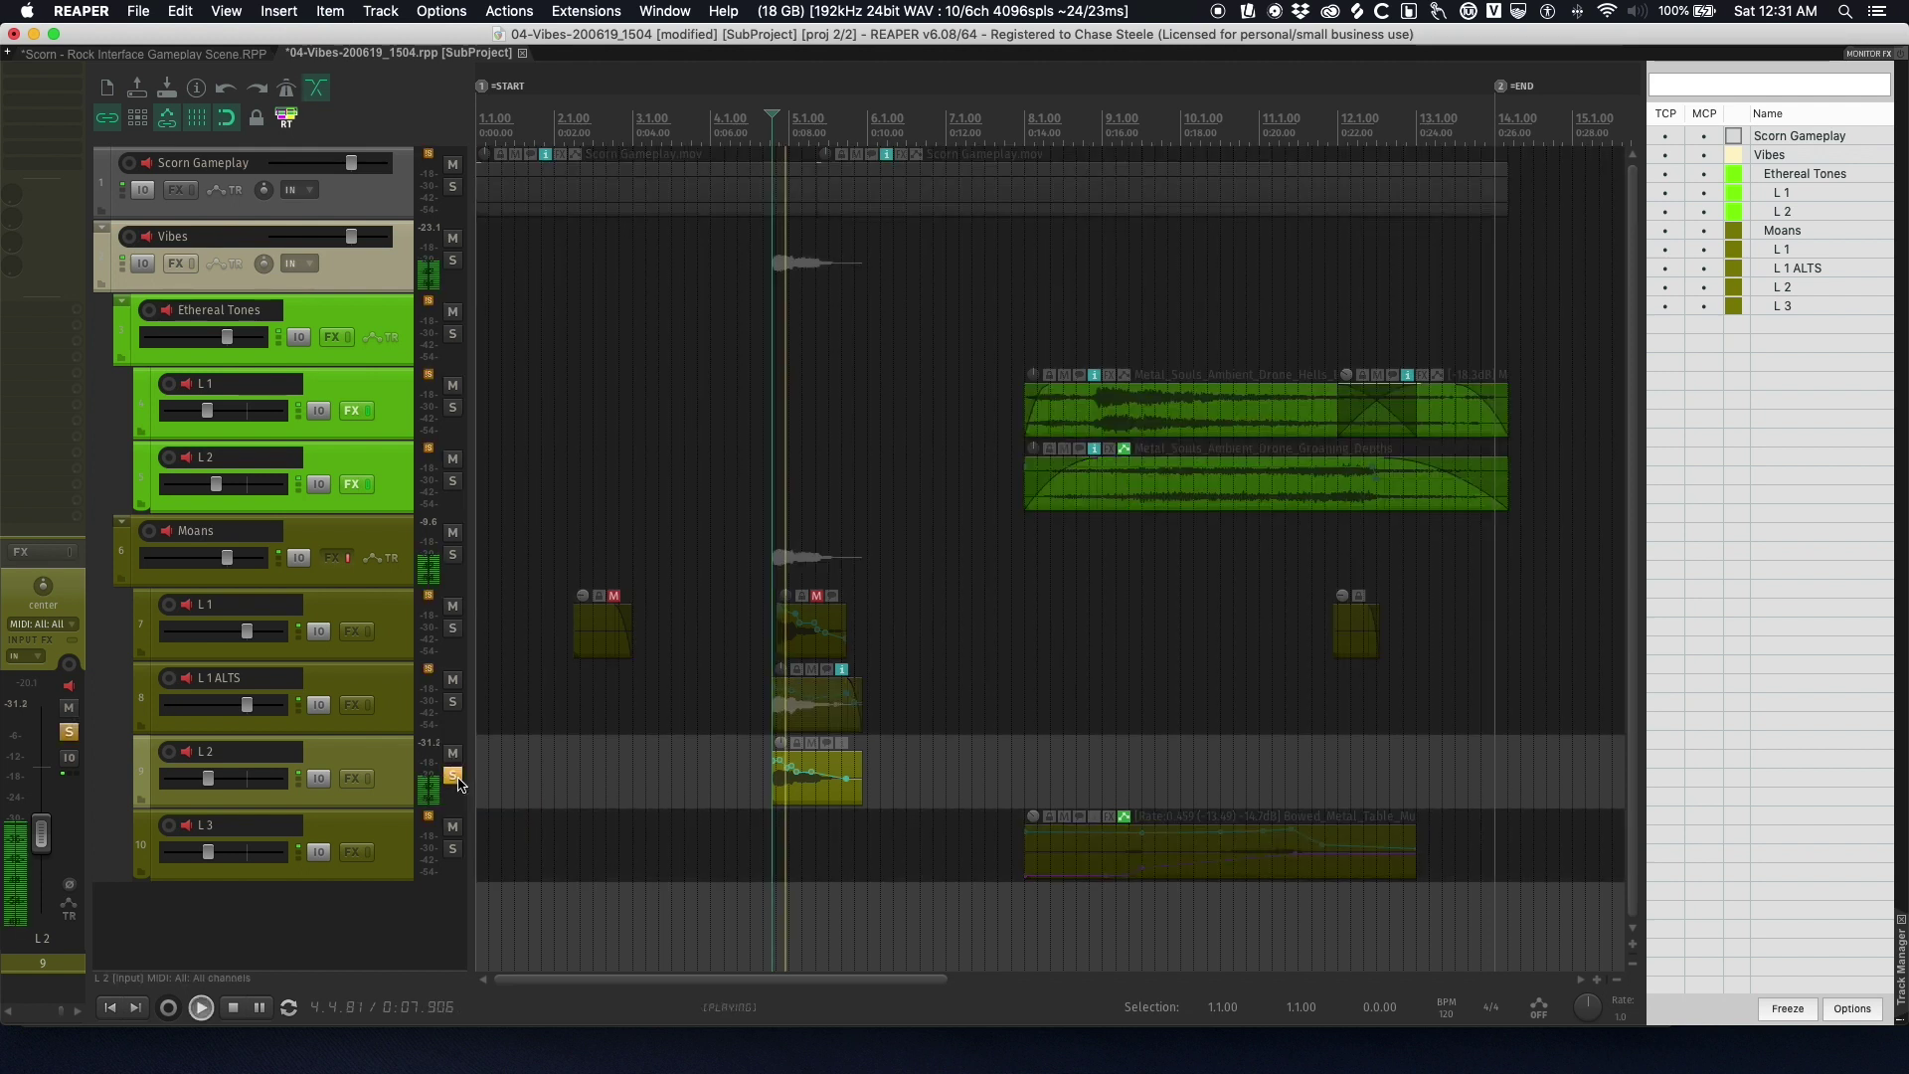
key("space")
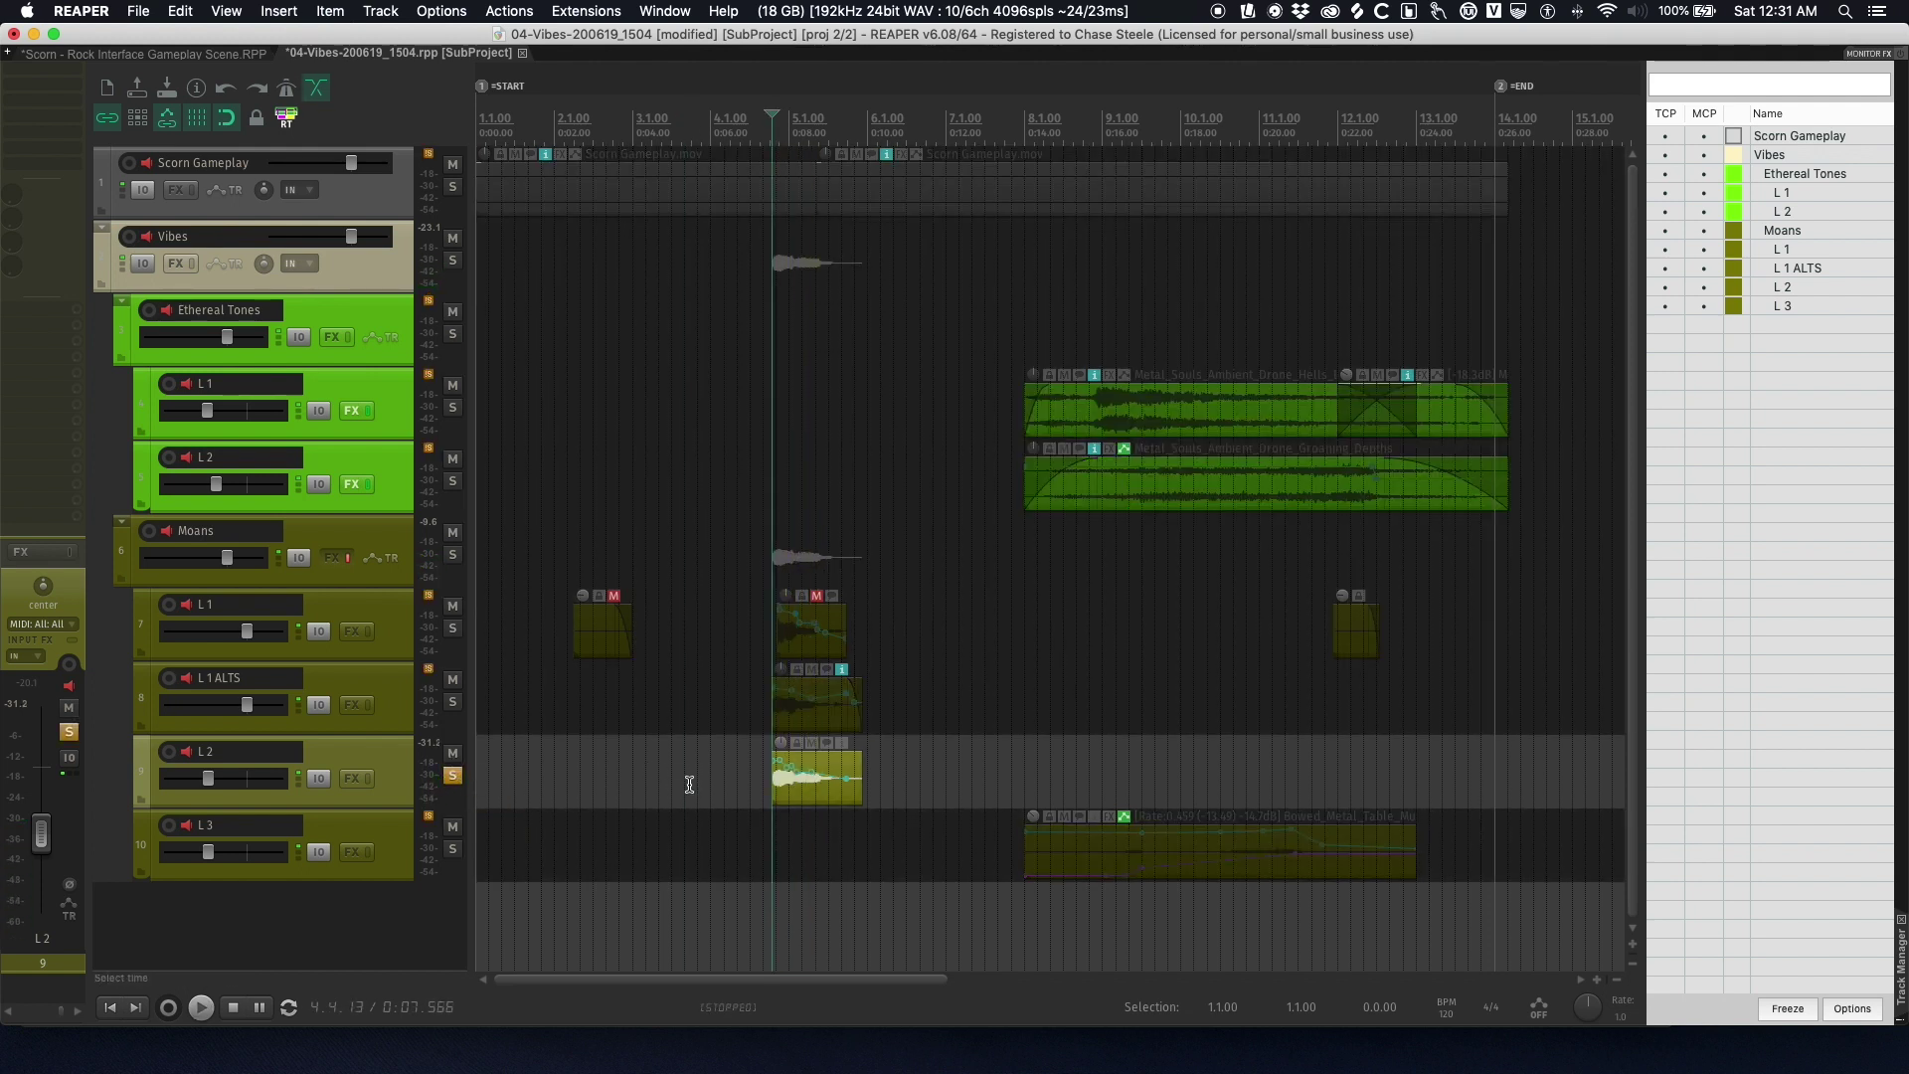
- Enlarge the soloed Bowed_Metal_Table clip on L 2 to examine its volume envelope while playing it
key("z")
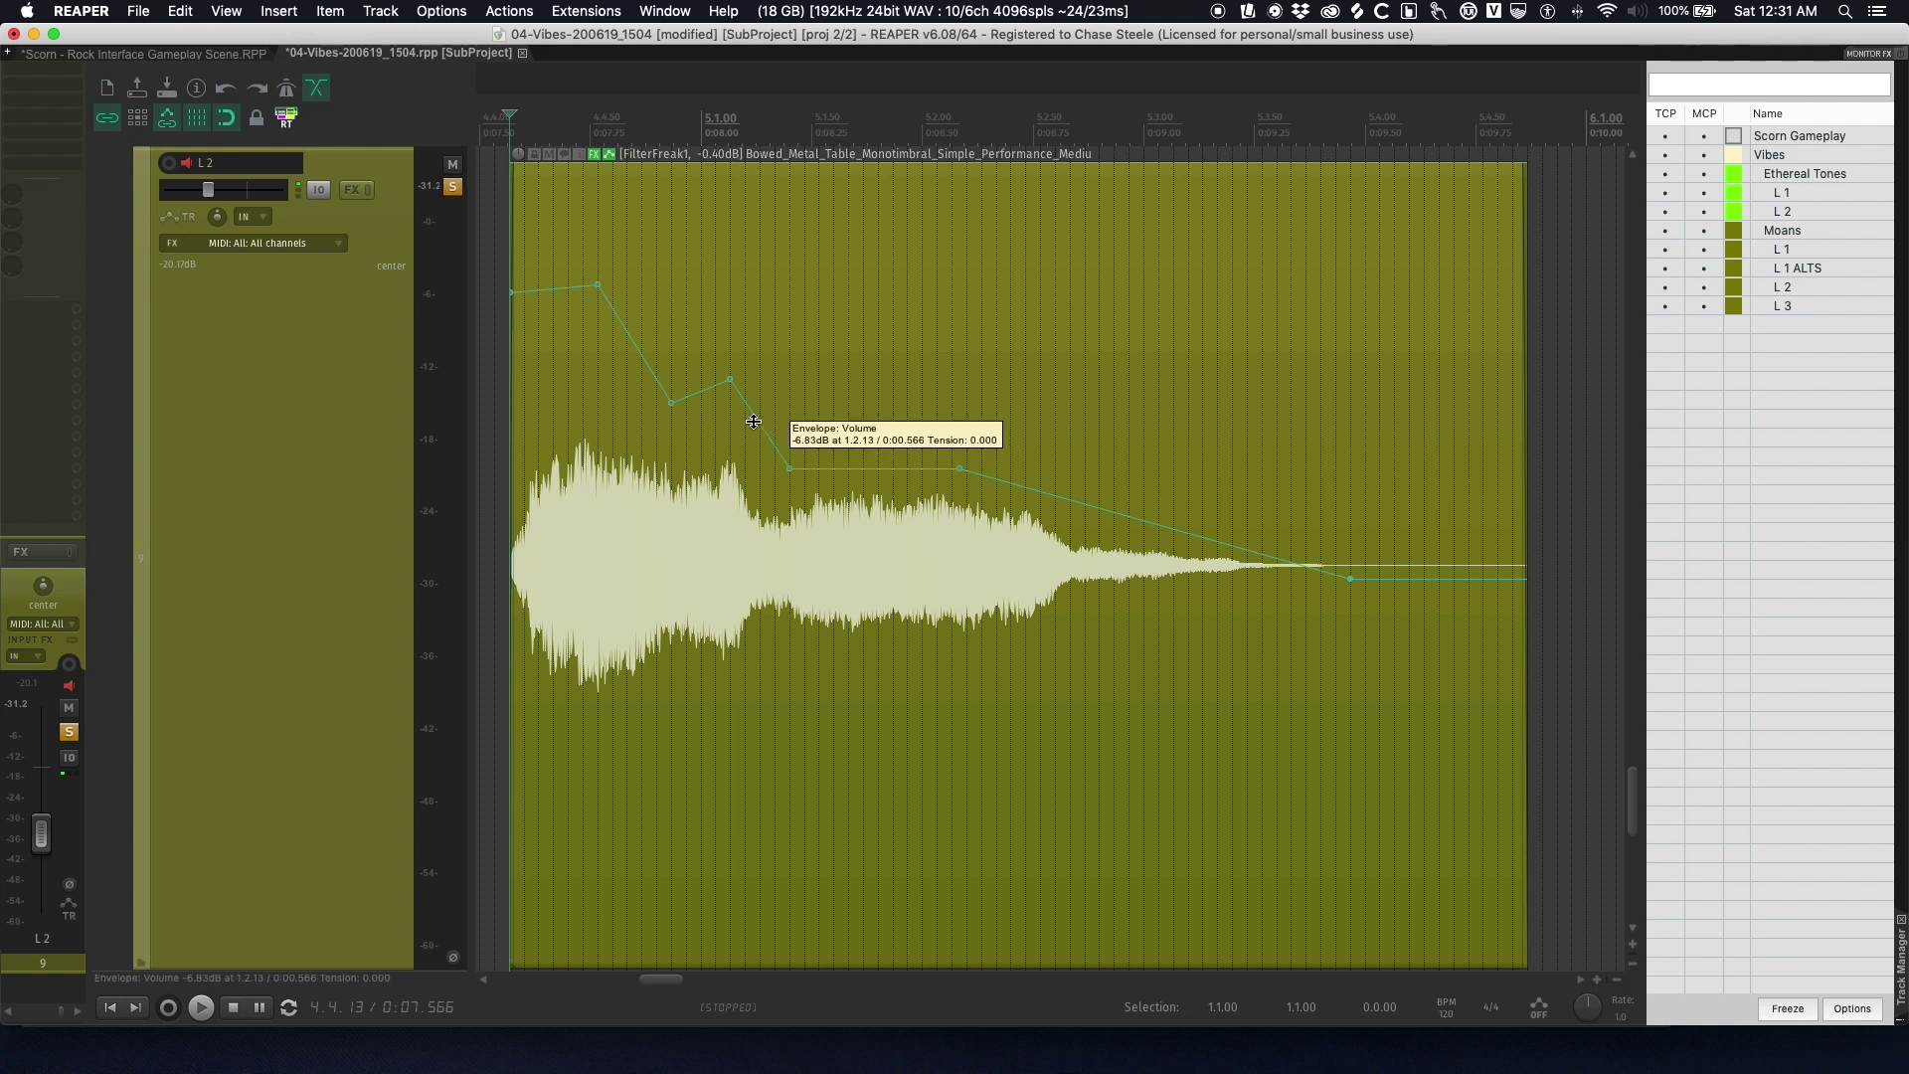
key("space")
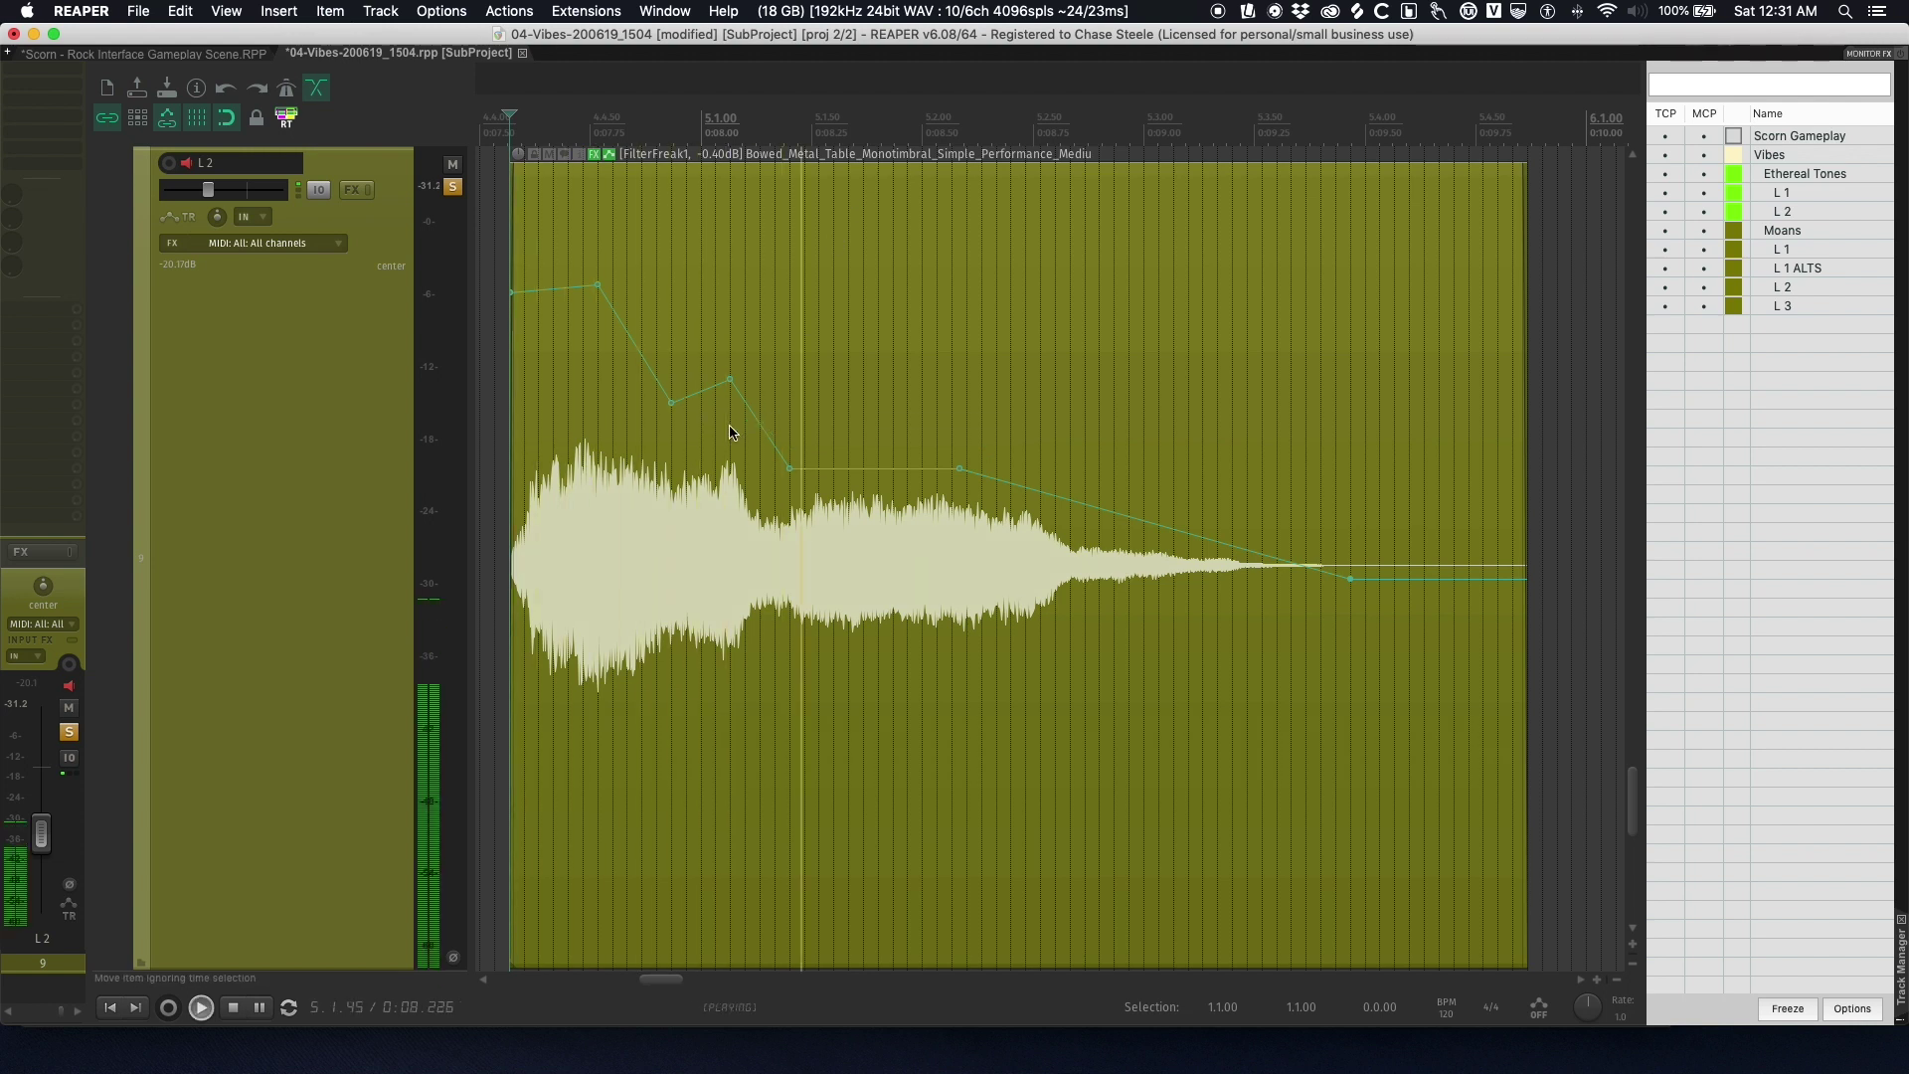
- Stop playback, check the Bowed_Metal_Table clip's take envelopes list, close it and return to the full project view
key("space")
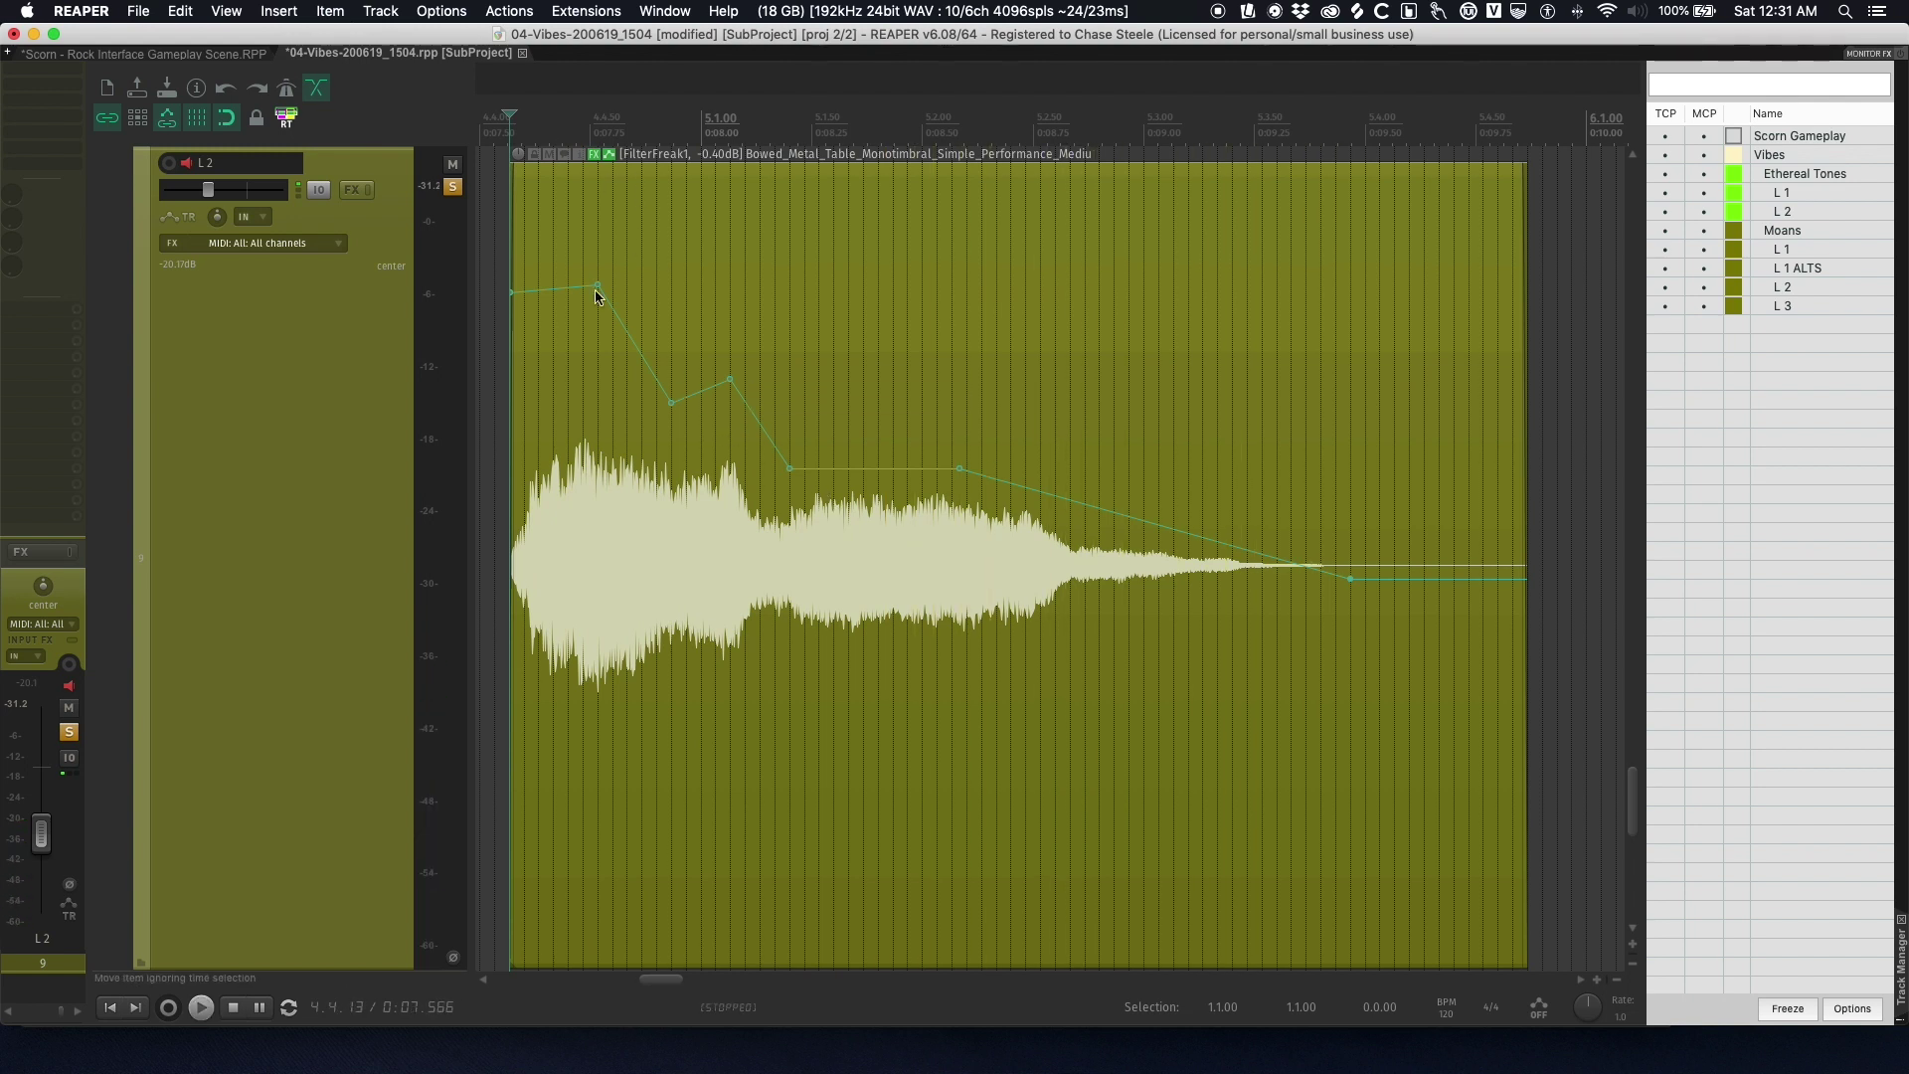
left_click(611, 156)
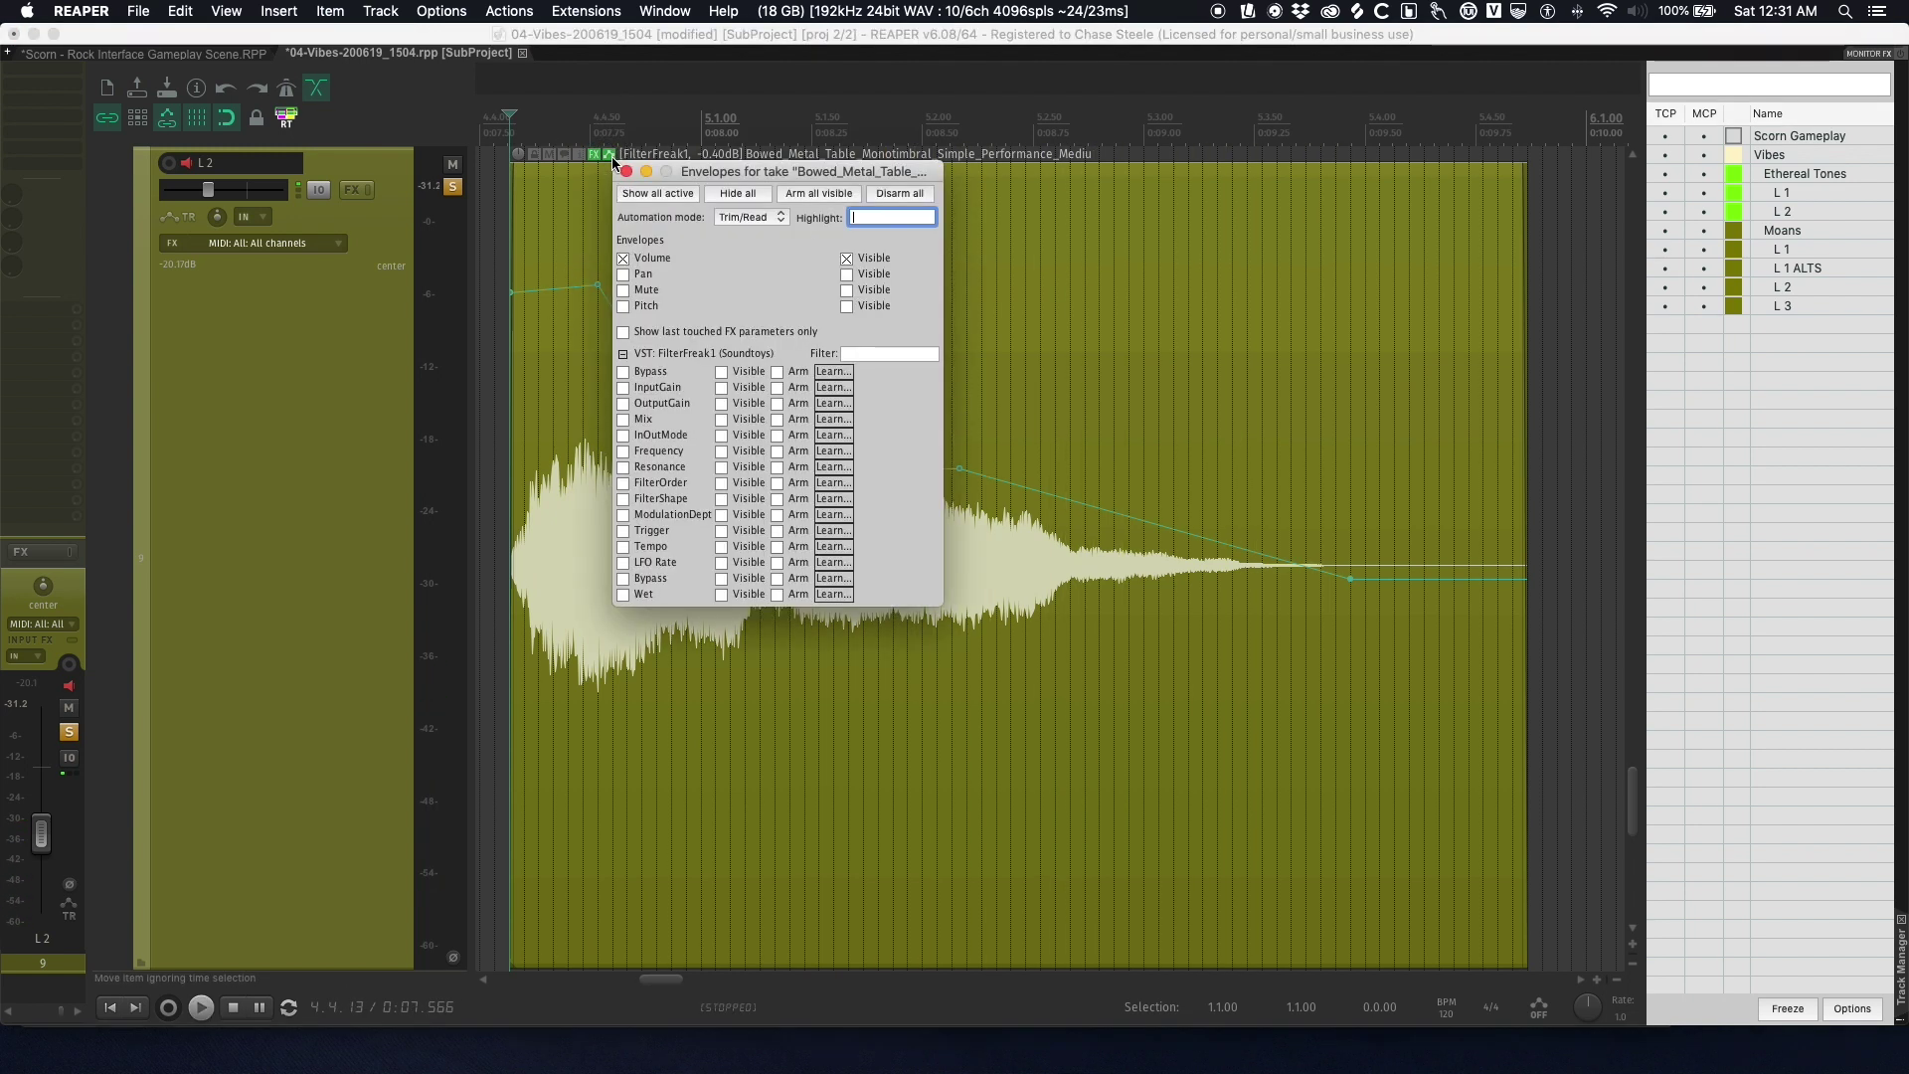
left_click(625, 172)
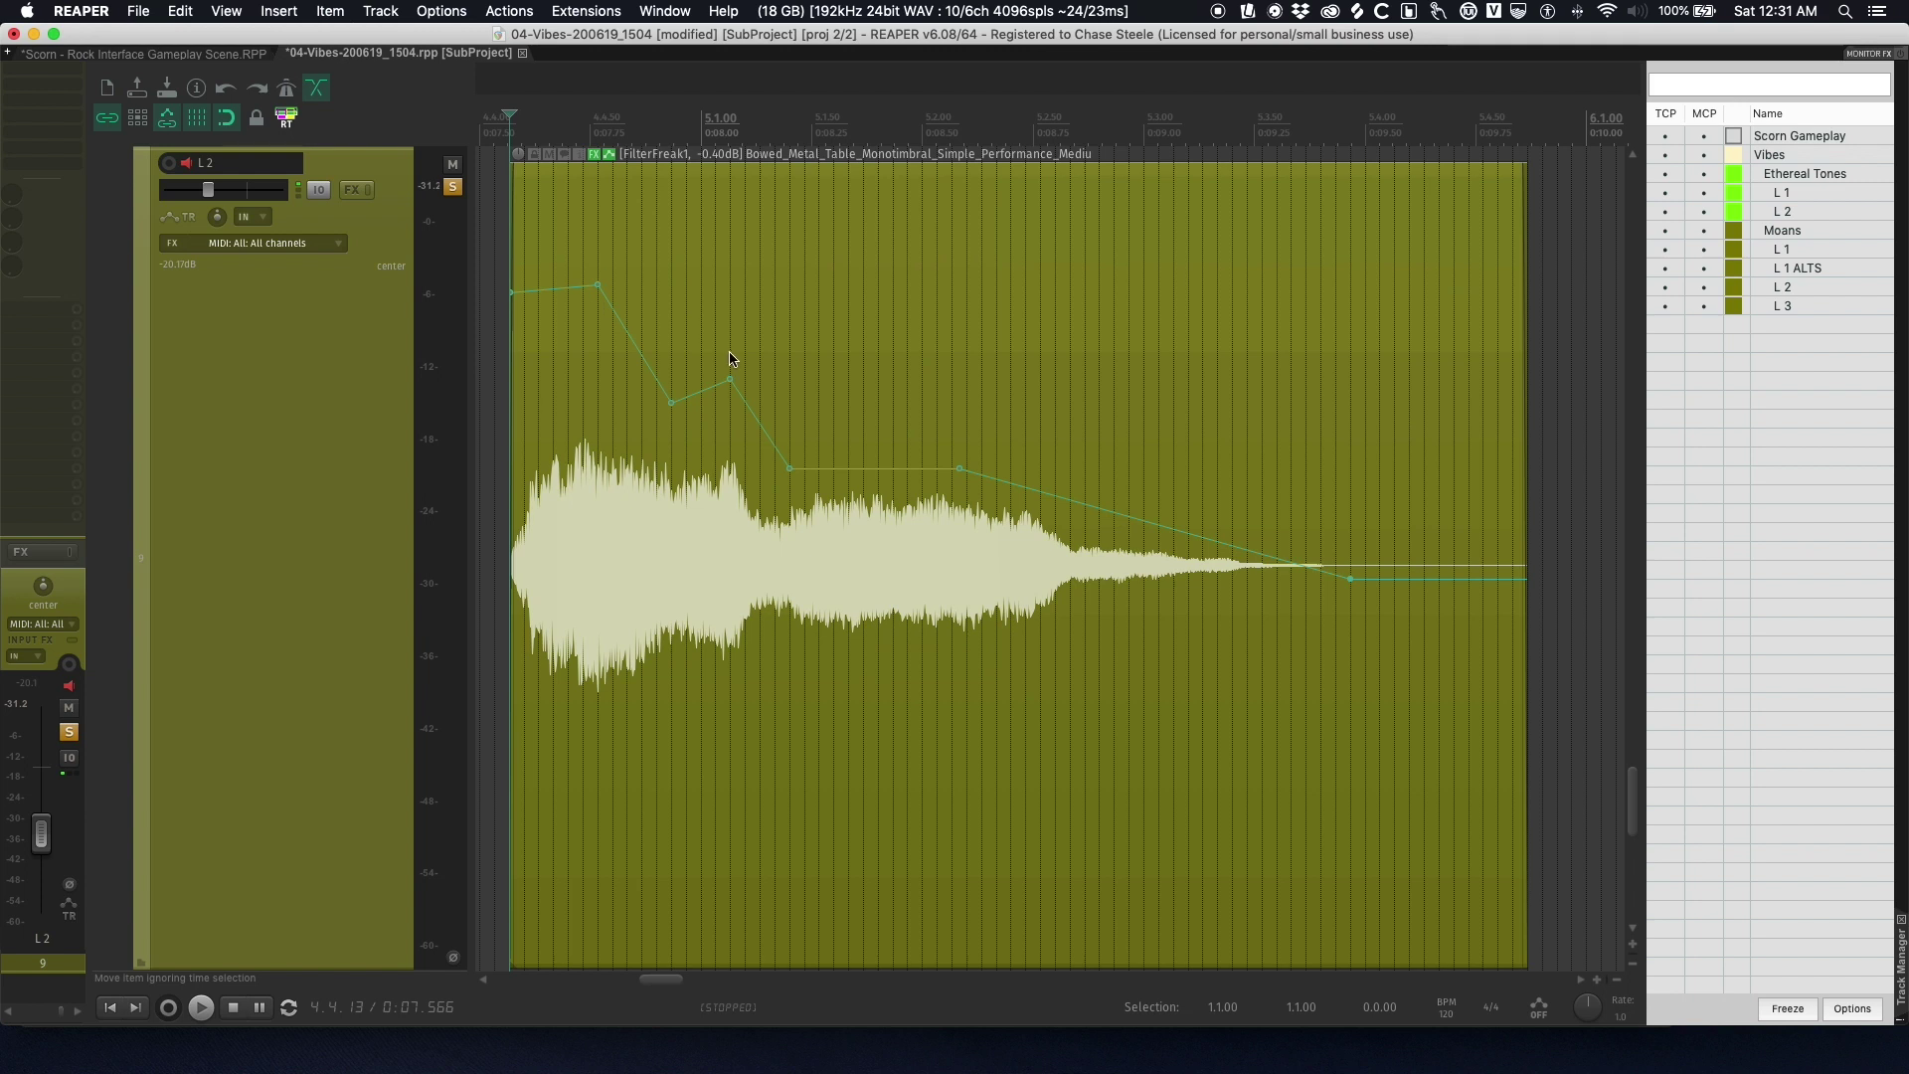
key("z")
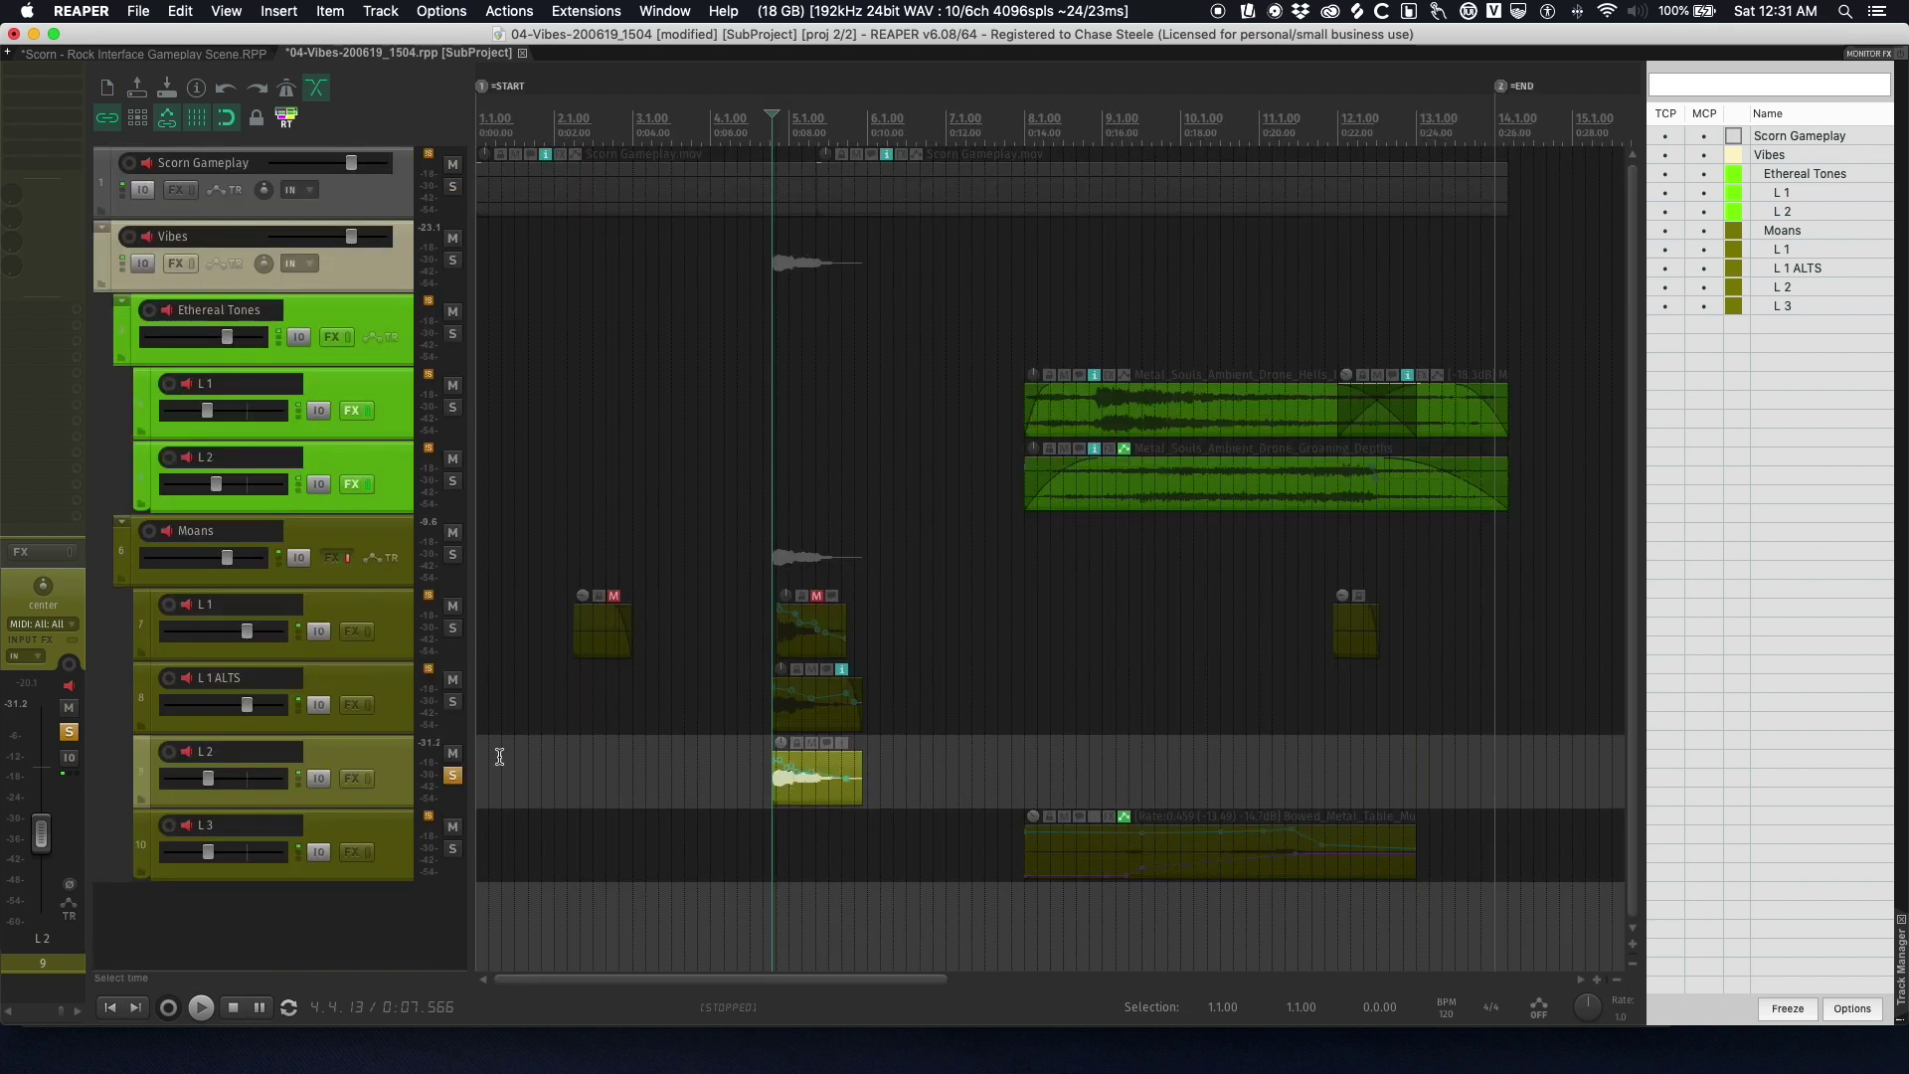
- Unsolo L 2, solo the L 1 ALTS track in the Moans folder and listen to its dry clip
left_click(452, 775)
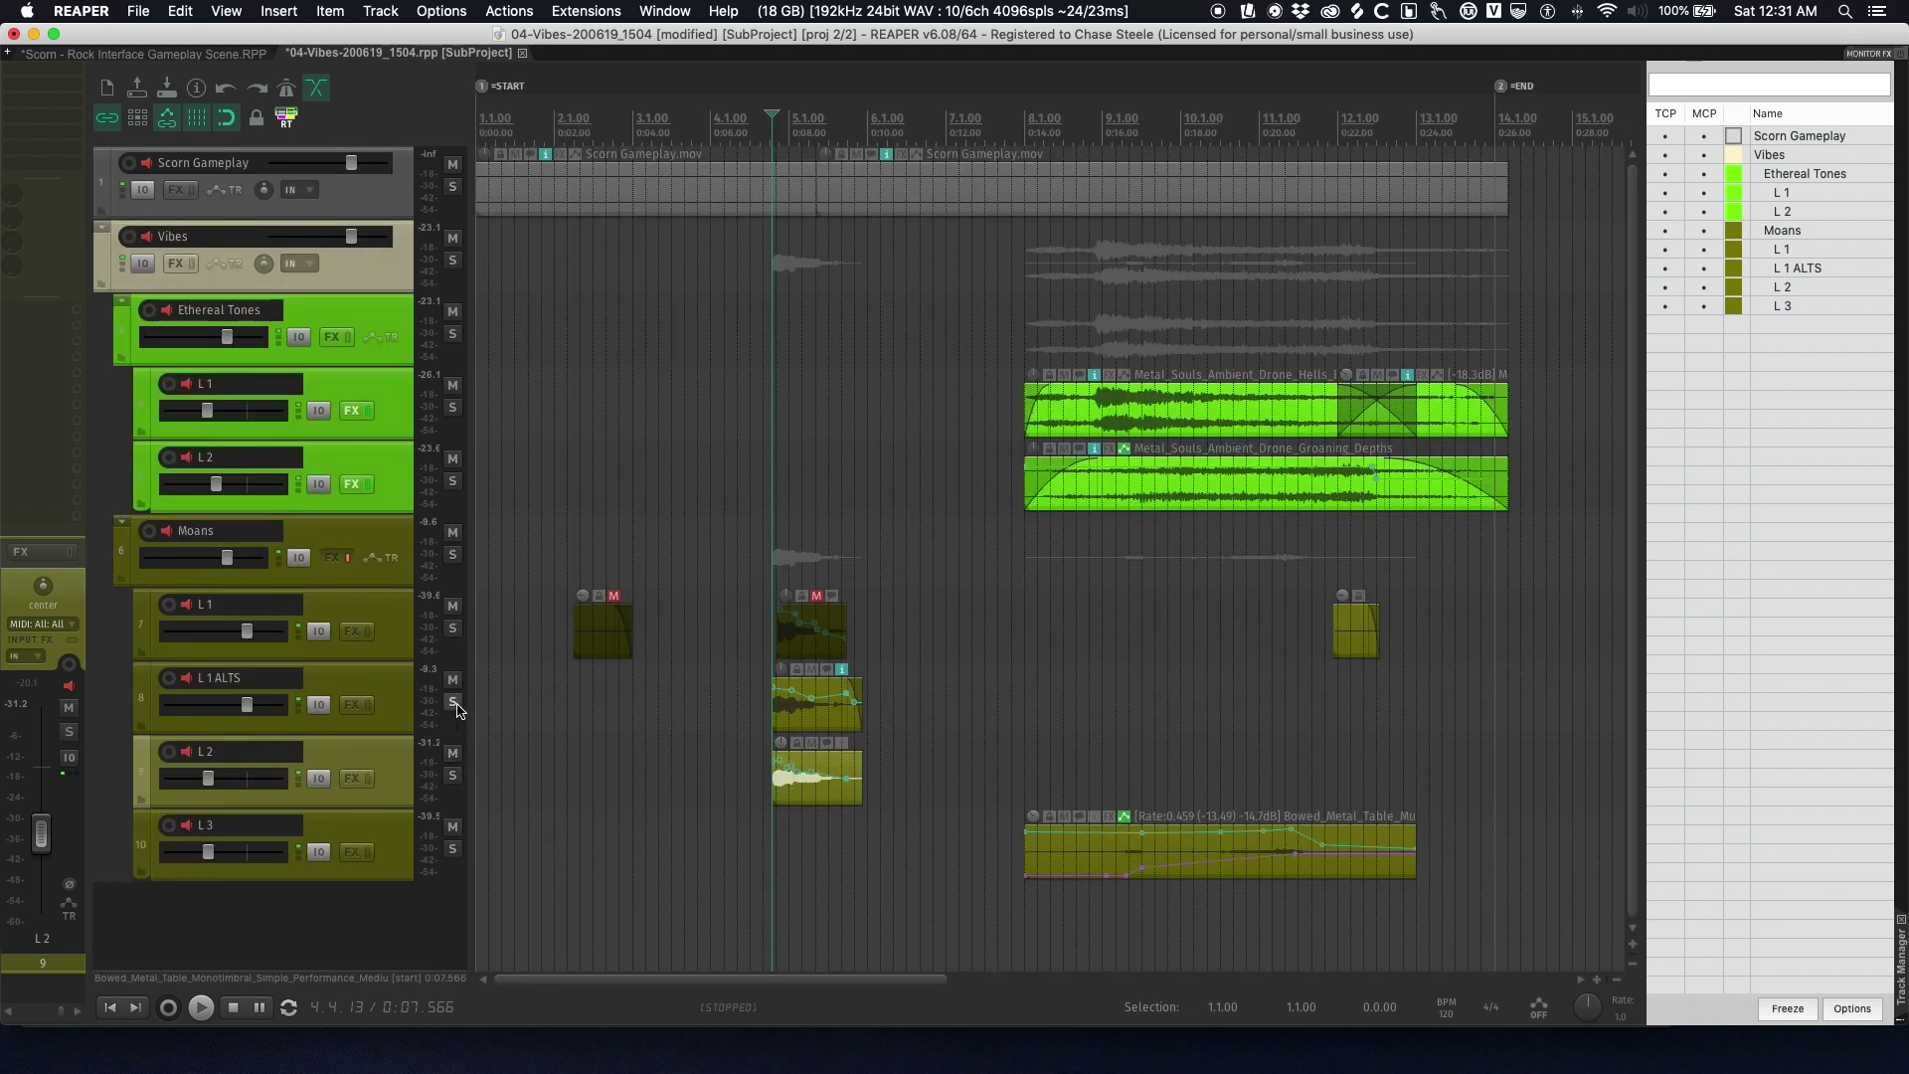
left_click(453, 702)
key("space")
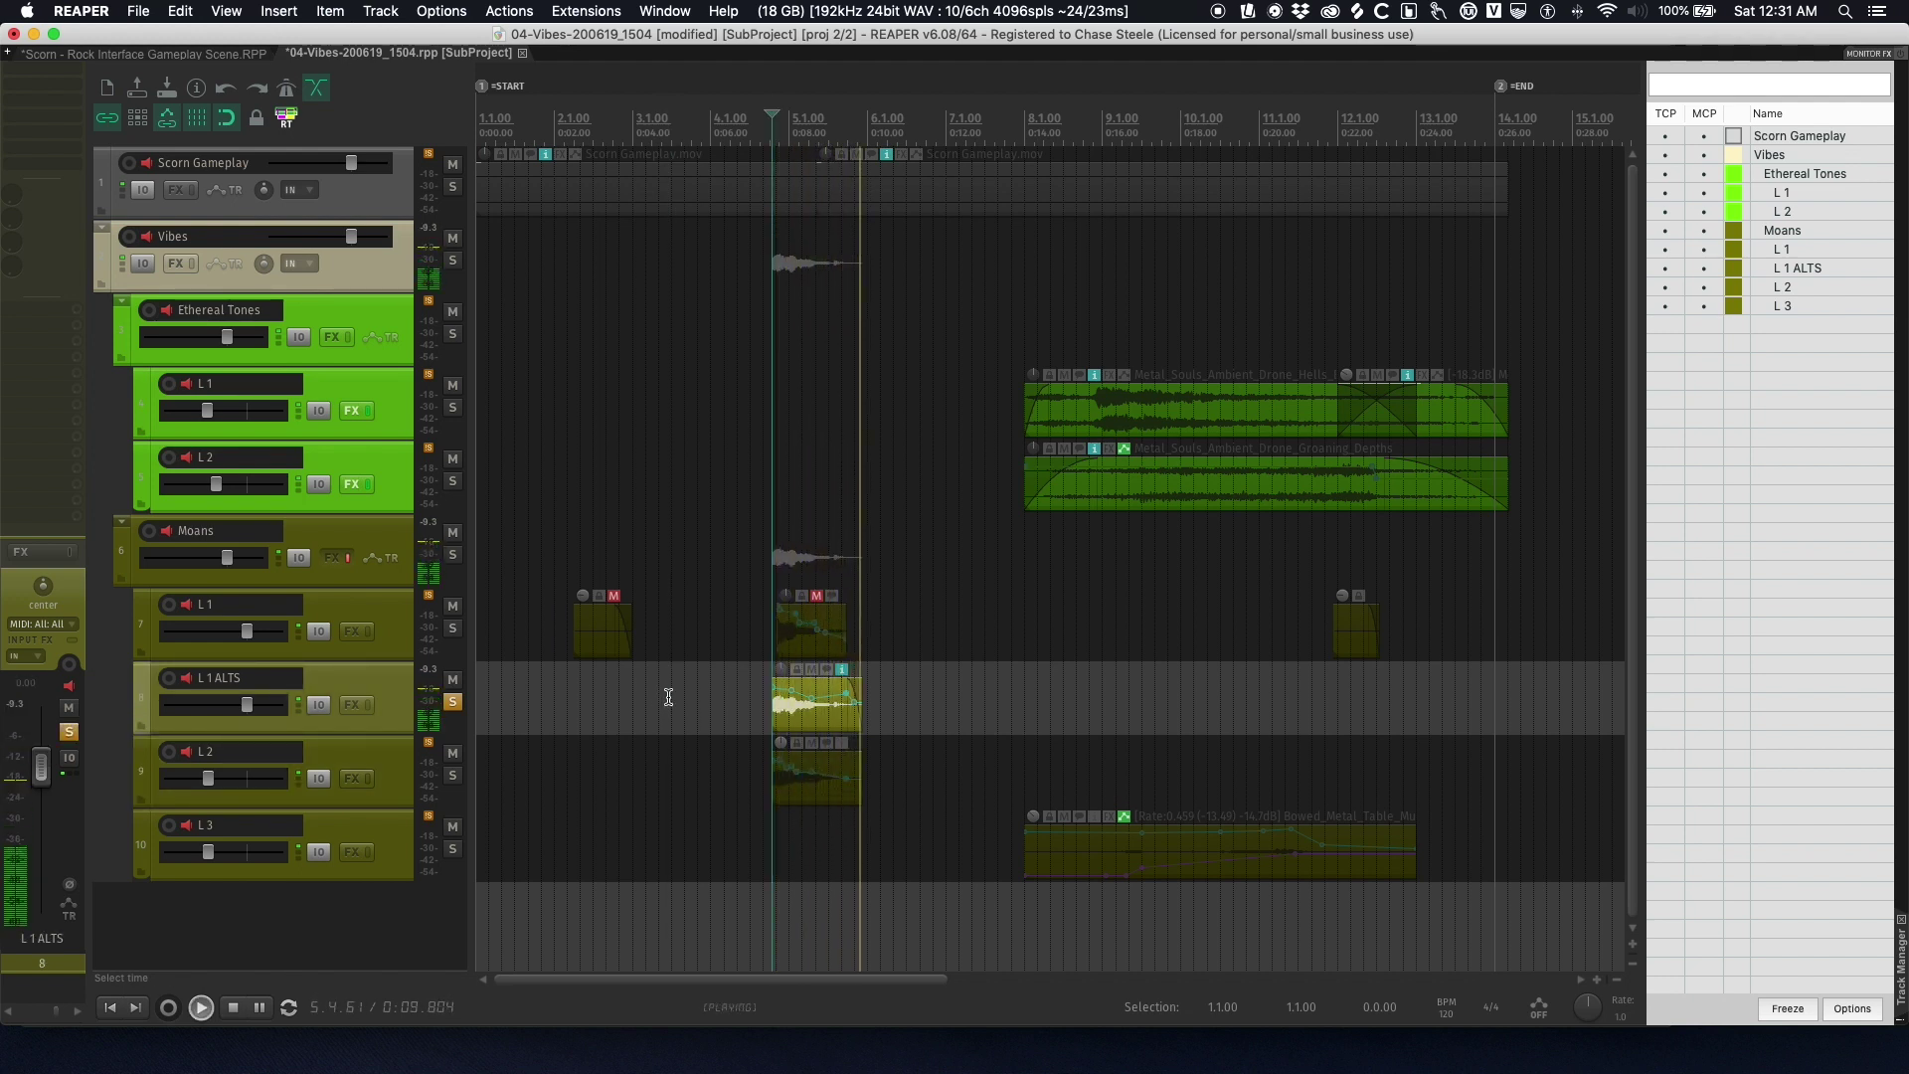
key("space")
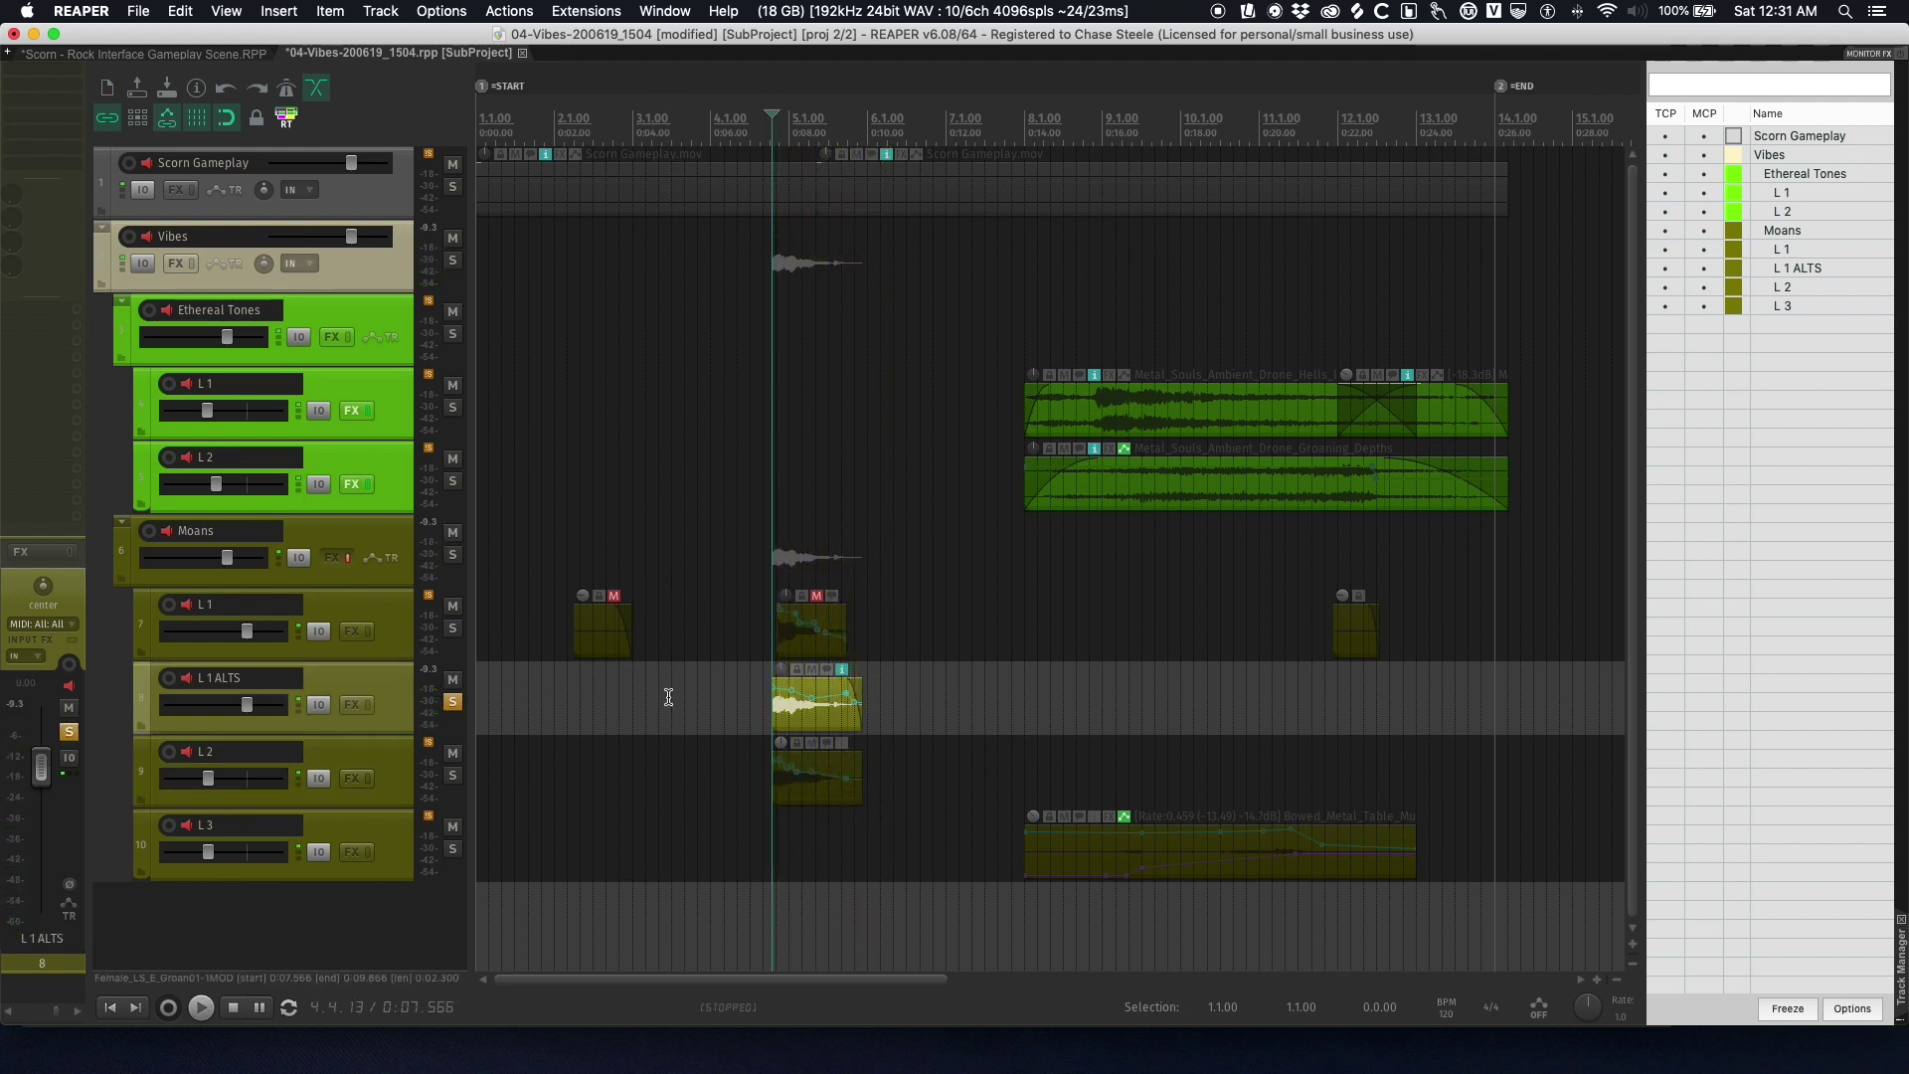
- Replay the soloed L 1 ALTS clip from 4.3.00 alongside the gameplay video
left_click(755, 699)
left_click(748, 699)
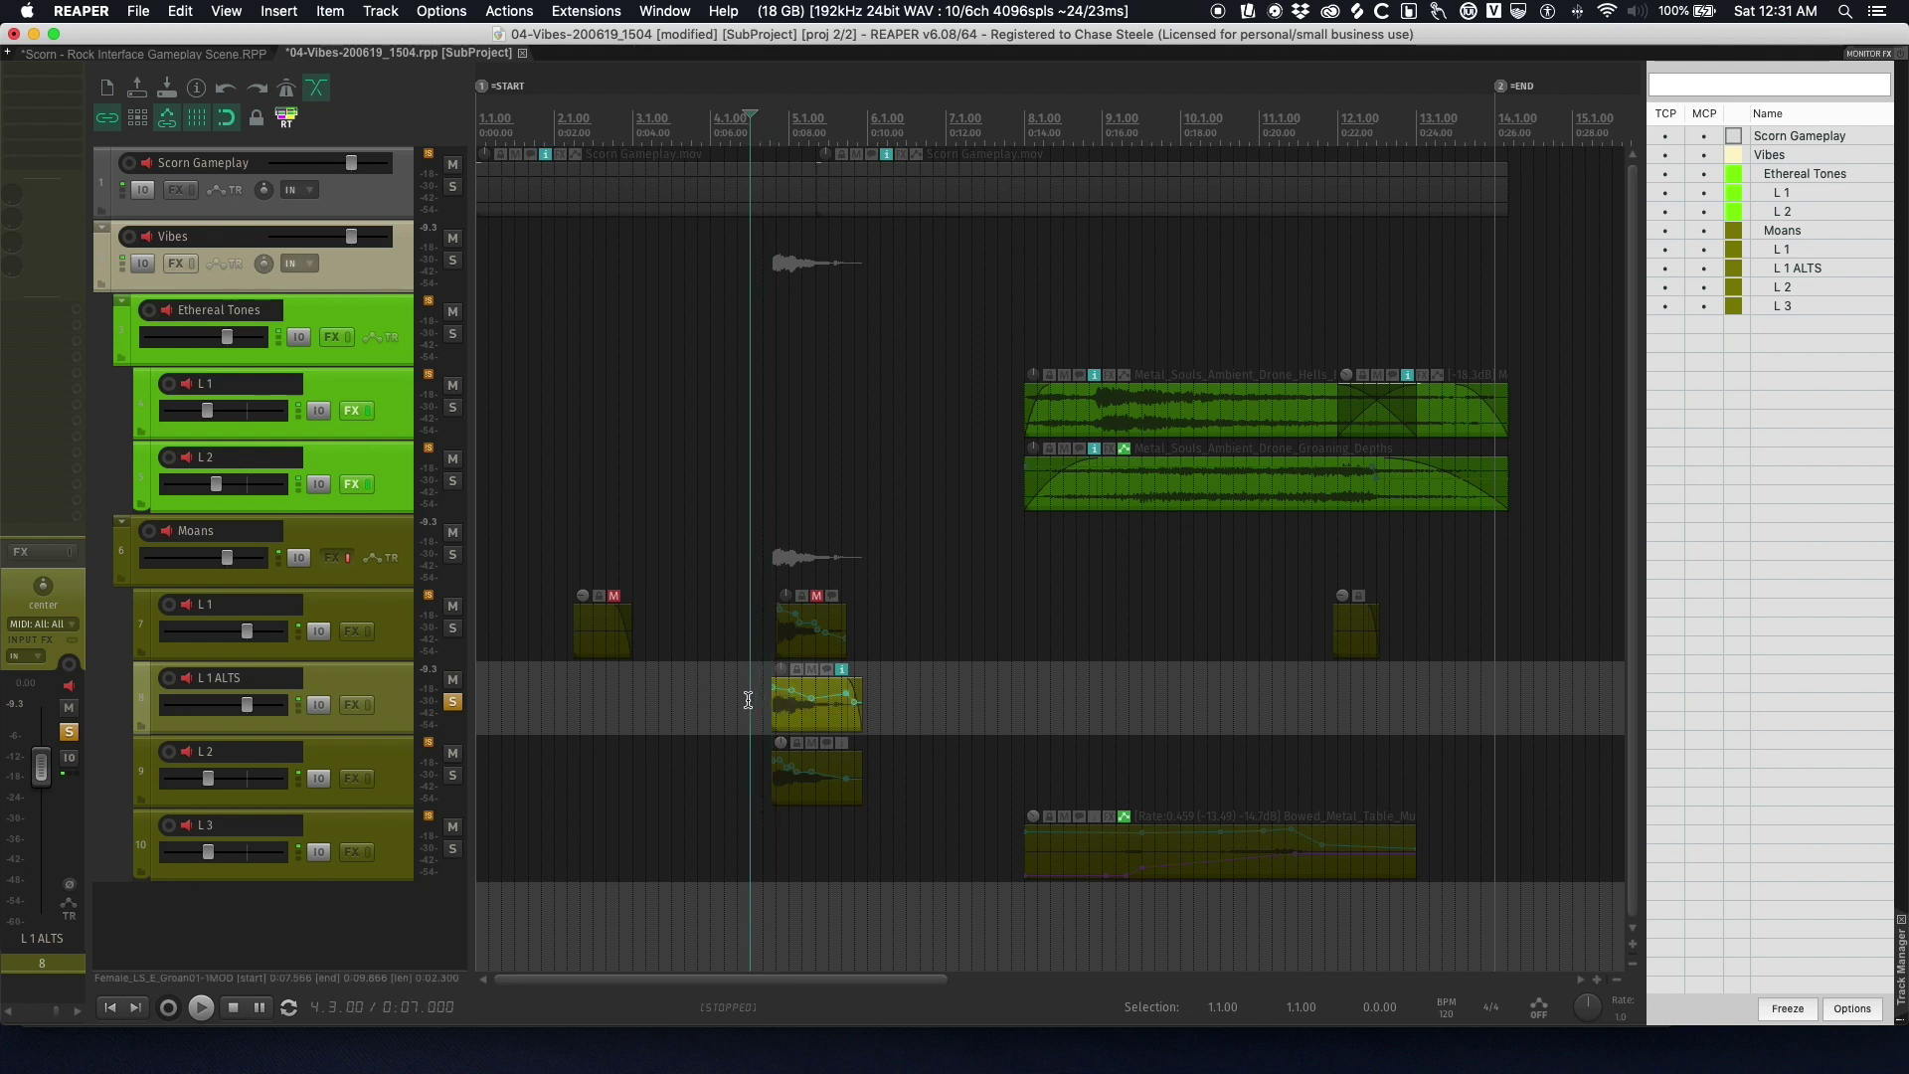
key("space")
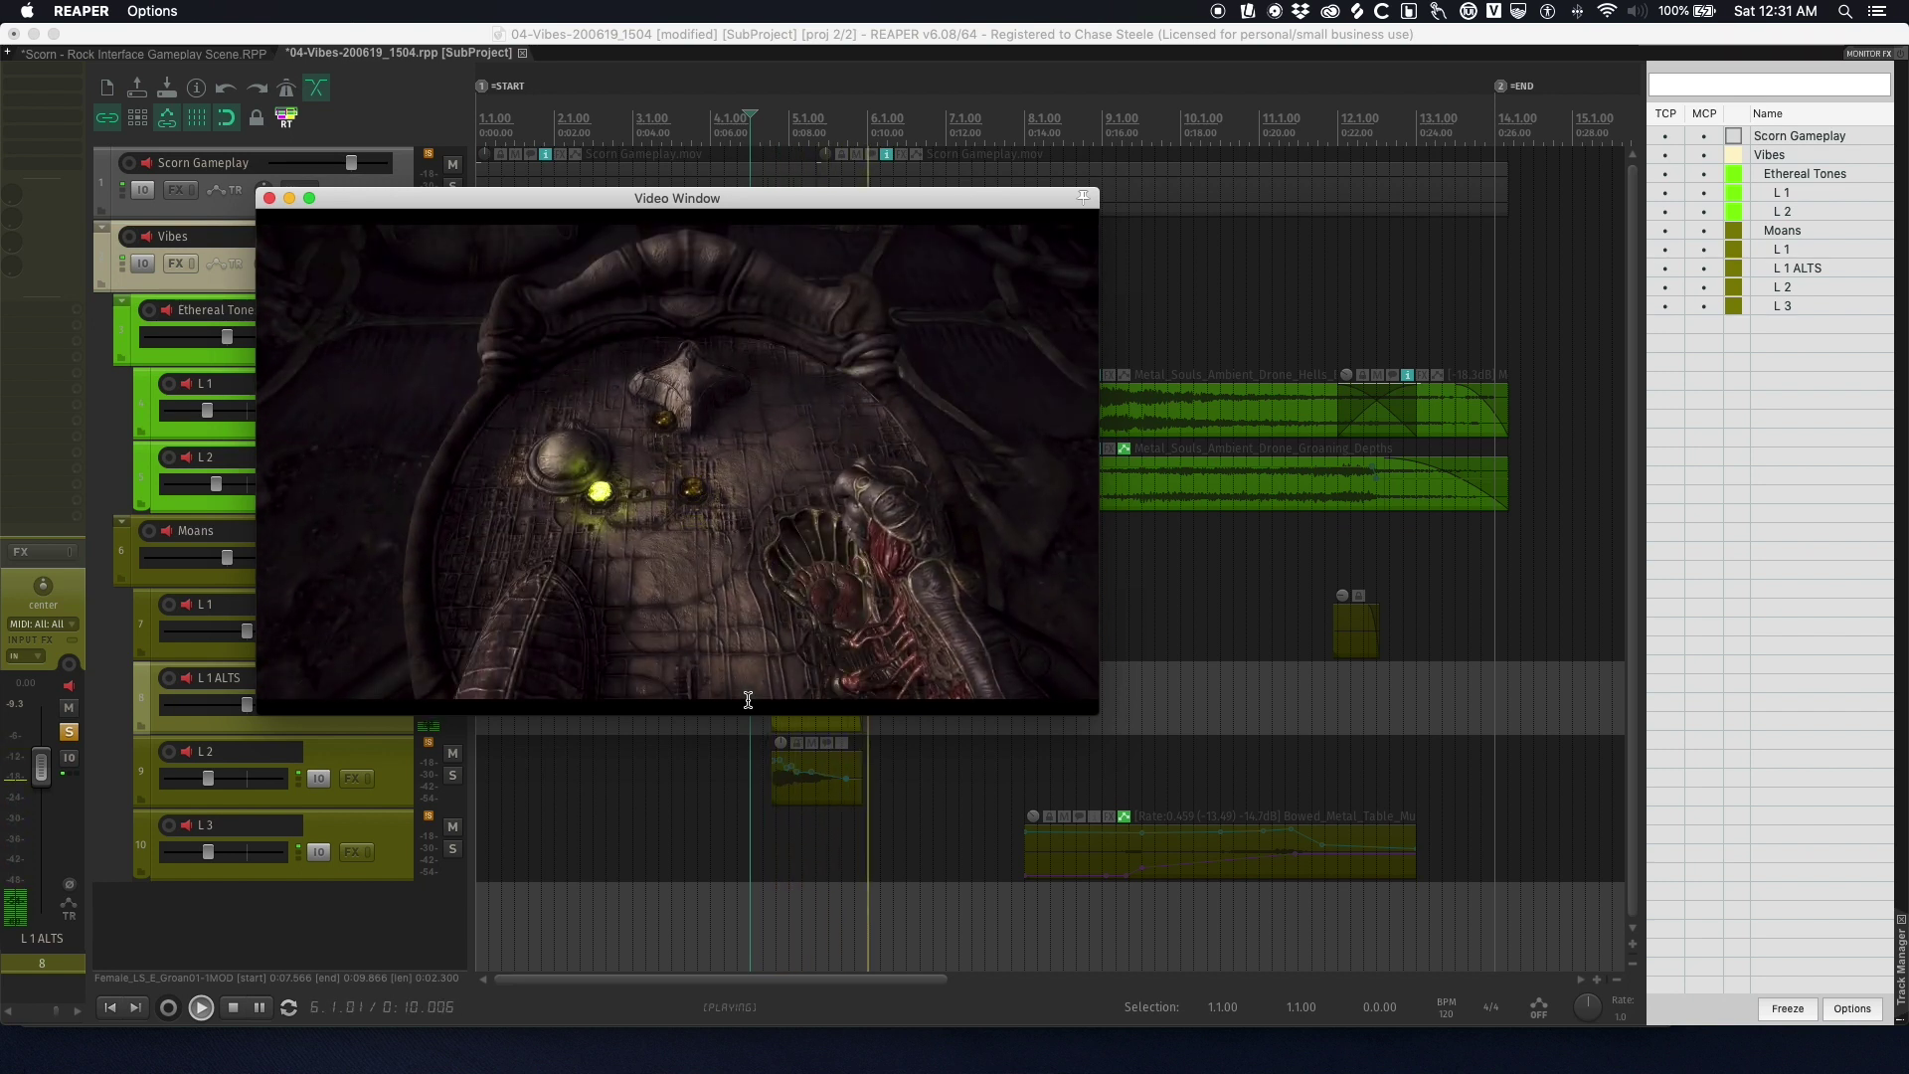
key("space")
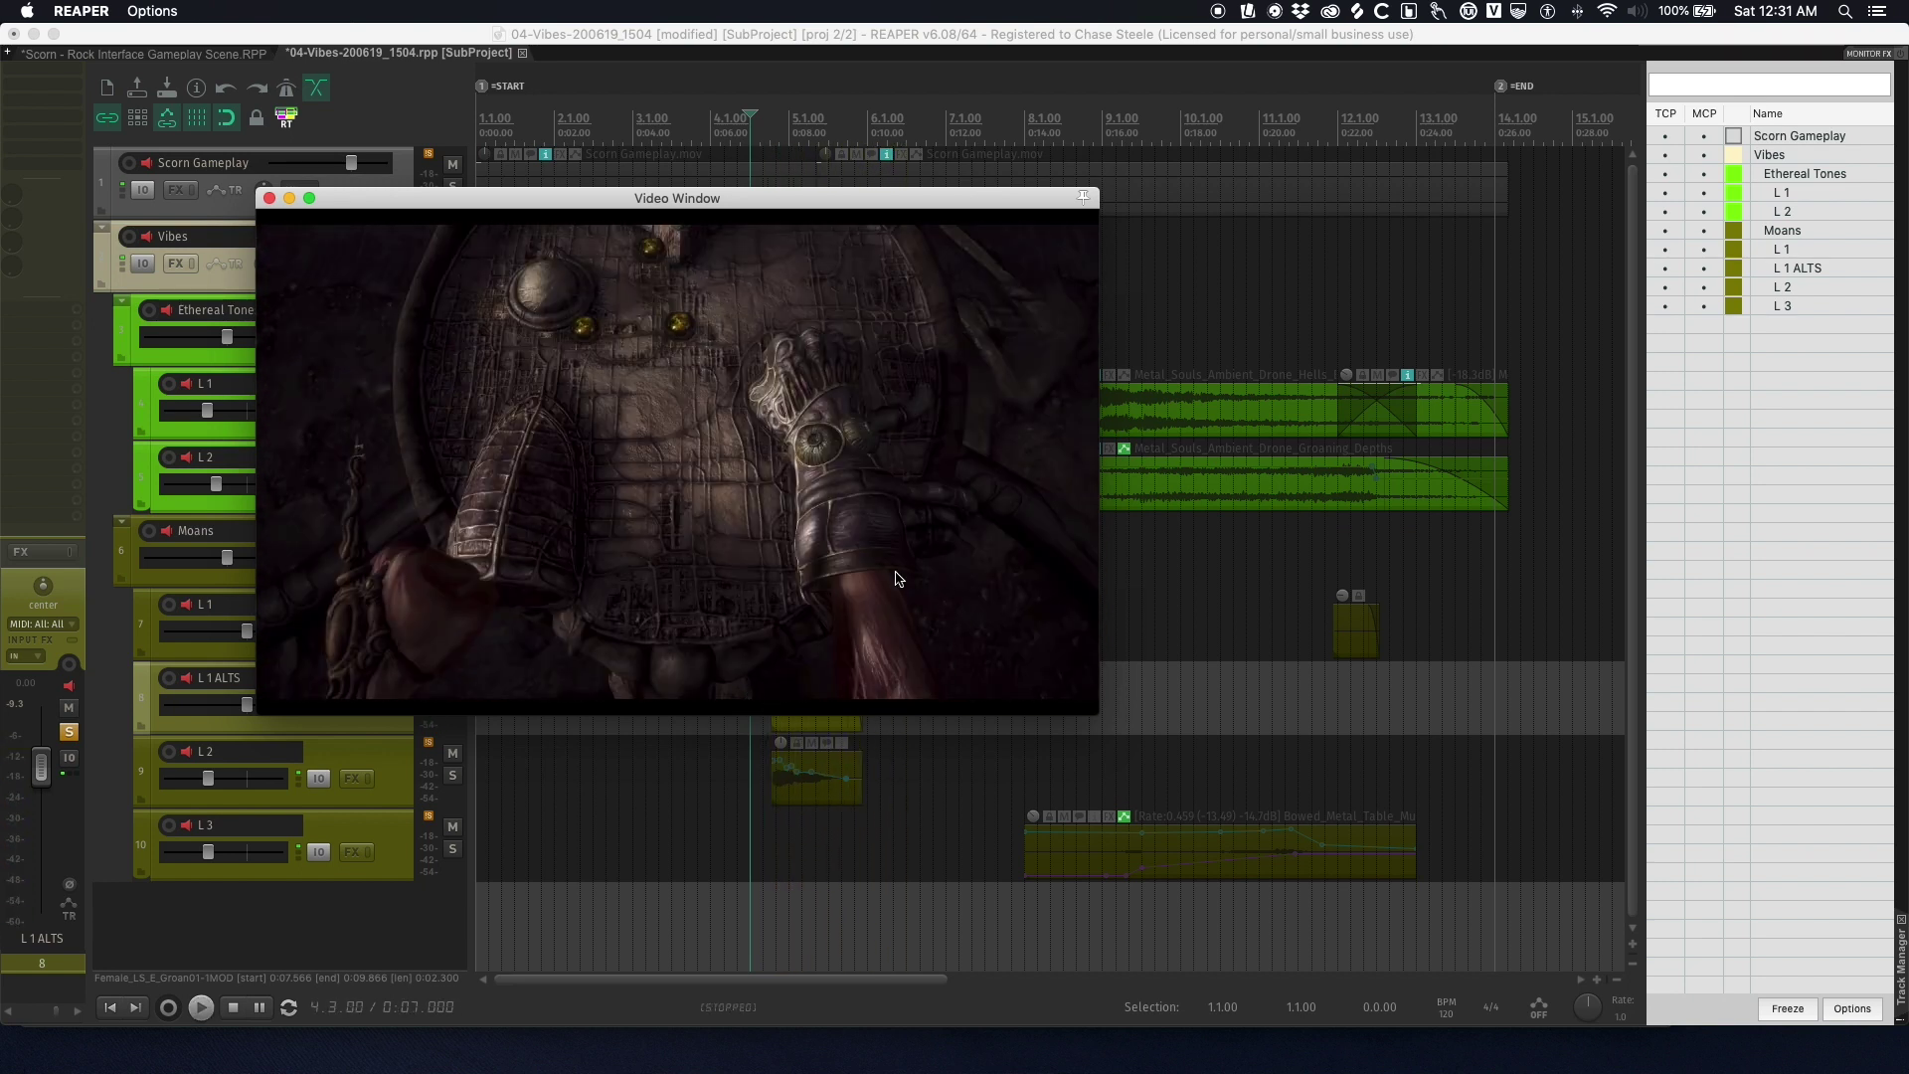
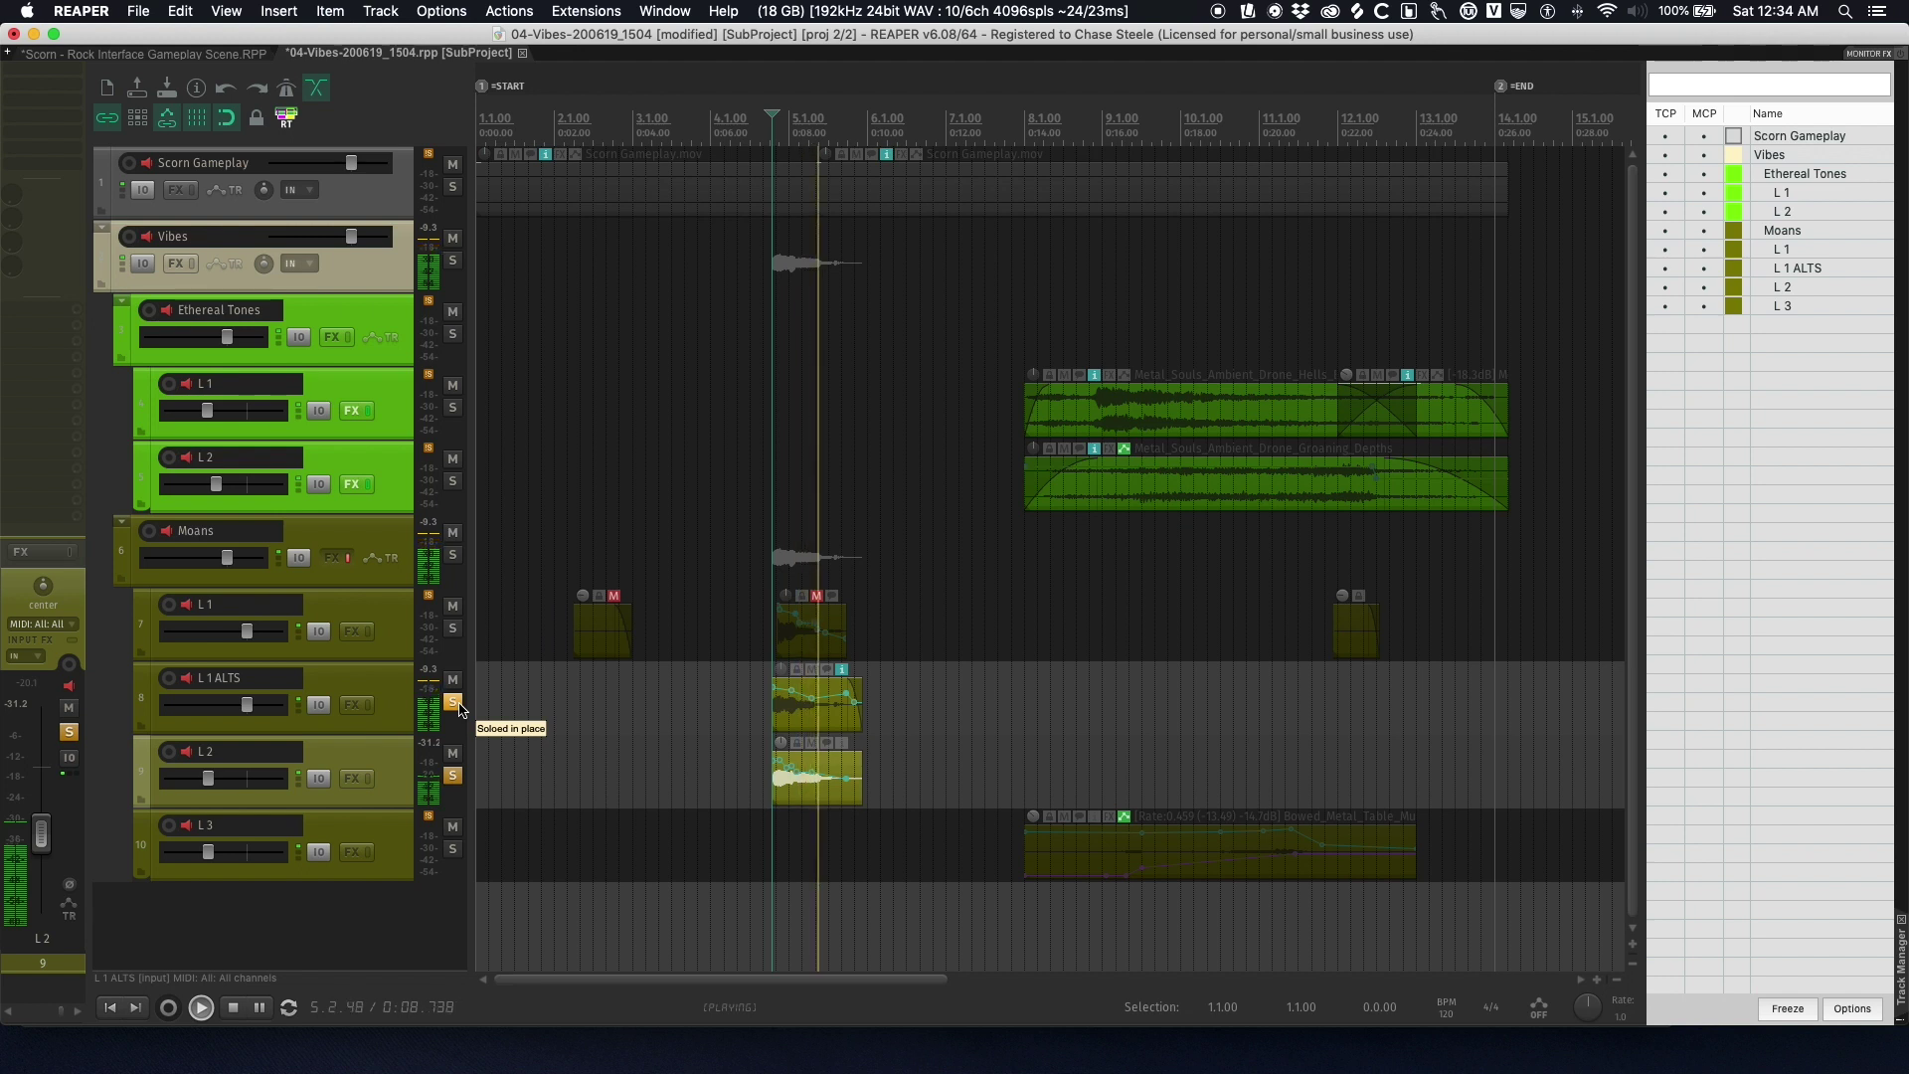
- Stop playback of the combined L 1 ALTS and L 2 clips and clear the solo on both tracks
key("space")
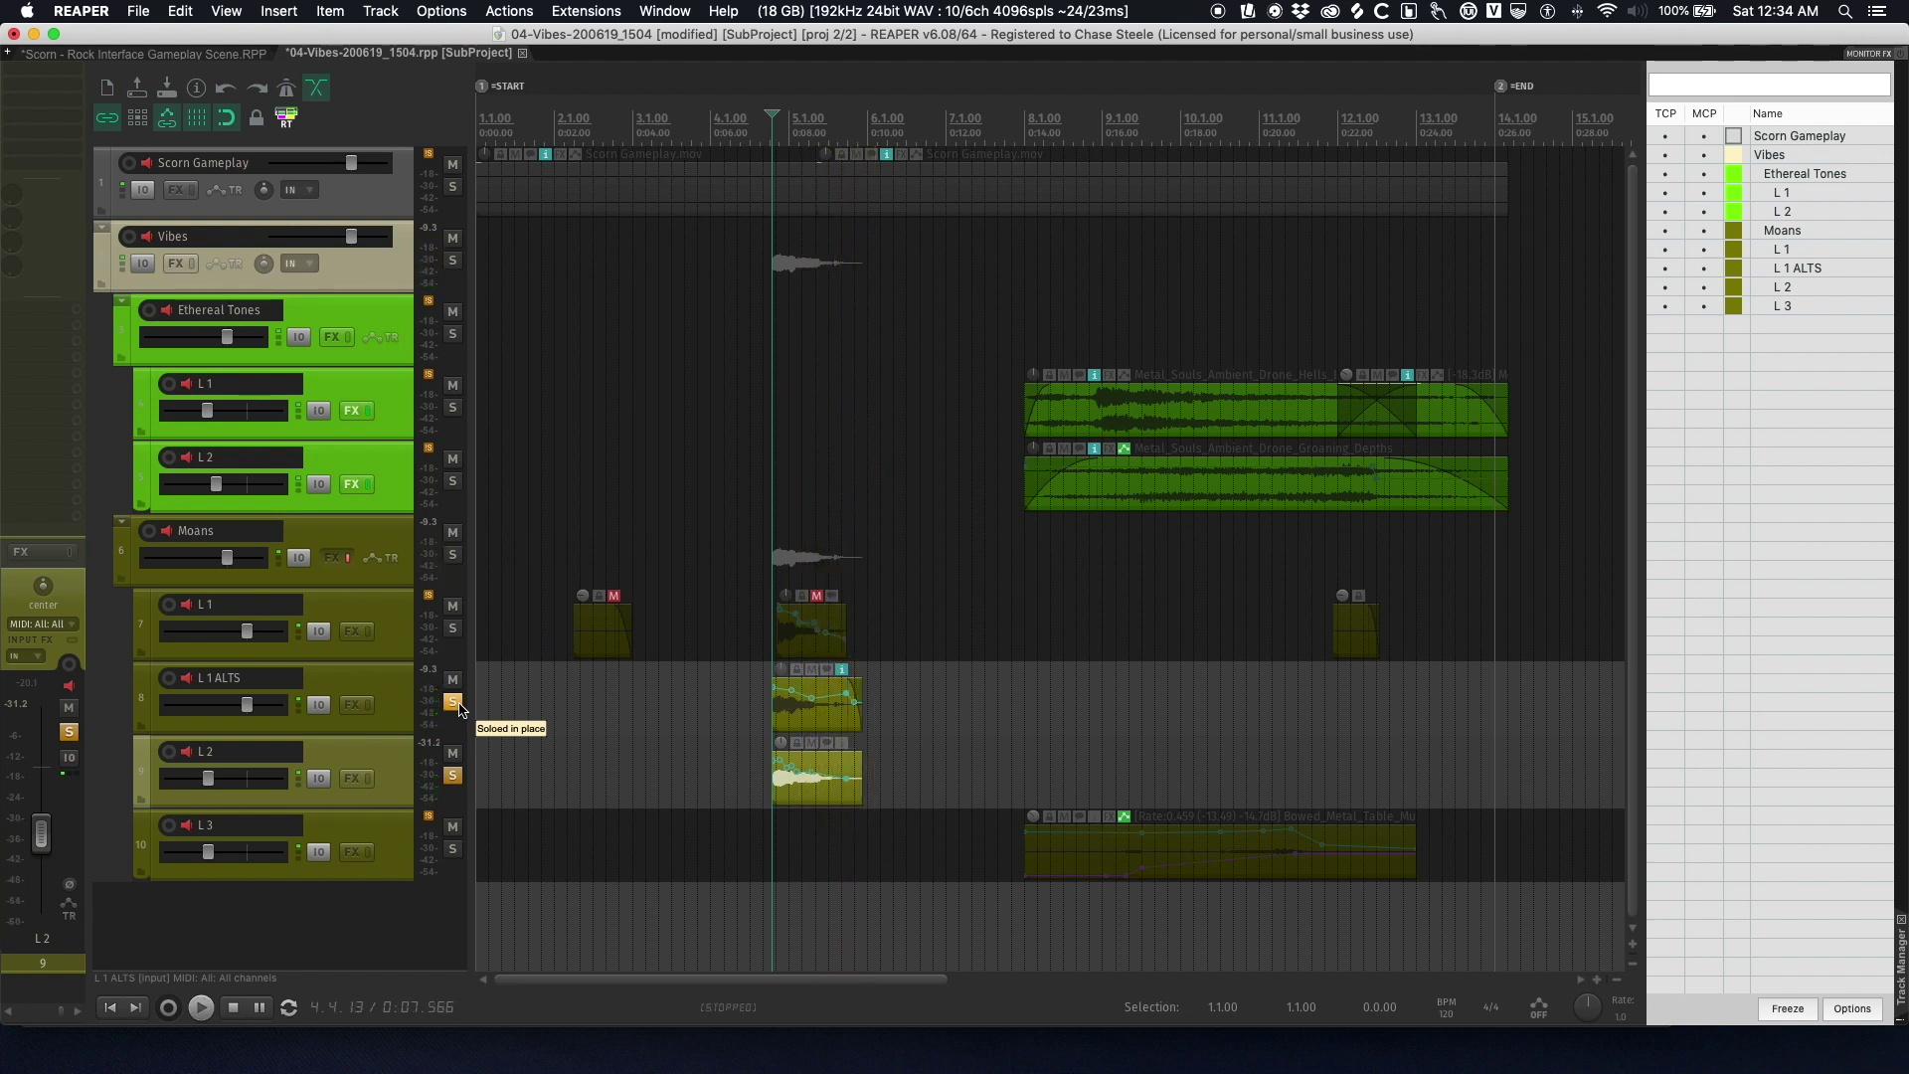
key("Up")
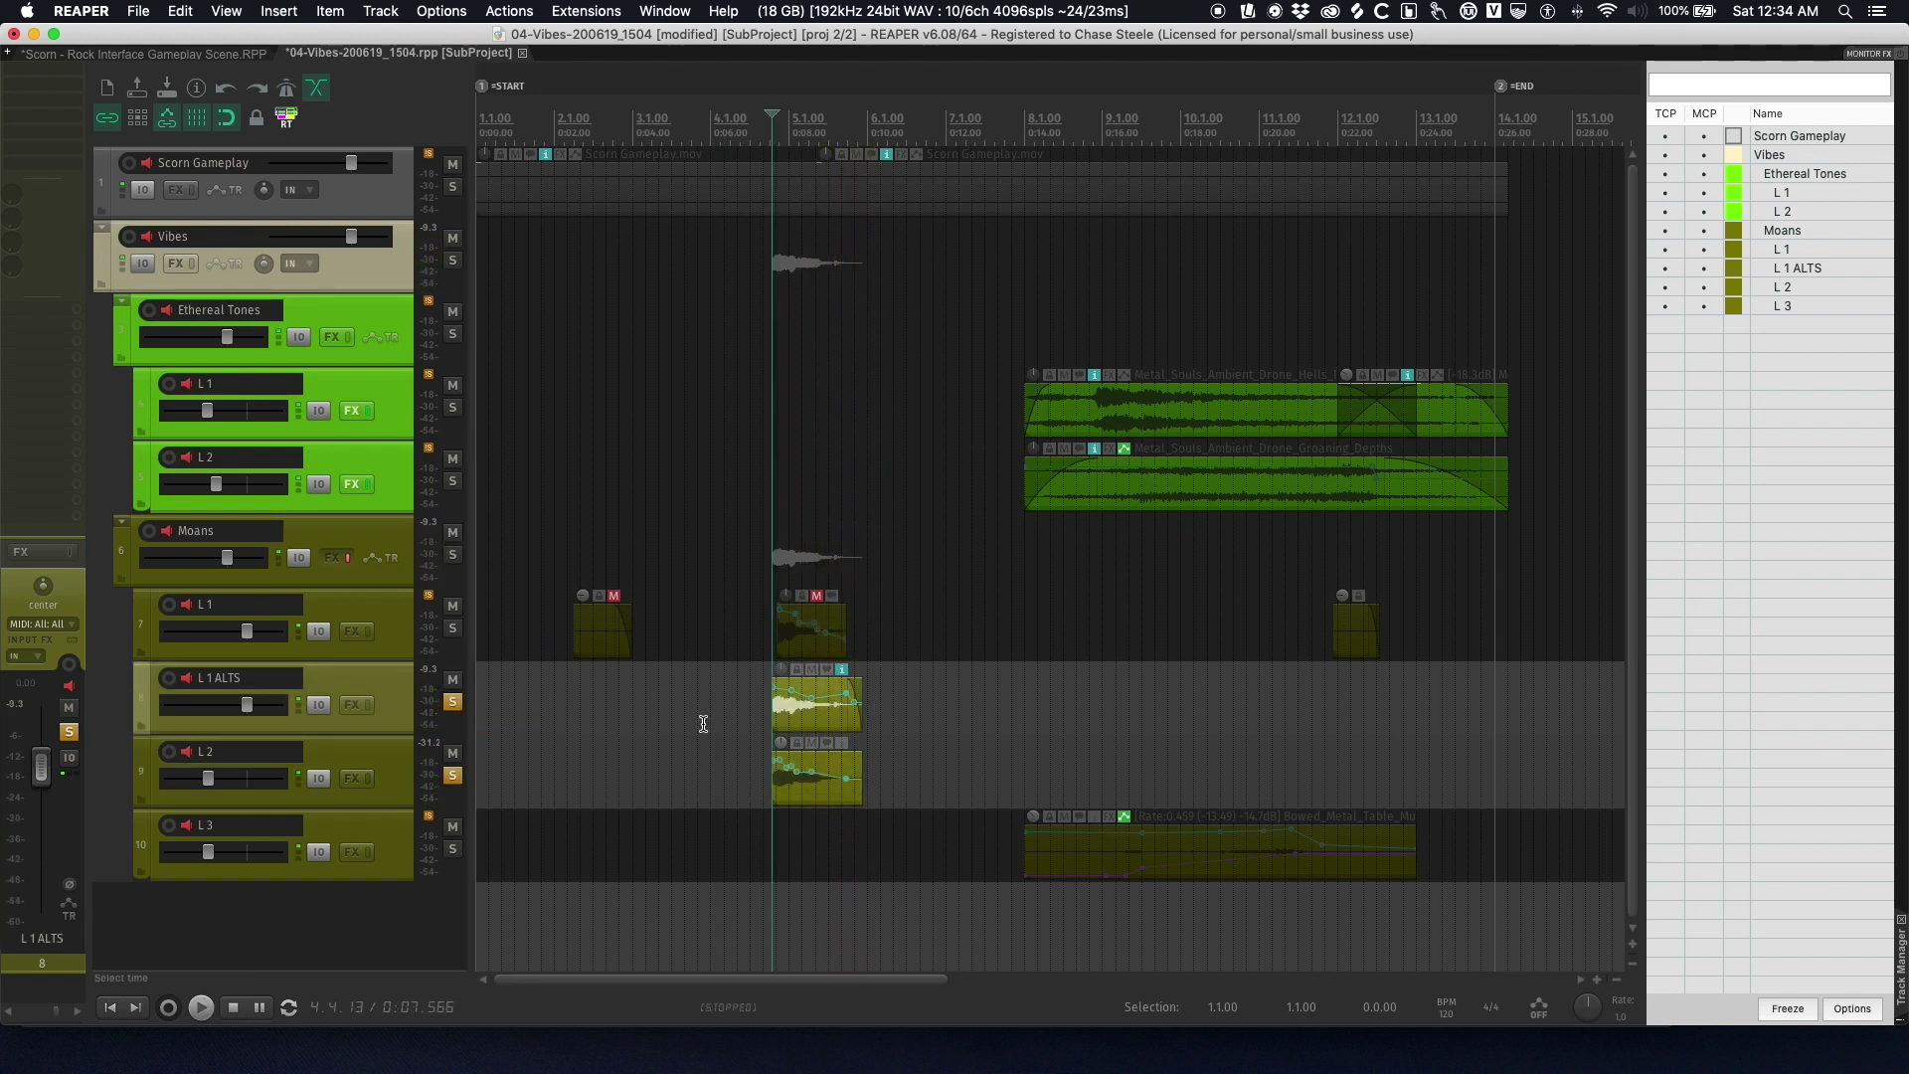
left_click(453, 703)
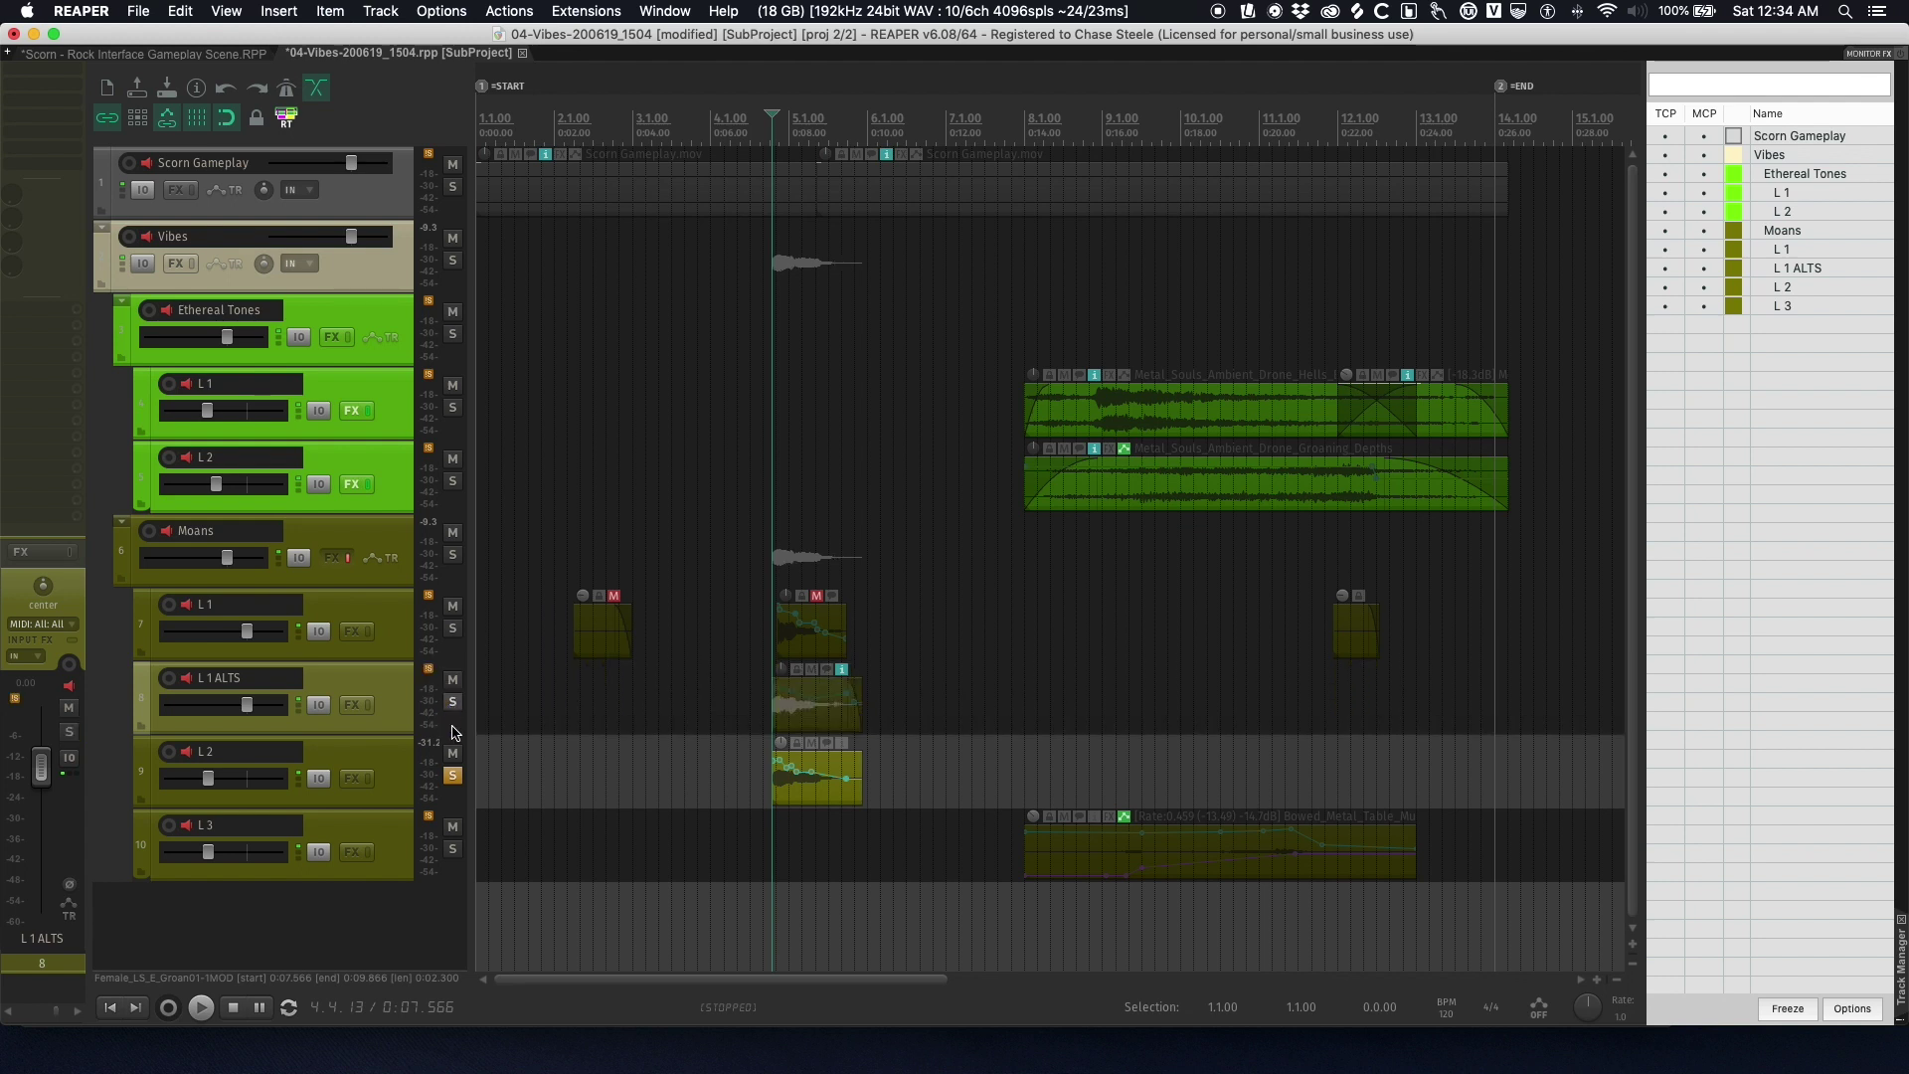
left_click(454, 776)
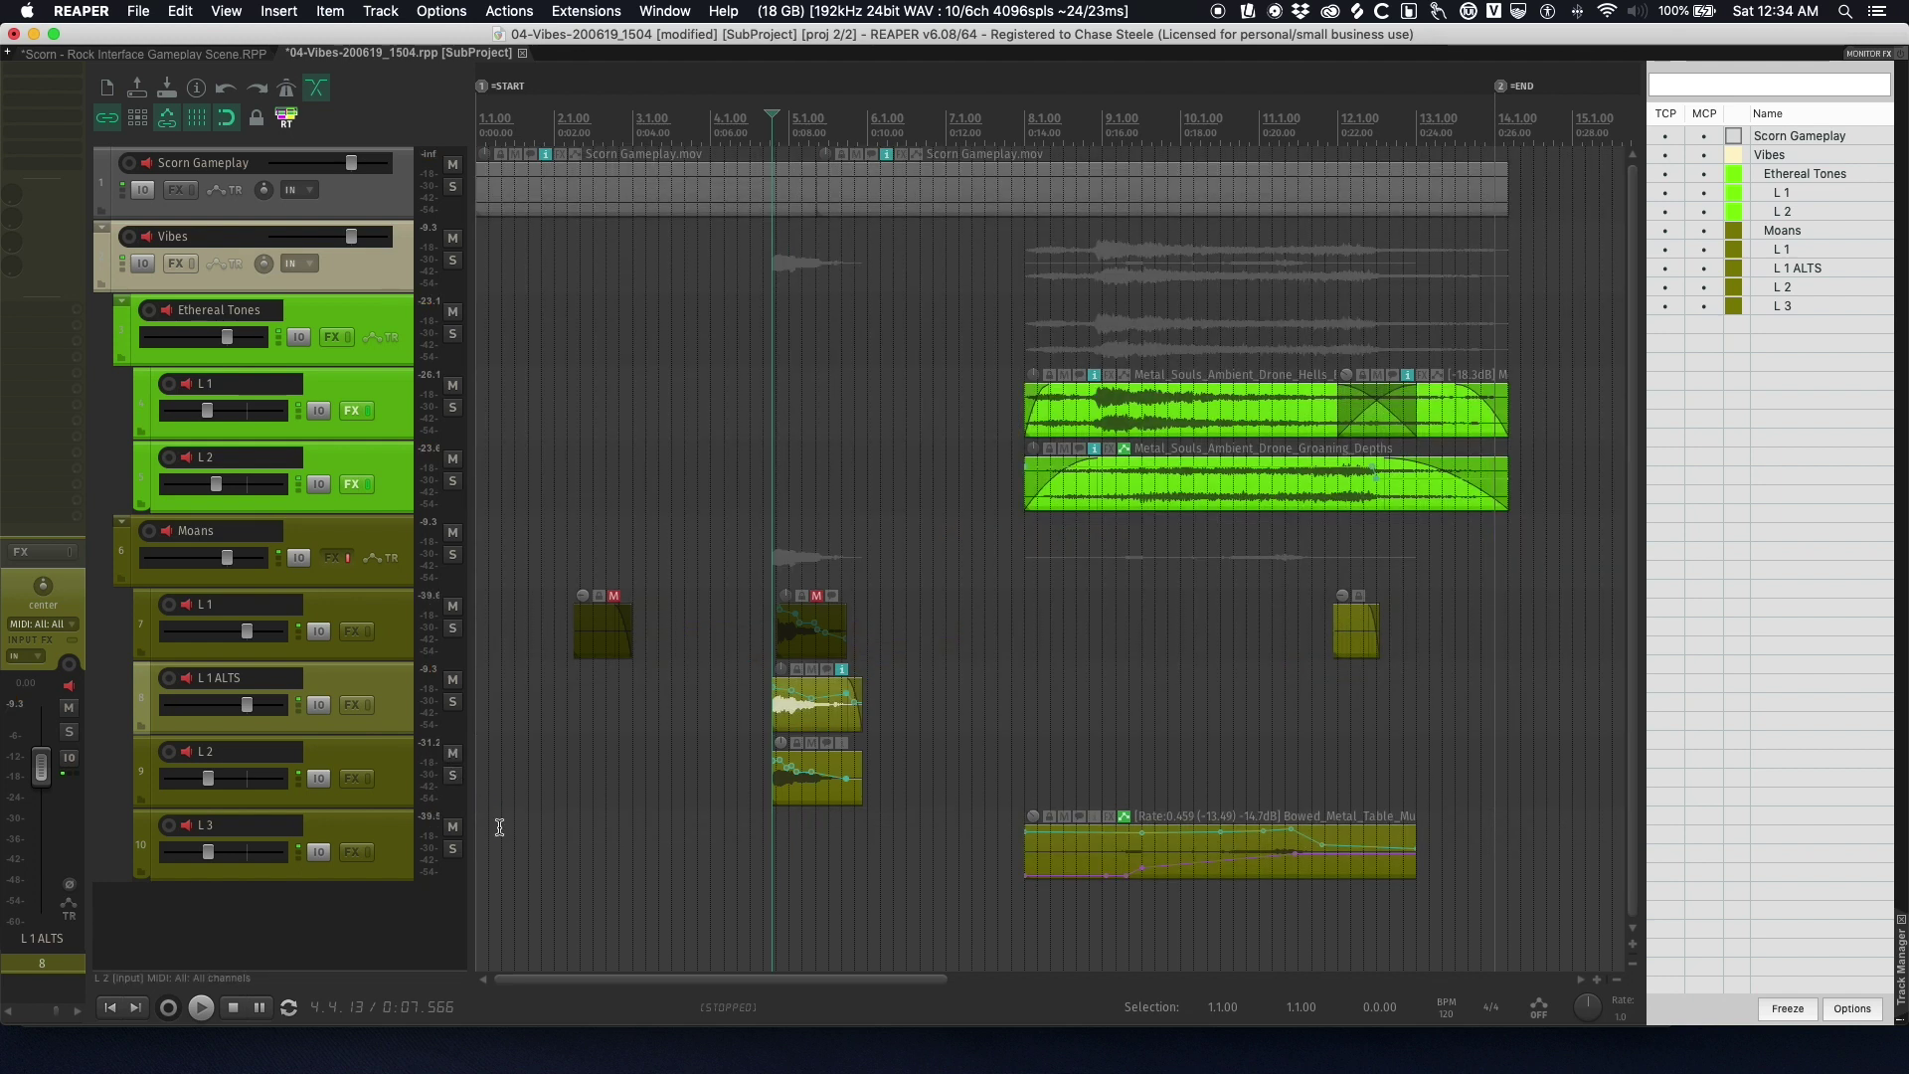
- Solo the L 3 track in the Moans folder and audition its Bowed_Metal_Table clip against the gameplay video from 8.1.00
left_click(453, 849)
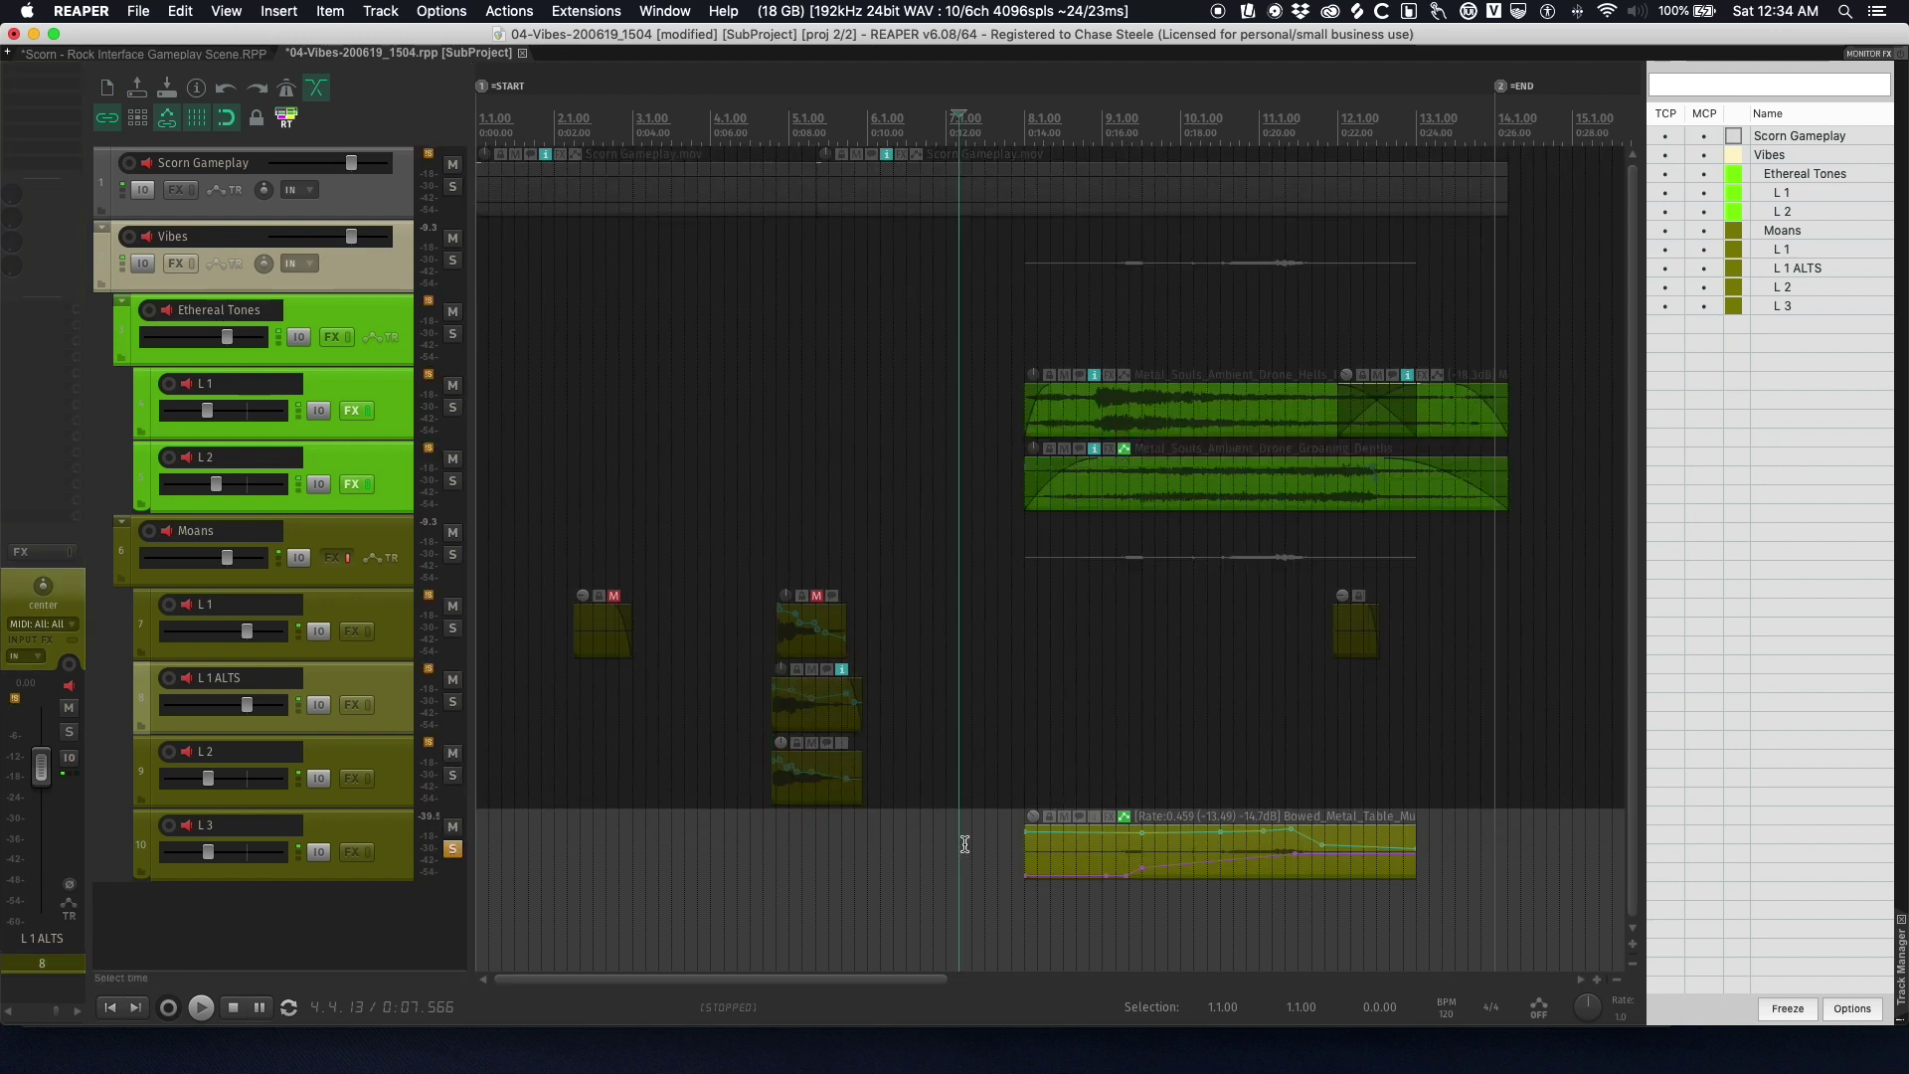
left_click(965, 850)
key("super+shift+v")
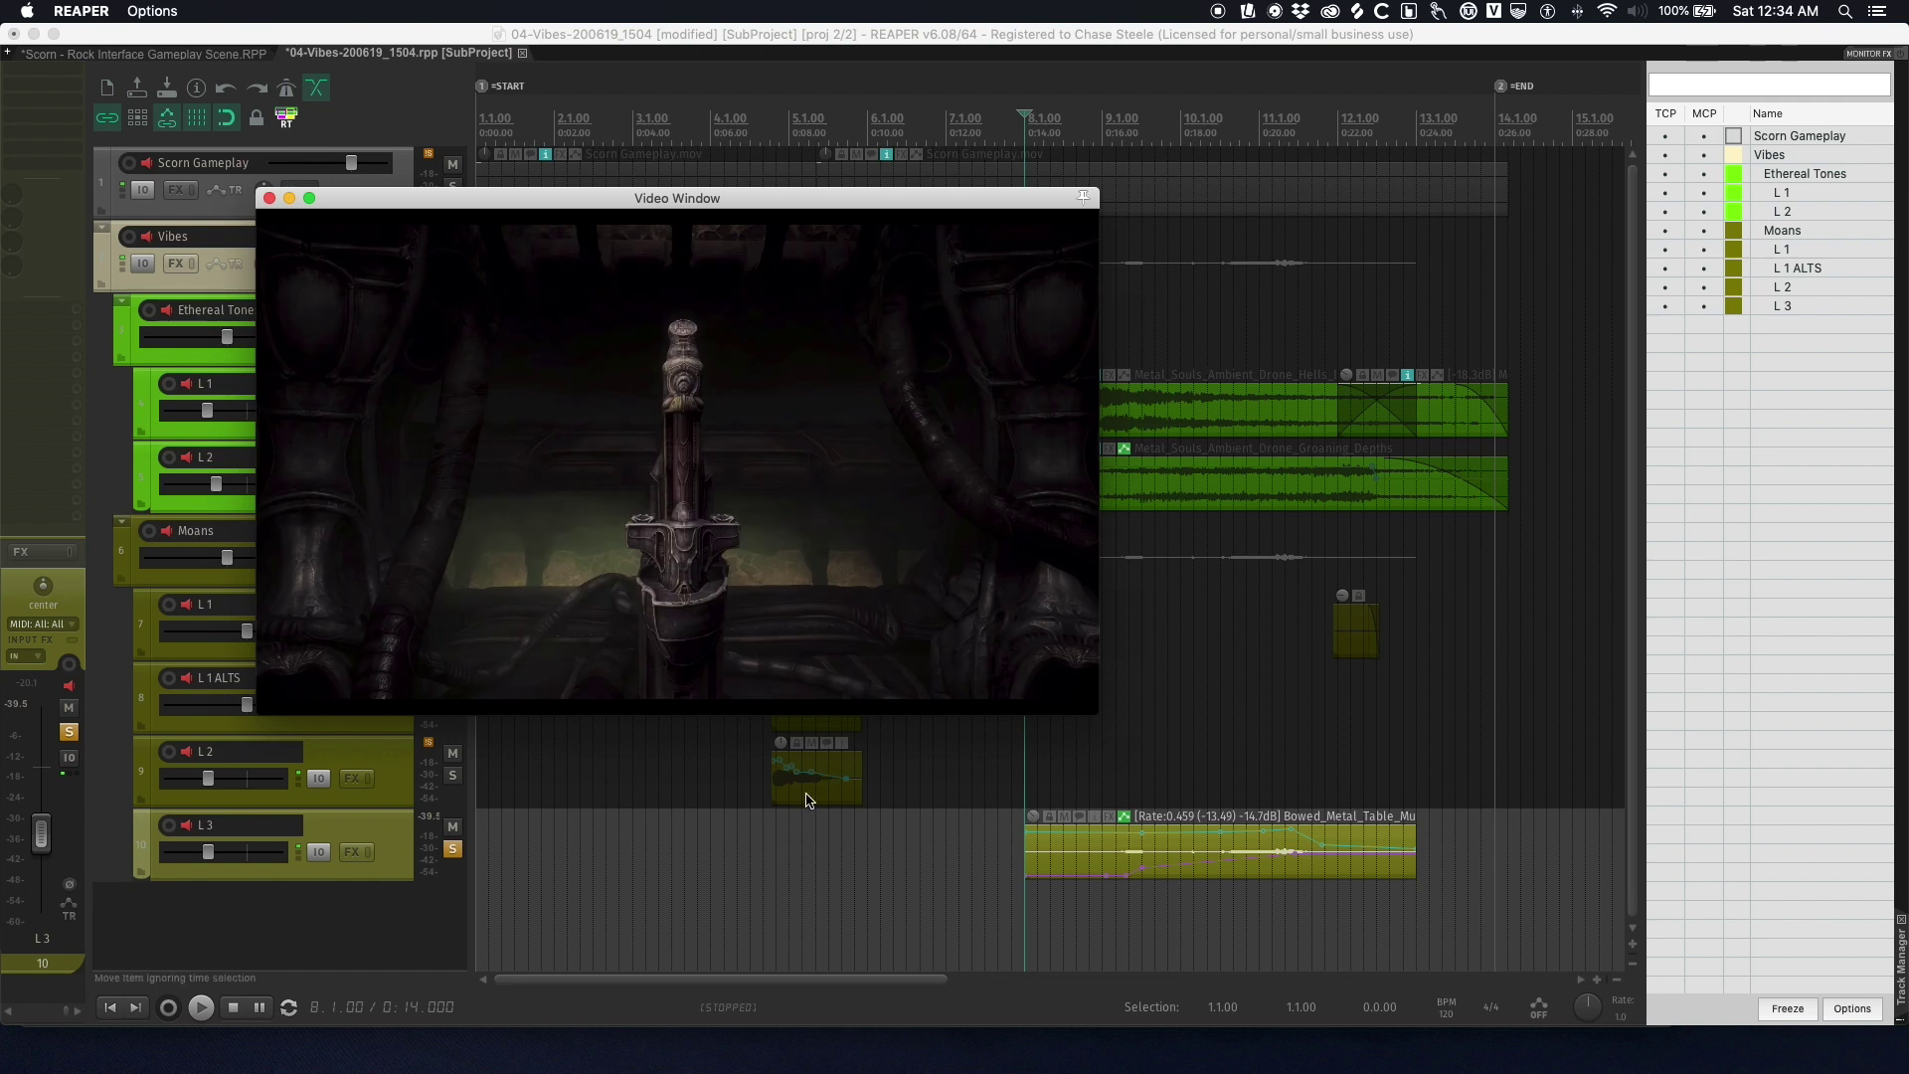
key("space")
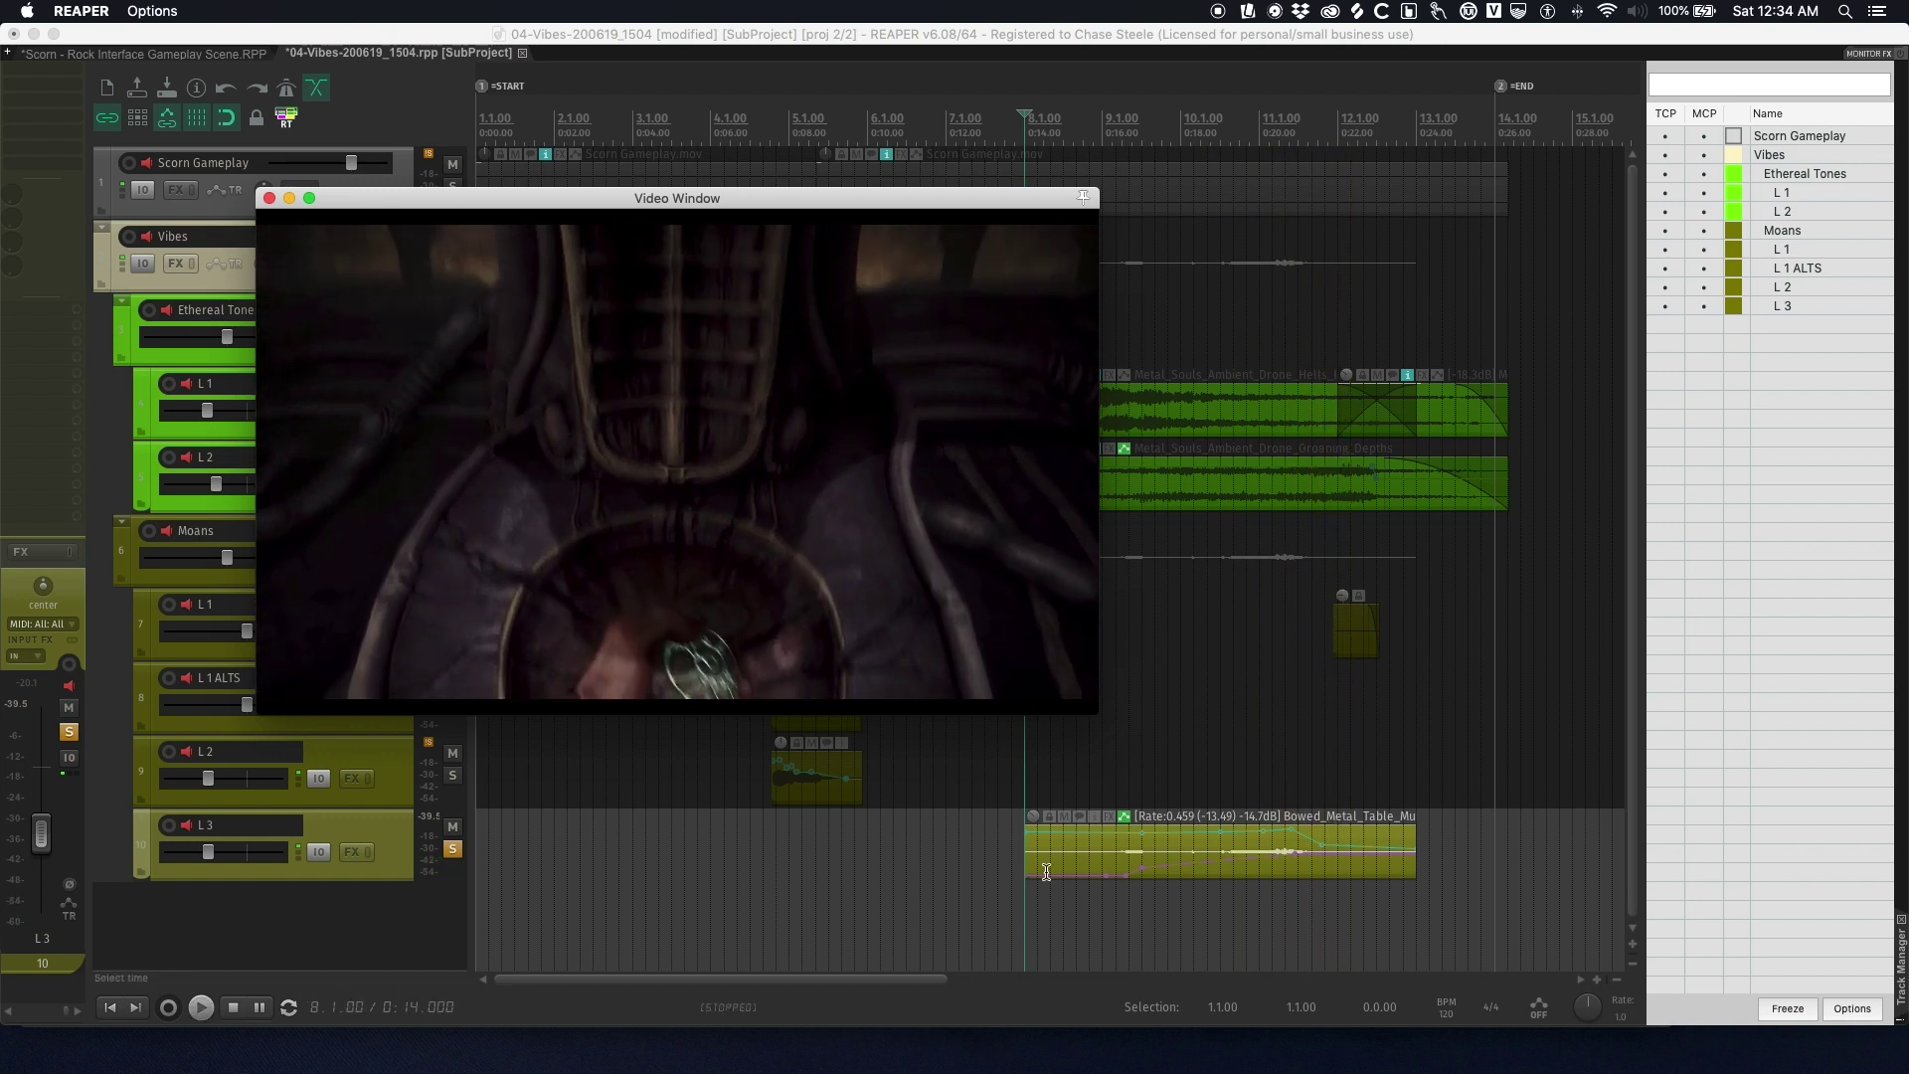
key("space")
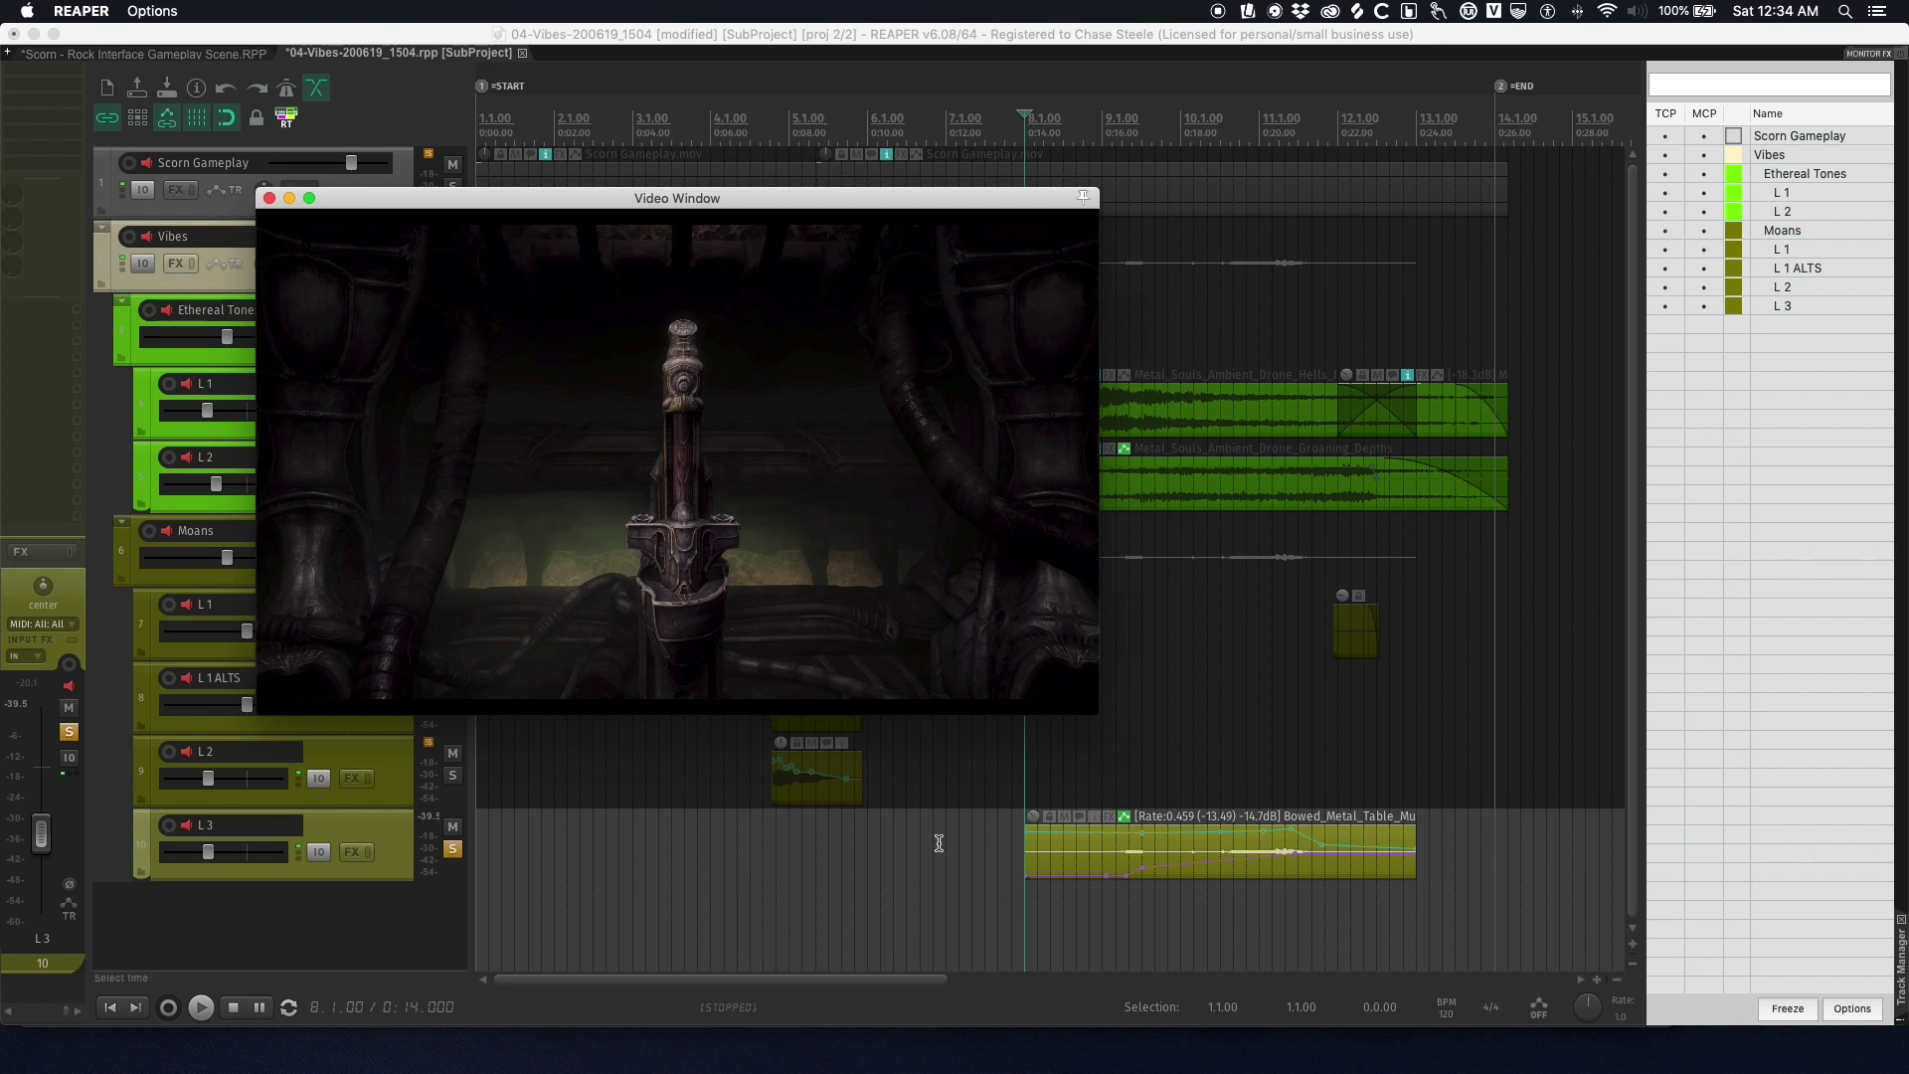
key("space")
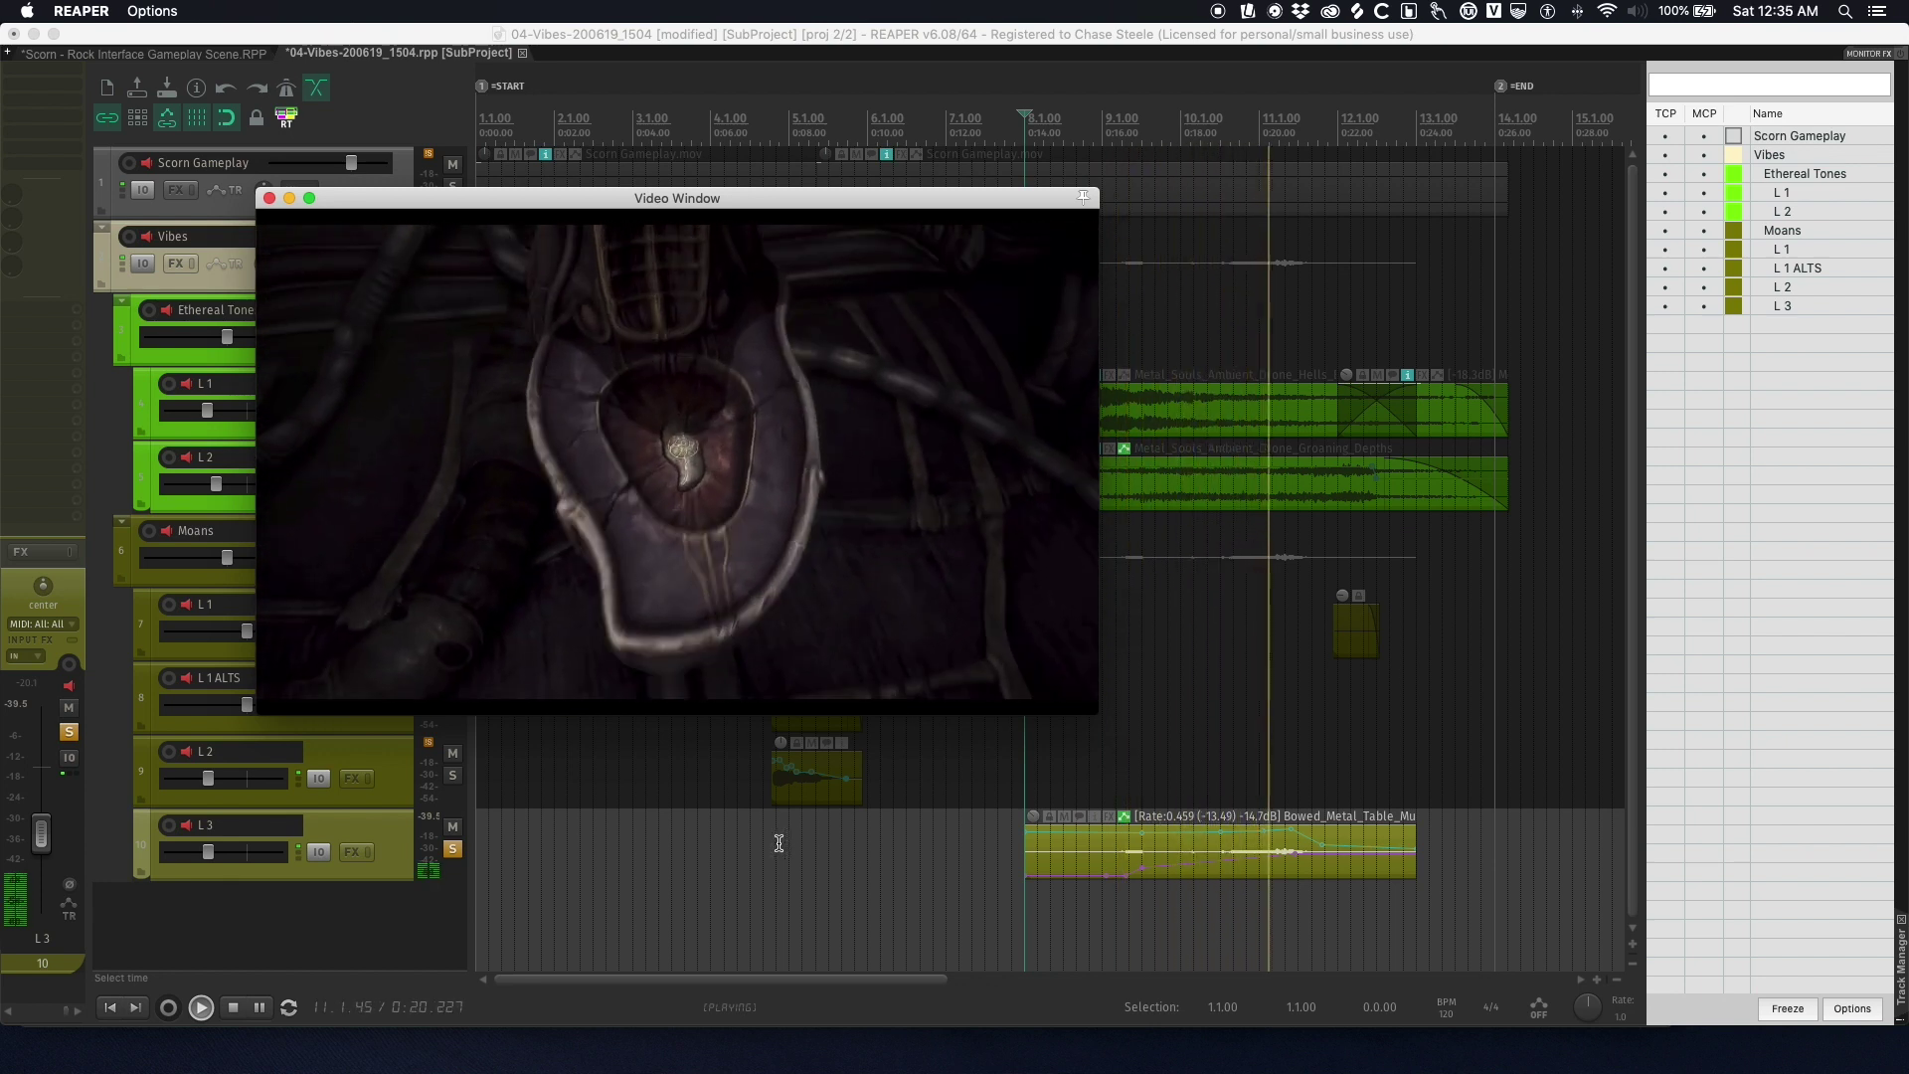
key("space")
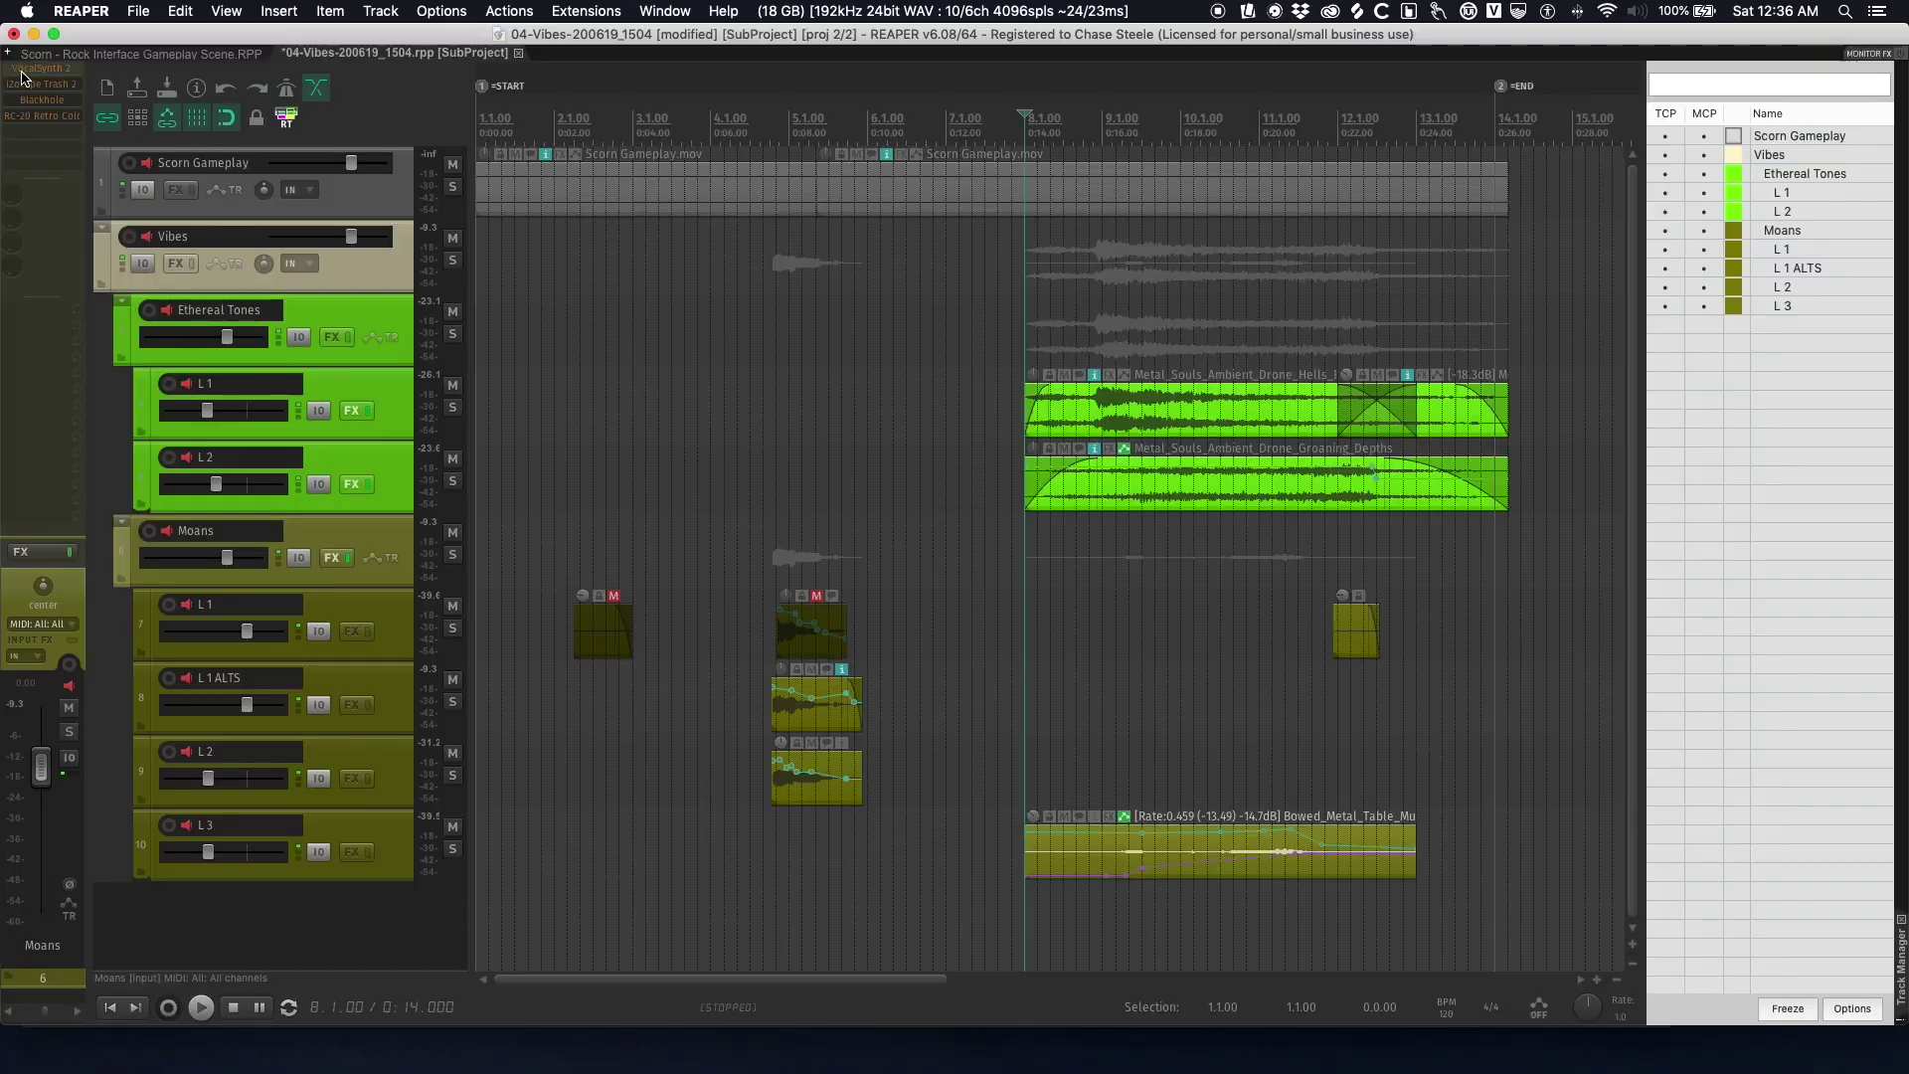
- Take VocalSynth 2 on the Moans folder track out of bypass and move the edit cursor back to the L 1 ALTS clip
right_click(12, 72)
left_click(120, 390)
left_click(744, 723)
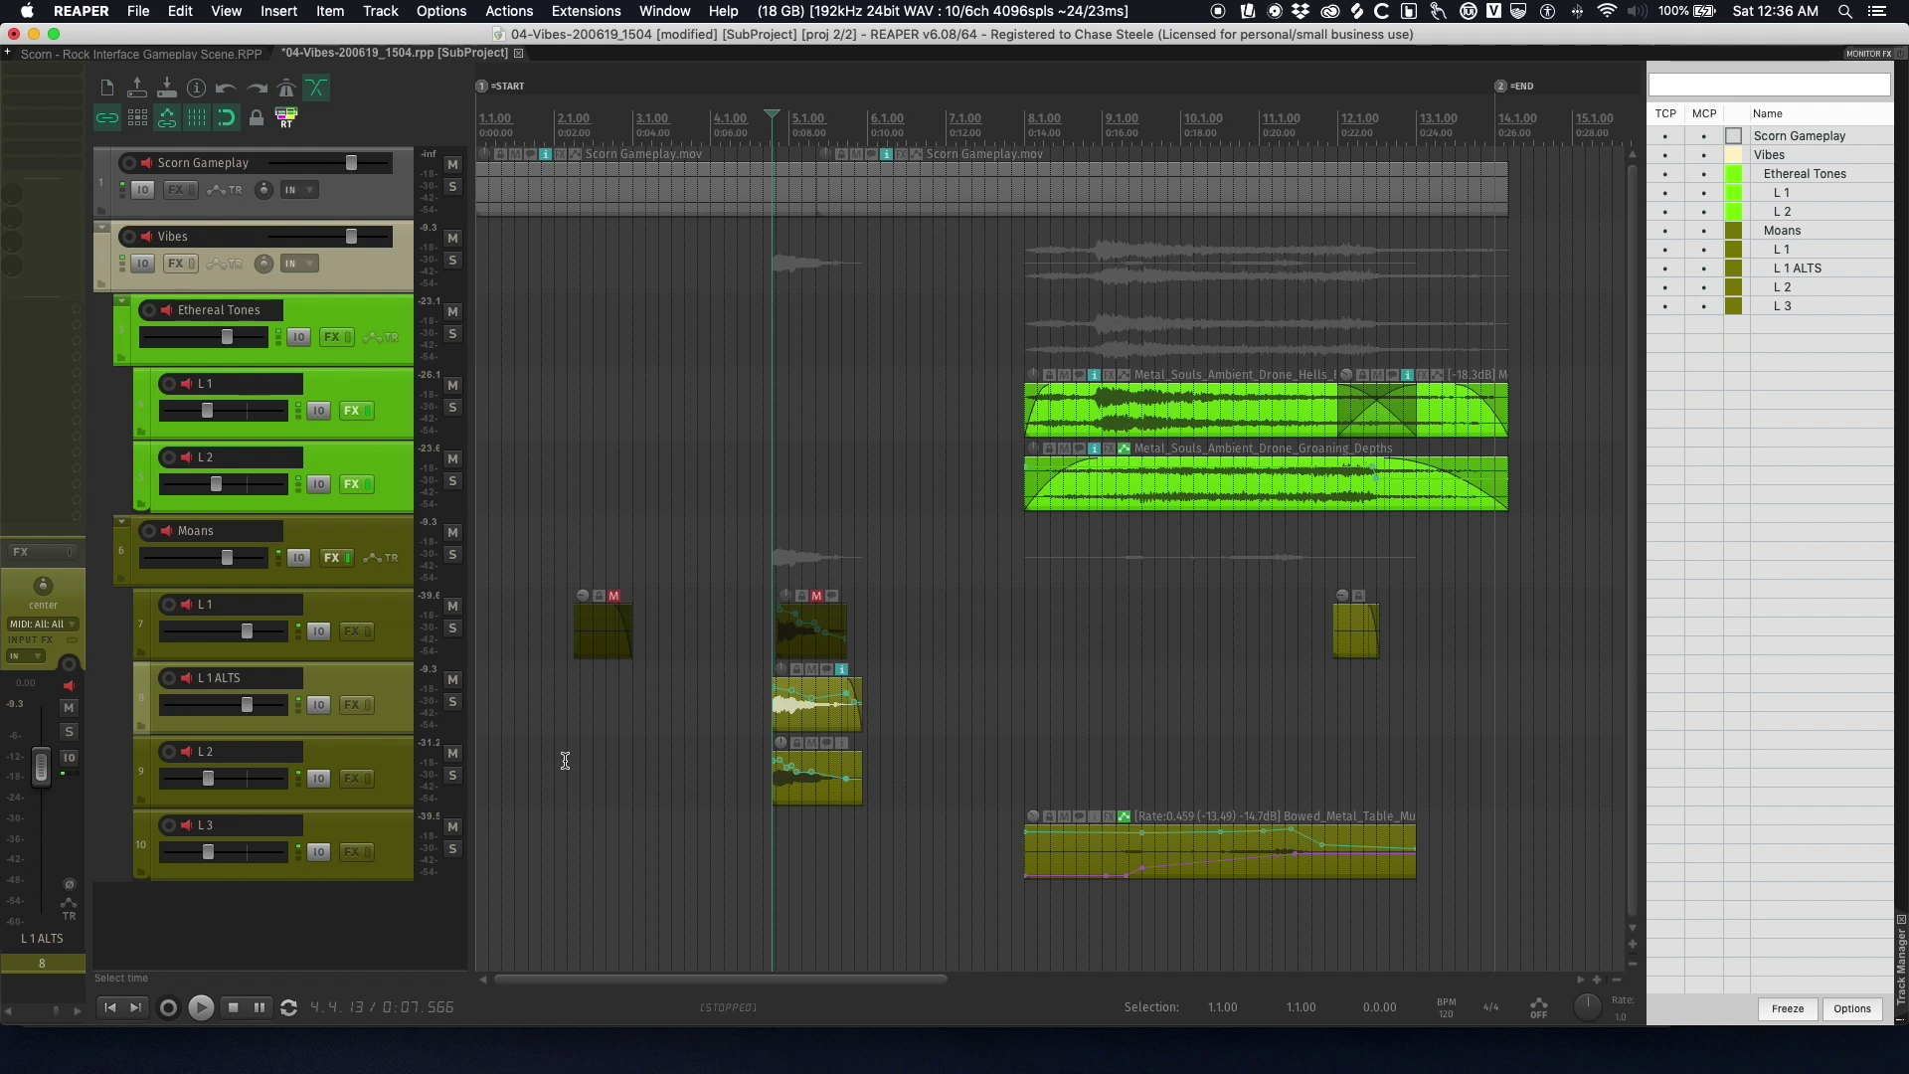
- Open the VocalSynth 2 settings on the Moans folder track and move the plugin window aside
left_click(395, 534)
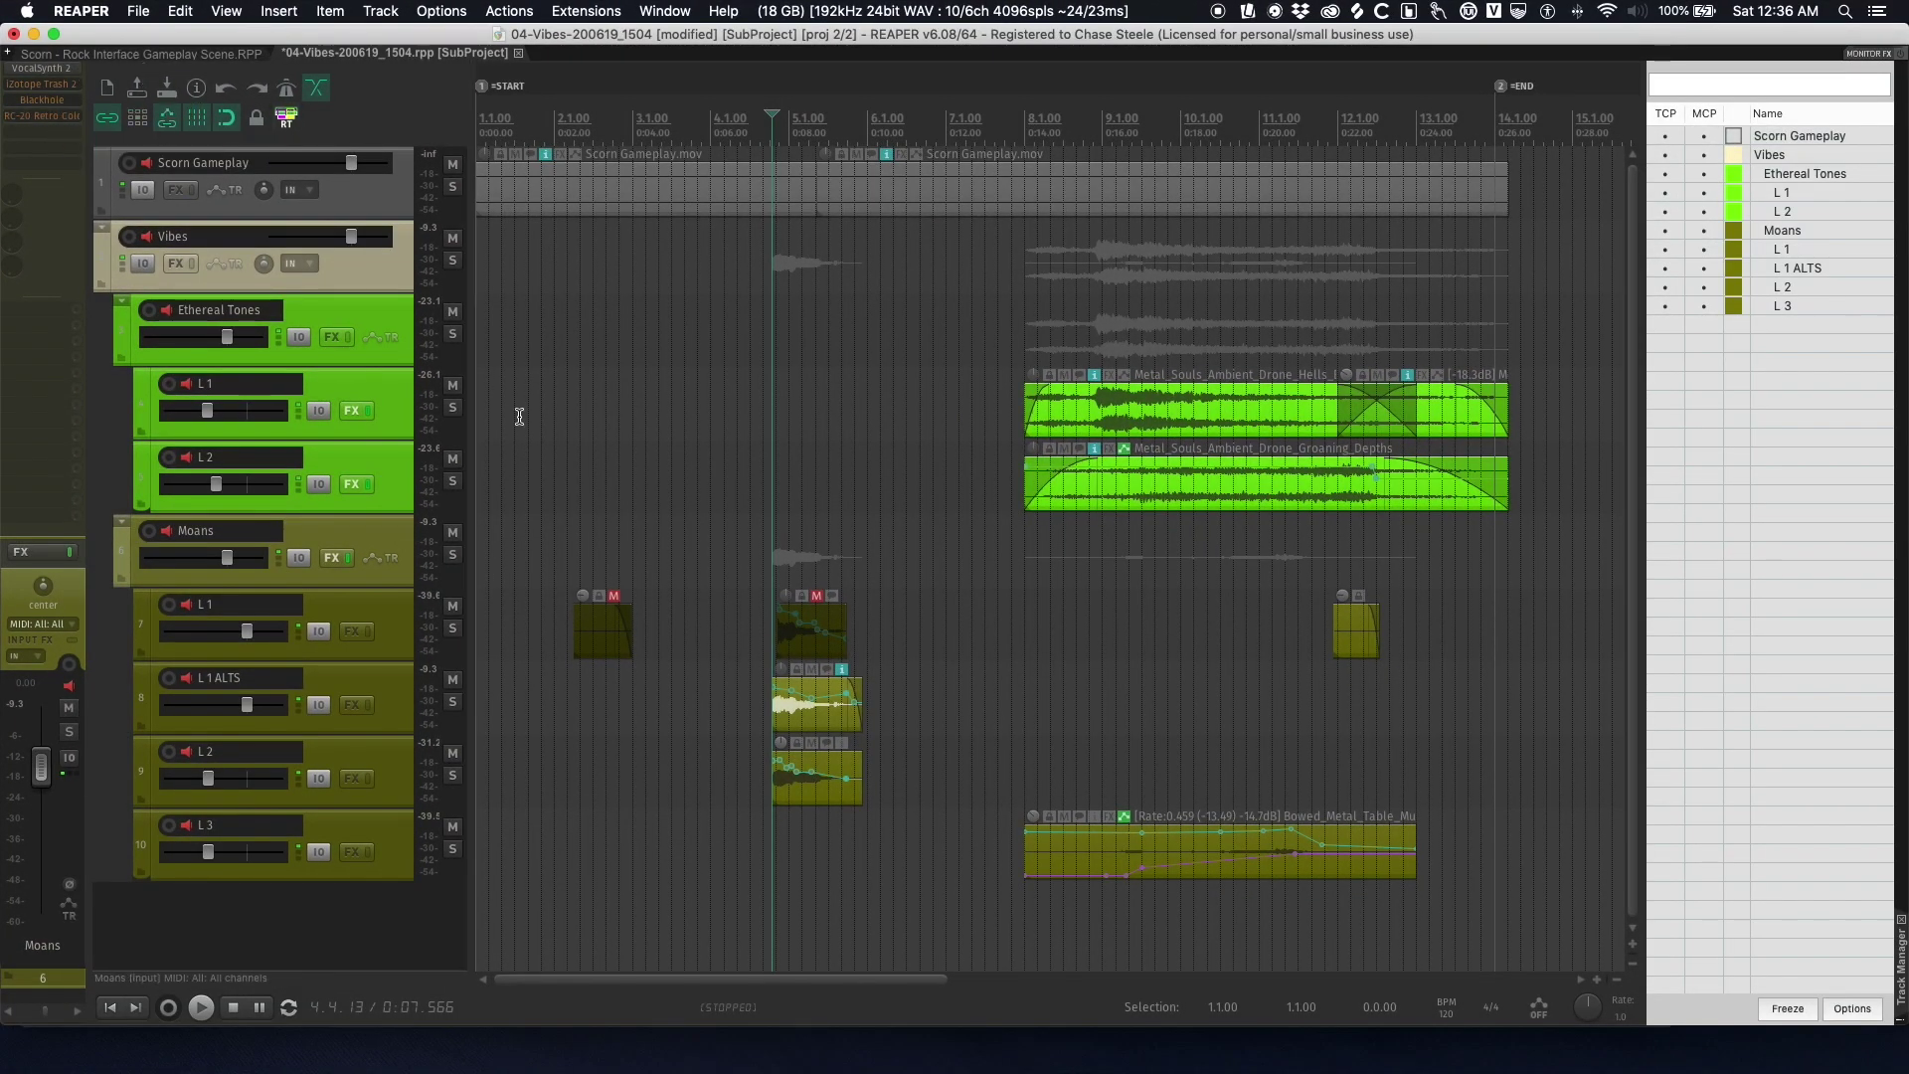
left_click(47, 70)
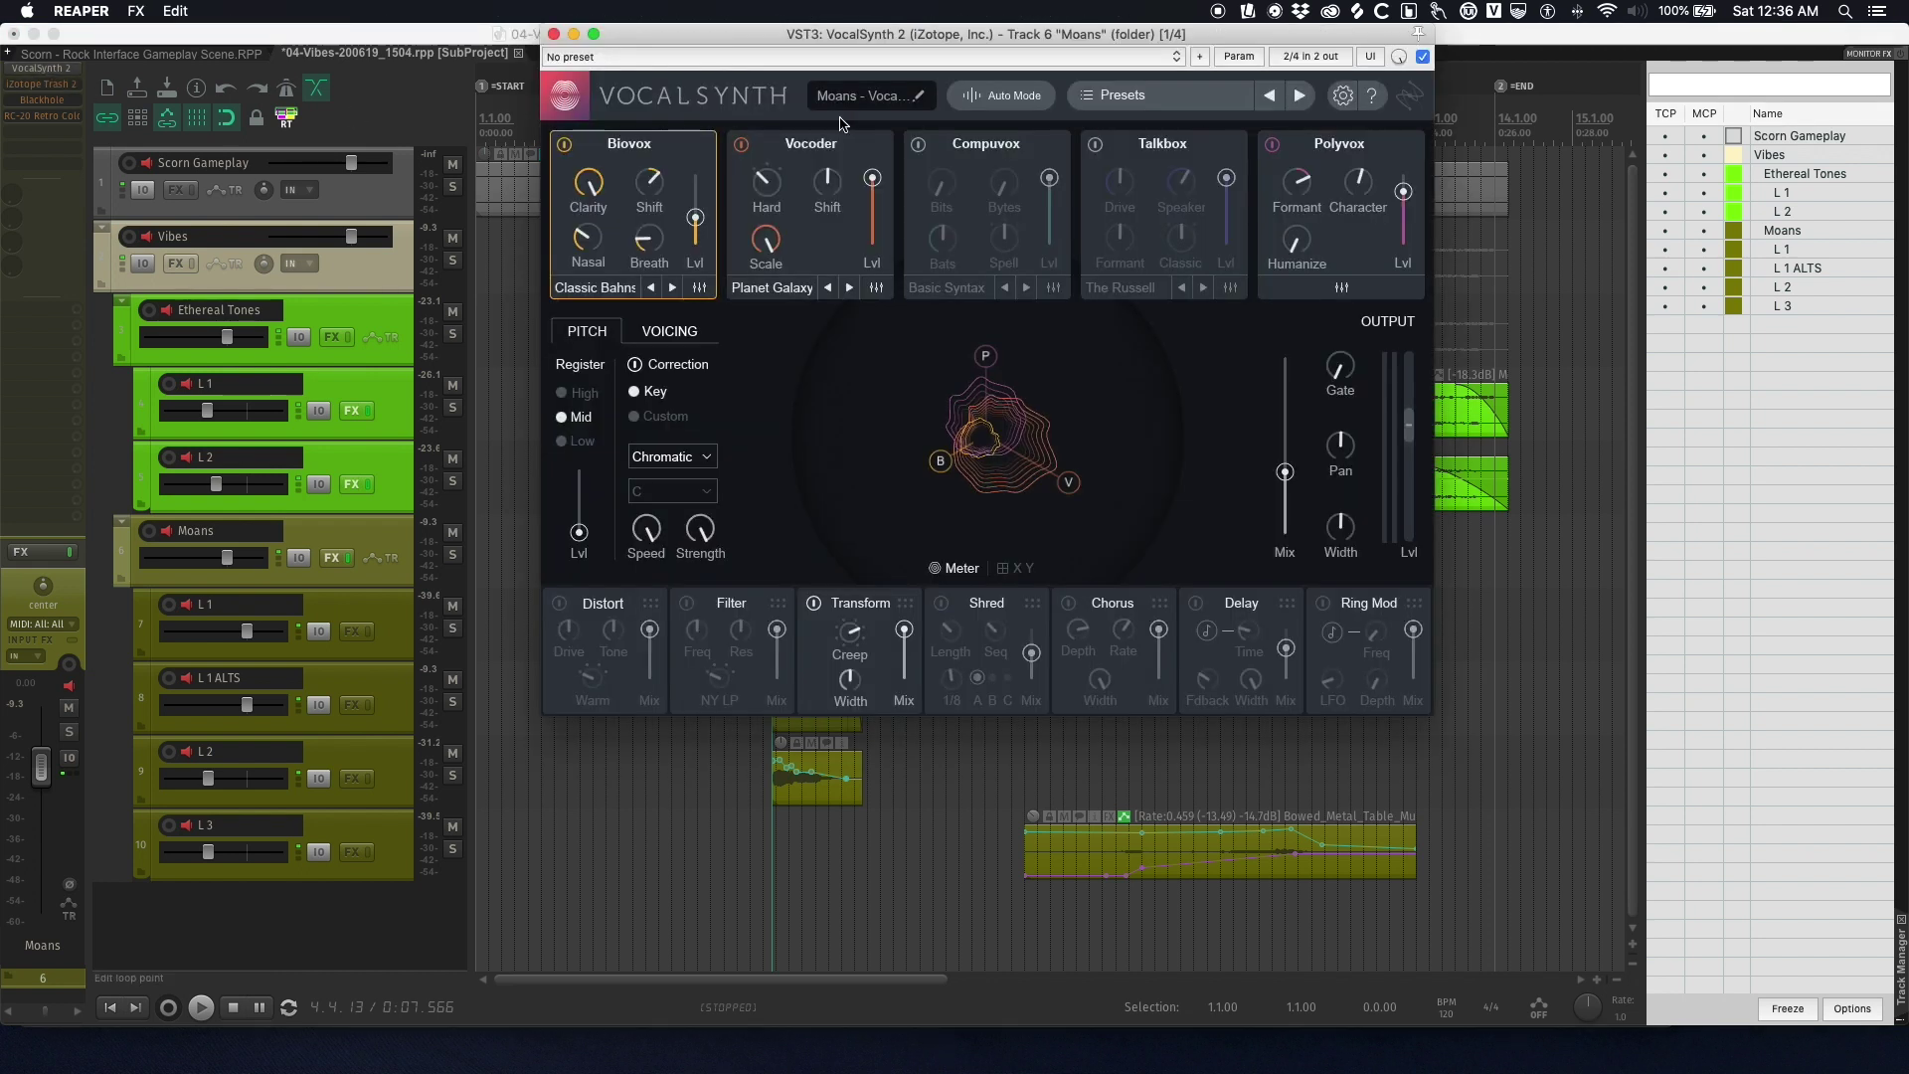
left_click_drag(854, 34, 766, 33)
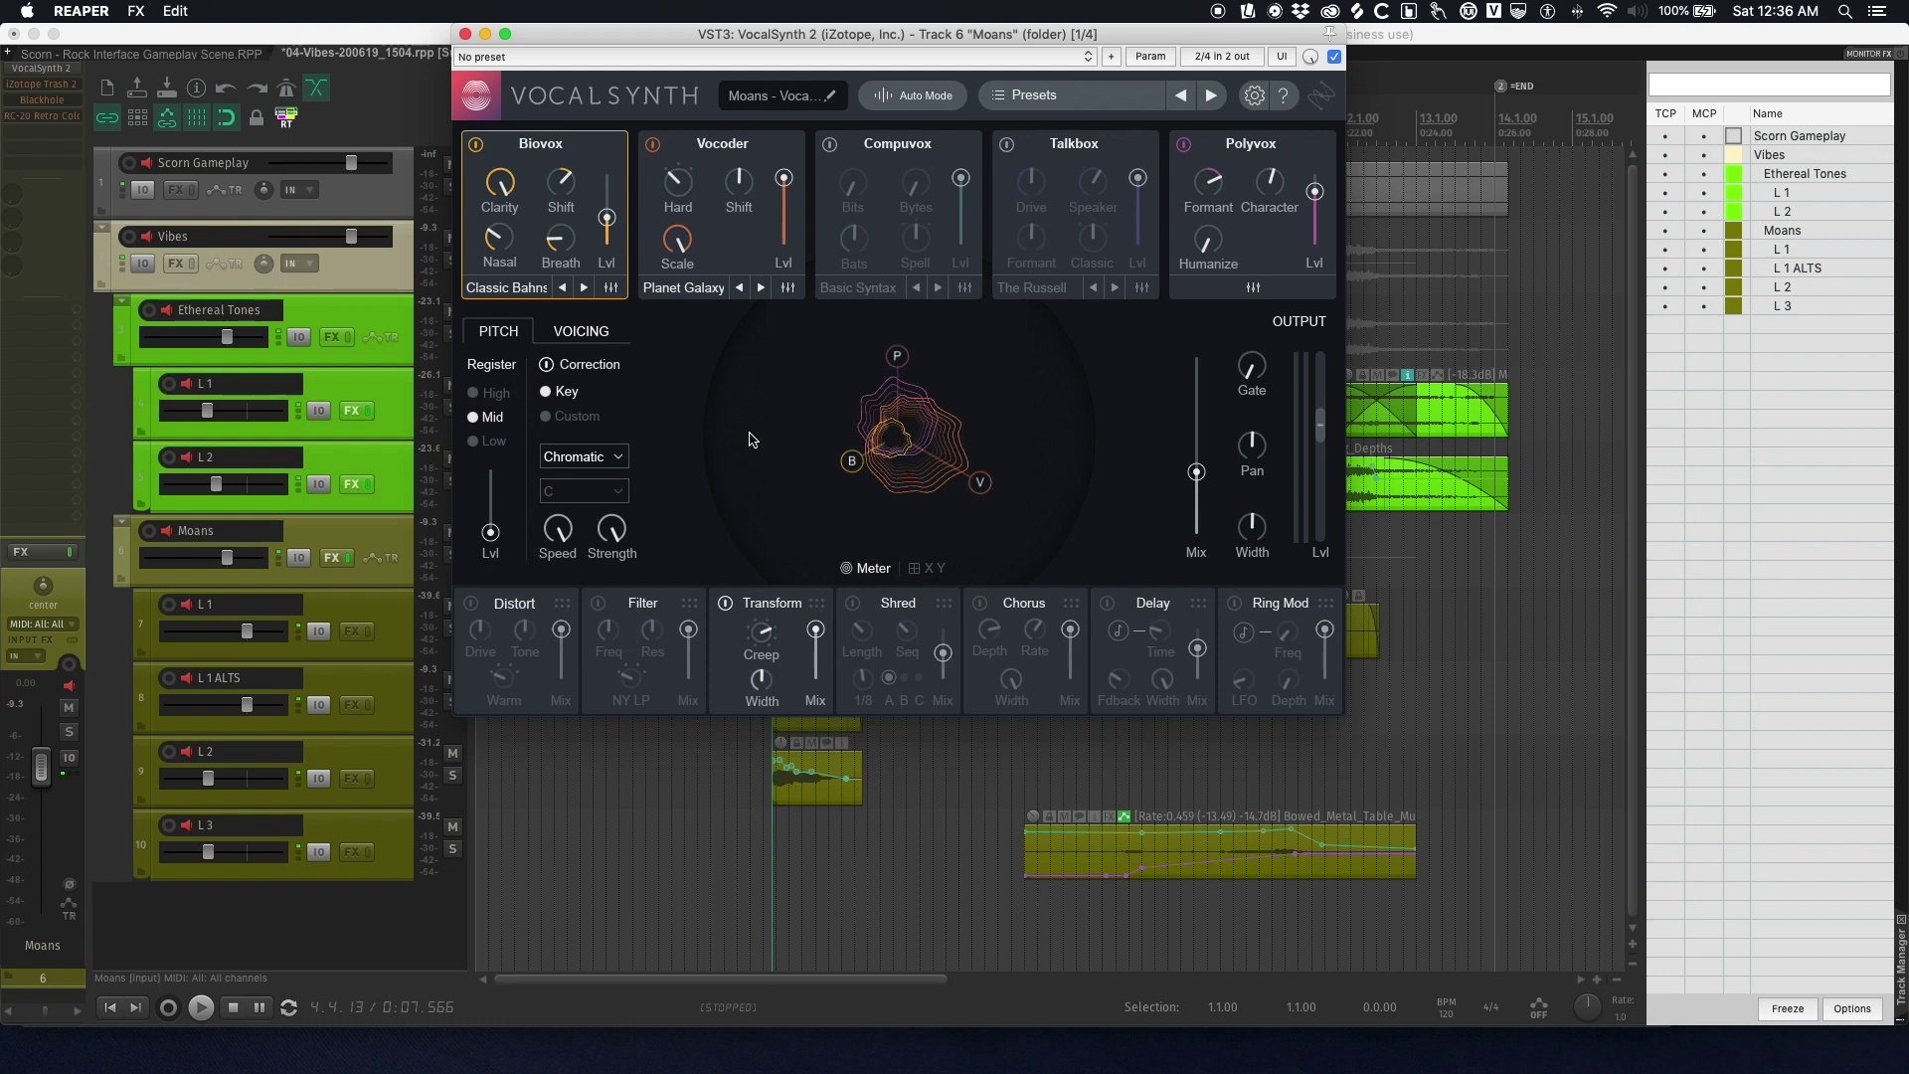
- Play the L 1 ALTS and L 2 moan clips from 4.3.00 through VocalSynth 2
left_click(725, 756)
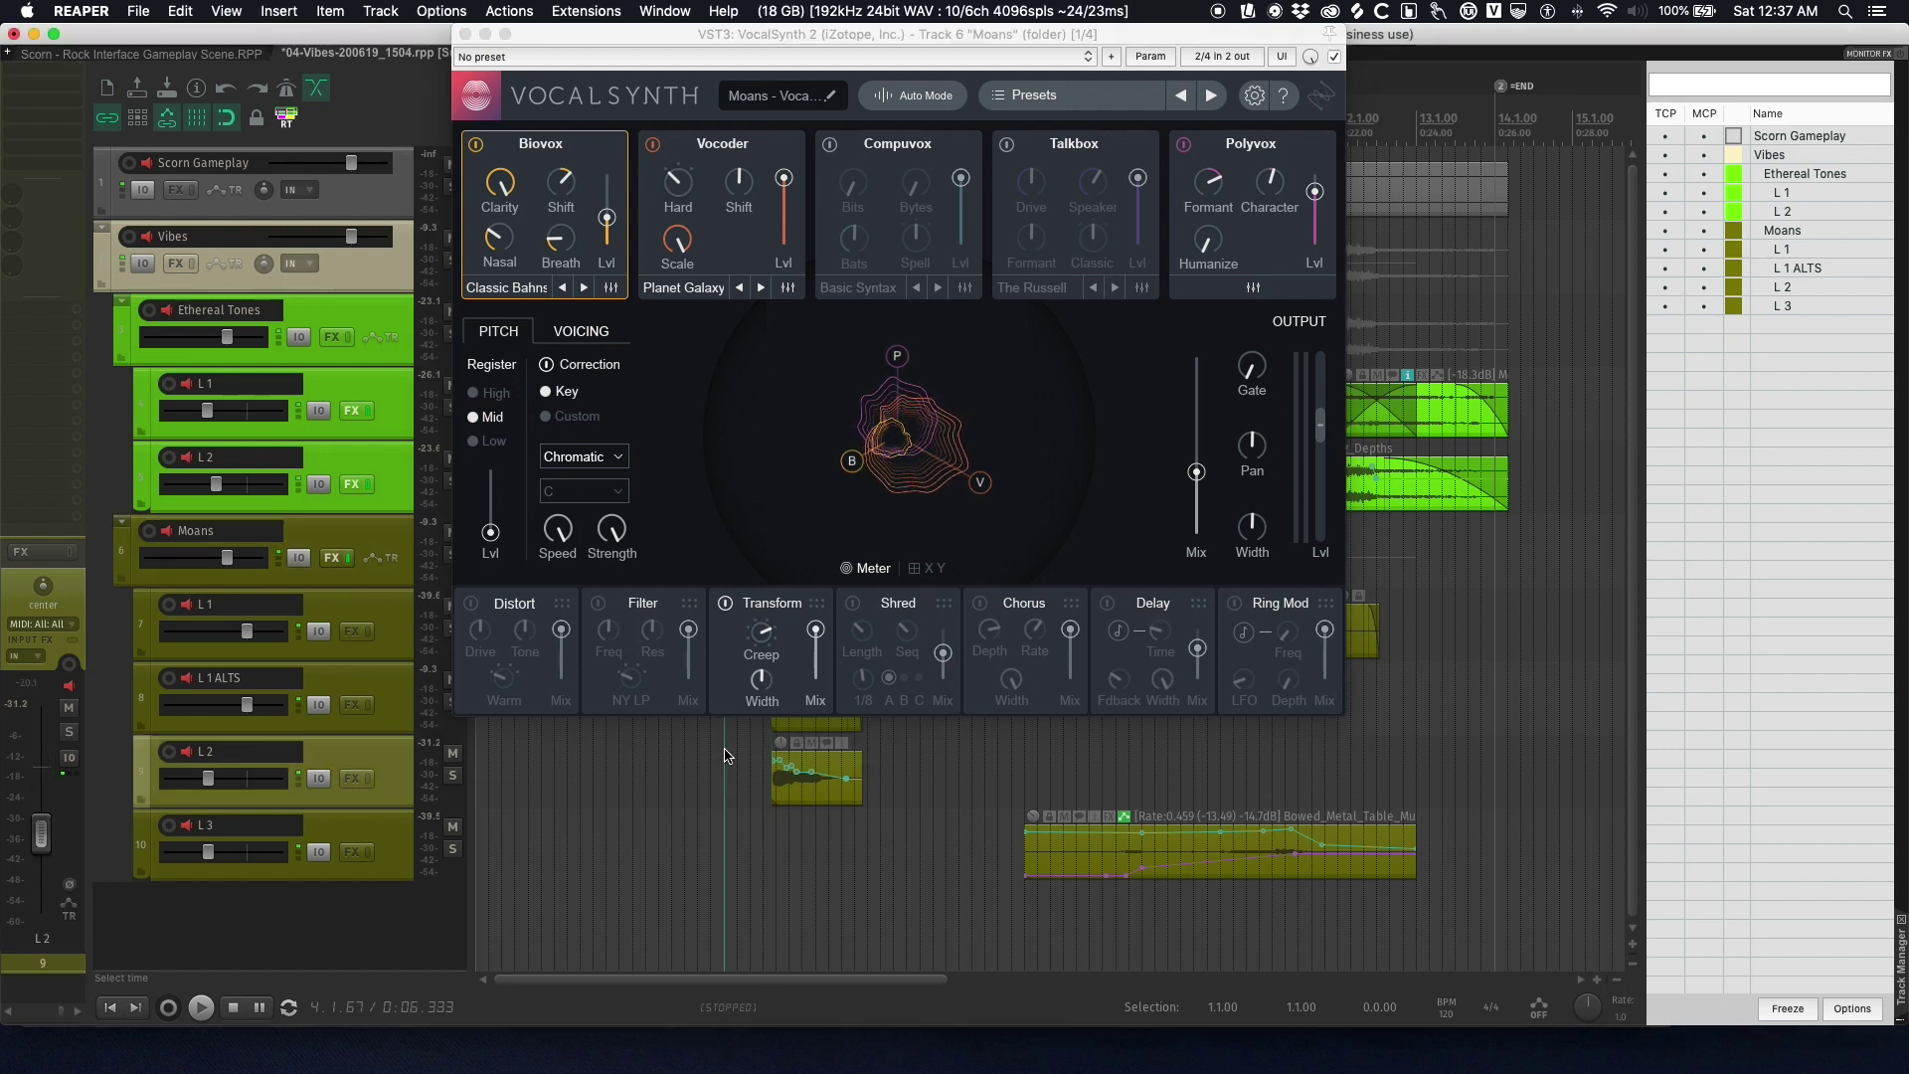
left_click(716, 762)
key("super+Right")
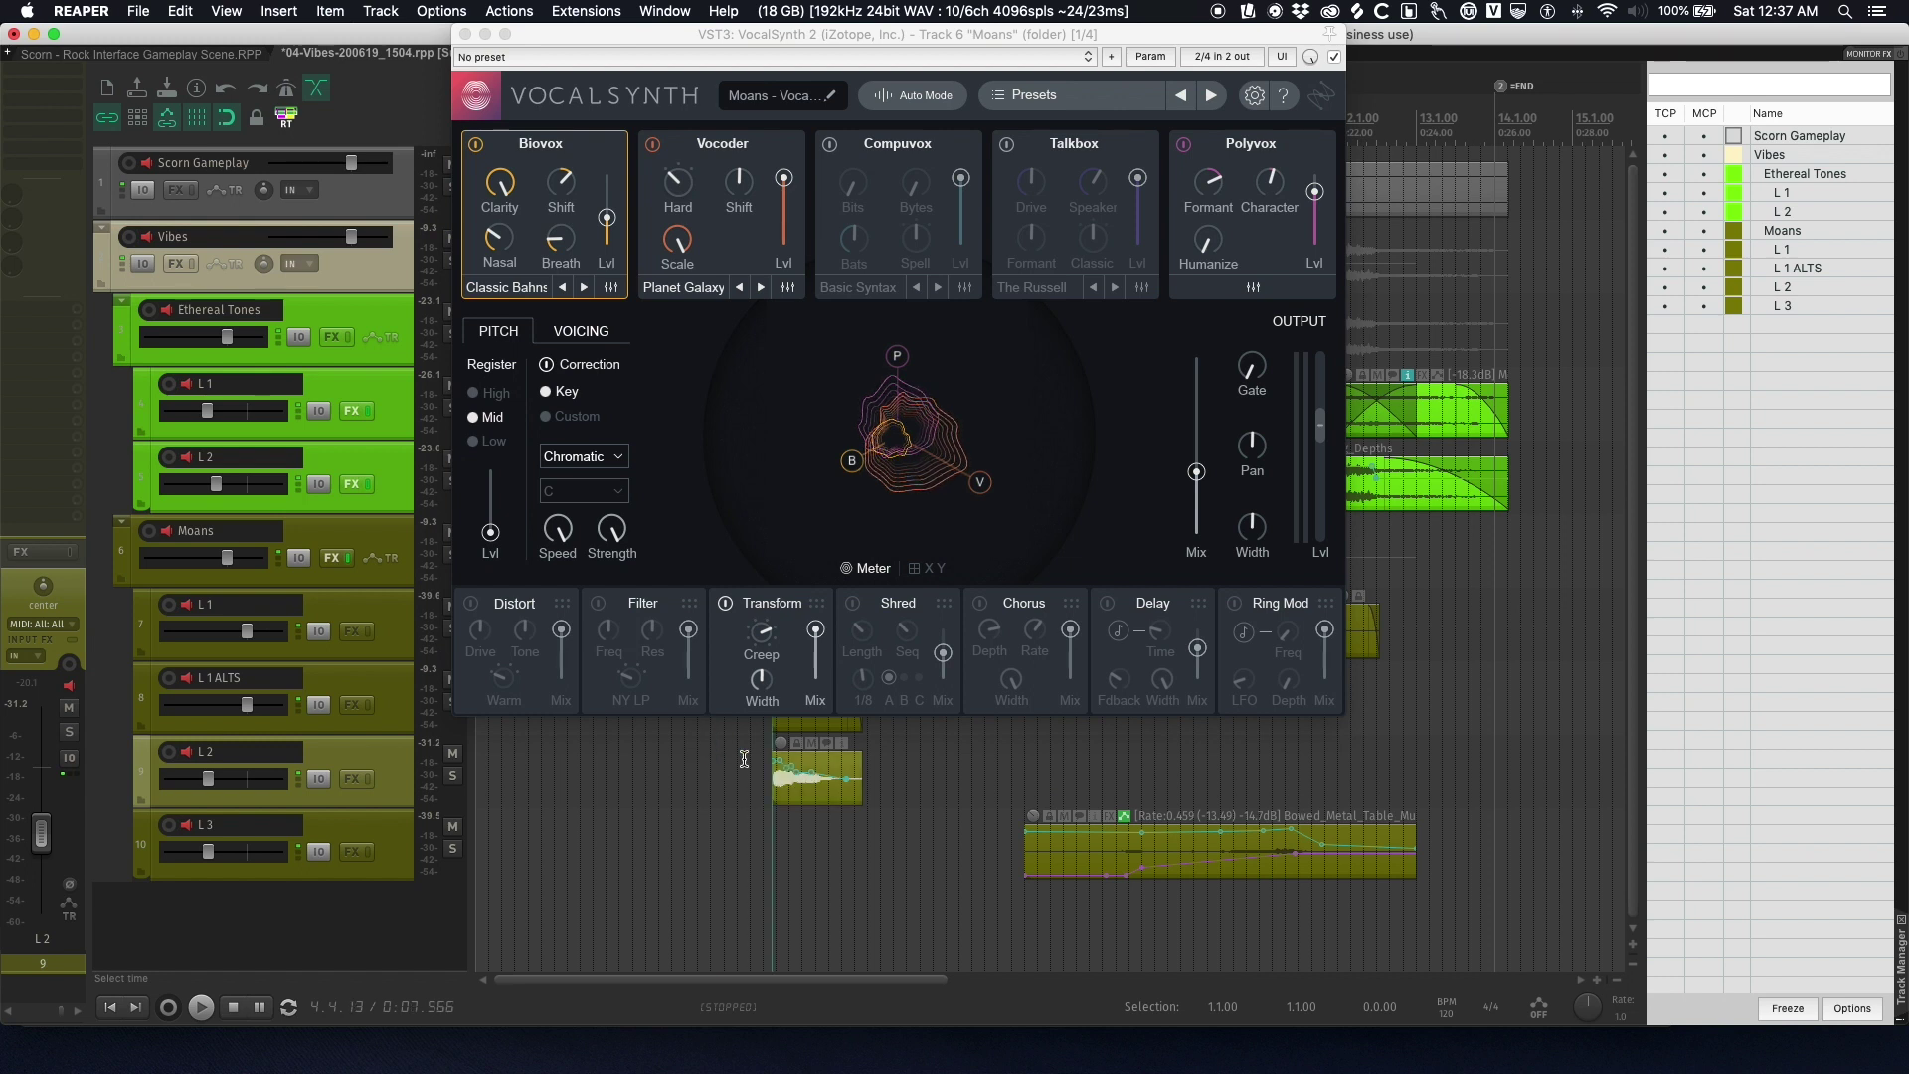
left_click(747, 759)
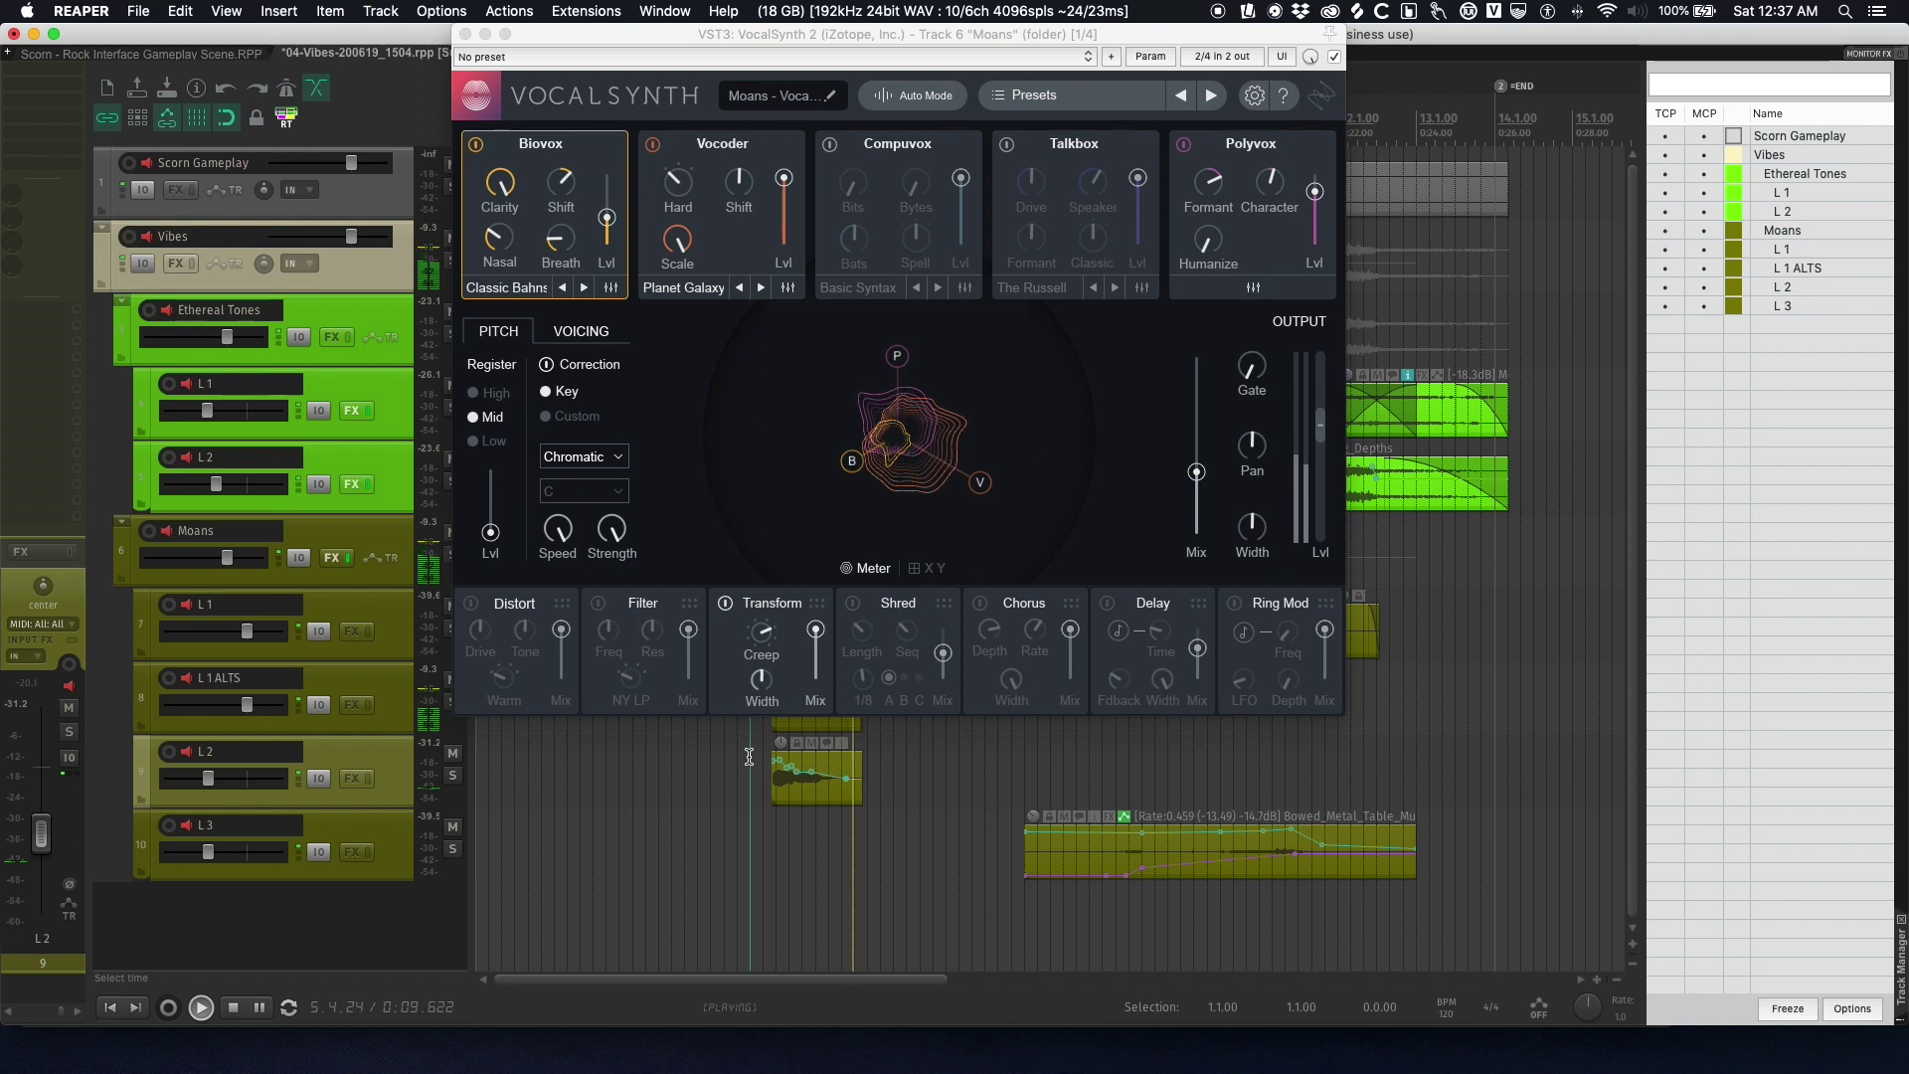
key("space")
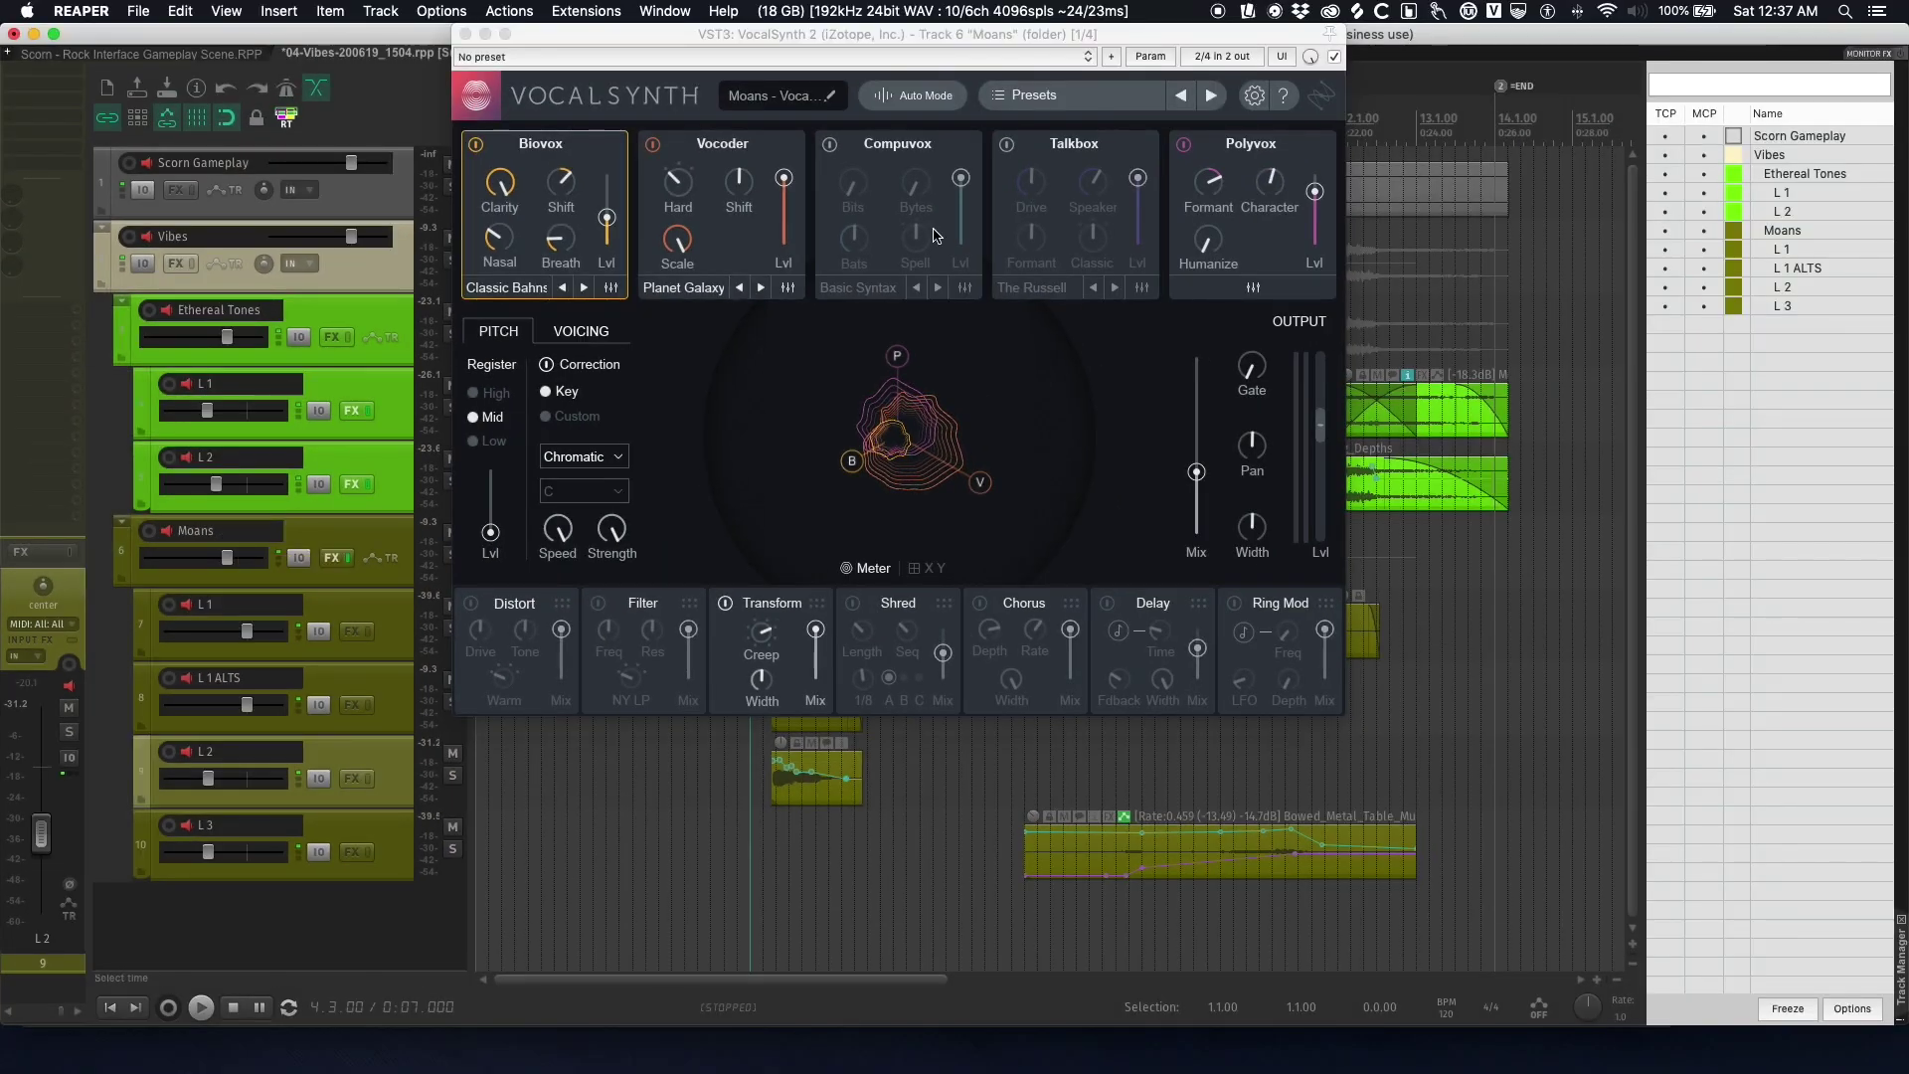
- Compare the moan clips with VocalSynth 2 bypassed and with it enabled again
left_click(1334, 57)
key("space")
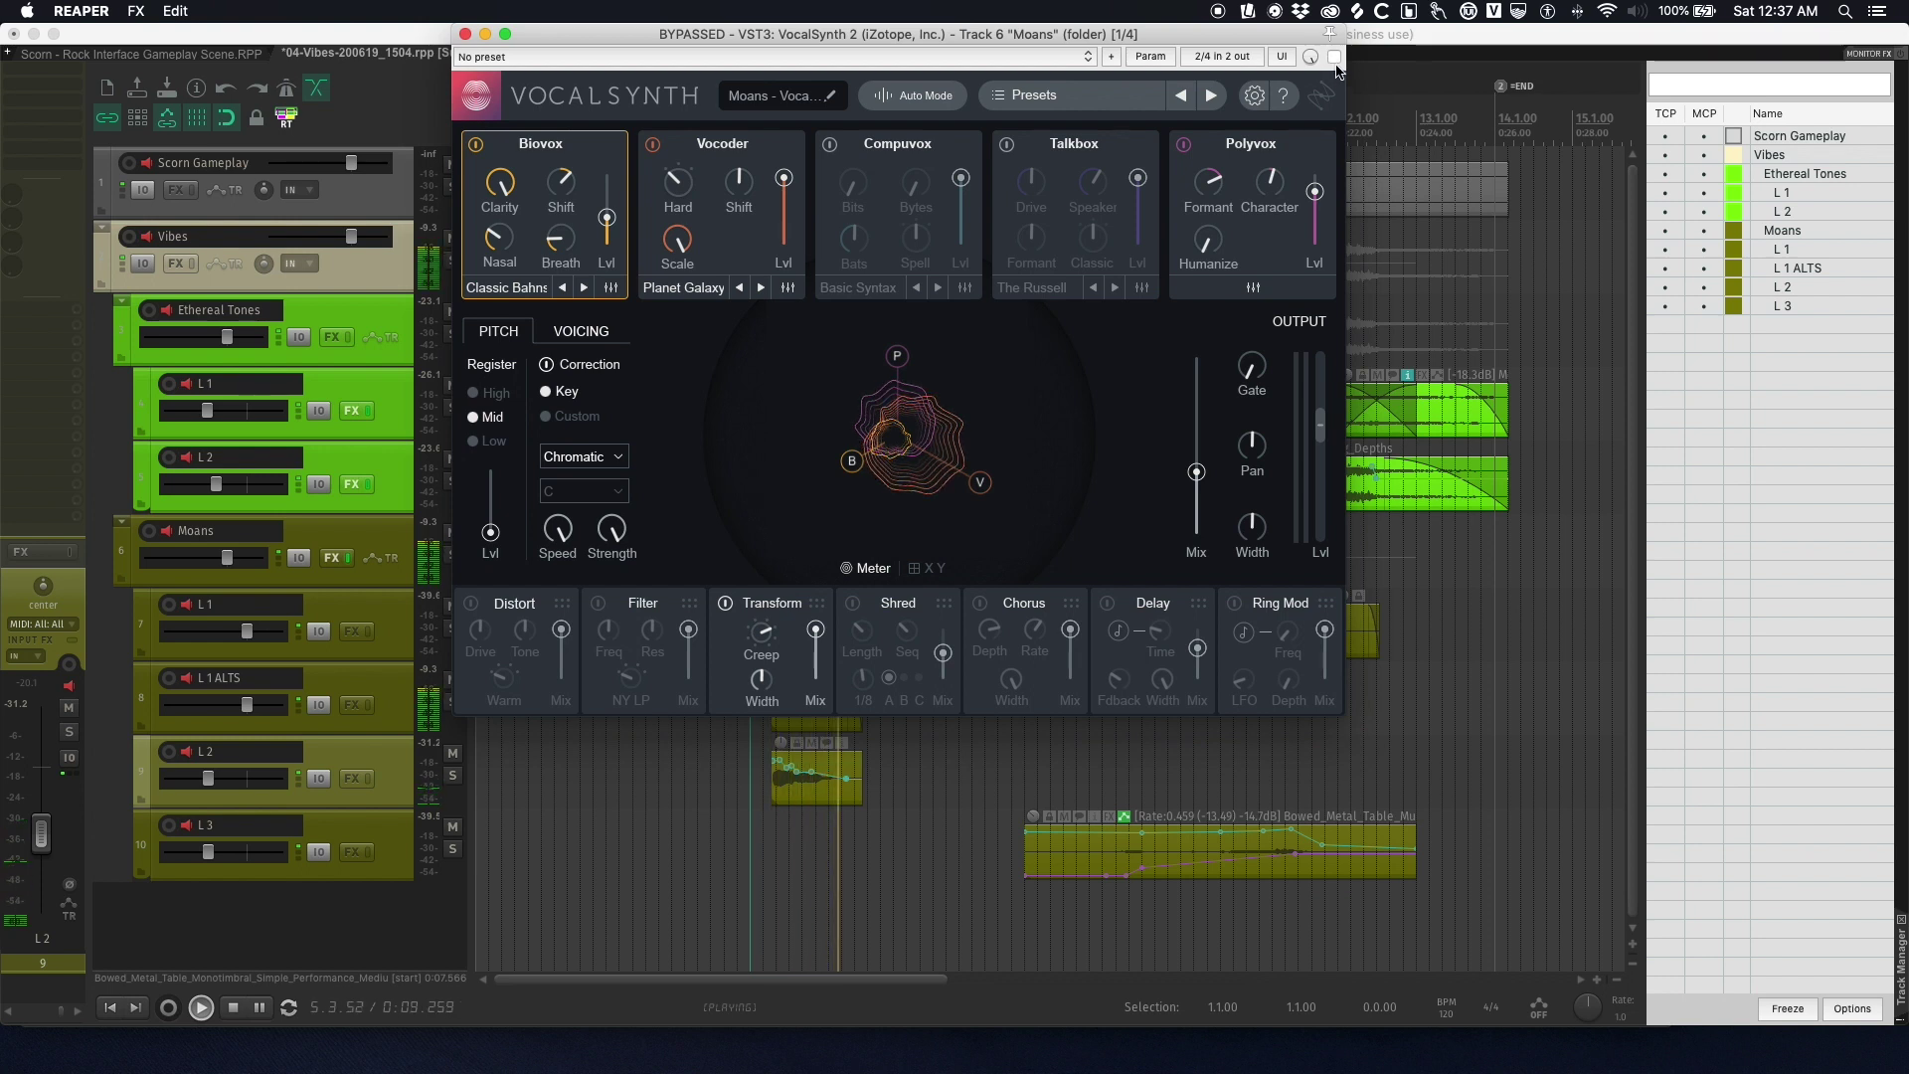
key("space")
left_click(1335, 57)
key("space")
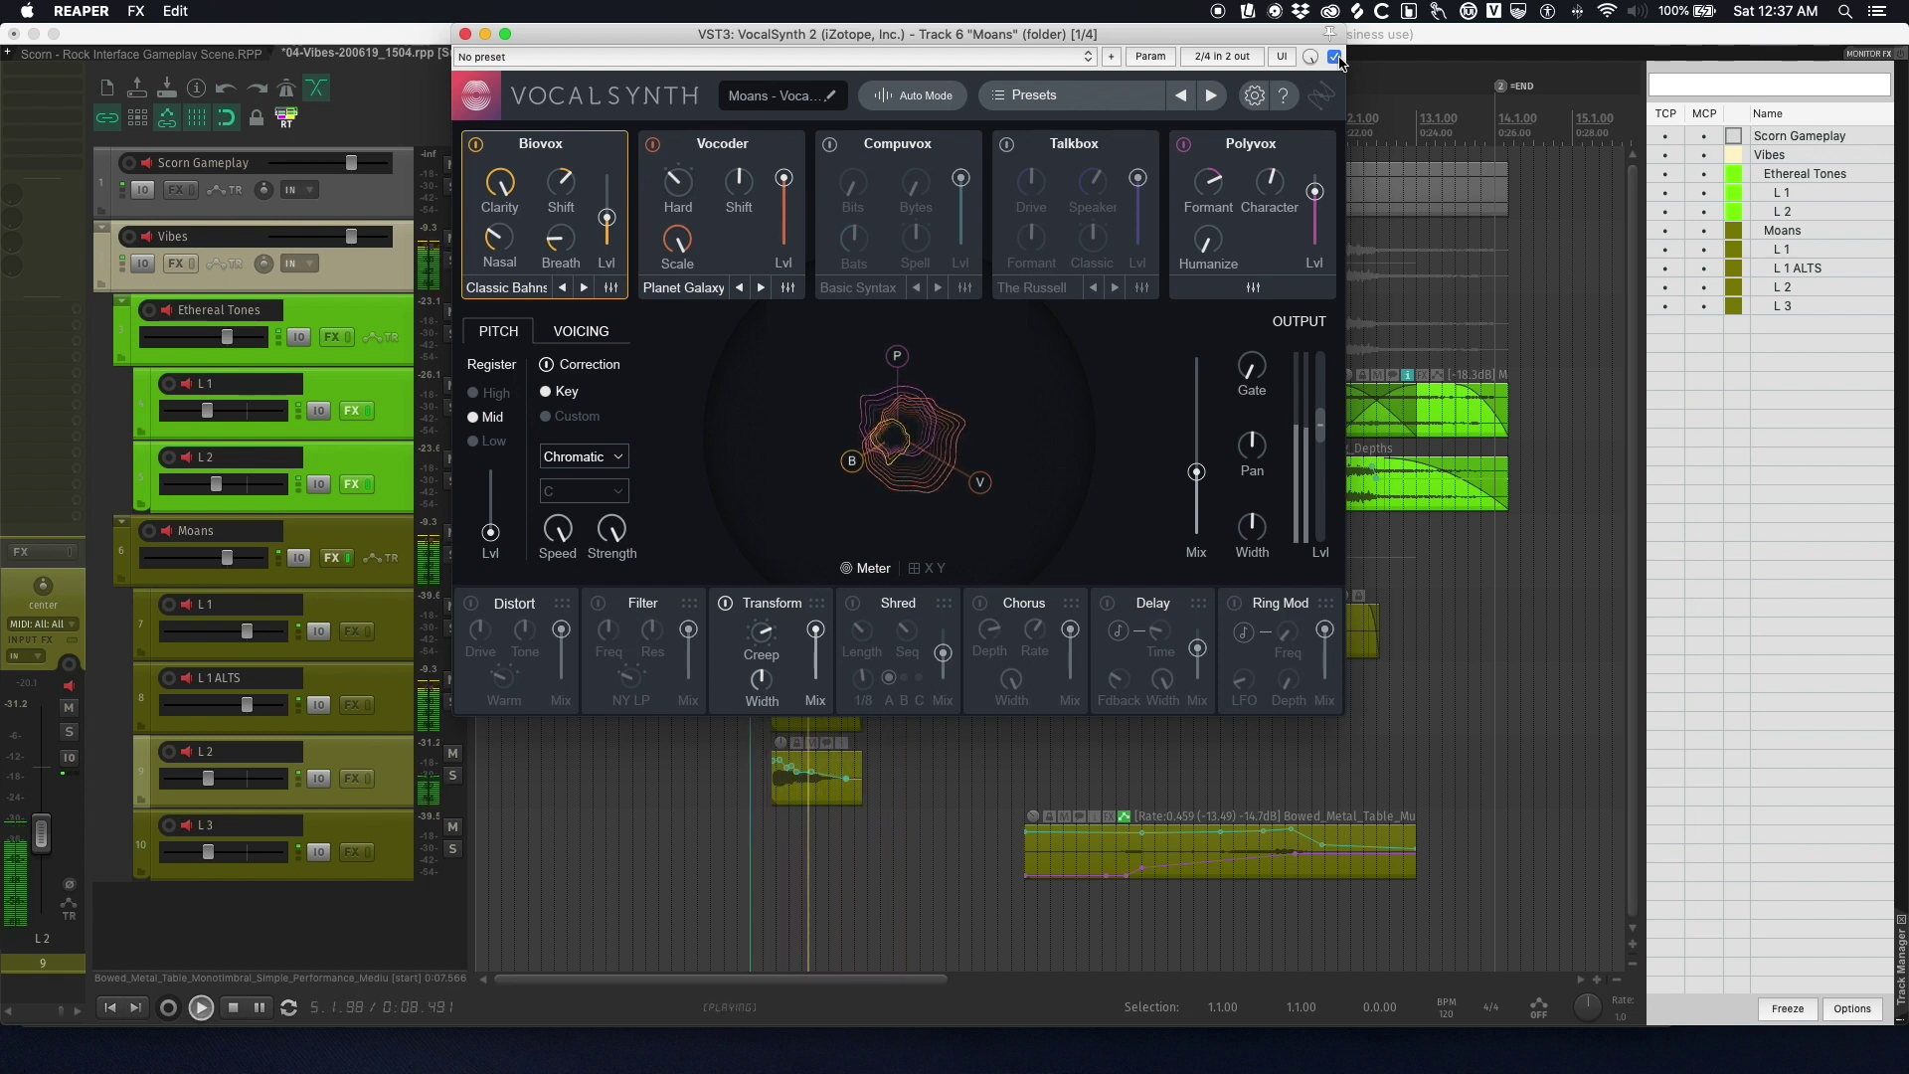
key("space")
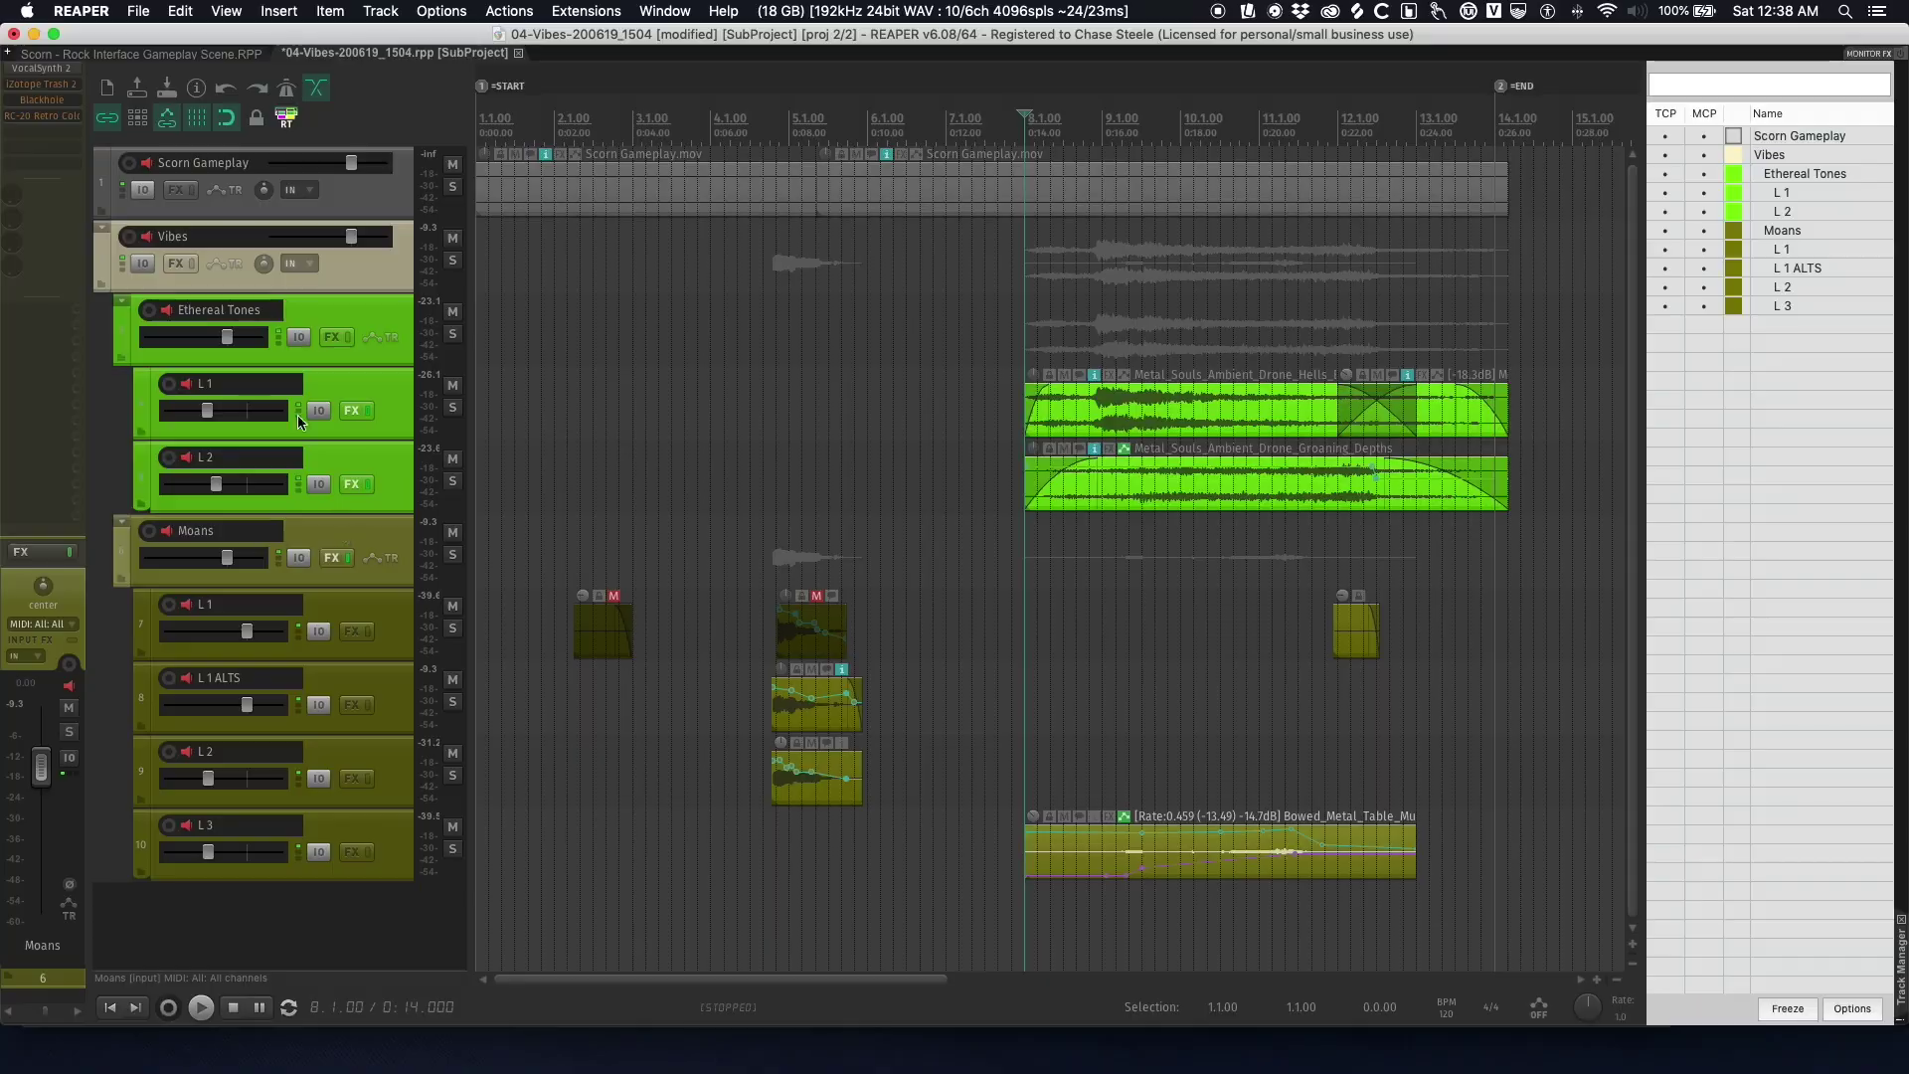
- Reopen VocalSynth 2 on the Moans folder and audition the L 3 section from 8.1.00 with the gameplay video shown
left_click(37, 67)
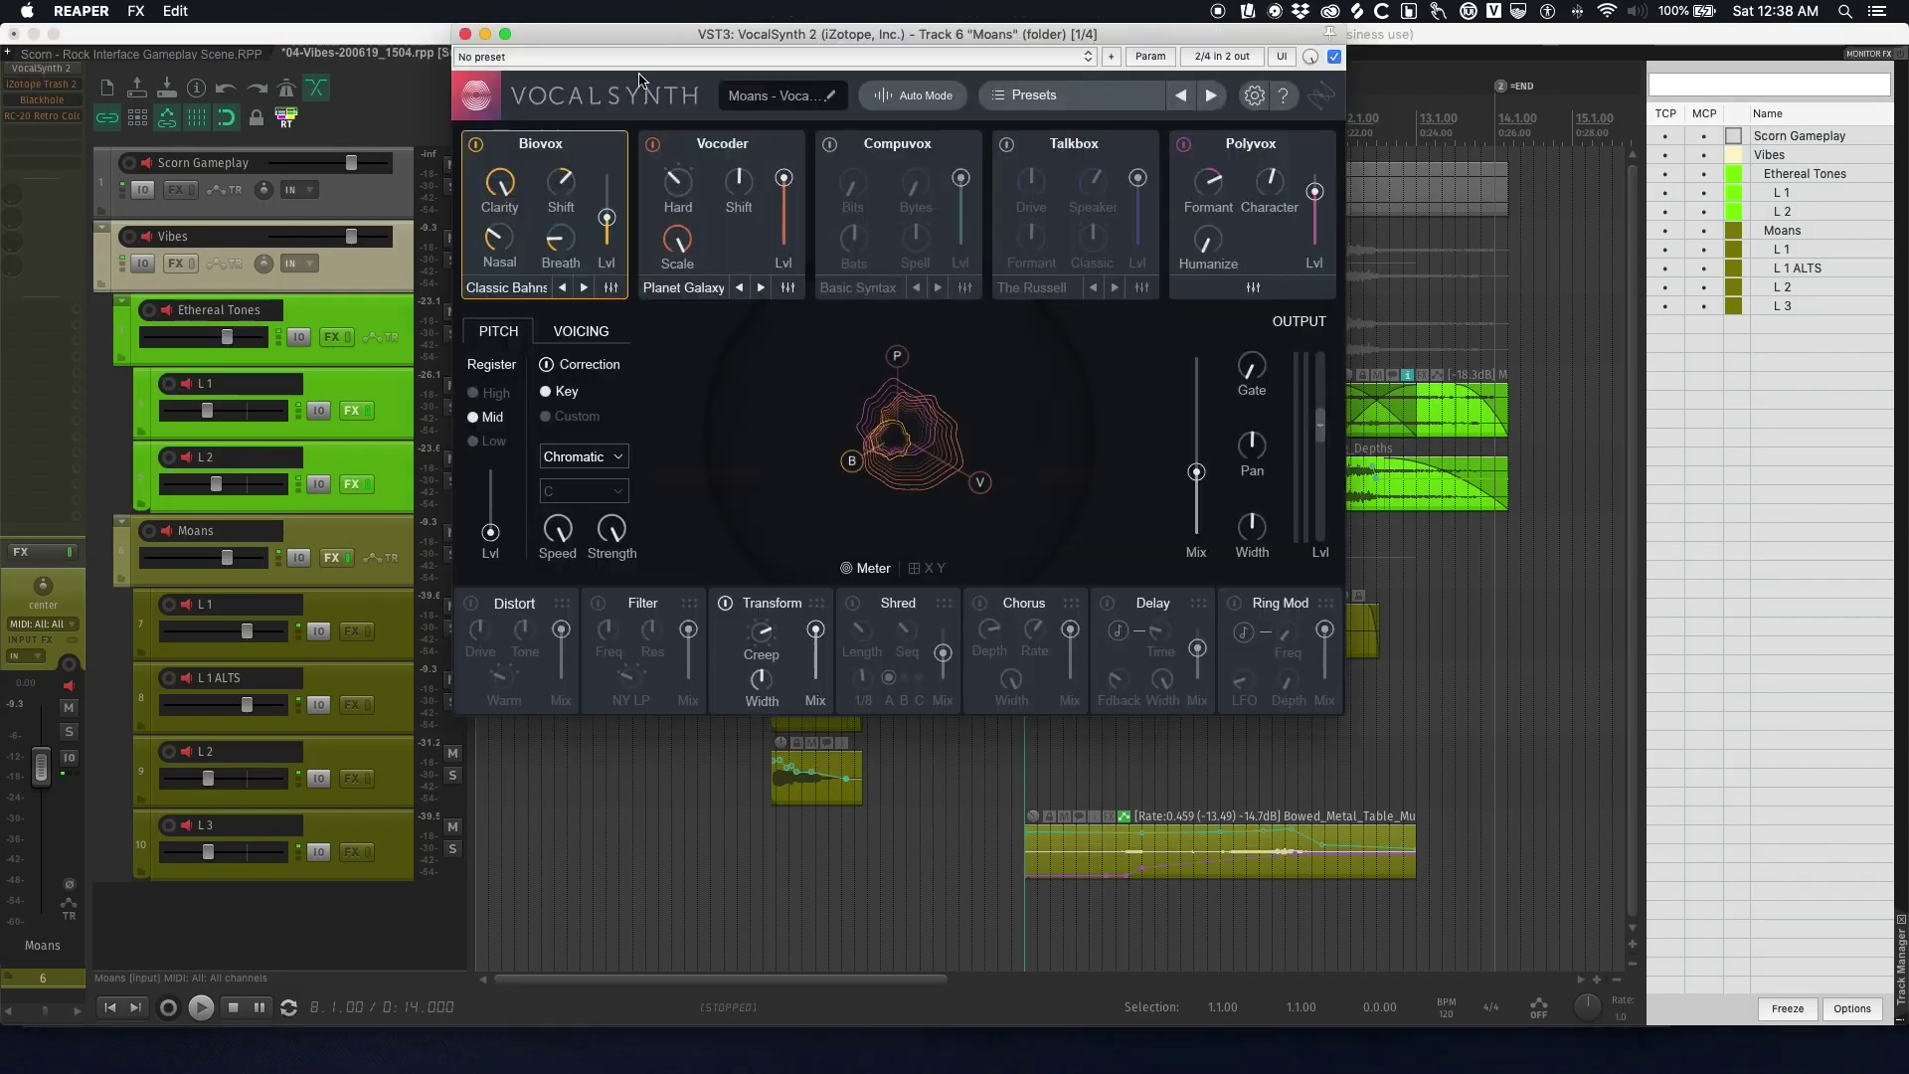
left_click_drag(777, 35, 520, 35)
key("space")
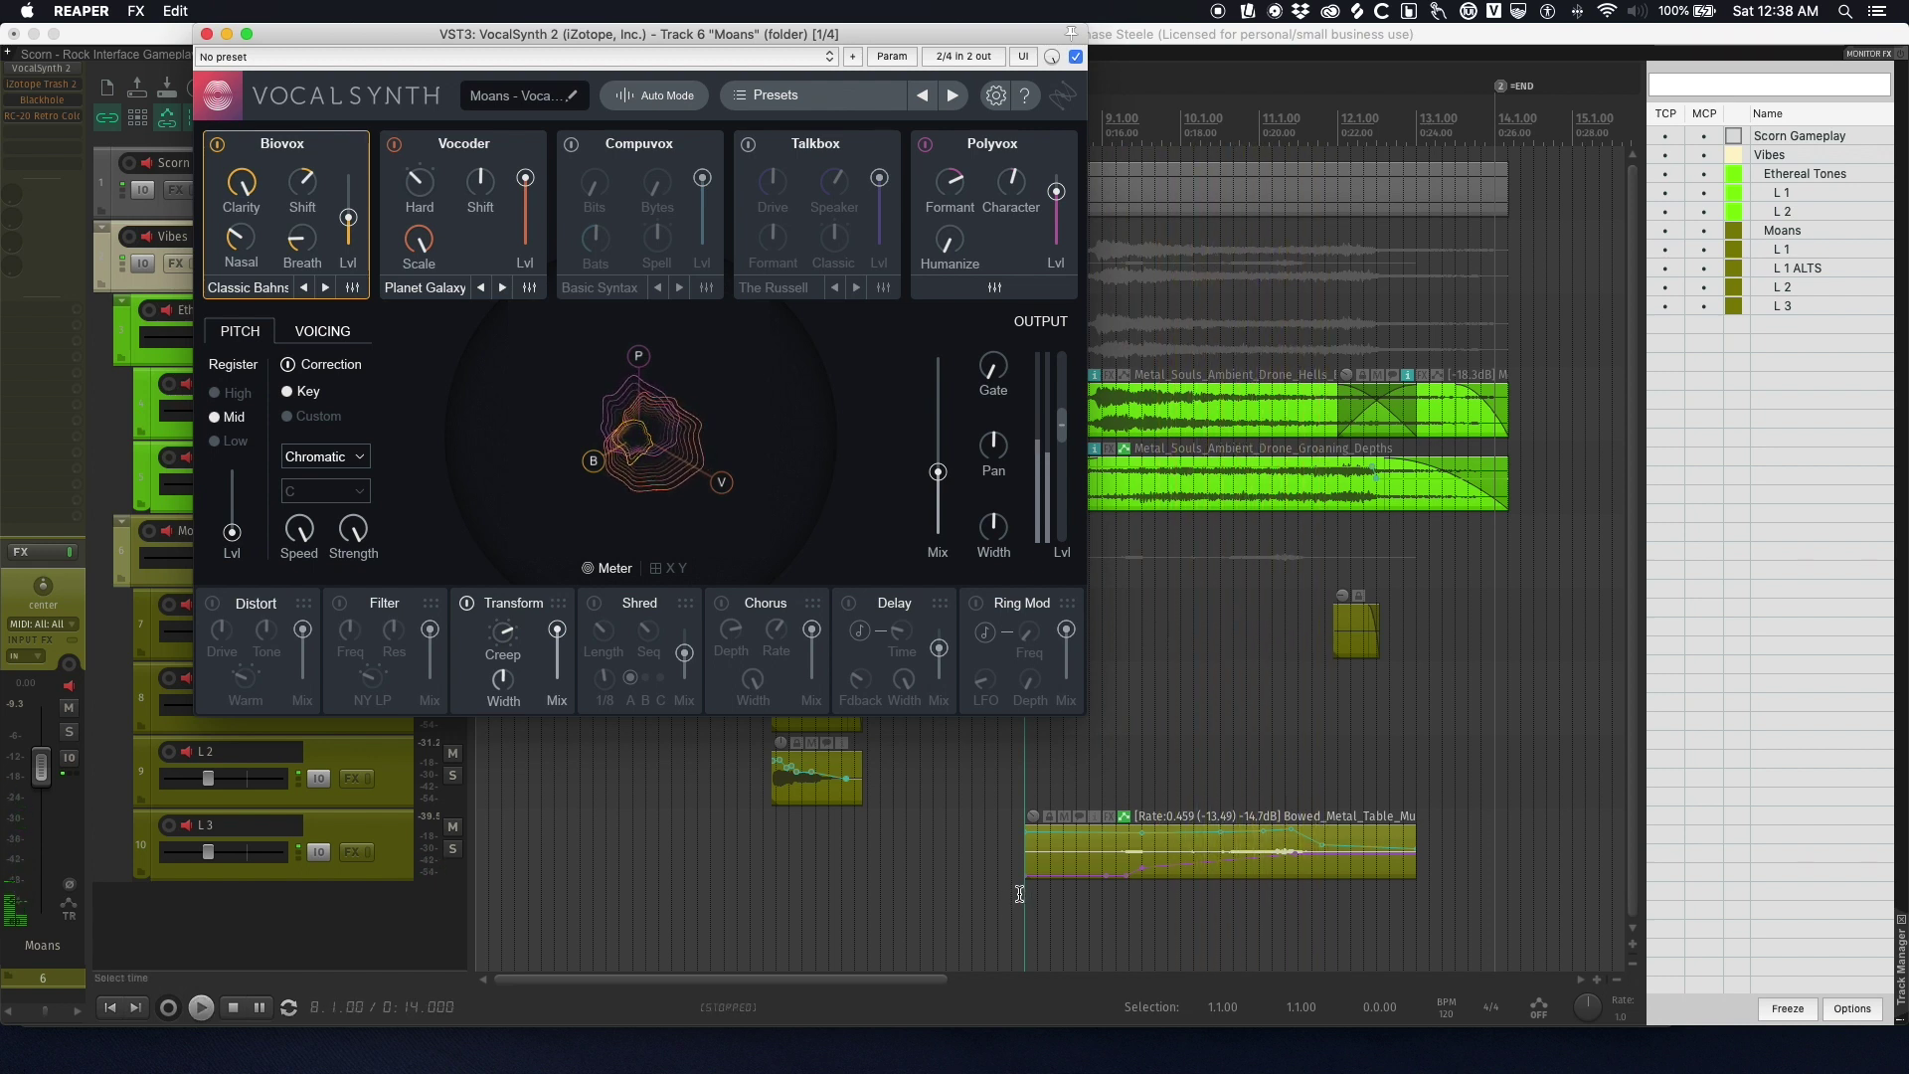
key("space")
key("super+shift+v")
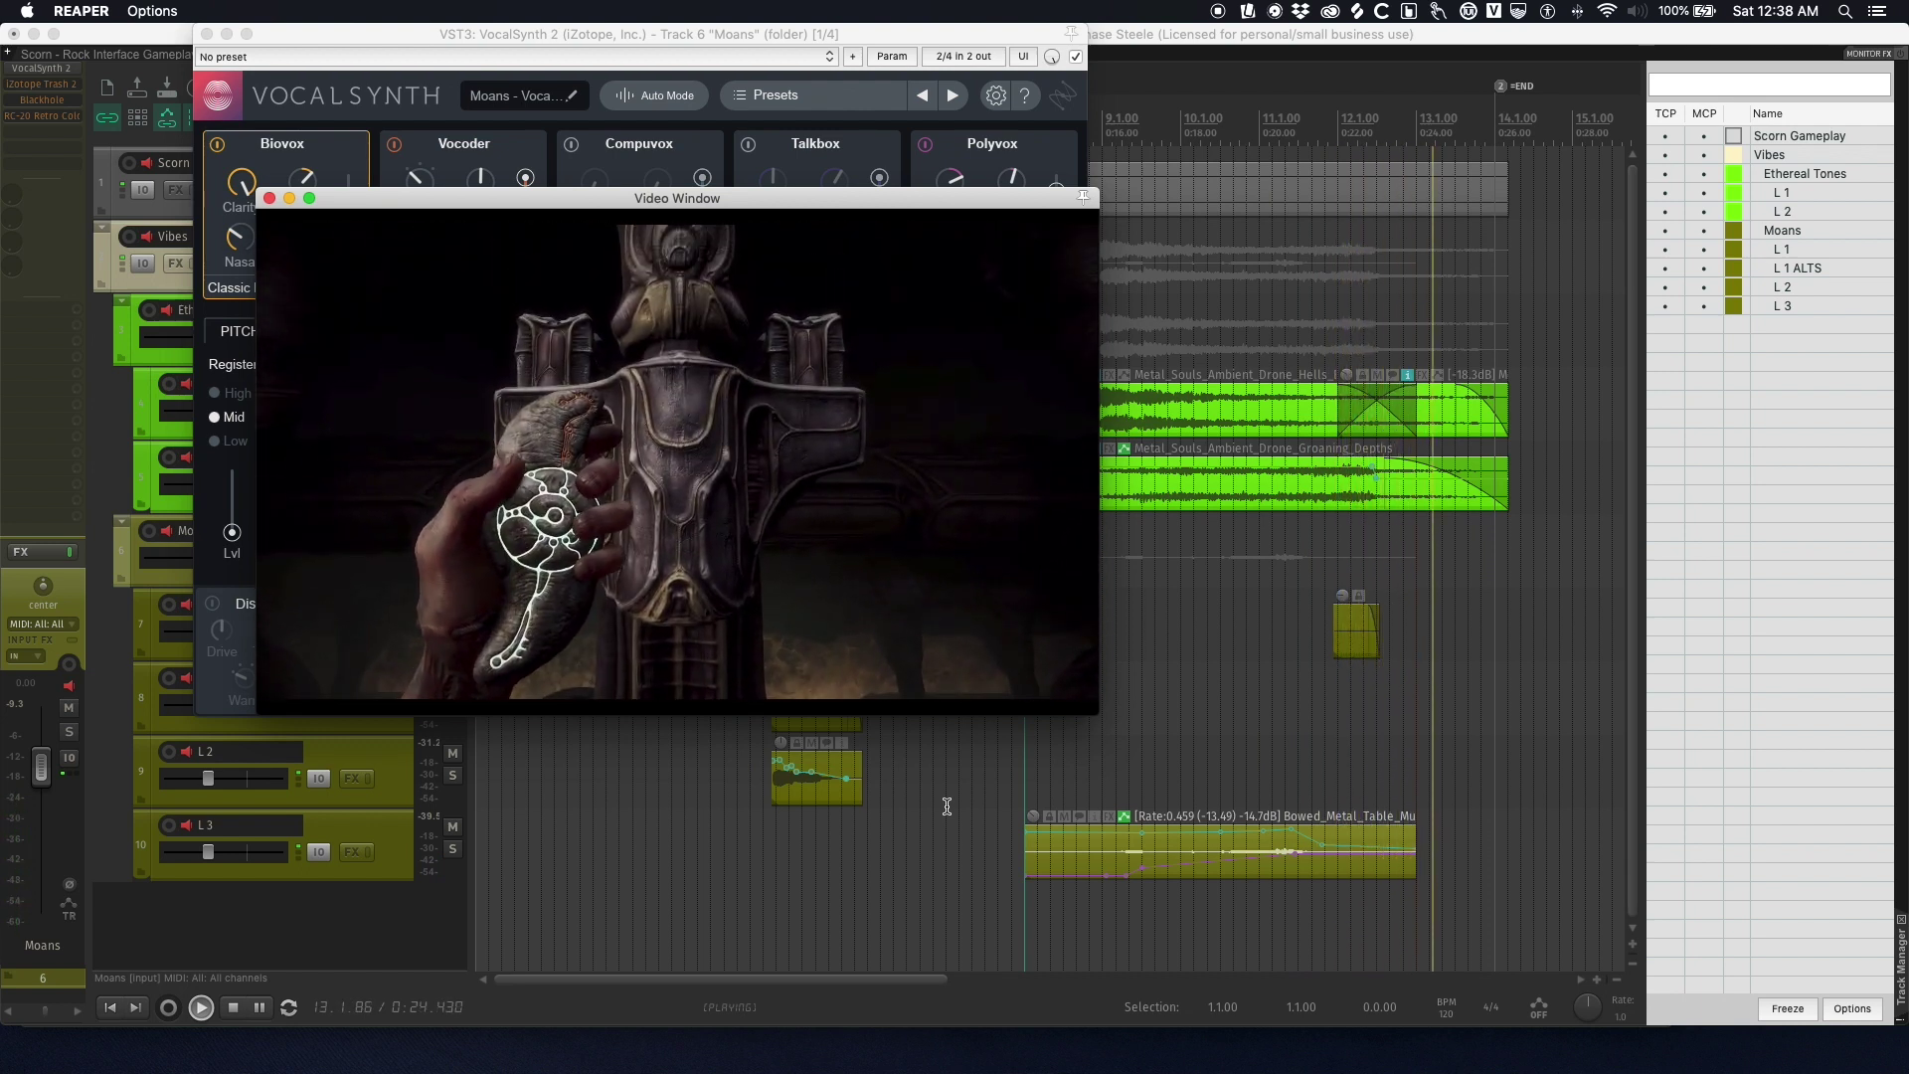
- Stop playback and close the gameplay video and the VocalSynth 2 window
key("space")
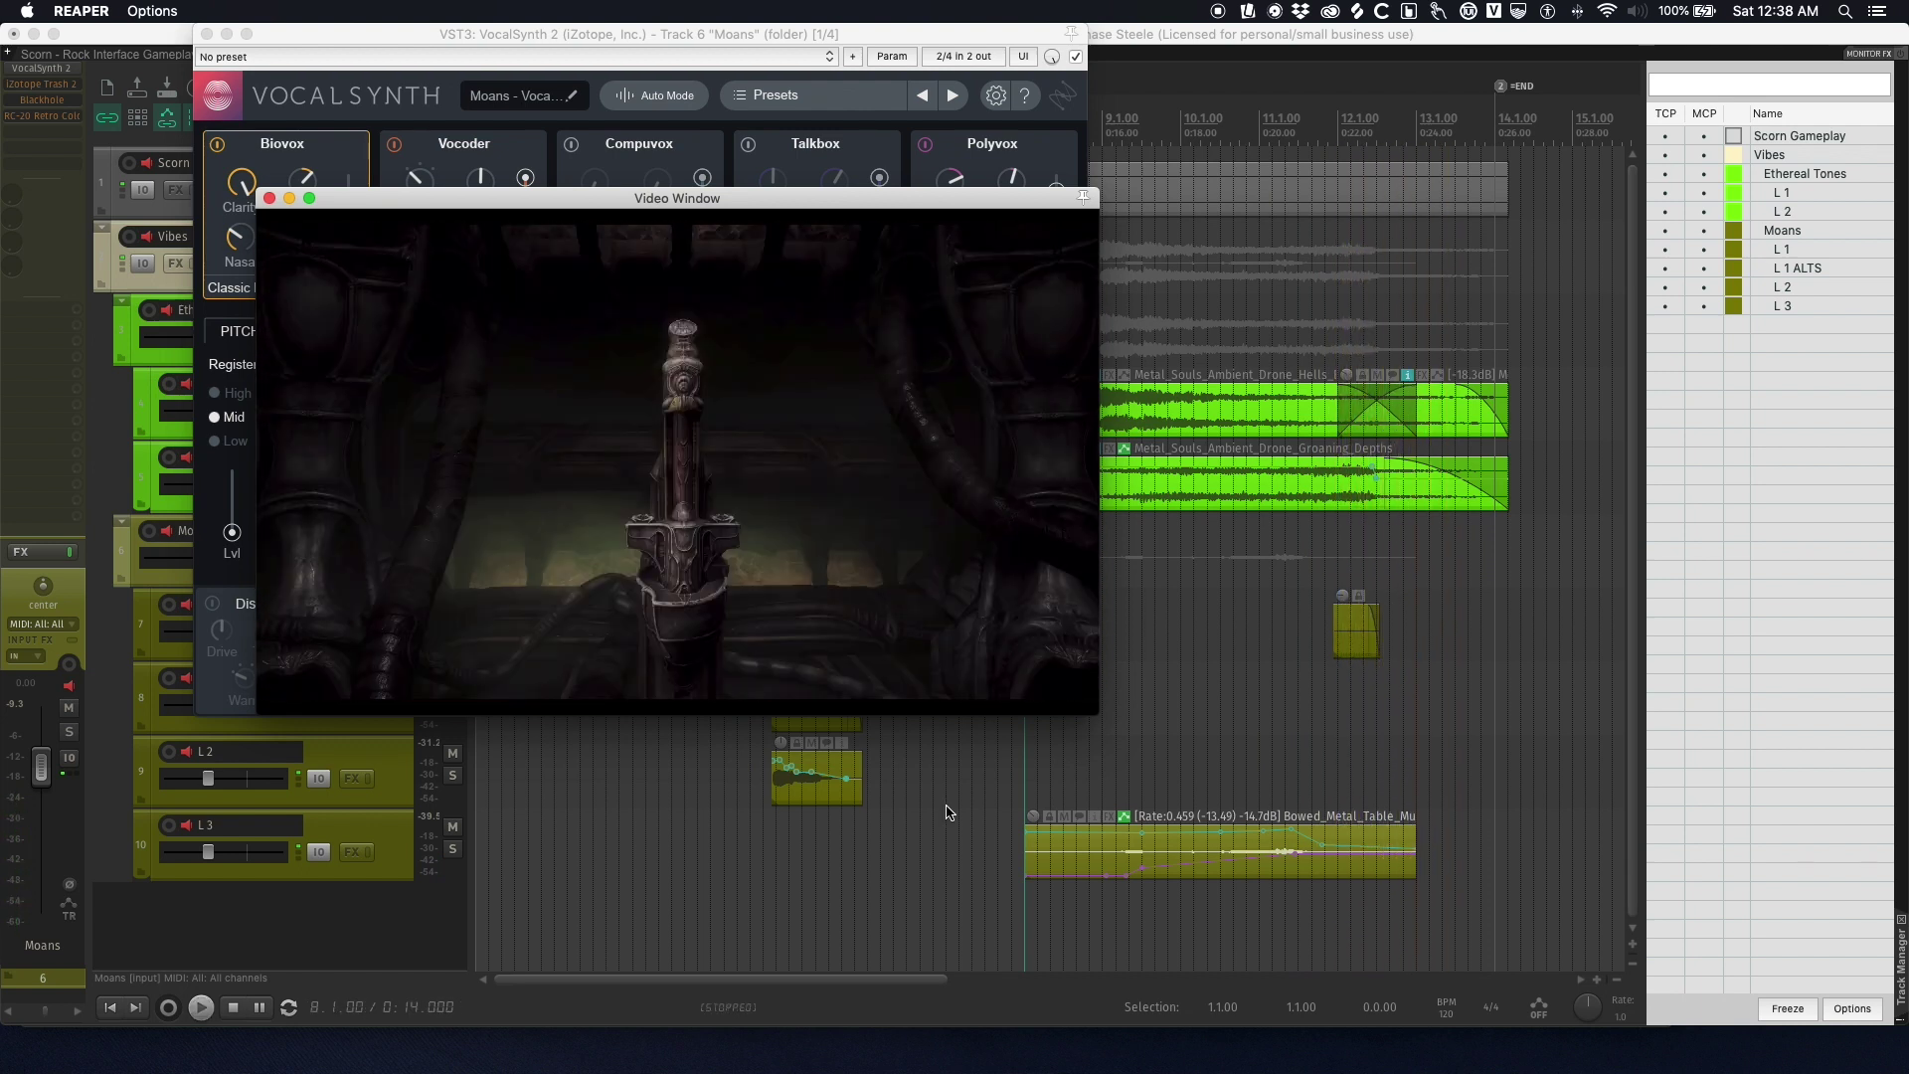
left_click(947, 806)
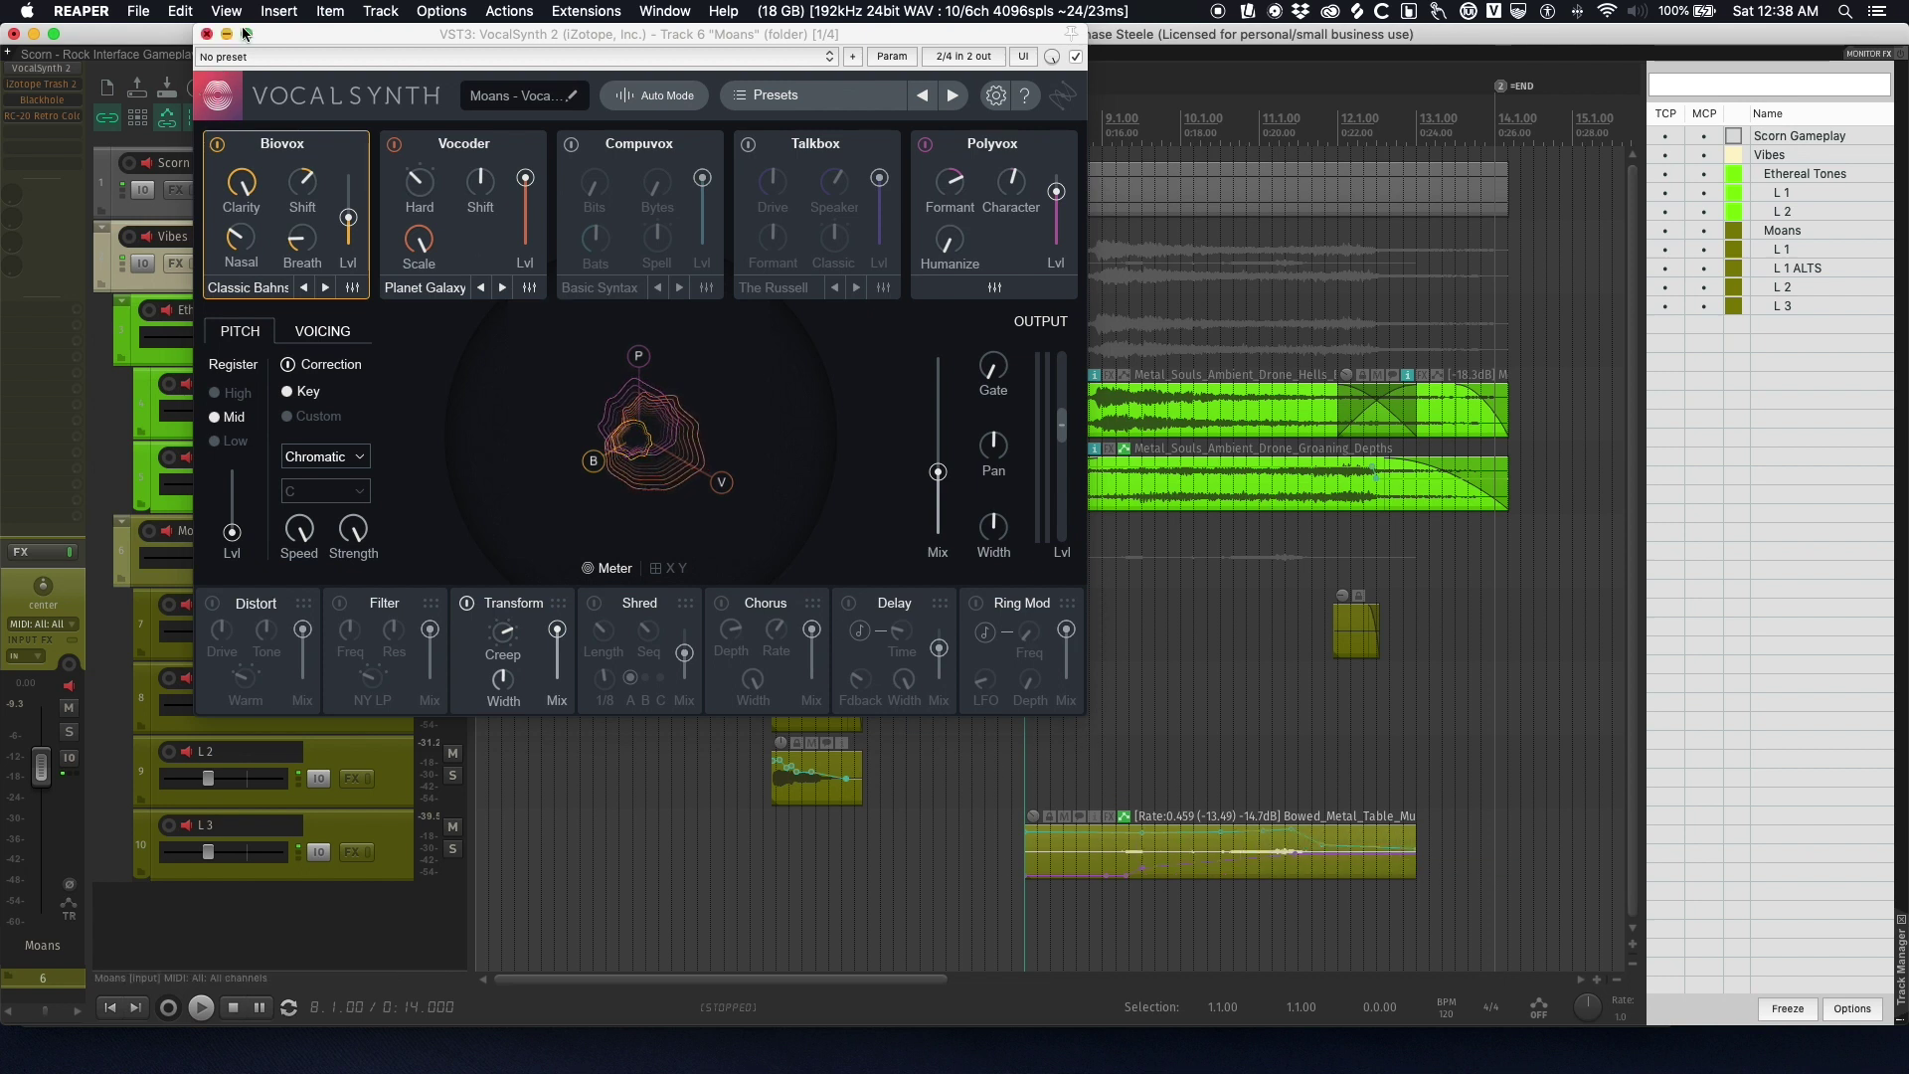
left_click(207, 34)
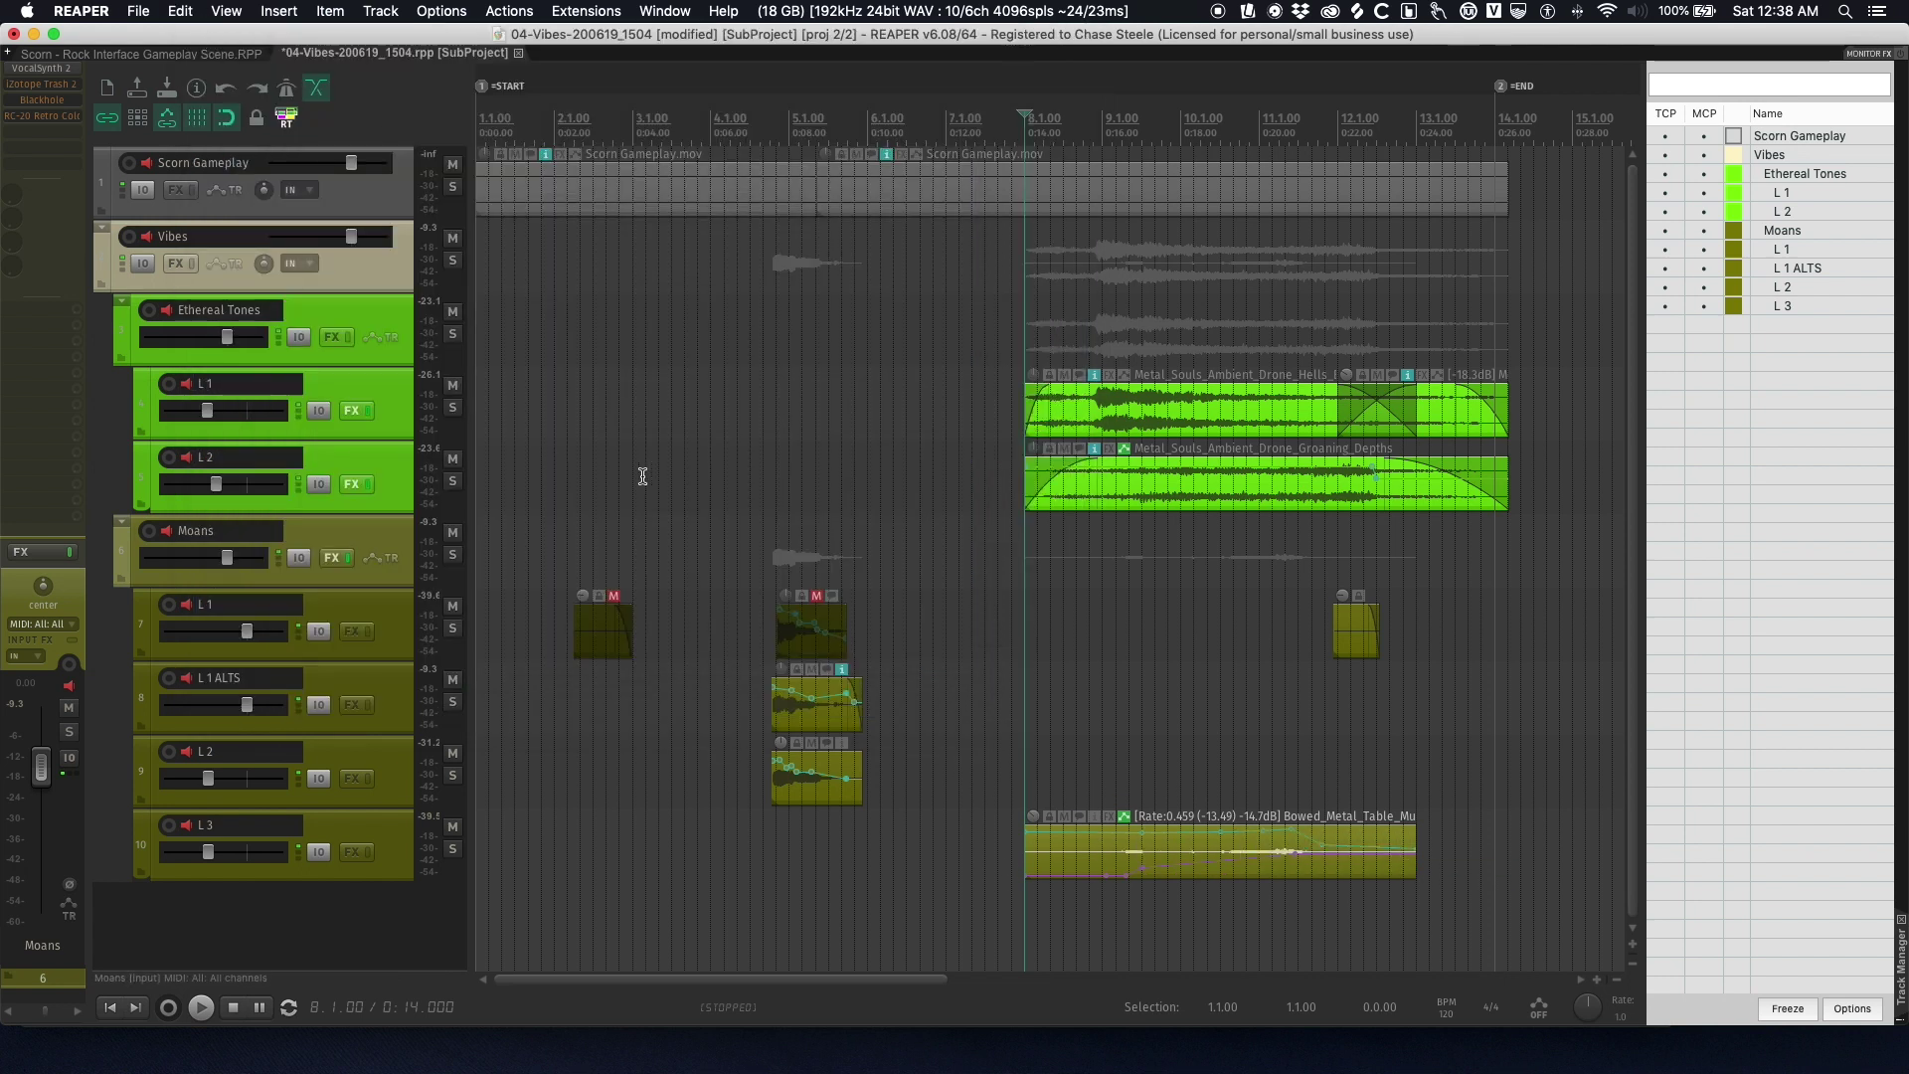
- Examine the SPL Transient Designer Plus settings on the L 1 ALTS moan clip at 4.4.13, closing the effect window when done
left_click(697, 680)
scroll(702, 683, "up", 4)
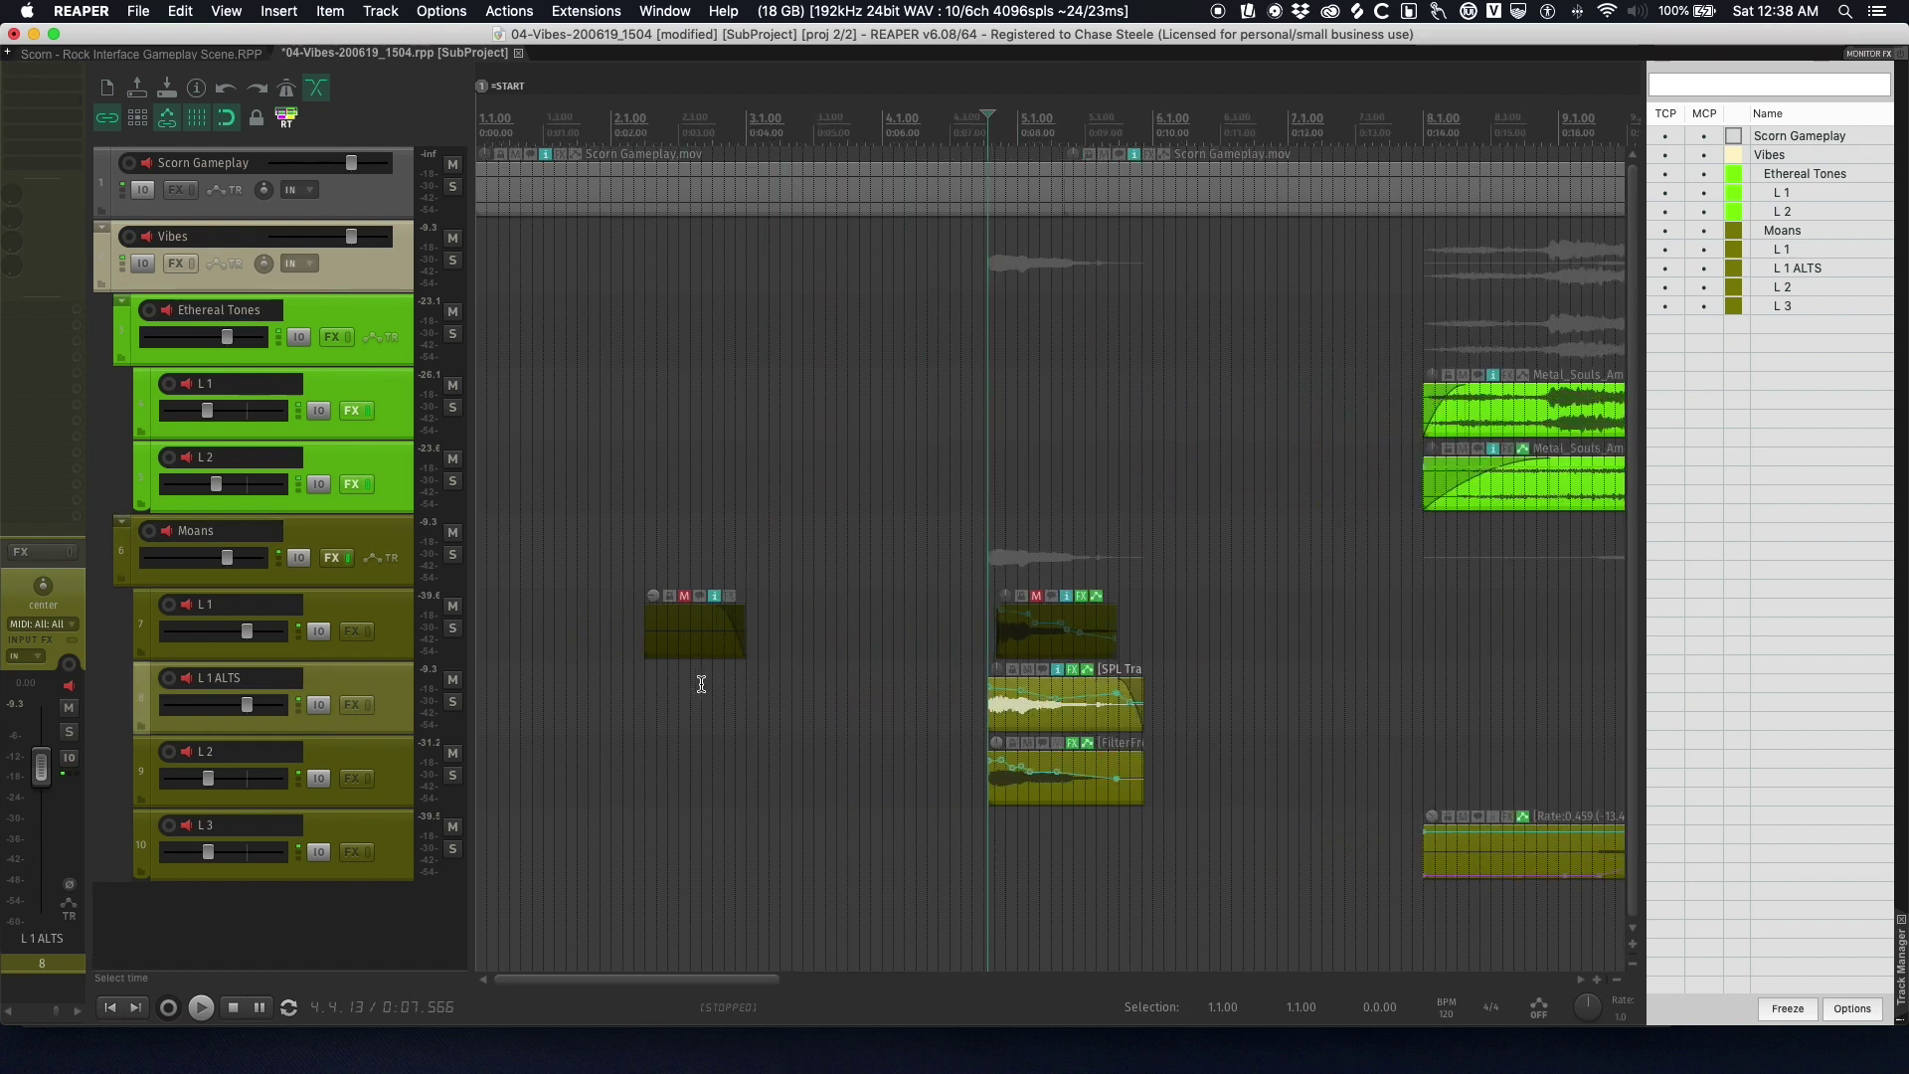
scroll(714, 683, "up", 1)
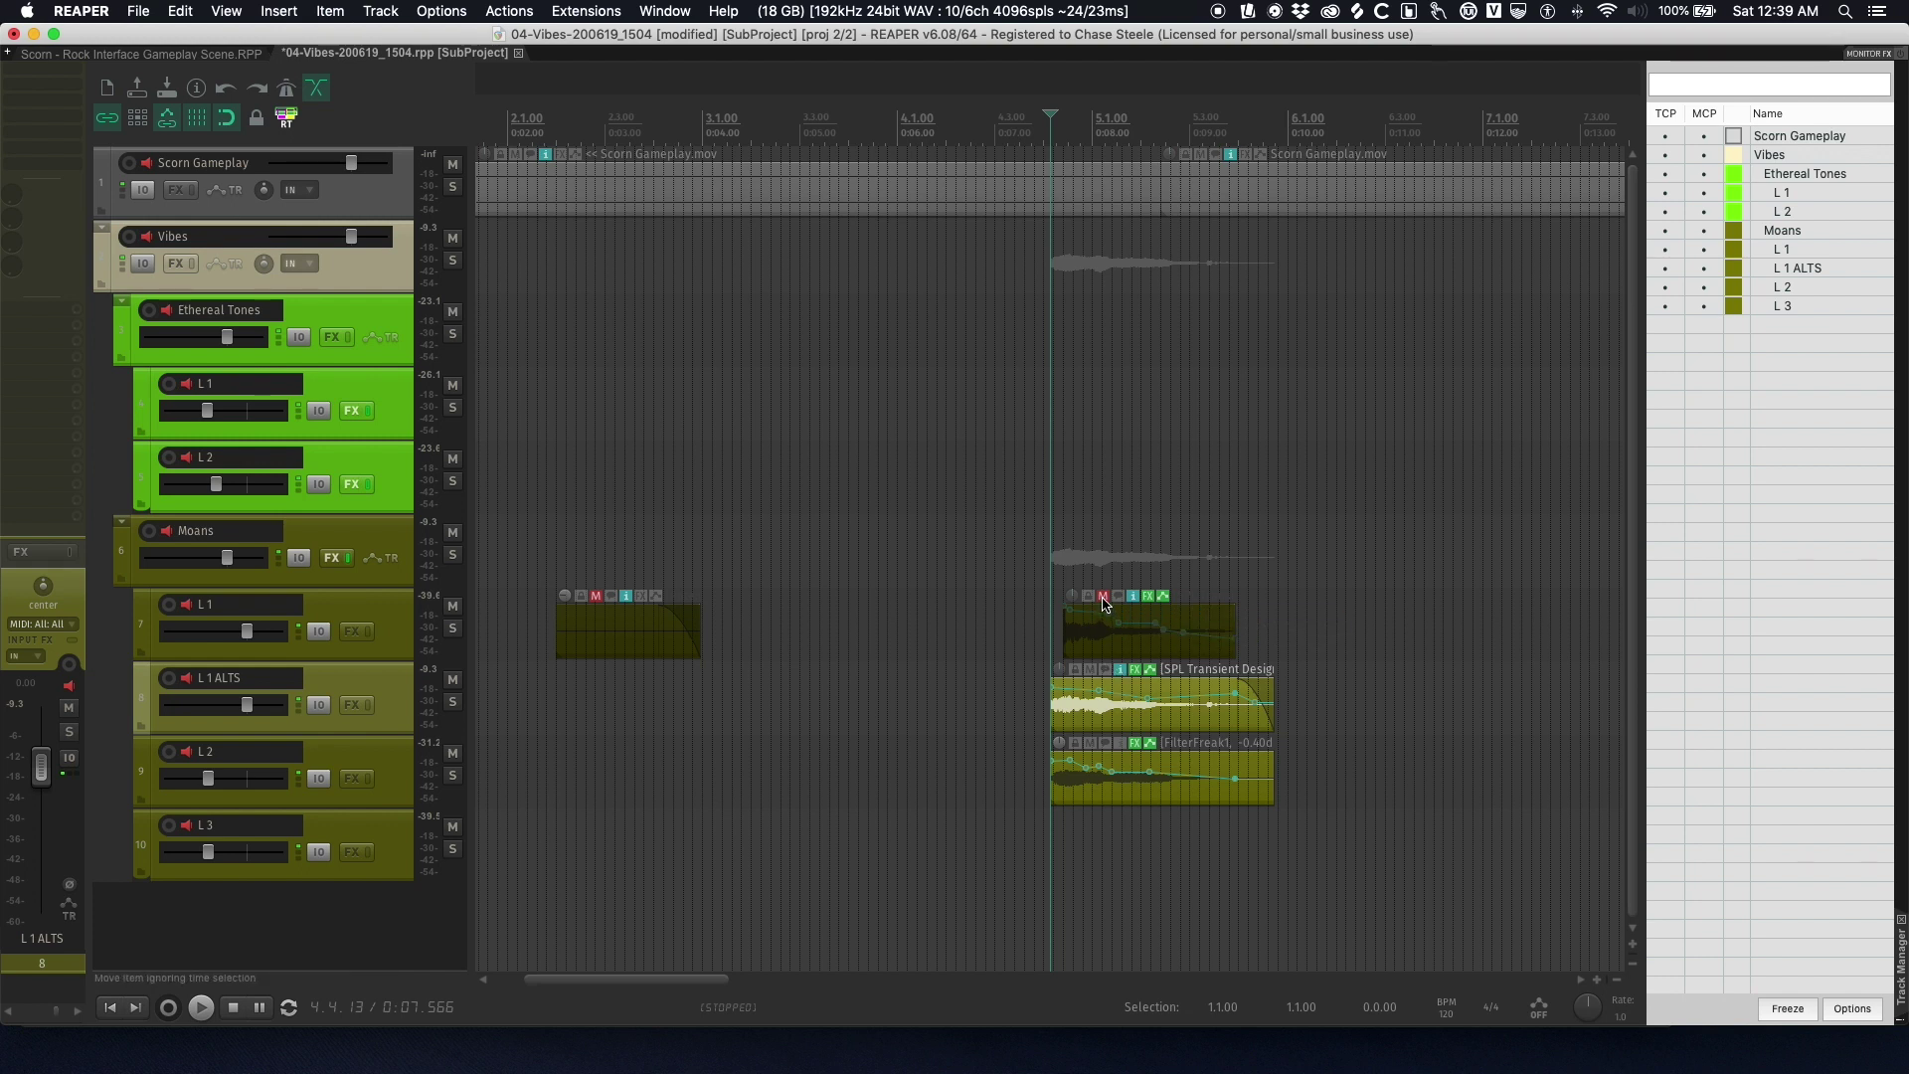
left_click(1134, 671)
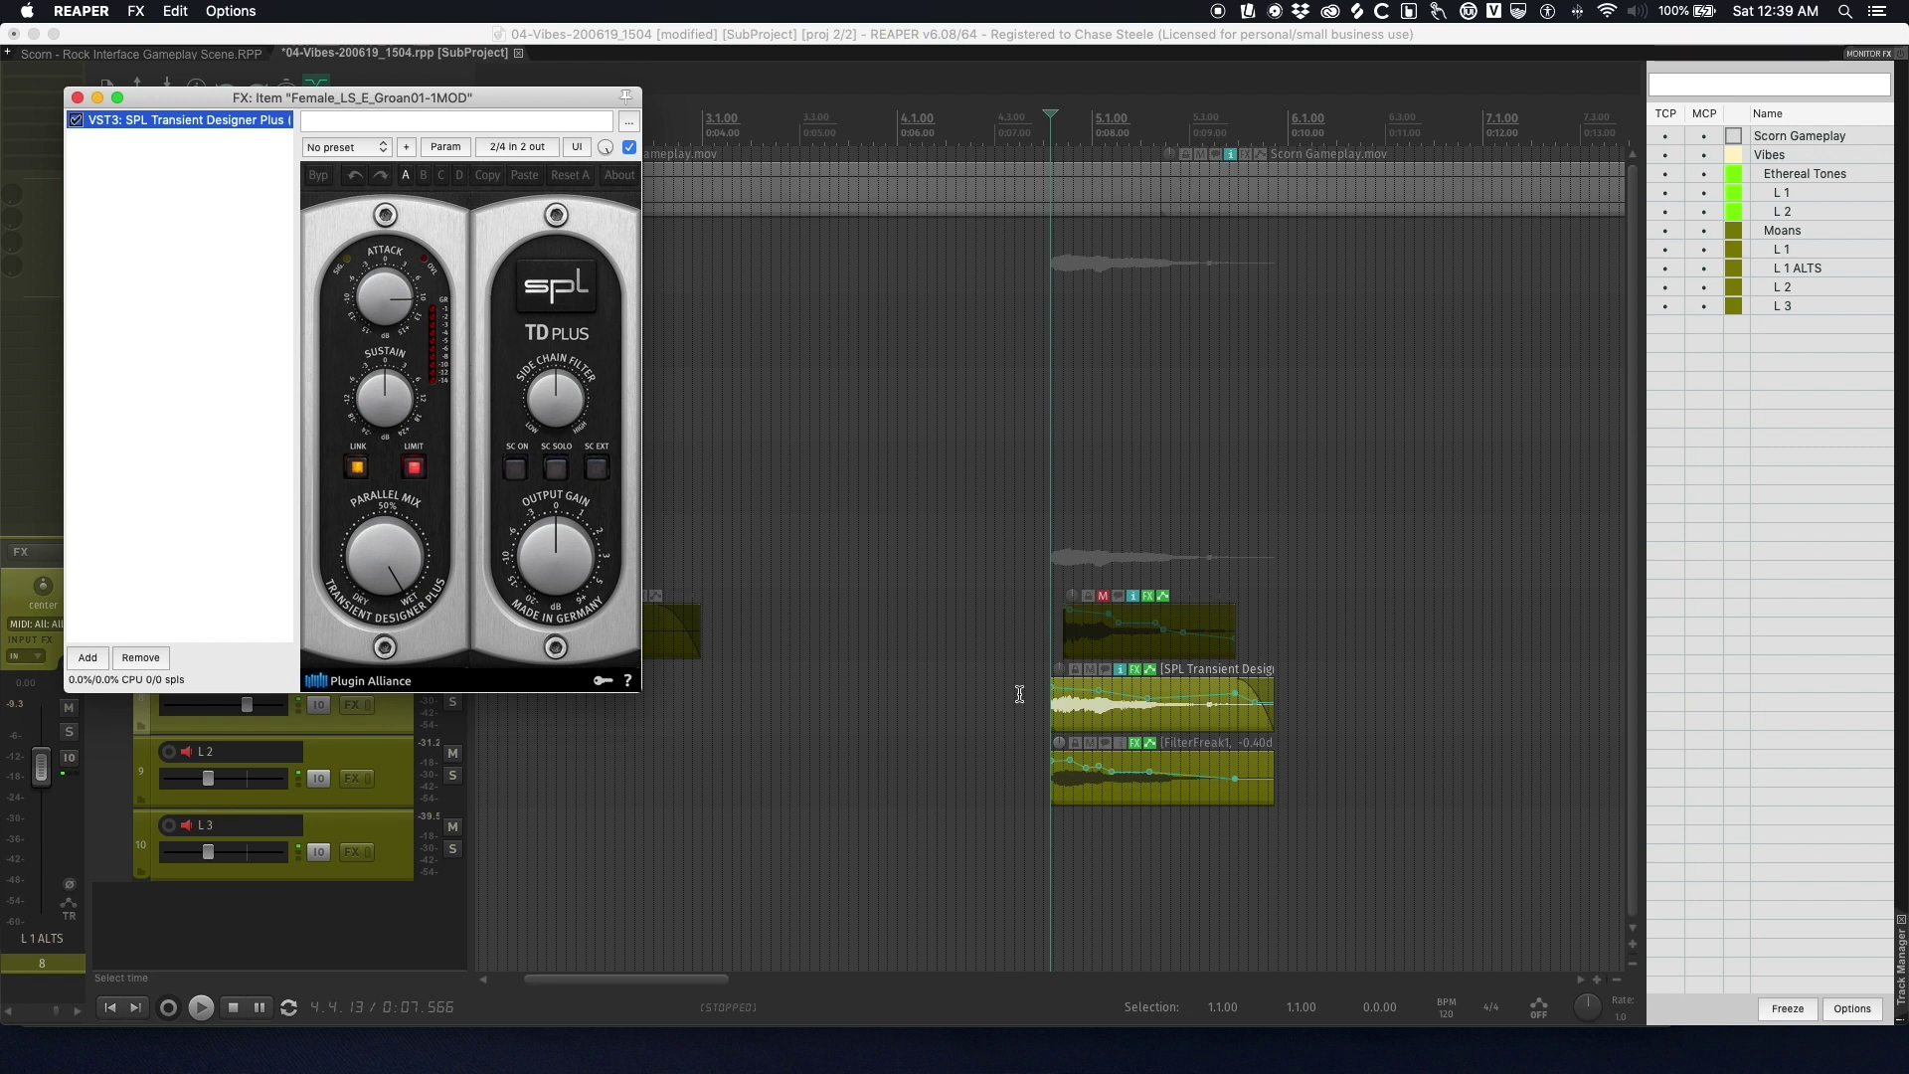
mouse_move(1062, 694)
left_click(77, 98)
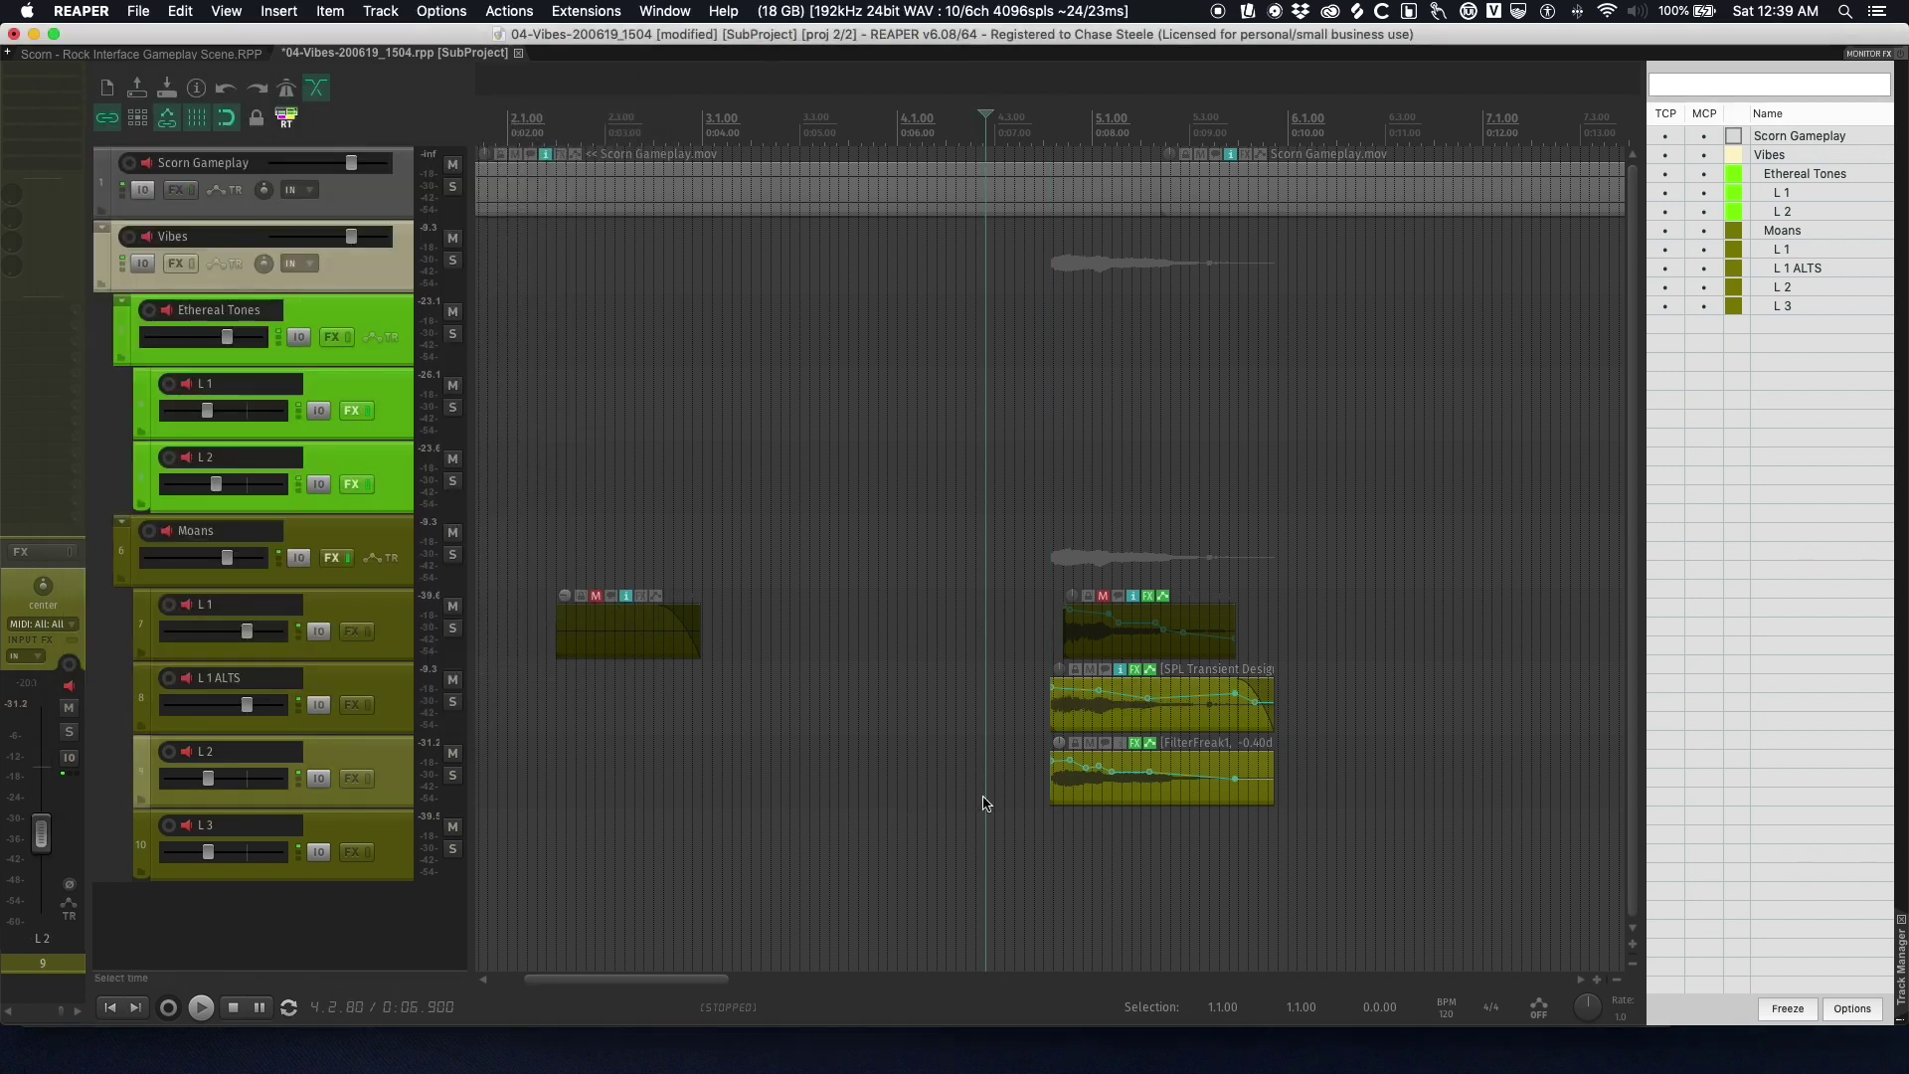
- Examine the FilterFreak1 settings on the Bowed Metal Table clip of the Moans L 2 track, closing the window when done
left_click(1169, 772)
left_click(1137, 745)
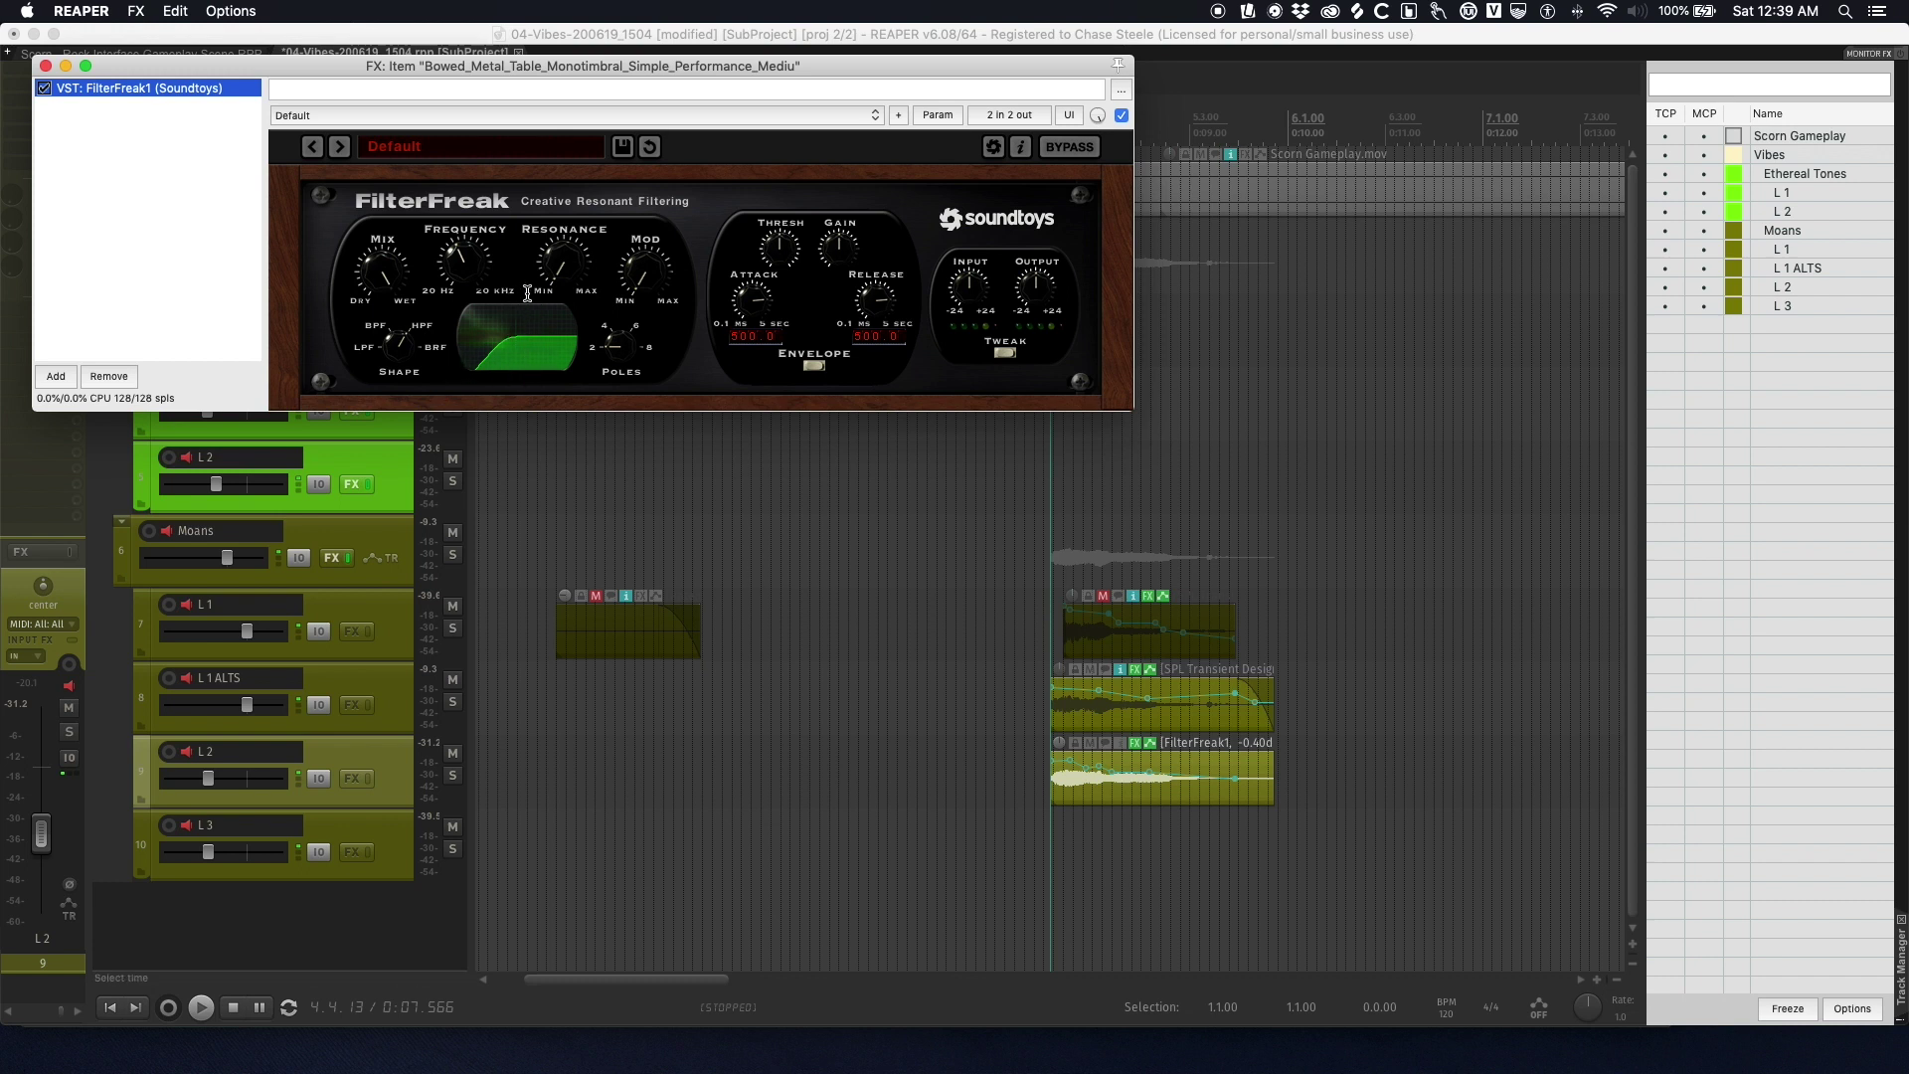
left_click(46, 66)
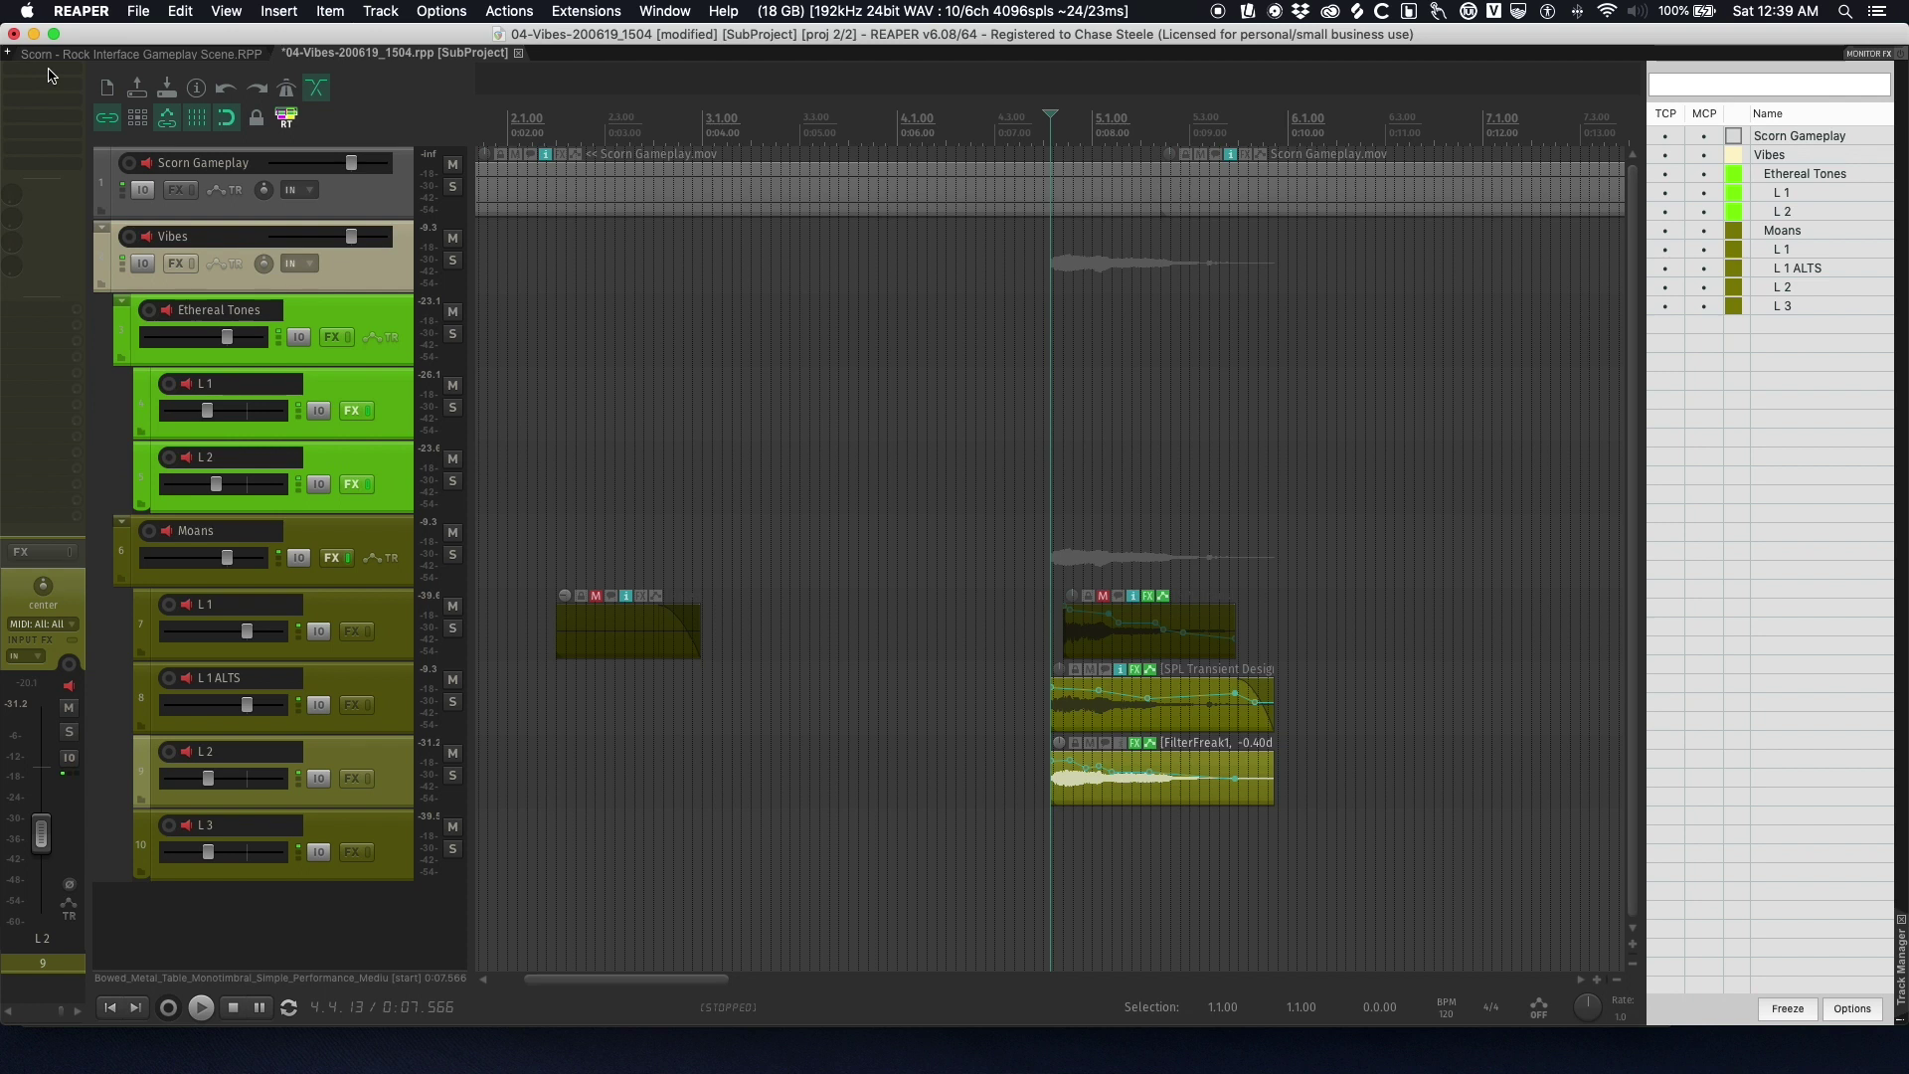
- Toggle the bypass of iZotope Trash 2 on the Moans folder and play the moan clips from 4.4.13
left_click(340, 528)
right_click(49, 85)
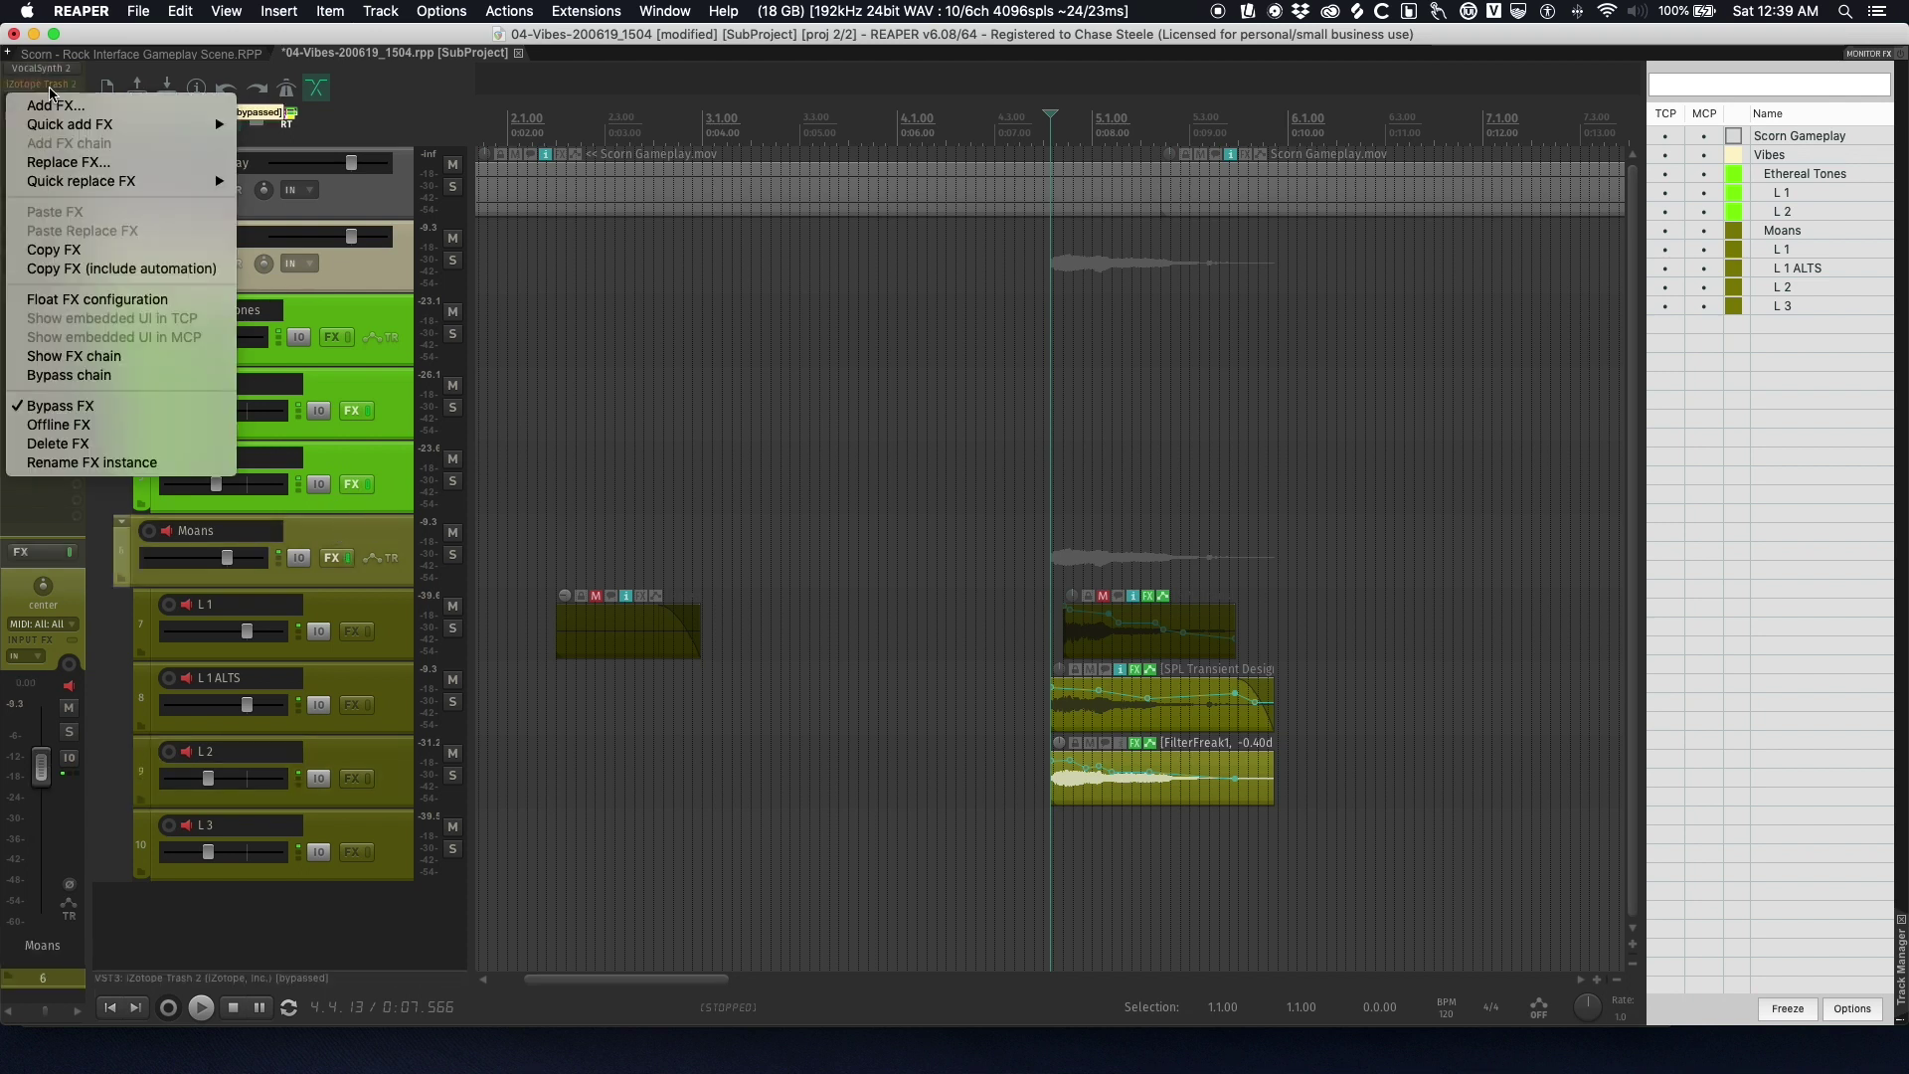
left_click(179, 406)
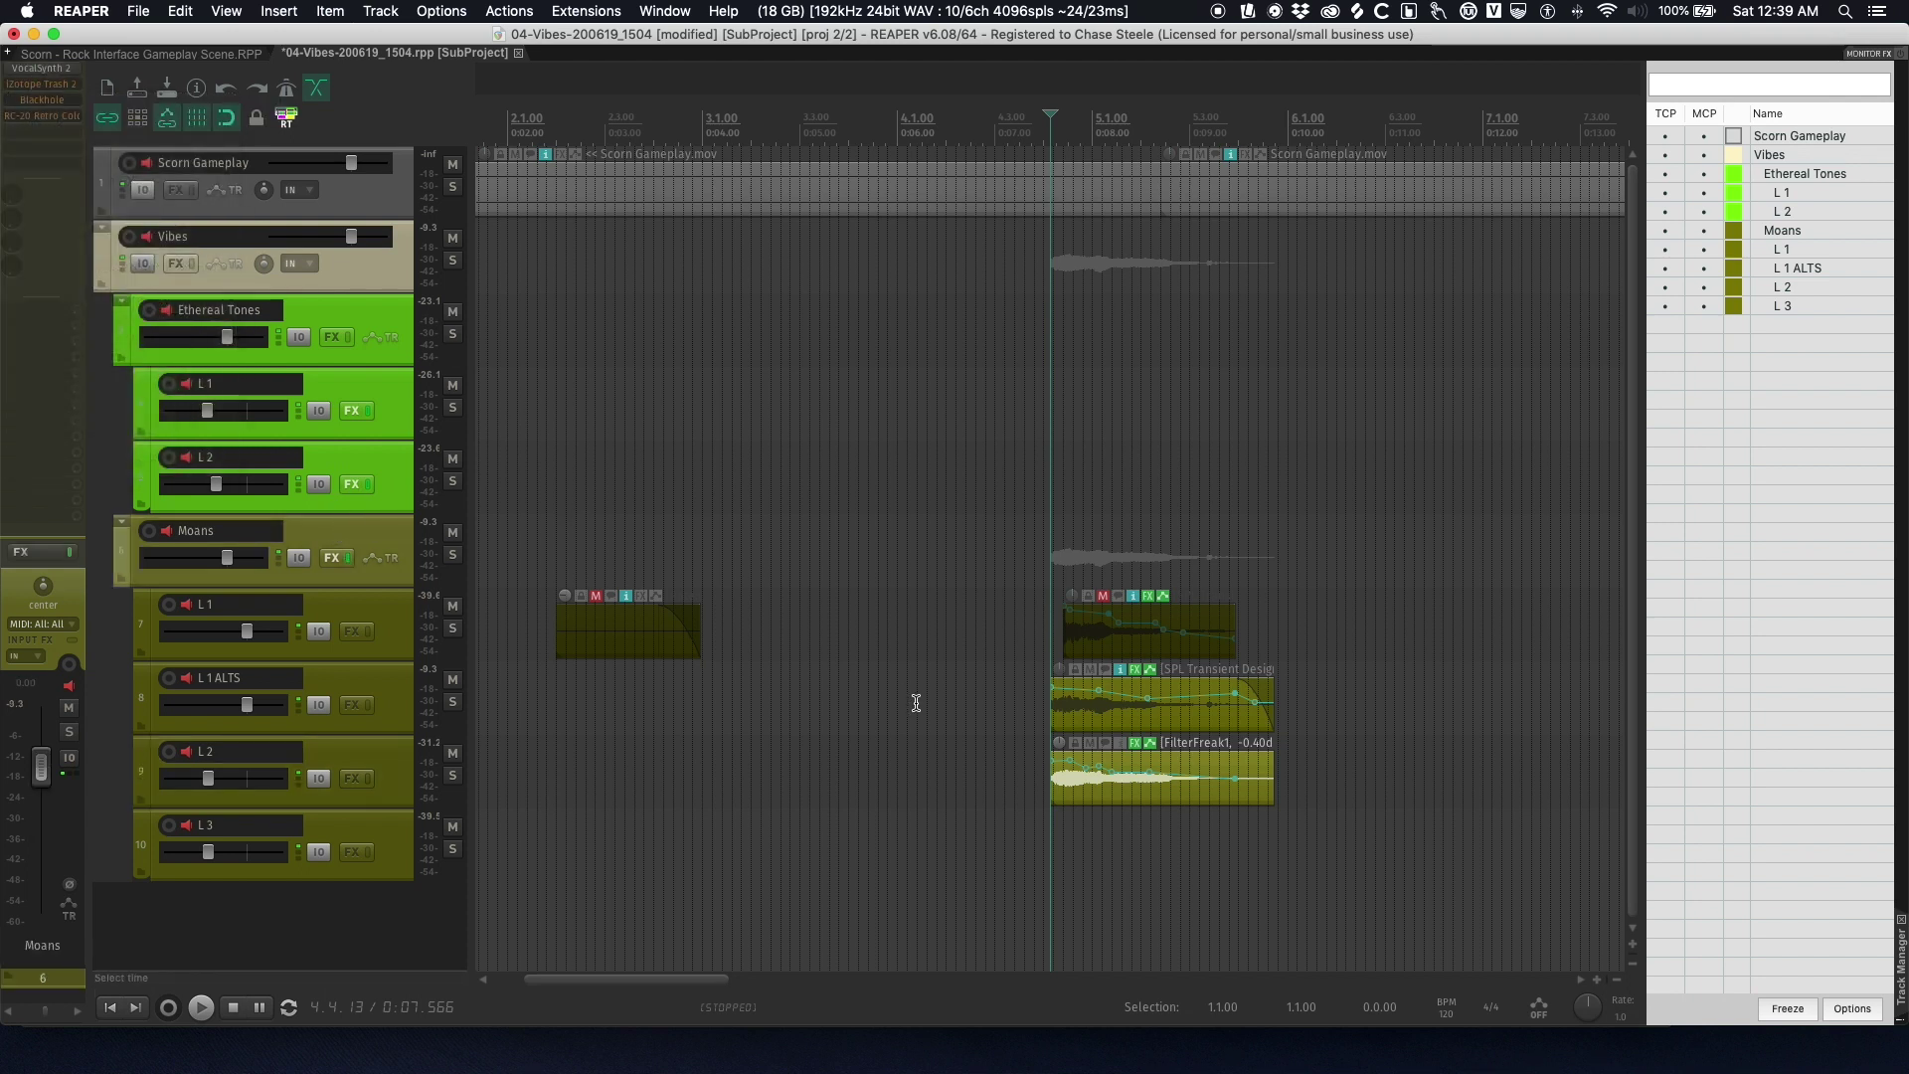
key("space")
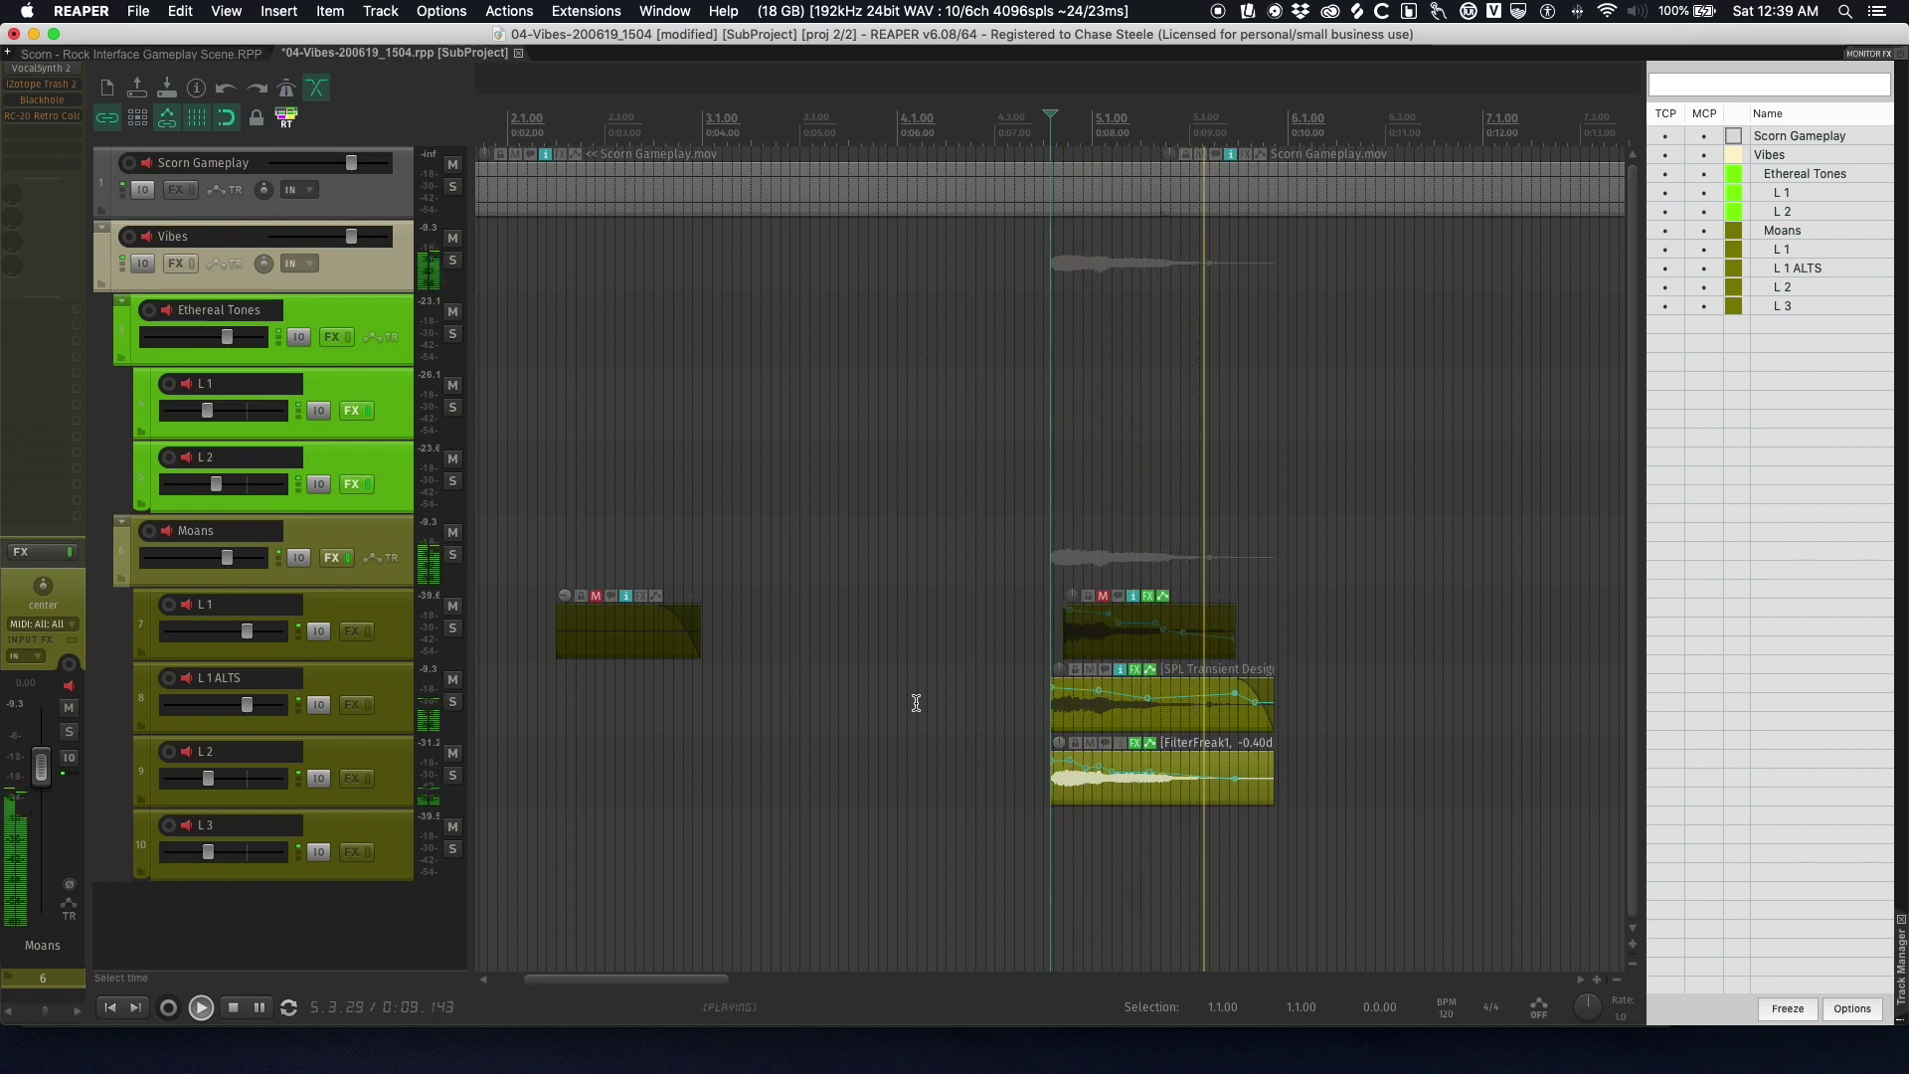
key("space")
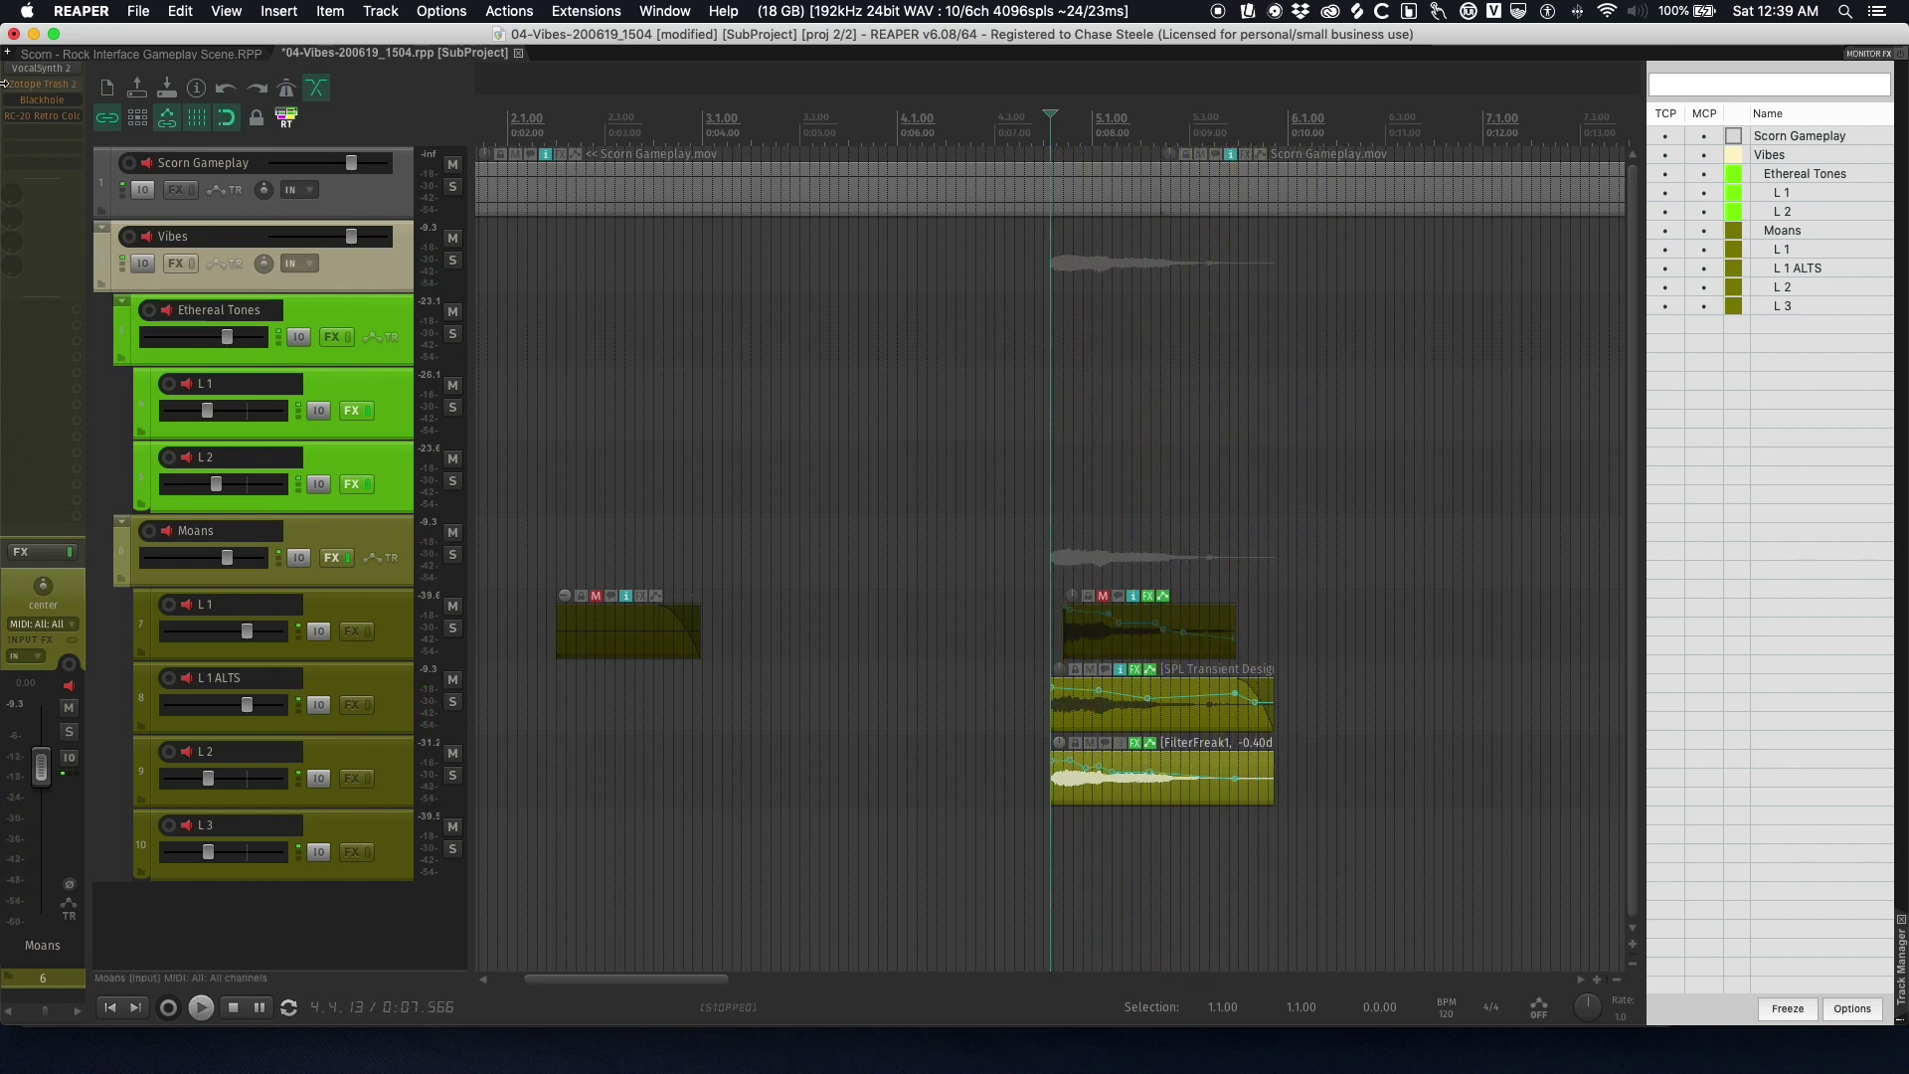
- Open iZotope Trash 2 on the Moans folder and dismiss its Preset Manager to show the Body - Intimate convolution settings
left_click(47, 87)
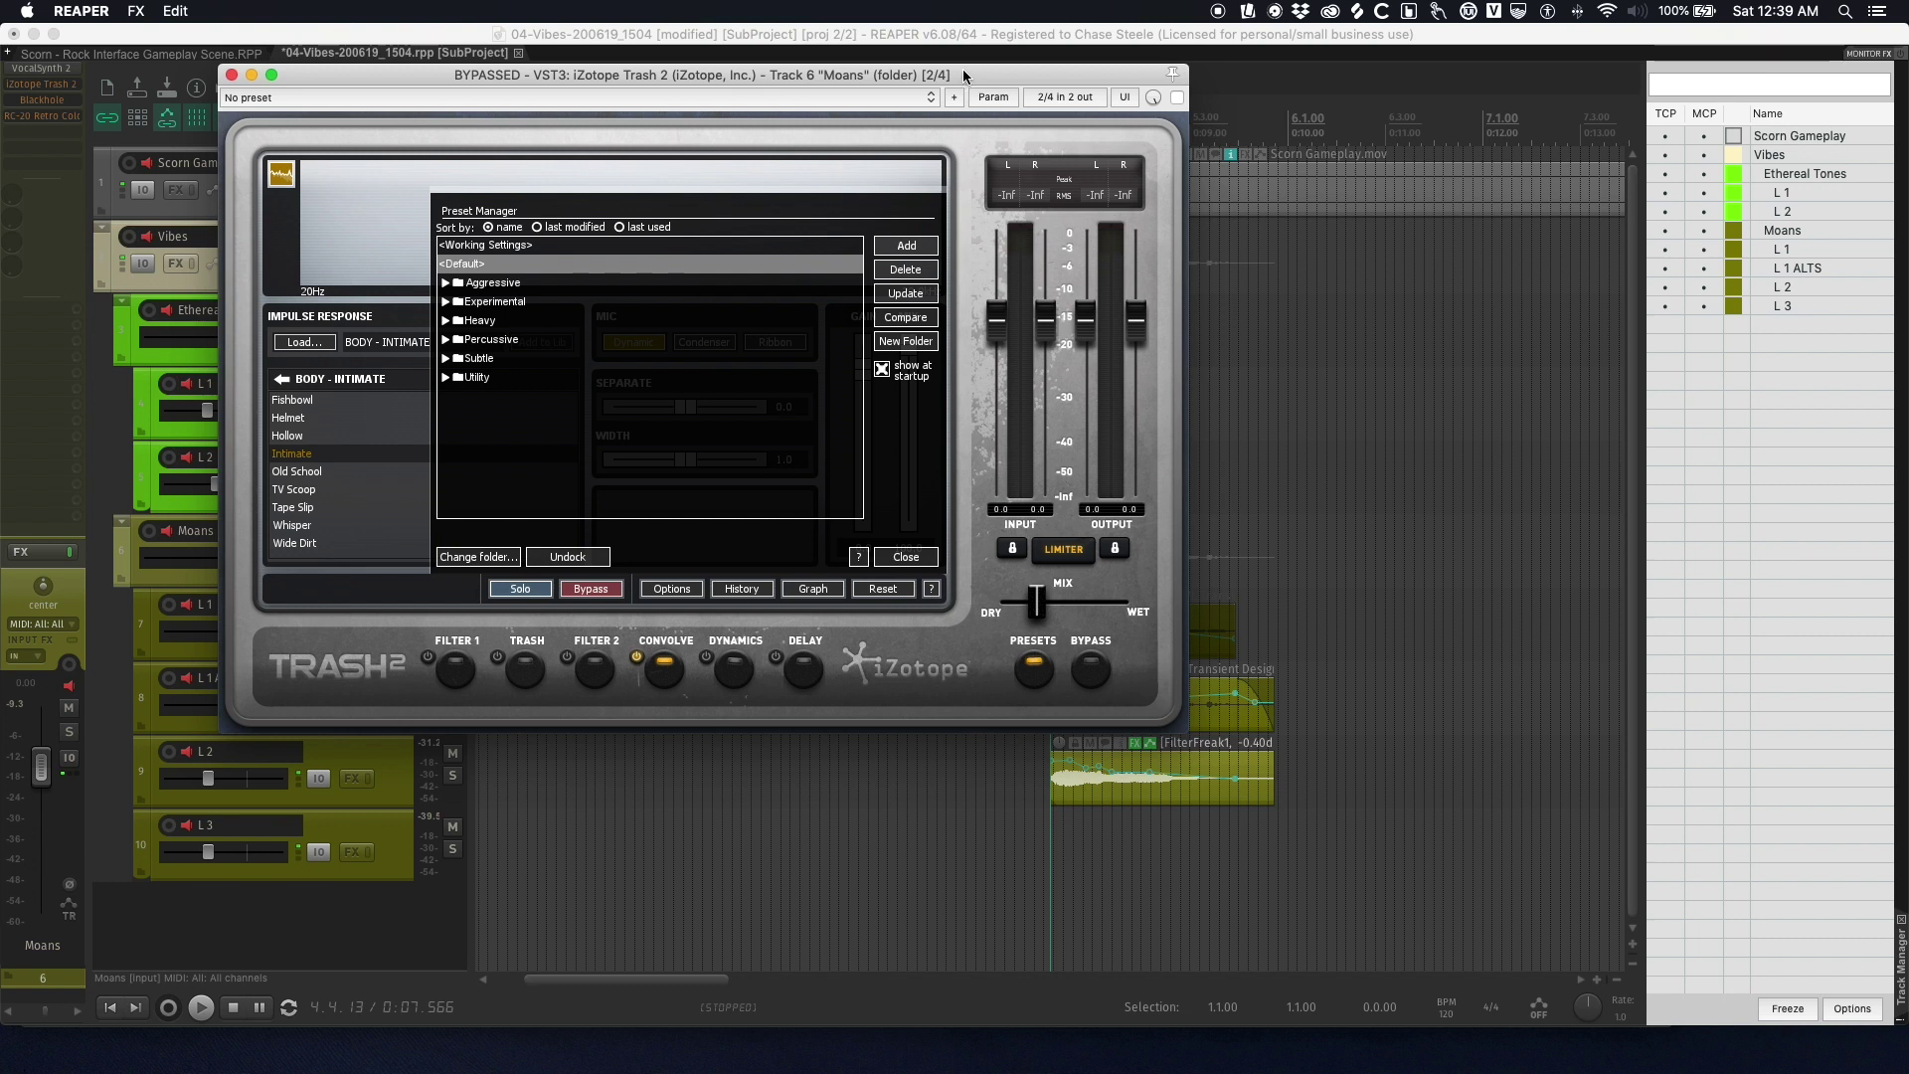
left_click_drag(937, 80, 954, 104)
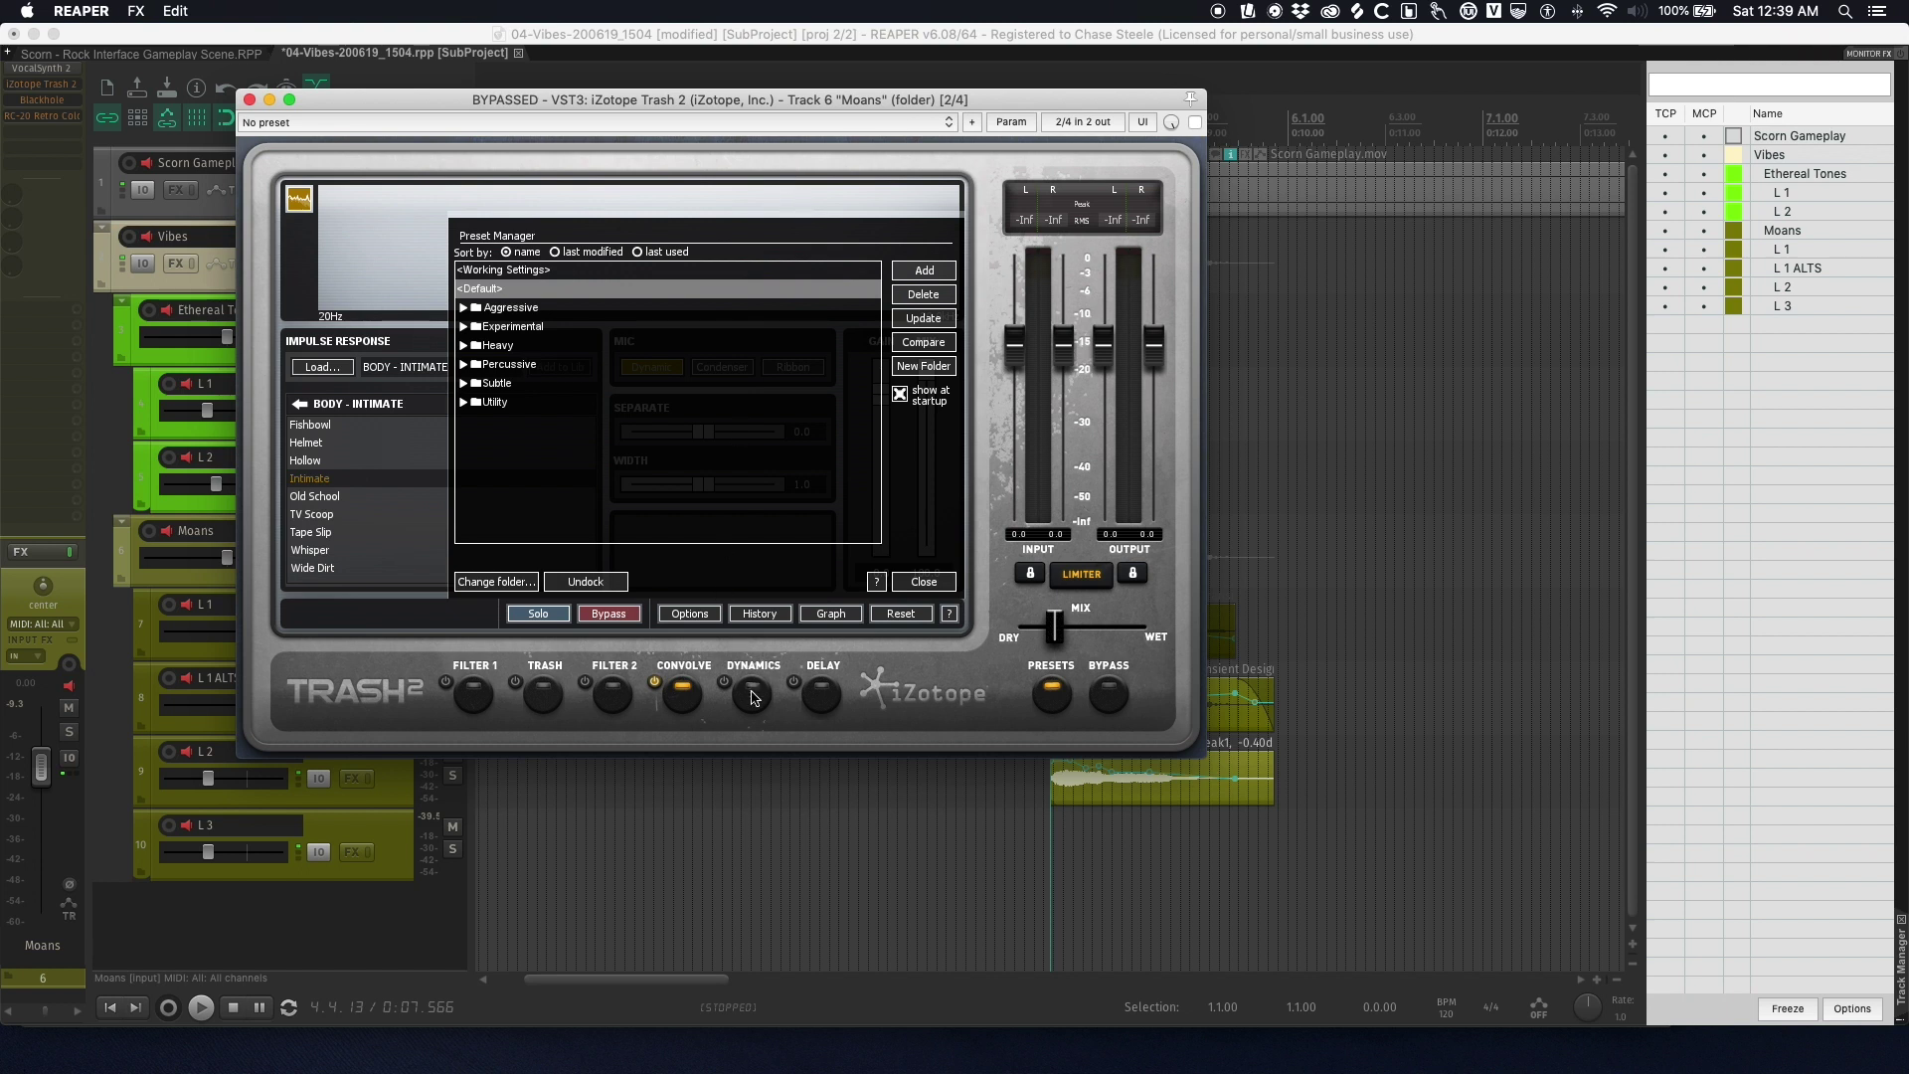
left_click(917, 584)
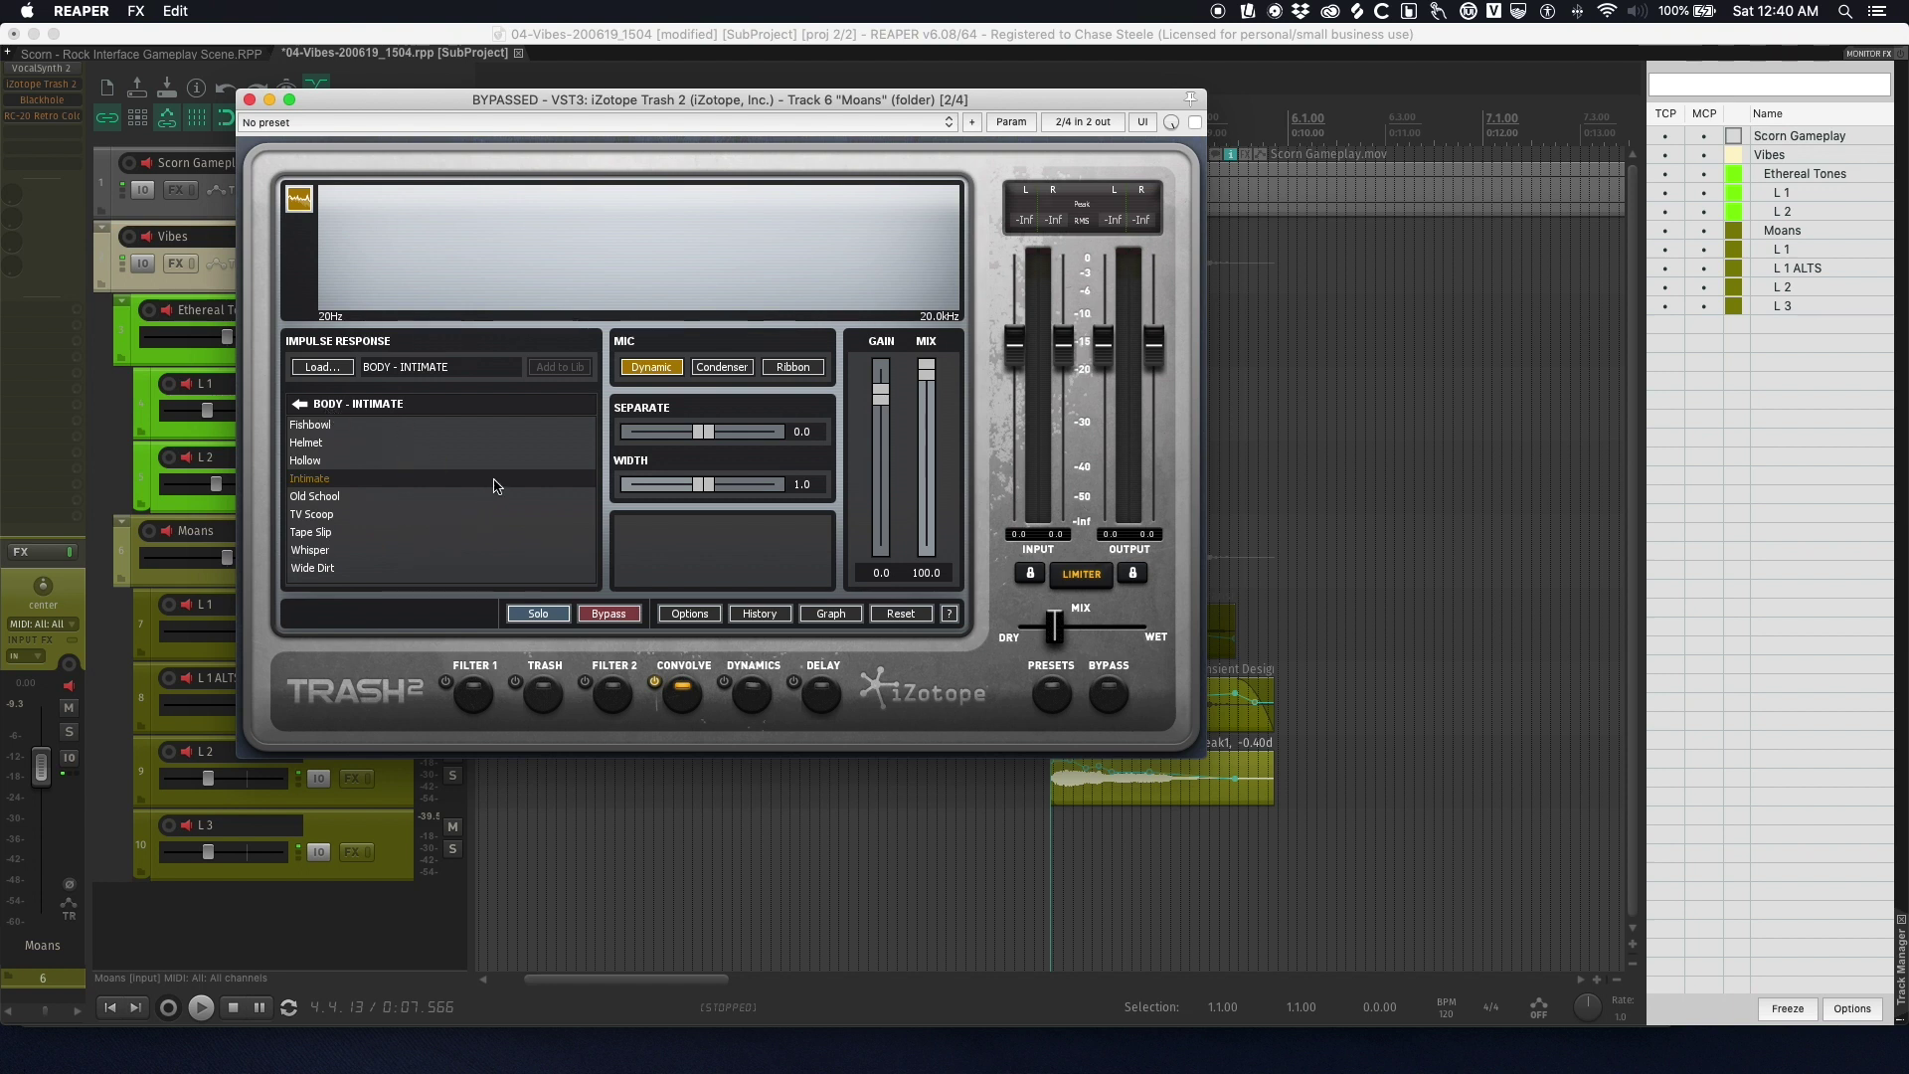
- Enable Trash 2 and compare the moan clips with it bypassed and enabled, leaving it enabled and closing its window
left_click(1195, 122)
key("space")
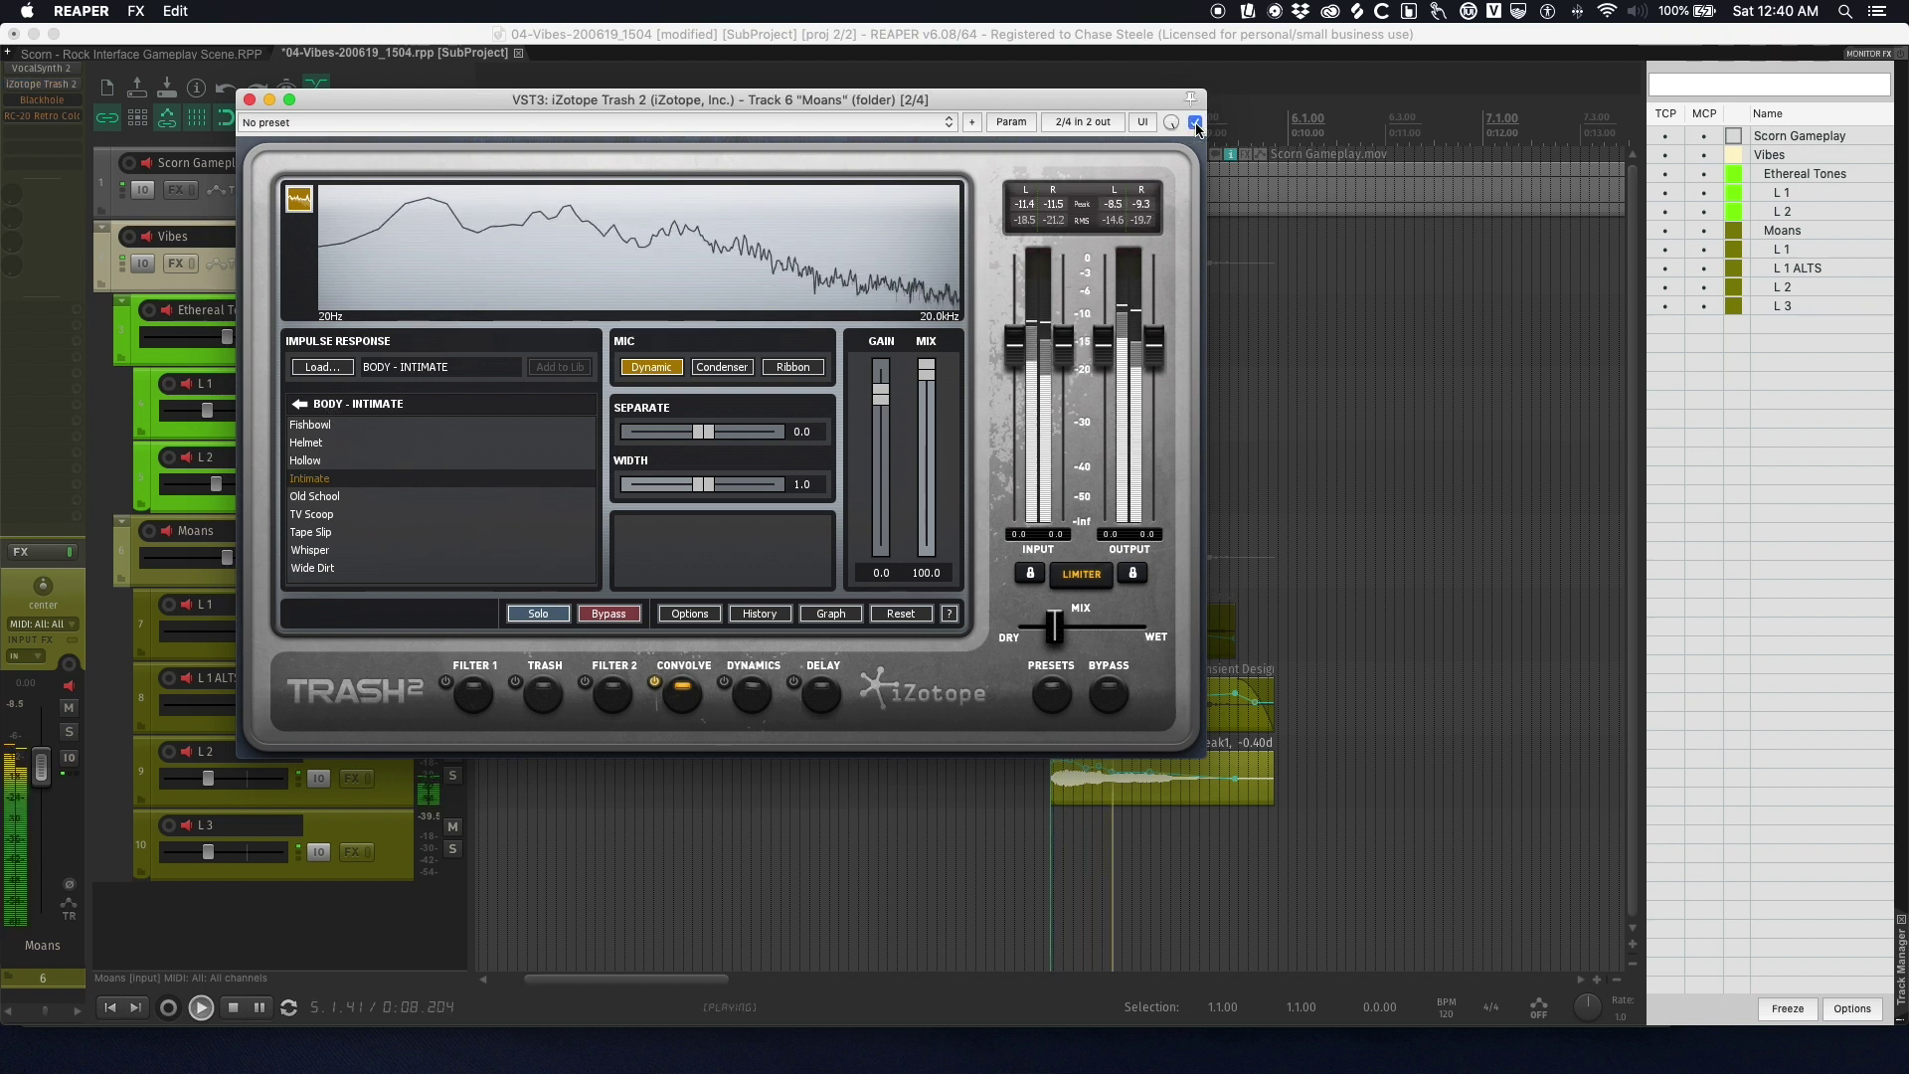
key("space")
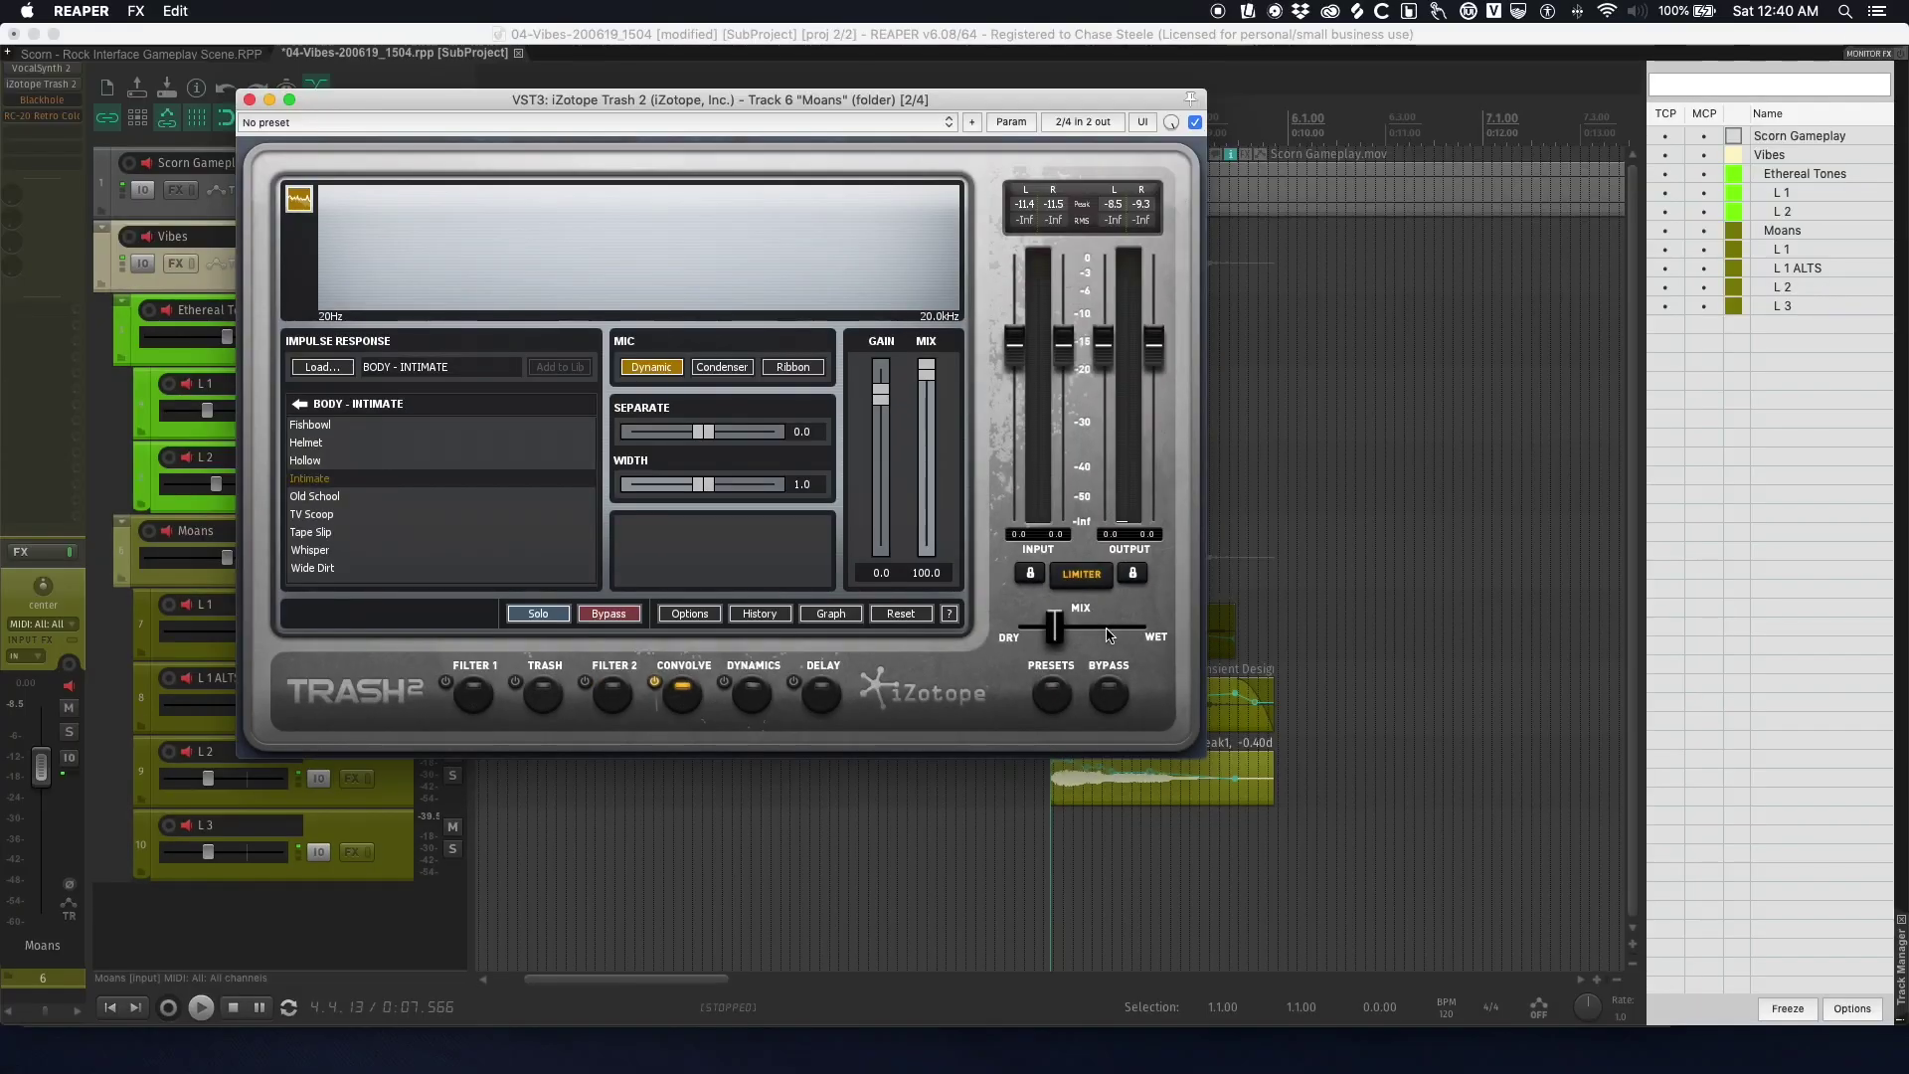
key("space")
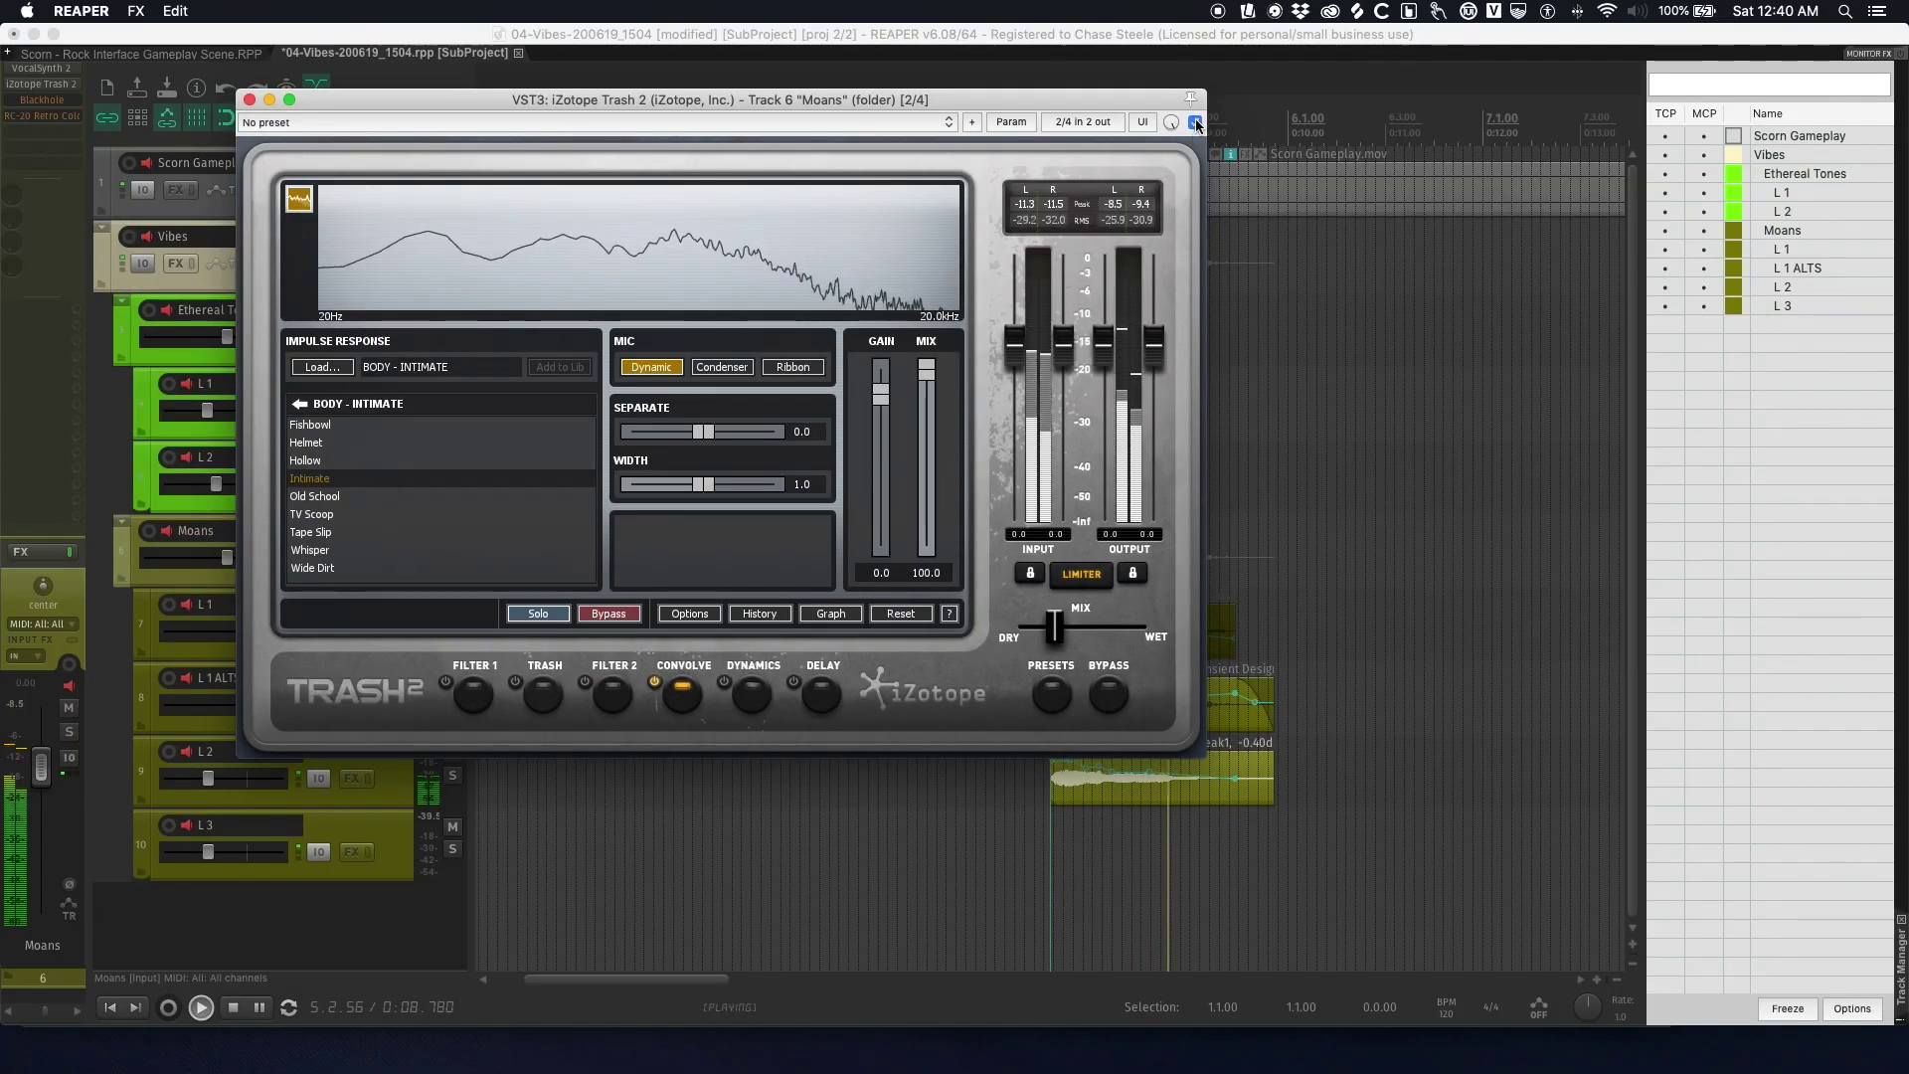
left_click(1197, 121)
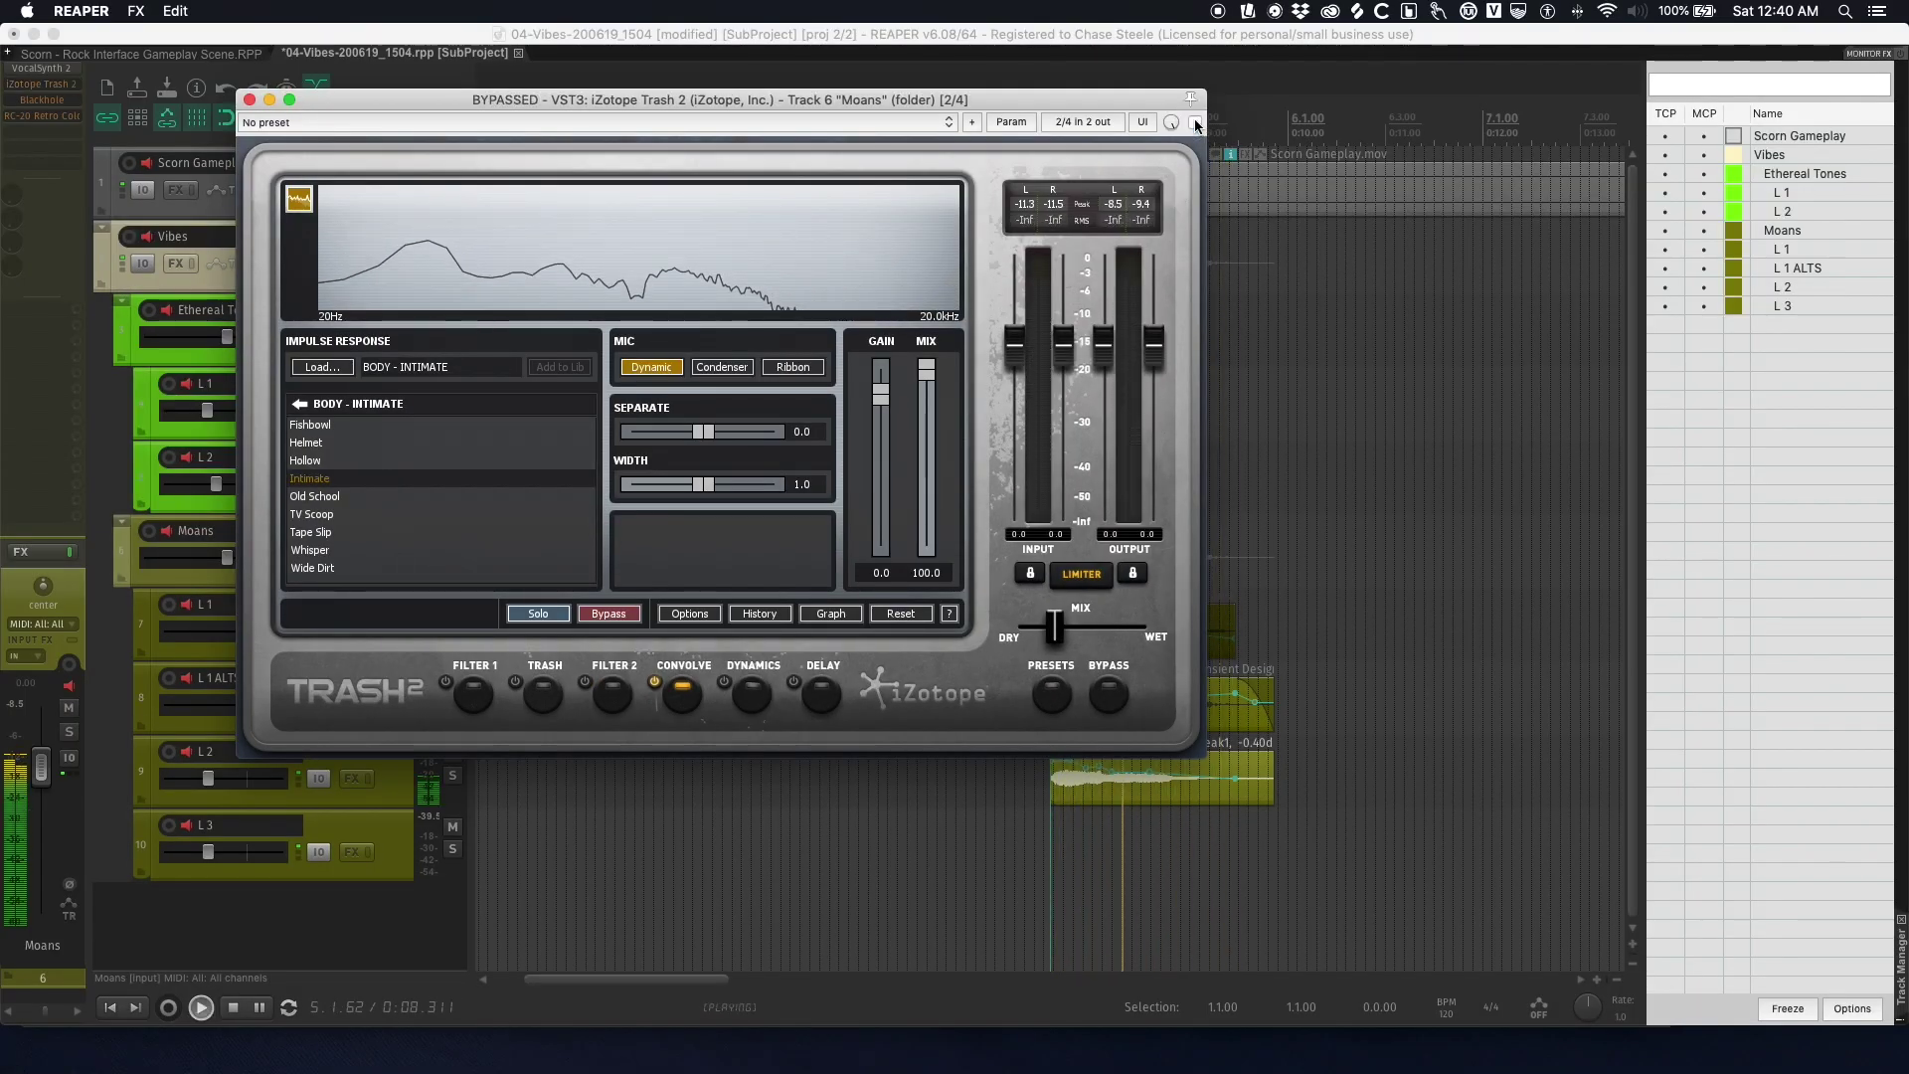
left_click(1196, 122)
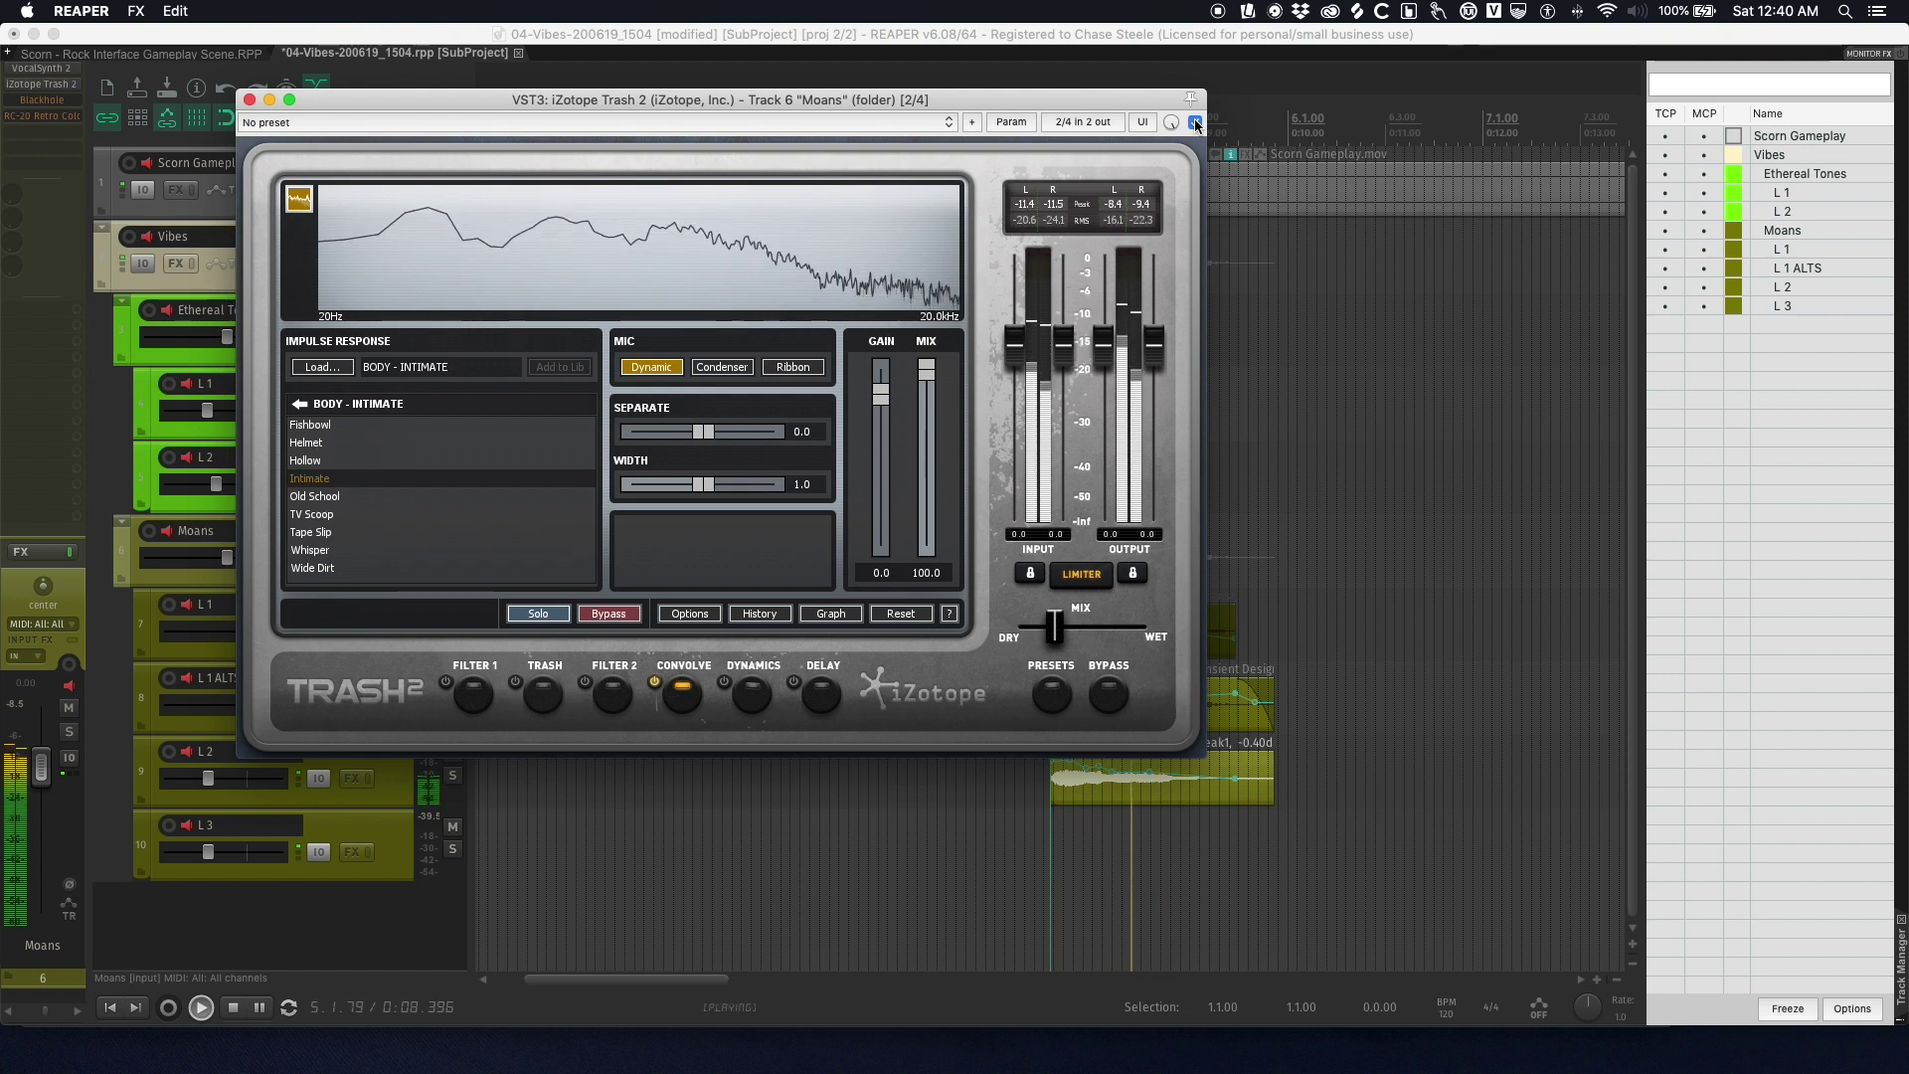
key("space")
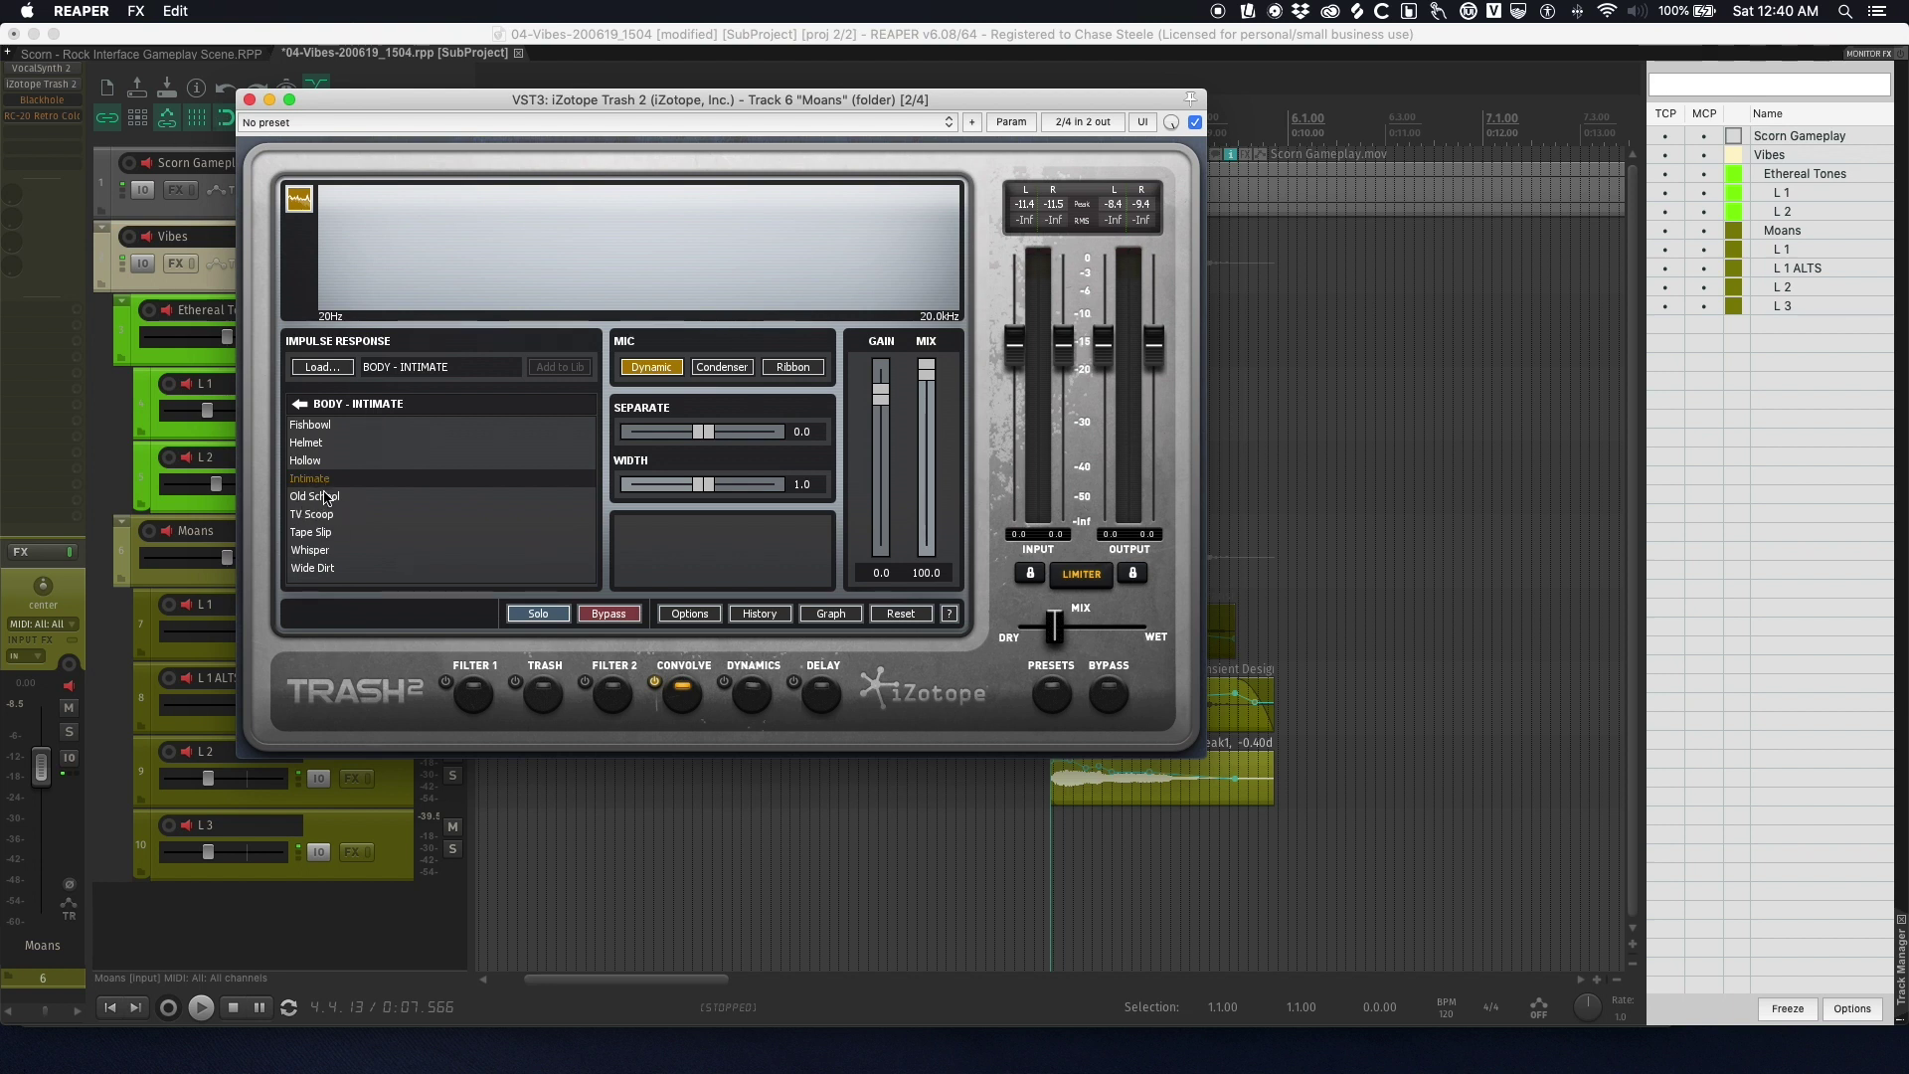
left_click(250, 102)
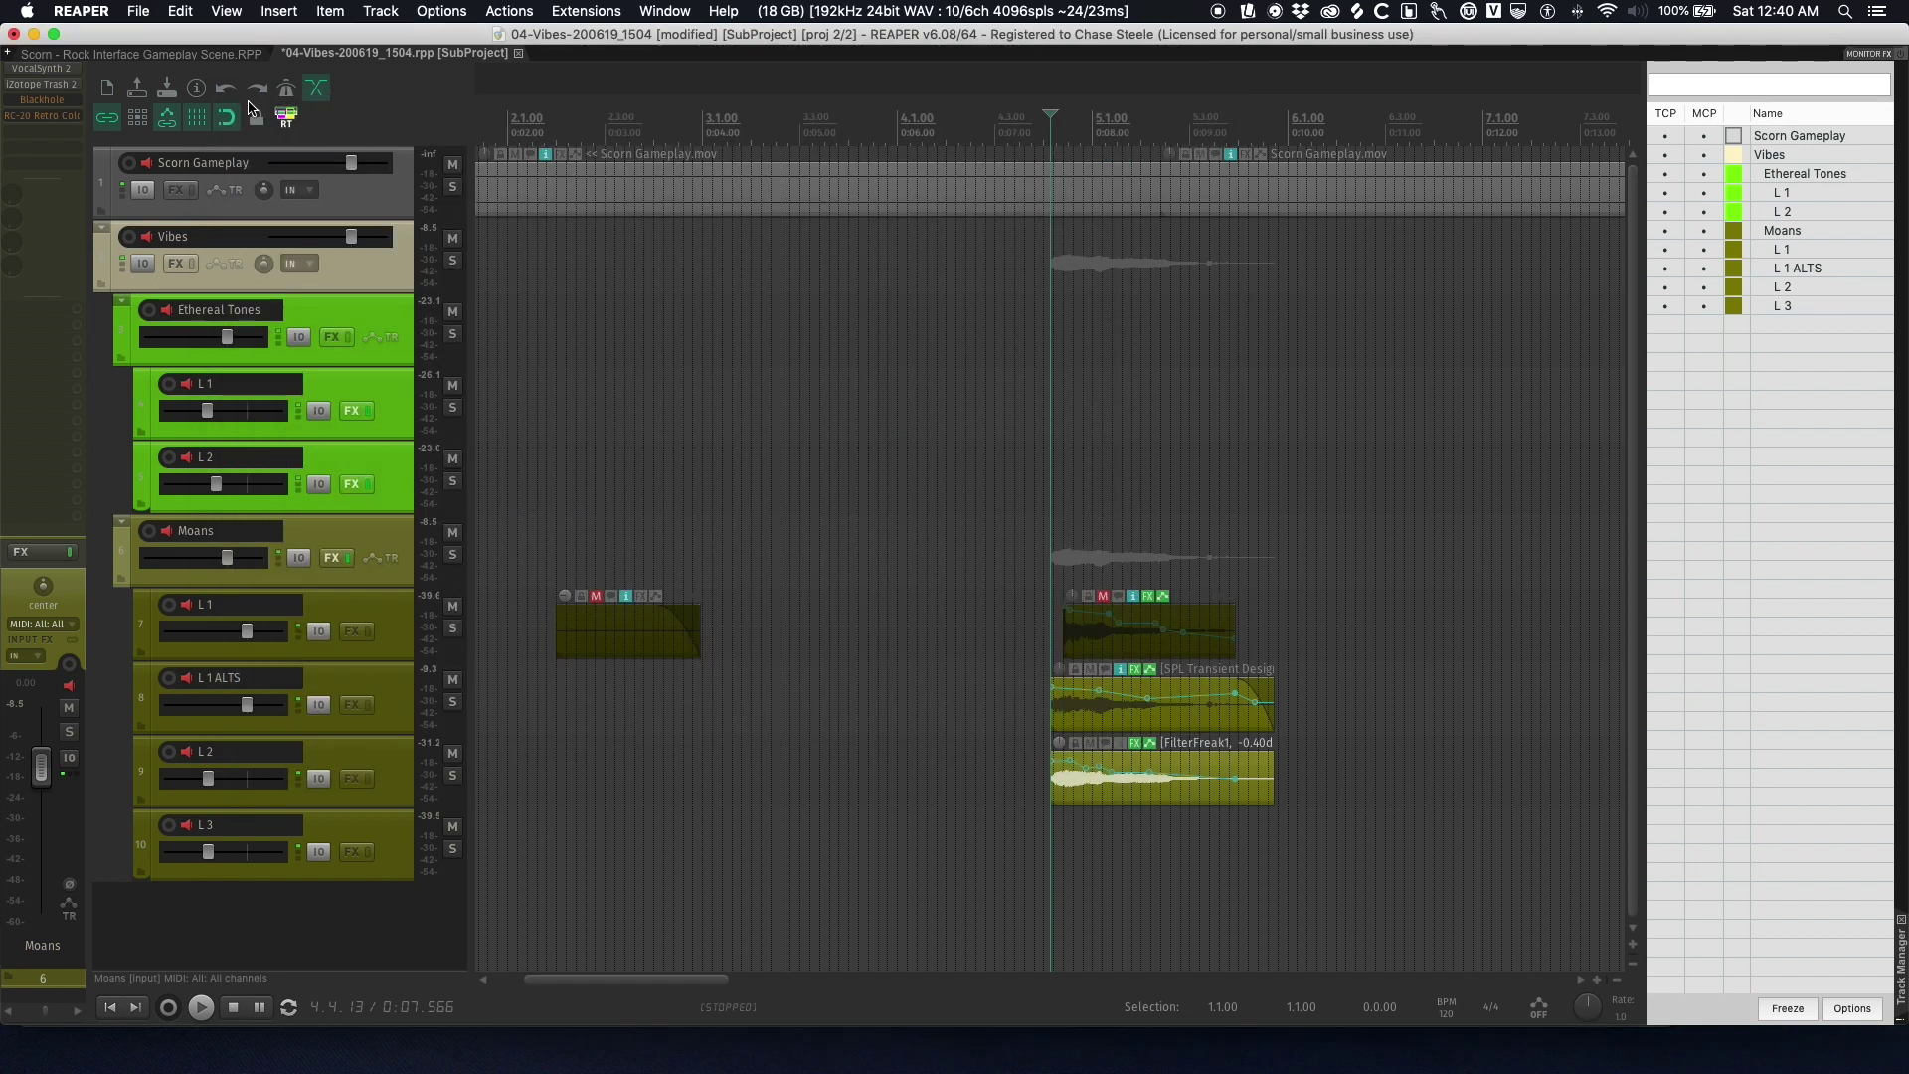
- Take the Blackhole reverb on the Moans folder out of bypass and open its settings
right_click(55, 110)
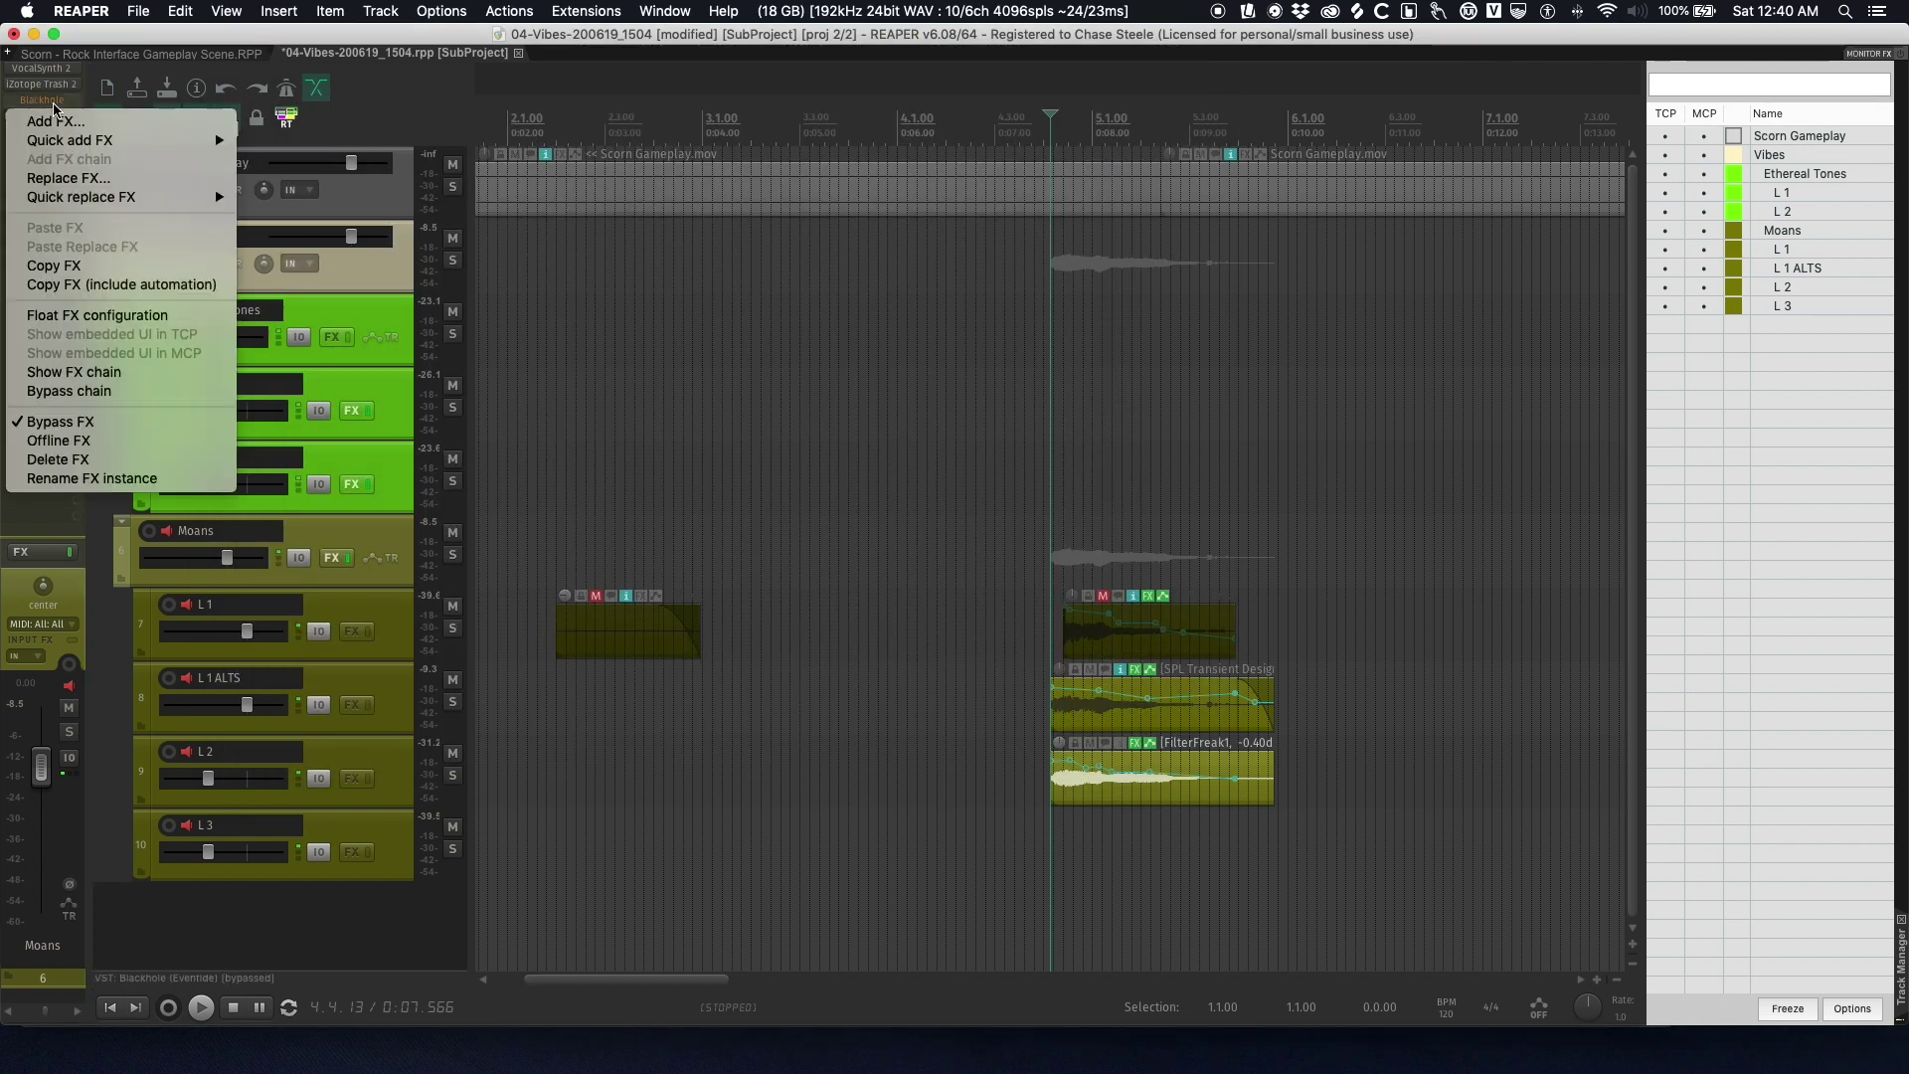
left_click(184, 423)
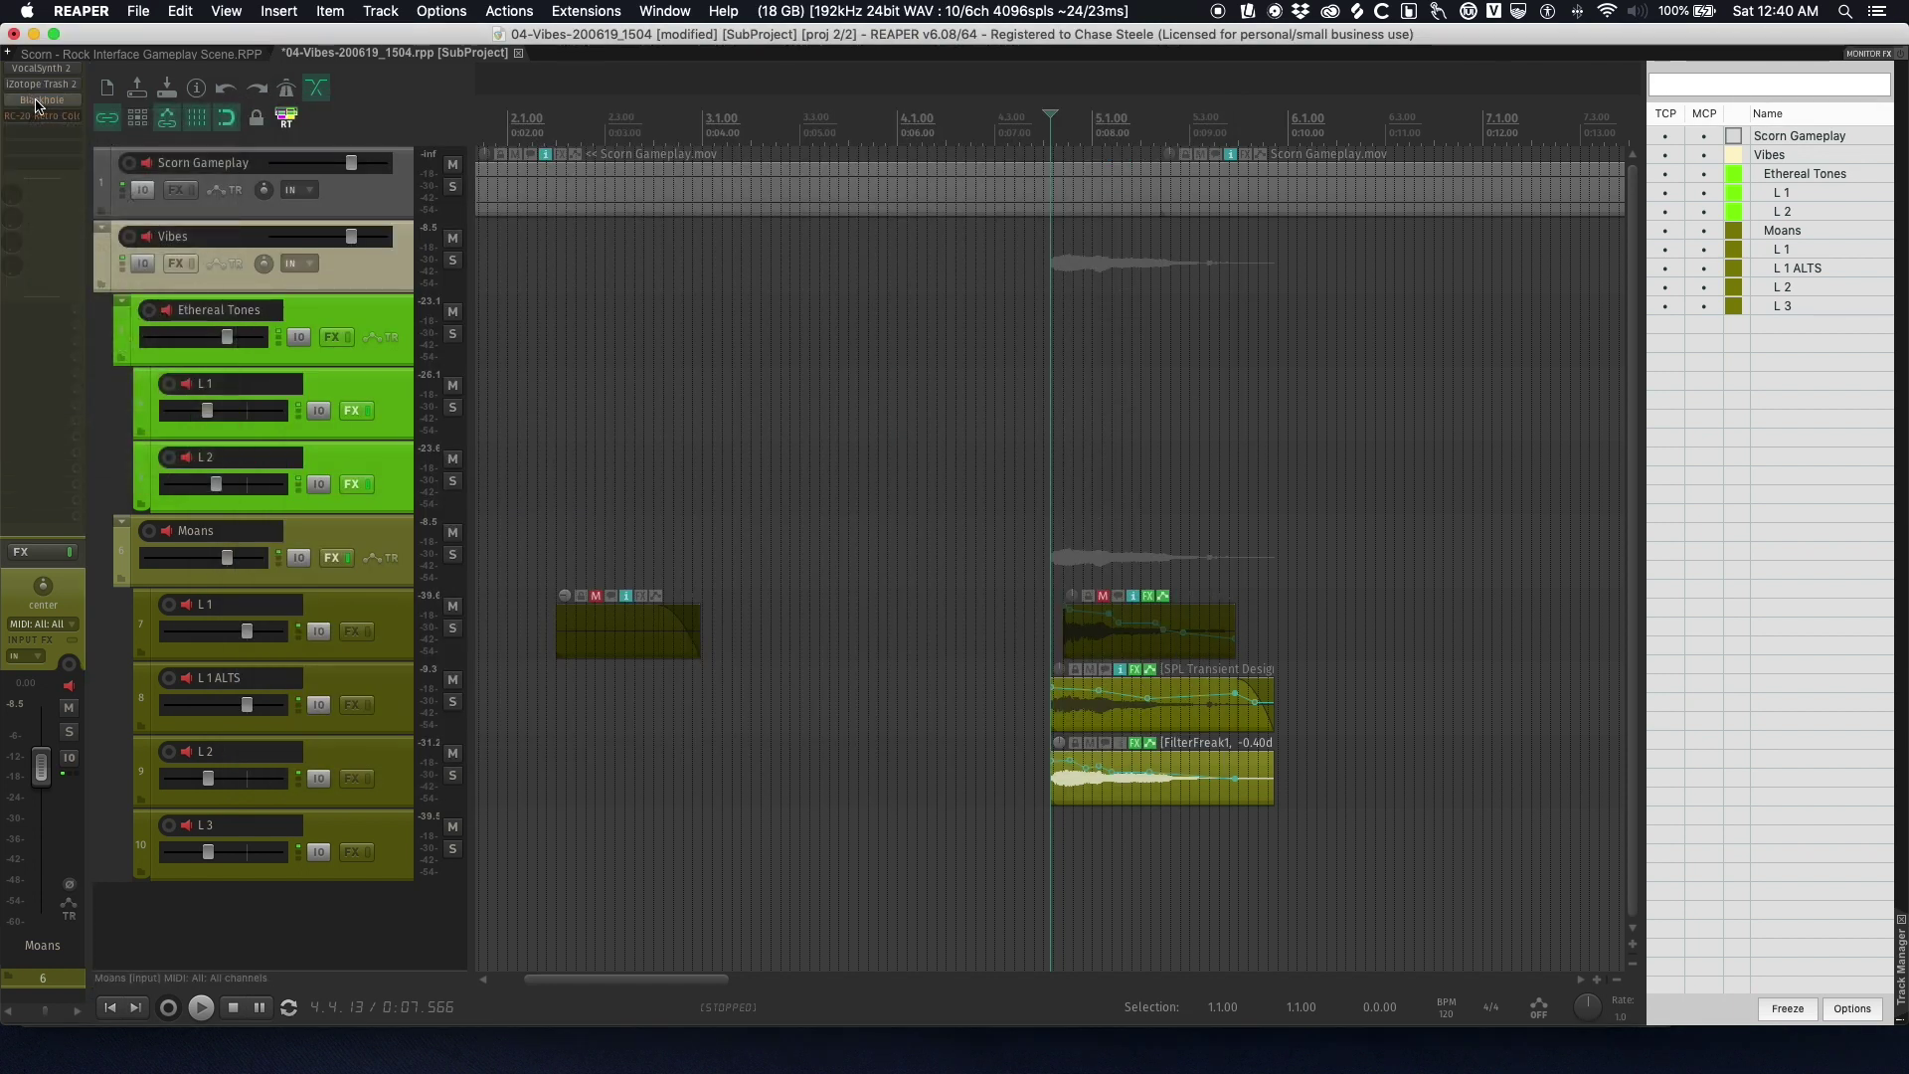
left_click(39, 100)
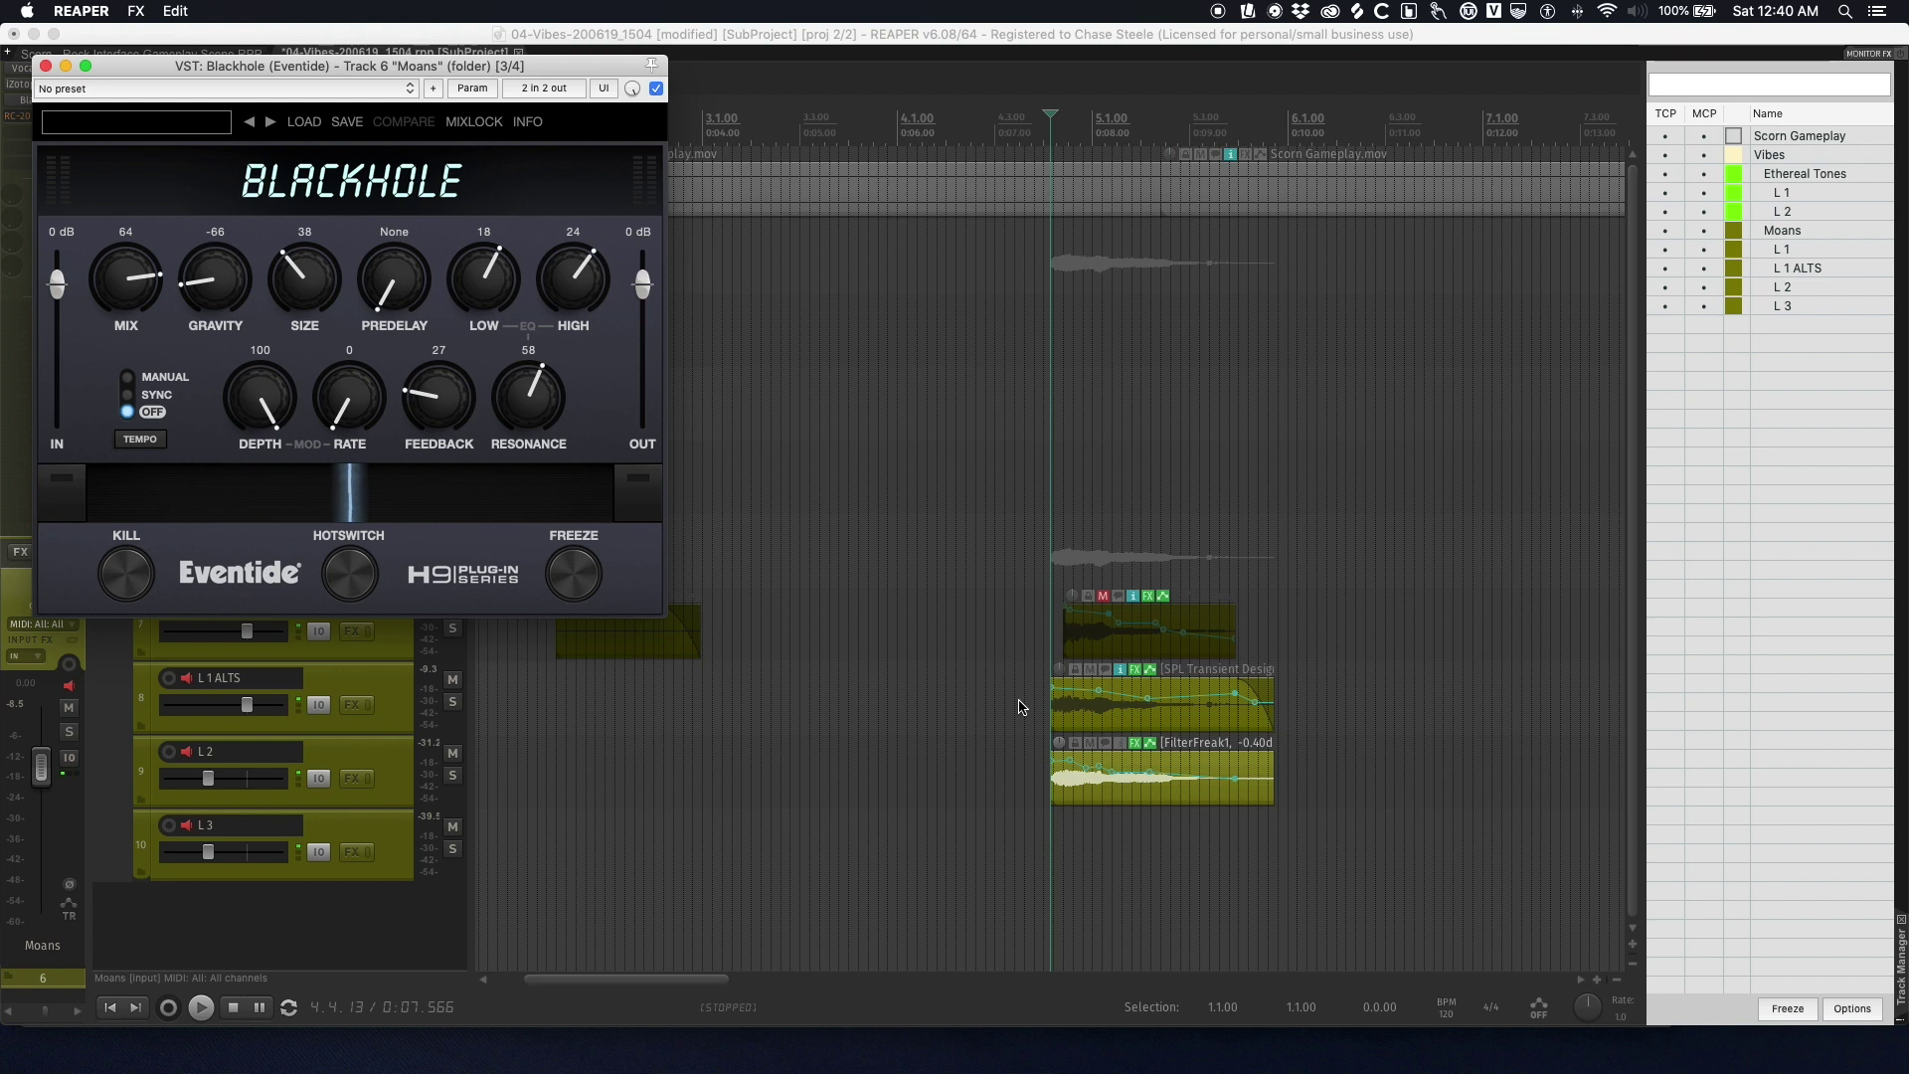
- Play the moan clips twice from 4.4.13 through Blackhole, stopping playback and closing the reverb window when done
key("space")
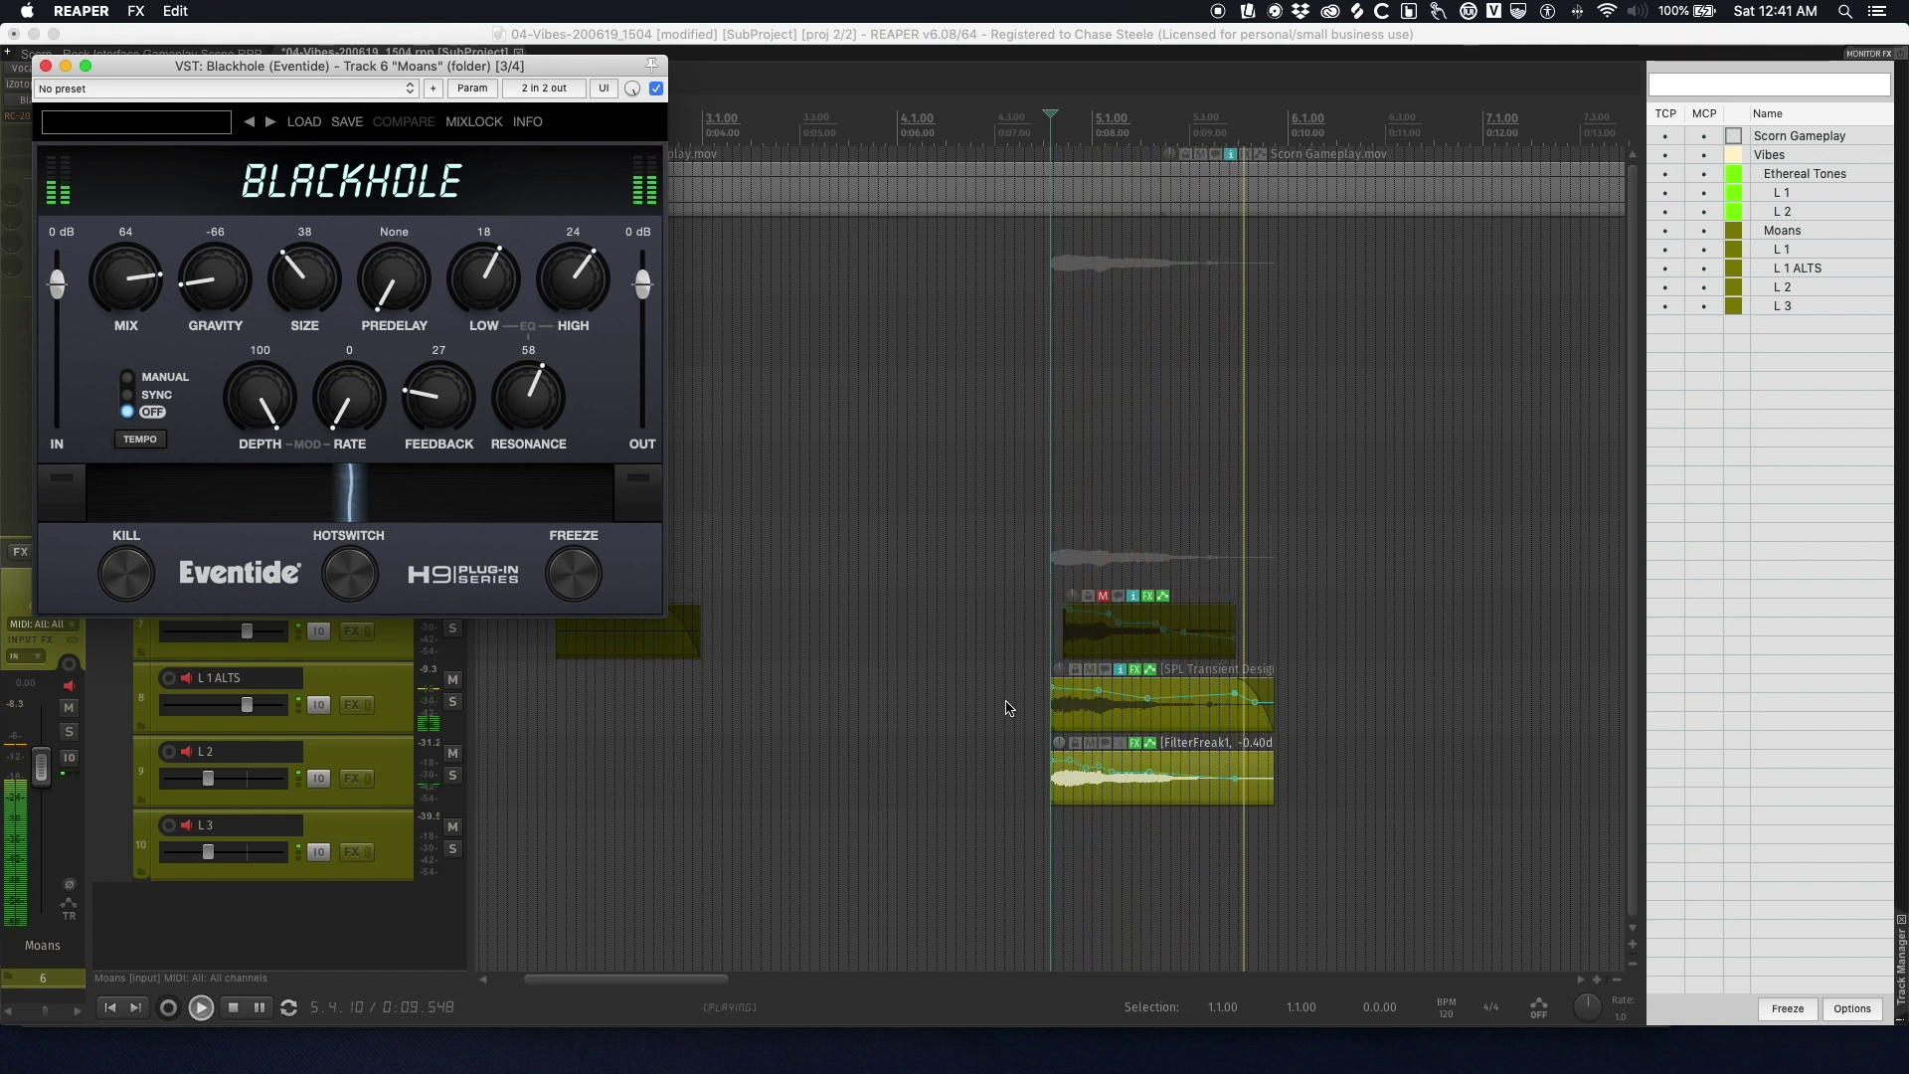
key("space")
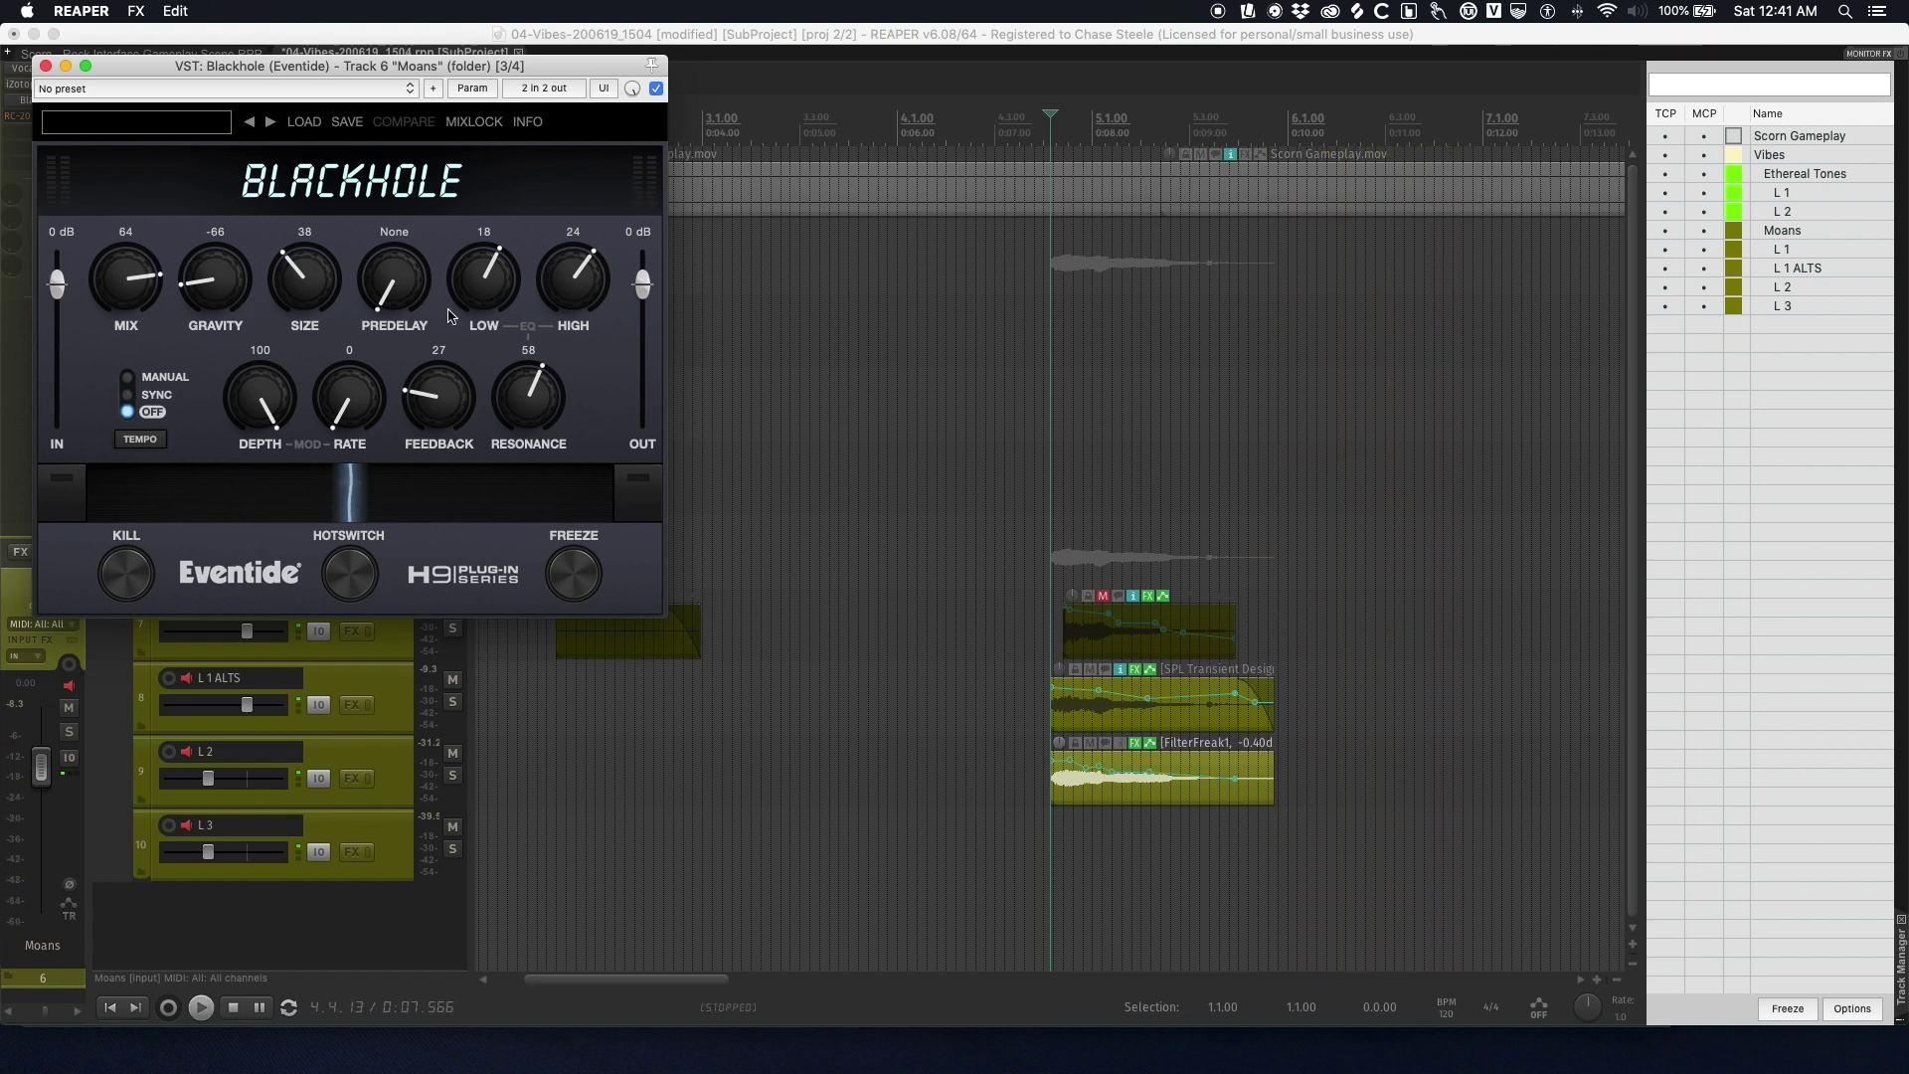
key("space")
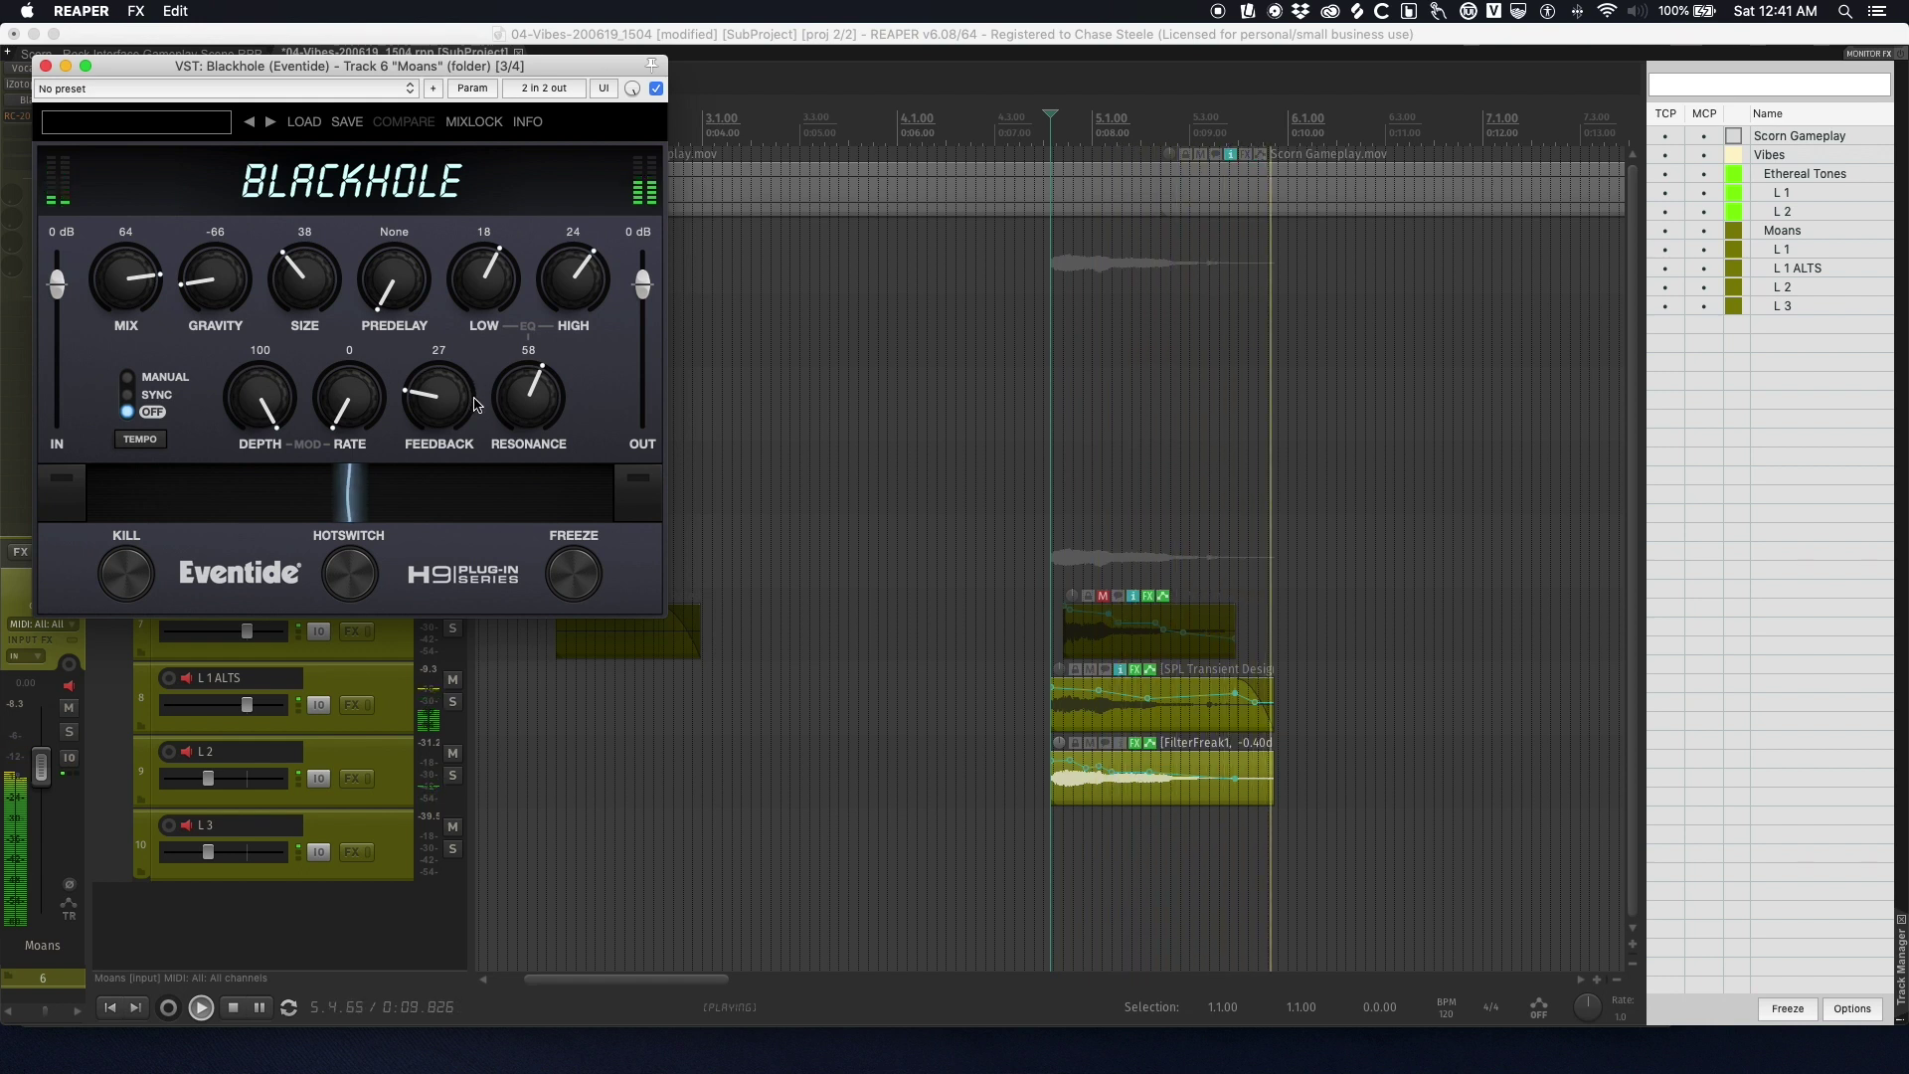
key("space")
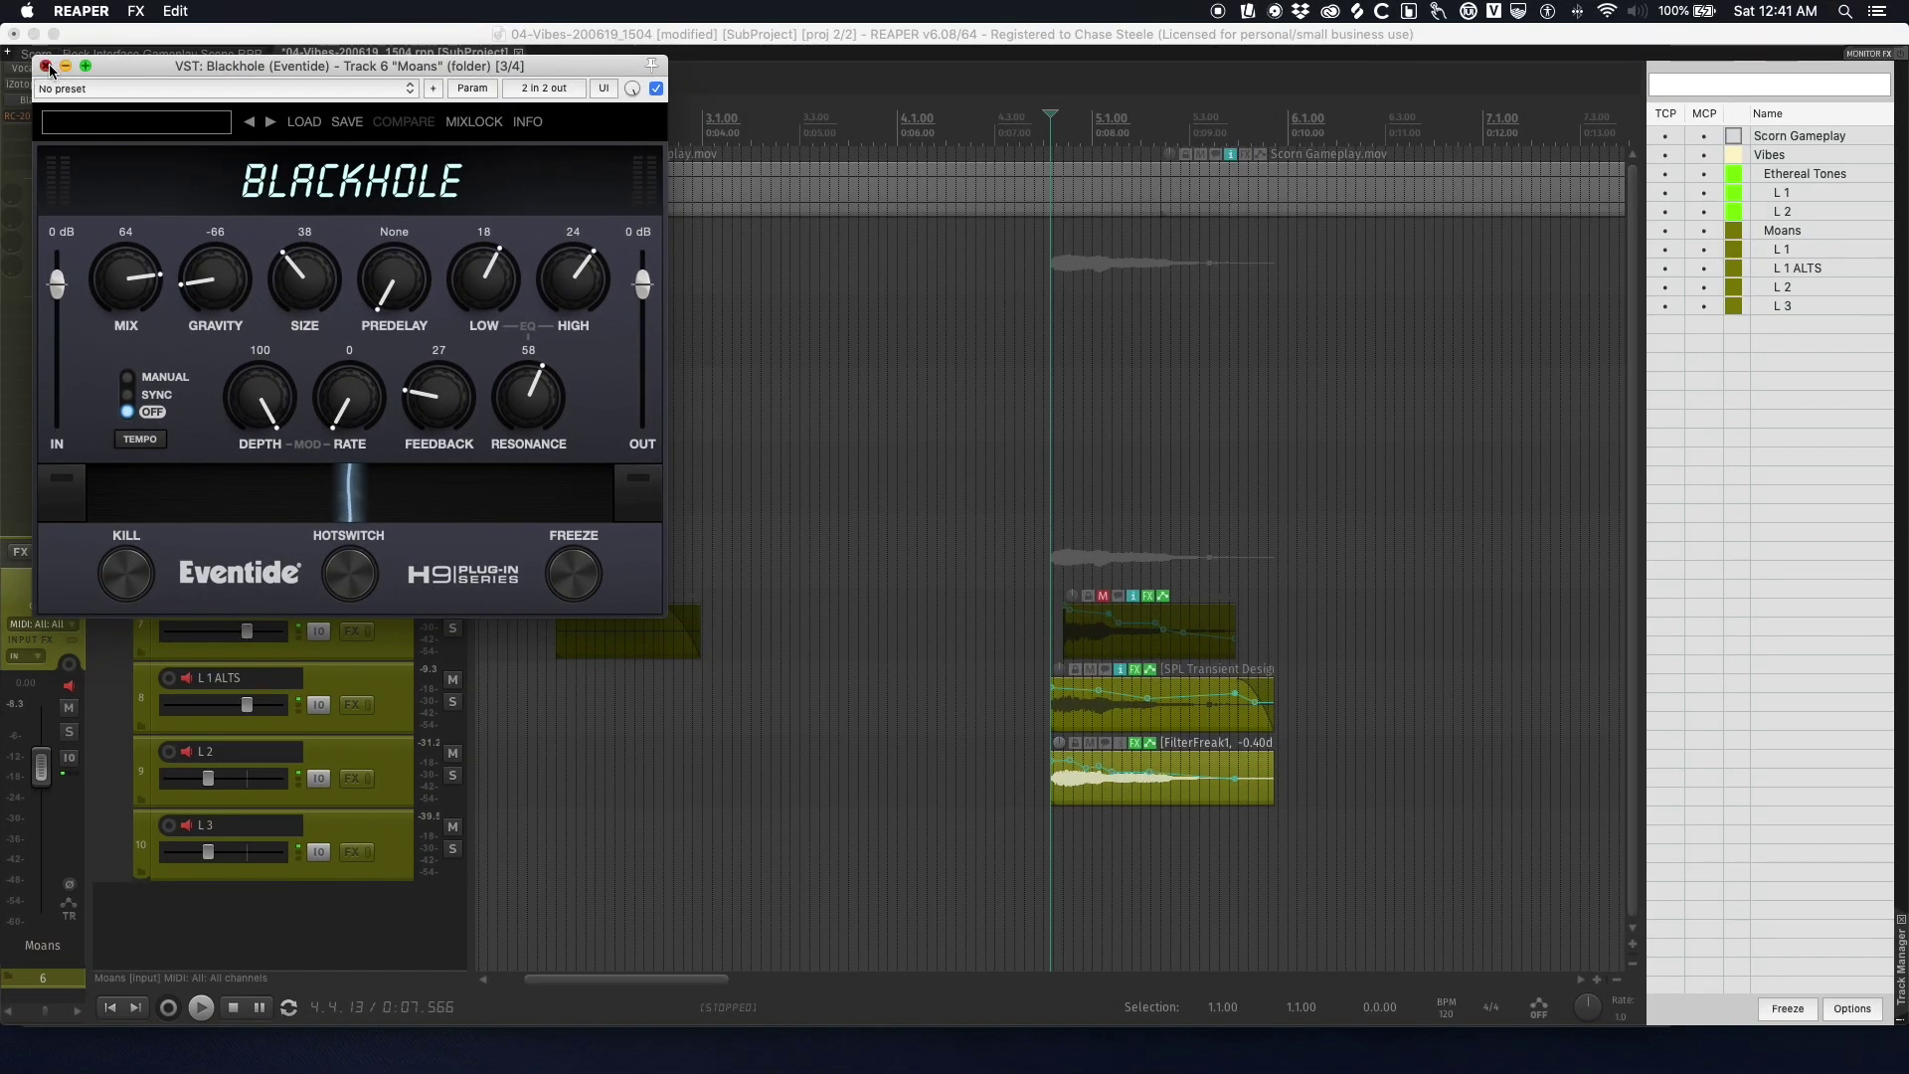
left_click(46, 66)
- Show the gameplay video and audition the processed moan clips against it from 4.4.13 and from 4.3.60
left_click(956, 720)
key("space")
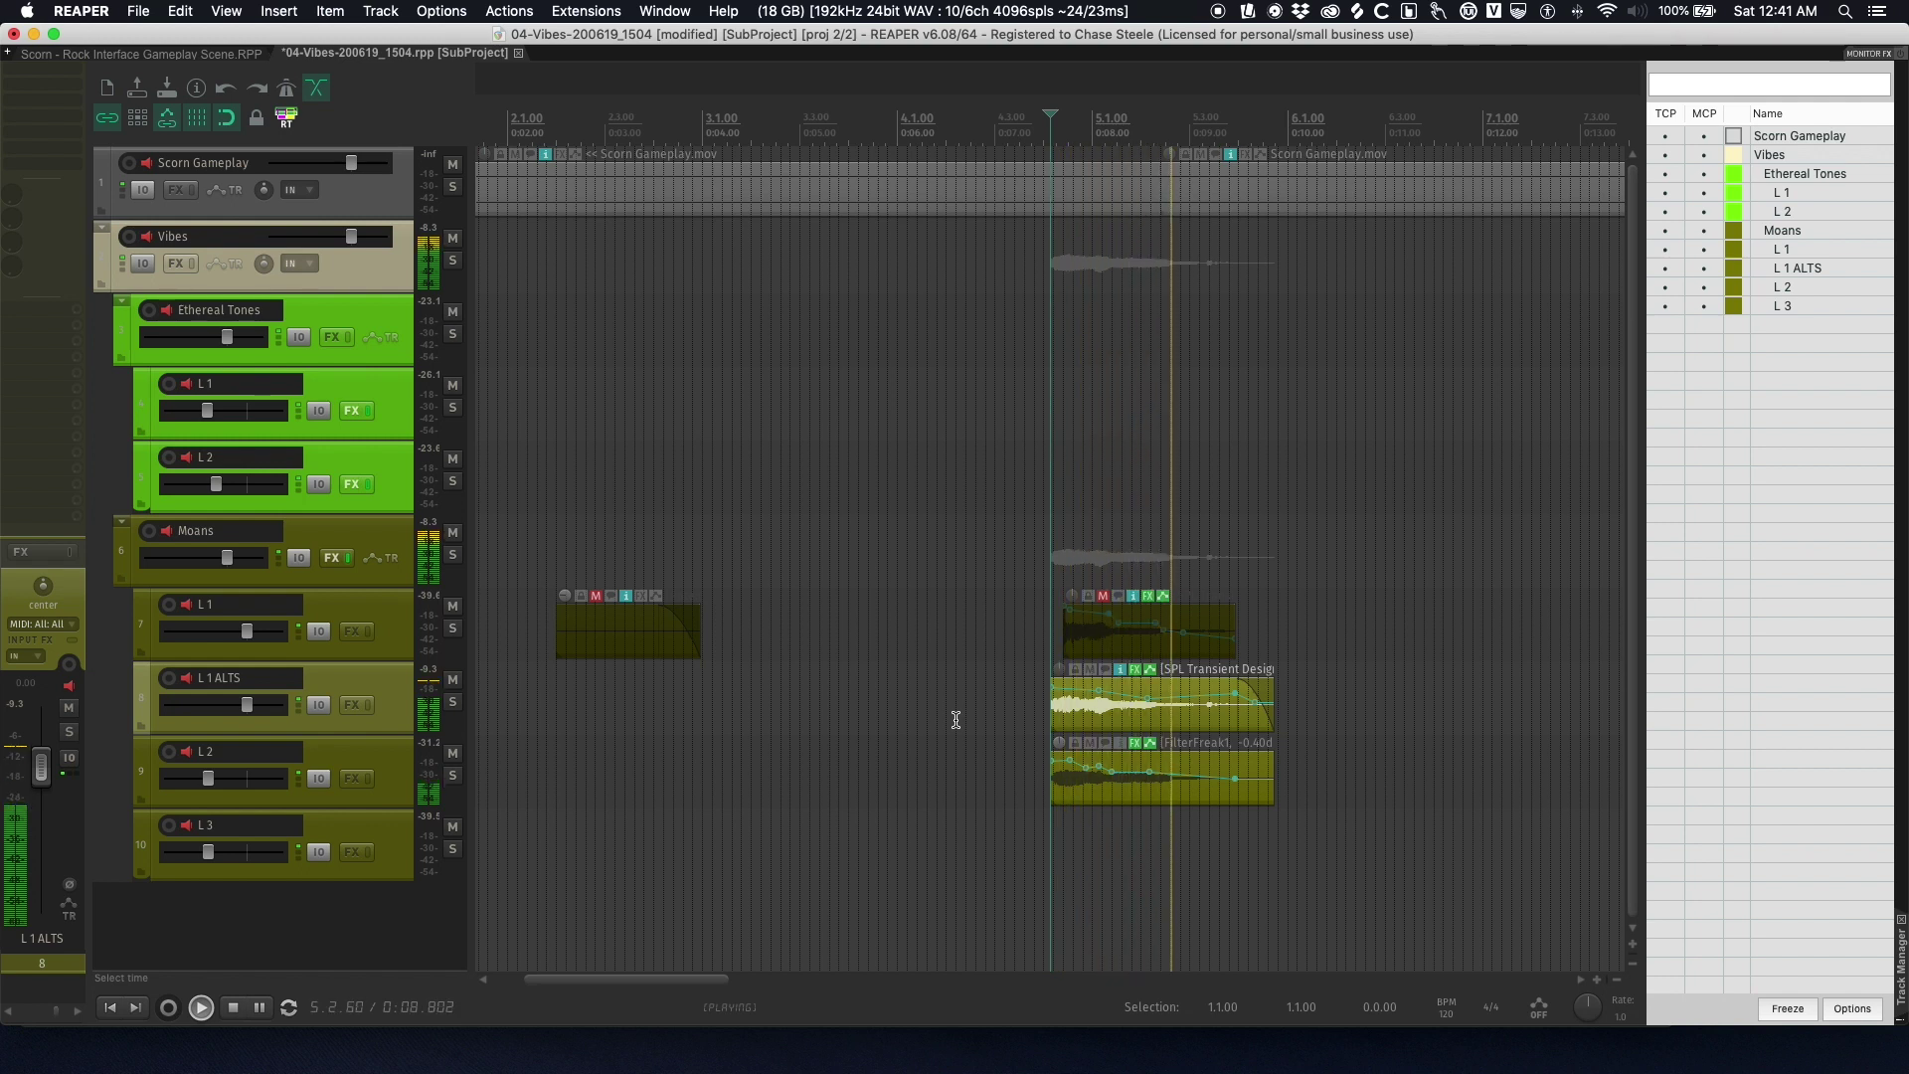
key("super+shift+v")
key("space")
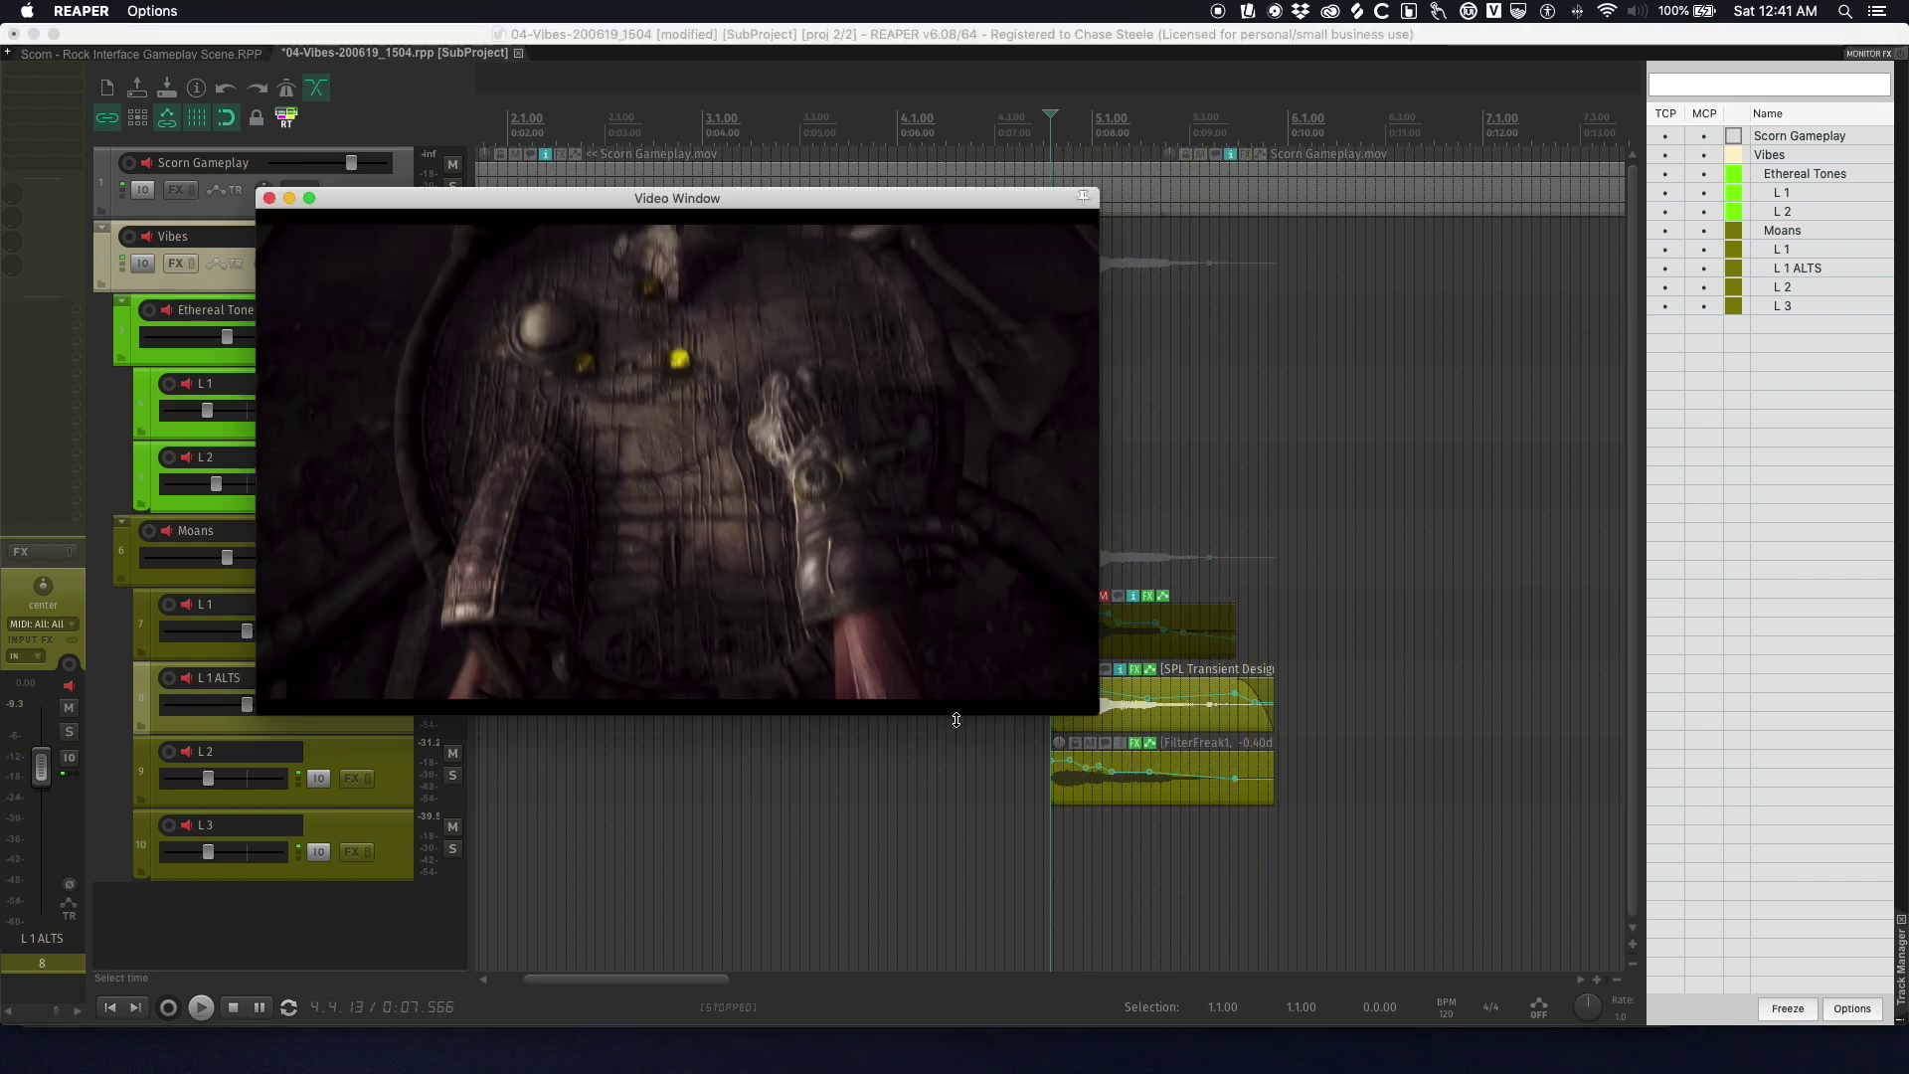
left_click(1022, 781)
key("space")
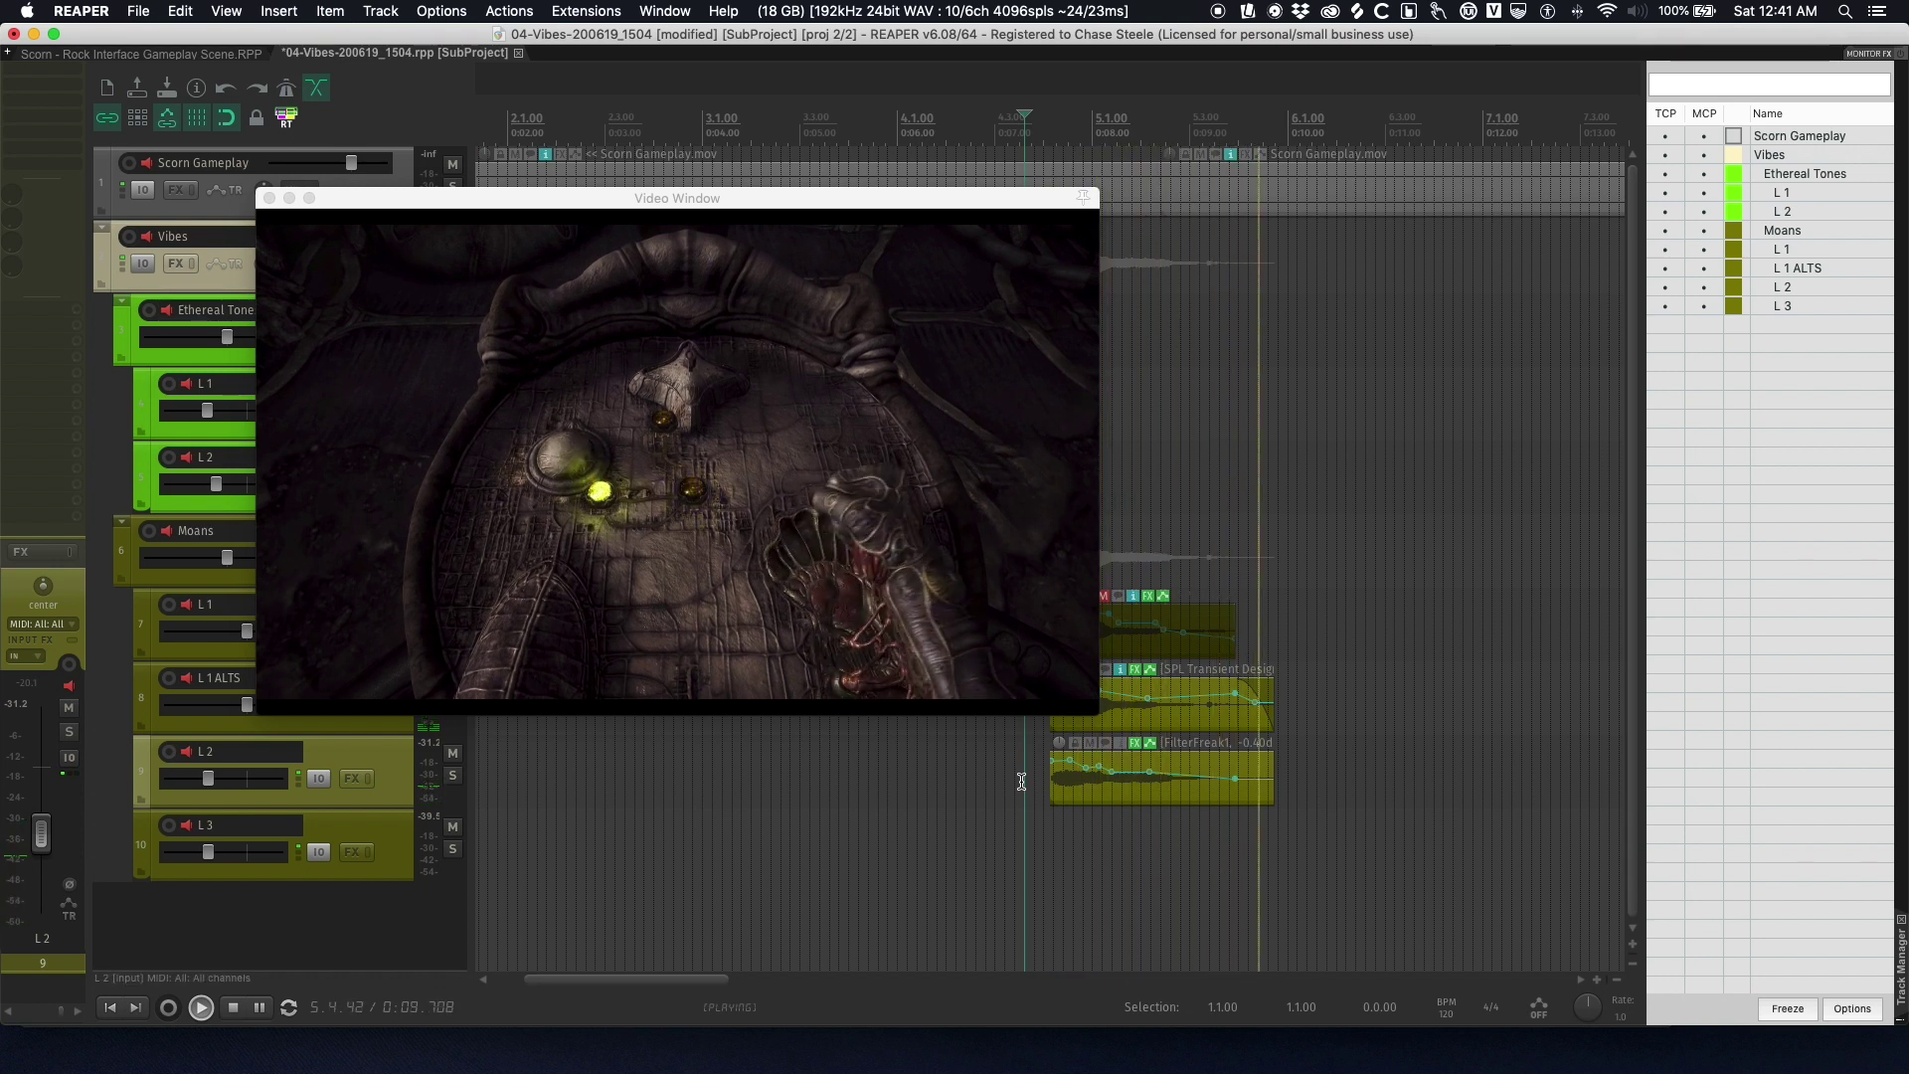
- Stop playback and look through the noise types in RC-20 Retro Color on the Moans folder, keeping Studio Ambience 2
key("space")
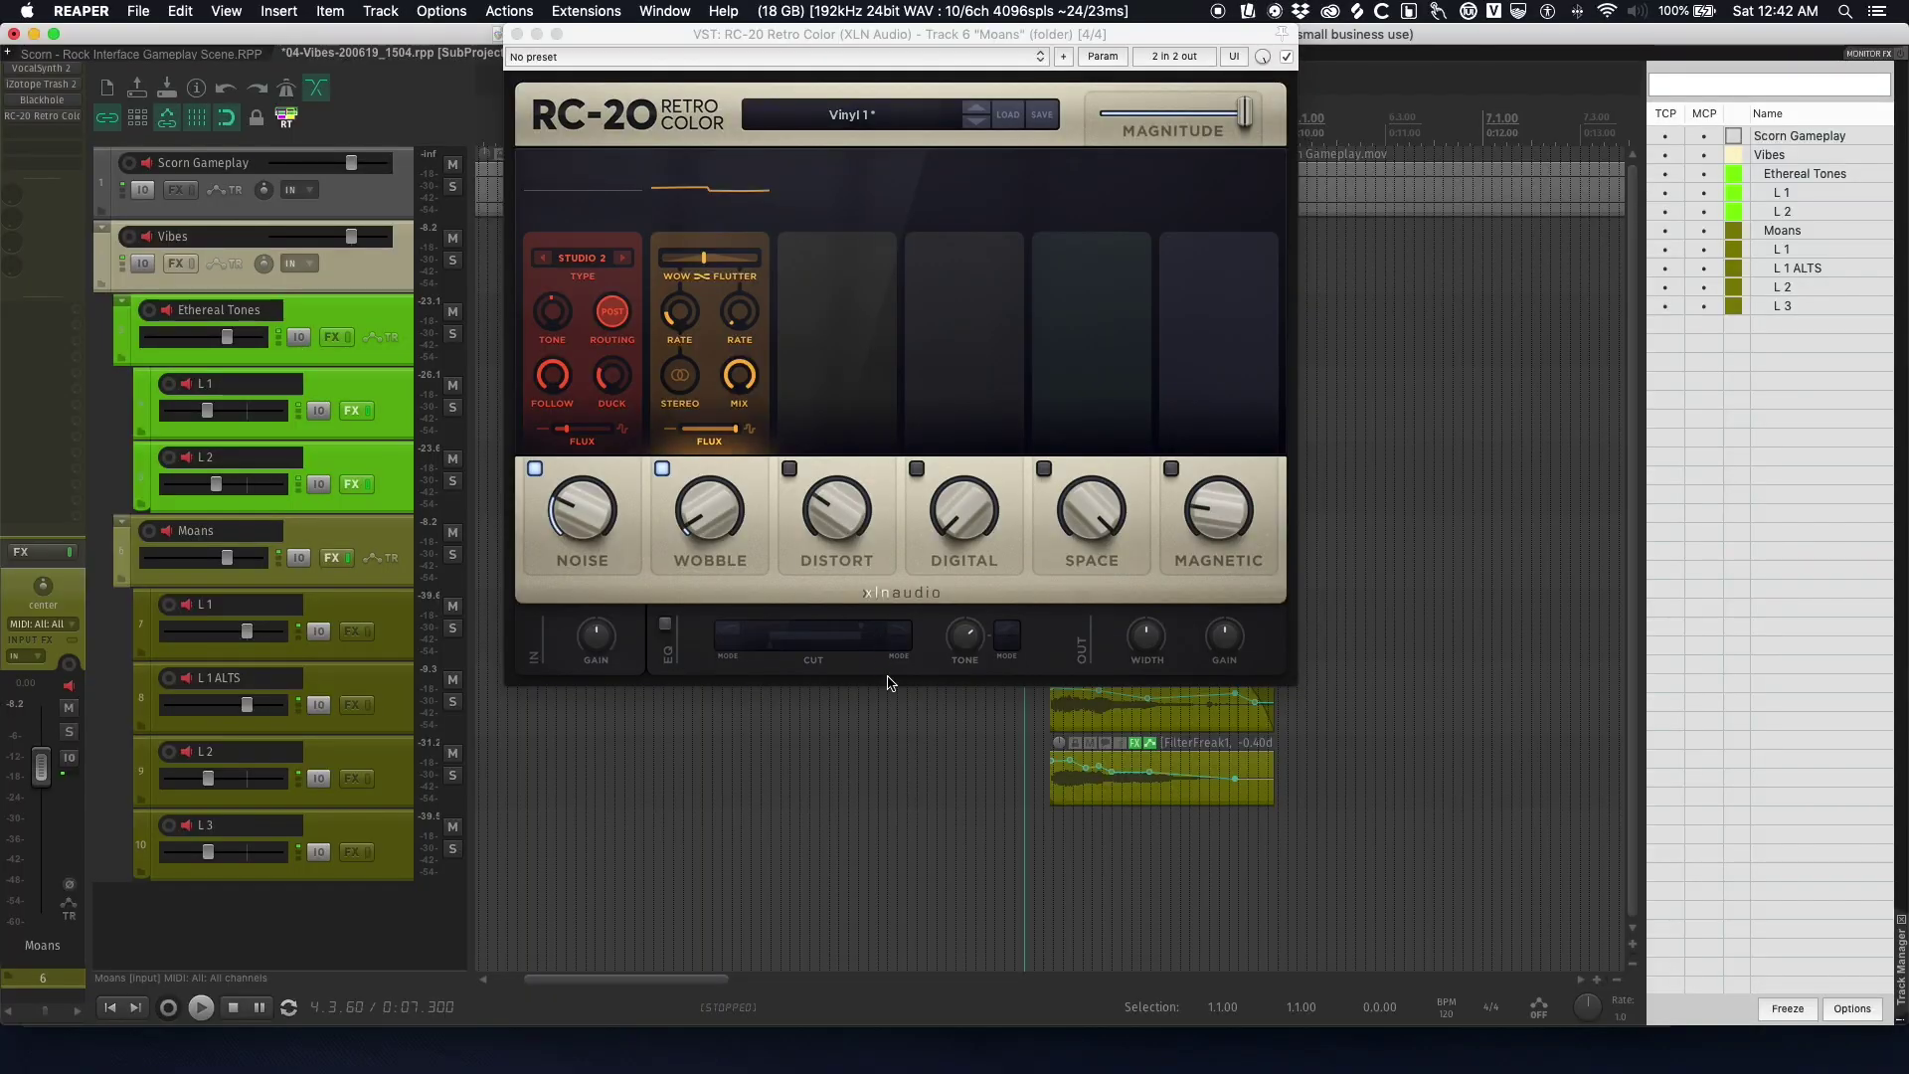
left_click(939, 732)
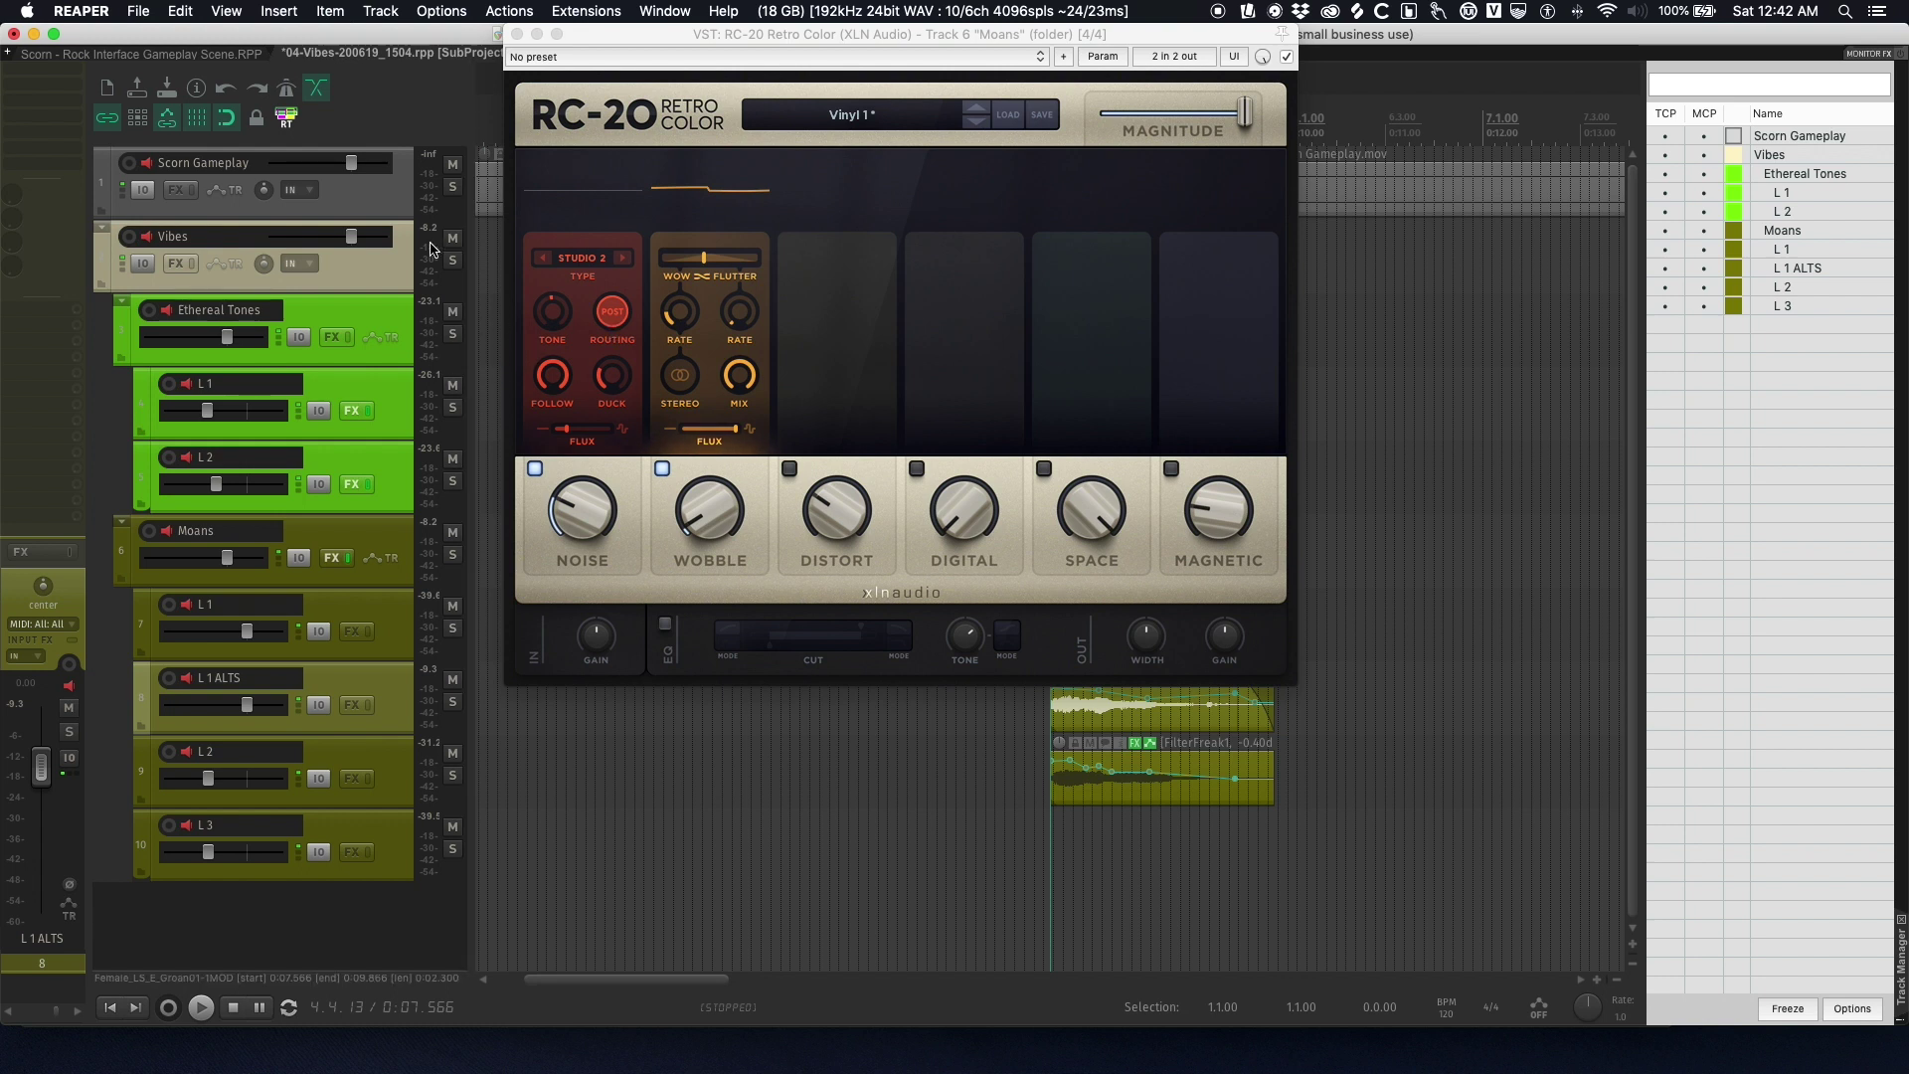
left_click(591, 258)
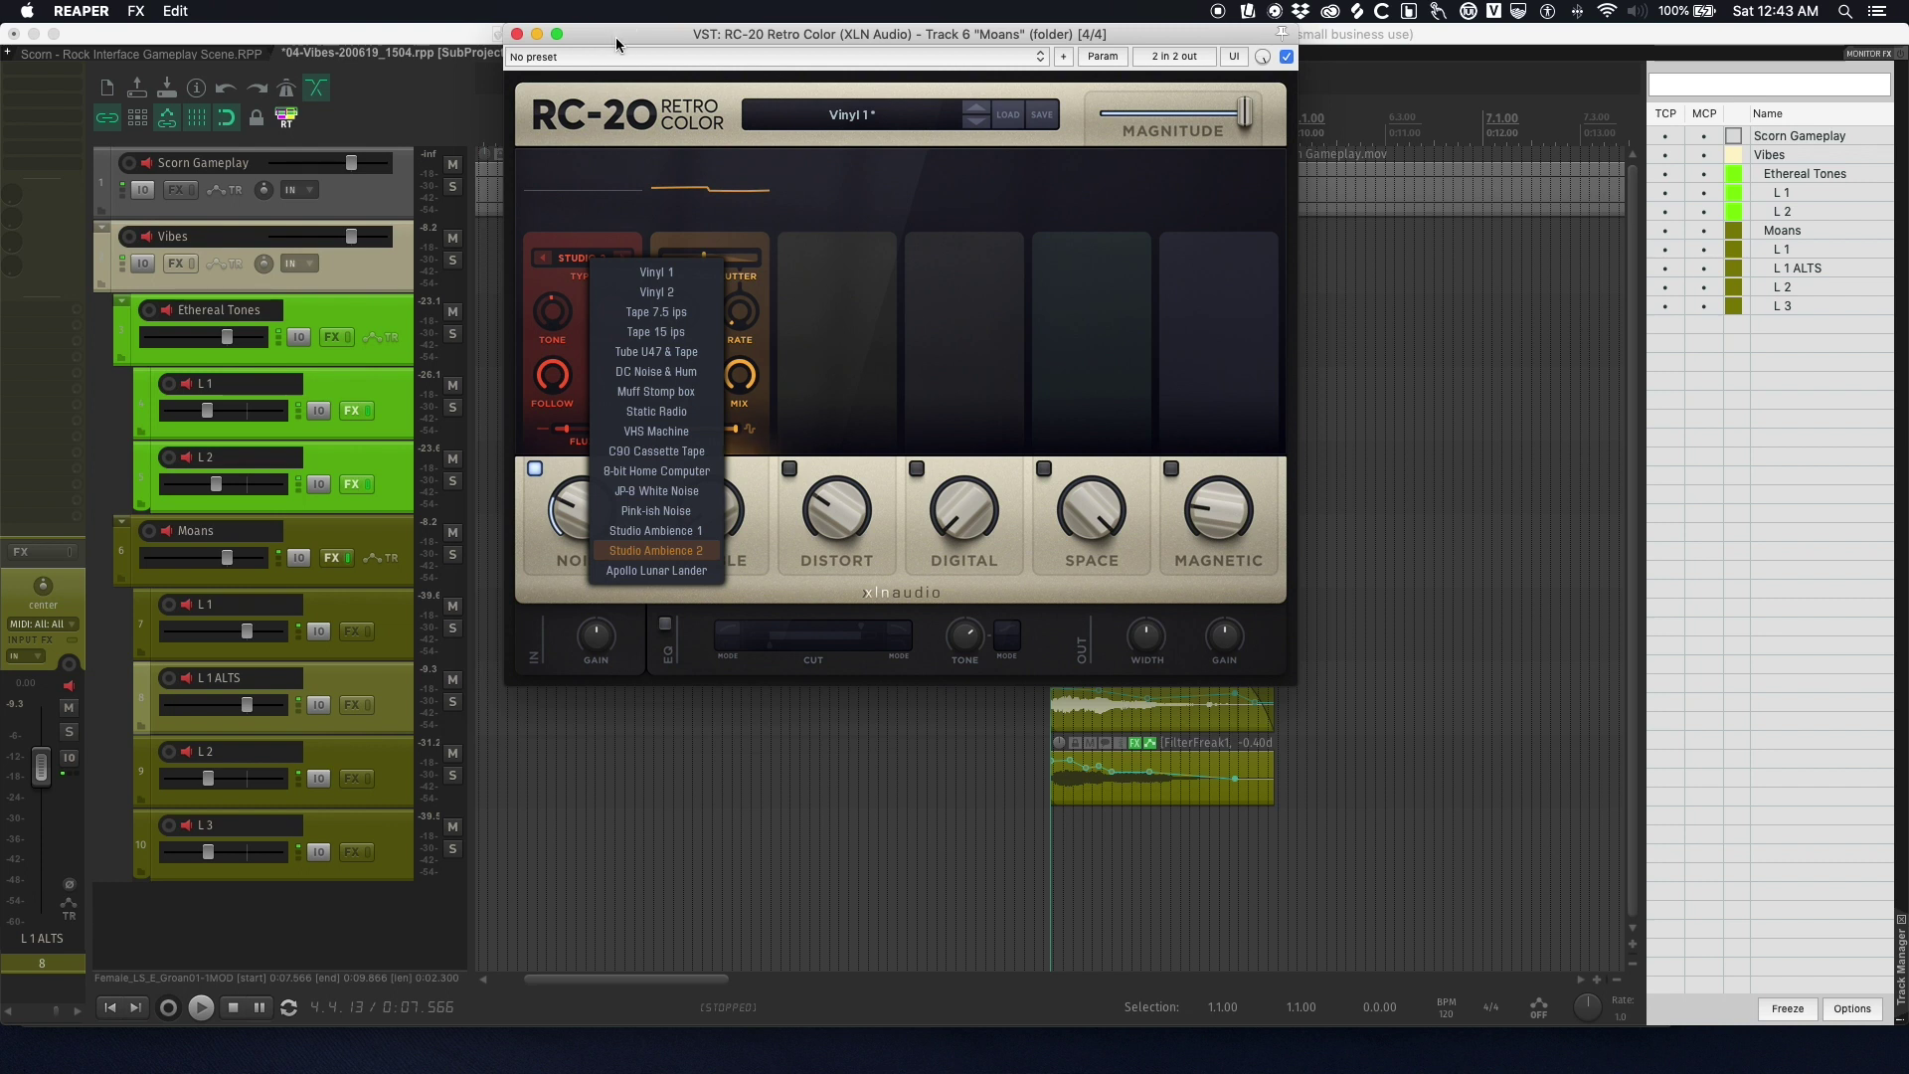
left_click(547, 680)
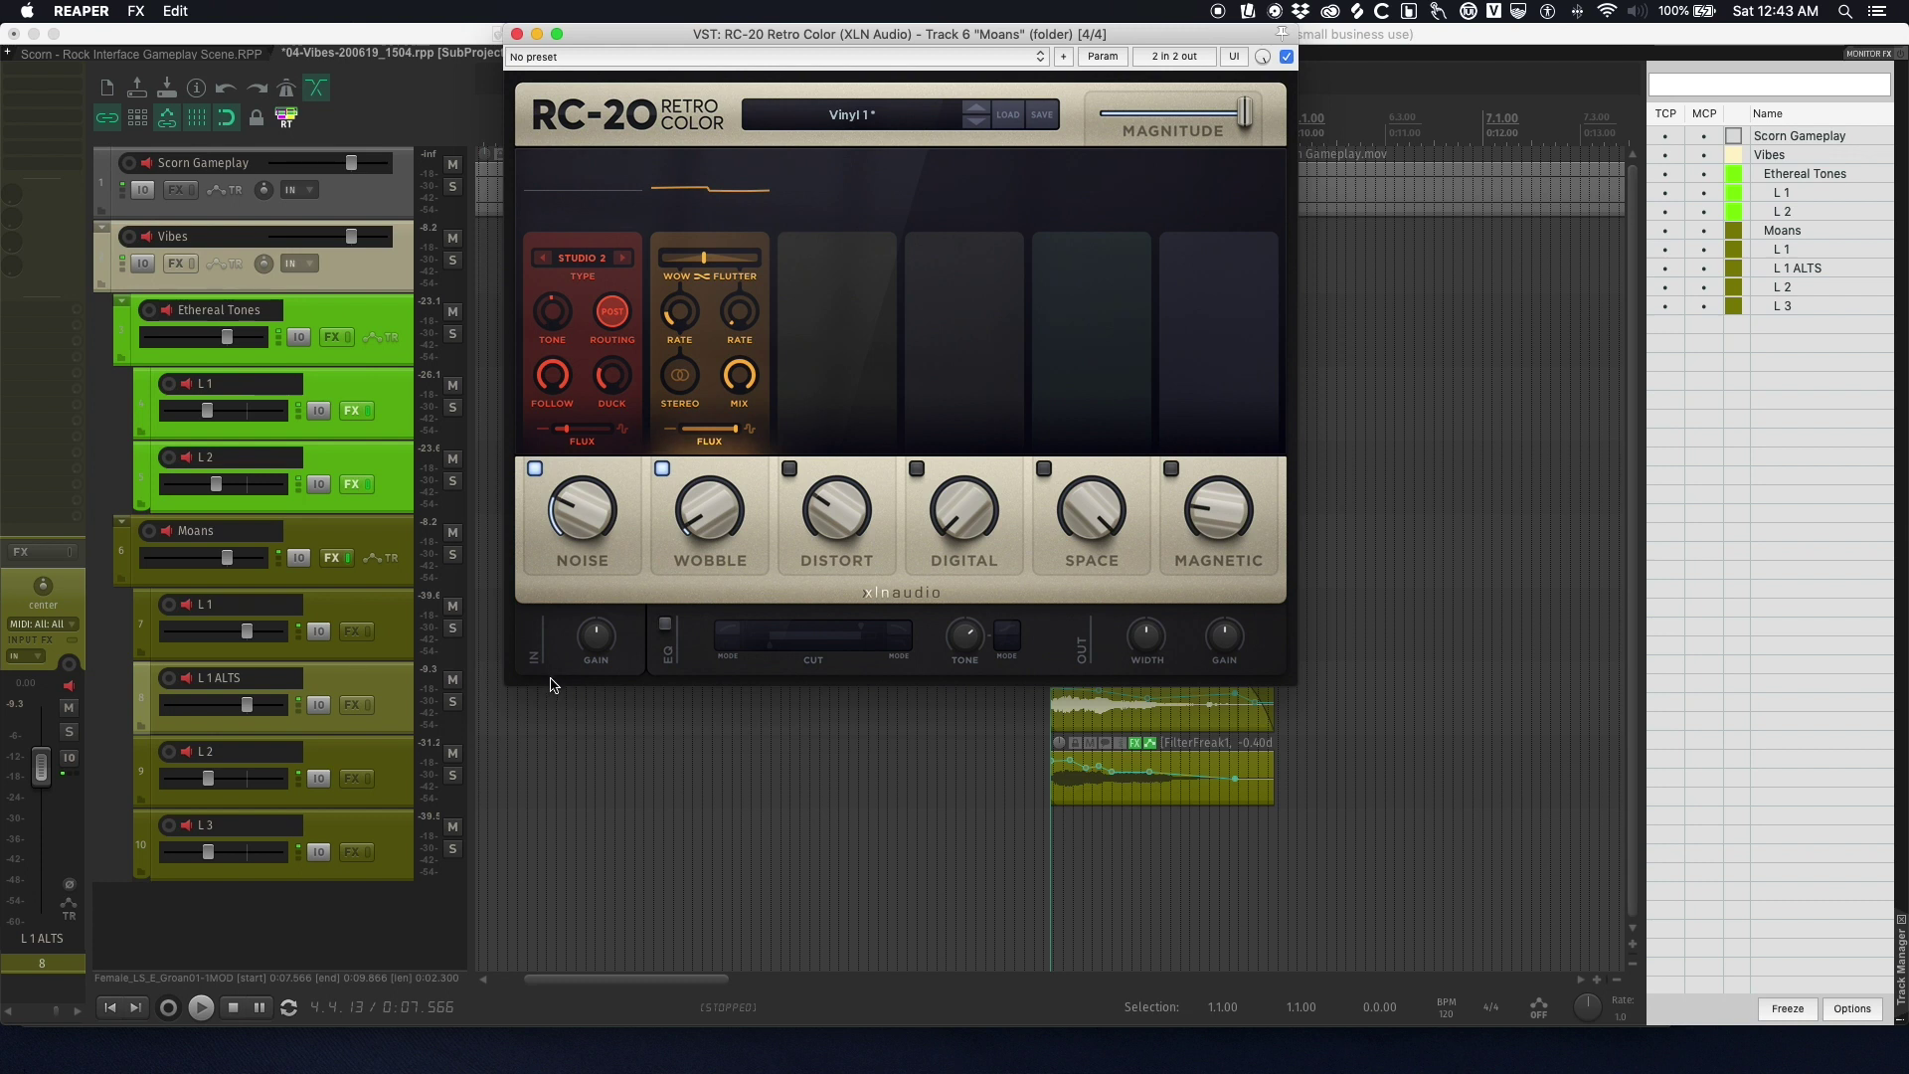
left_click(577, 264)
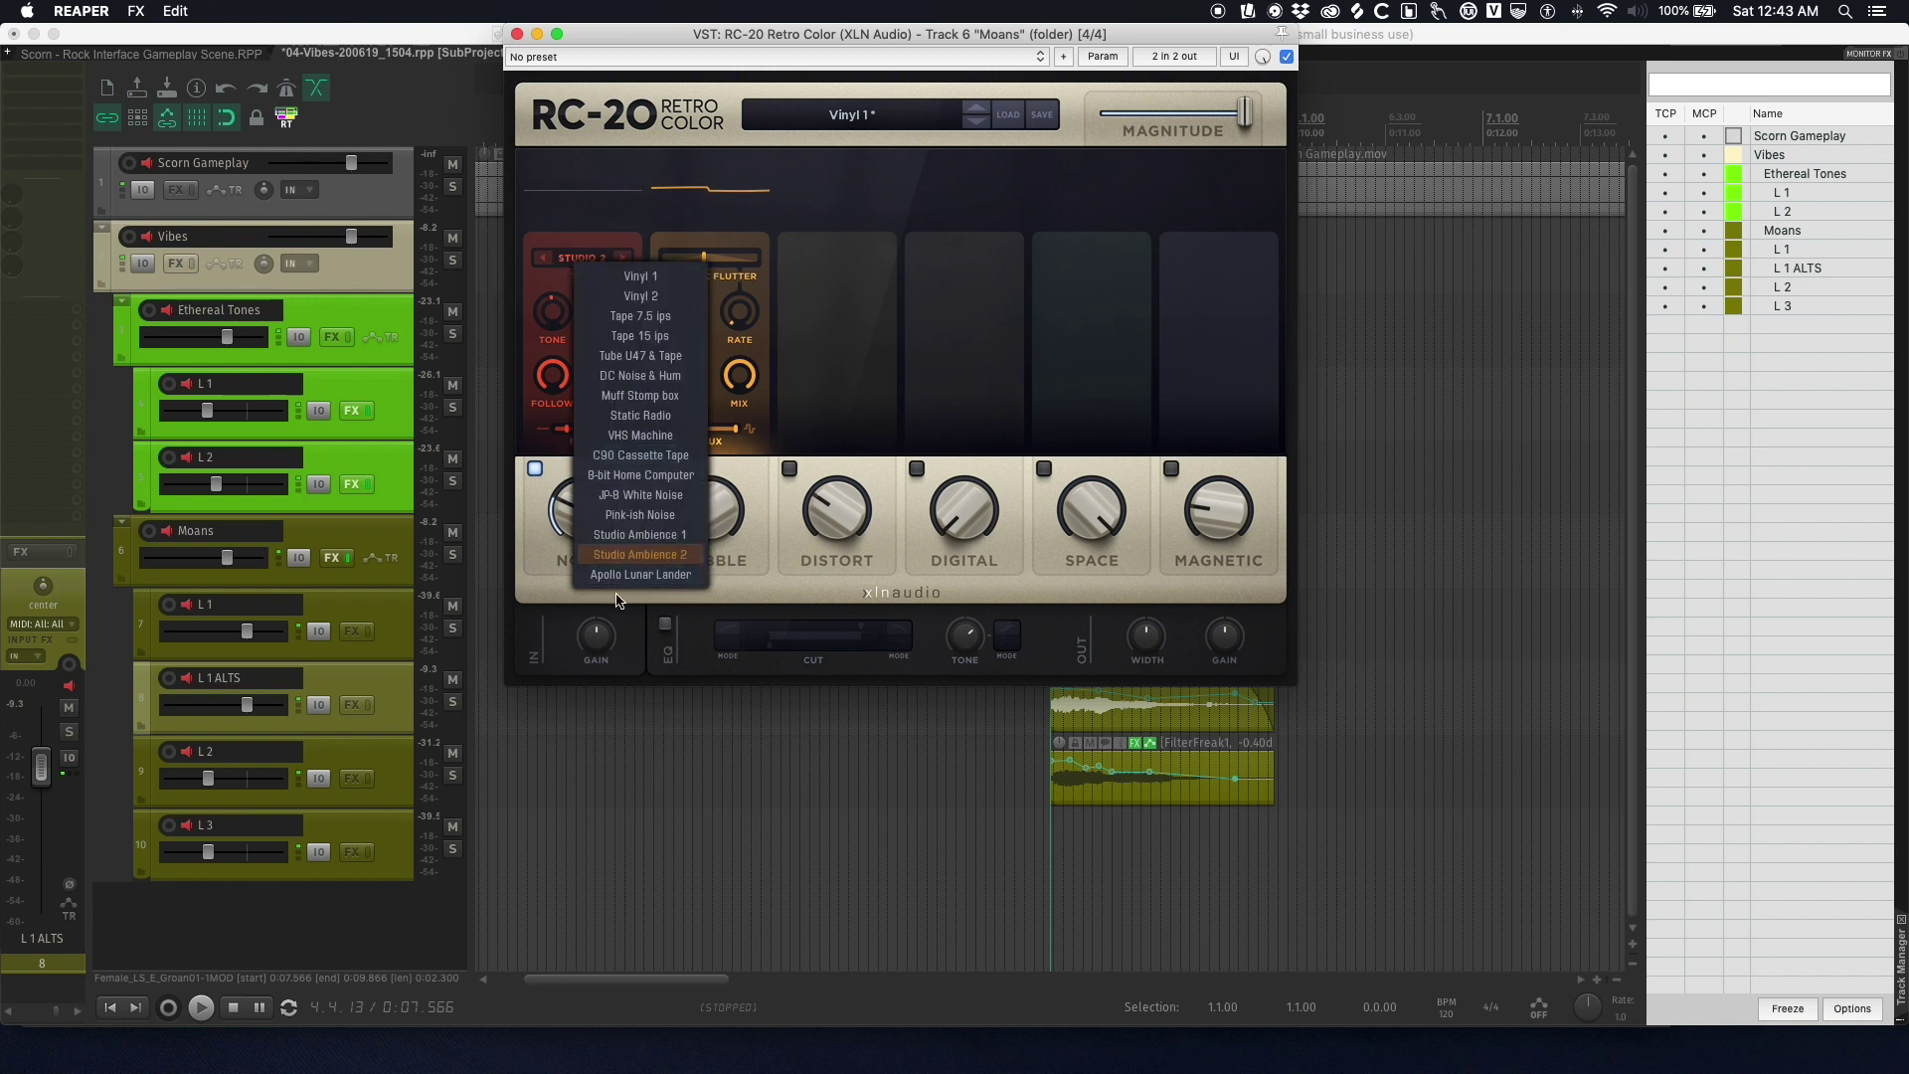
left_click(547, 666)
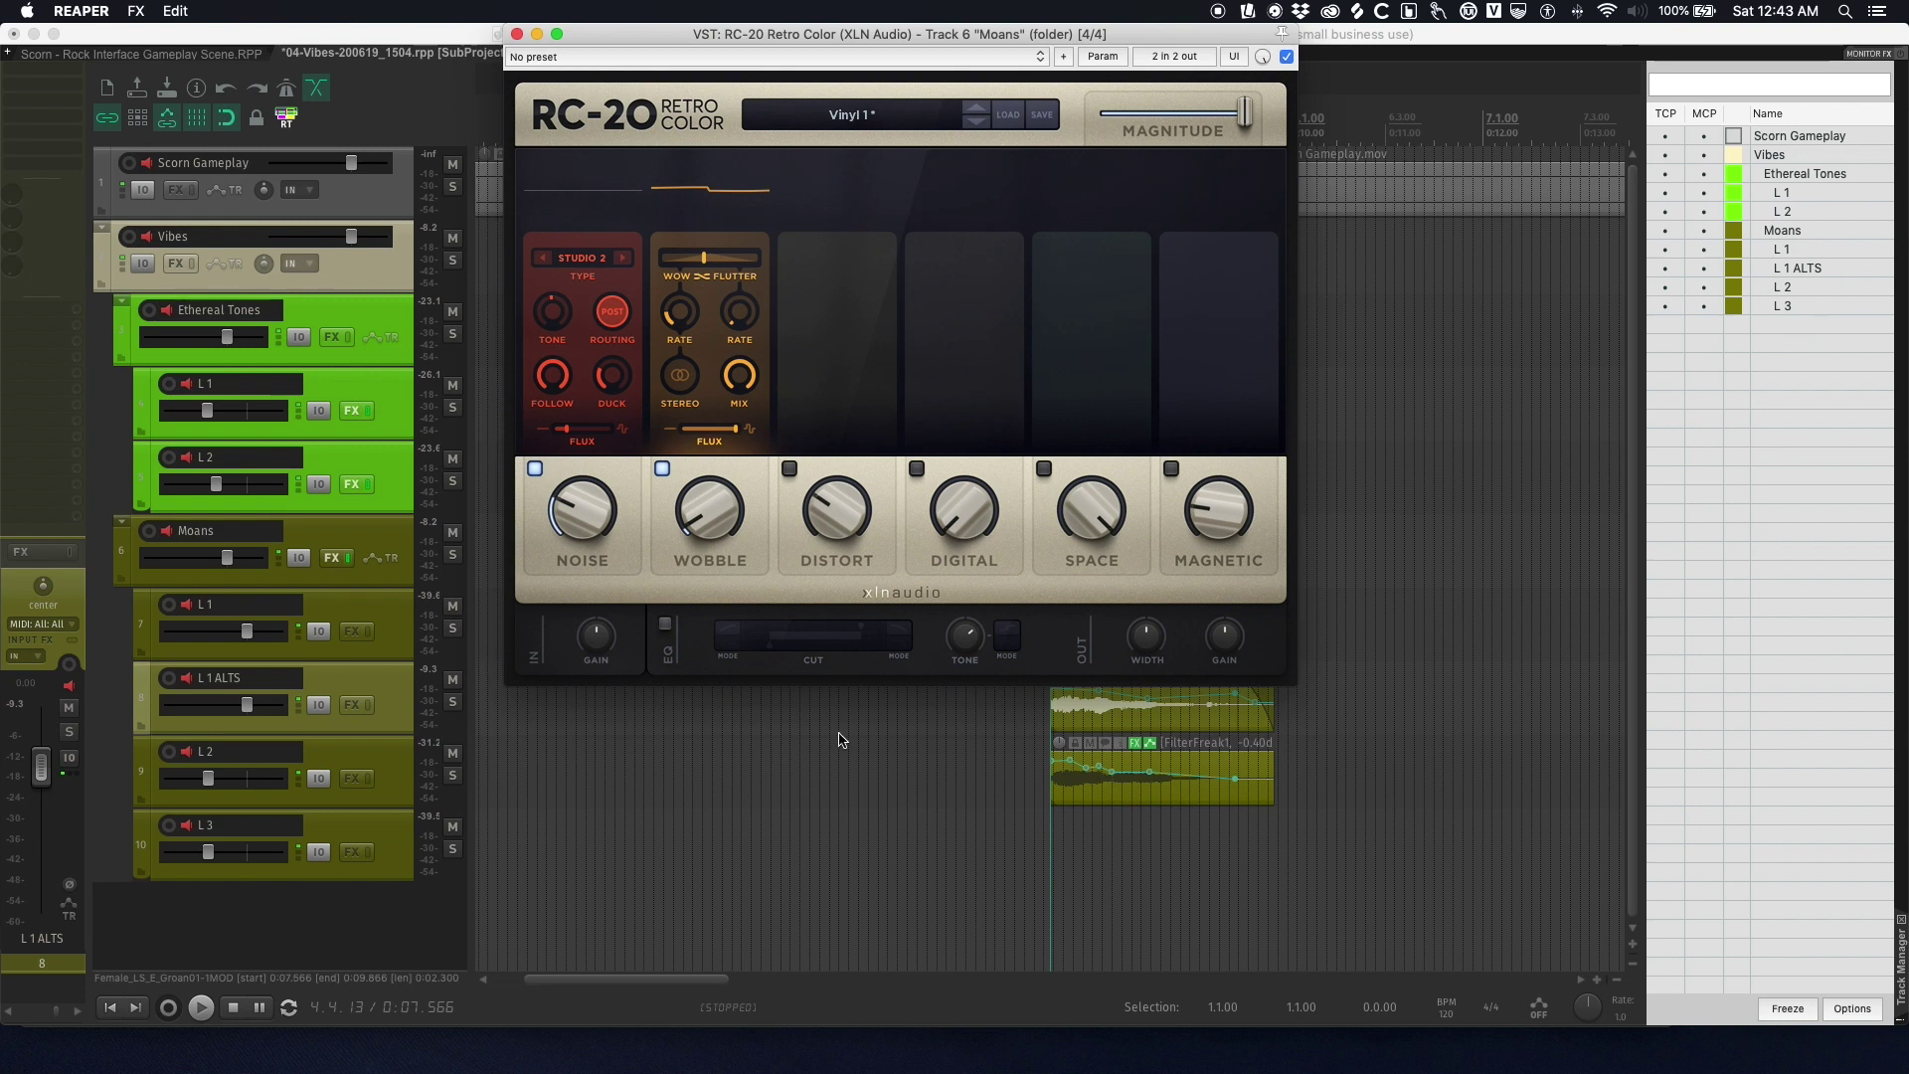
- Play the moan clips from 4.4.13 with RC-20 Retro Color bypassed and with it enabled, leaving the effect enabled
left_click(1288, 56)
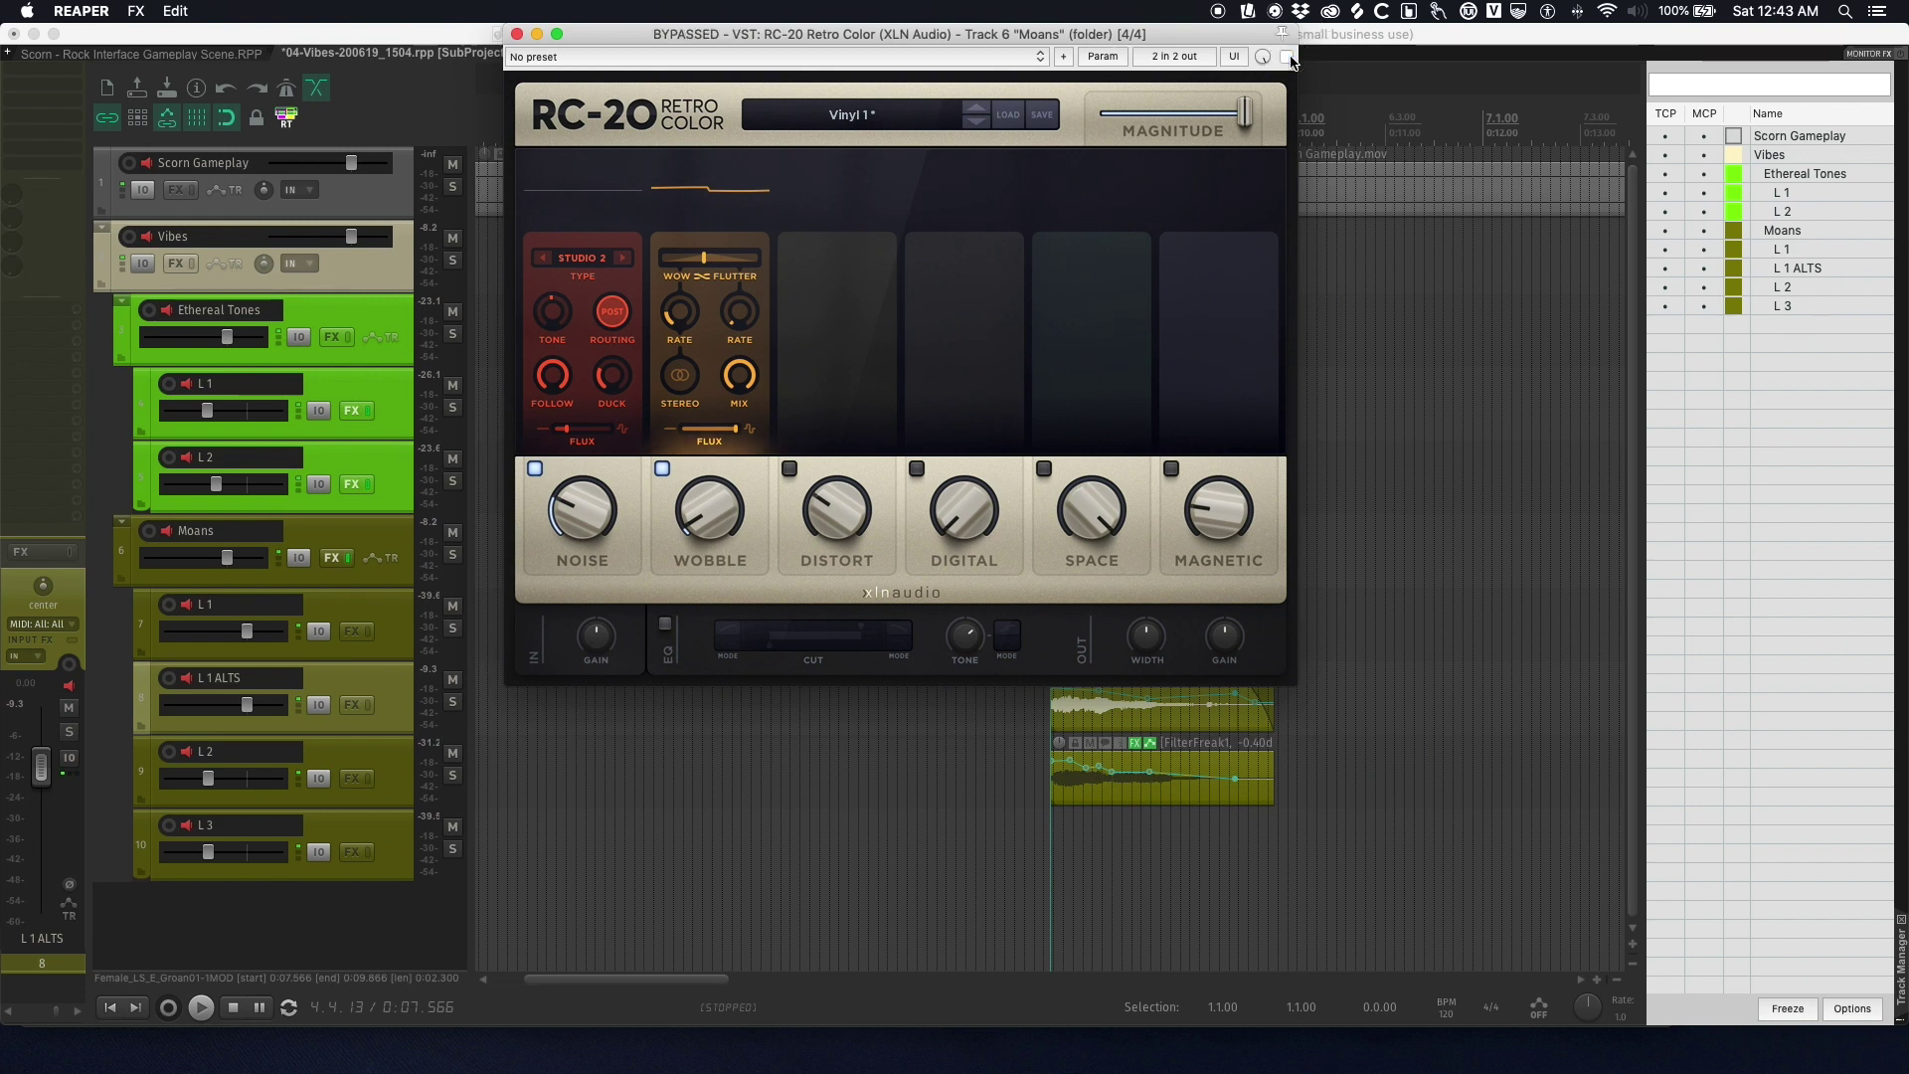
key("space")
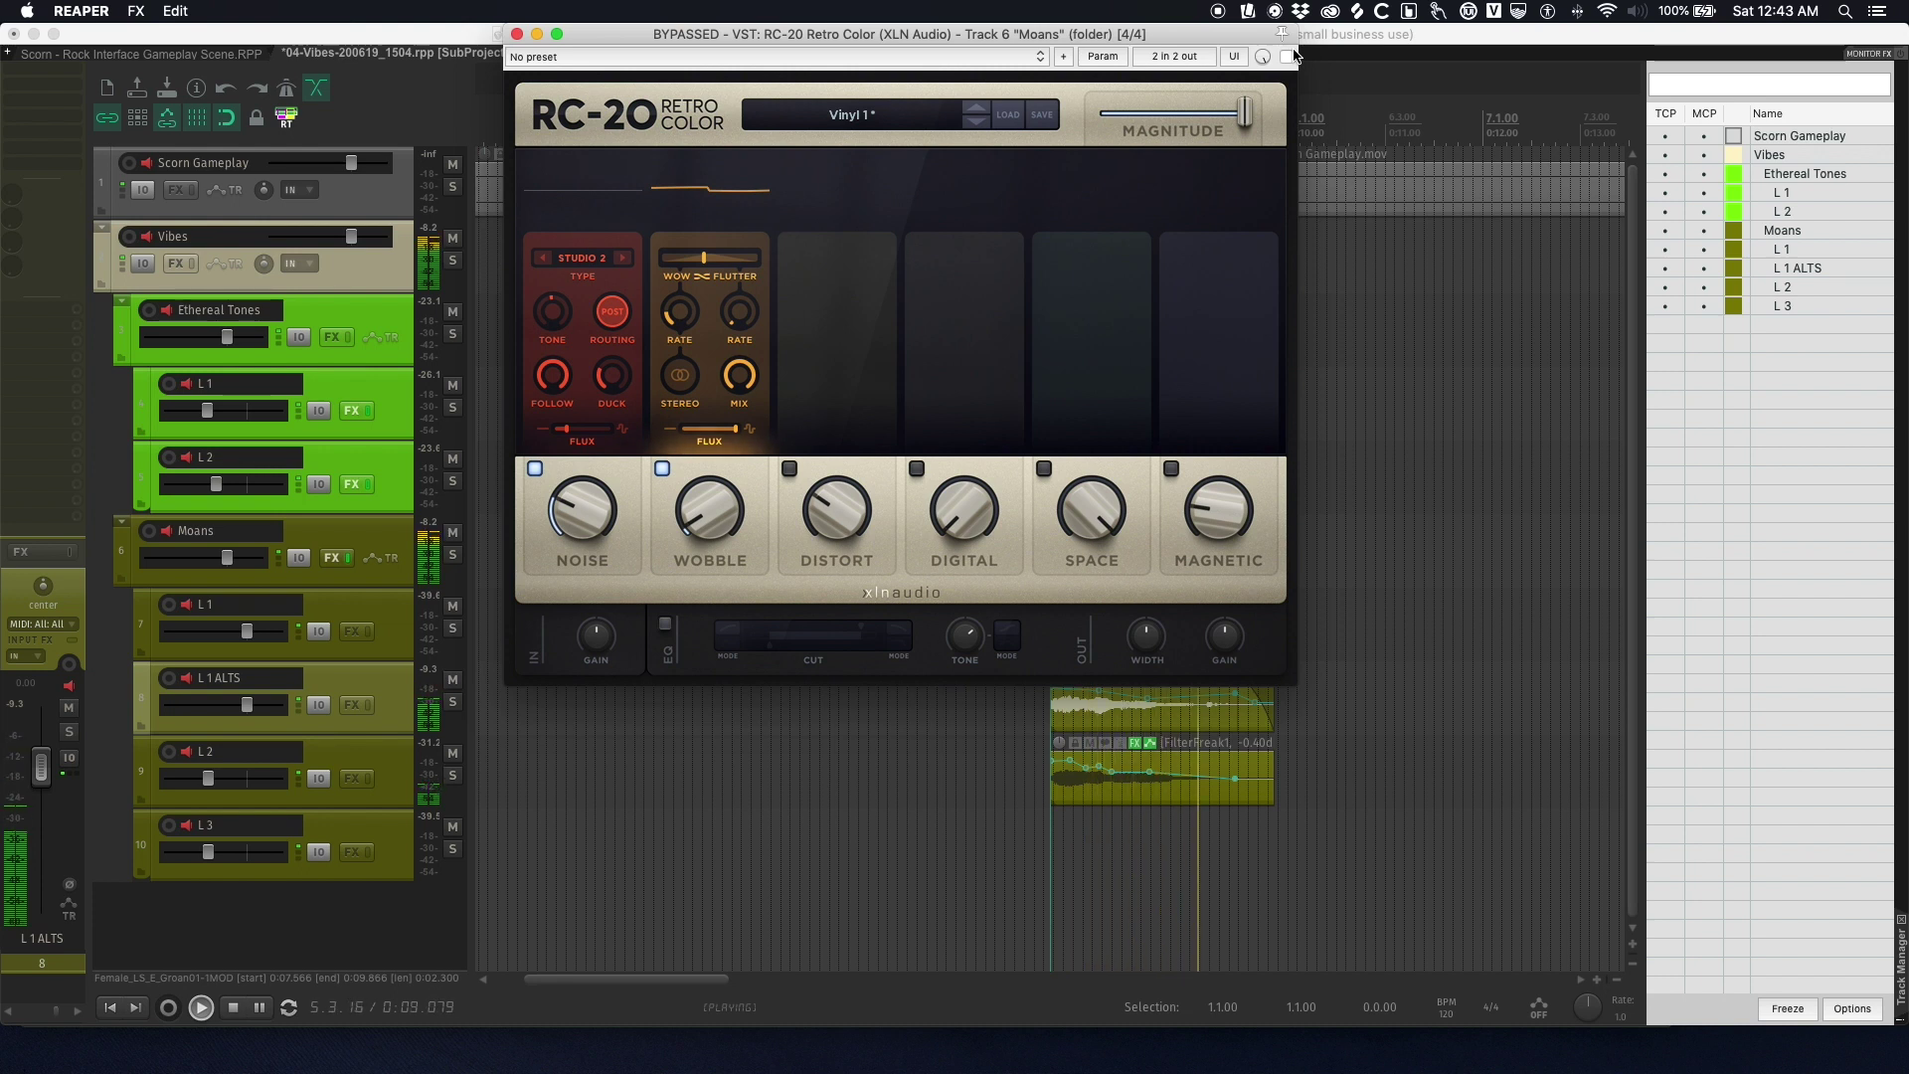
key("space")
left_click(1288, 58)
key("space")
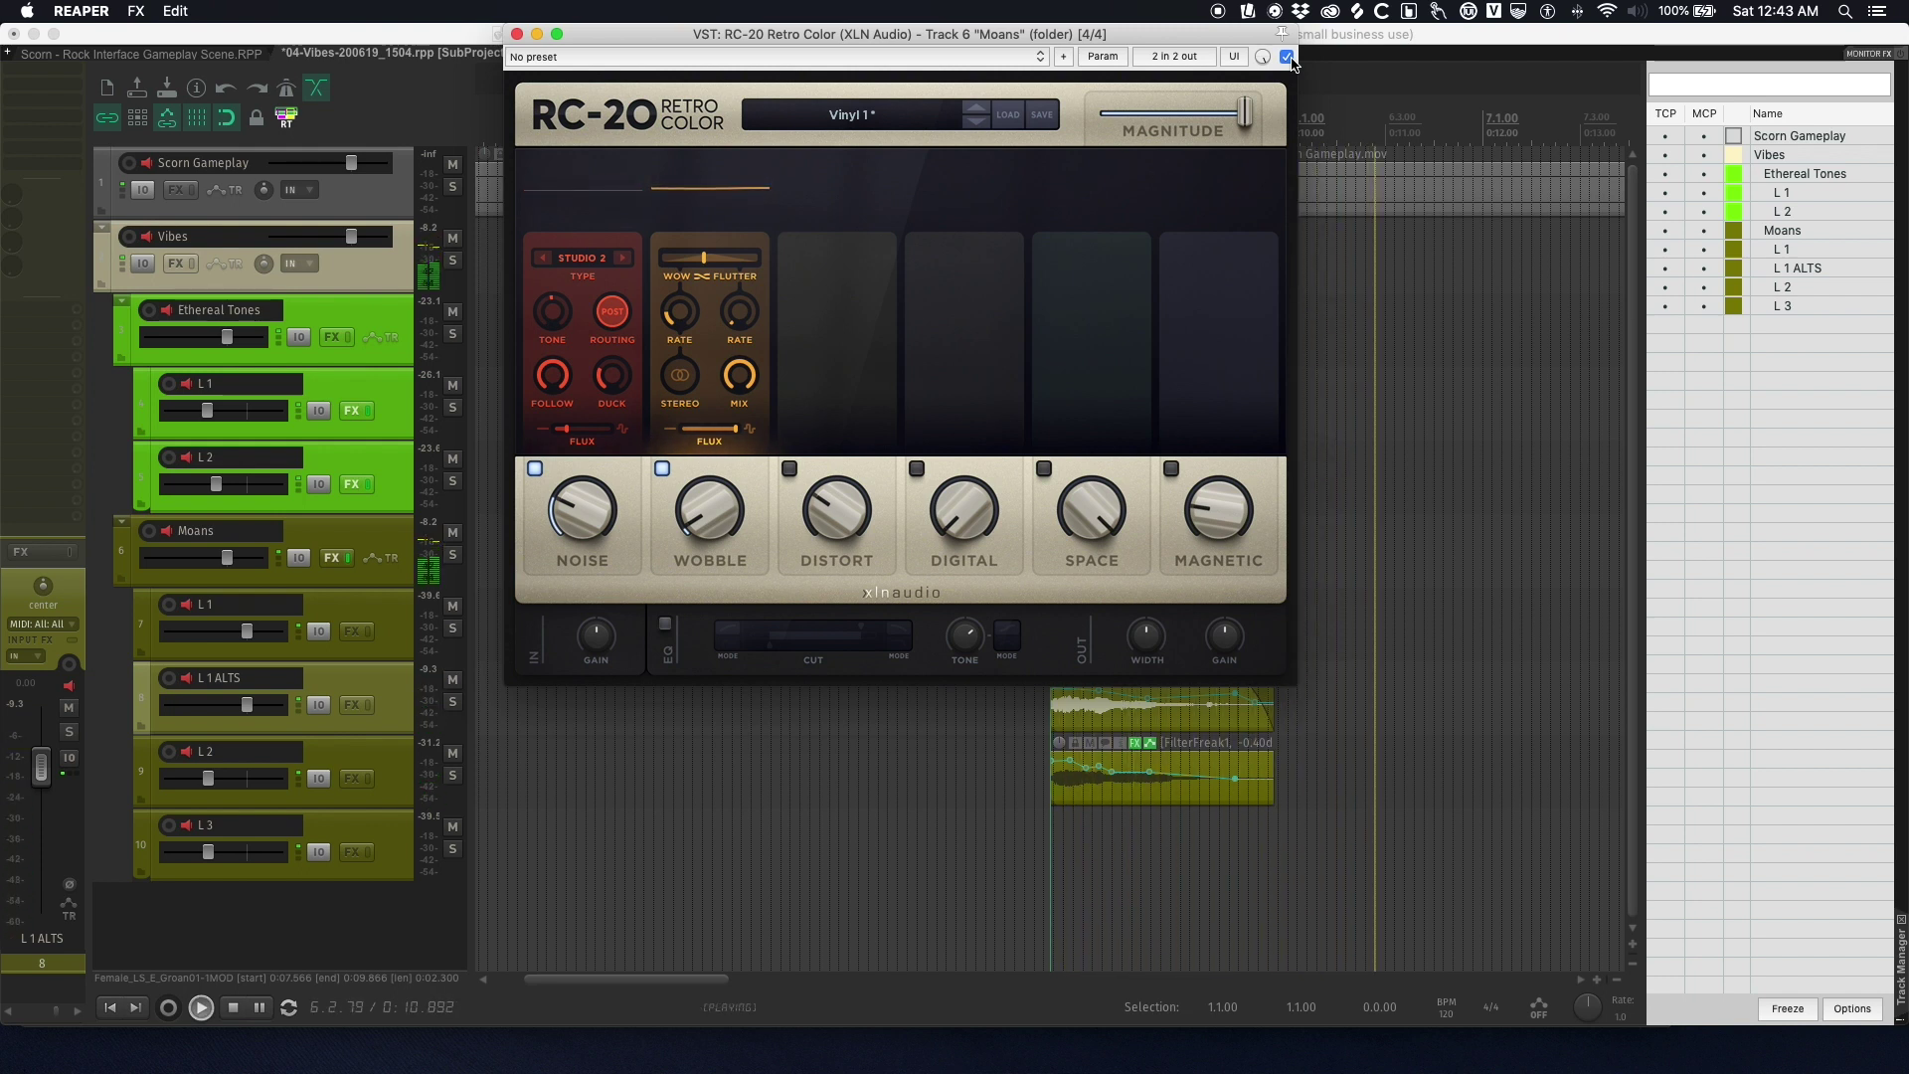
key("space")
key("space")
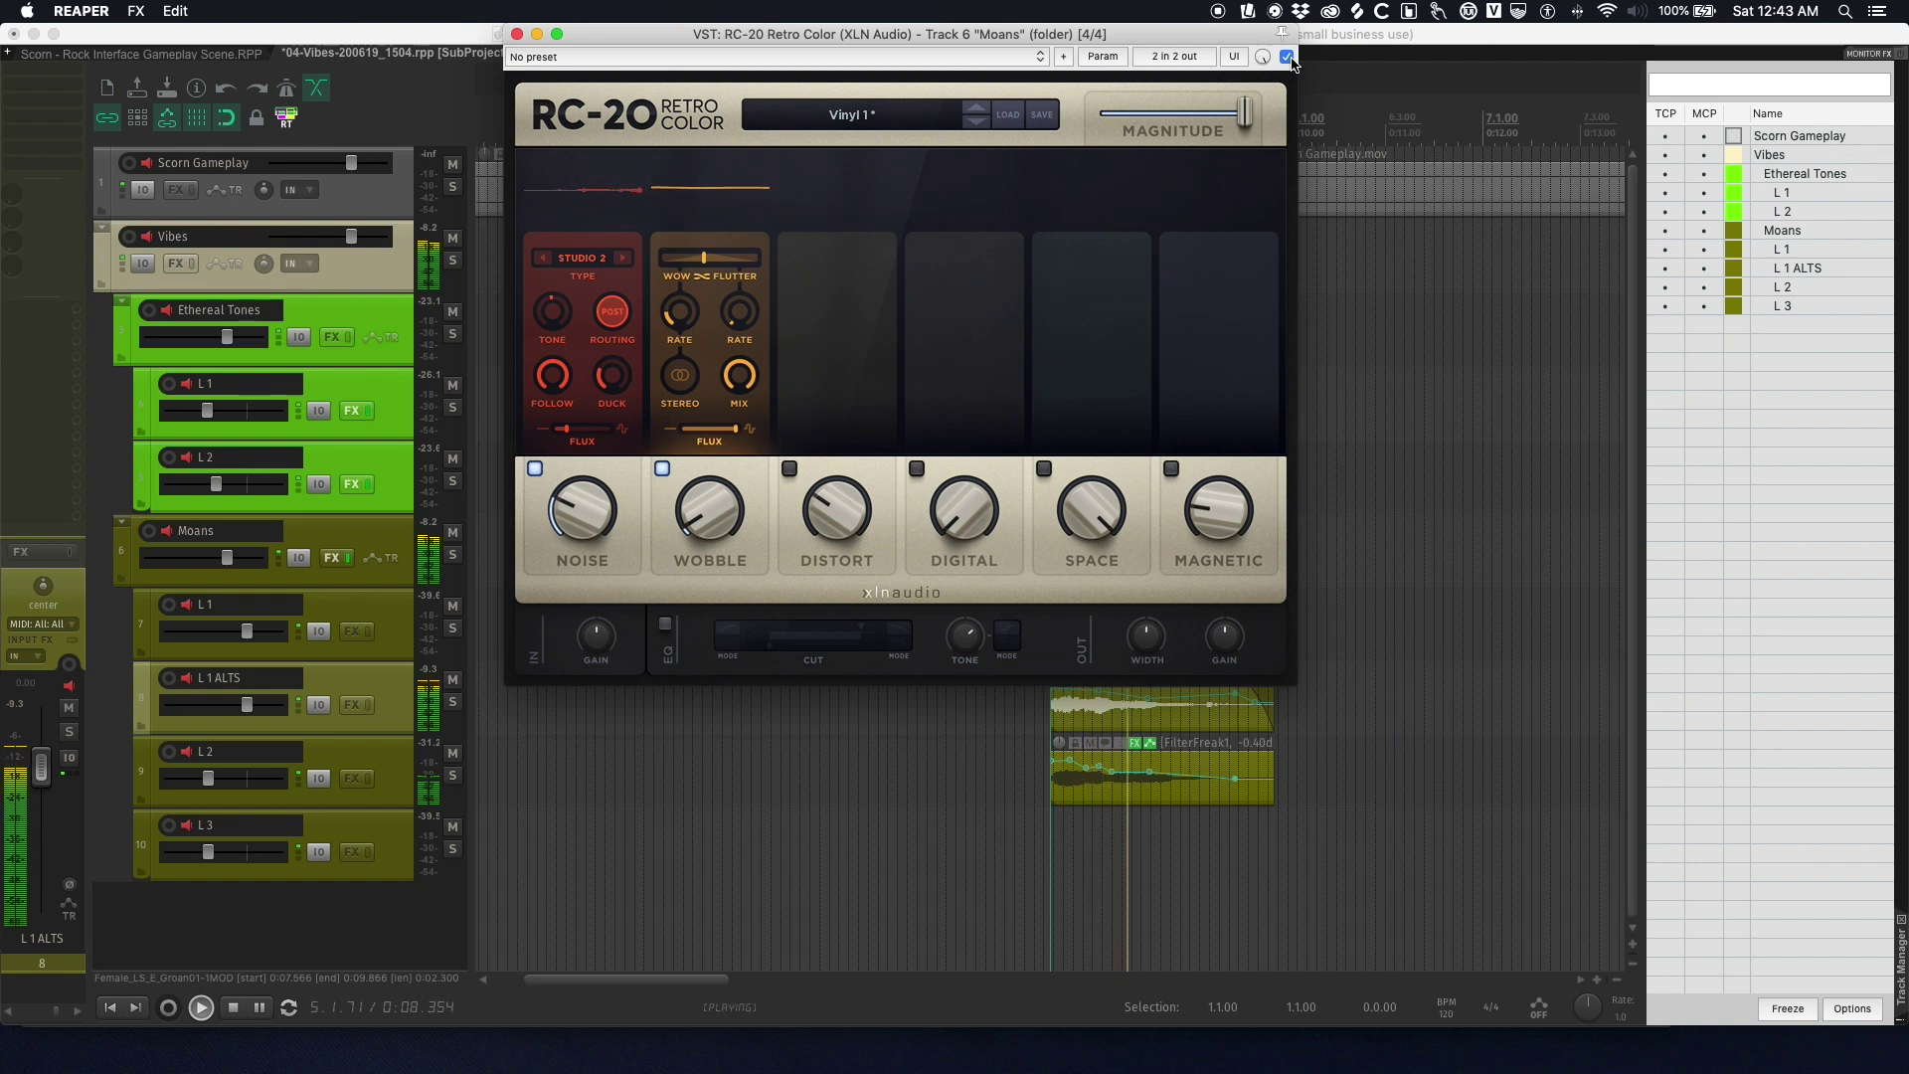
key("space")
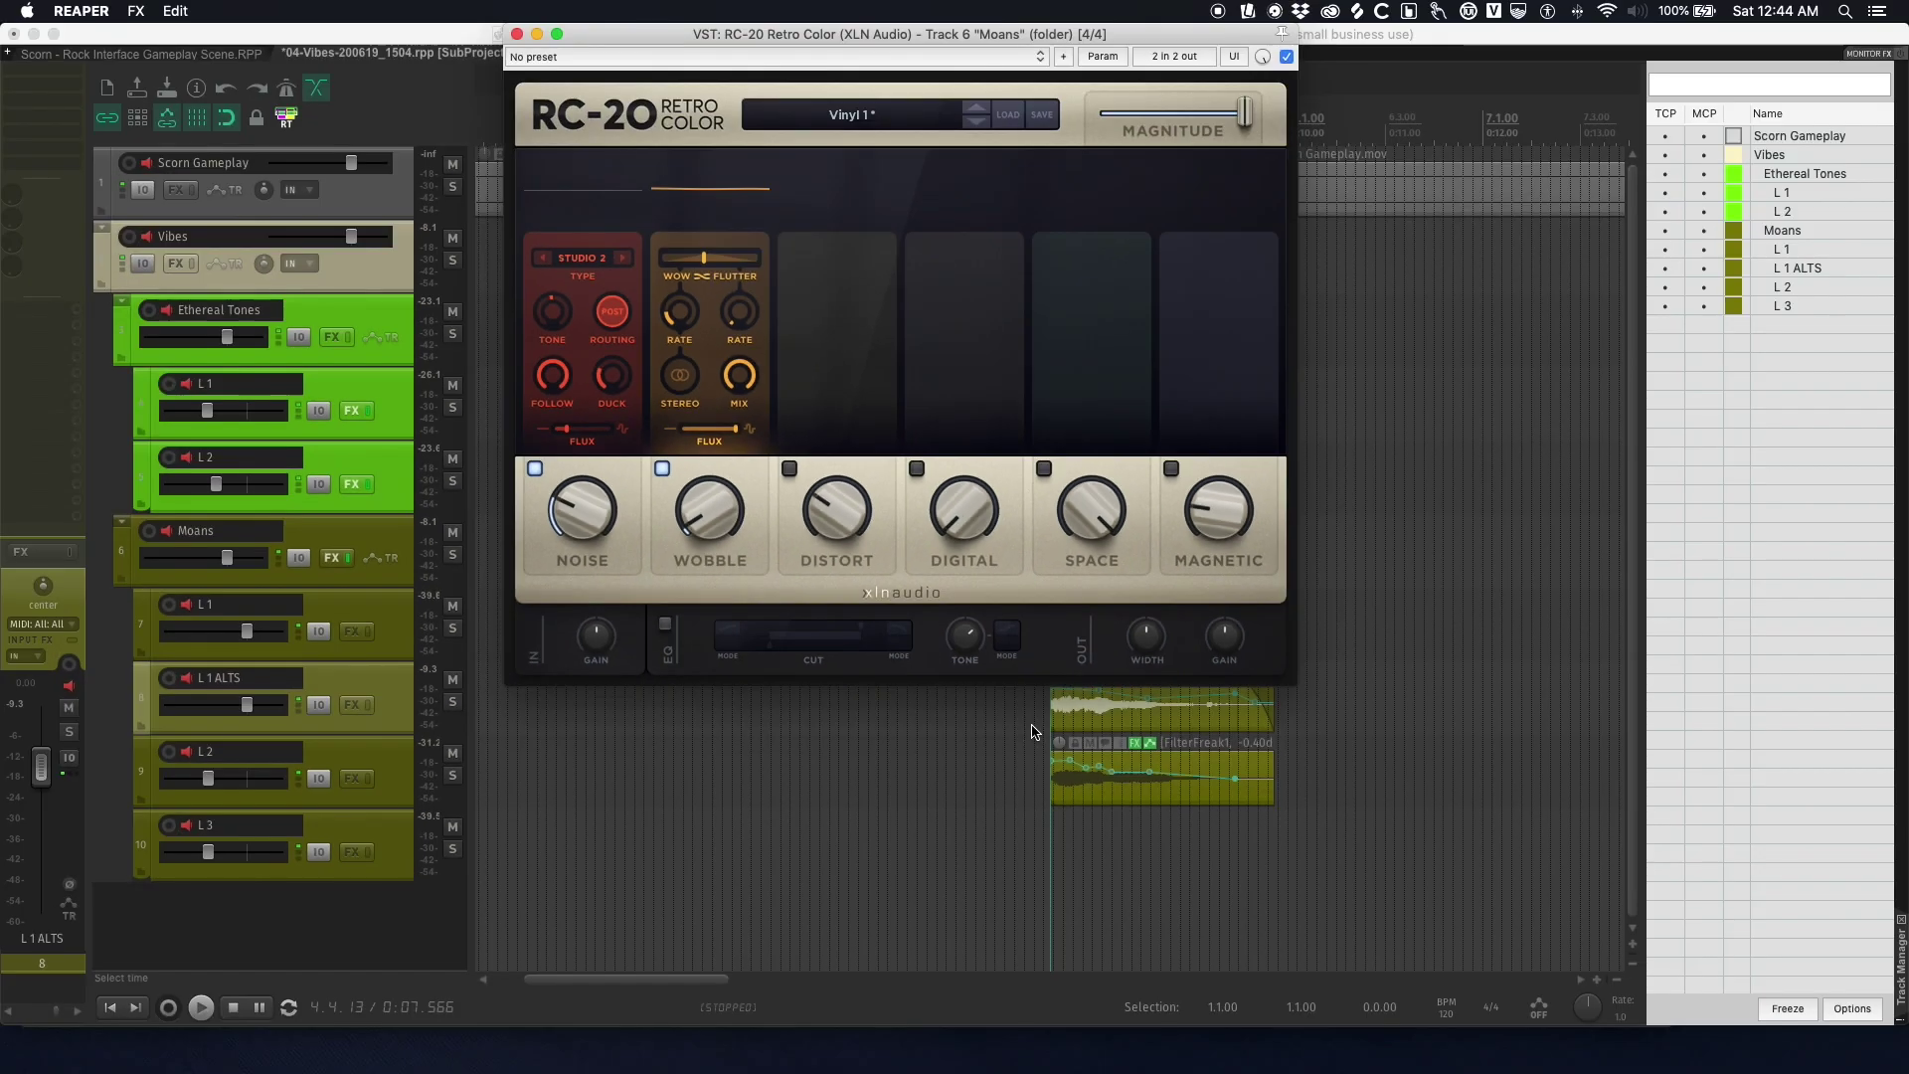
- Audition the moan clips with RC-20's Wobble amount turned fully up and with it set to about 56 %
left_click_drag(719, 530, 736, 539)
key("space")
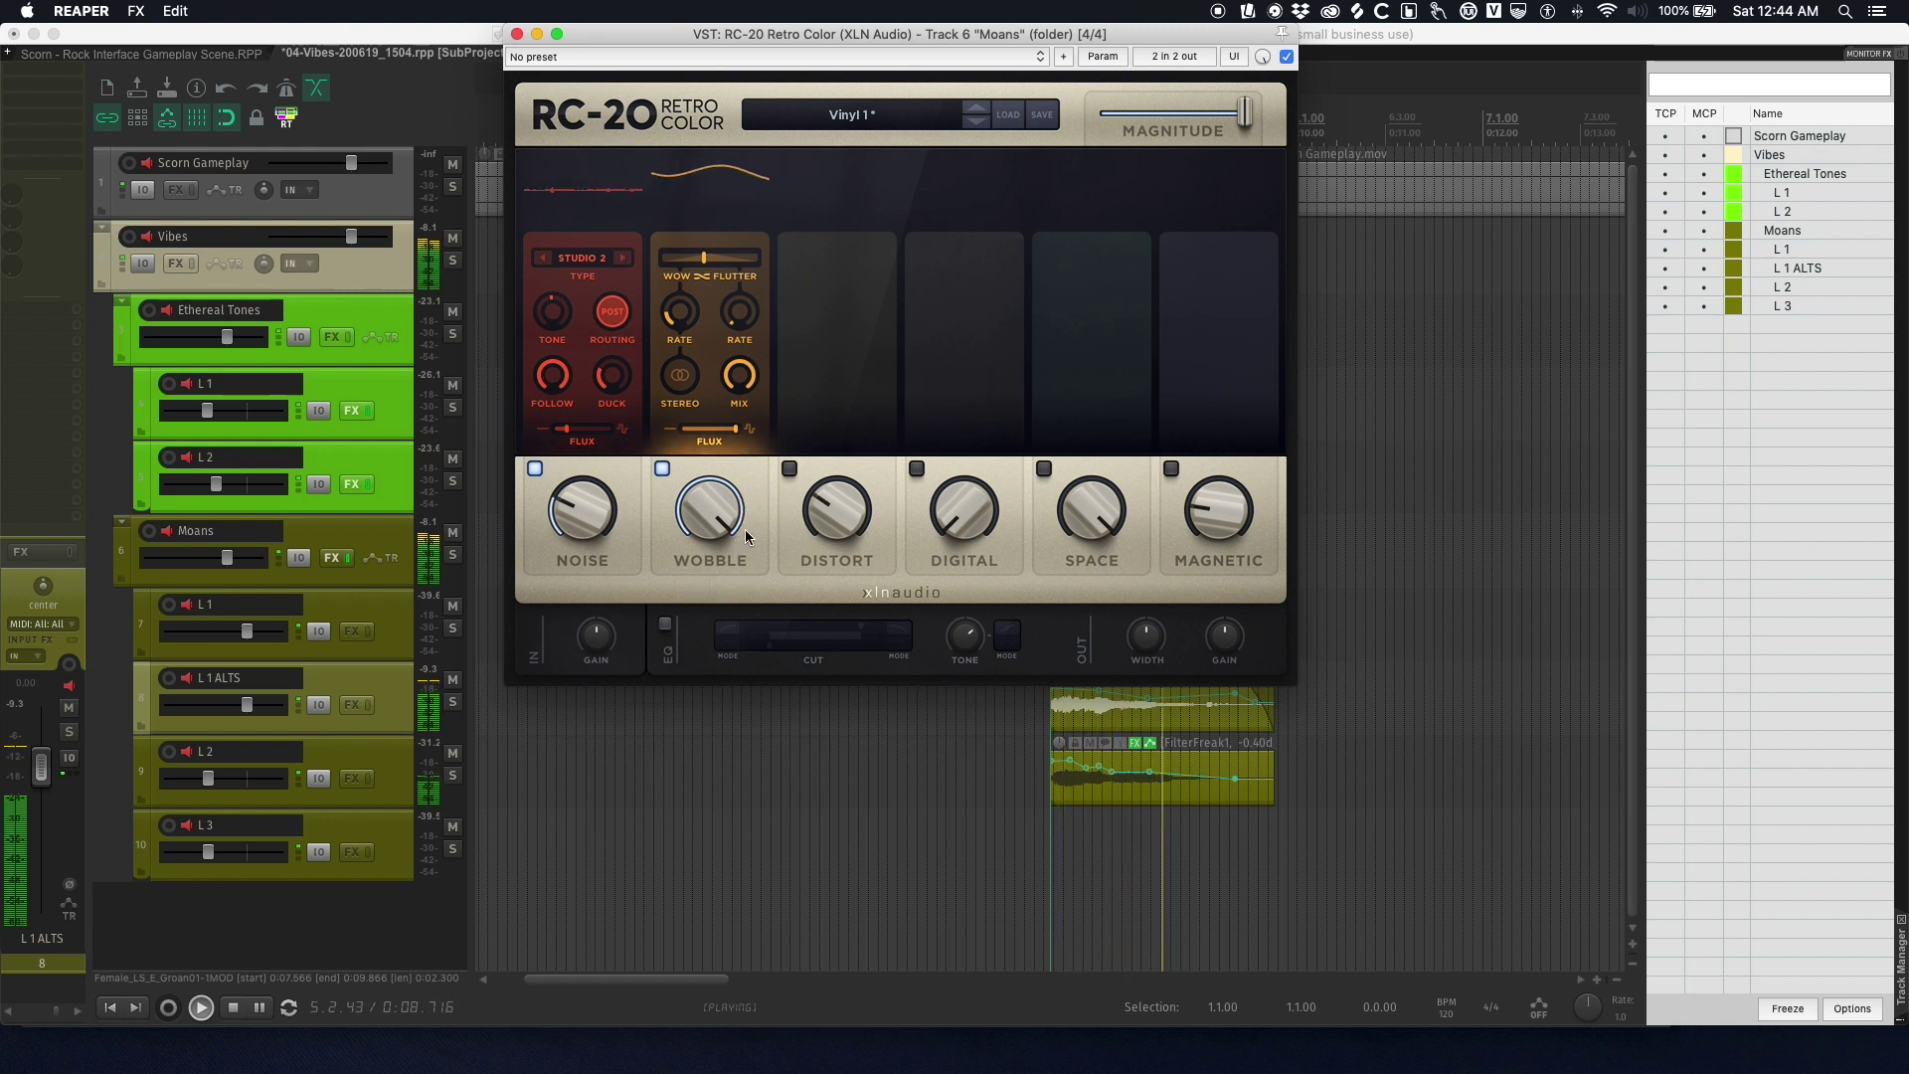
key("space")
left_click_drag(706, 499, 683, 666)
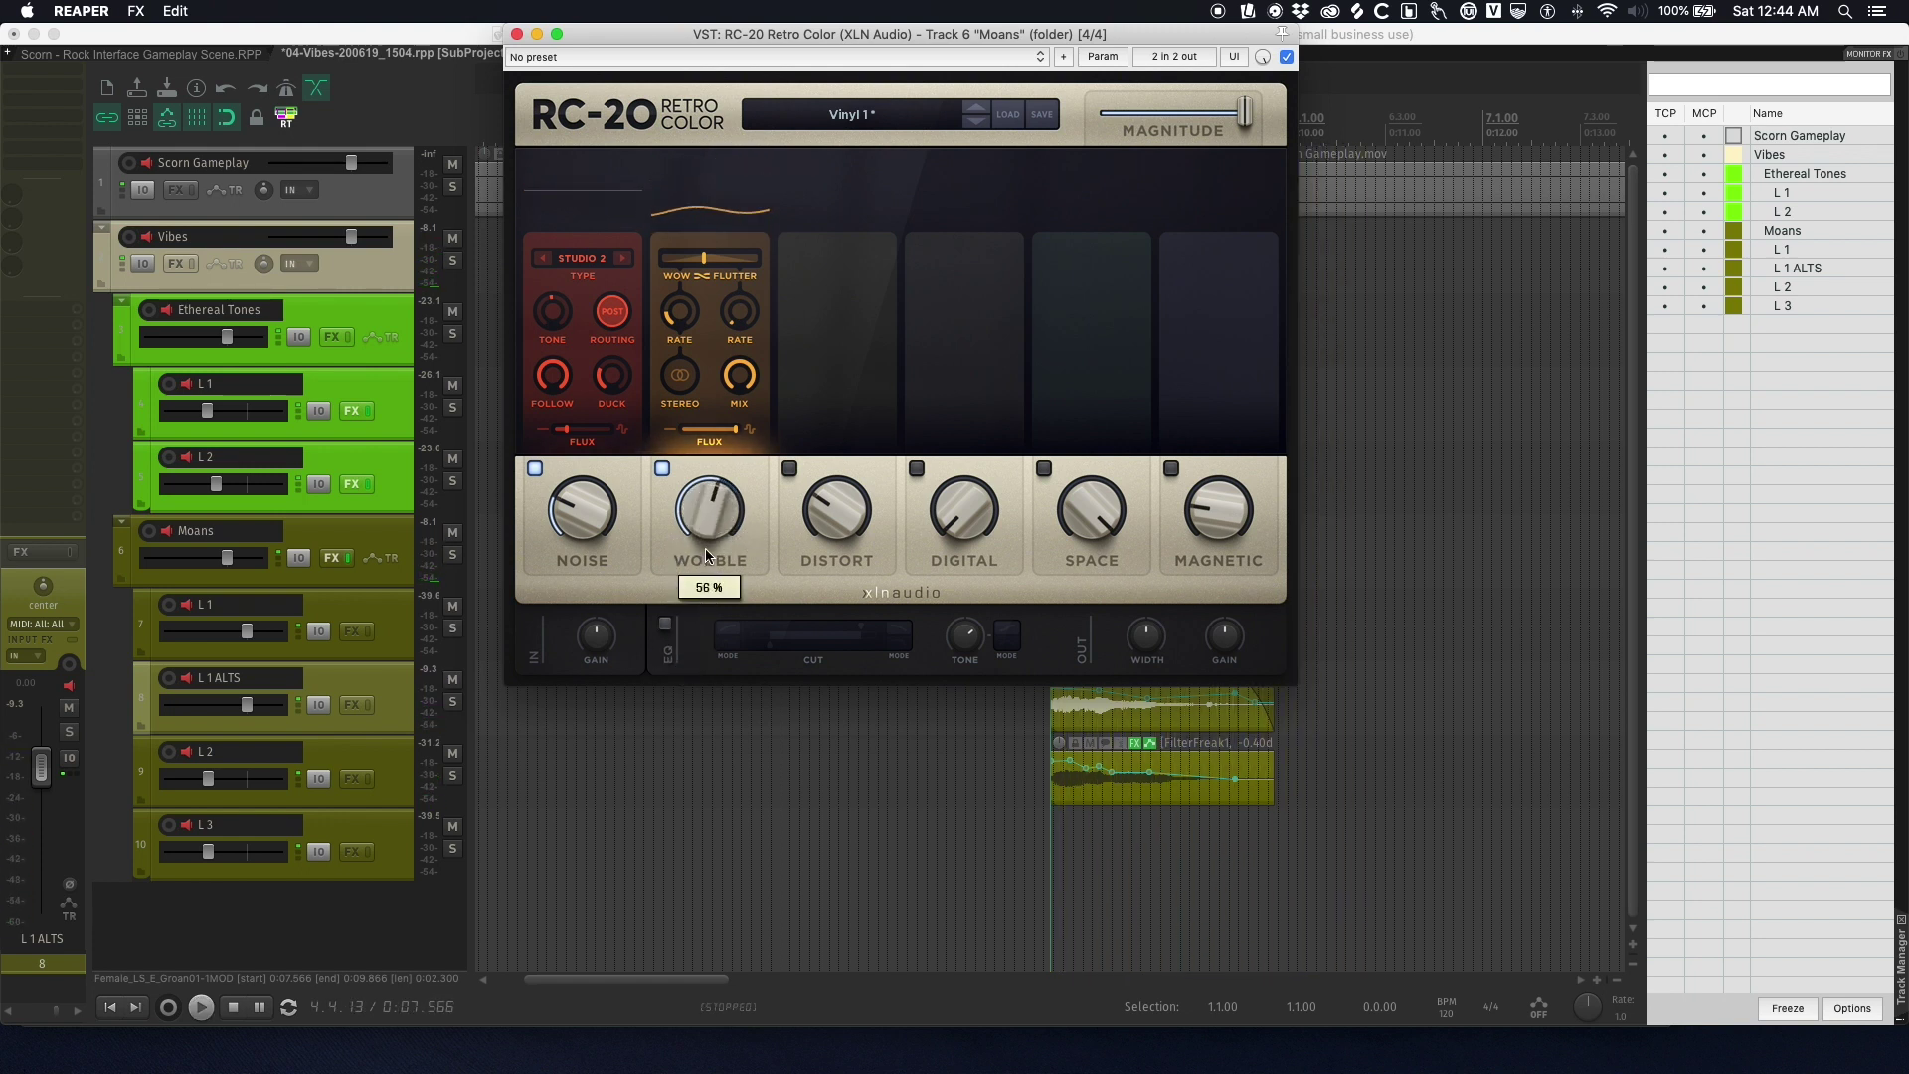
key("space")
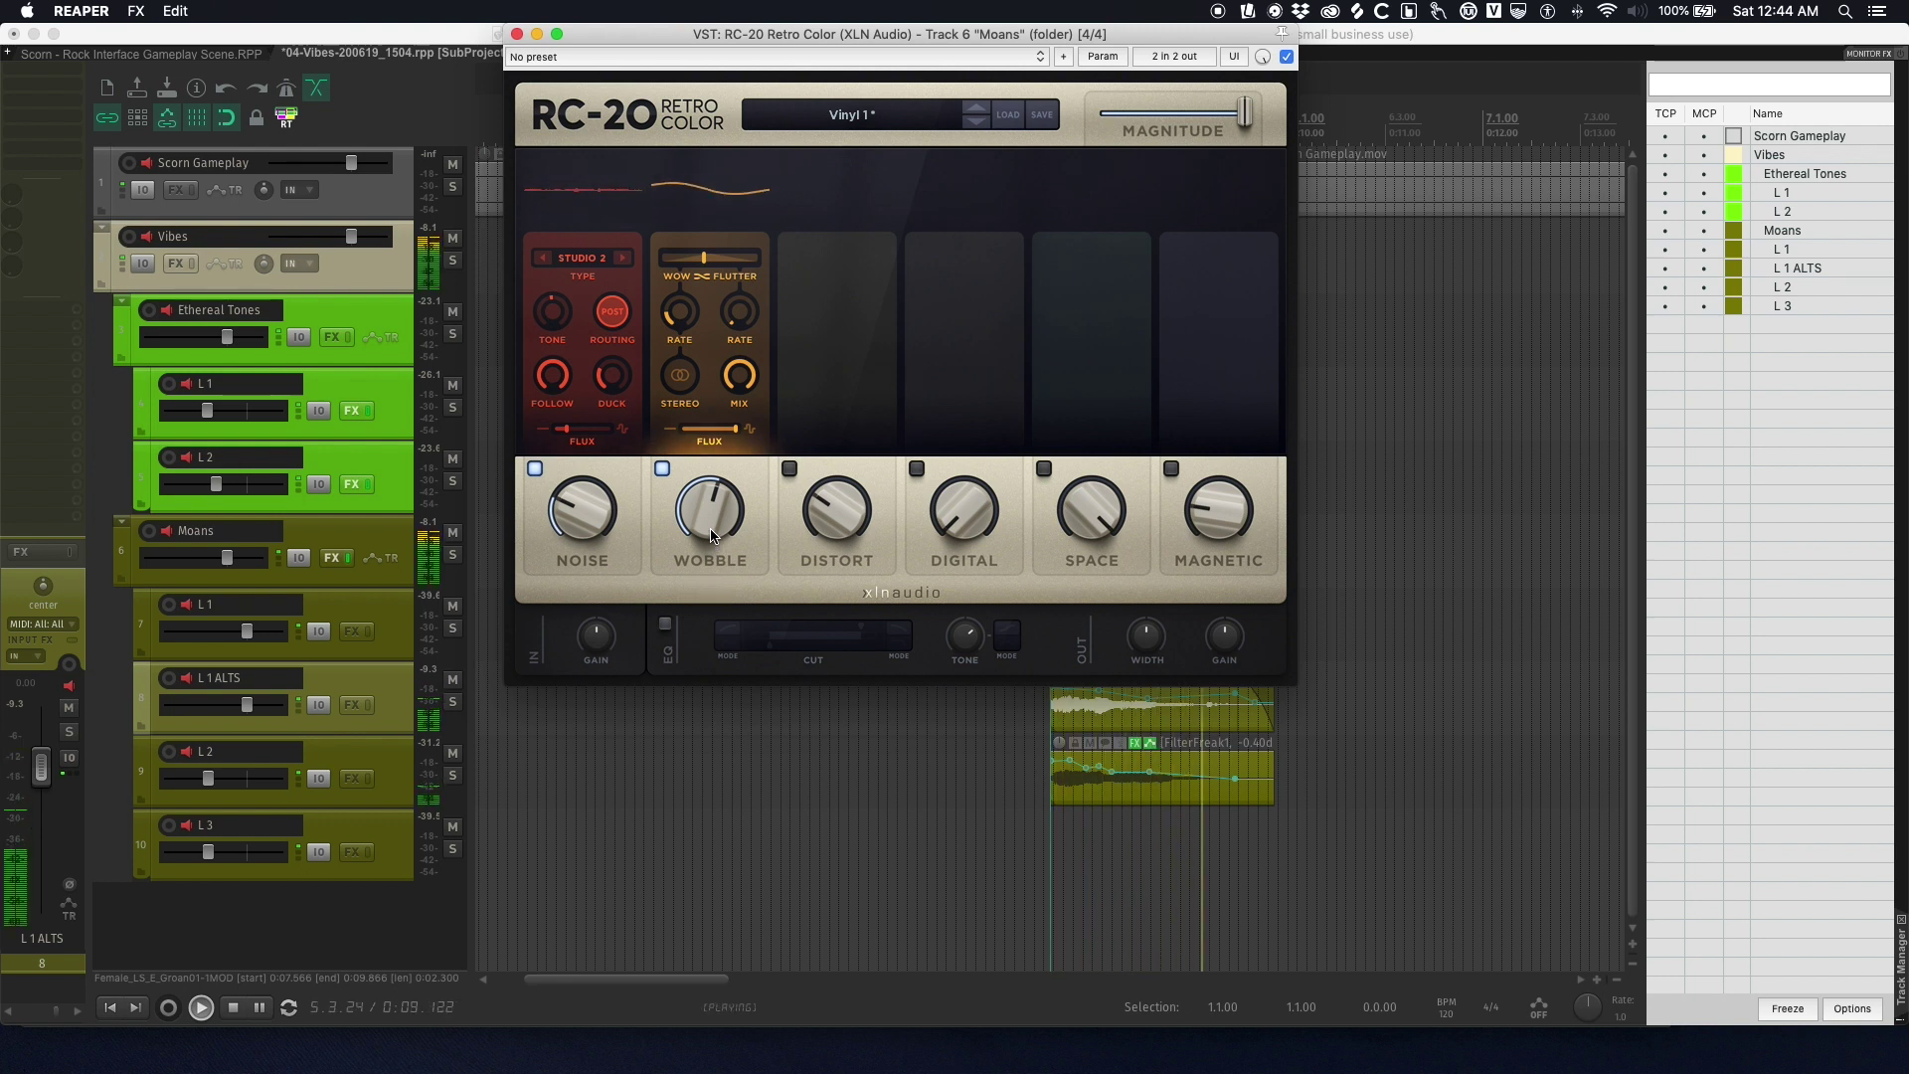
- Lower RC-20's Wobble amount to about 5 %, replaying the moan clips between adjustments and stopping playback when done
mouse_move(711, 537)
left_mouse_down()
mouse_move(676, 588)
mouse_move(703, 535)
mouse_move(698, 554)
left_mouse_up()
key("space")
key("space")
key("space")
scroll(712, 524, "down", 3)
key("space")
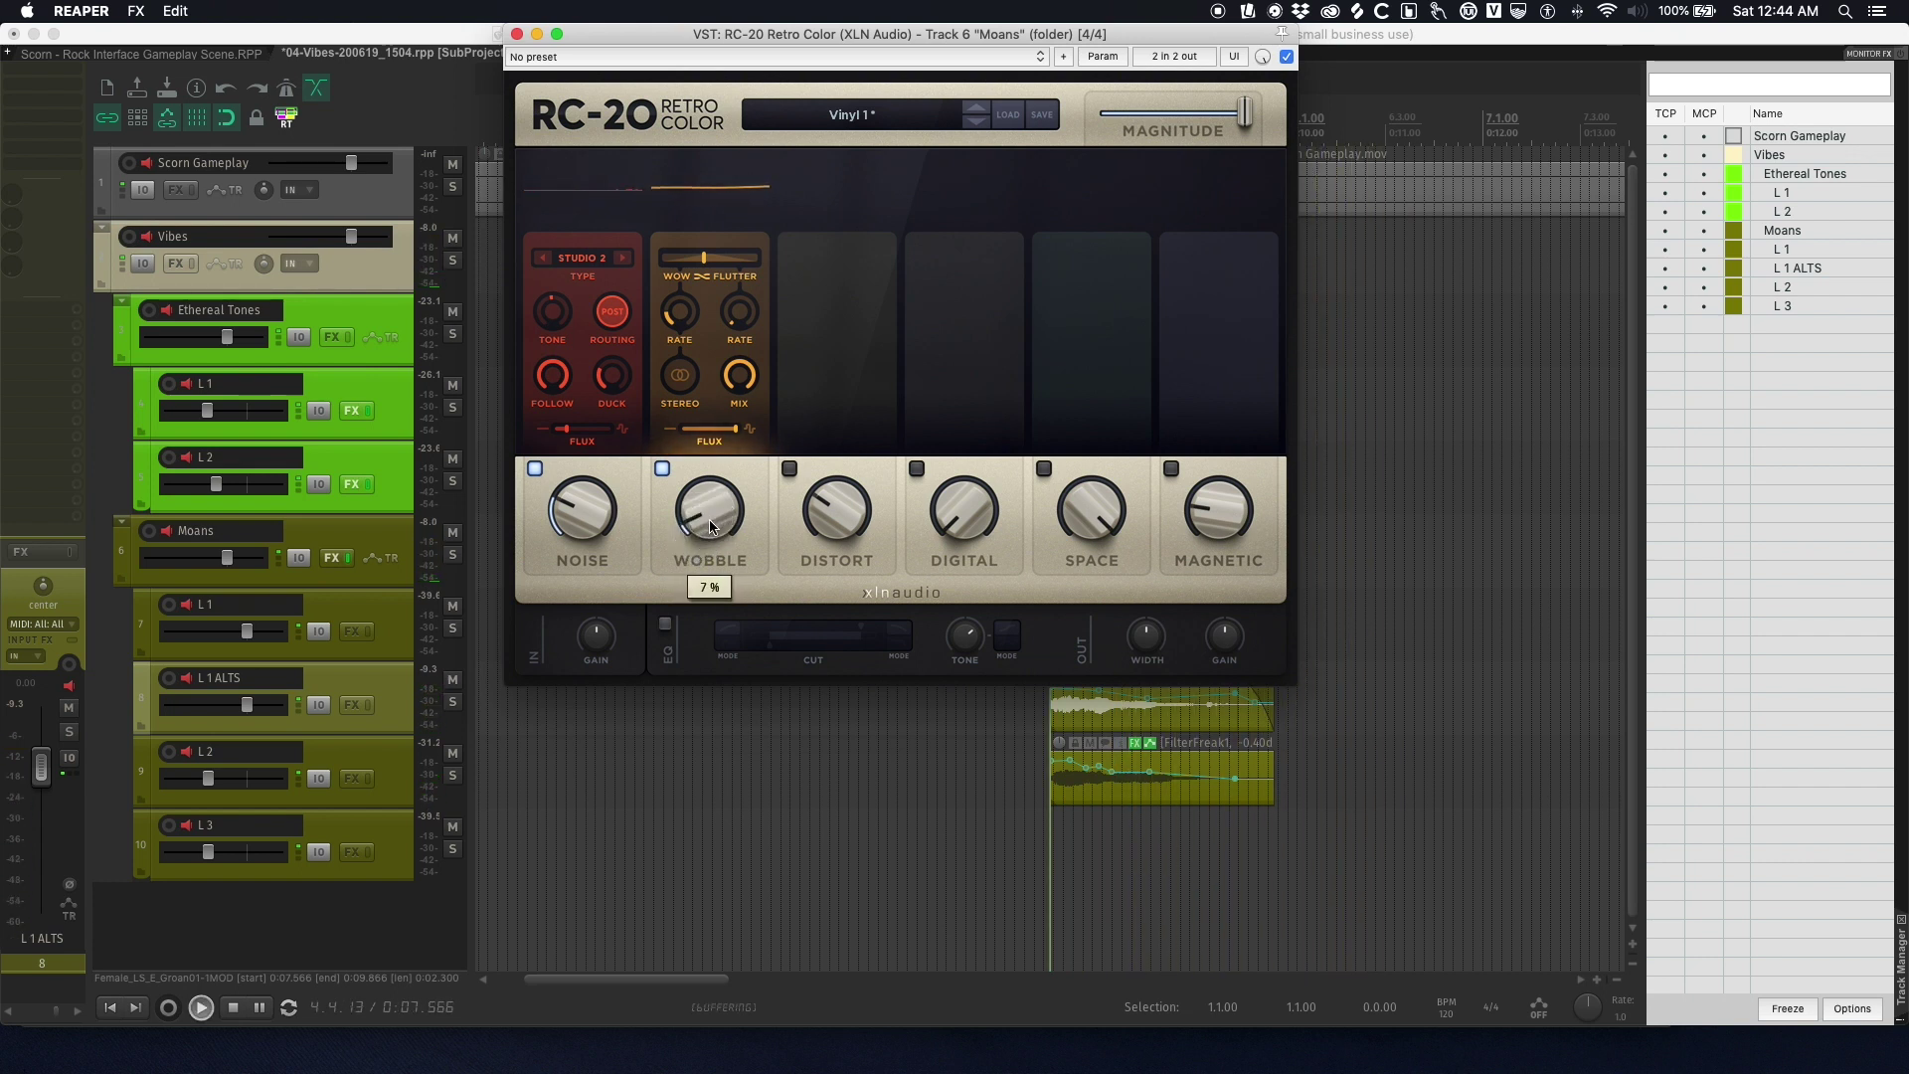
left_click_drag(710, 524, 710, 530)
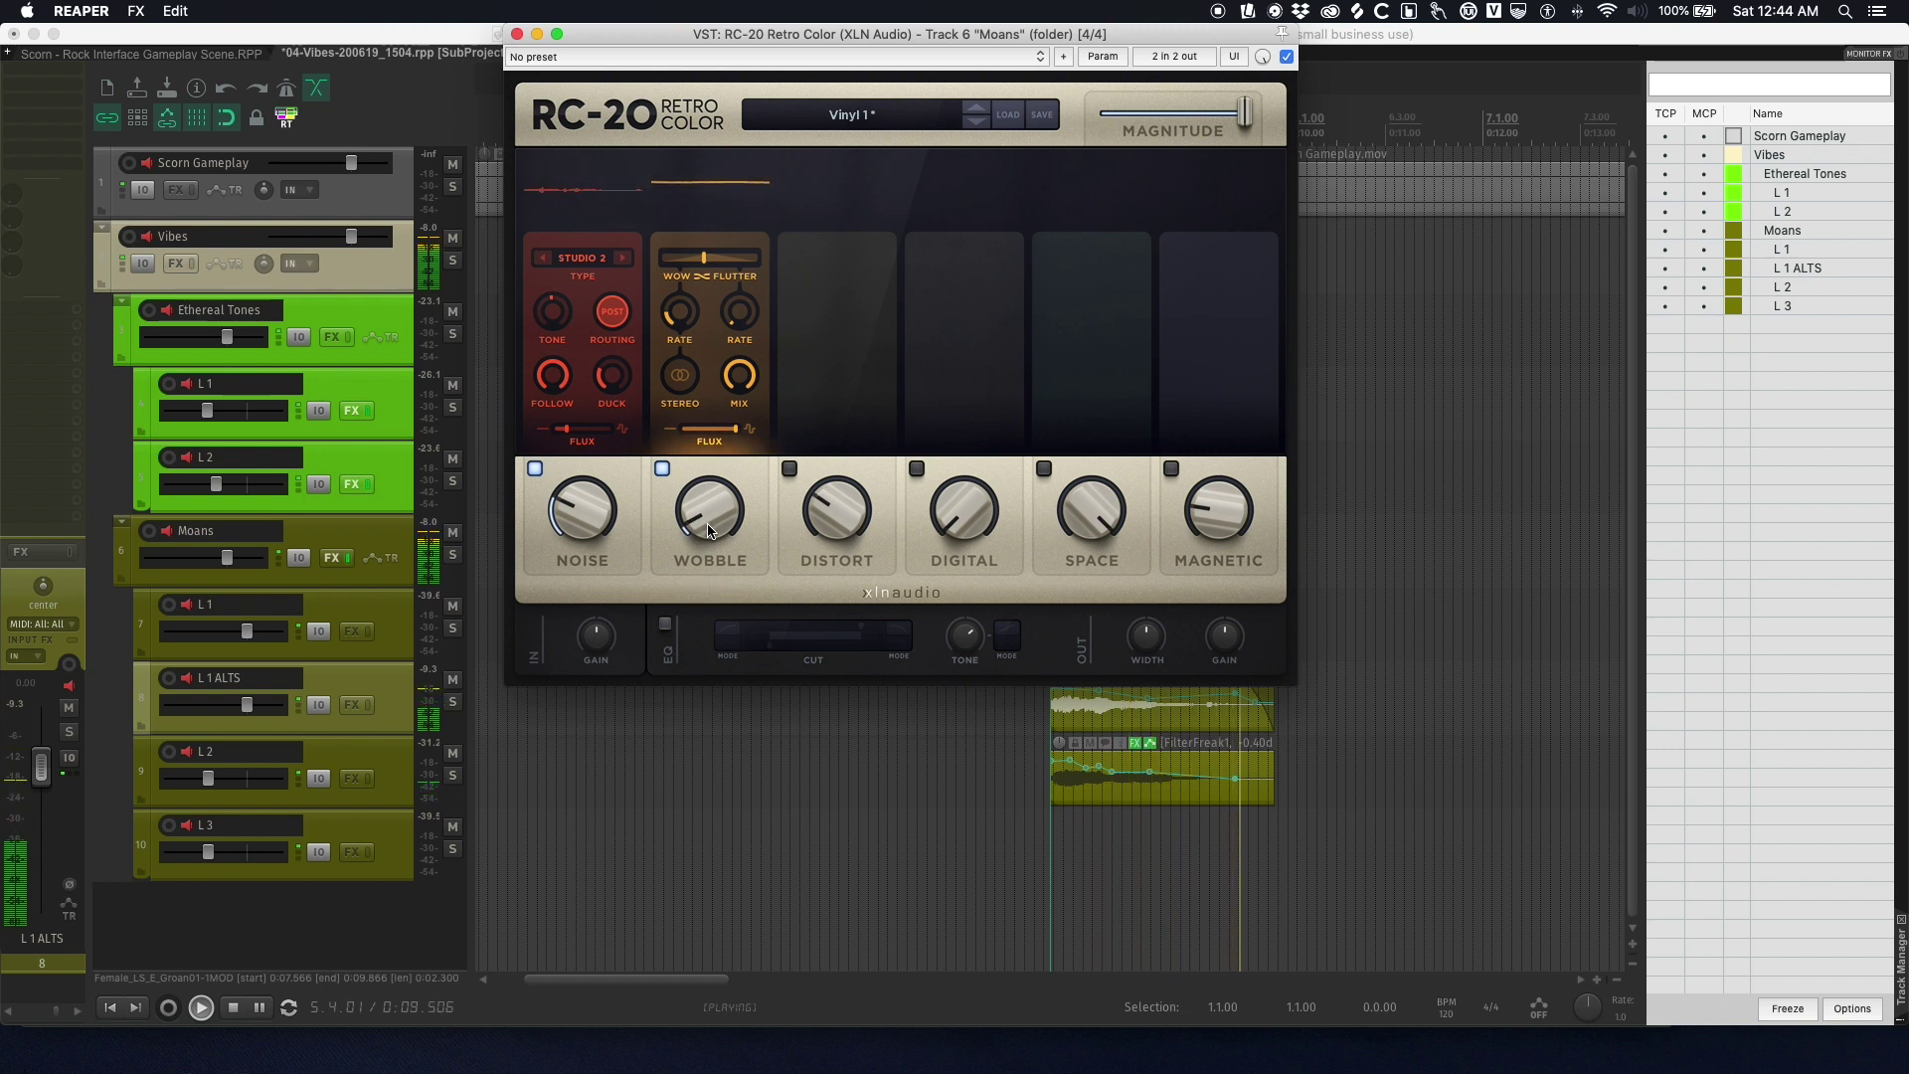
scroll(711, 529, "up", 1)
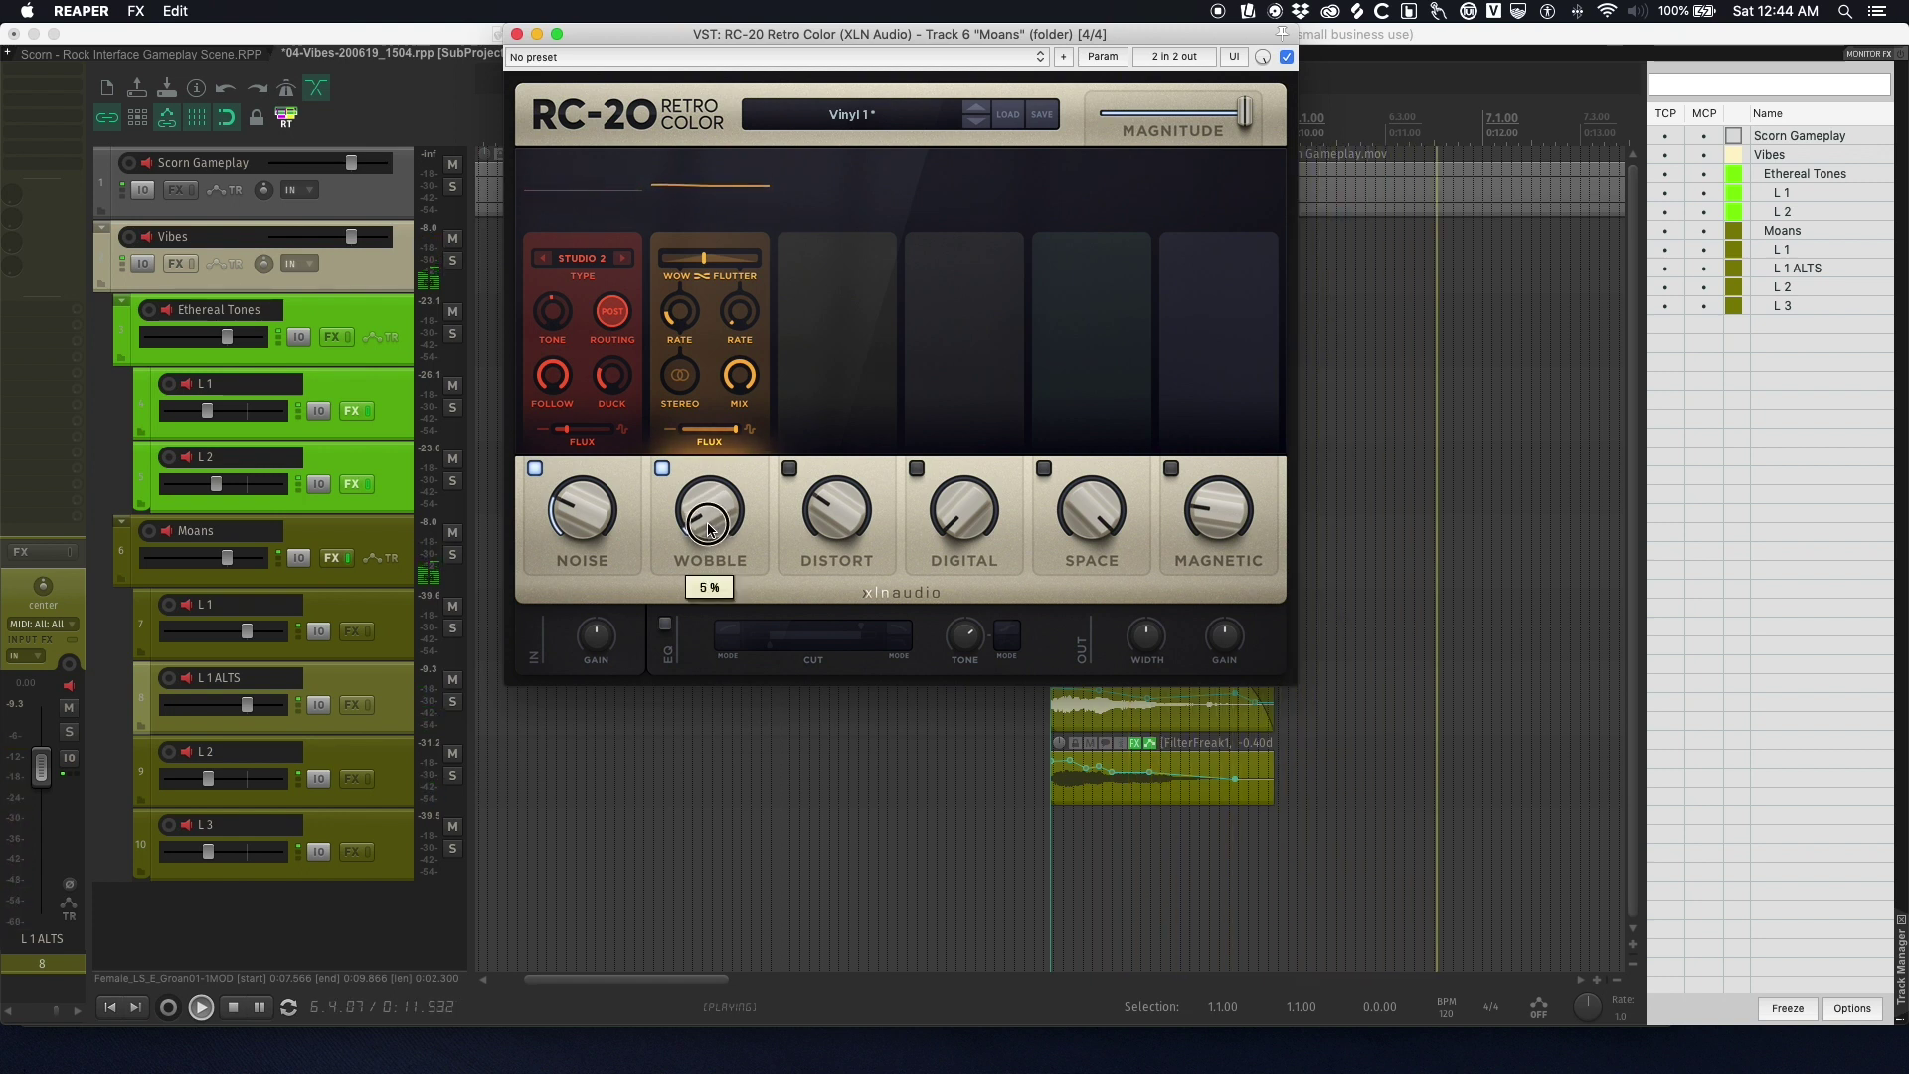
key("space")
scroll(710, 527, "down", 1)
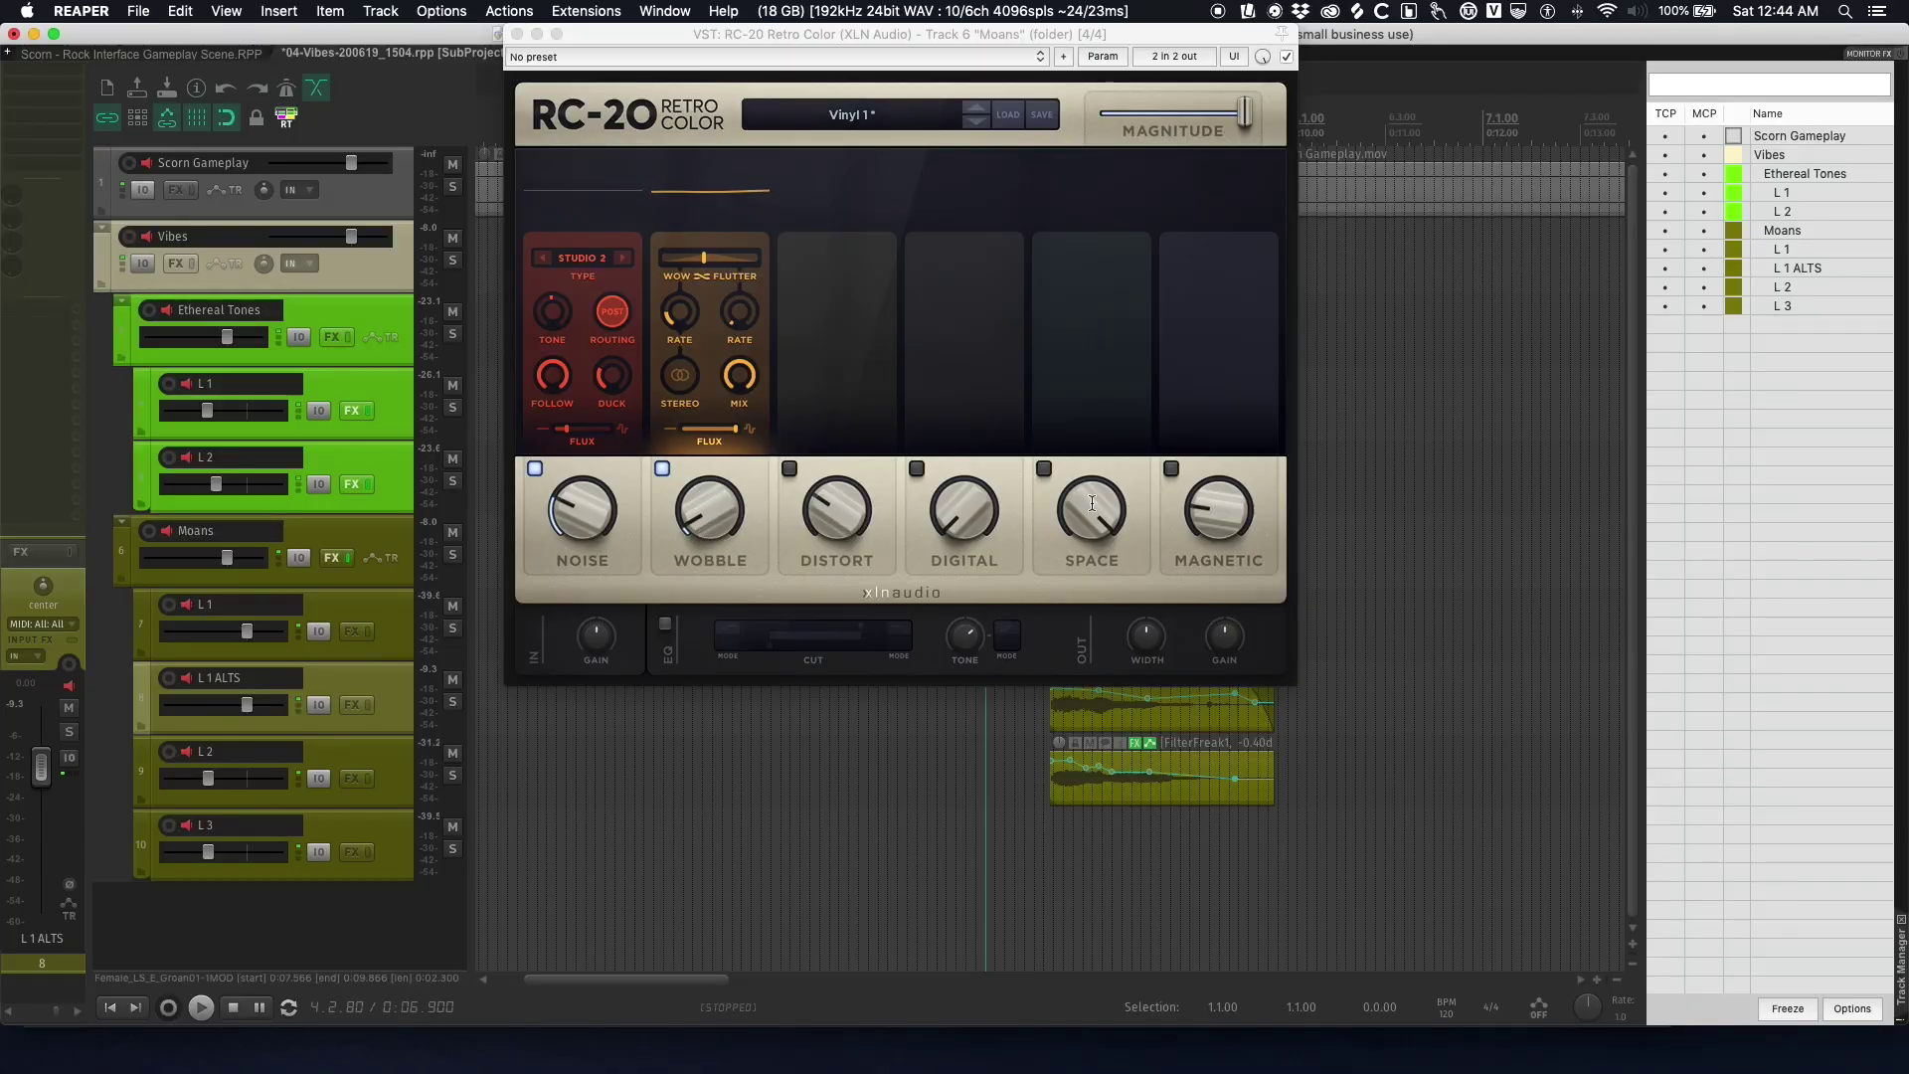
- Close the RC-20 Retro Color window and move the edit cursor to the start of the moan clips at 4.4.13
left_click(516, 34)
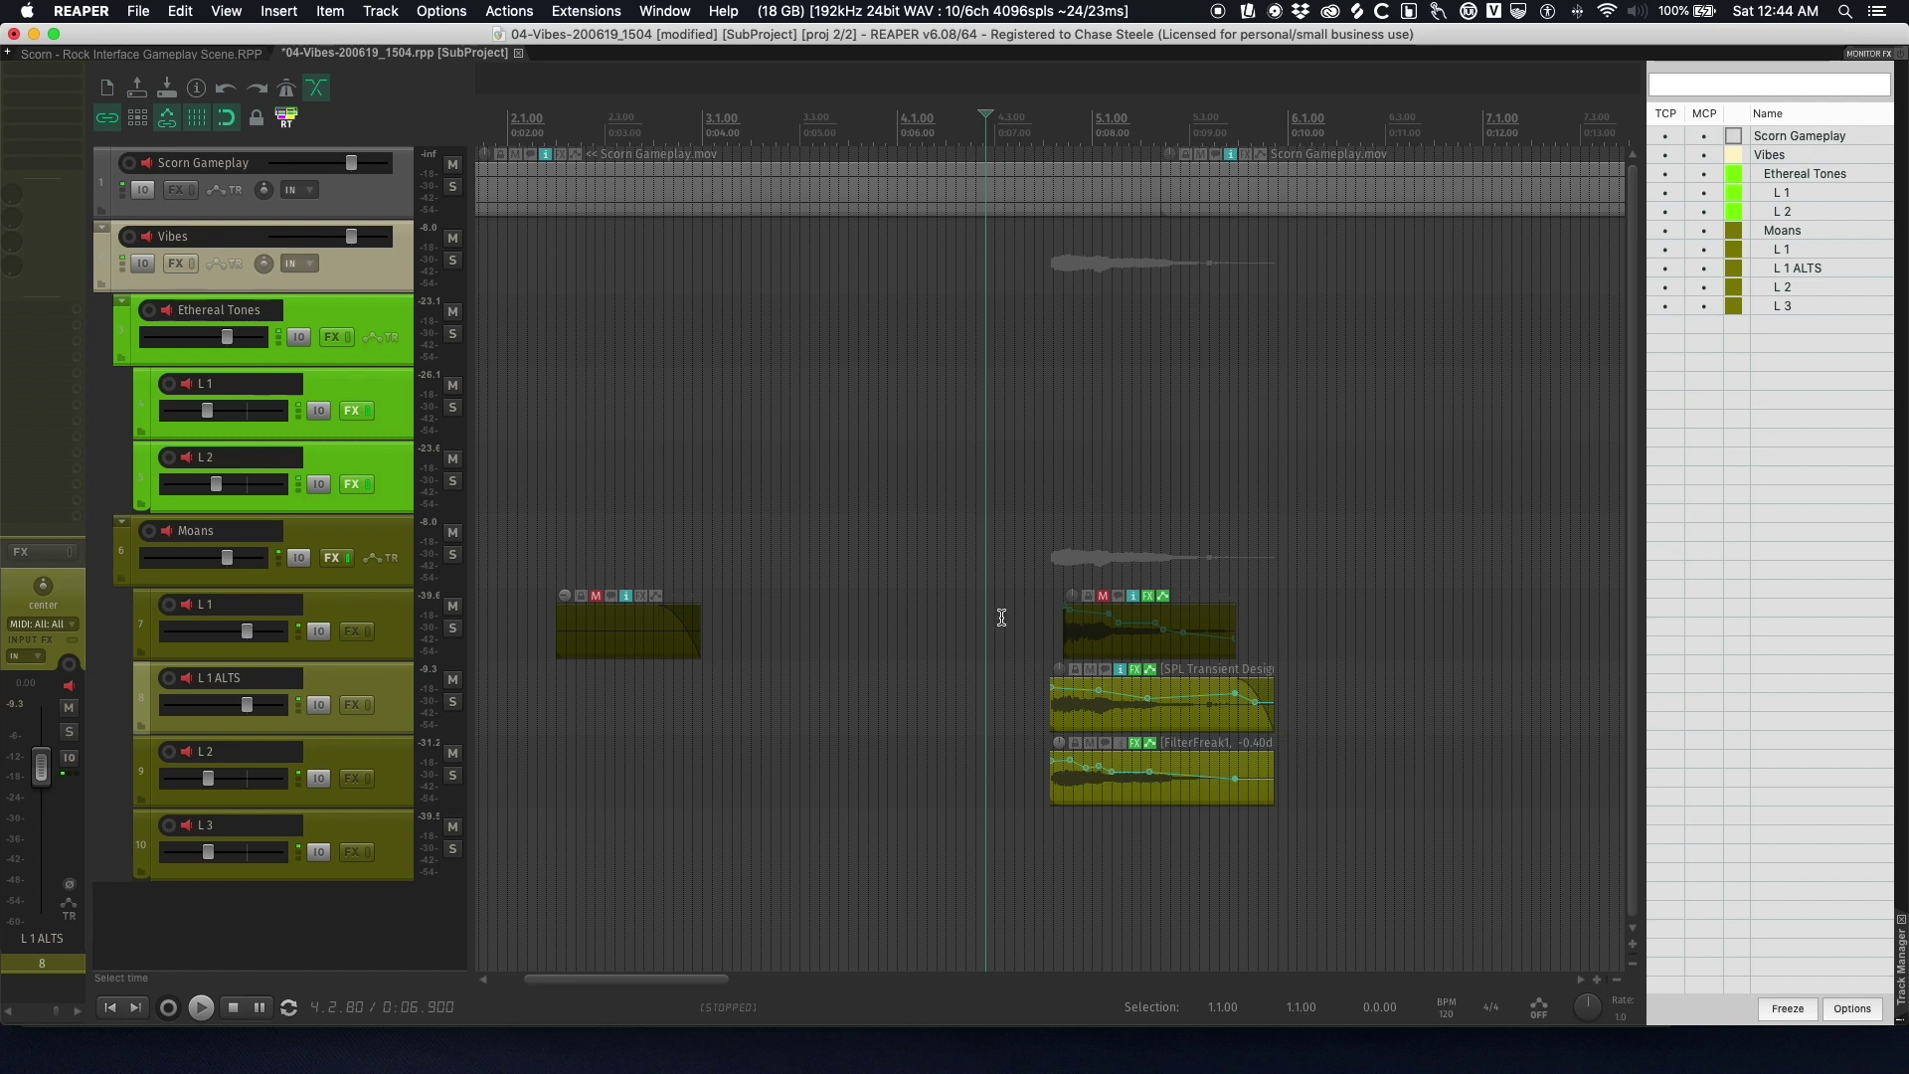
key("super+Right")
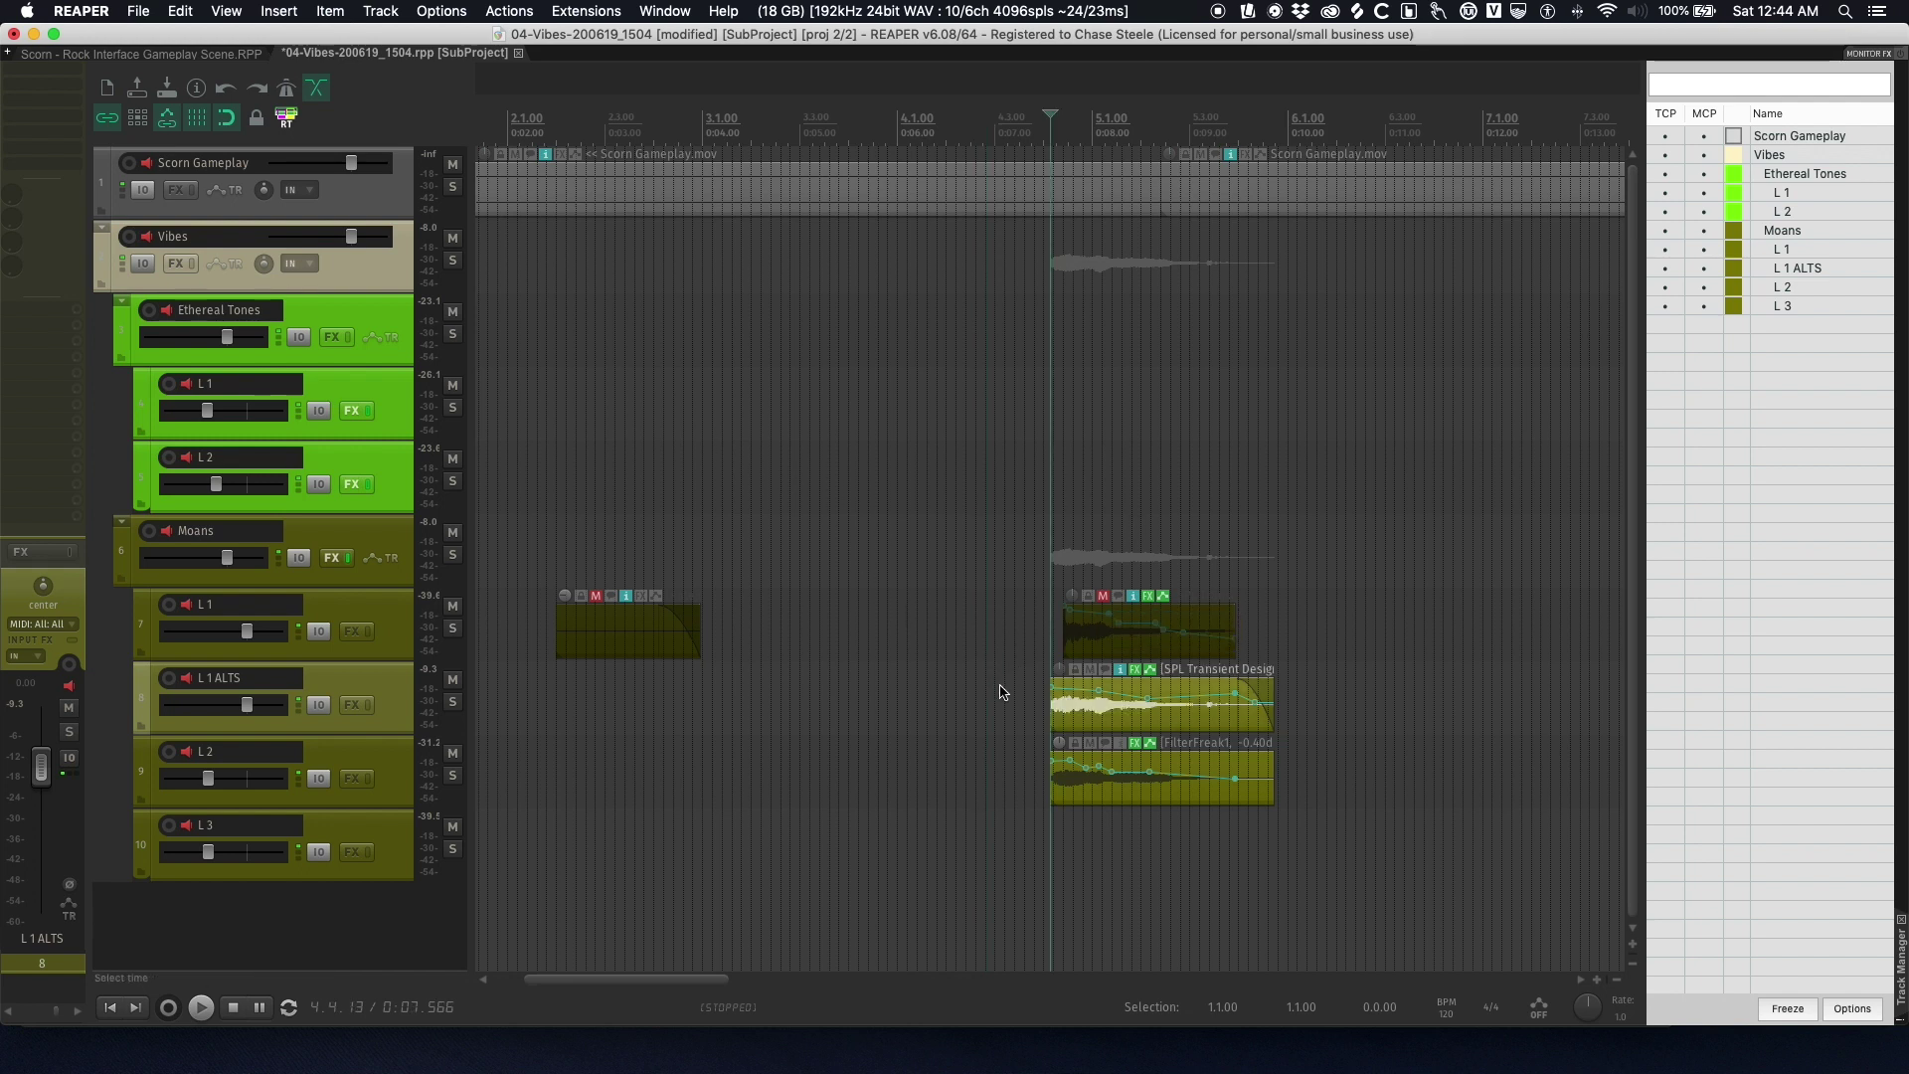
scroll(1006, 687, "down", 4)
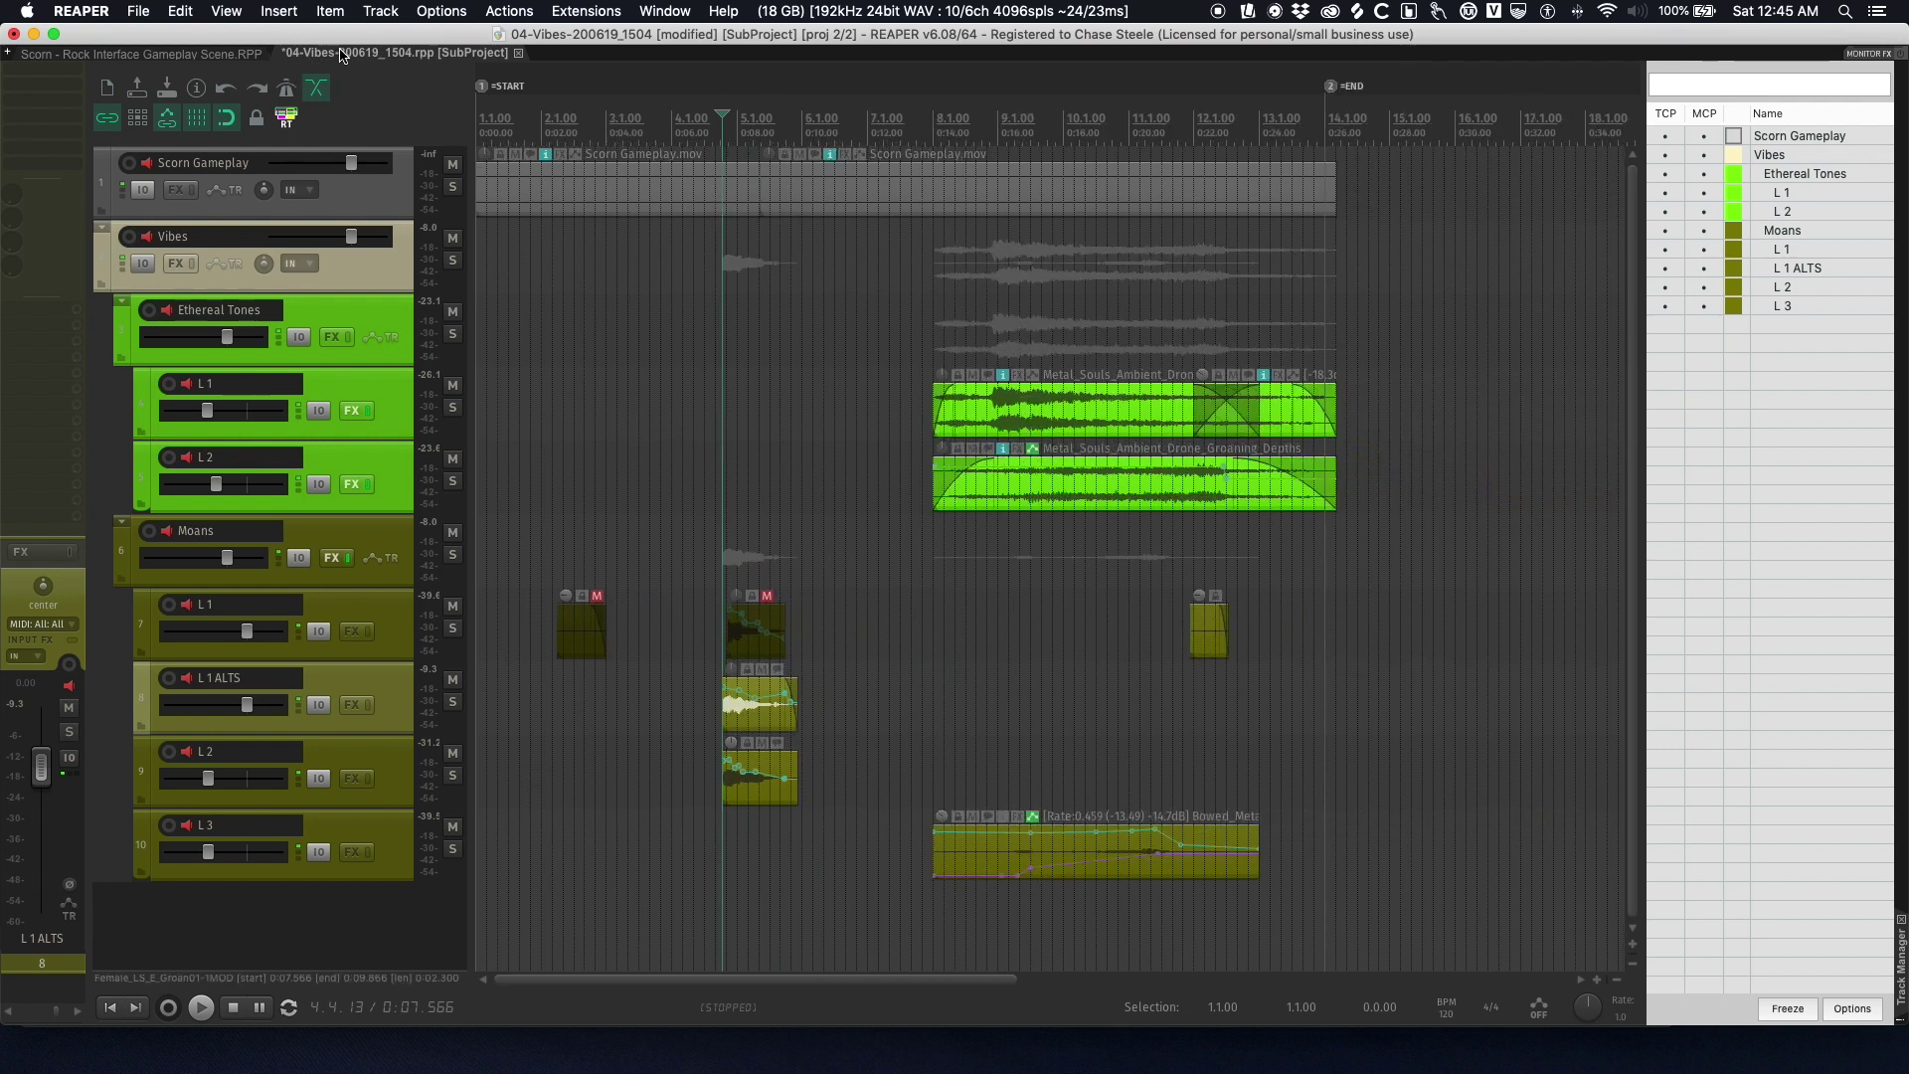
scroll(775, 398, "down", 2)
scroll(793, 464, "up", 2)
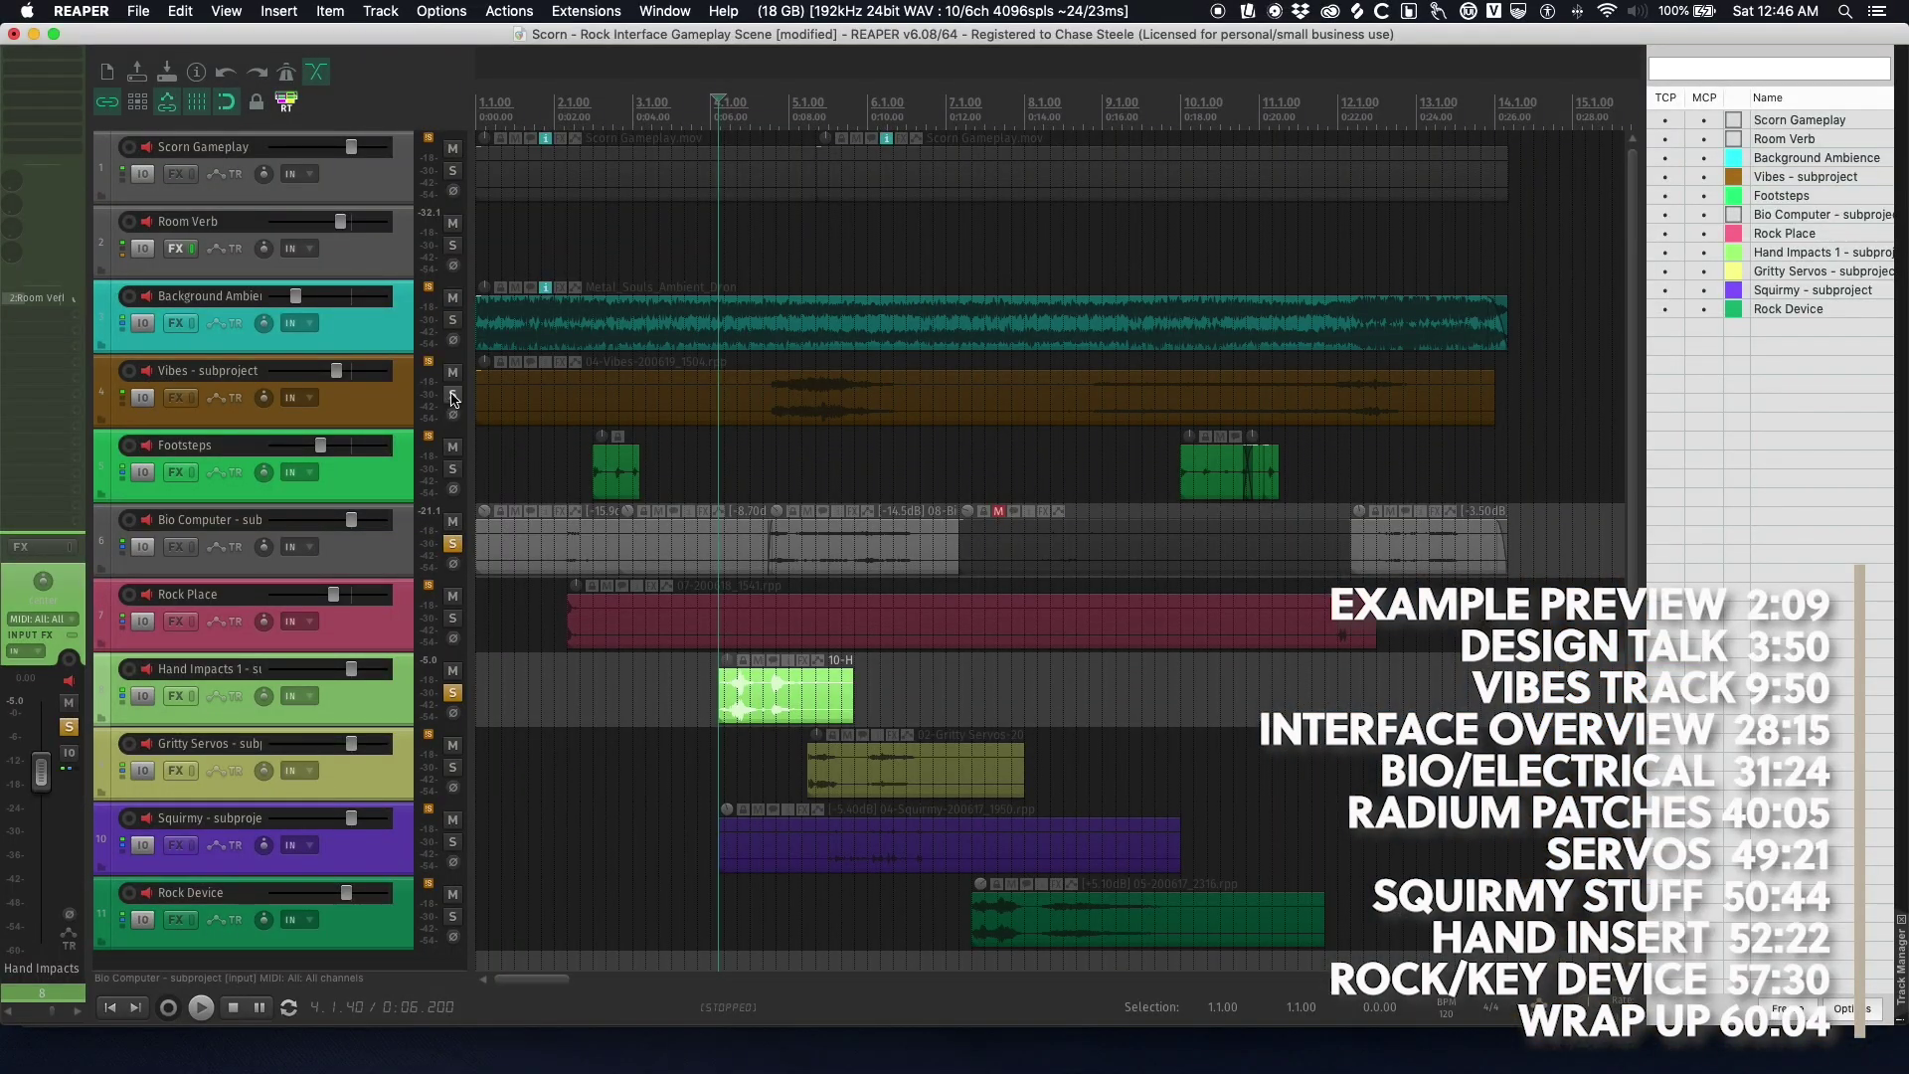
- Solo the Vibes subproject track in the main Scorn project without re-rendering subprojects, and audition the soloed tracks against the gameplay video from 3.3.00
left_click(453, 398)
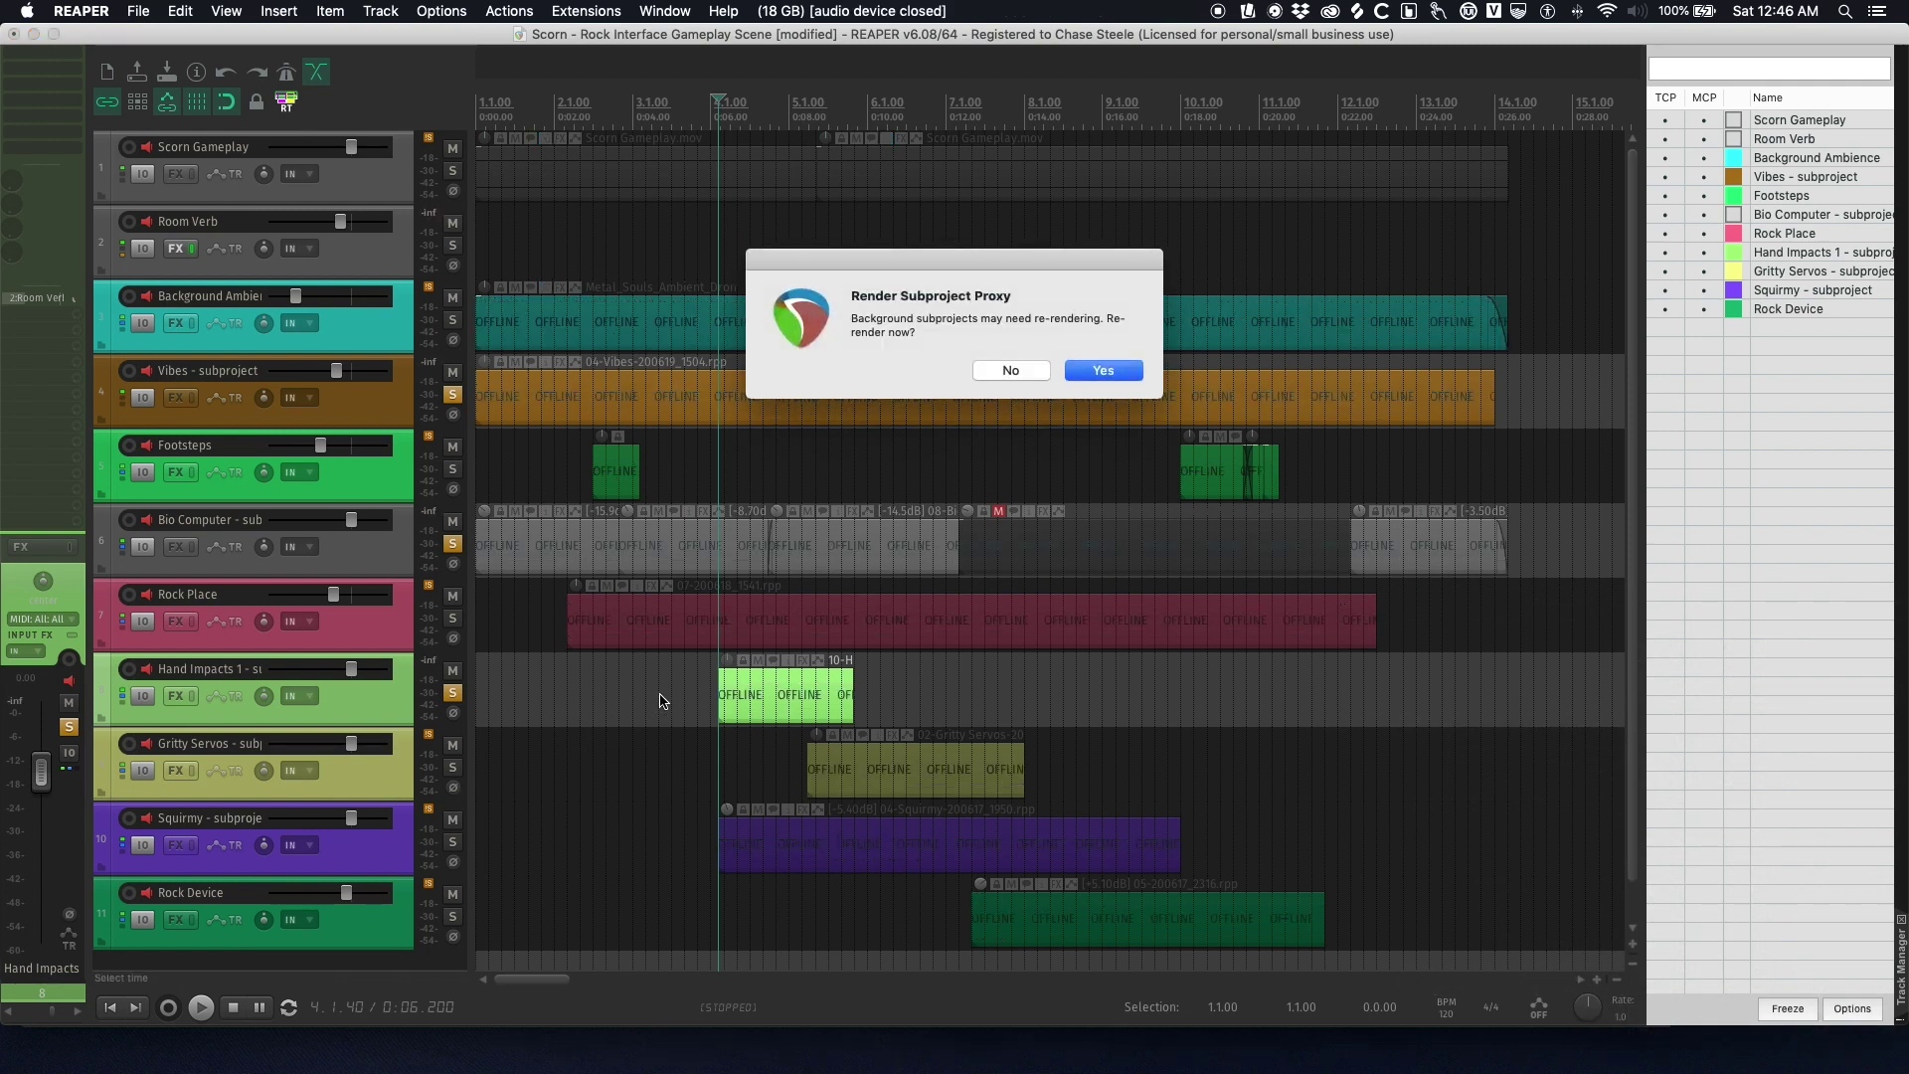
left_click(1012, 371)
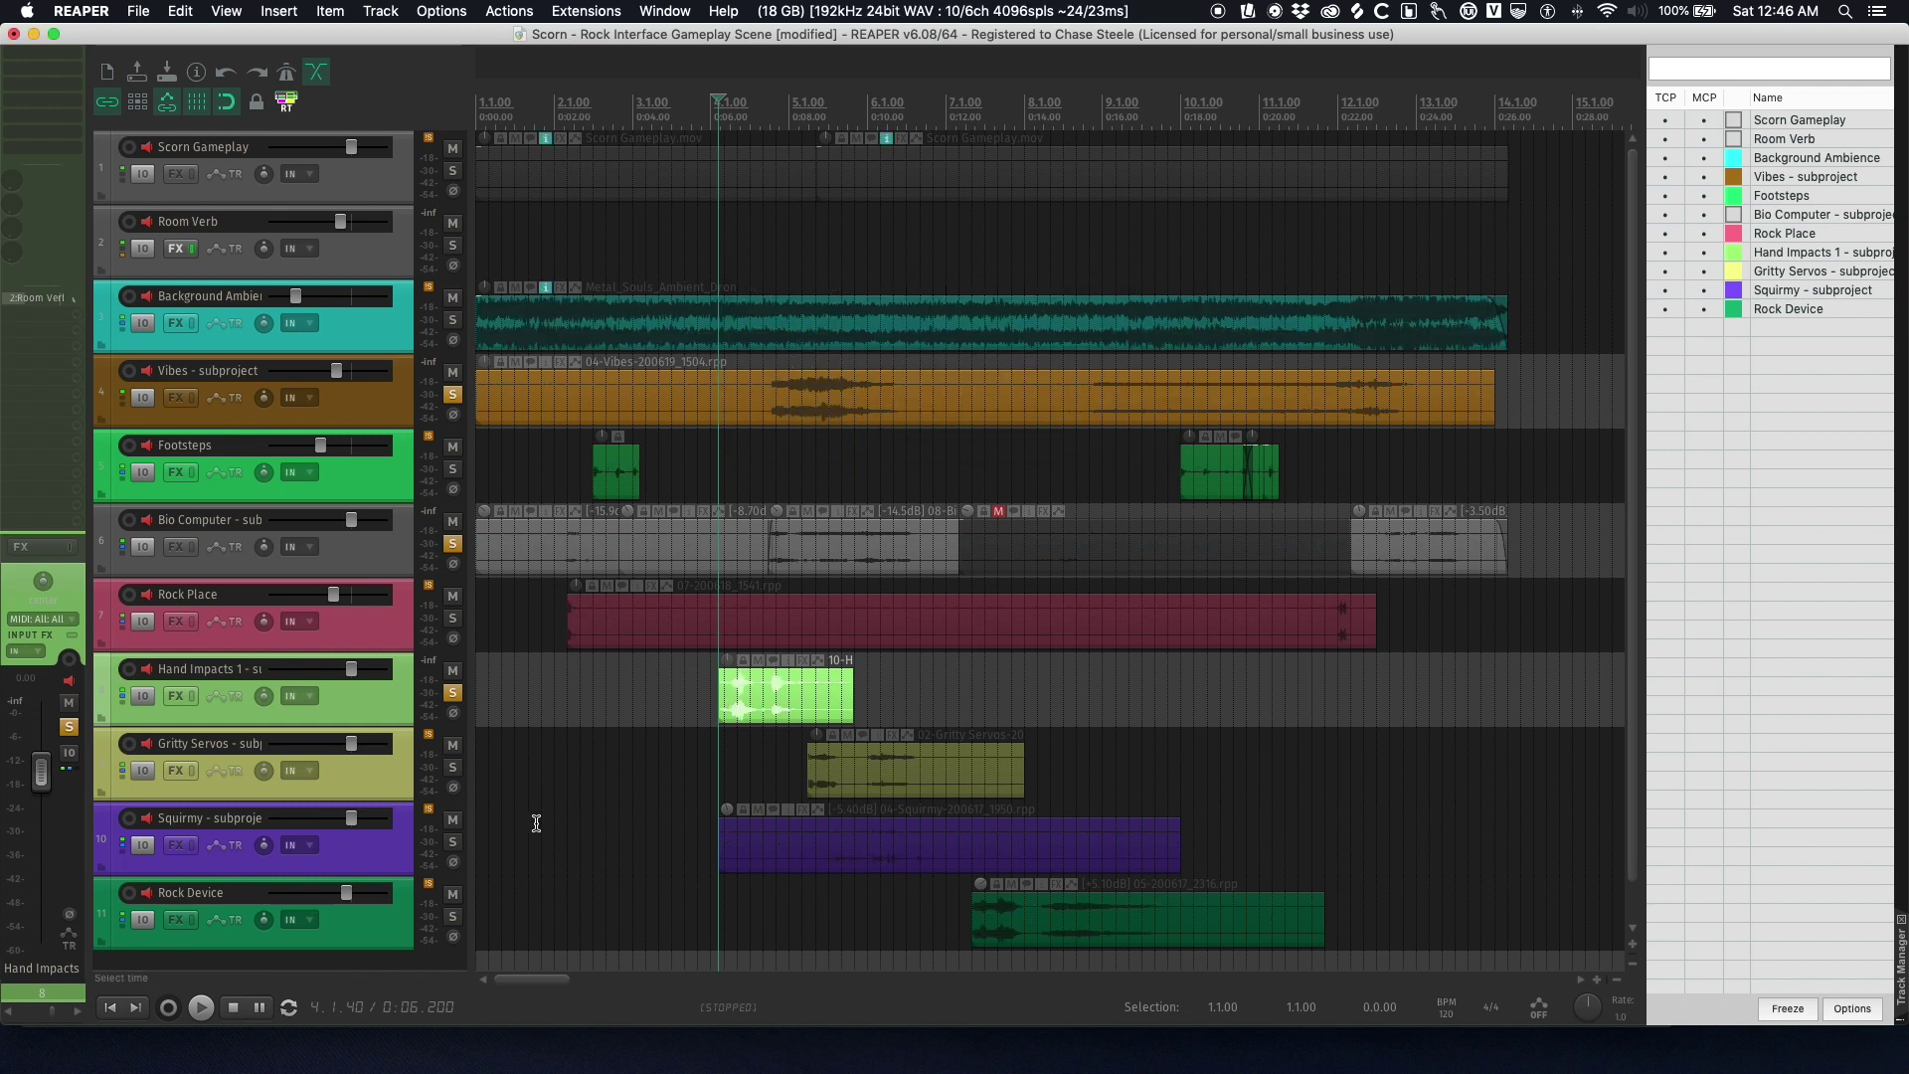
left_click(670, 693)
key("space")
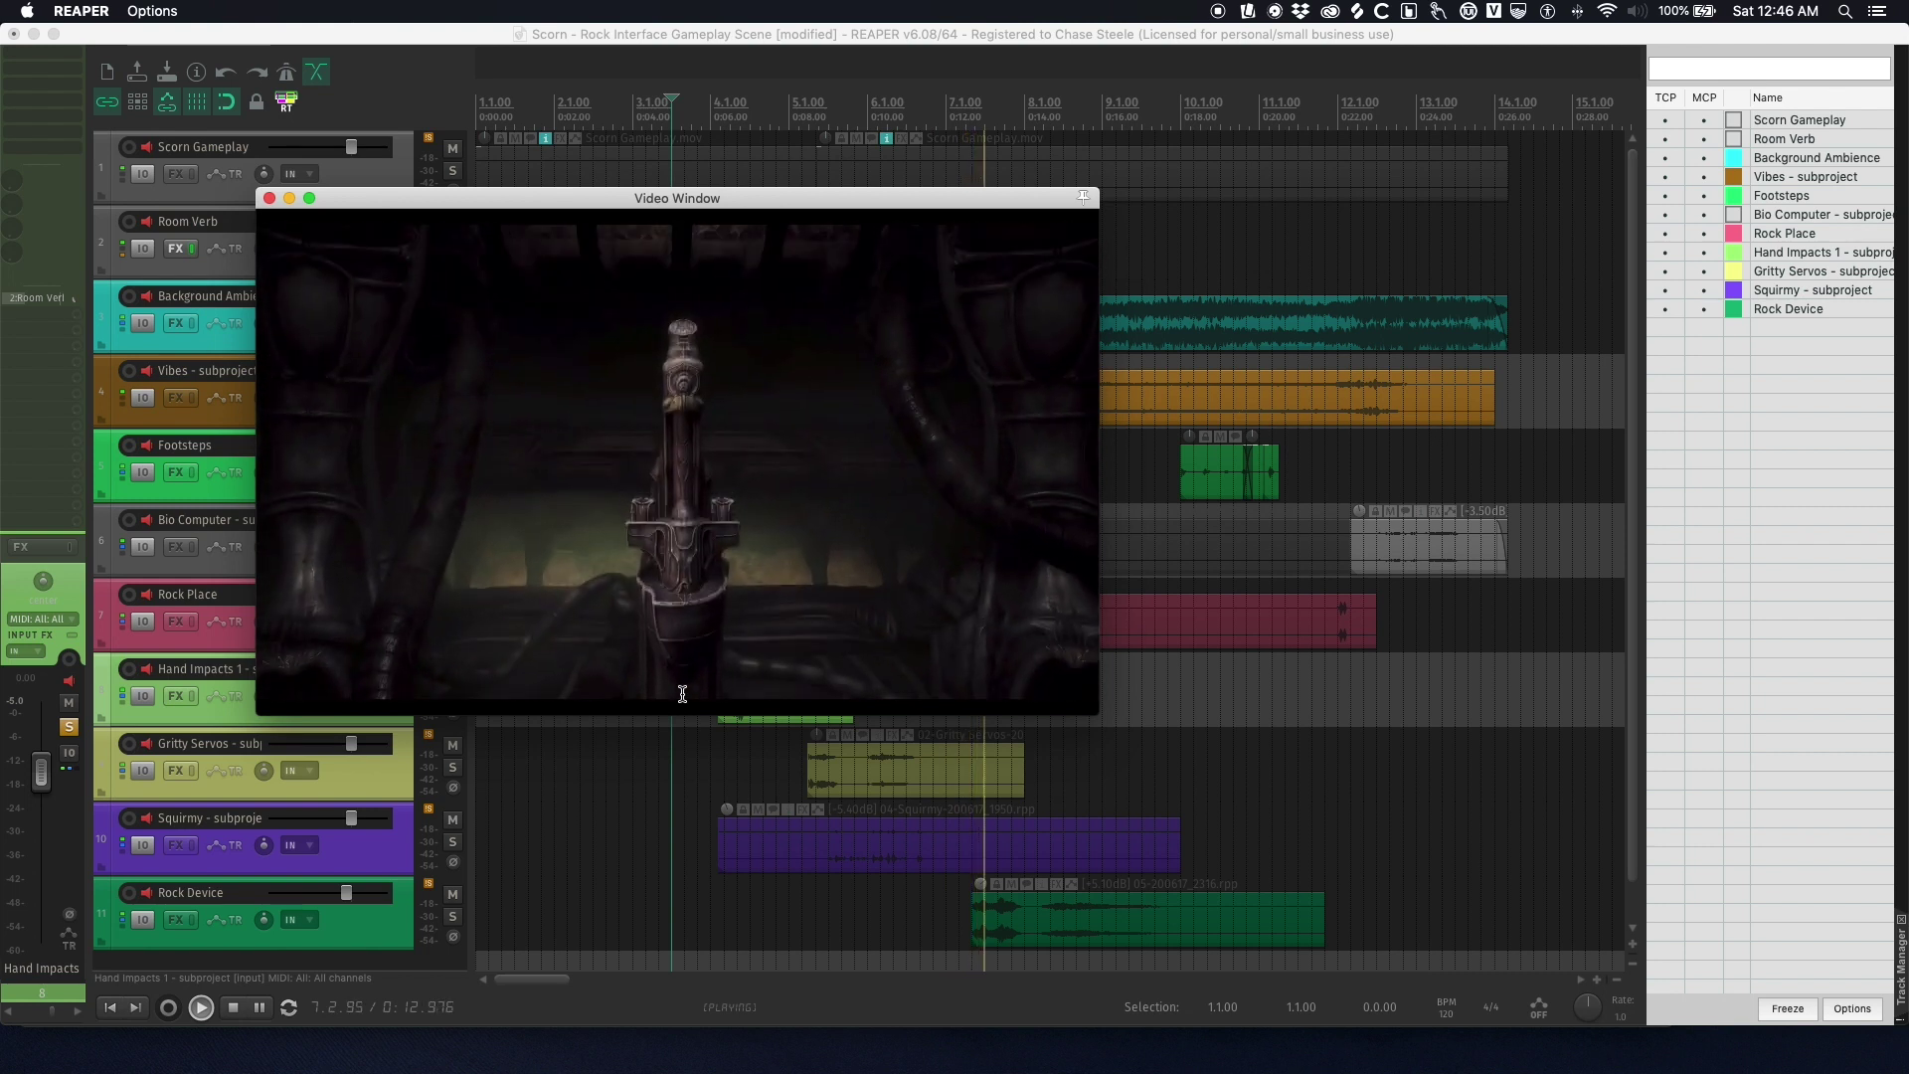
key("space")
key("space")
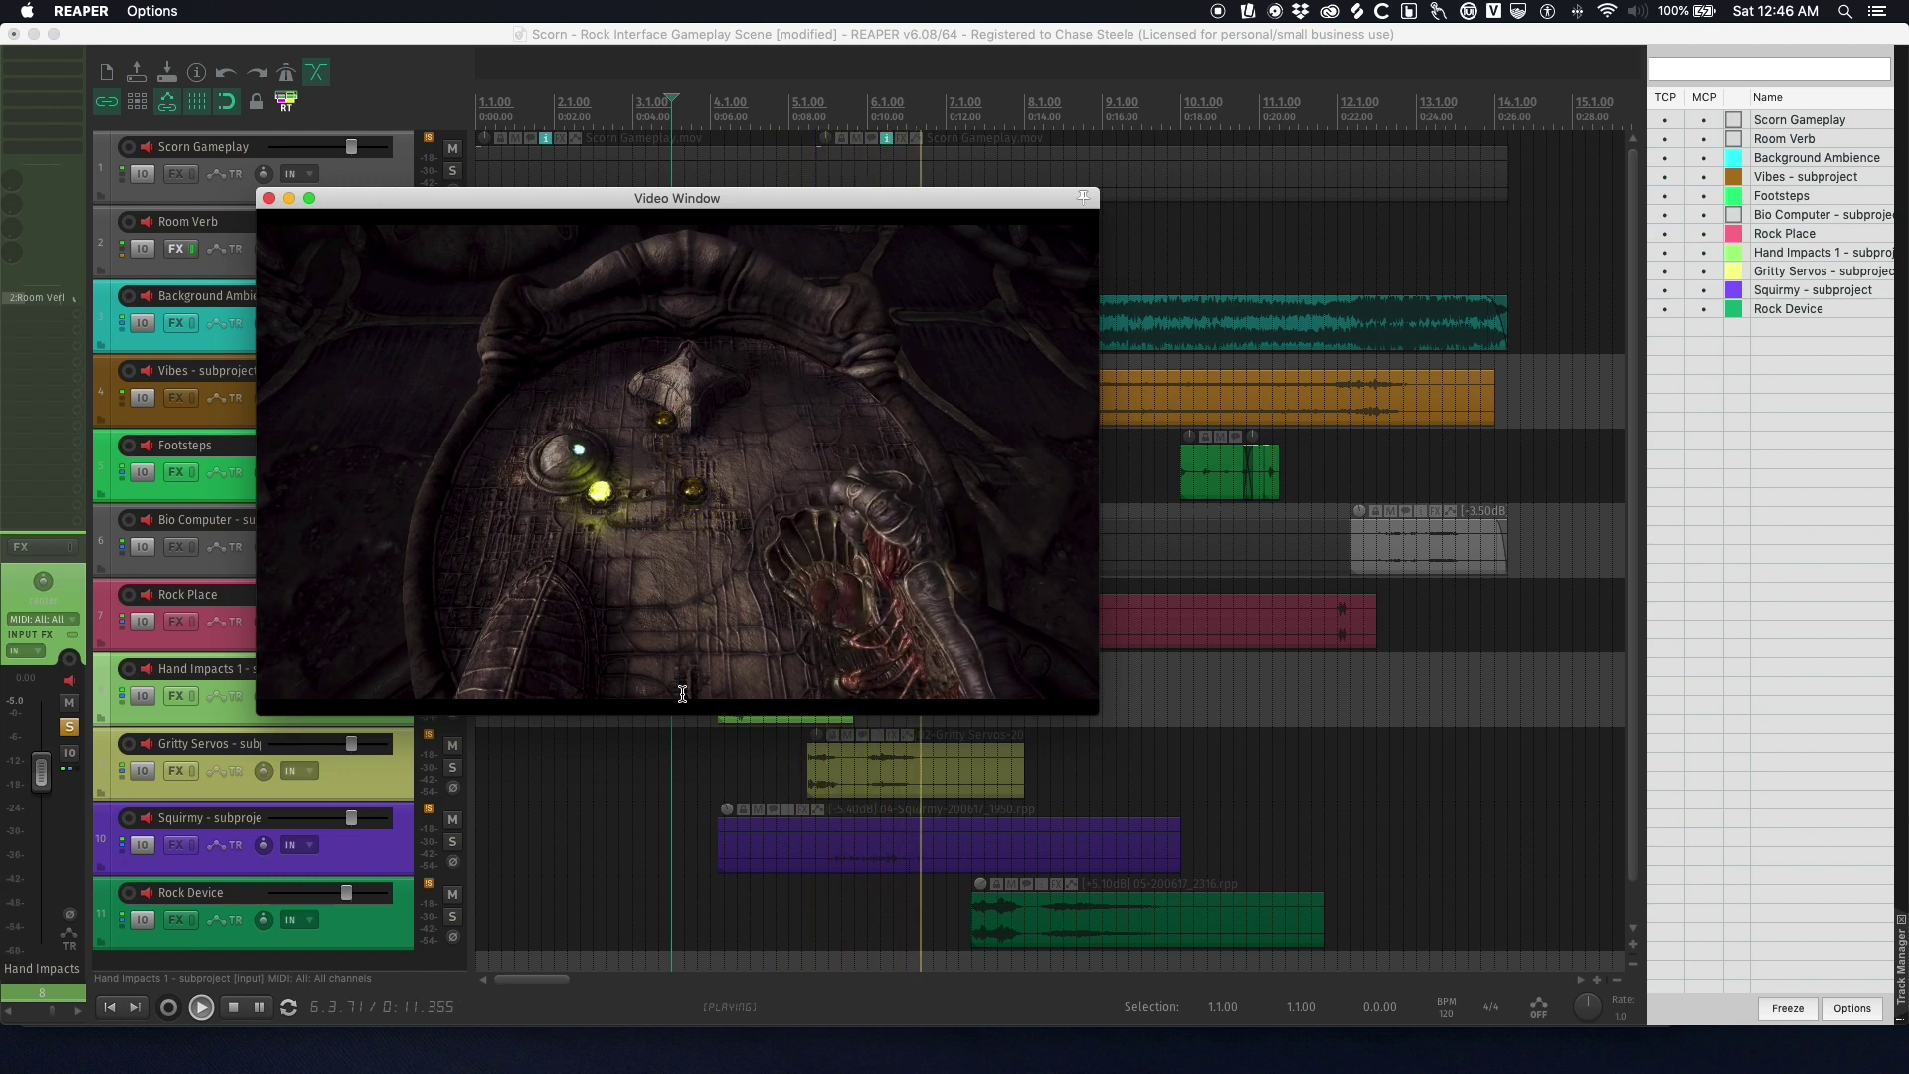
key("space")
key("super+shift+v")
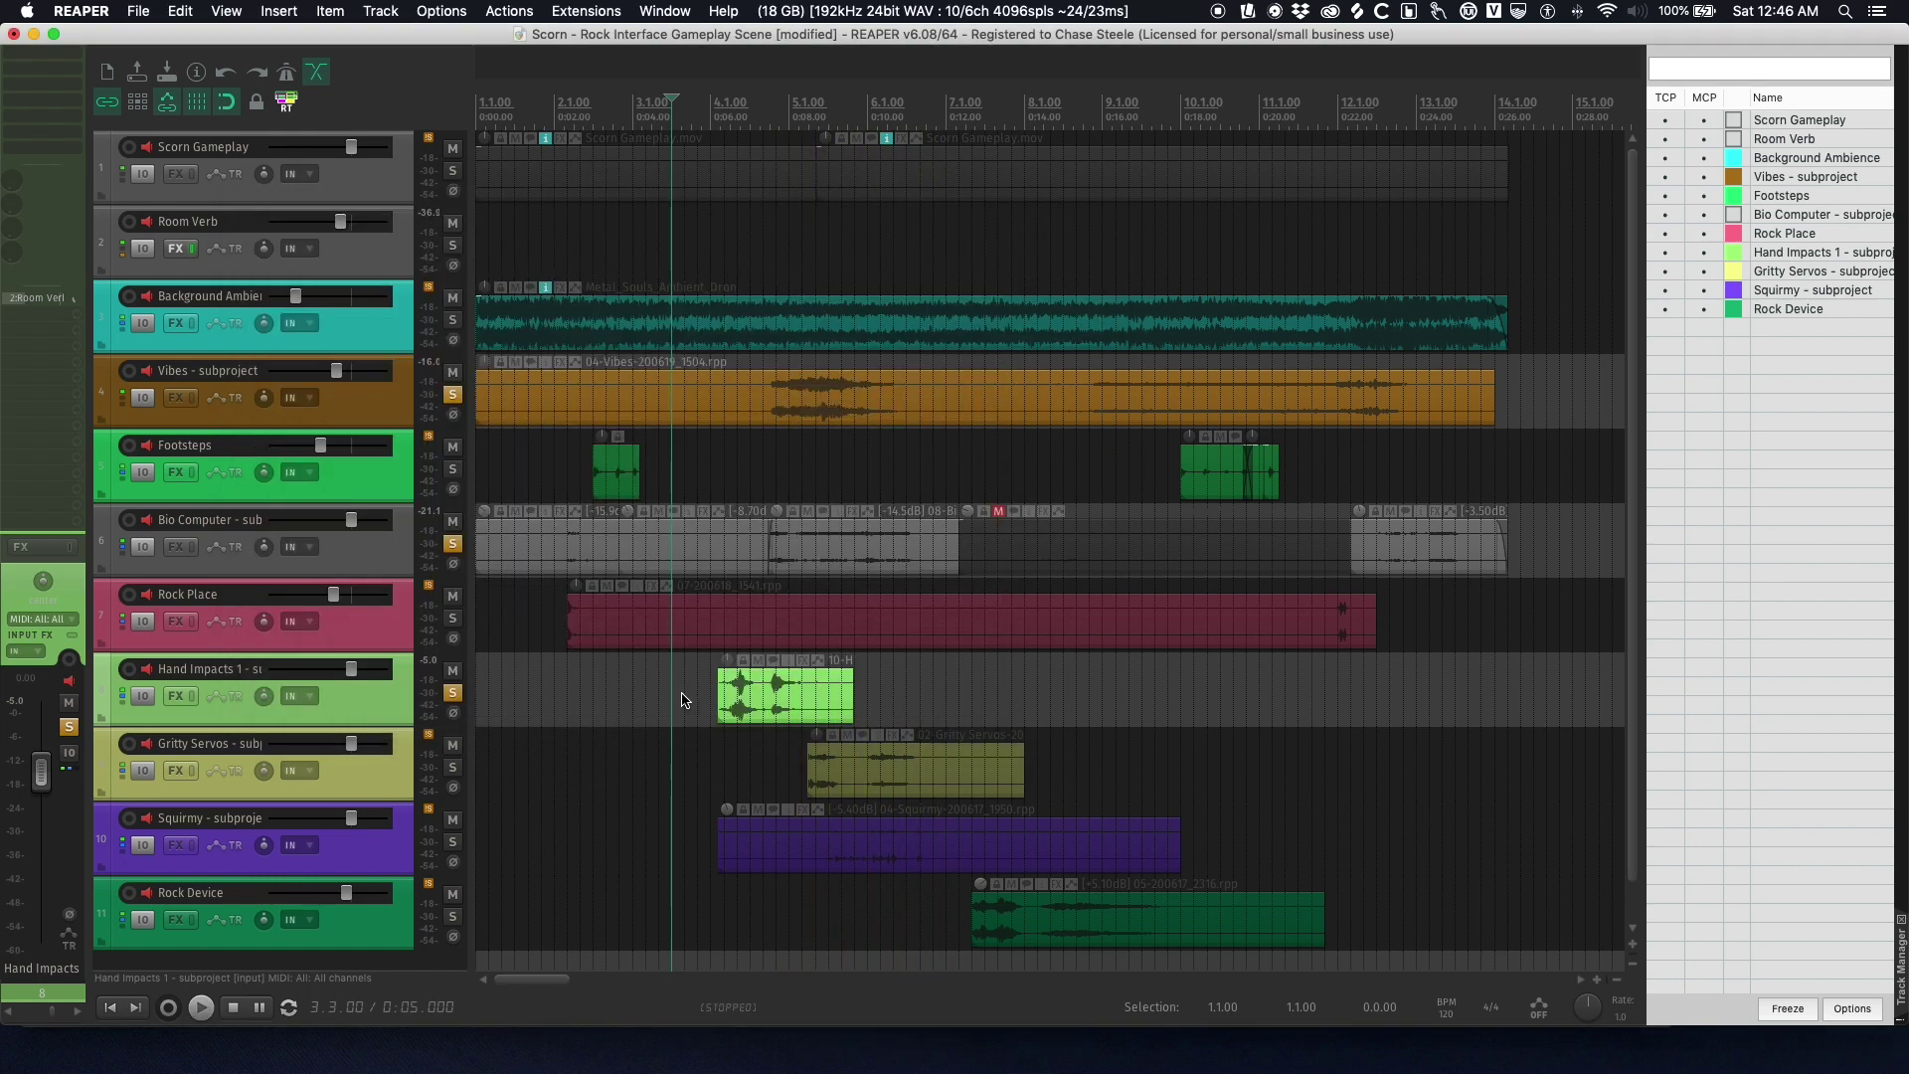
- Unsolo the Vibes and Hand Impacts tracks and audition the Bio Computer subproject track against the gameplay video from 4.3.00, hiding the video when done
left_click(453, 398)
left_click(454, 694)
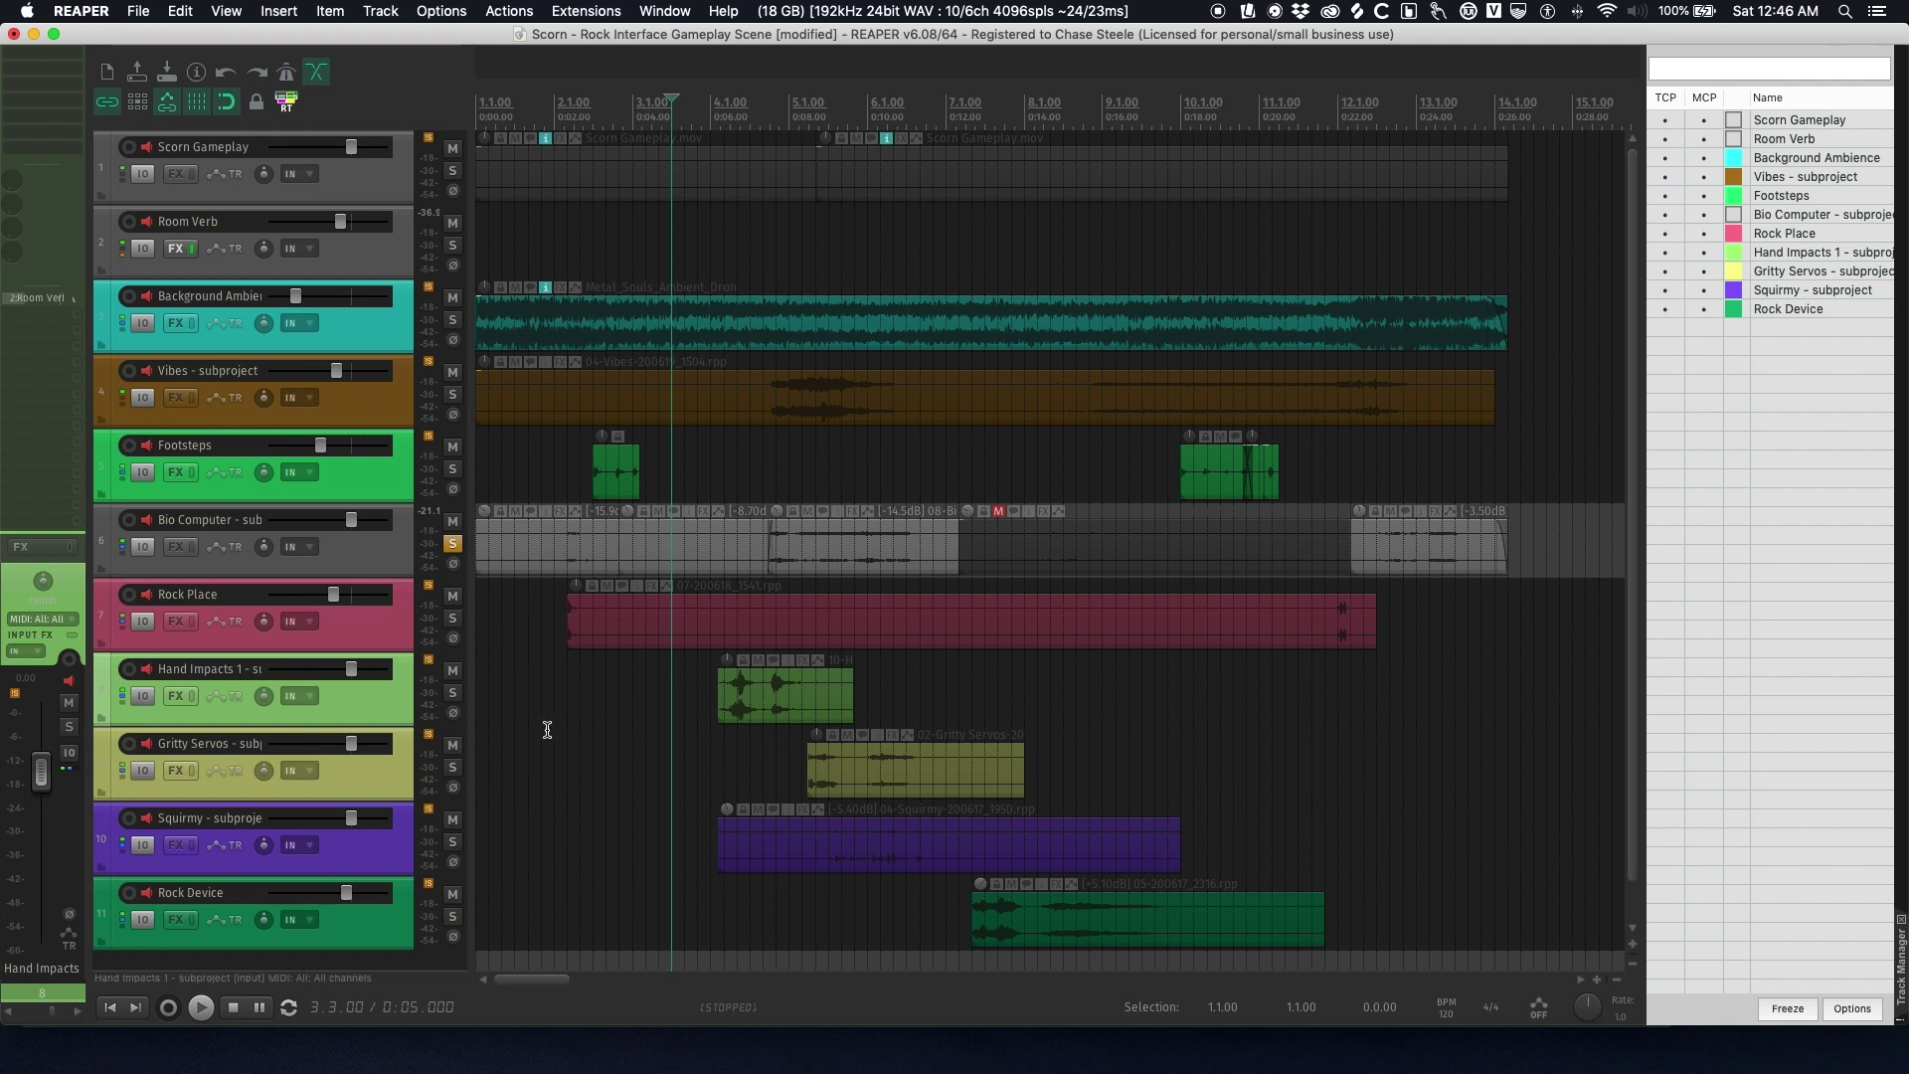
key("super+shift+v")
key("space")
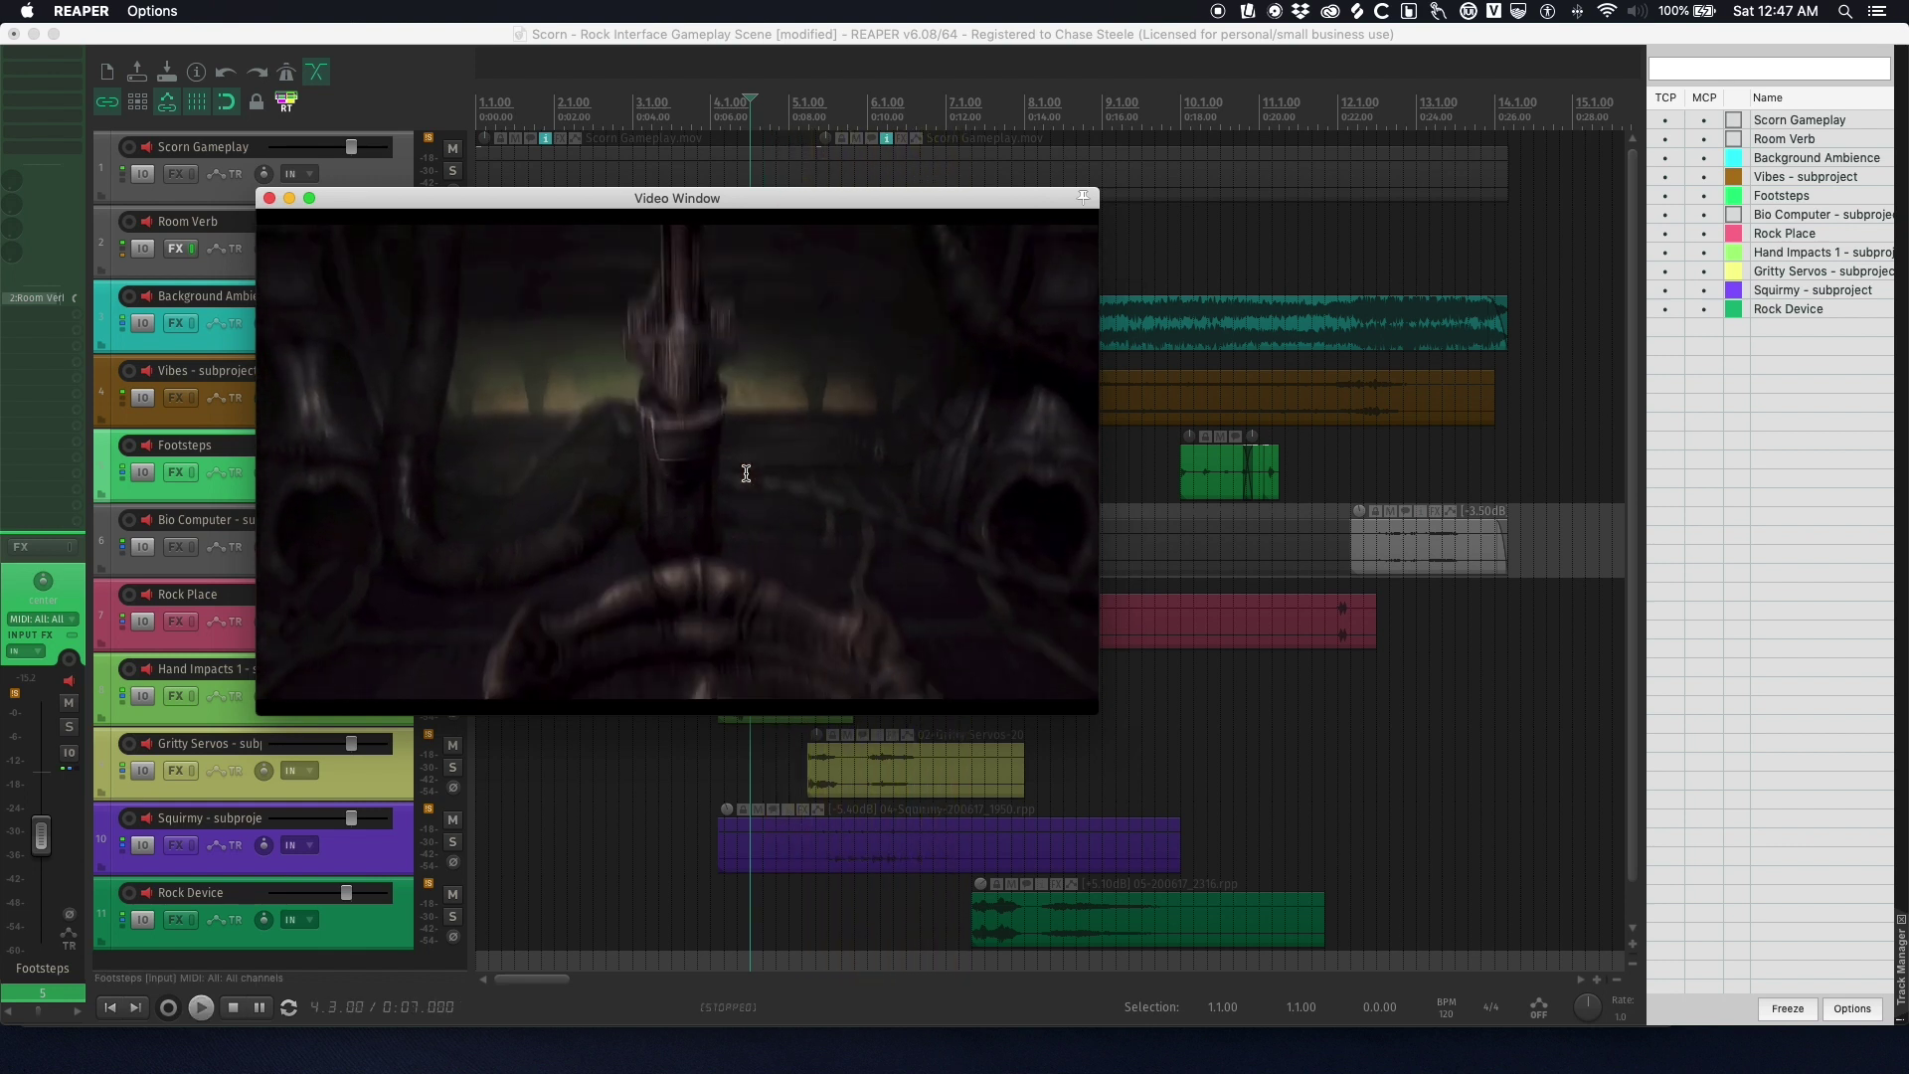
key("space")
key("space")
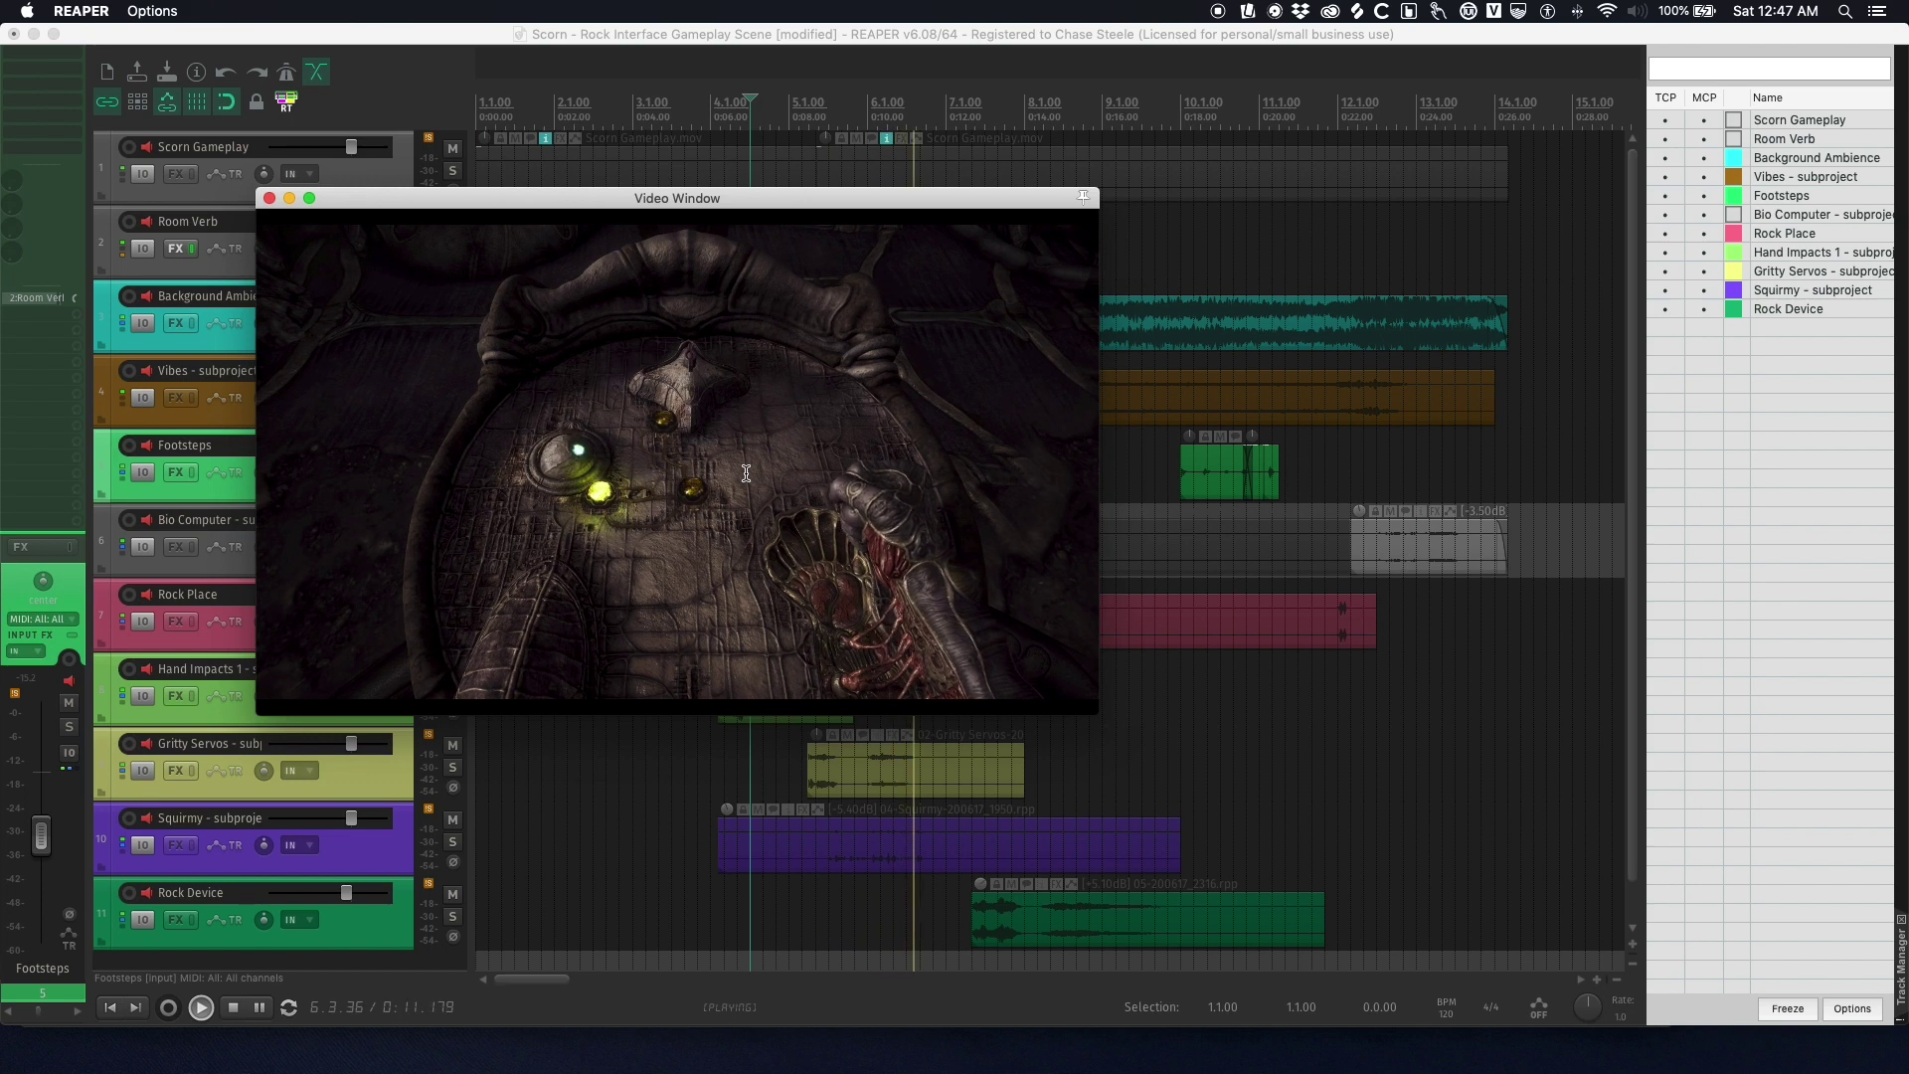
key("space")
key("space")
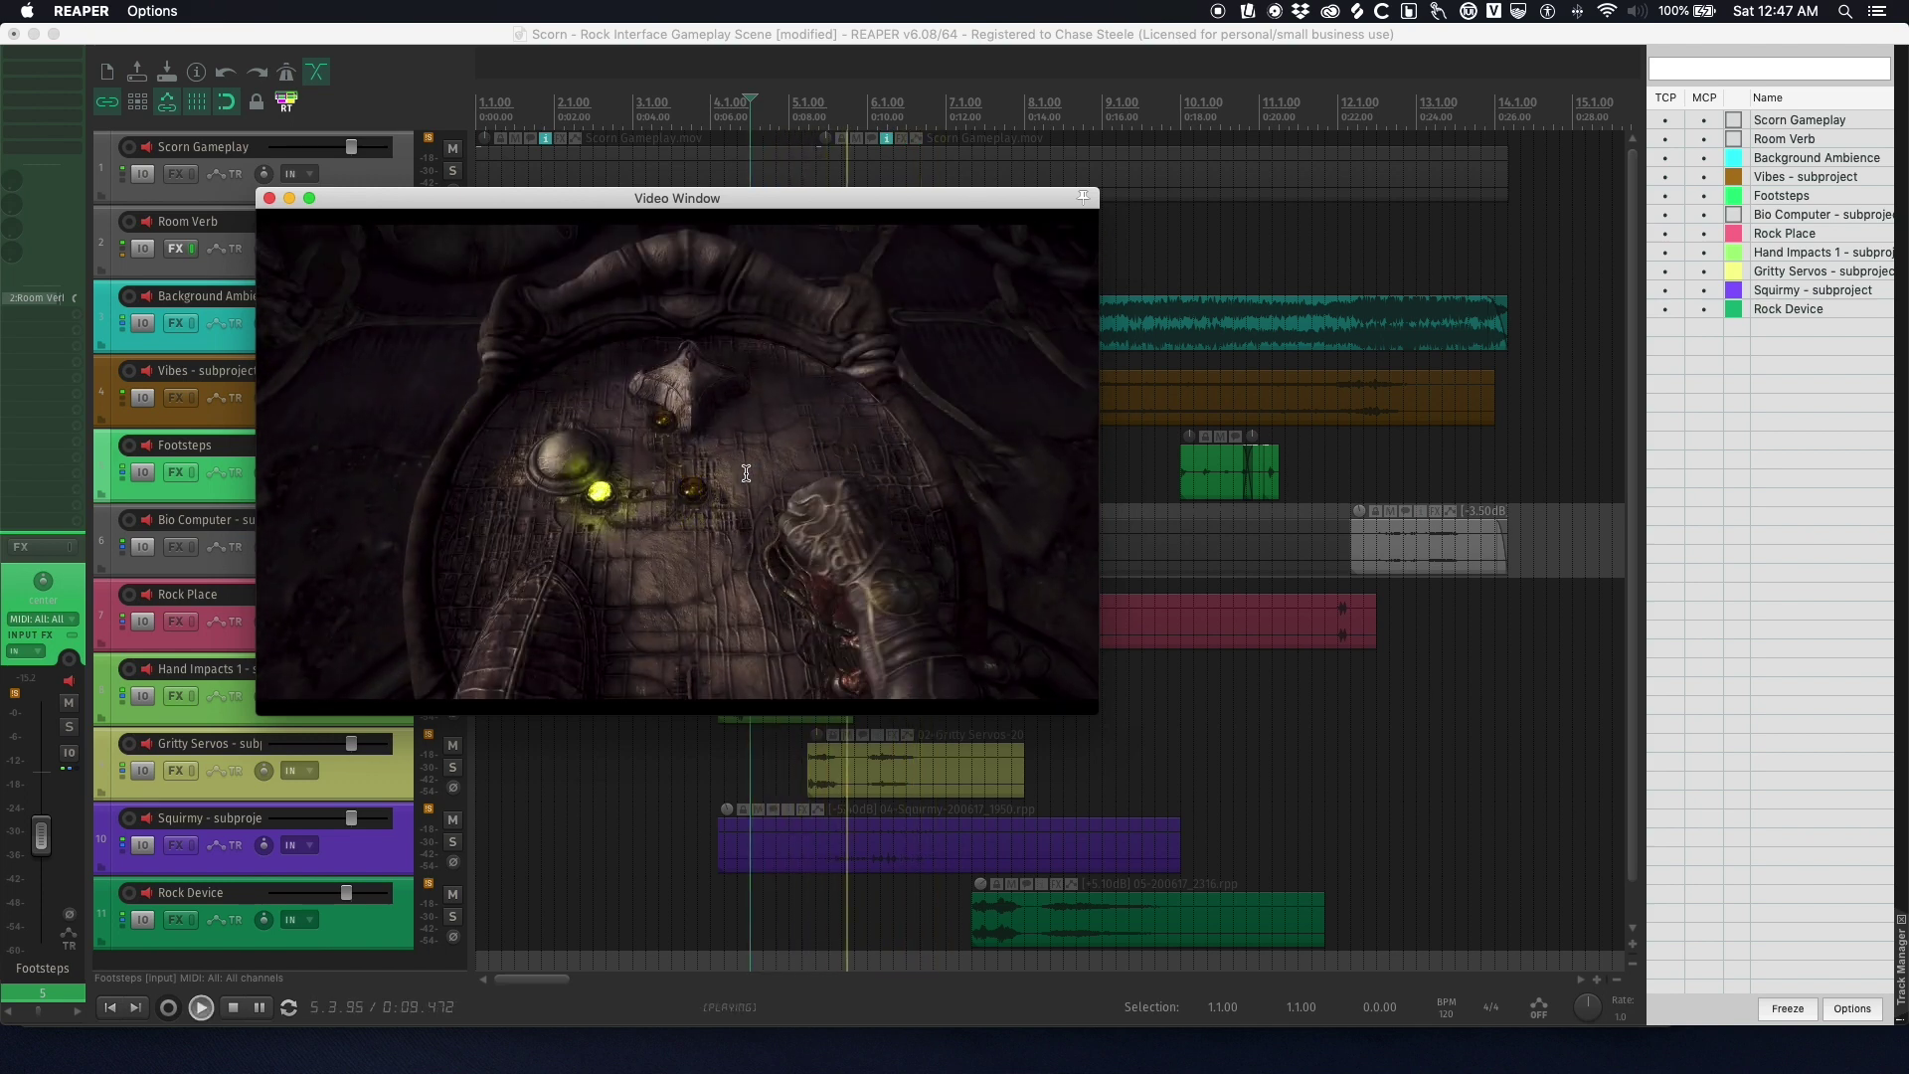
key("space")
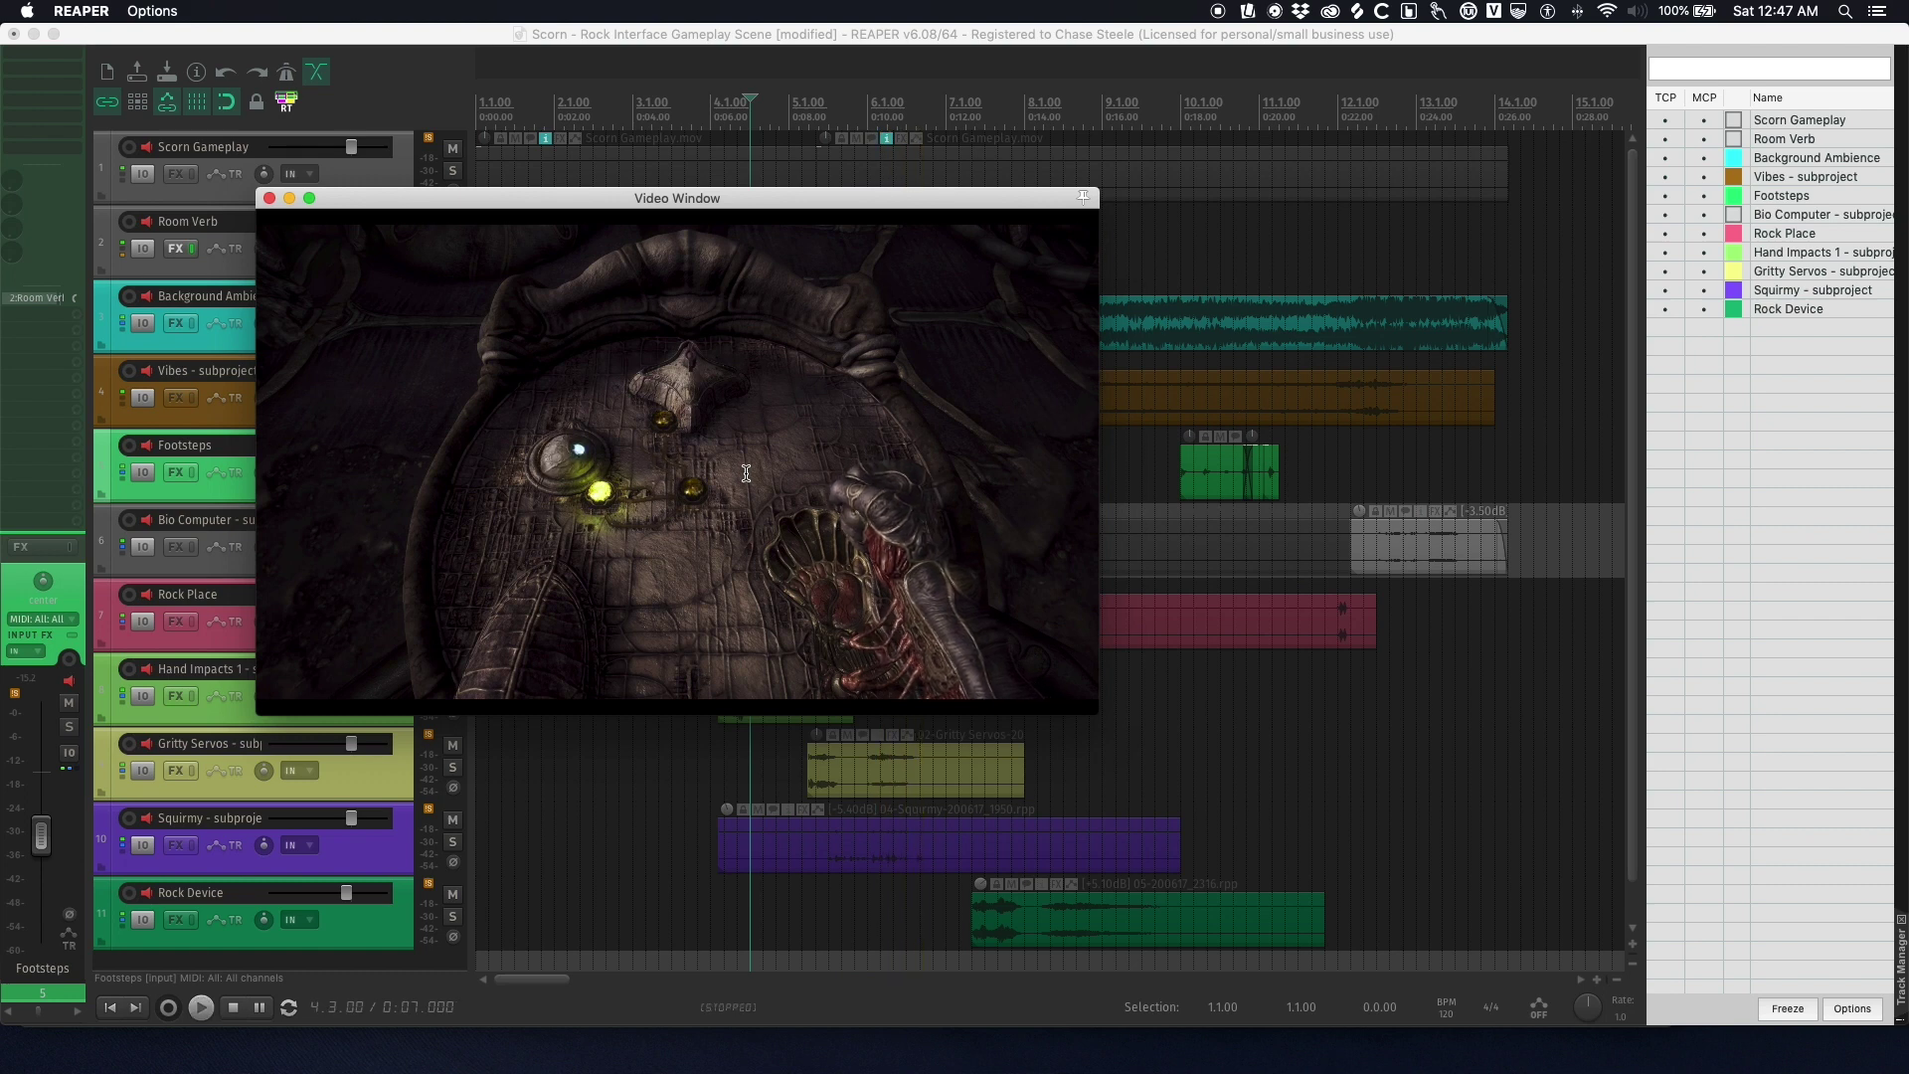
key("super+shift+v")
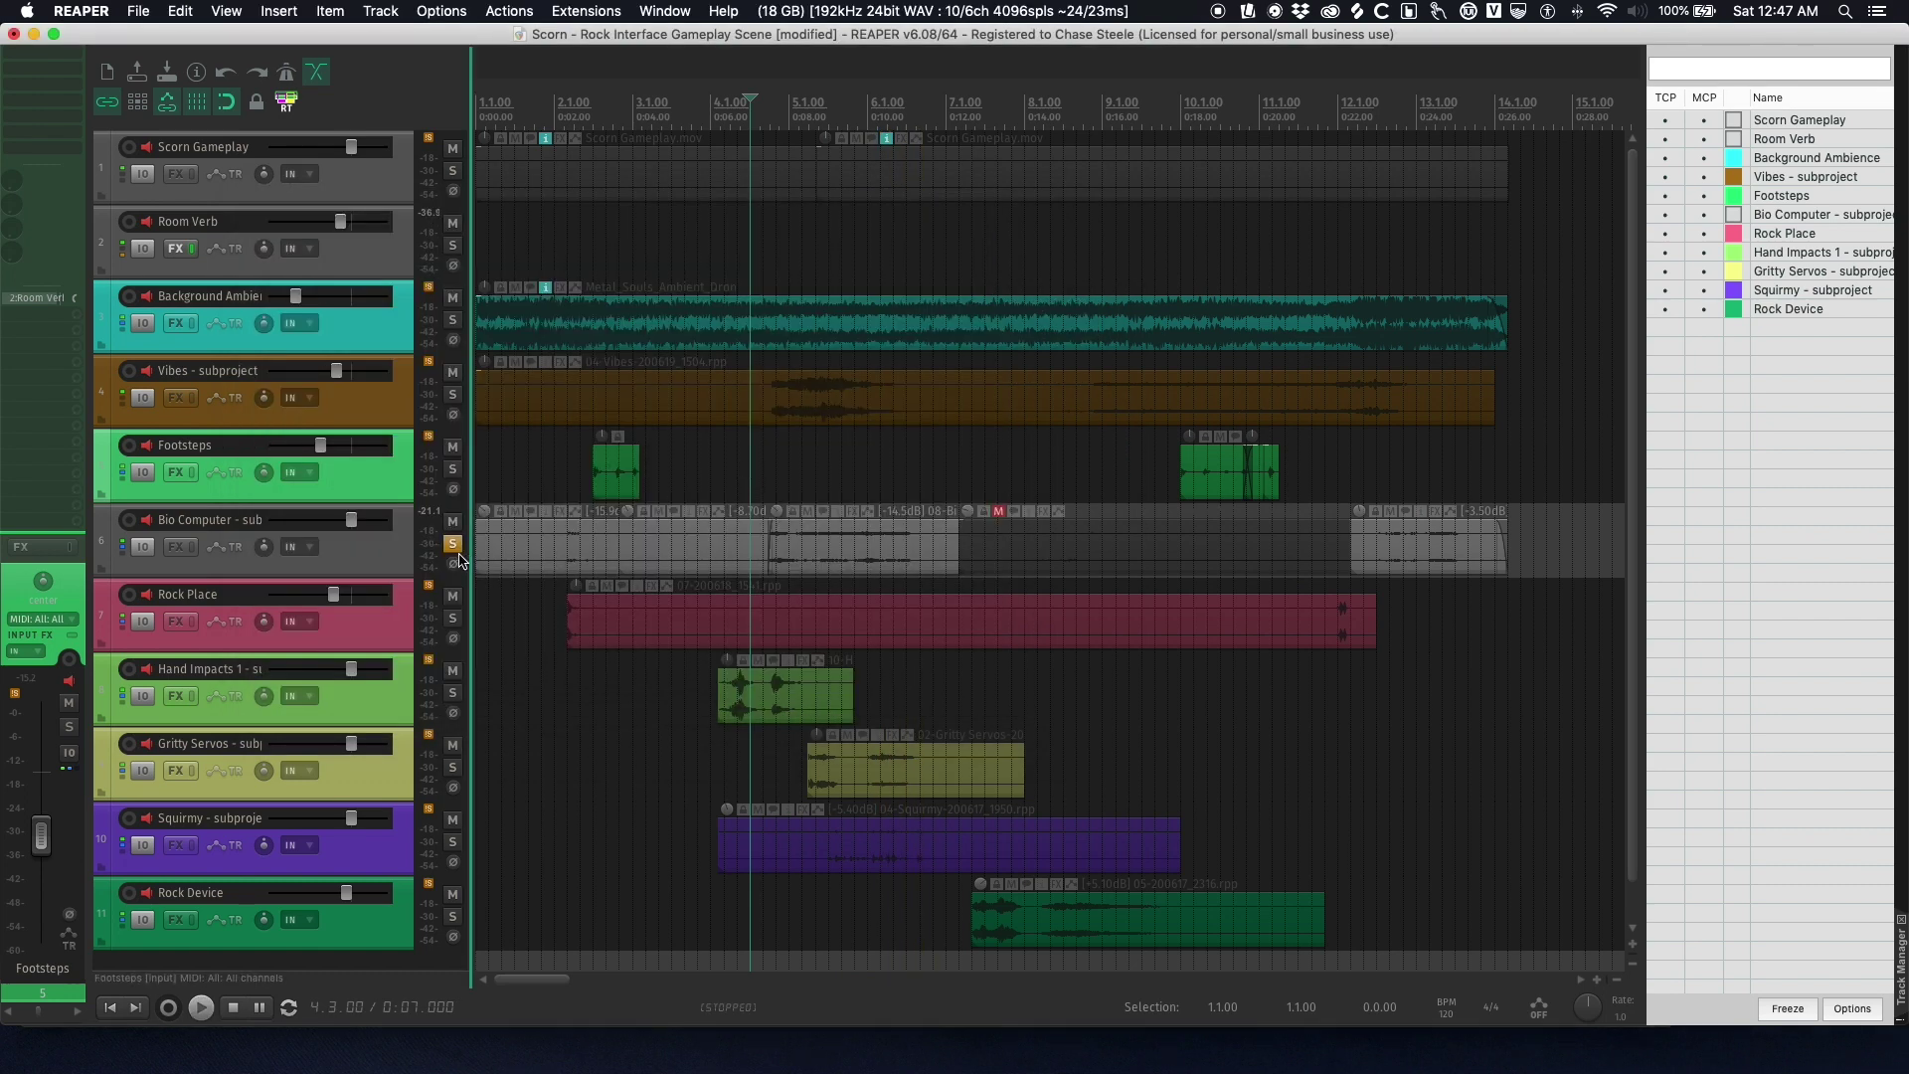
- Unsolo the Bio Computer subproject track, place the edit cursor at 2.1.00 and solo the track again
left_click(453, 545)
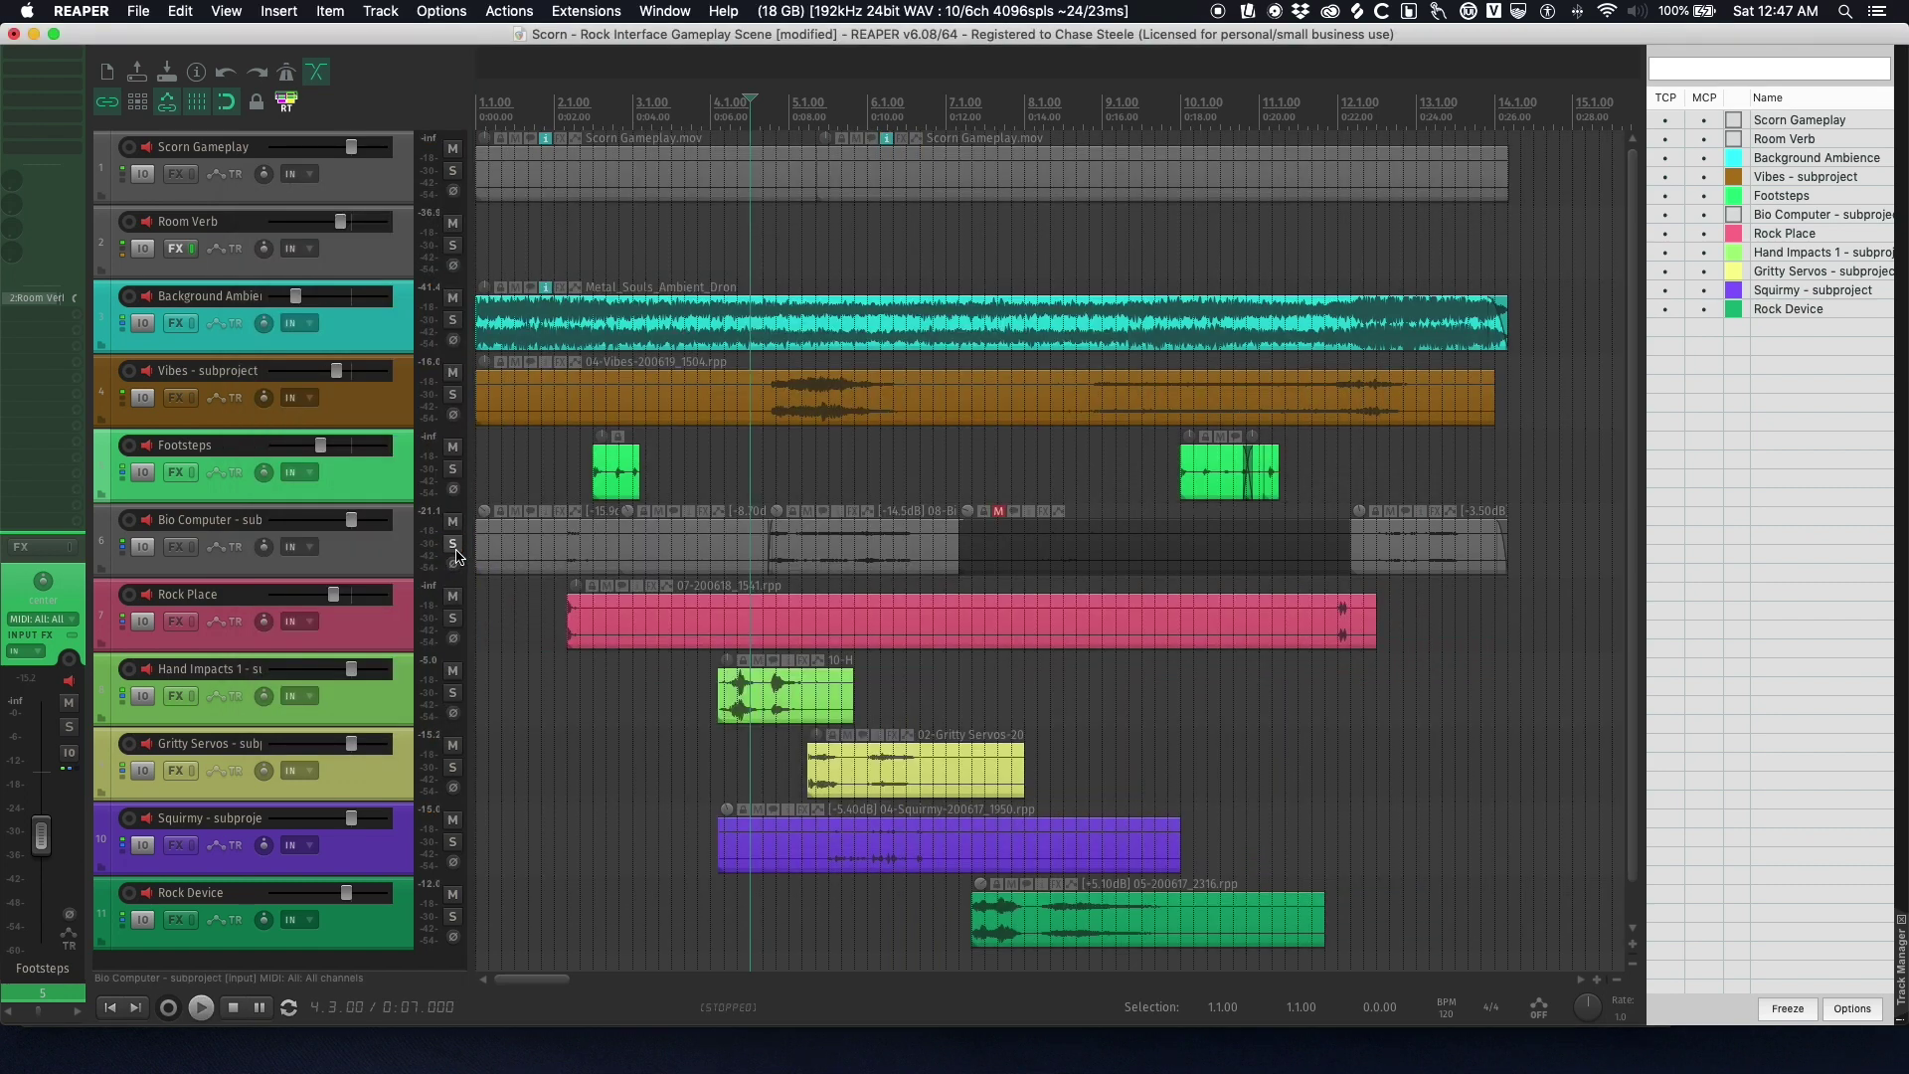
left_click(557, 479)
left_click(452, 545)
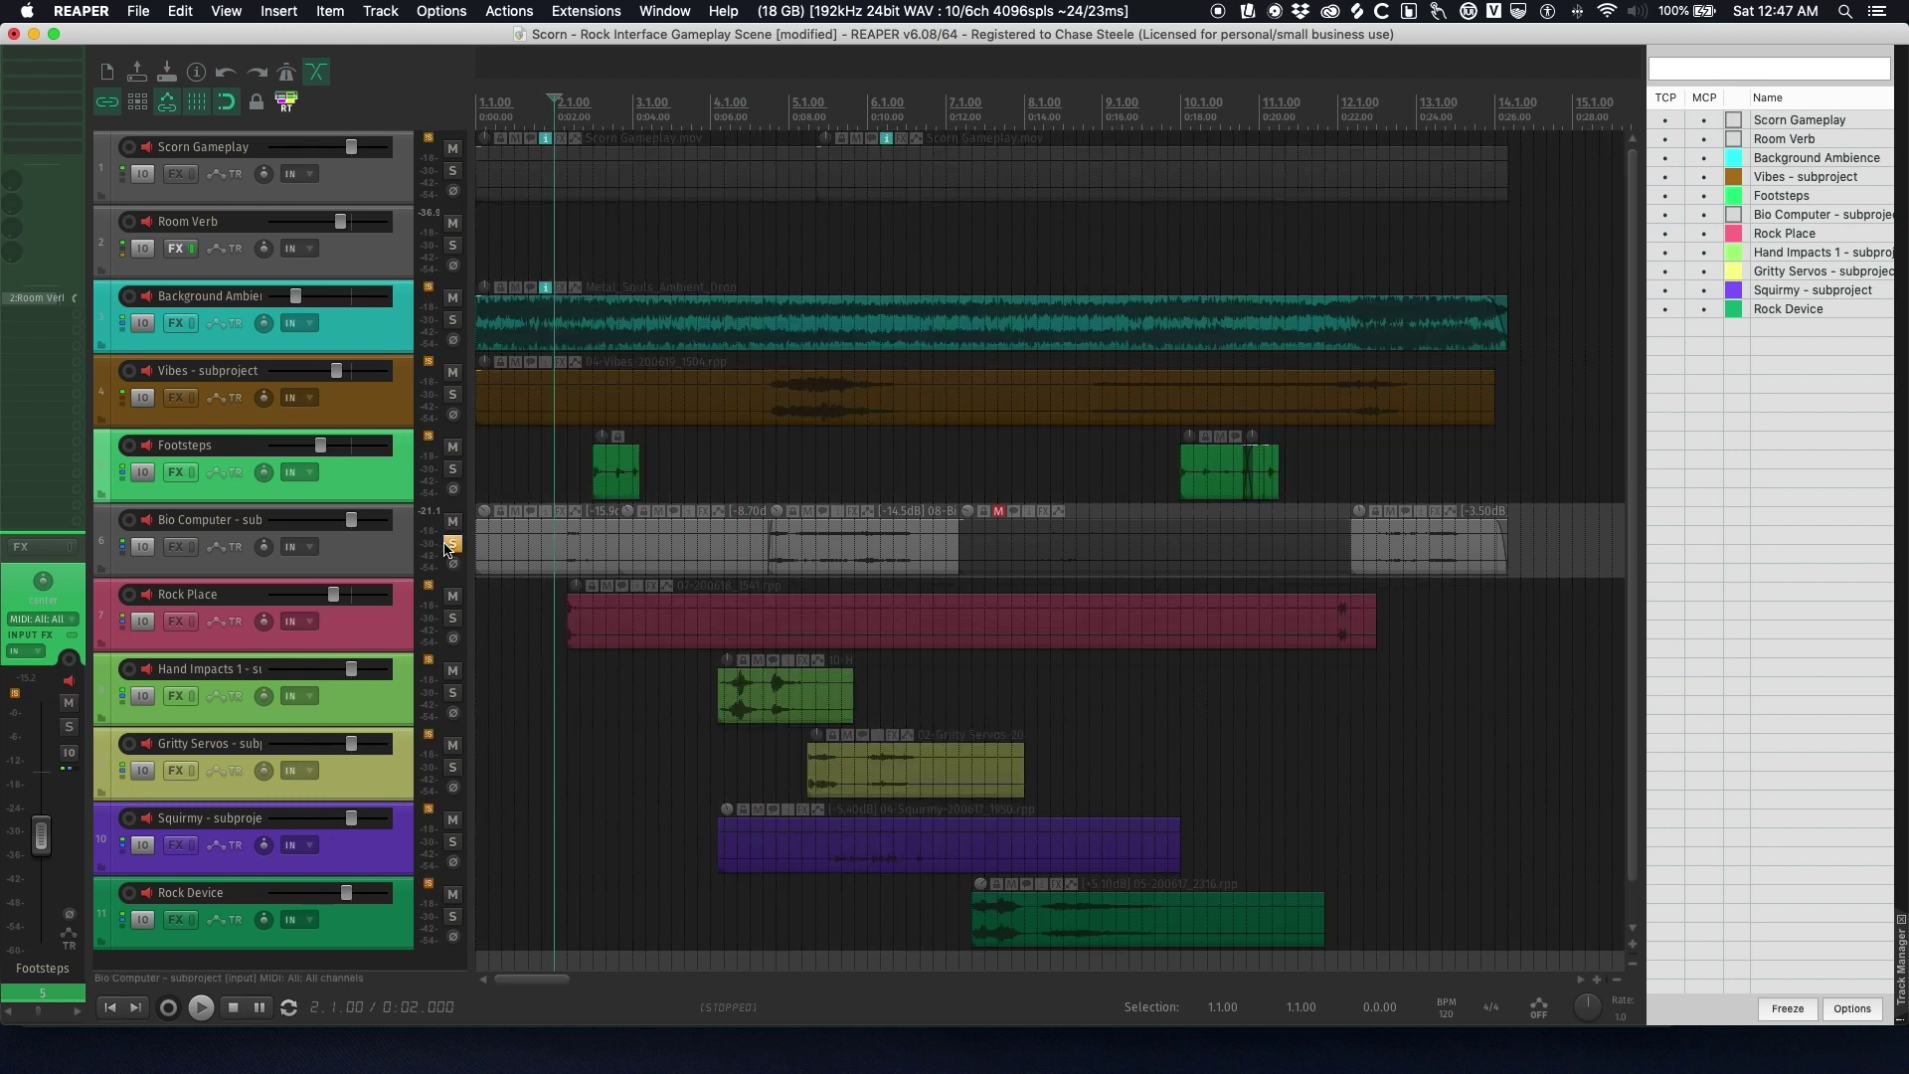
- Audition the soloed Bio Computer subproject track from 2.1.00 against the gameplay video, hiding the video when done
key("super+shift+v")
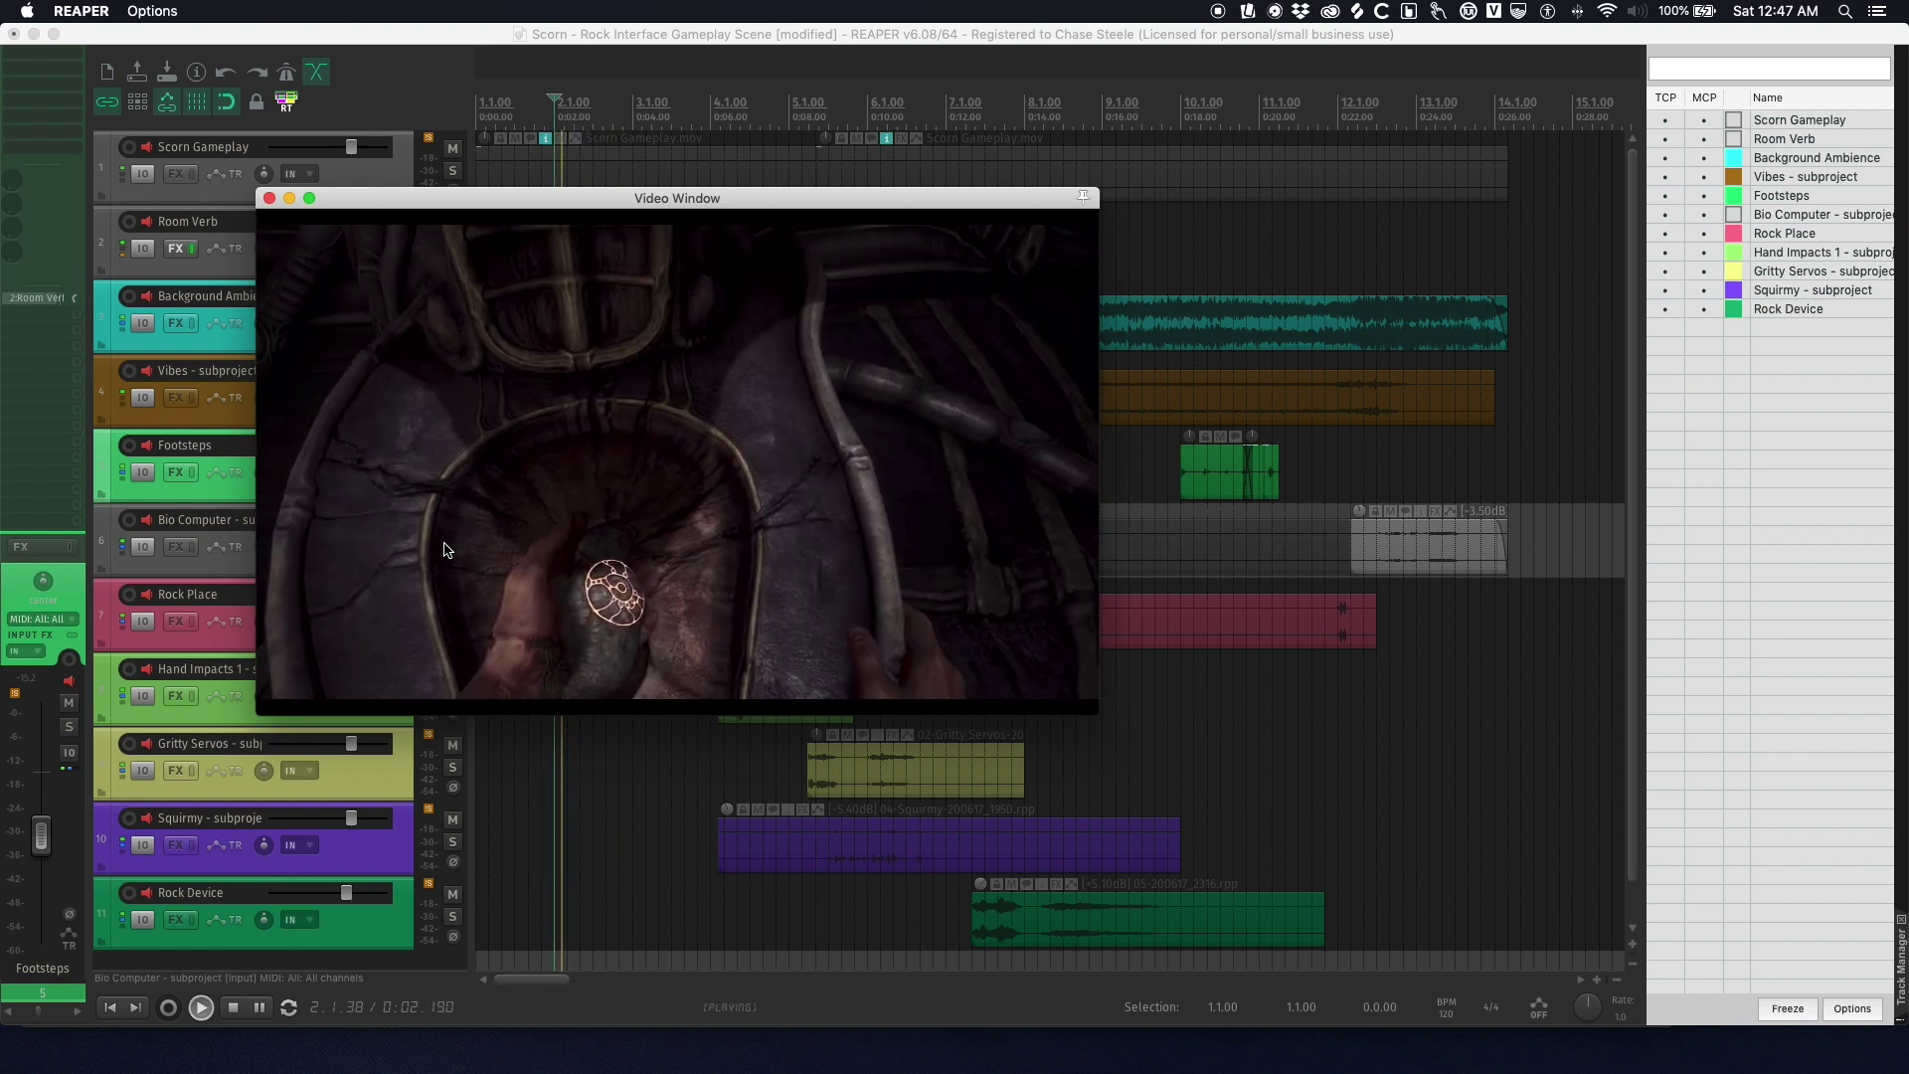
key("space")
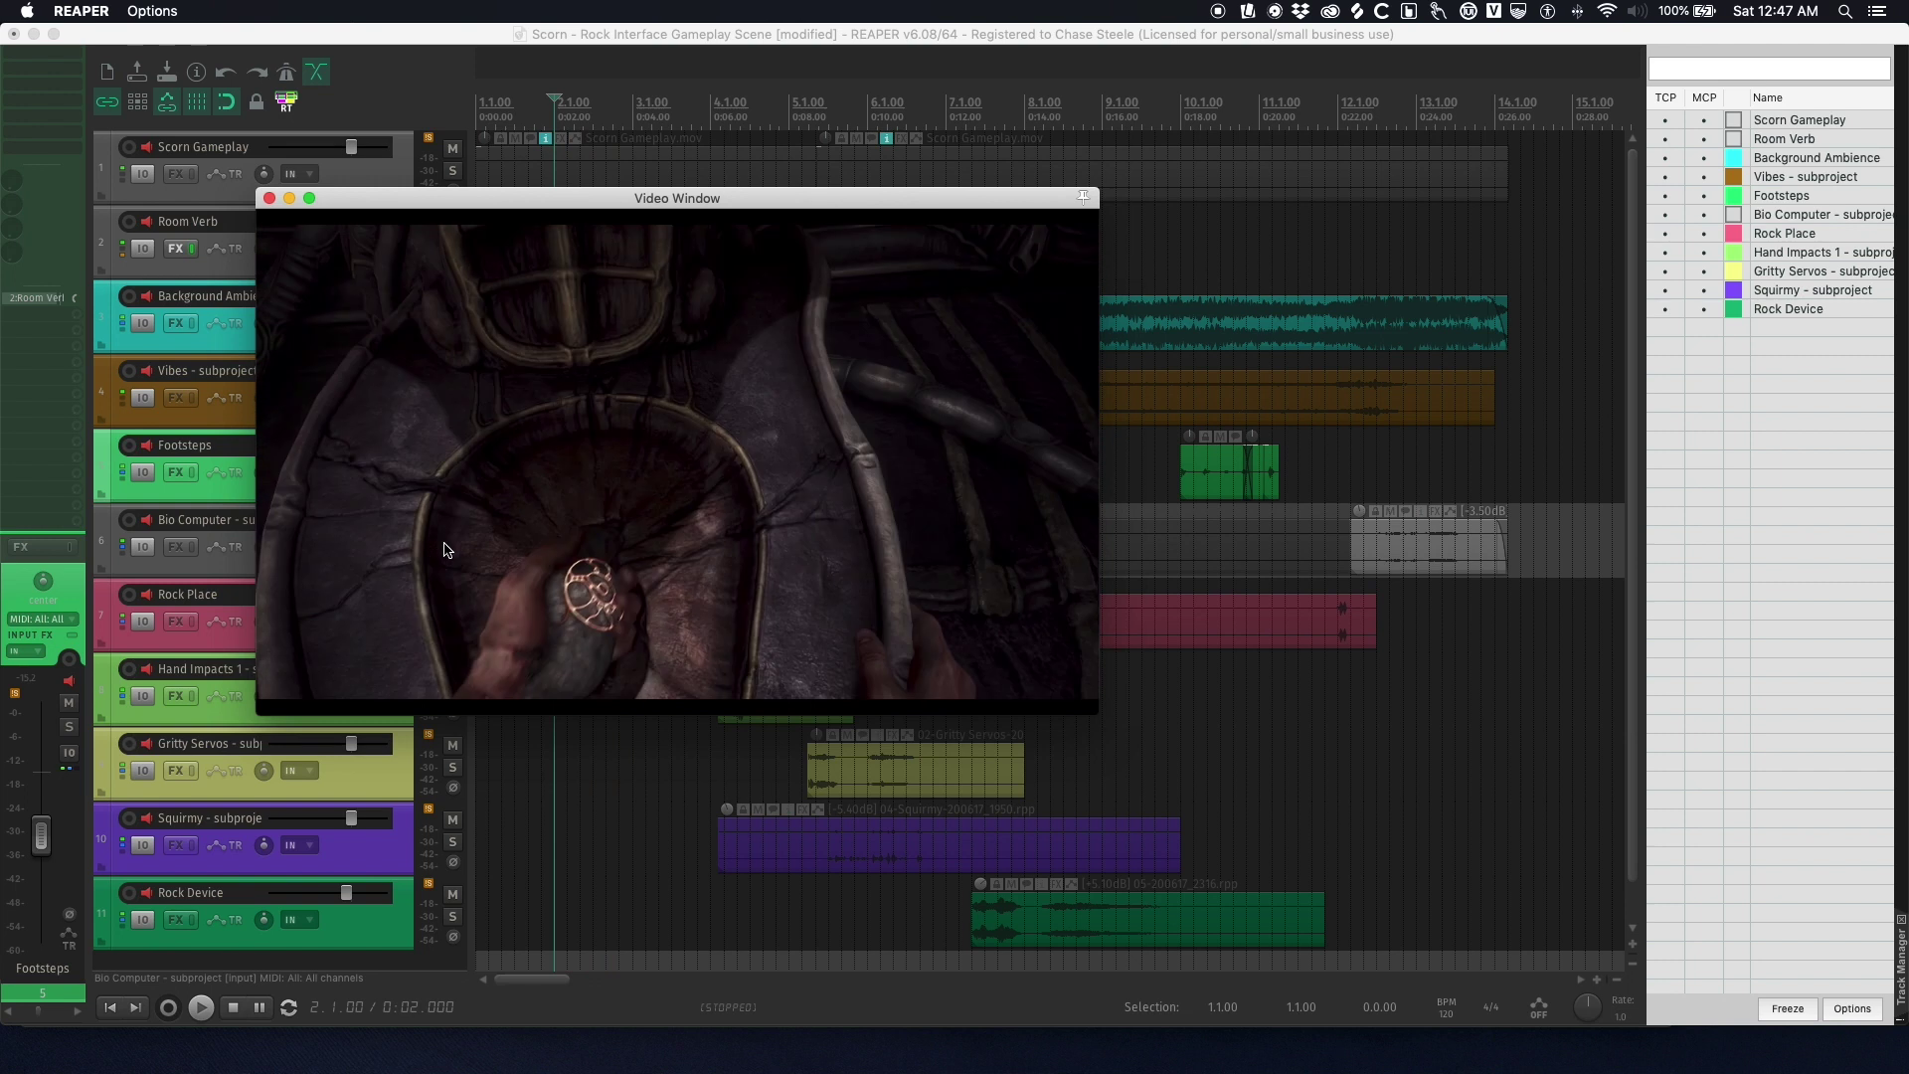
left_click(269, 200)
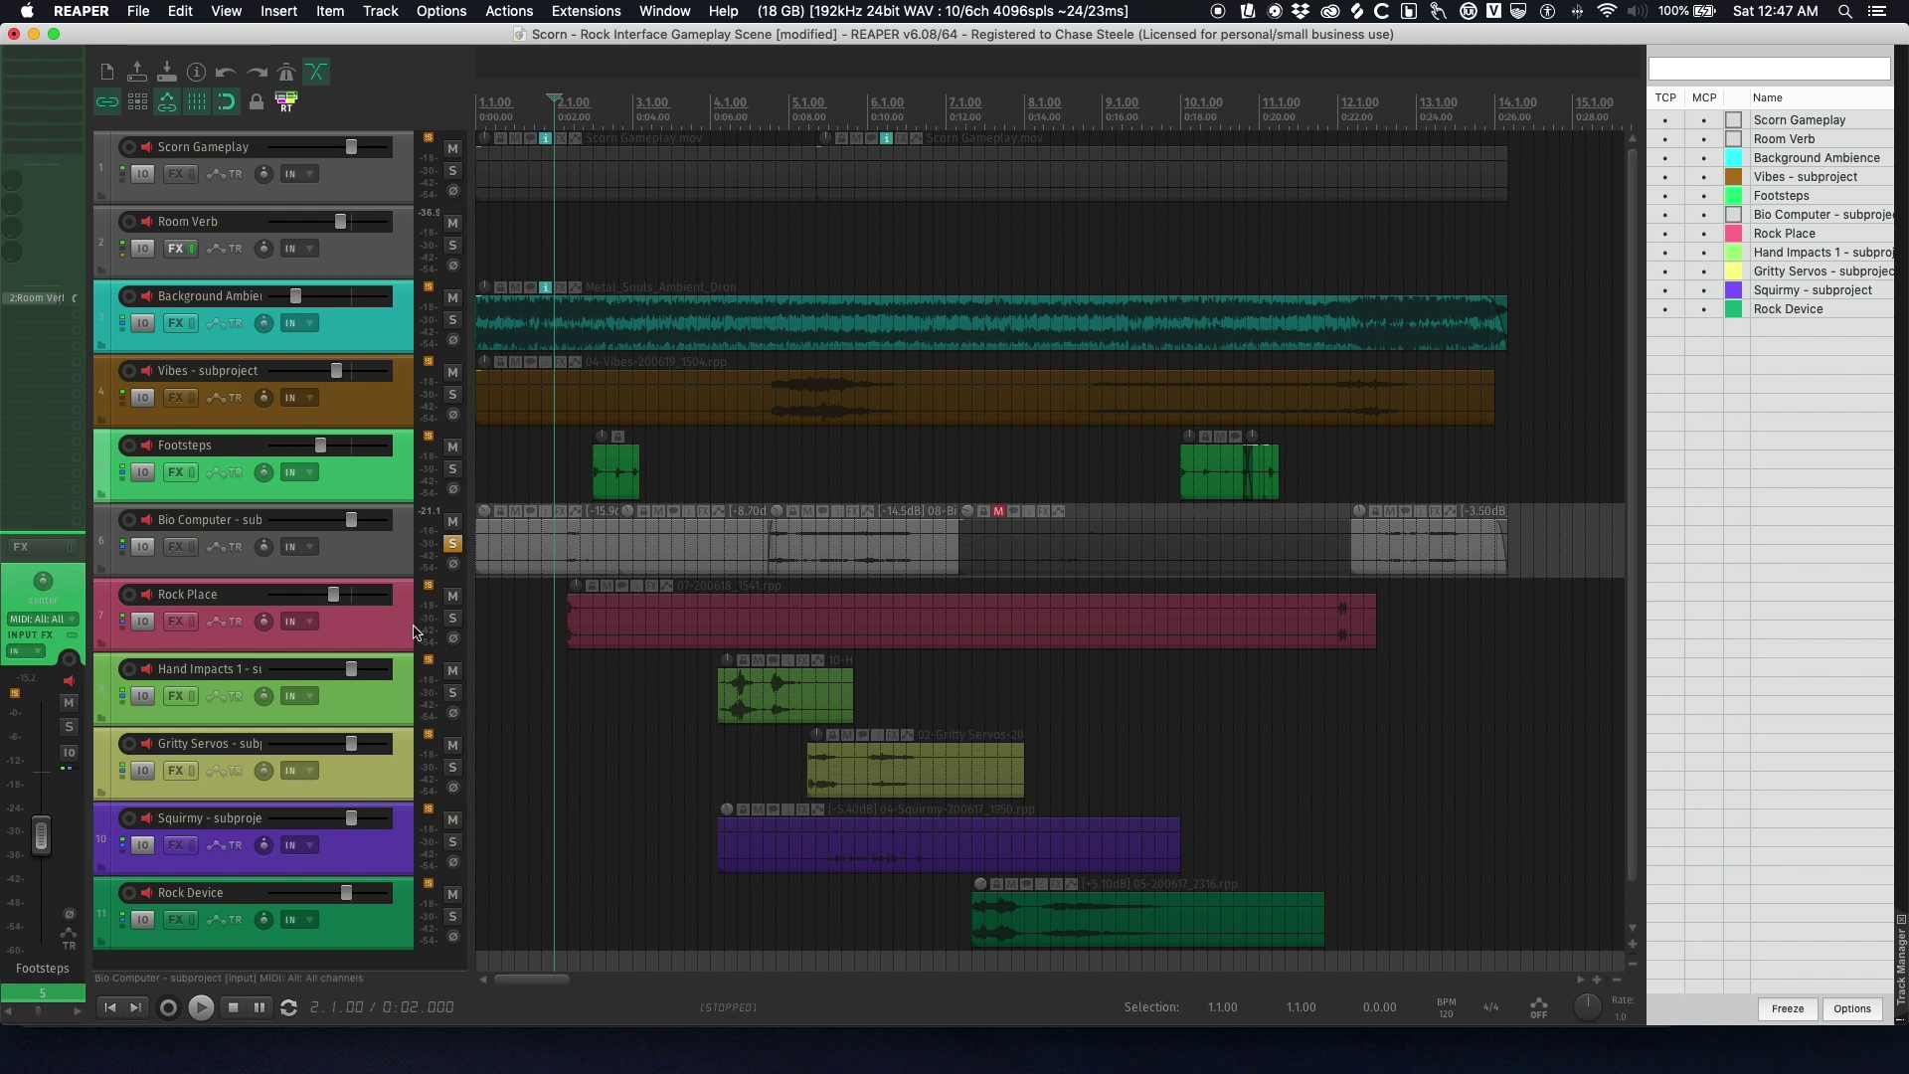
- Solo the Rock Place track along with Bio Computer and audition both repeatedly from 1.4.33 against the gameplay video, hiding the video when done
left_click(454, 620)
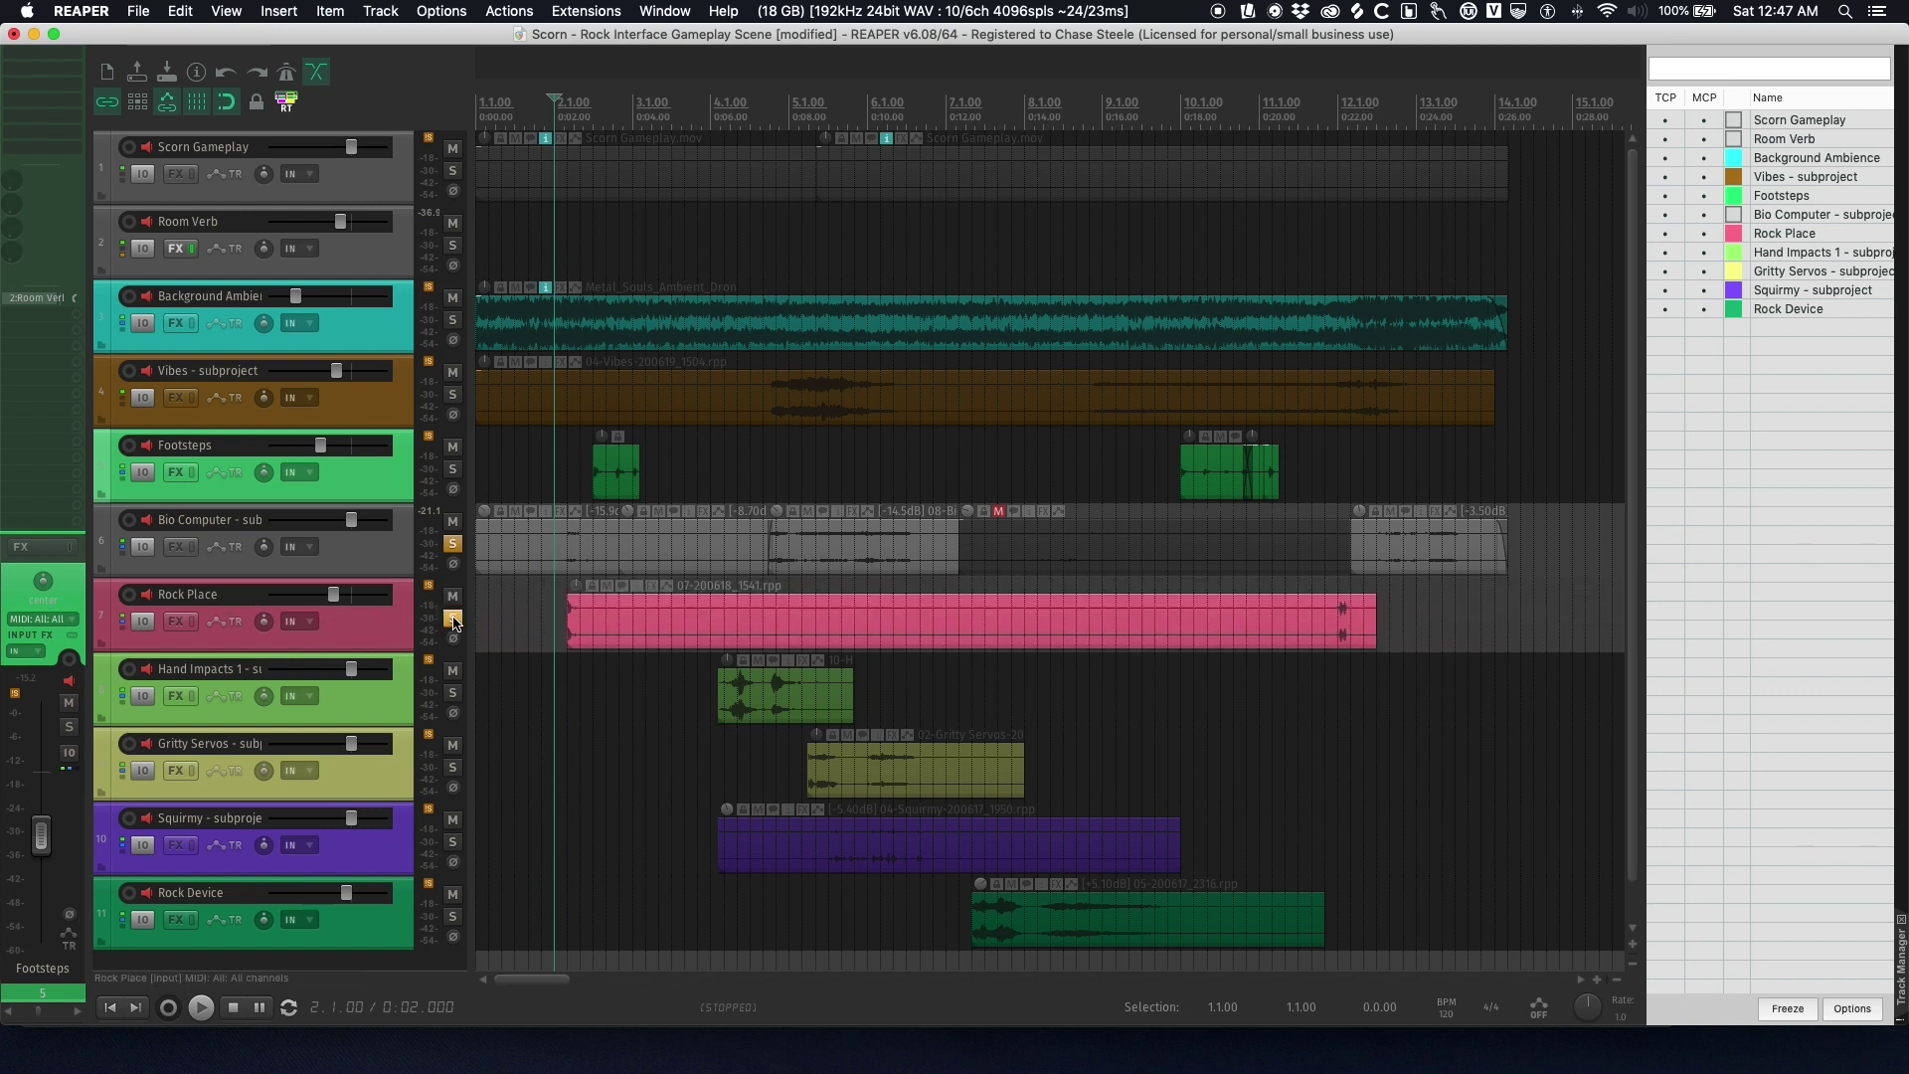
left_click(547, 609)
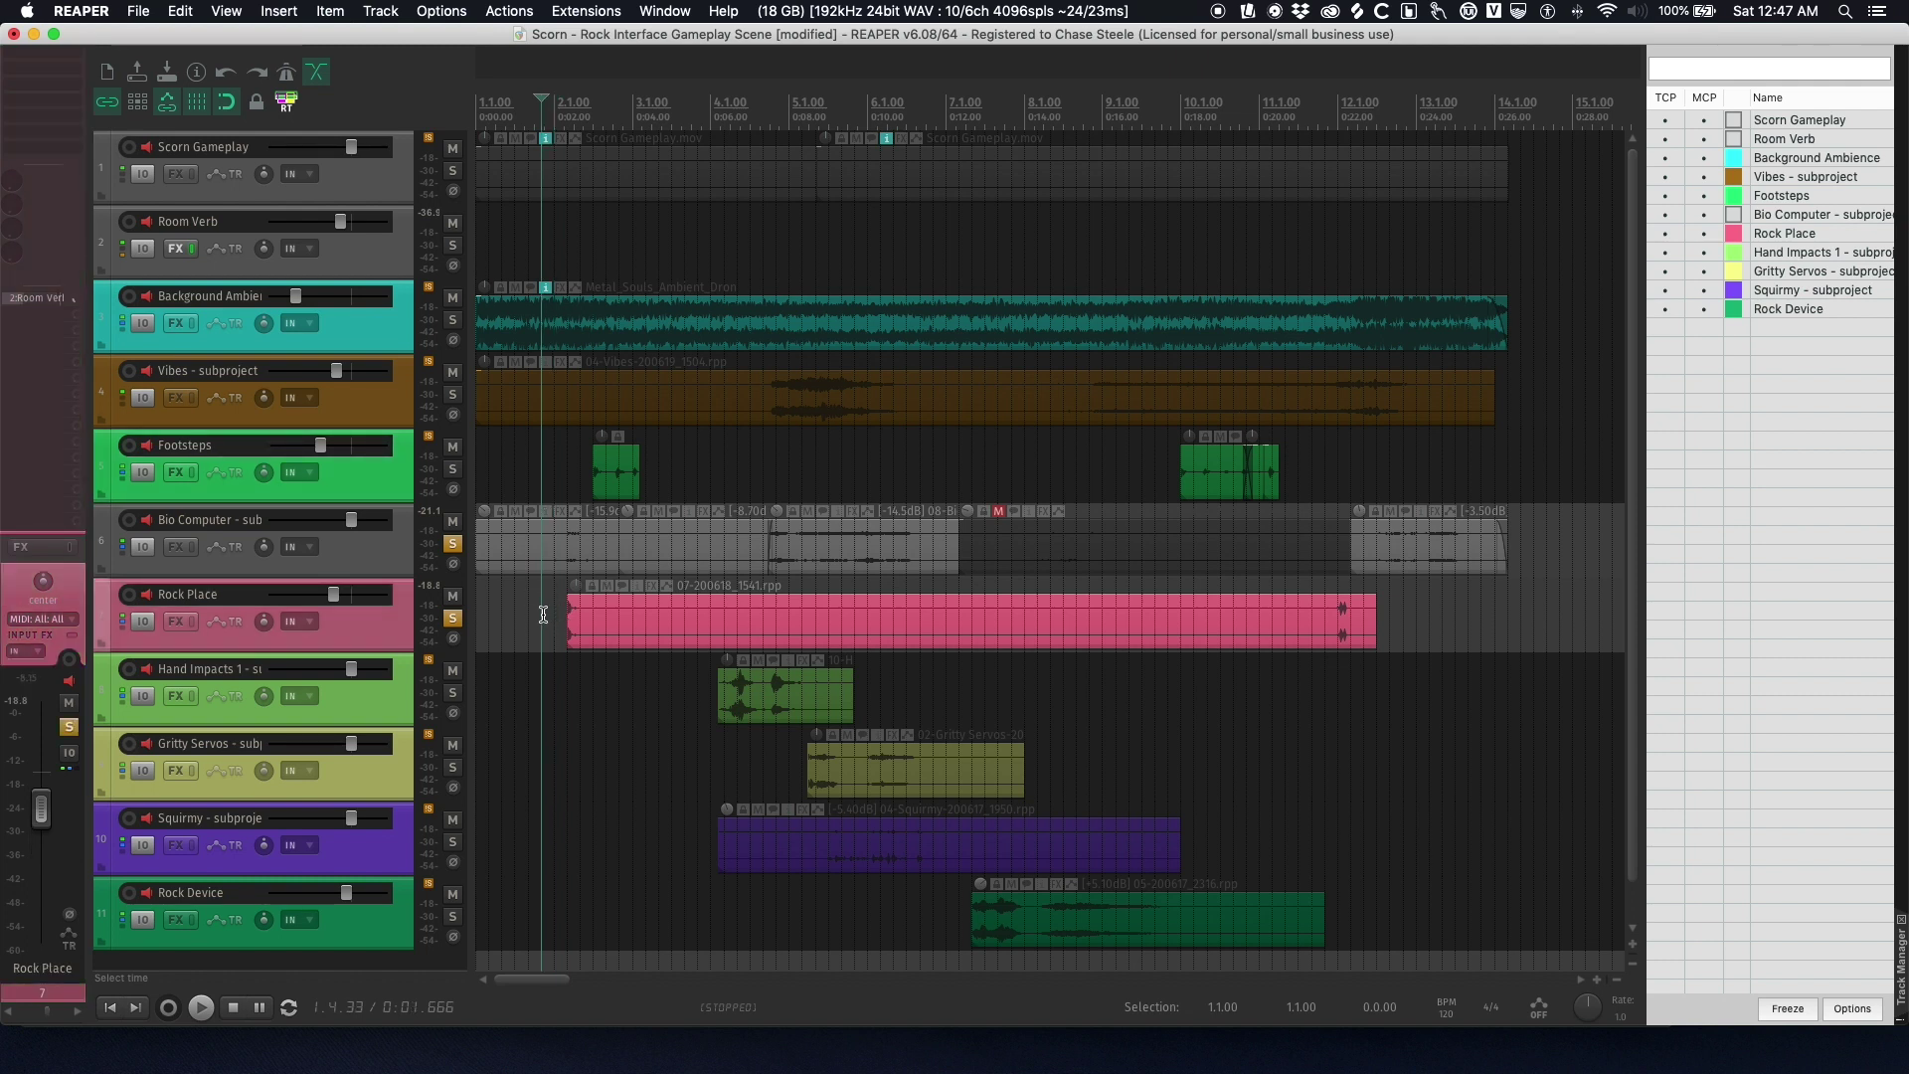
key("space")
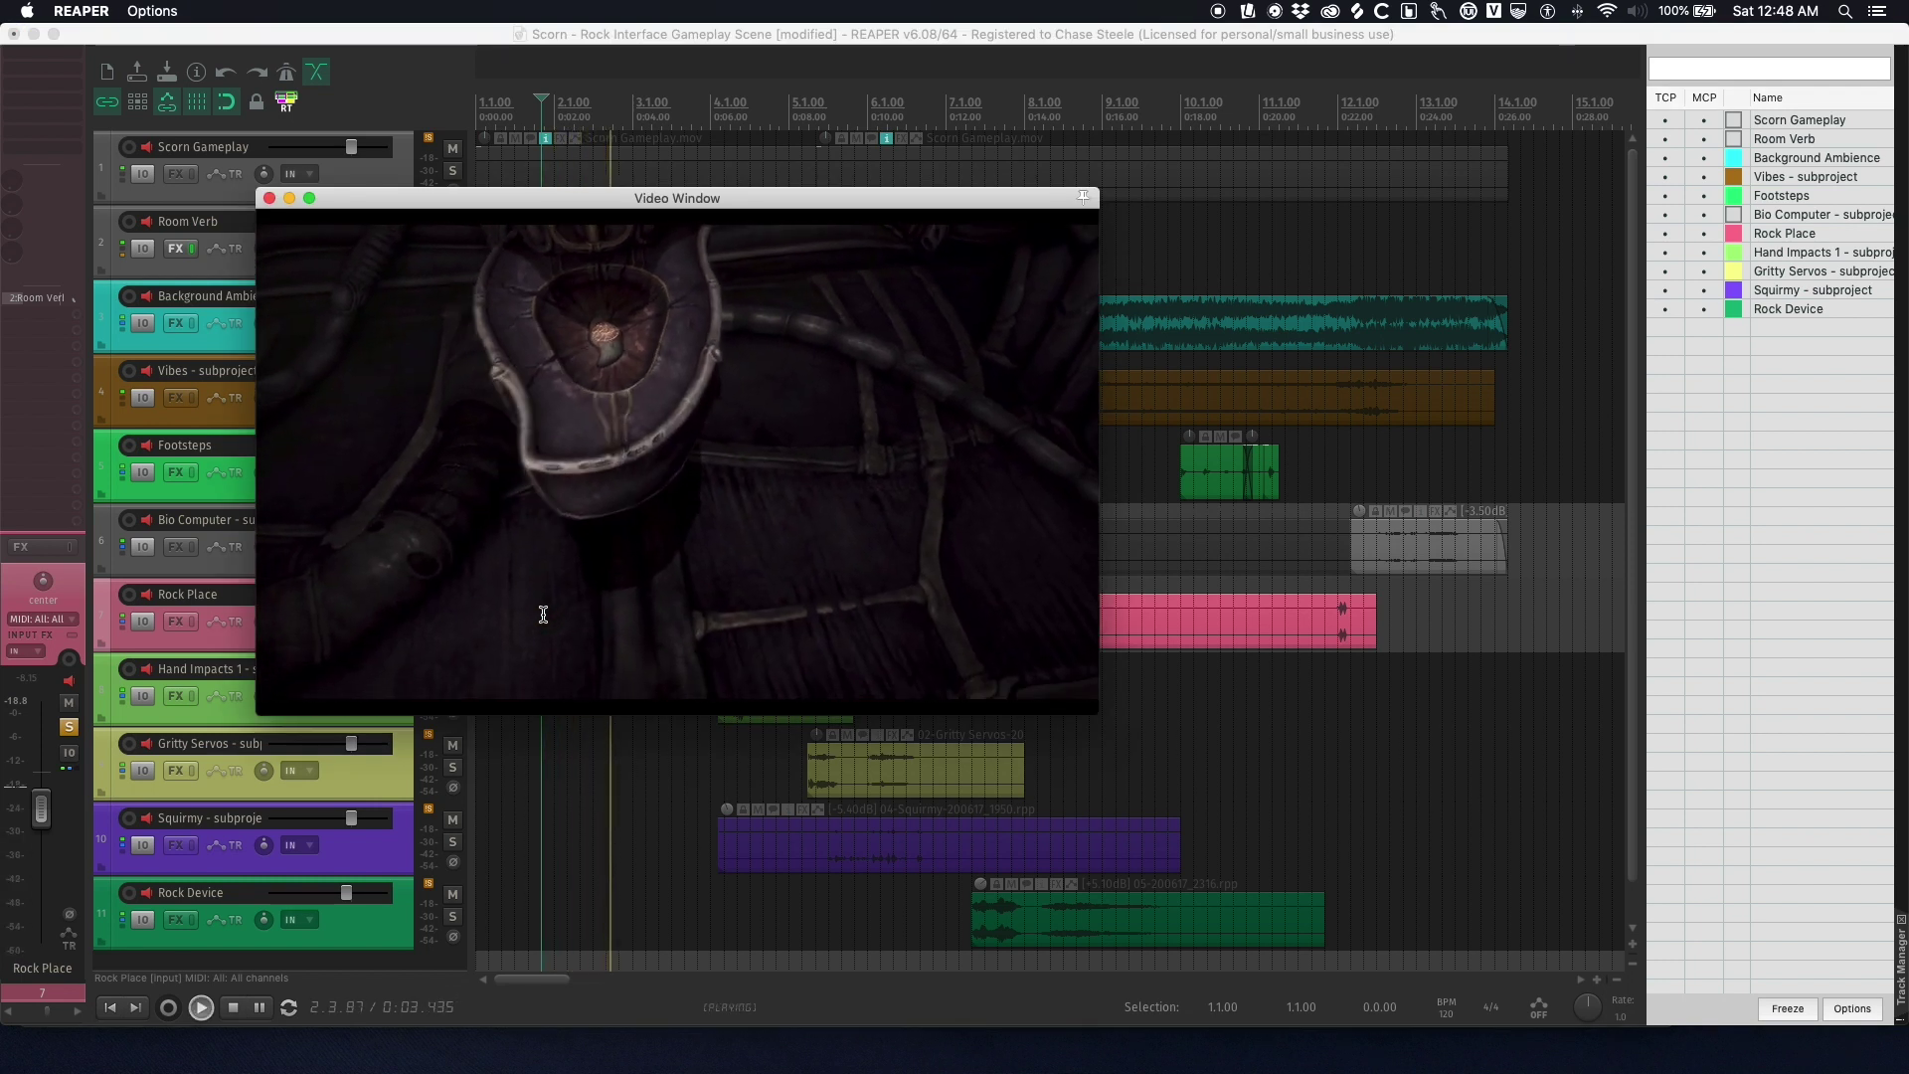
key("space")
key("space")
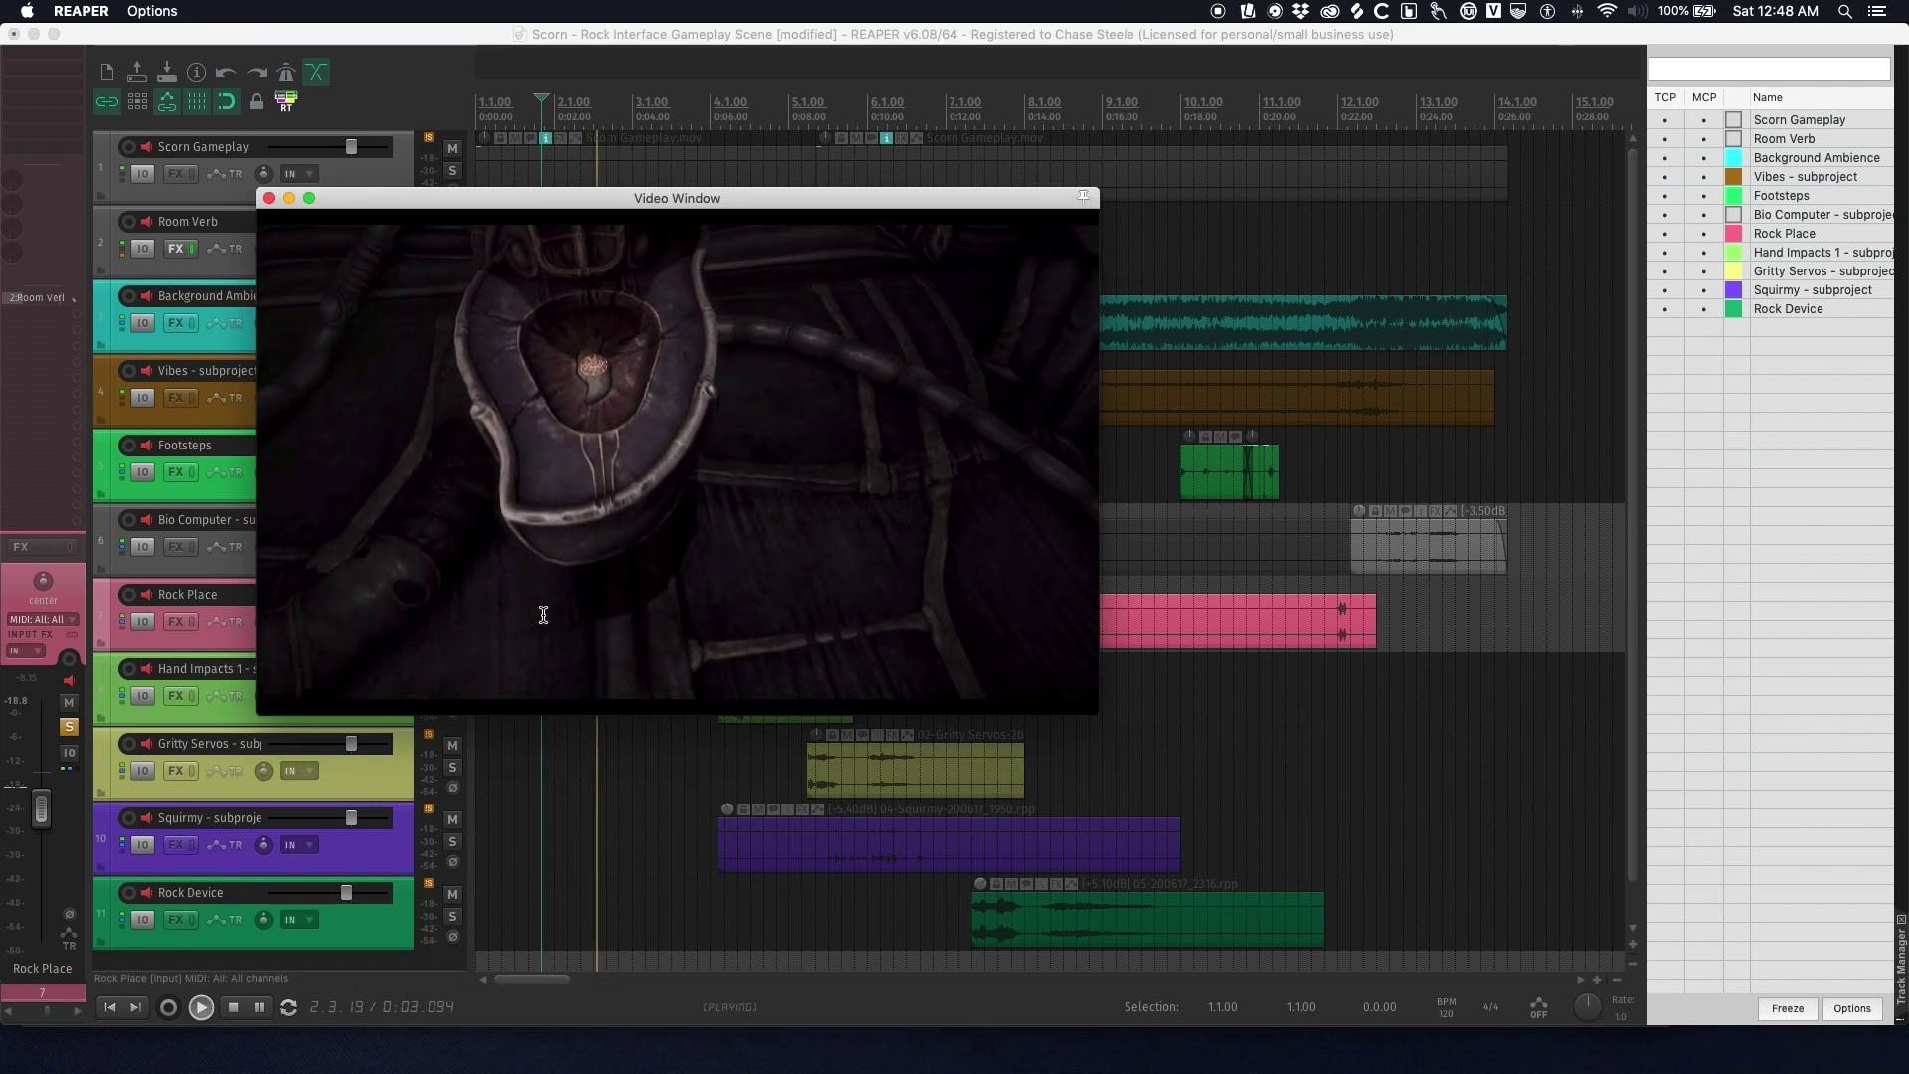
key("space")
key("space")
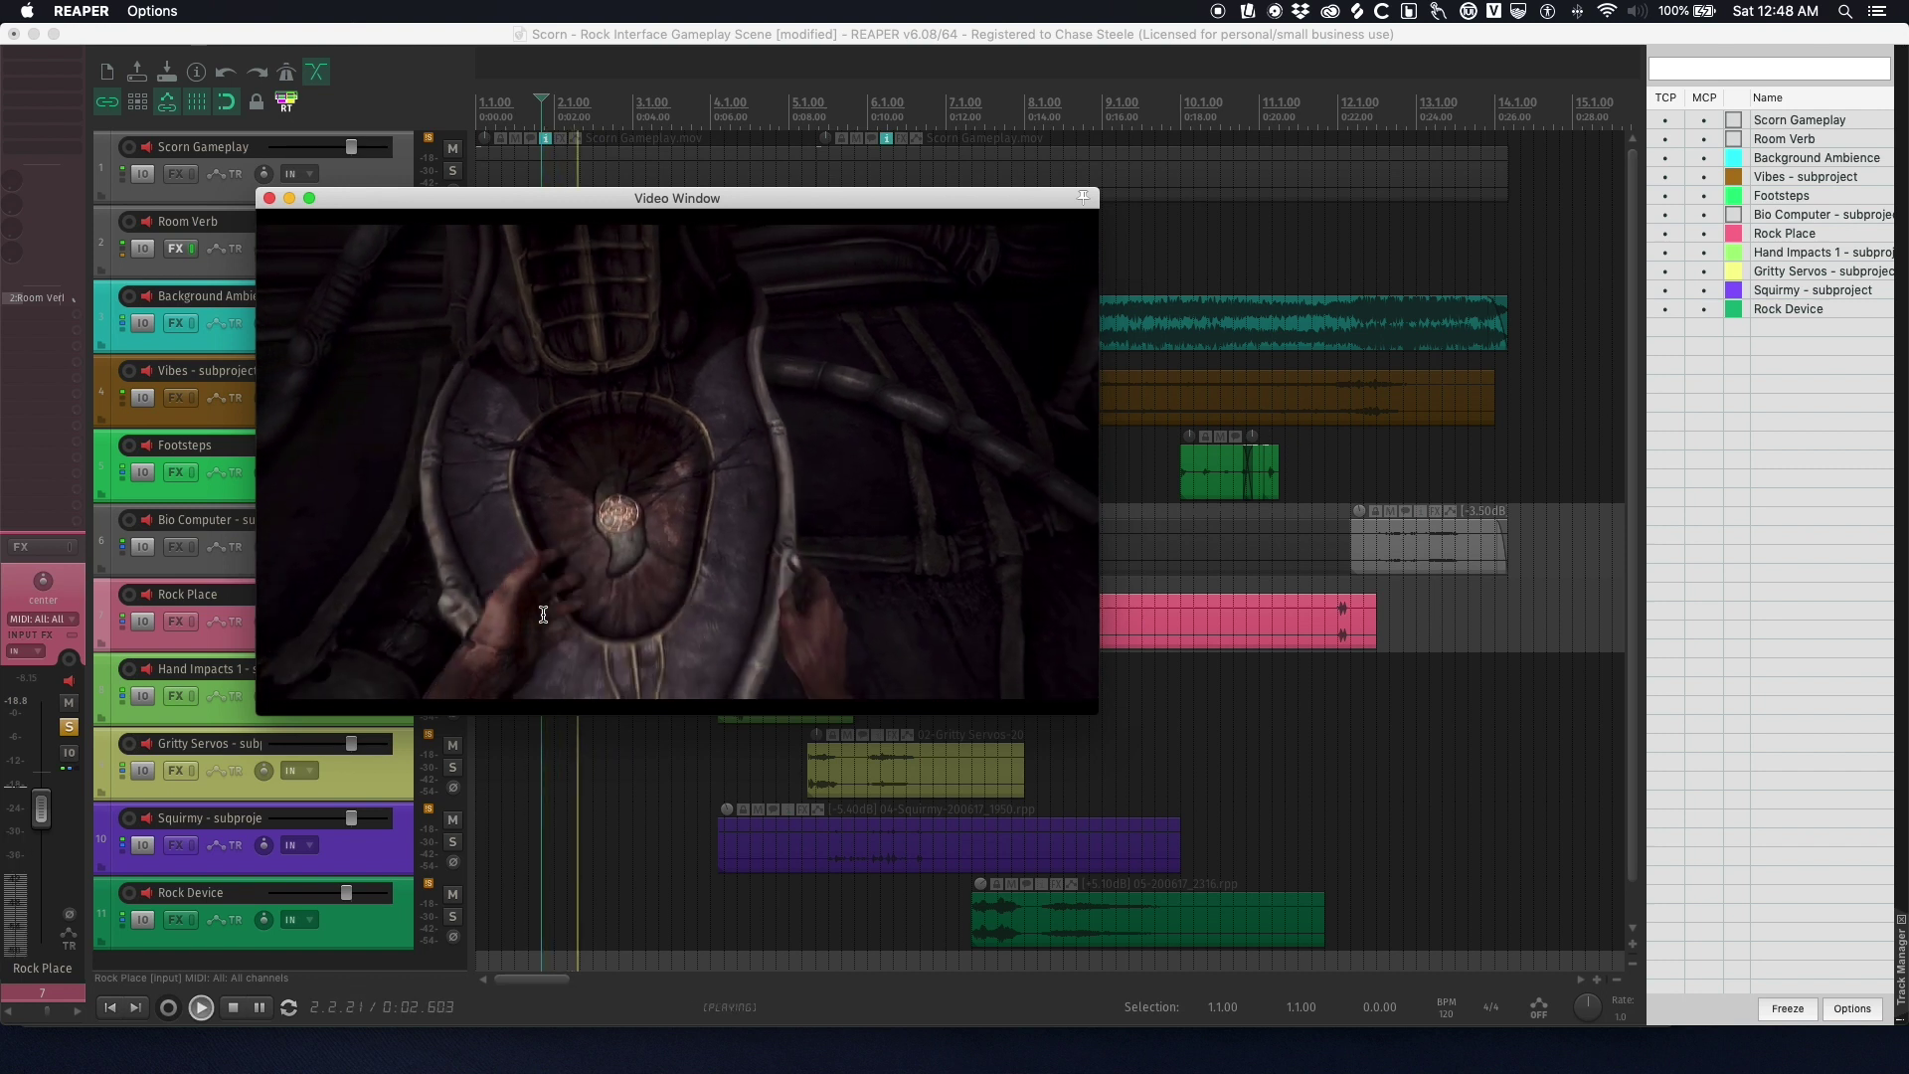
key("space")
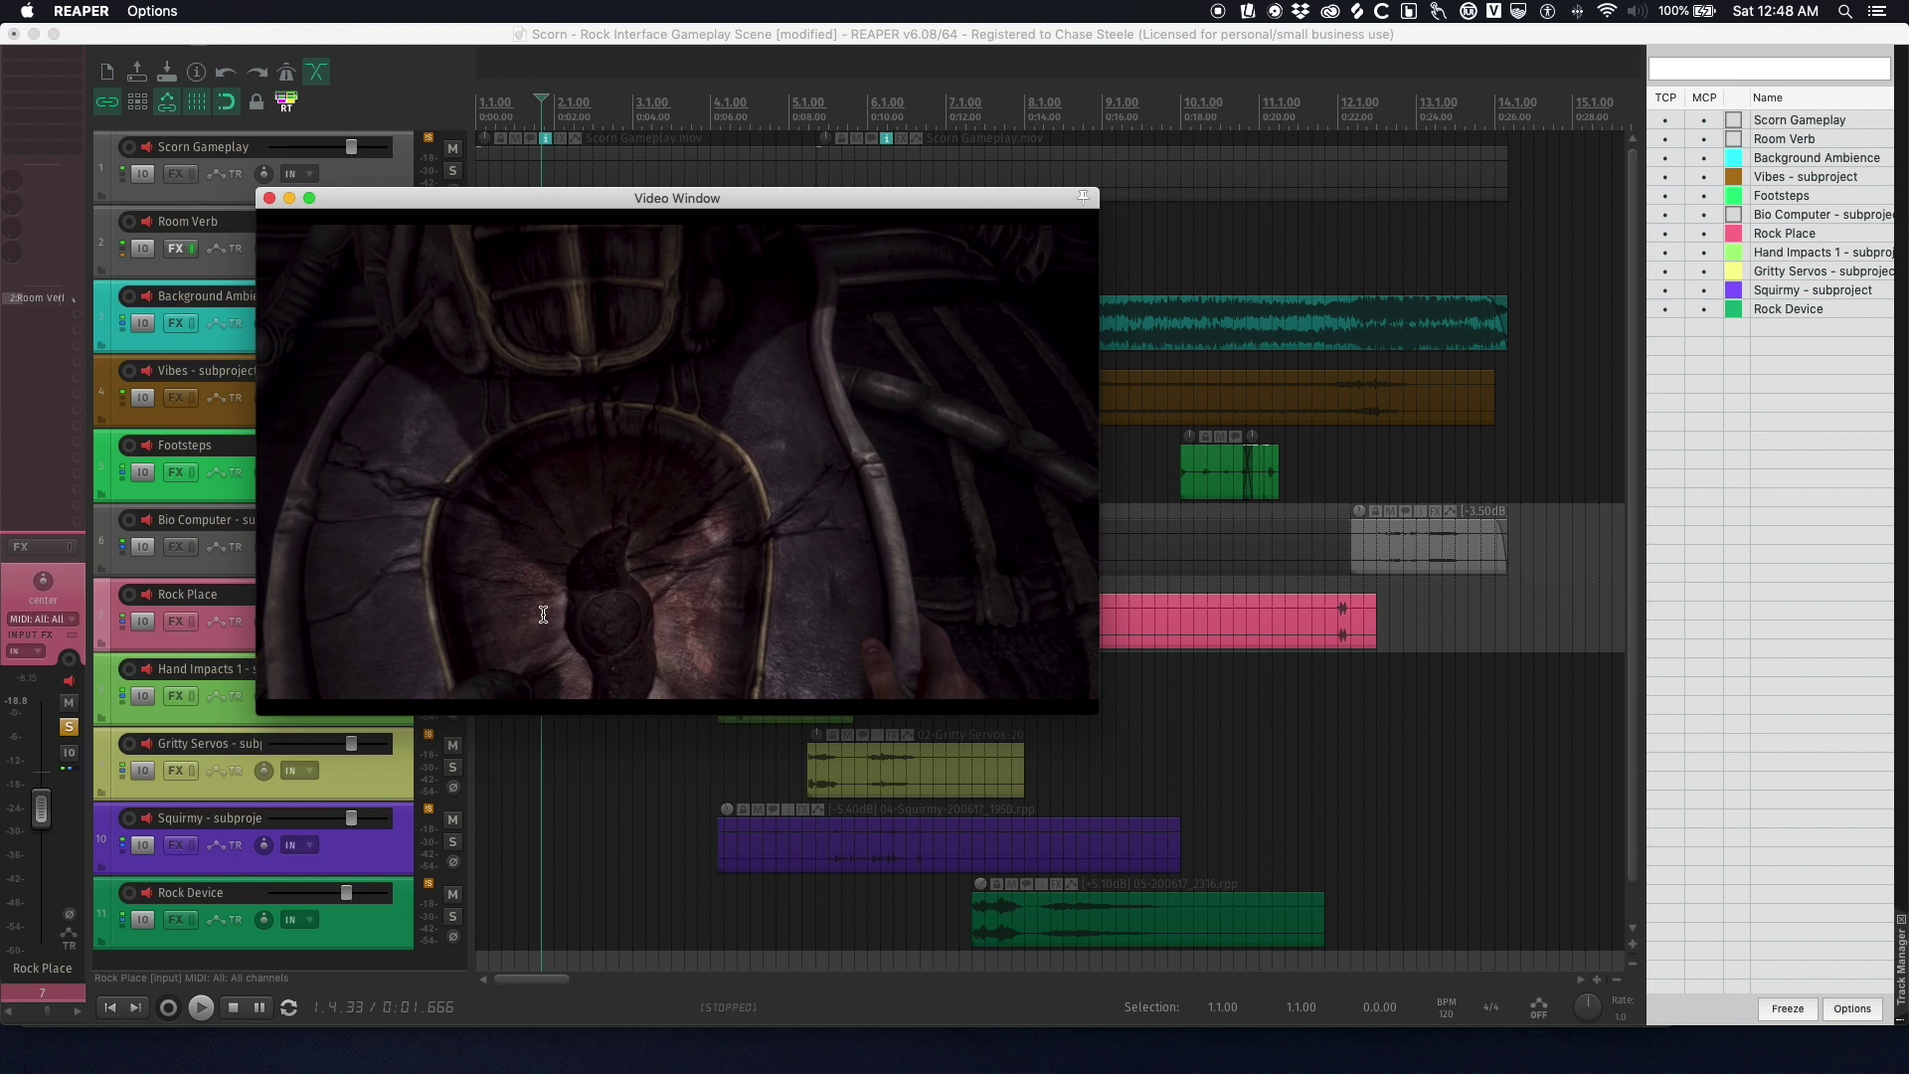
key("super+shift+v")
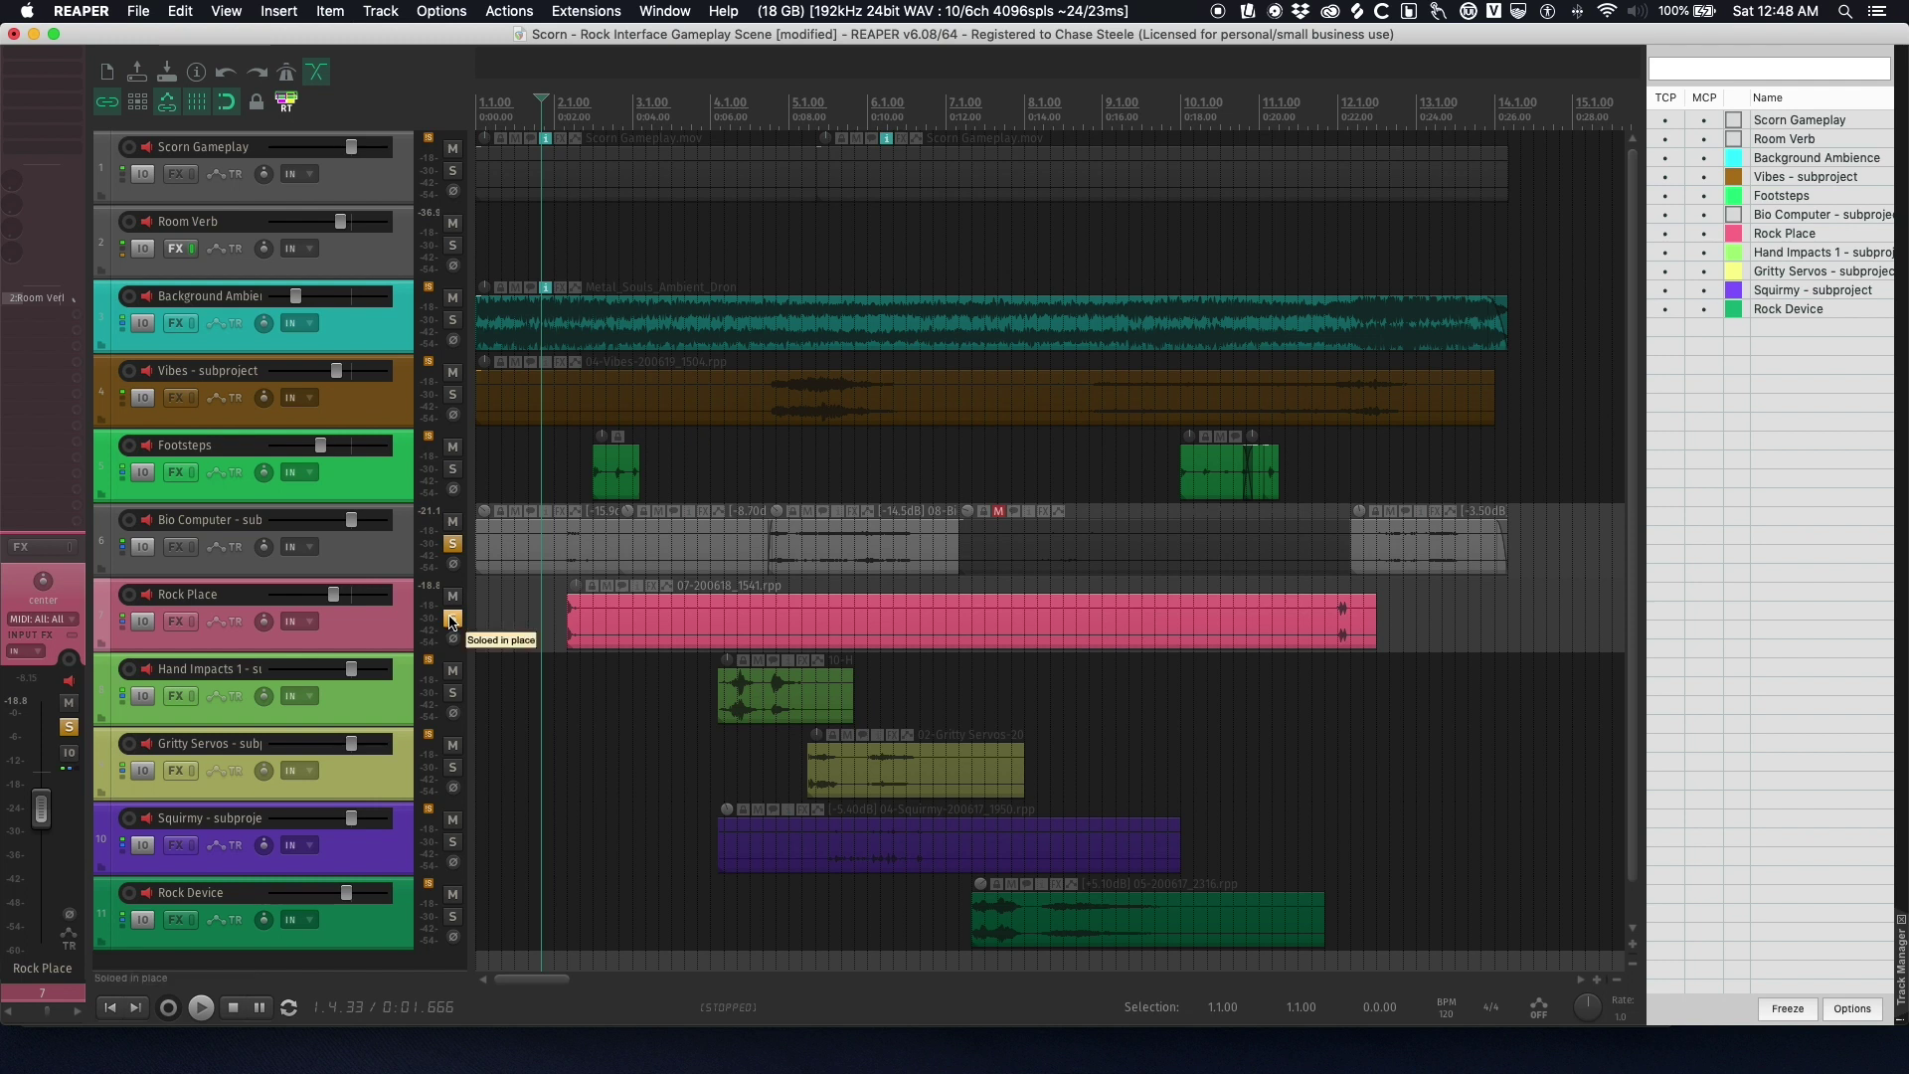
- Unsolo the Rock Place track and audition the last Bio Computer clip against the gameplay video, replaying from 11.3.67 and hiding the video when done
left_click(452, 619)
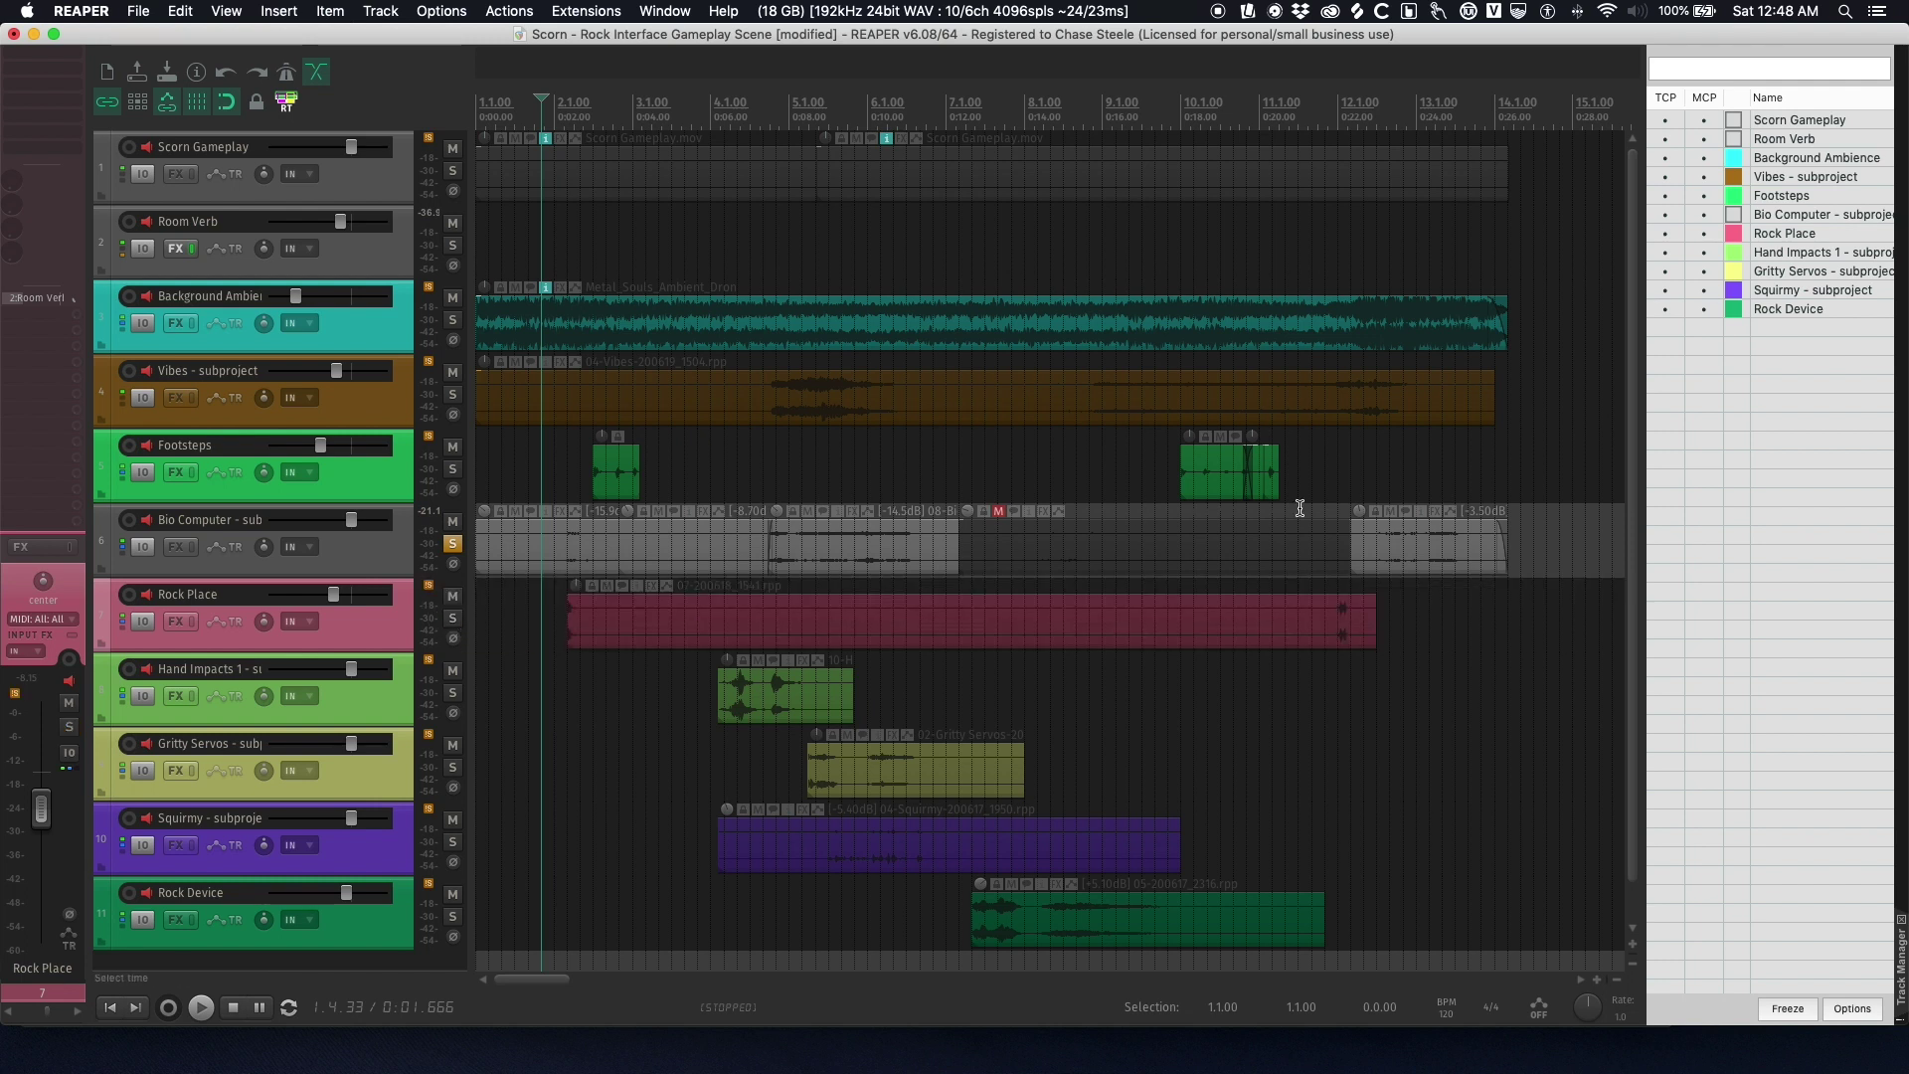
left_click(1366, 476)
key("super+shift+v")
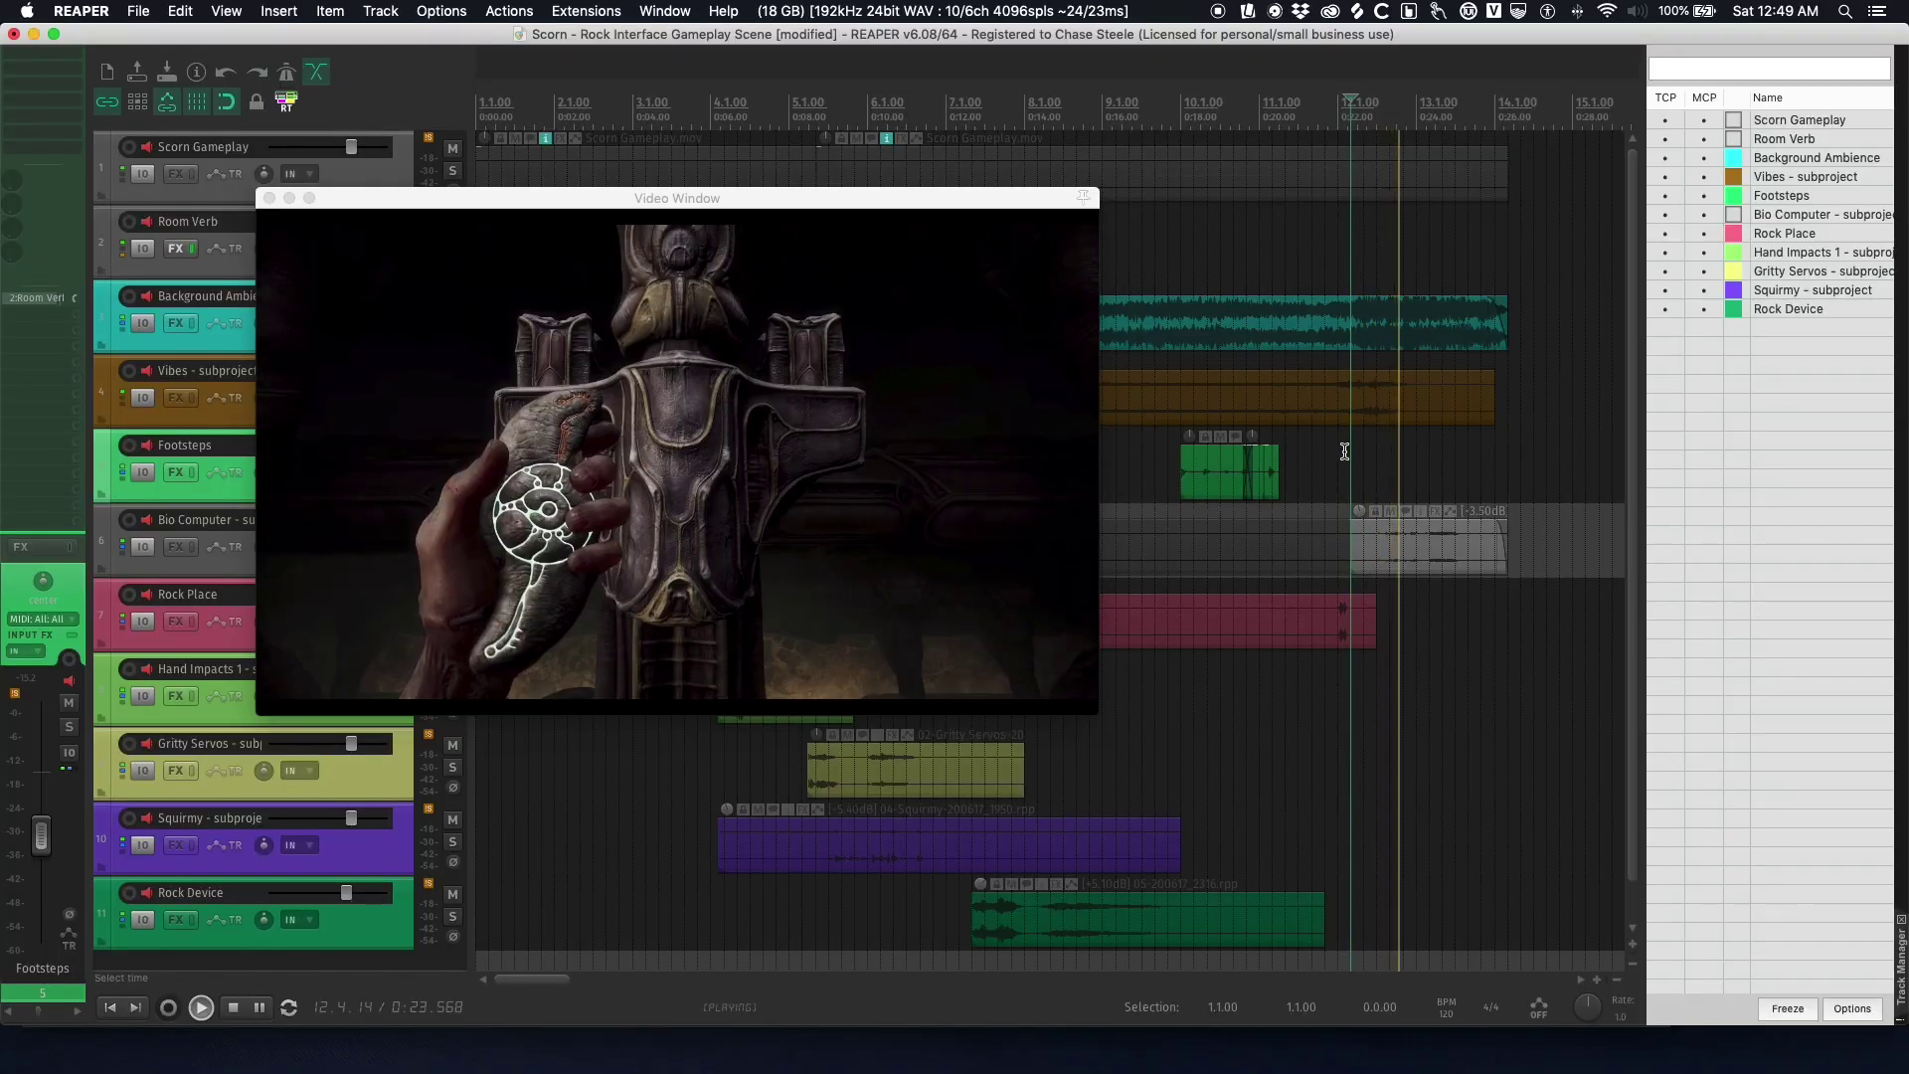
key("space")
left_click(1313, 517)
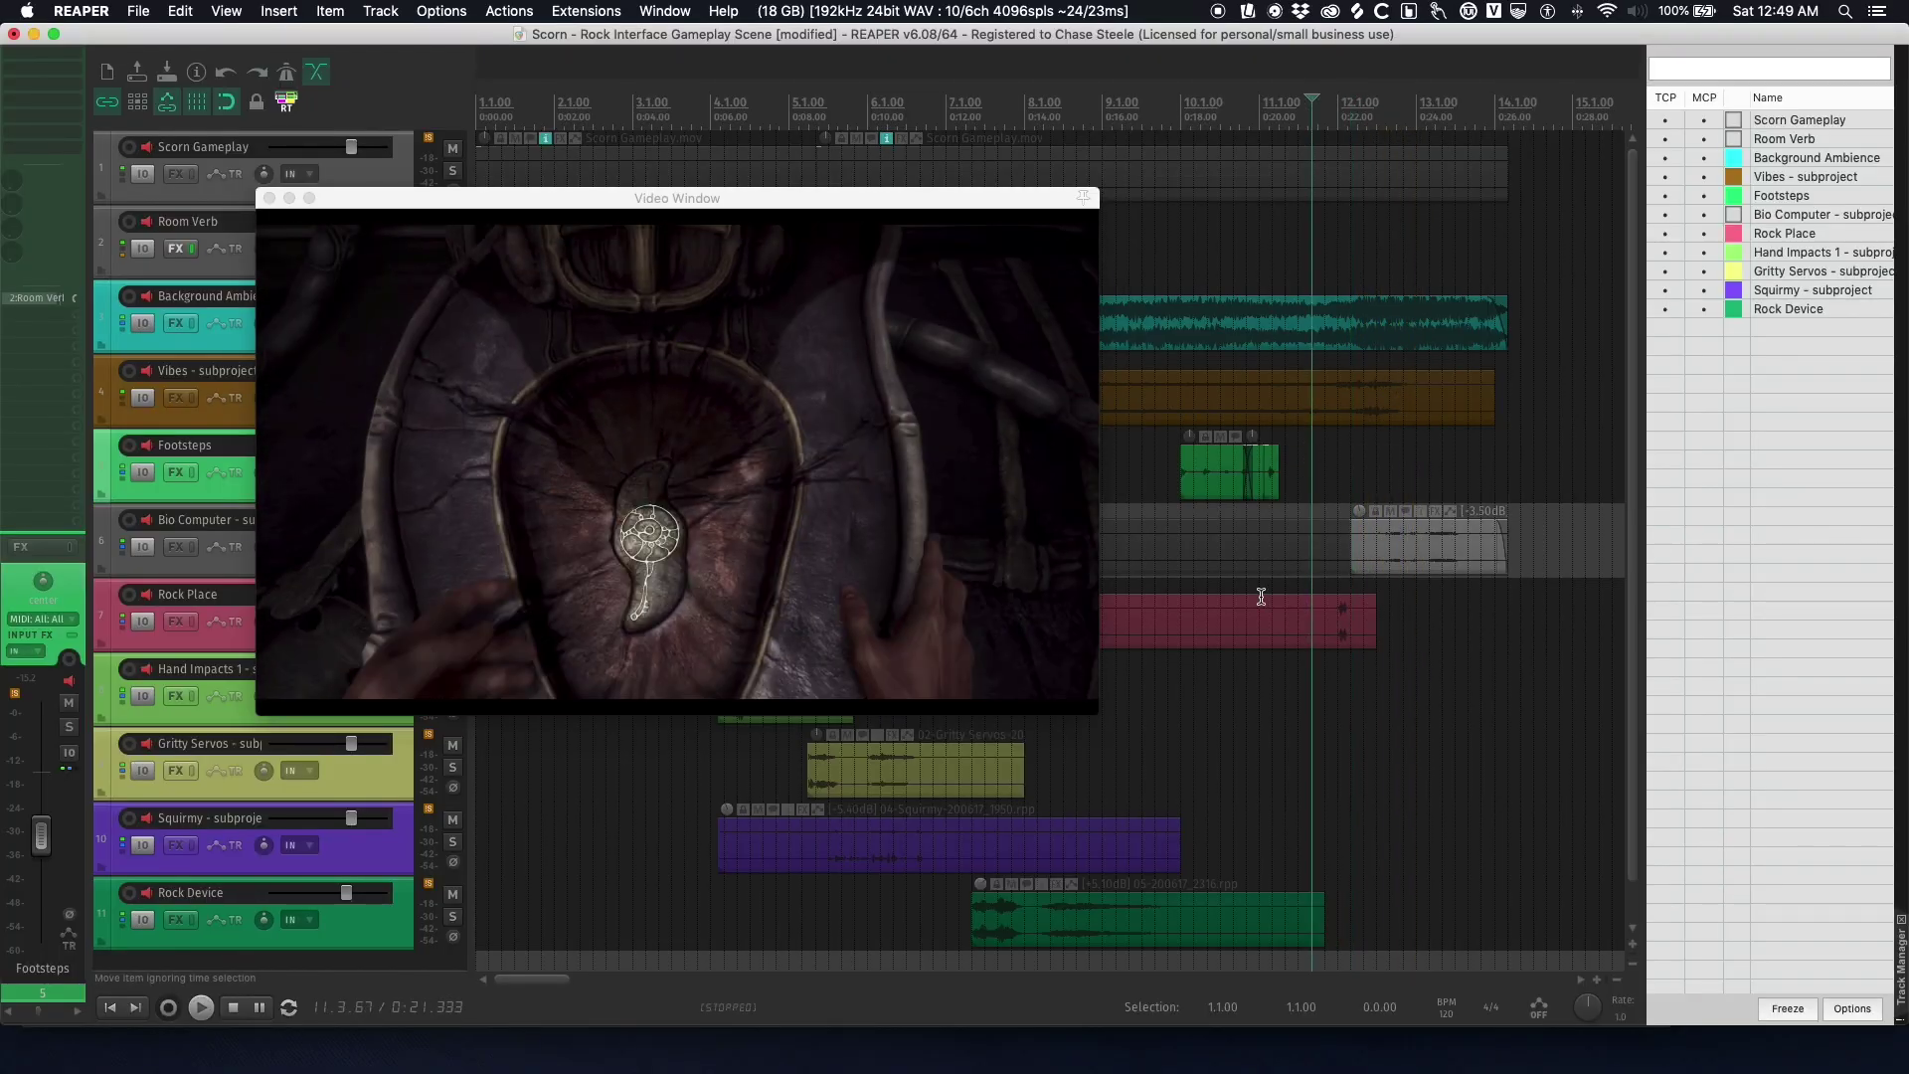
key("space")
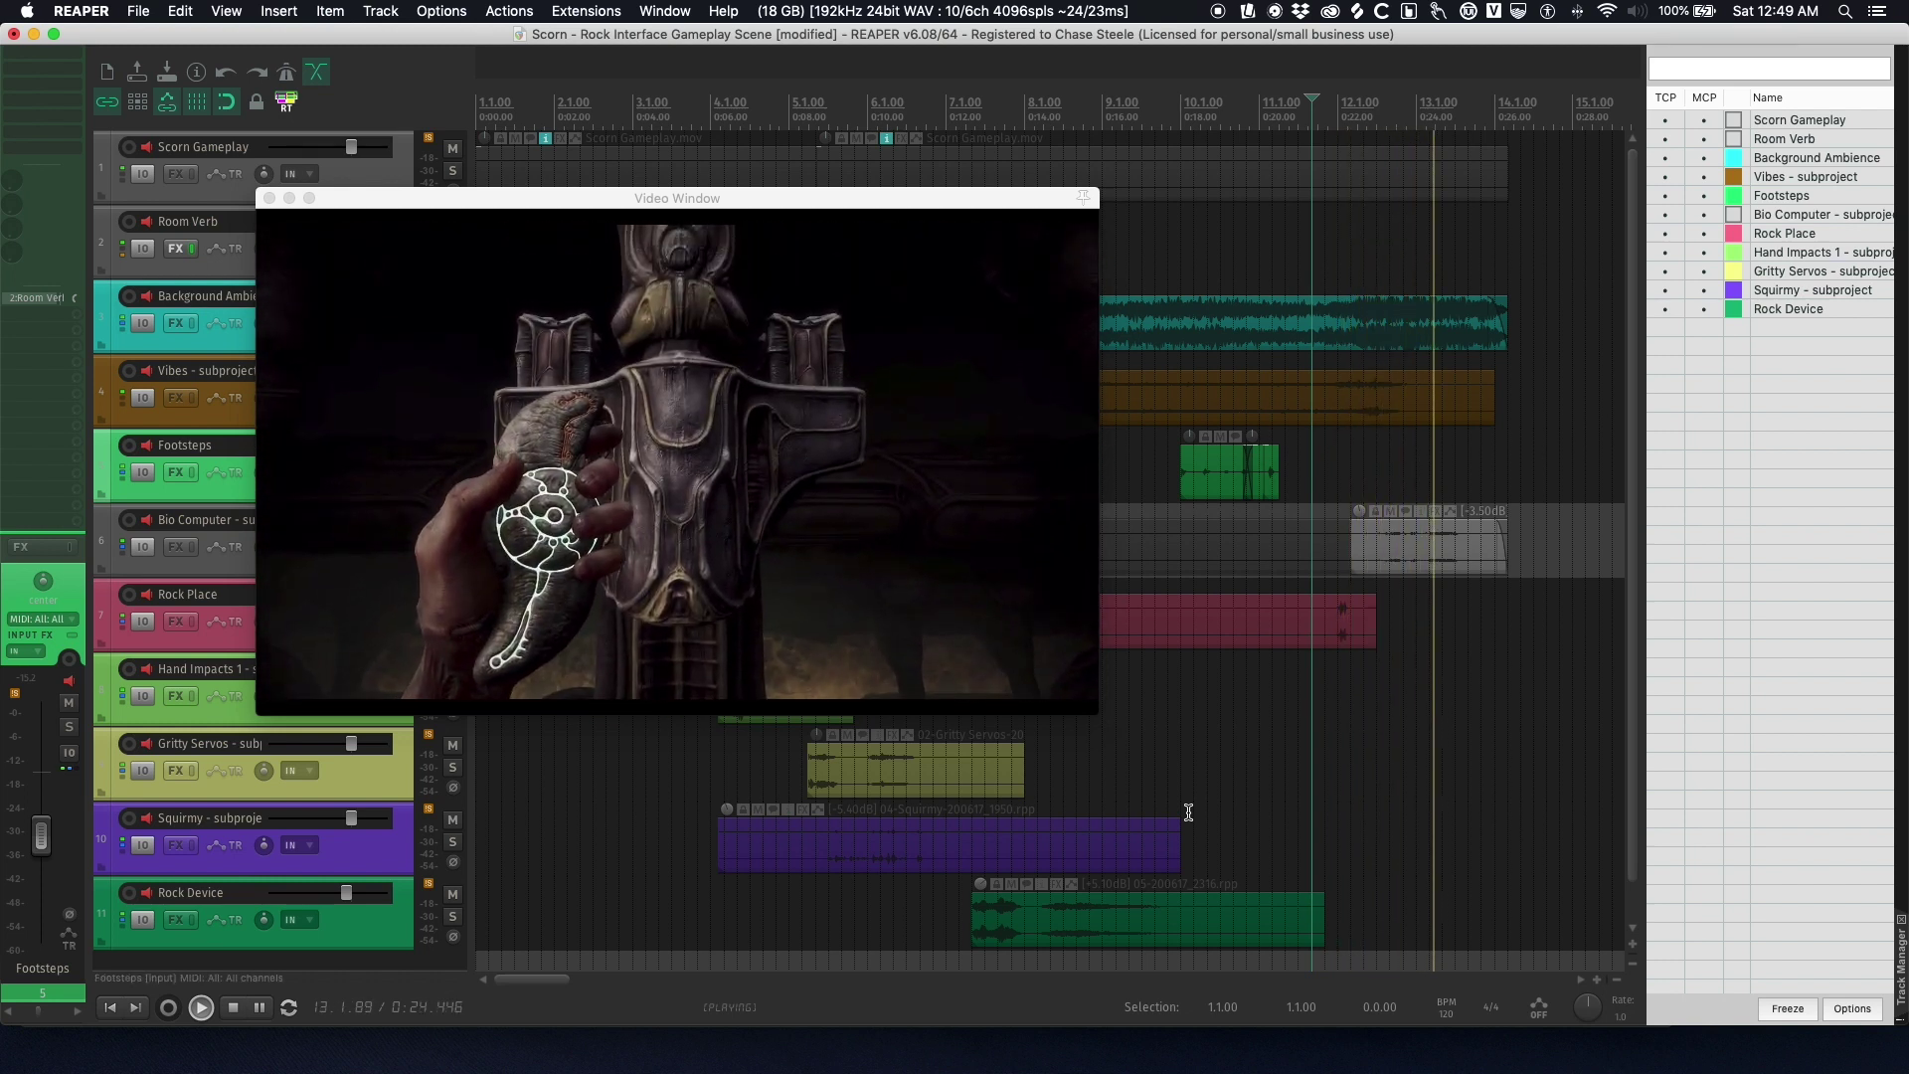
key("space")
key("space")
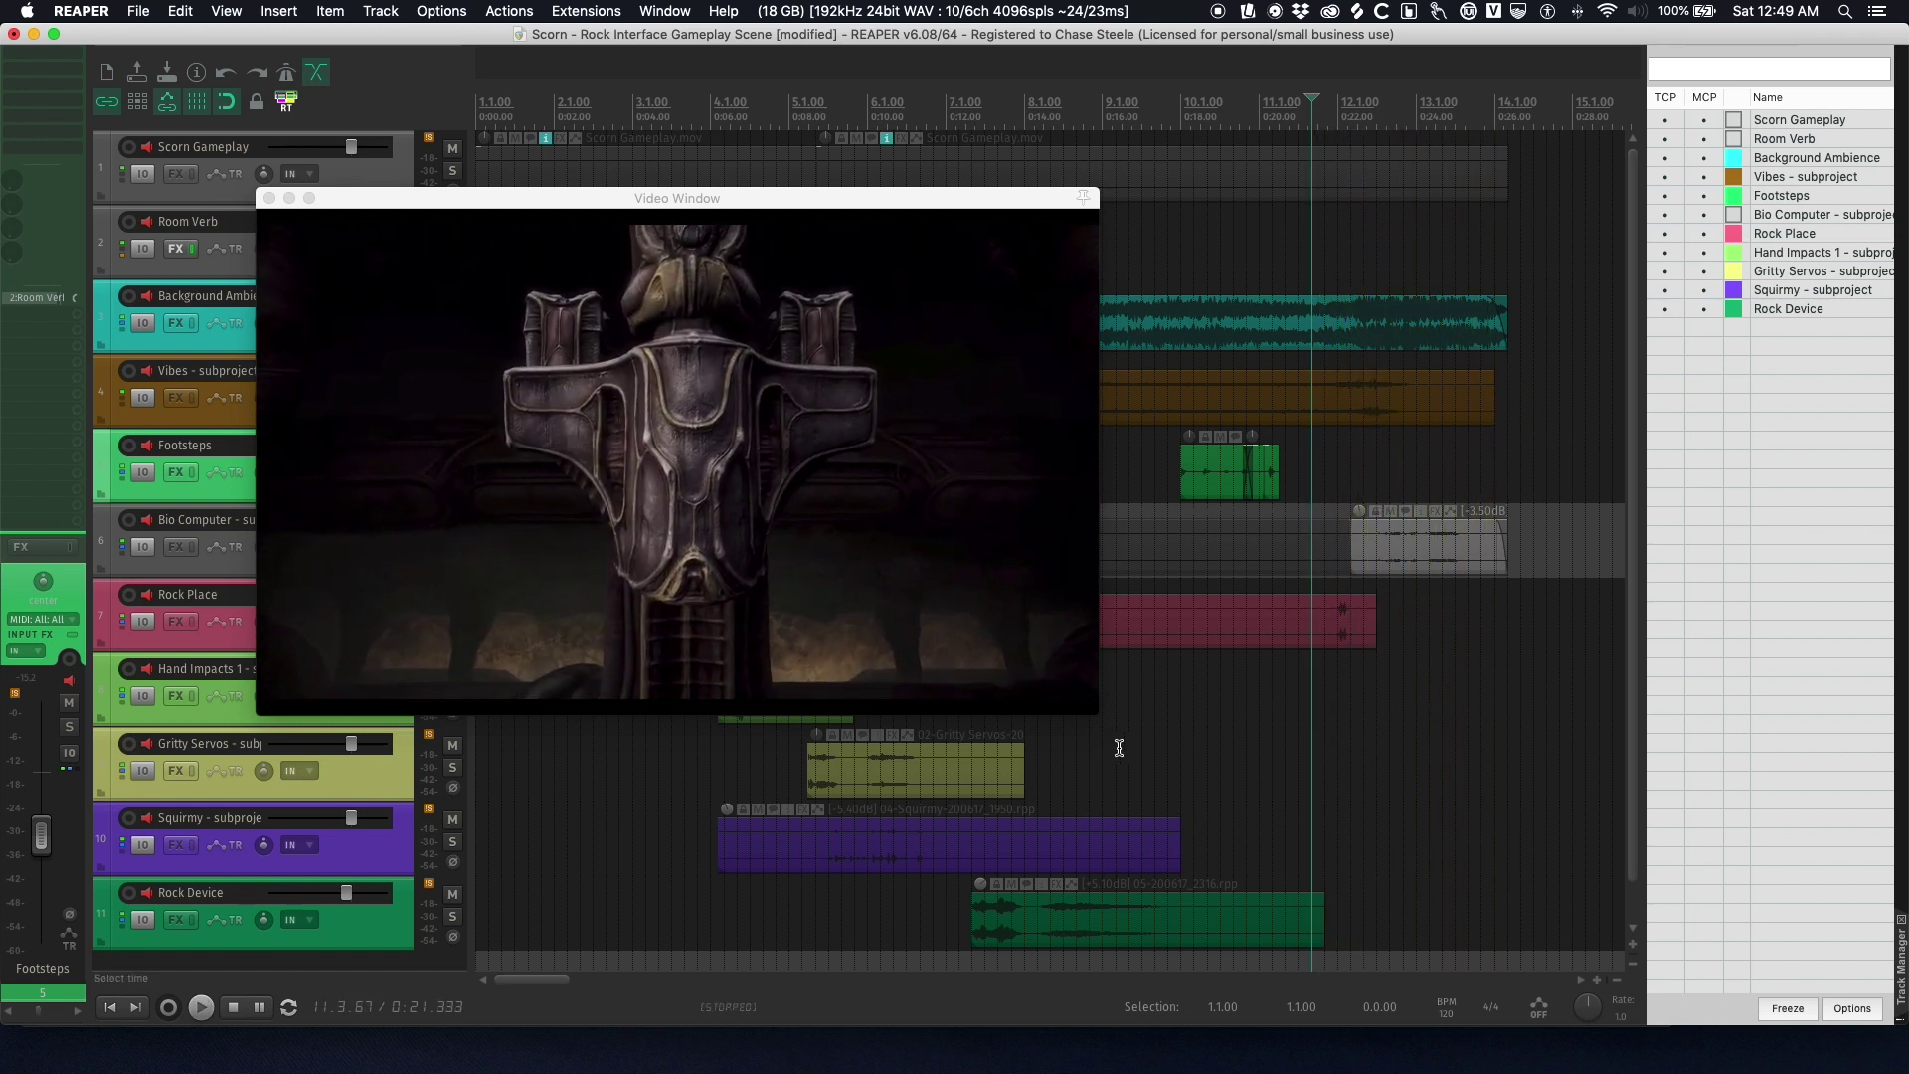
key("space")
key("super+shift+v")
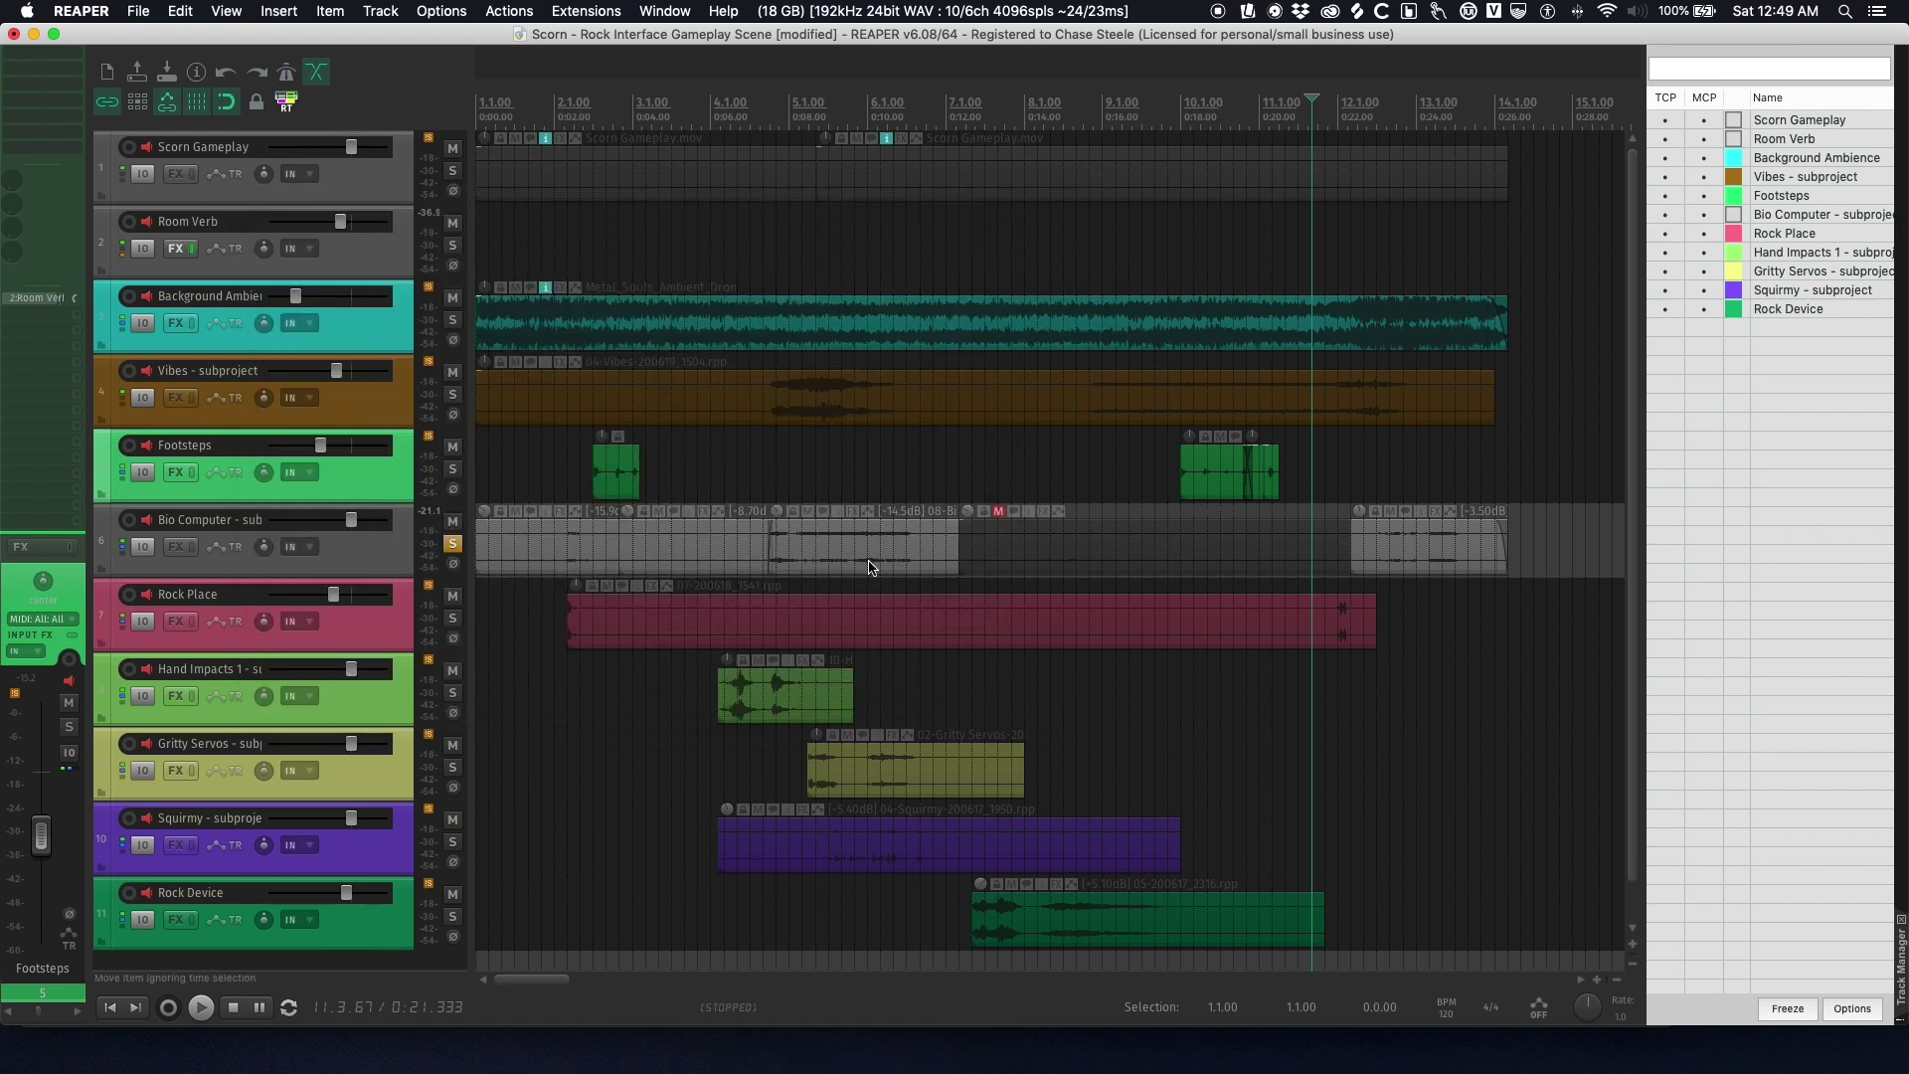
- Unsolo the Bio Computer track, open its subproject and audition the Rock track in solo from 2.1.67
left_click(452, 544)
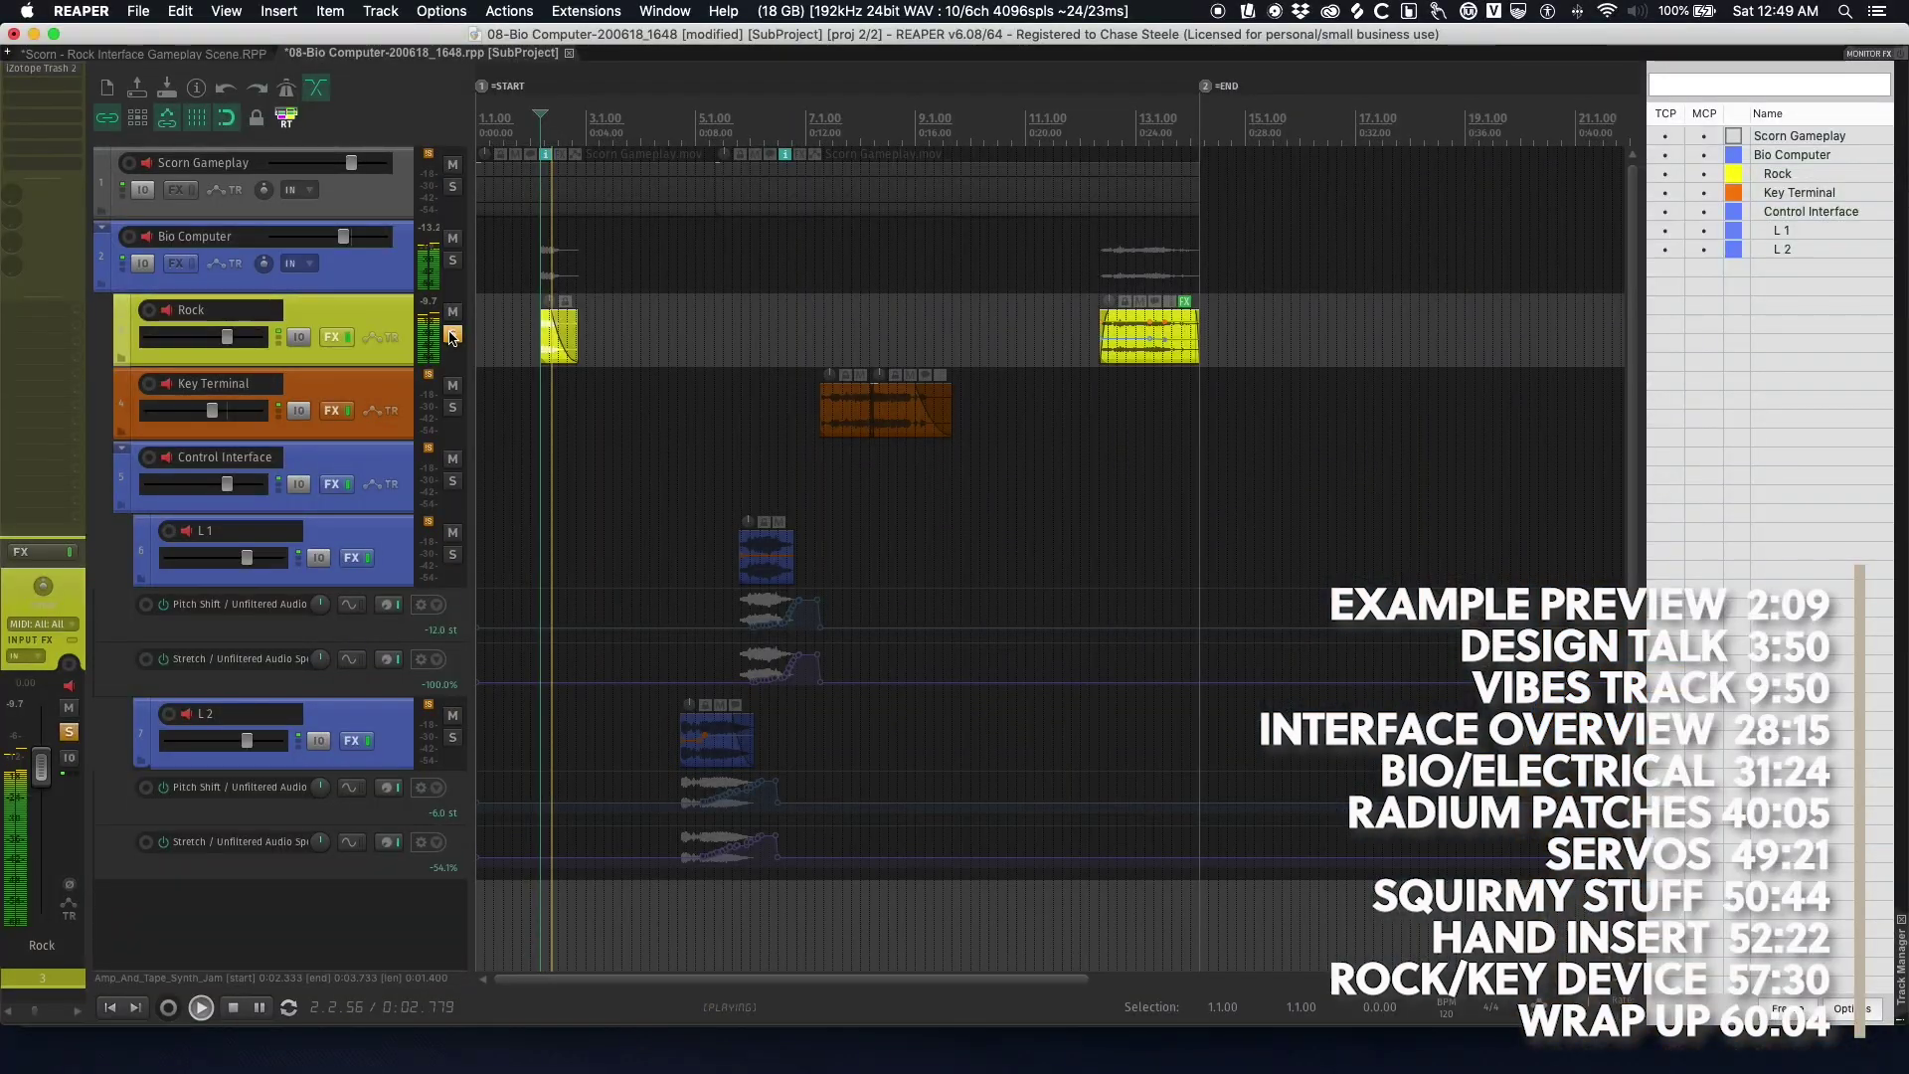
left_click(452, 333)
left_click(453, 335)
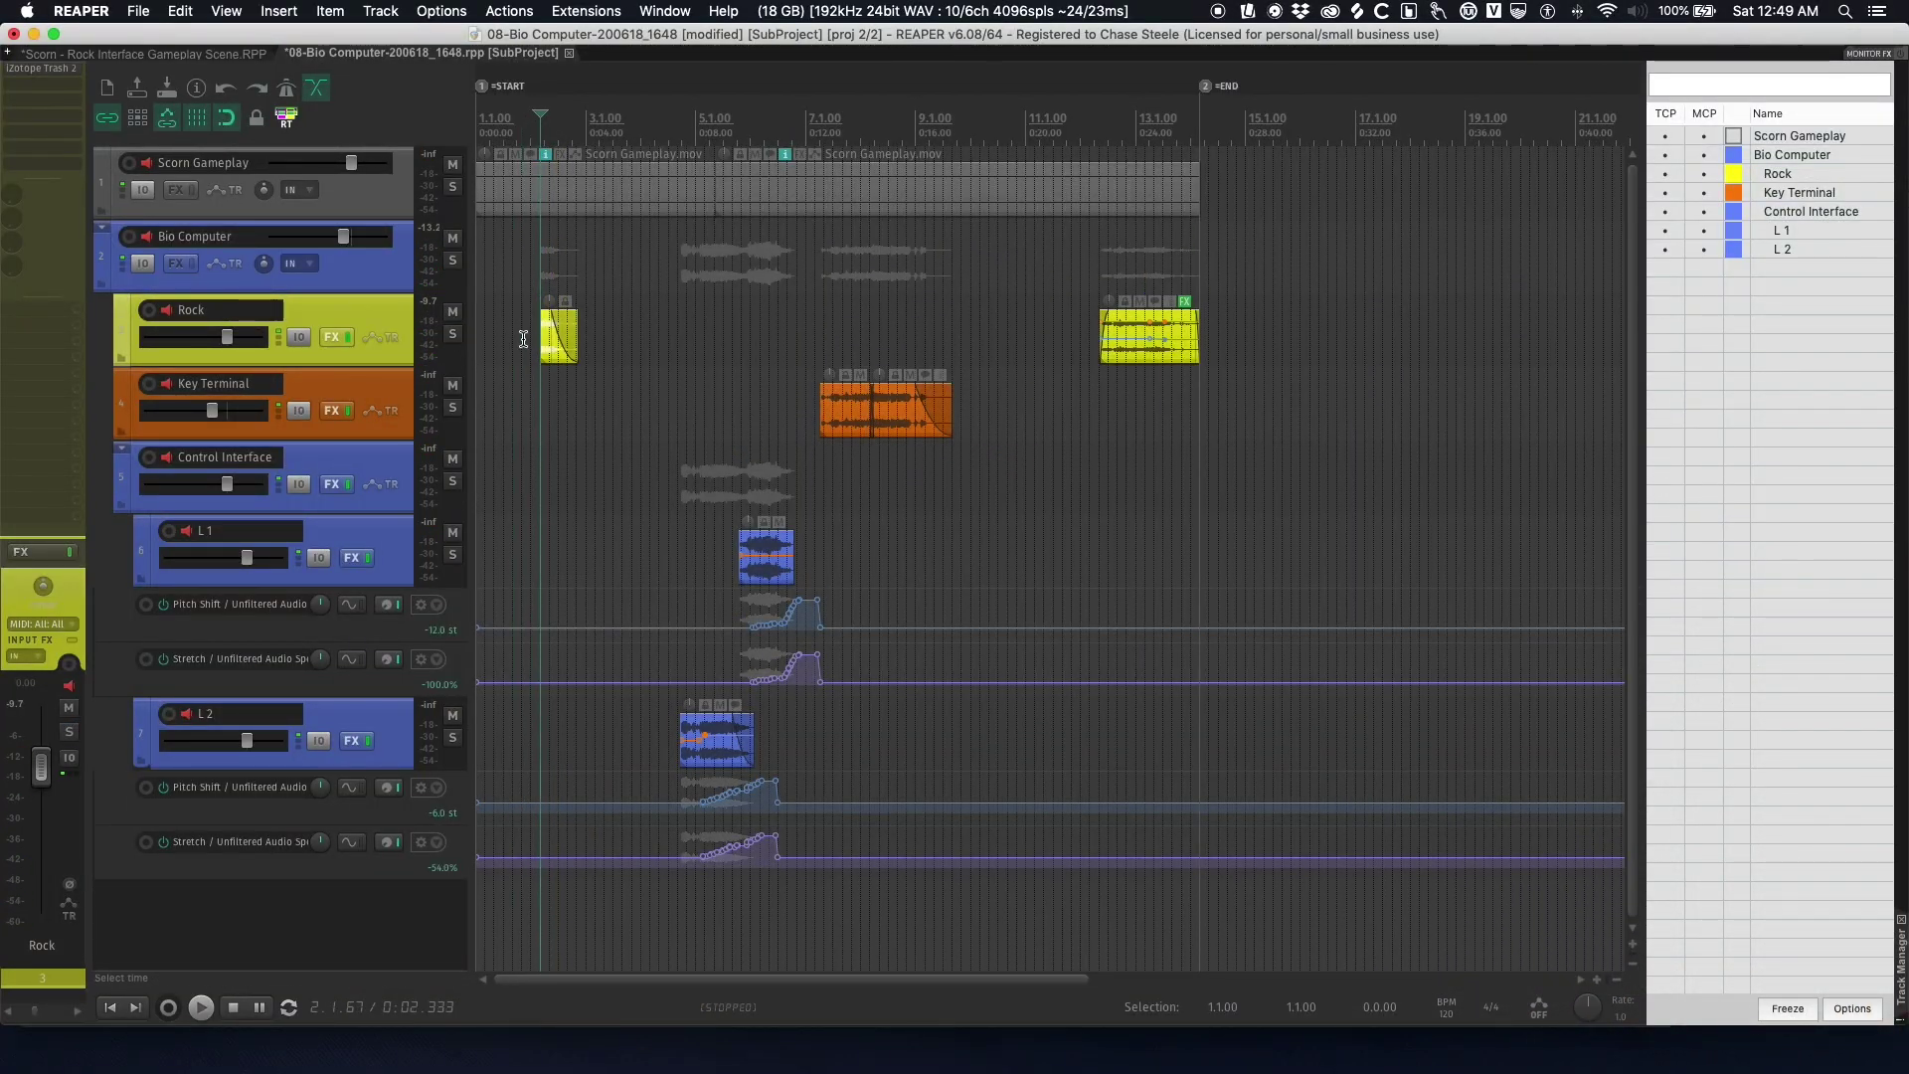
- Examine the waveform of the Rock track's first clip up close and audition the track in solo
key("z")
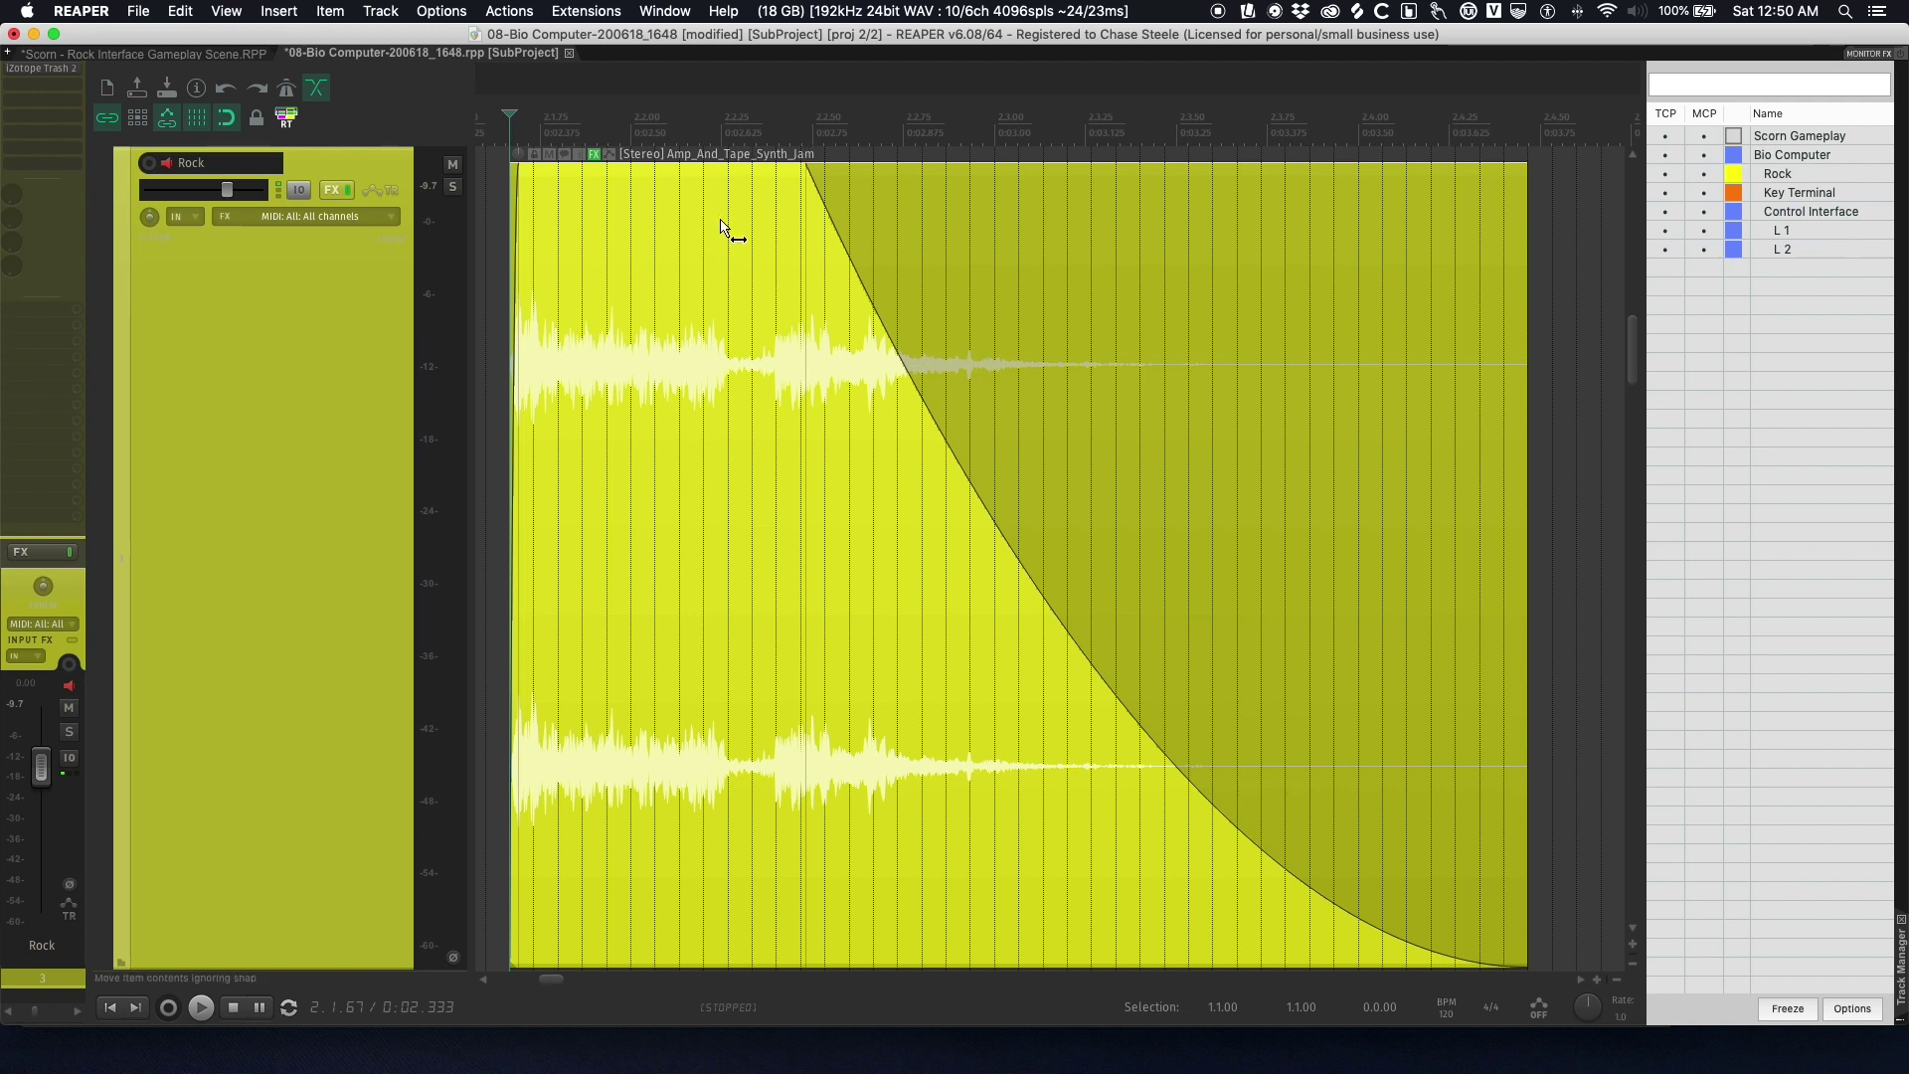
key("z")
key("z")
key("z")
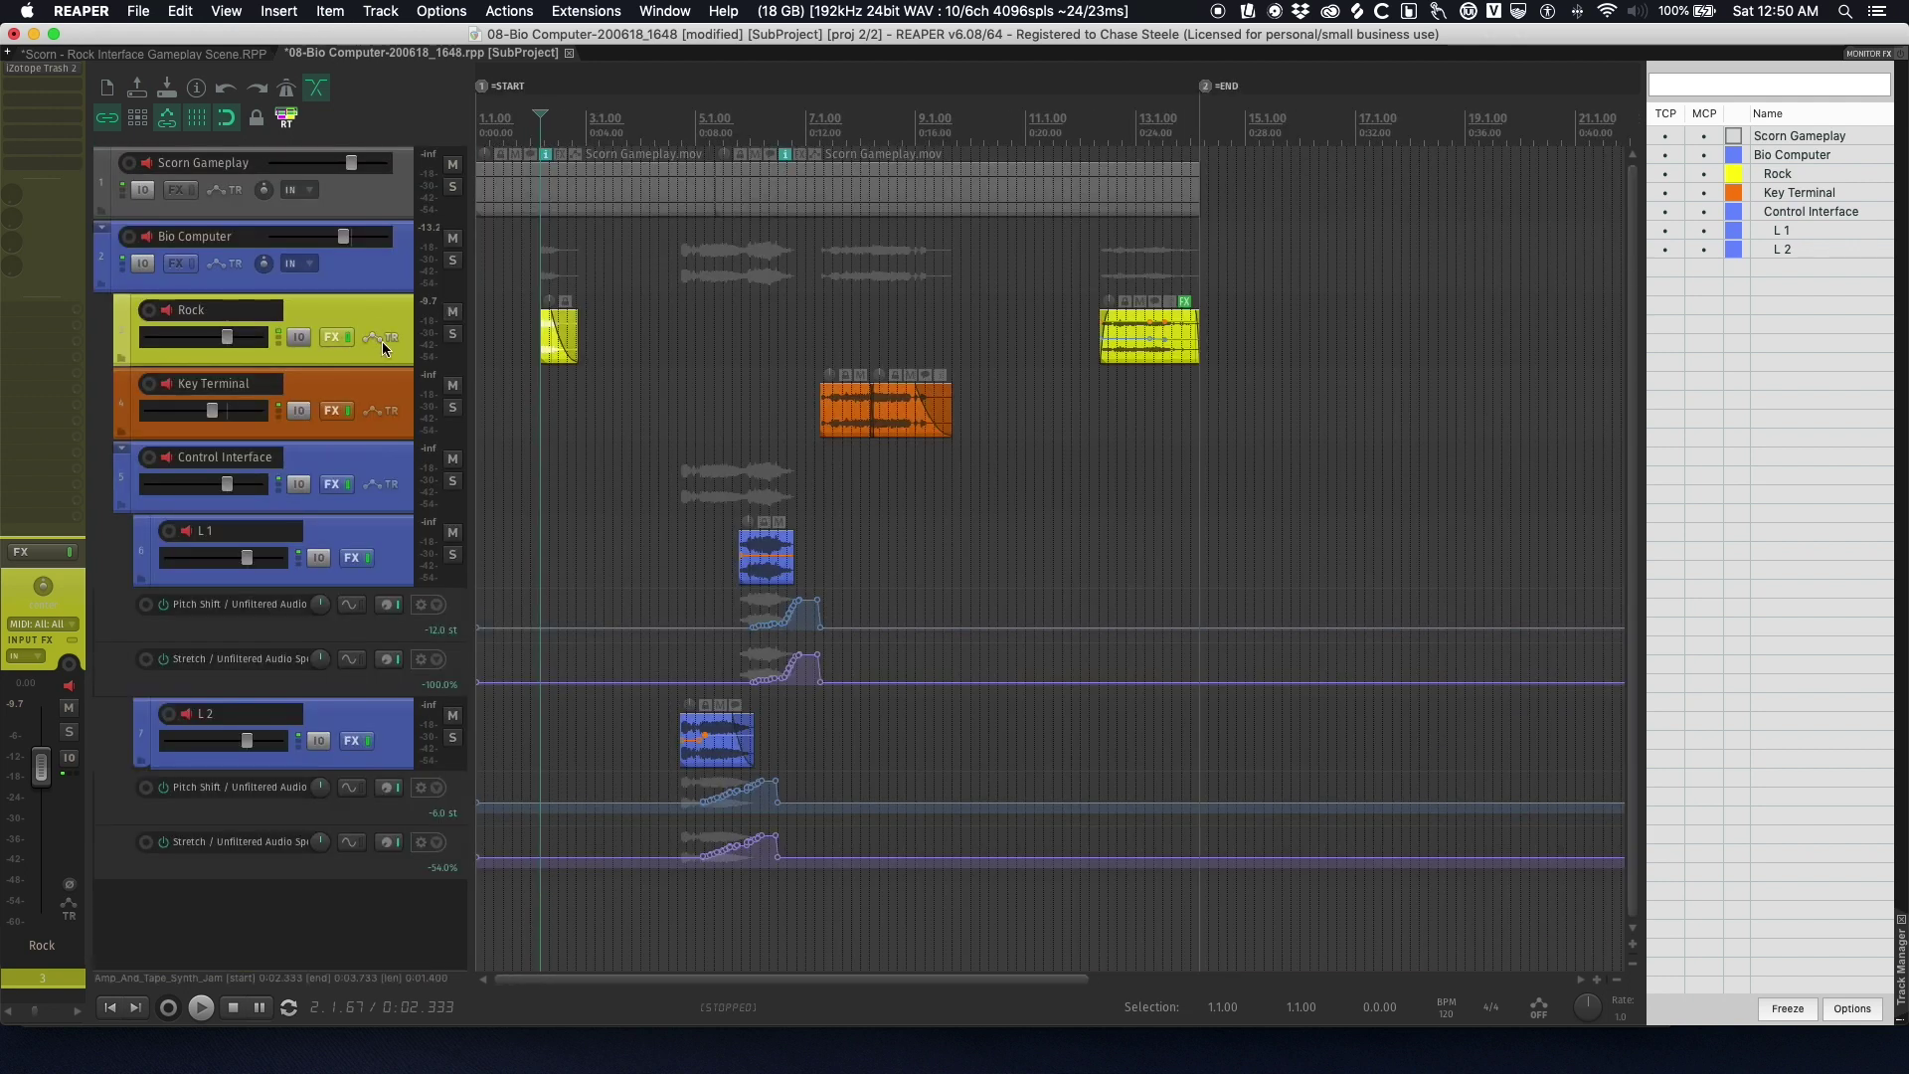
left_click(454, 334)
key("space")
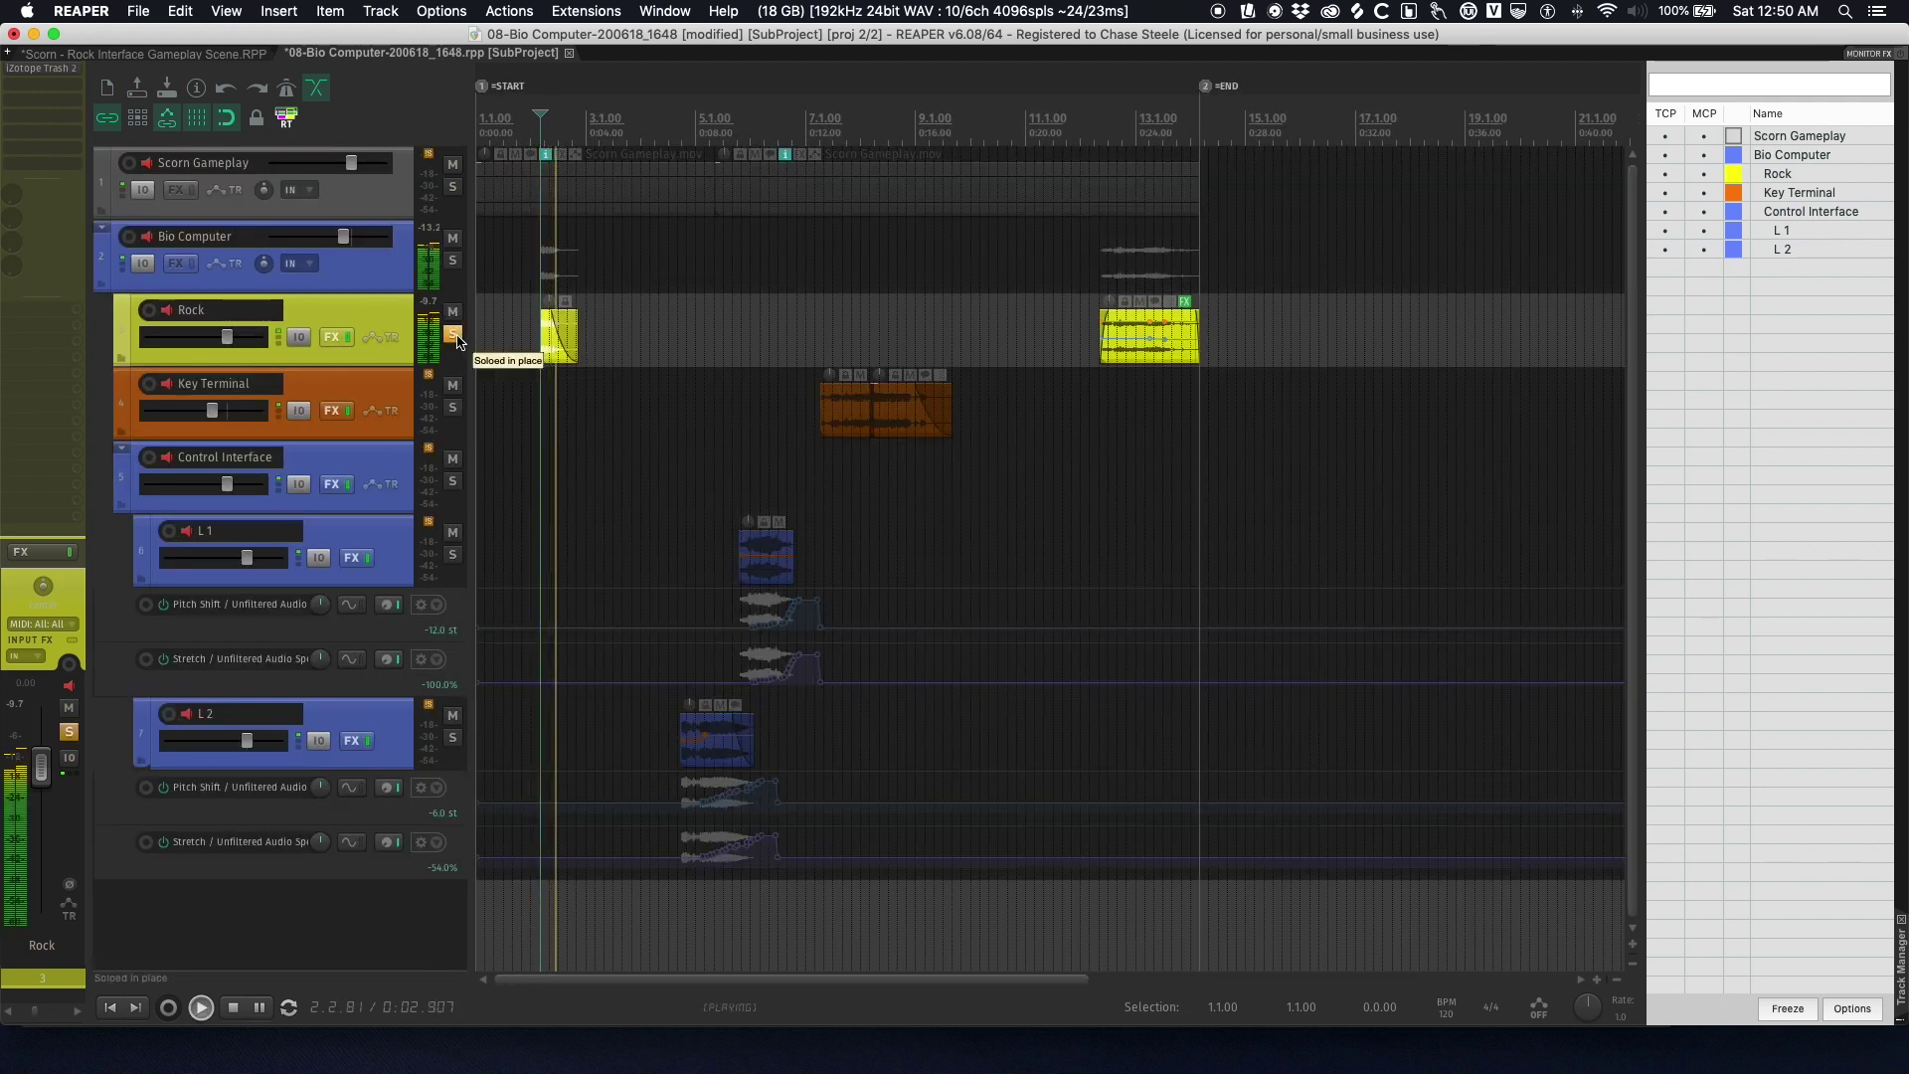
key("space")
- Open the iZotope Trash 2 effect on the Rock track and dismiss its Preset Manager to show the convolution settings
left_click(403, 281)
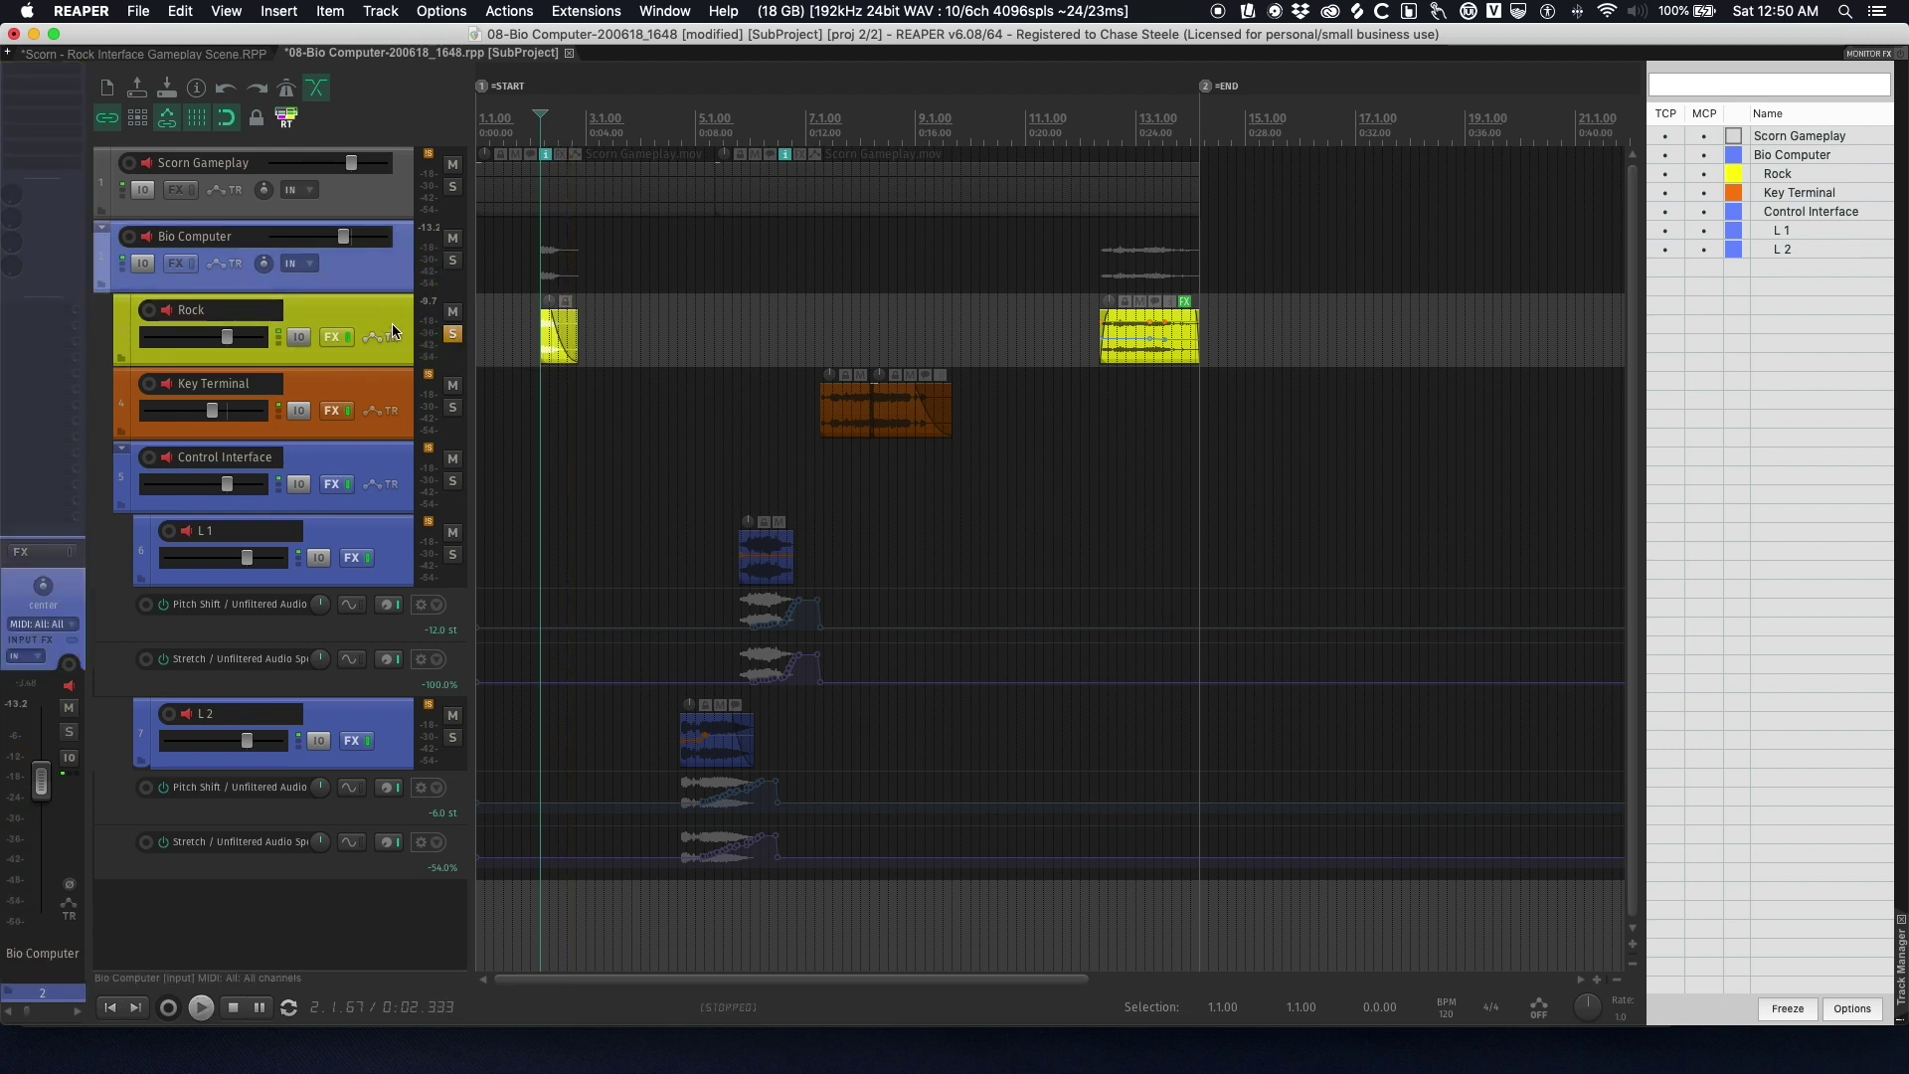
left_click(402, 316)
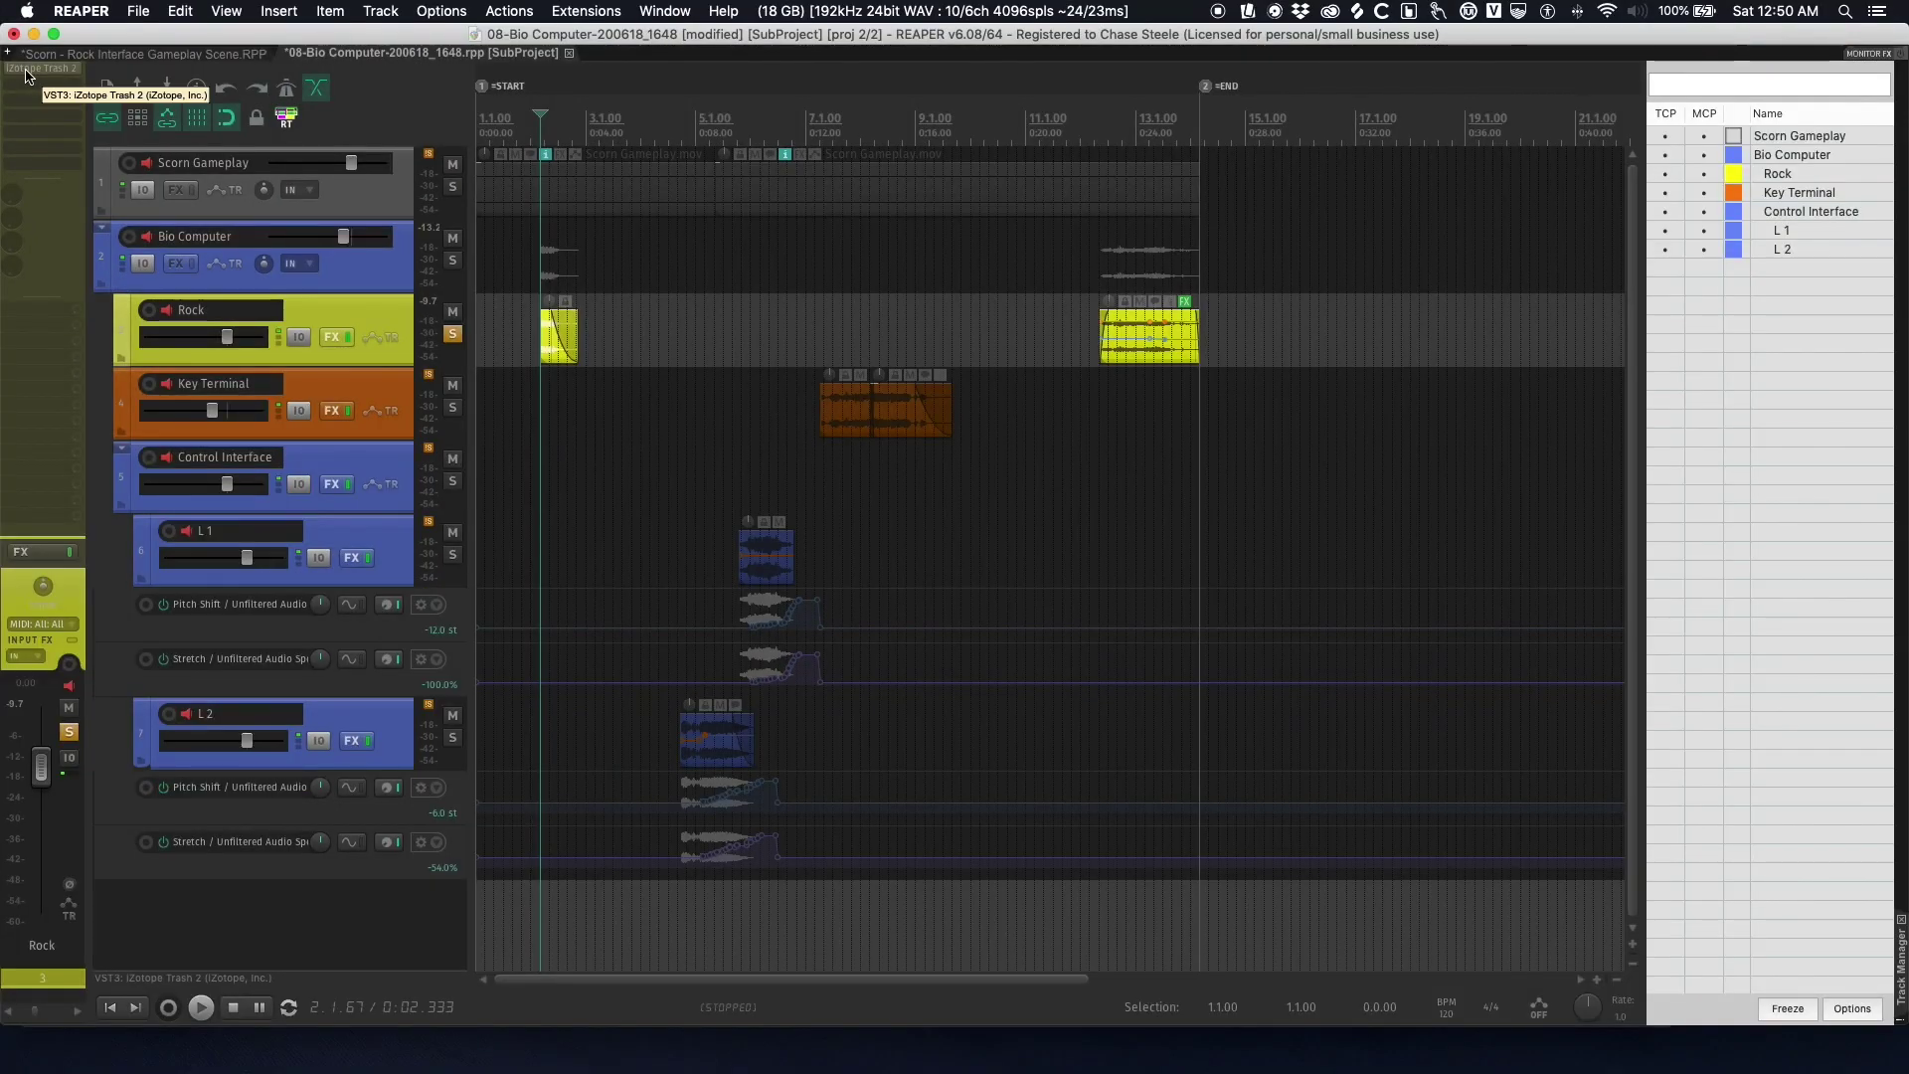
left_click(40, 92)
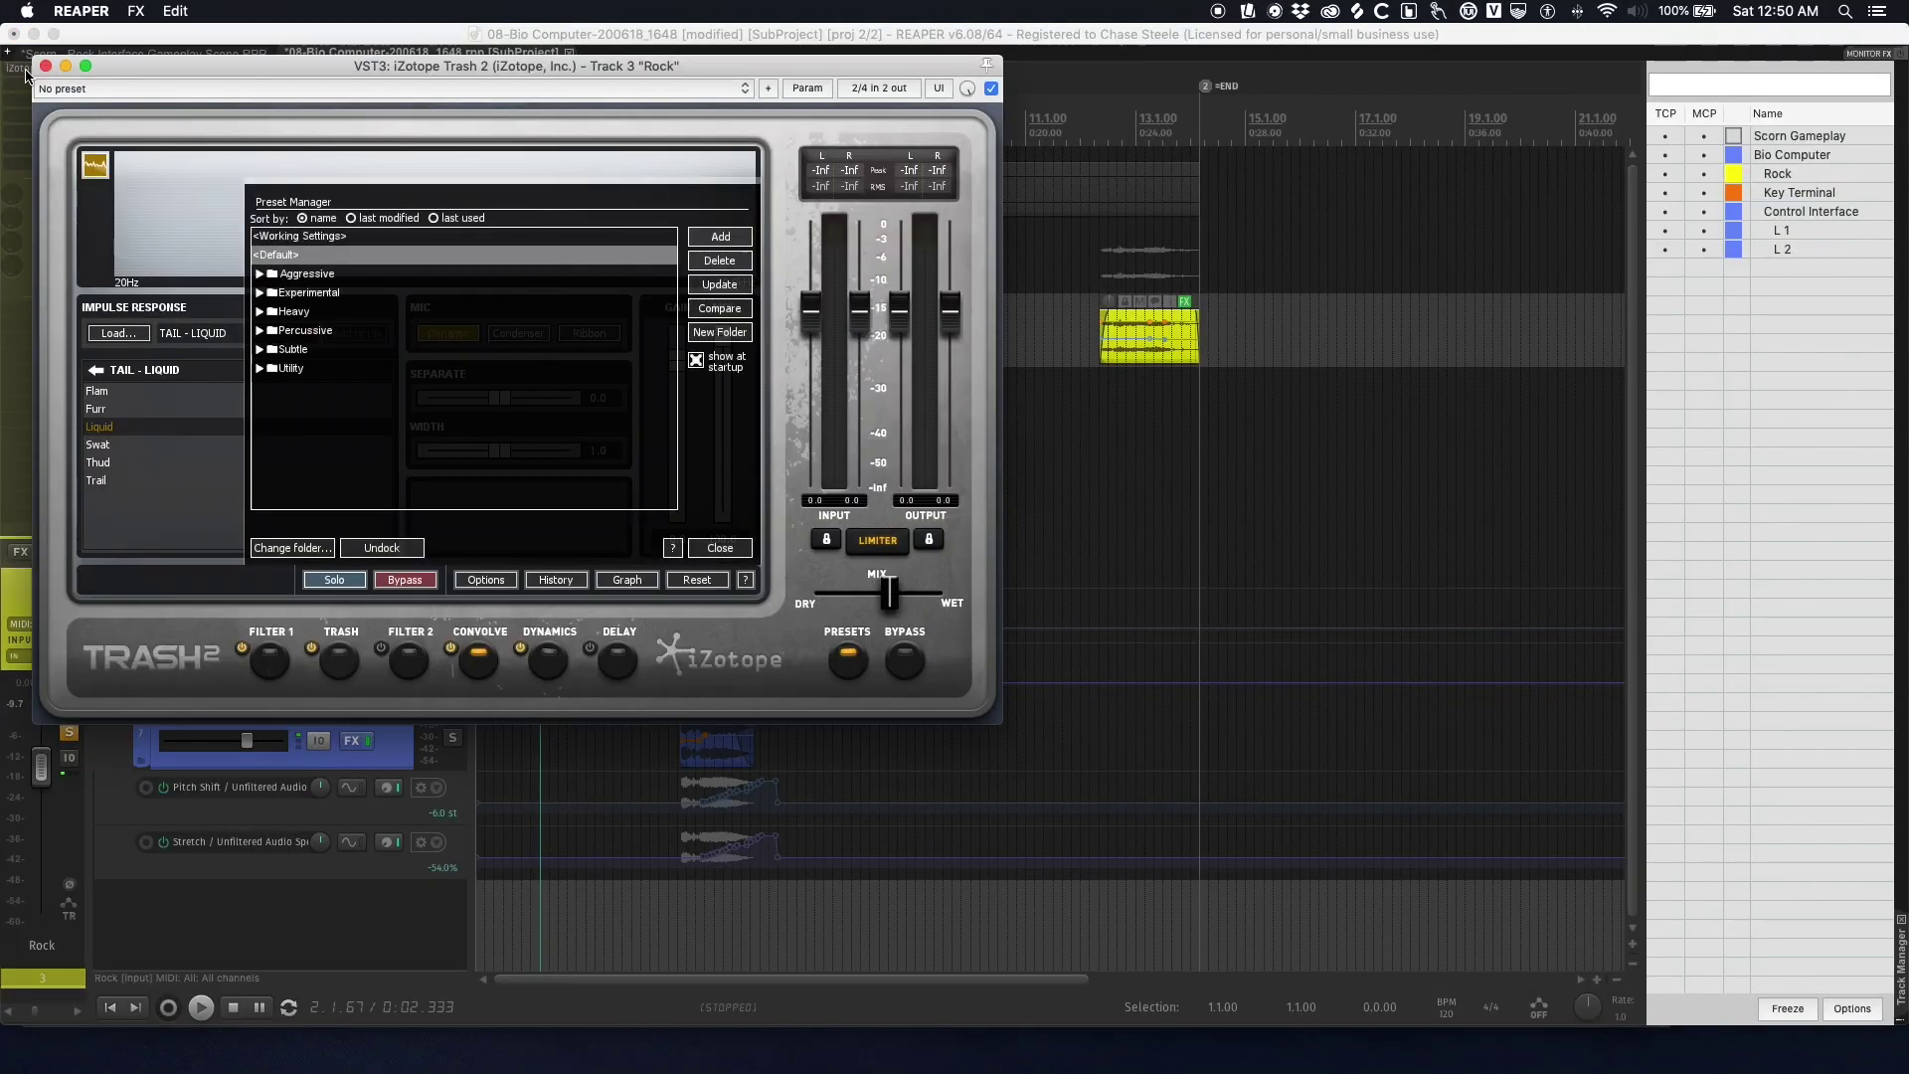
left_click(740, 549)
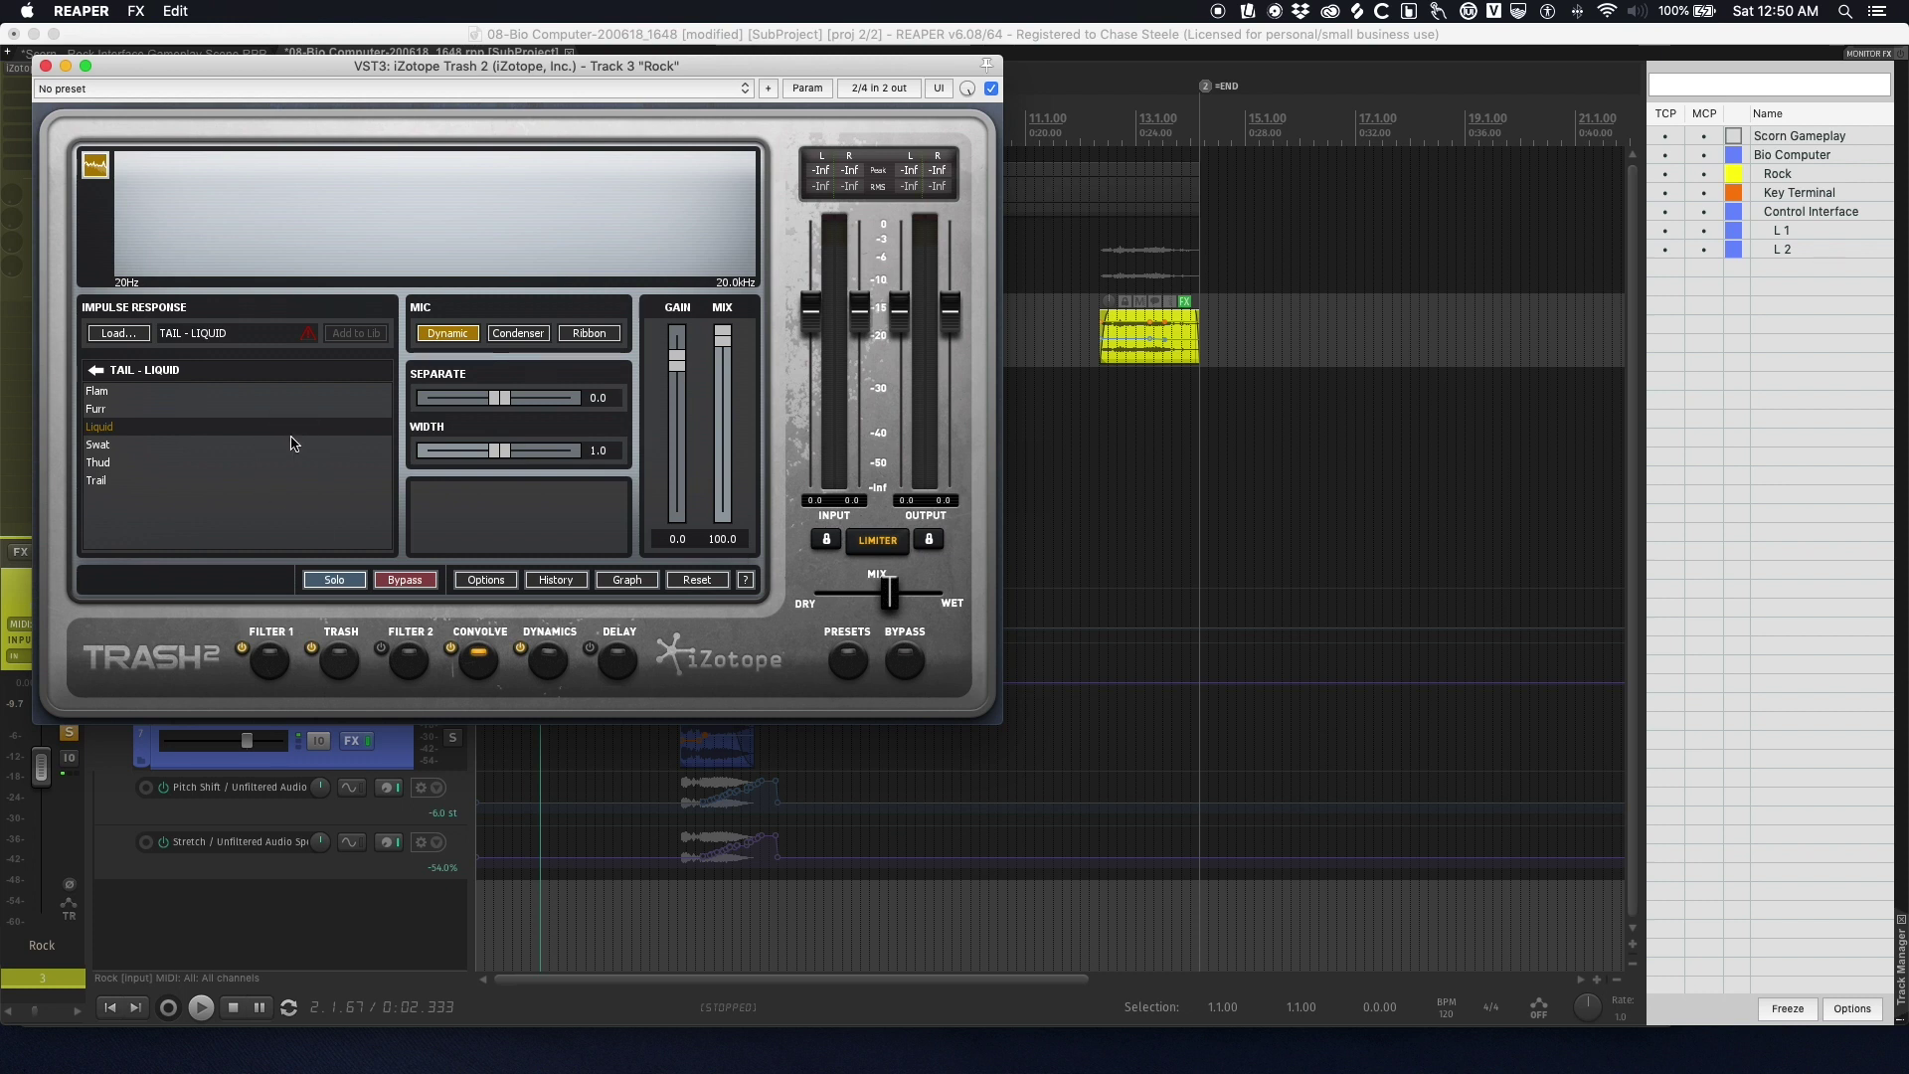
- Compare the Rock clip with Trash 2 bypassed and re-enabled, then close the video and effect windows
left_click(991, 89)
key("space")
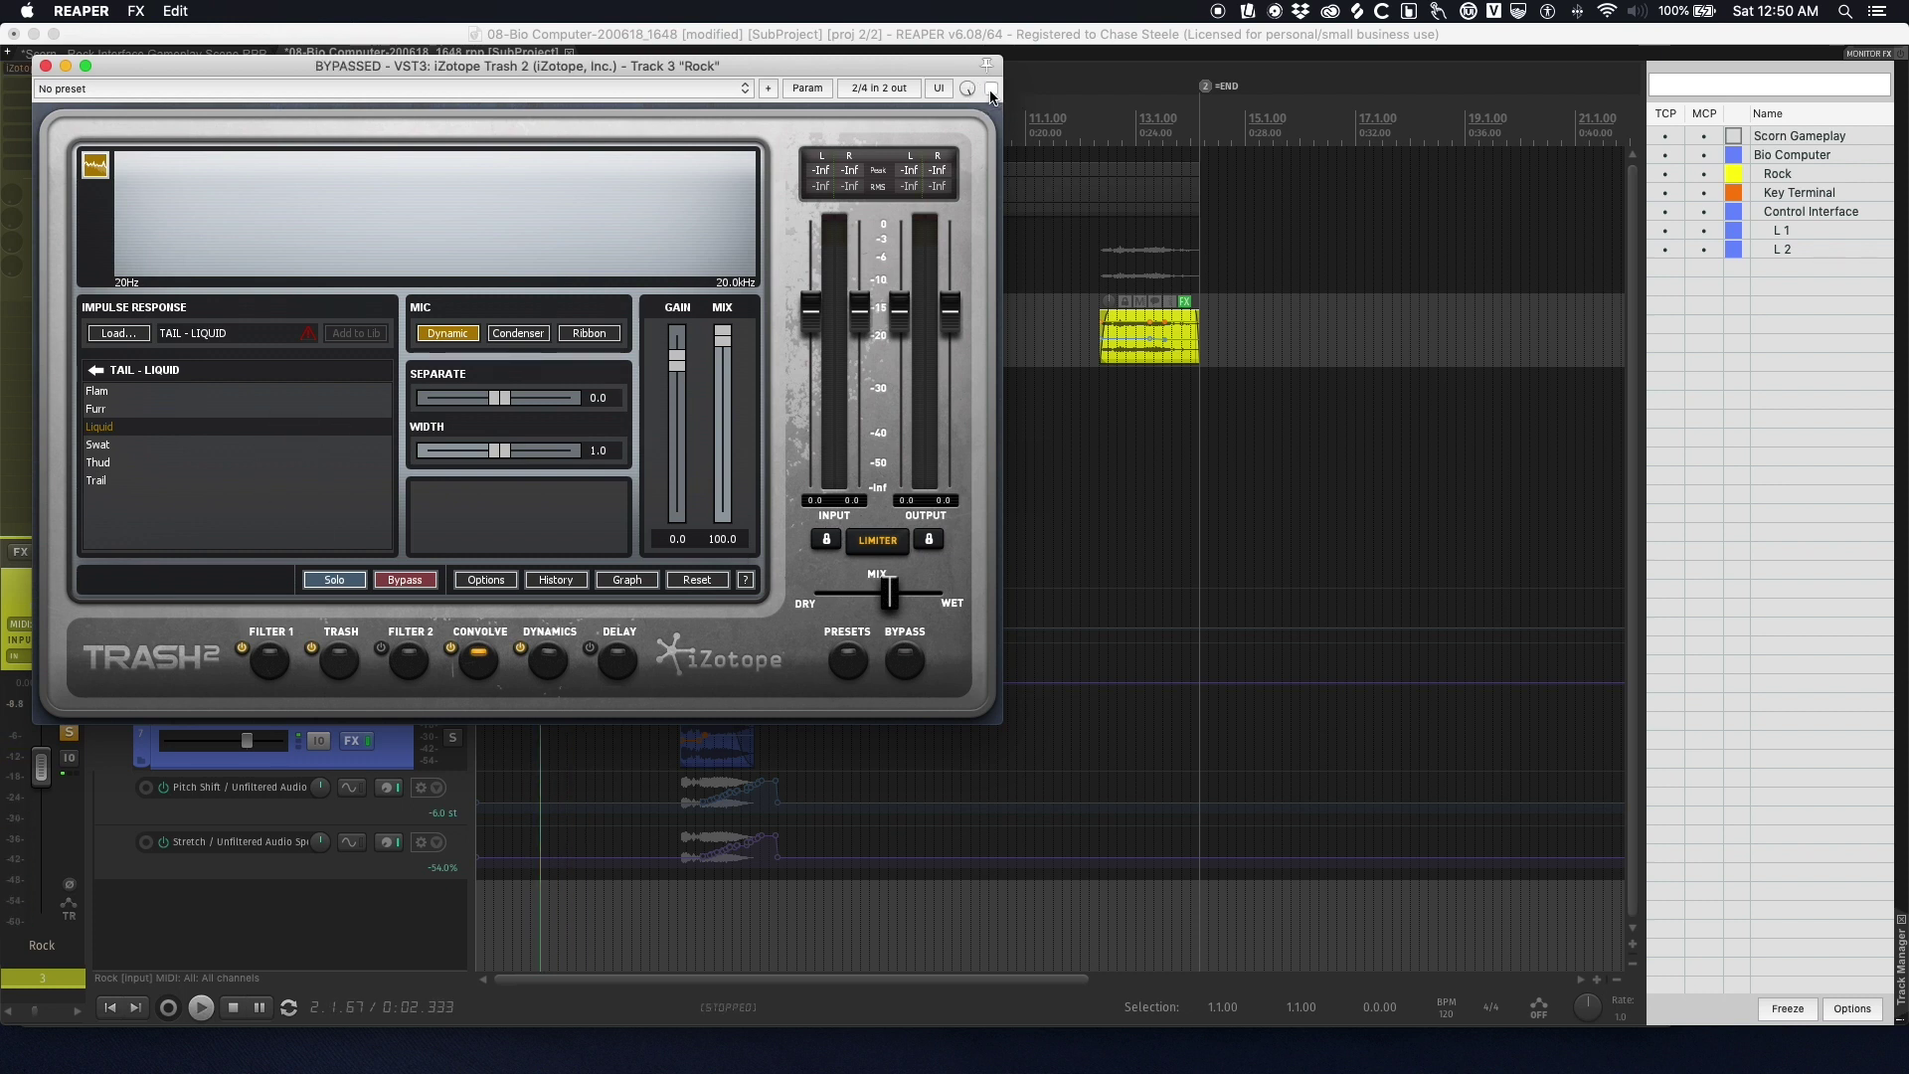
left_click(991, 89)
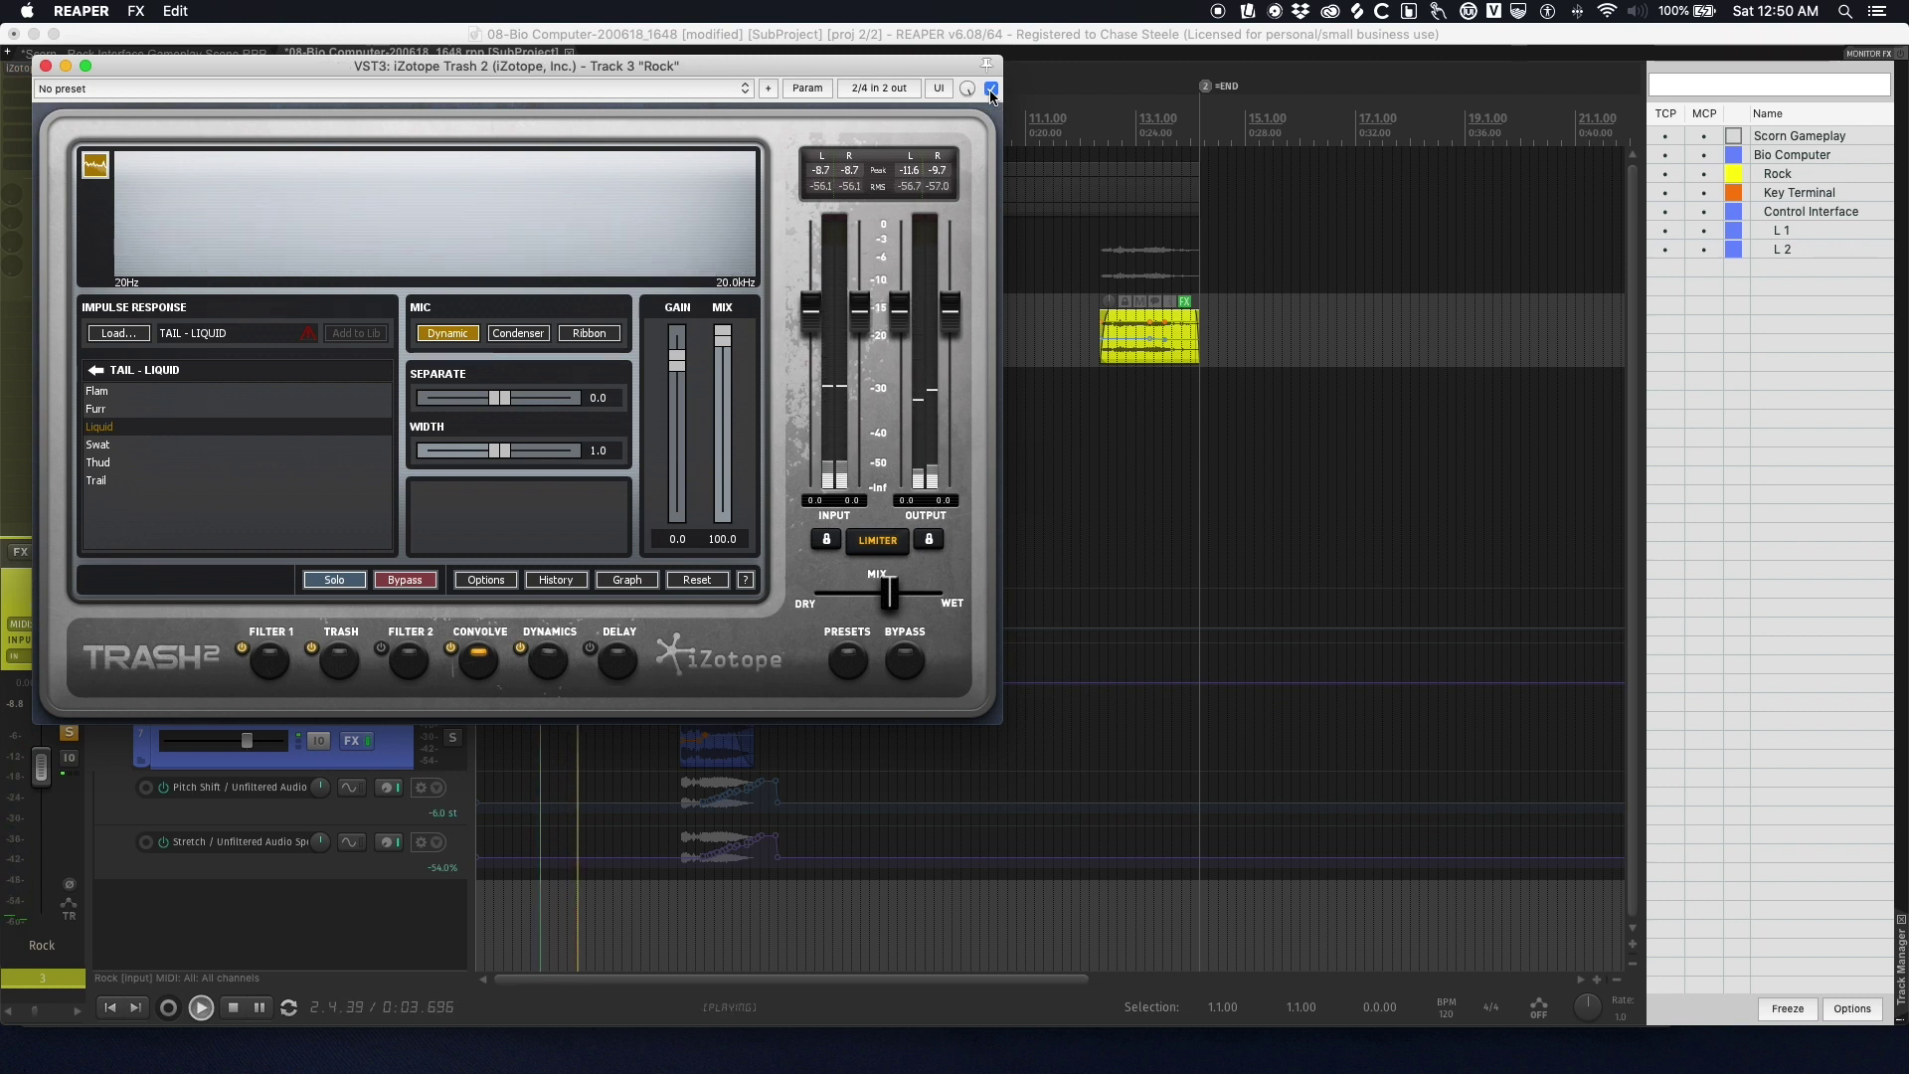
key("space")
key("space")
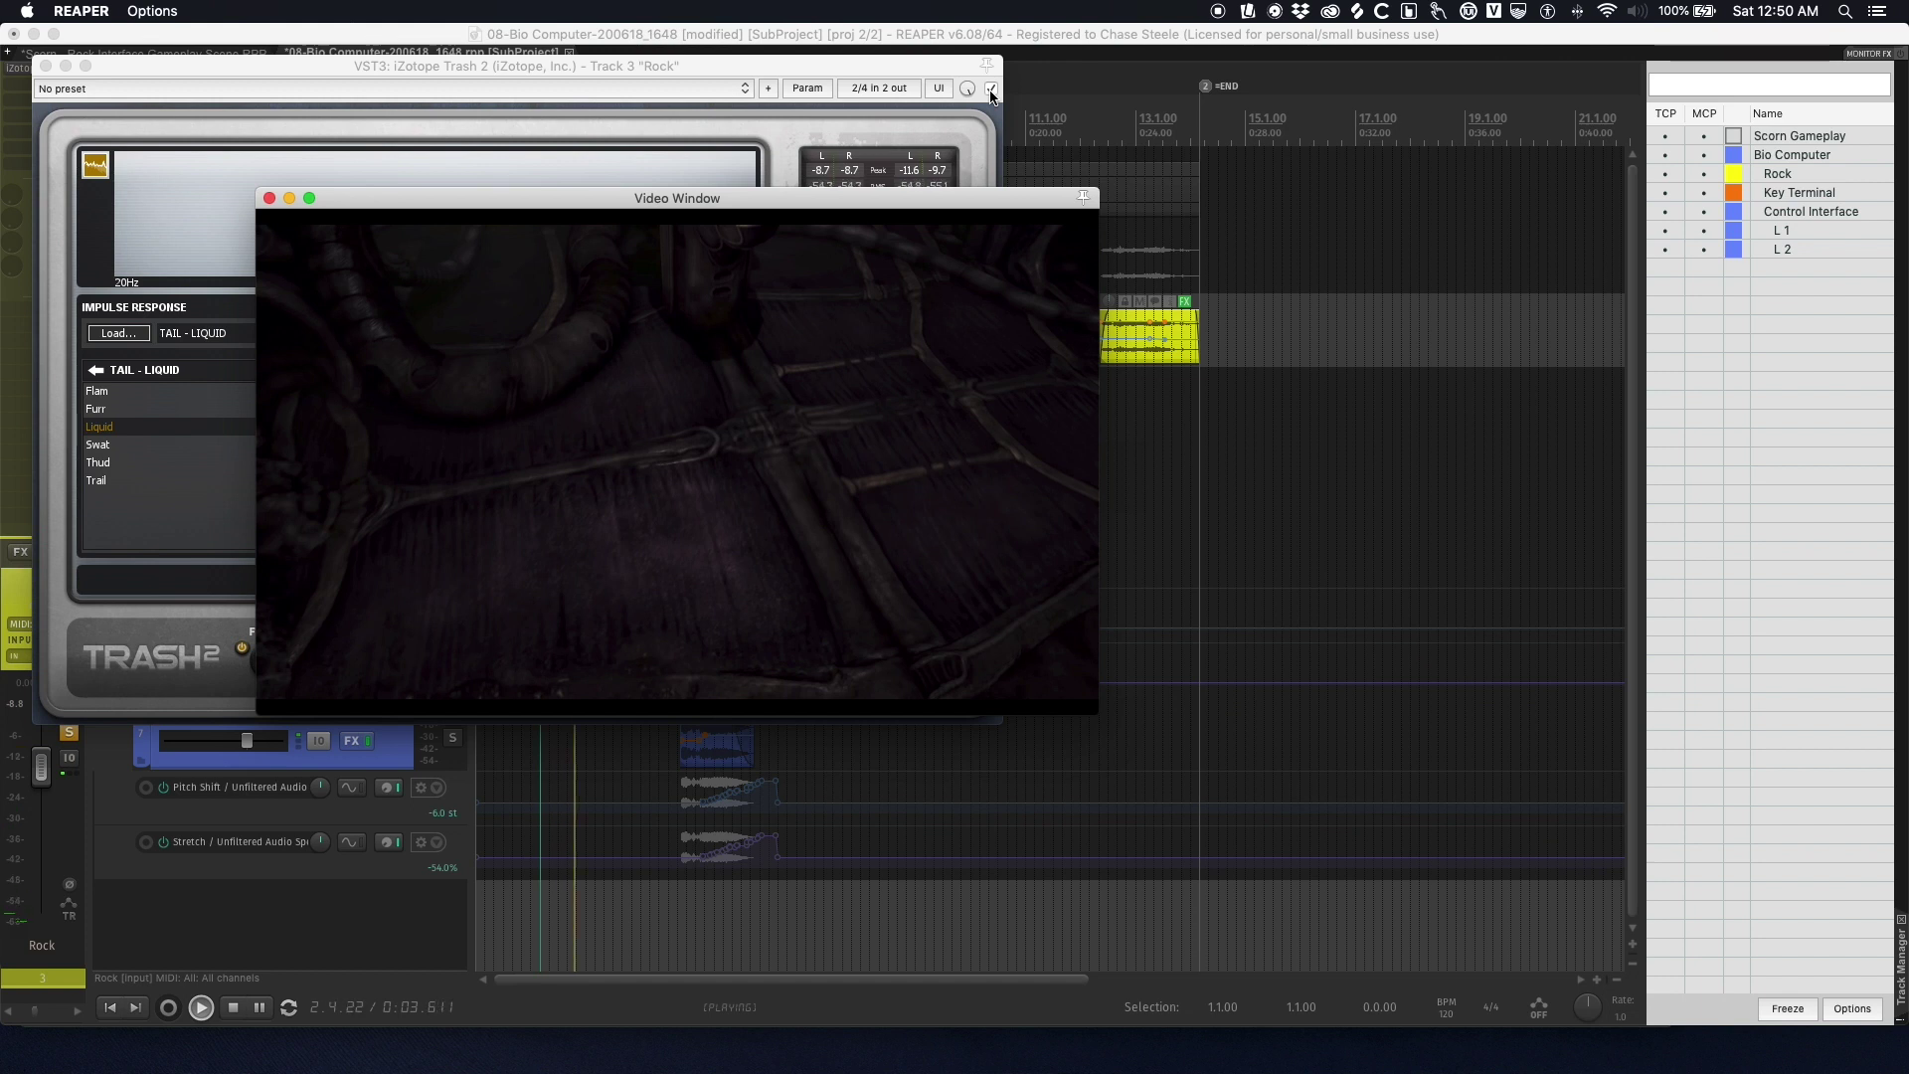
key("space")
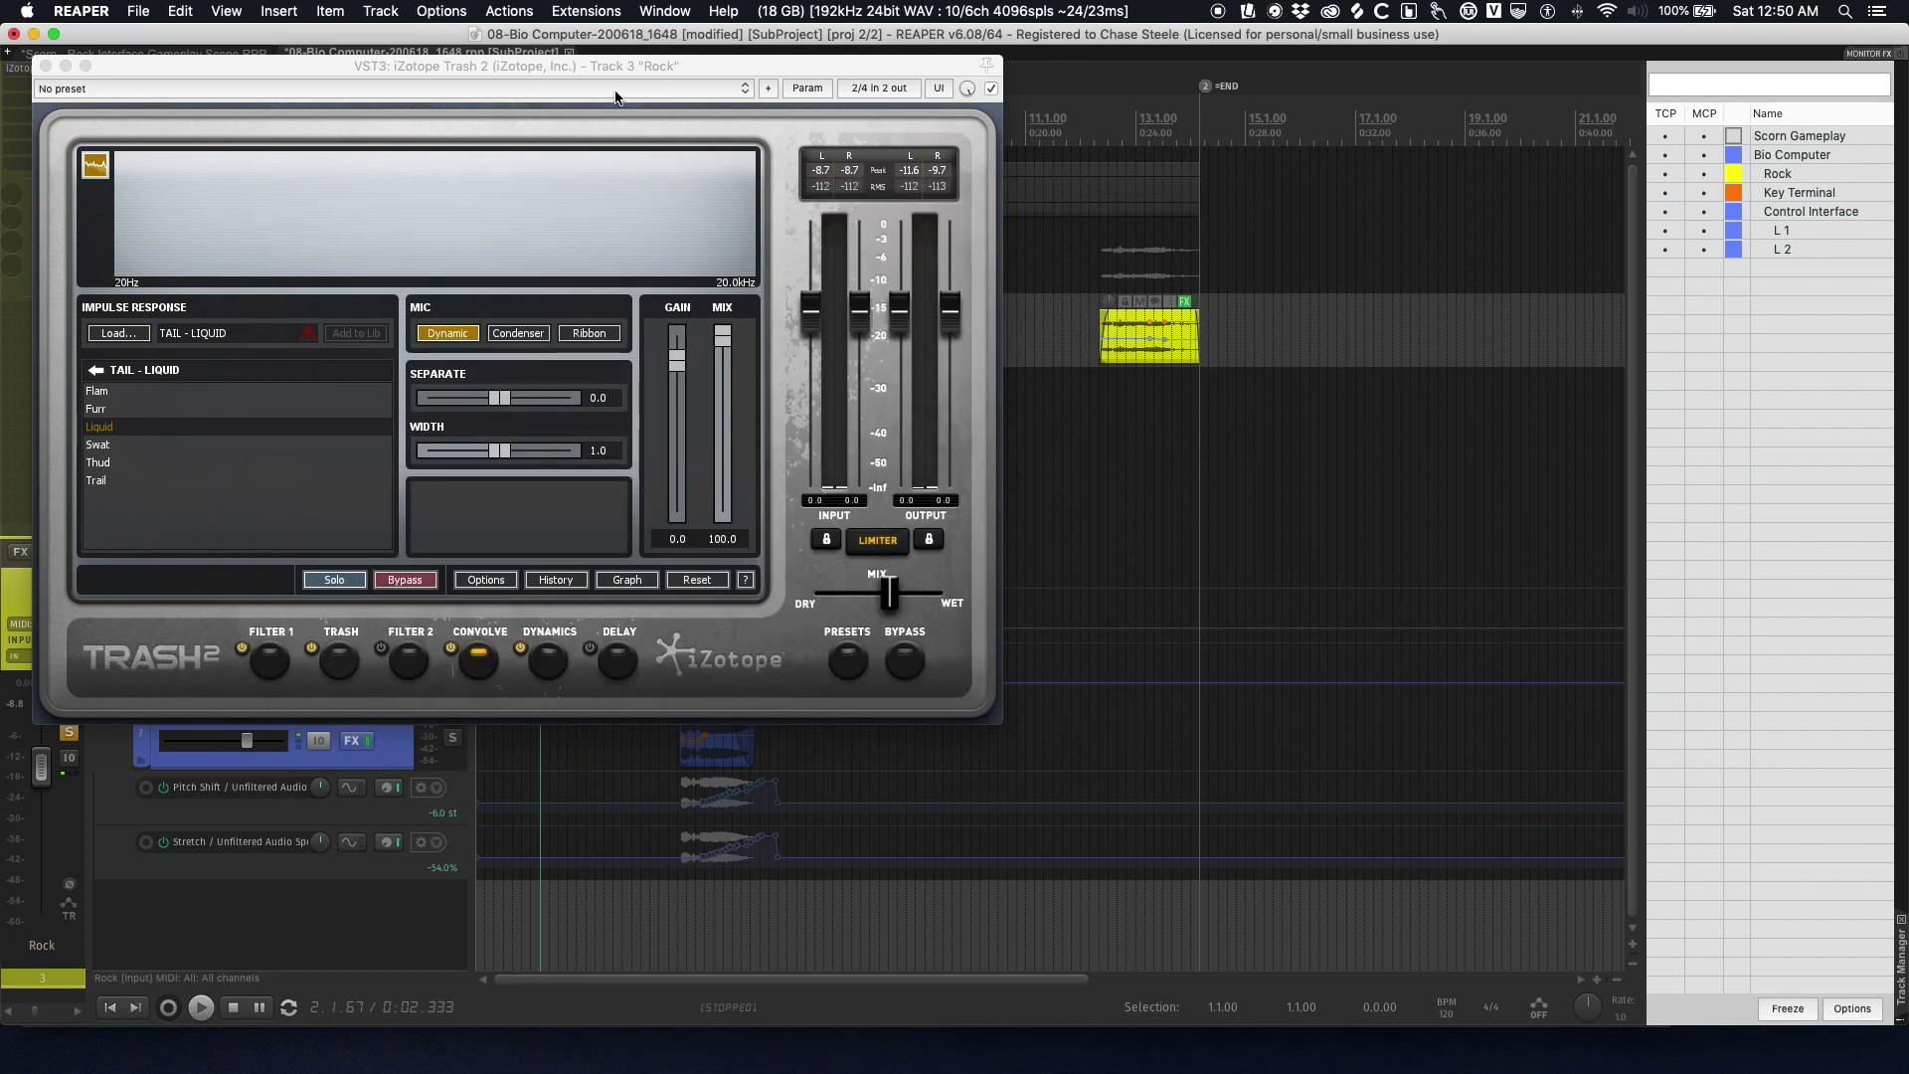
left_click(45, 66)
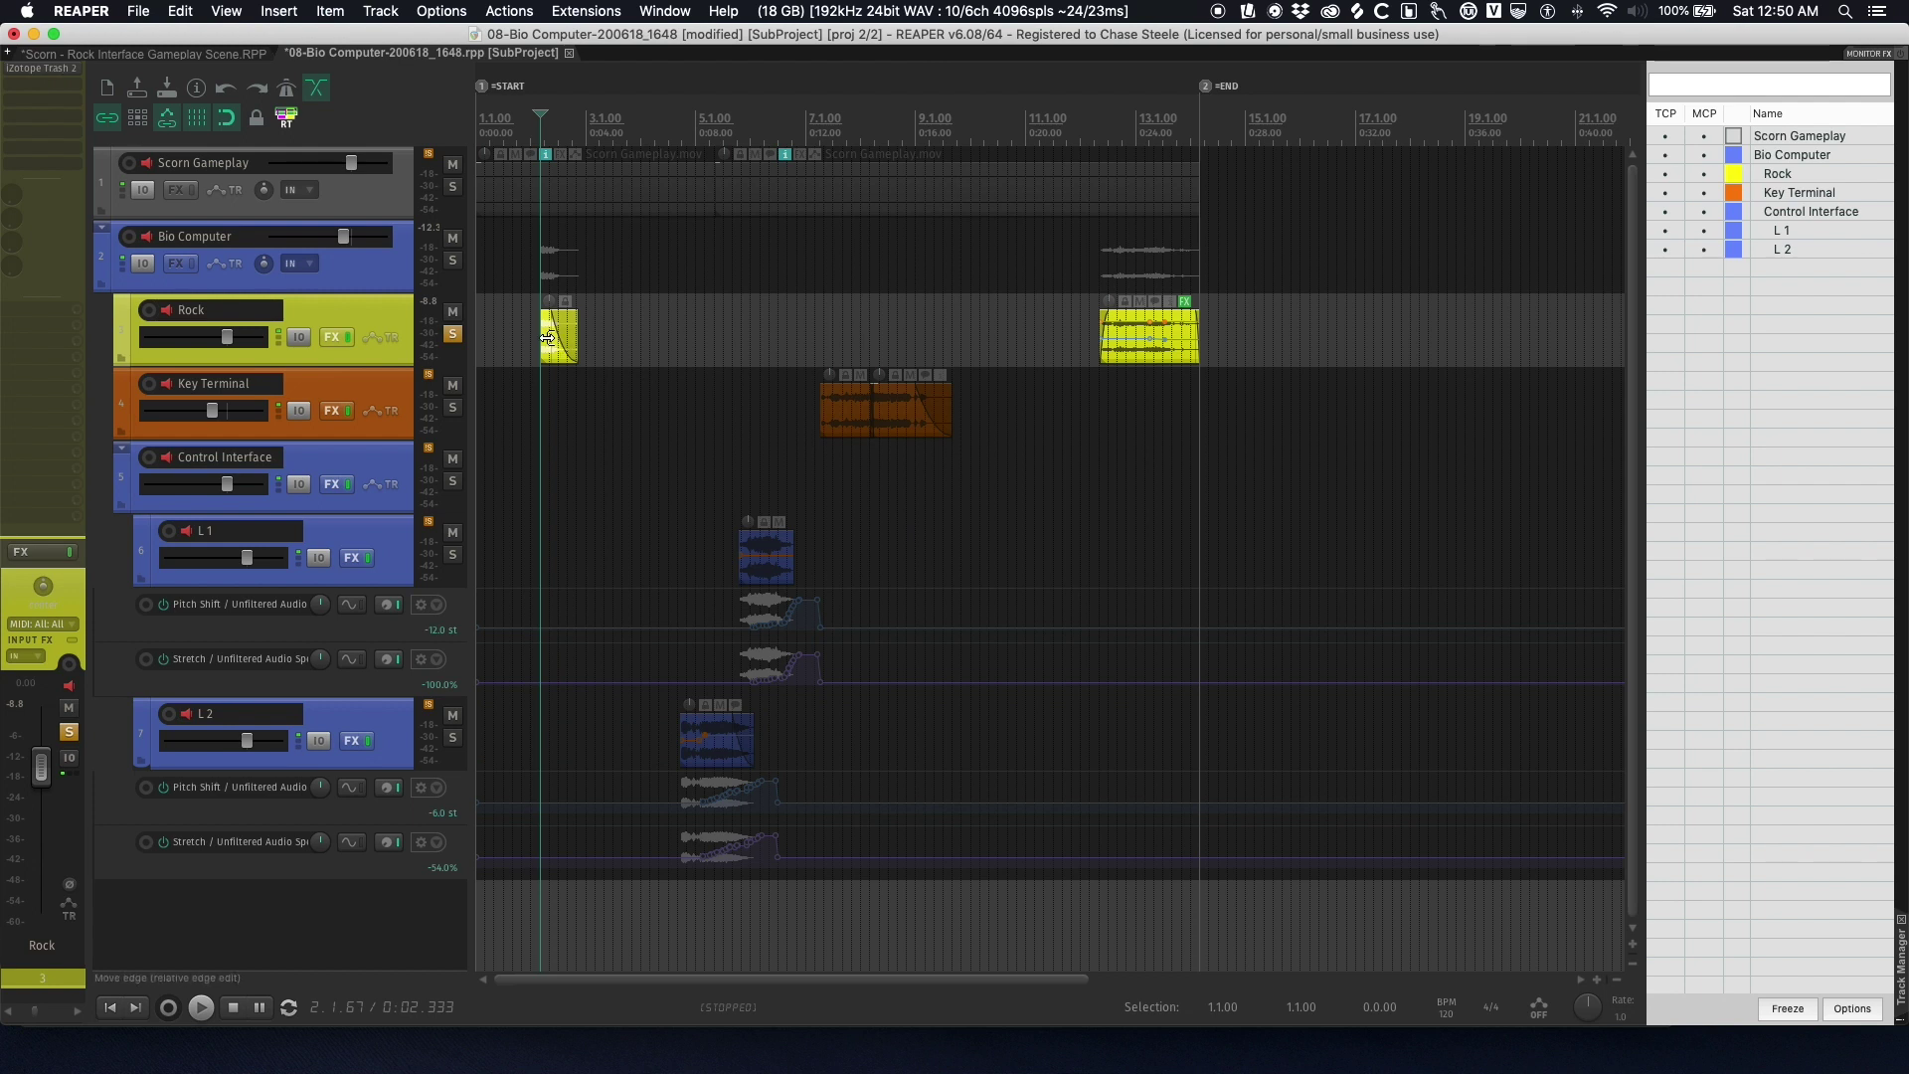
- Move the edit cursor to the second Rock clip at 12.2.40, examine and audition that clip, and unsolo the Rock track
left_click(909, 338)
key("Tab")
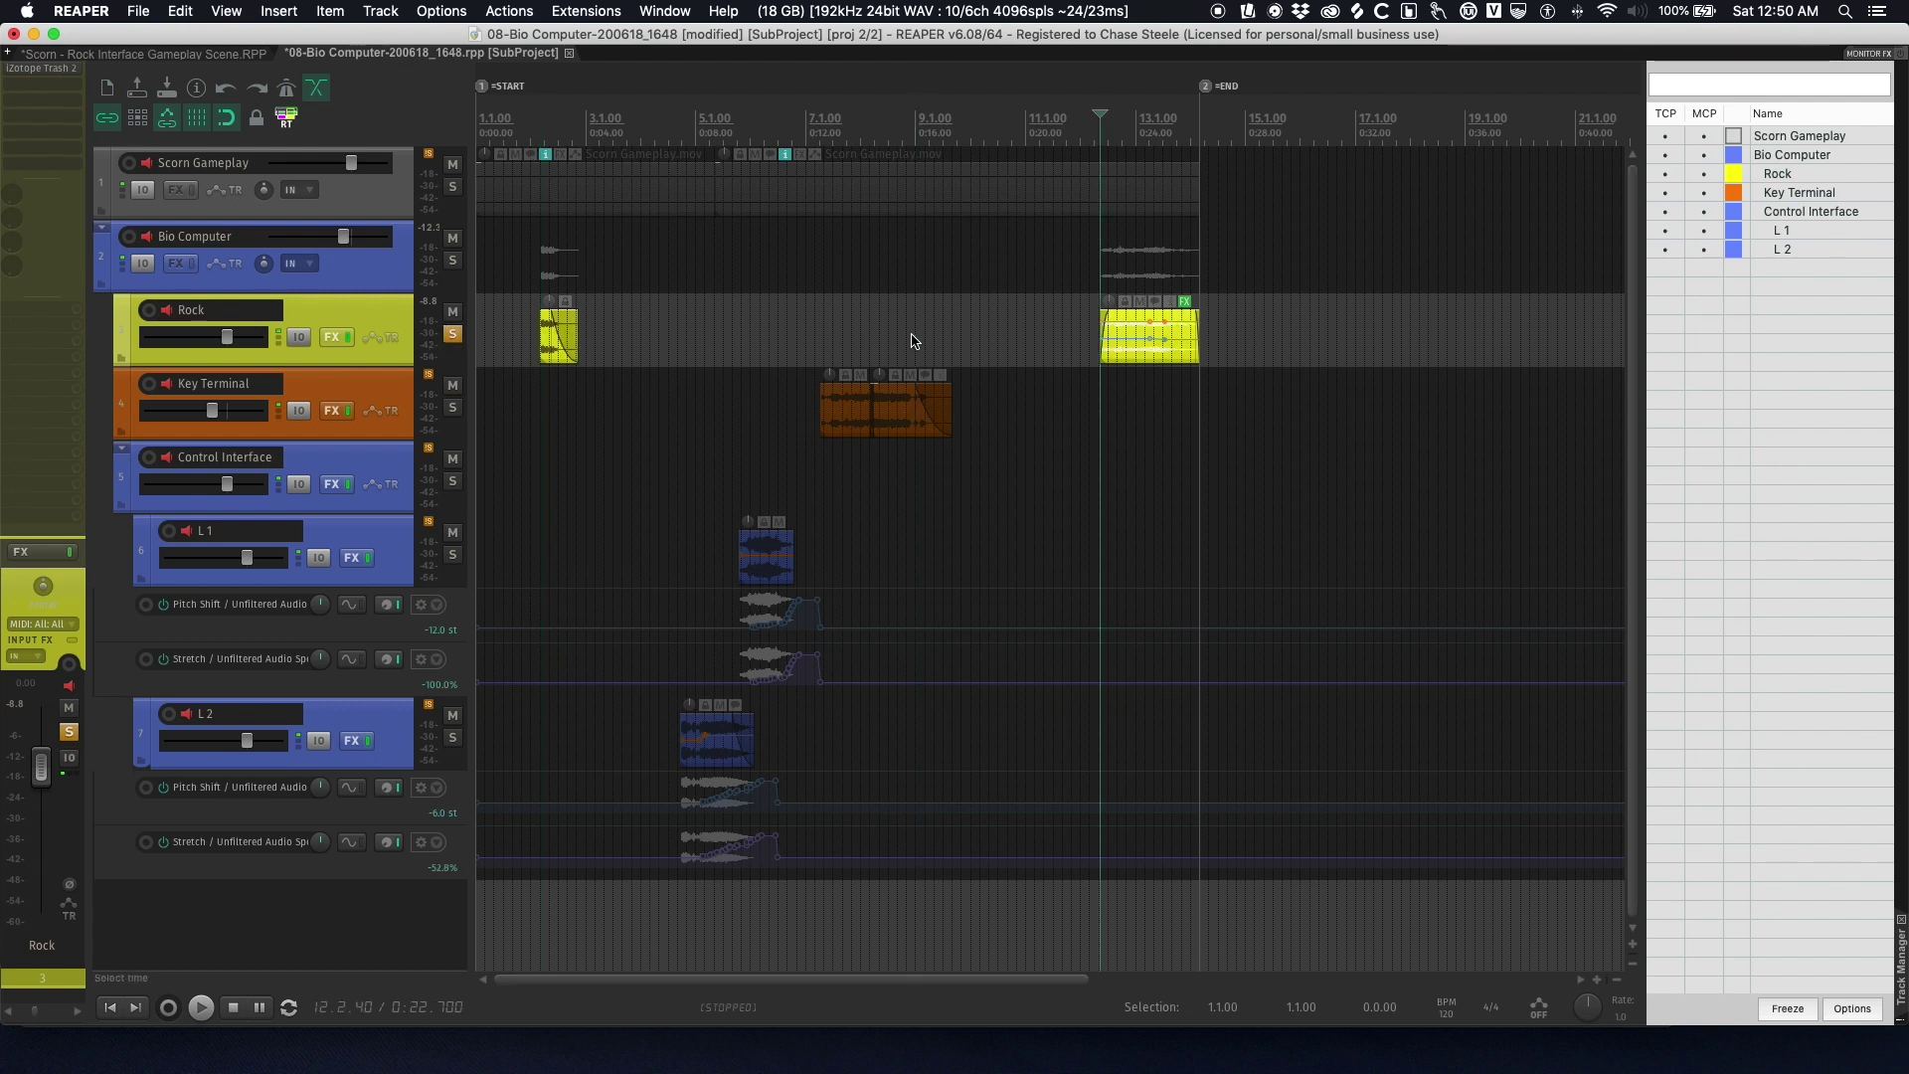
key("z")
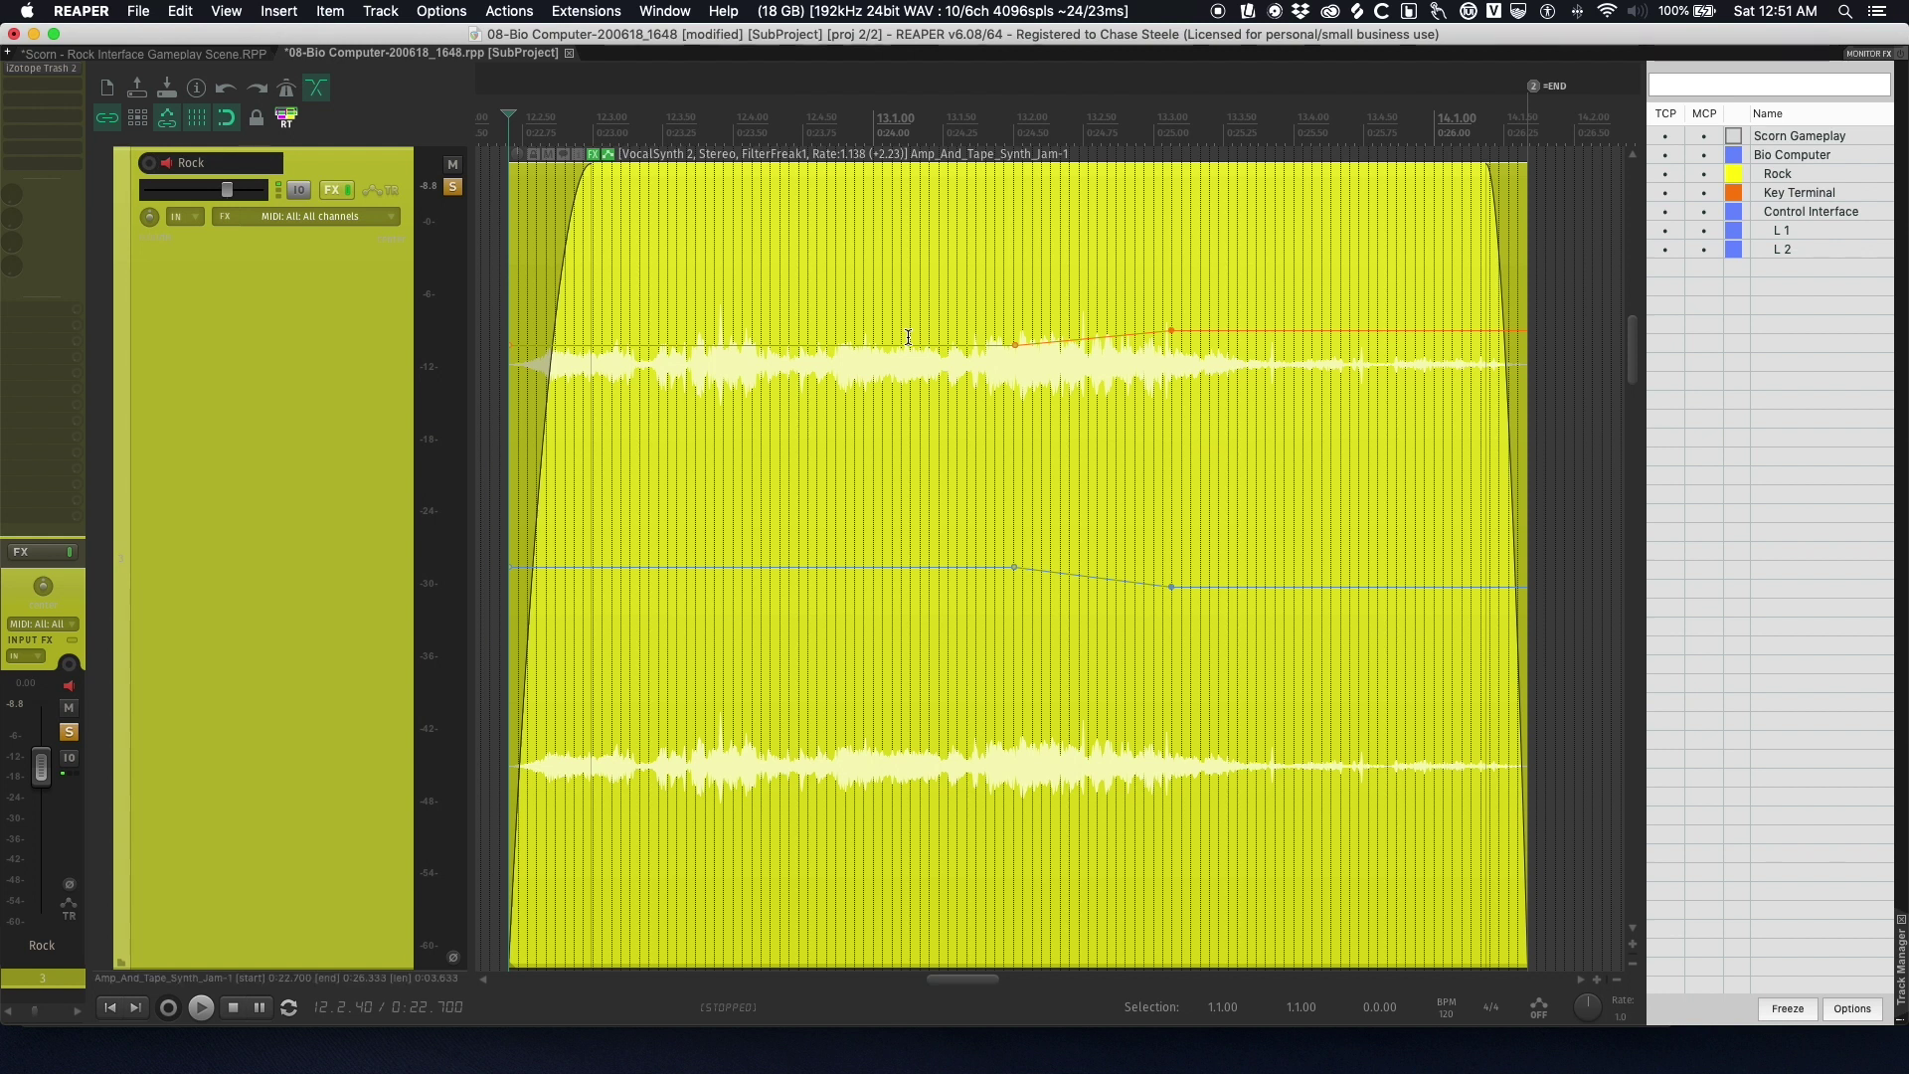
key("z")
key("space")
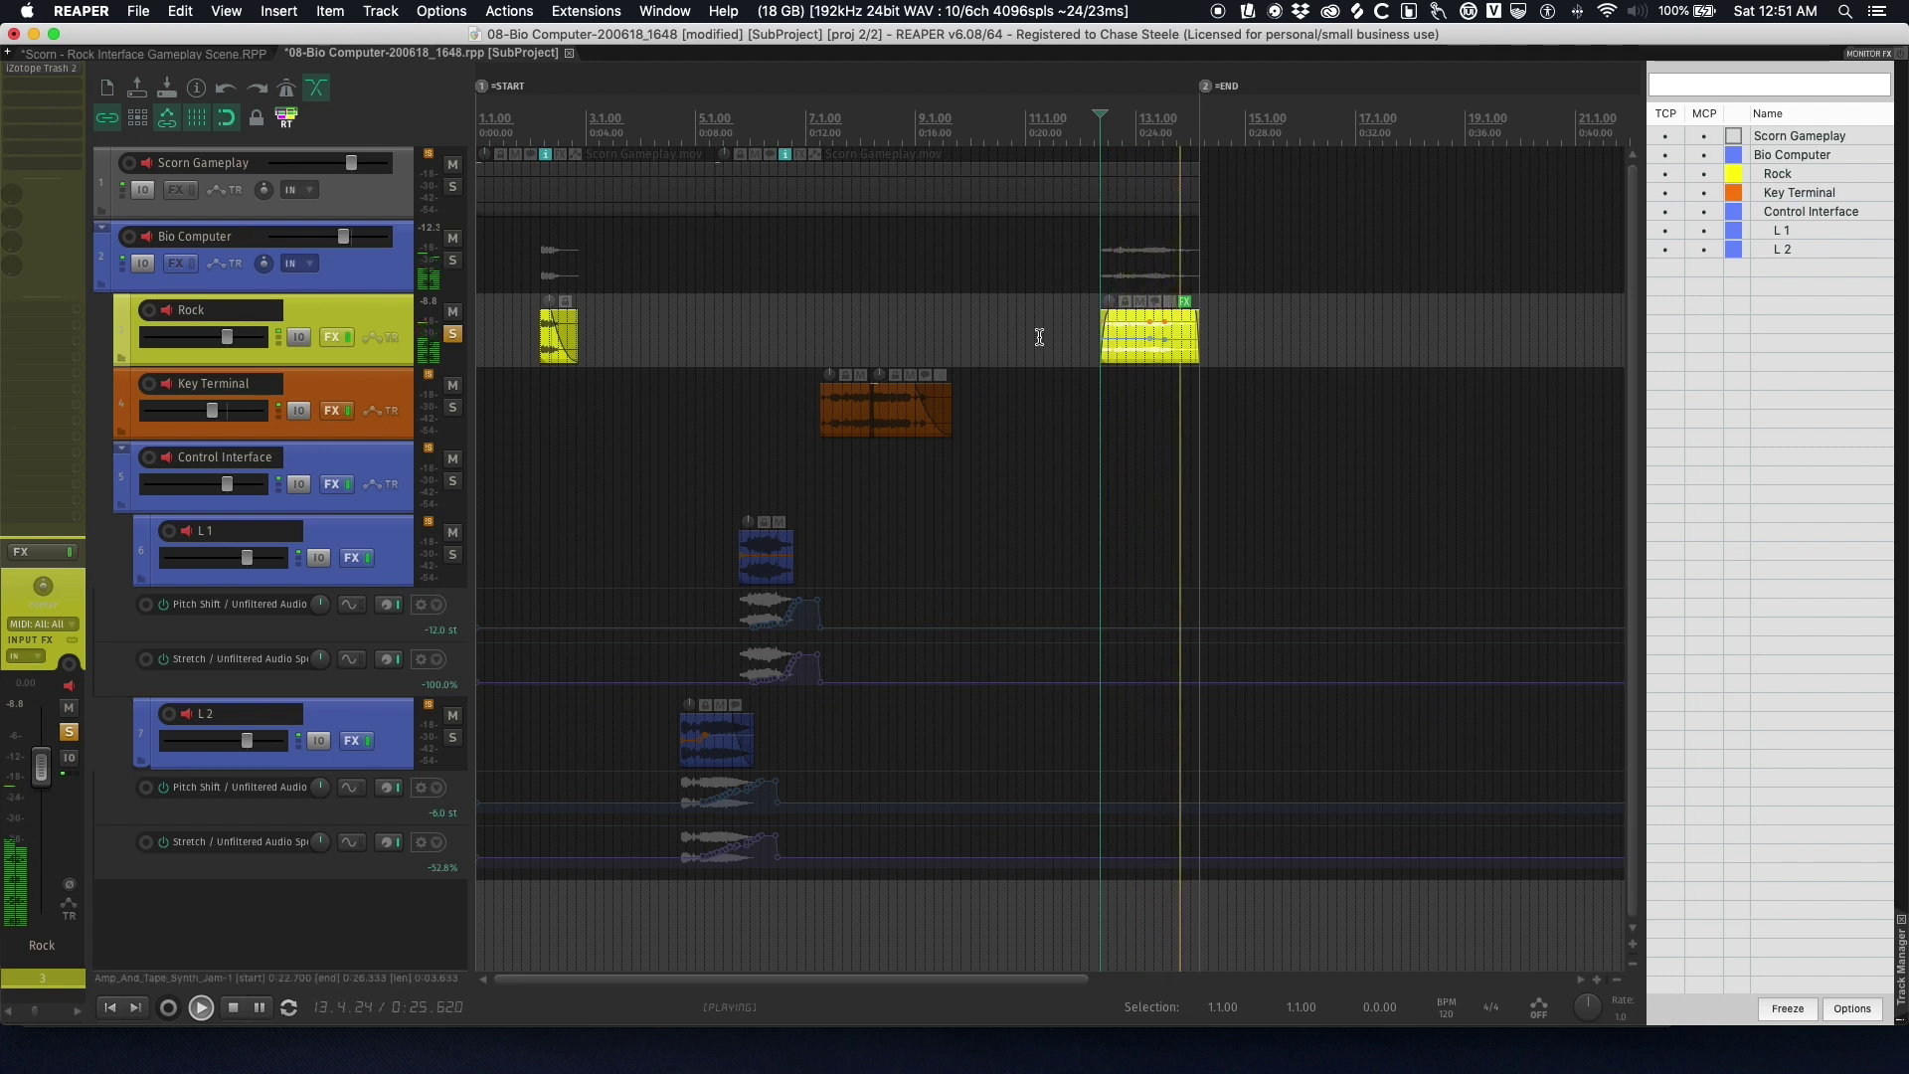
key("space")
left_click(453, 335)
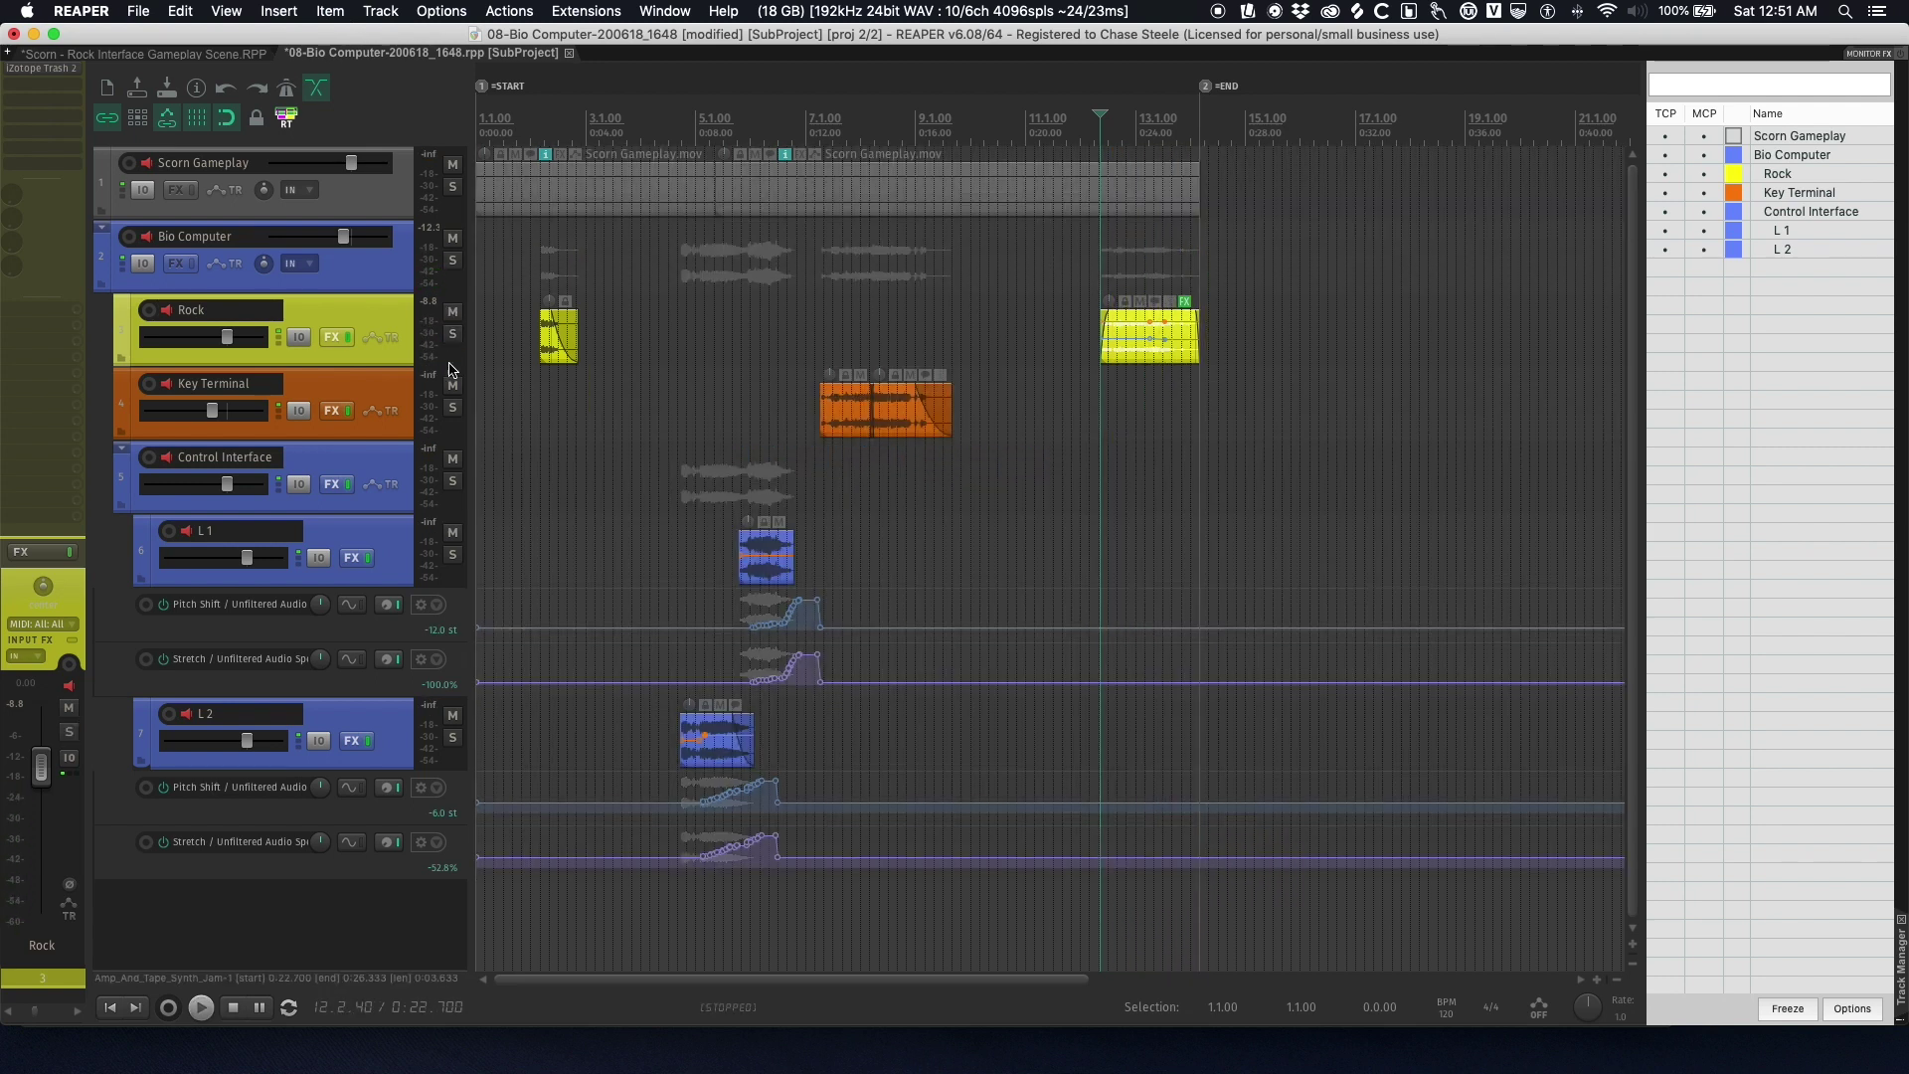
- Solo the Key Terminal track and audition its clips against the video from just before the first one
left_click(452, 410)
left_click(777, 412)
key("space")
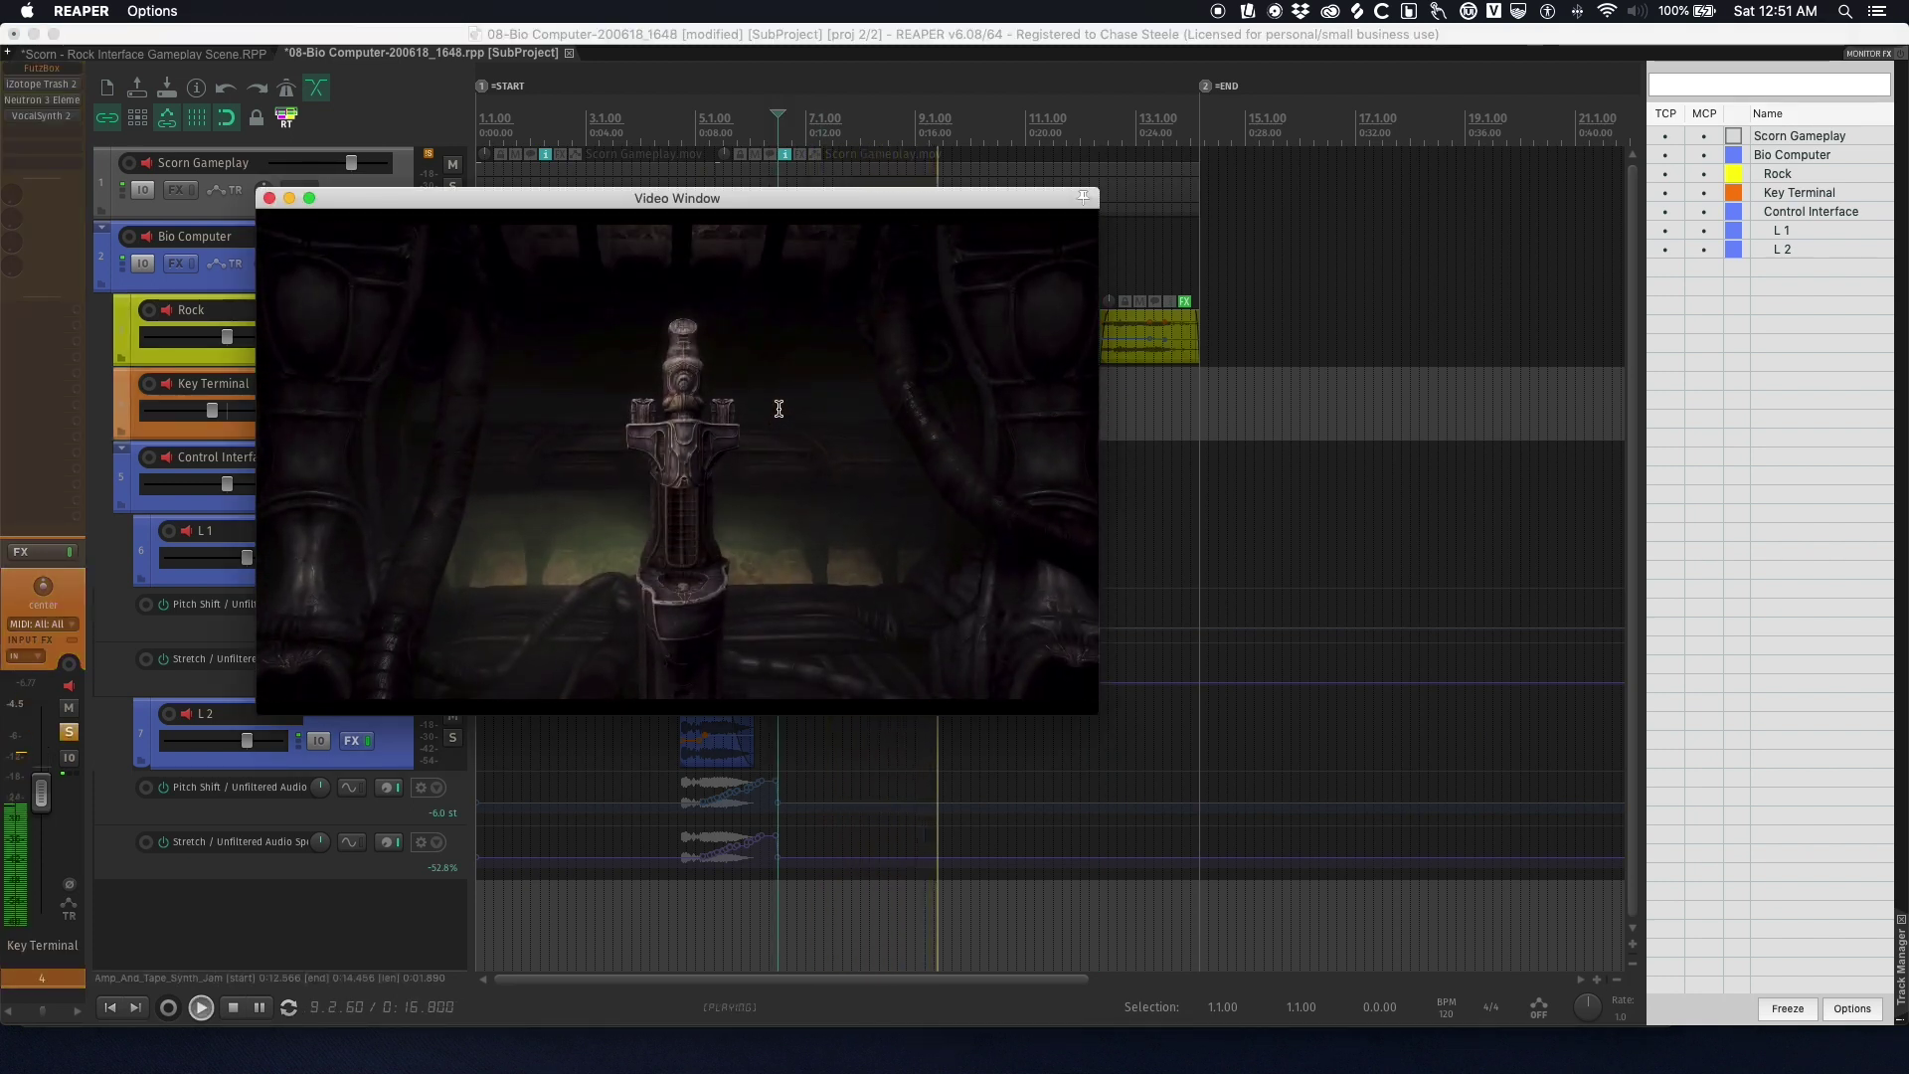
key("space")
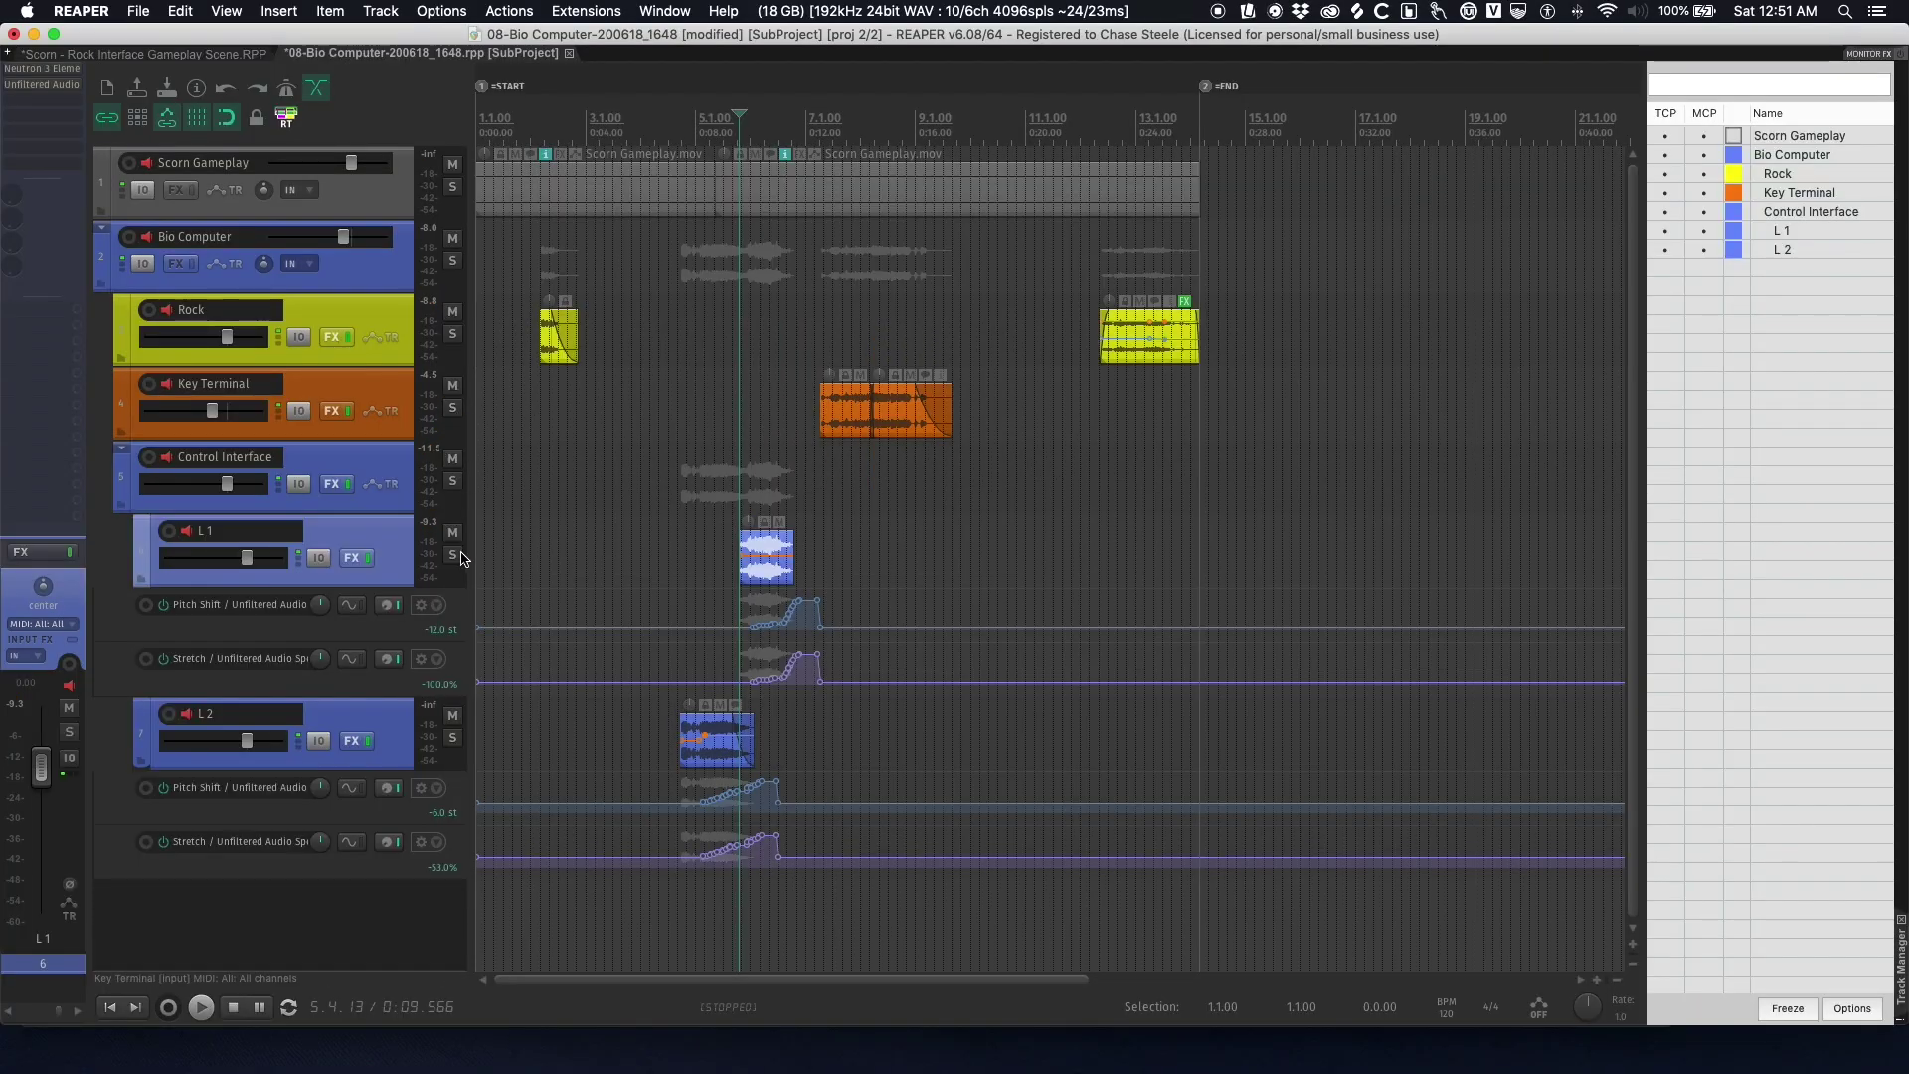
- Solo the L 1 track to audition its clip, move the edit cursor to 4.3.00, and unsolo the track
left_click(454, 556)
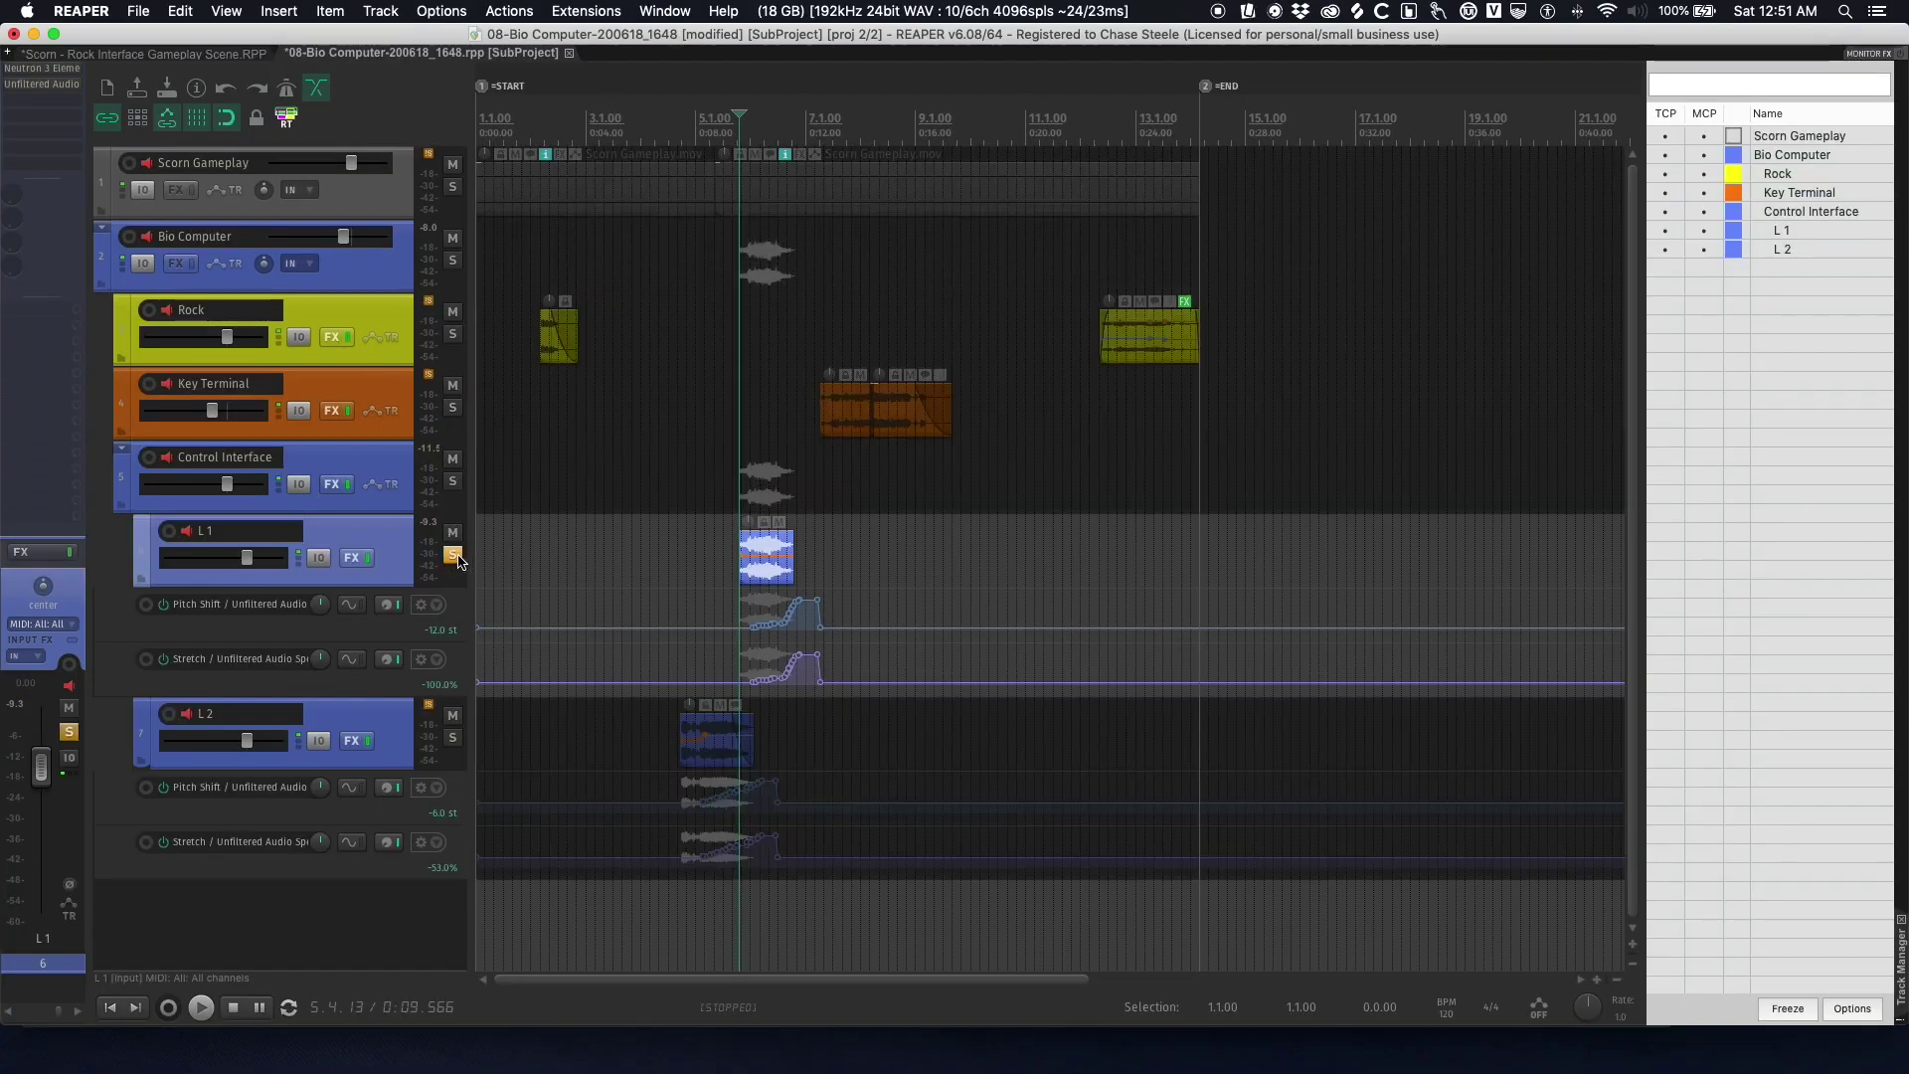
key("z")
key("z")
key("space")
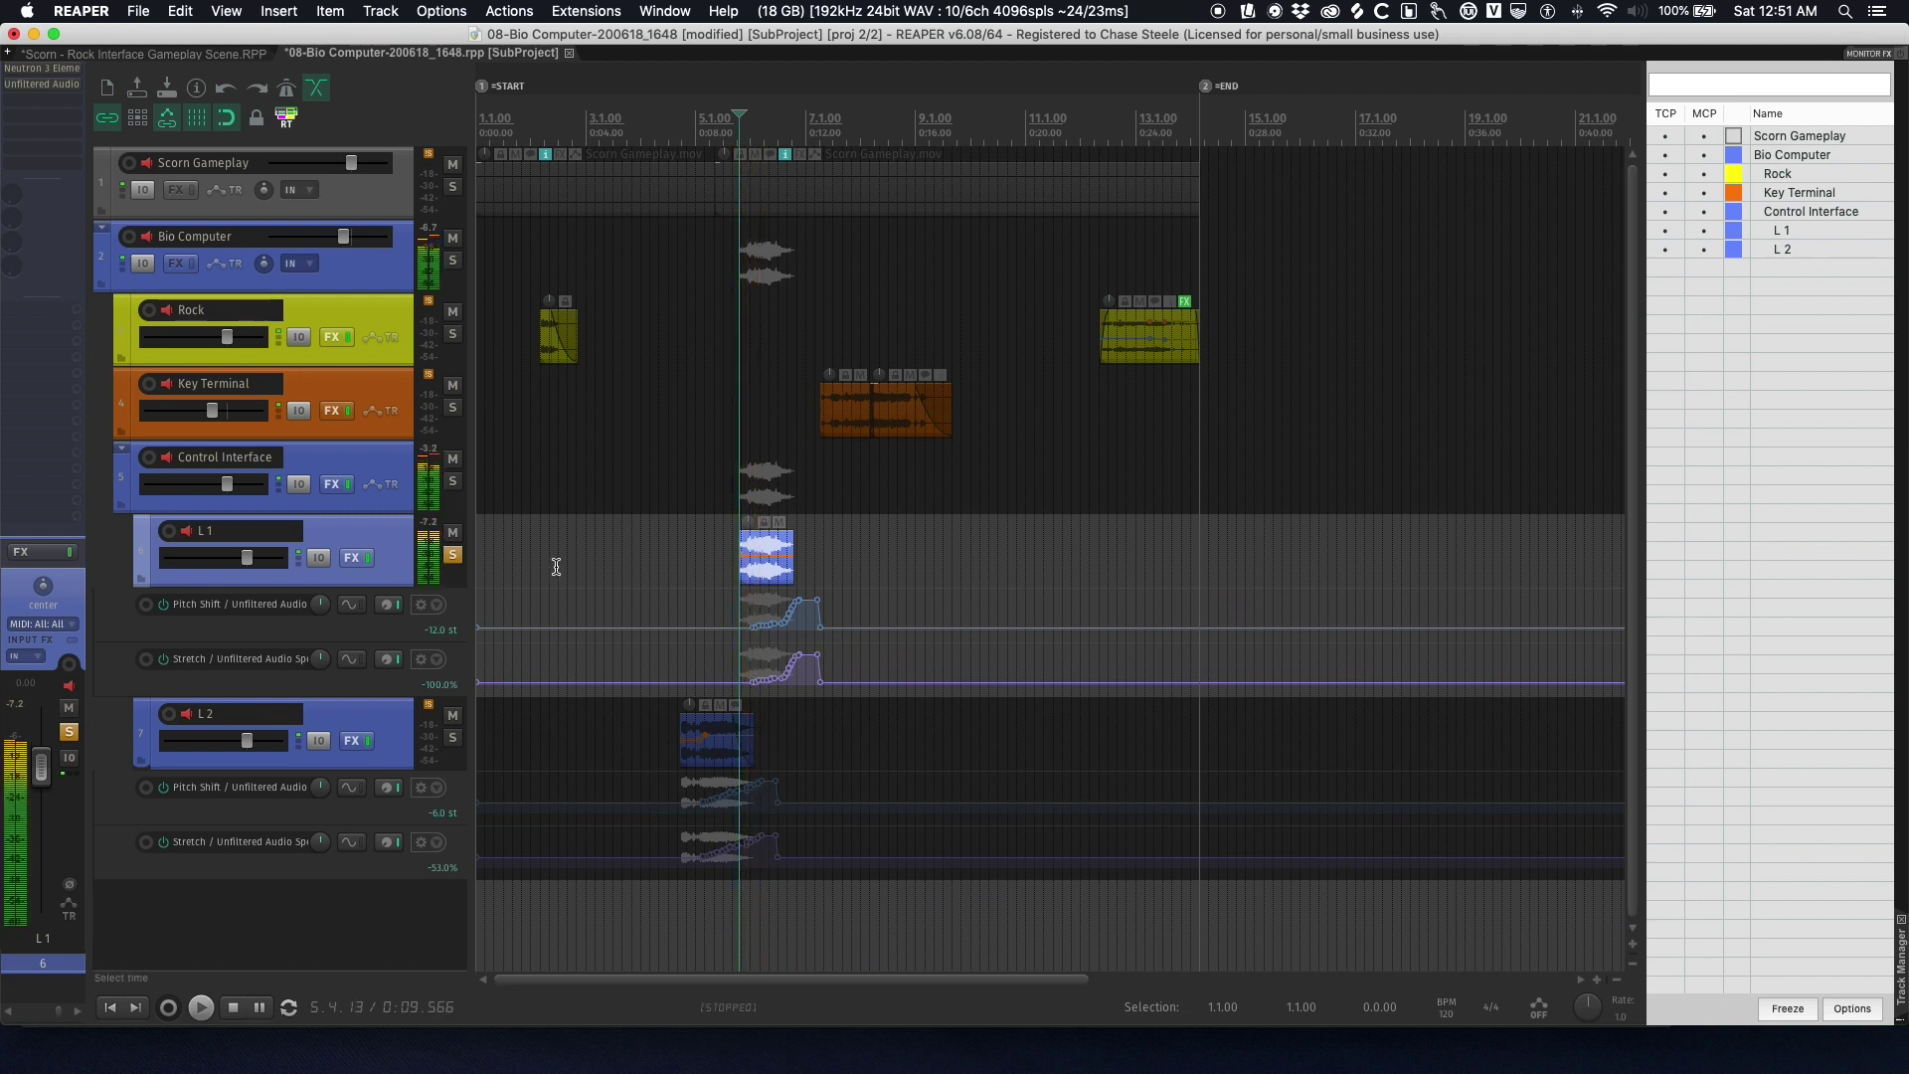
key("space")
left_click(666, 558)
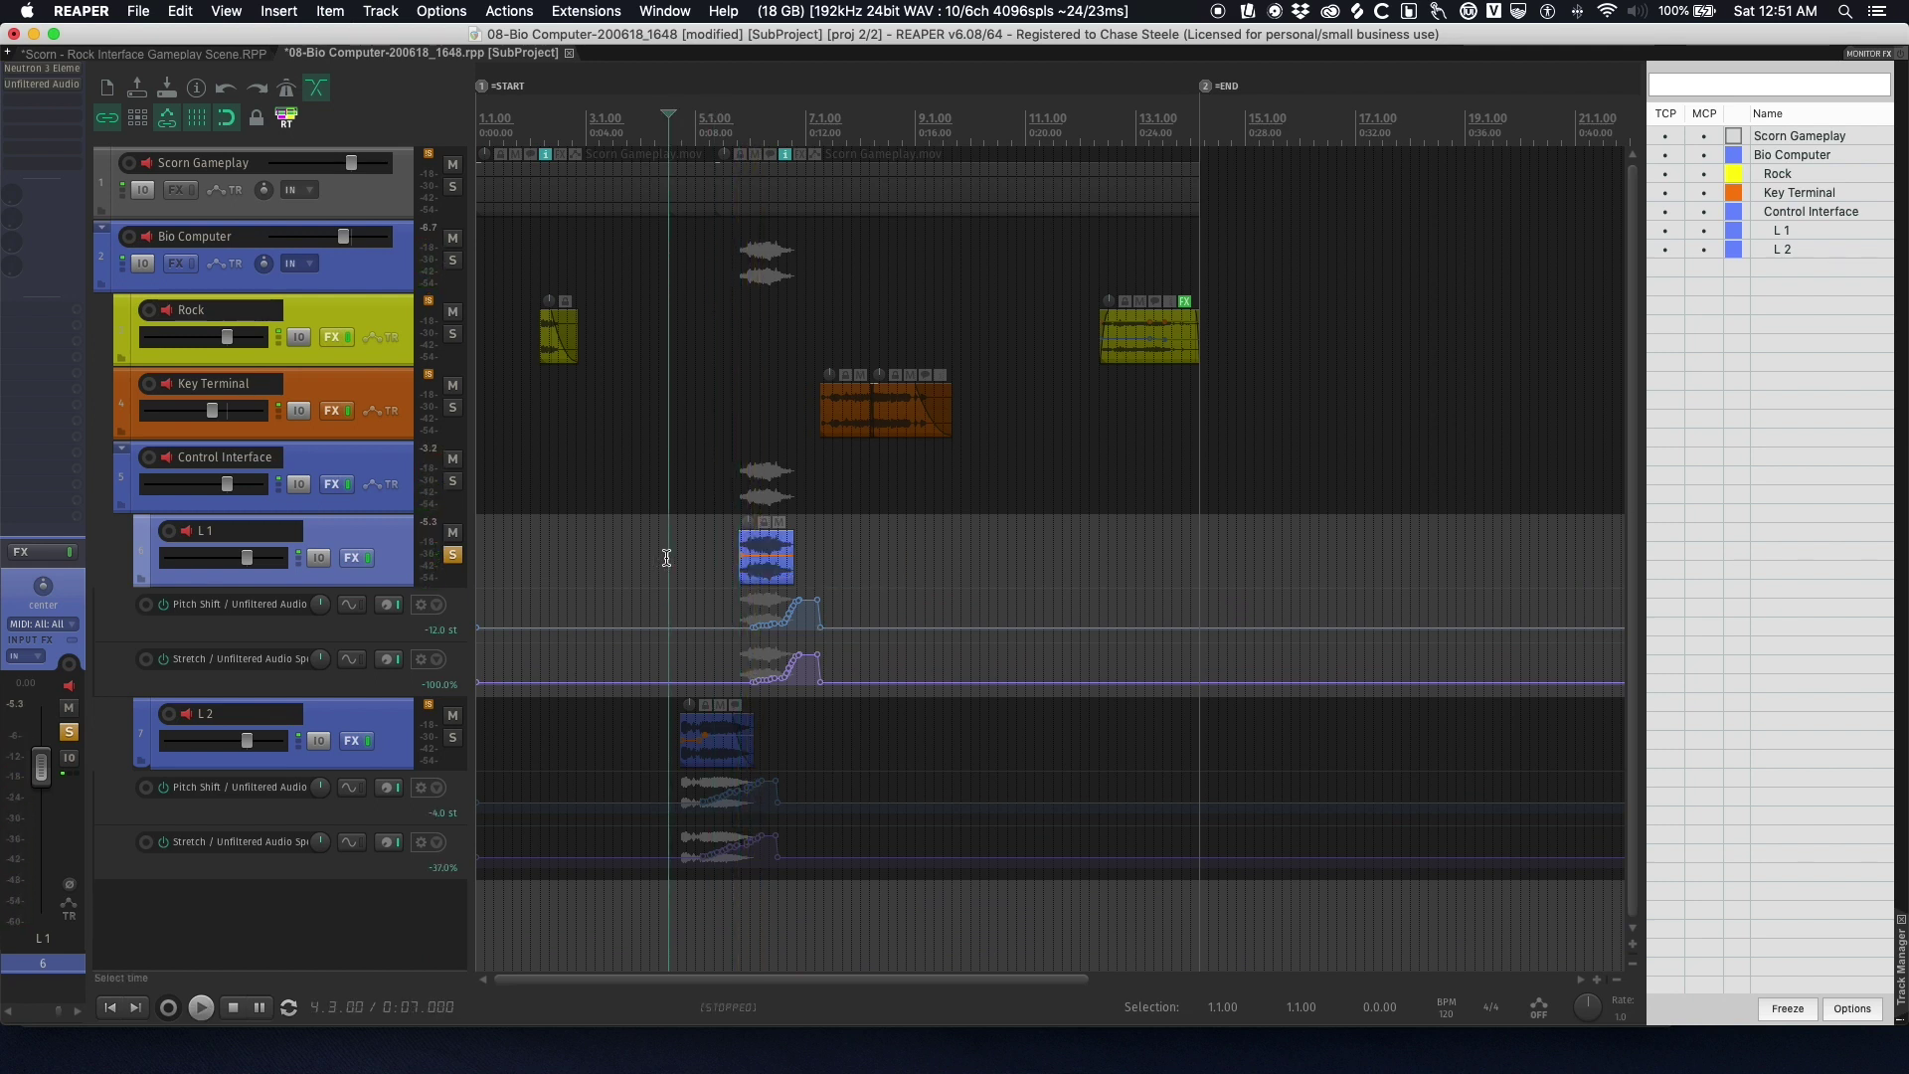
left_click(452, 554)
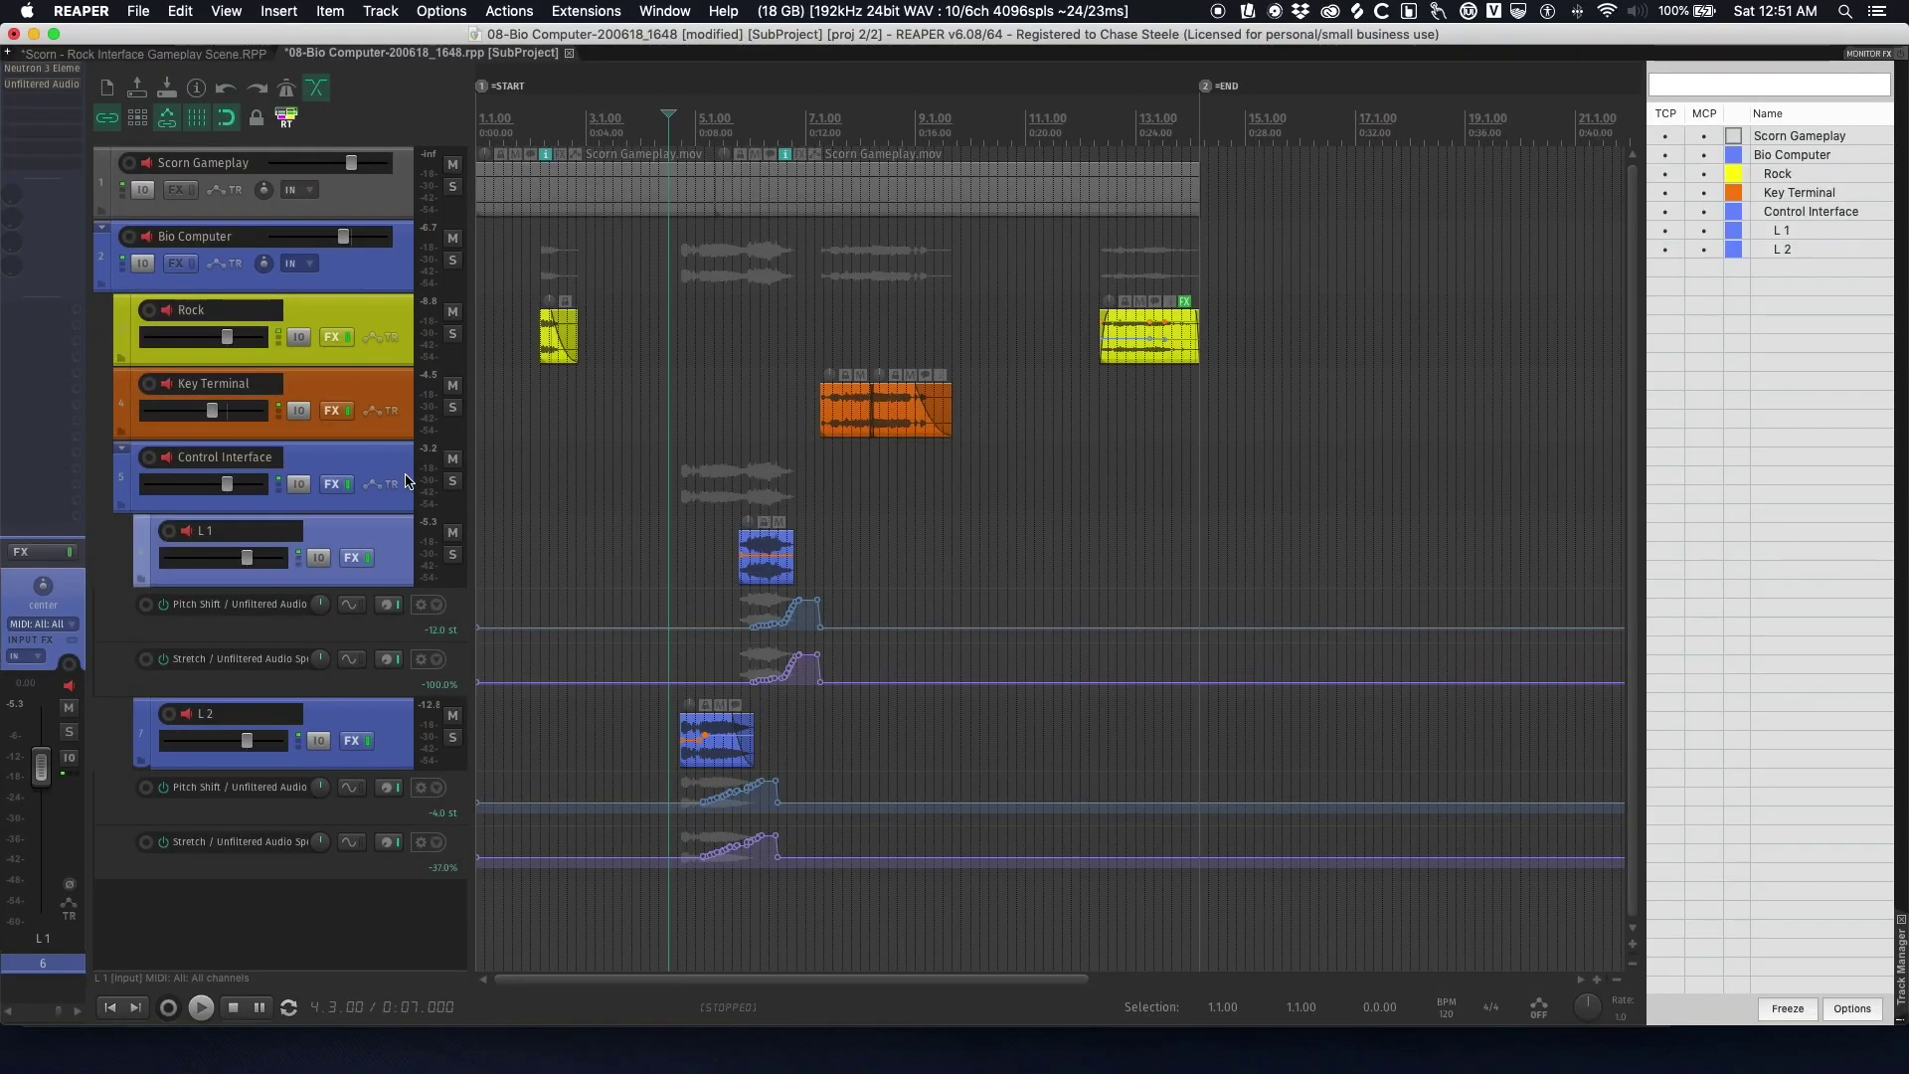
- Open Trash 2 on the Control Interface track, dismiss its Preset Manager, audition the layers, and close the effect windows including Stereo
left_click(381, 464)
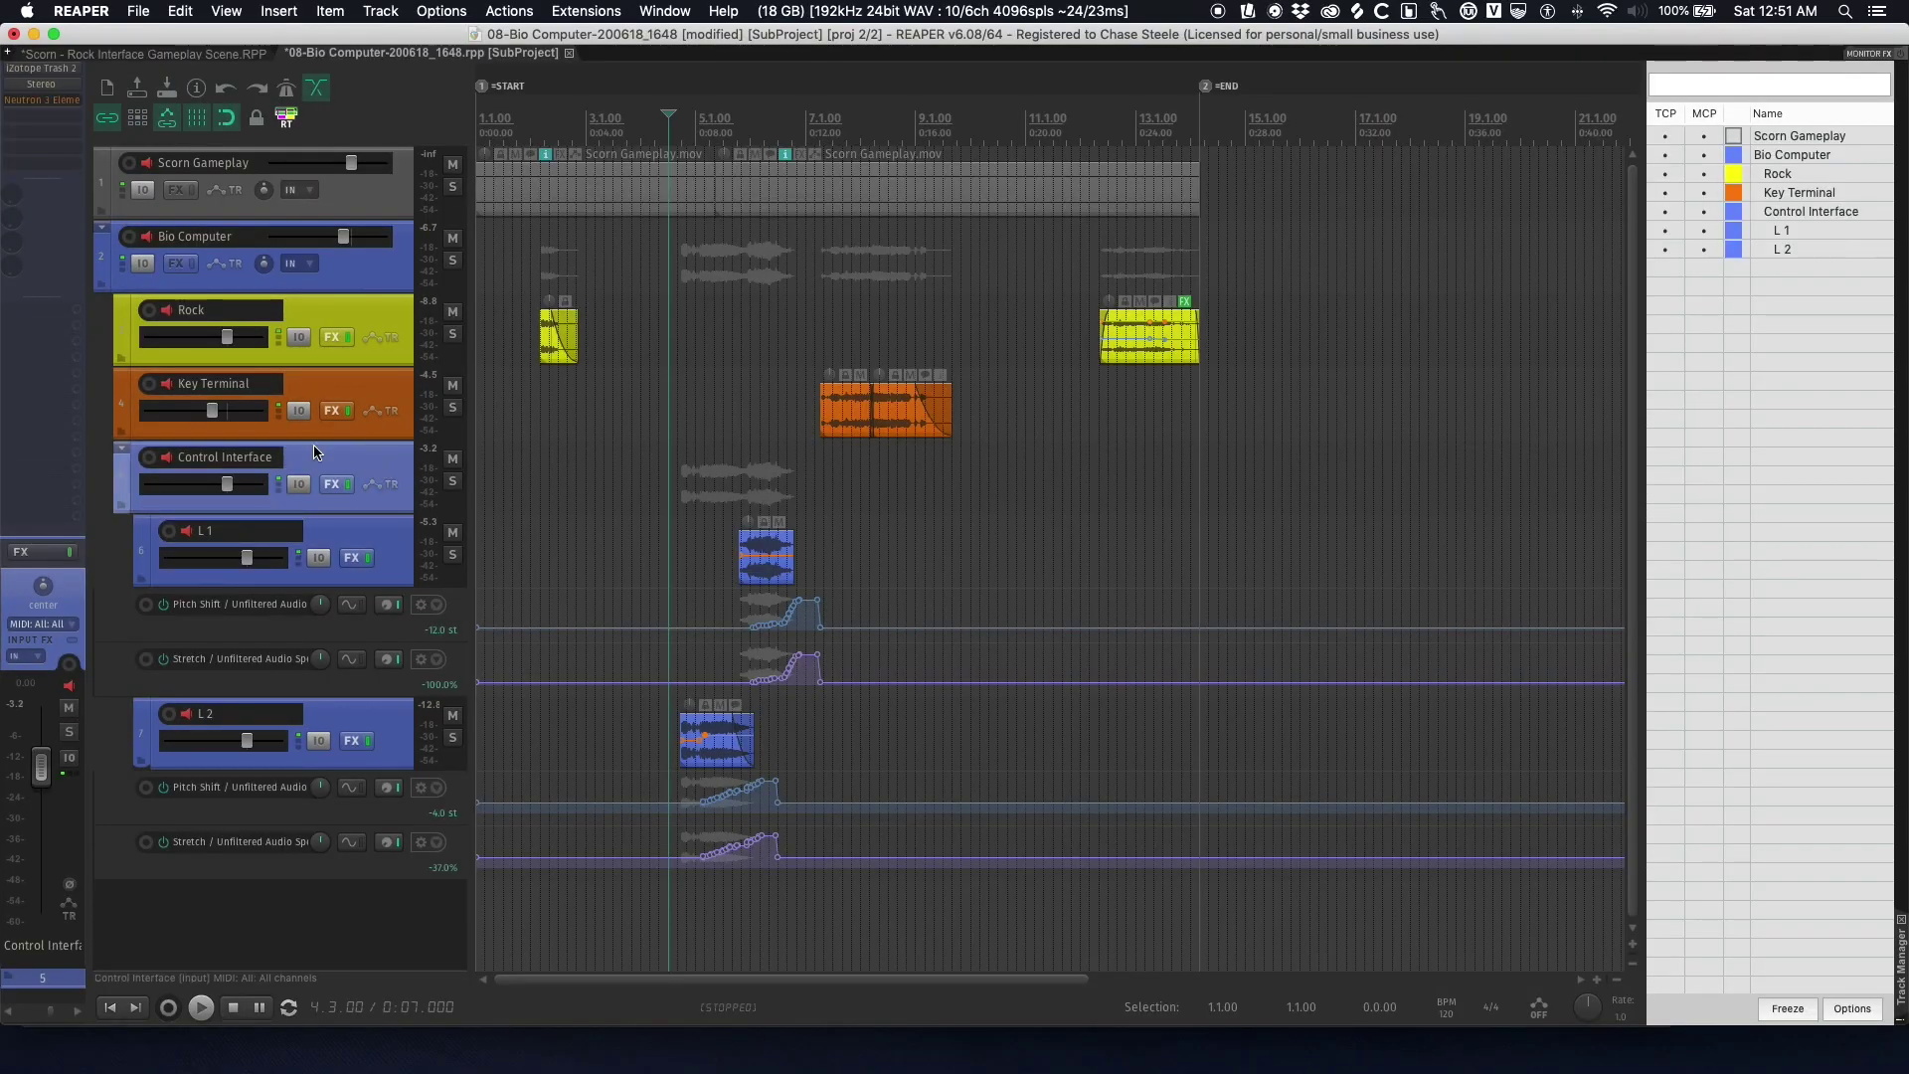
left_click(38, 68)
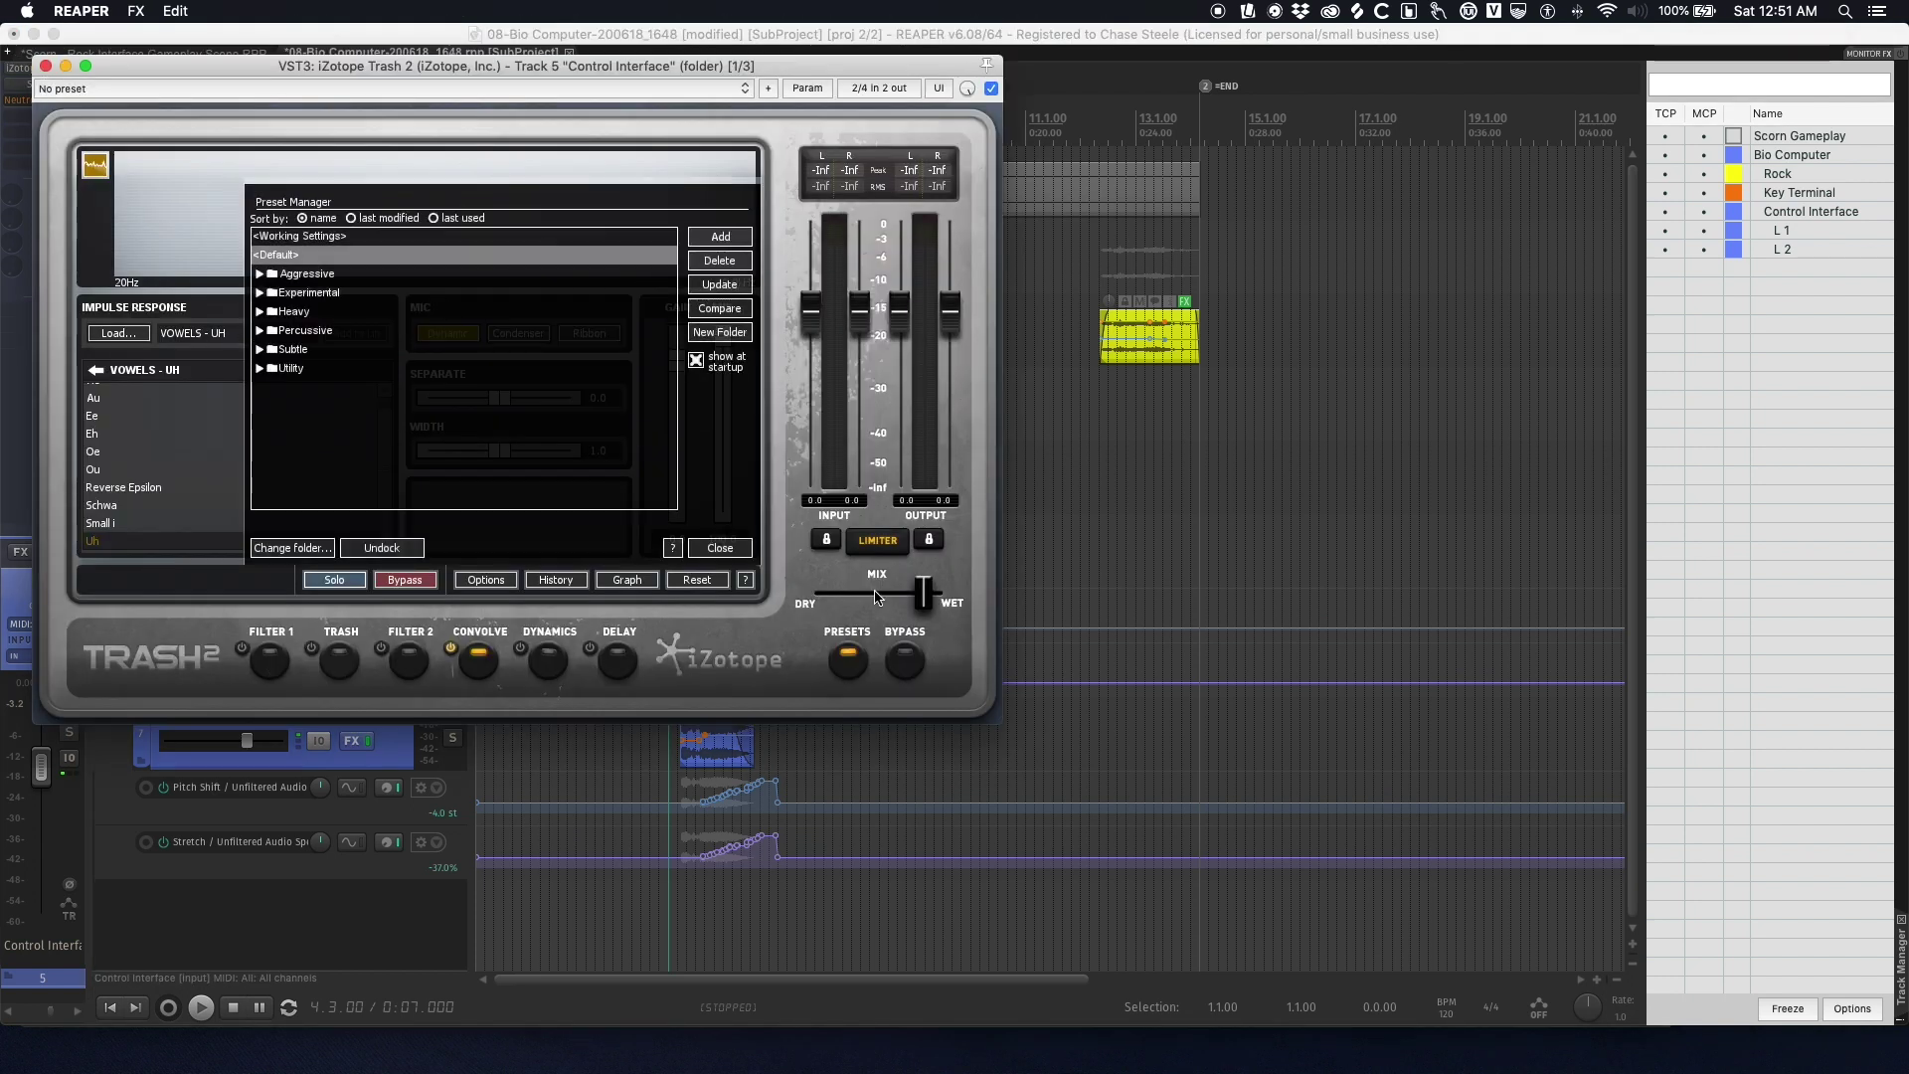
left_click(720, 548)
key("space")
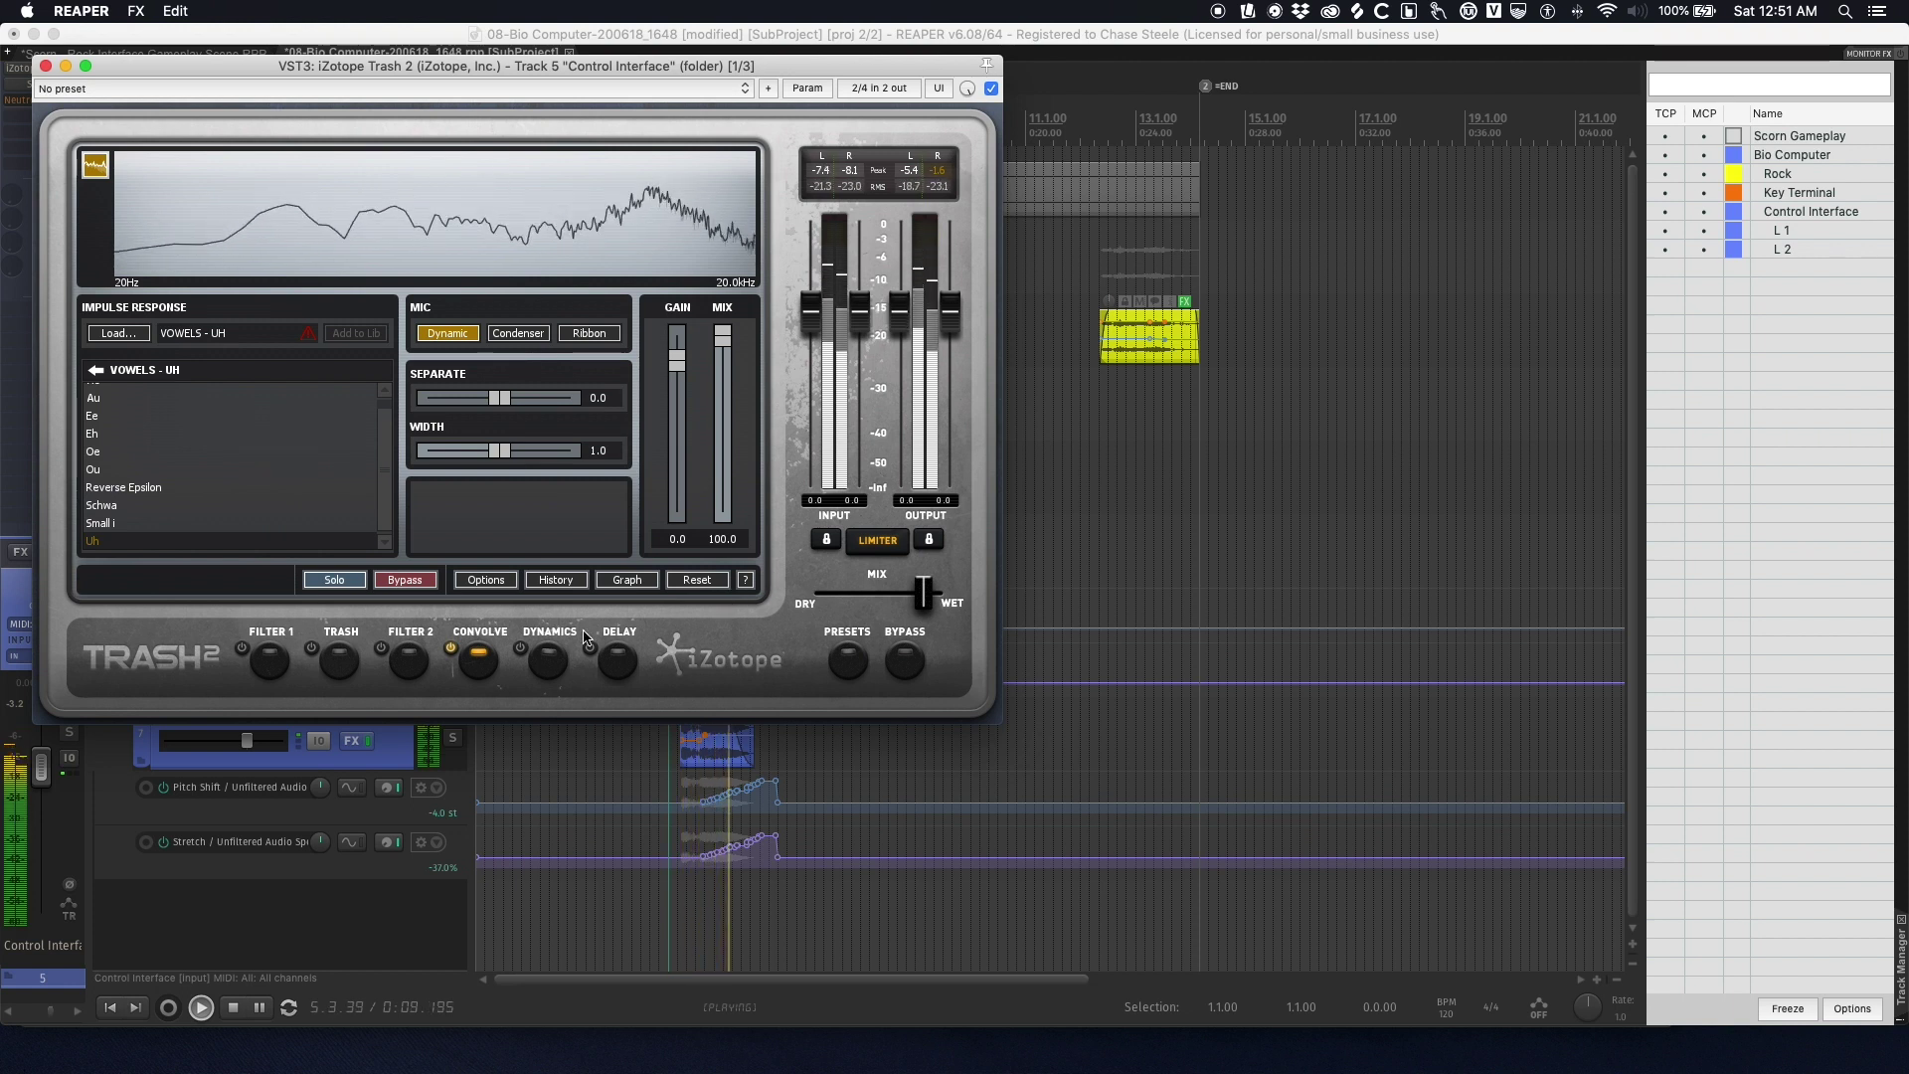
key("space")
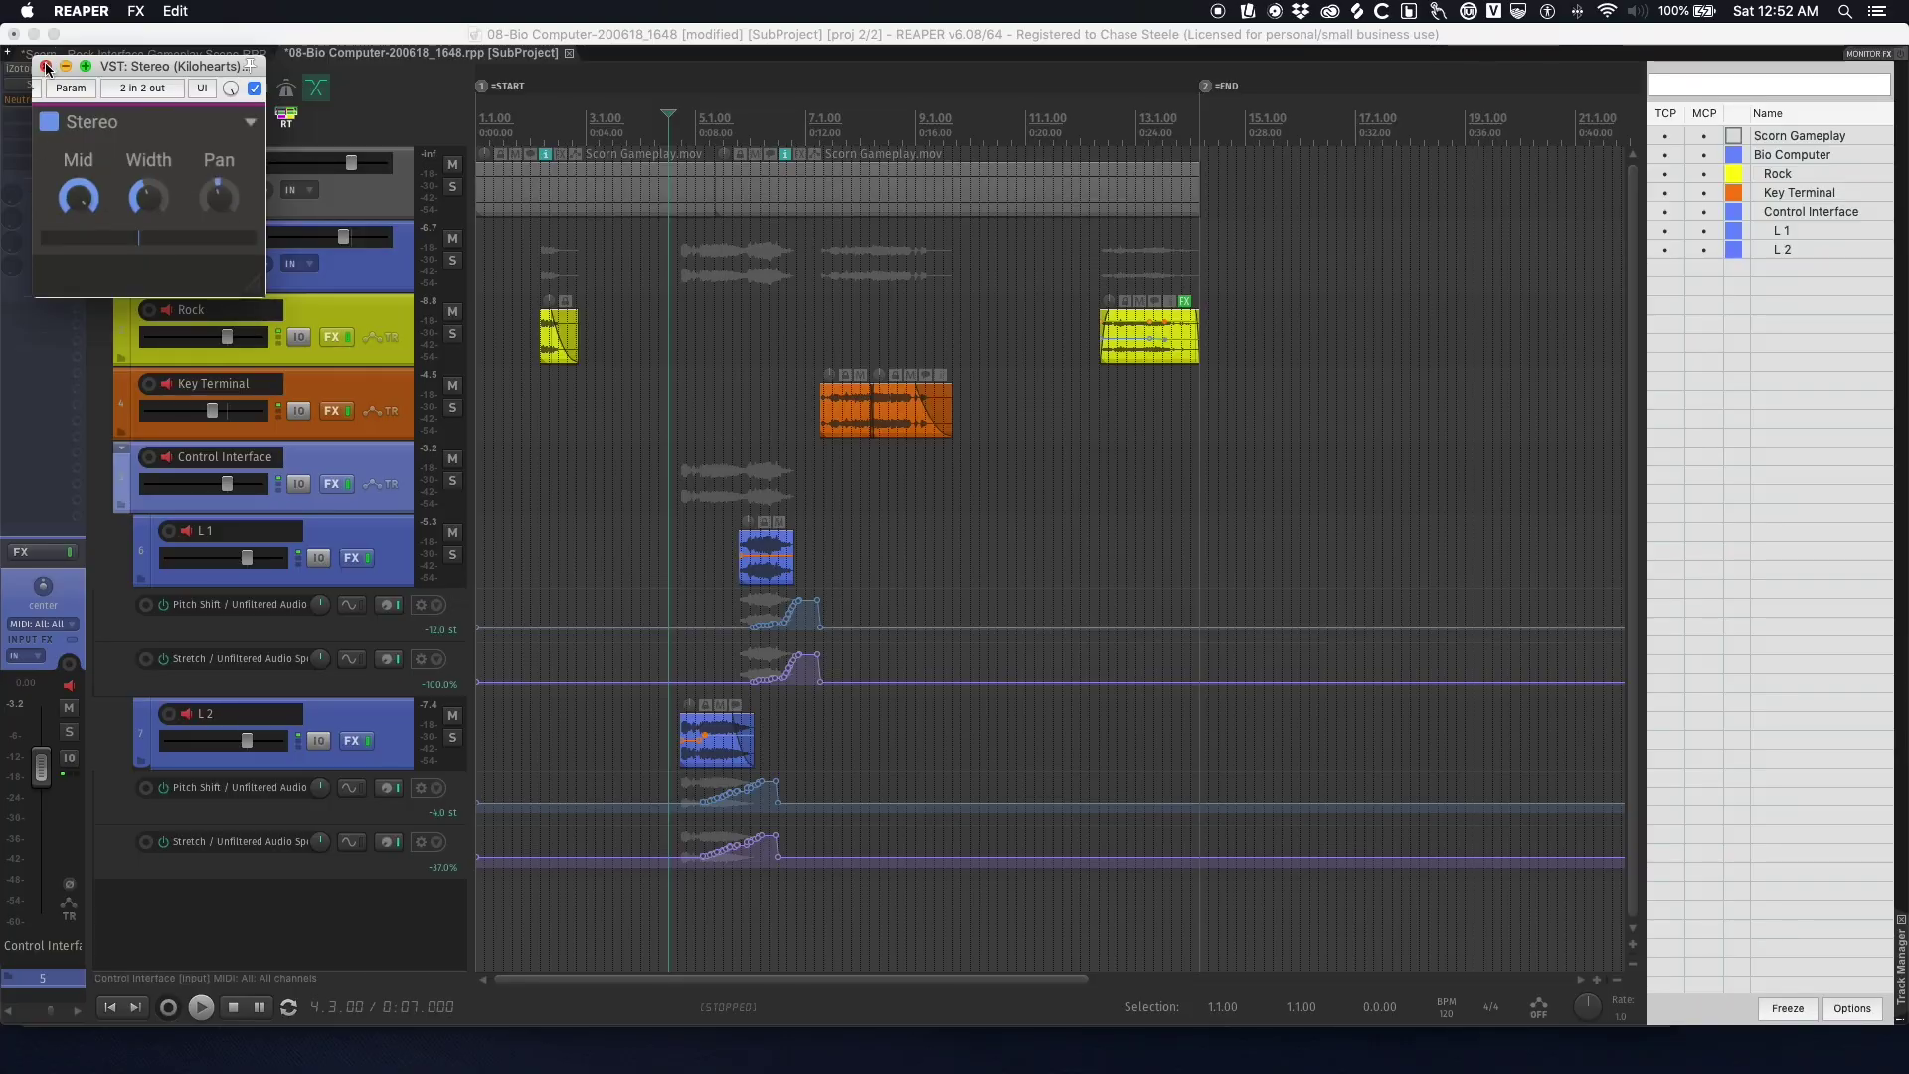
left_click(45, 66)
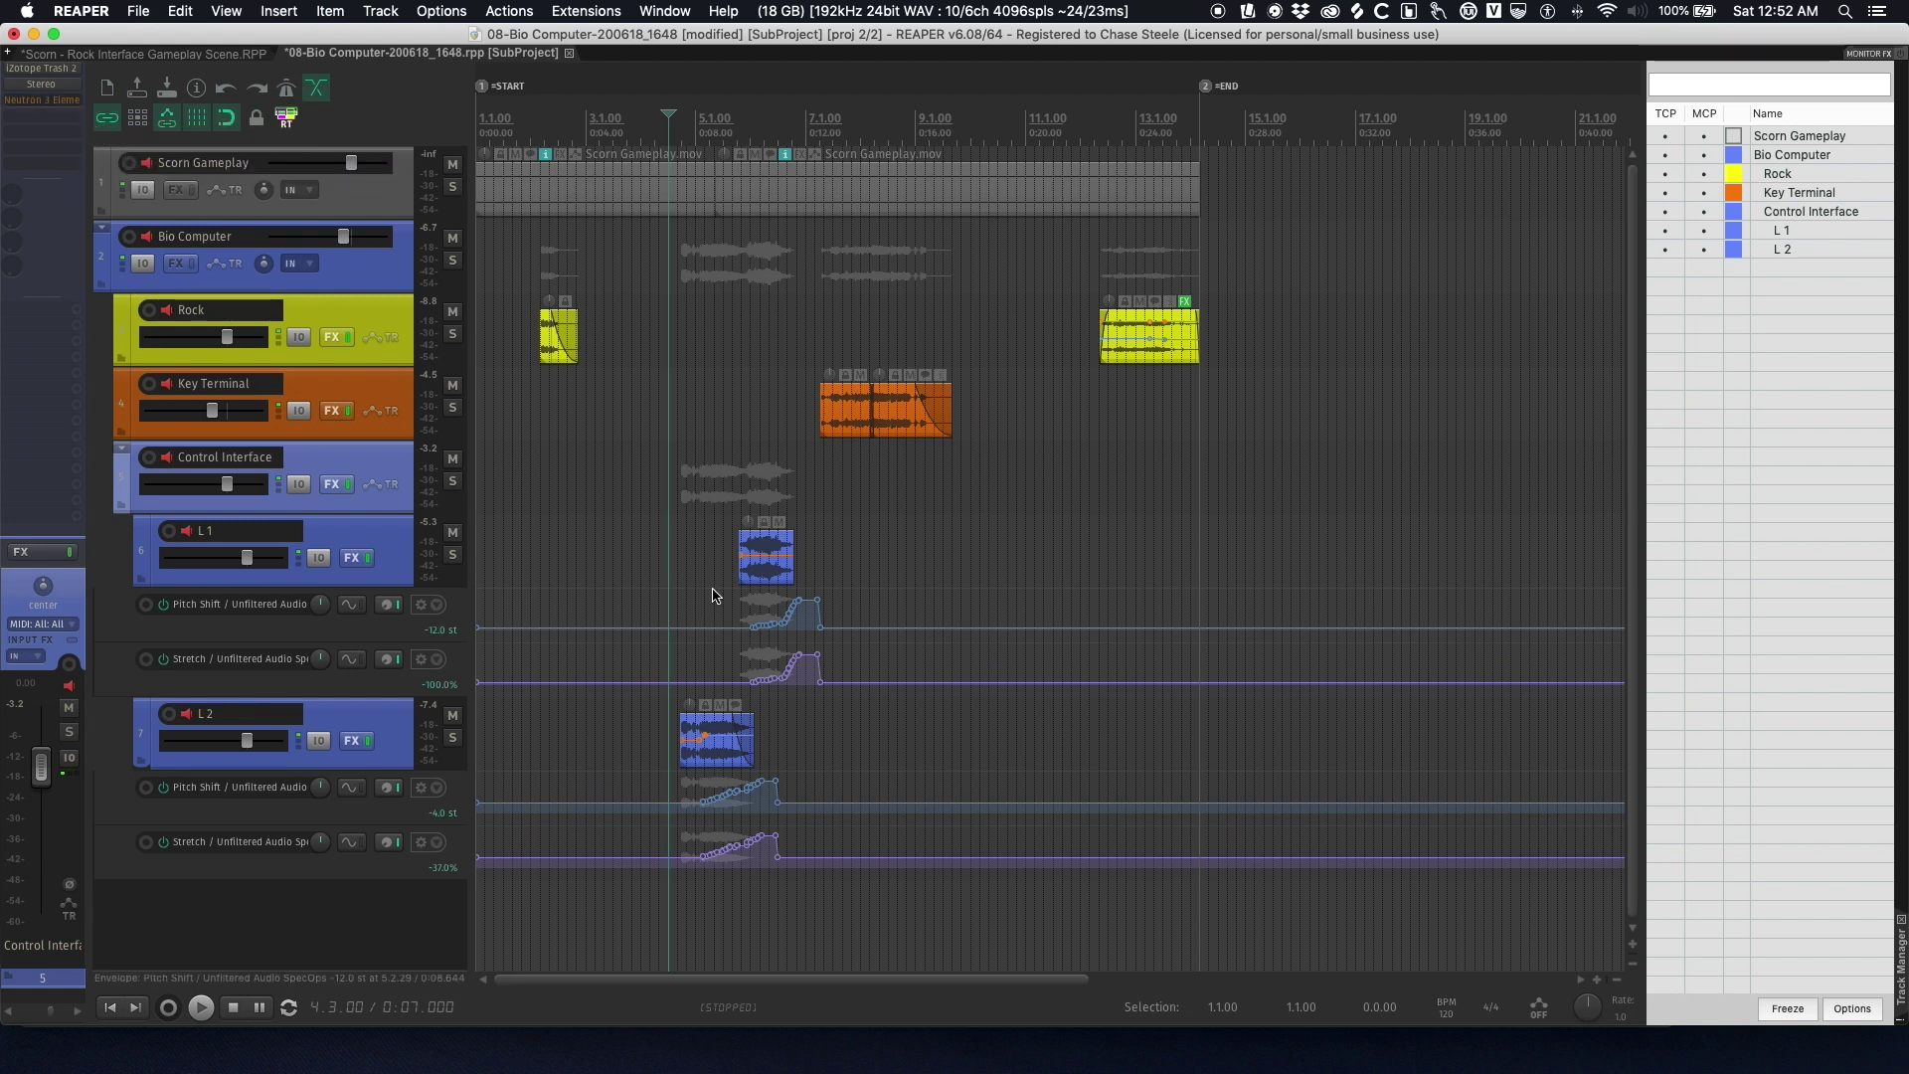
- Play the Control Interface section repeatedly from 4.1.67 with the video window shown, and close the video
scroll(647, 615, "up", 3)
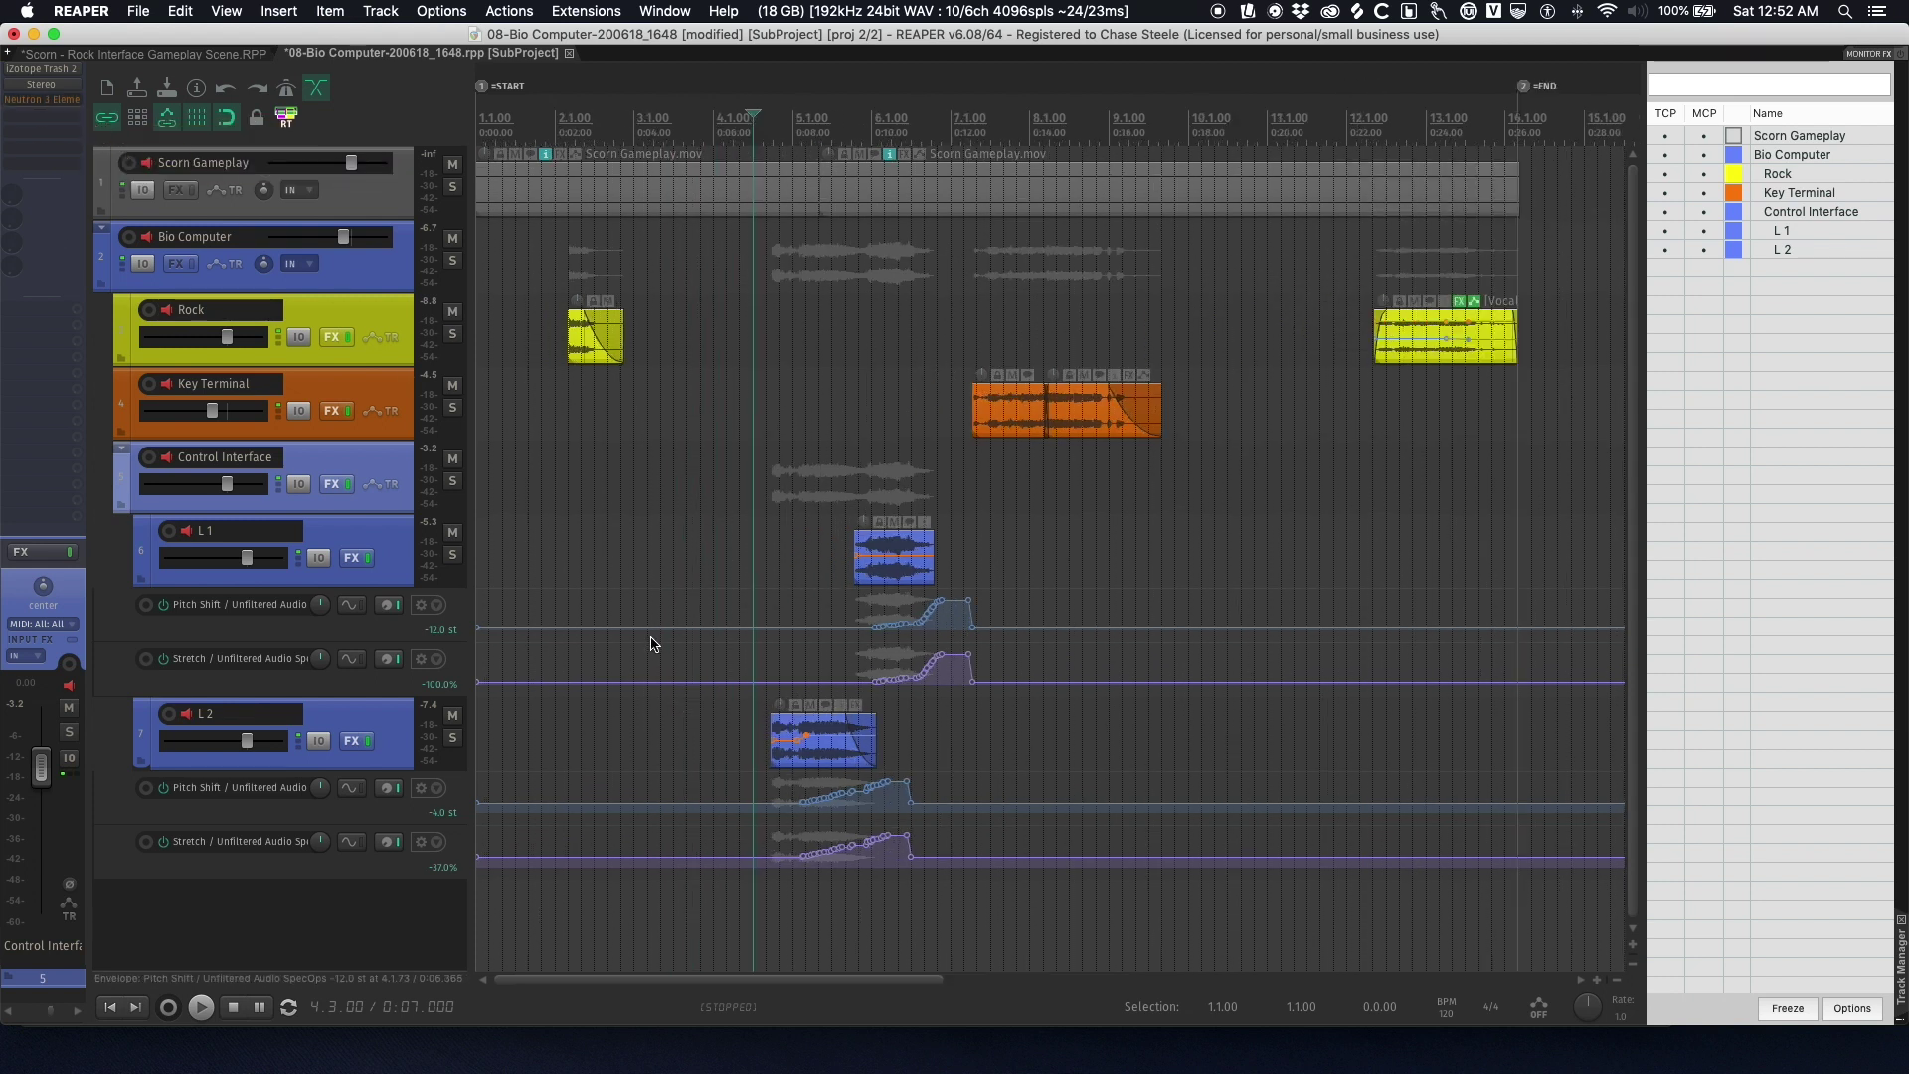
left_click(732, 741)
left_click(730, 736)
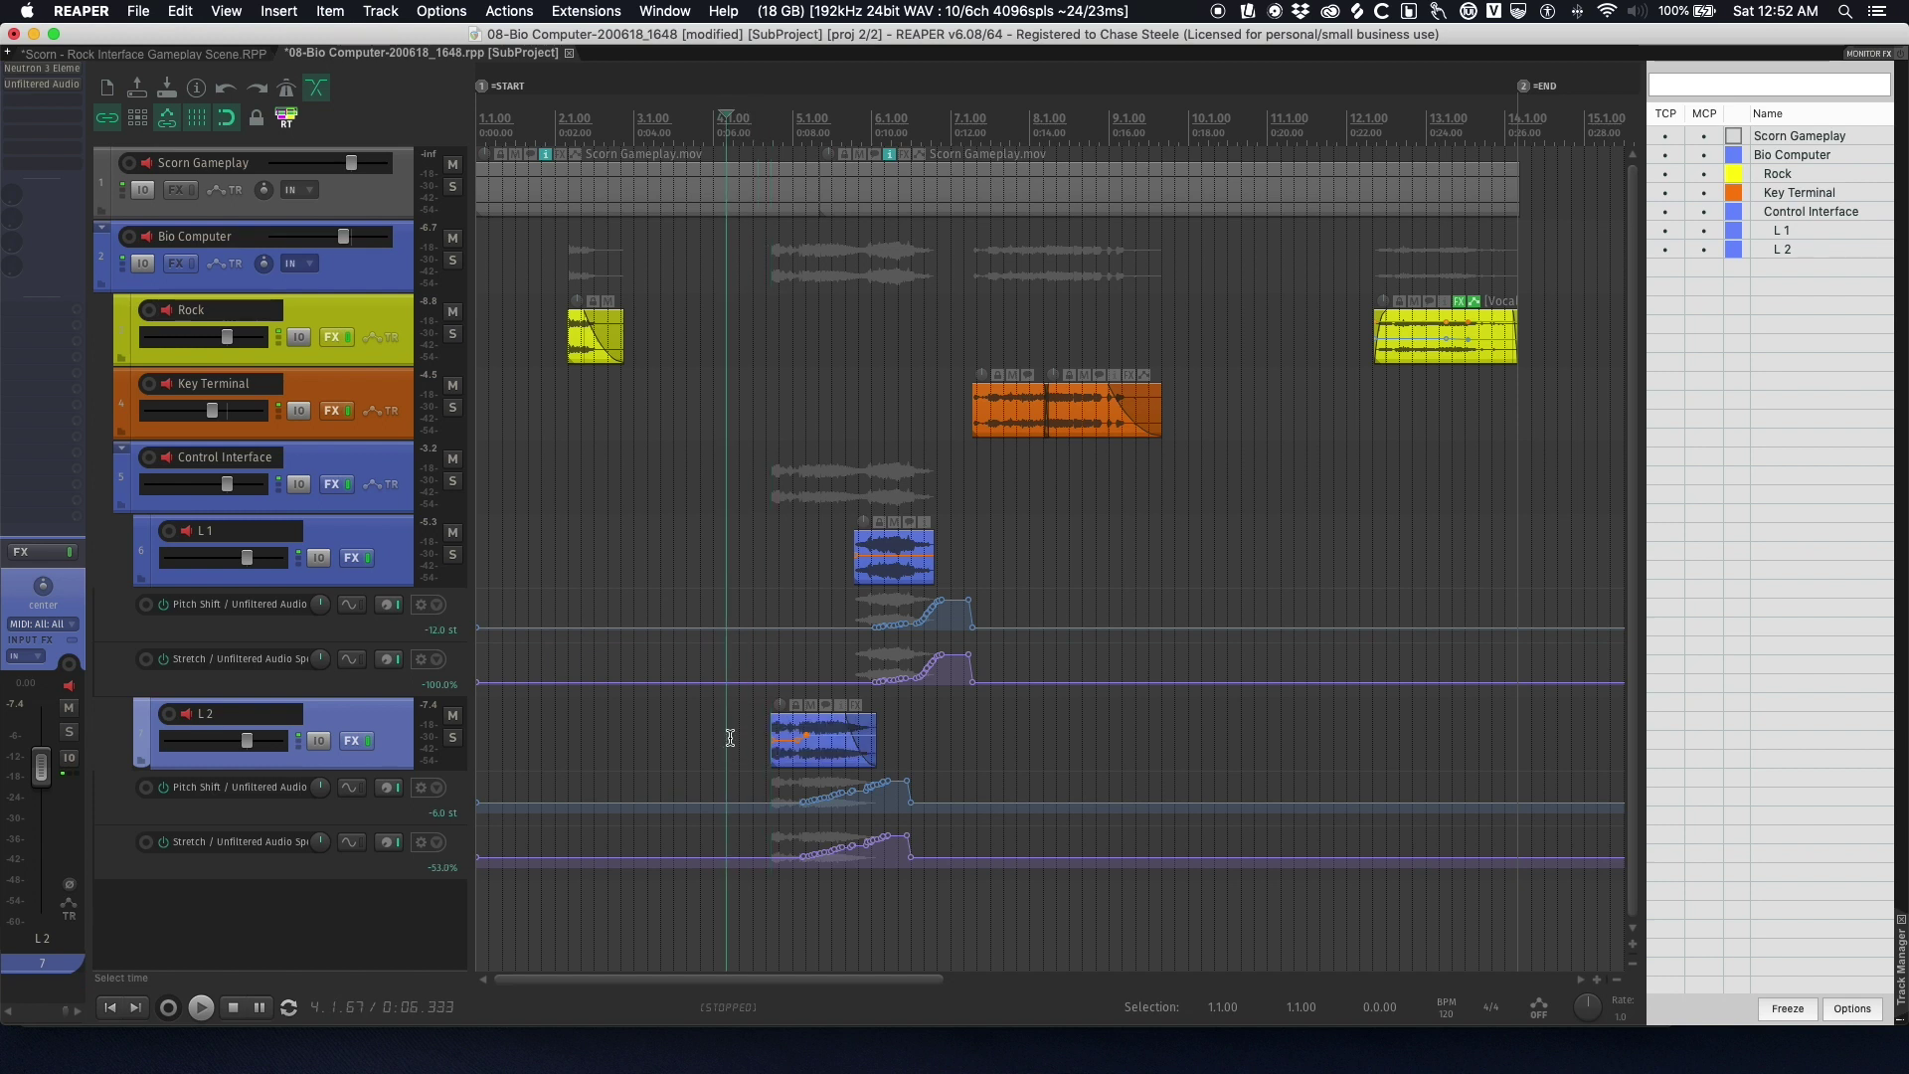
key("super+shift+v")
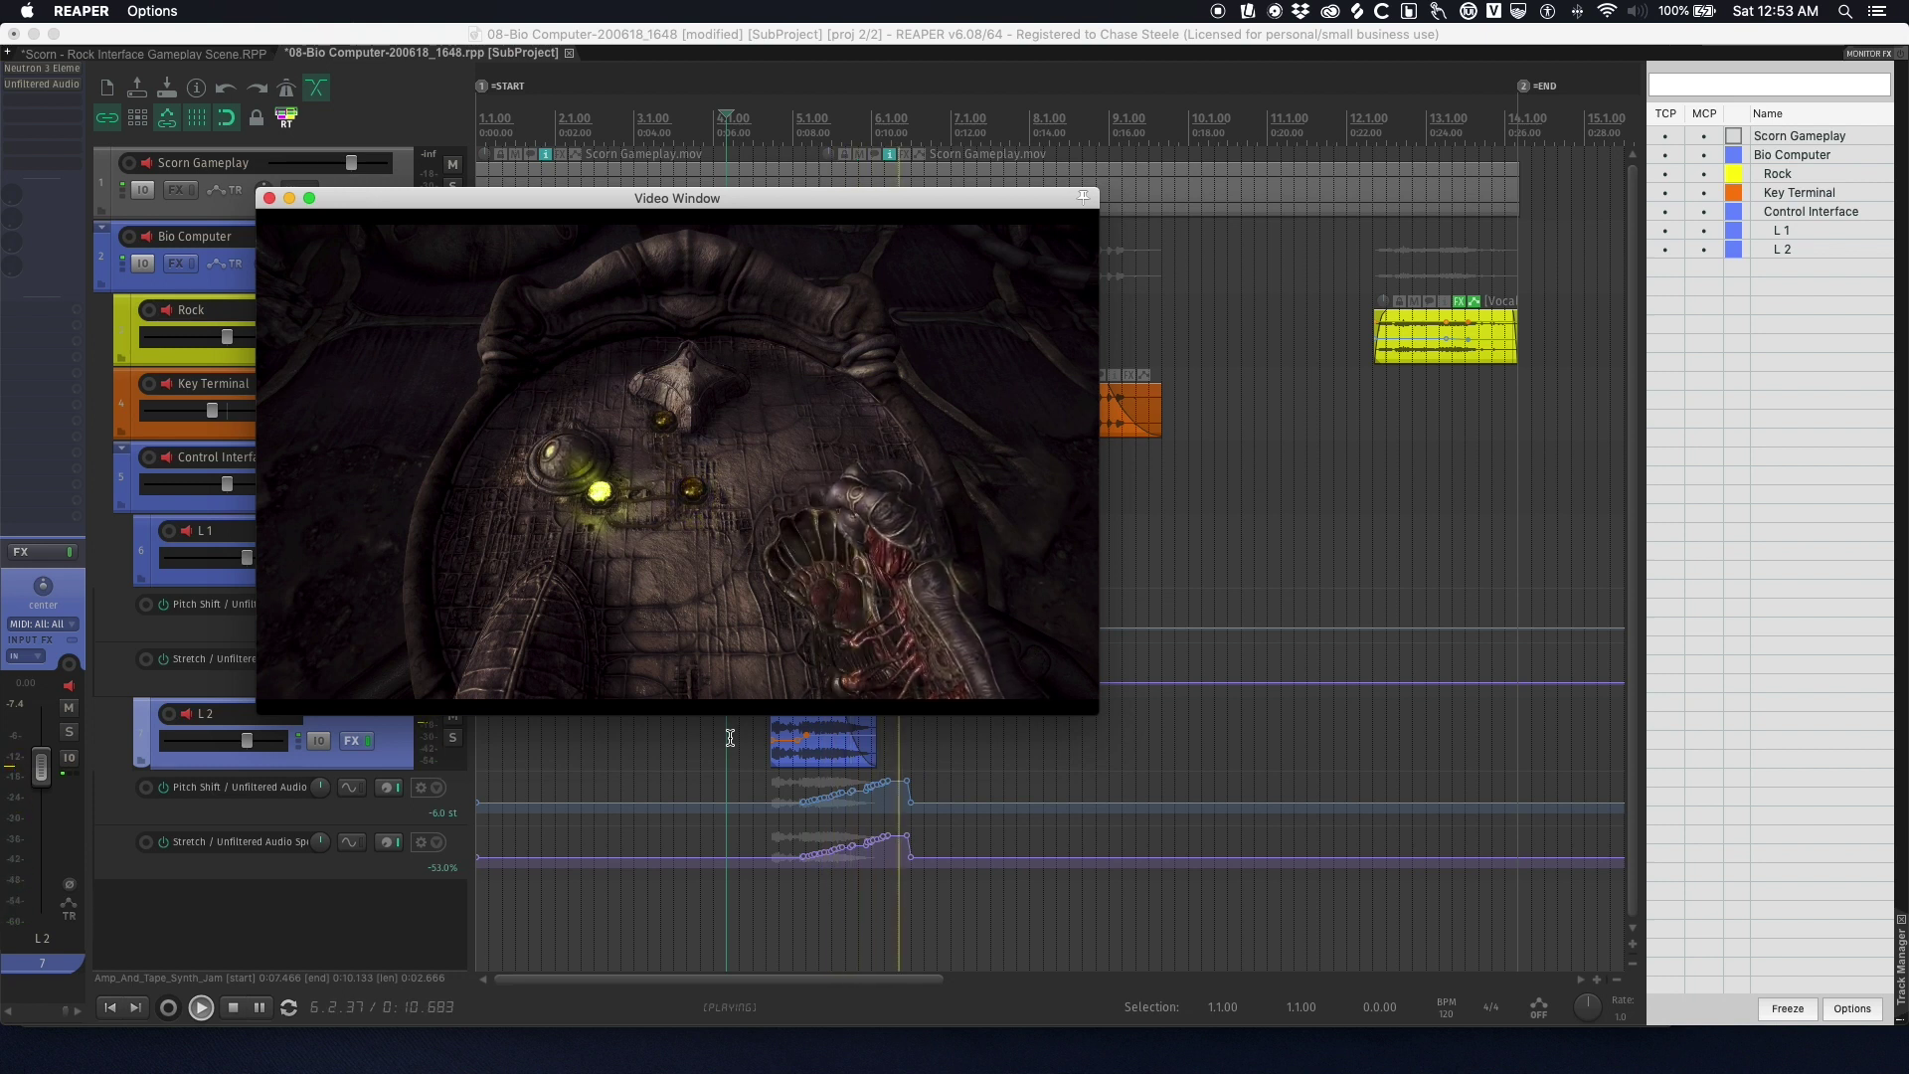
key("space")
key("space")
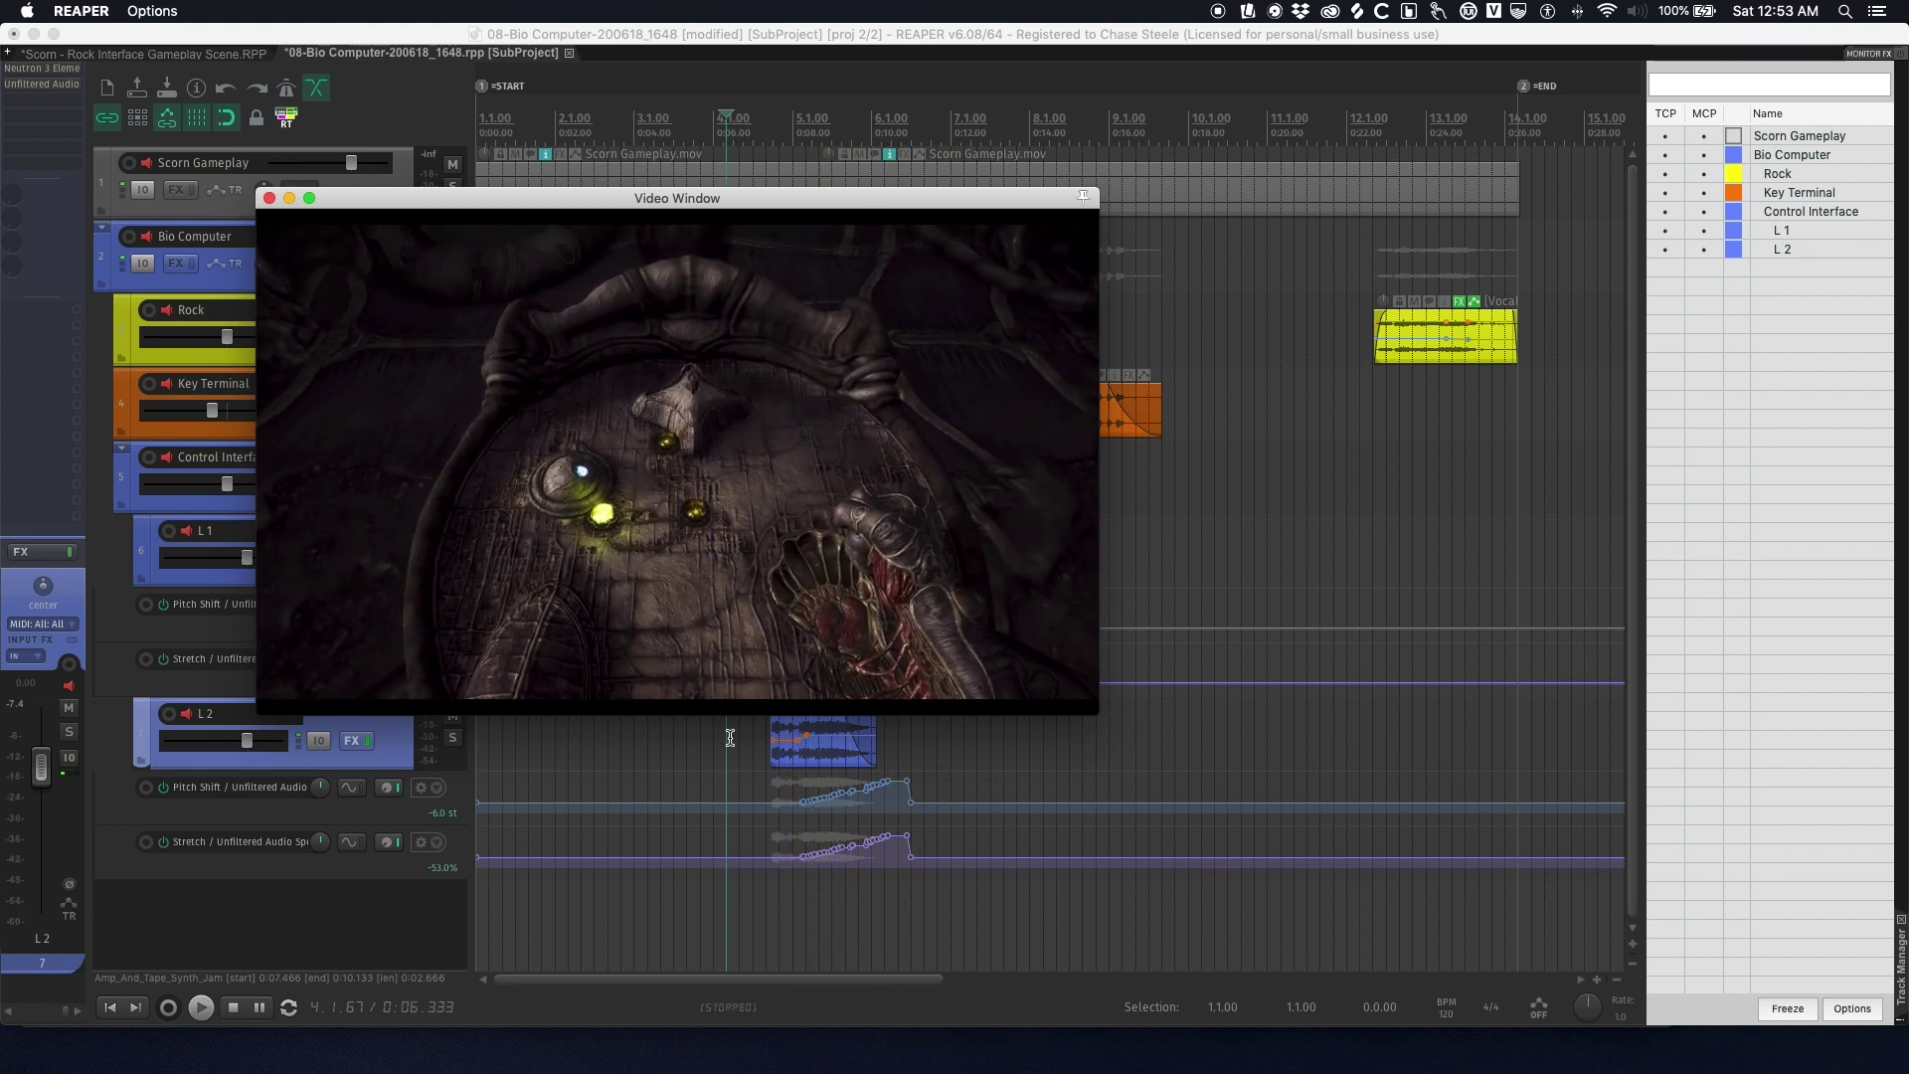
key("space")
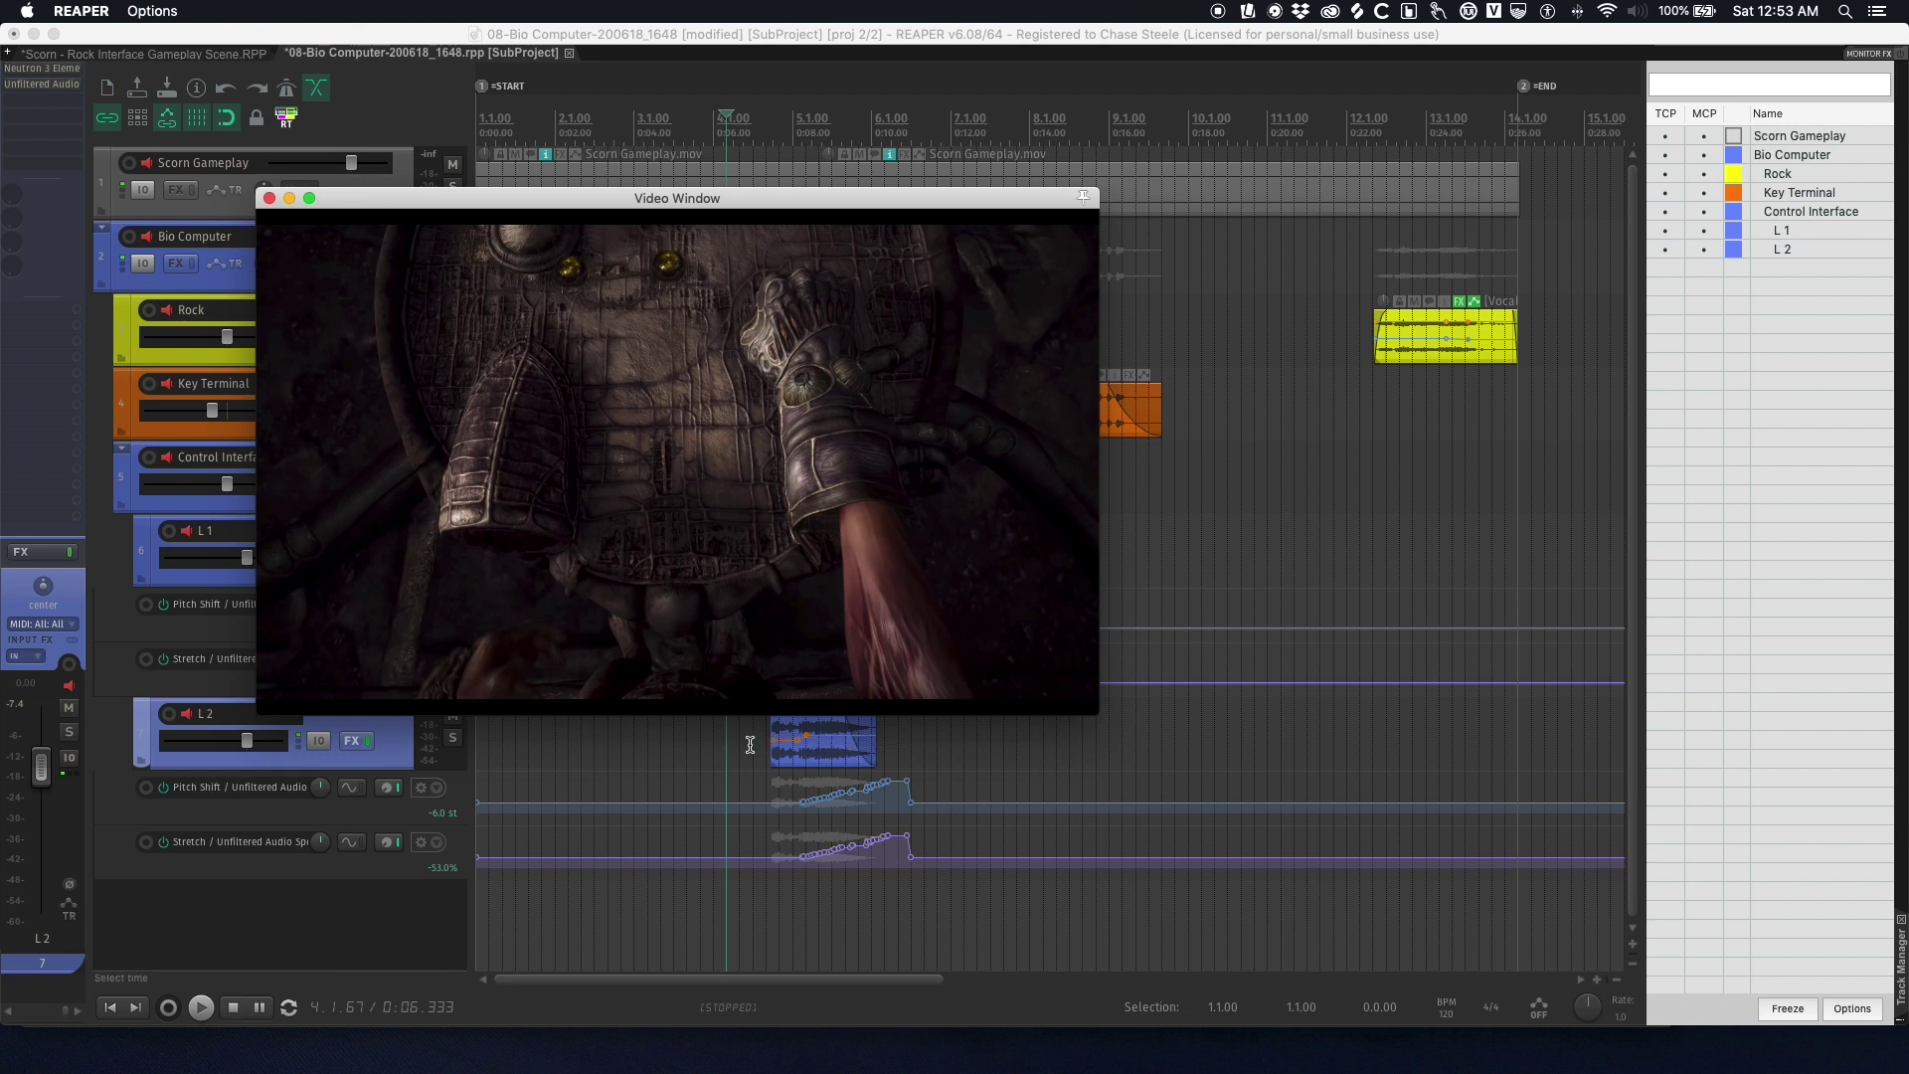
key("space")
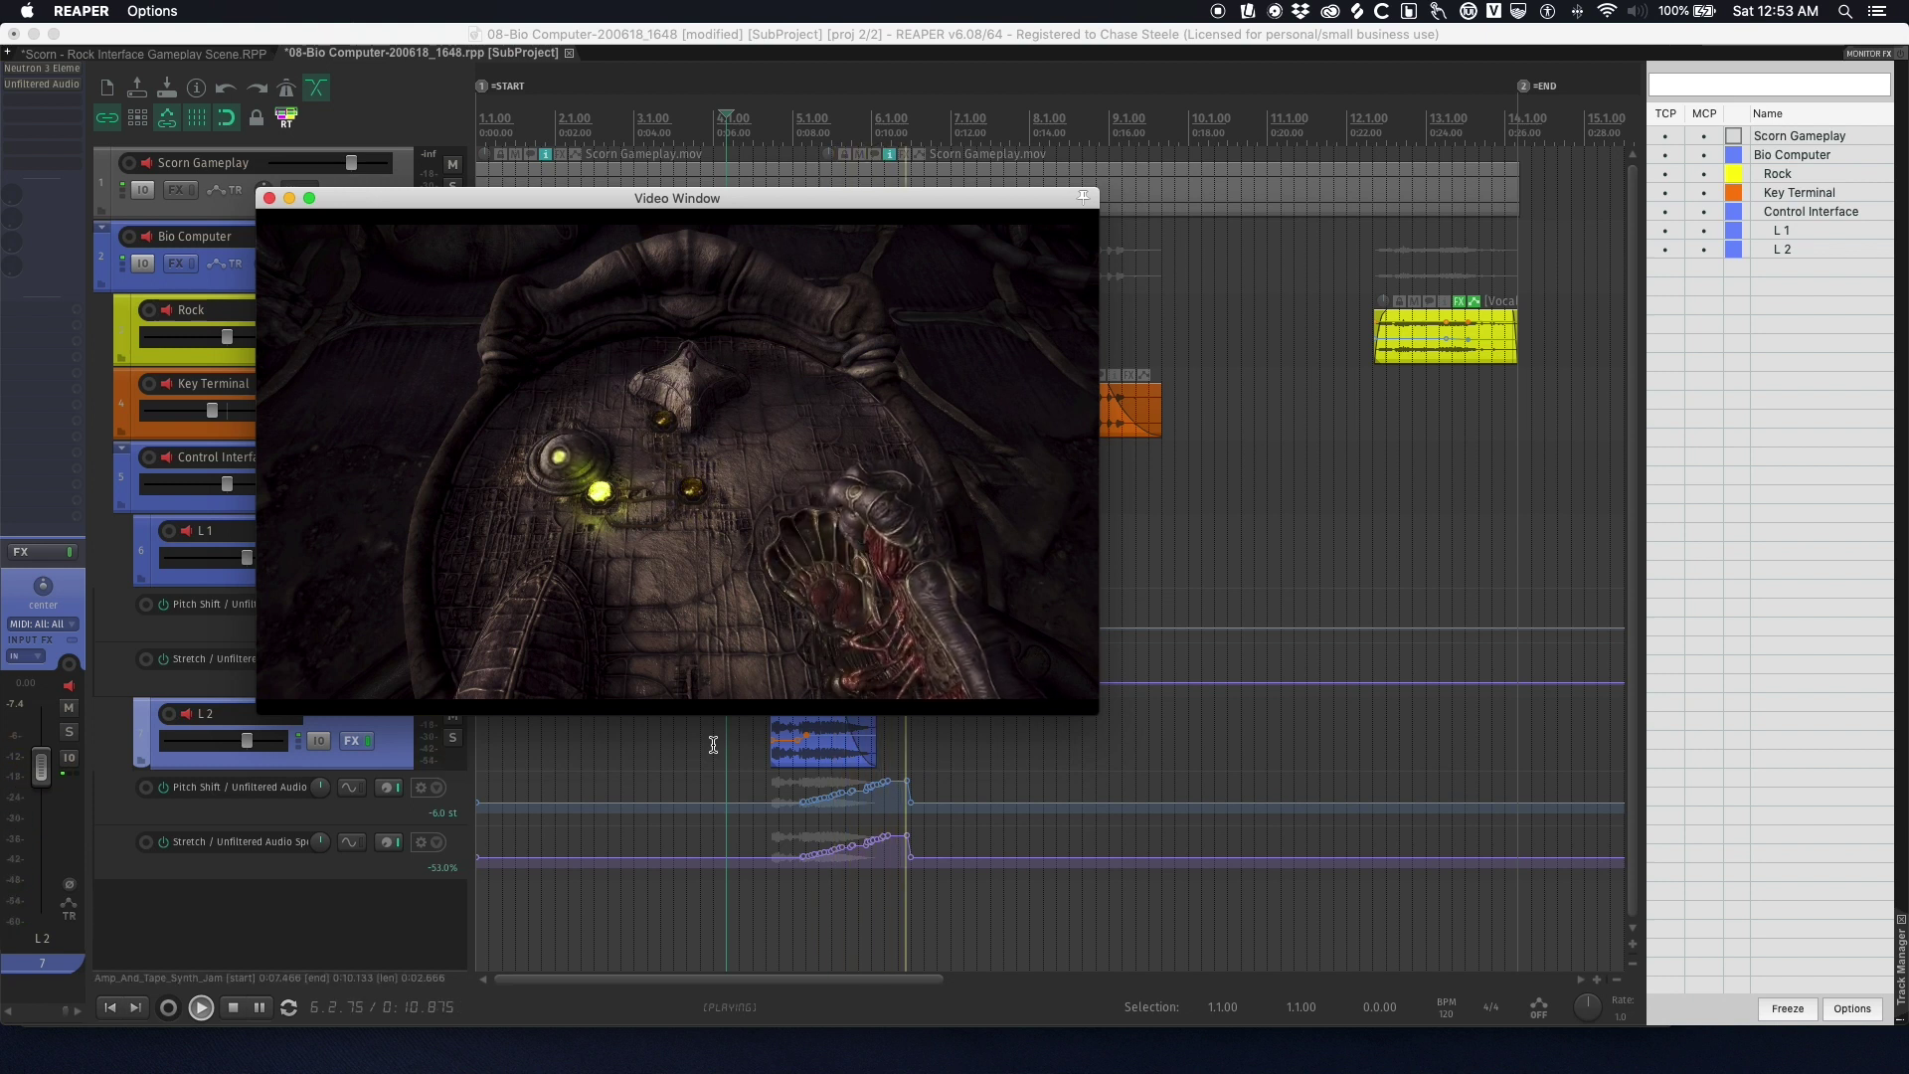
key("space")
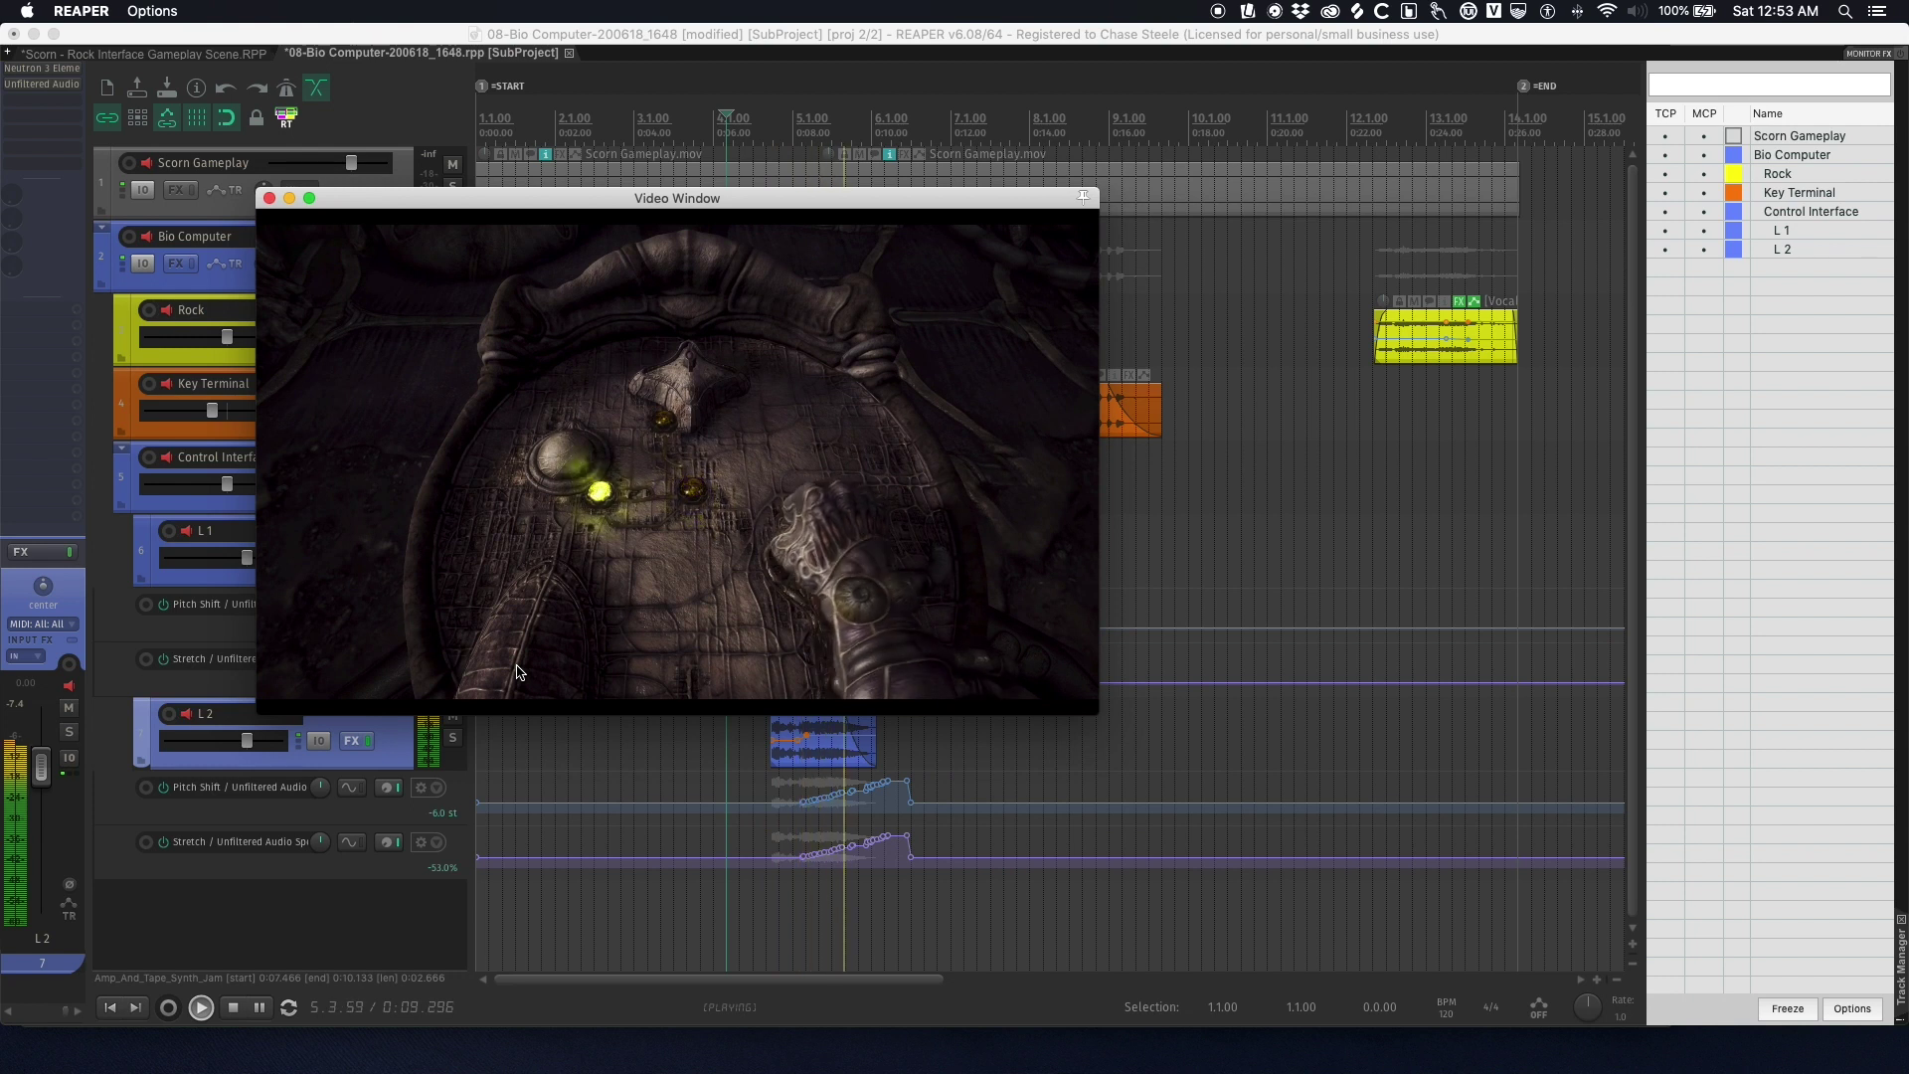
key("space")
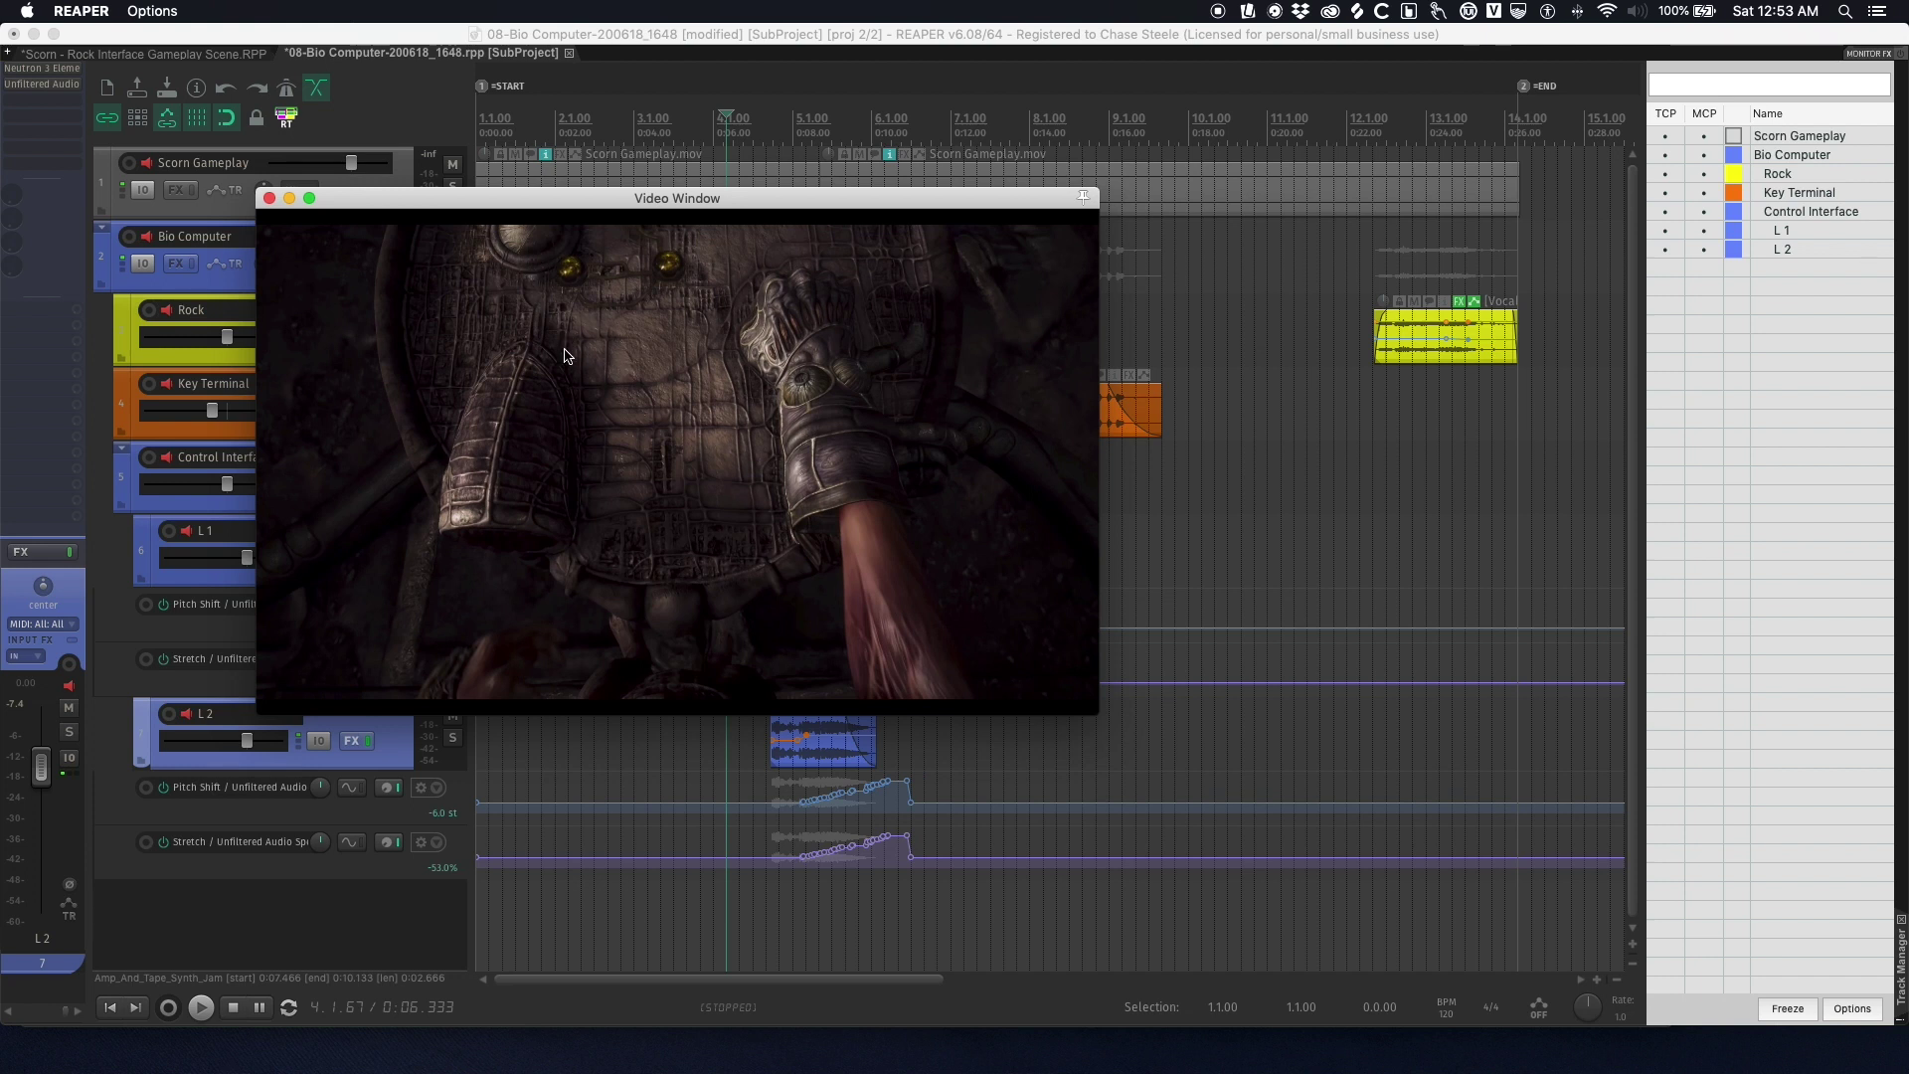
key("space")
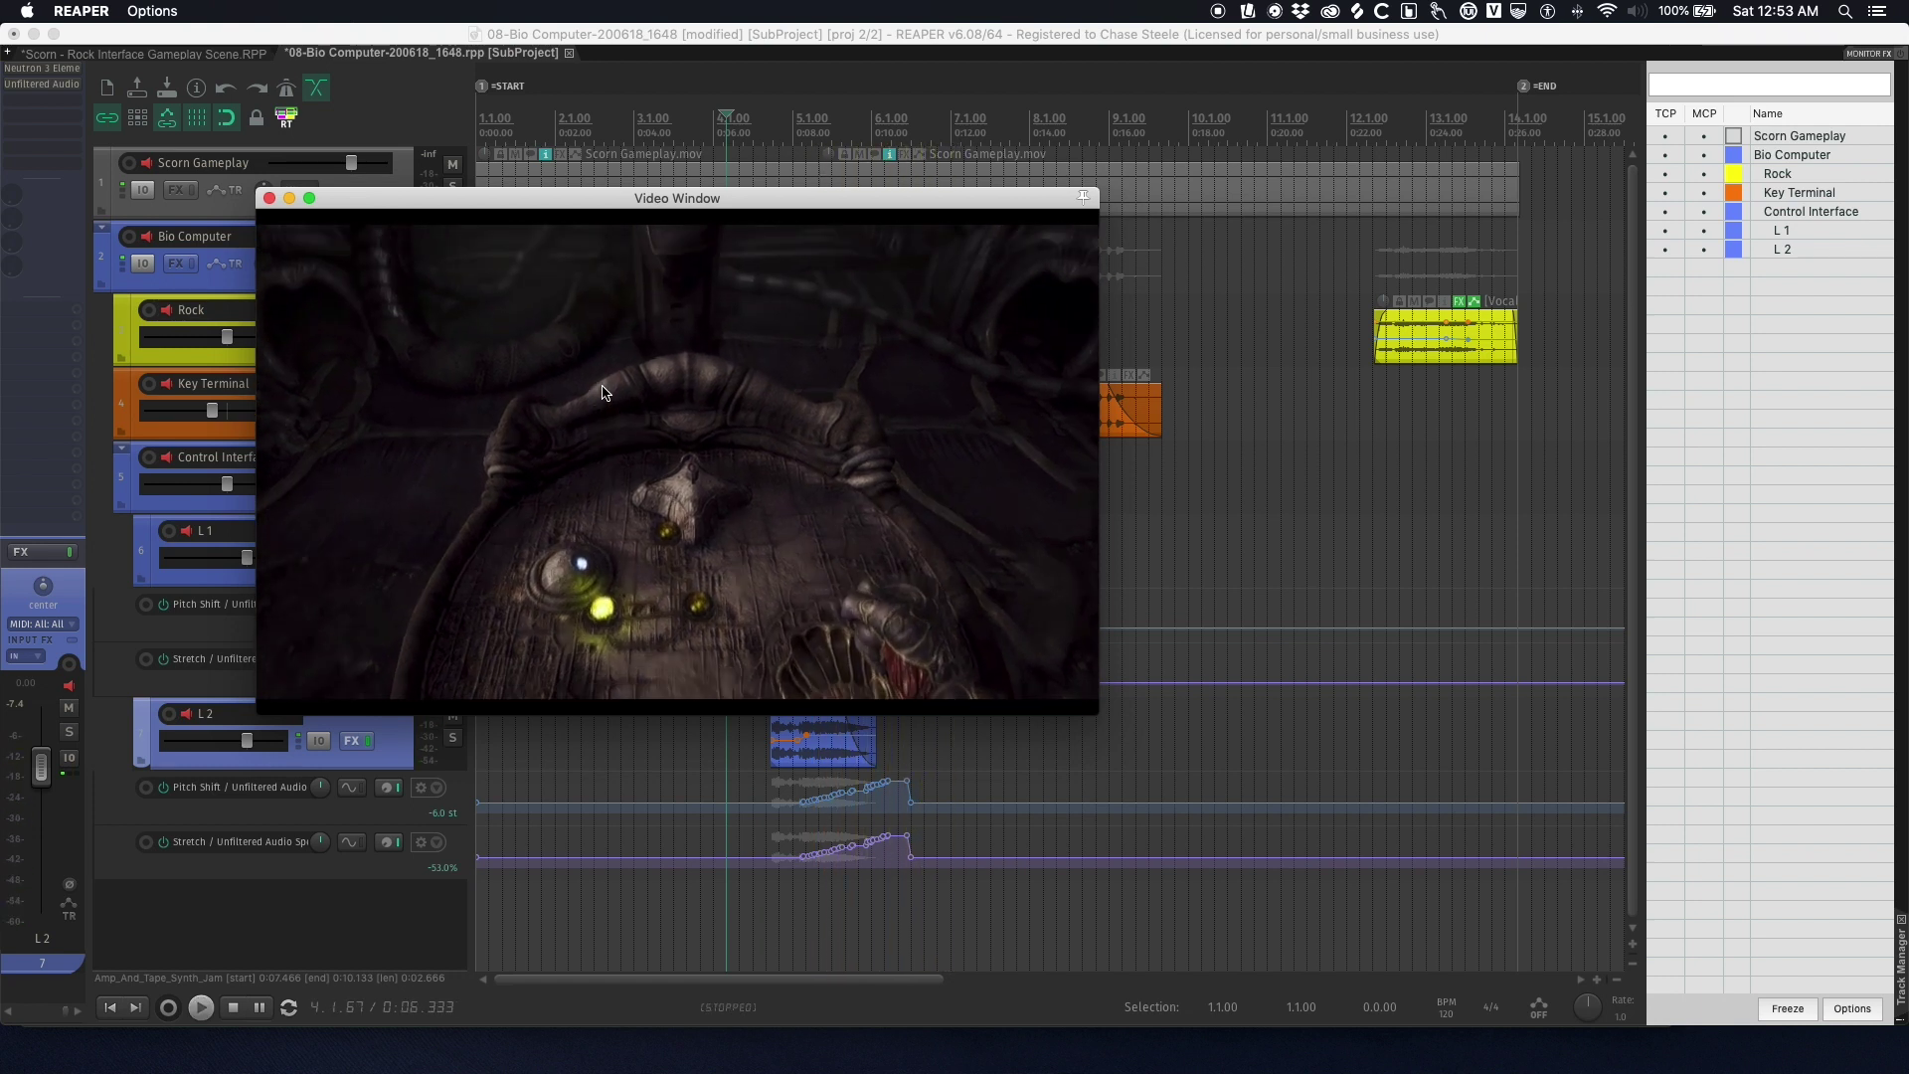
key("space")
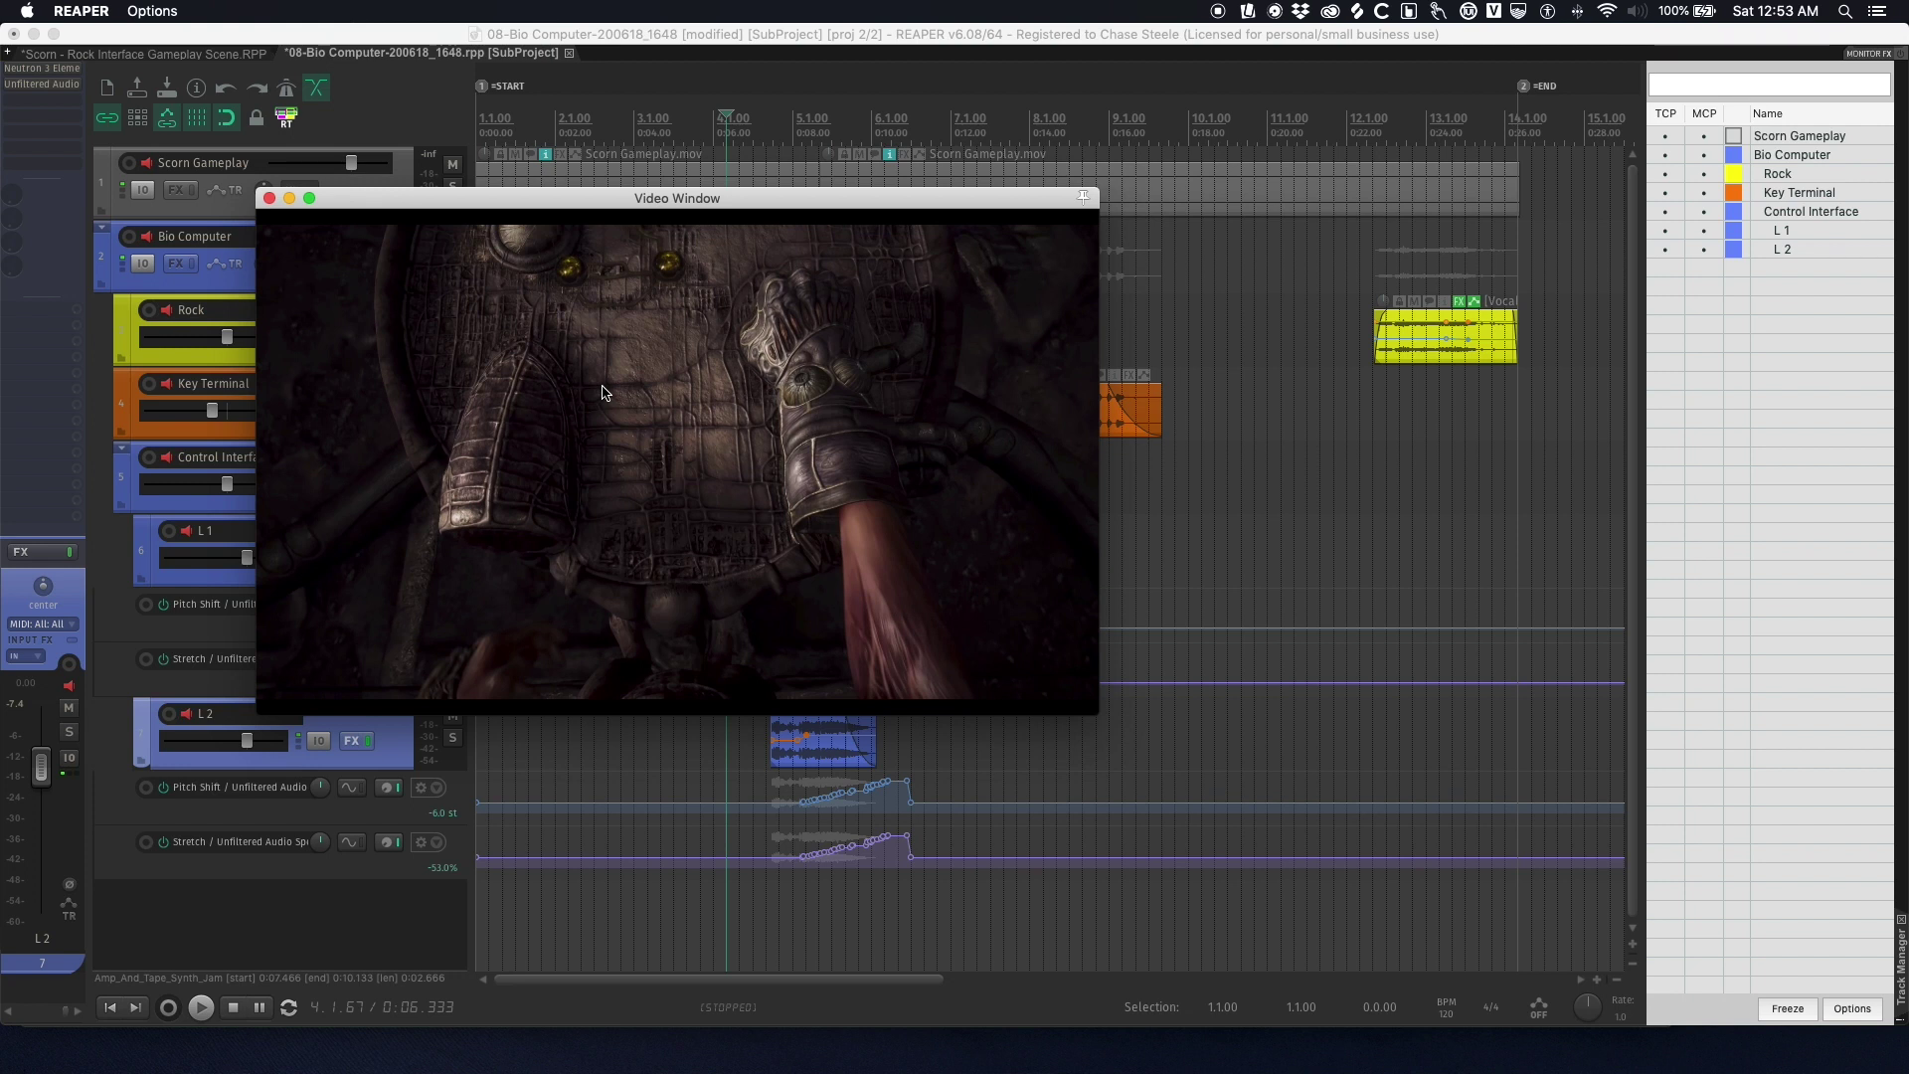
key("super+shift+v")
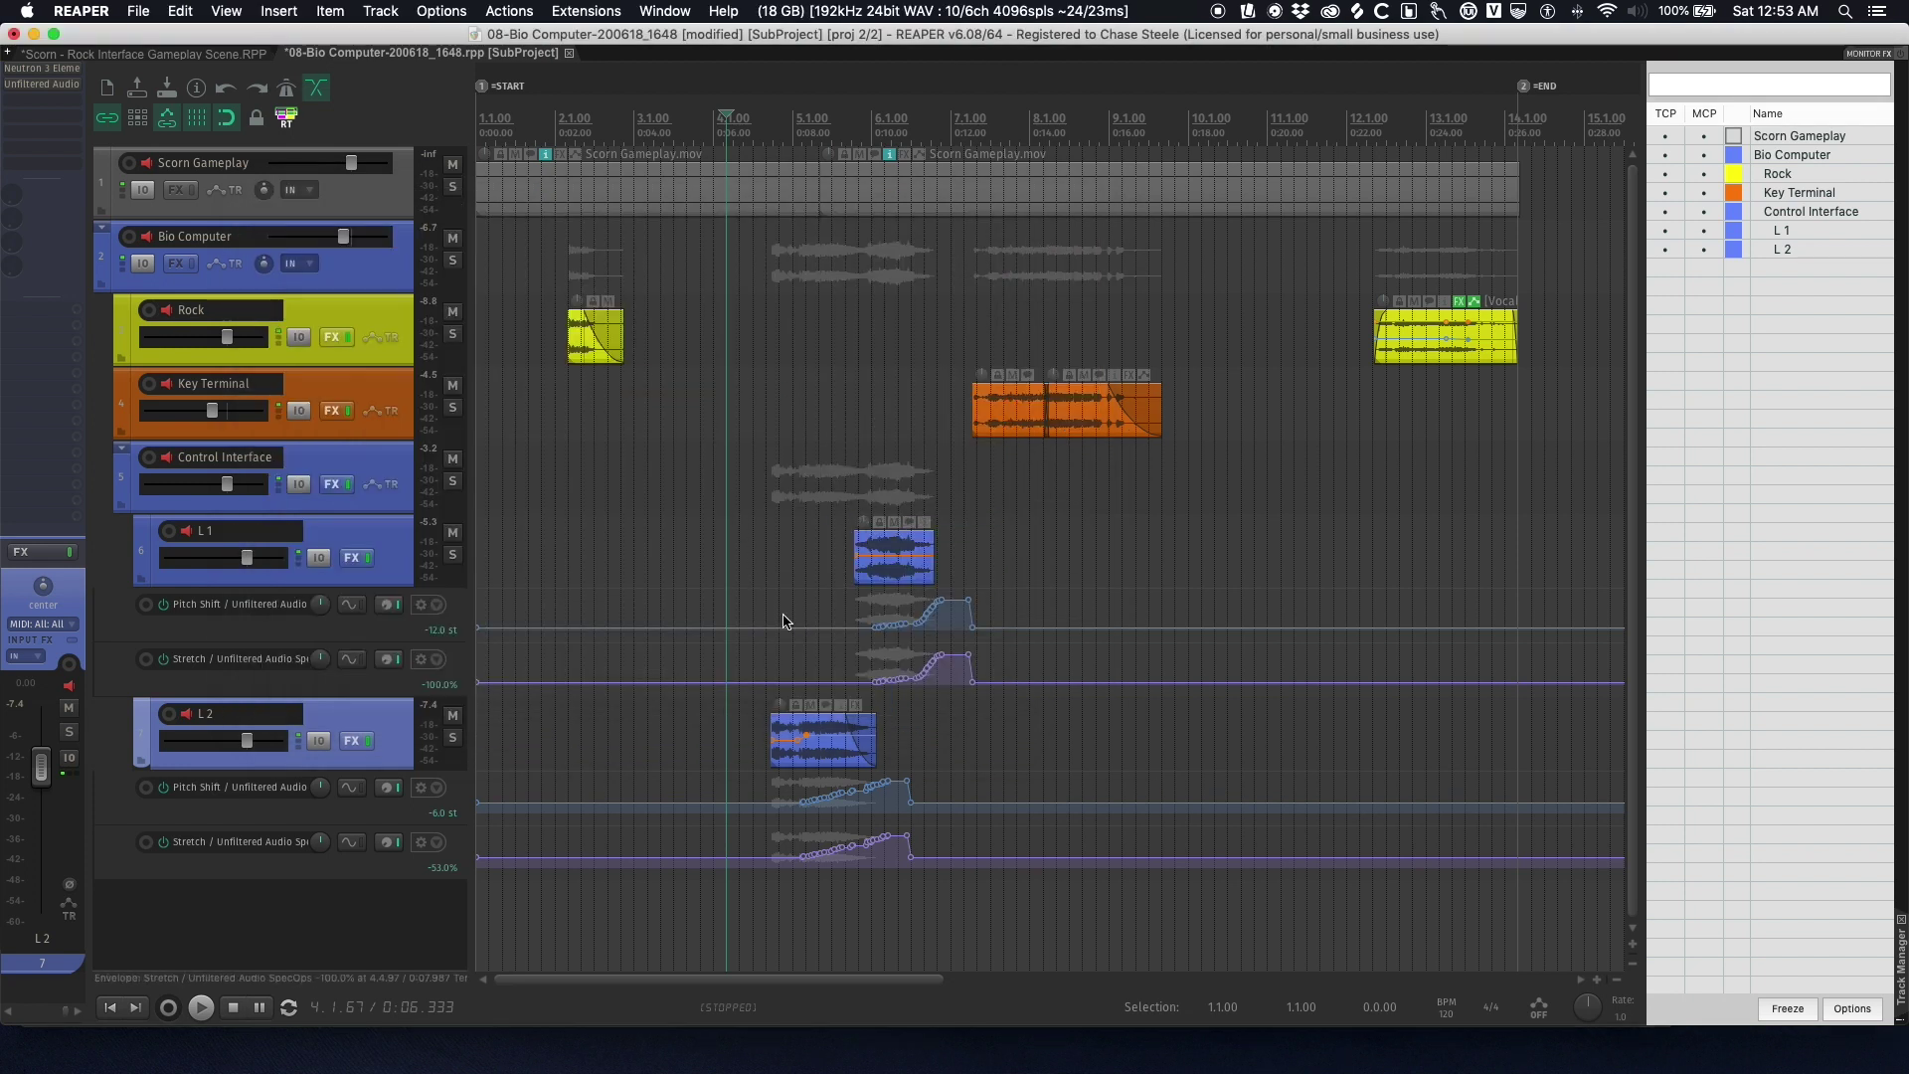
- Examine the L 2 clip with its pitch shift and stretch automation up close, and check the clip's take envelopes
left_click(794, 555)
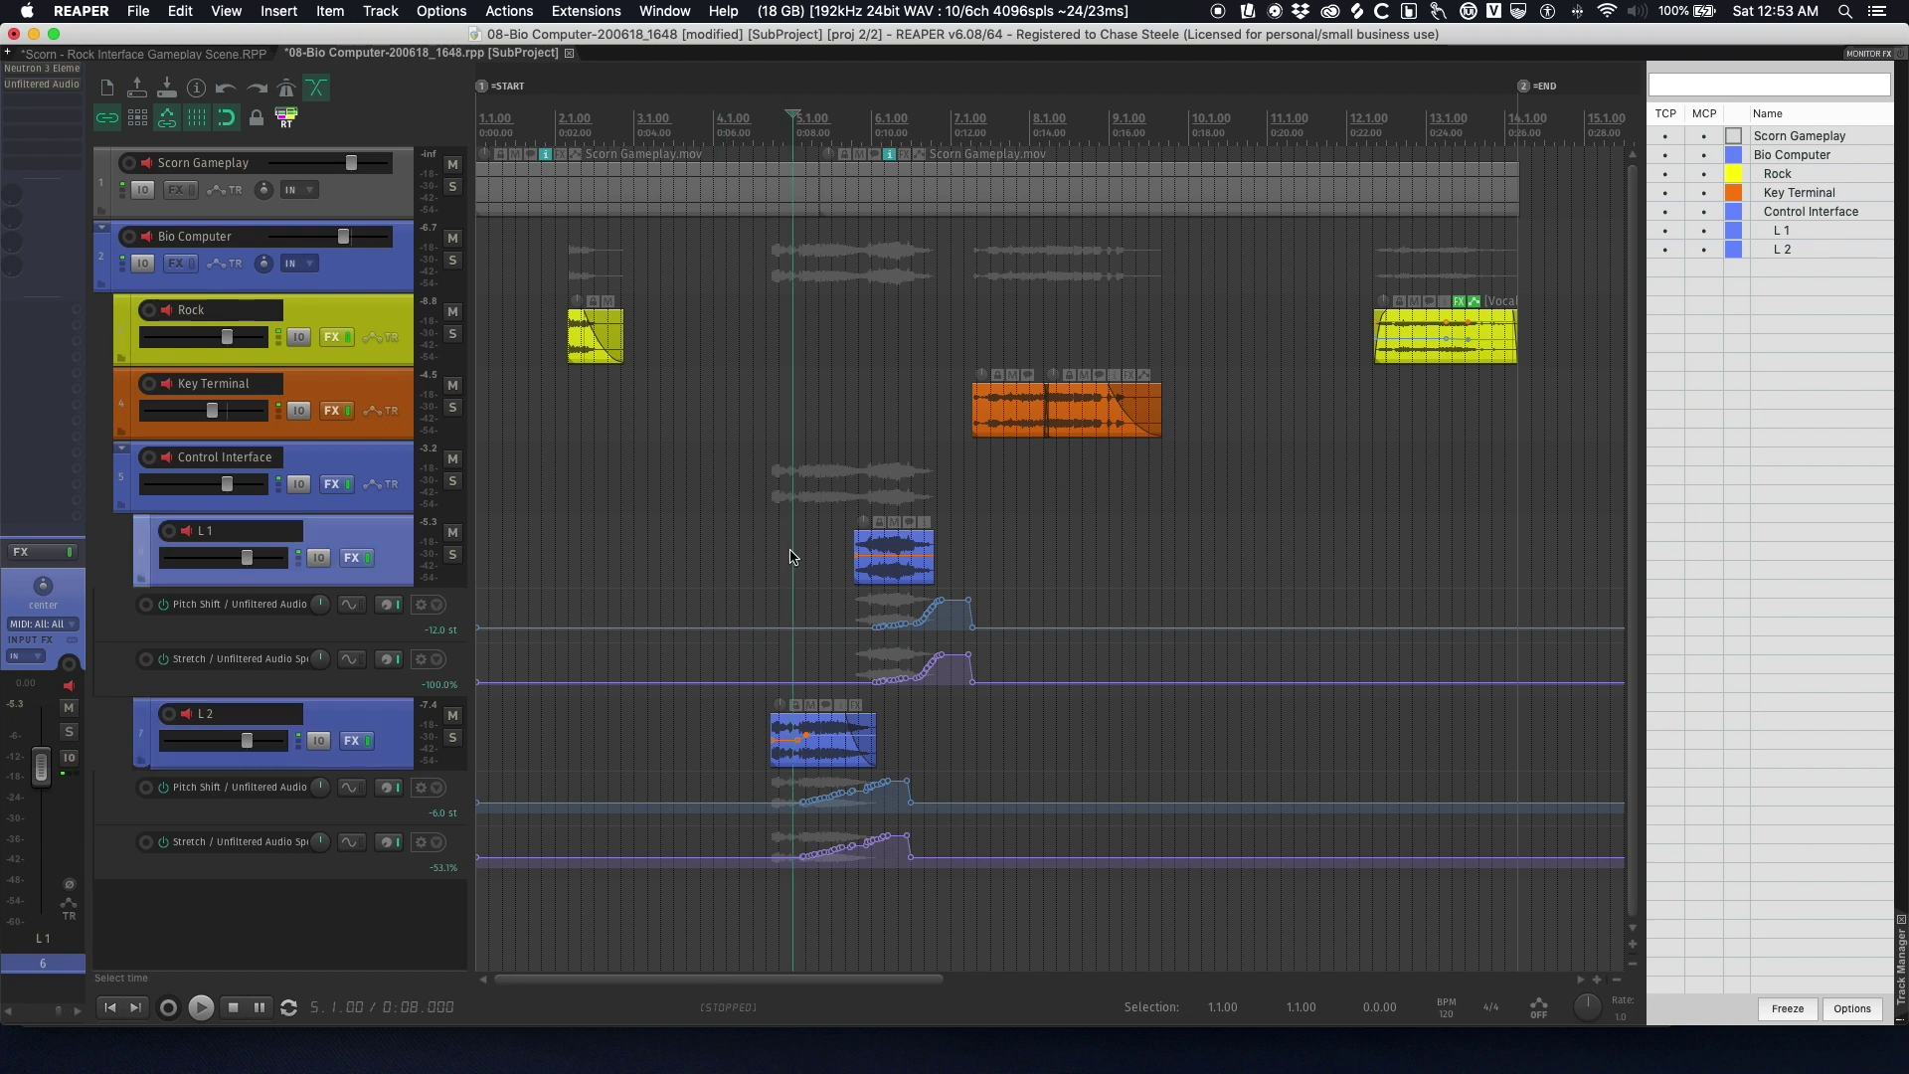
scroll(793, 555, "up", 3)
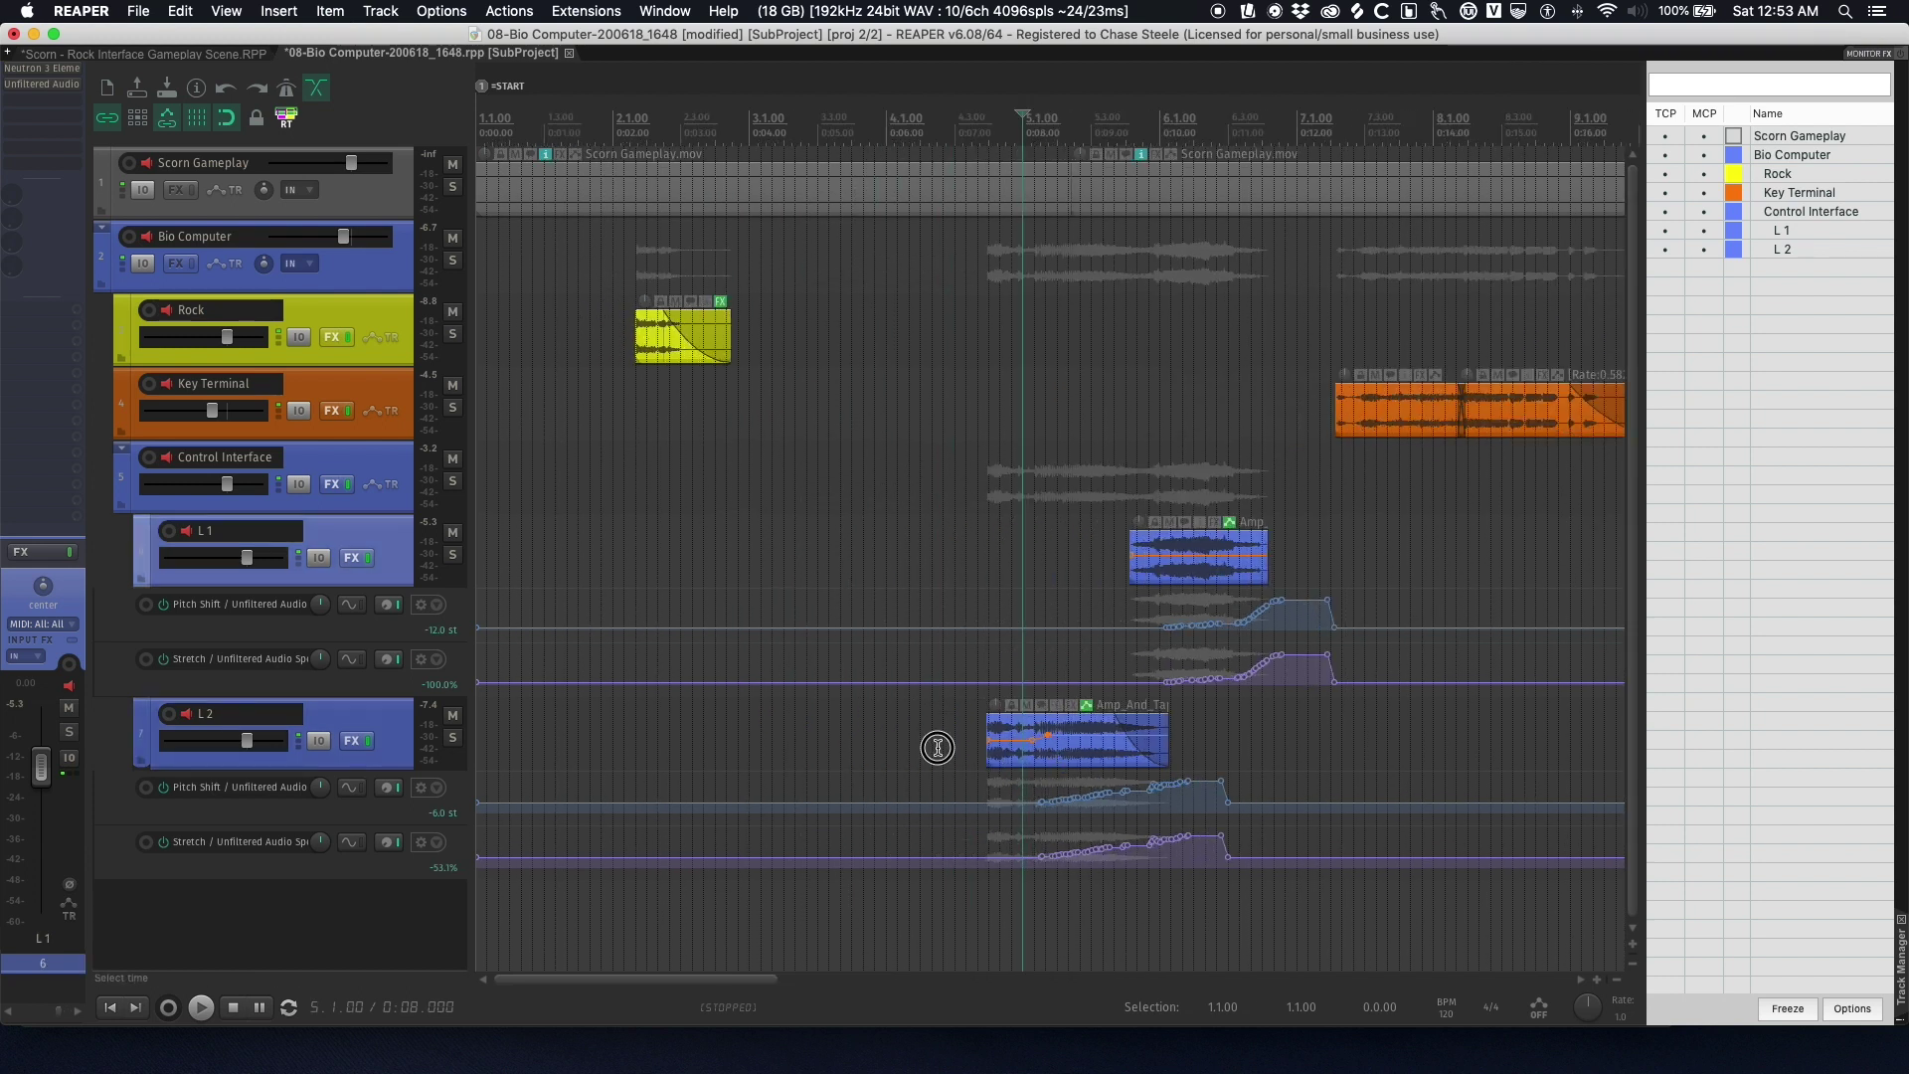
left_click(938, 748)
key("z")
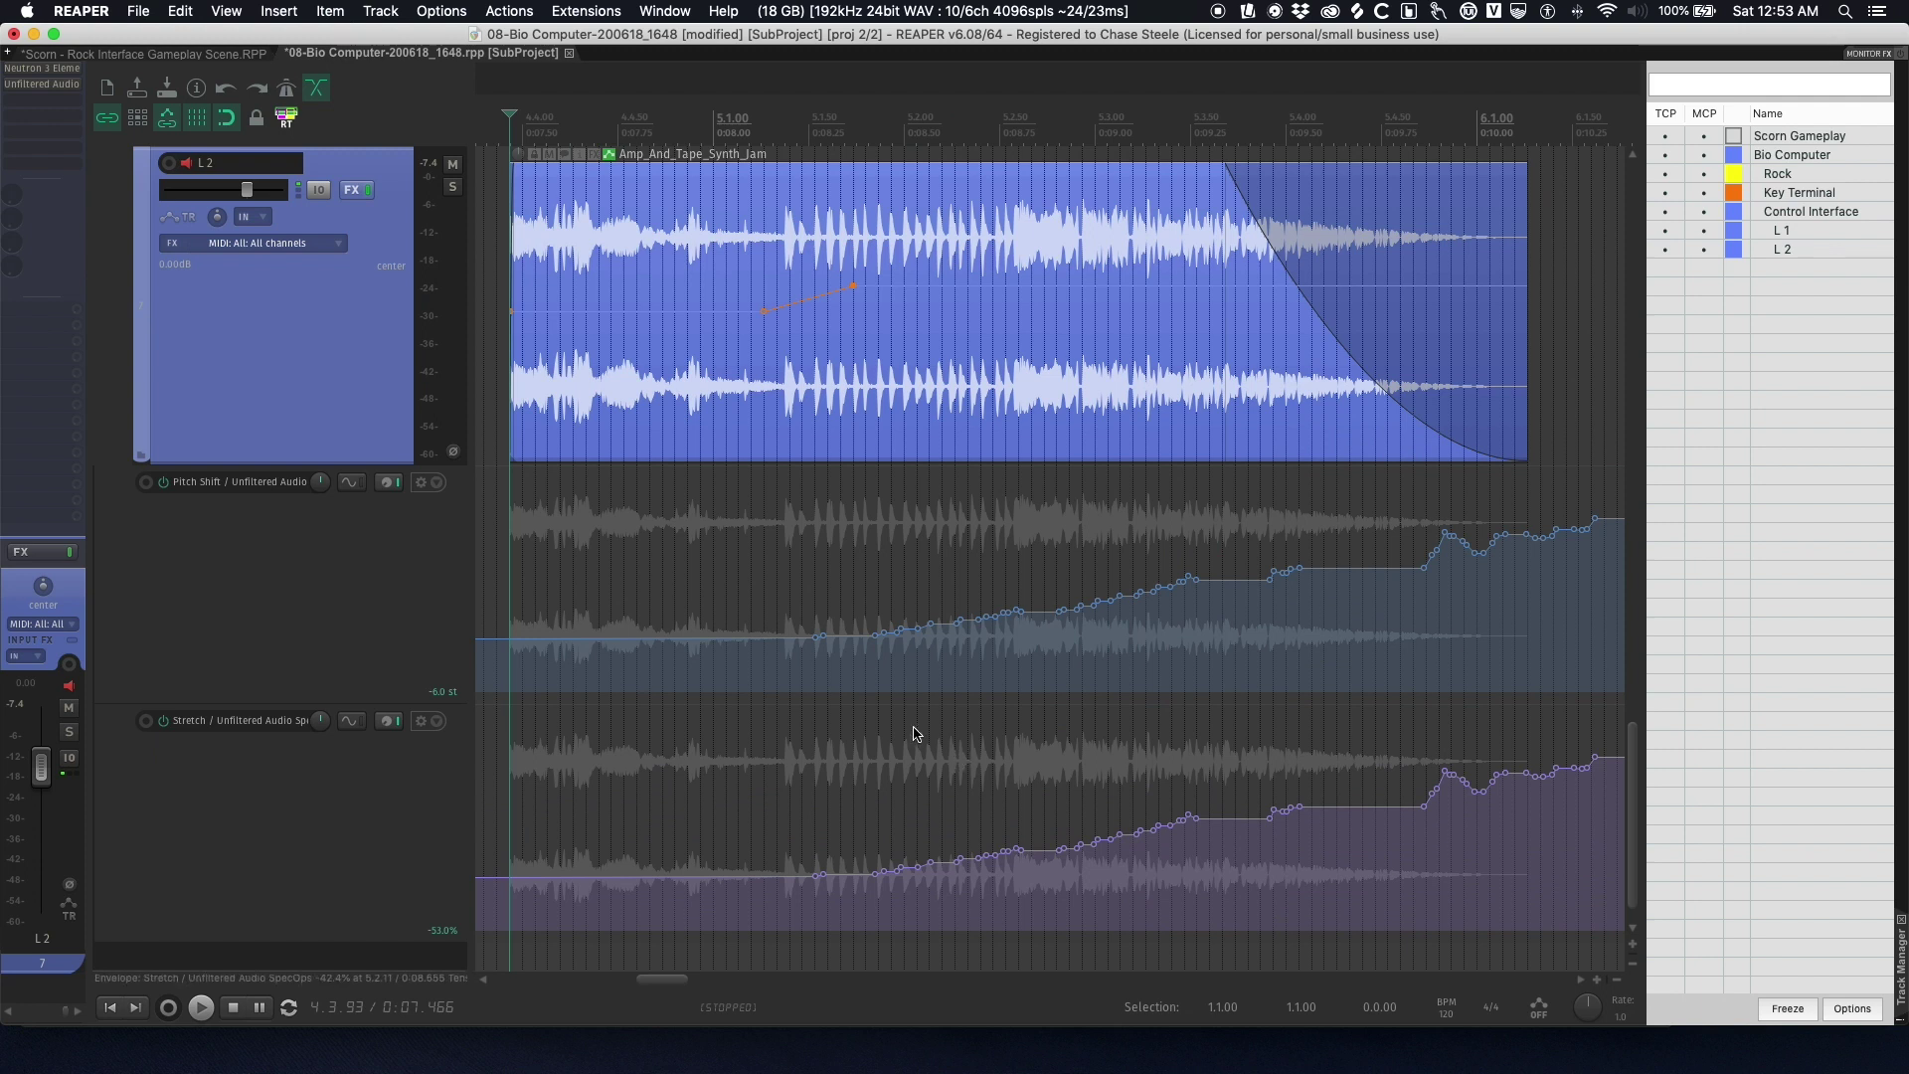
left_click(609, 154)
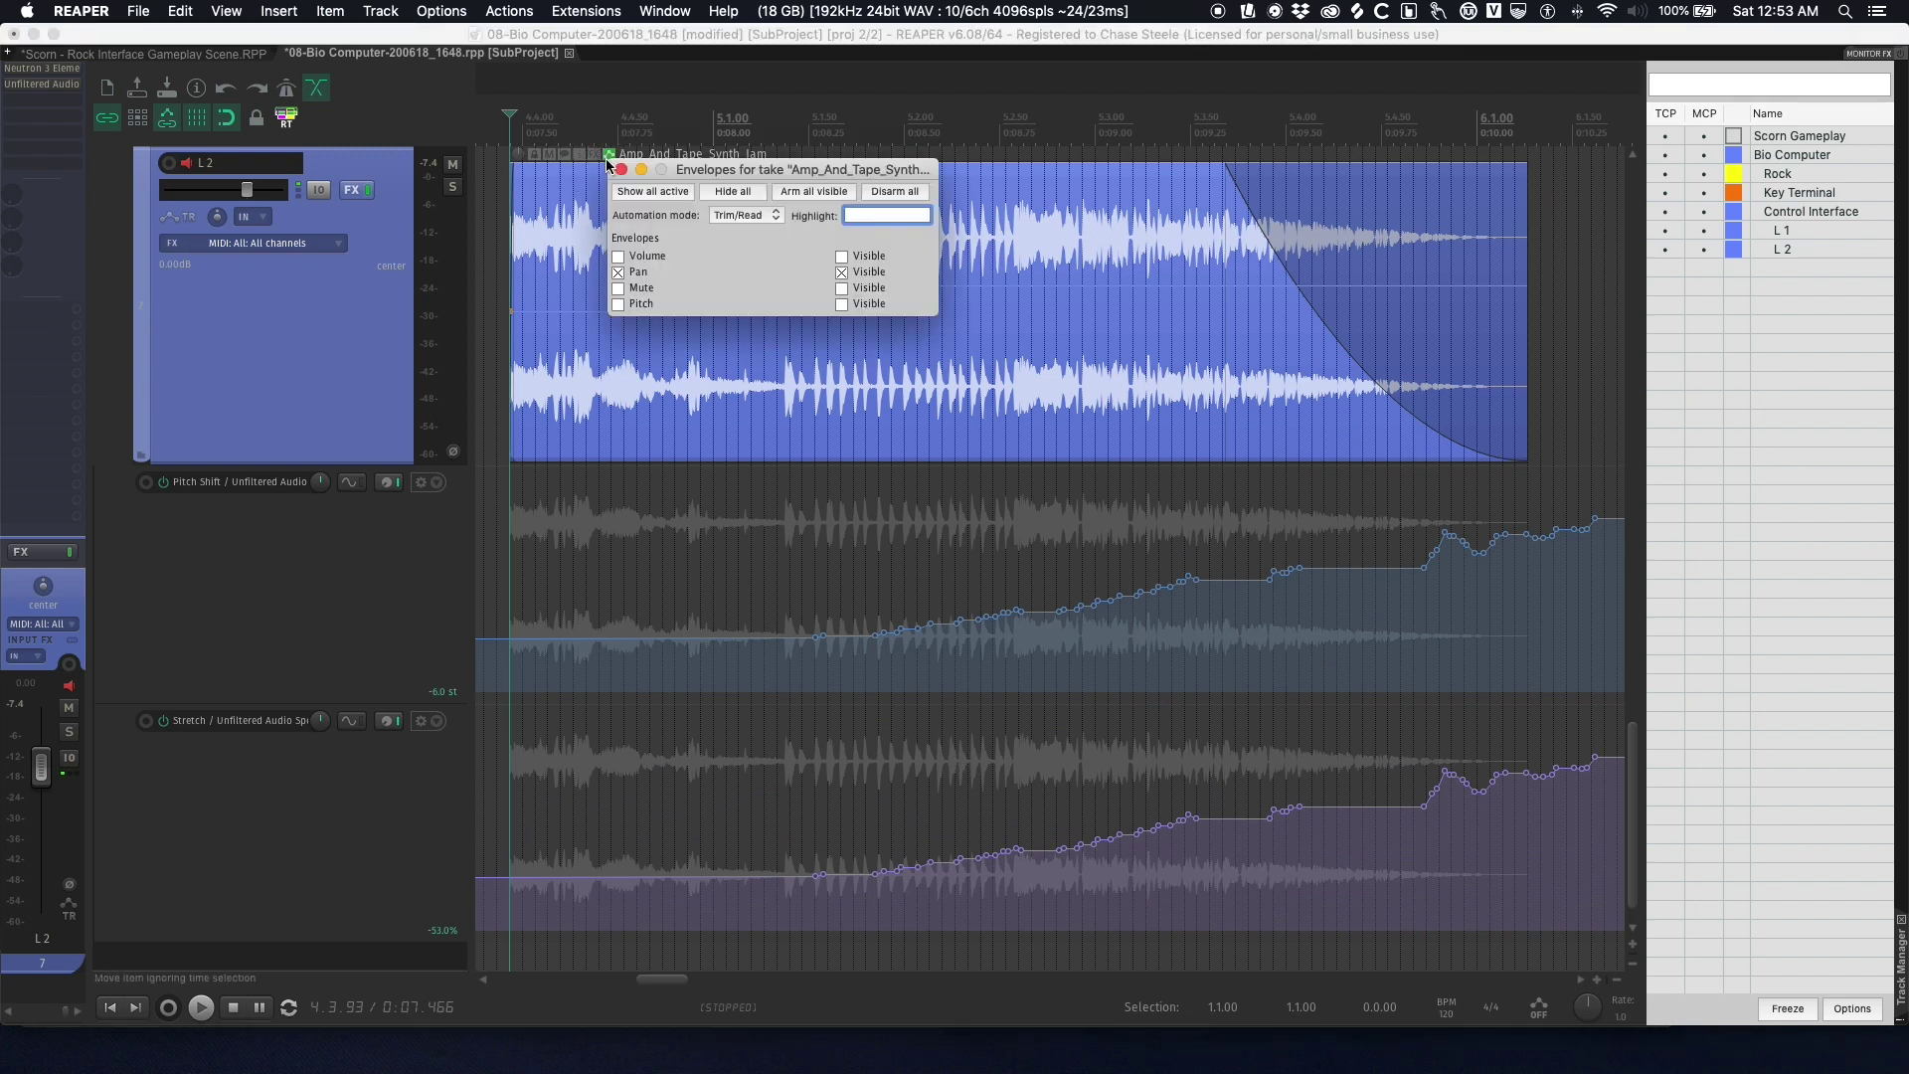
left_click(621, 170)
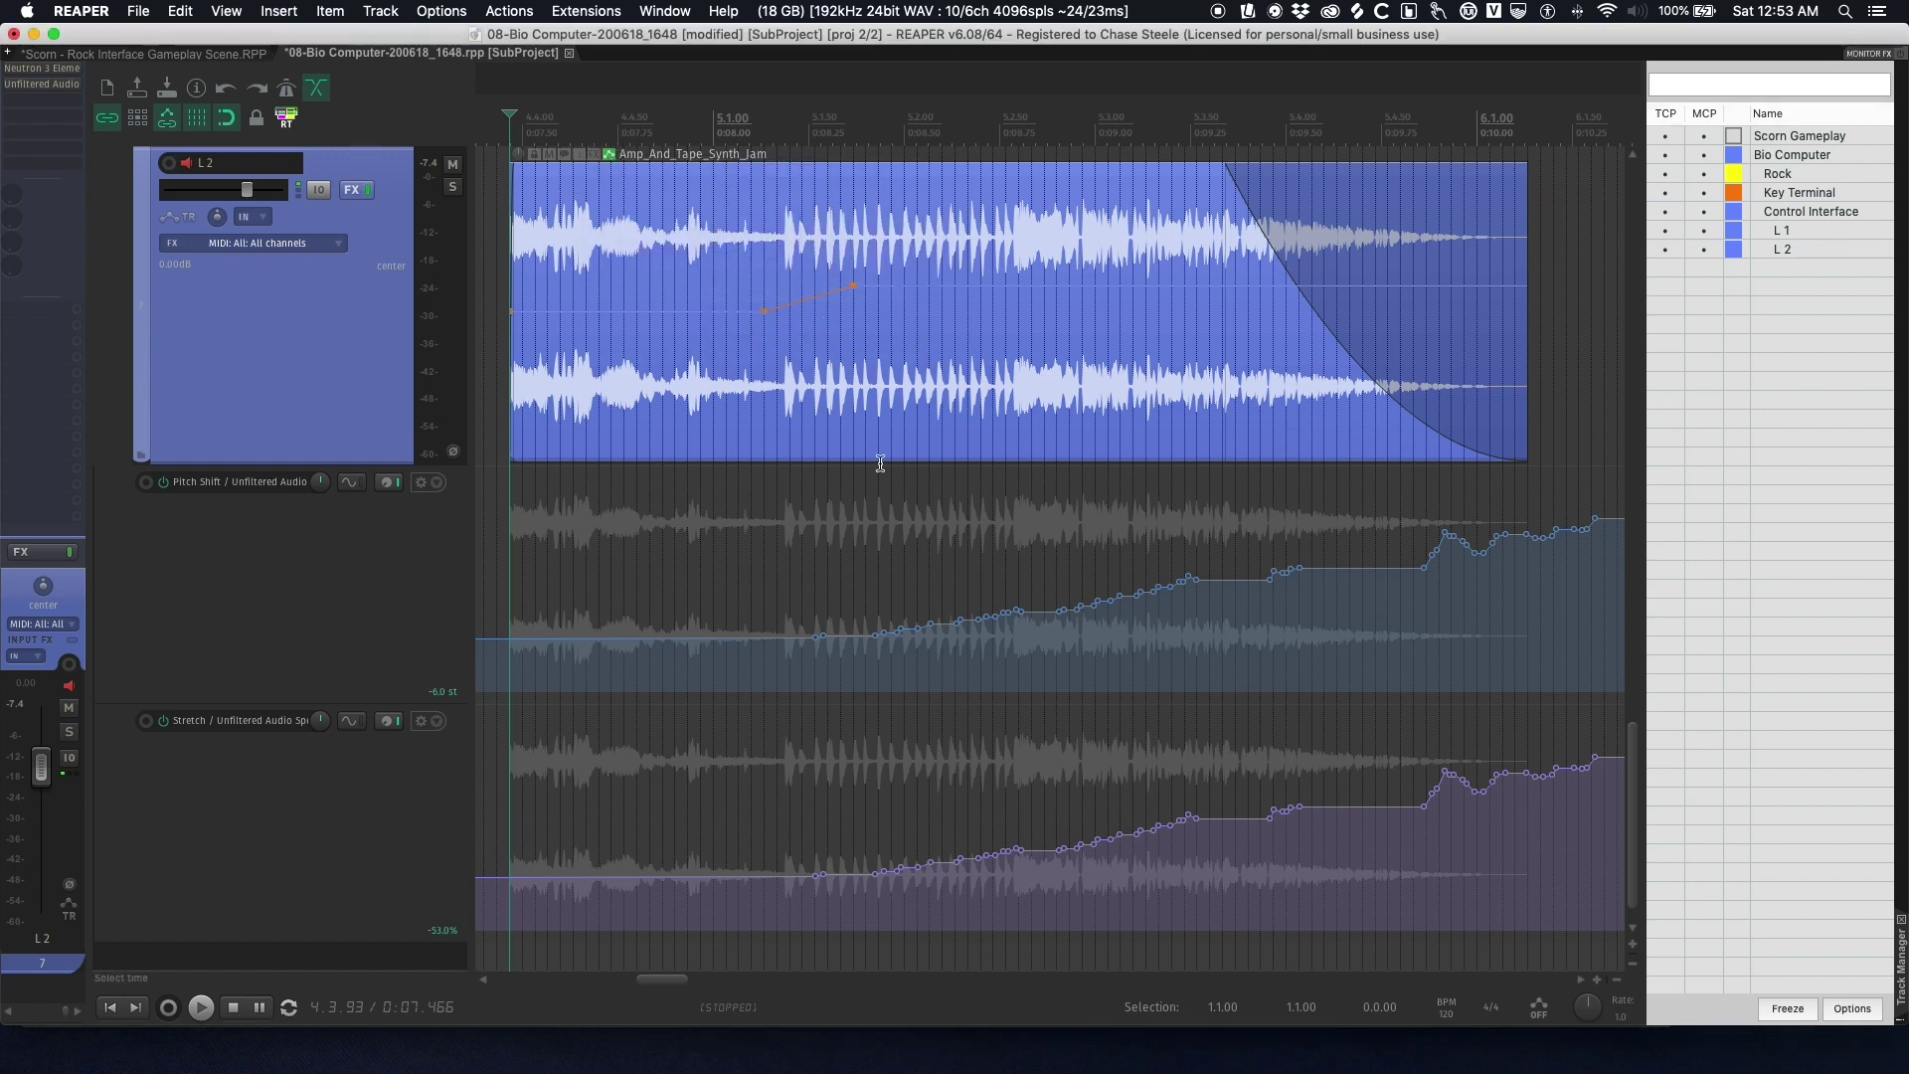
key("z")
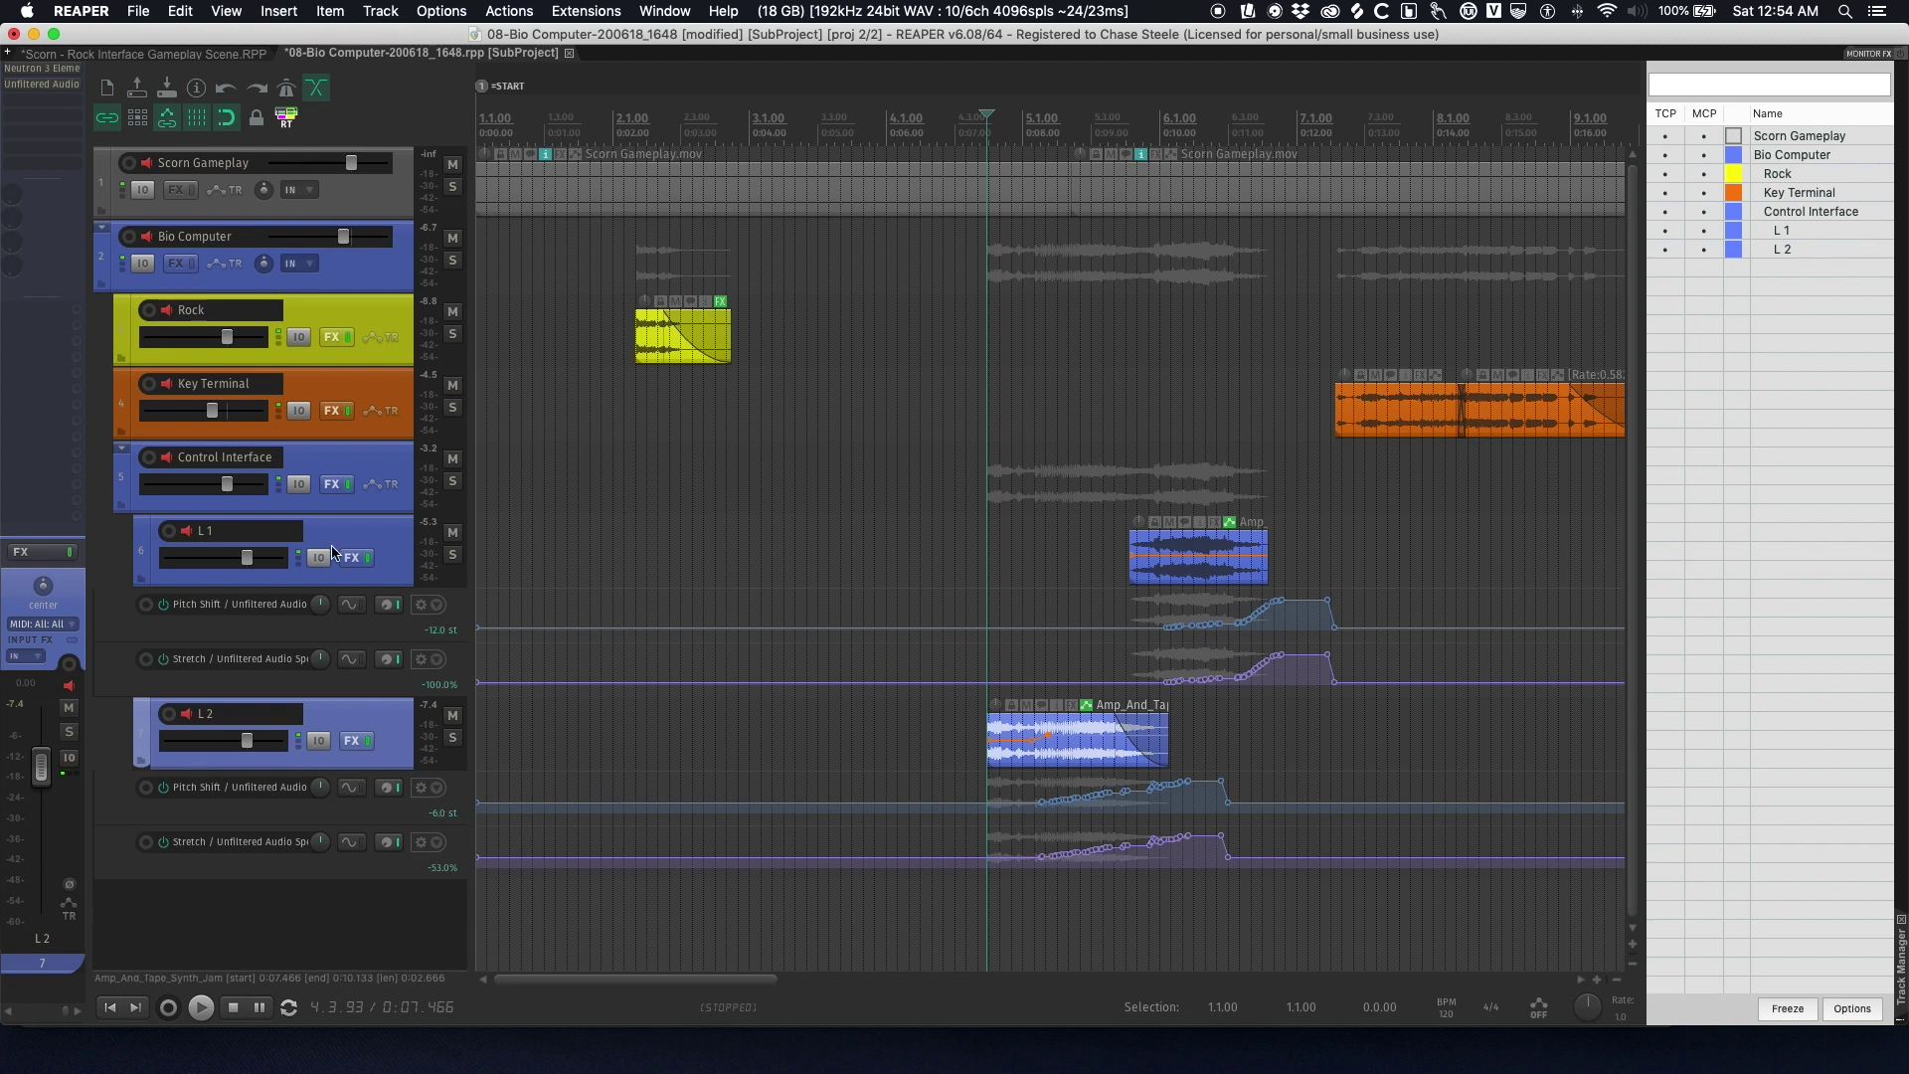
- Open the Unfiltered Audio SpecOps effect on the L 1 track, review its settings, and close it
left_click(380, 530)
left_click(388, 725)
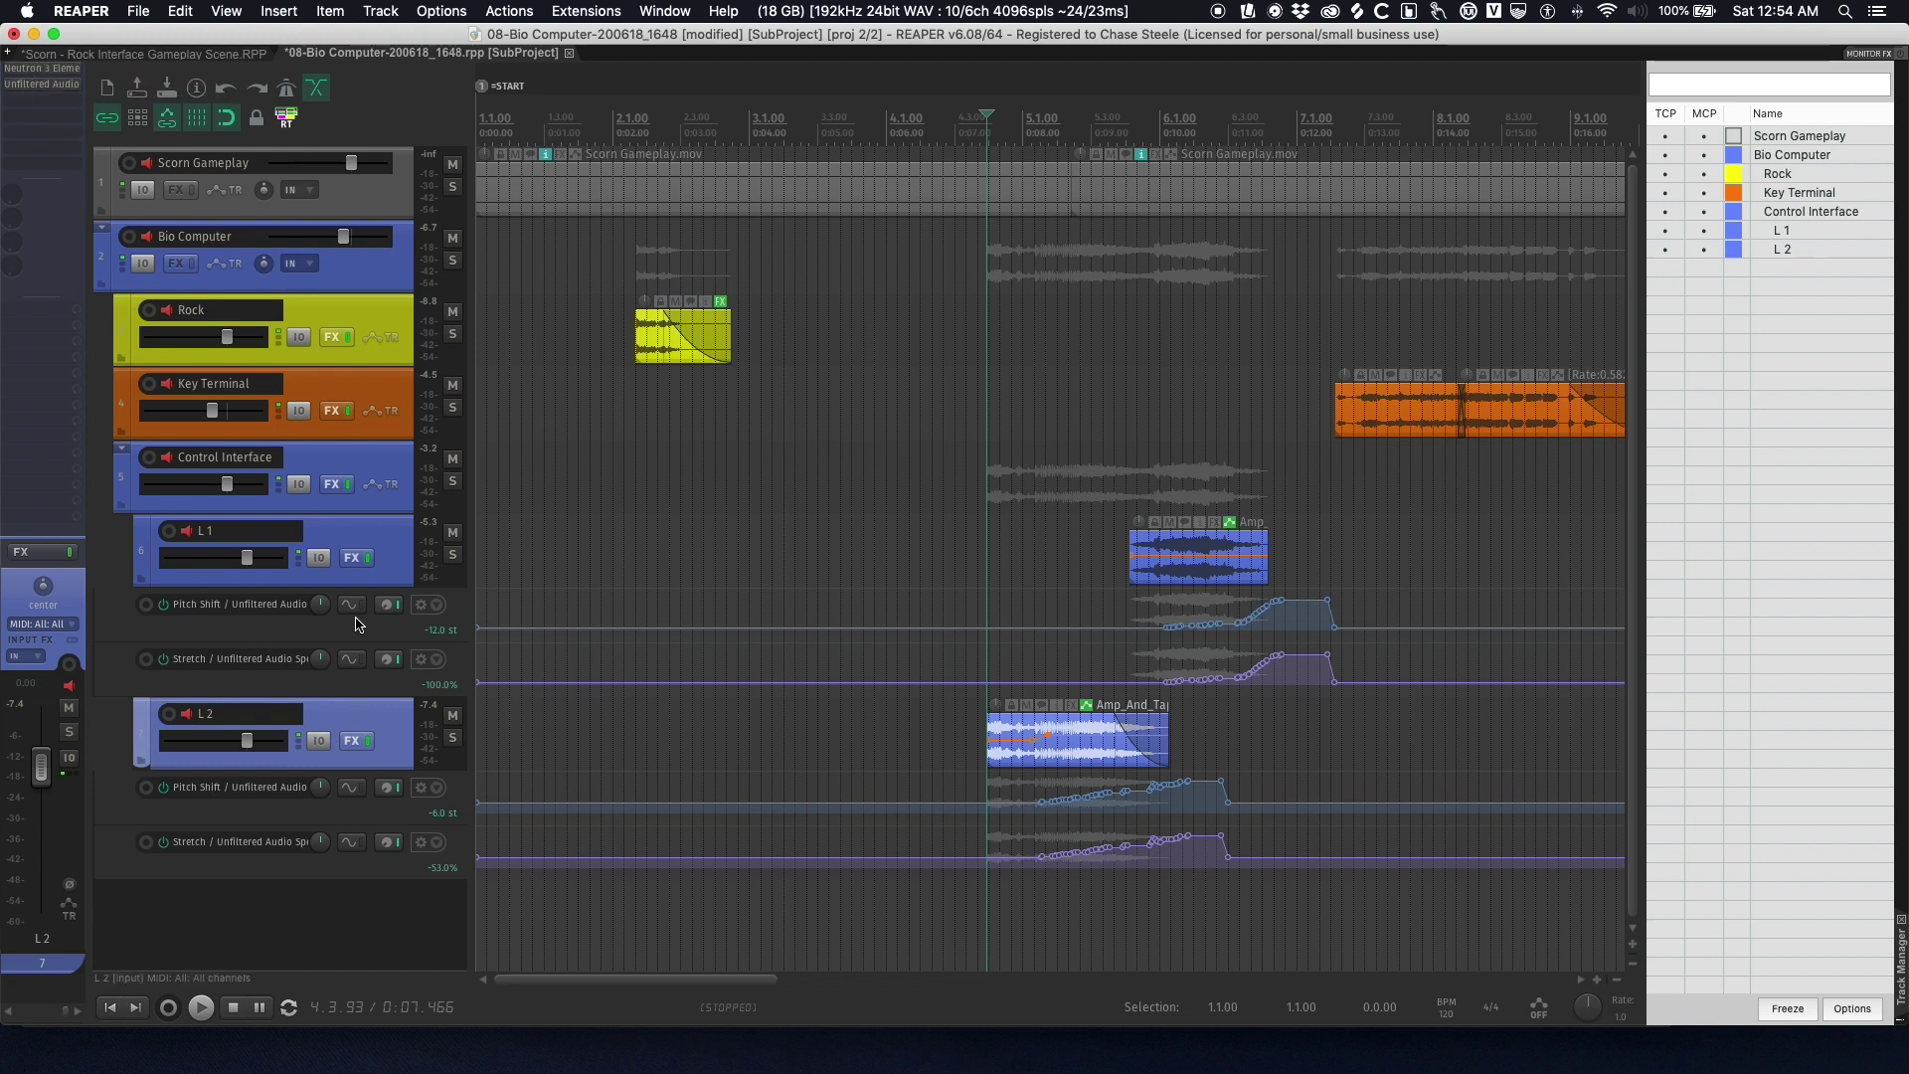
left_click(368, 530)
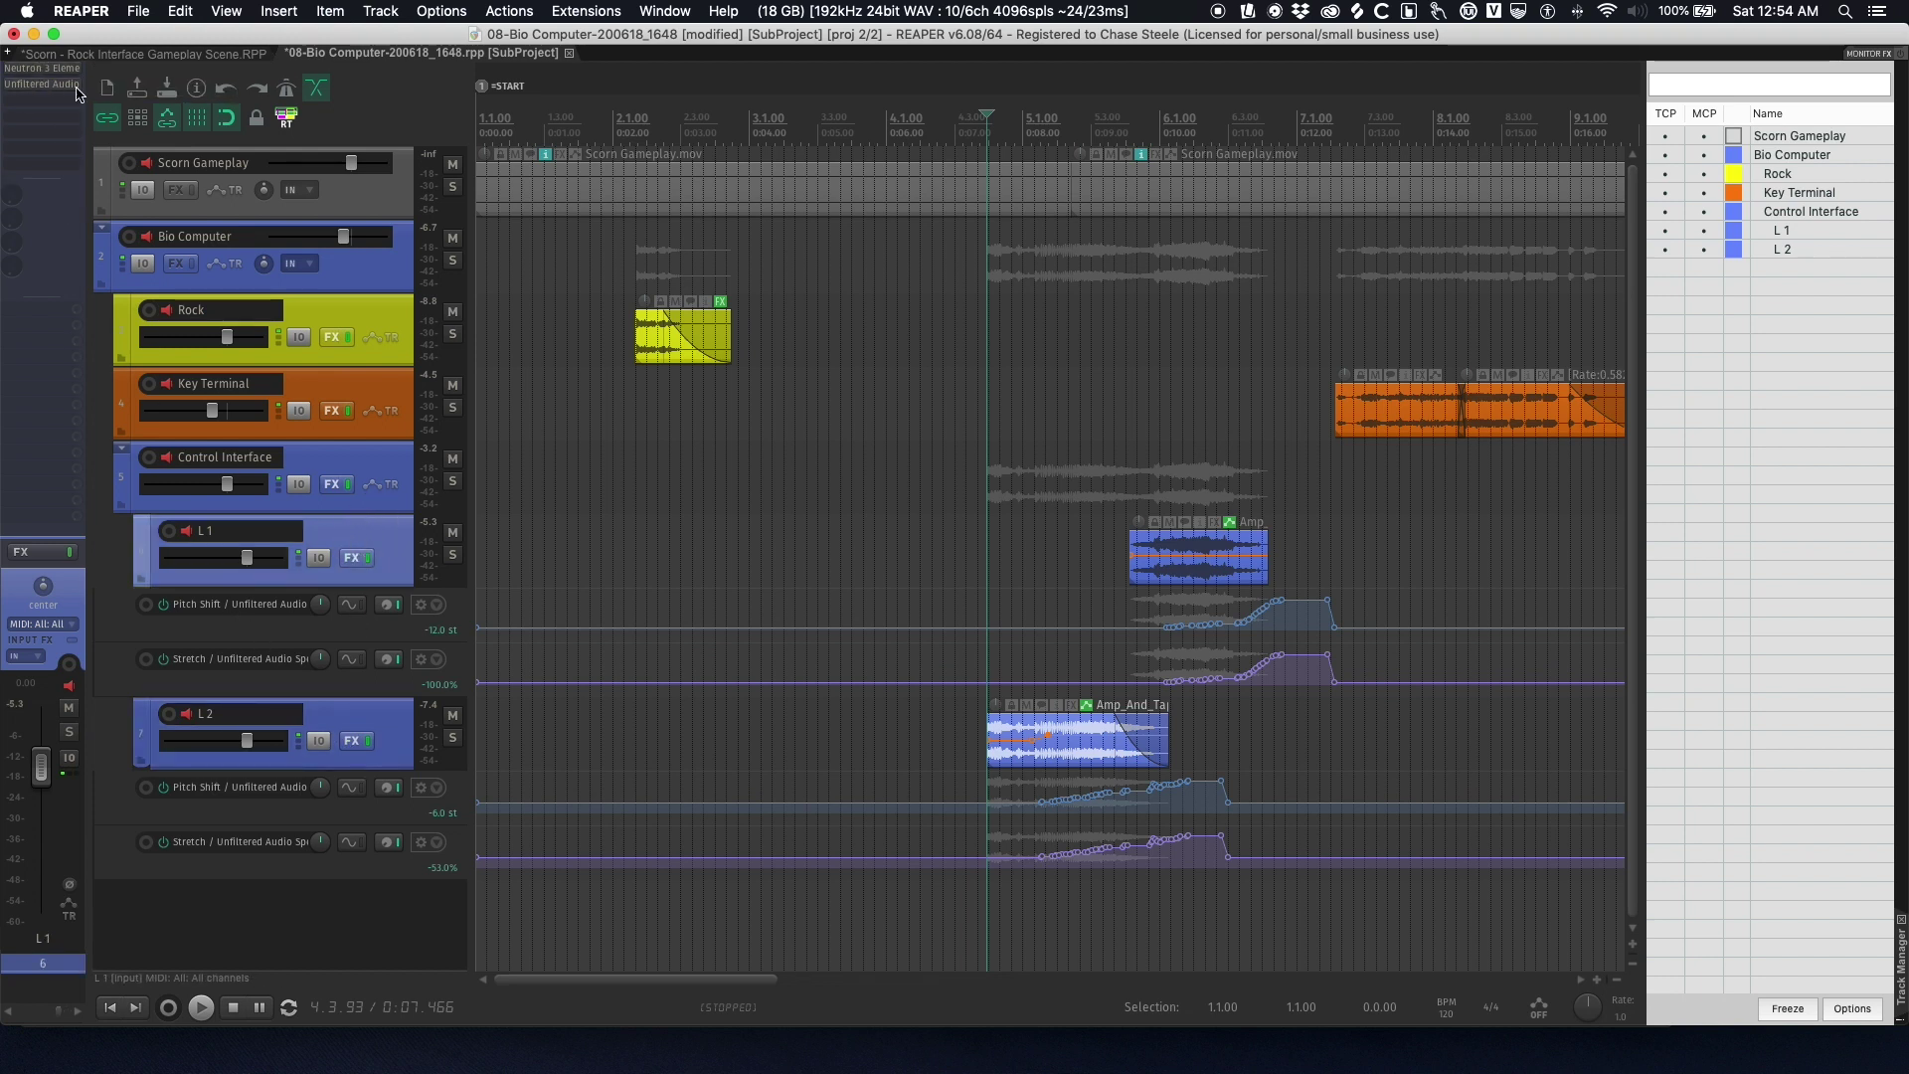
left_click(40, 83)
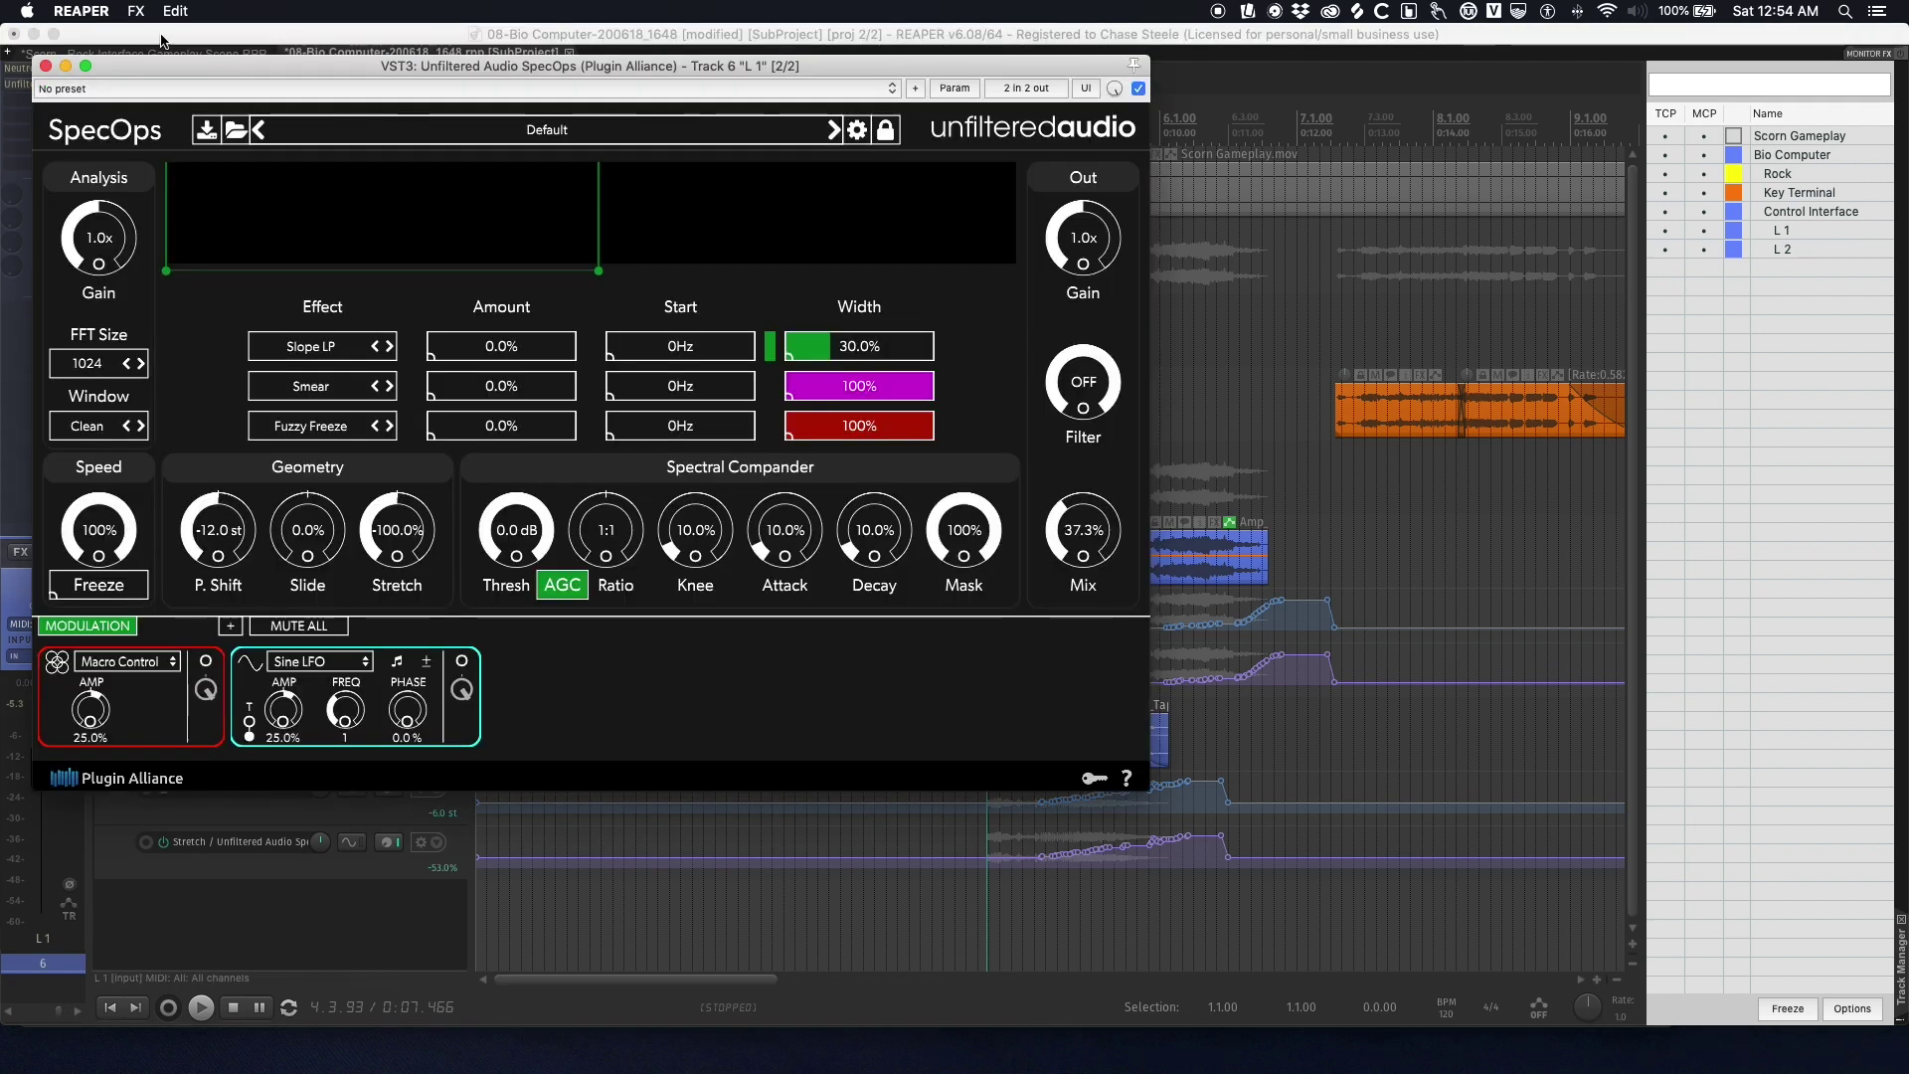
left_click_drag(142, 66, 208, 35)
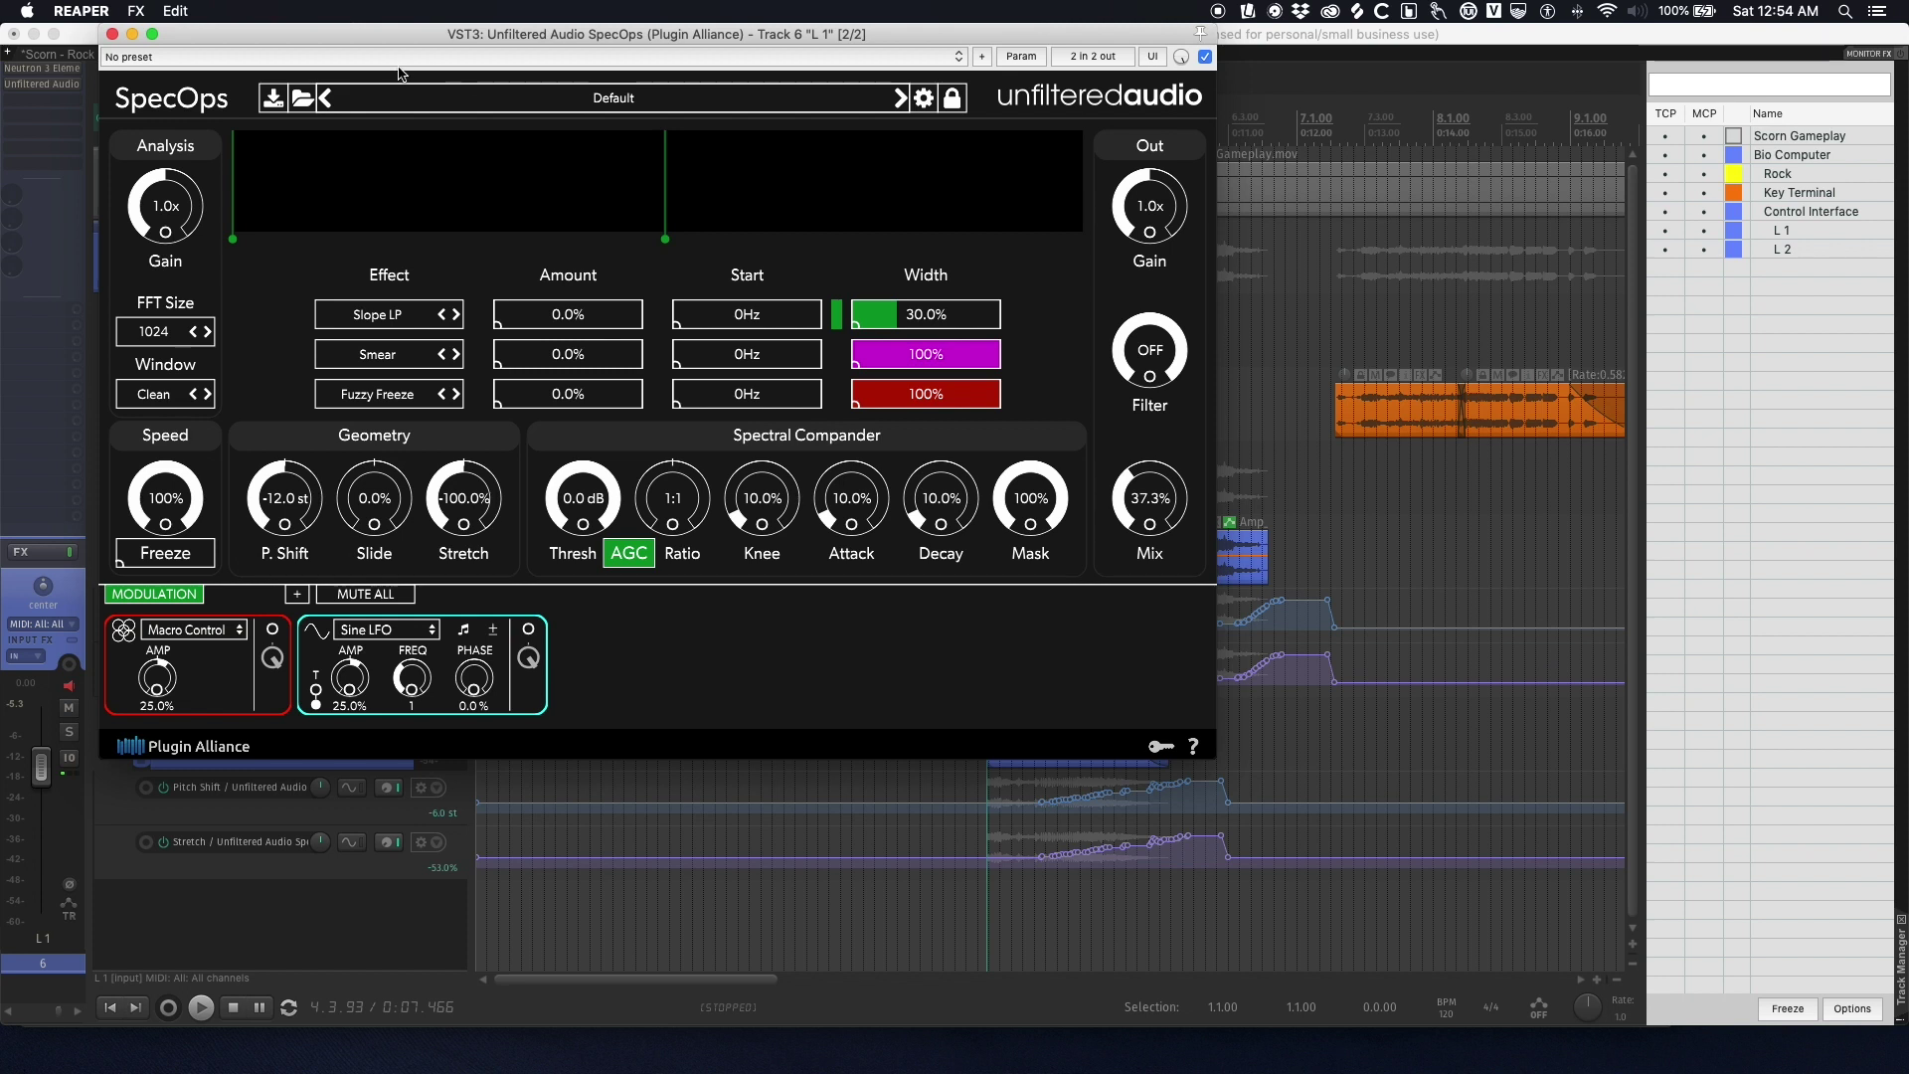
left_click(113, 35)
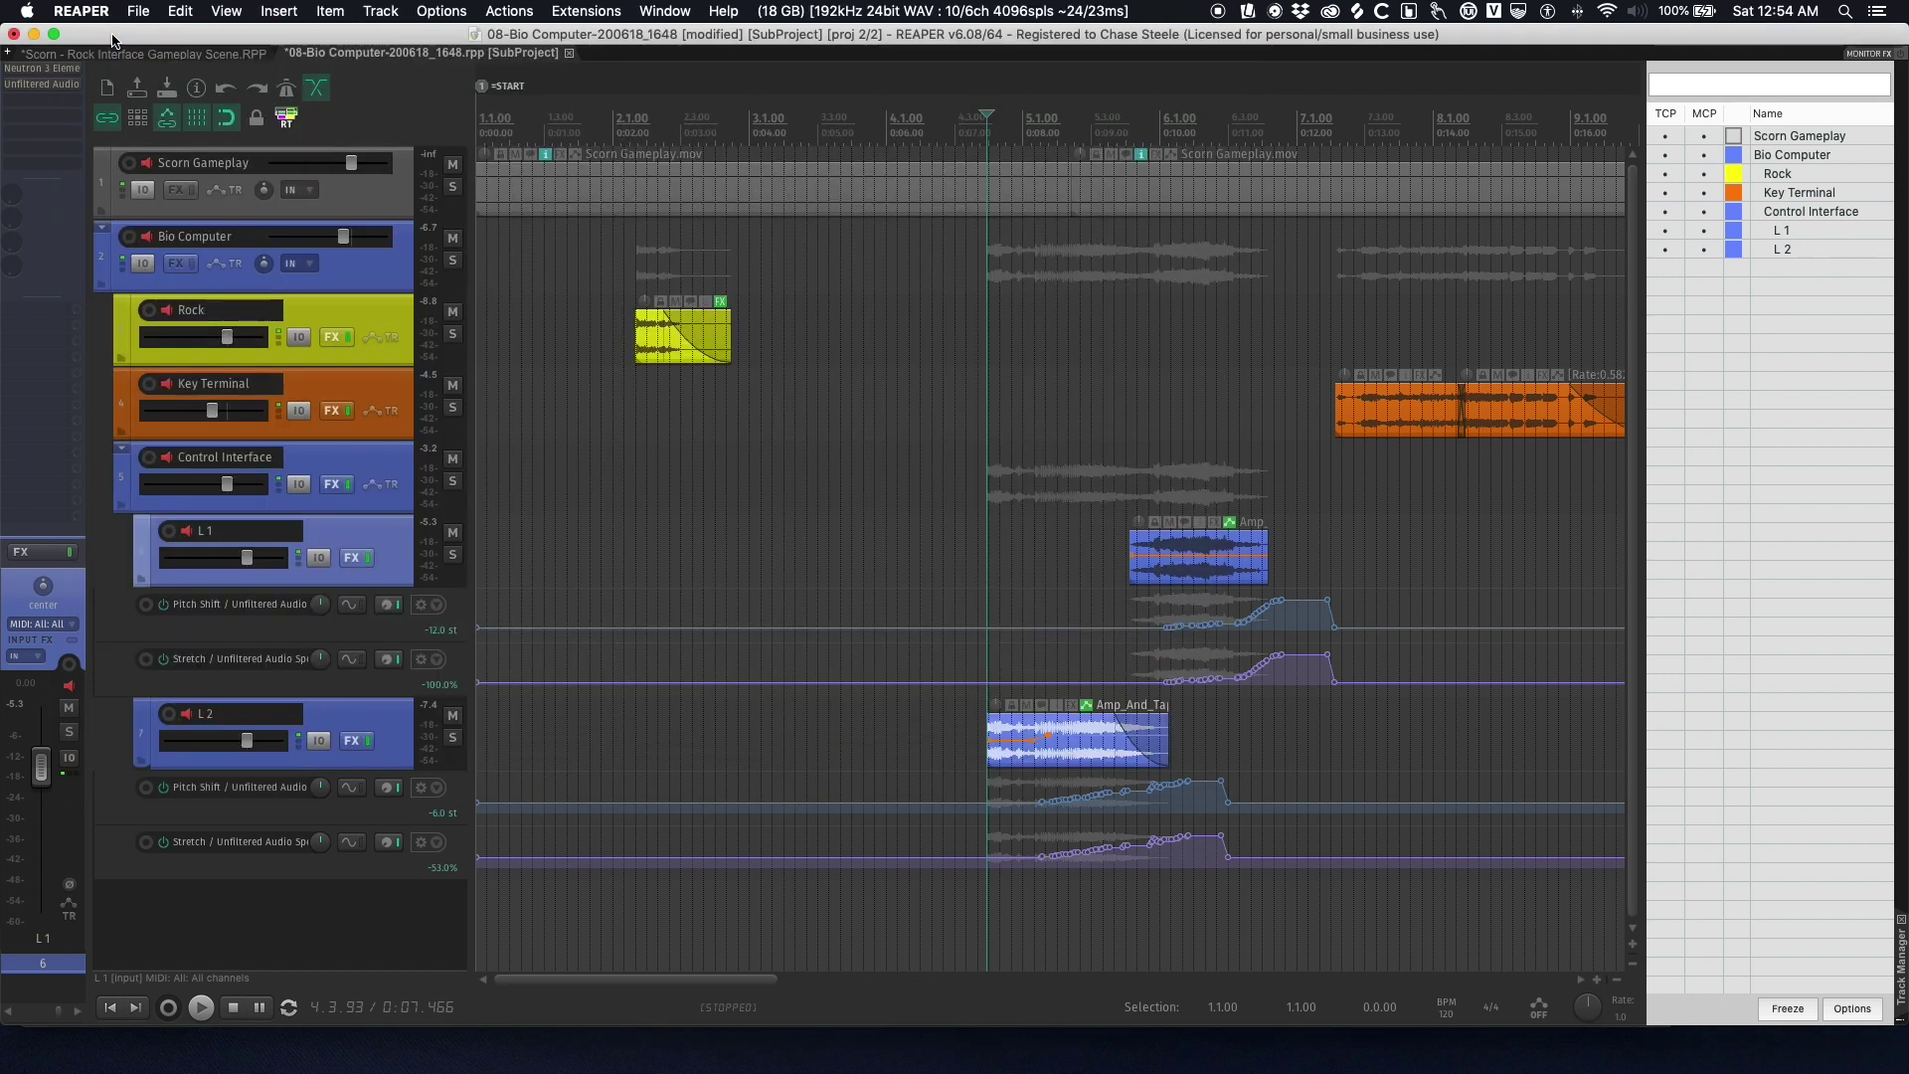
- Open SpecOps on the L 2 track, solo the track, and shrink the effect window to uncover the clip and its automation
left_click(352, 740)
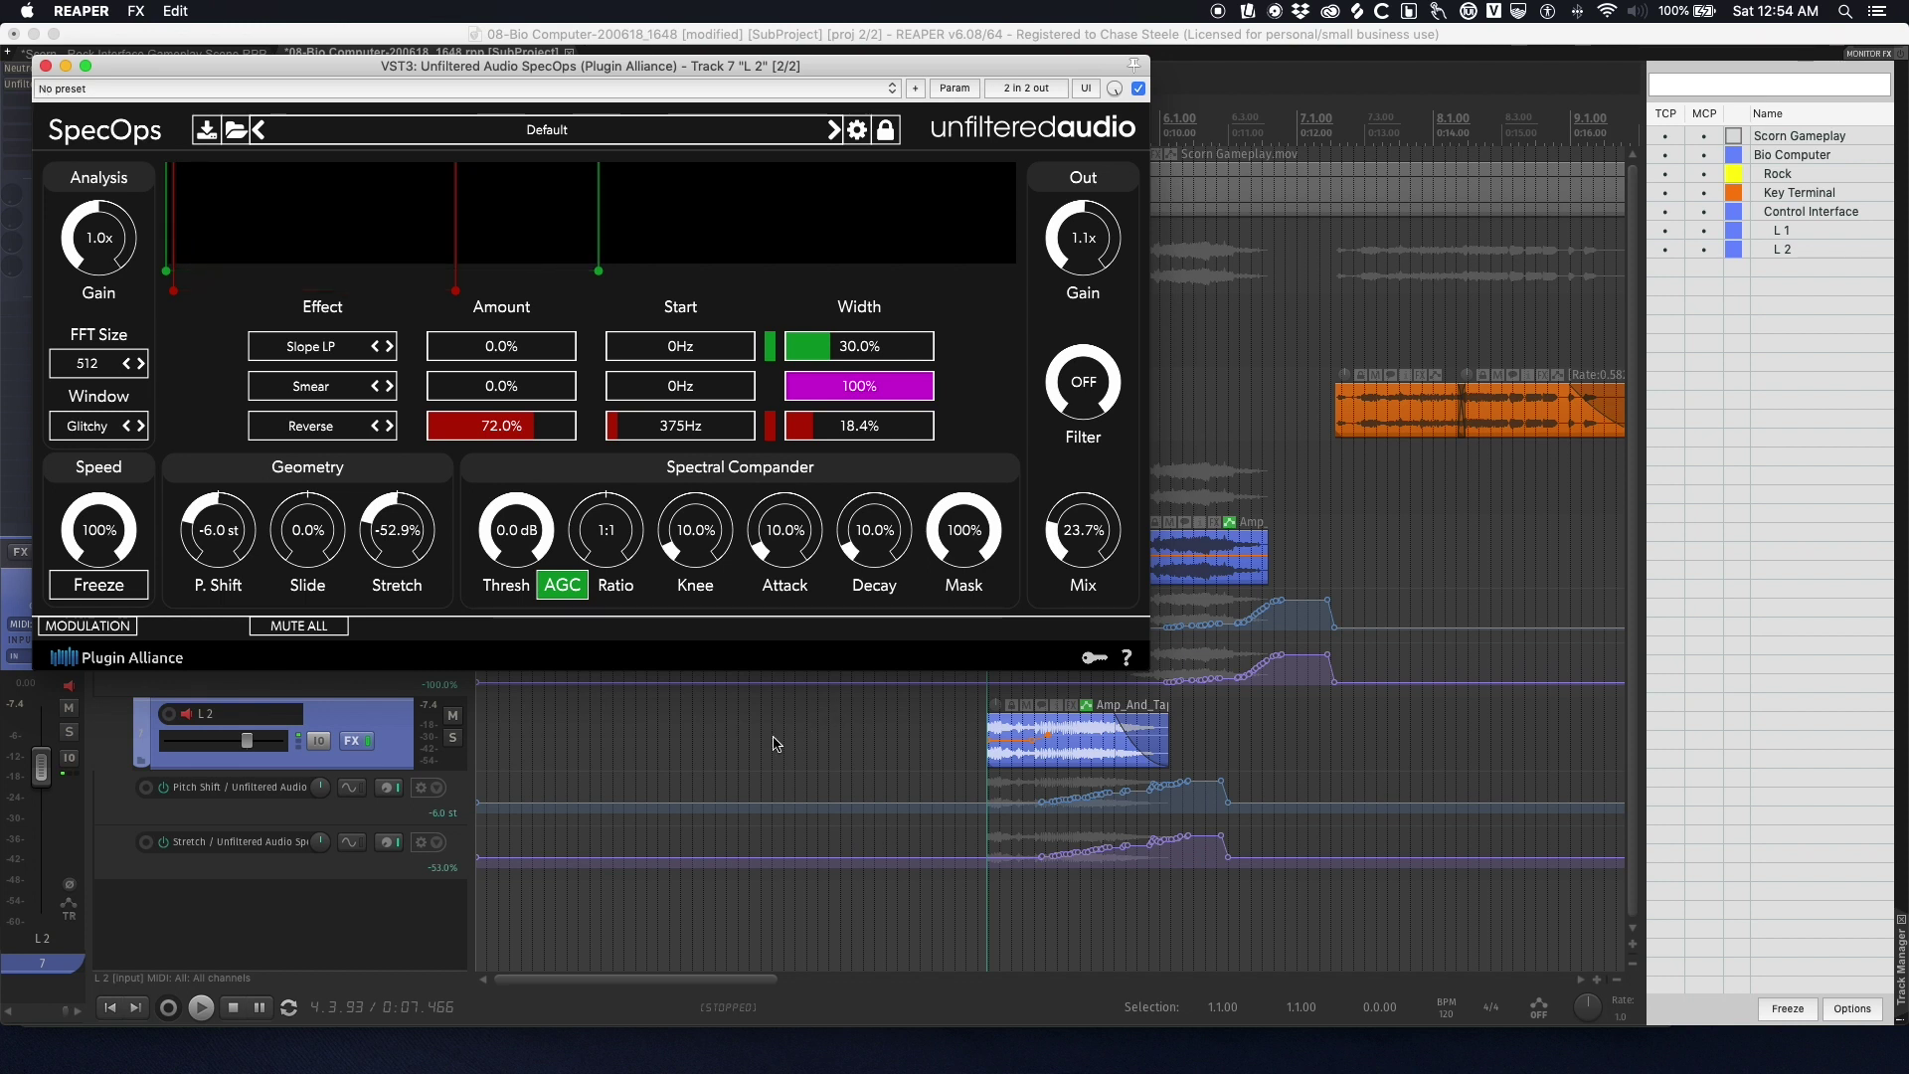
left_click(452, 741)
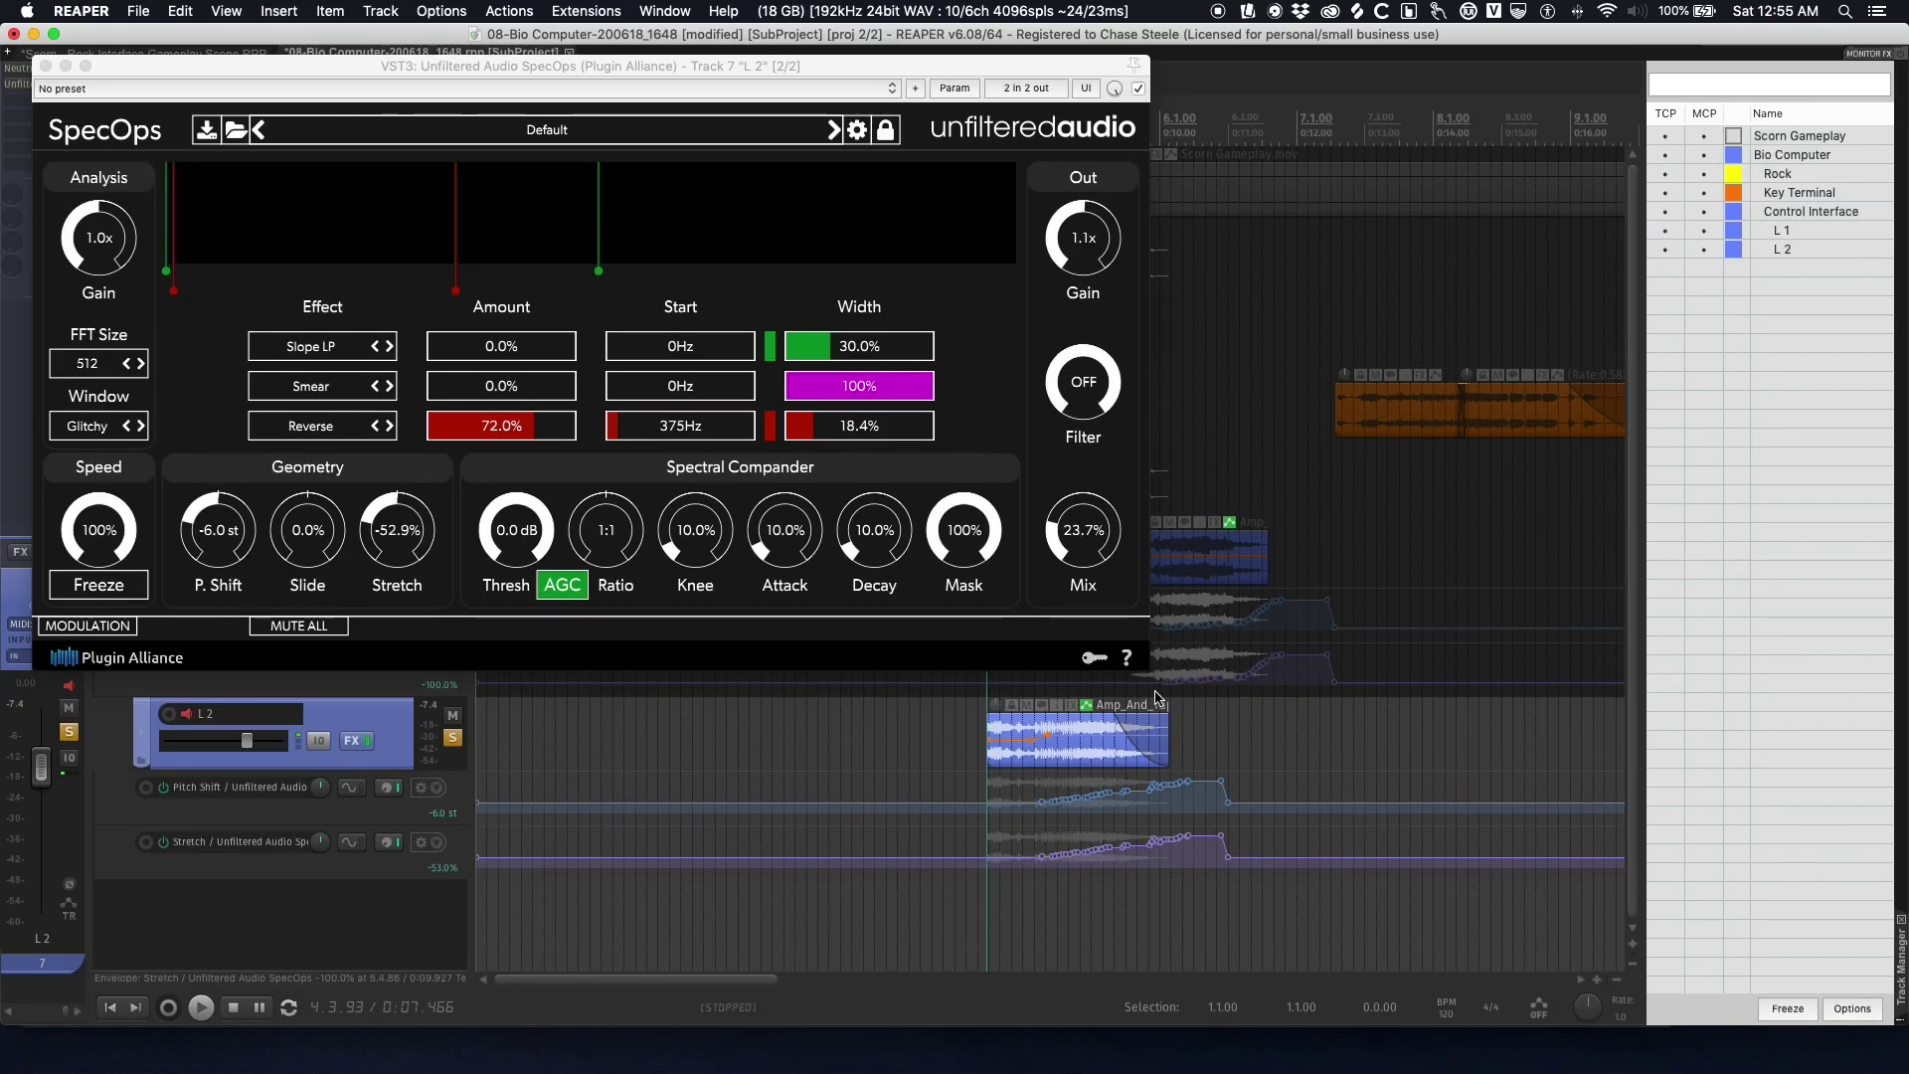
left_click_drag(1149, 674, 961, 660)
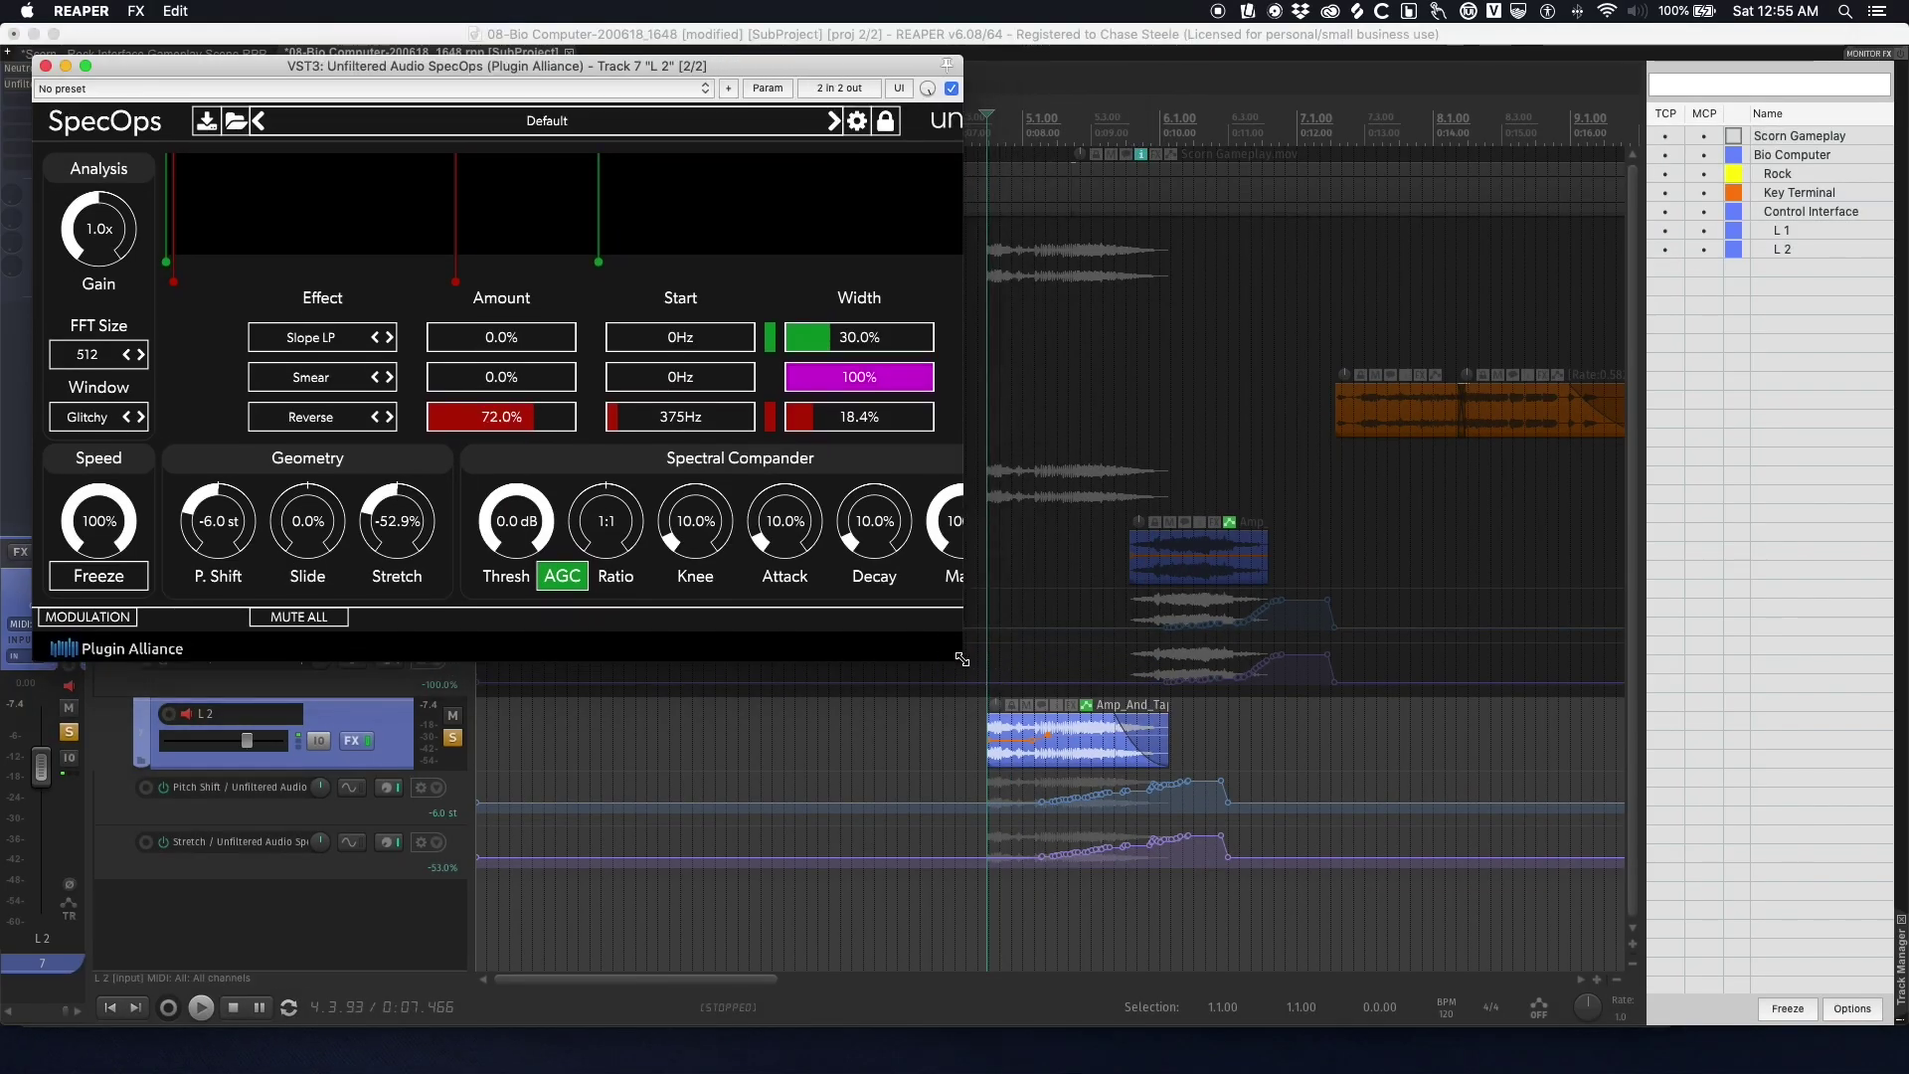
left_click(949, 743)
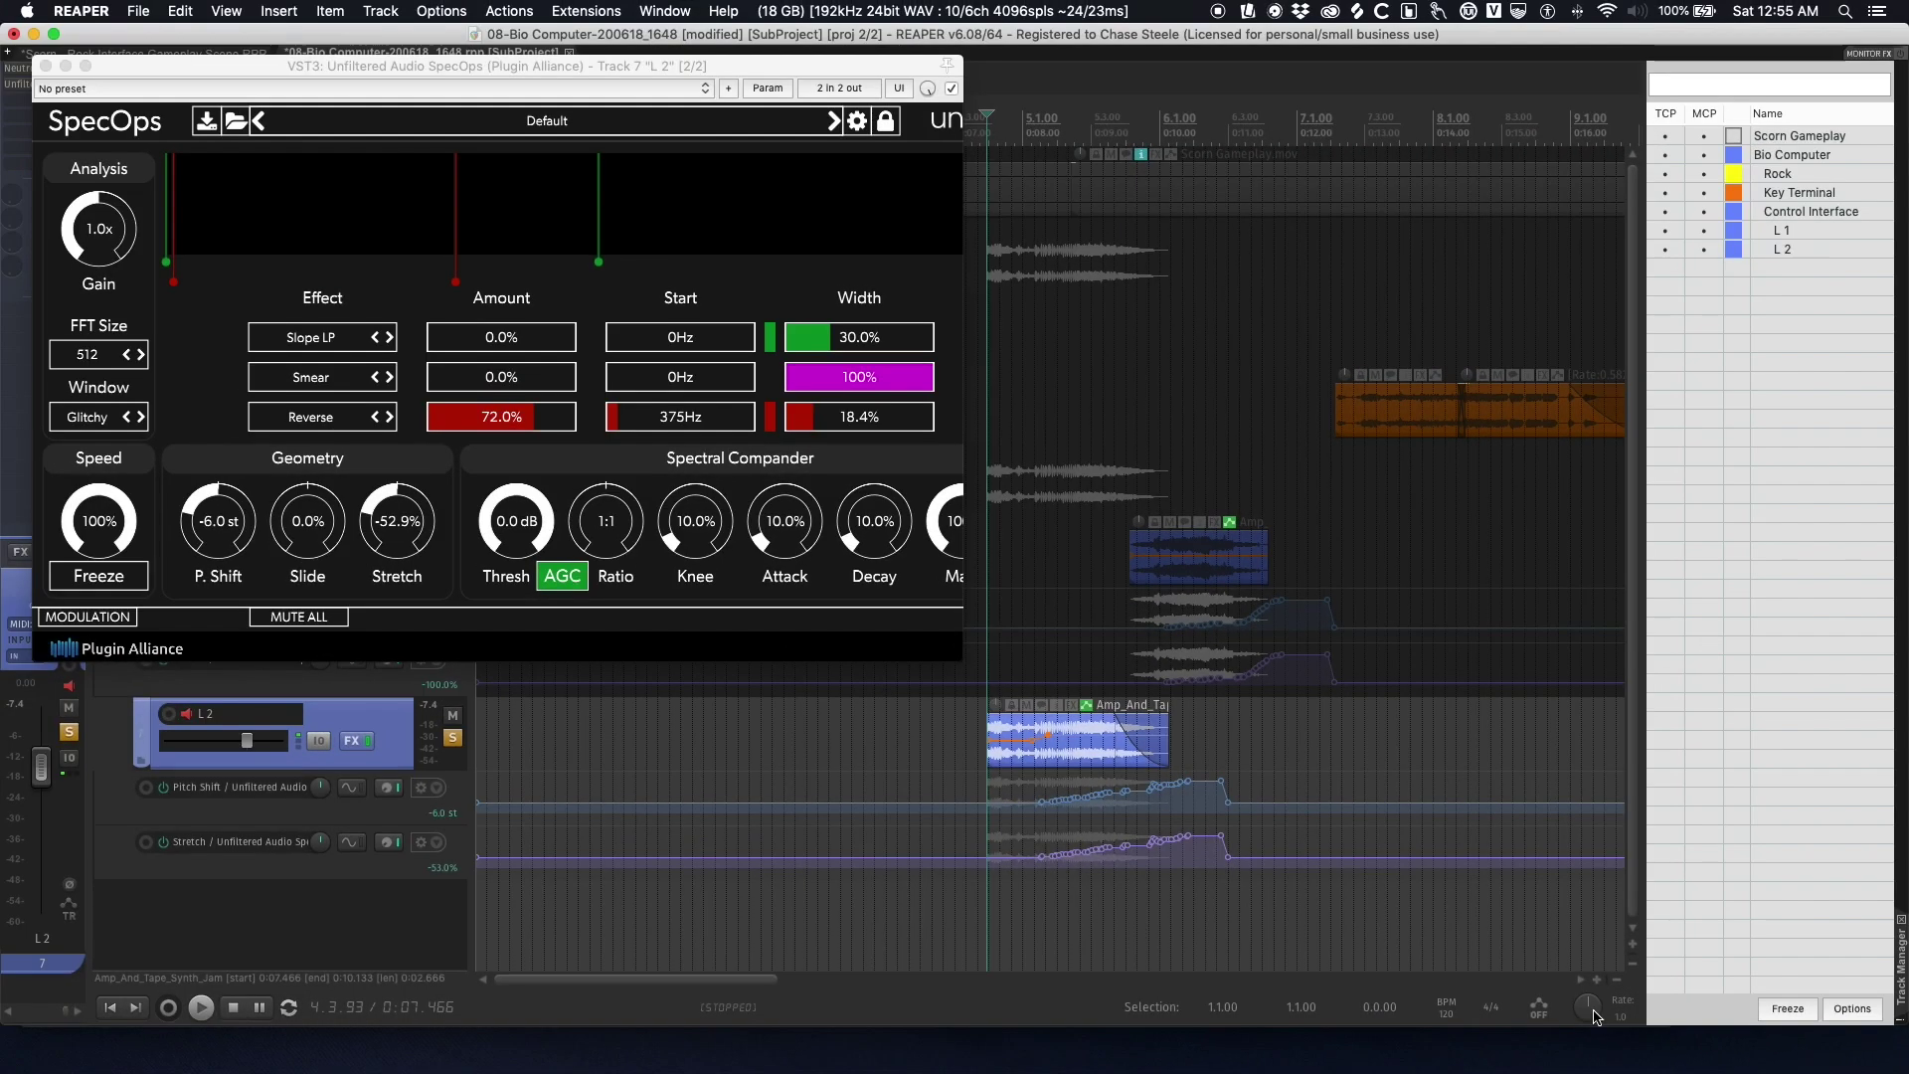
- Slow the playback rate to 0.604, audition the soloed L 2 clip, and reset the playback rate to normal
left_click_drag(1599, 1010, 1598, 1024)
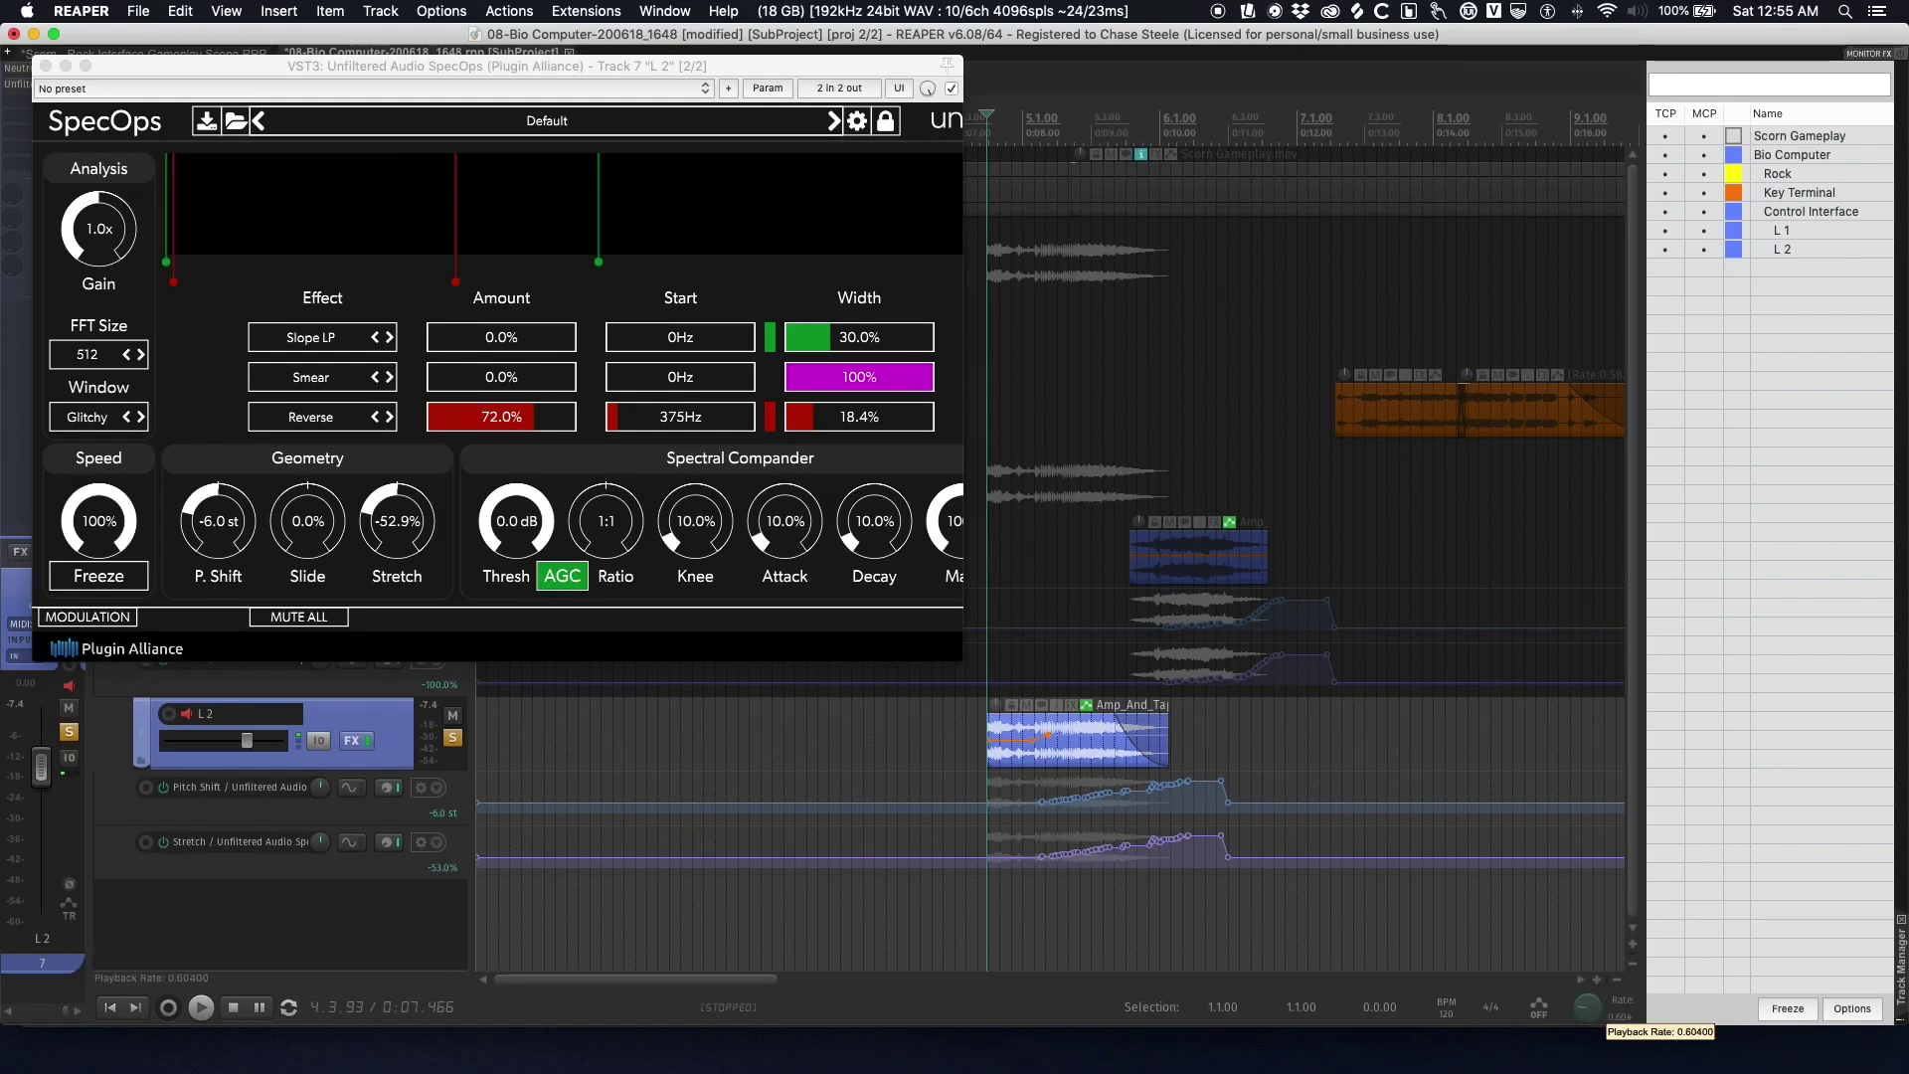
key("space")
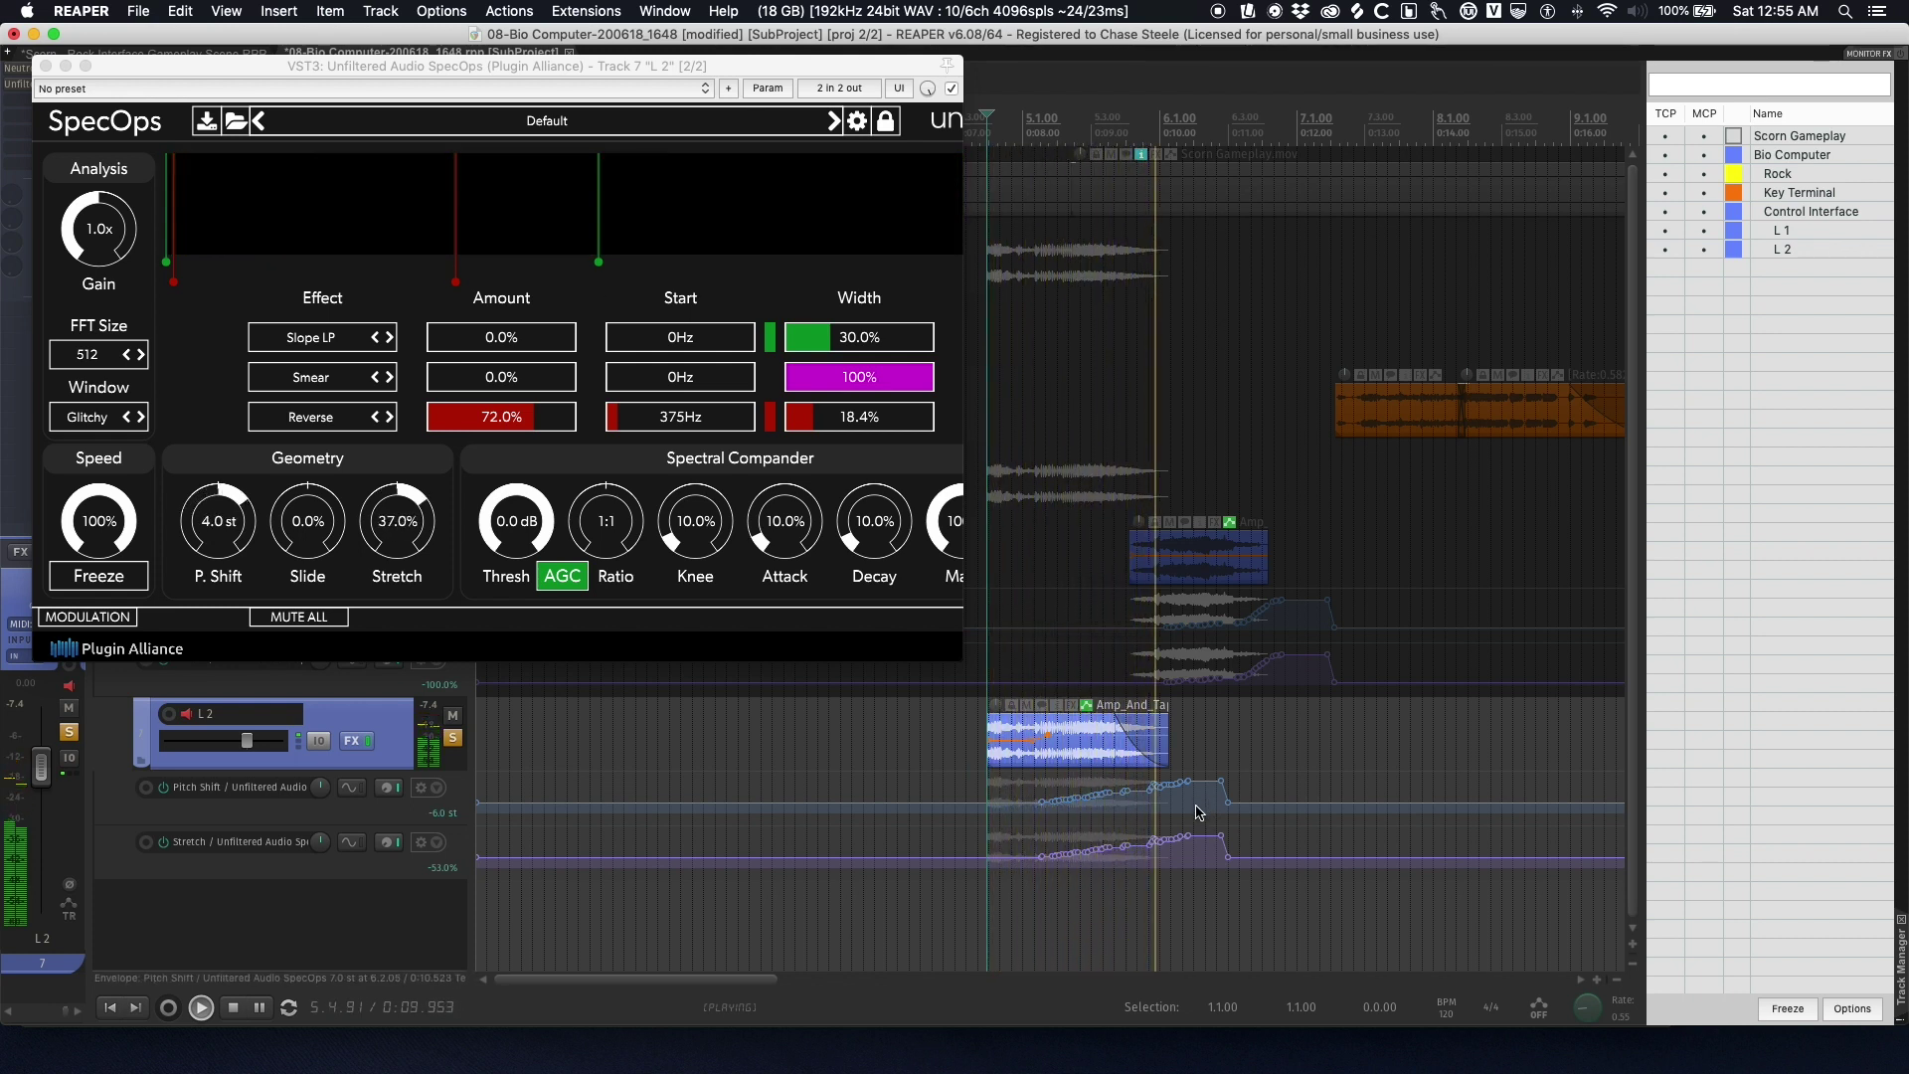
key("space")
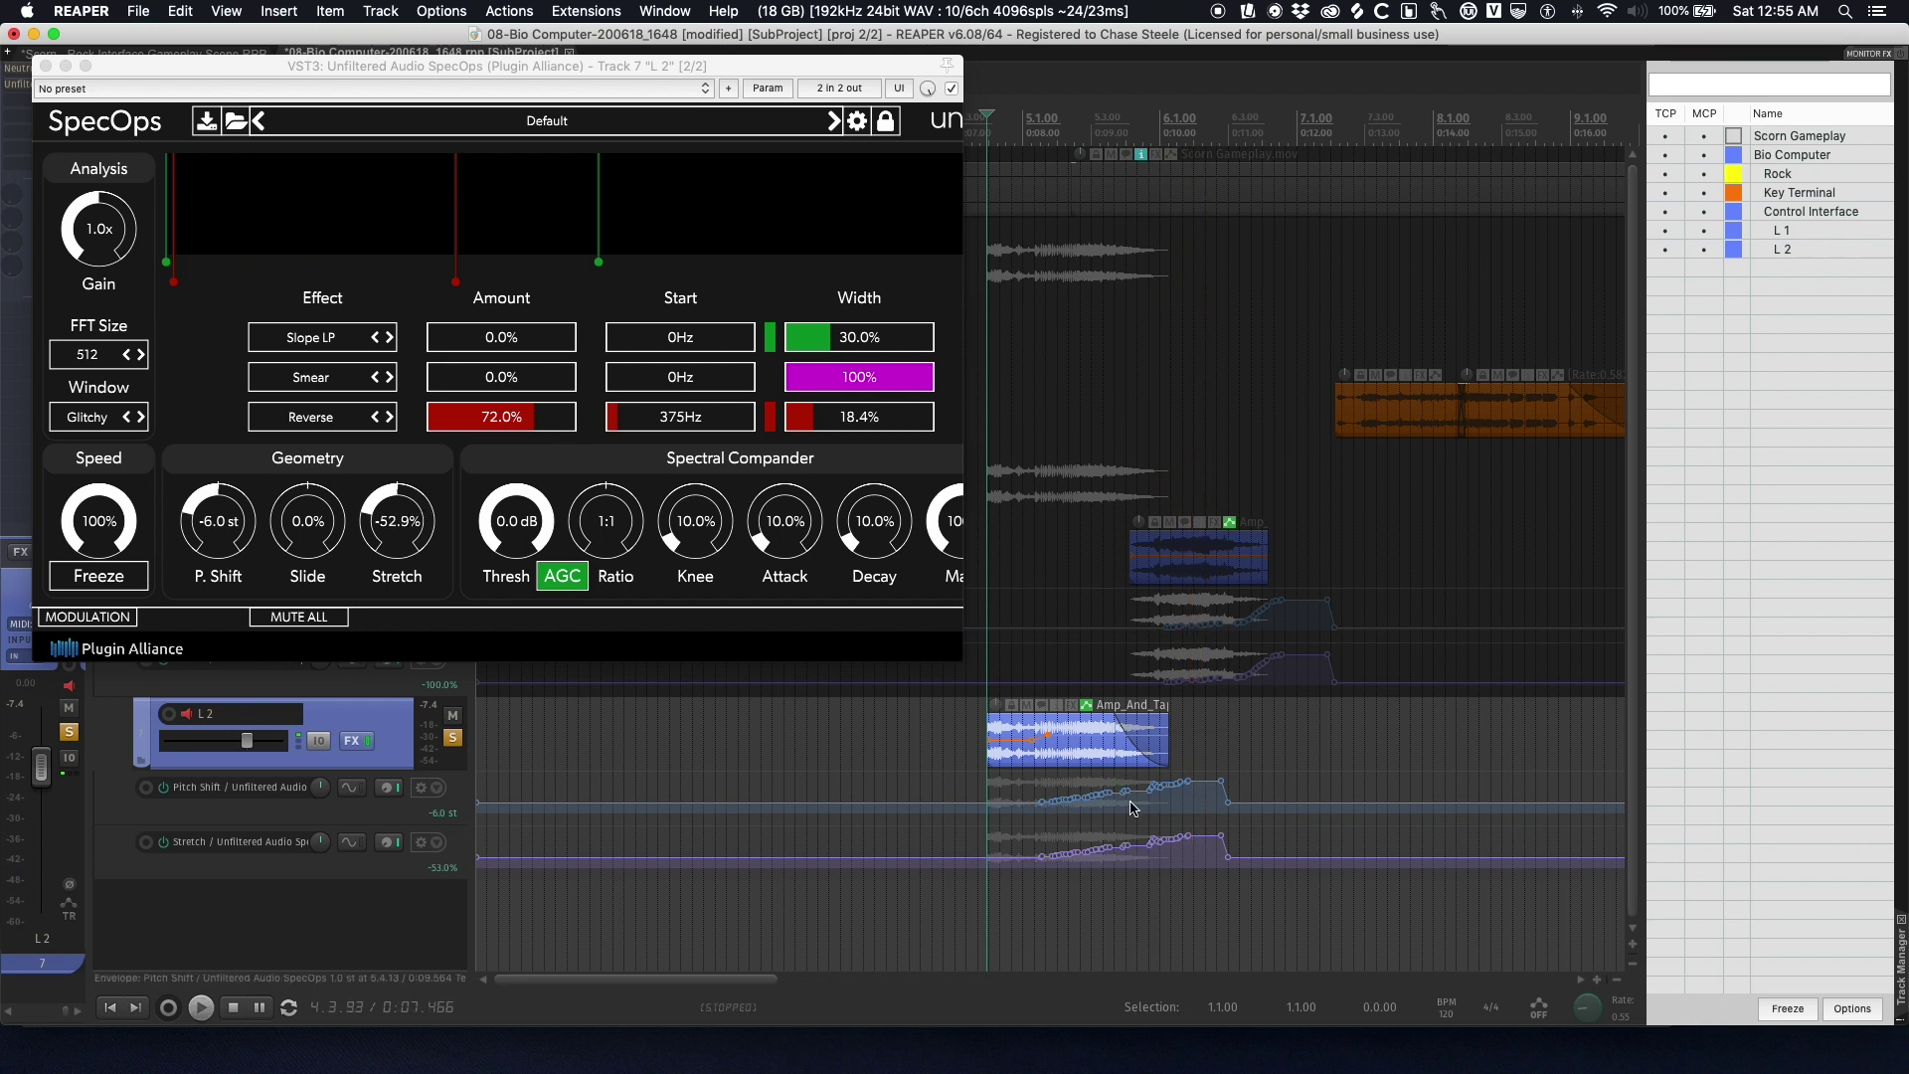
double_click(1588, 1007)
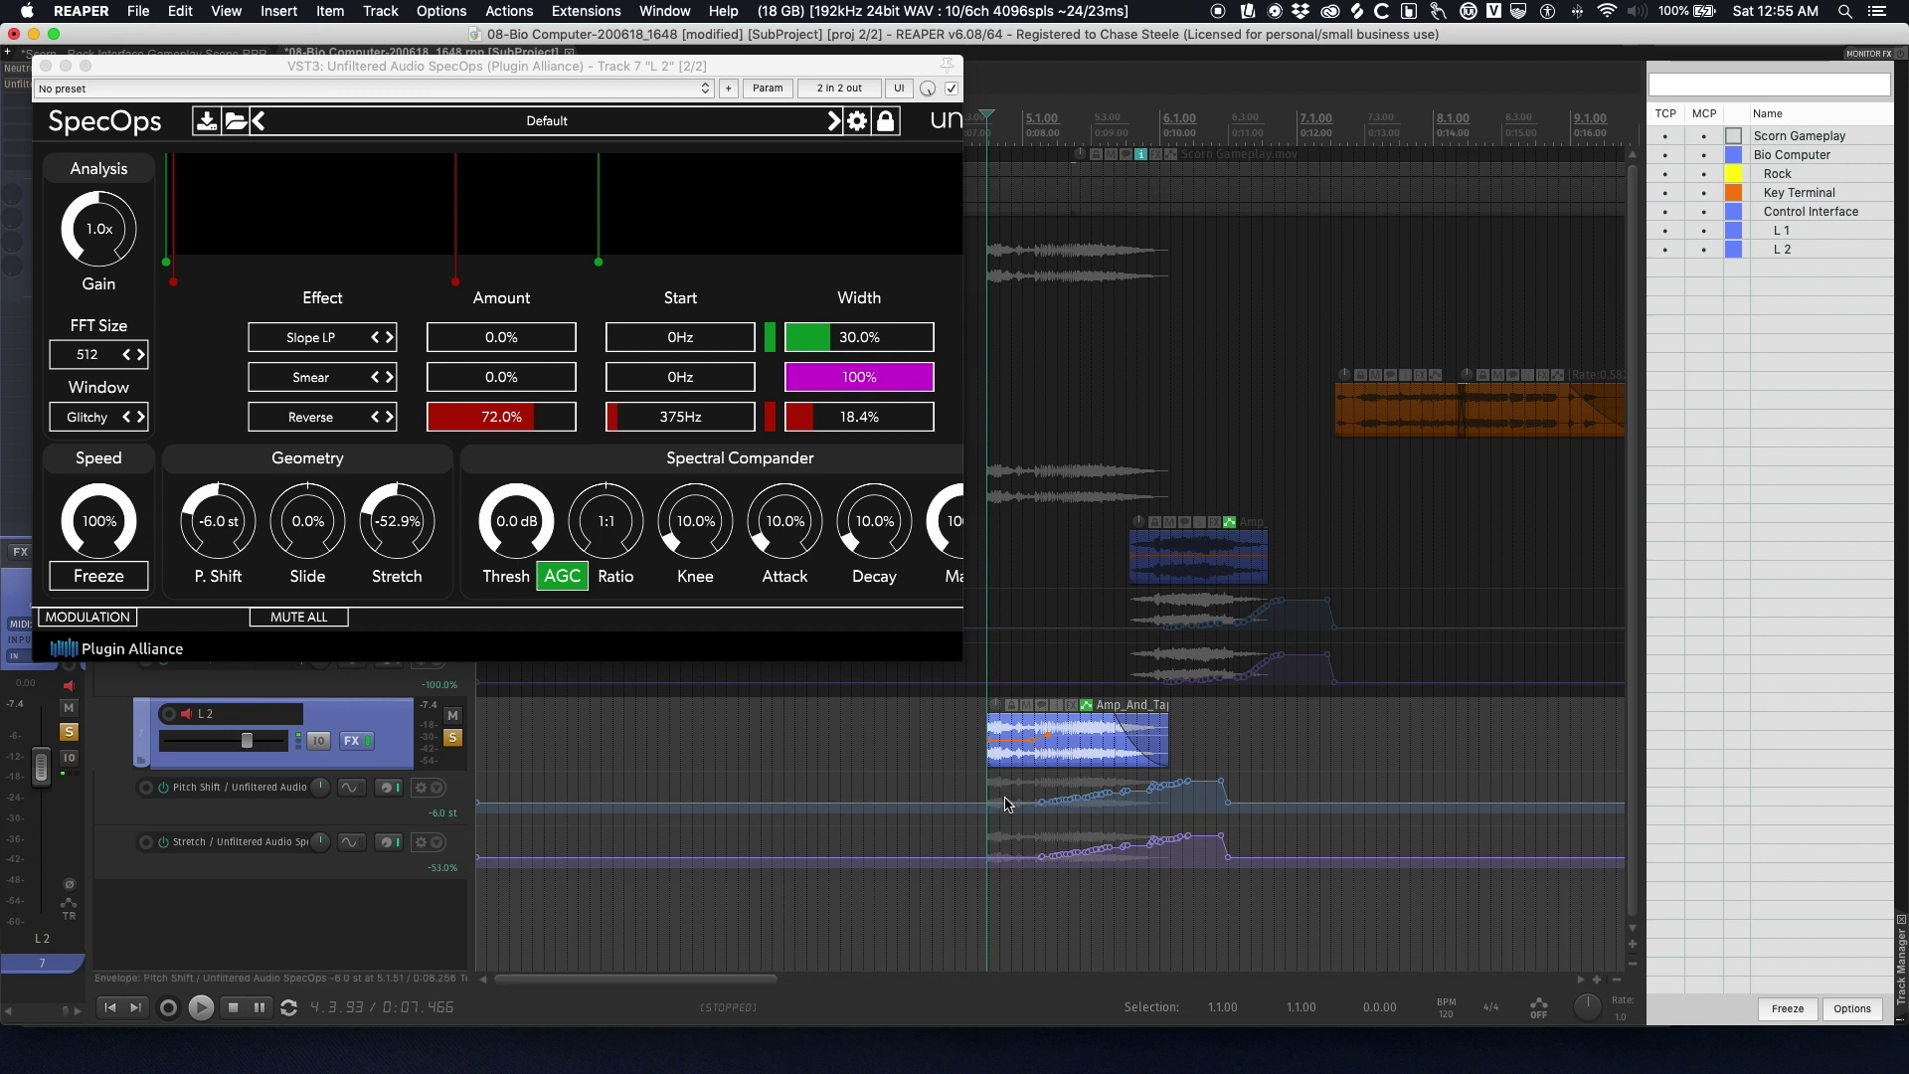
- Play the L 2 clip at normal speed while watching SpecOps follow the automation, and close the effect window
key("space")
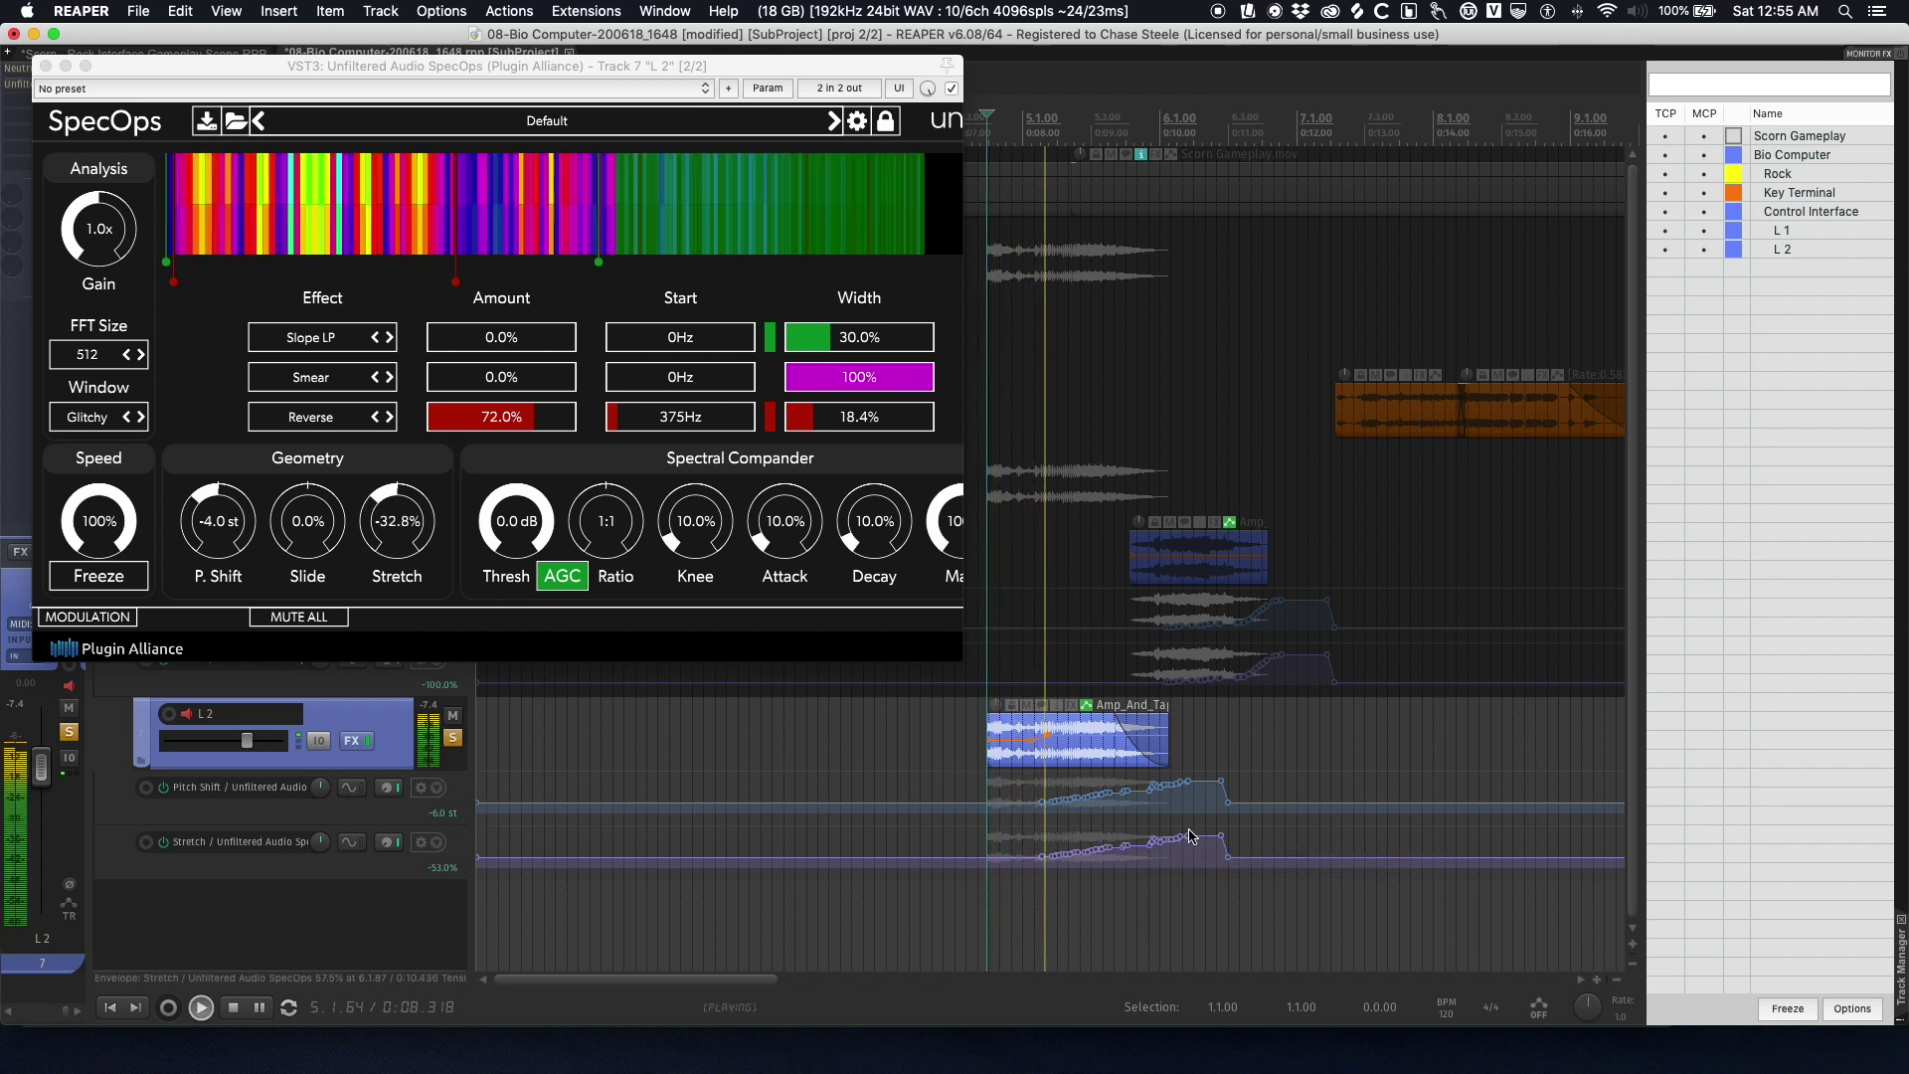
key("space")
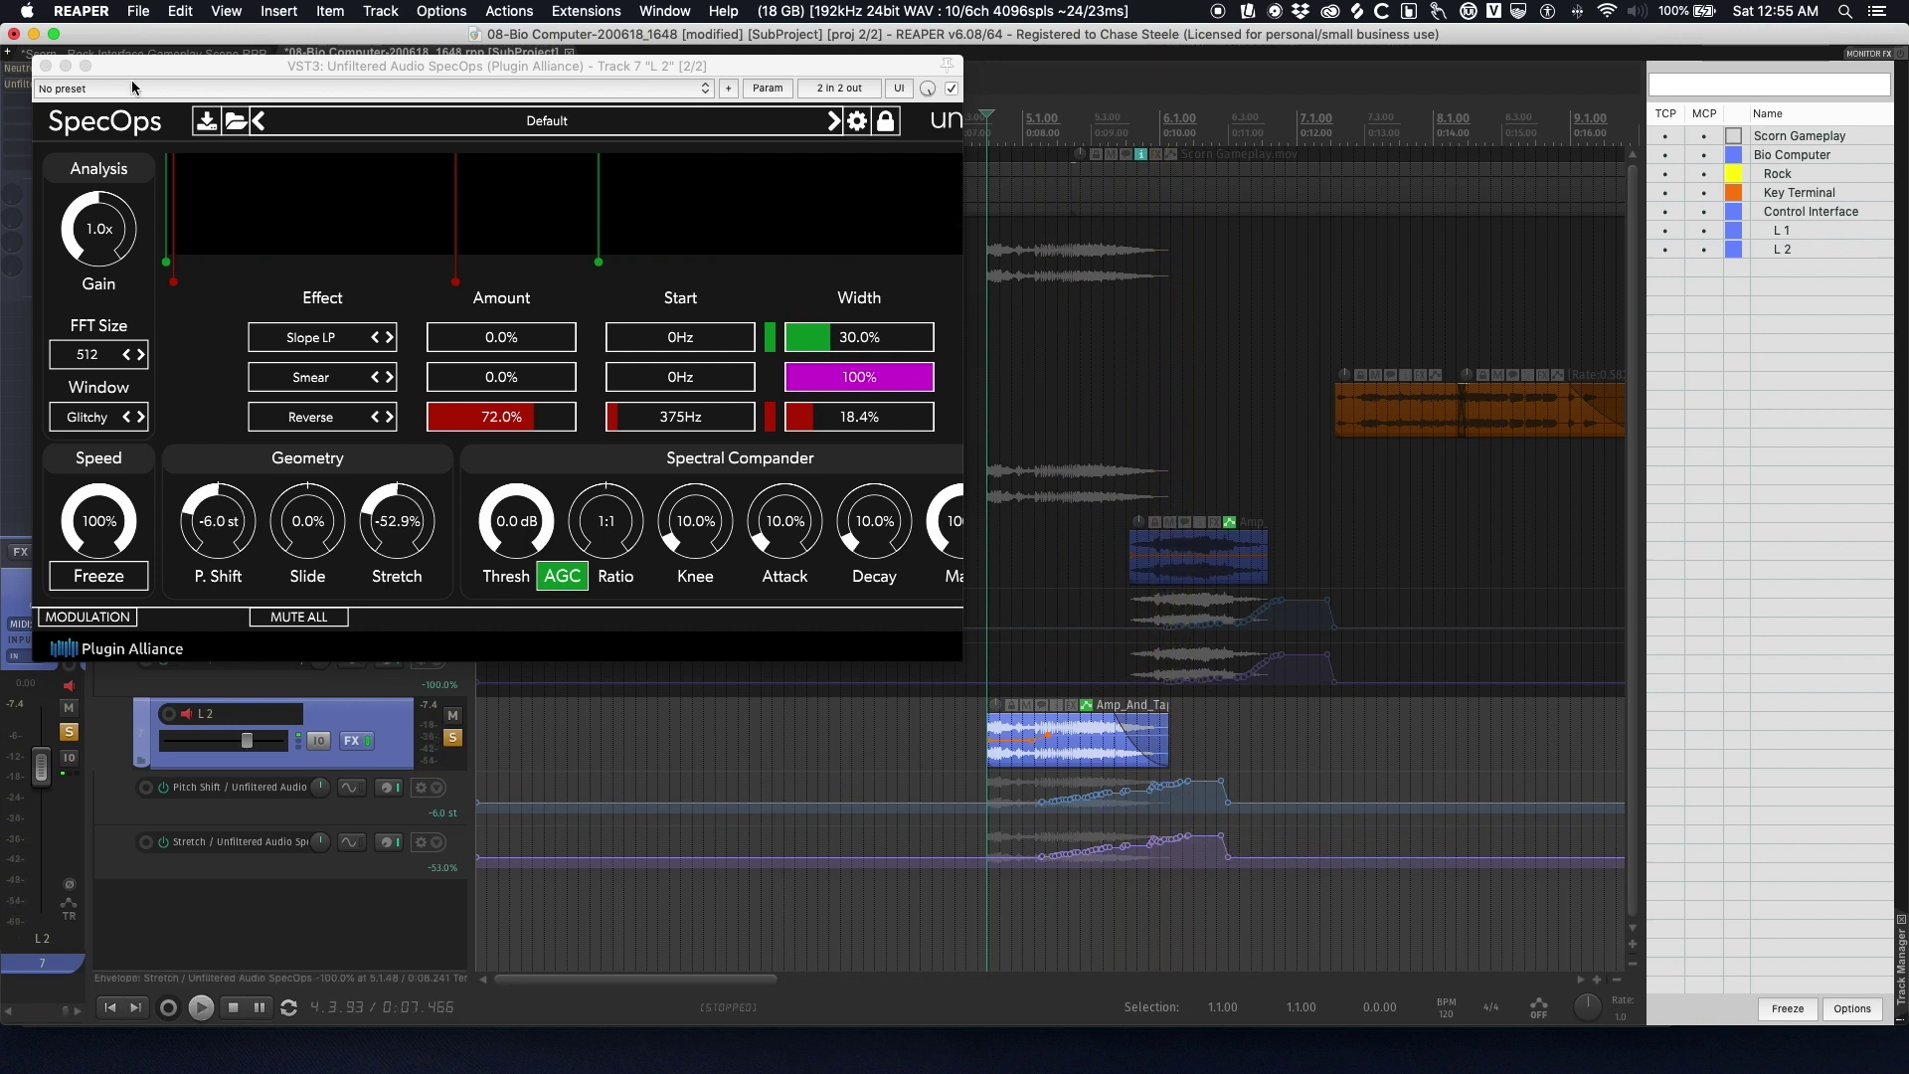
left_click(46, 67)
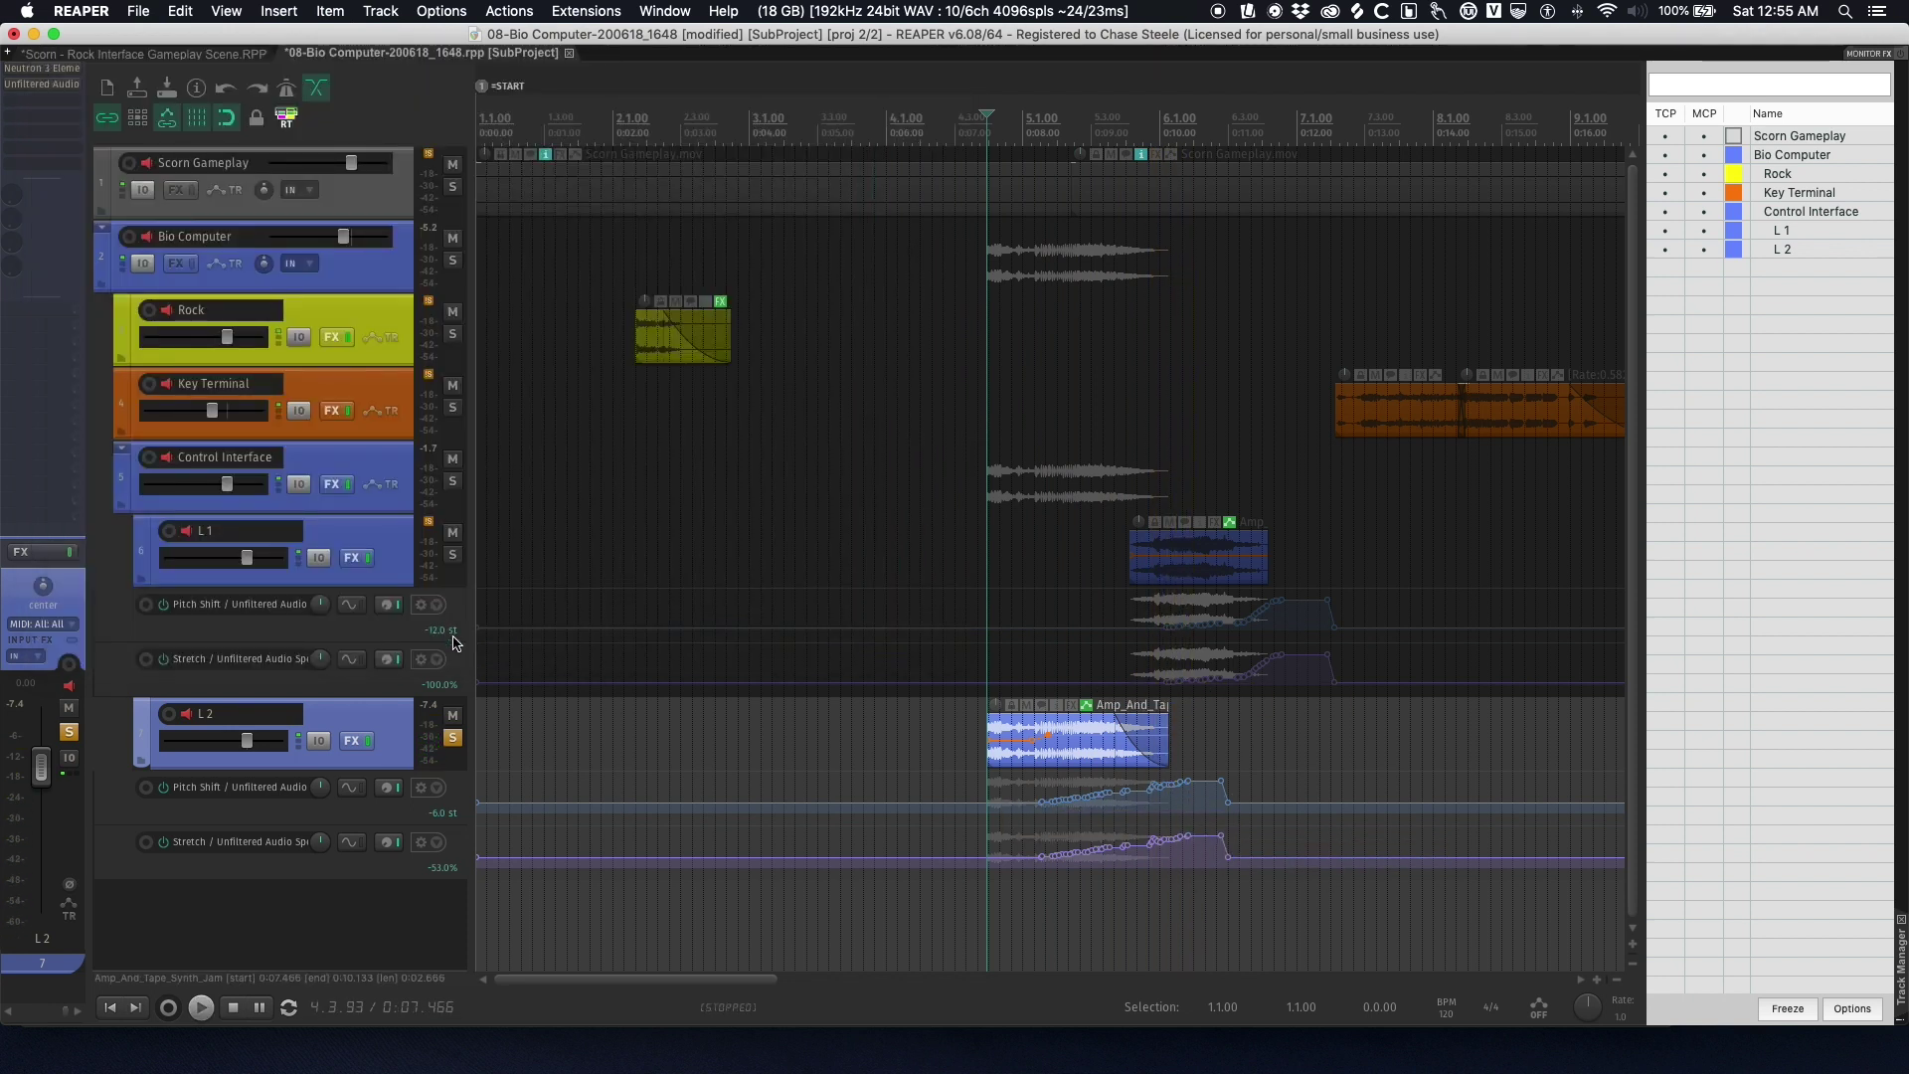
- Switch the solo from L 2 to L 1 and audition the L 1 clip from 5.2.40
left_click(452, 558)
left_click(452, 737)
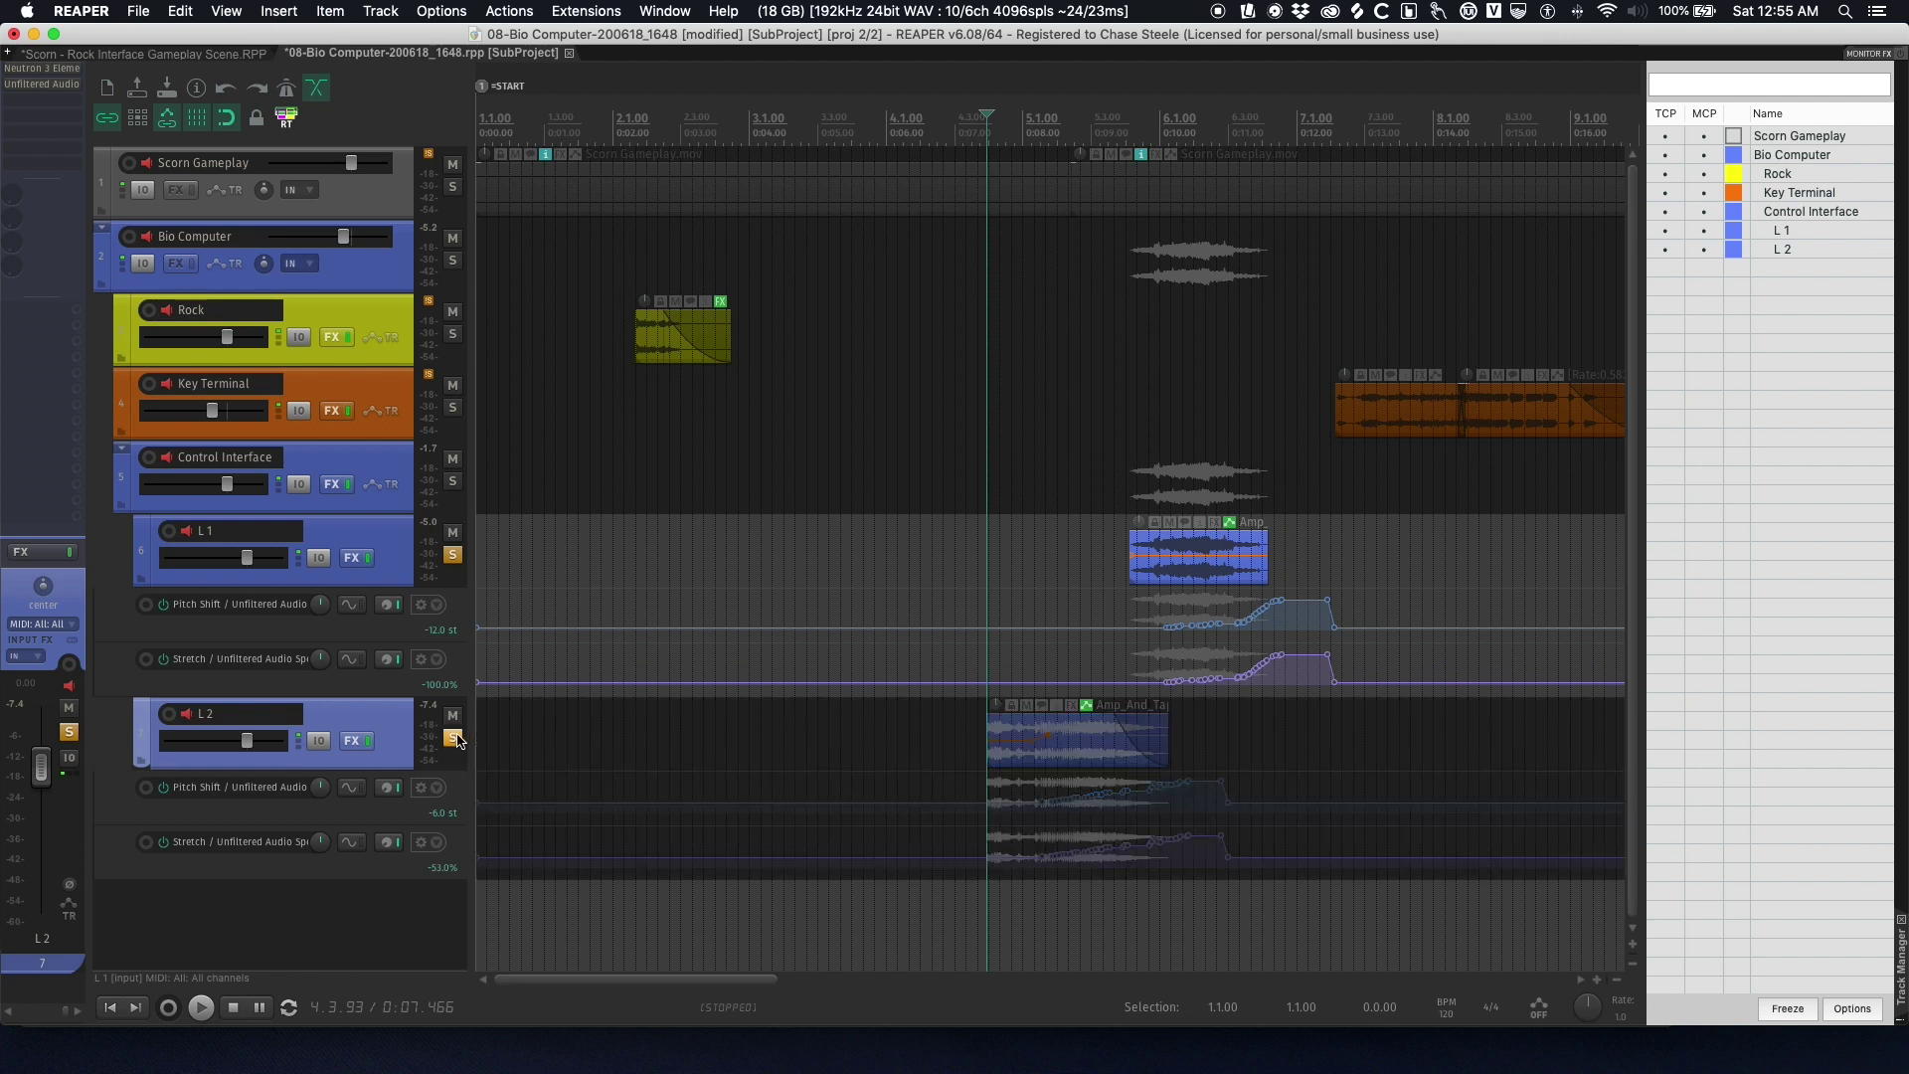
left_click(1048, 553)
left_click(1070, 559)
key("space")
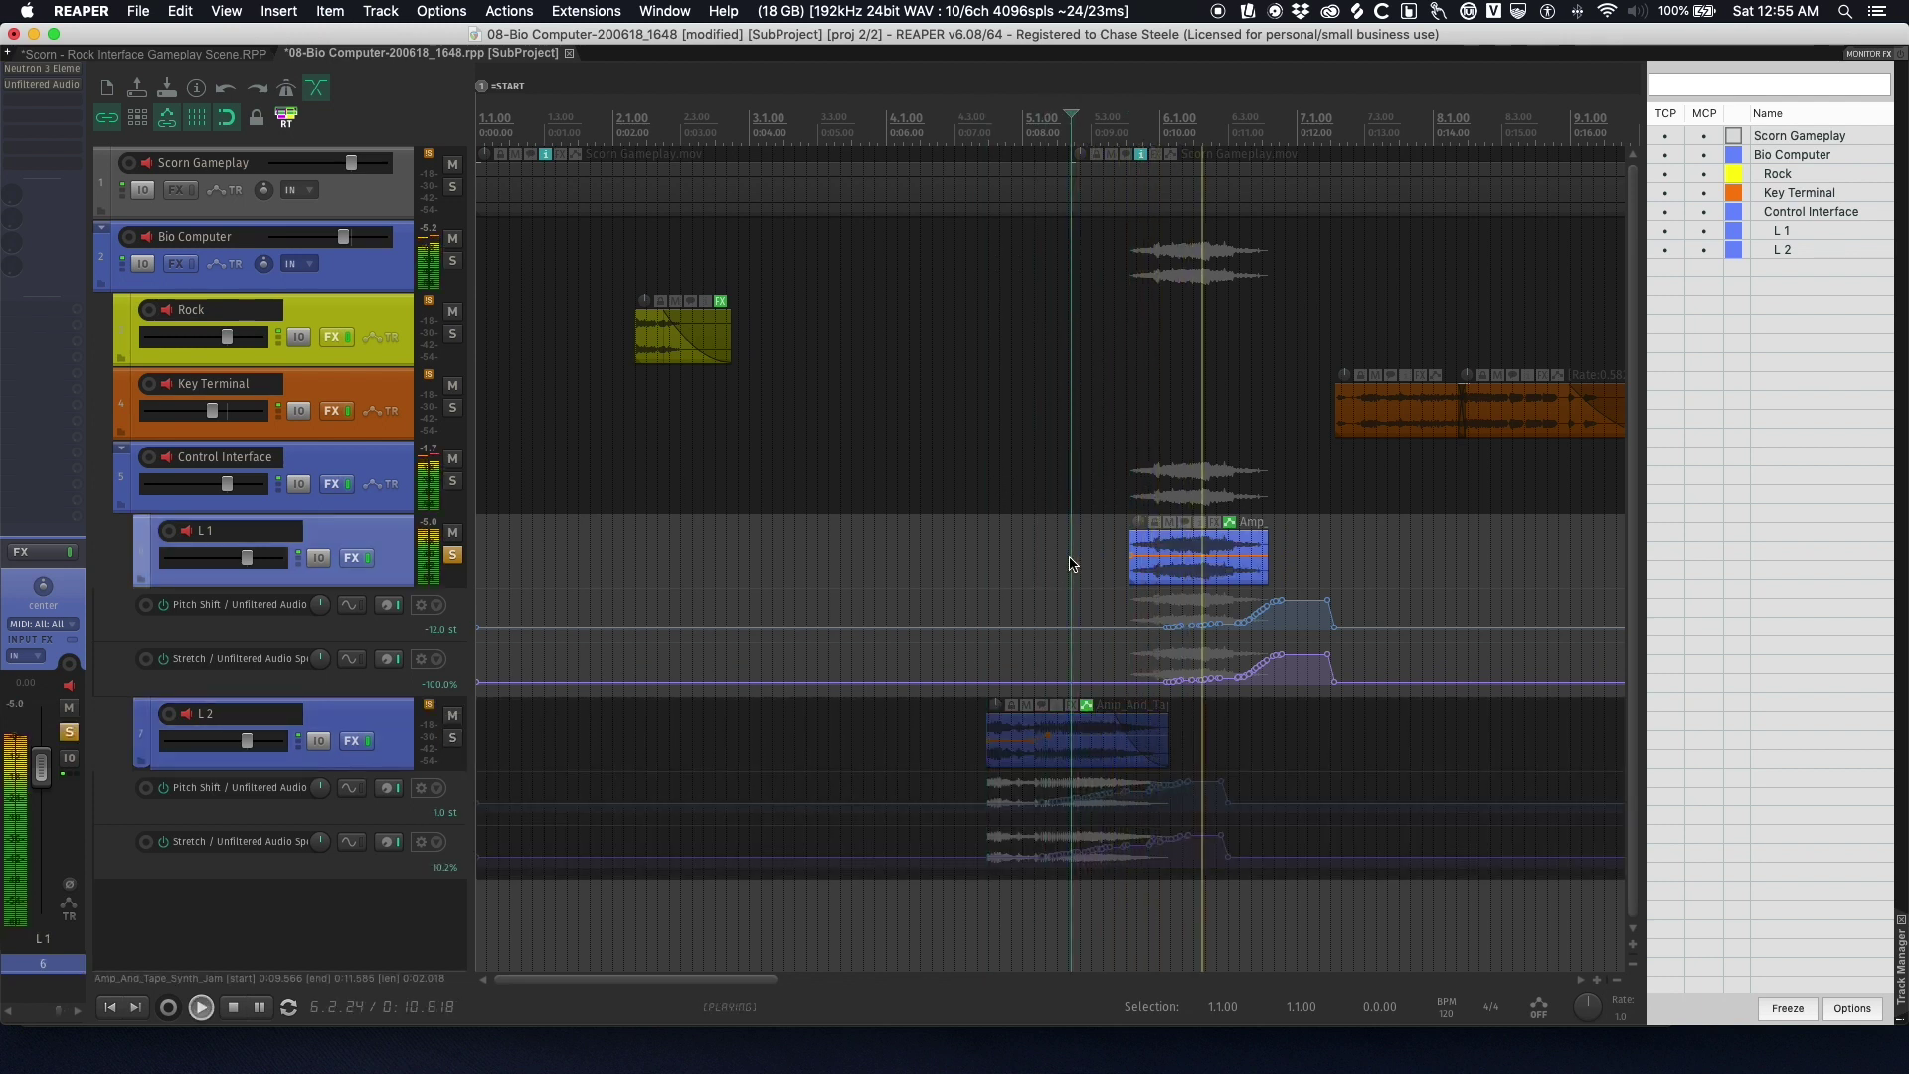
key("space")
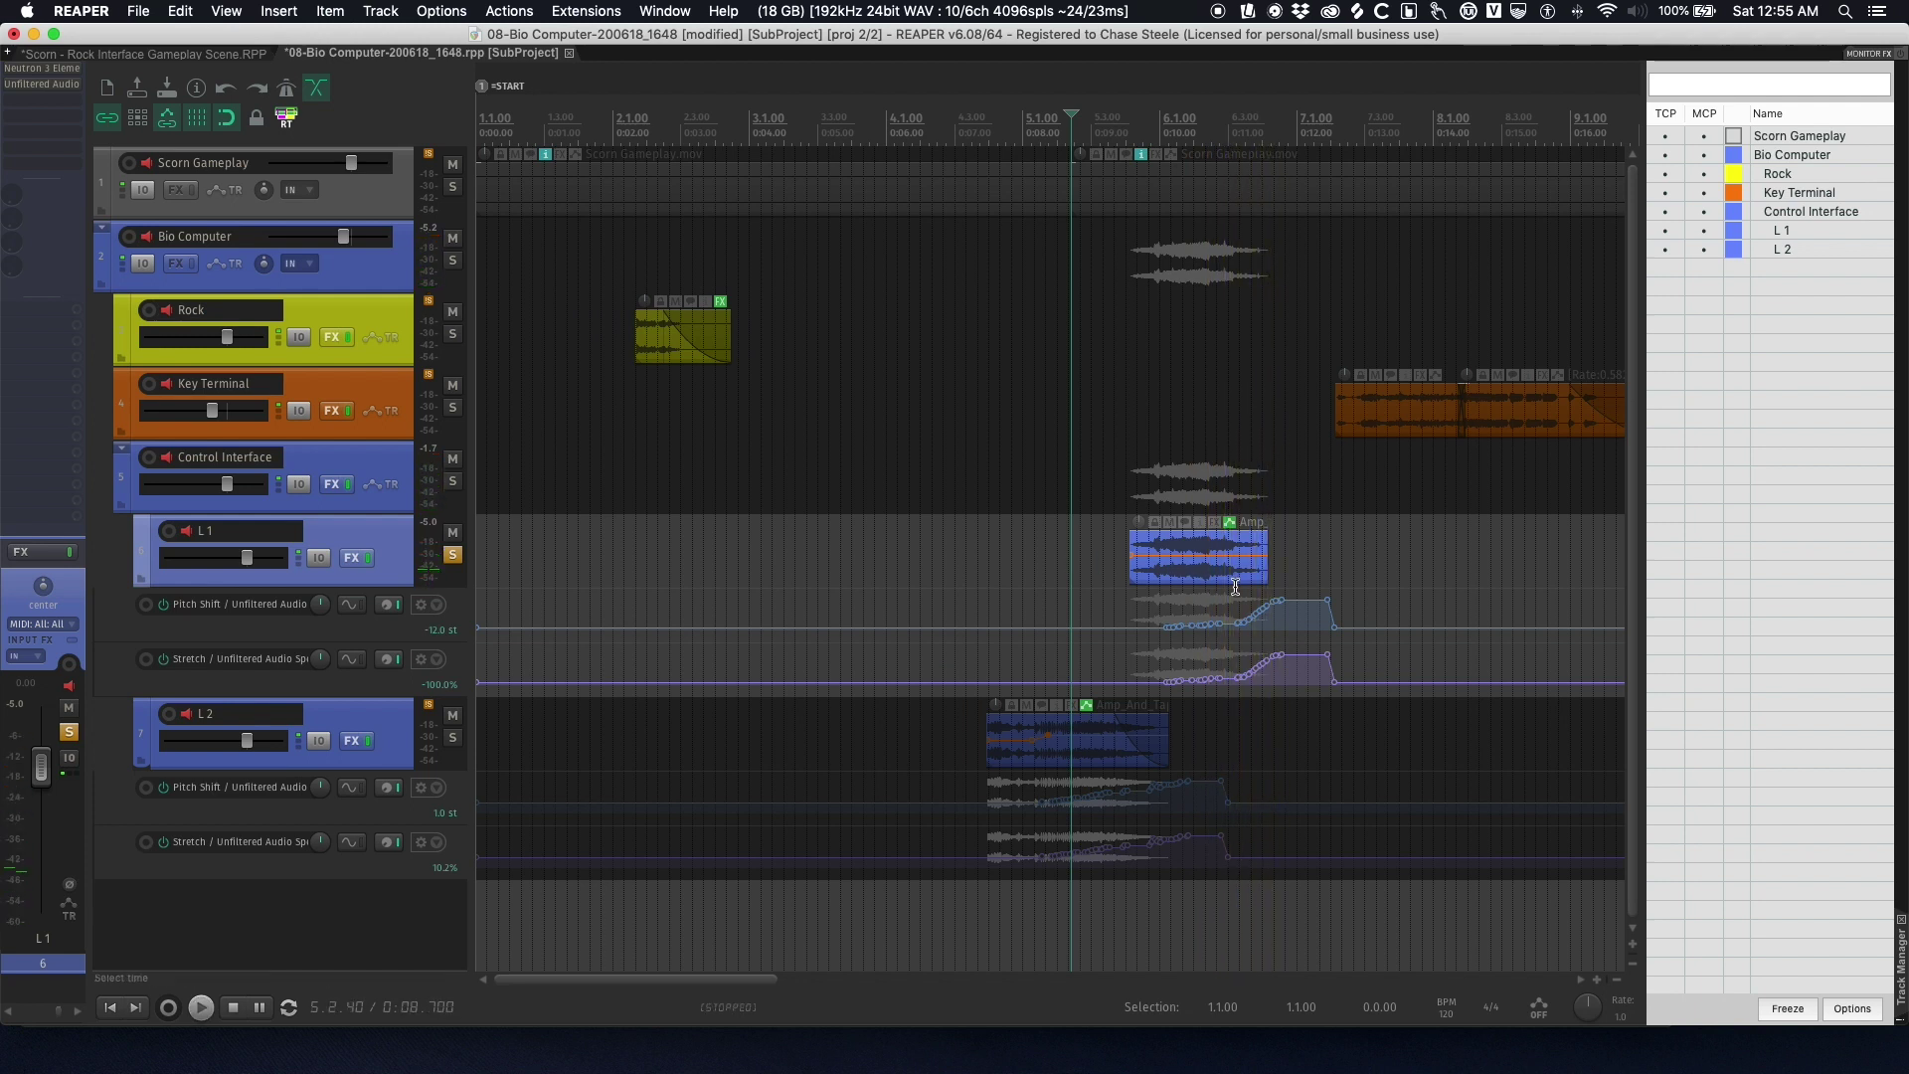
- Examine the L 1 clip with its pitch shift and stretch automation up close during playback
key("super+Right")
key("z")
key("space")
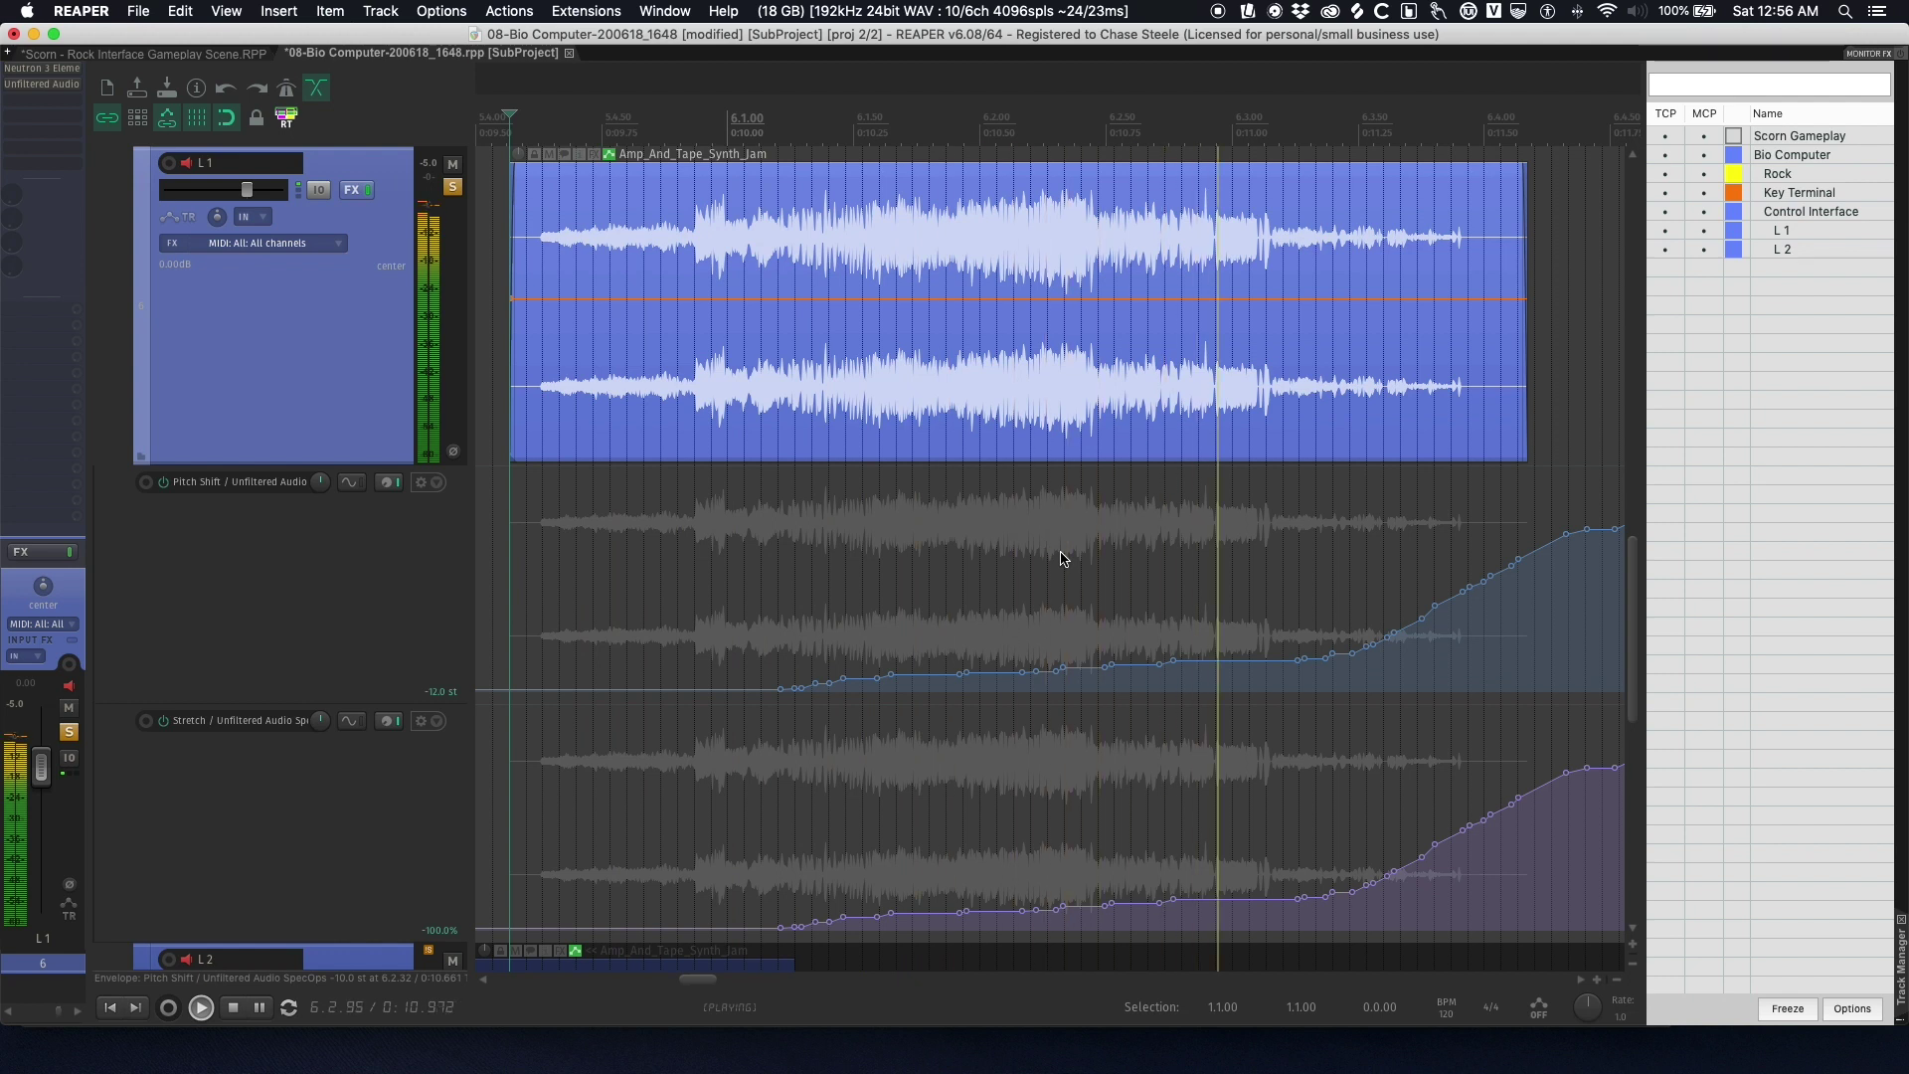
key("space")
key("space")
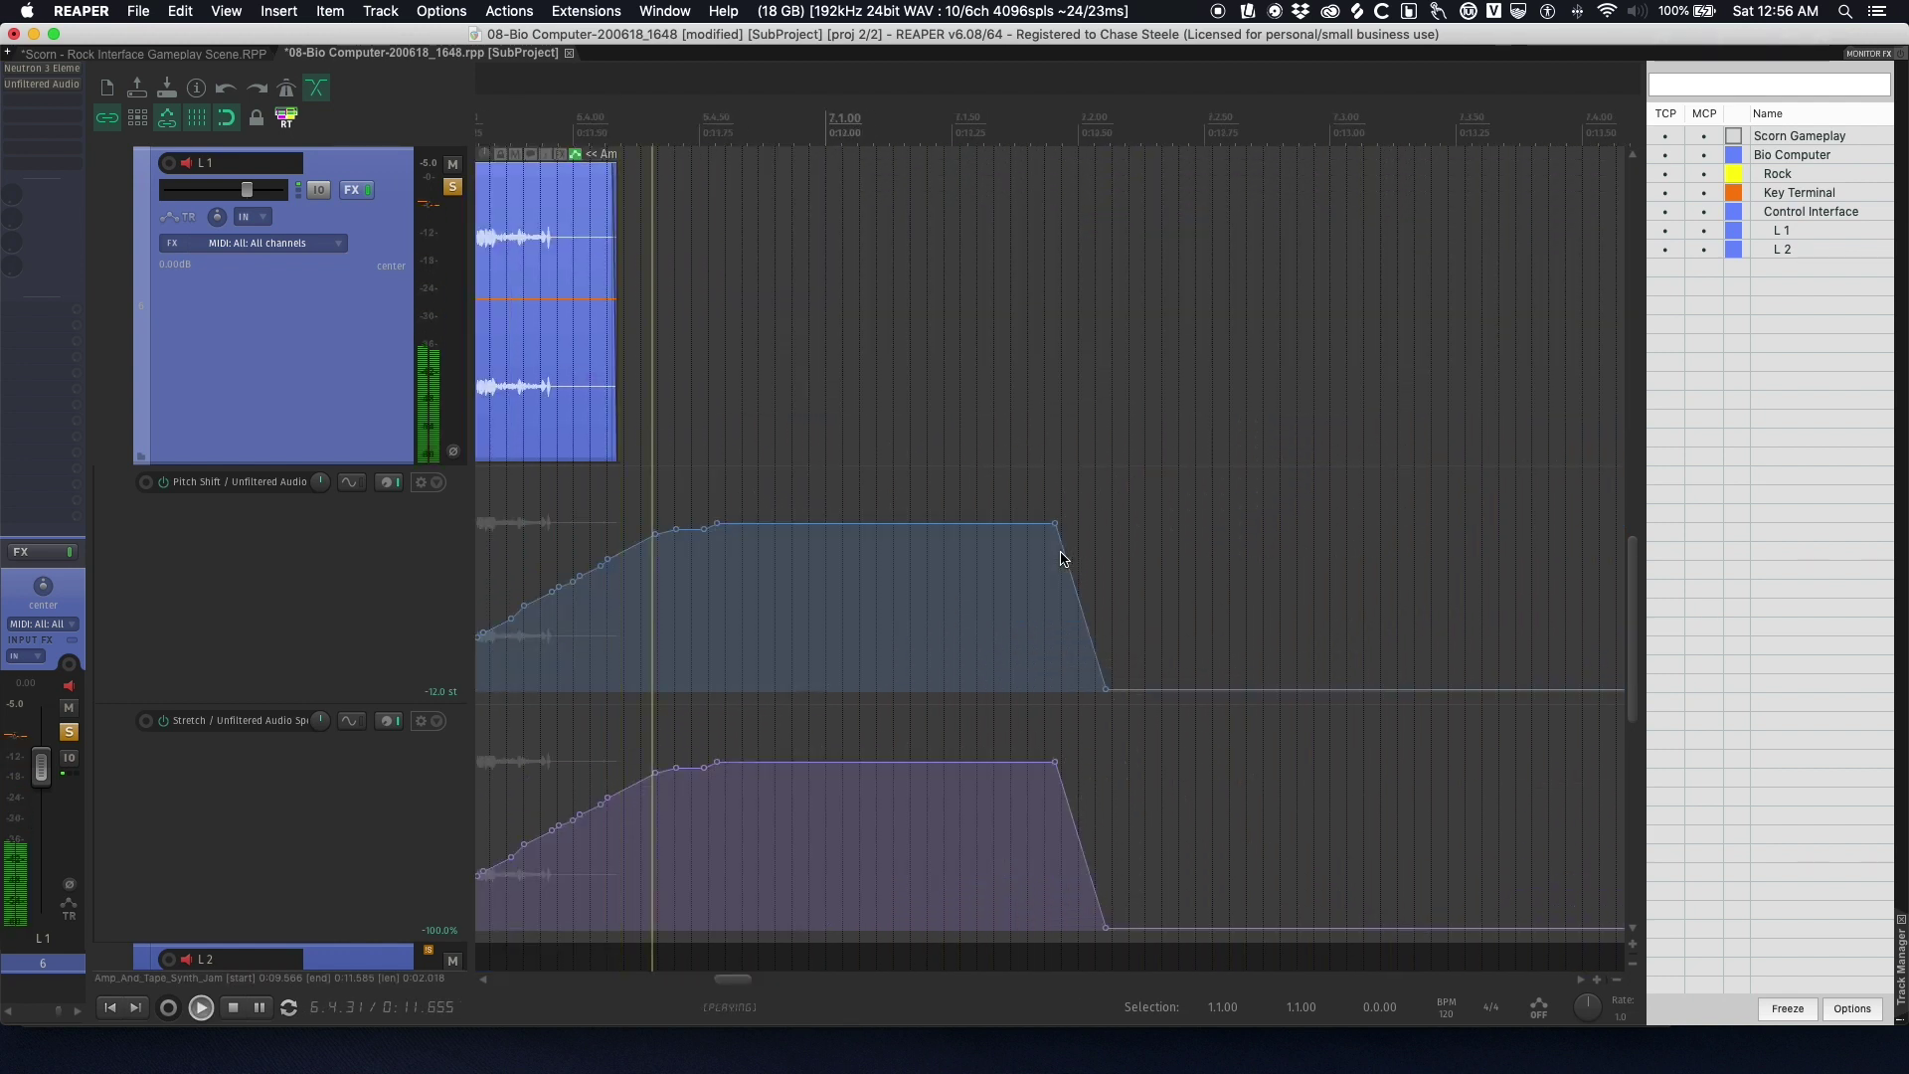
key("space")
- Play the L 1 clip against the gameplay video, close the video window, and unsolo L 1
key("space")
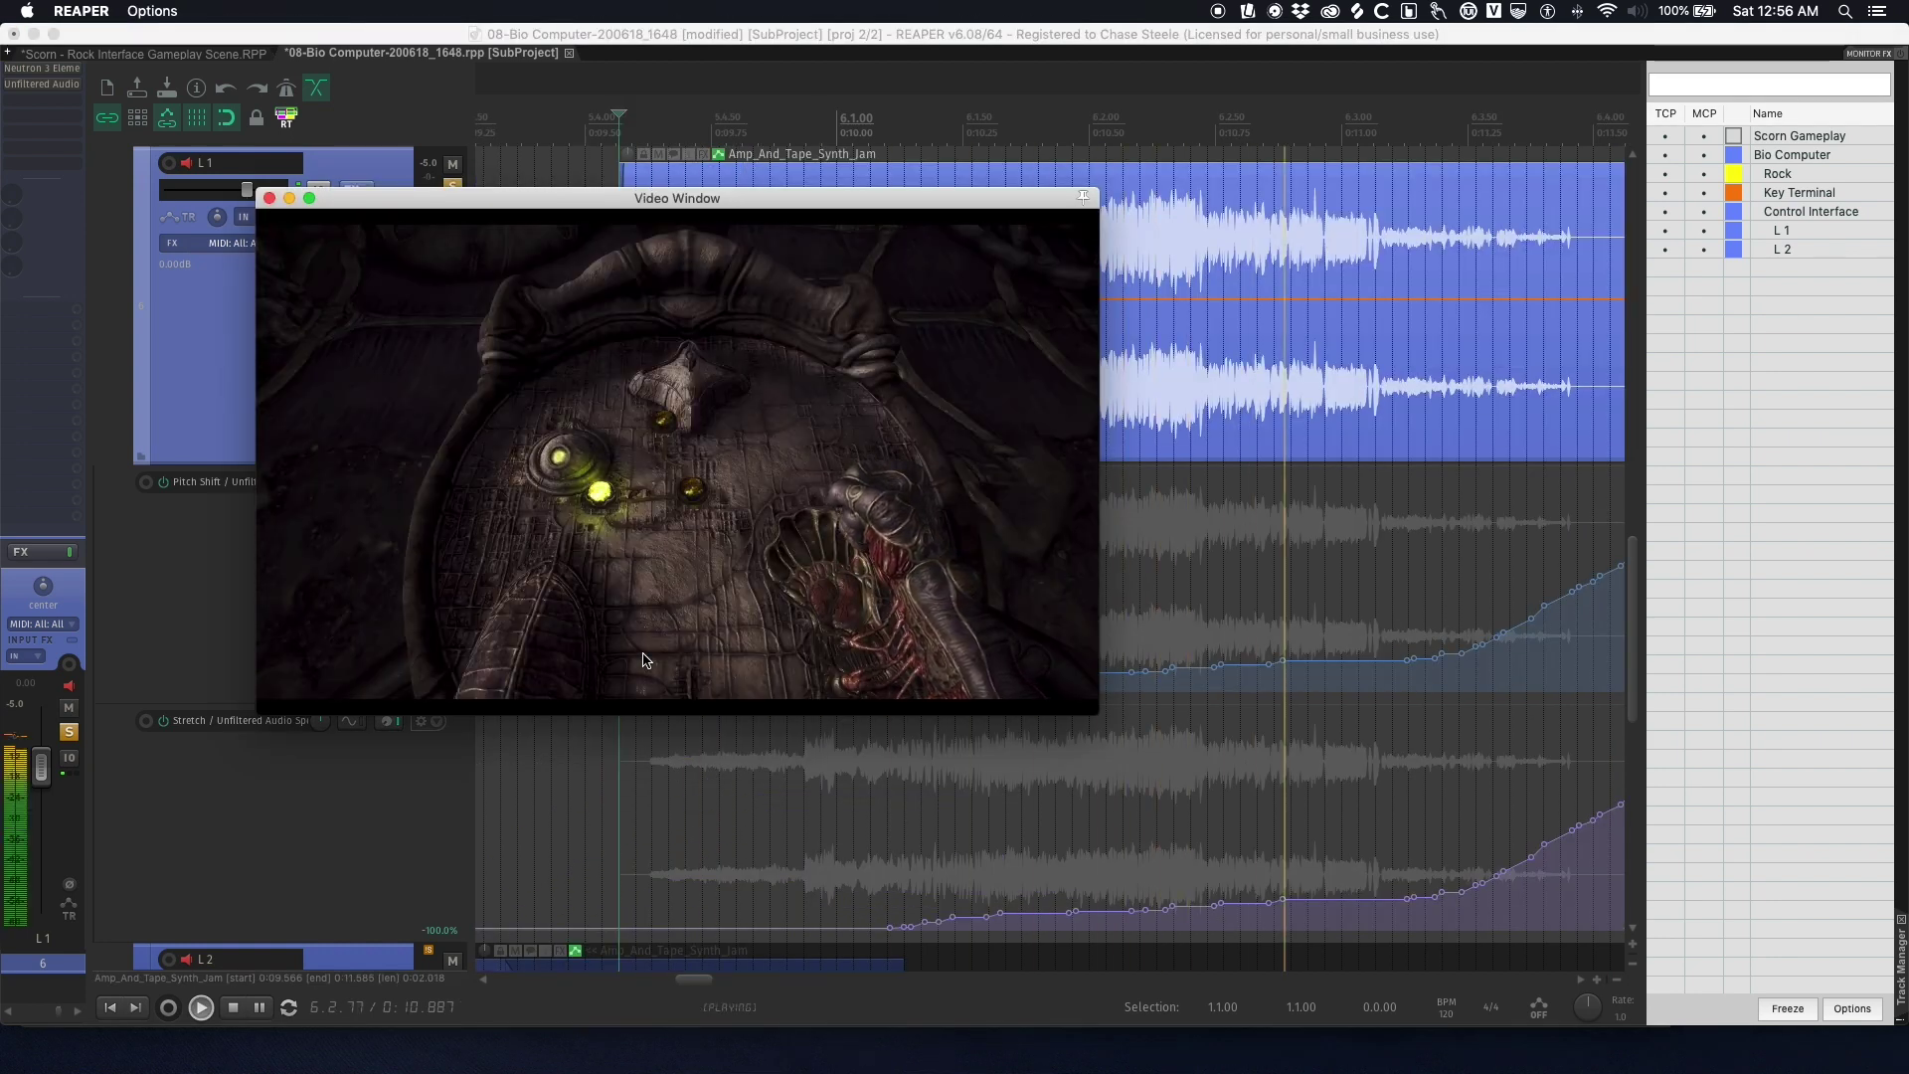
key("space")
key("super+shift+v")
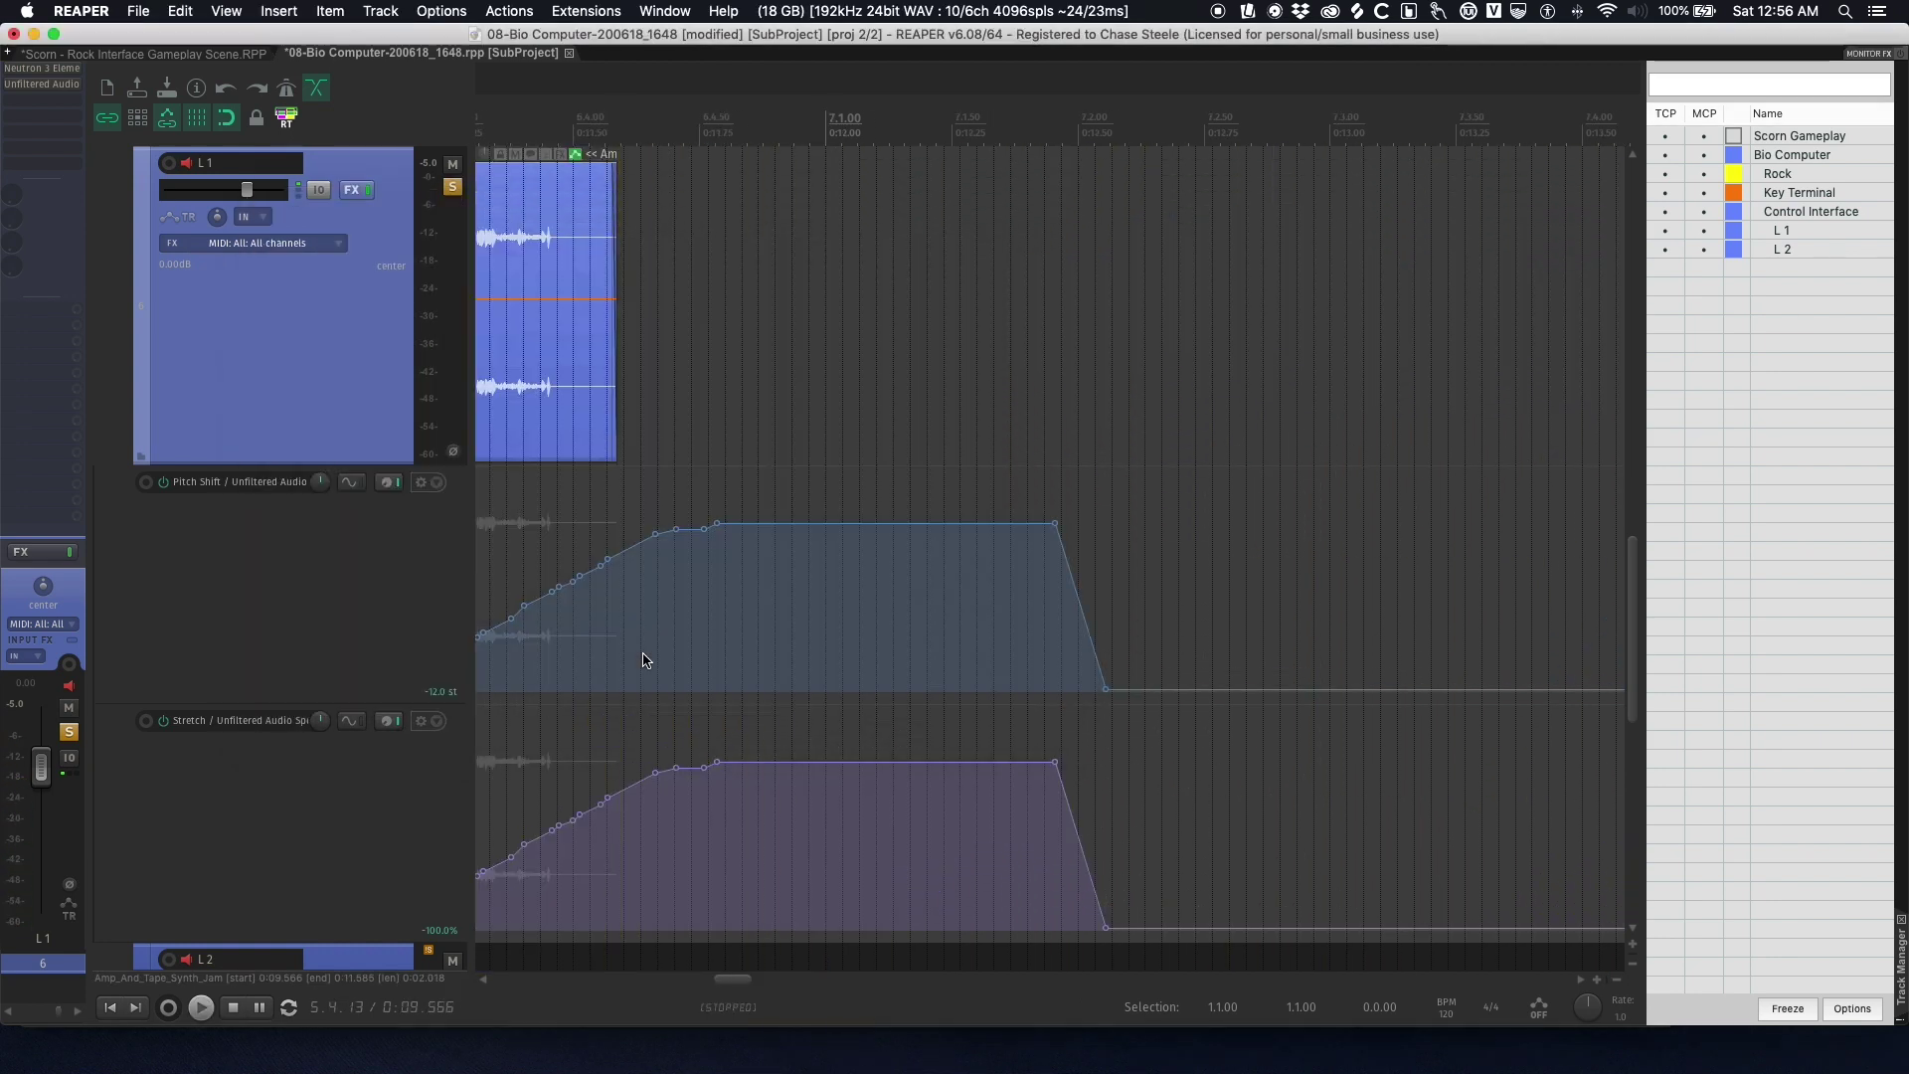
key("z")
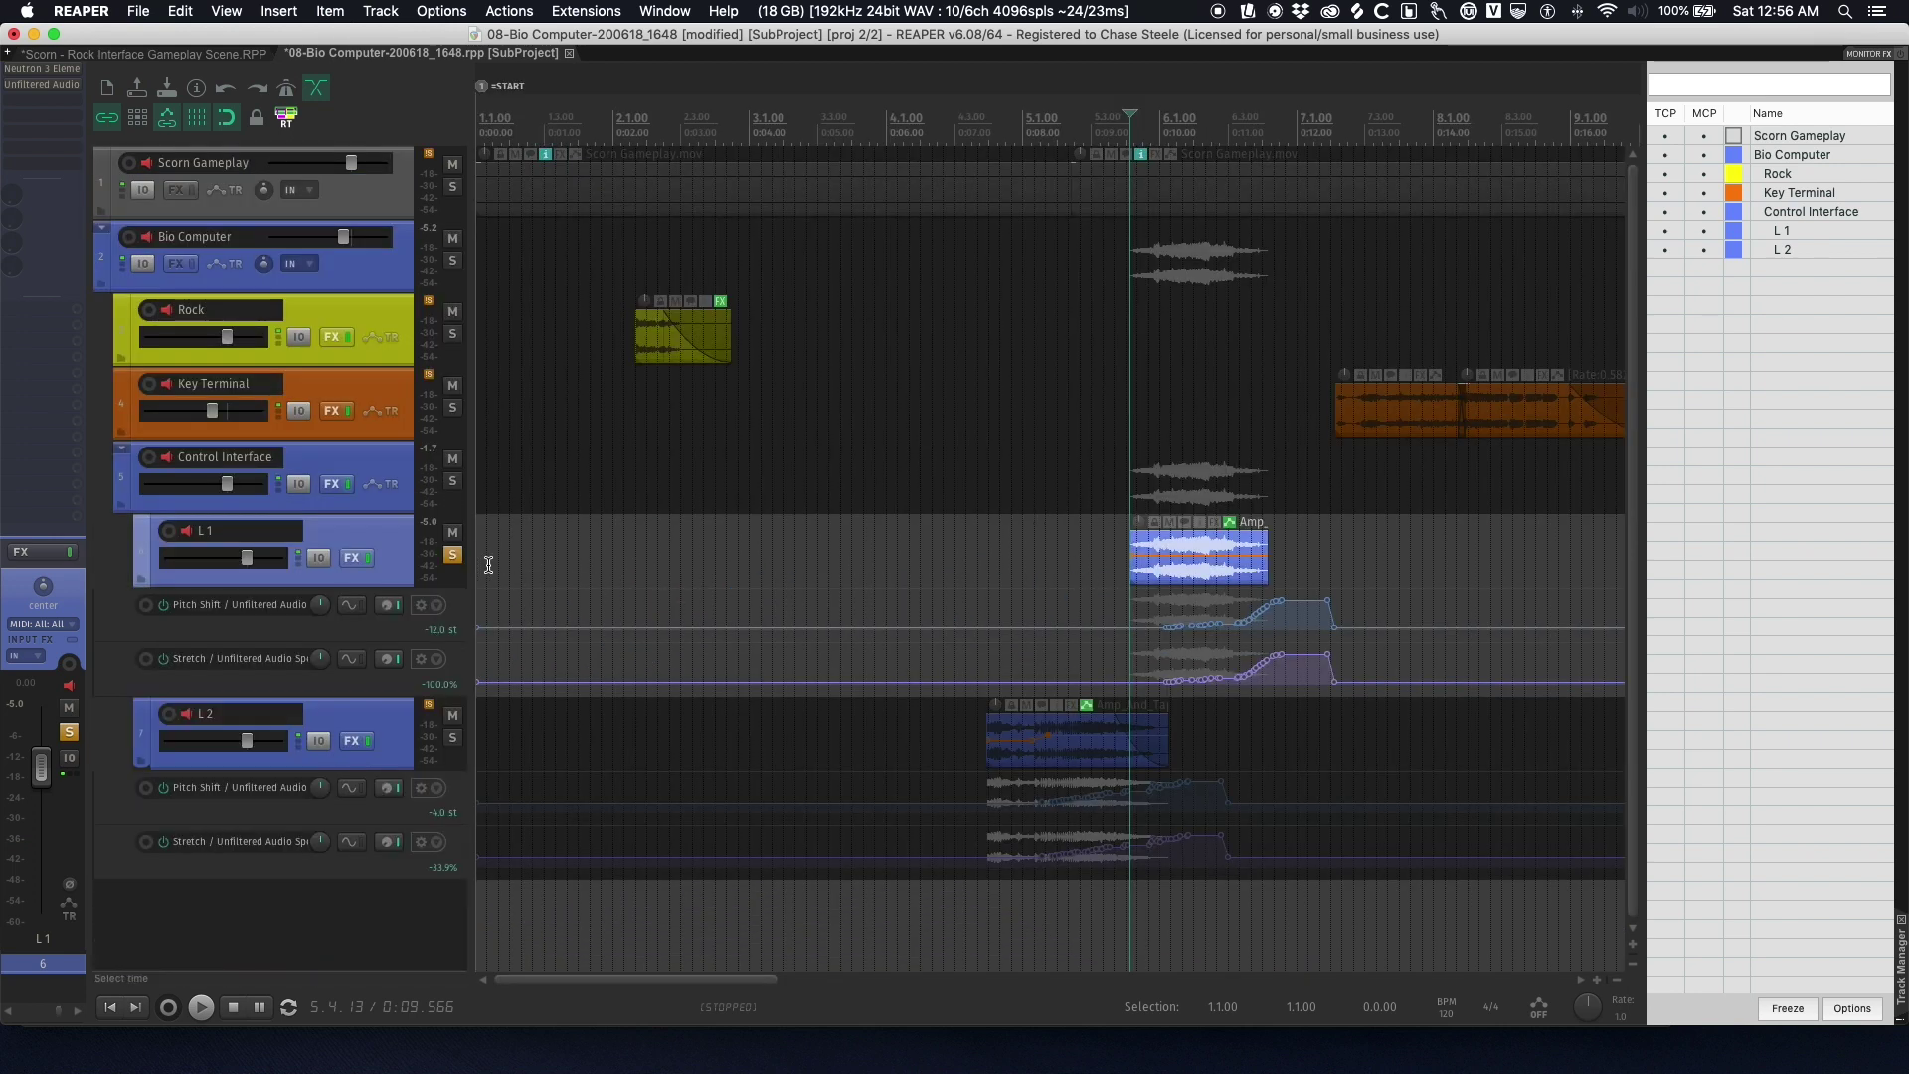
left_click(452, 555)
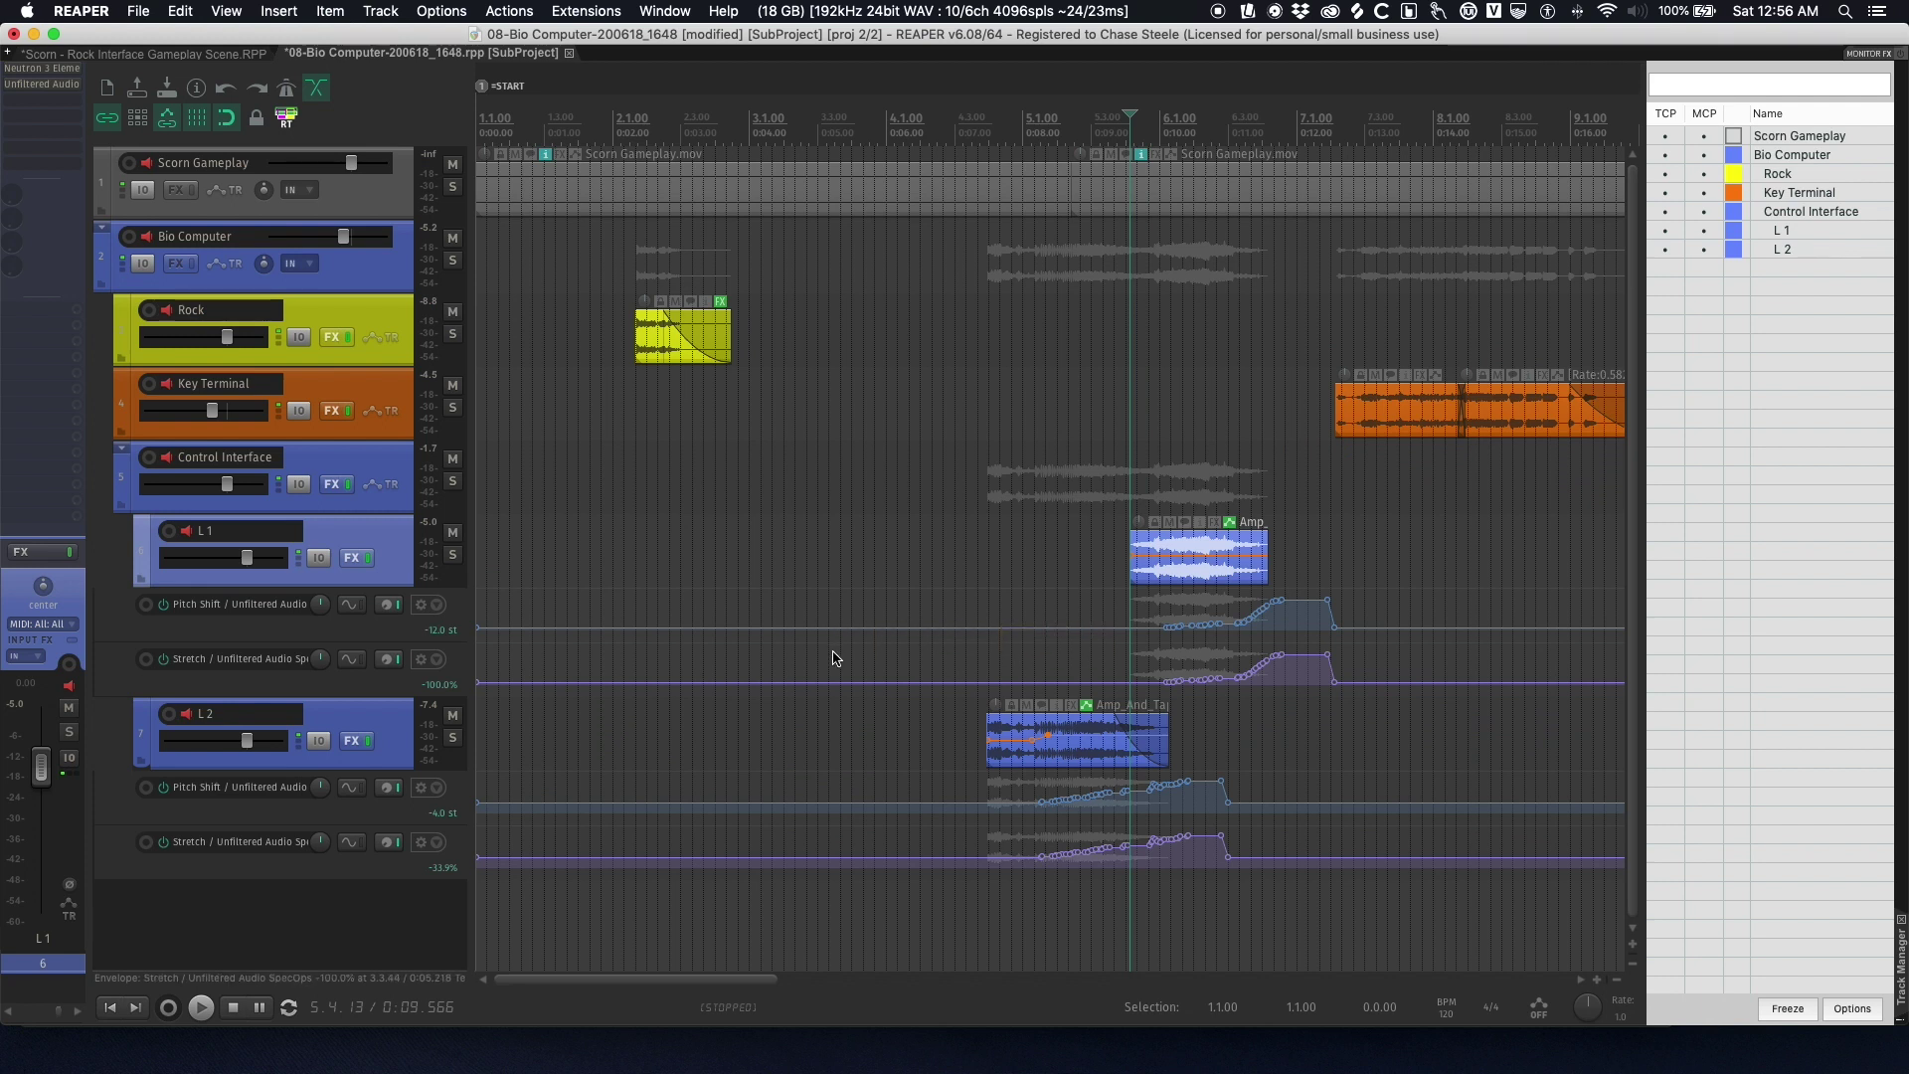
- Solo the Key Terminal track and play its clips from 7.2.13 with the gameplay video shown
left_click(1290, 405)
left_click(453, 407)
key("space")
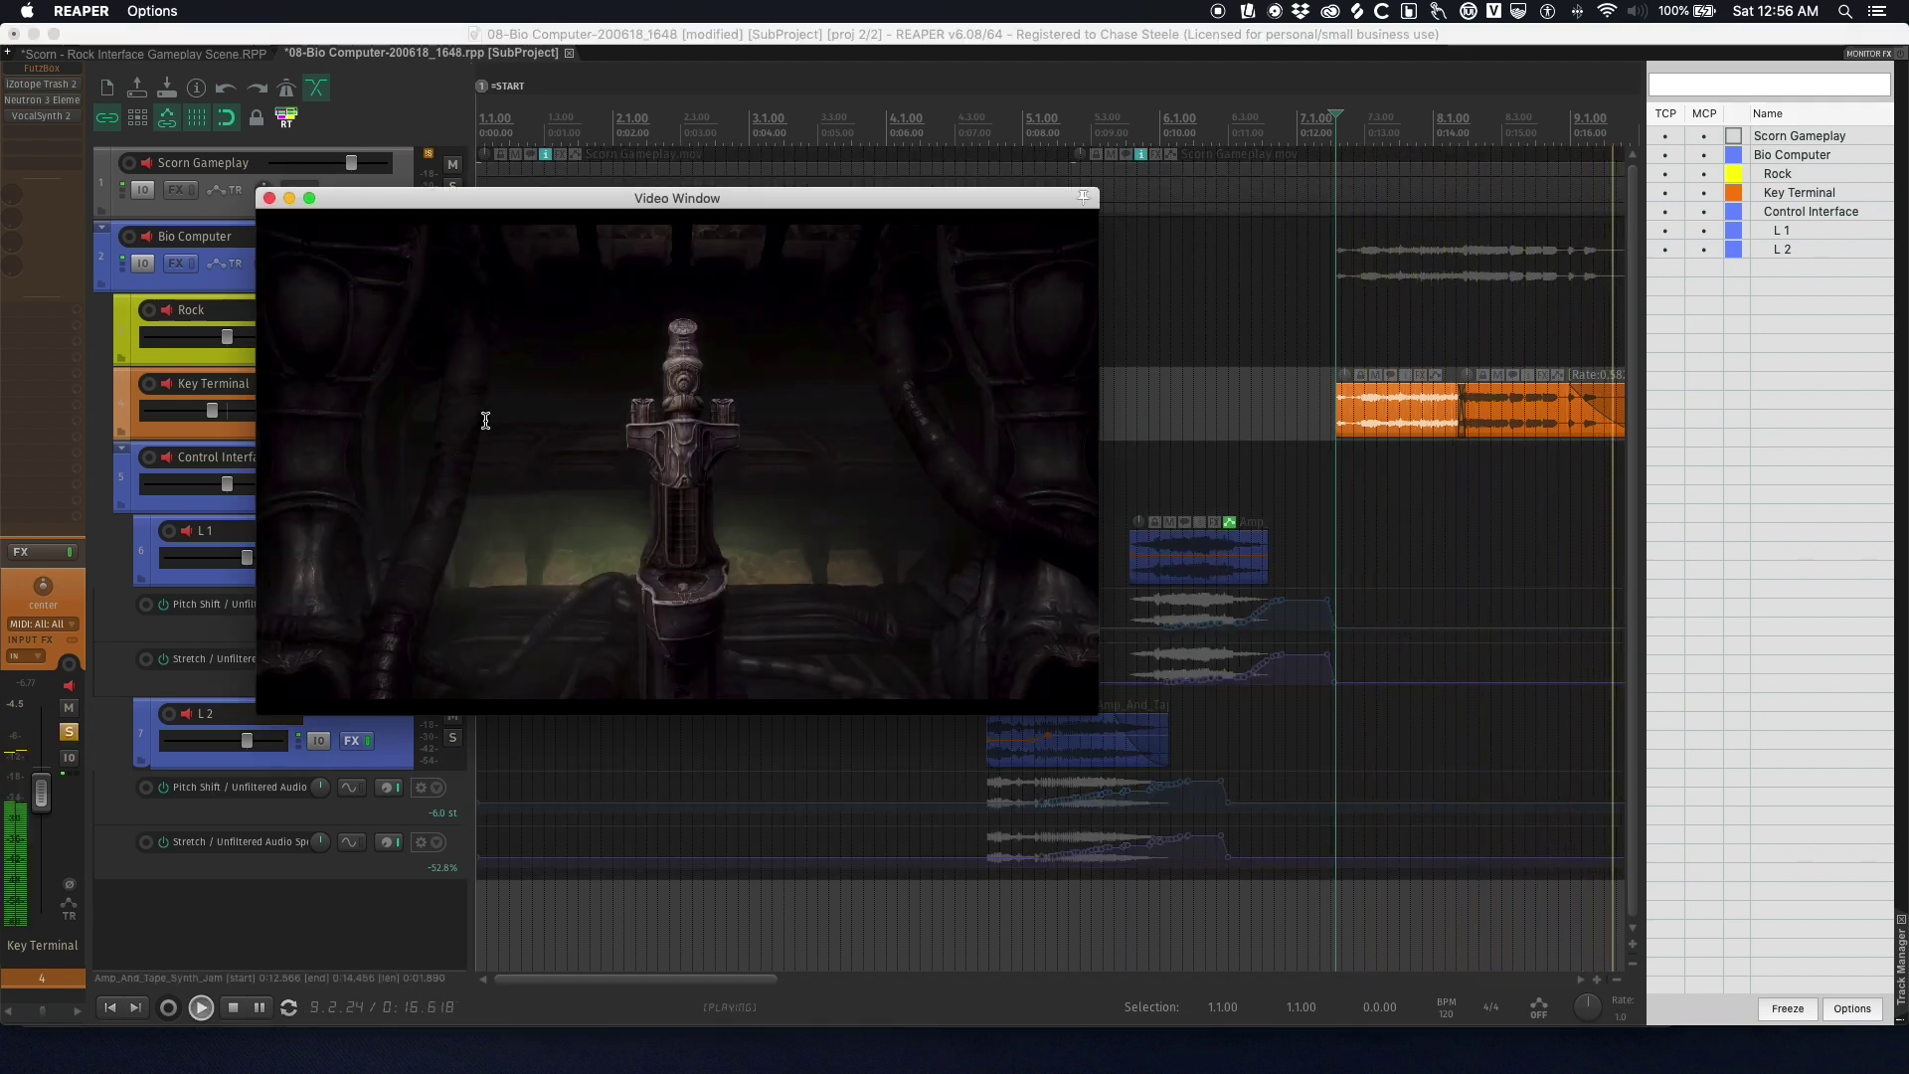
key("space")
key("space")
key("space")
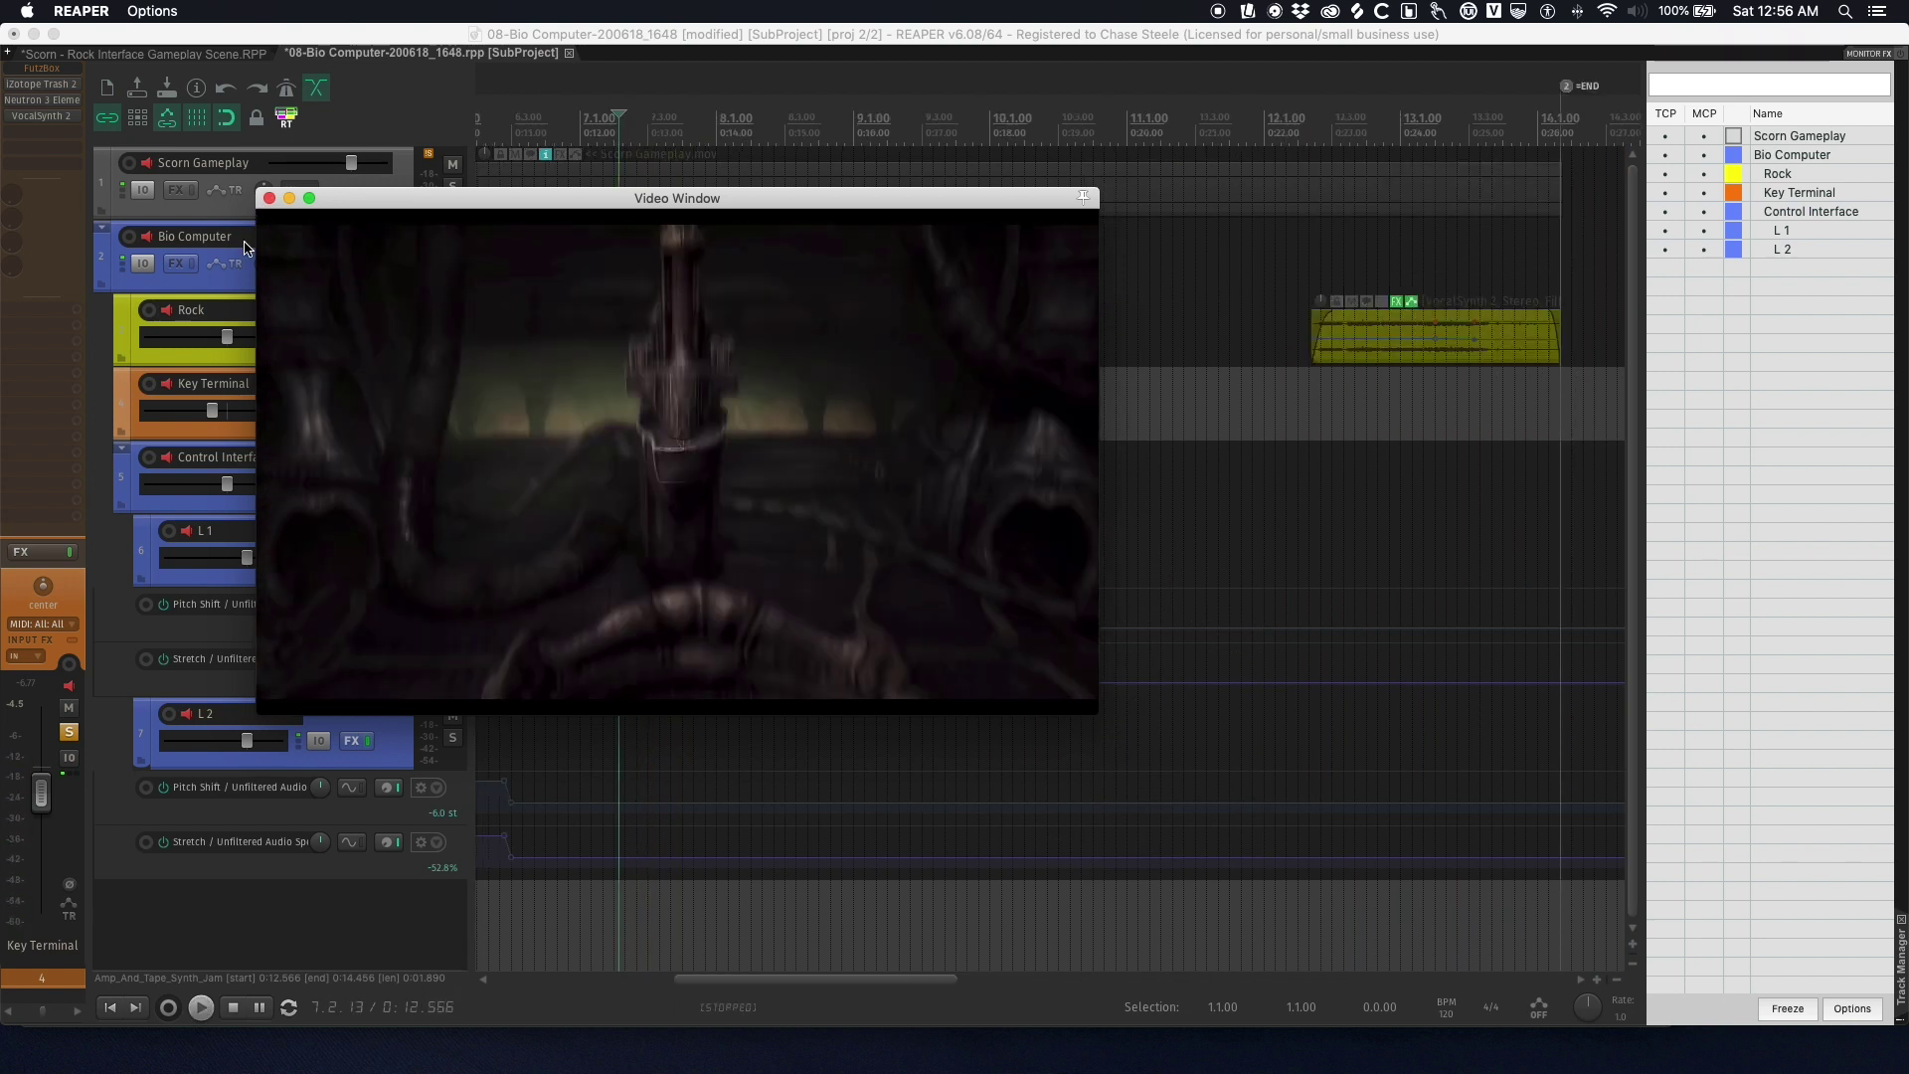
- Open Trash 2 on the Key Terminal track, dismiss its Preset Manager, and audition the sound with the effect bypassed
left_click(42, 85)
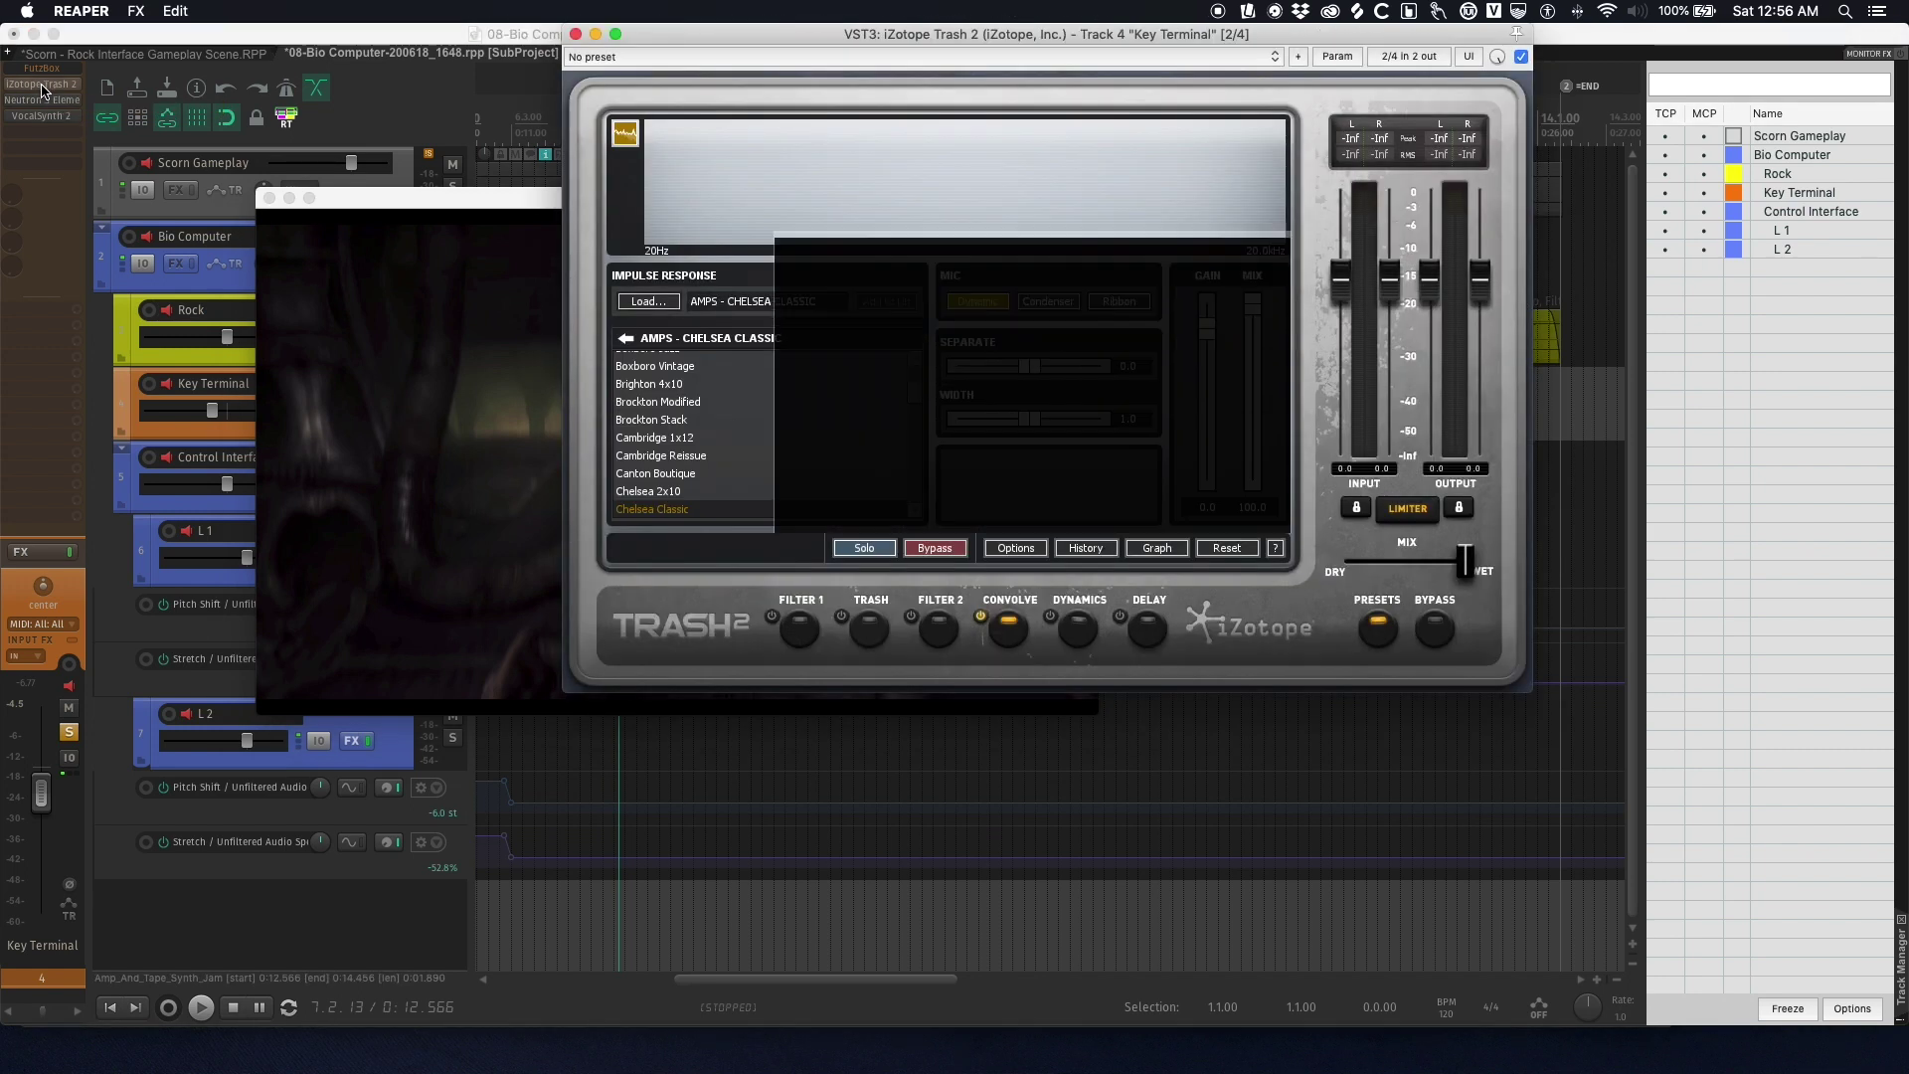
left_click(1243, 516)
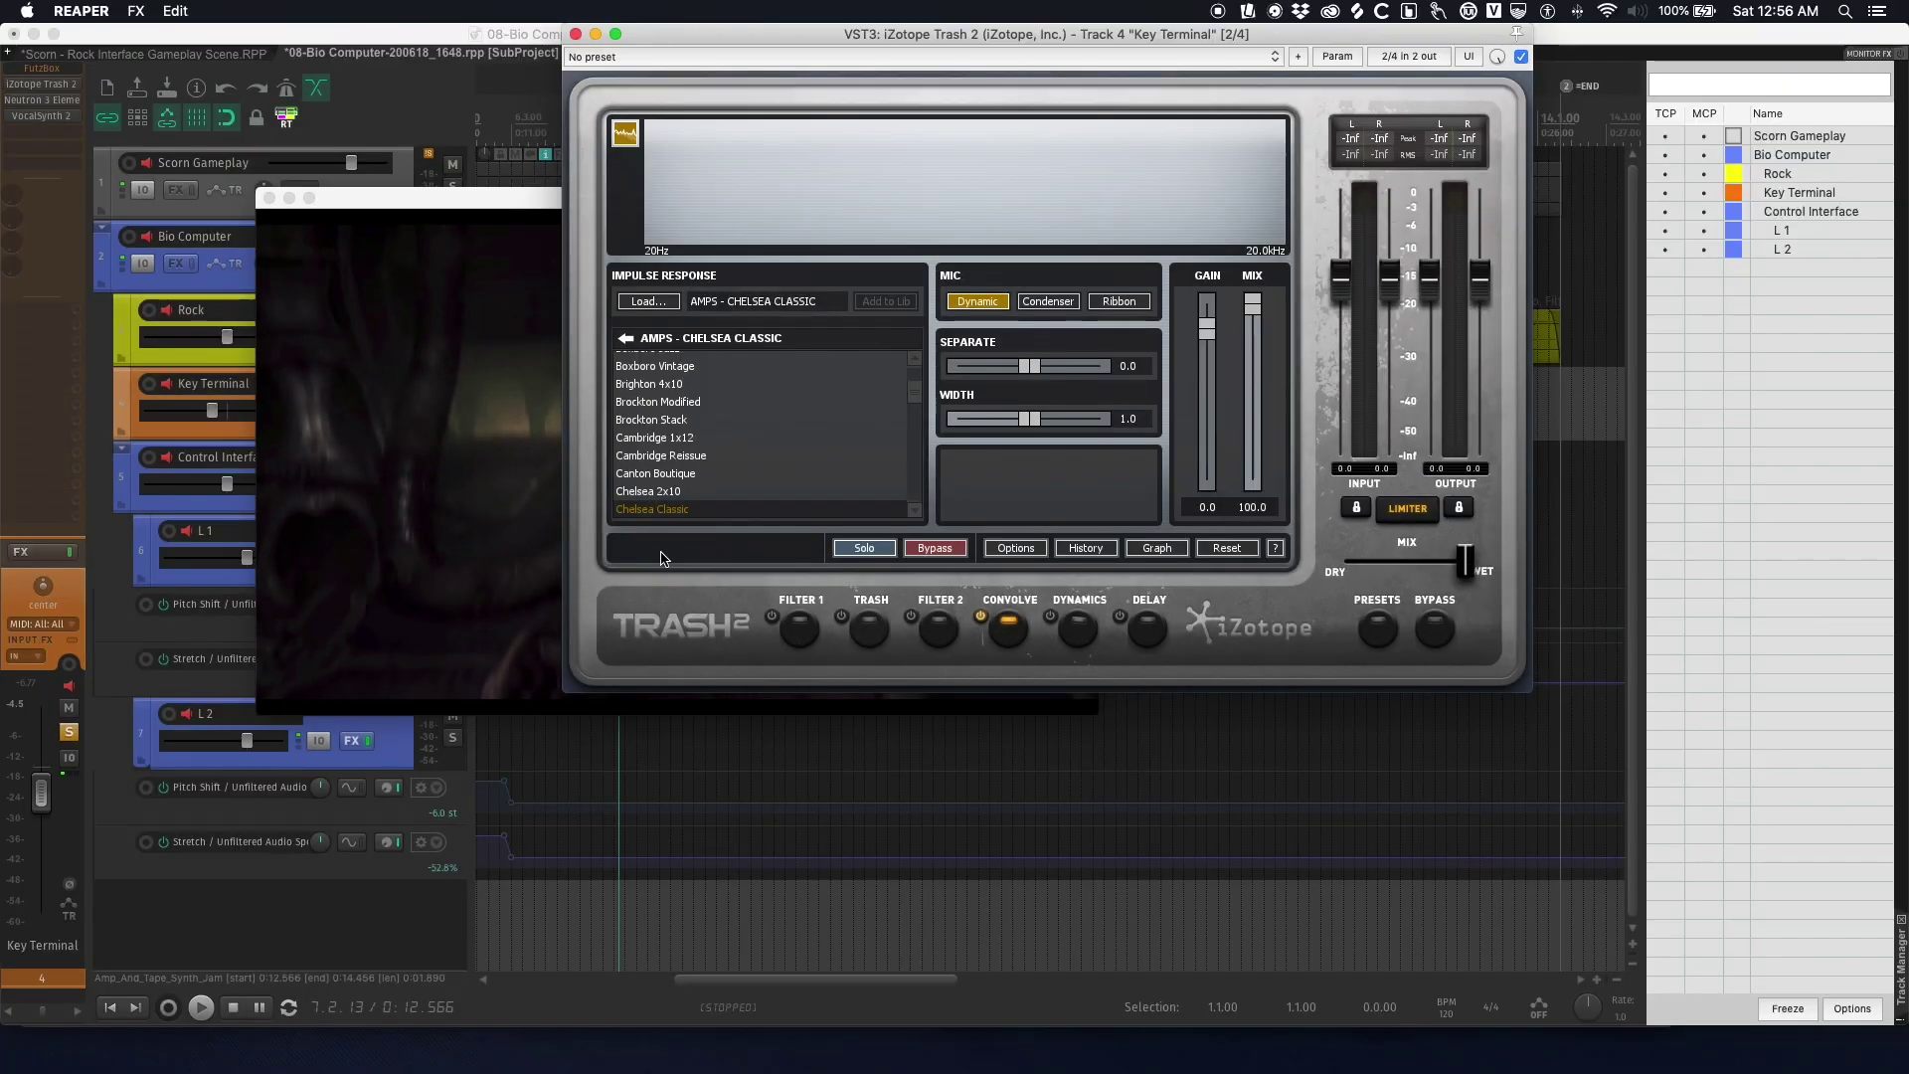
left_click(1520, 60)
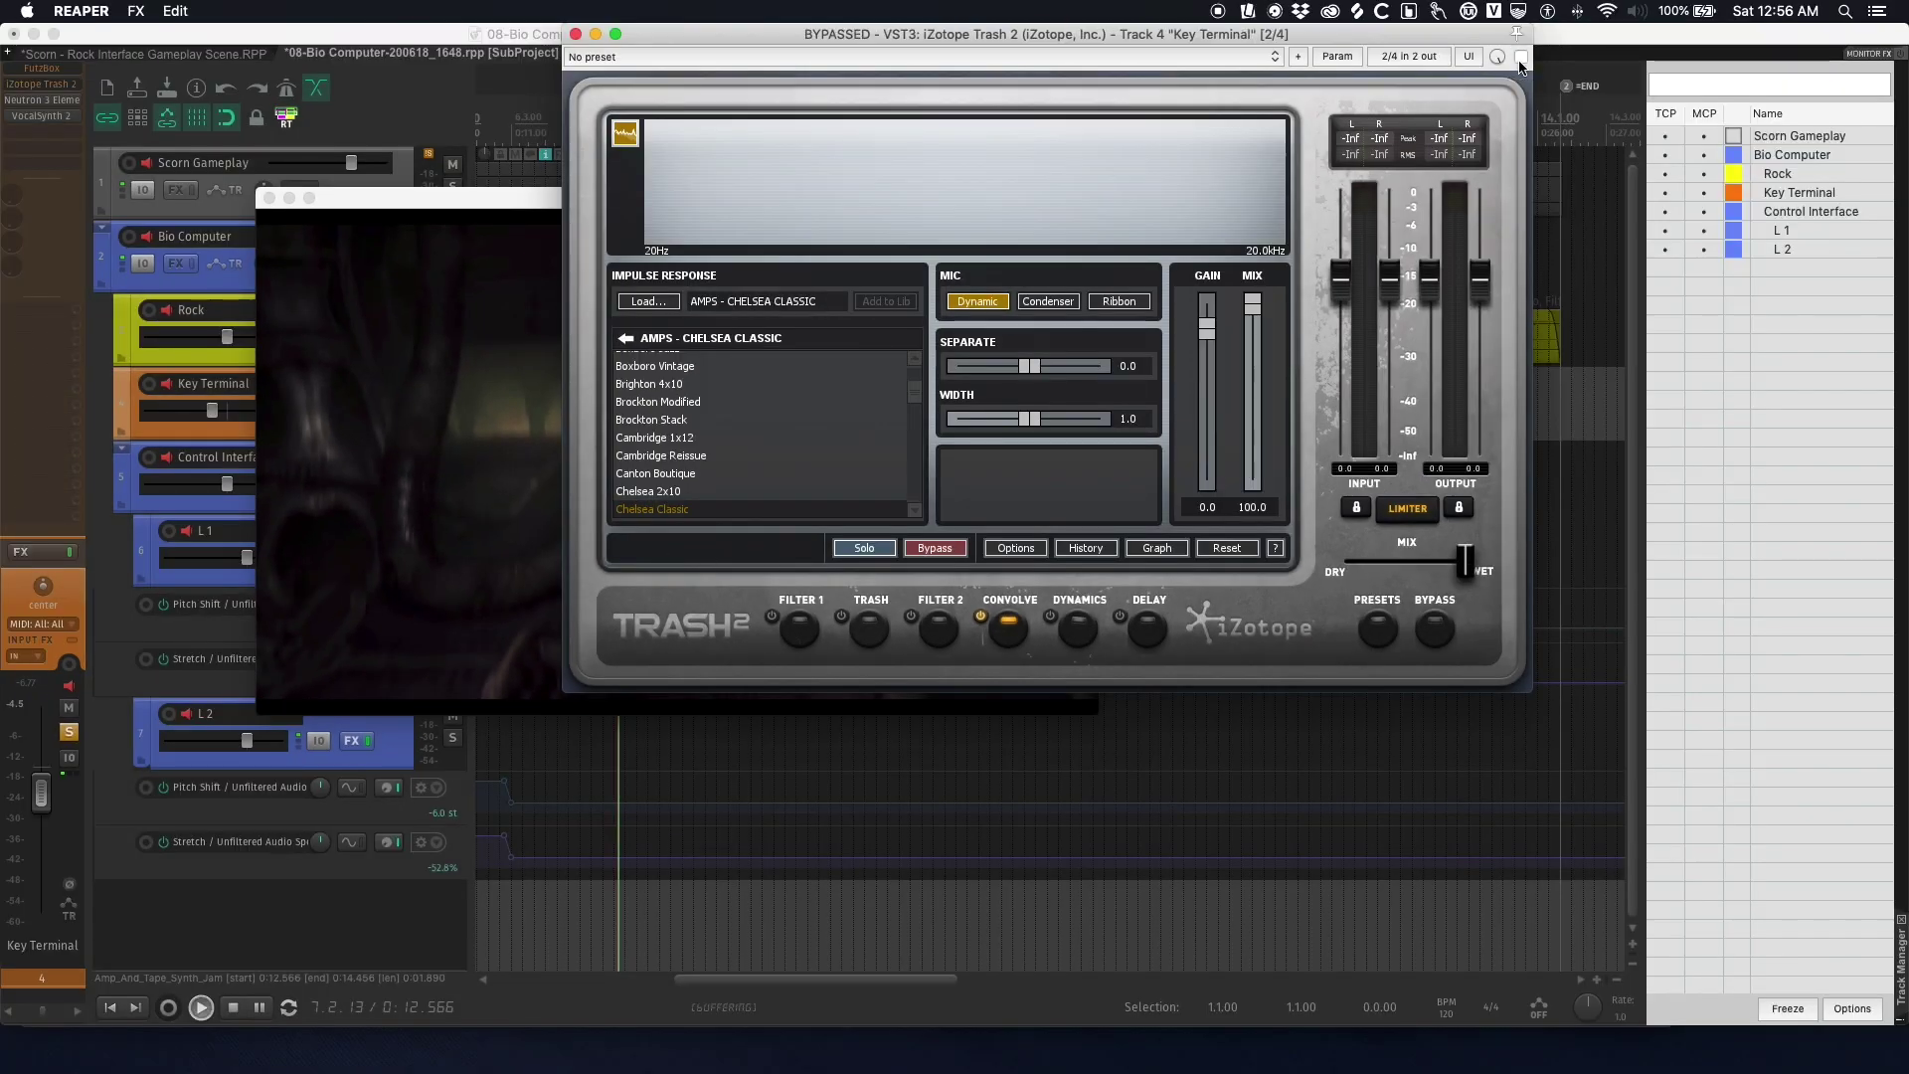
key("space")
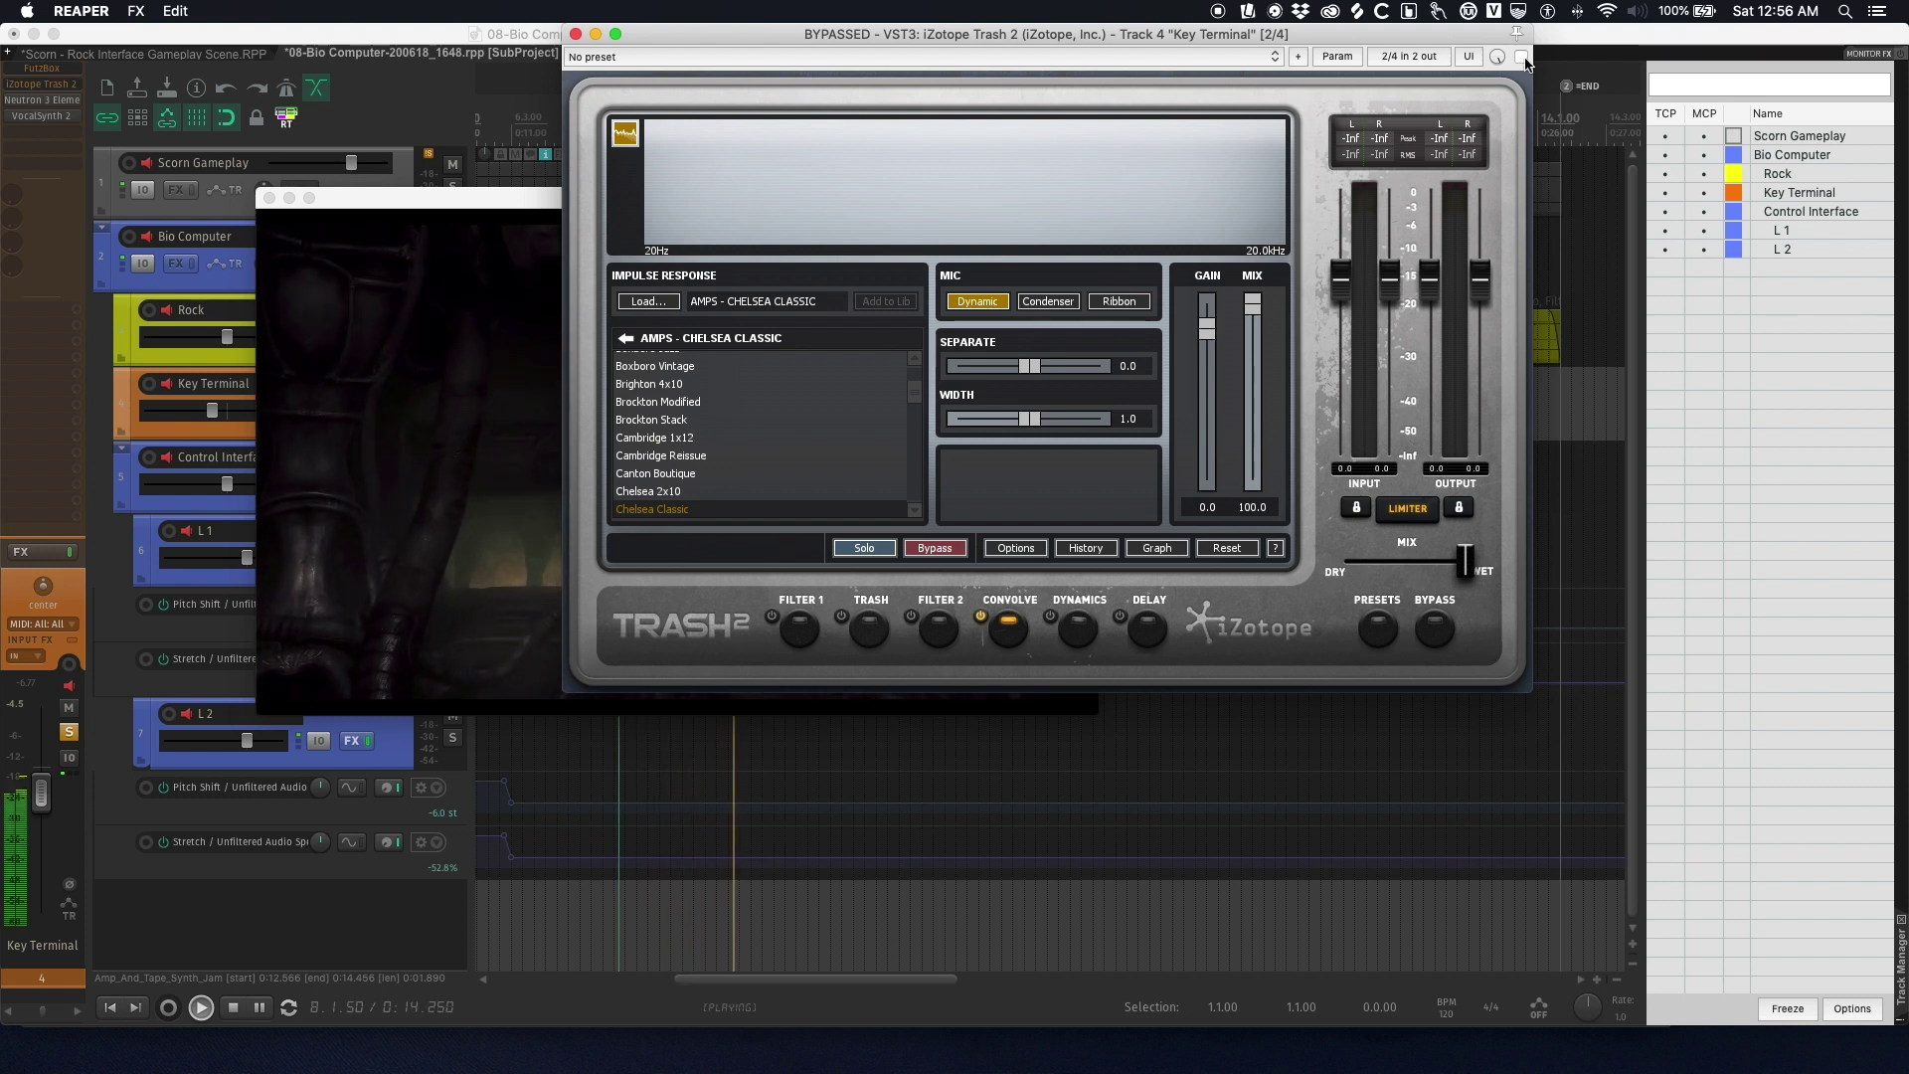
key("space")
- Re-enable Trash 2, audition Key Terminal with it active, and close the effect window leaving it enabled
left_click(1522, 57)
key("space")
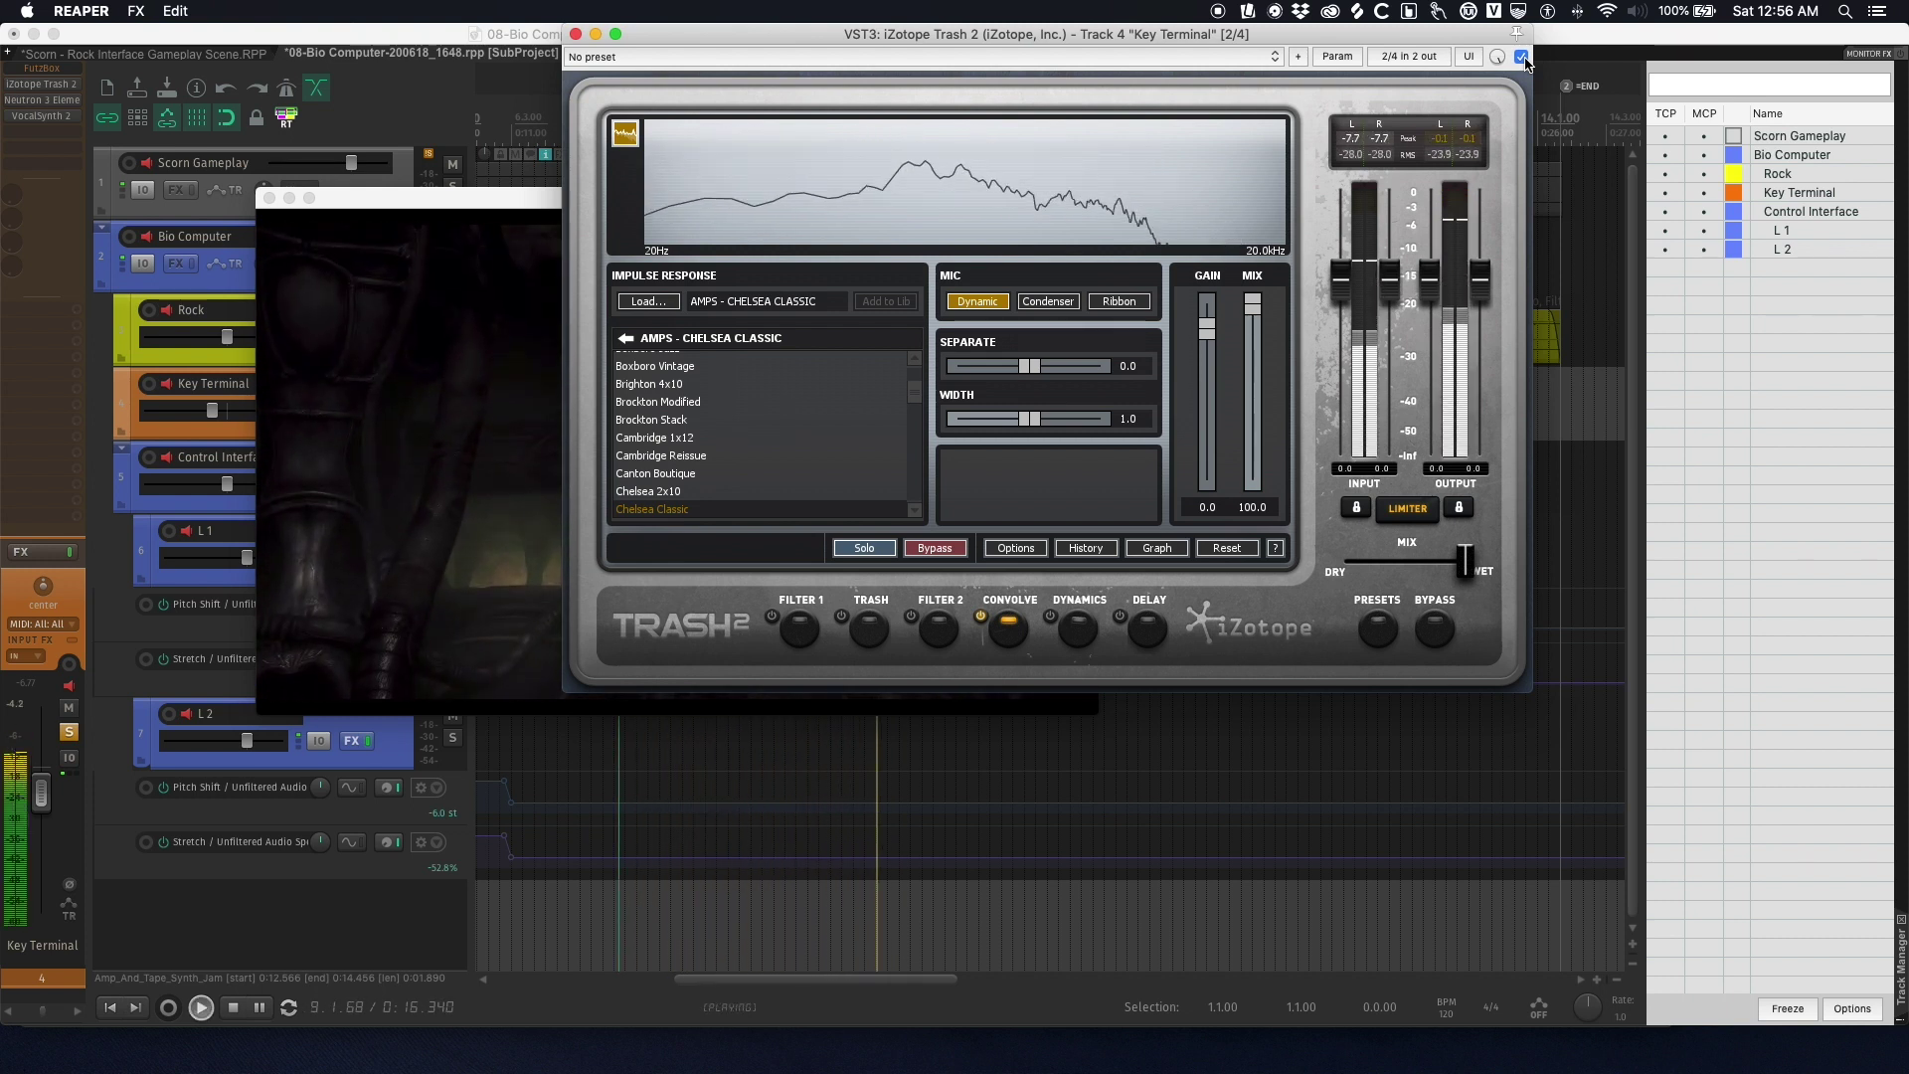
key("space")
left_click(1522, 56)
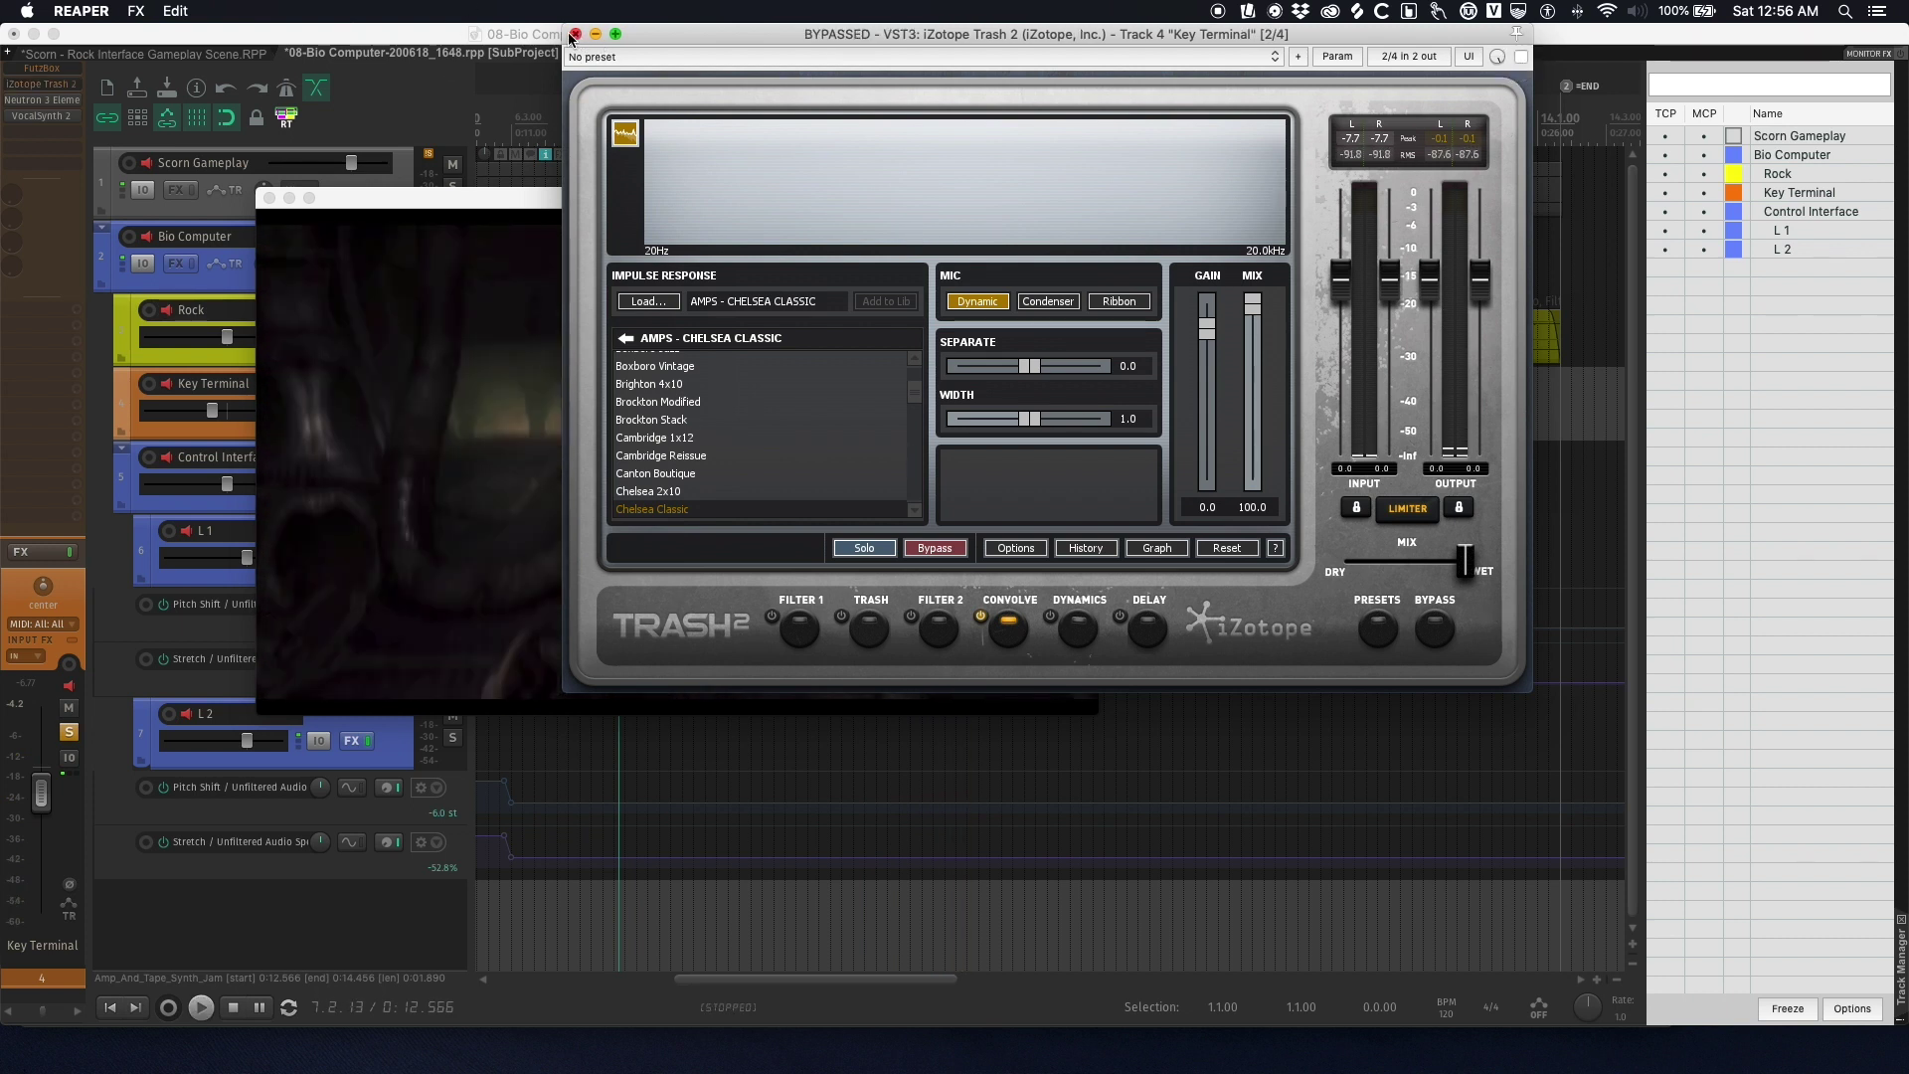
left_click(1522, 57)
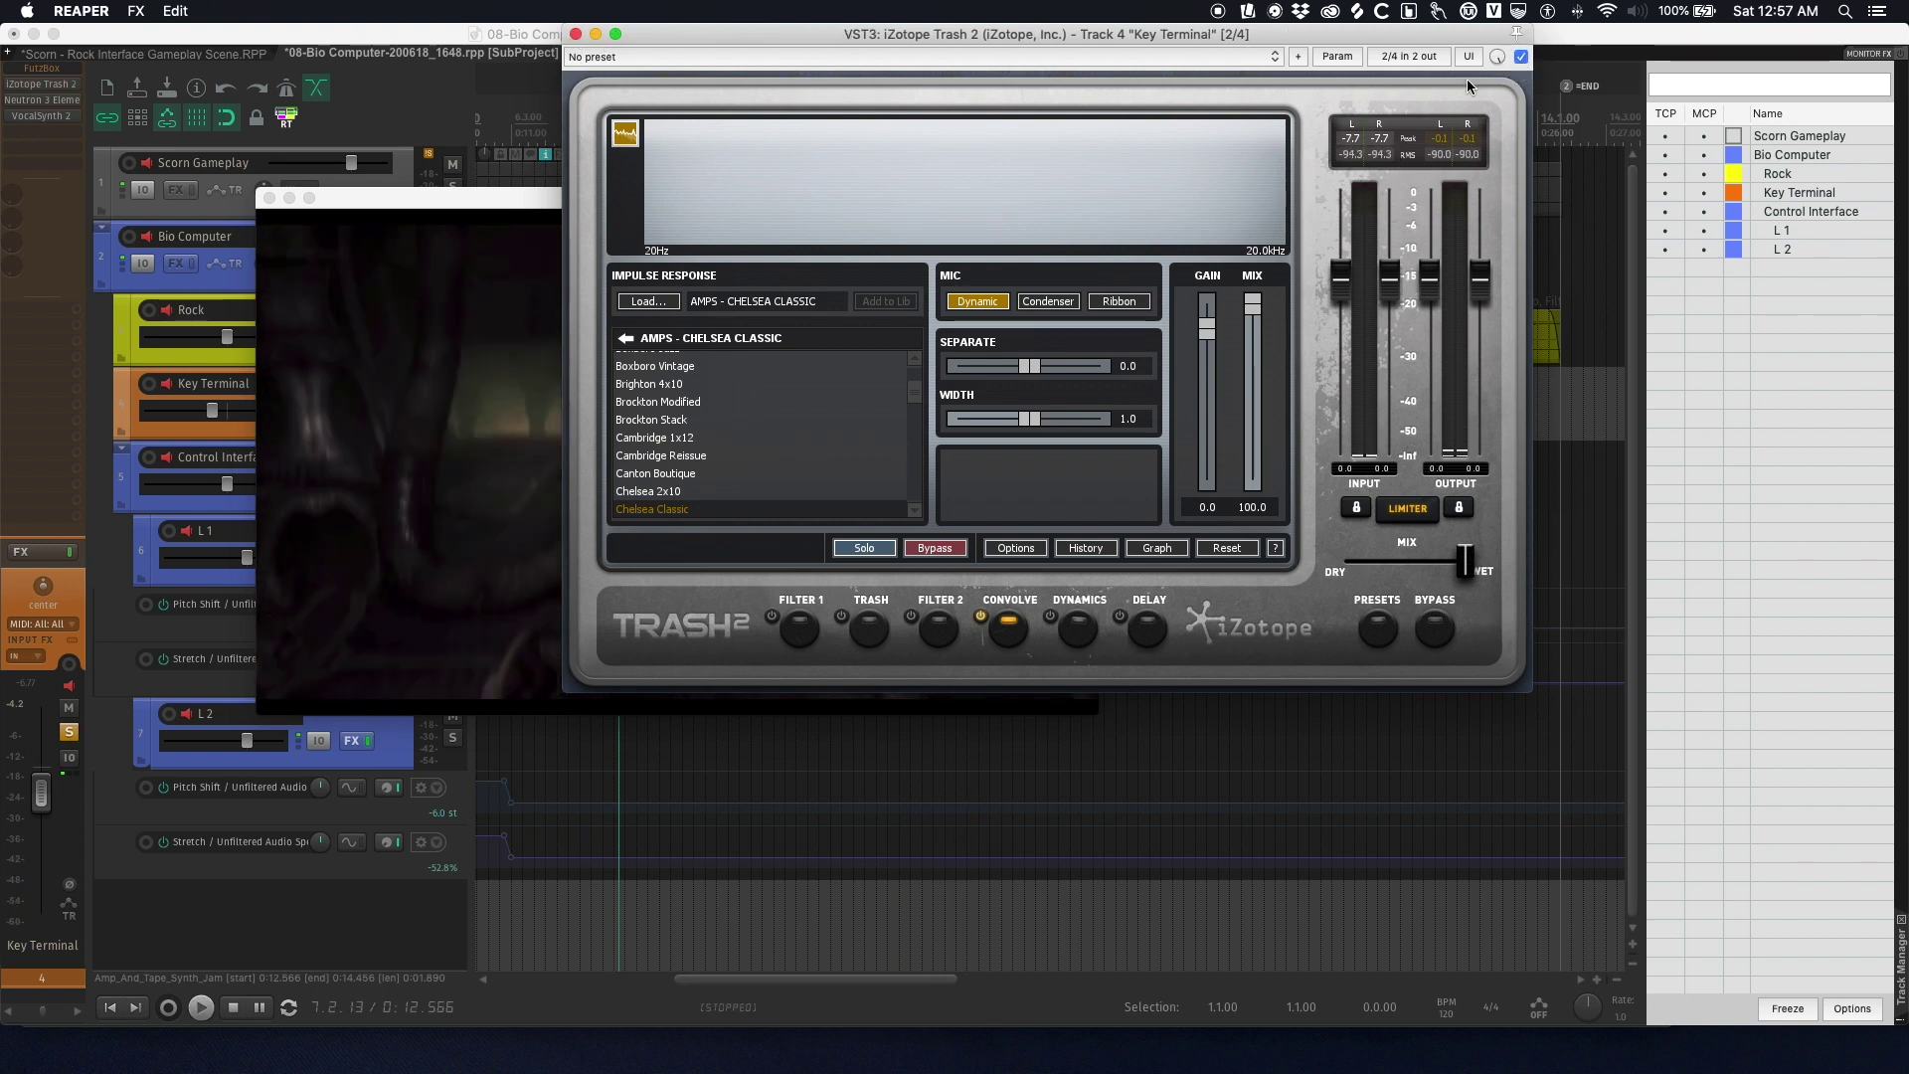
left_click(575, 35)
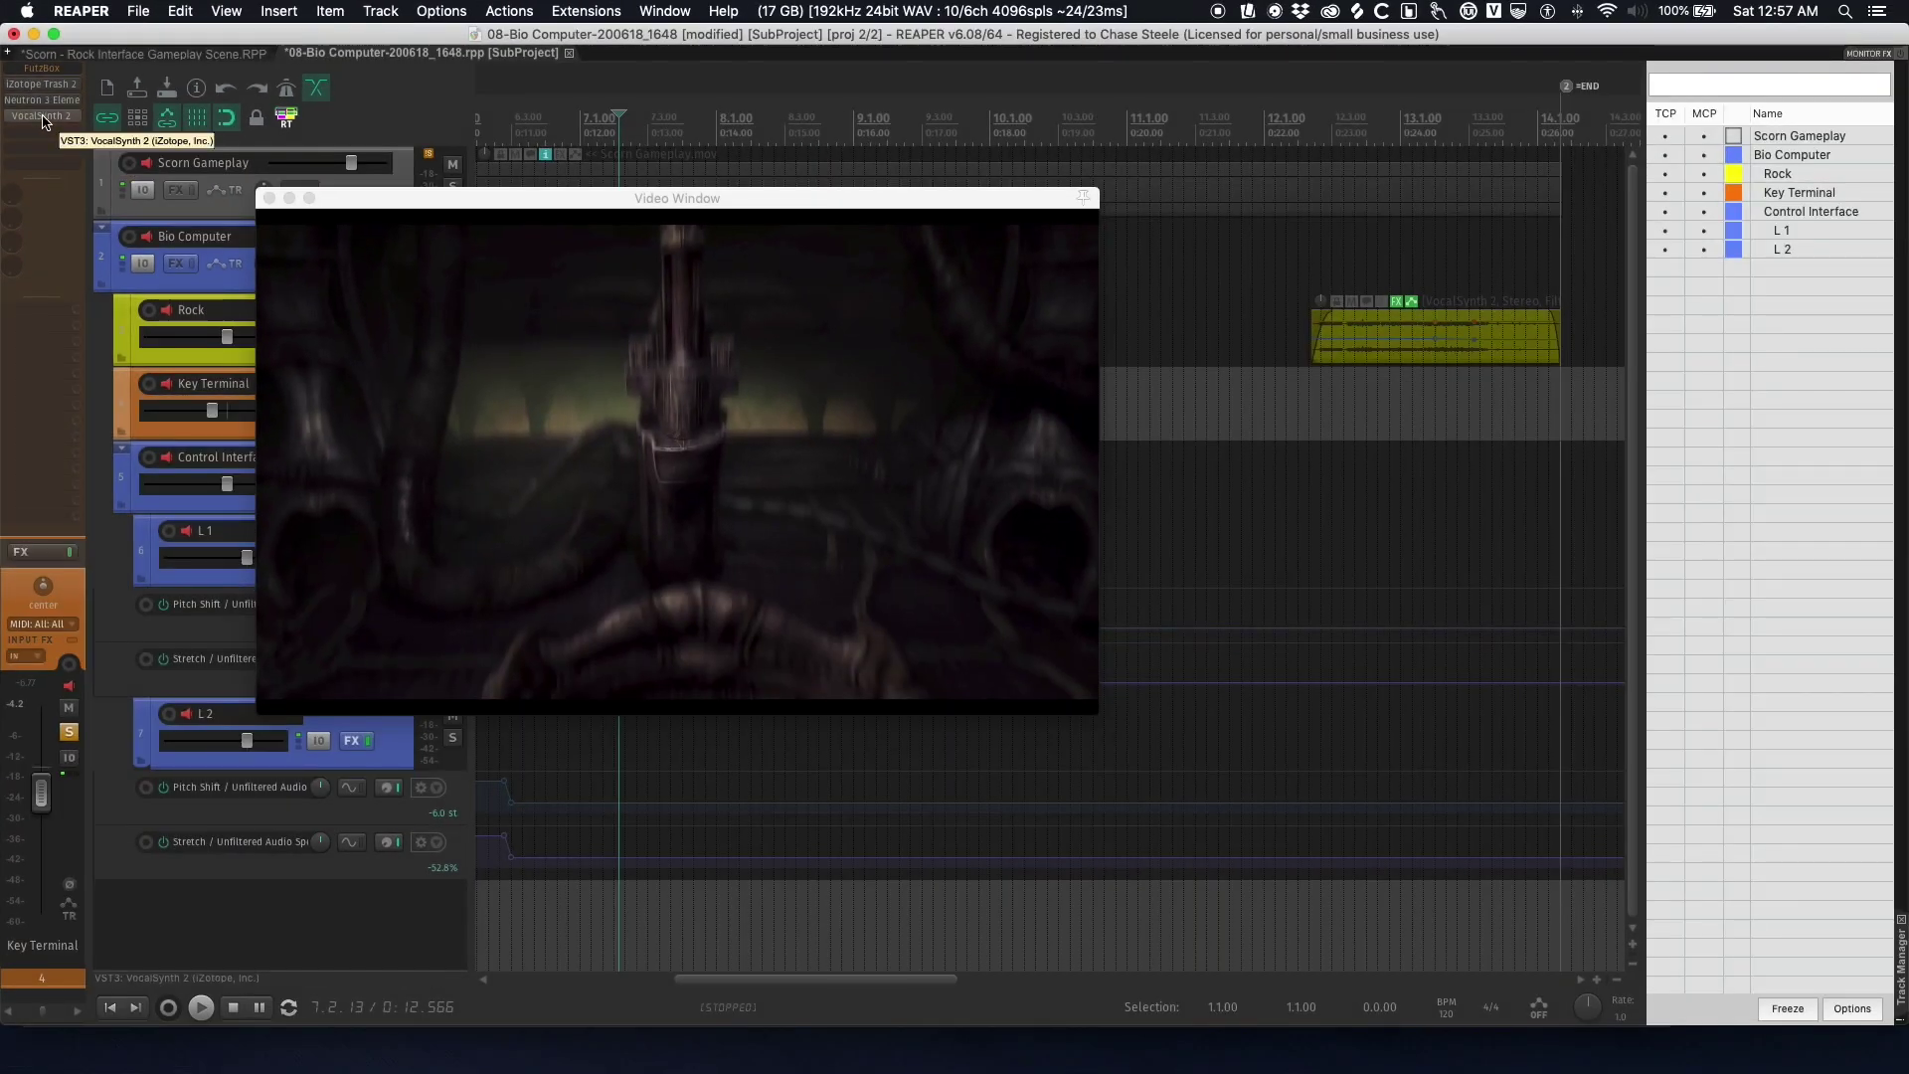
- Open VocalSynth 2 on the Key Terminal track and dismiss its Global Presets window
left_click(44, 117)
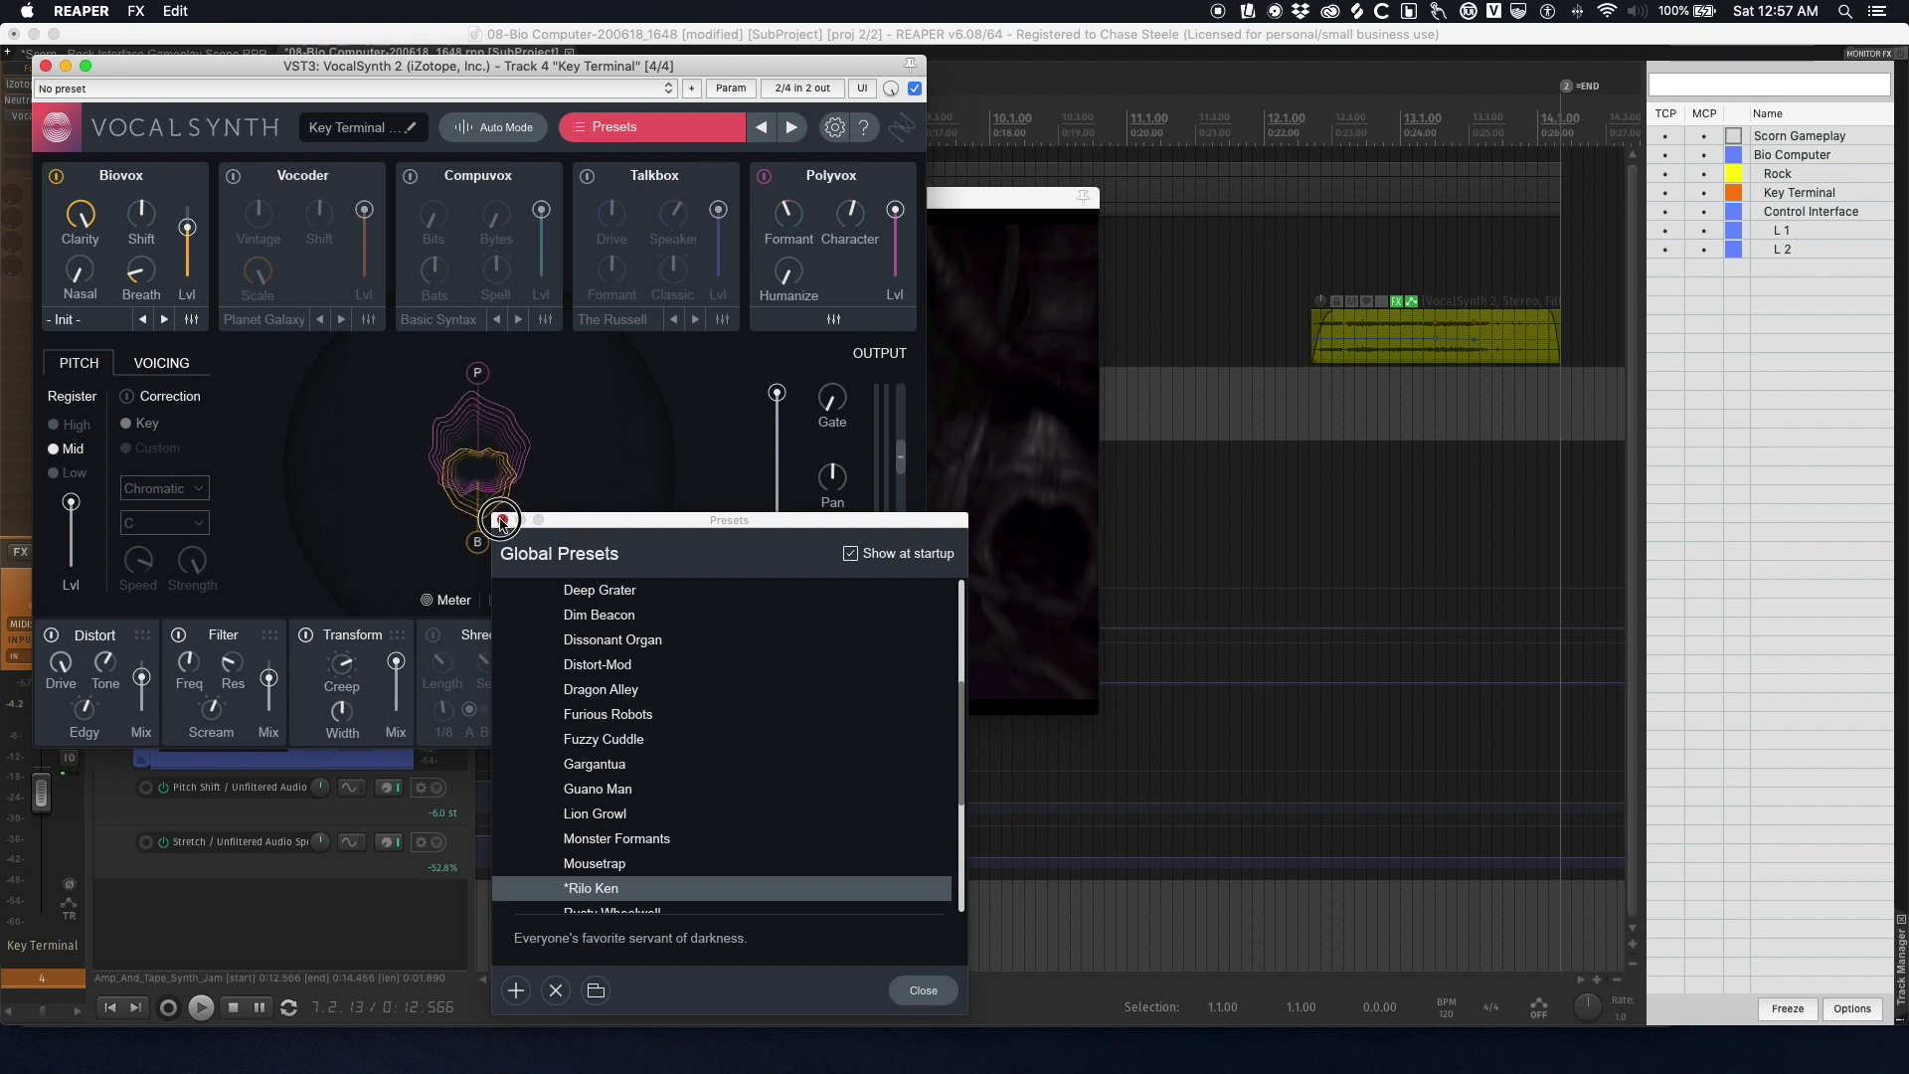
left_click(501, 520)
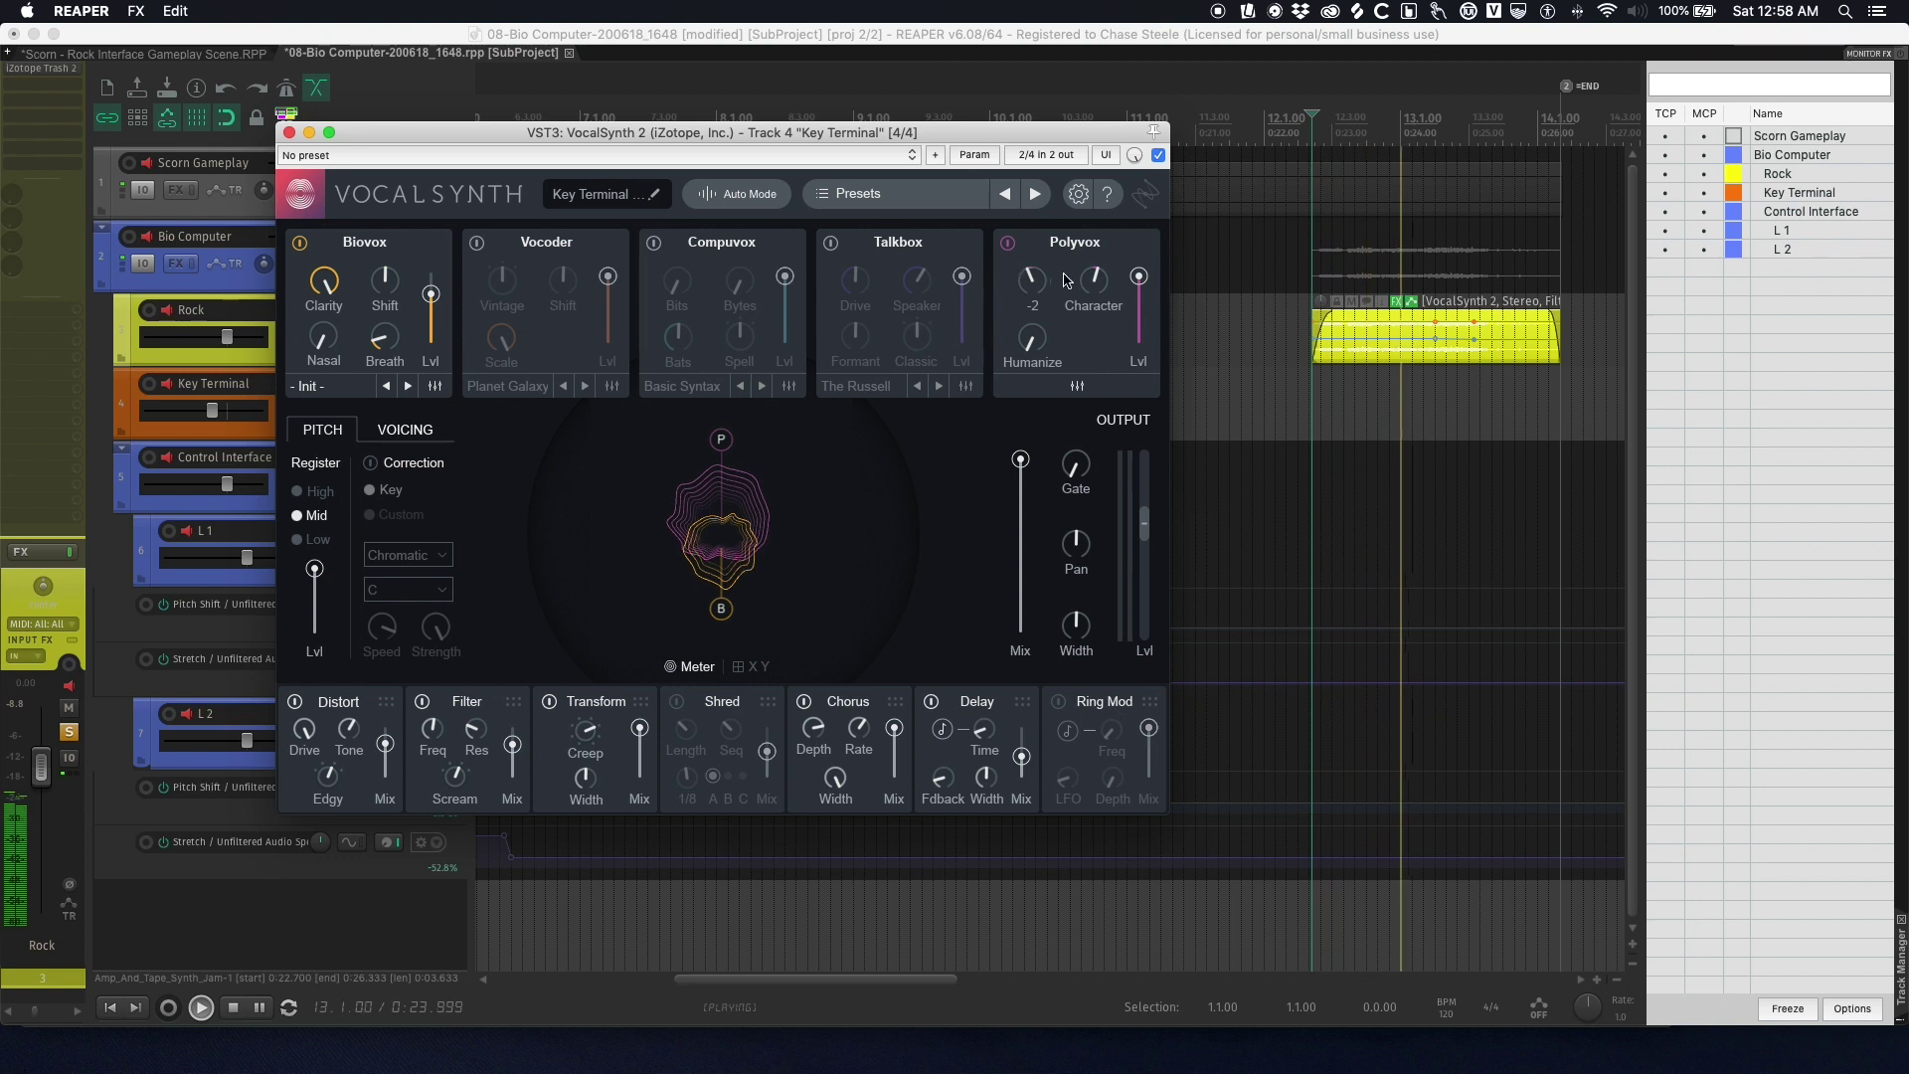
- Play the Rock track's last clip from 12.1.00 against the gameplay video, and reposition the edit cursor just before the clip
key("space")
left_click(1266, 338)
key("space")
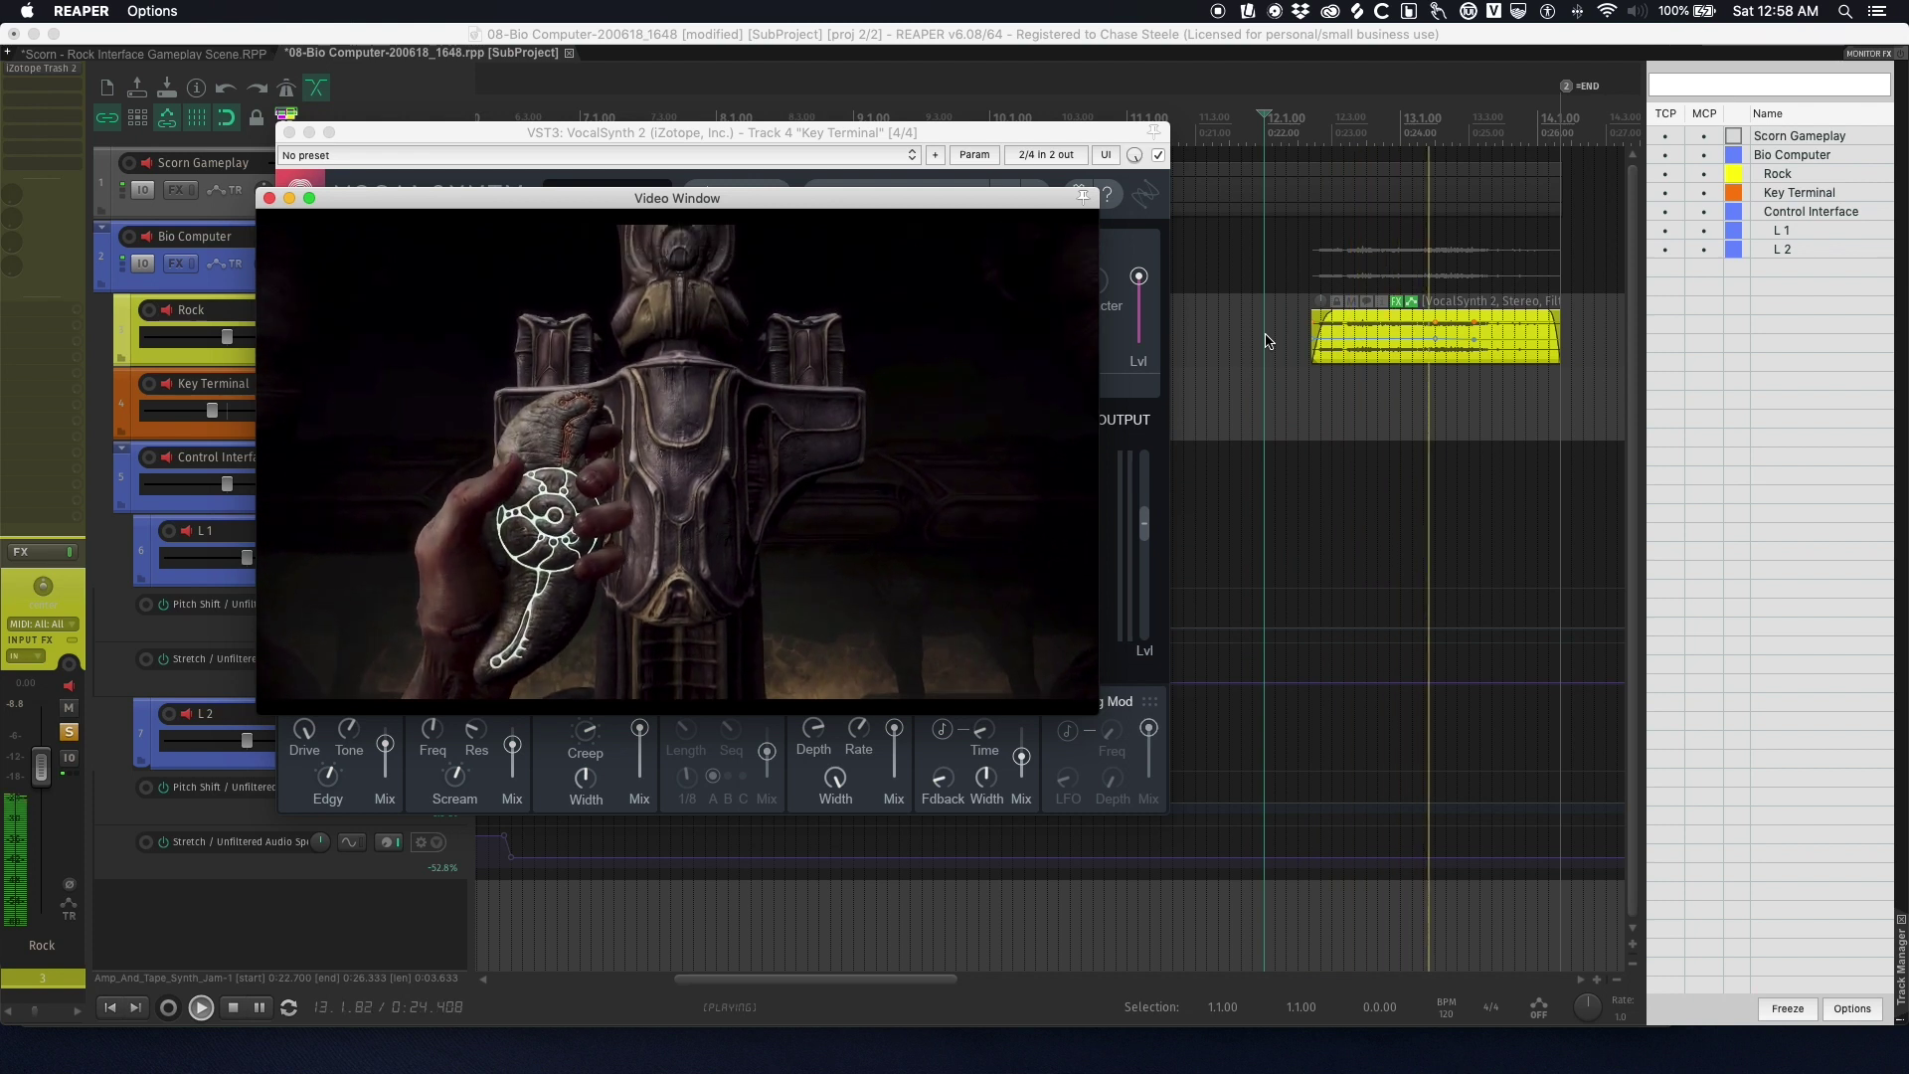
key("space")
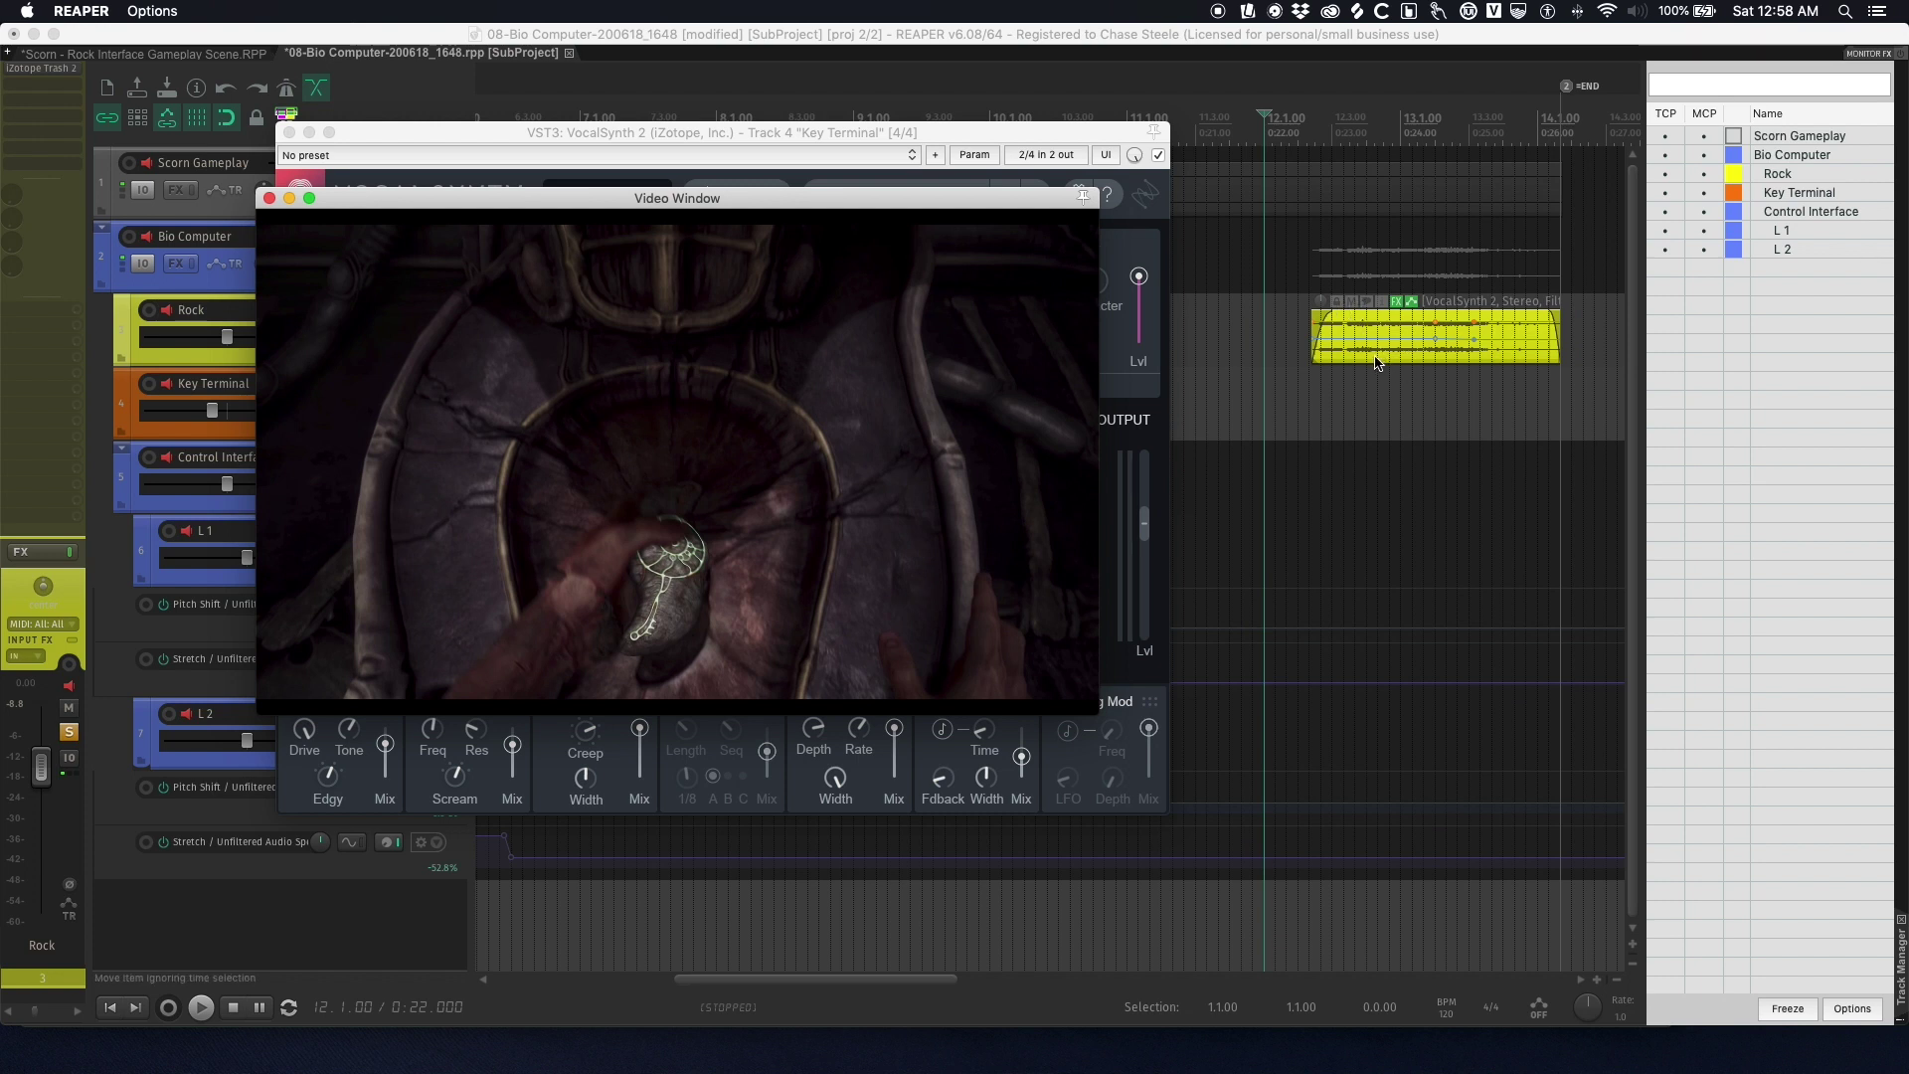
left_click(1259, 332)
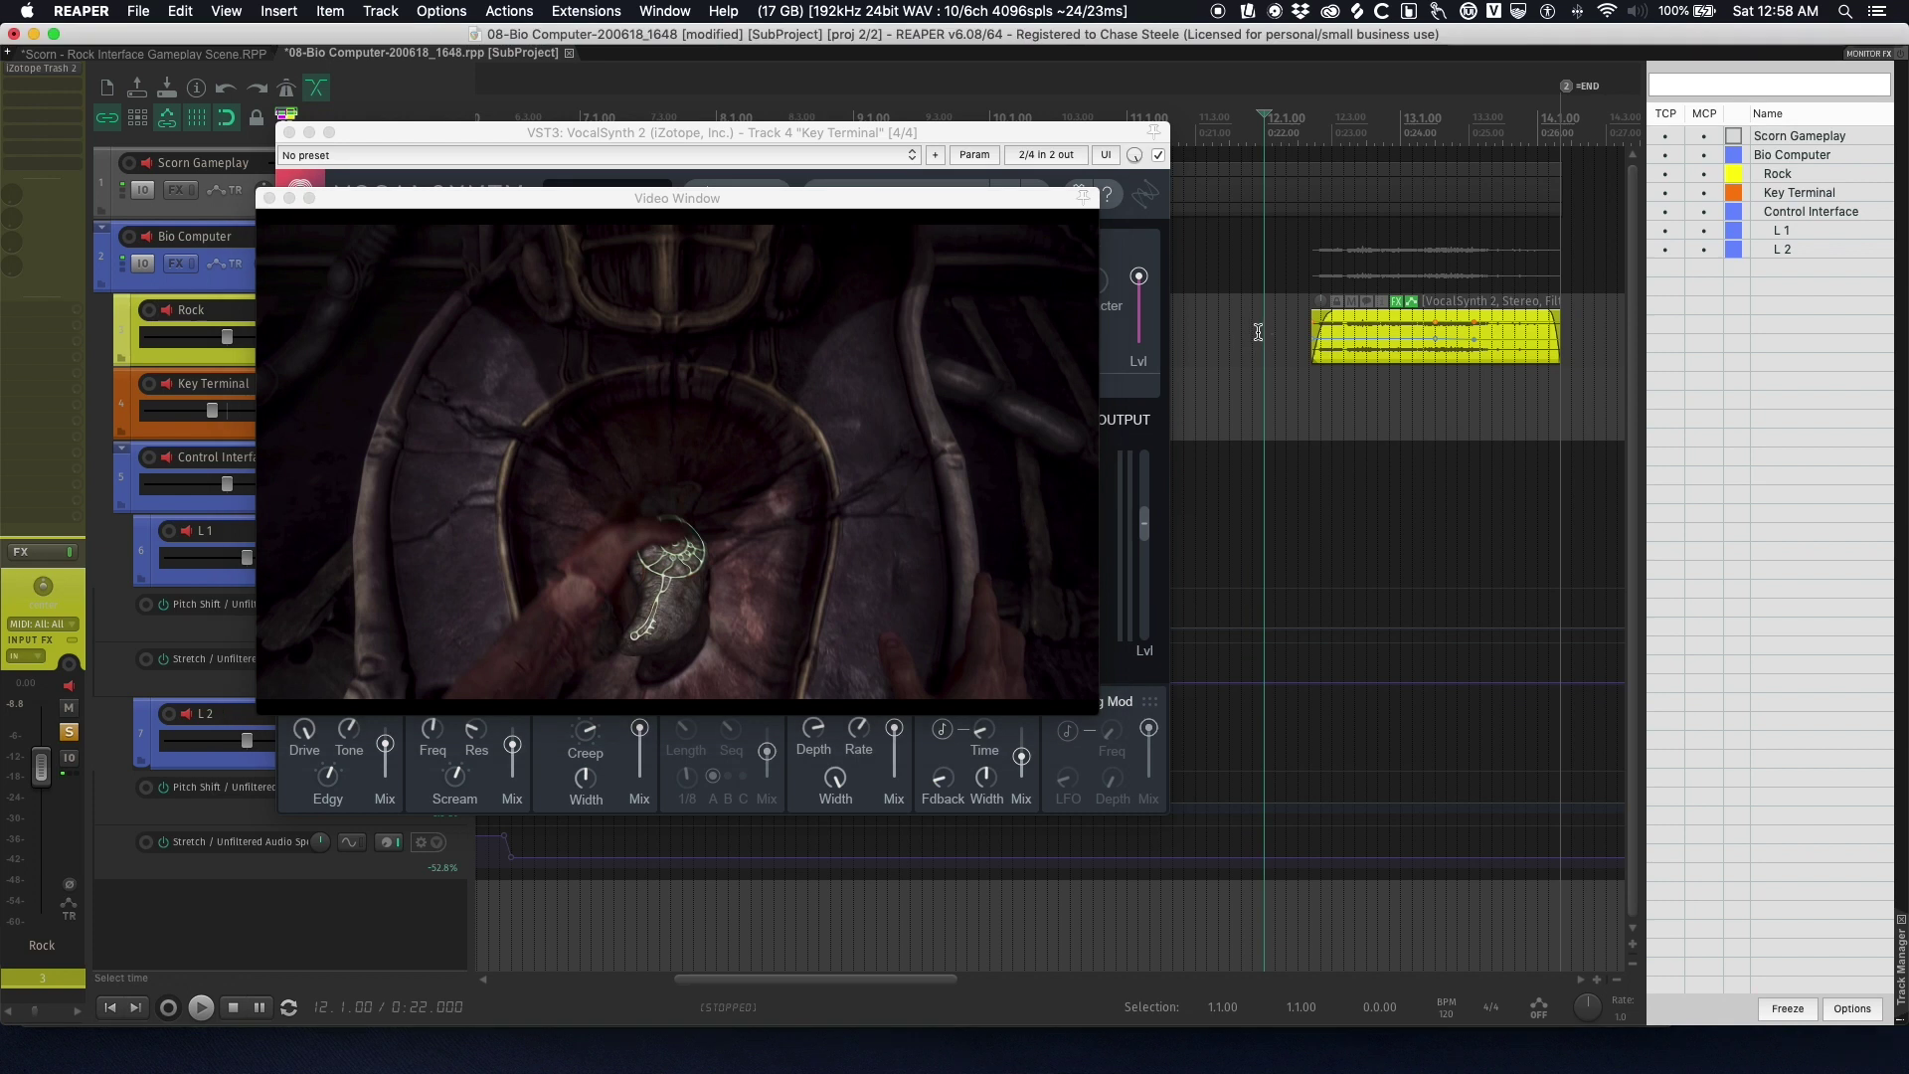
left_click(1282, 323)
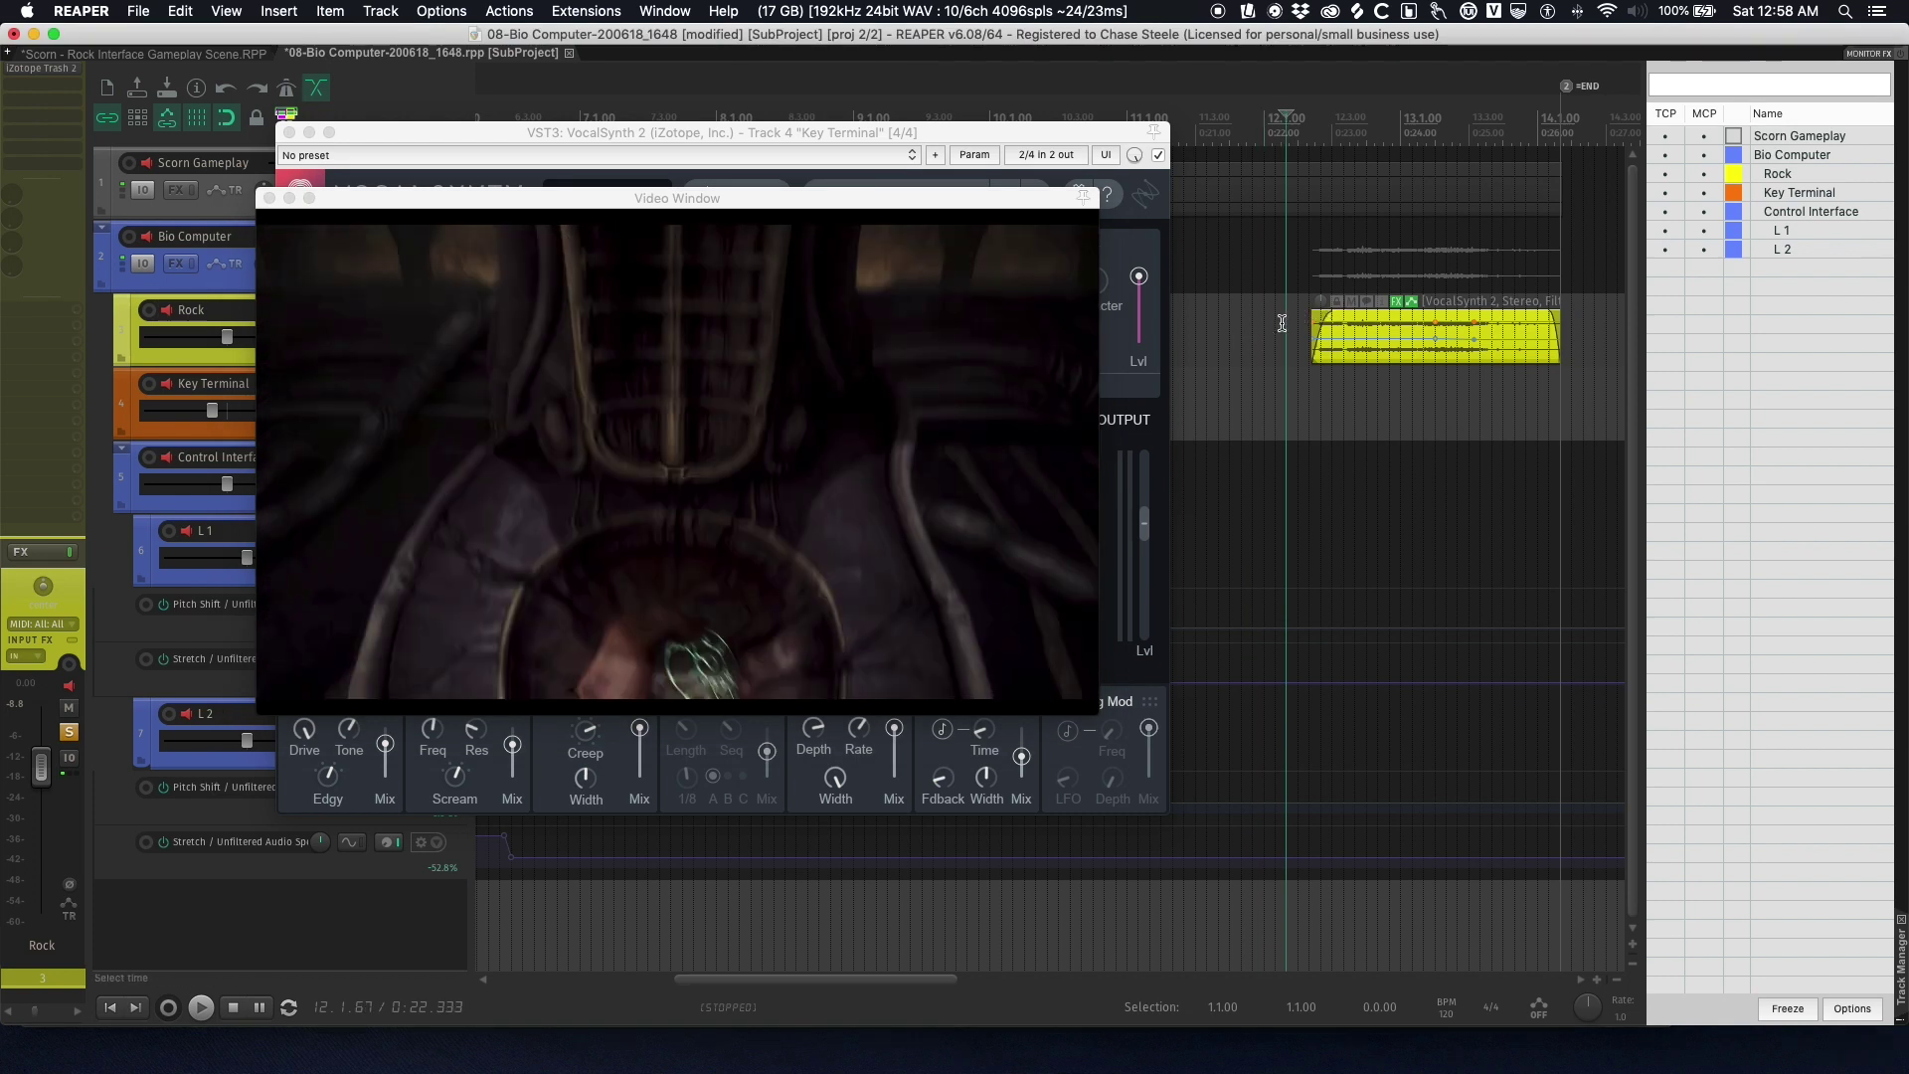
double_click(1309, 330)
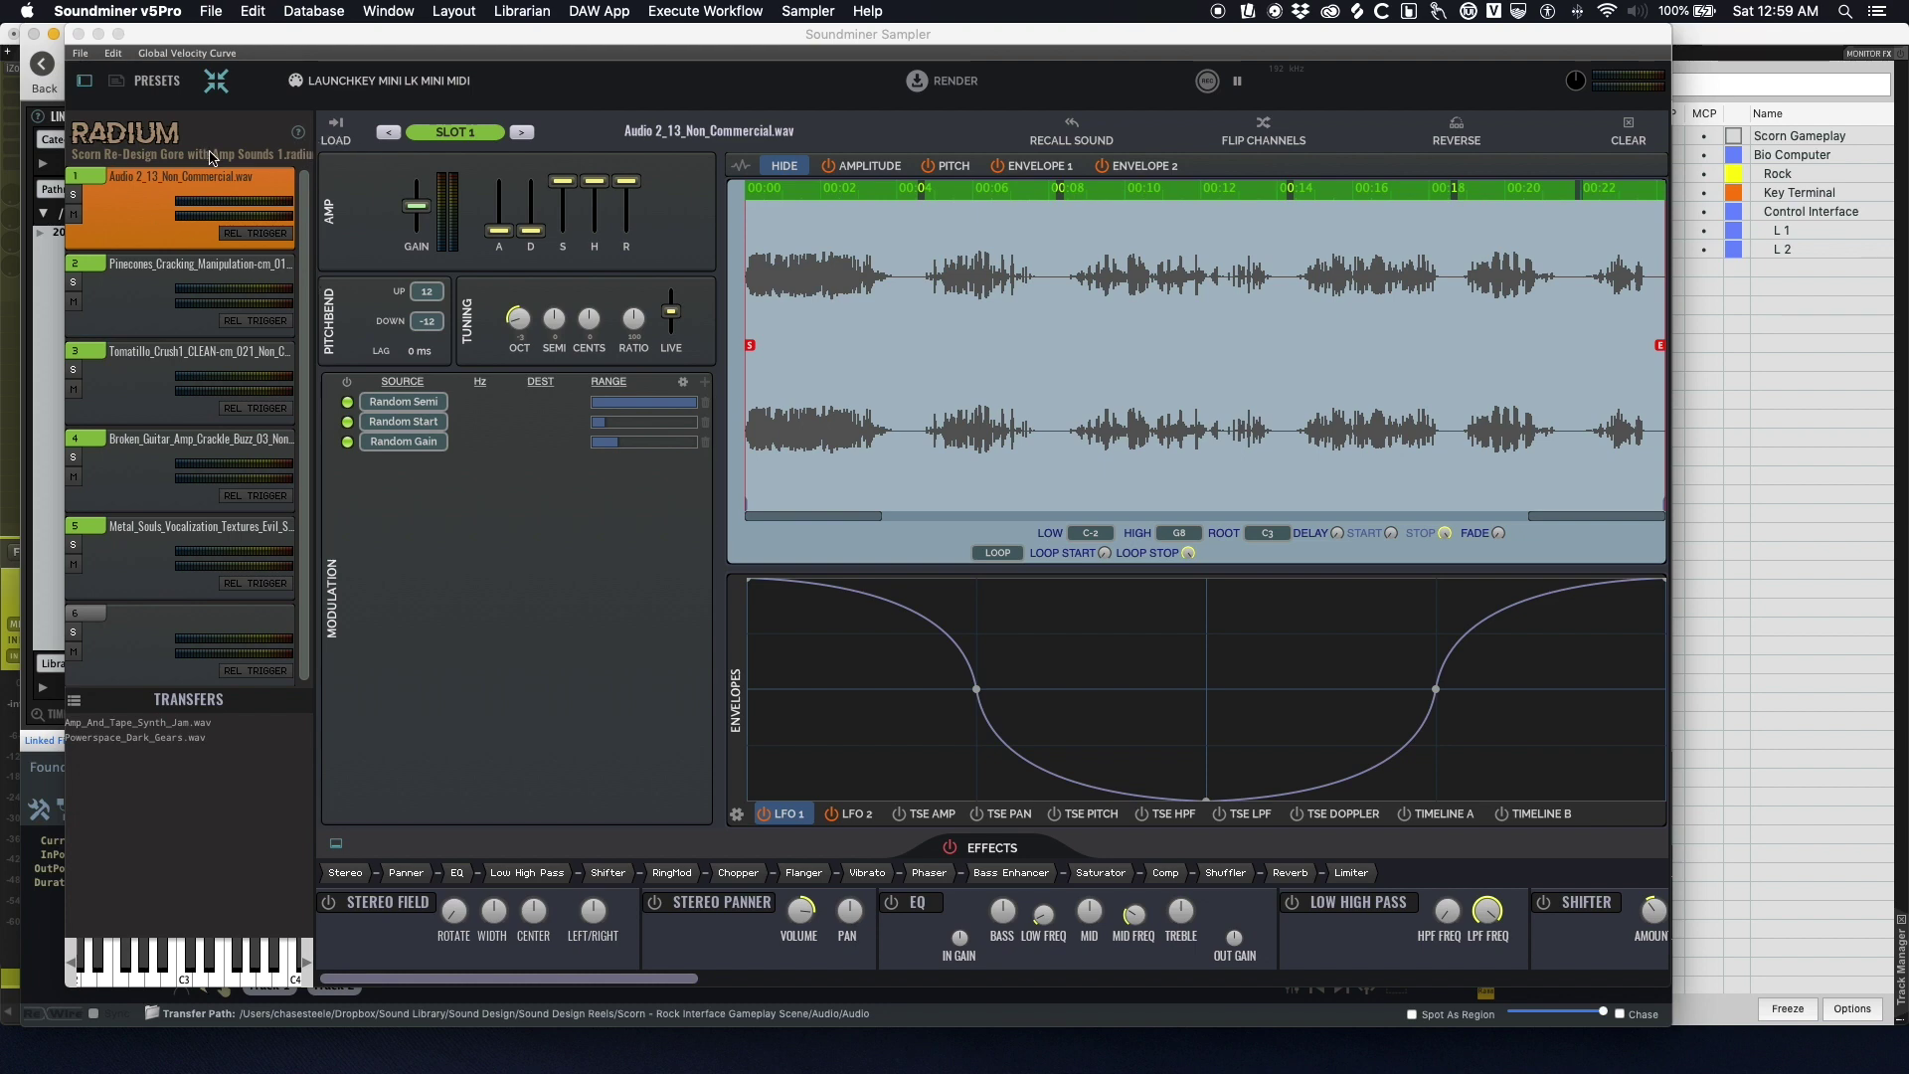
- Show the Radium preset library in the Soundminer Sampler
left_click(154, 92)
left_click(132, 85)
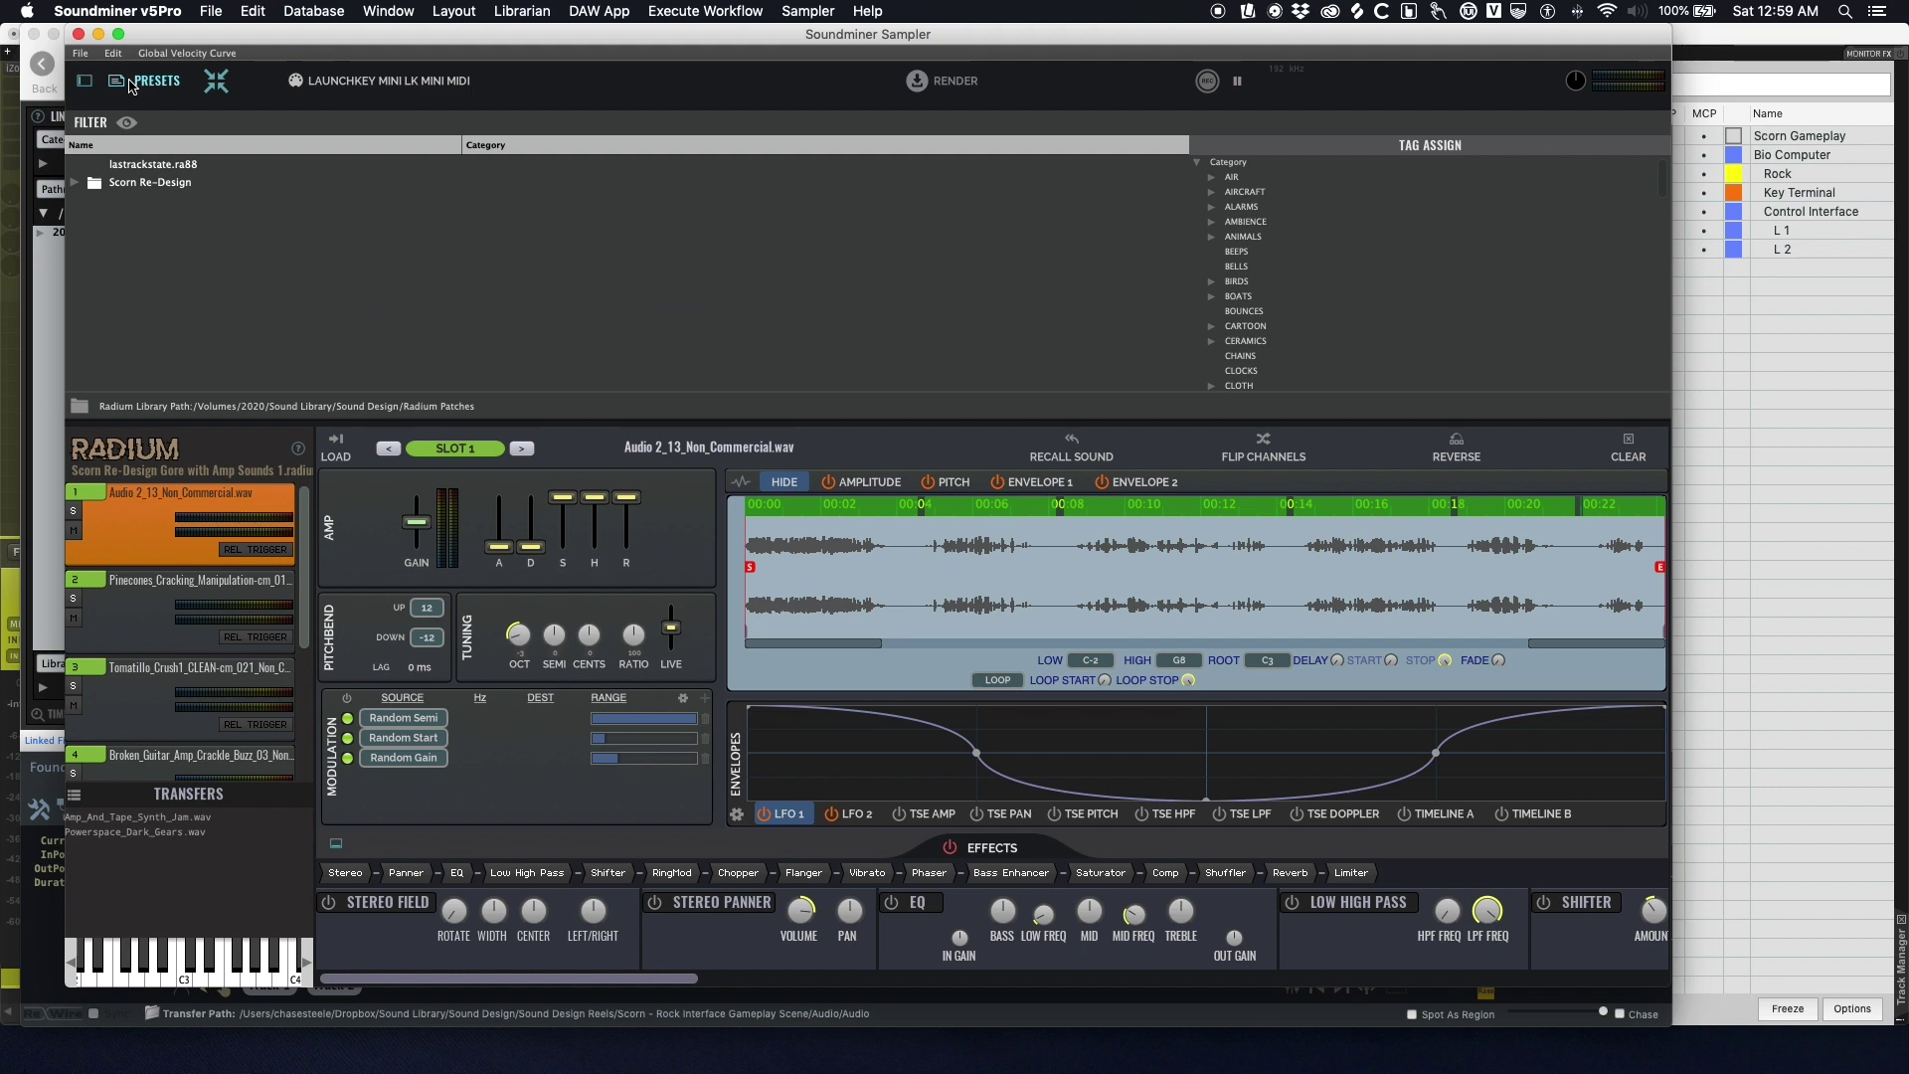
- Load the gritty amp and re-recorded tape preset from the Scorn Re-Design folder and audition slot 1 in solo
left_click(75, 183)
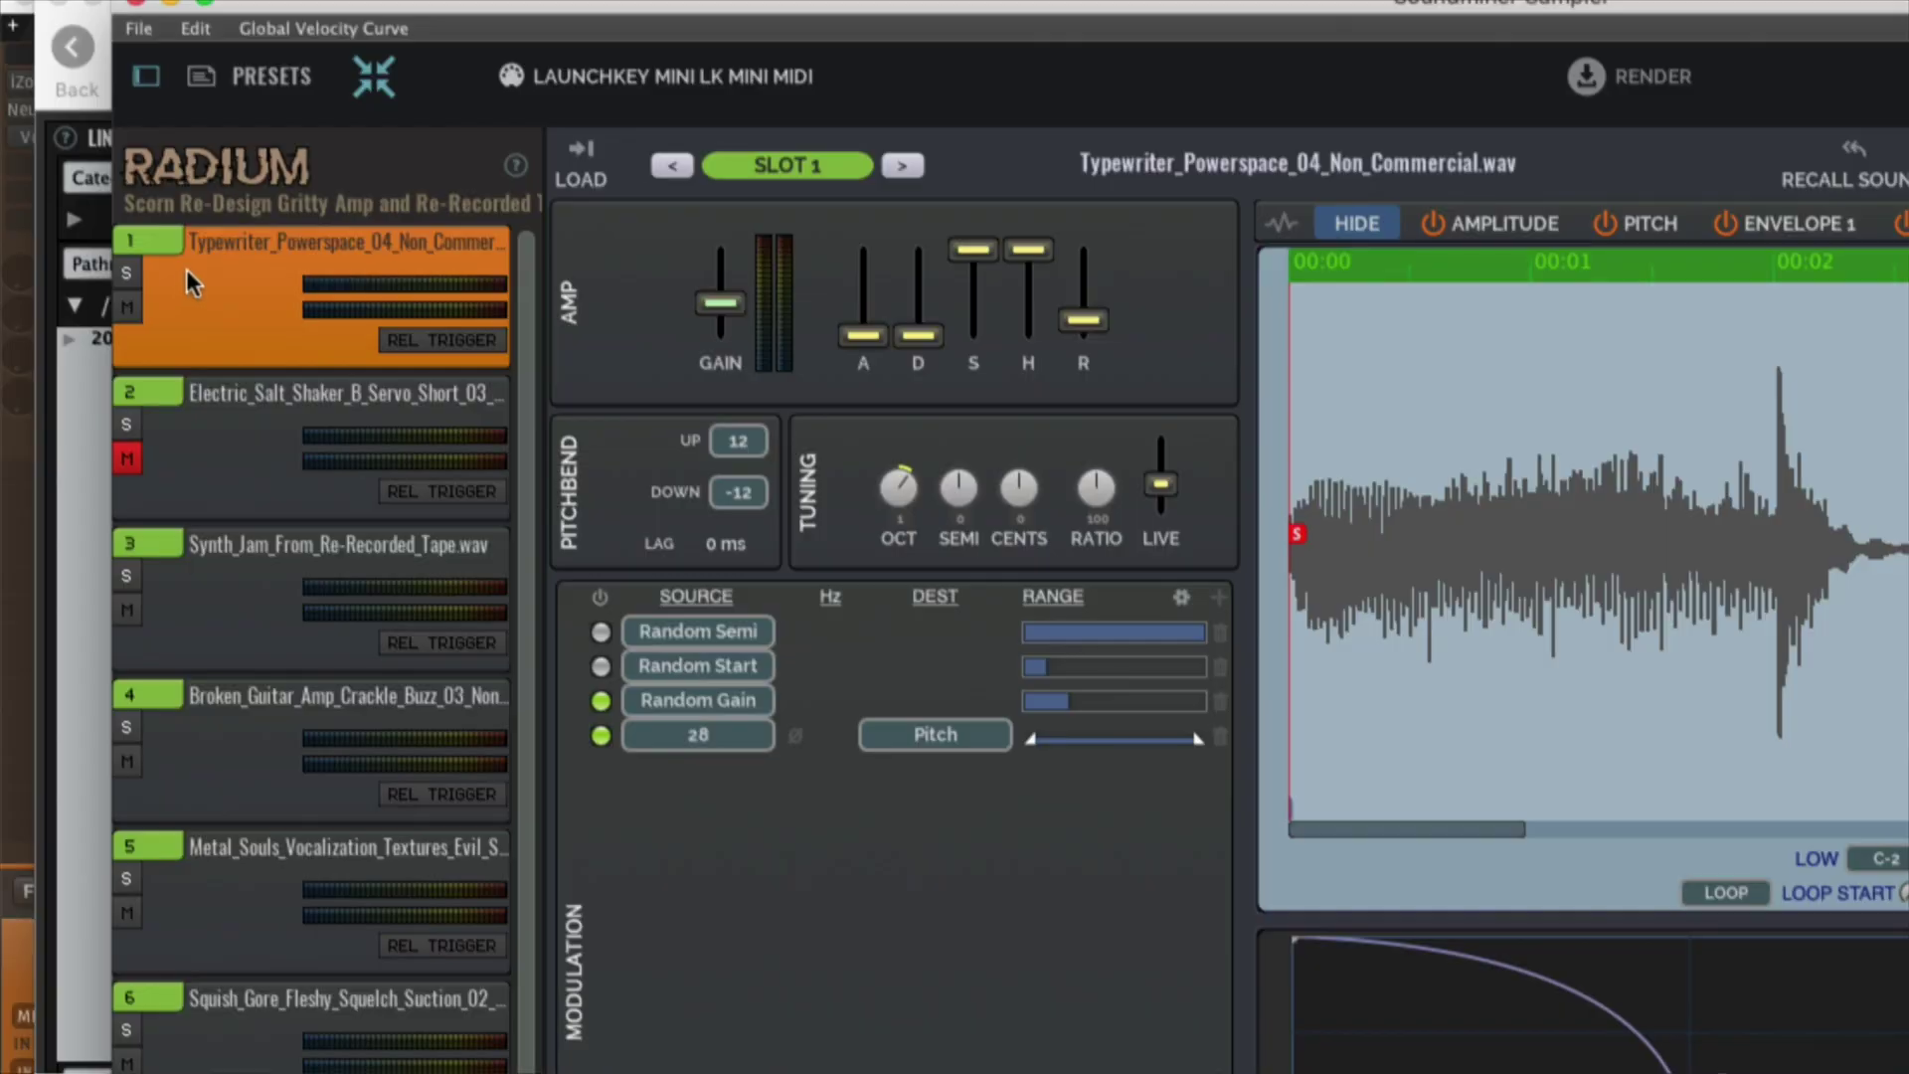
left_click(128, 274)
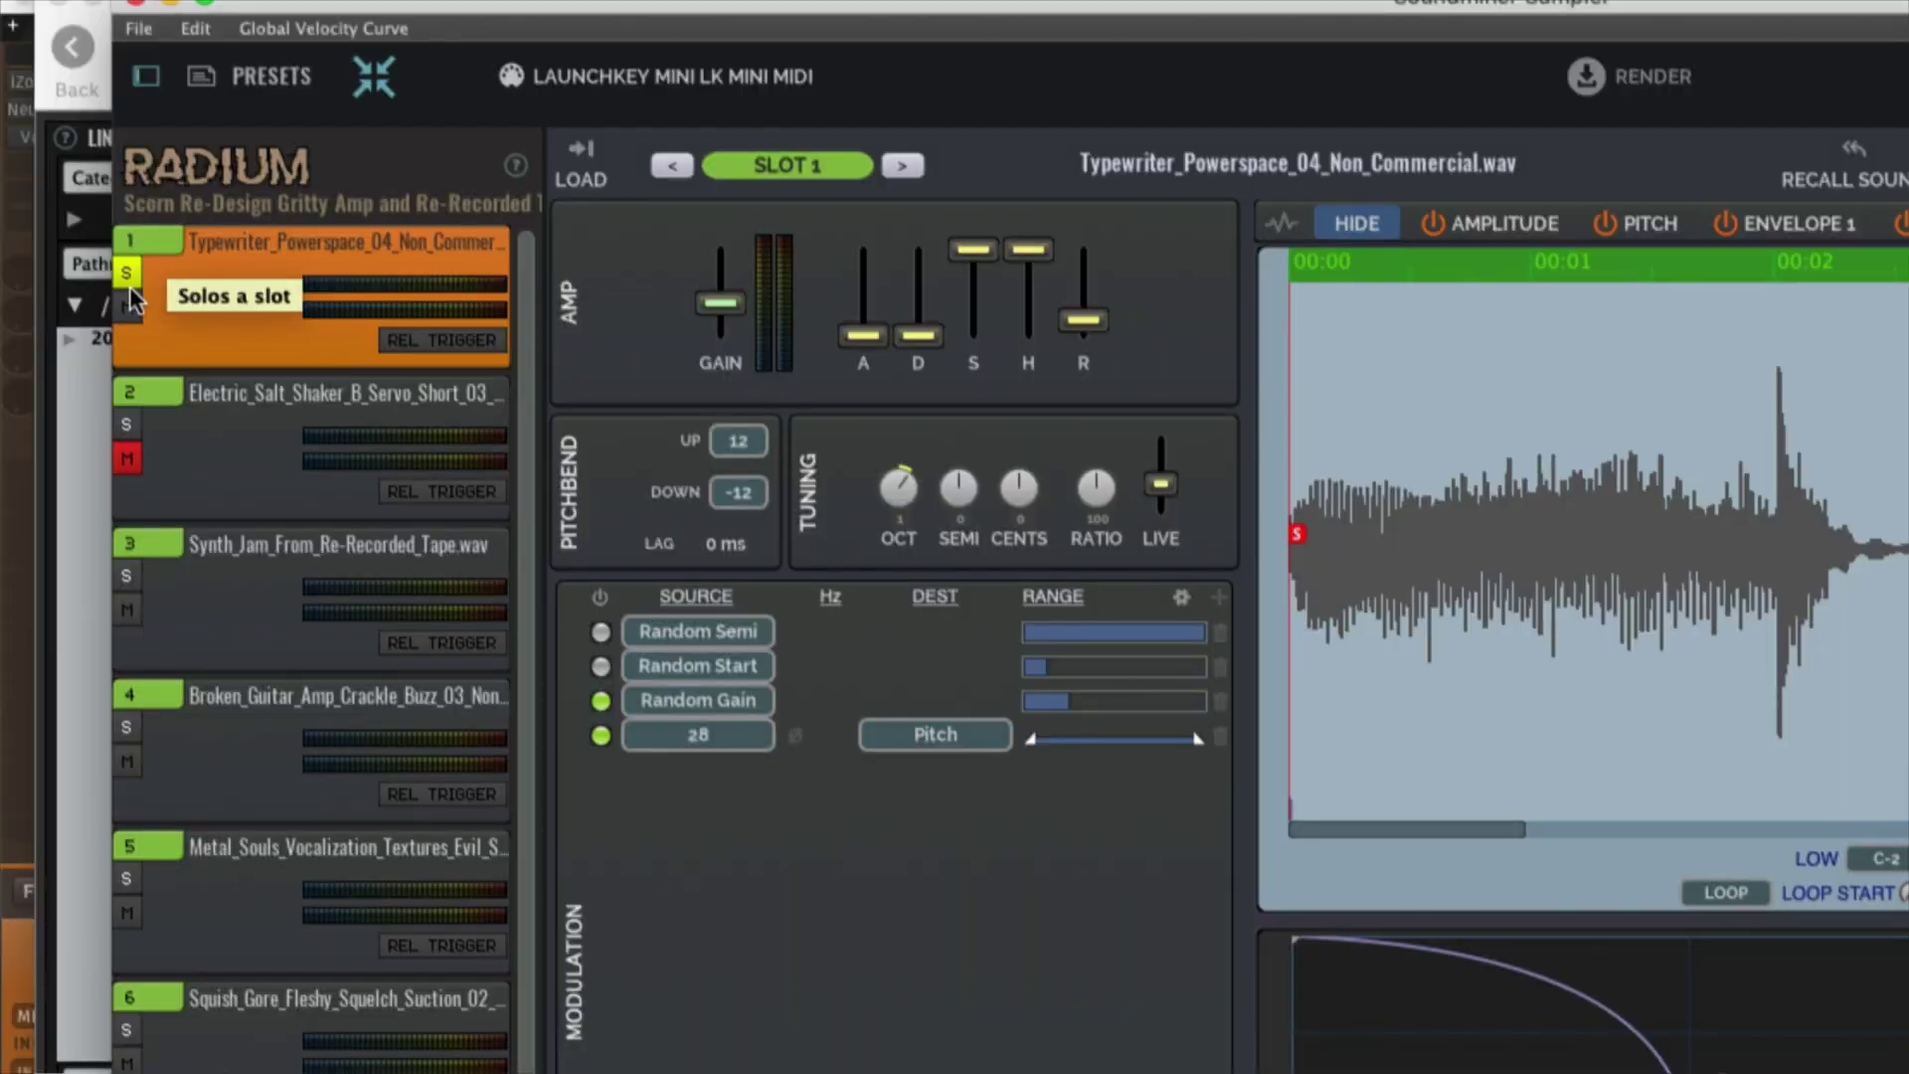
left_click(134, 277)
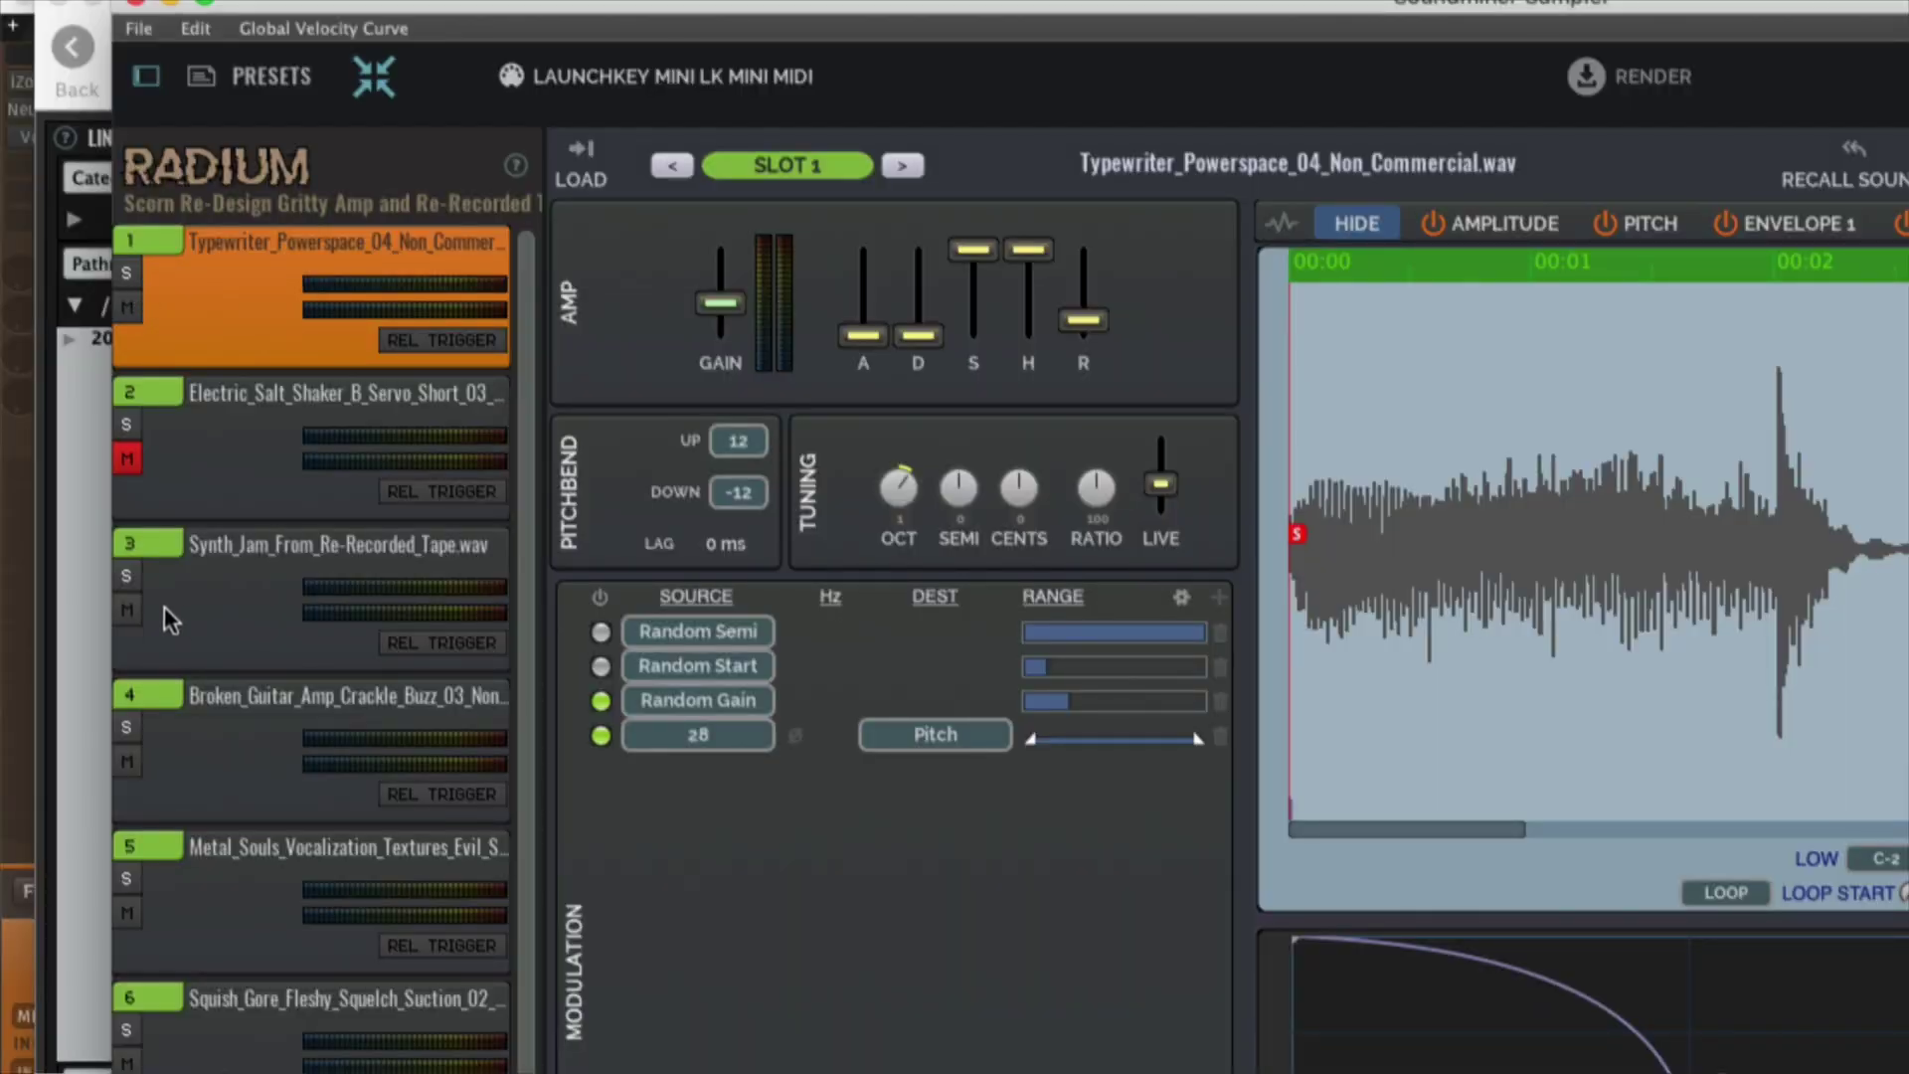
- Audition slots 3, 4 and 6 of the Radium preset one at a time in solo
left_click(127, 577)
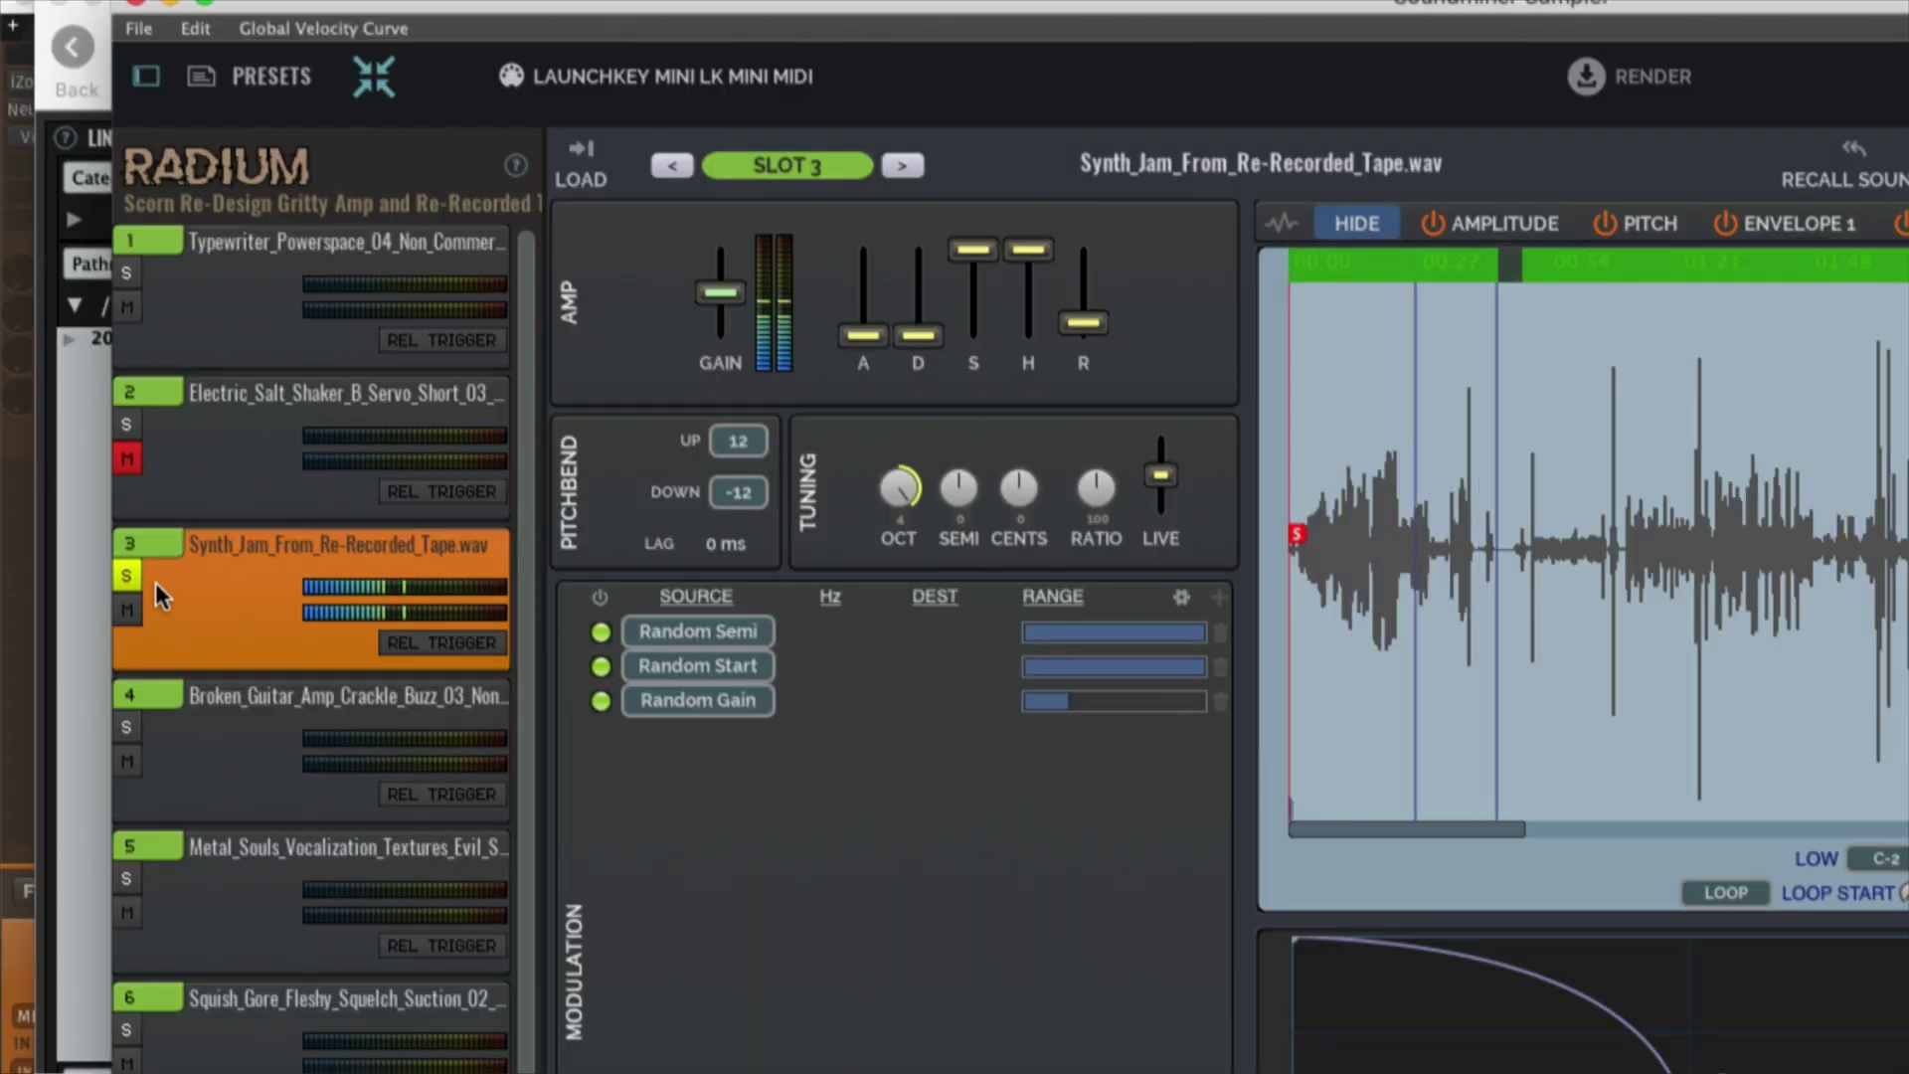
left_click(131, 577)
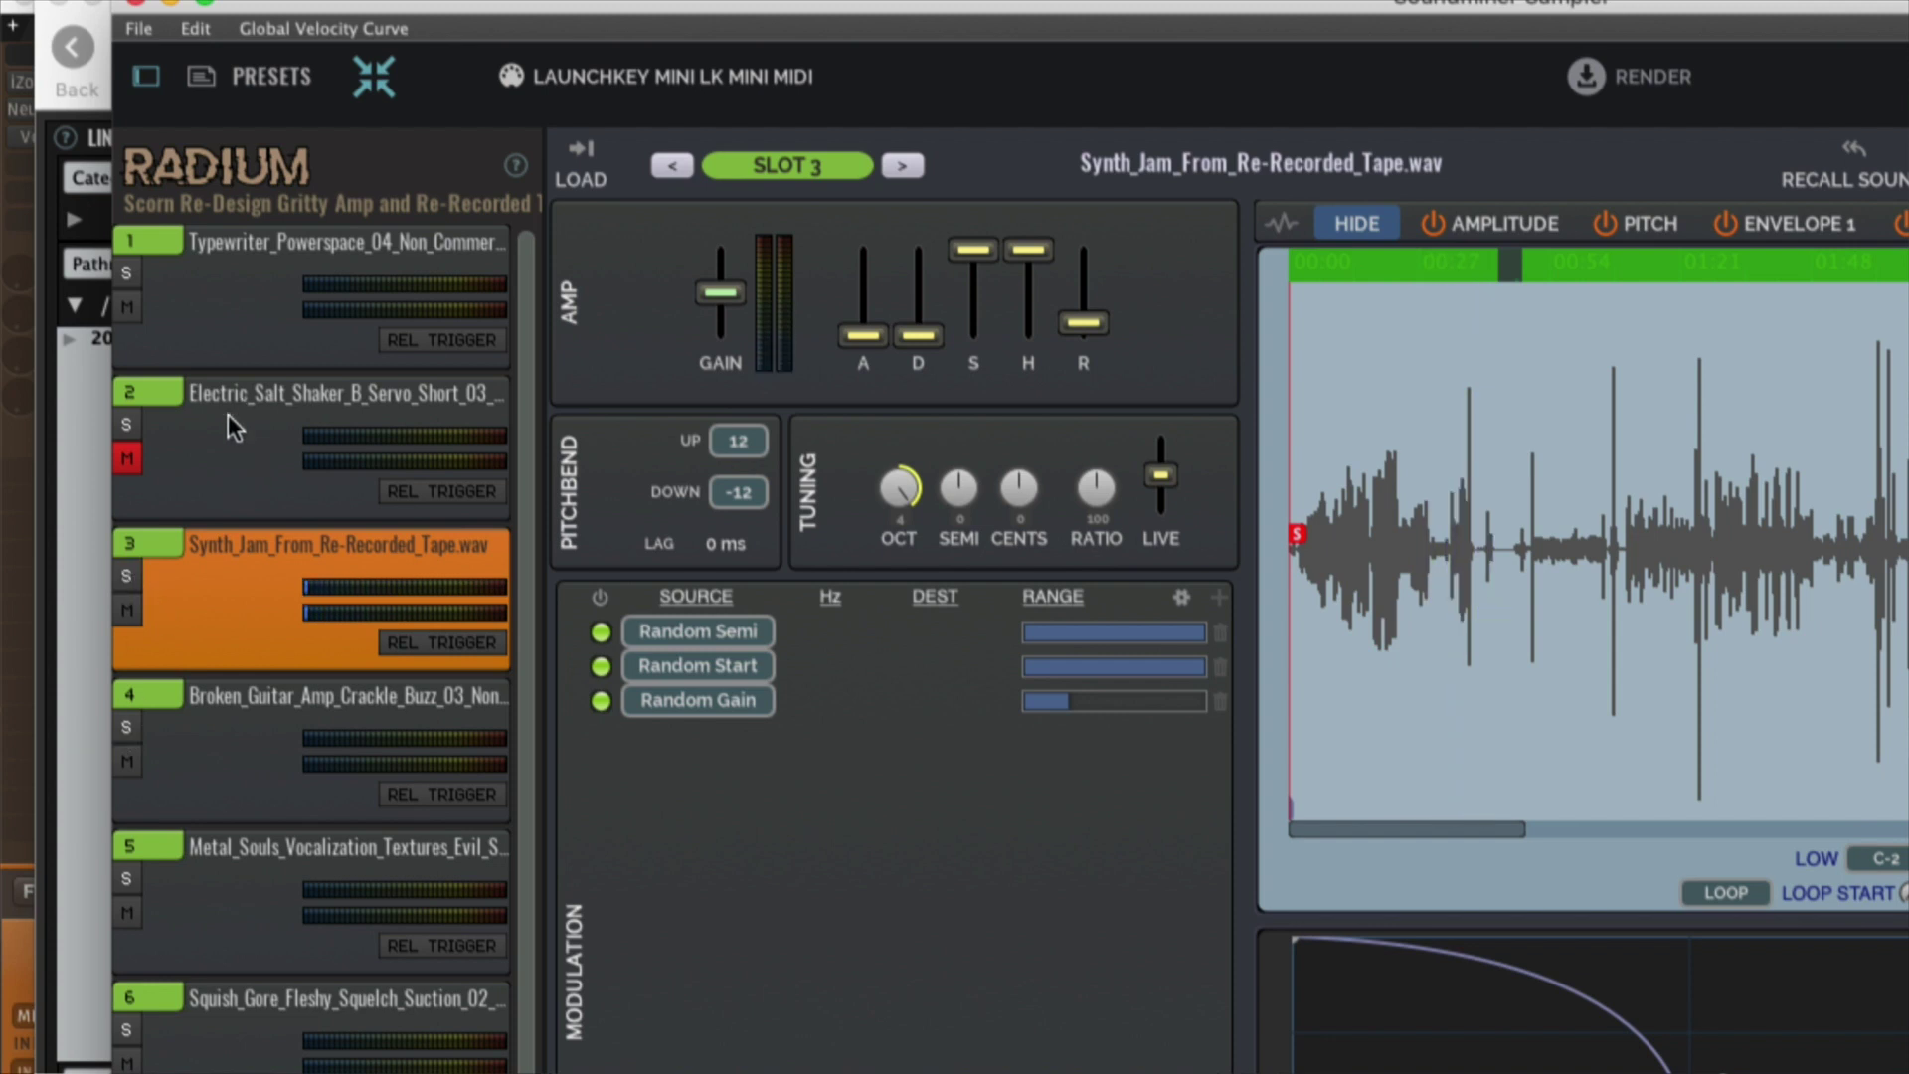
scroll(230, 443, "down", 1)
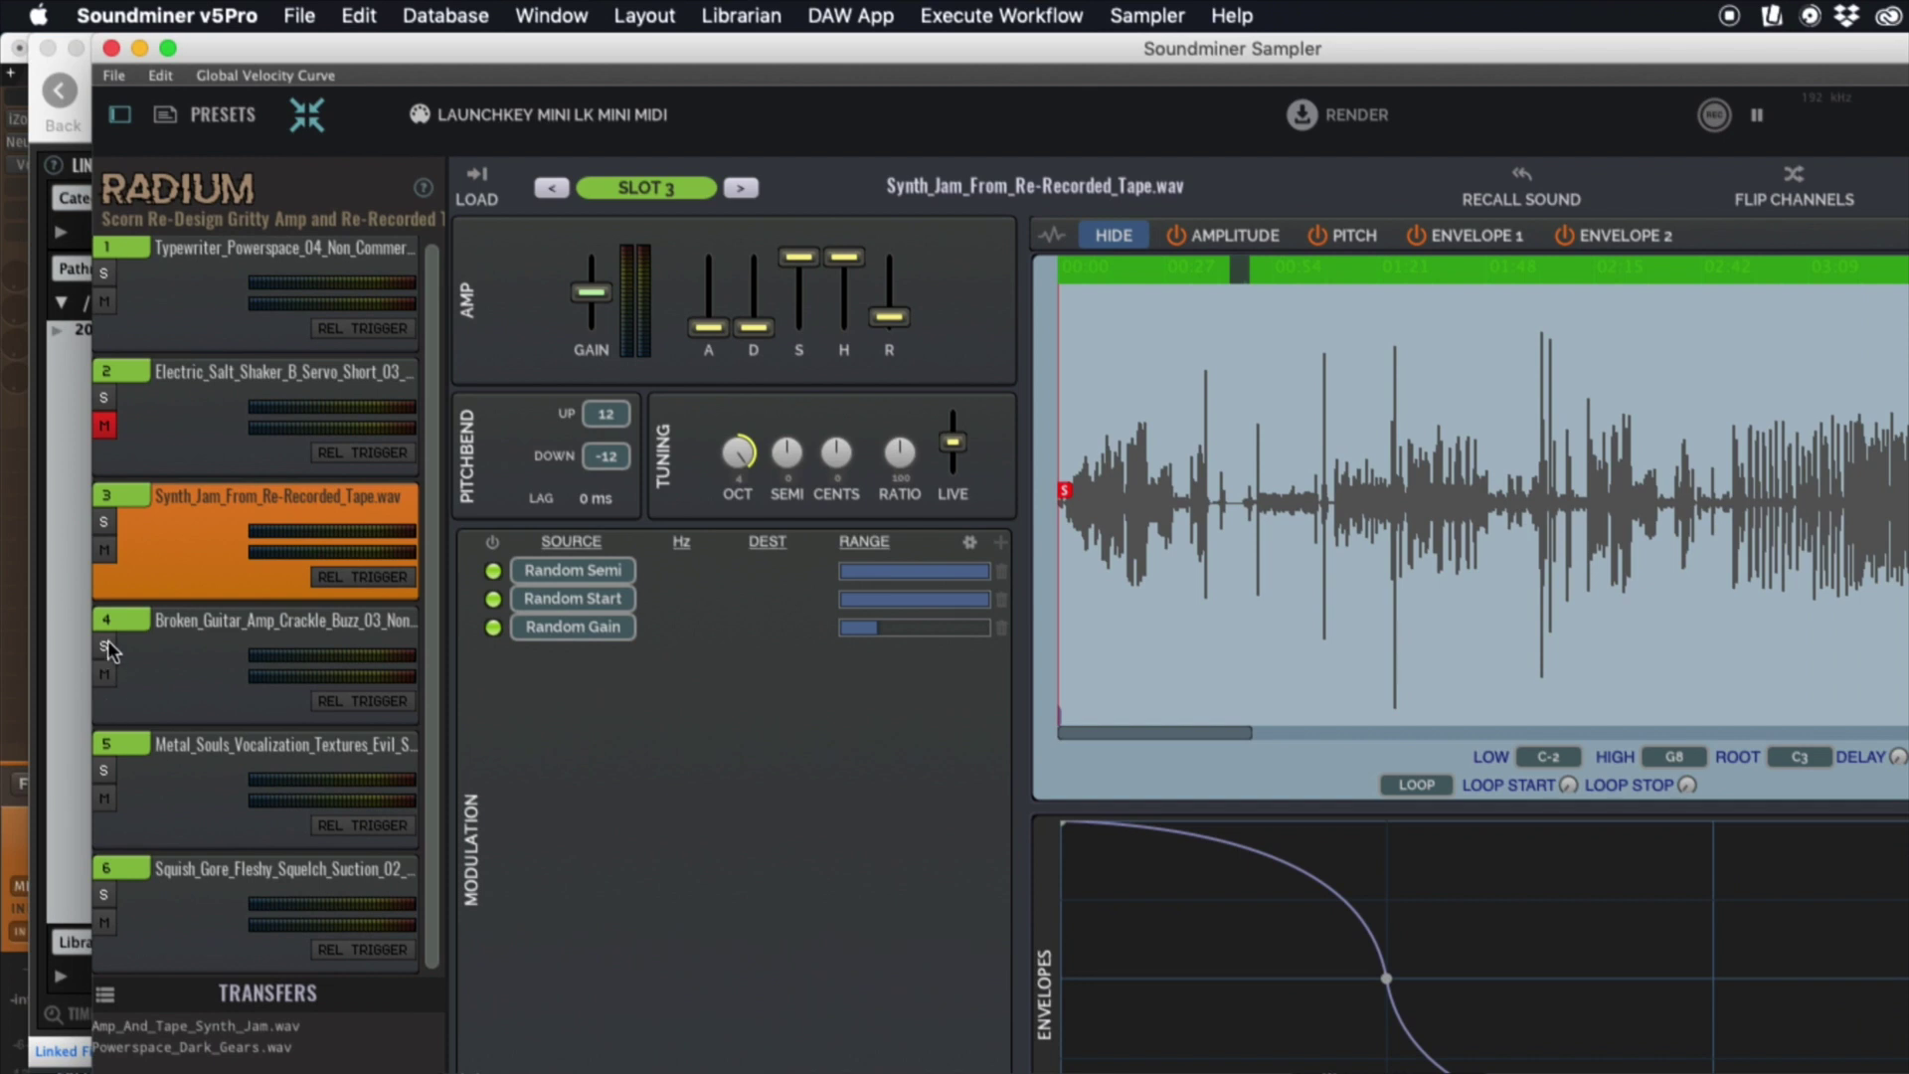
left_click(107, 646)
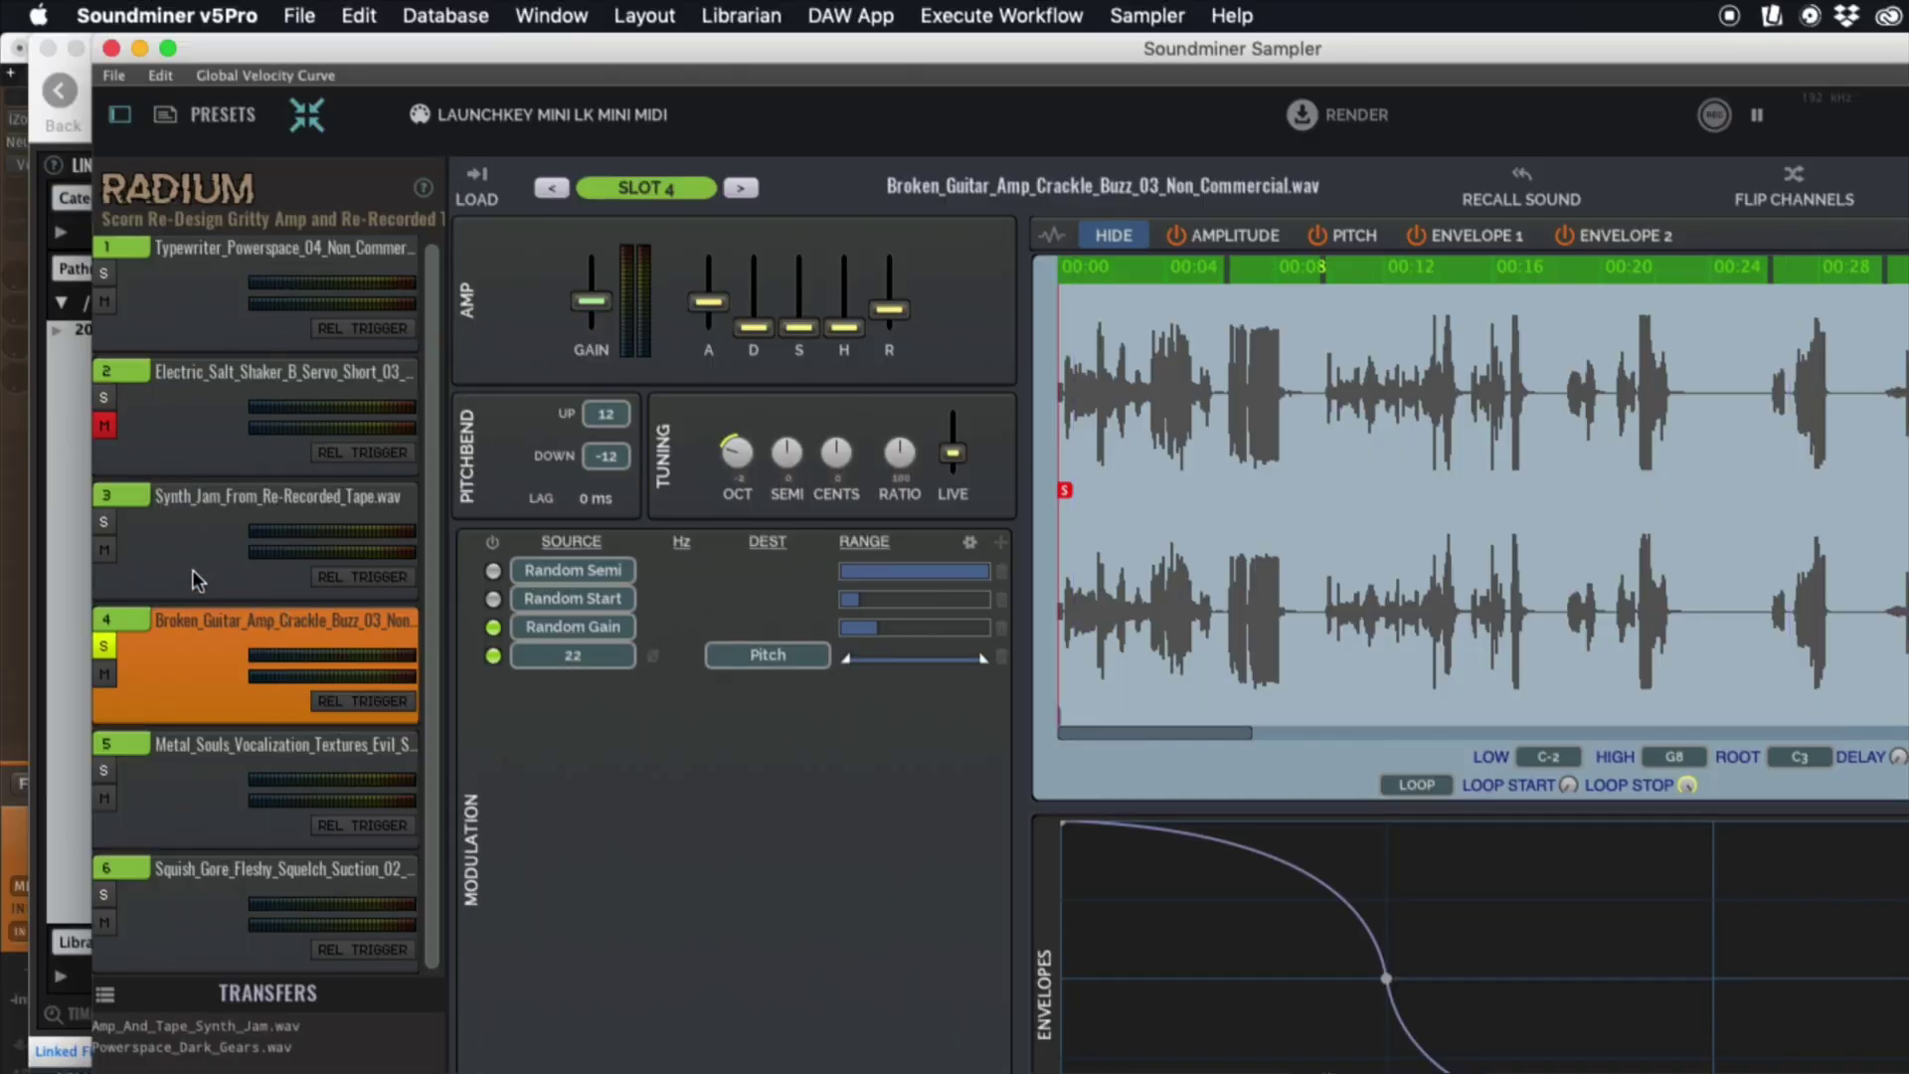
left_click(105, 520)
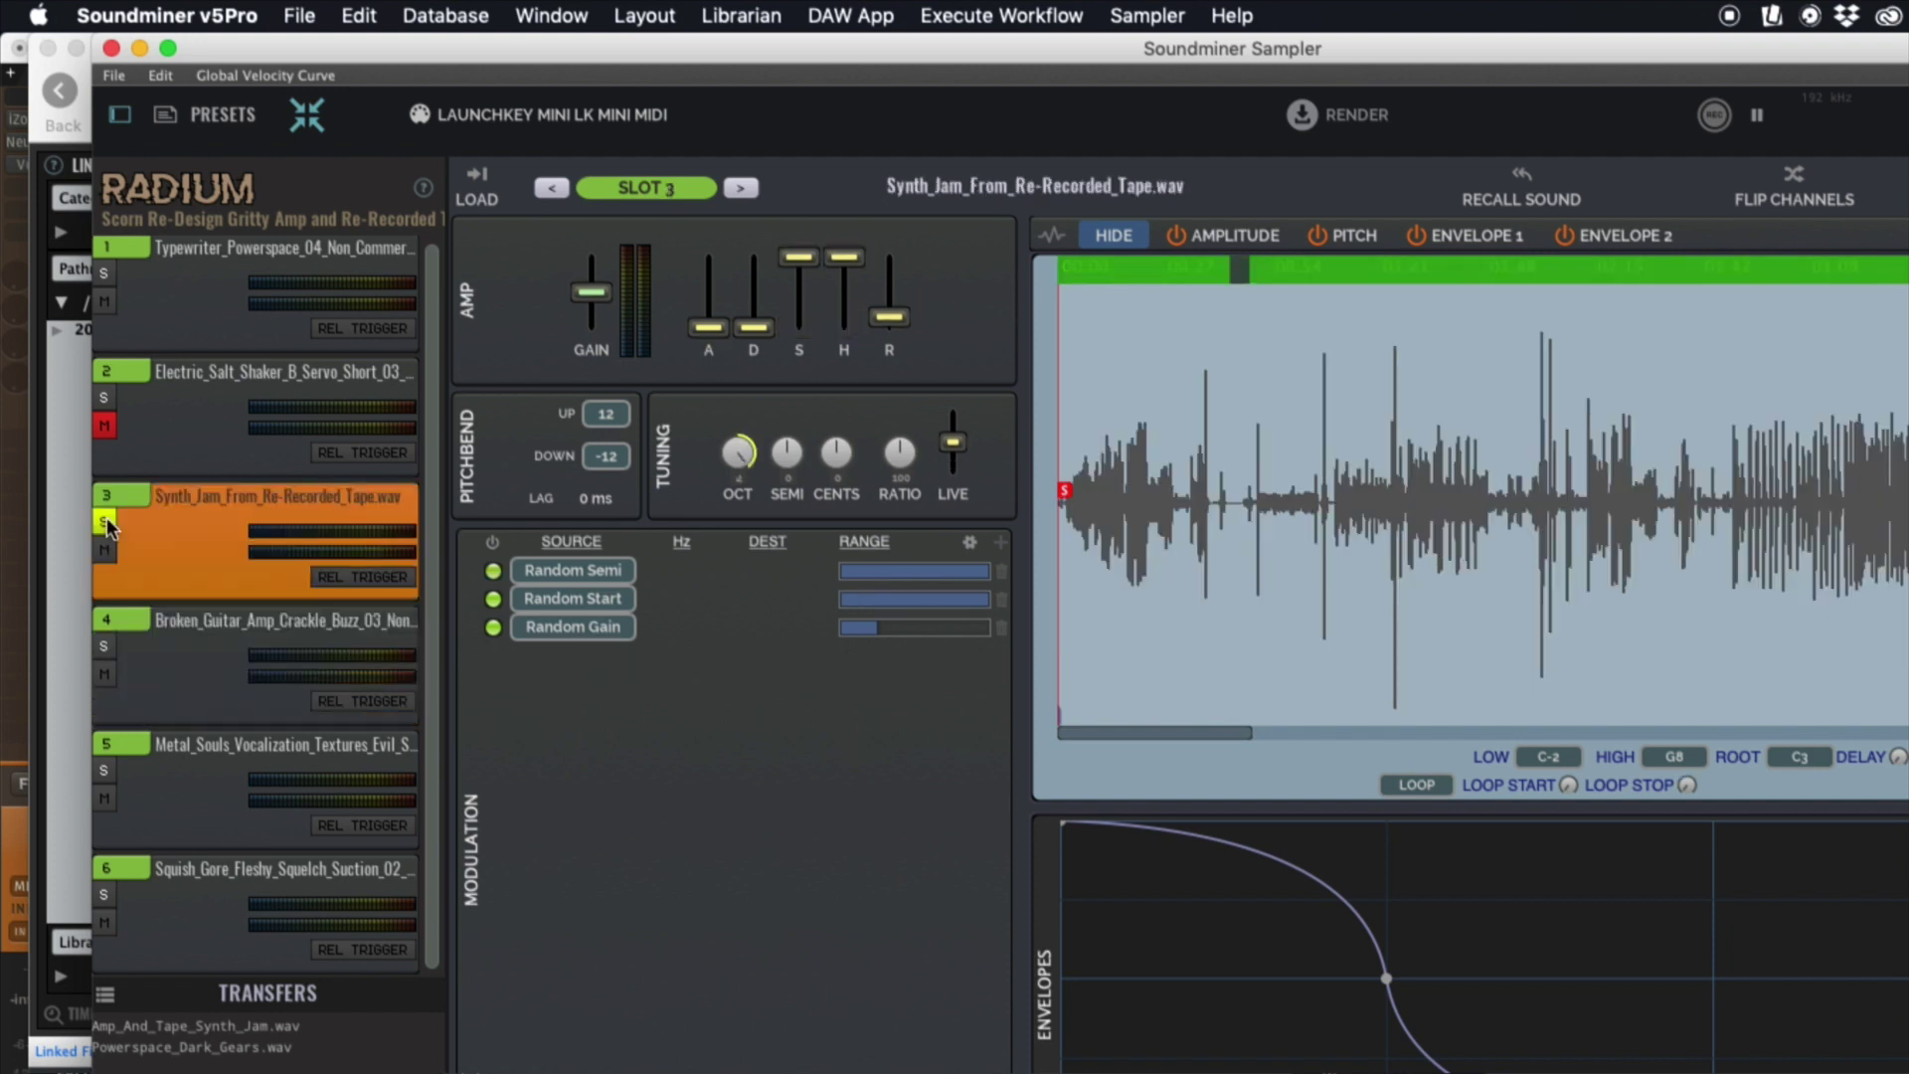
left_click(104, 524)
left_click(105, 894)
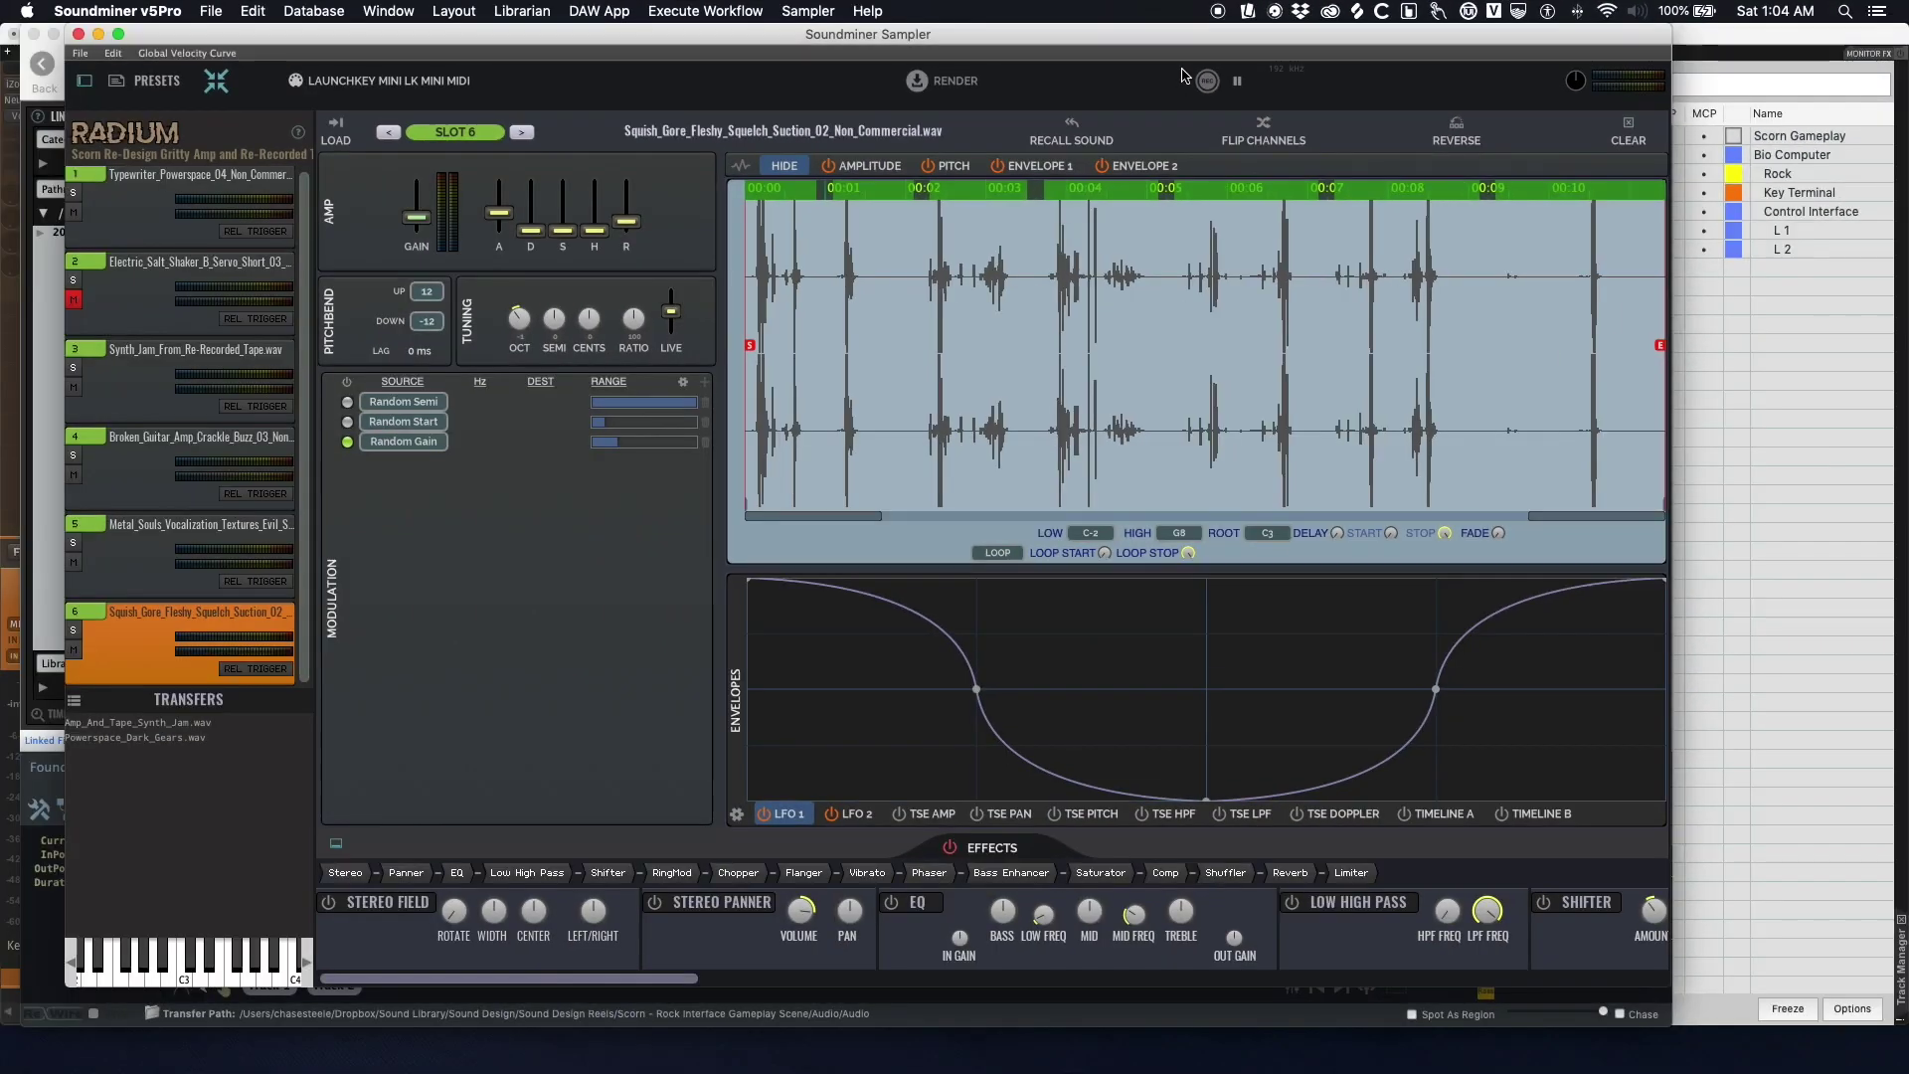
- Close the Radium sampler window and switch to REAPER, declining to re-render the background subprojects
left_click(78, 36)
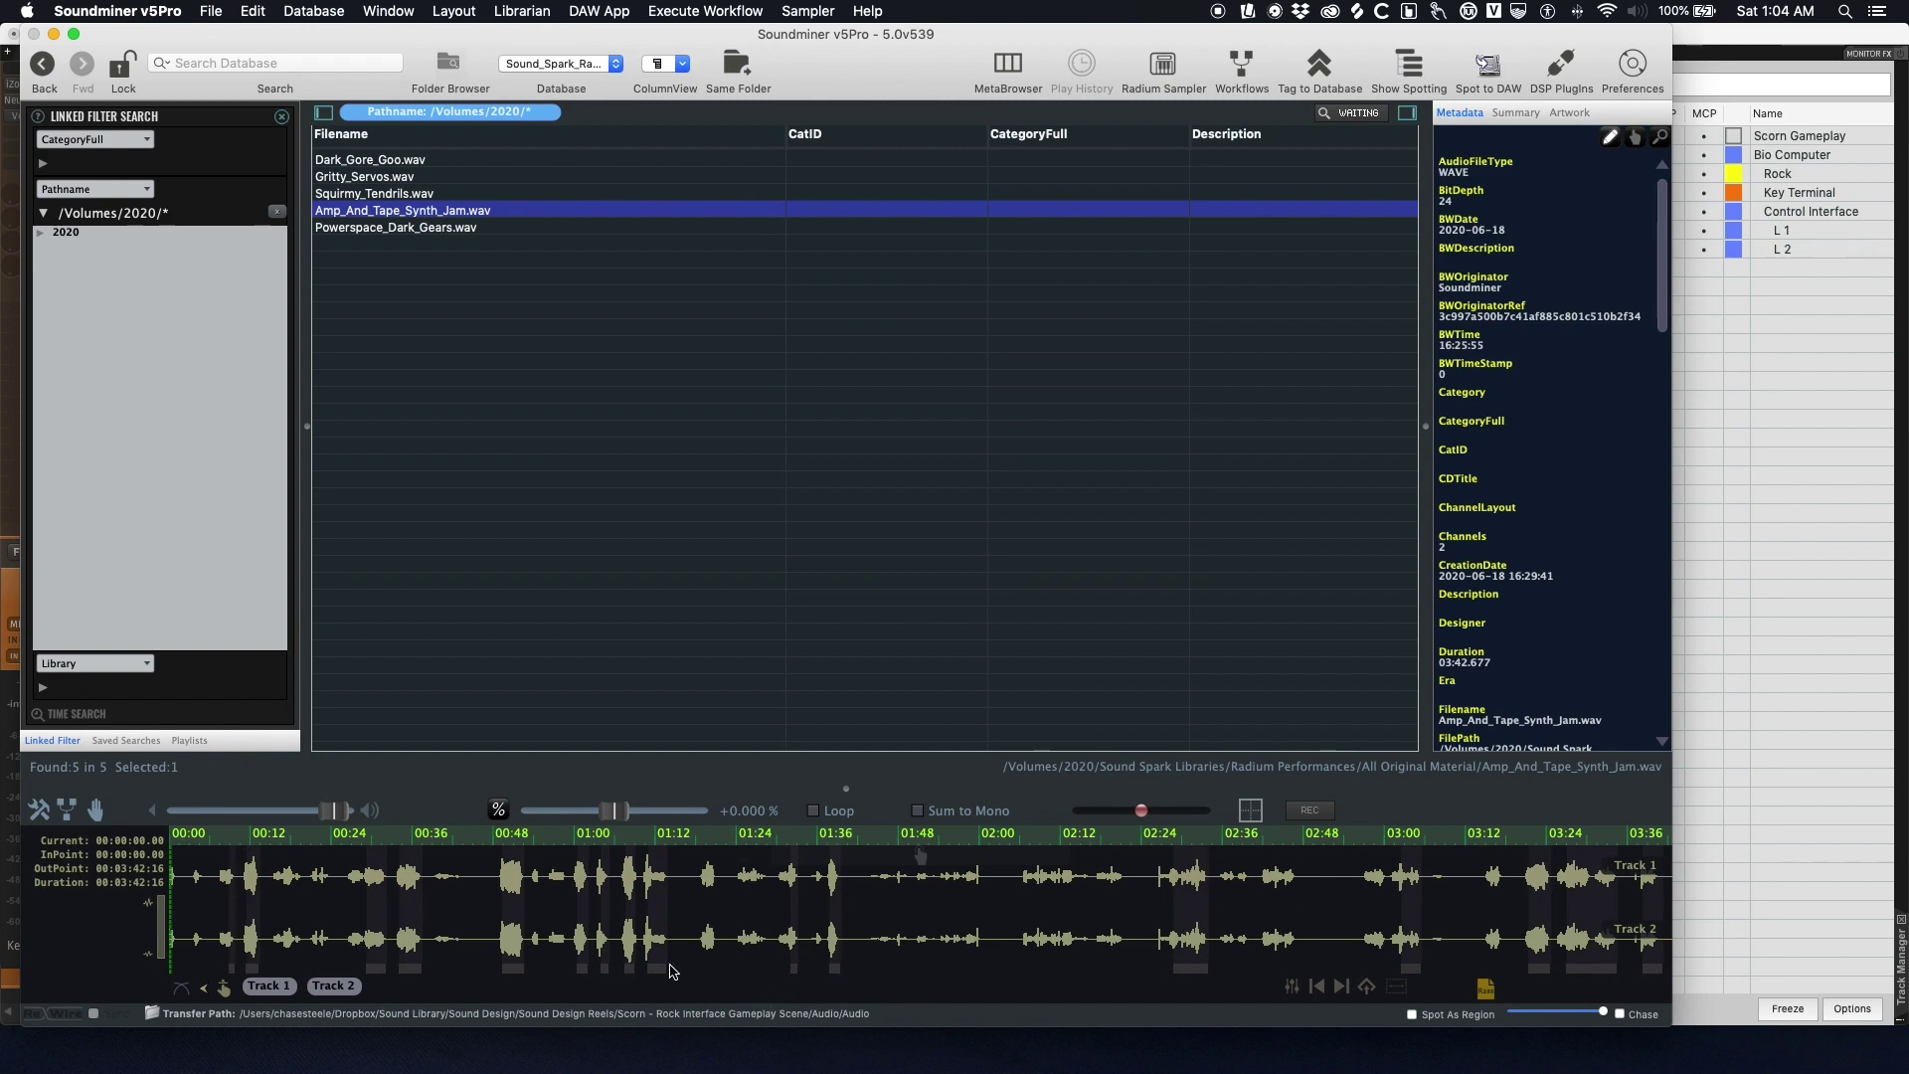
key("super+Tab")
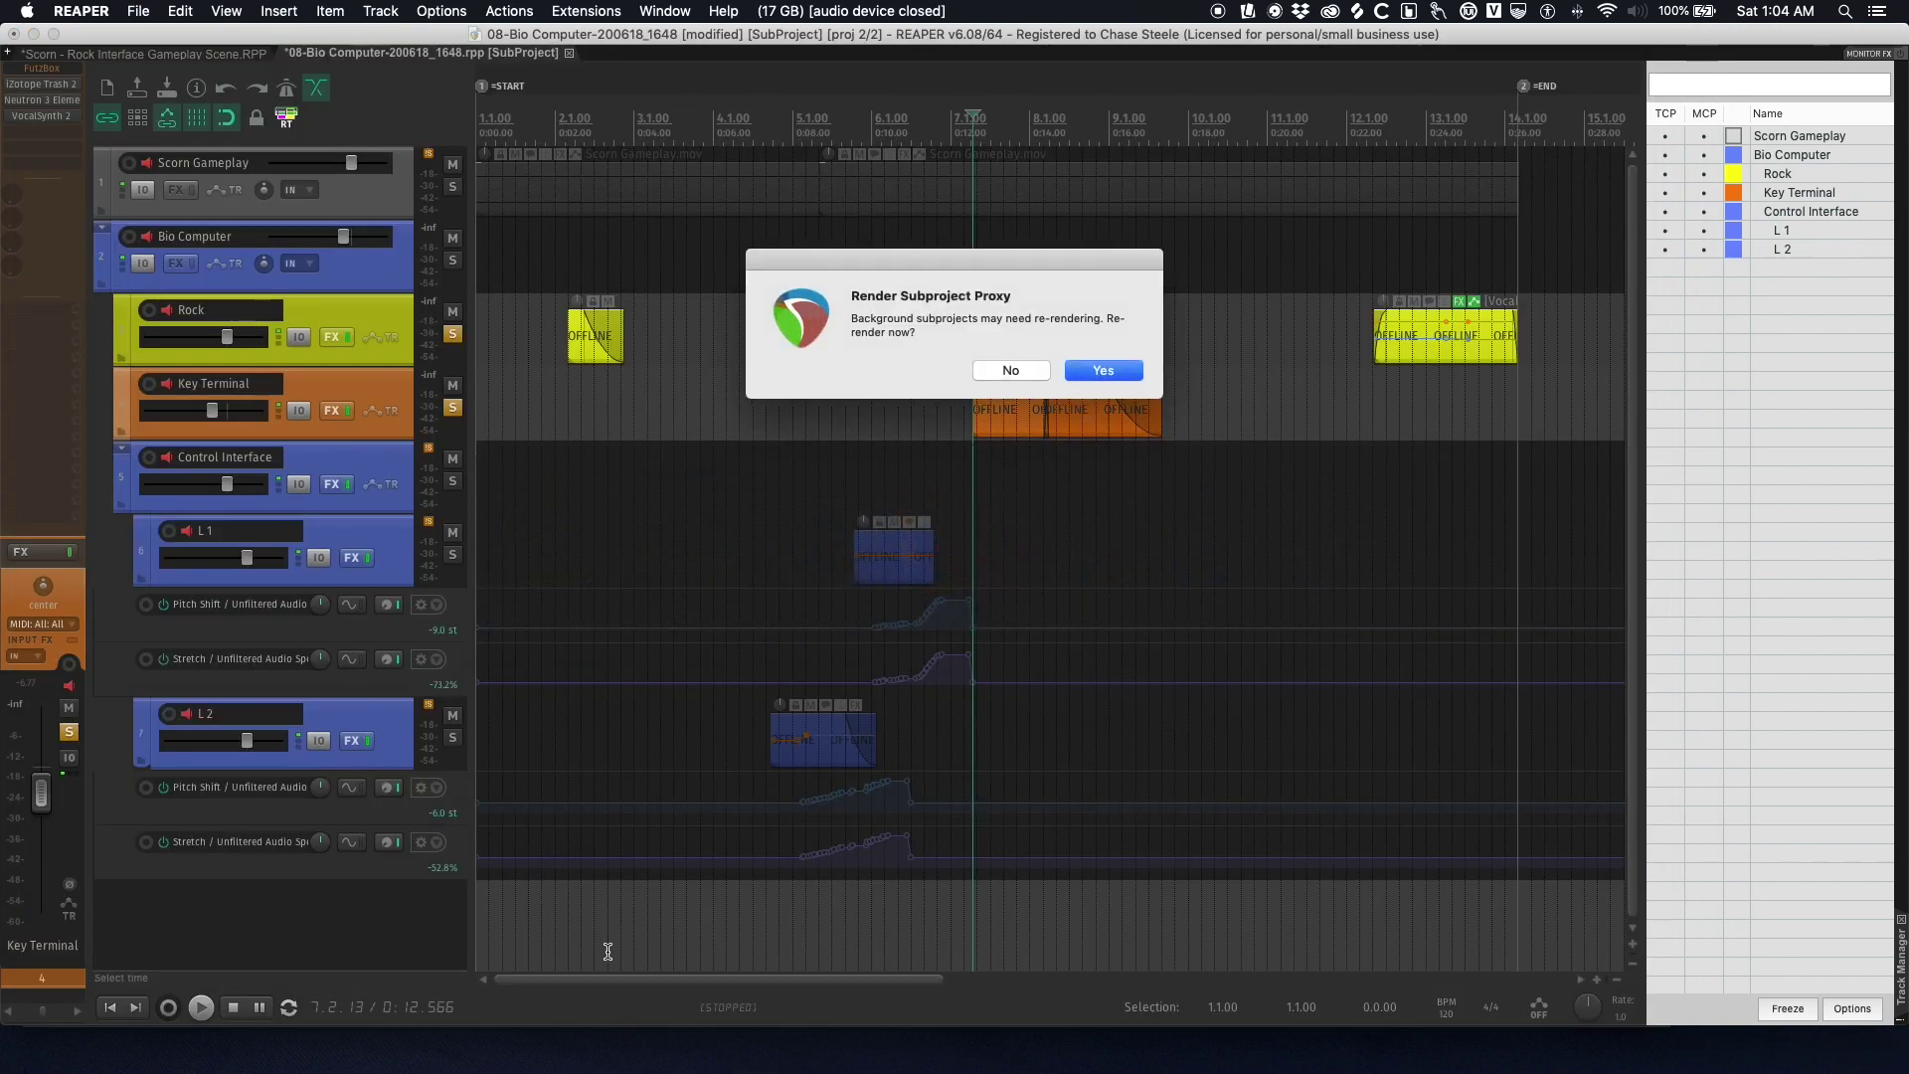
left_click(999, 370)
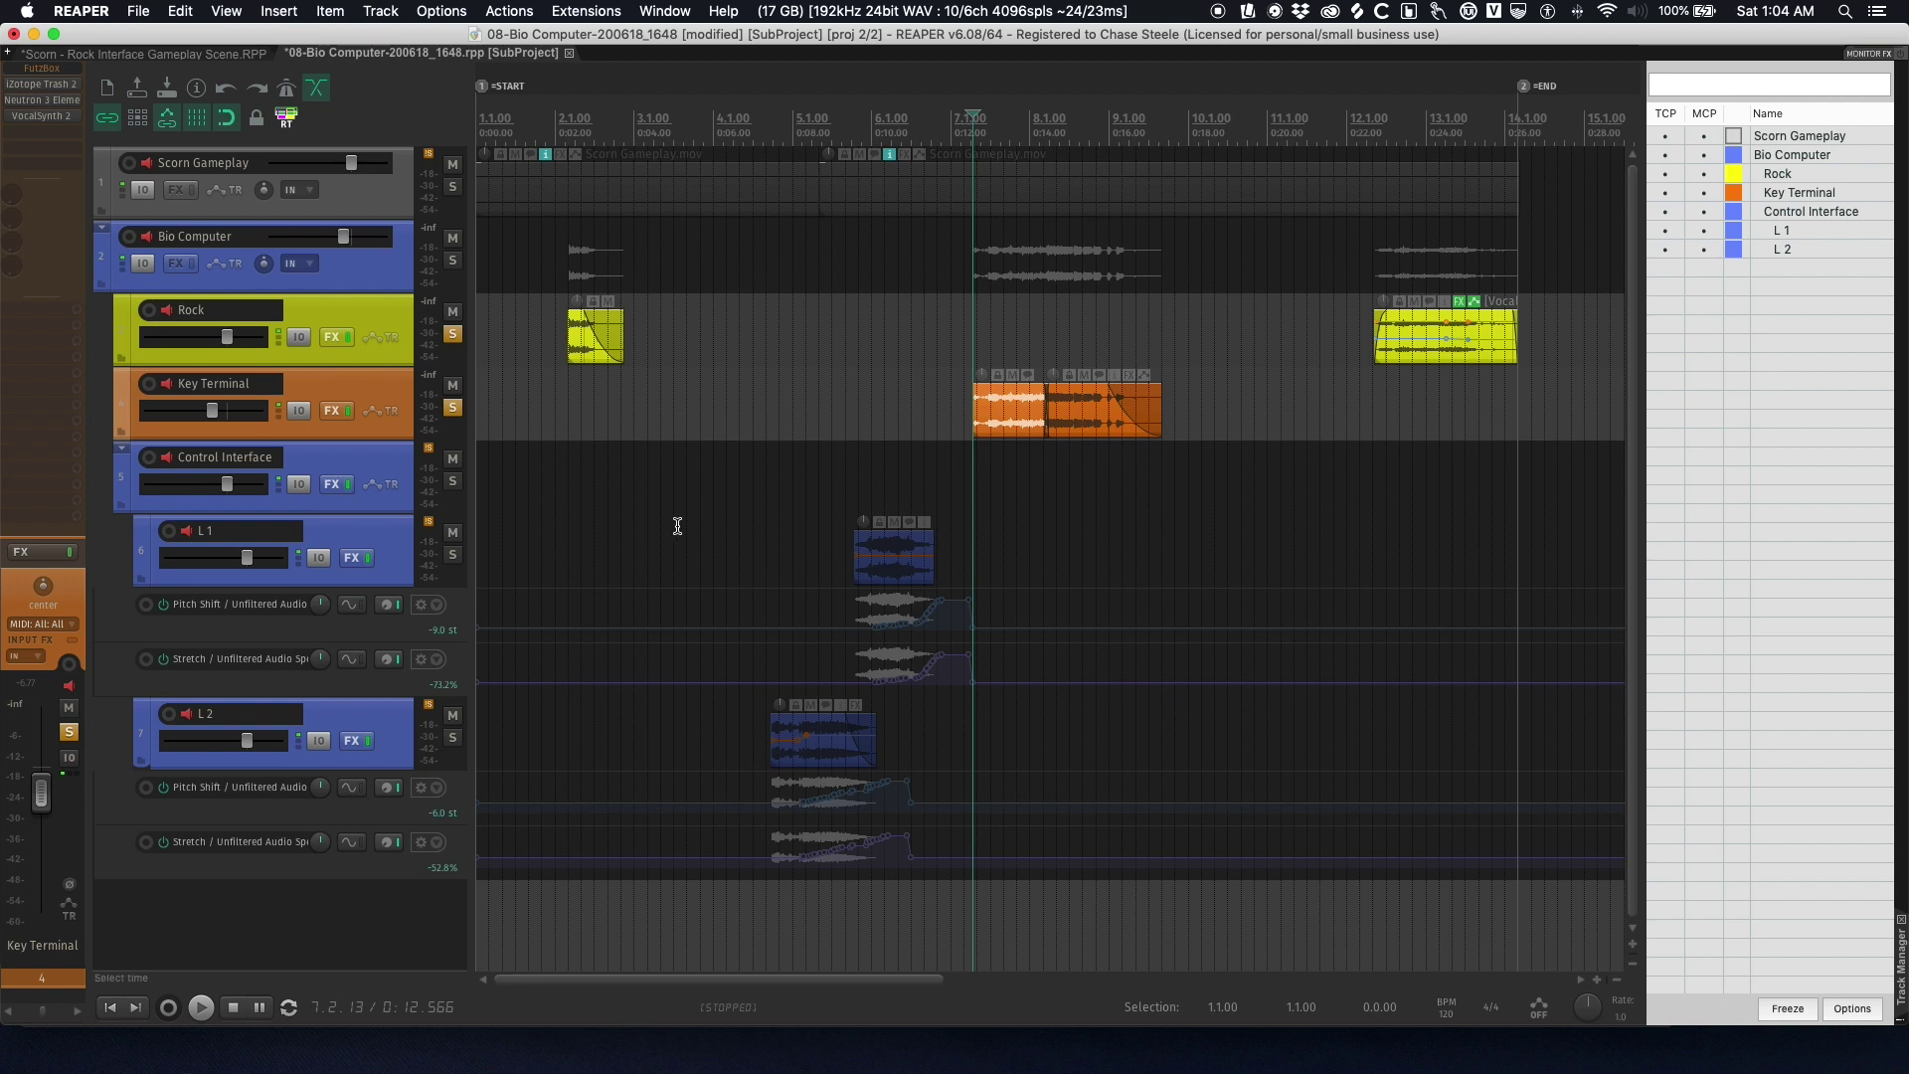
- Place the edit cursor on the Control Interface track at the start of the L 1 clip and check the video frame there
left_click(1006, 560)
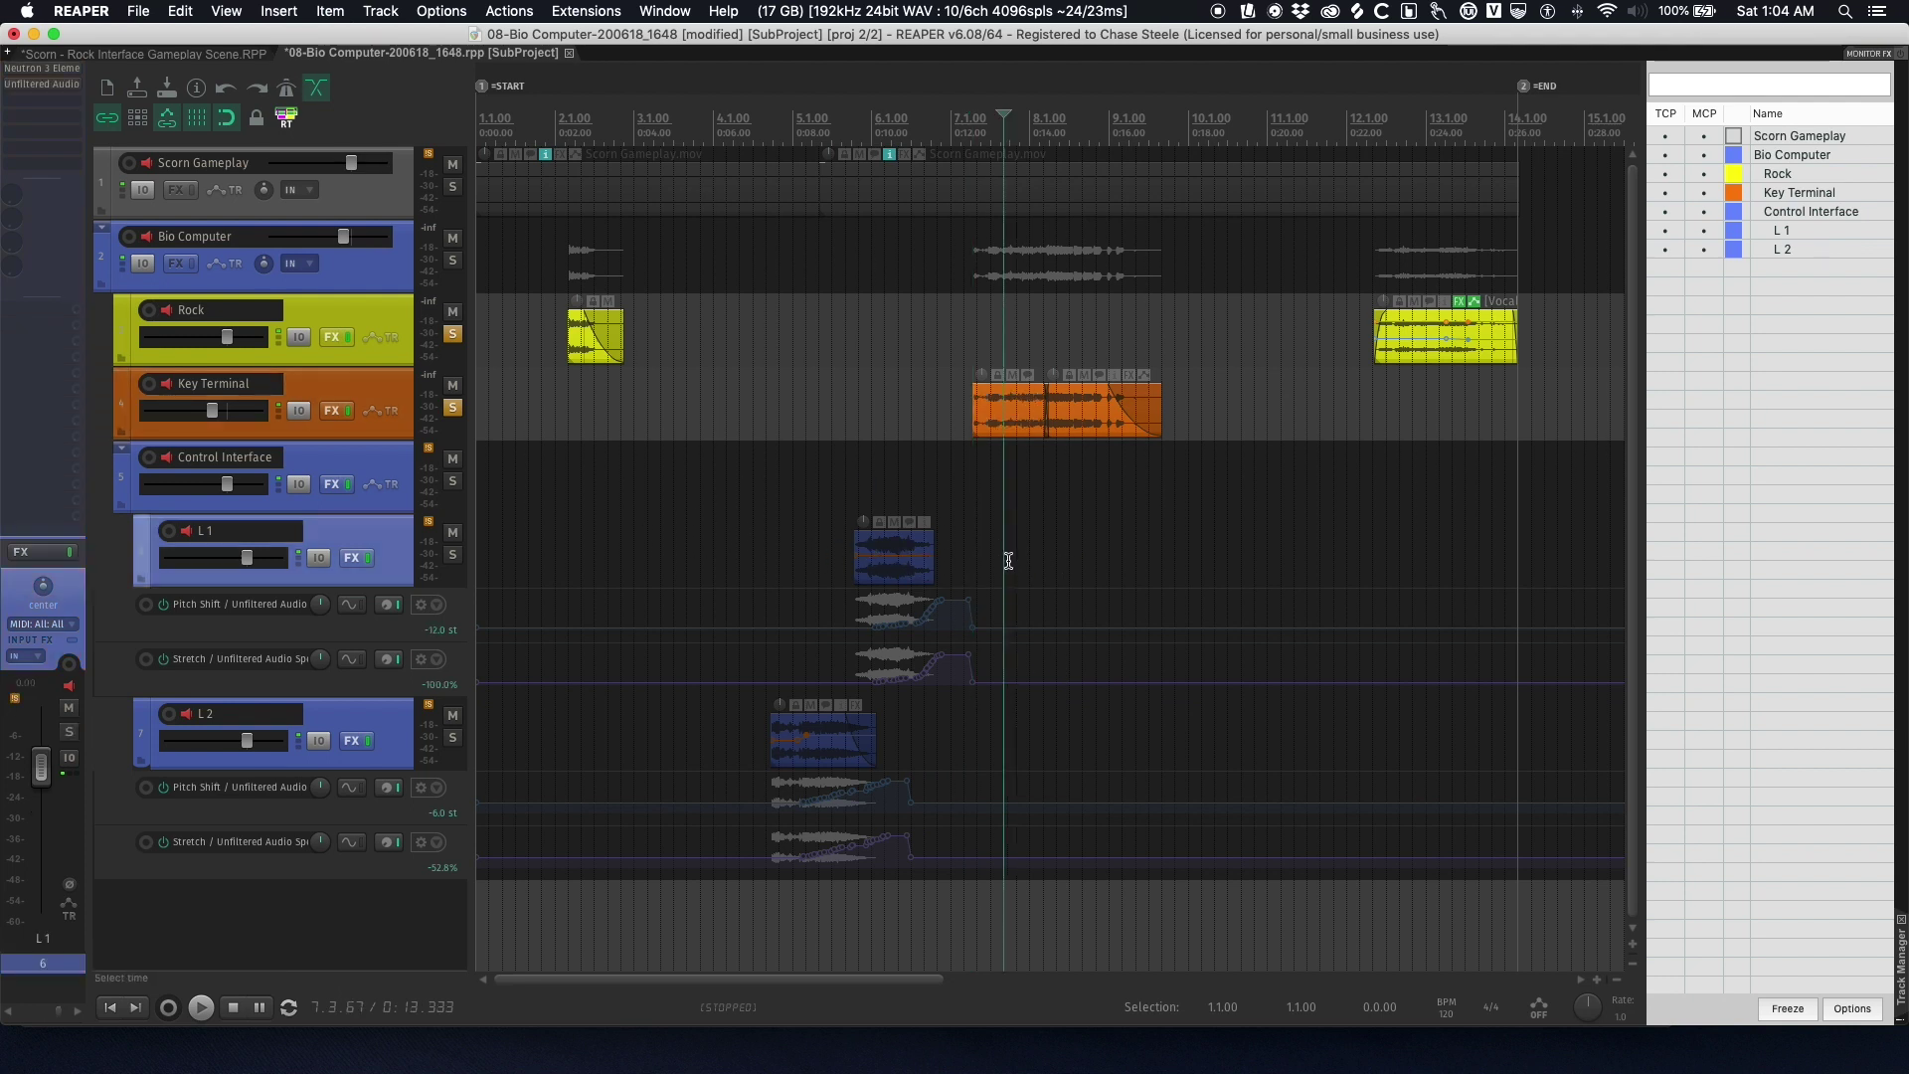
left_click(839, 481)
left_click(821, 559)
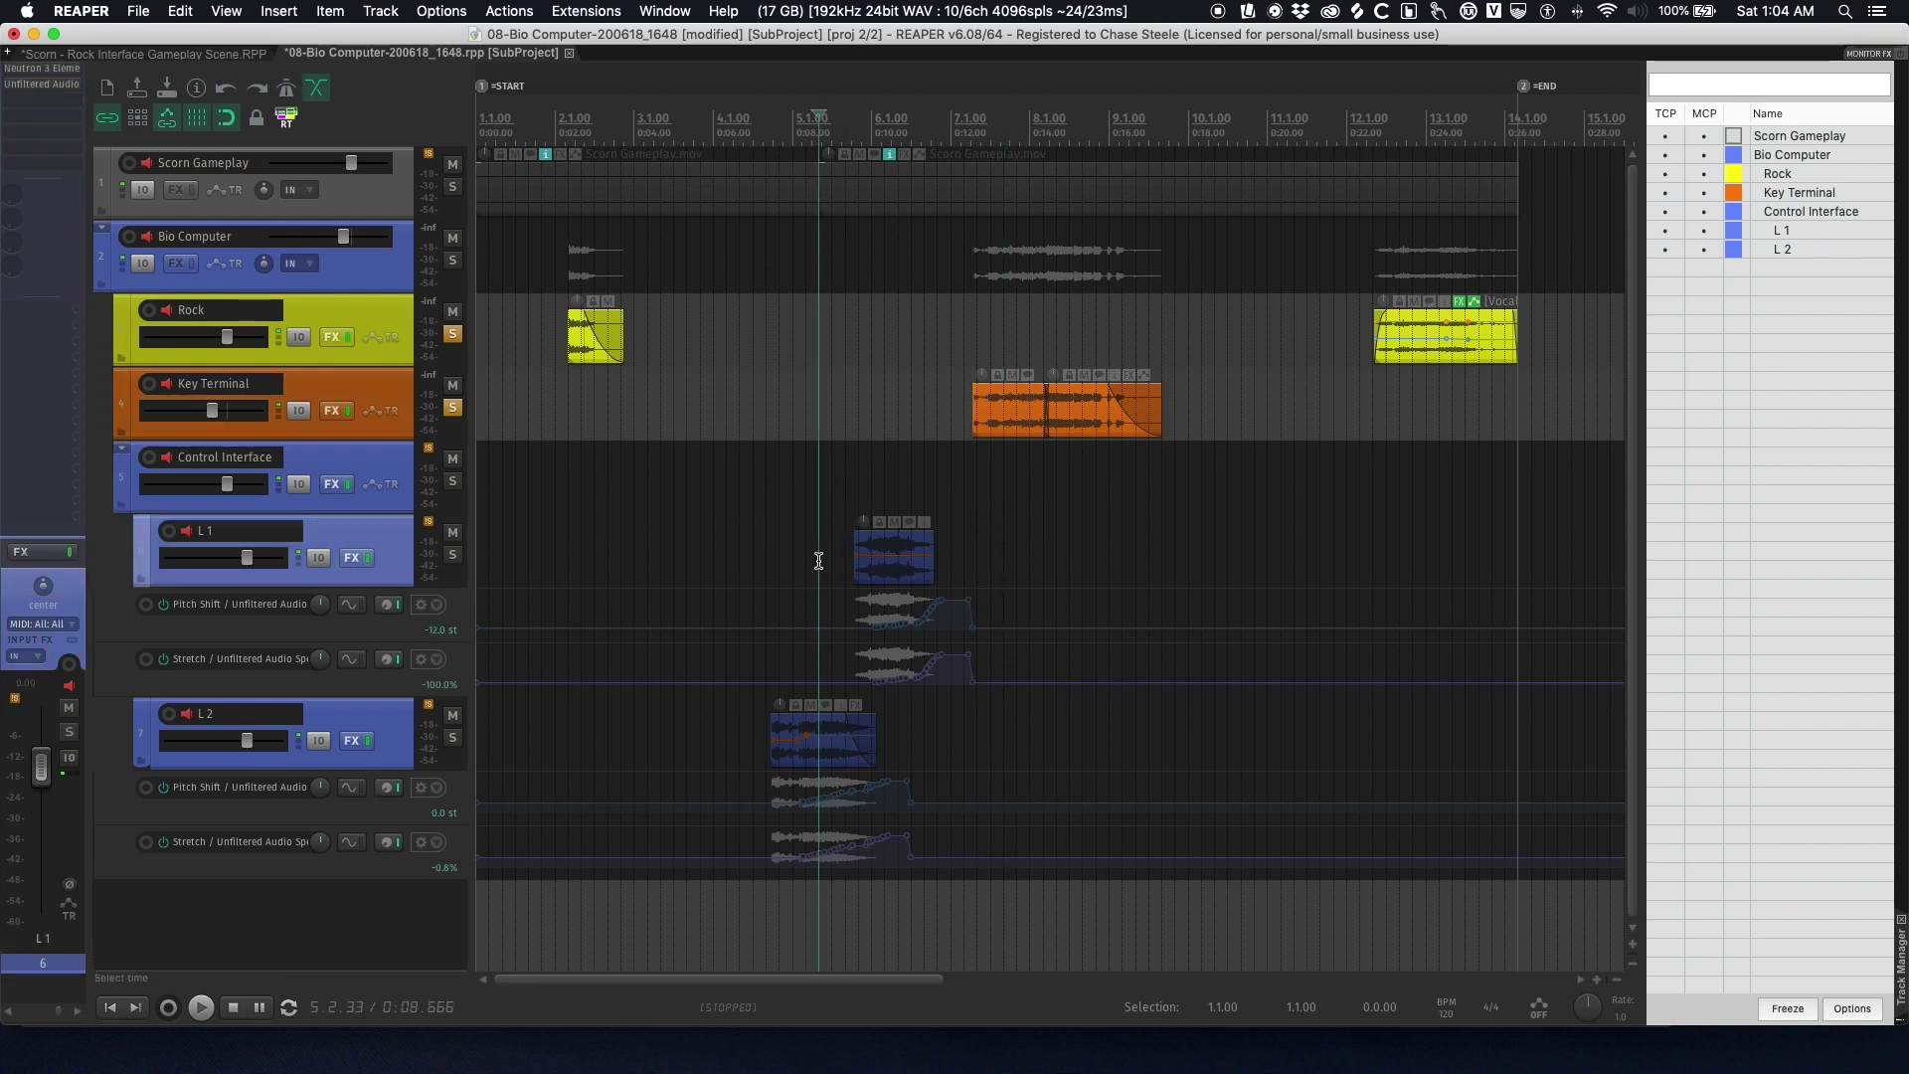
left_click(834, 479)
left_click(853, 475)
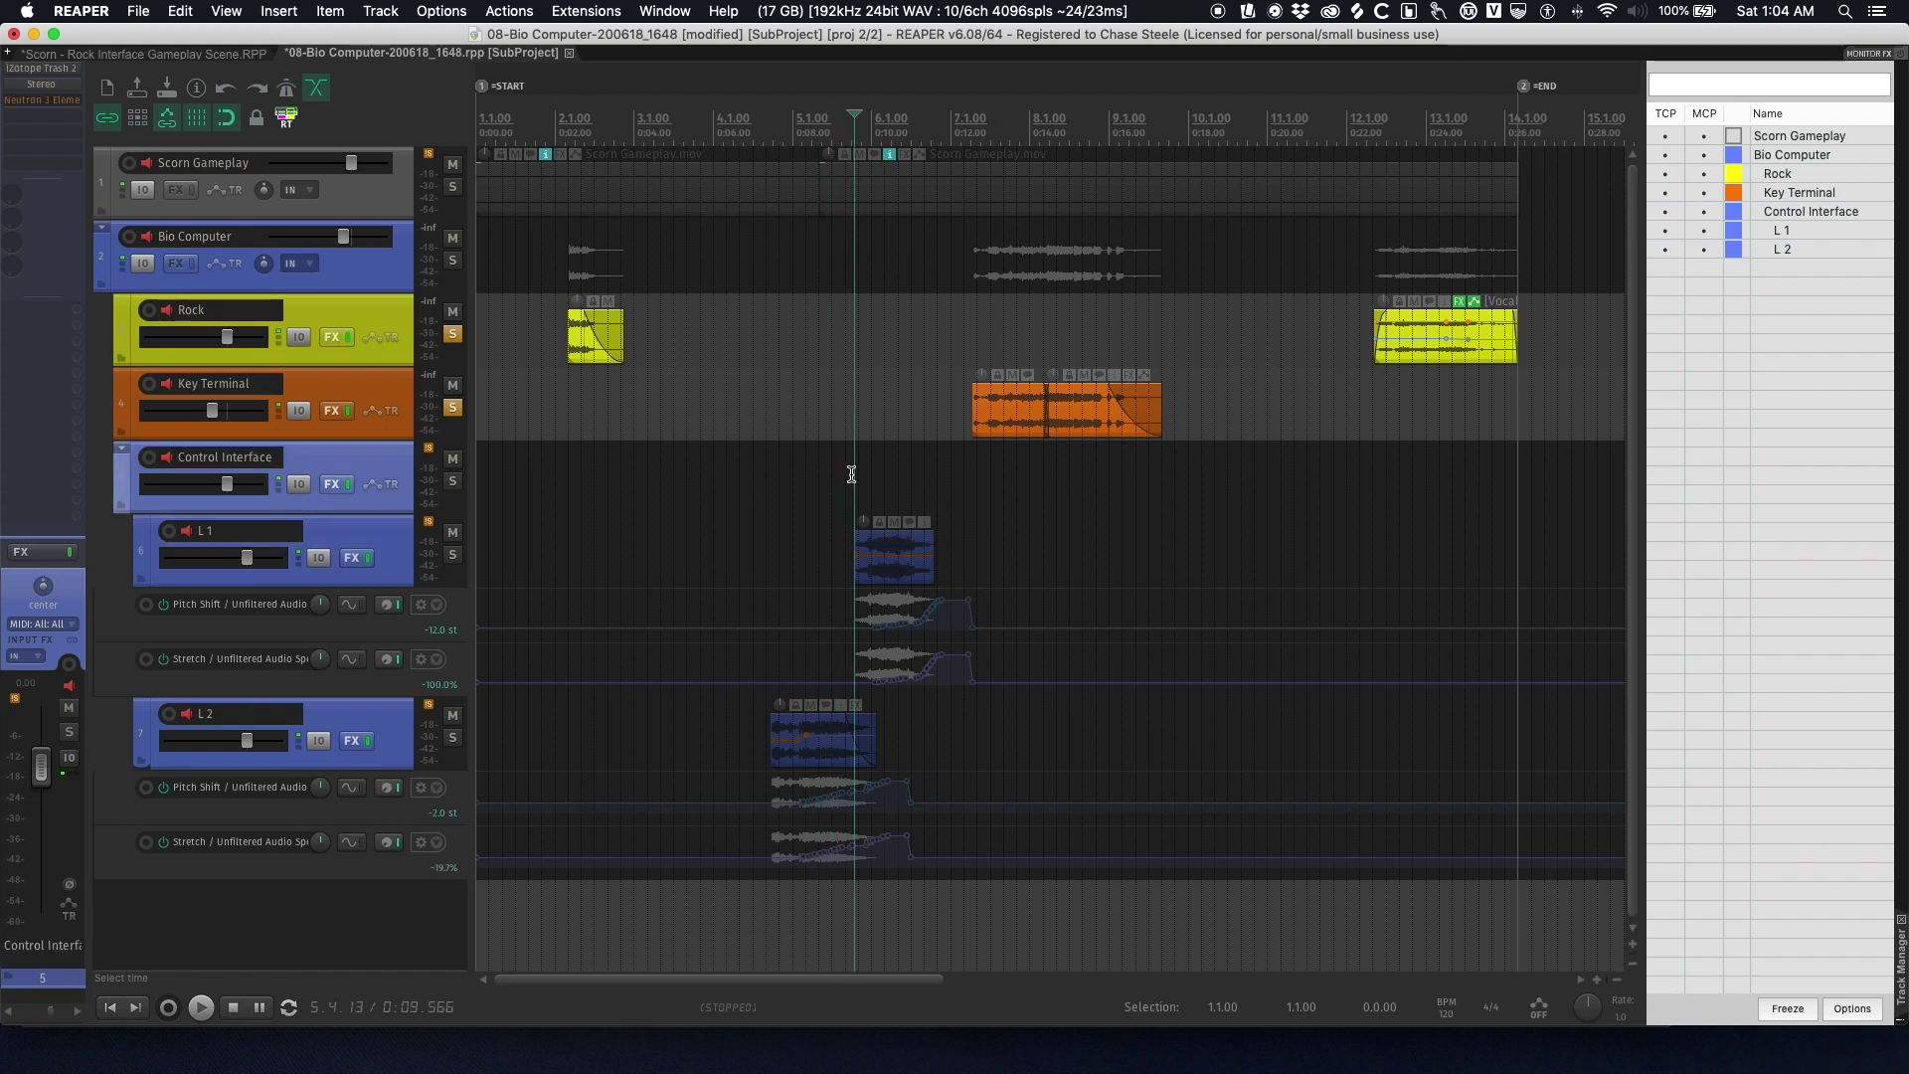
key("super+shift+v")
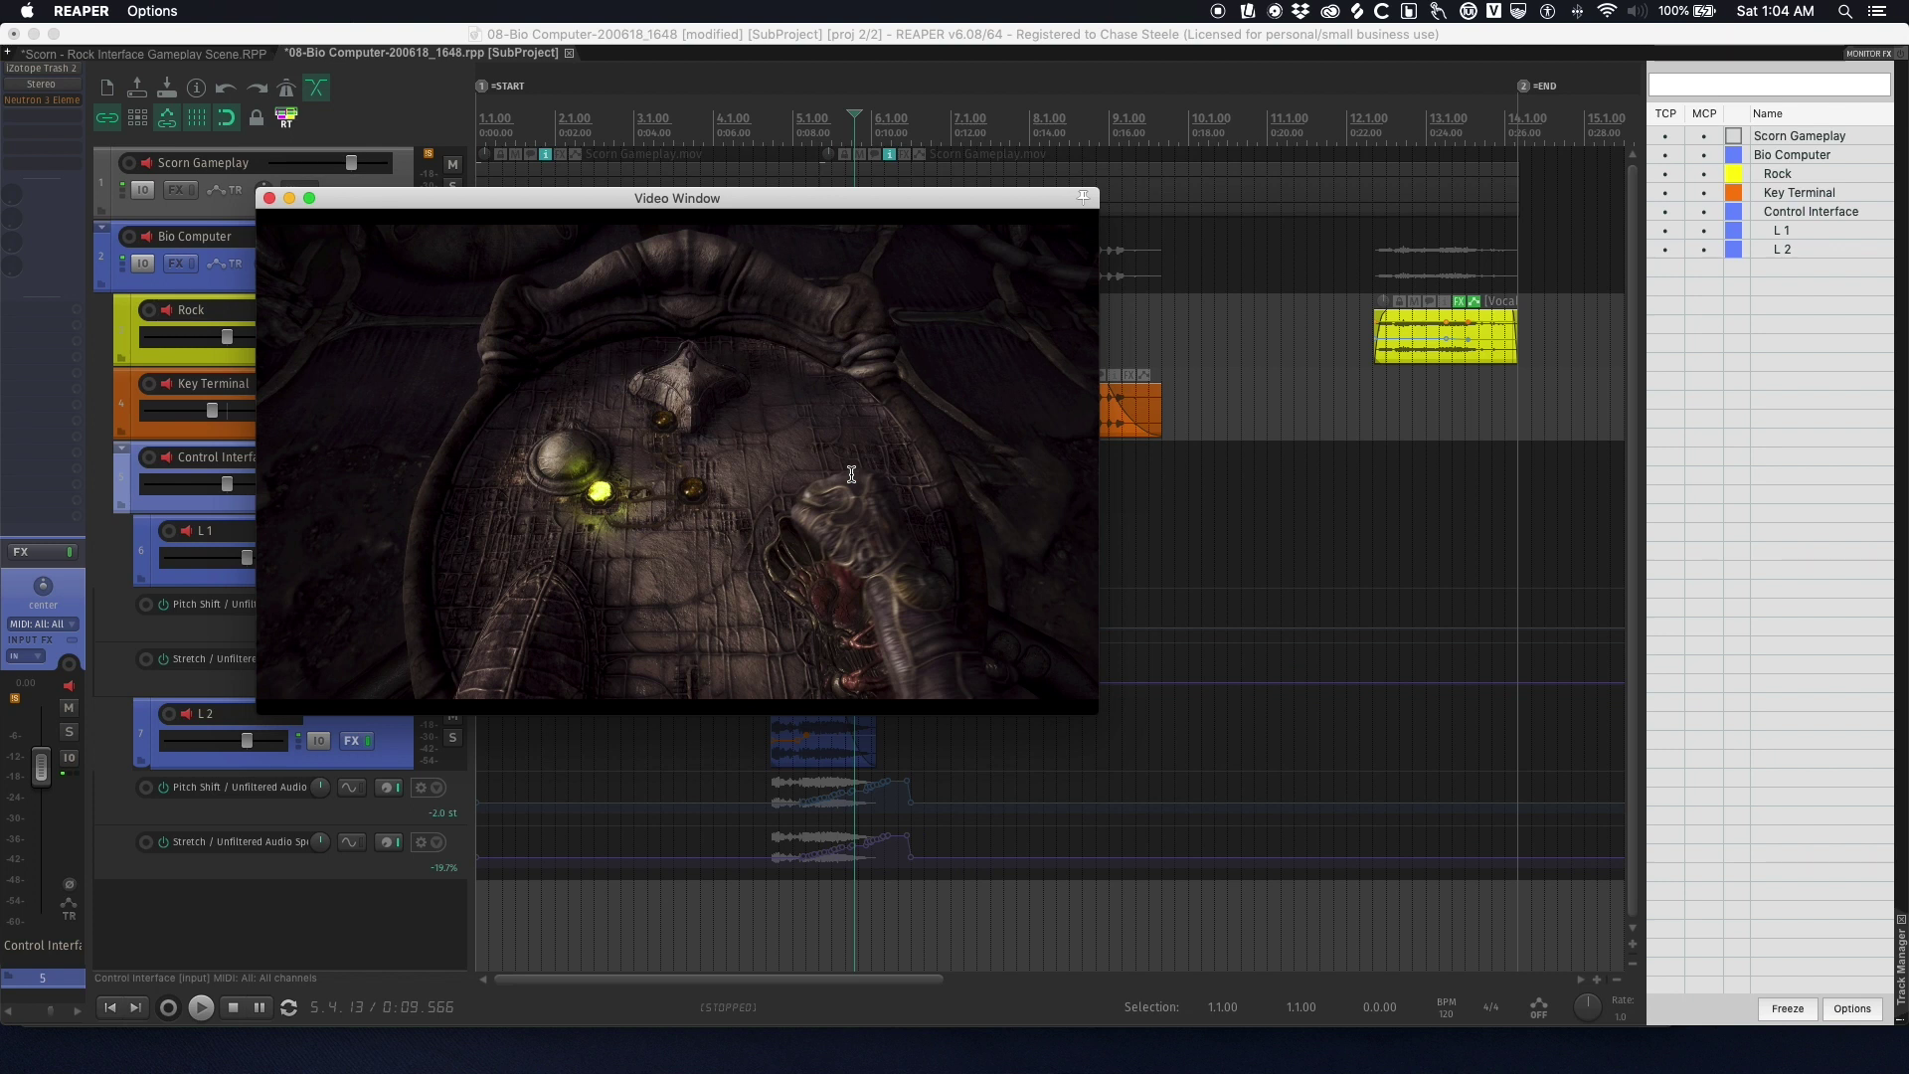
key("super+shift+v")
scroll(851, 481, "up", 10)
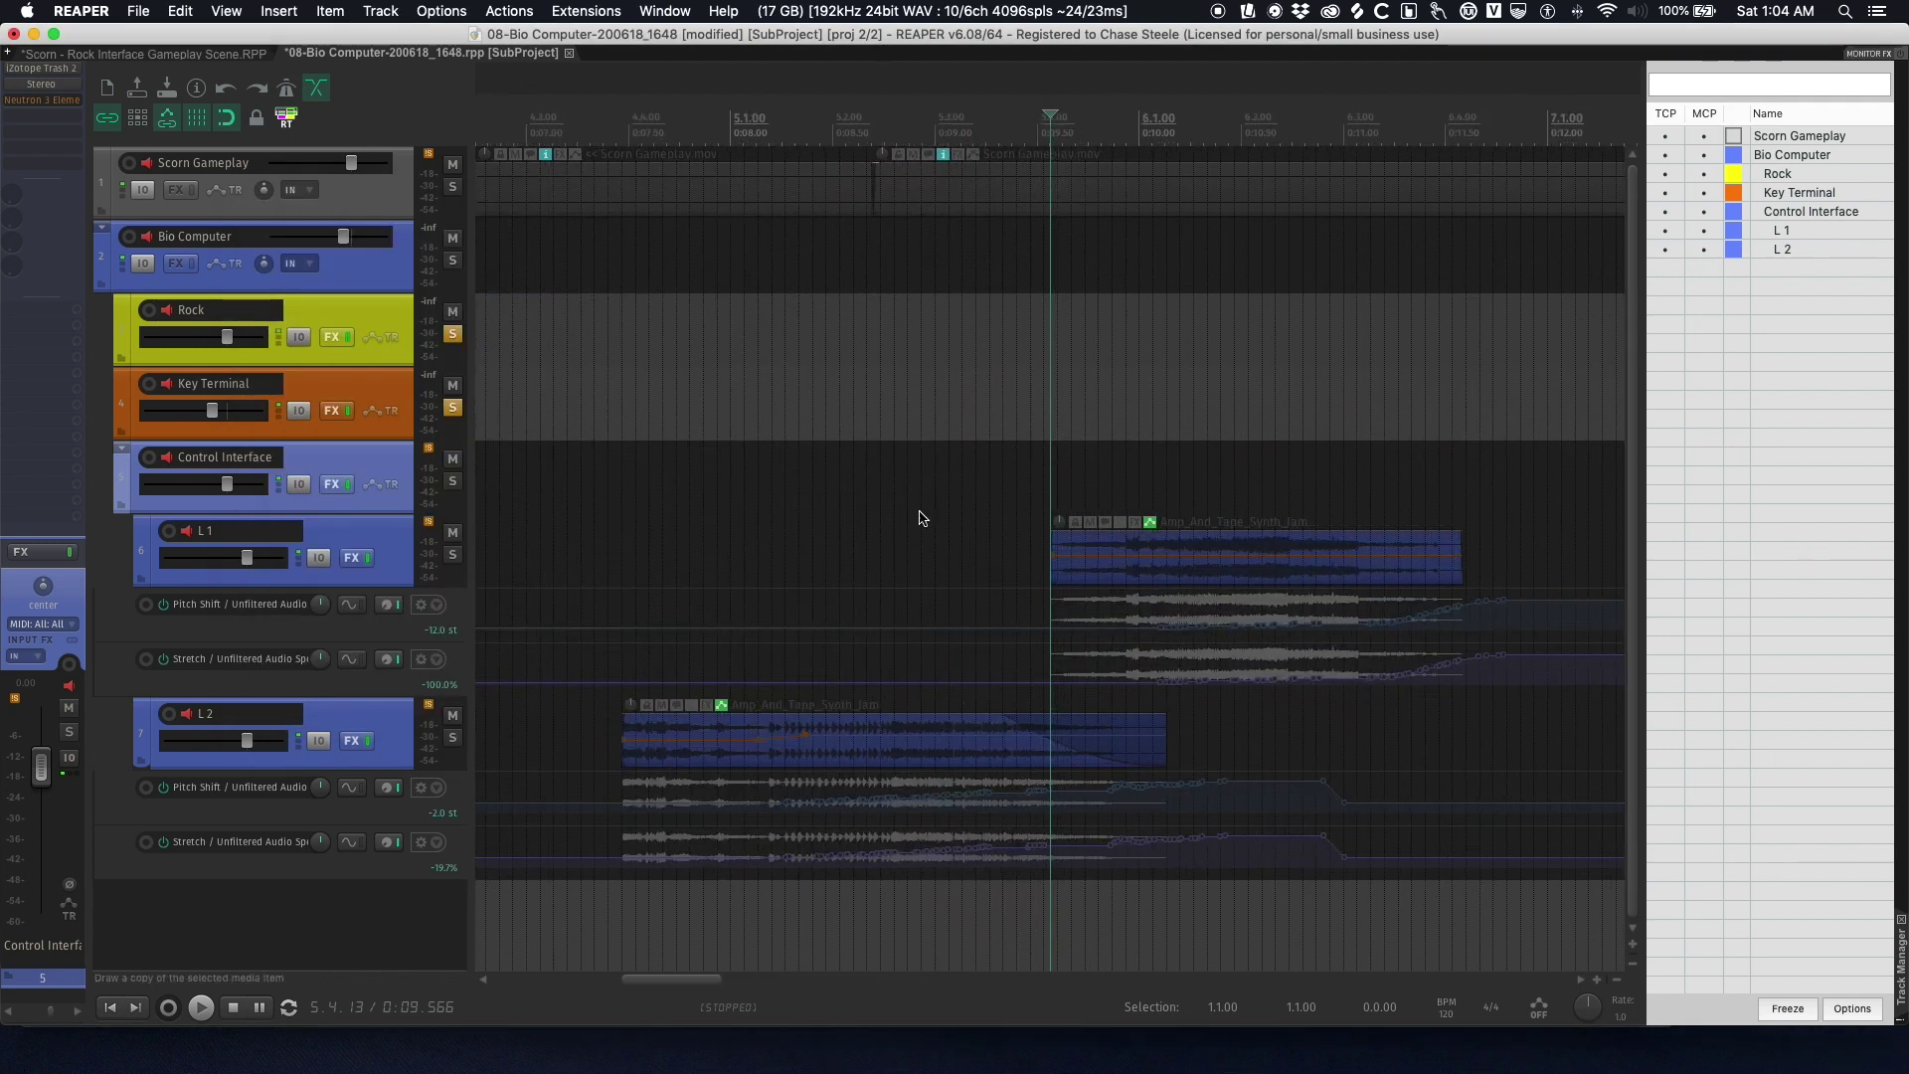
- Switch to Soundminer and skip through Amp_And_Tape_Synth_Jam.wav to audition its passages
key("super+Tab")
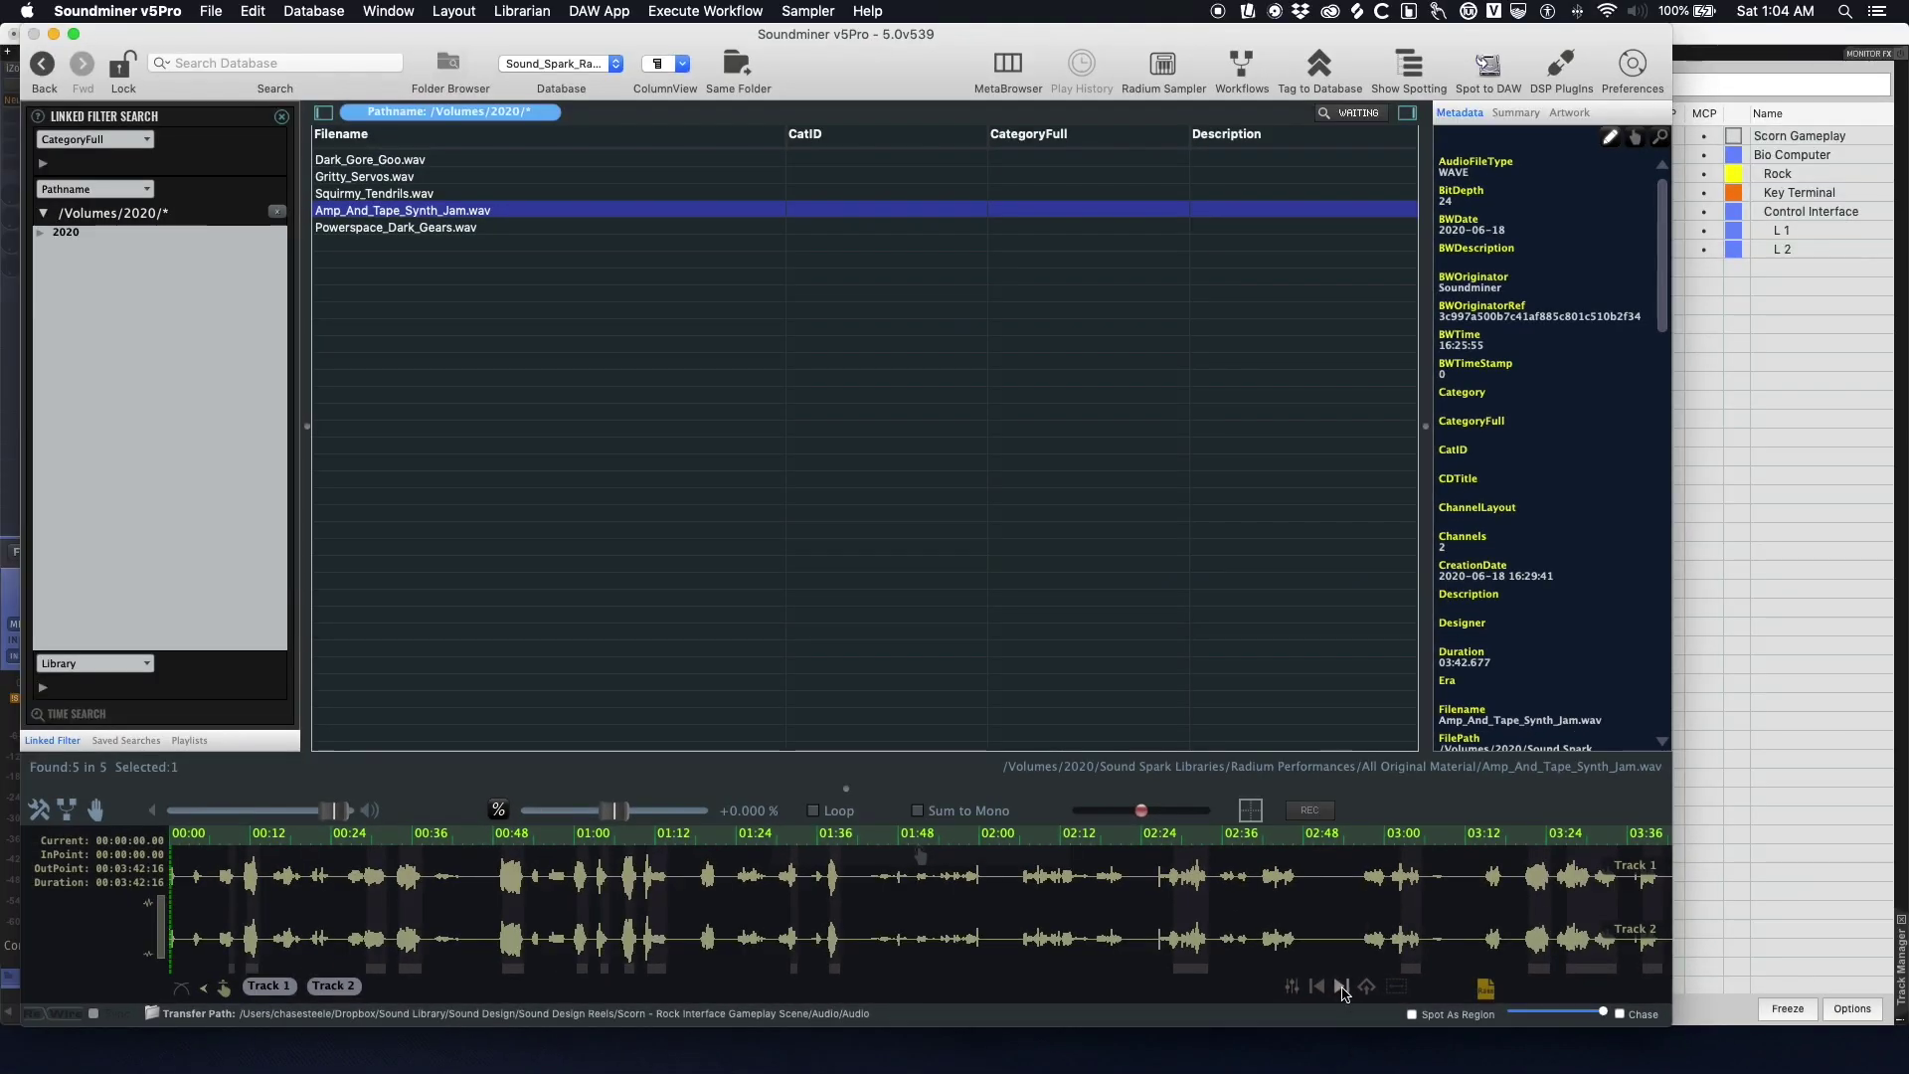
left_click(1343, 987)
left_click(1342, 987)
left_click(1342, 988)
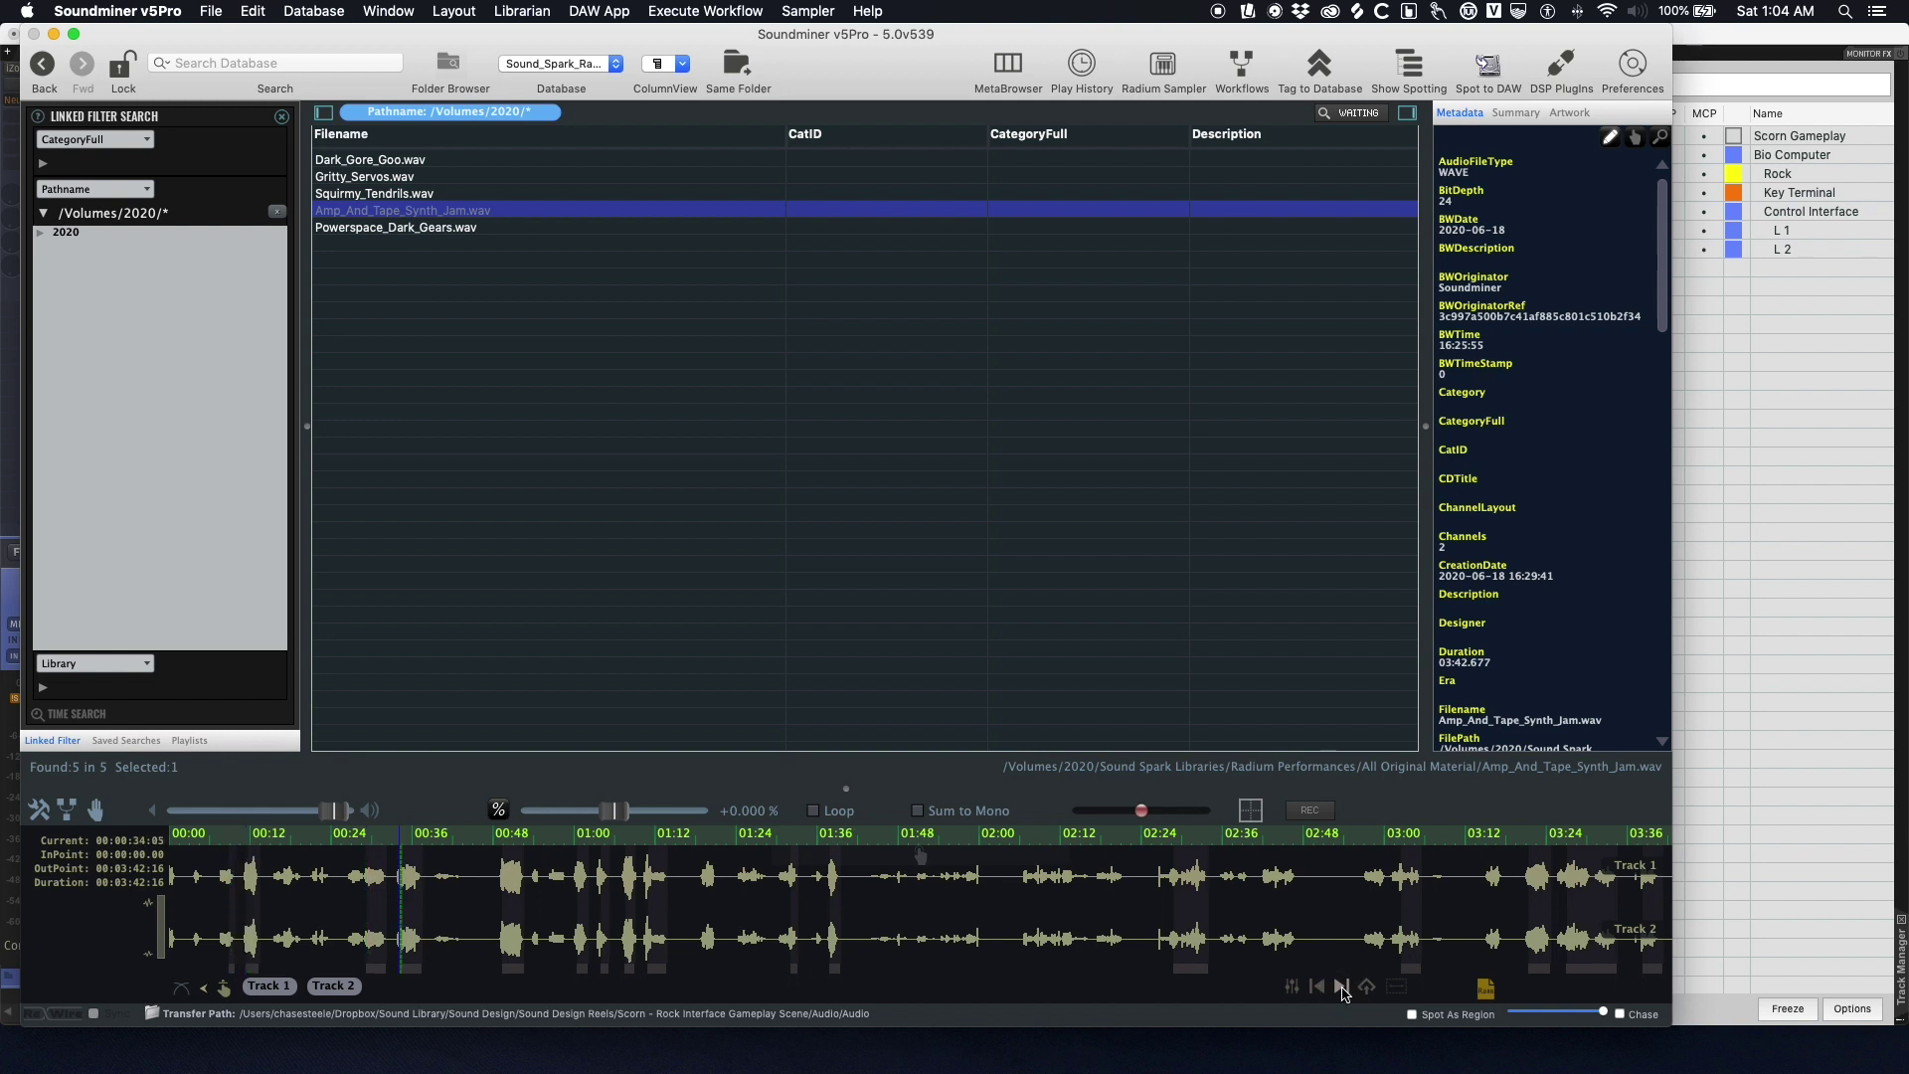
left_click(1343, 987)
left_click(1343, 987)
left_click(1343, 988)
left_click(1342, 988)
key("space")
- Transfer a passage about 5 s long from Amp_And_Tape_Synth_Jam.wav to the Control Interface track in REAPER, declining the subproject re-render
left_click_drag(734, 884, 772, 885)
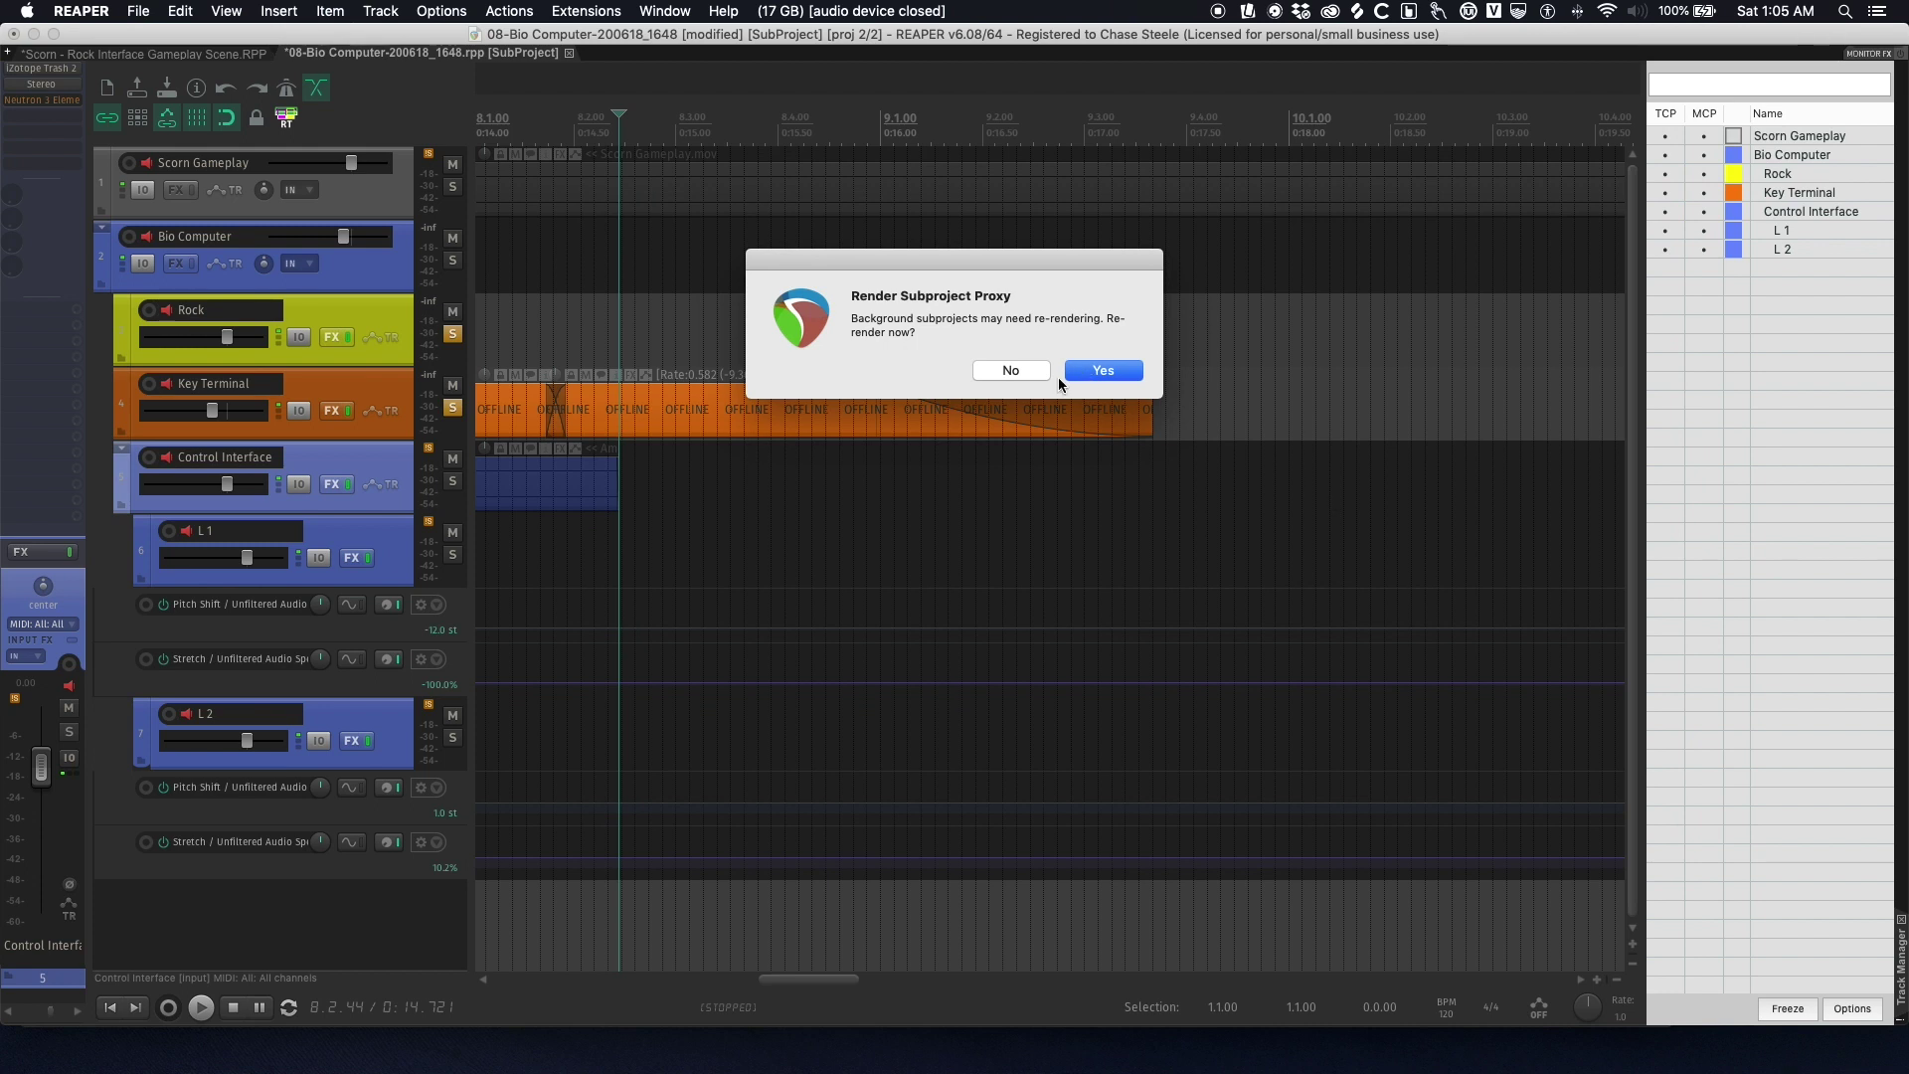
left_click(1010, 370)
scroll(985, 387, "left", 5)
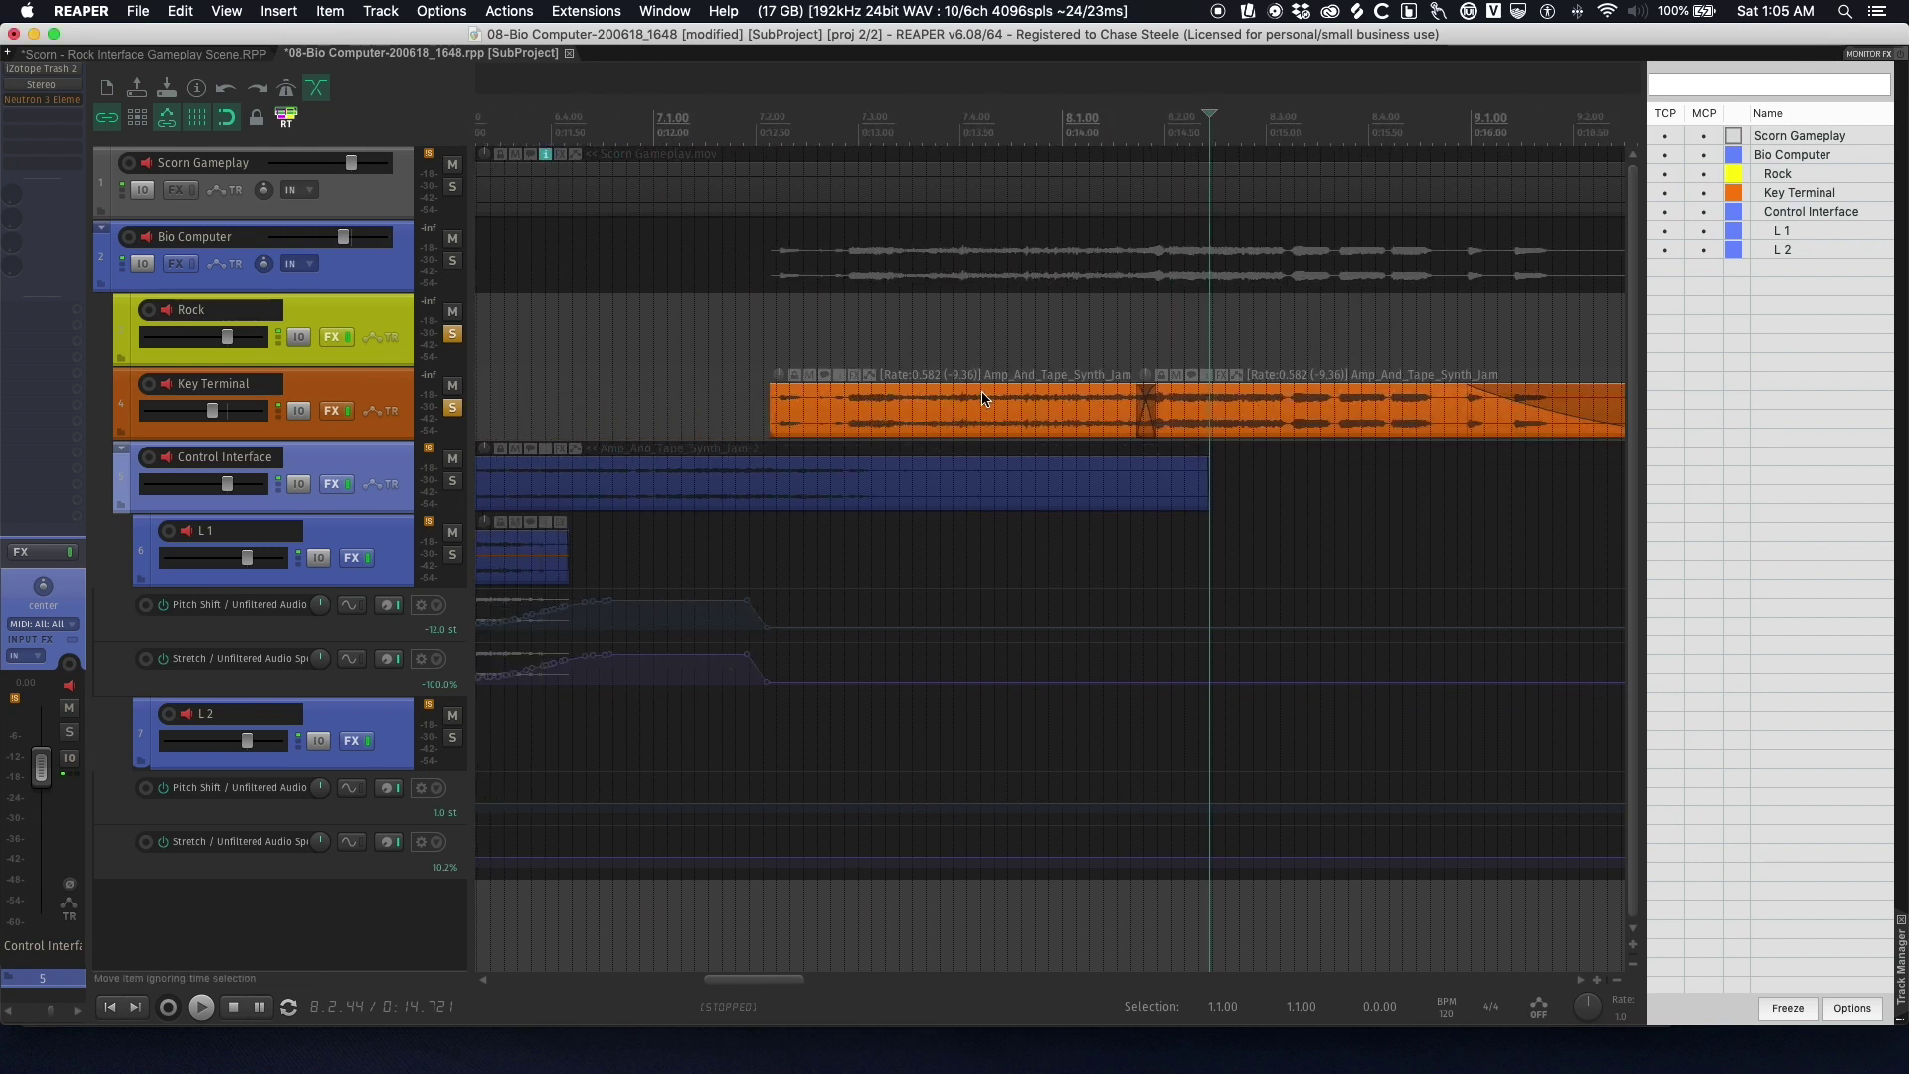
scroll(984, 398, "down", 5)
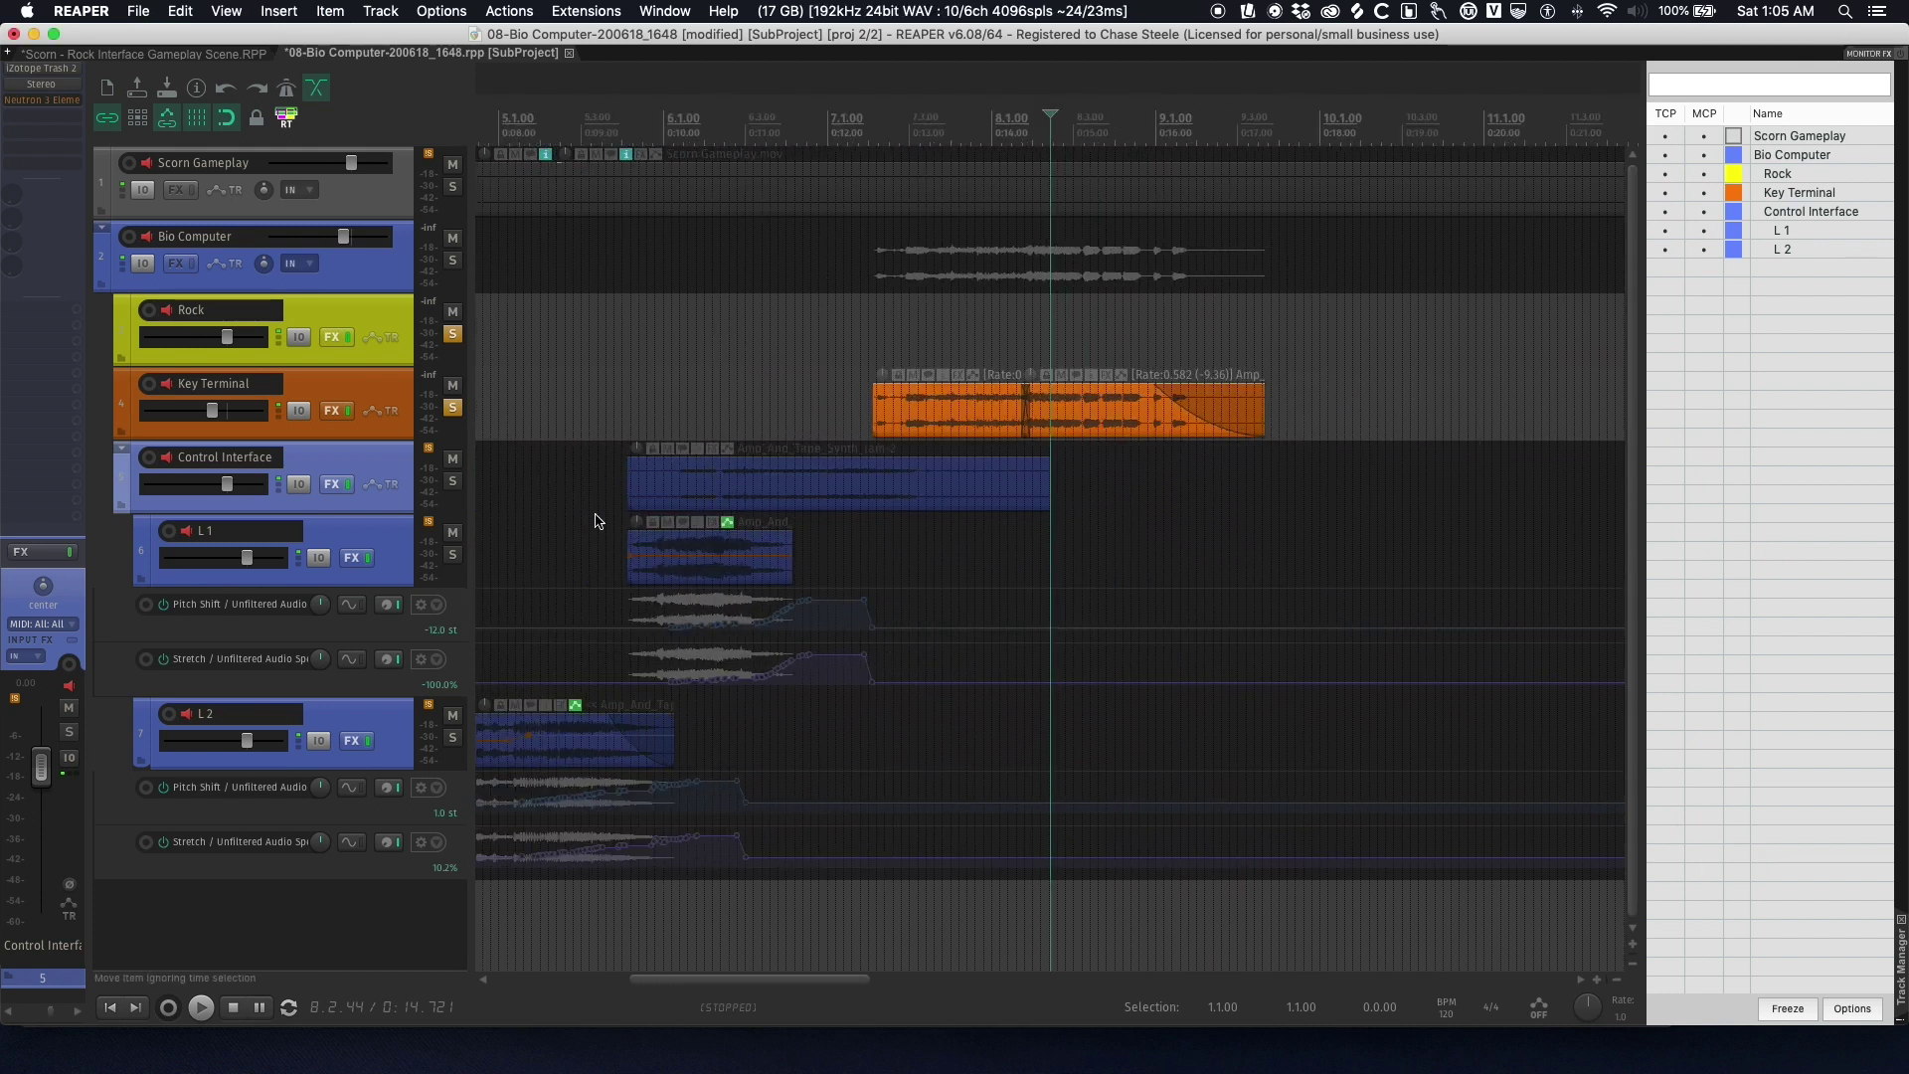
- Solo Control Interface, unsolo Key Terminal and Rock, and play from the start of the new Amp_And_Tape_Synth_Jam clip
left_click(585, 483)
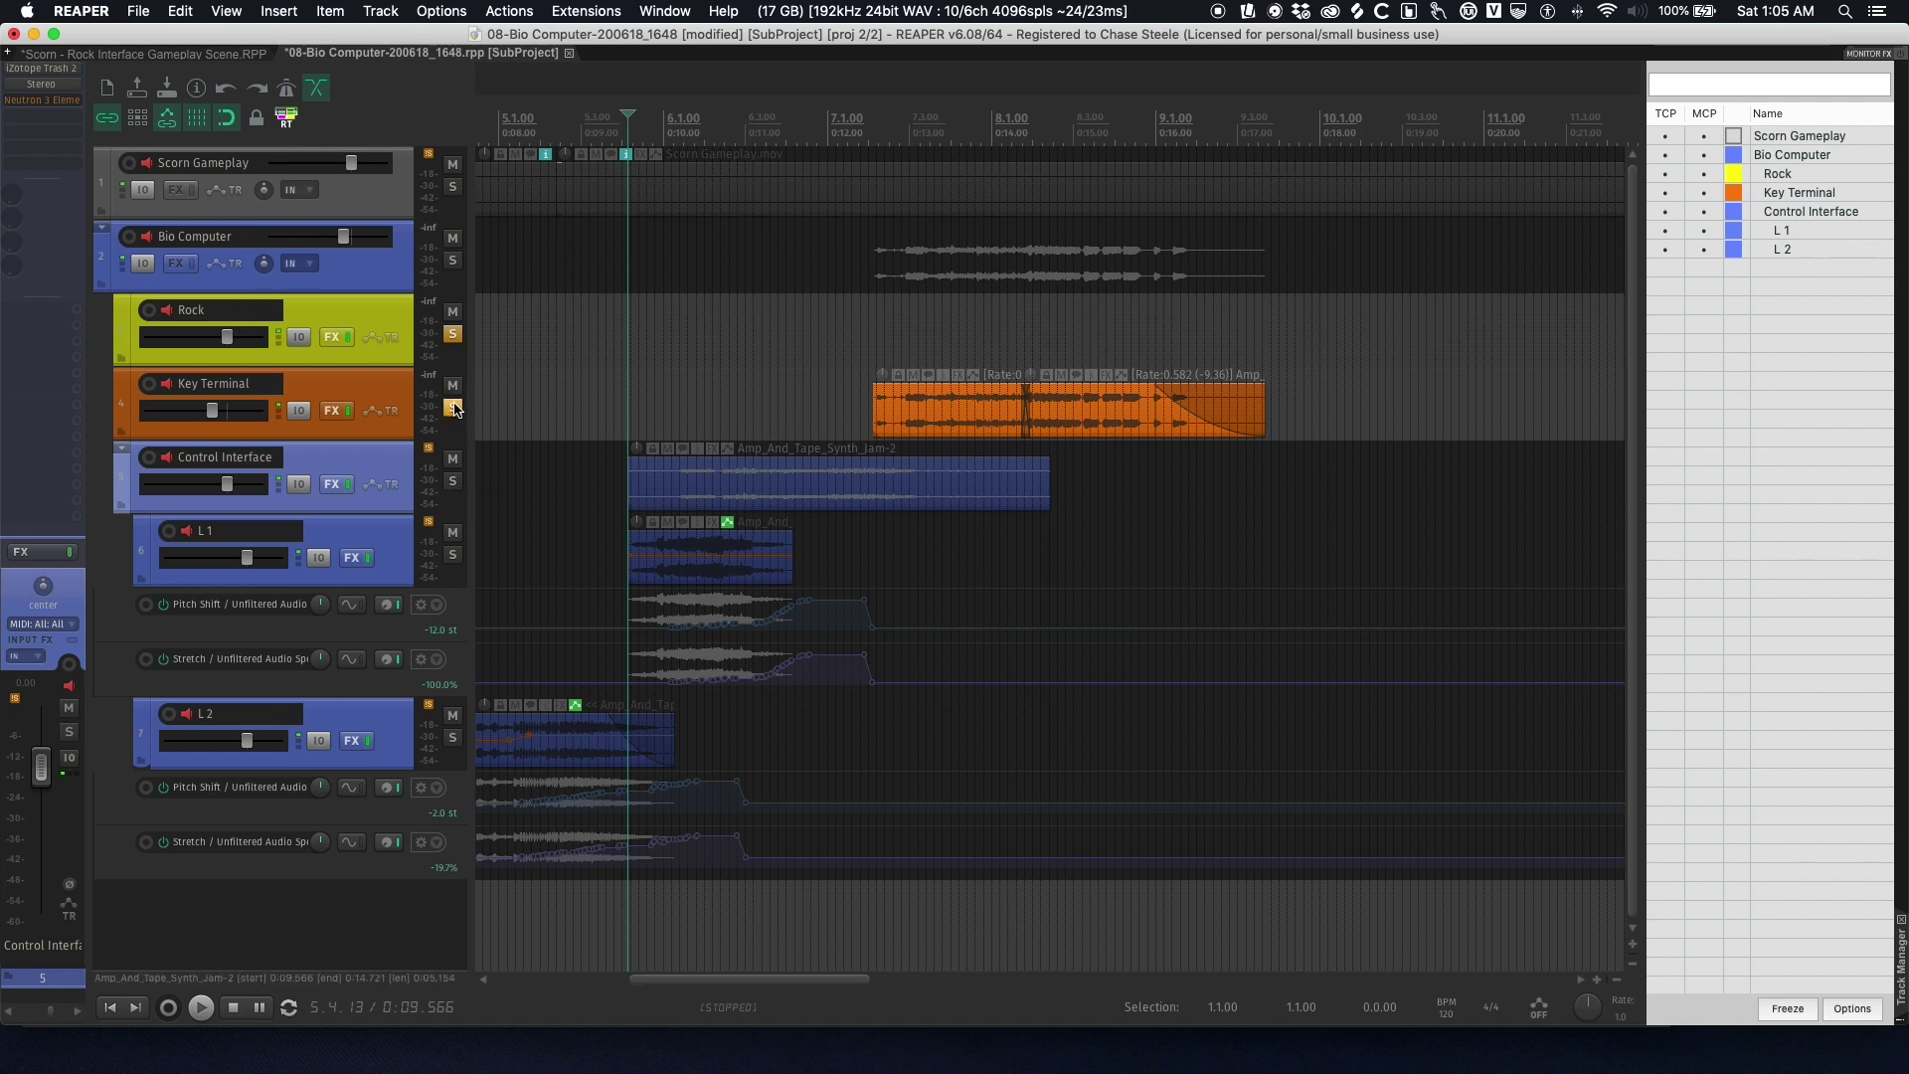
left_click(454, 482)
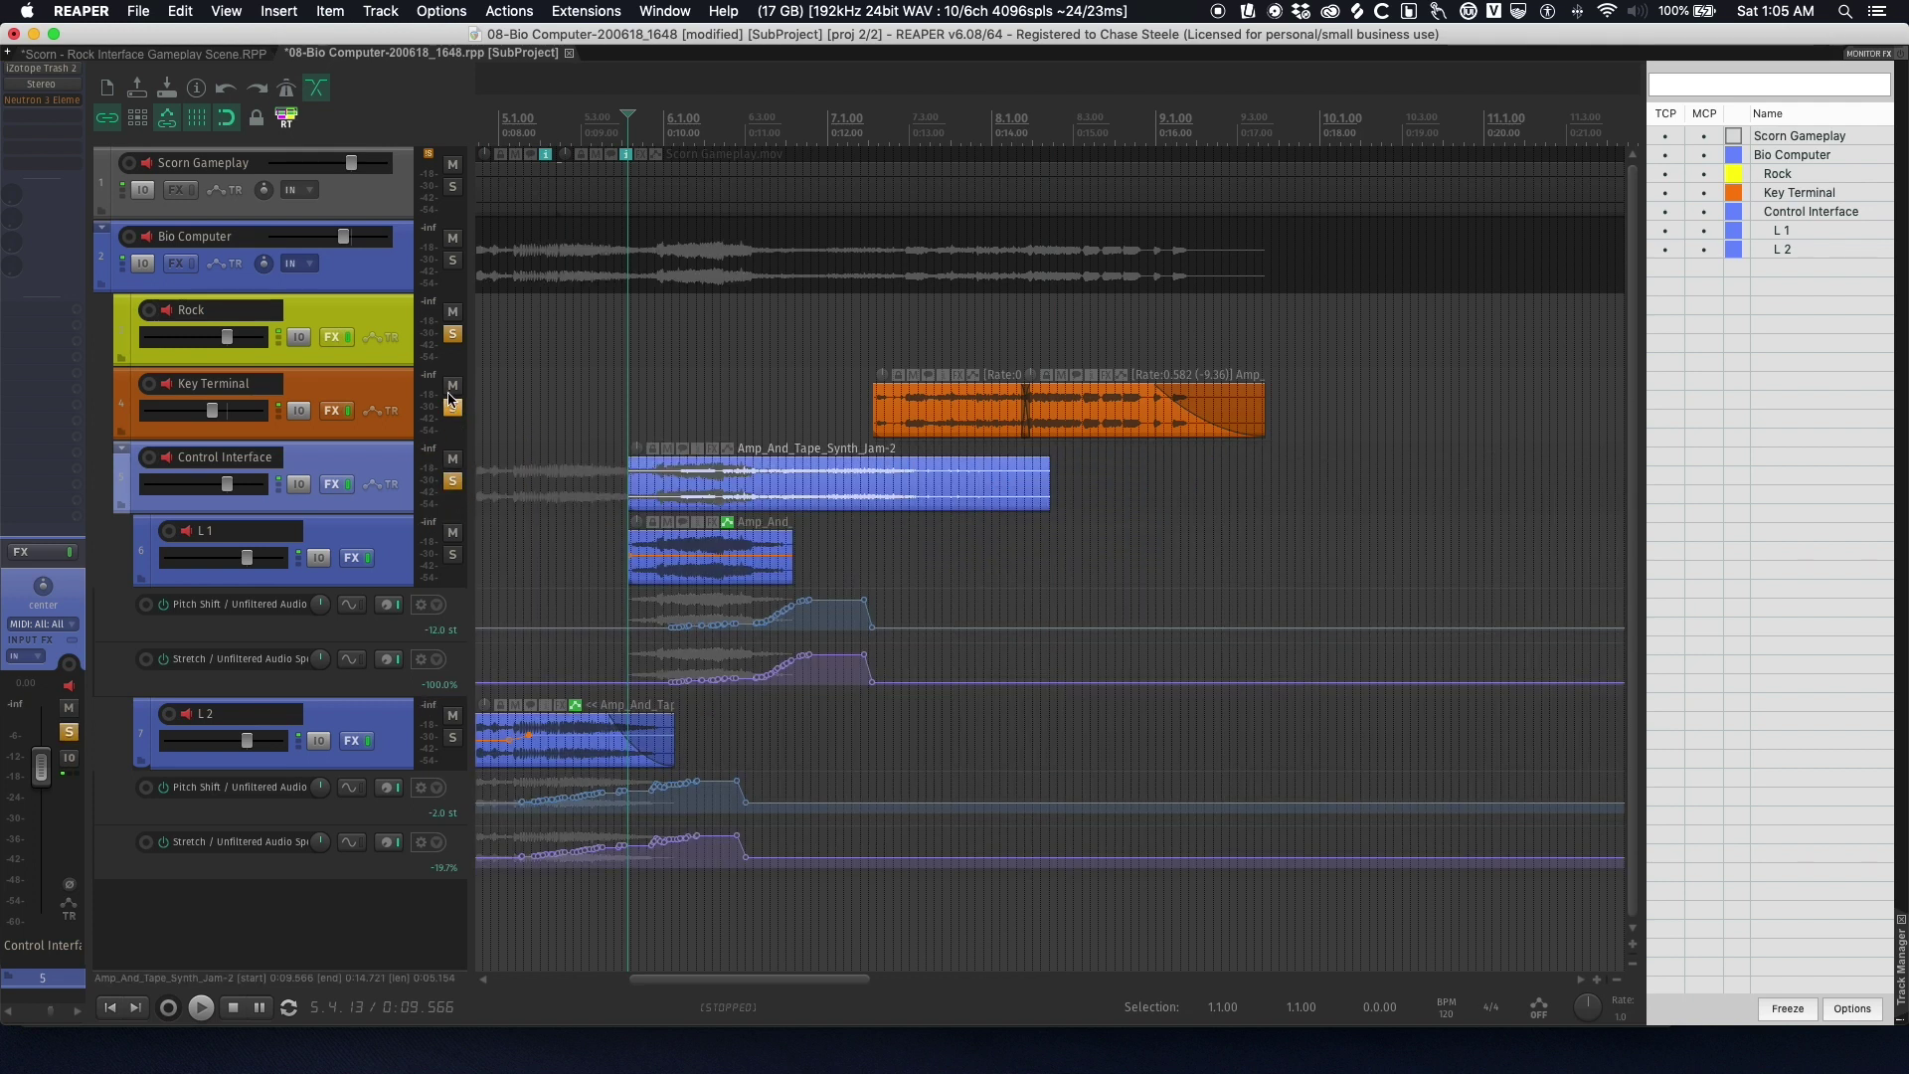
left_click(452, 407)
left_click(453, 335)
key("space")
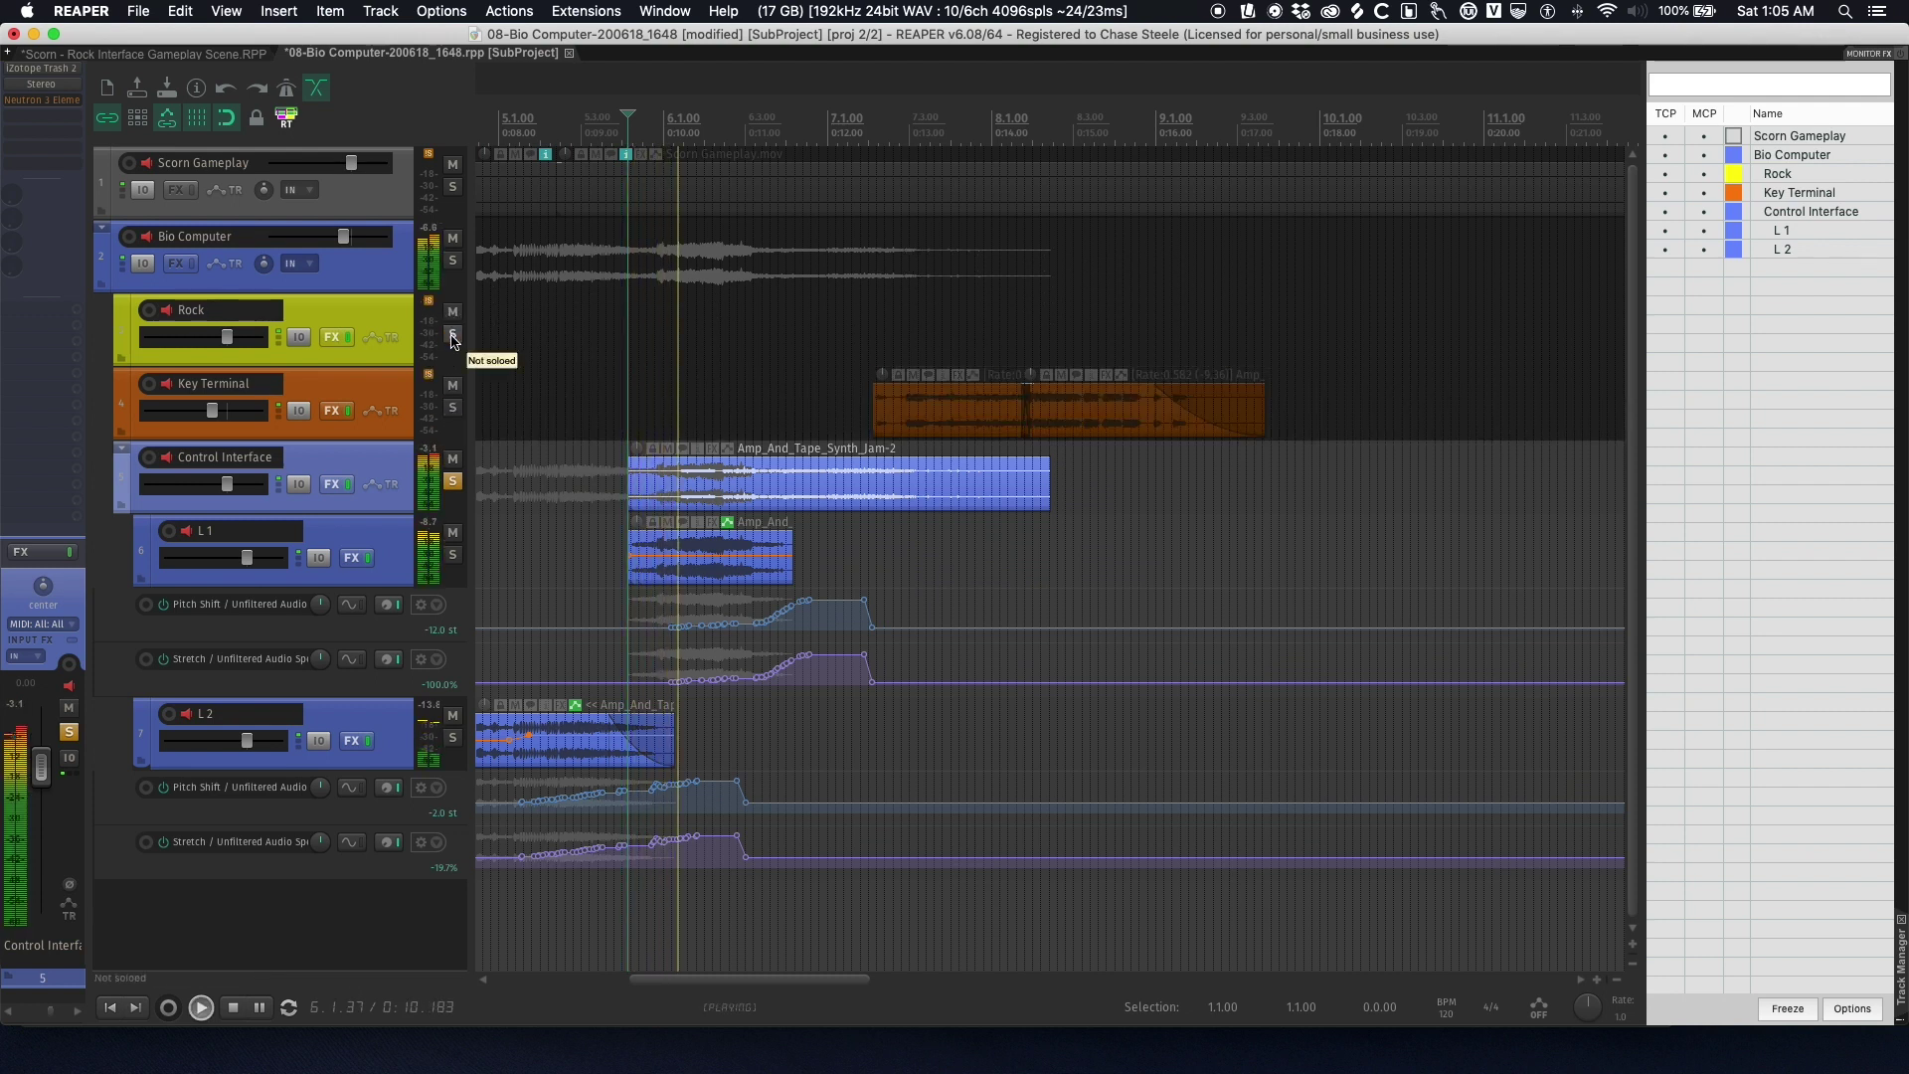
key("space")
- Play the soloed Control Interface track against the picture in the video window, then stop and hide the video
left_click(454, 483)
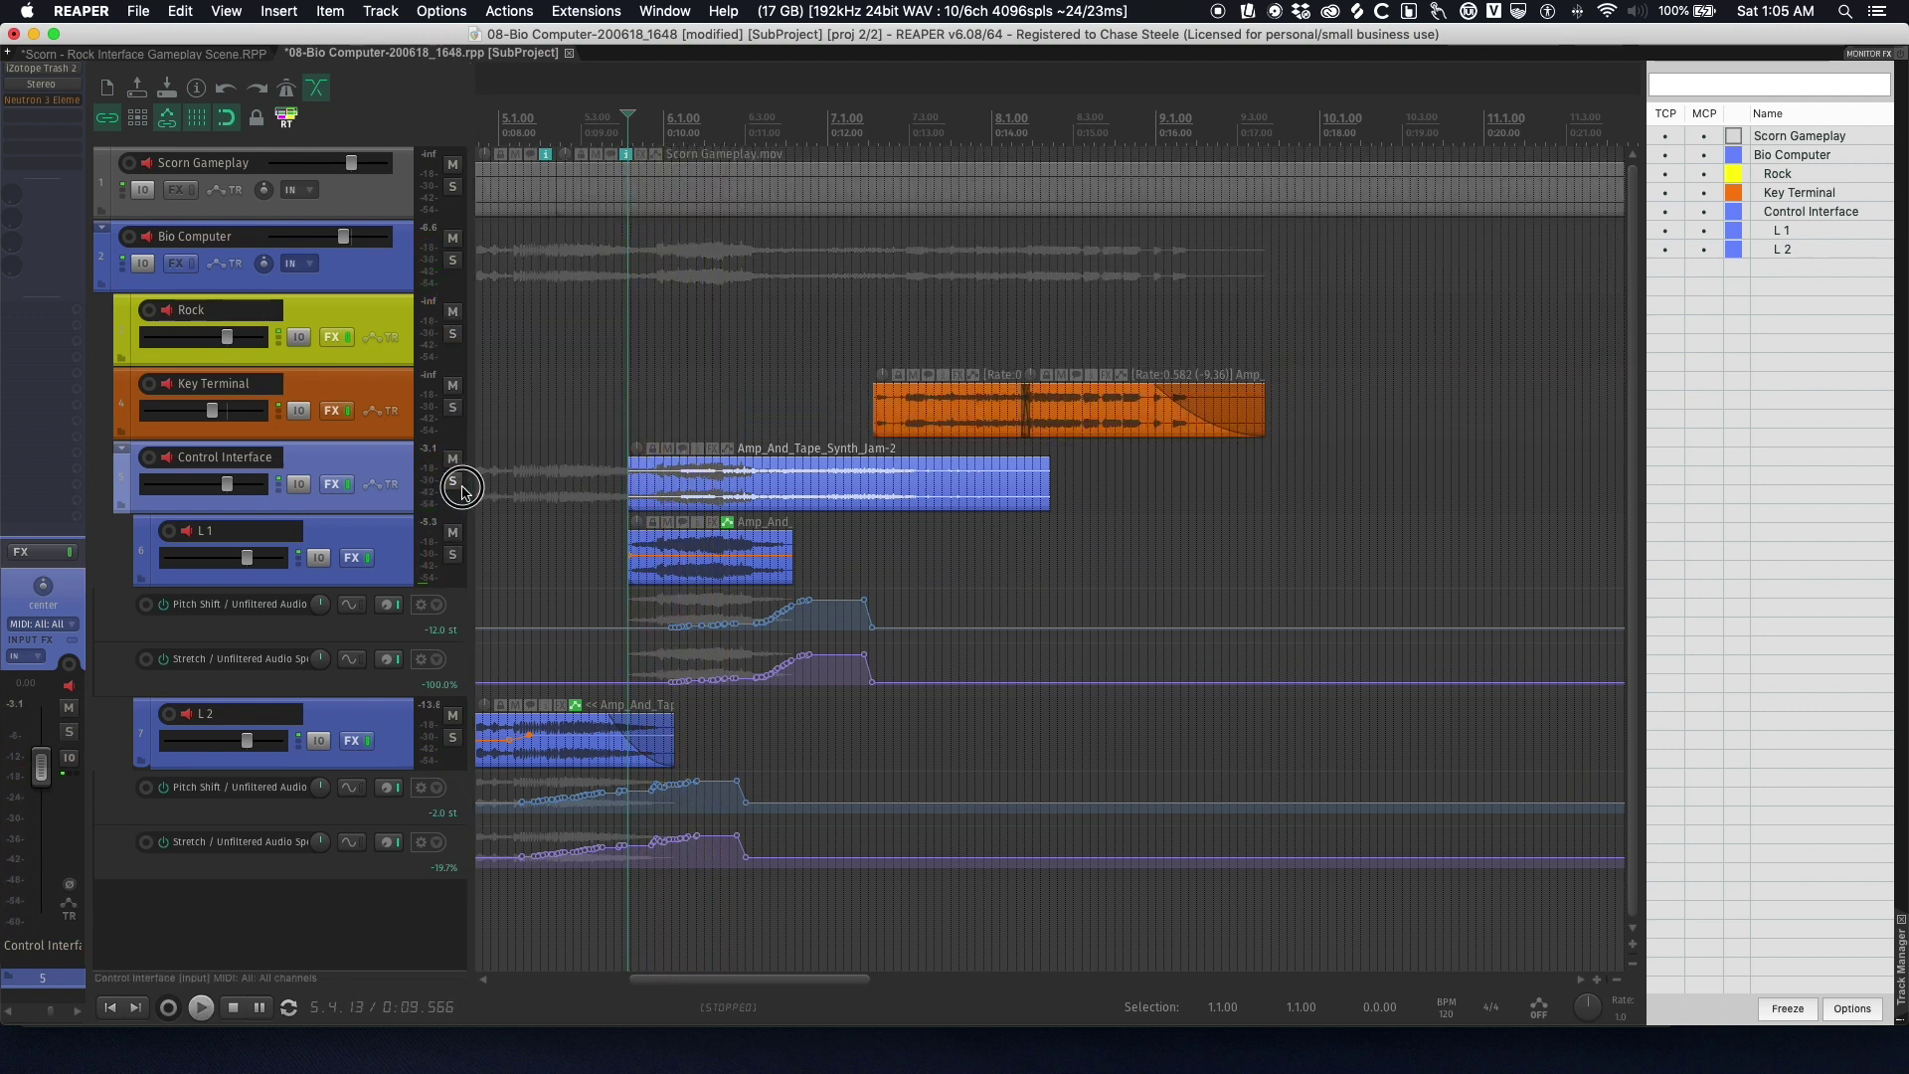
left_click(457, 485)
key("space")
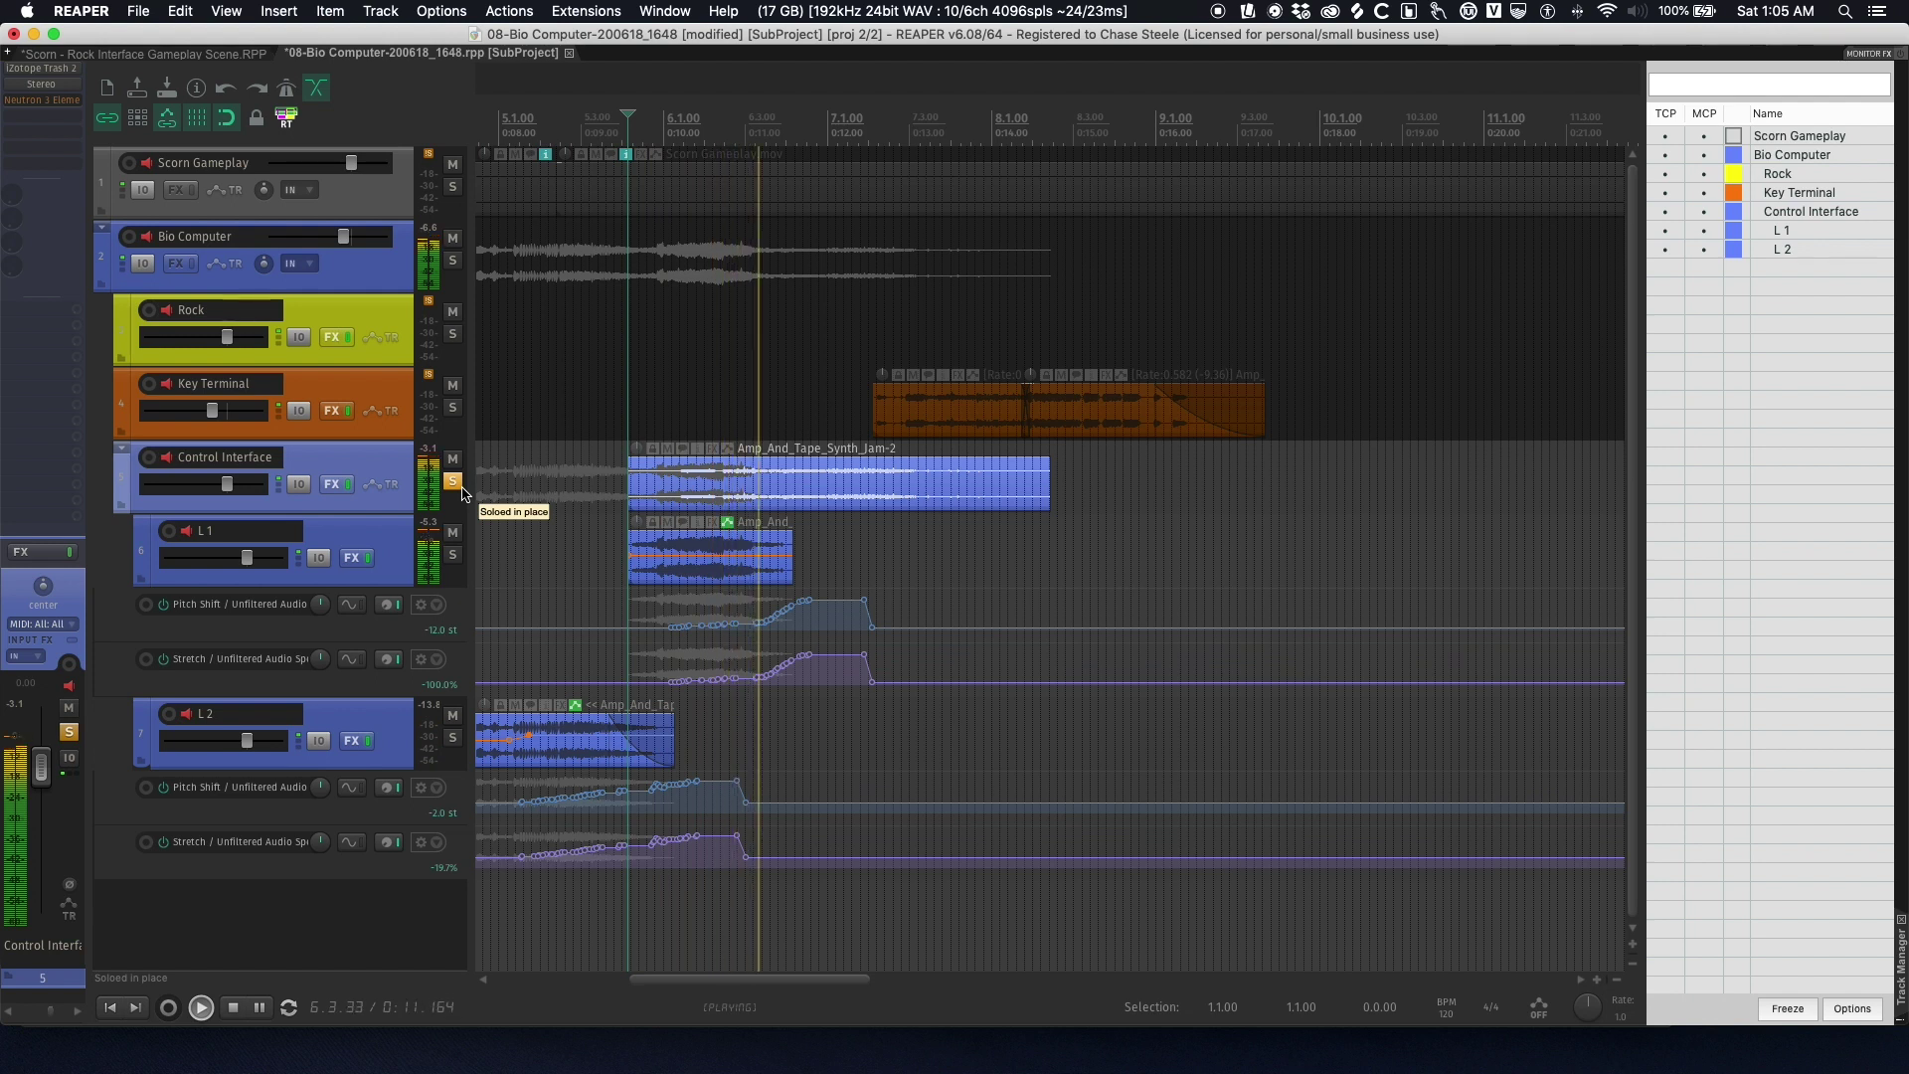
key("super+shift+v")
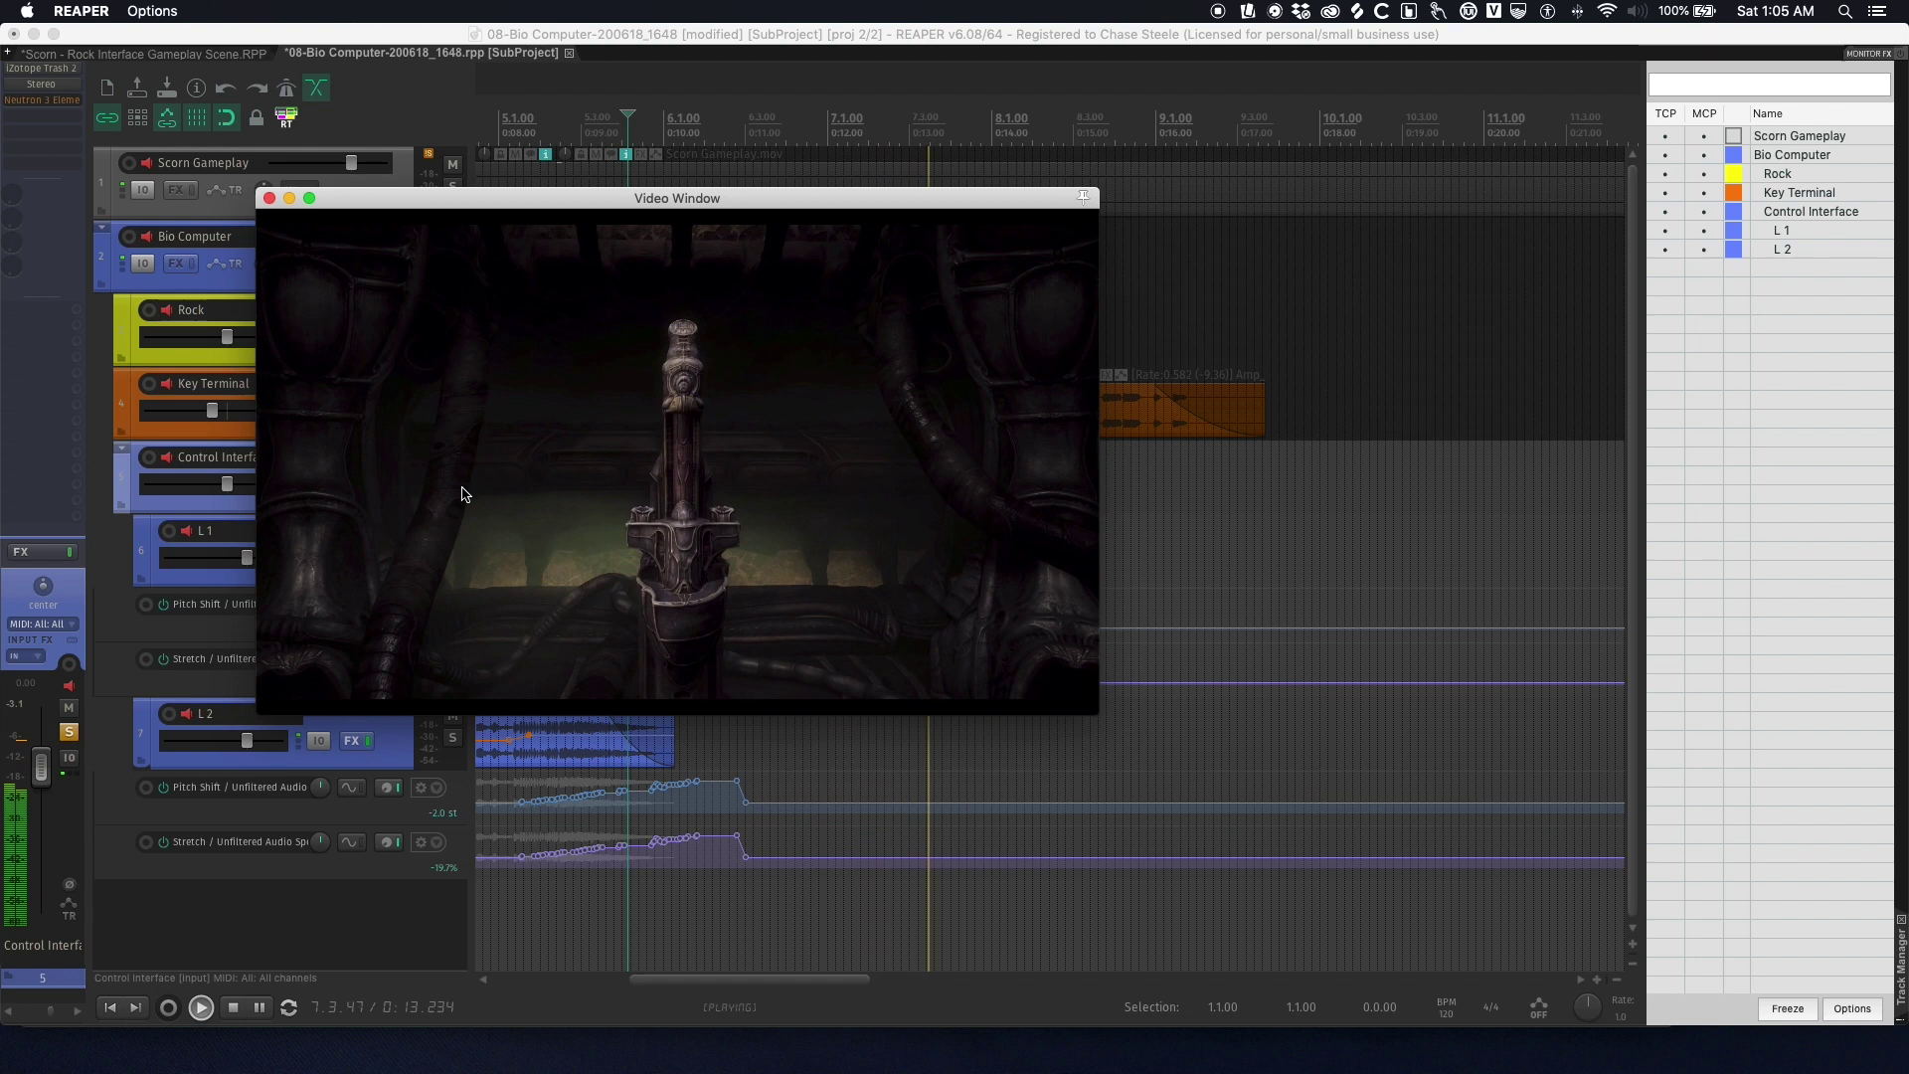
key("space")
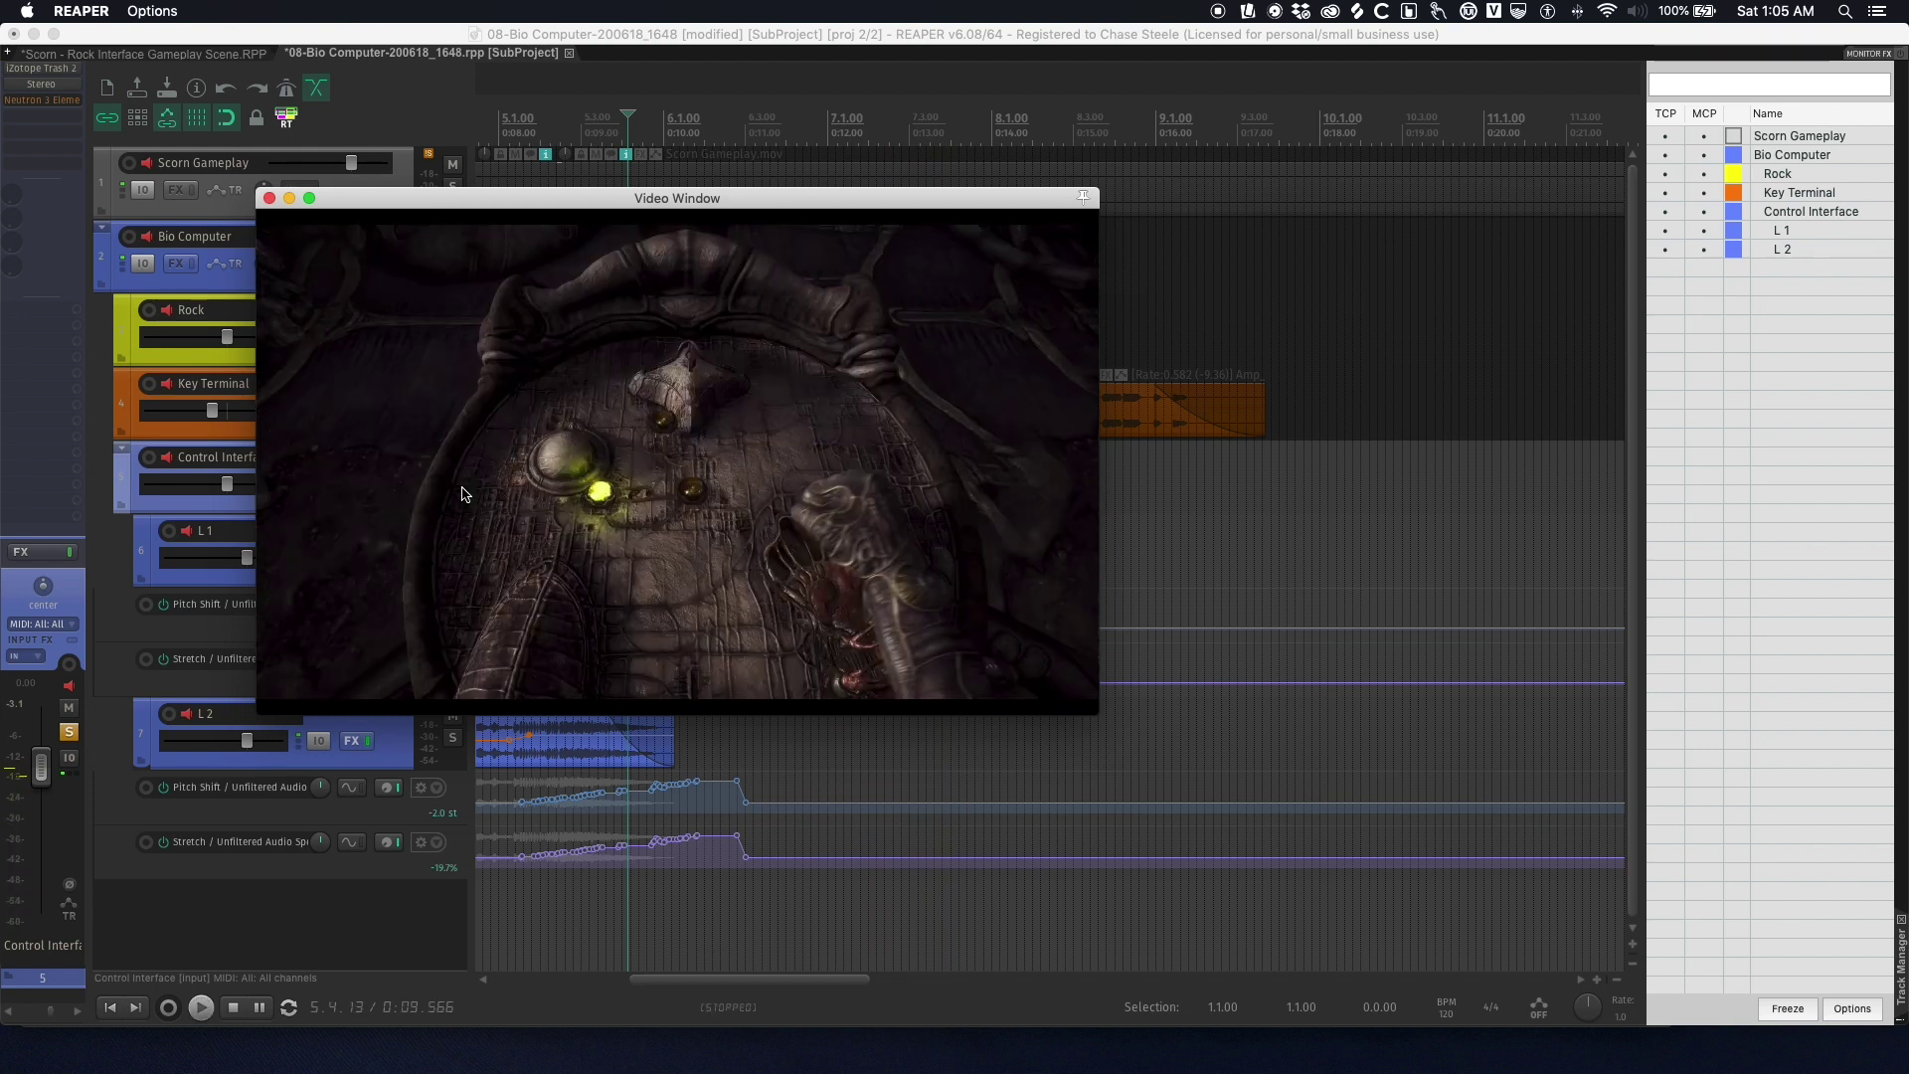
key("super+shift+v")
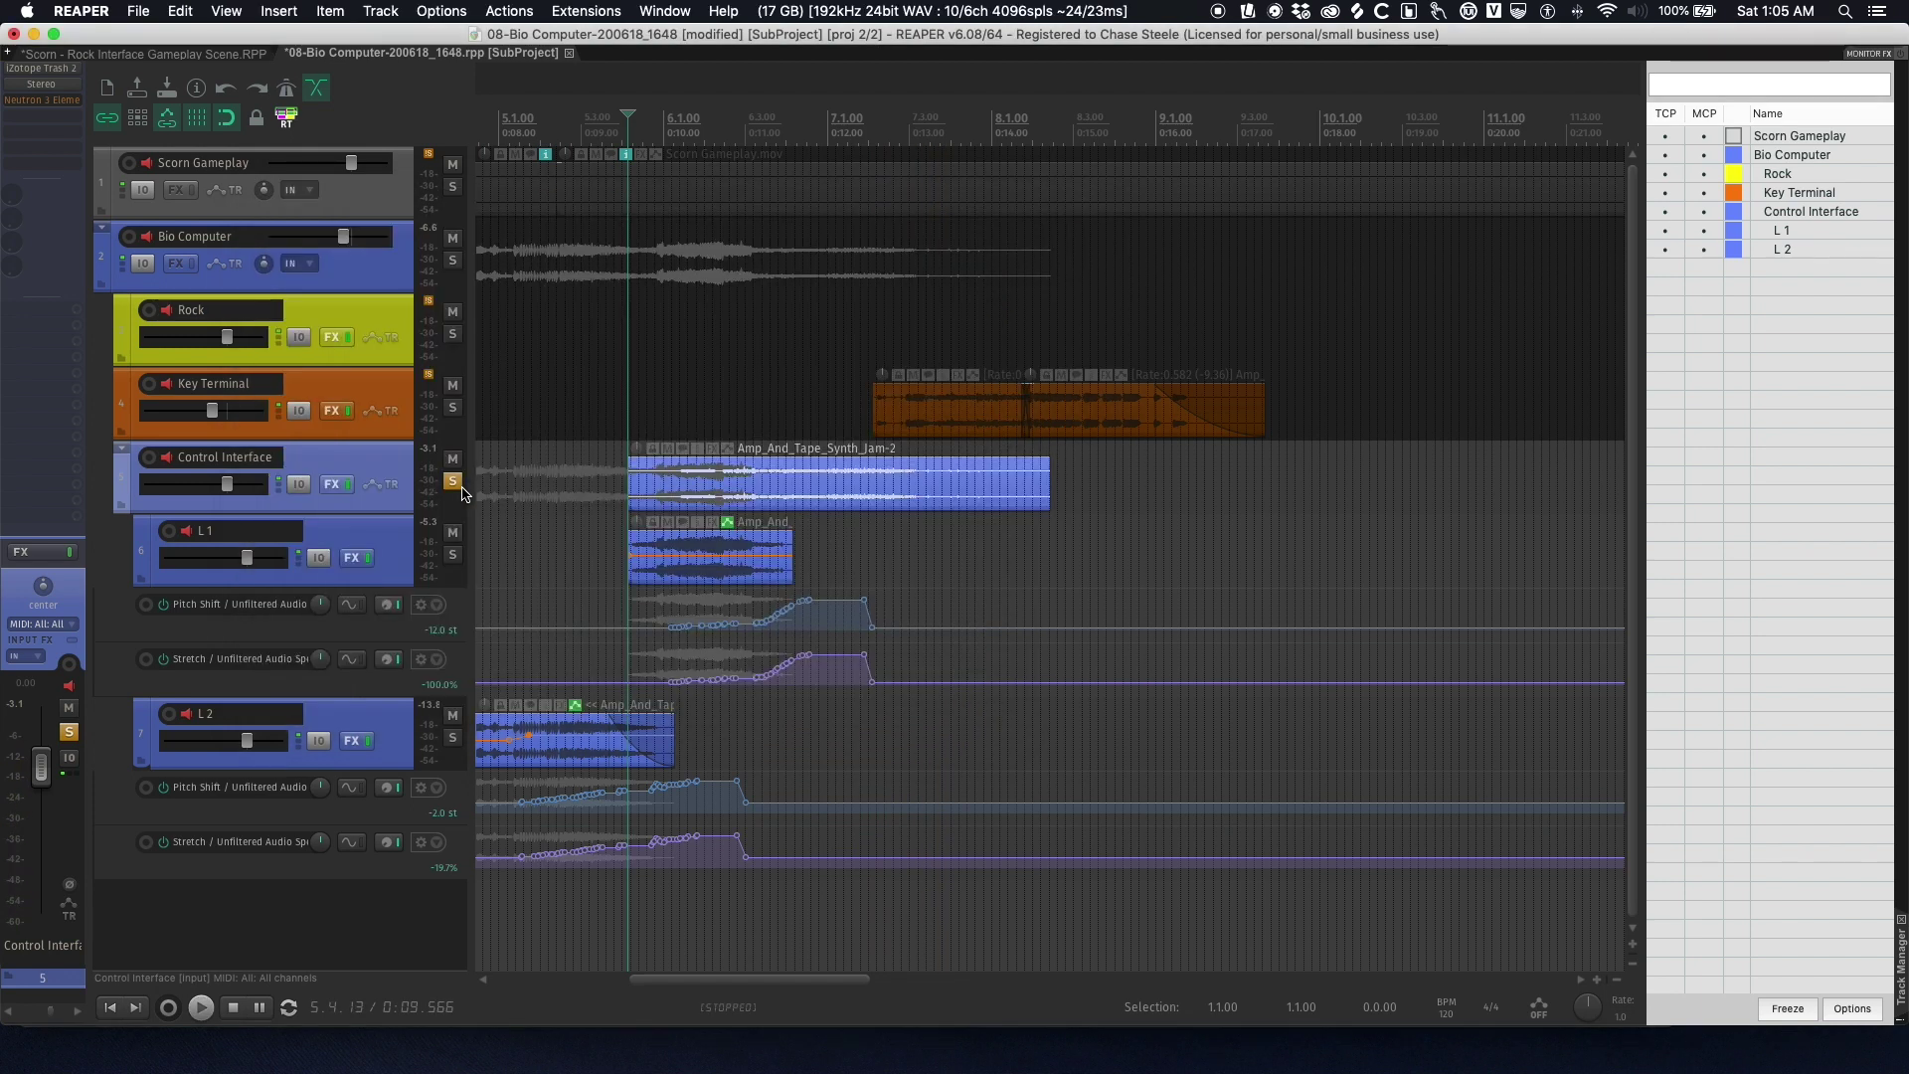
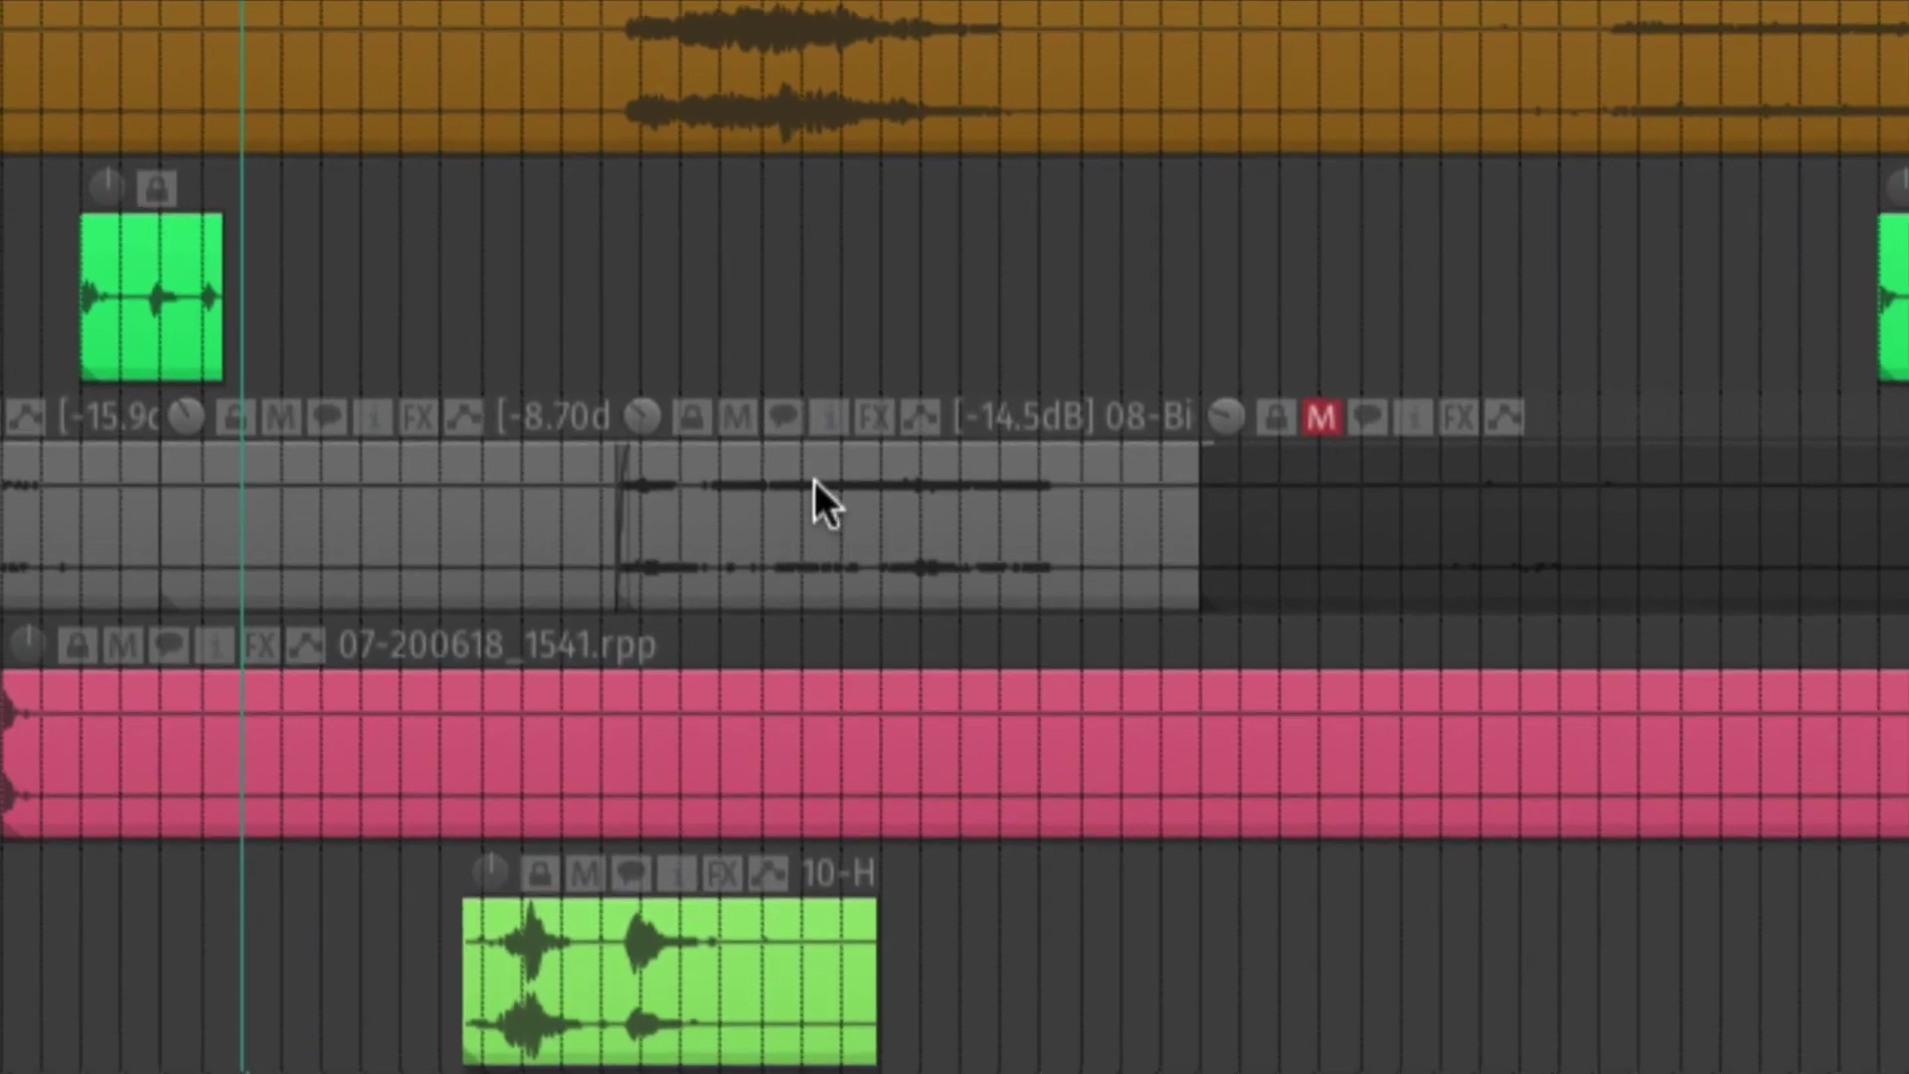
- Mute the -14.5 dB Bio Computer subproject clip in the main project and play the scene with the video window shown
left_click(738, 415)
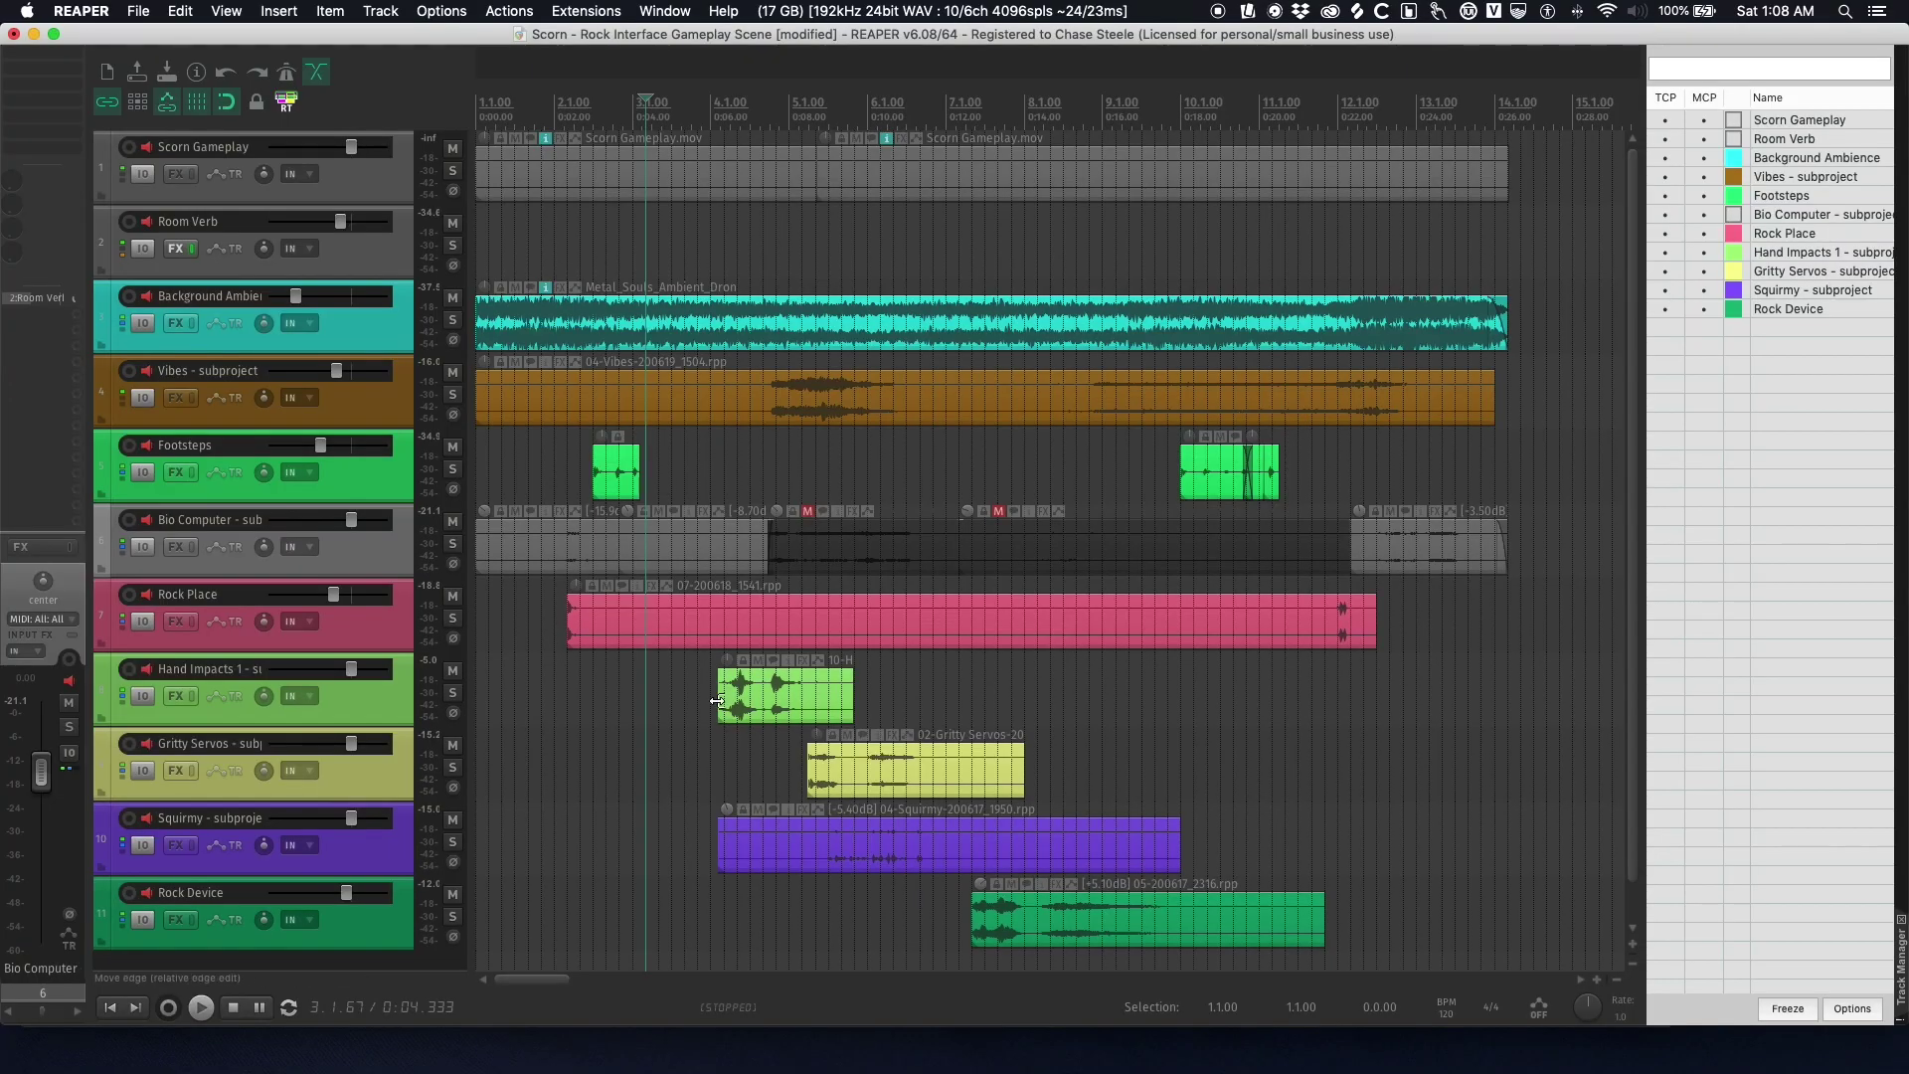
key("super+shift+v")
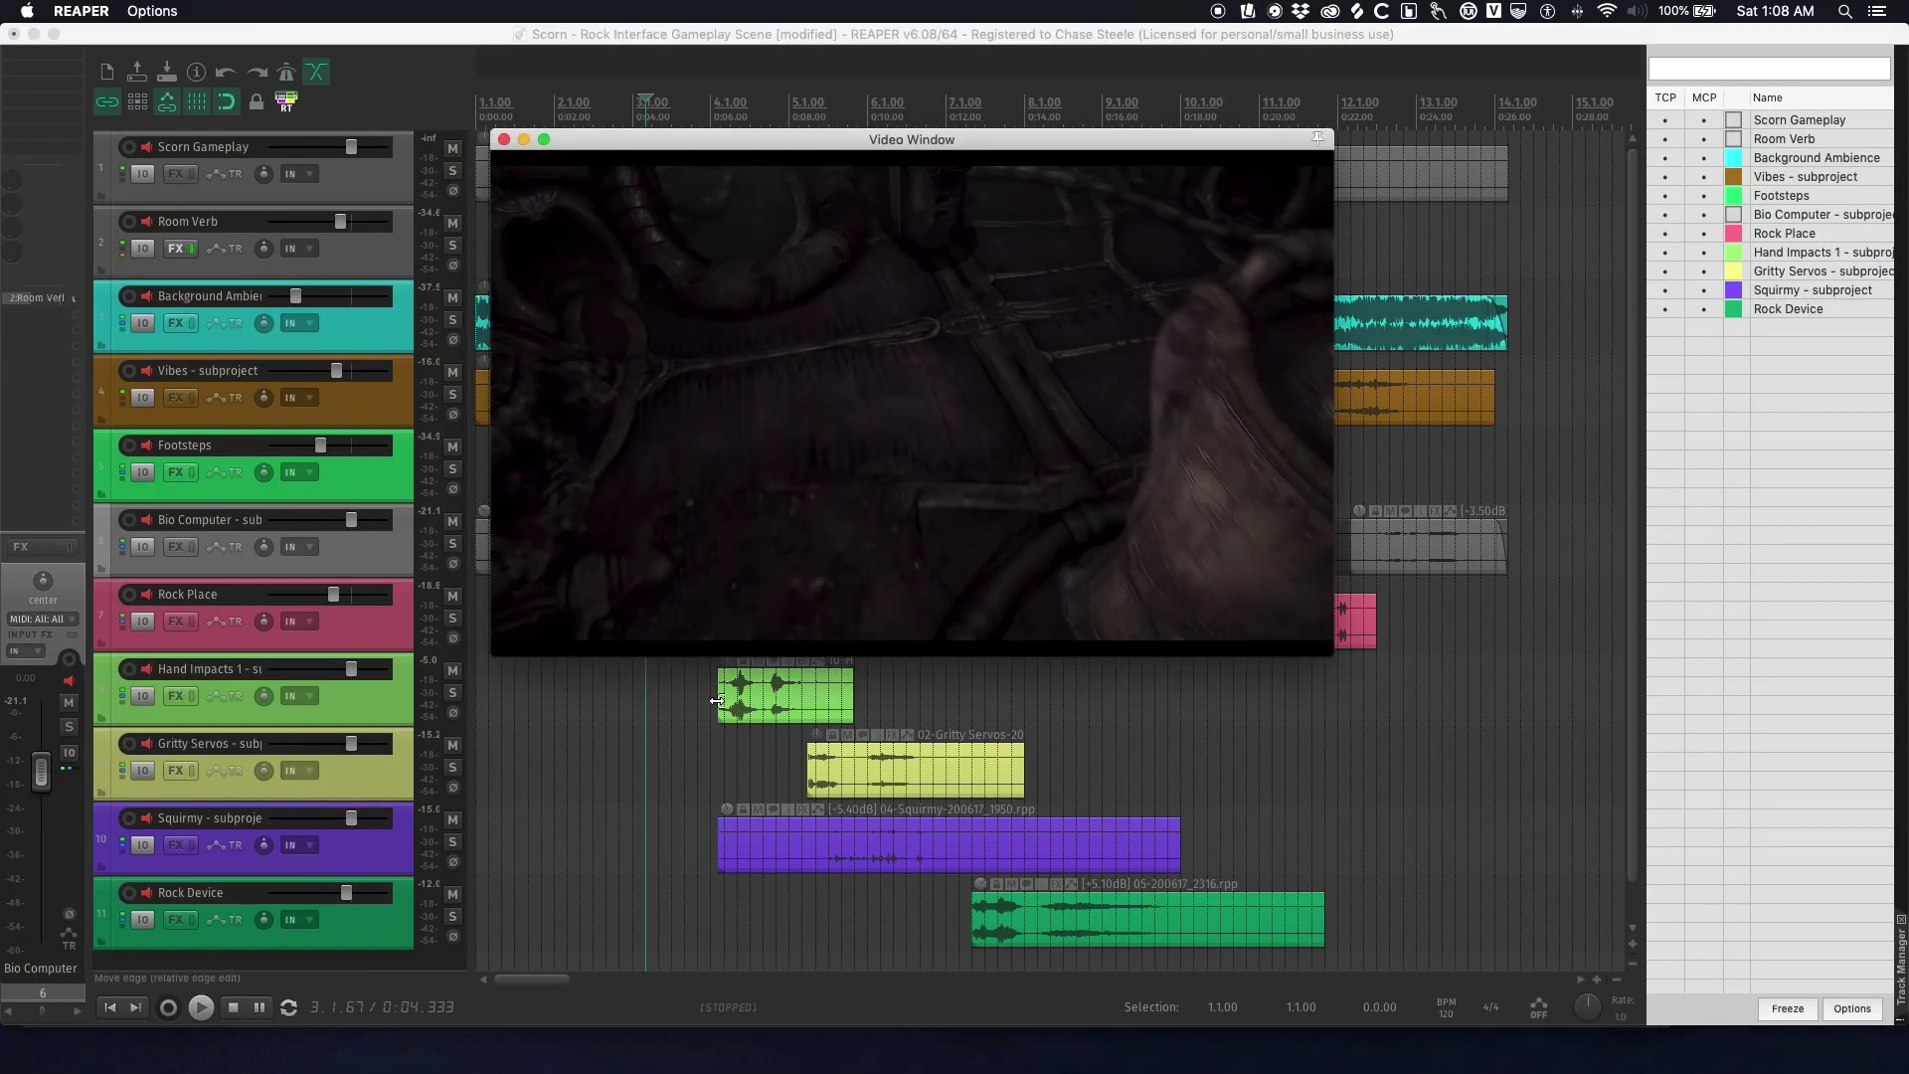
key("space")
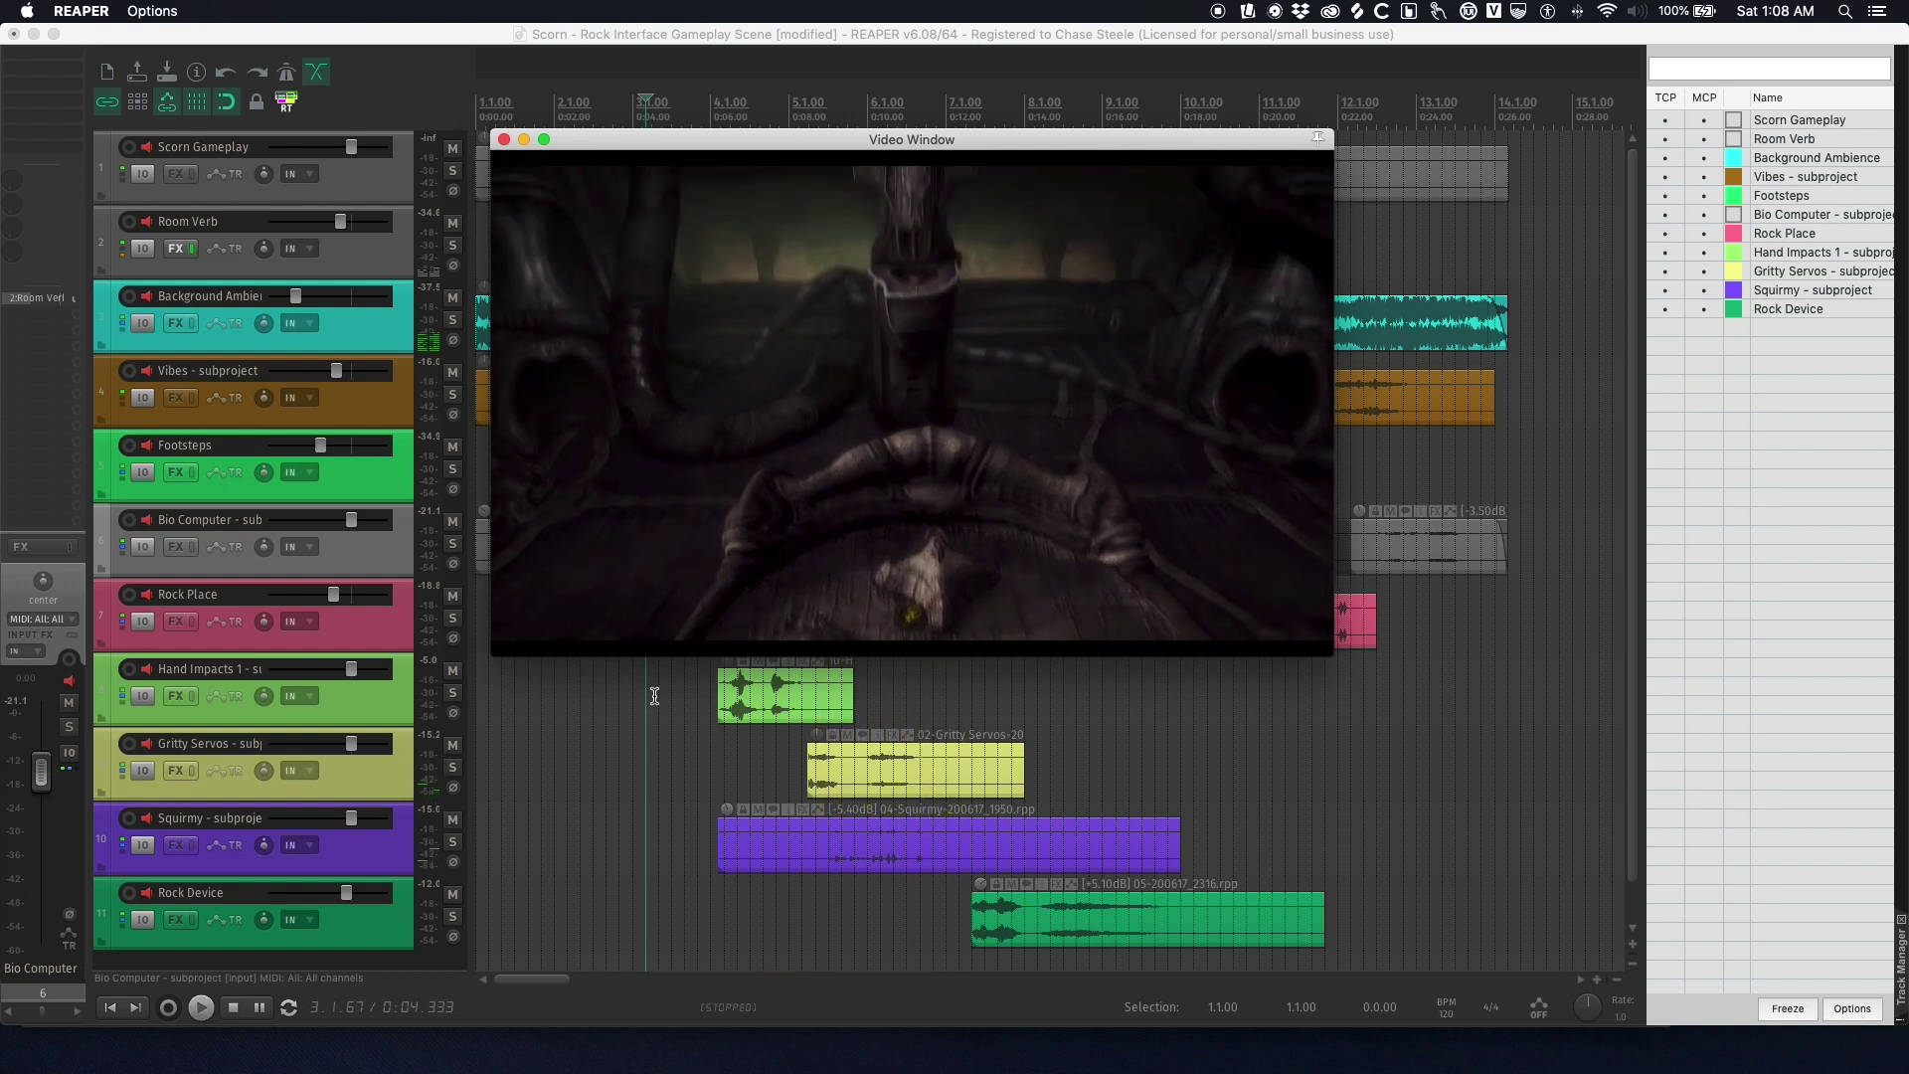
key("space")
left_click(655, 696)
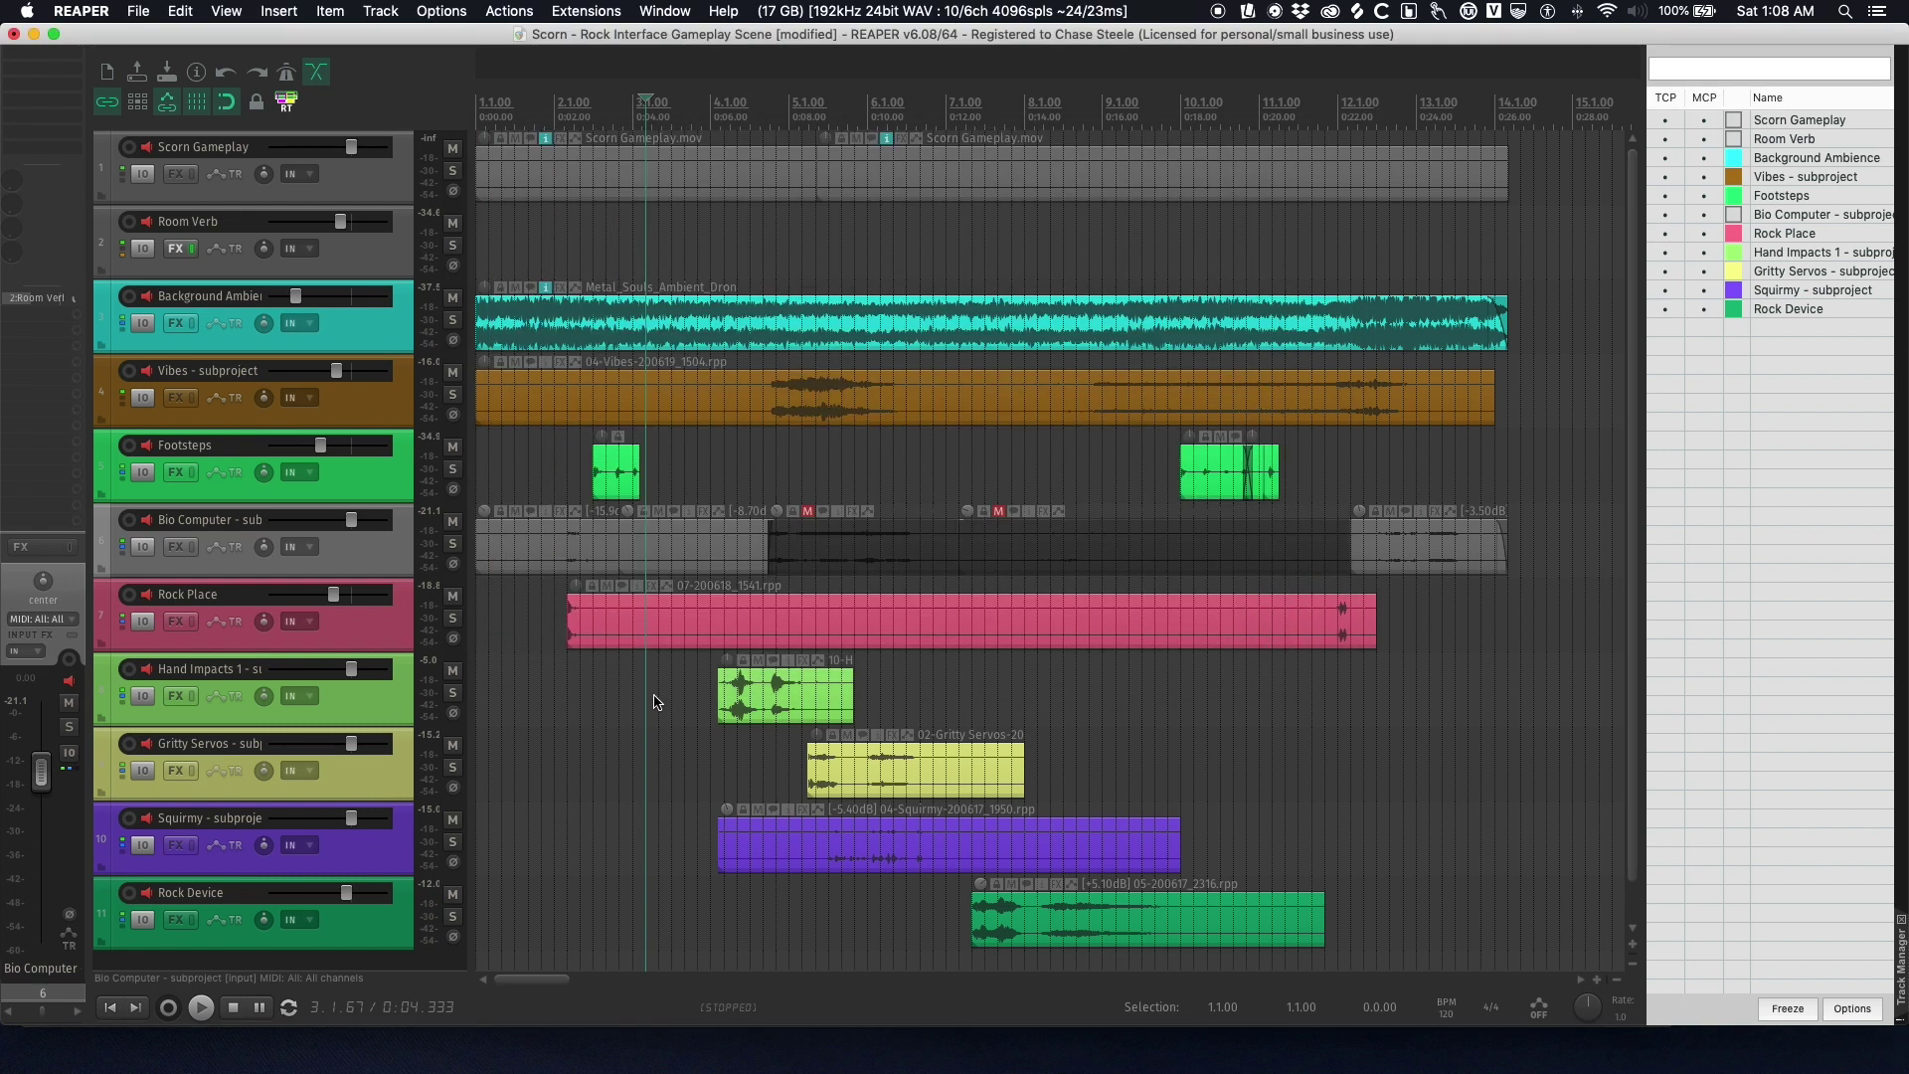
- Unmute the -14.5 dB Bio Computer subproject clip and play the scene from 0:05.000 with the video window shown
left_click(810, 513)
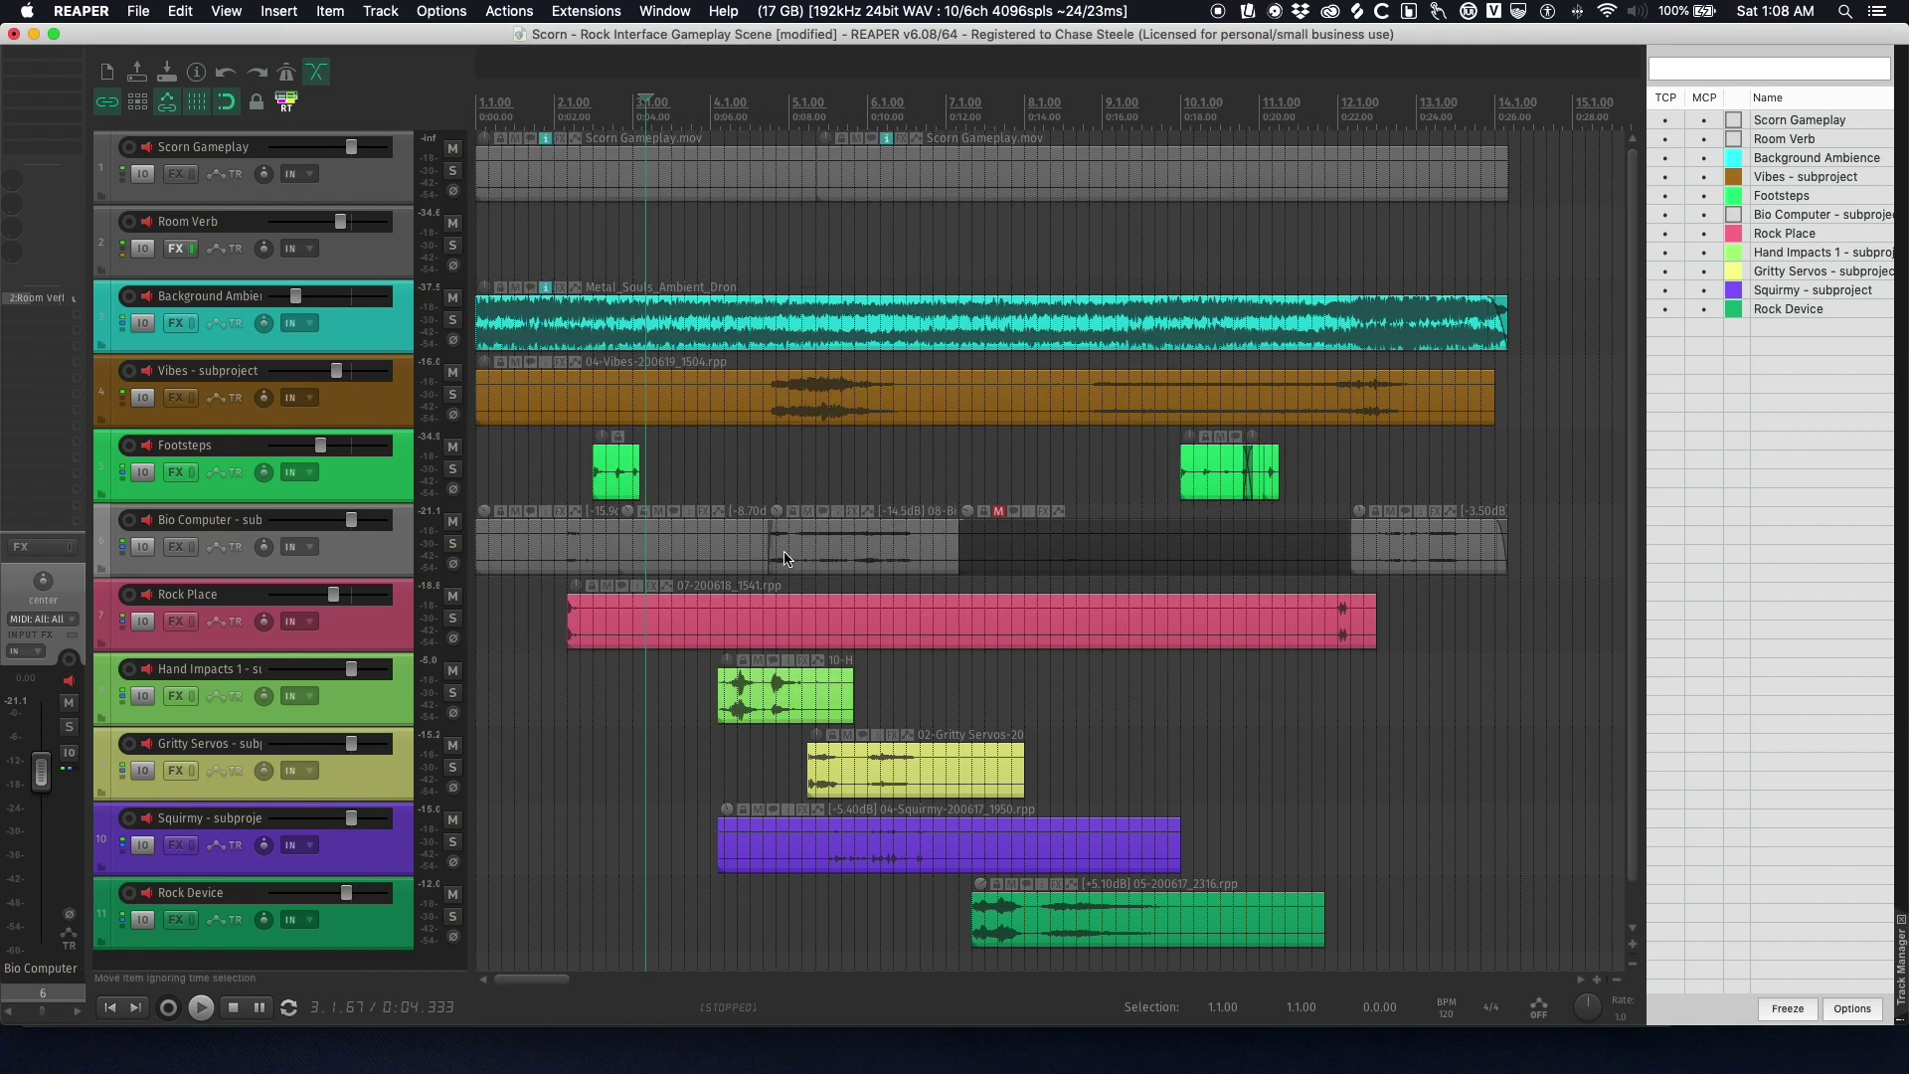
left_click(672, 693)
key("super+shift+v")
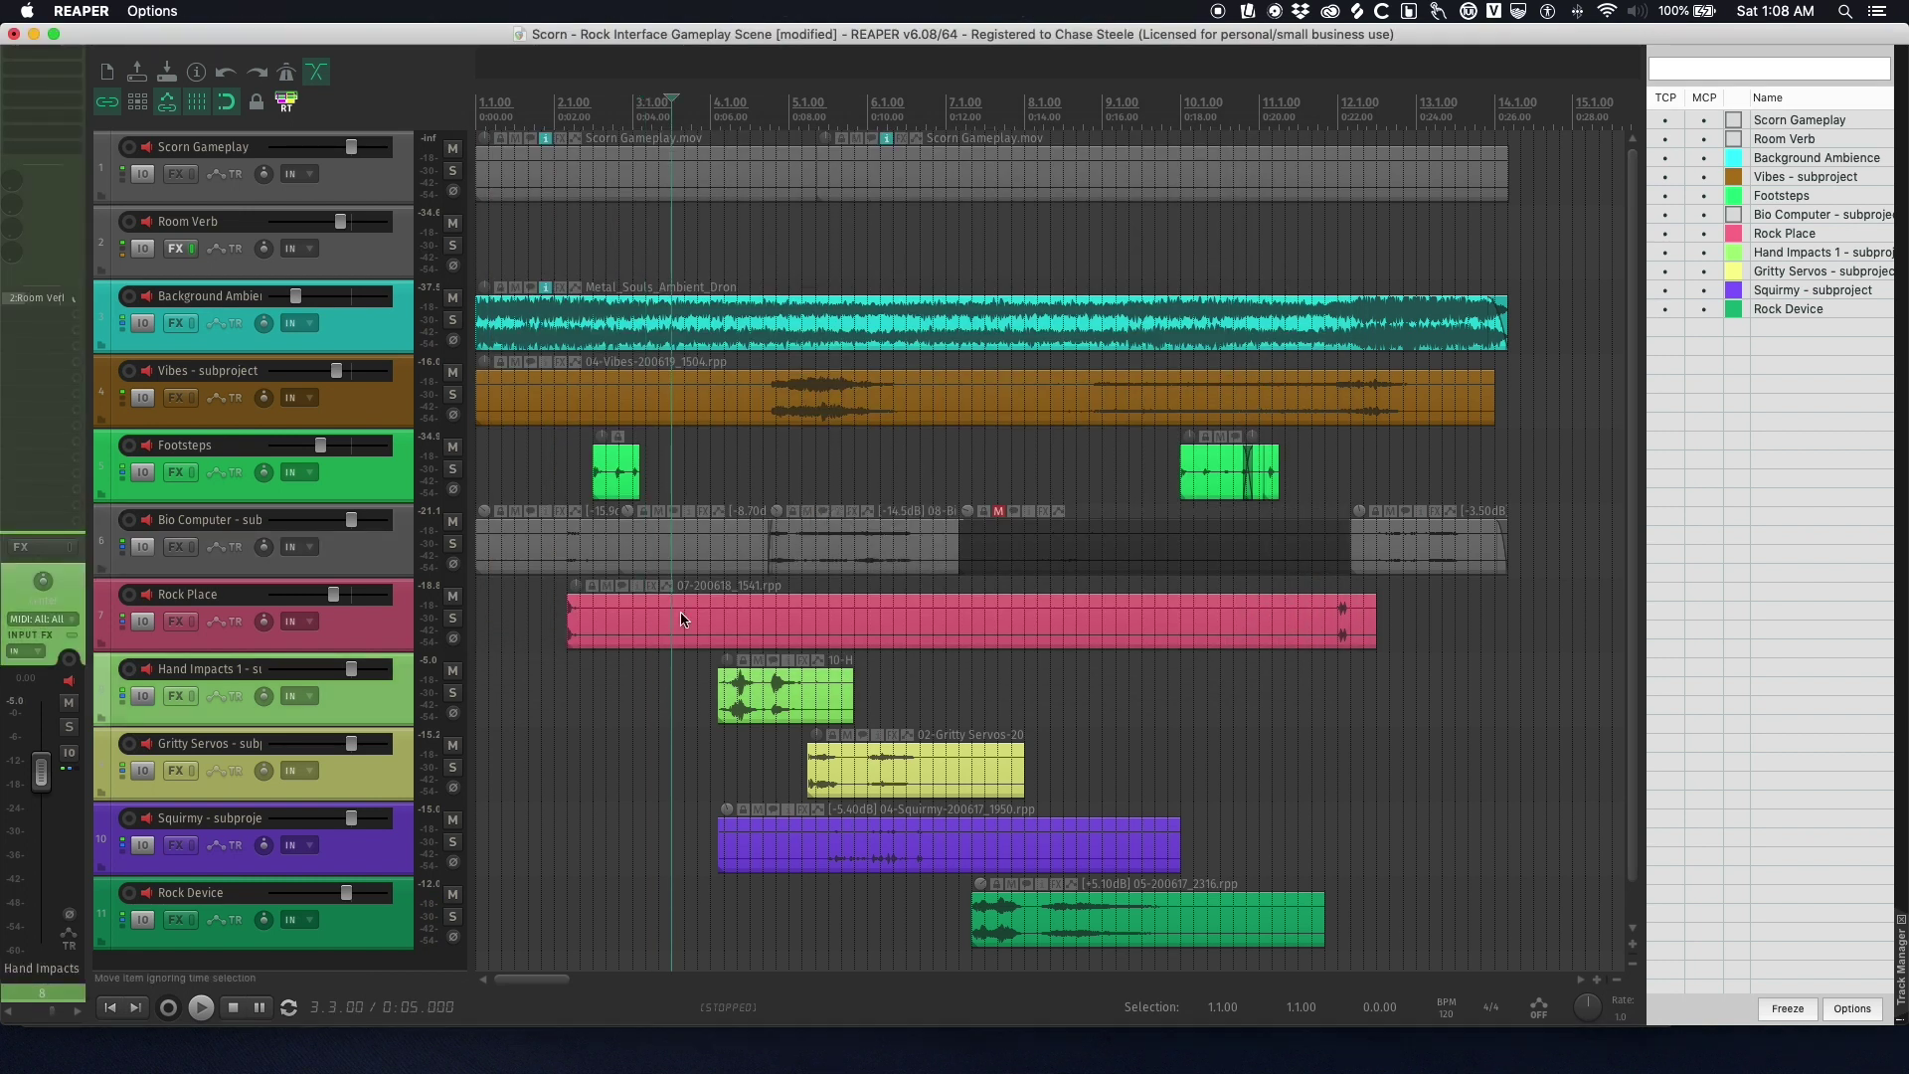
key("space")
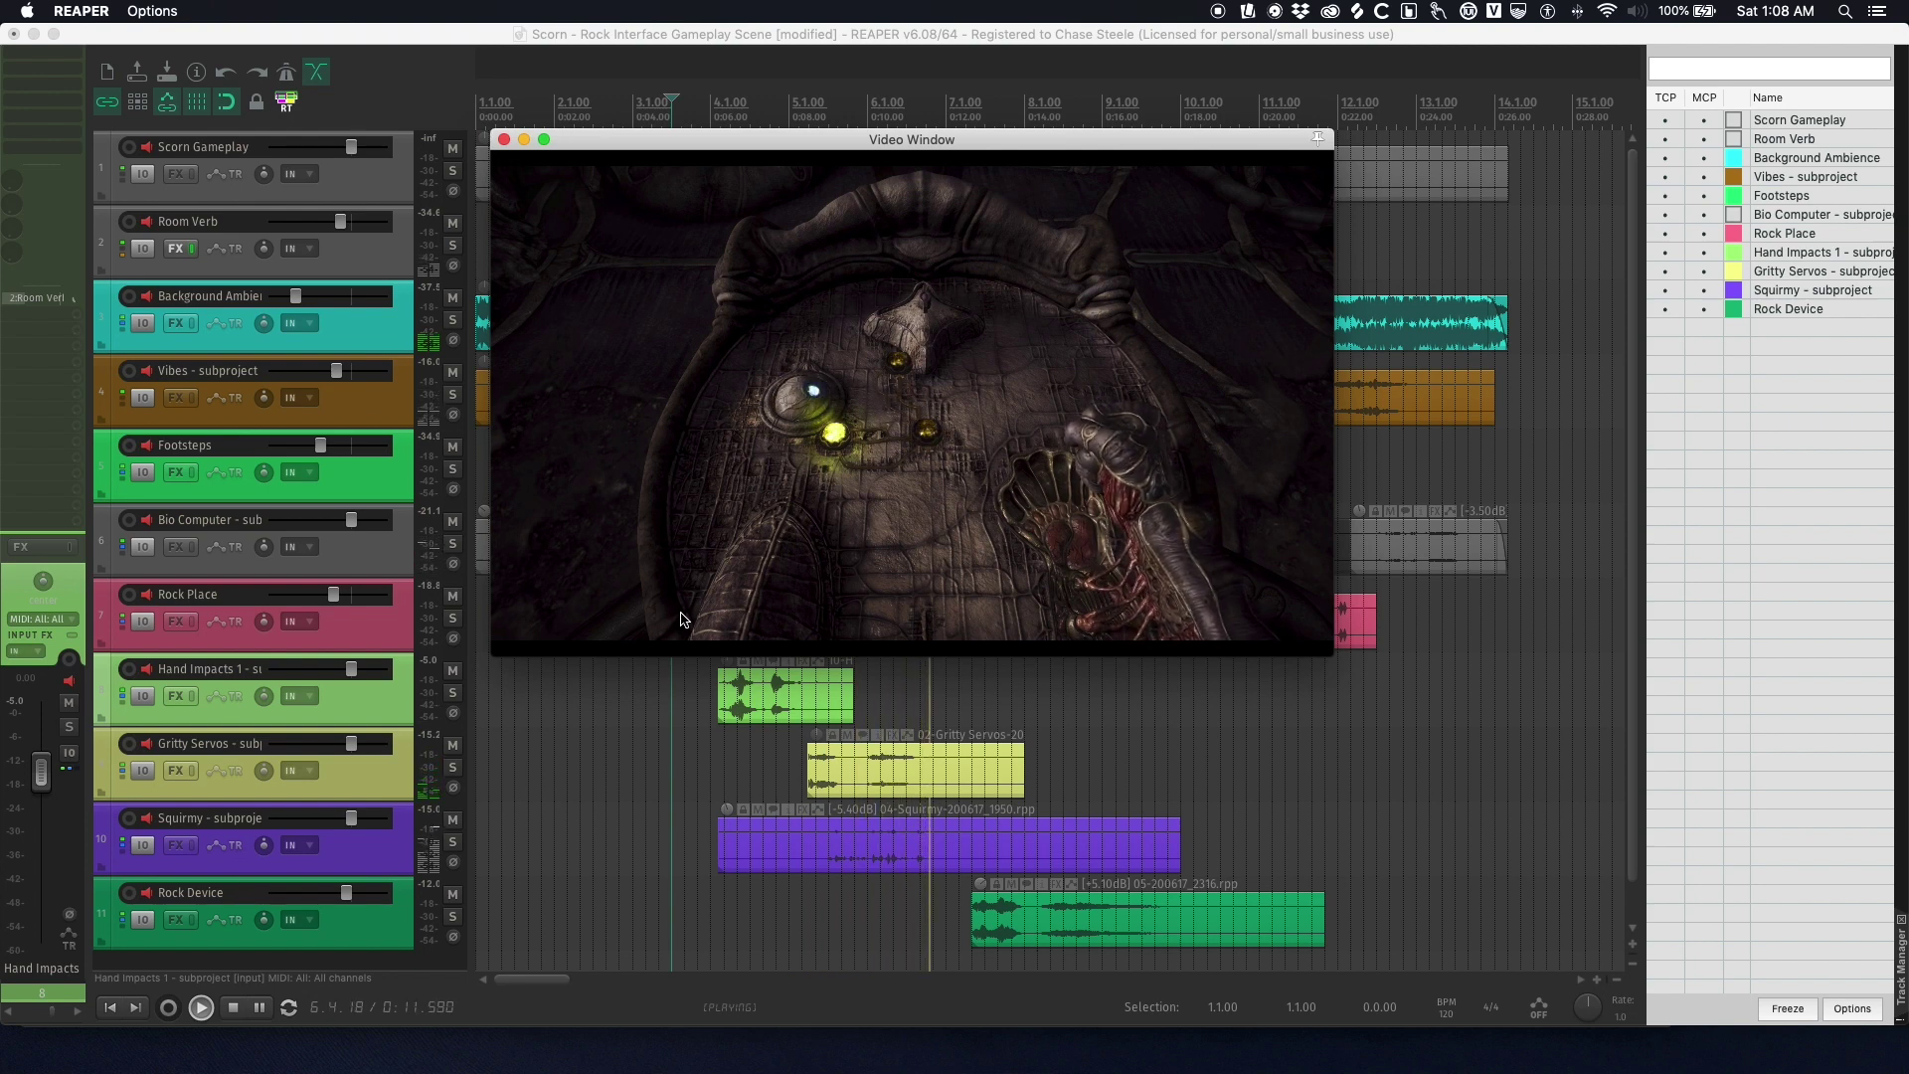
key("space")
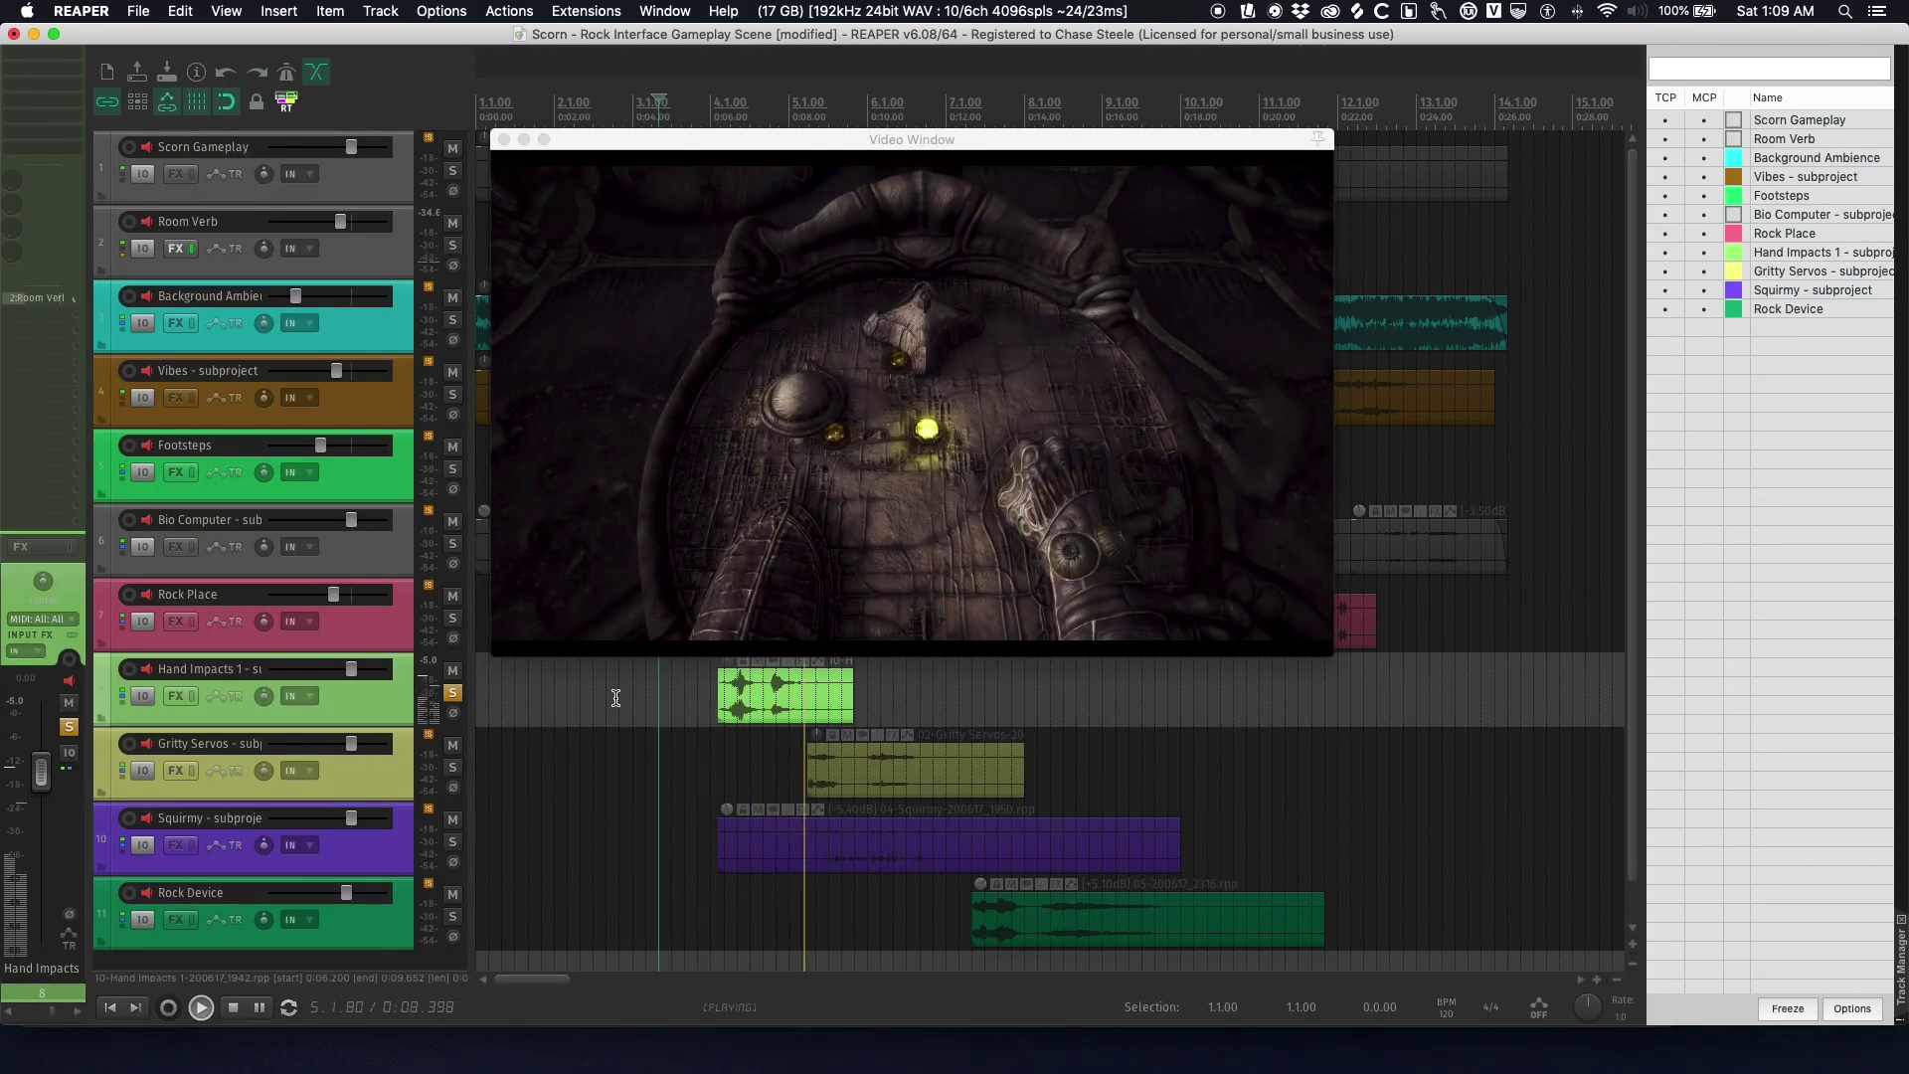
- Stop the soloed Hand Impacts 1 playback, hide the video window, unsolo the track and select the start of its clip
key("space")
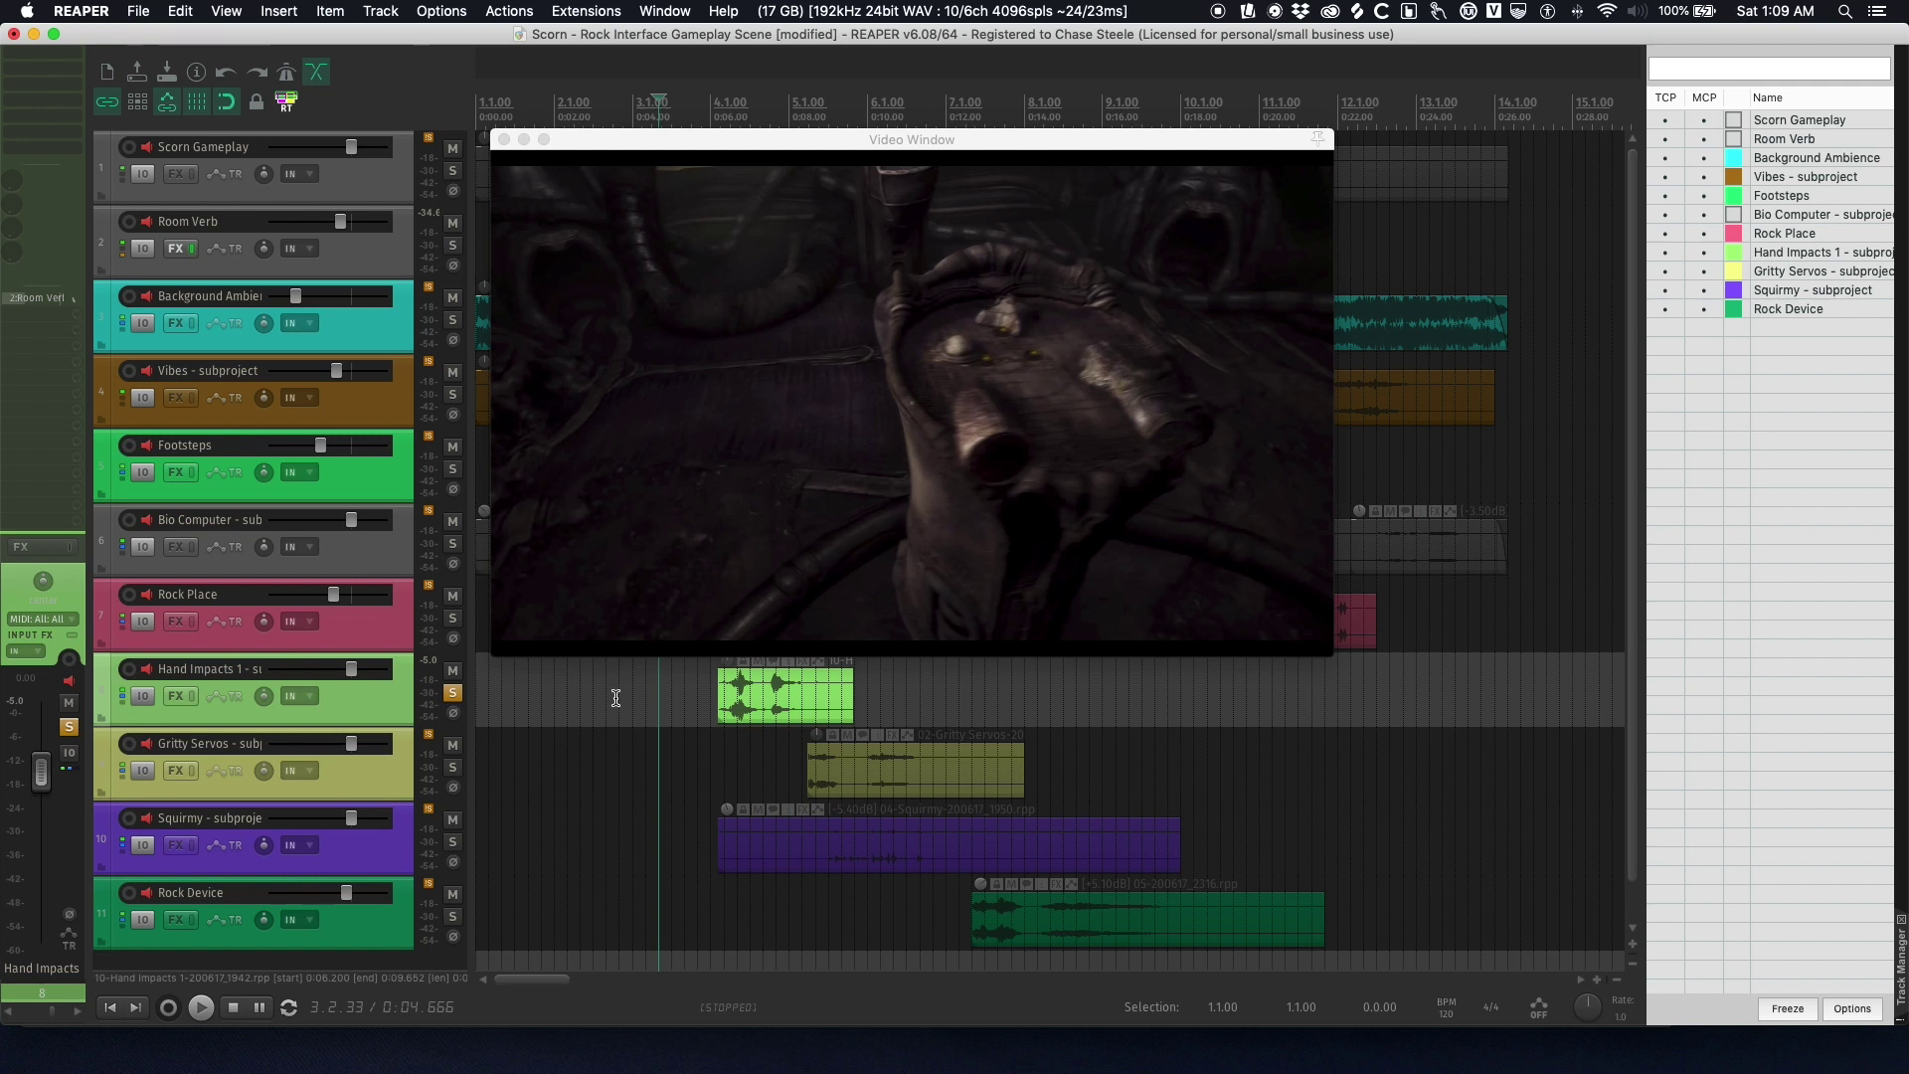
key("super+shift+v")
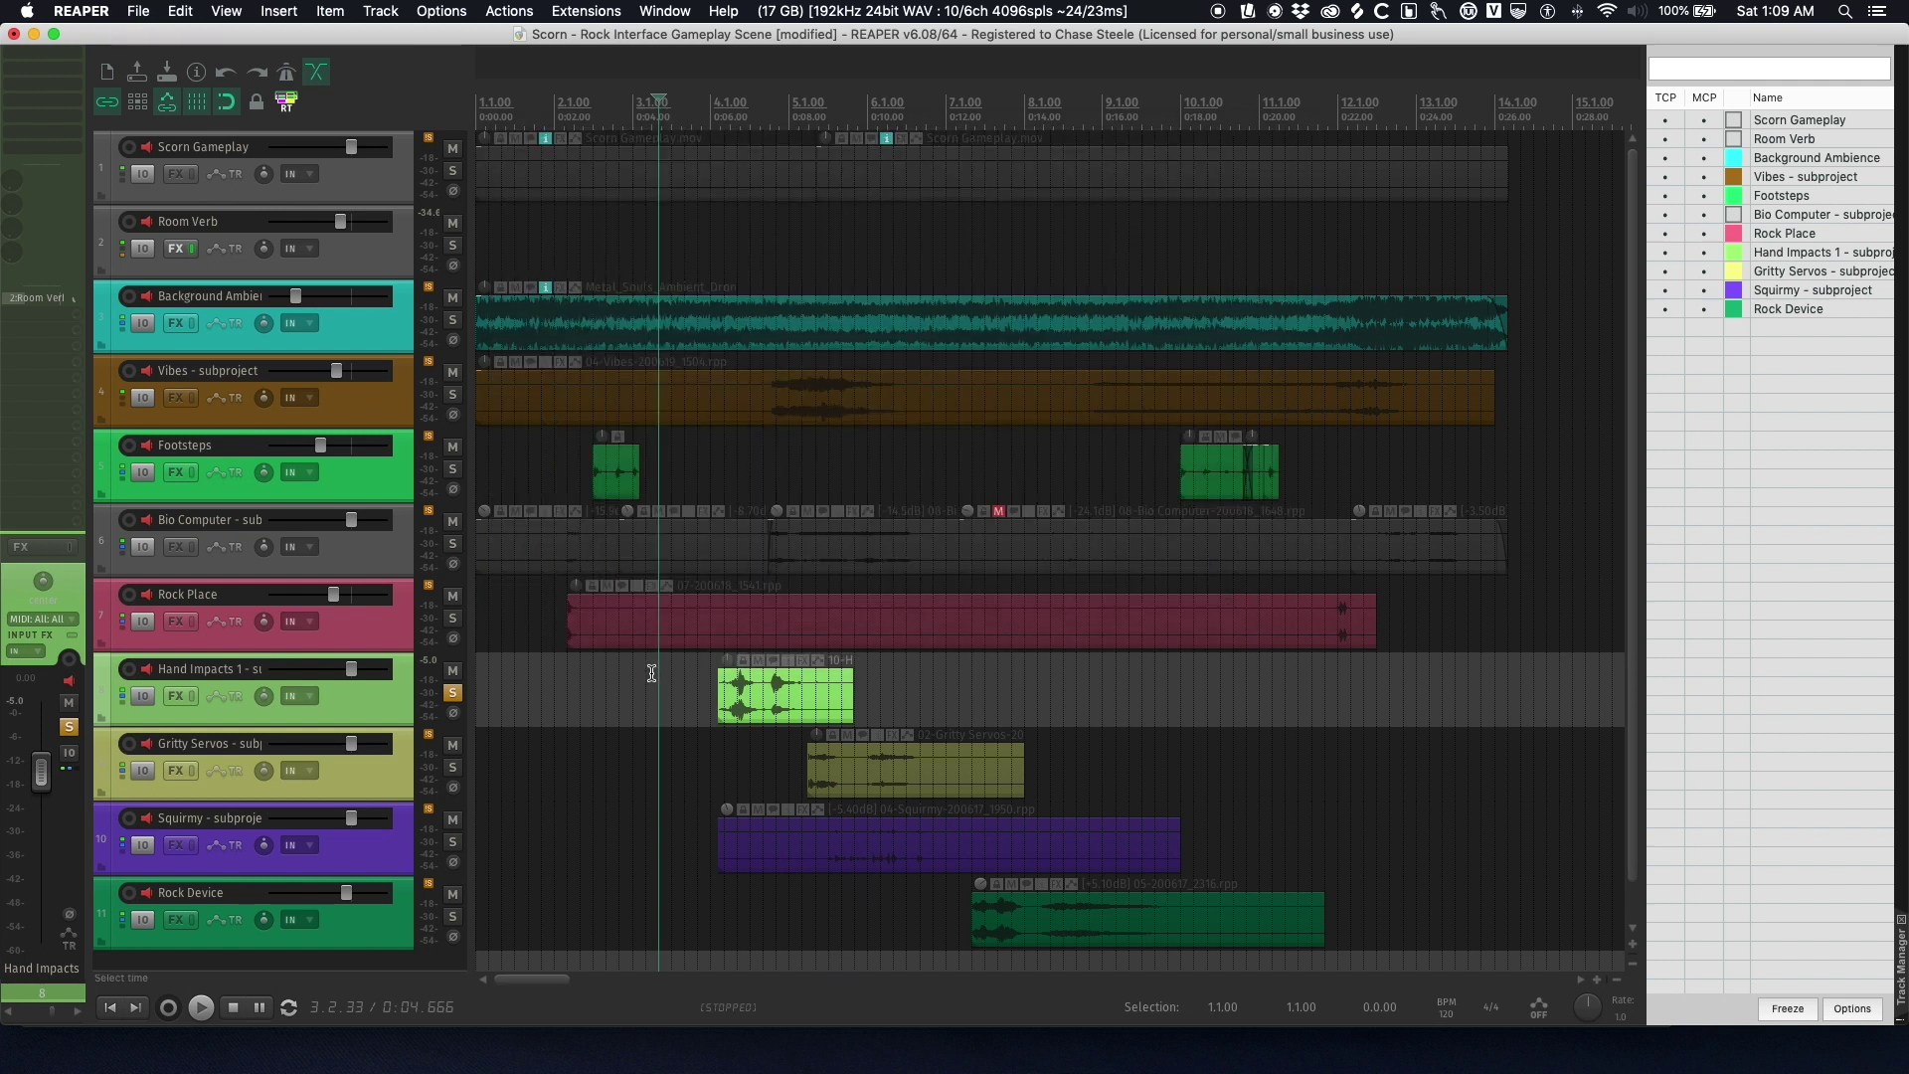
left_click(452, 695)
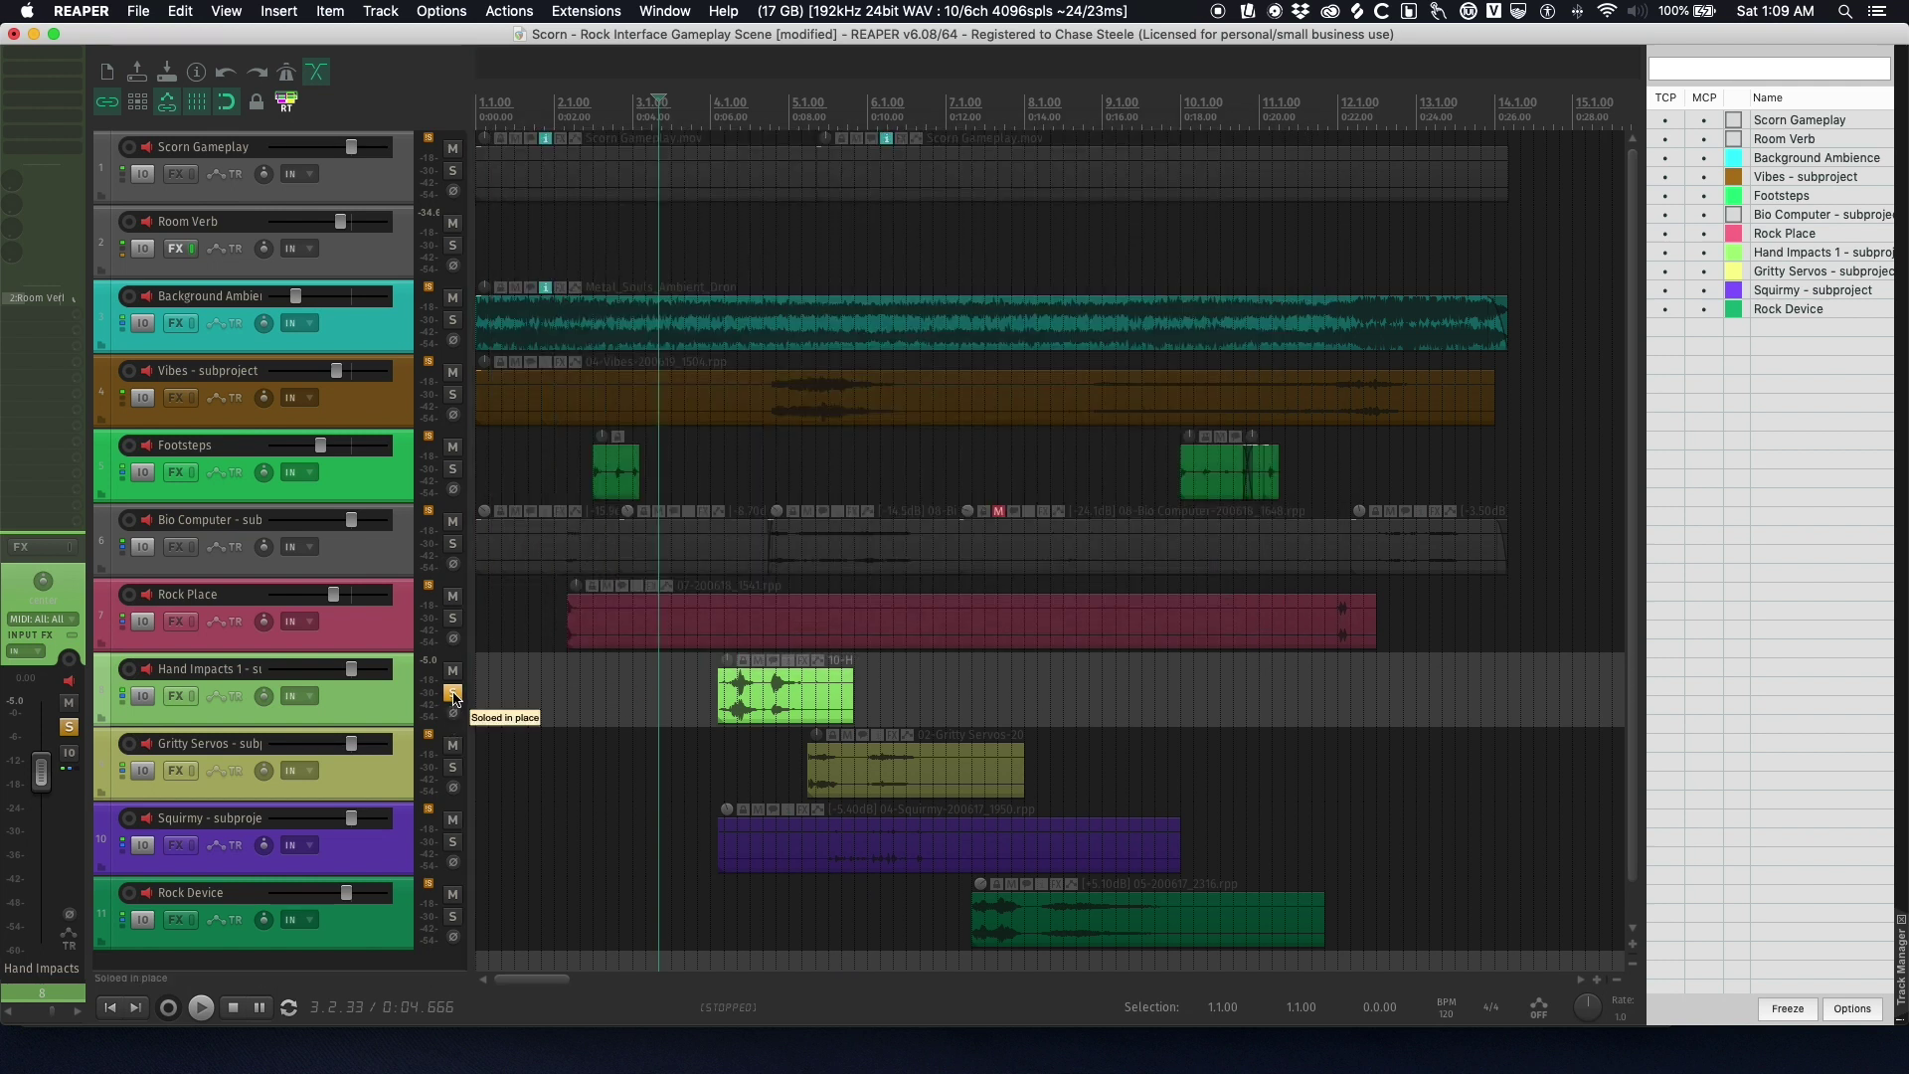
left_click(453, 695)
left_click(452, 695)
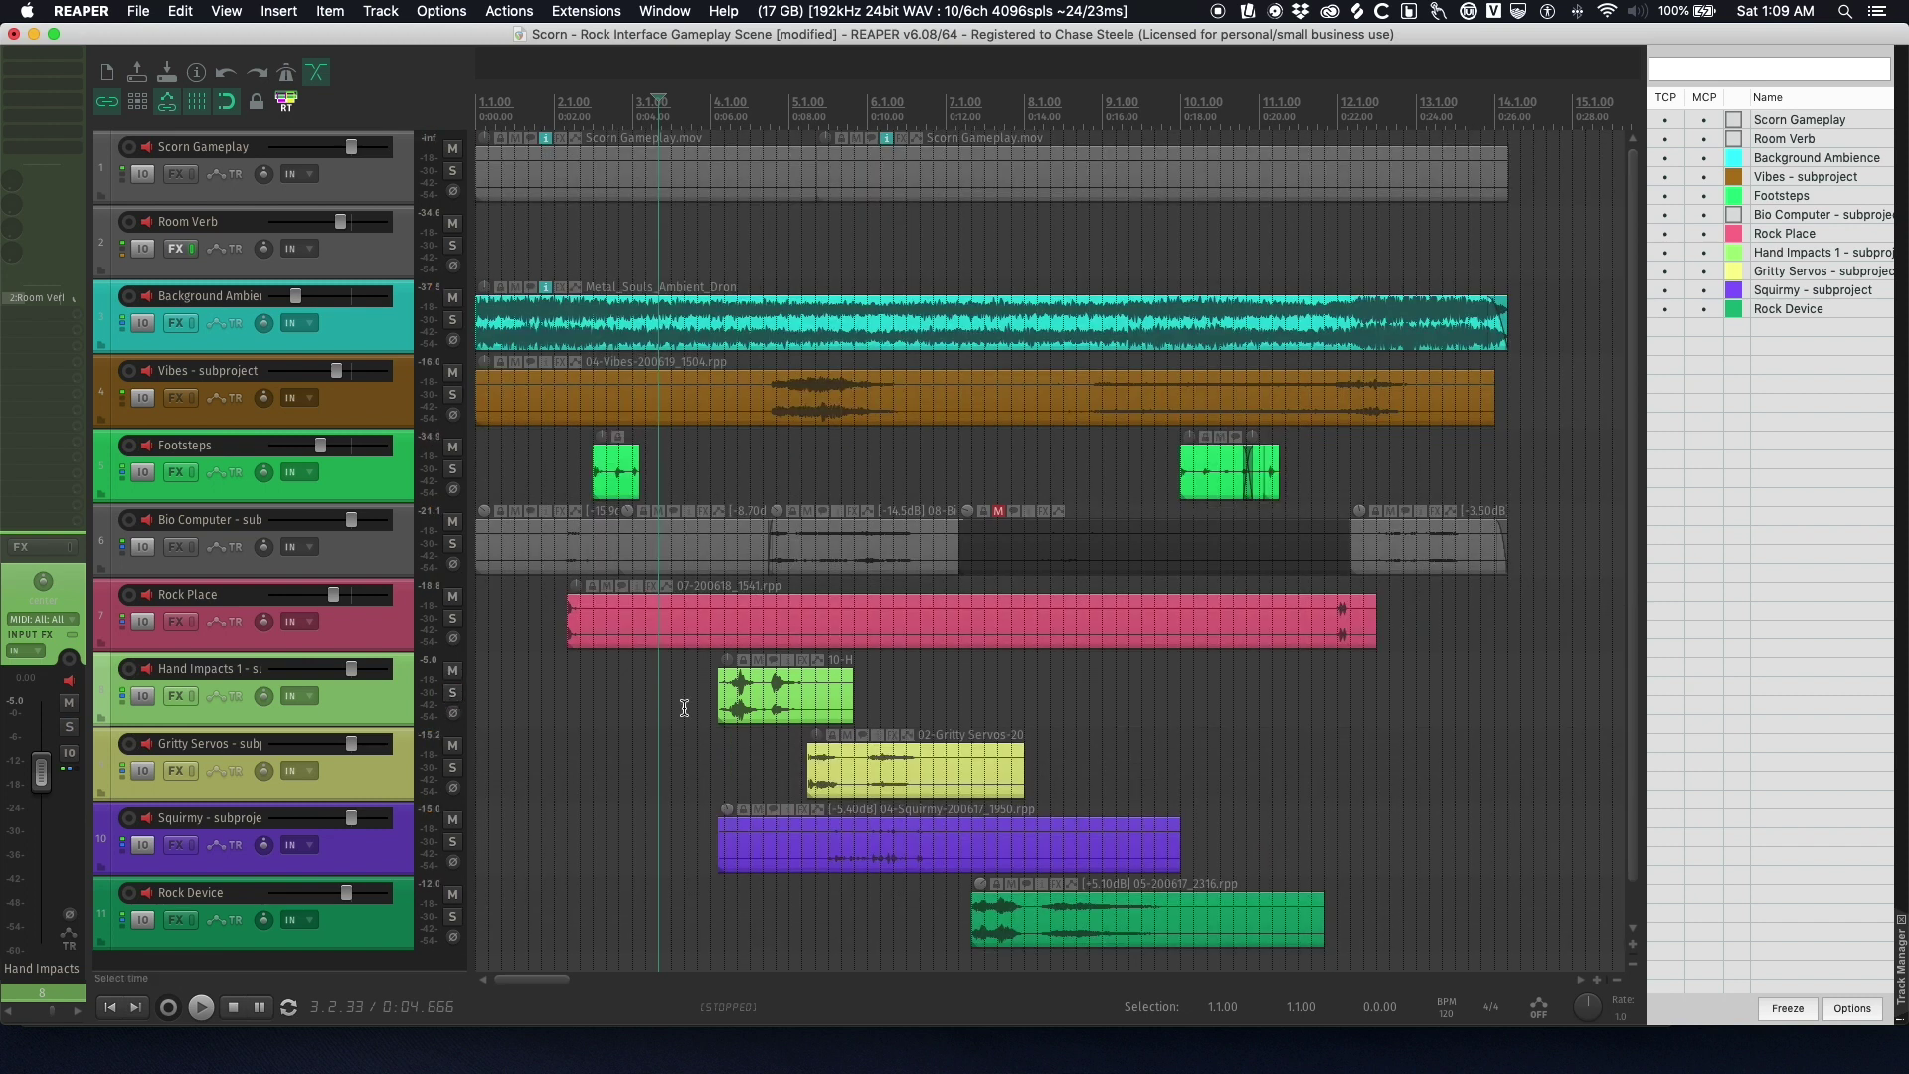
left_click(717, 696)
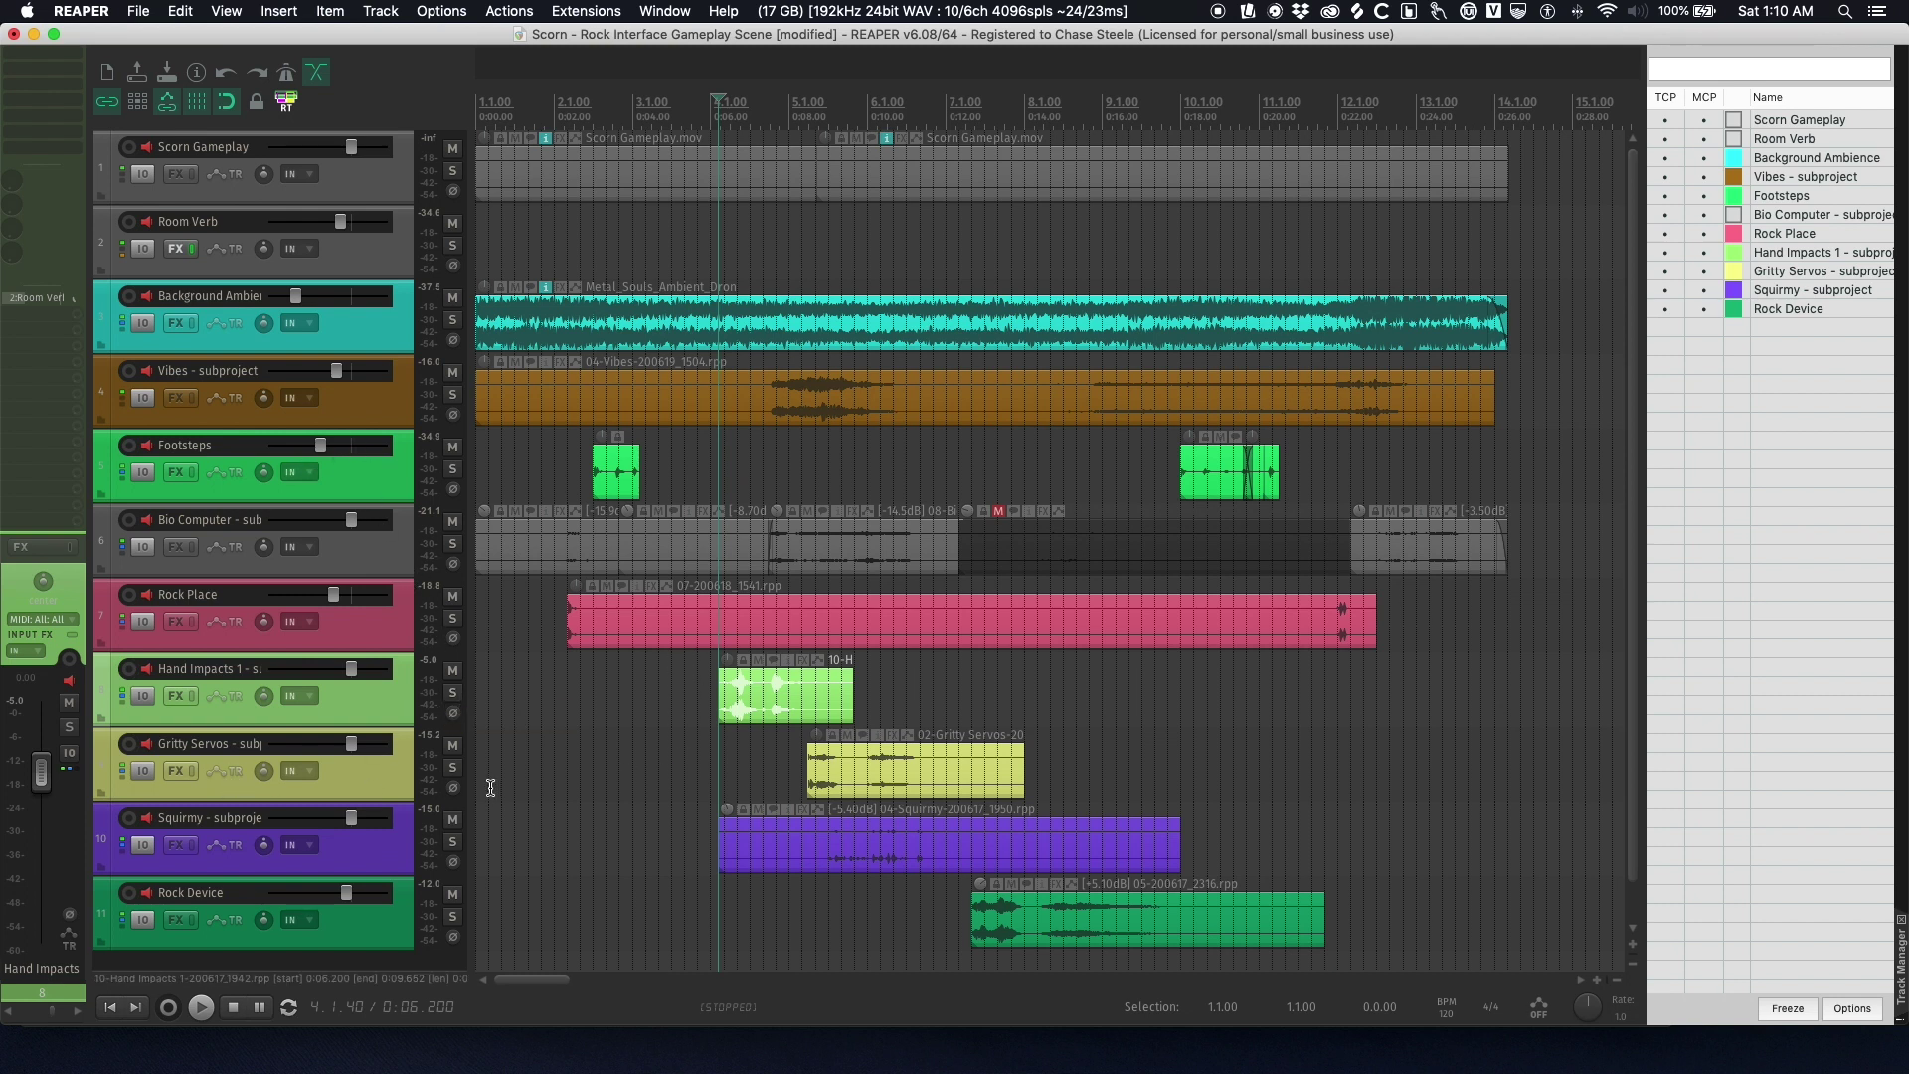
- Solo Gritty Servos and play it against the video from just before its clip, restarting slightly earlier, then stop and hide the video
left_click(453, 767)
left_click(709, 769)
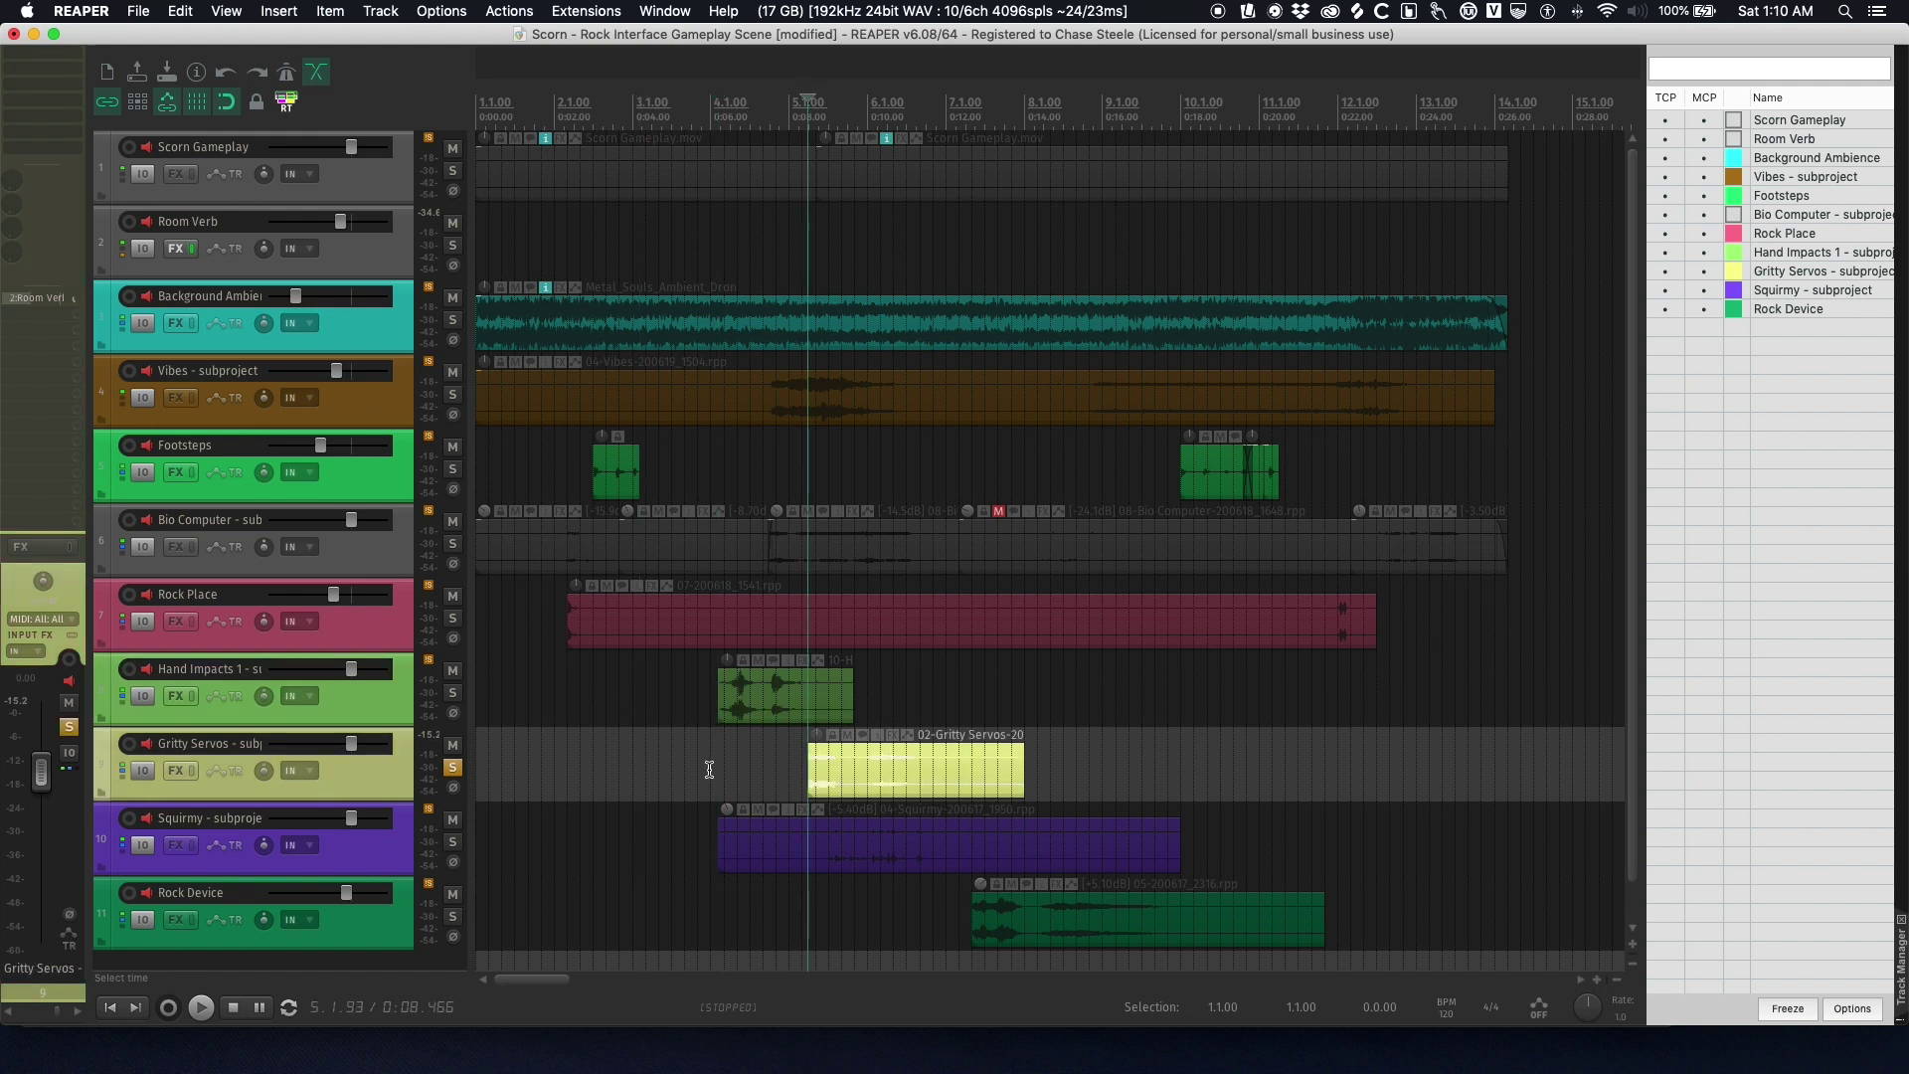
left_click(788, 761)
key("space")
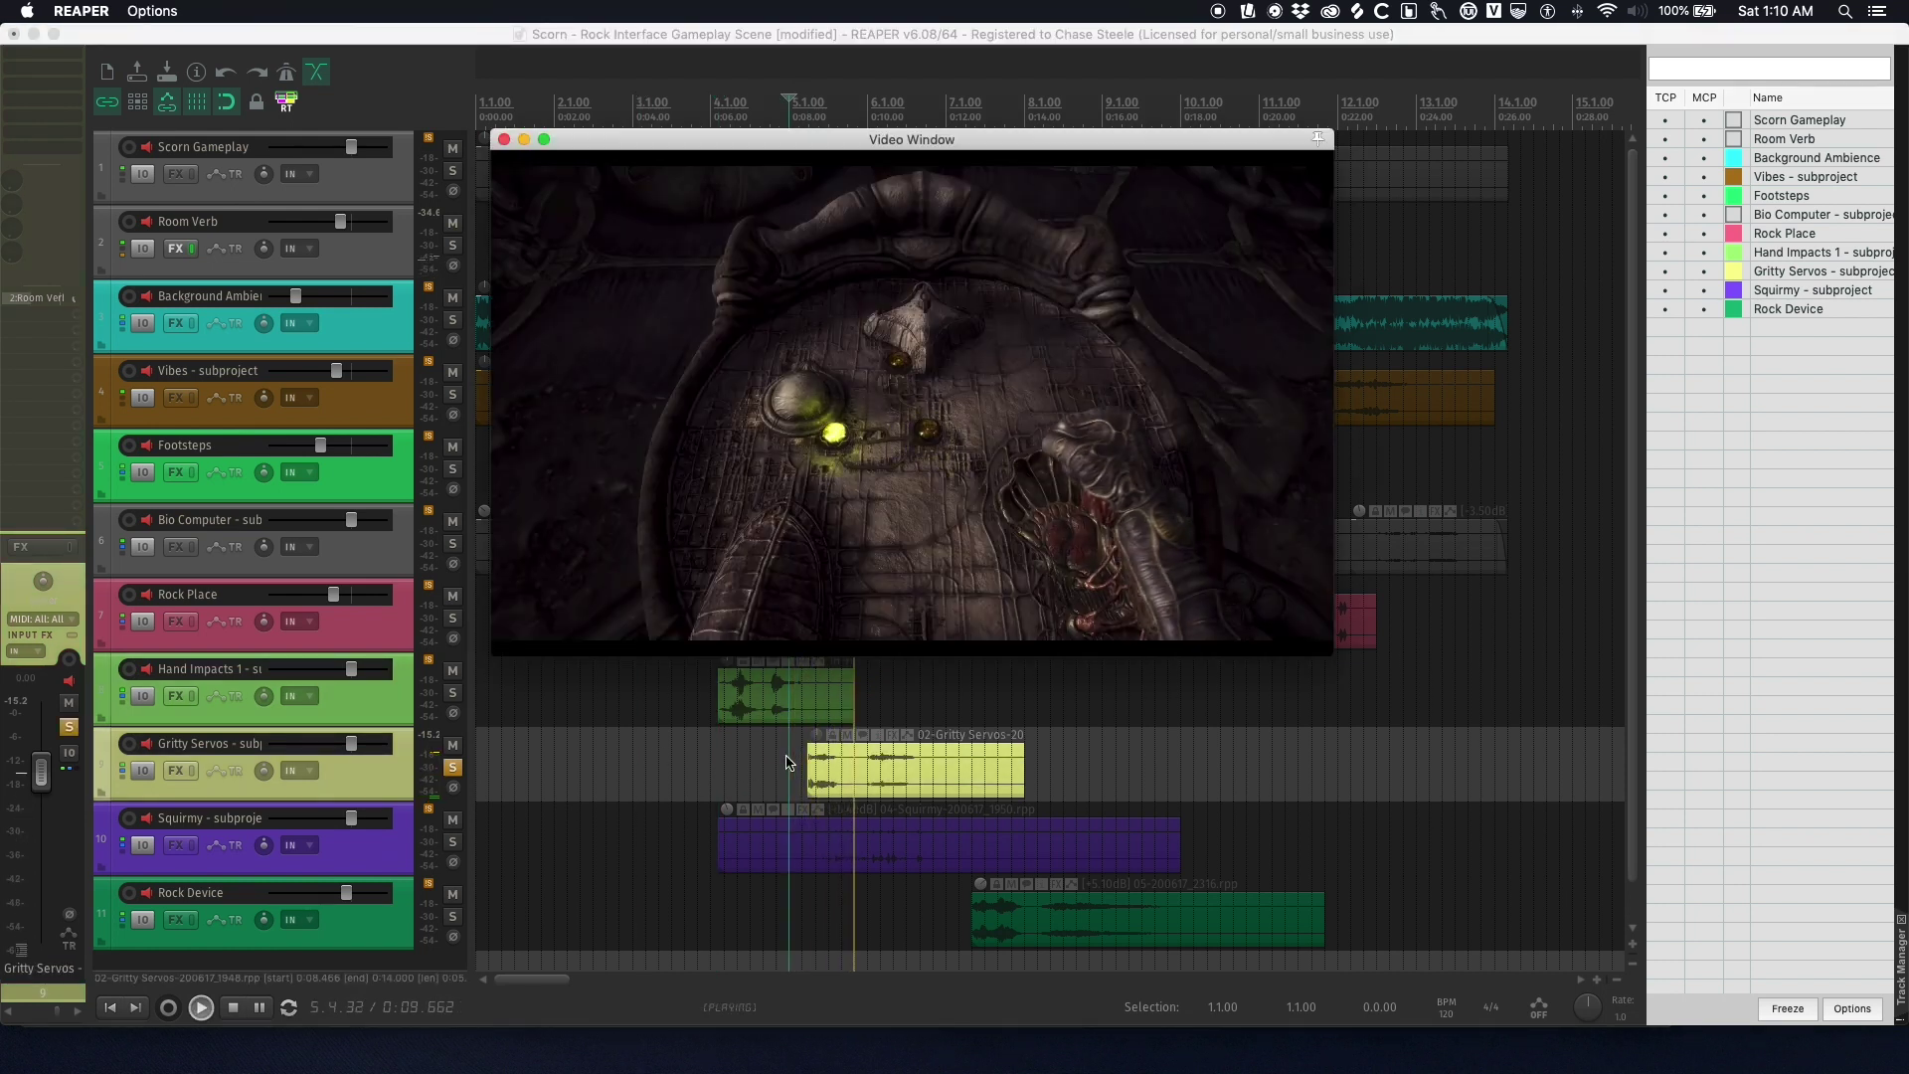
left_click(774, 758)
key("space")
key("space")
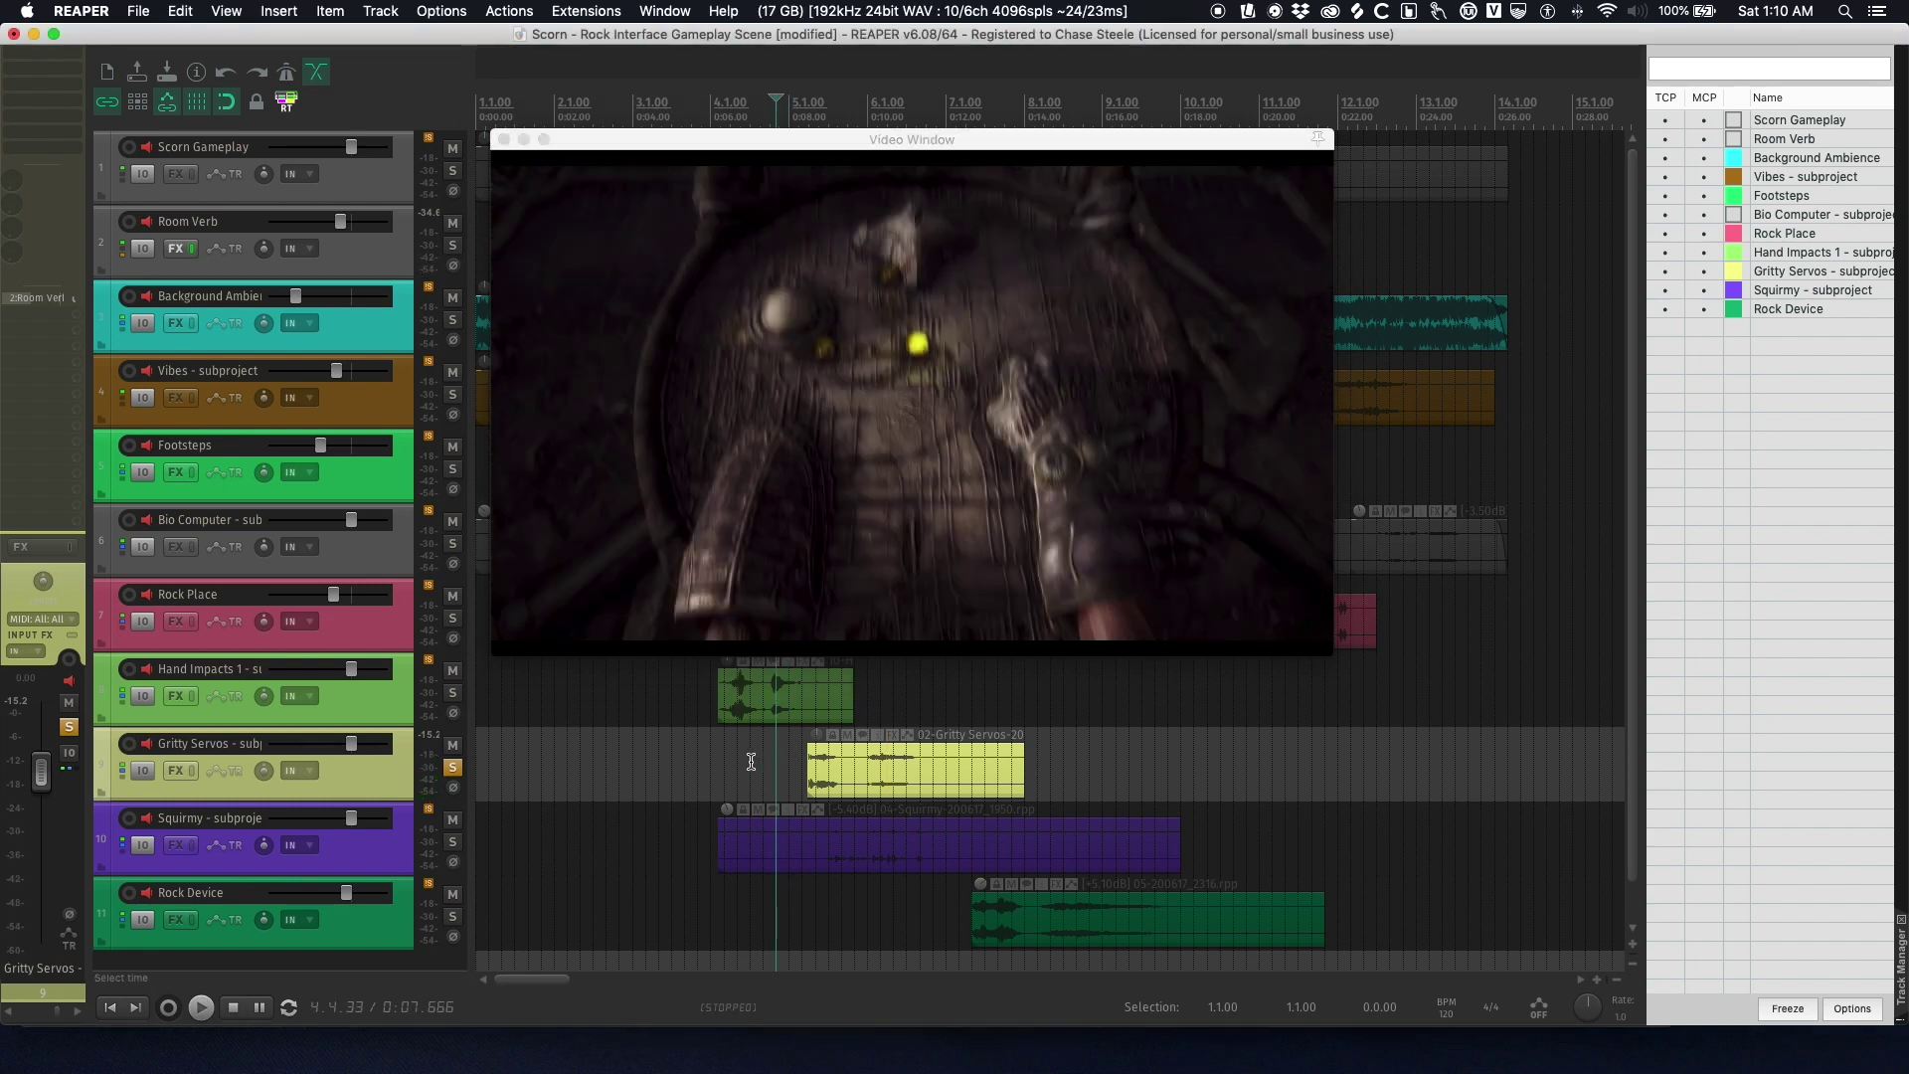
left_click(751, 760)
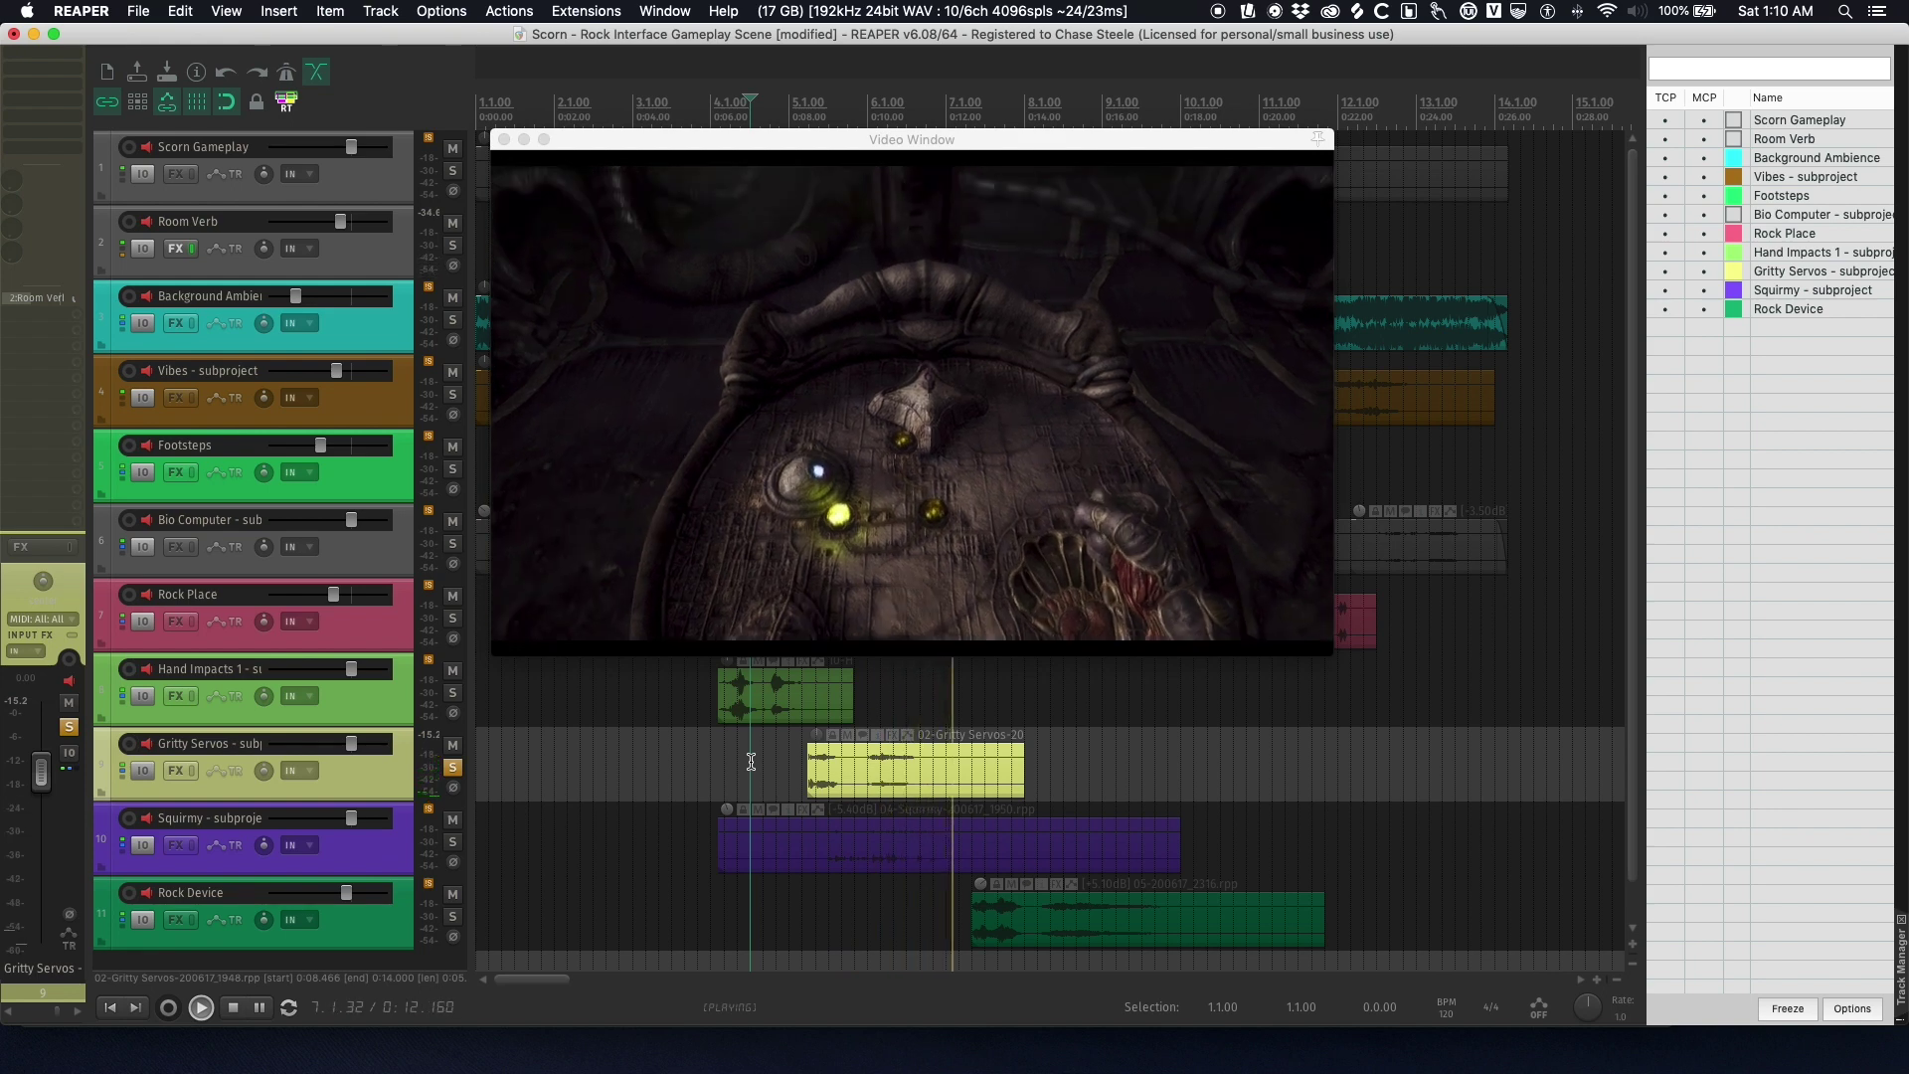
key("space")
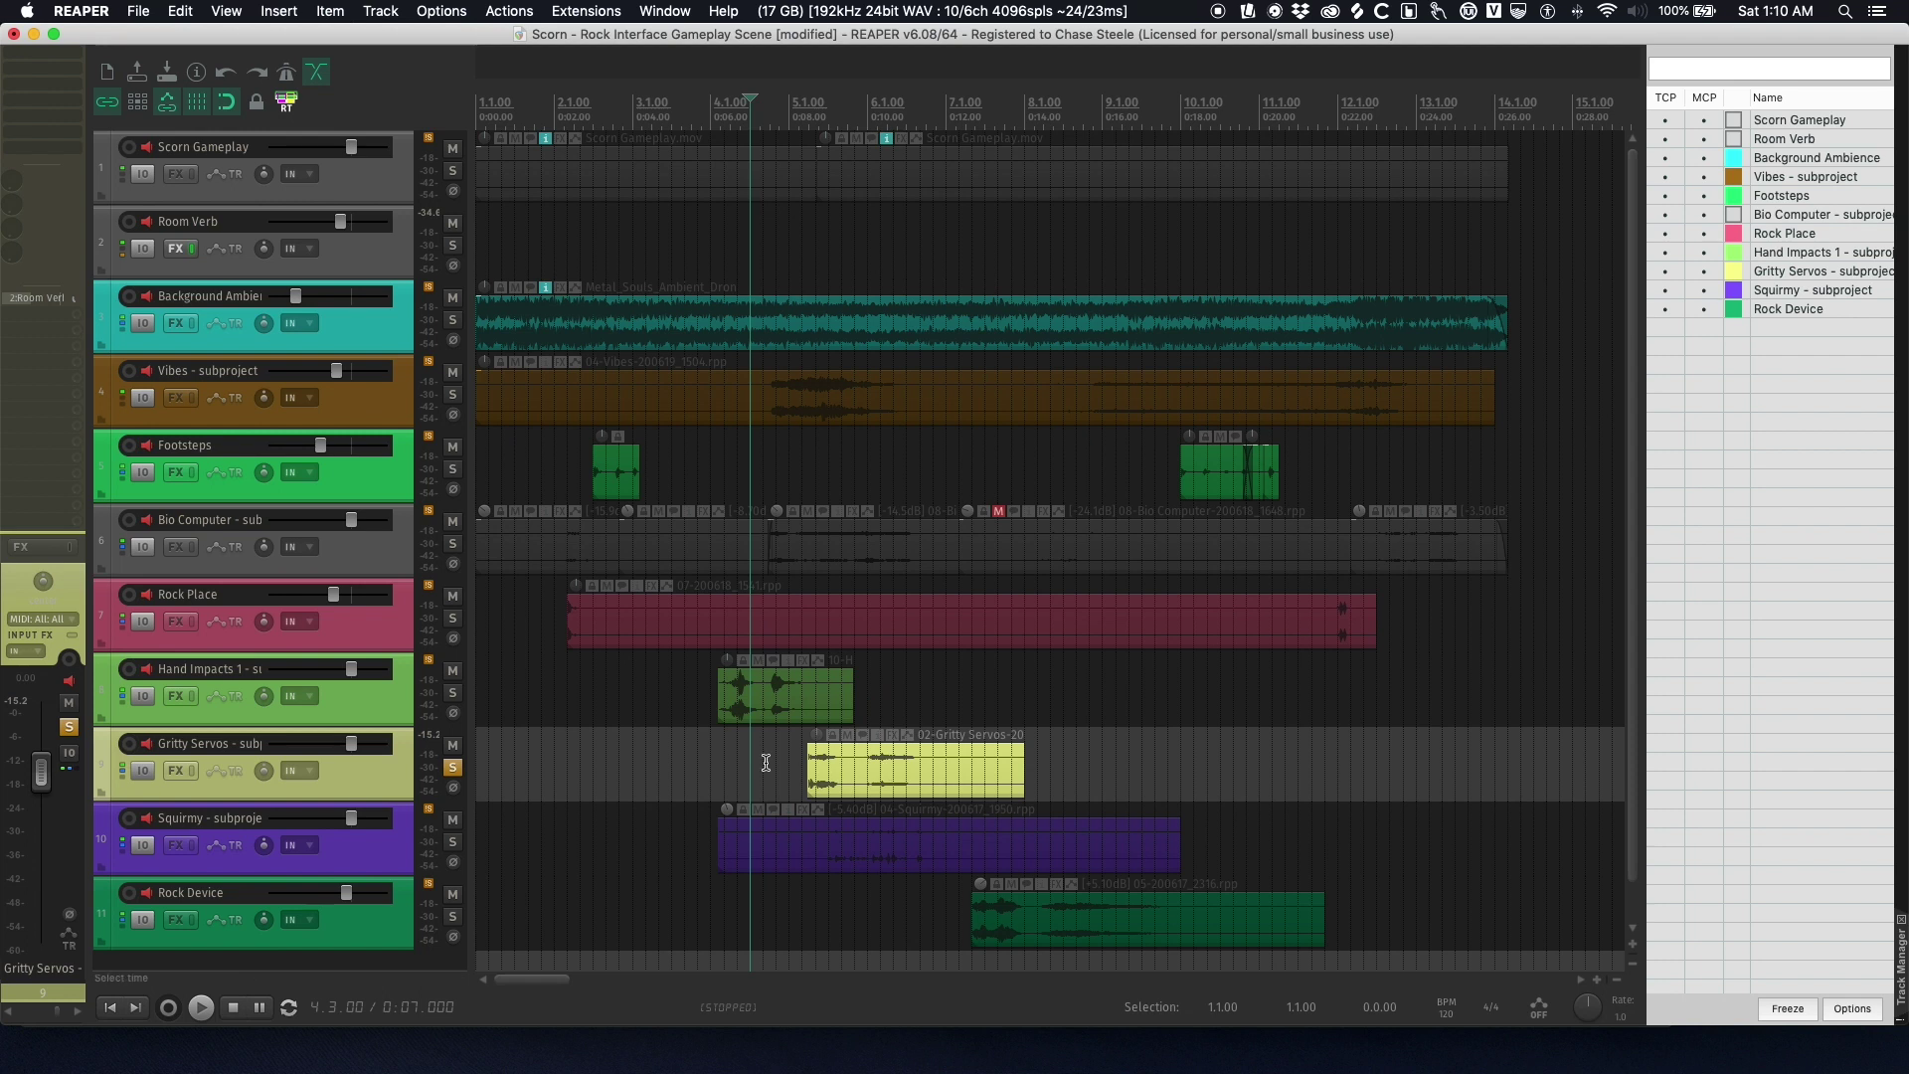
- Switch to Soundminer, select Gritty_Servos.wav and load the Scorn Re-Design Gritty Servos patch in the Radium sampler
key("super+Tab")
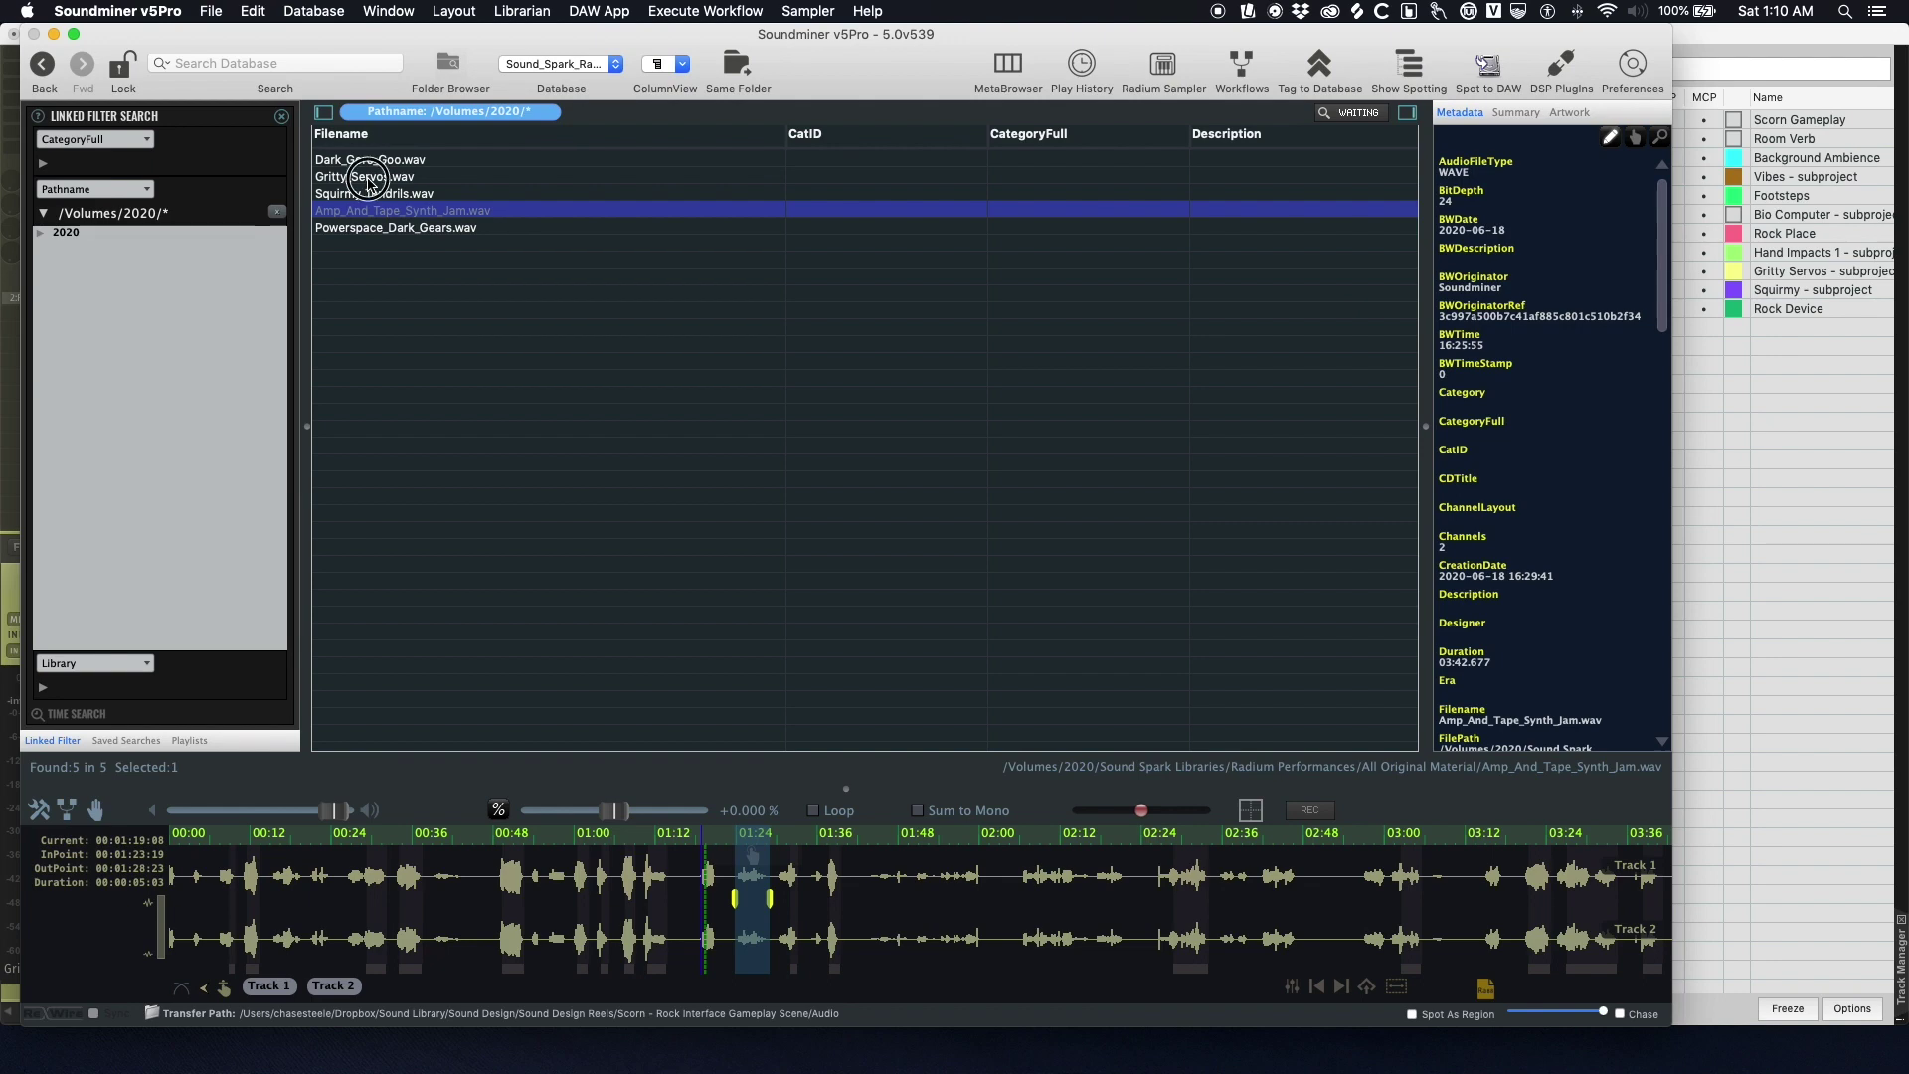
left_click(482, 171)
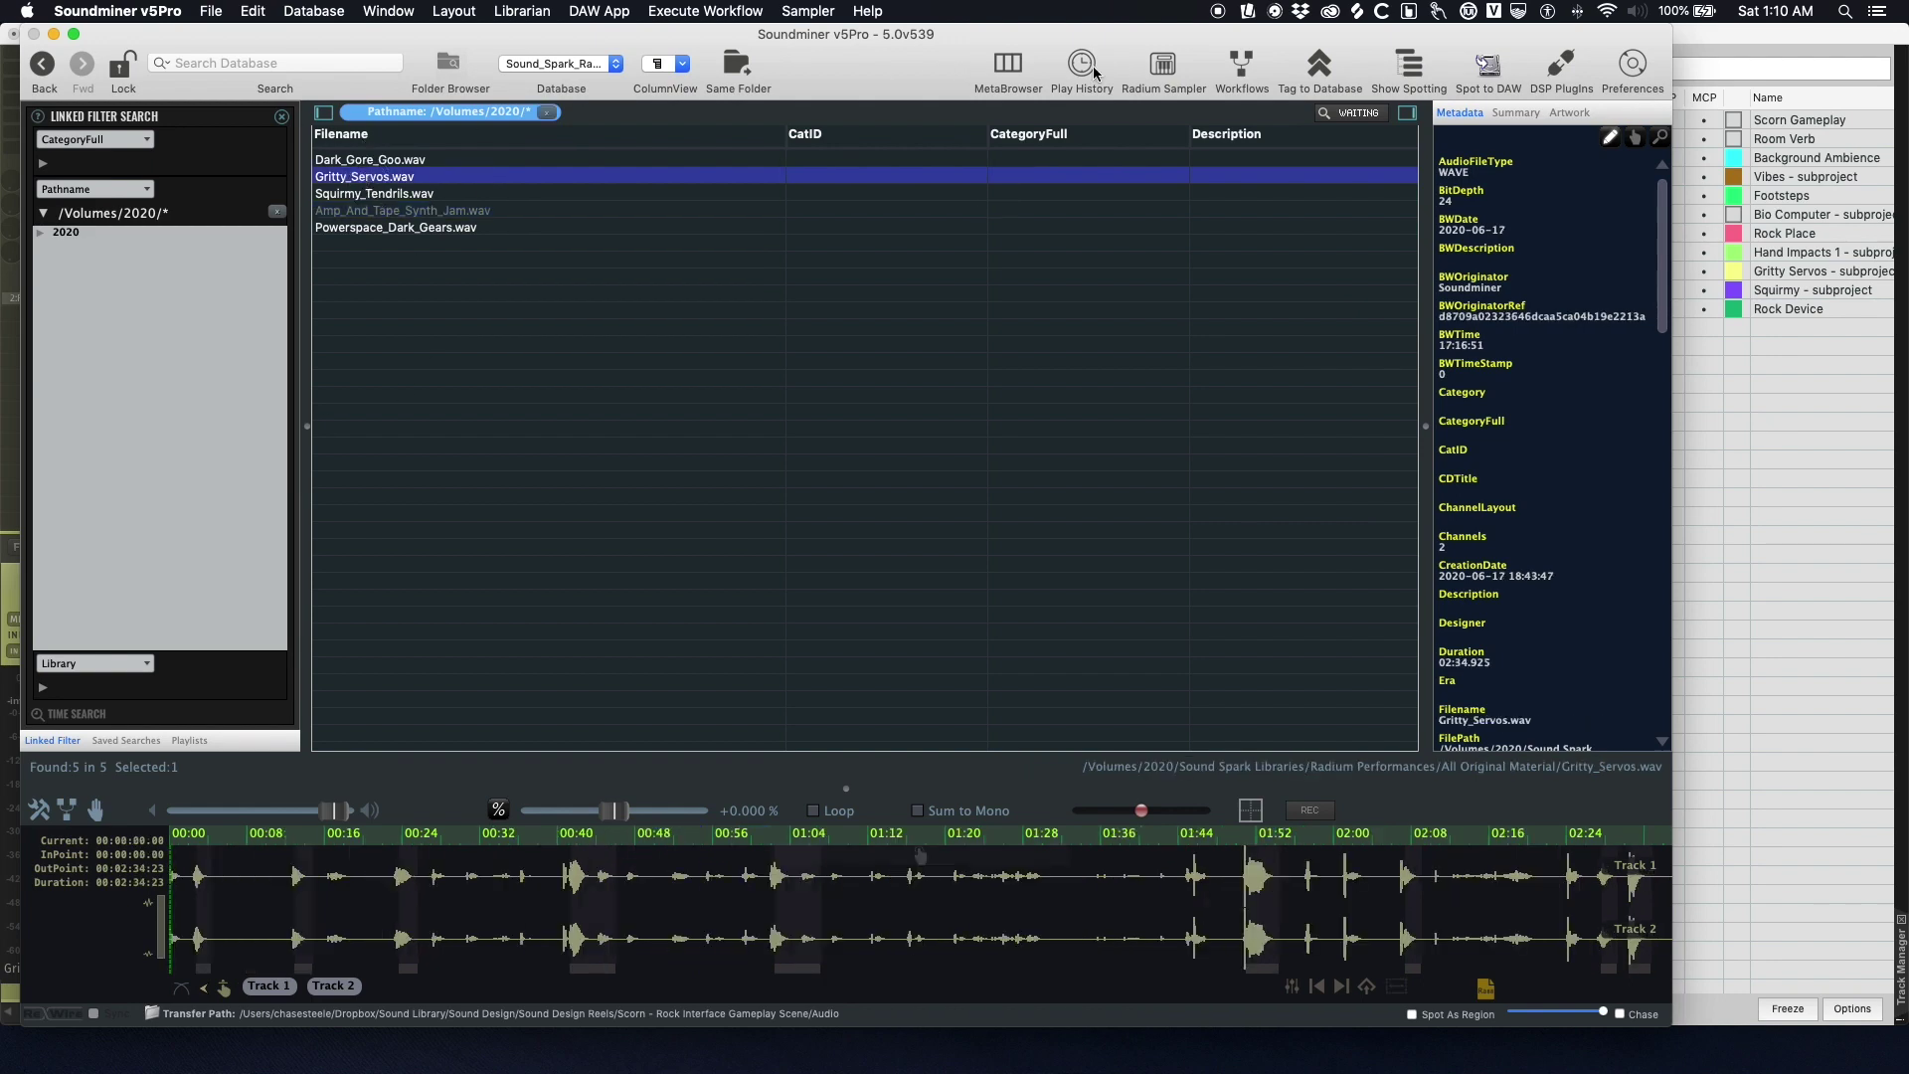
left_click(1164, 67)
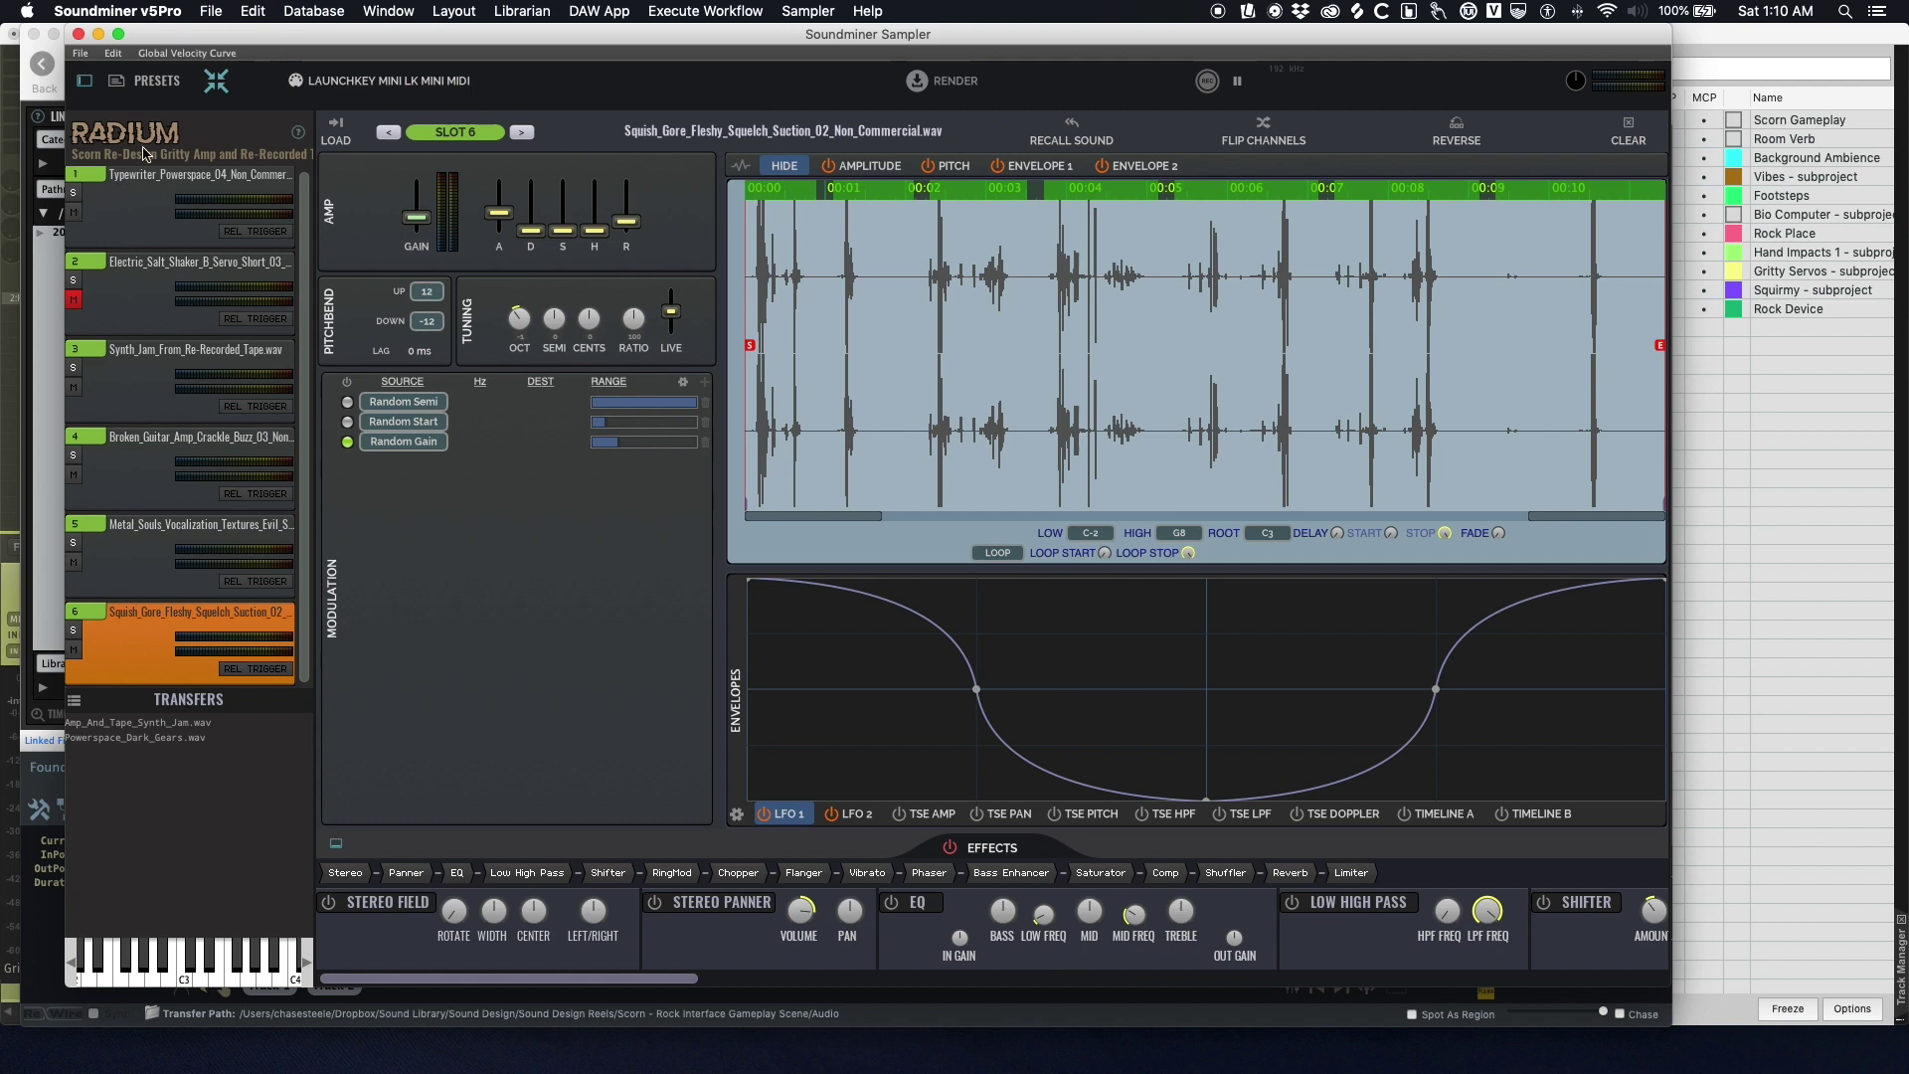
left_click(117, 88)
left_click(199, 236)
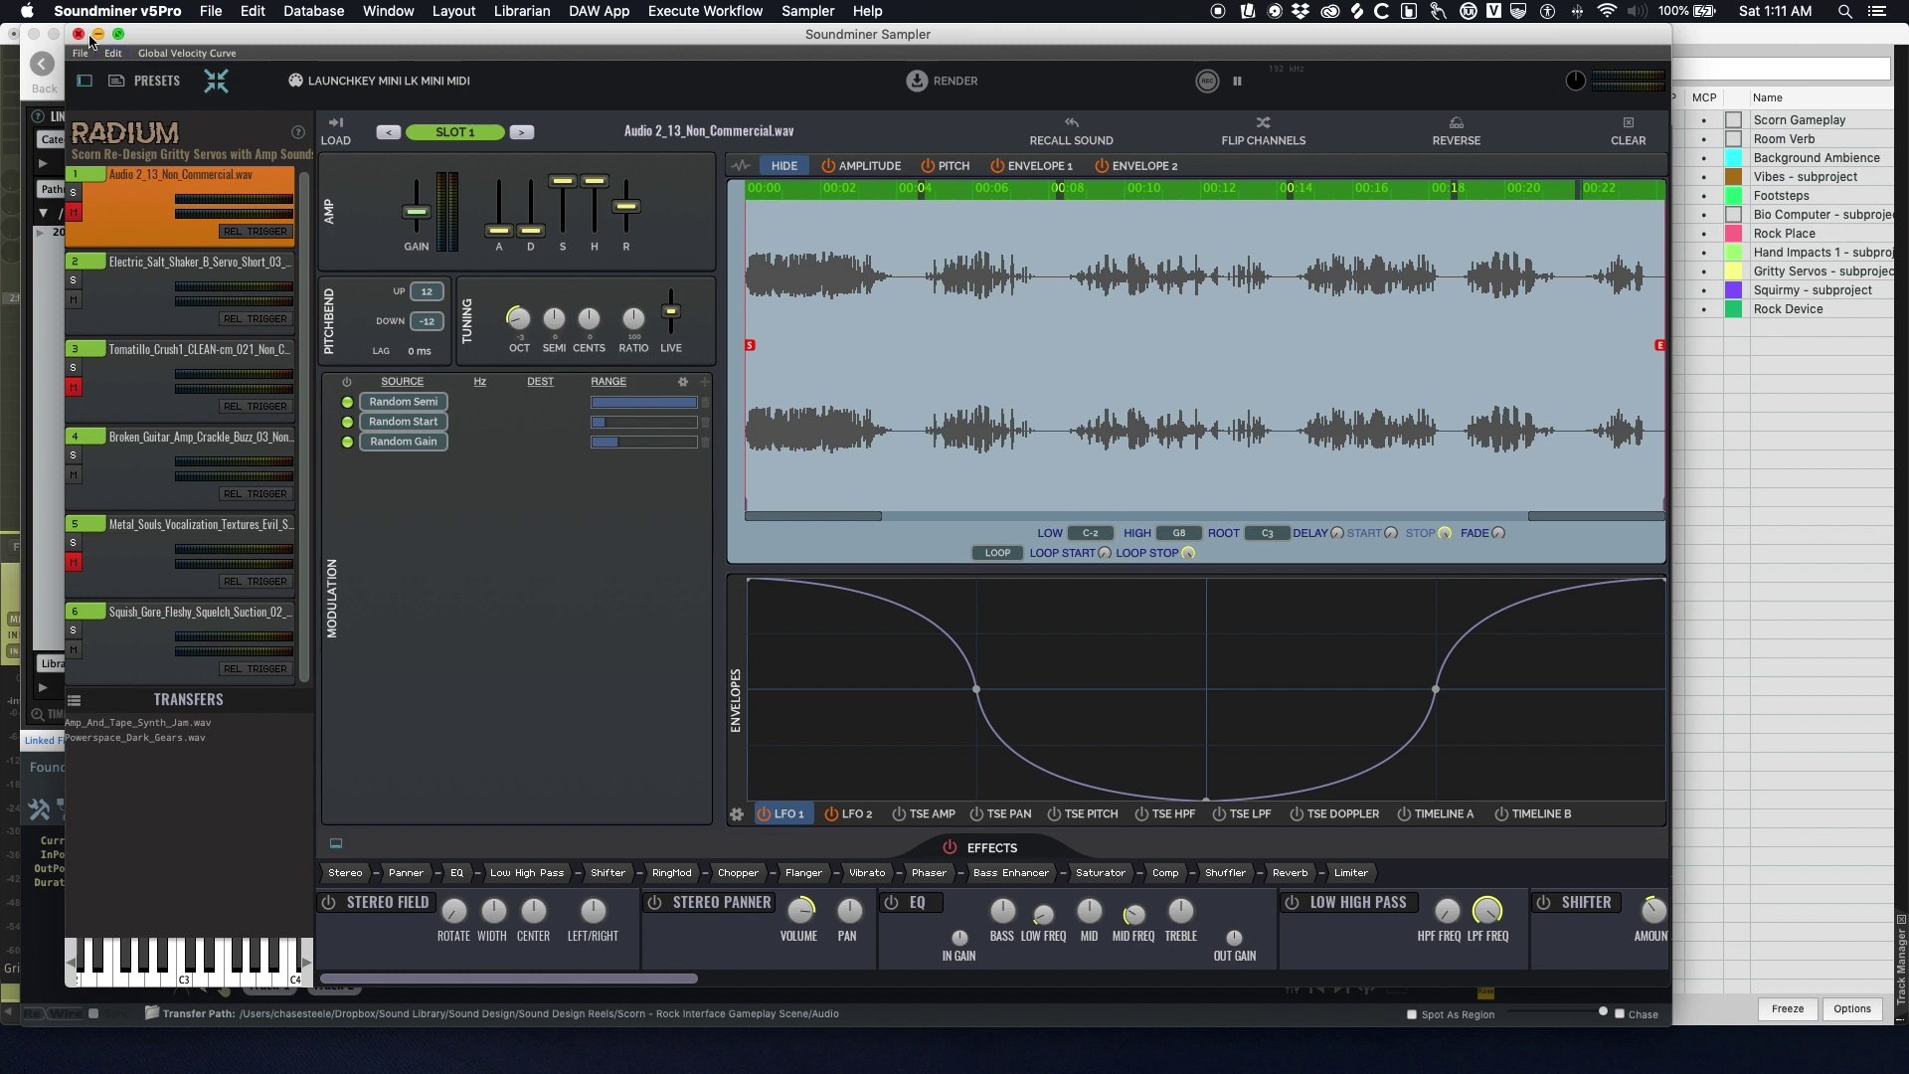
- Switch back to REAPER, decline the subproject re-render, and play the soloed Squirmy track from the start of its clip against the video
key("super+Tab")
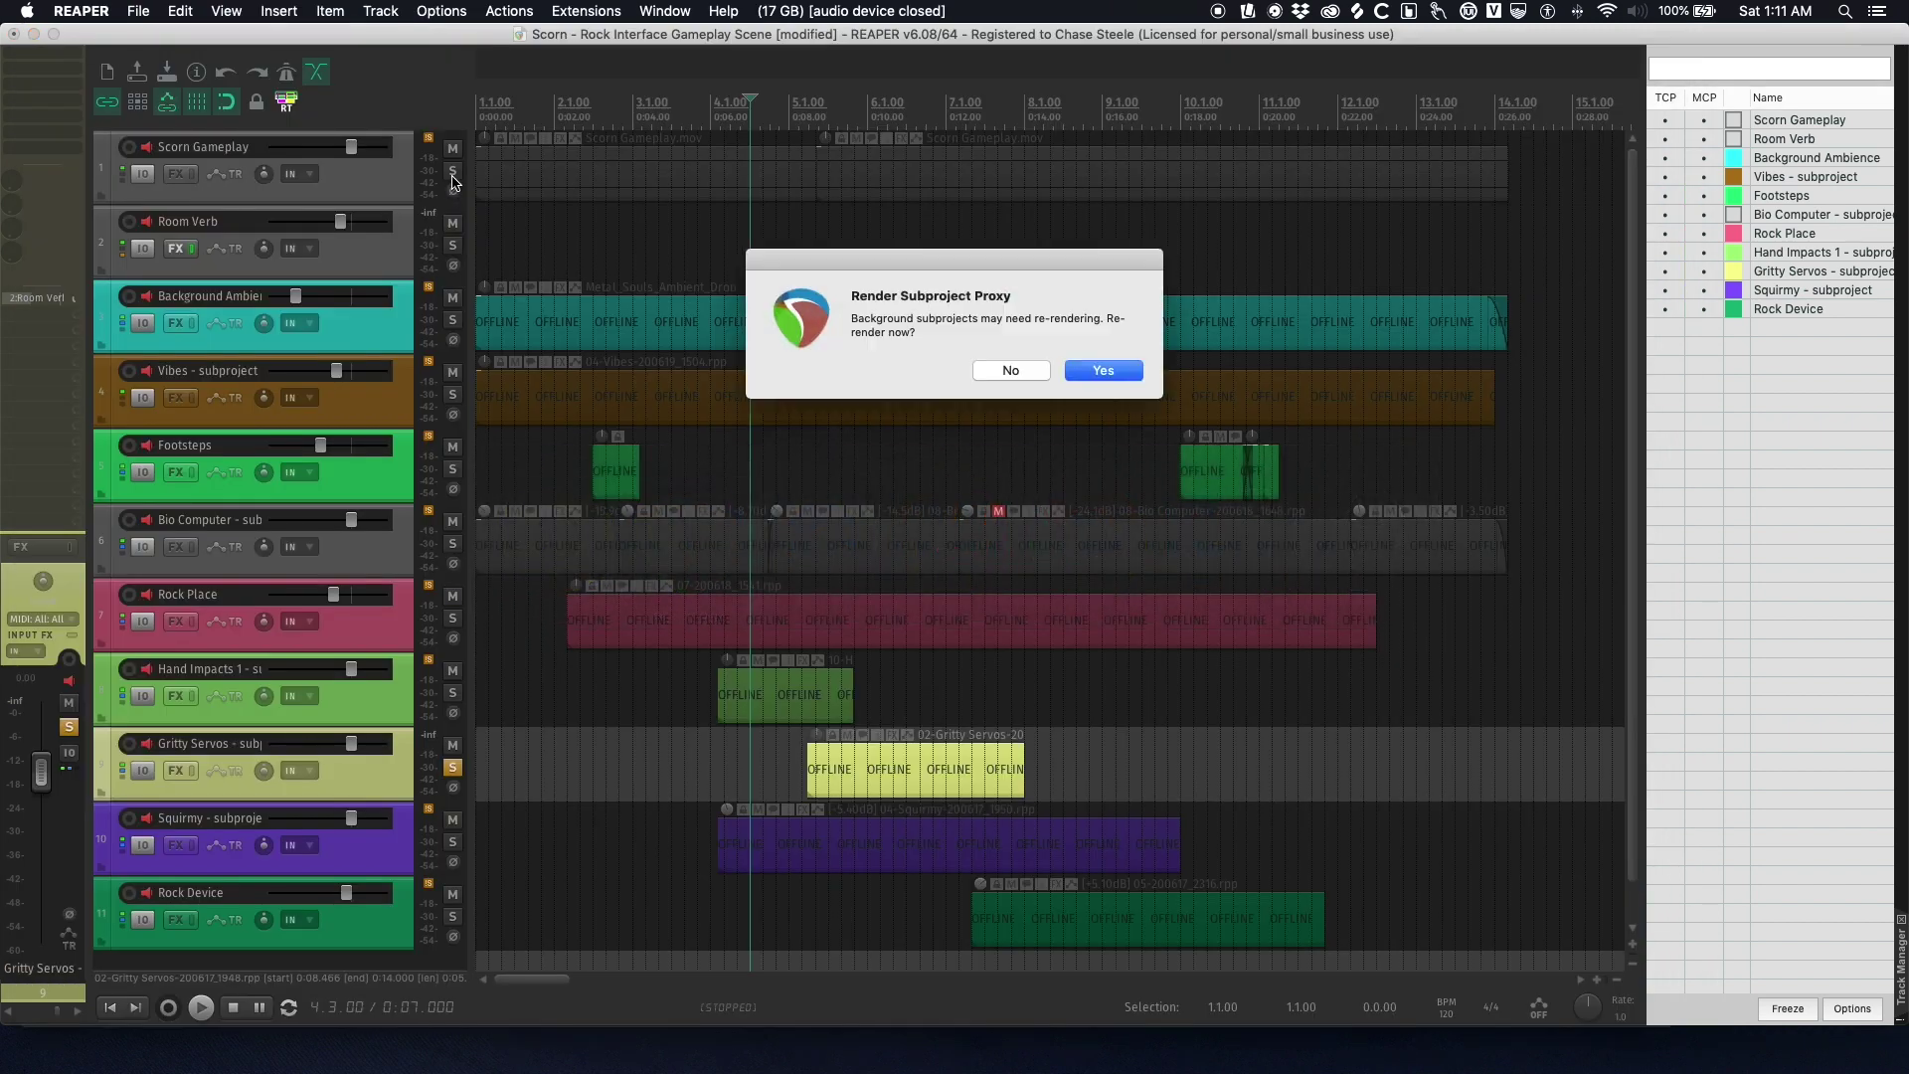
left_click(1008, 372)
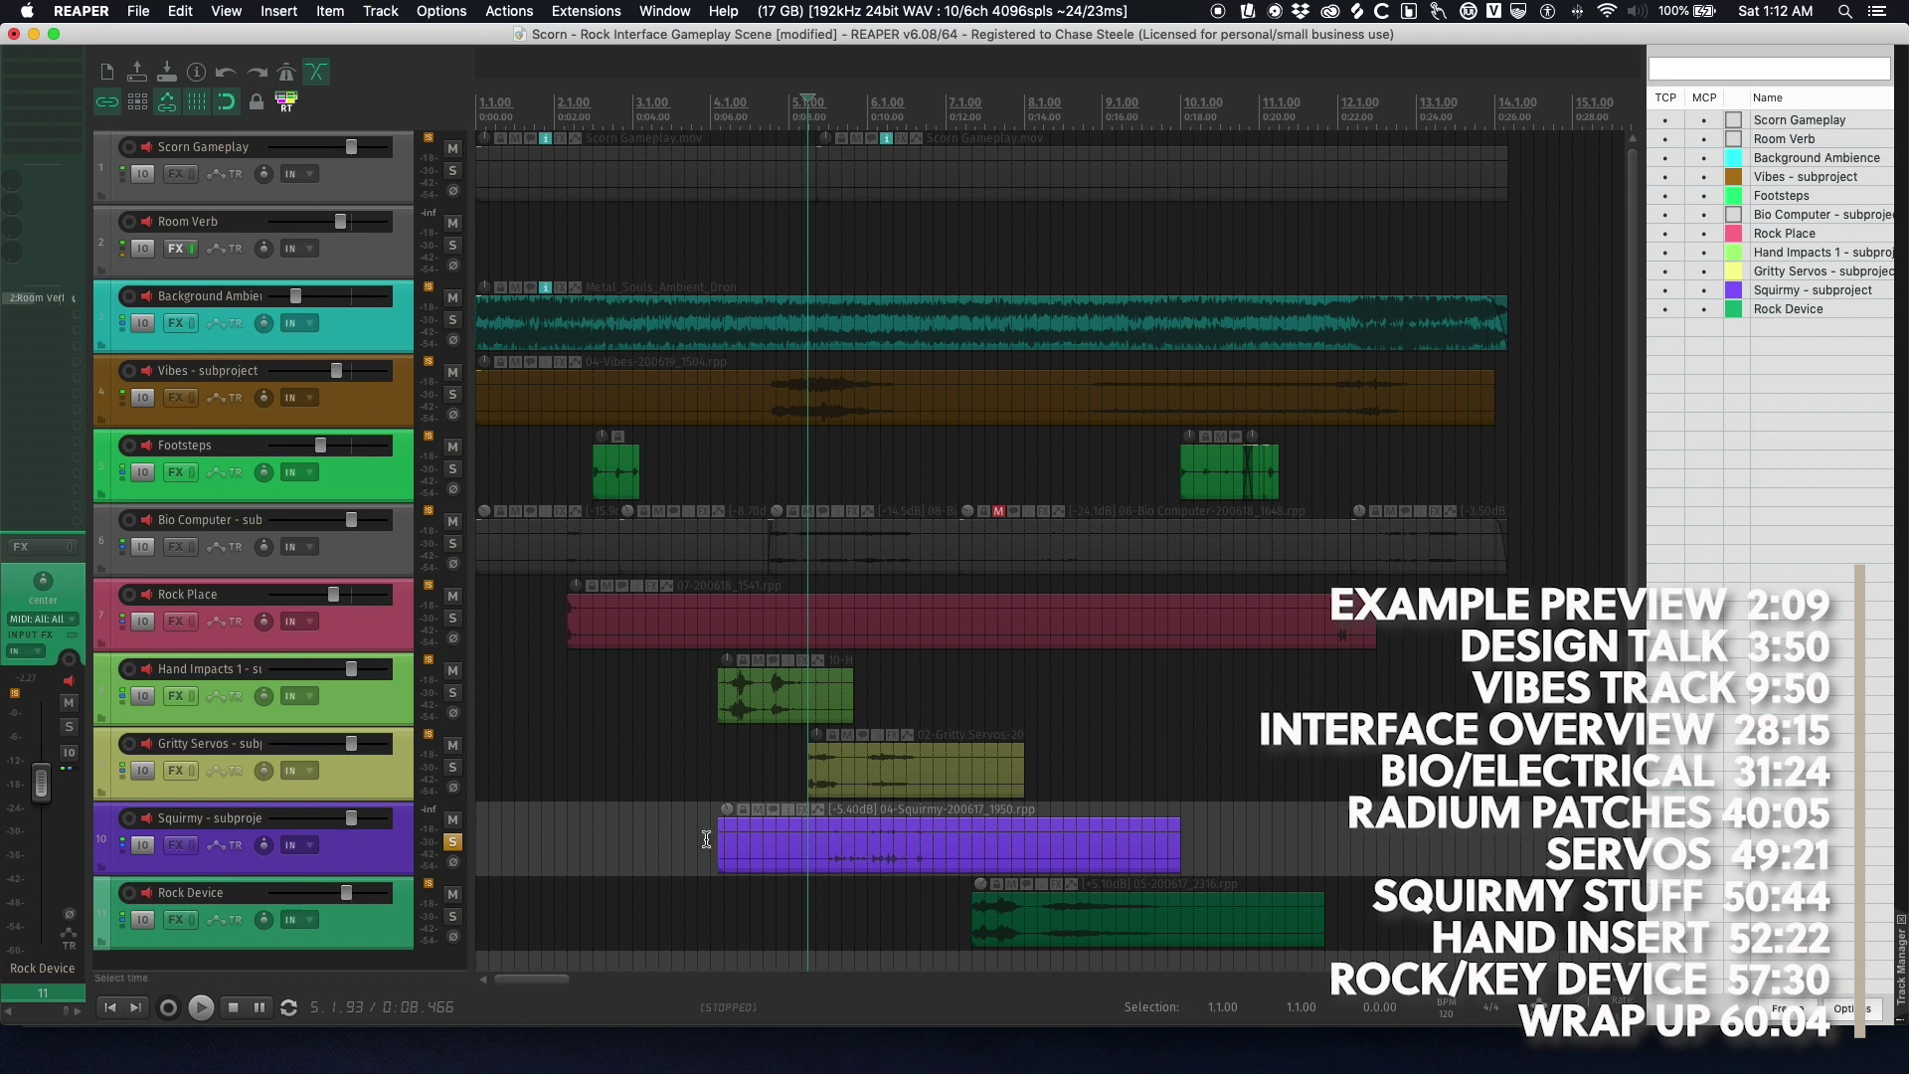
left_click(708, 844)
key("space")
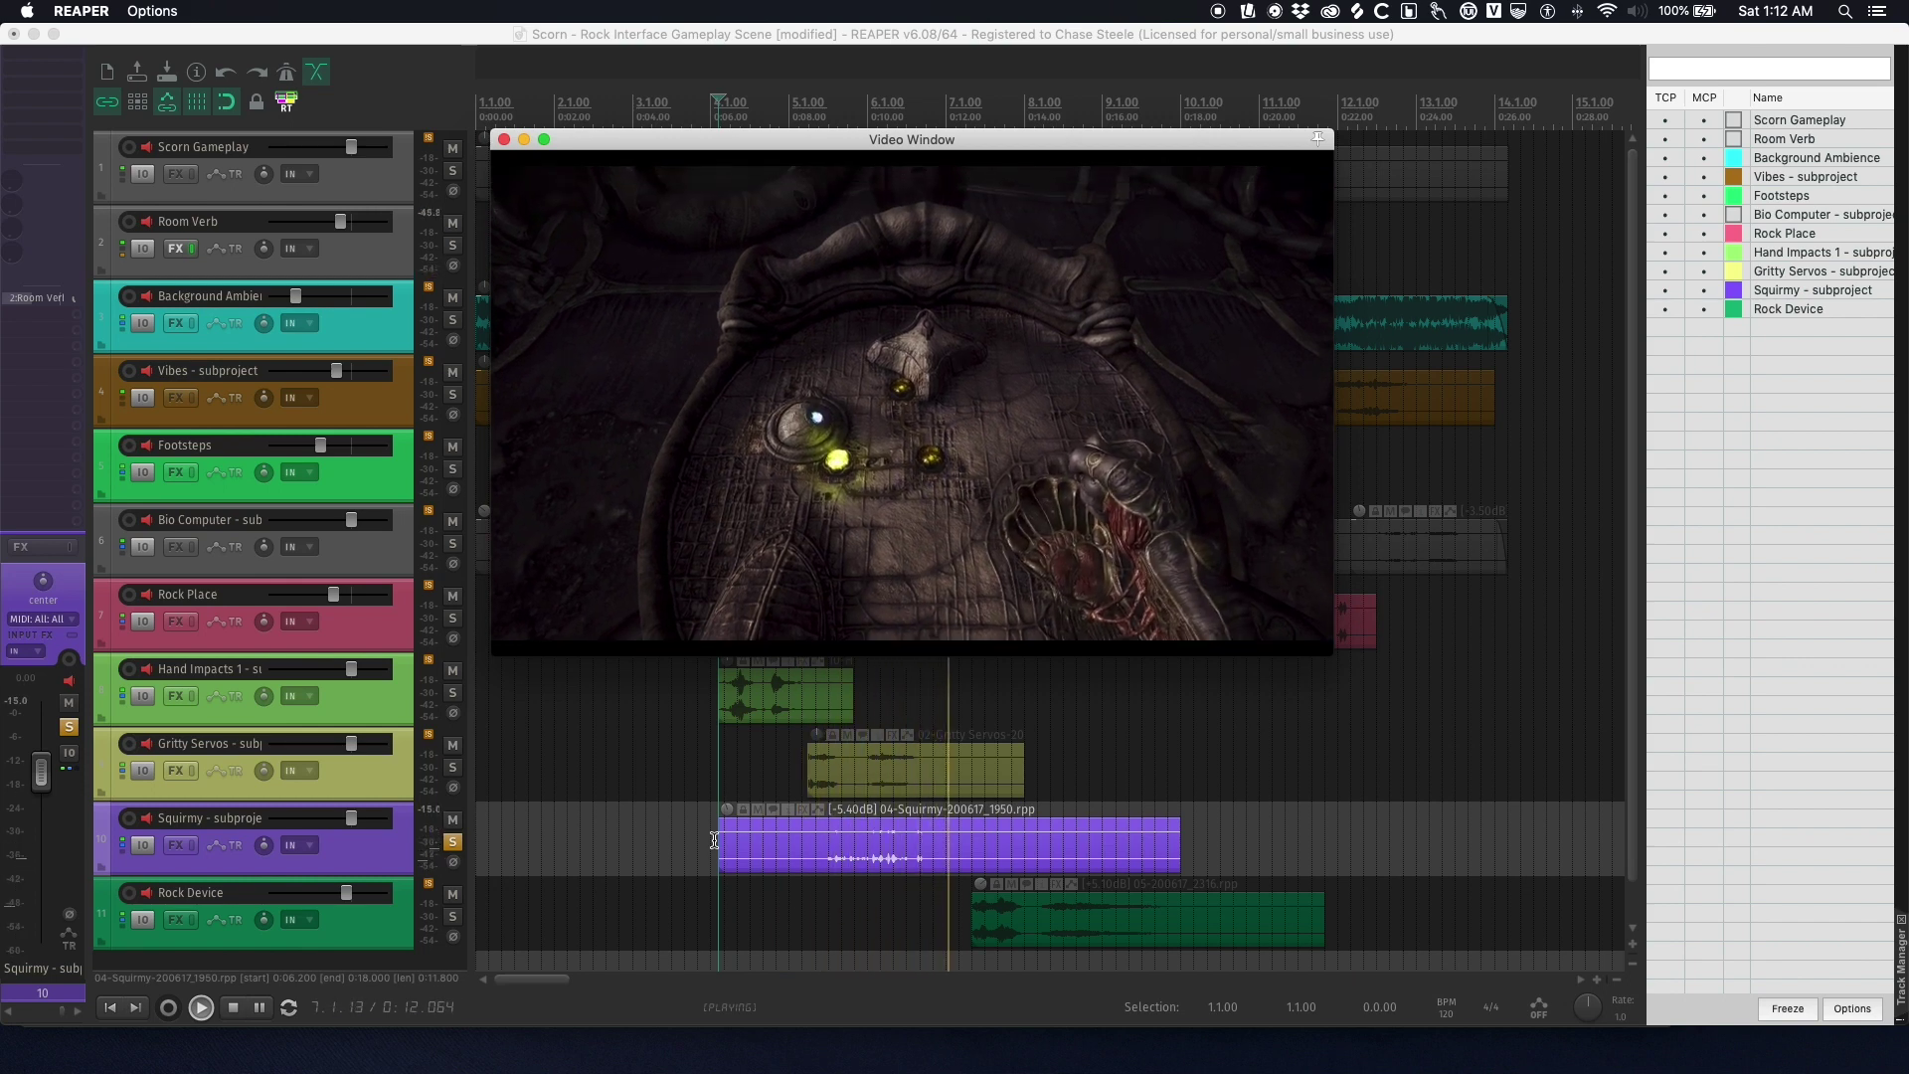
left_click(714, 841)
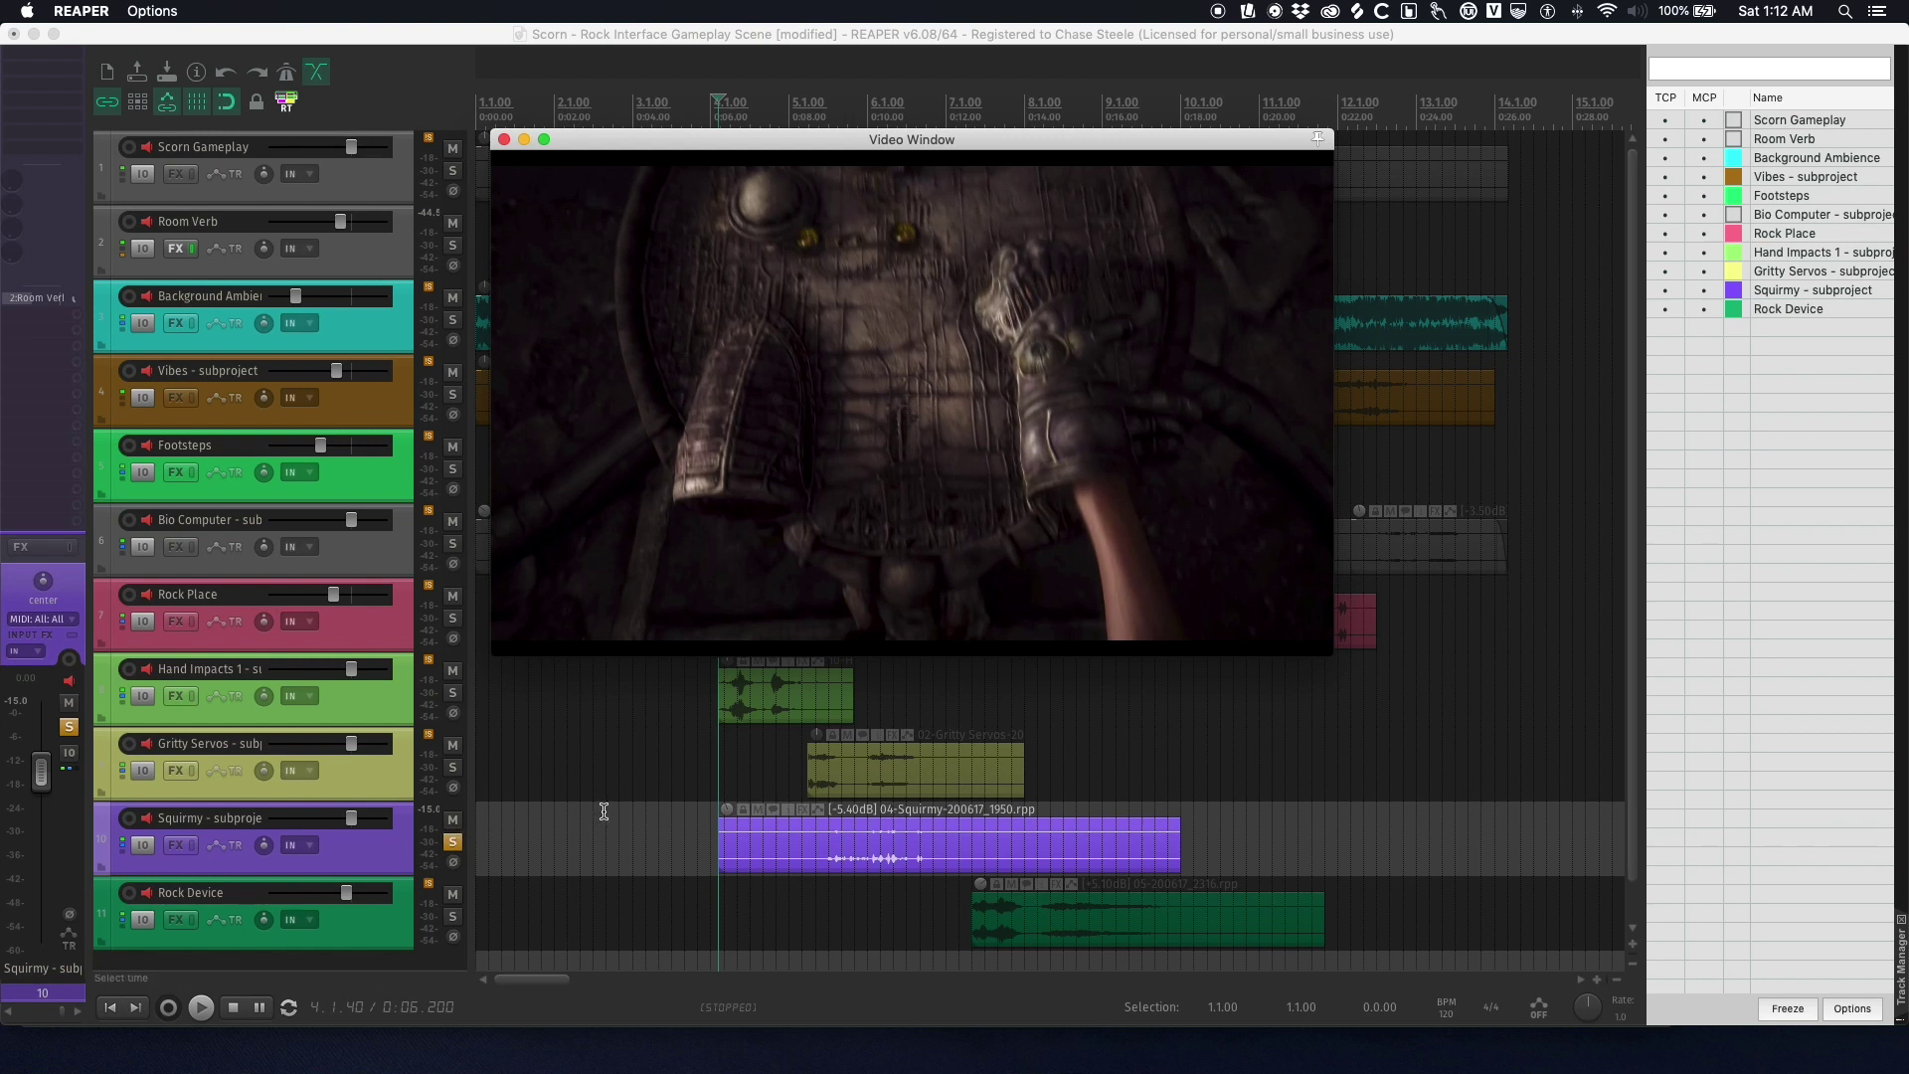
- Switch to the Soundminer sampler and audition the soloed Tomatillo_Crush1 layer in slot 3 of the Squirmy Tendrils patch, then unsolo it
key("super+Tab")
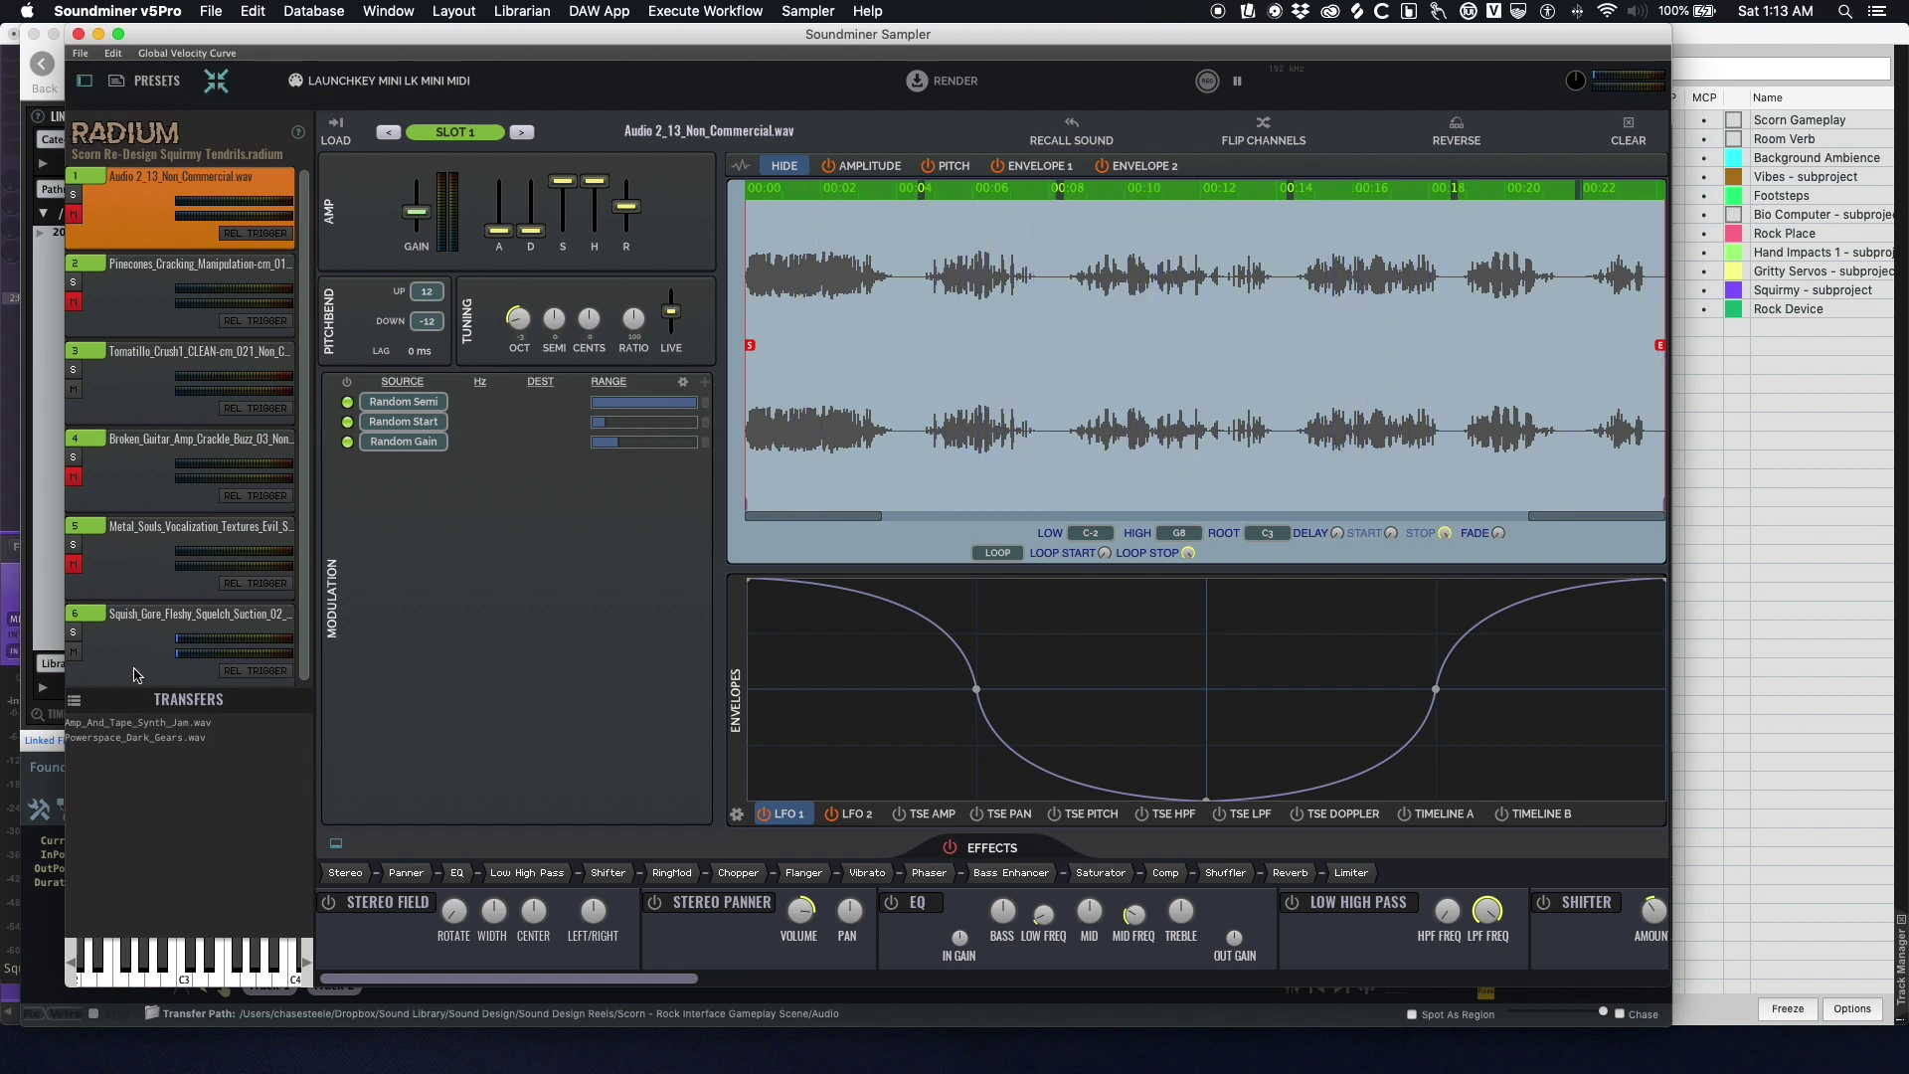
left_click(126, 380)
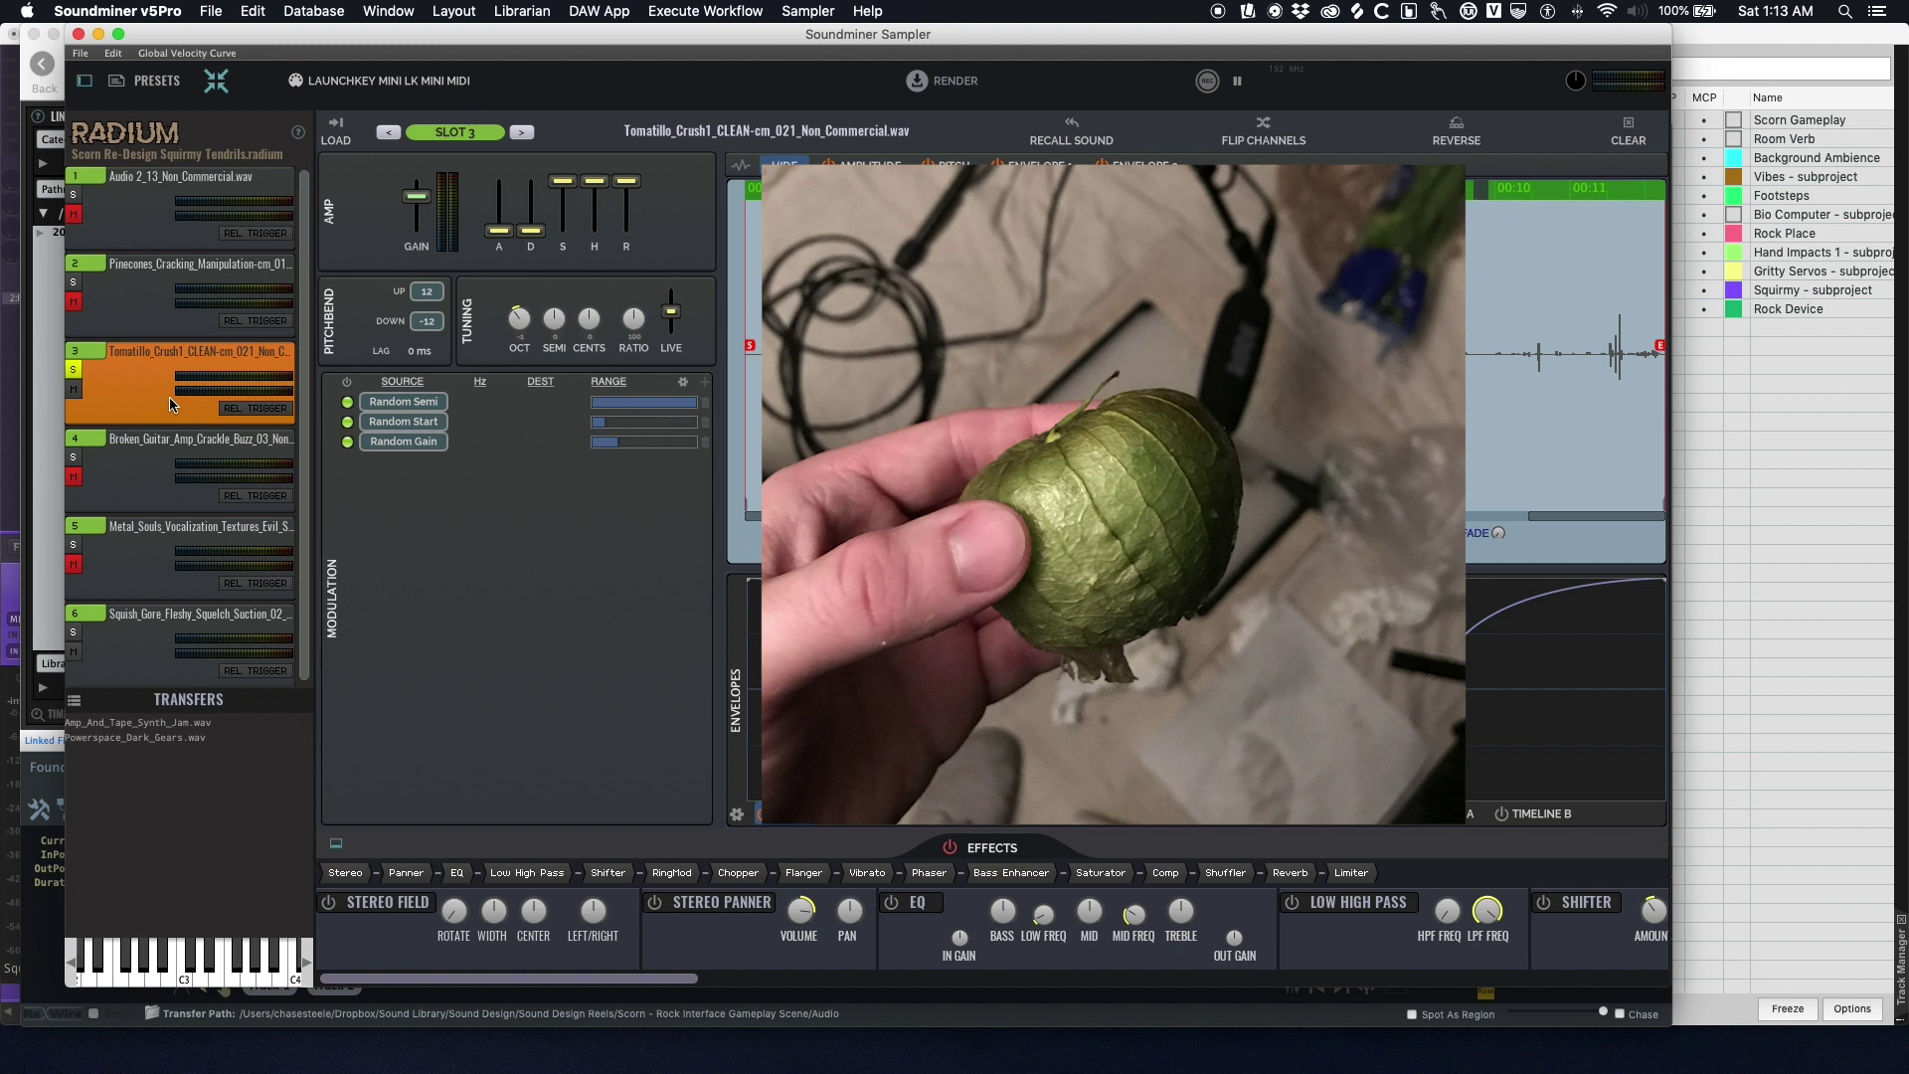
left_click(169, 402)
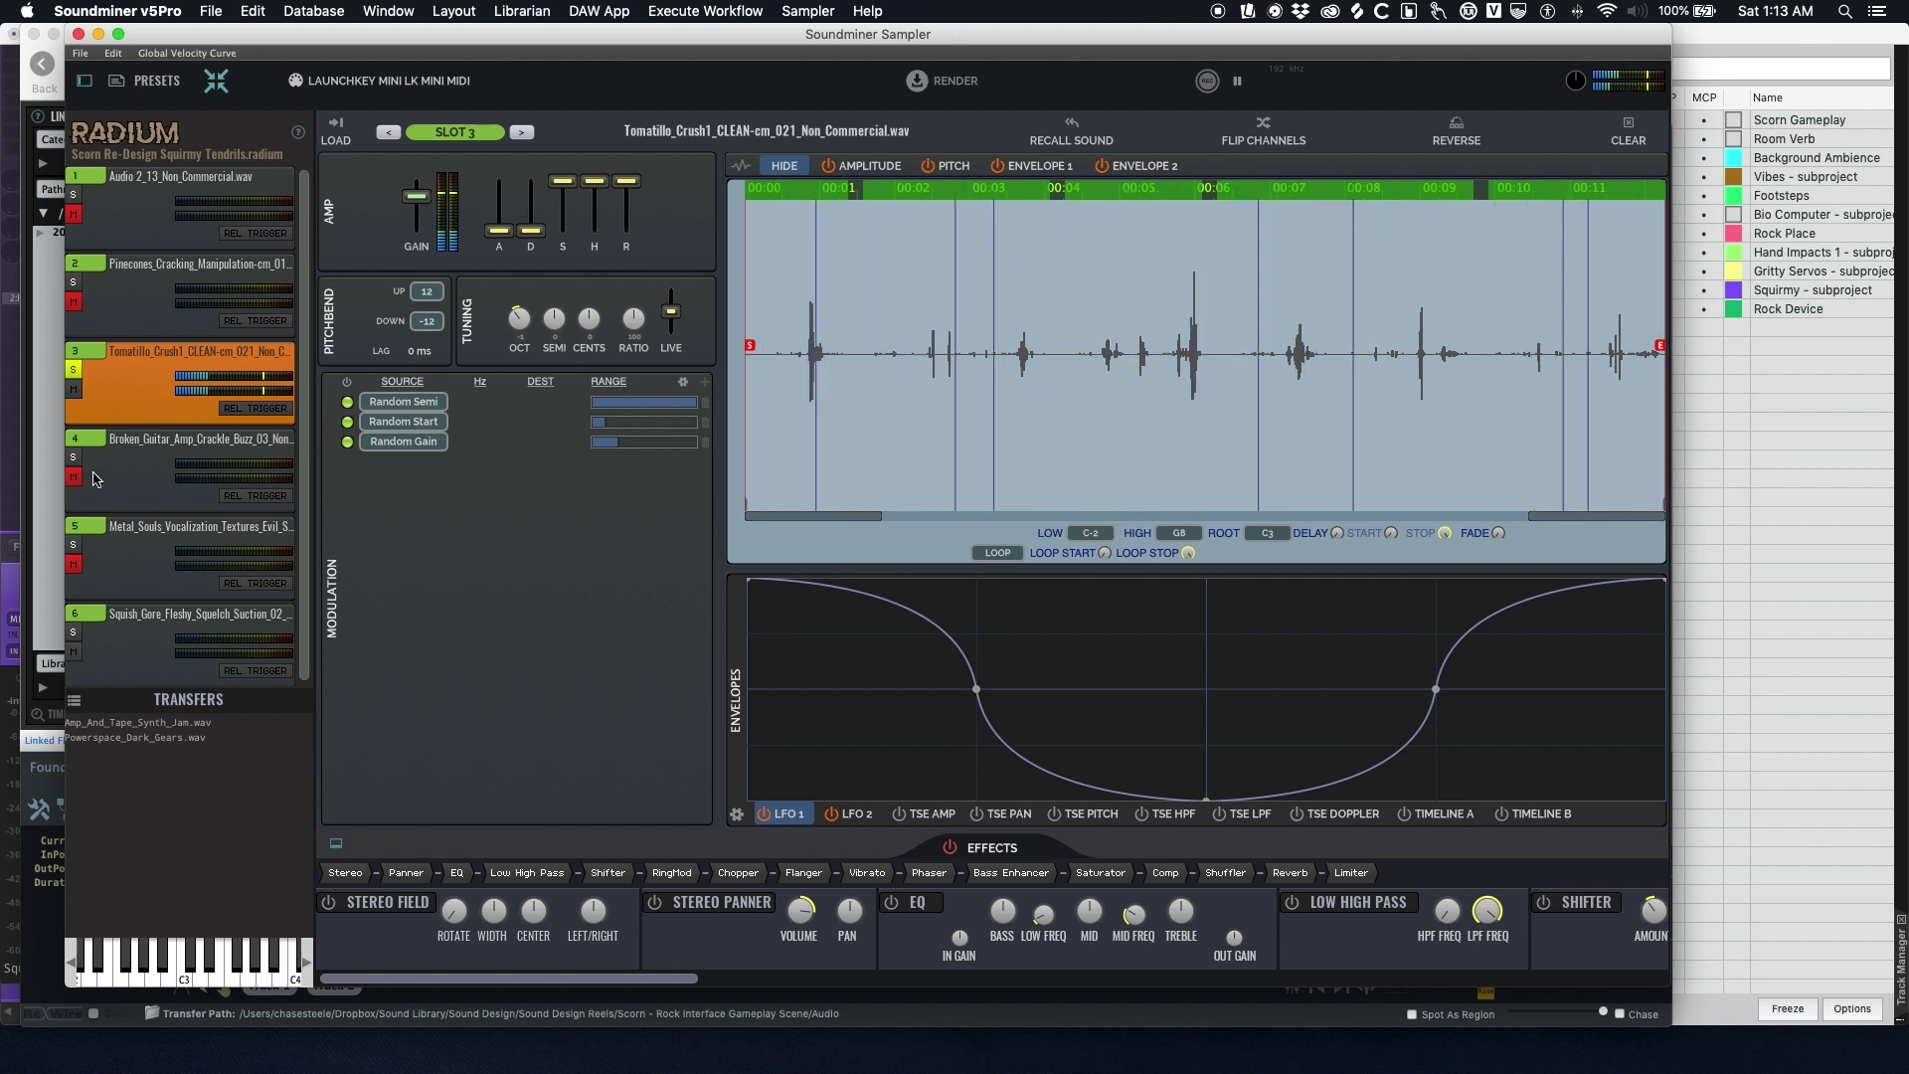
left_click(73, 369)
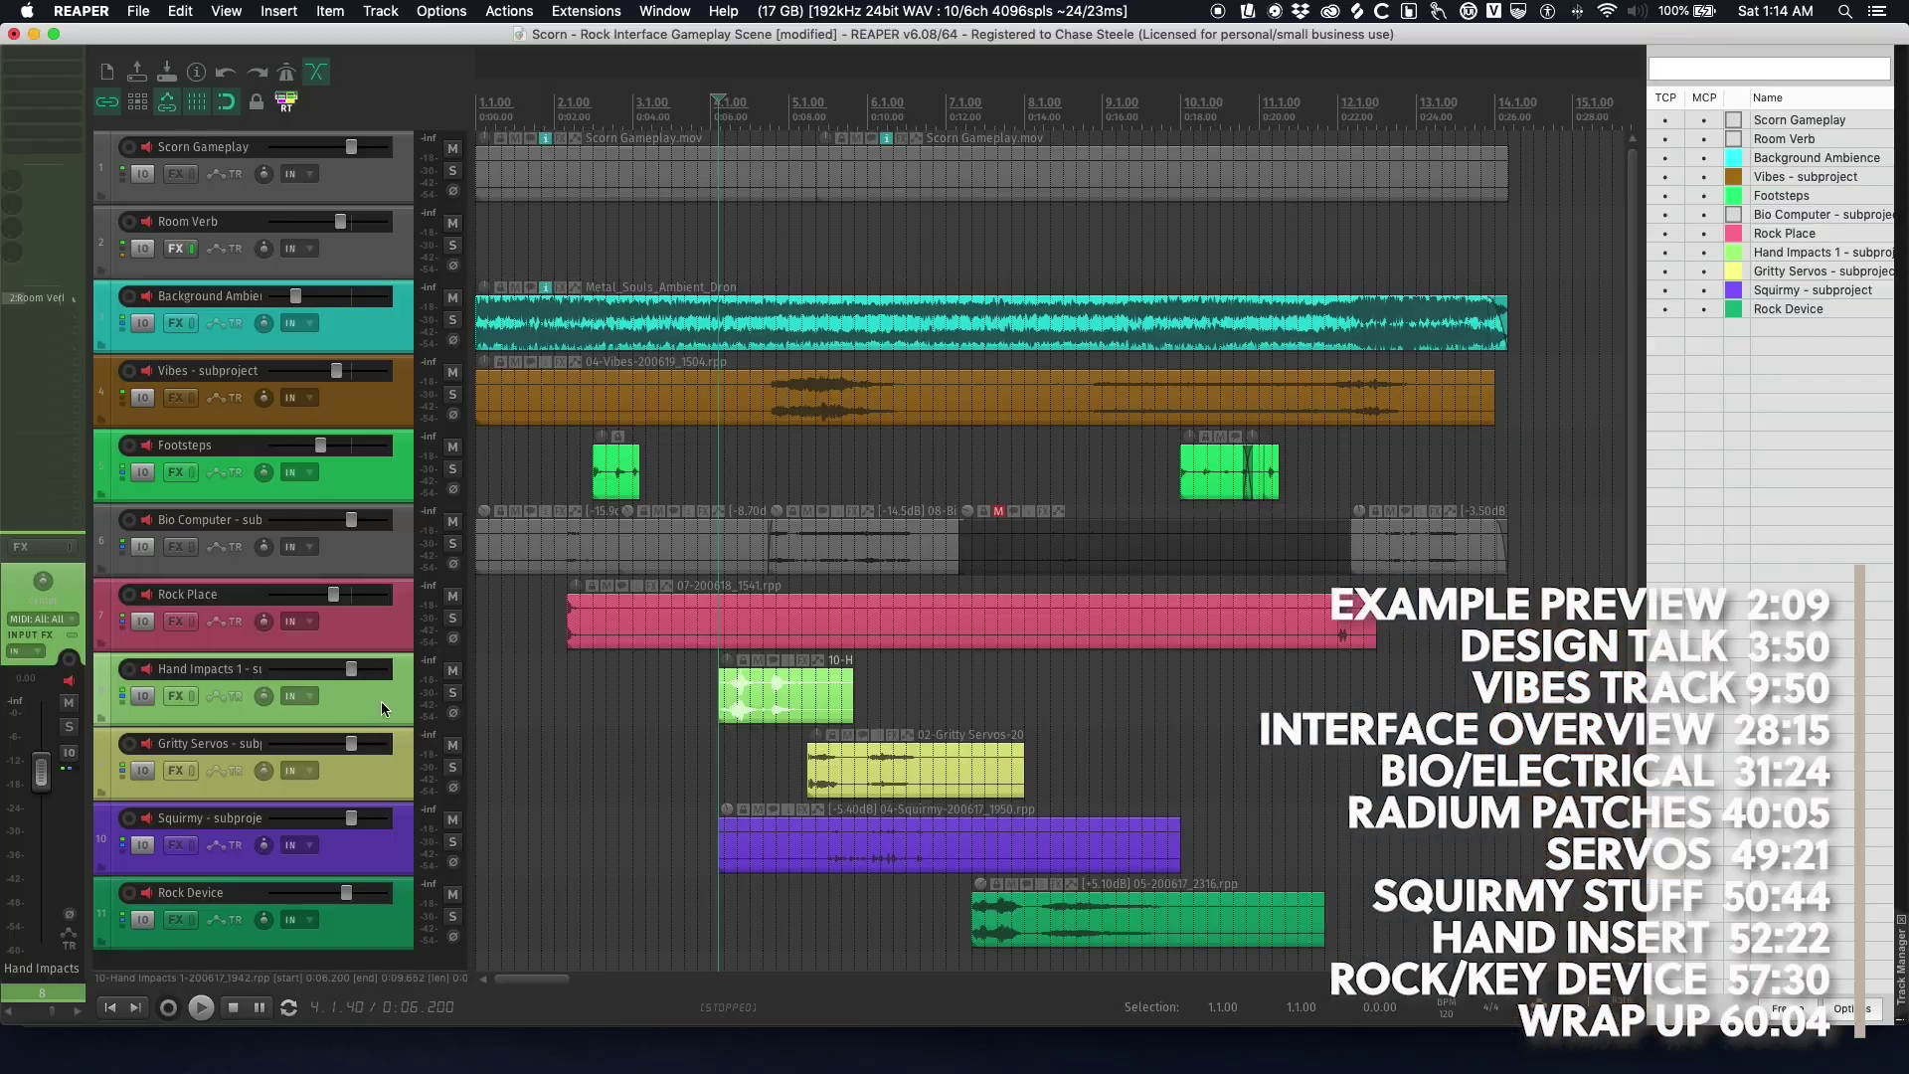
- Open the Hand Impacts 1 subproject in REAPER and go through the "Stabber" folder track and its L 1, L 2 and L 3 layers
double_click(737, 708)
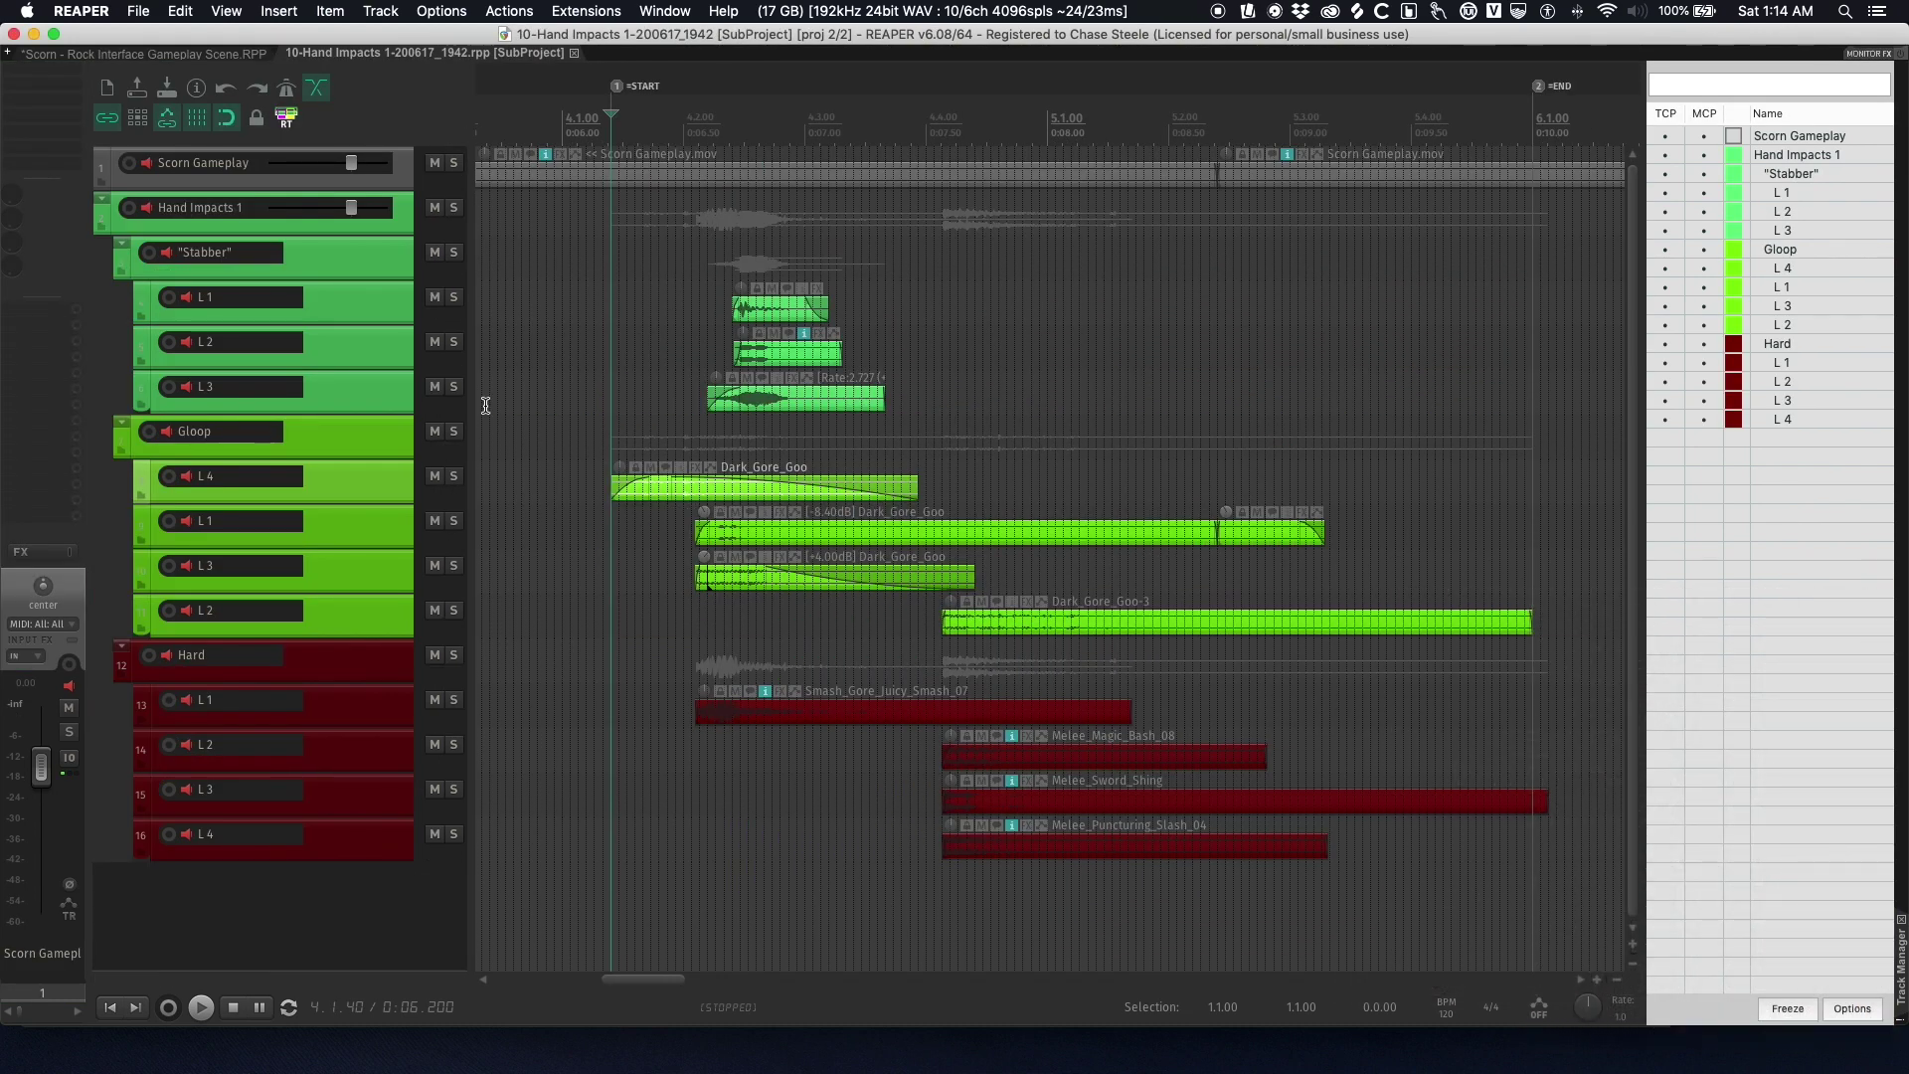
left_click(548, 483)
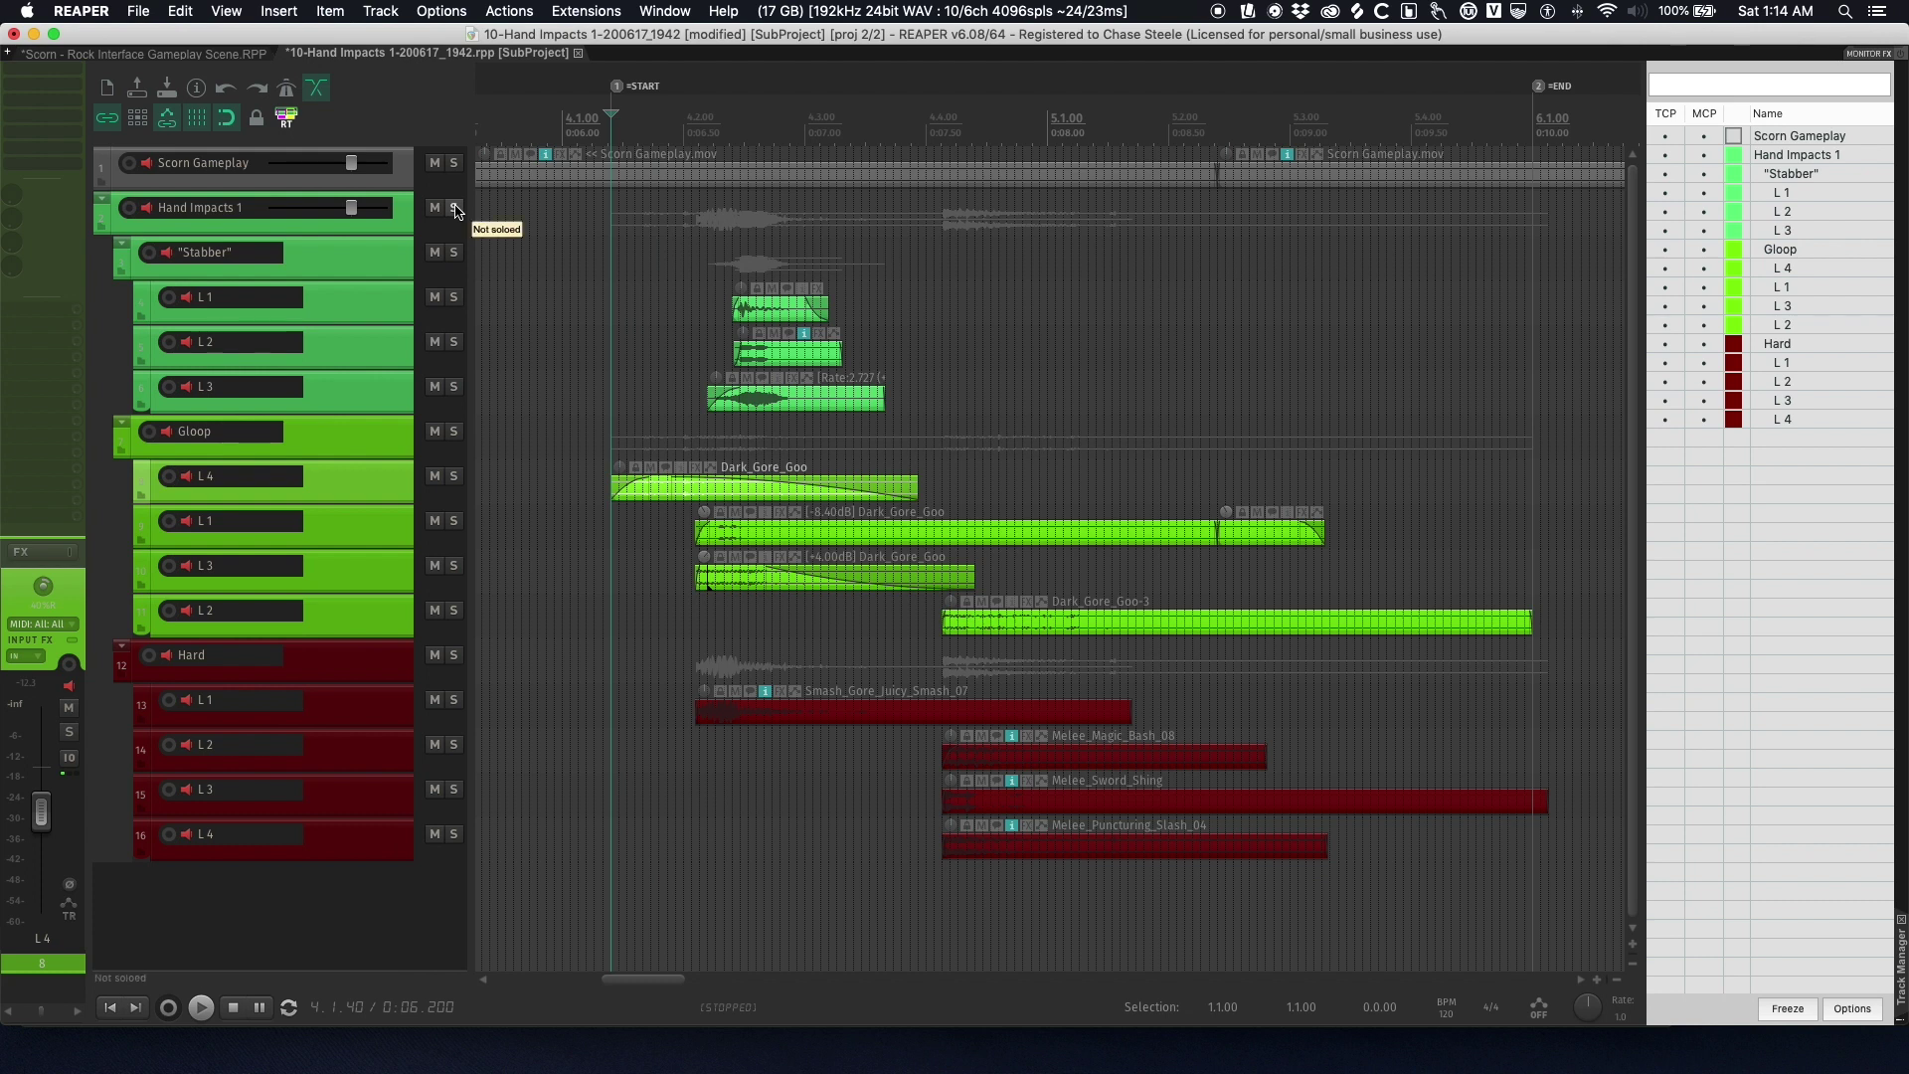
left_click(341, 258)
left_click(345, 310)
left_click(346, 359)
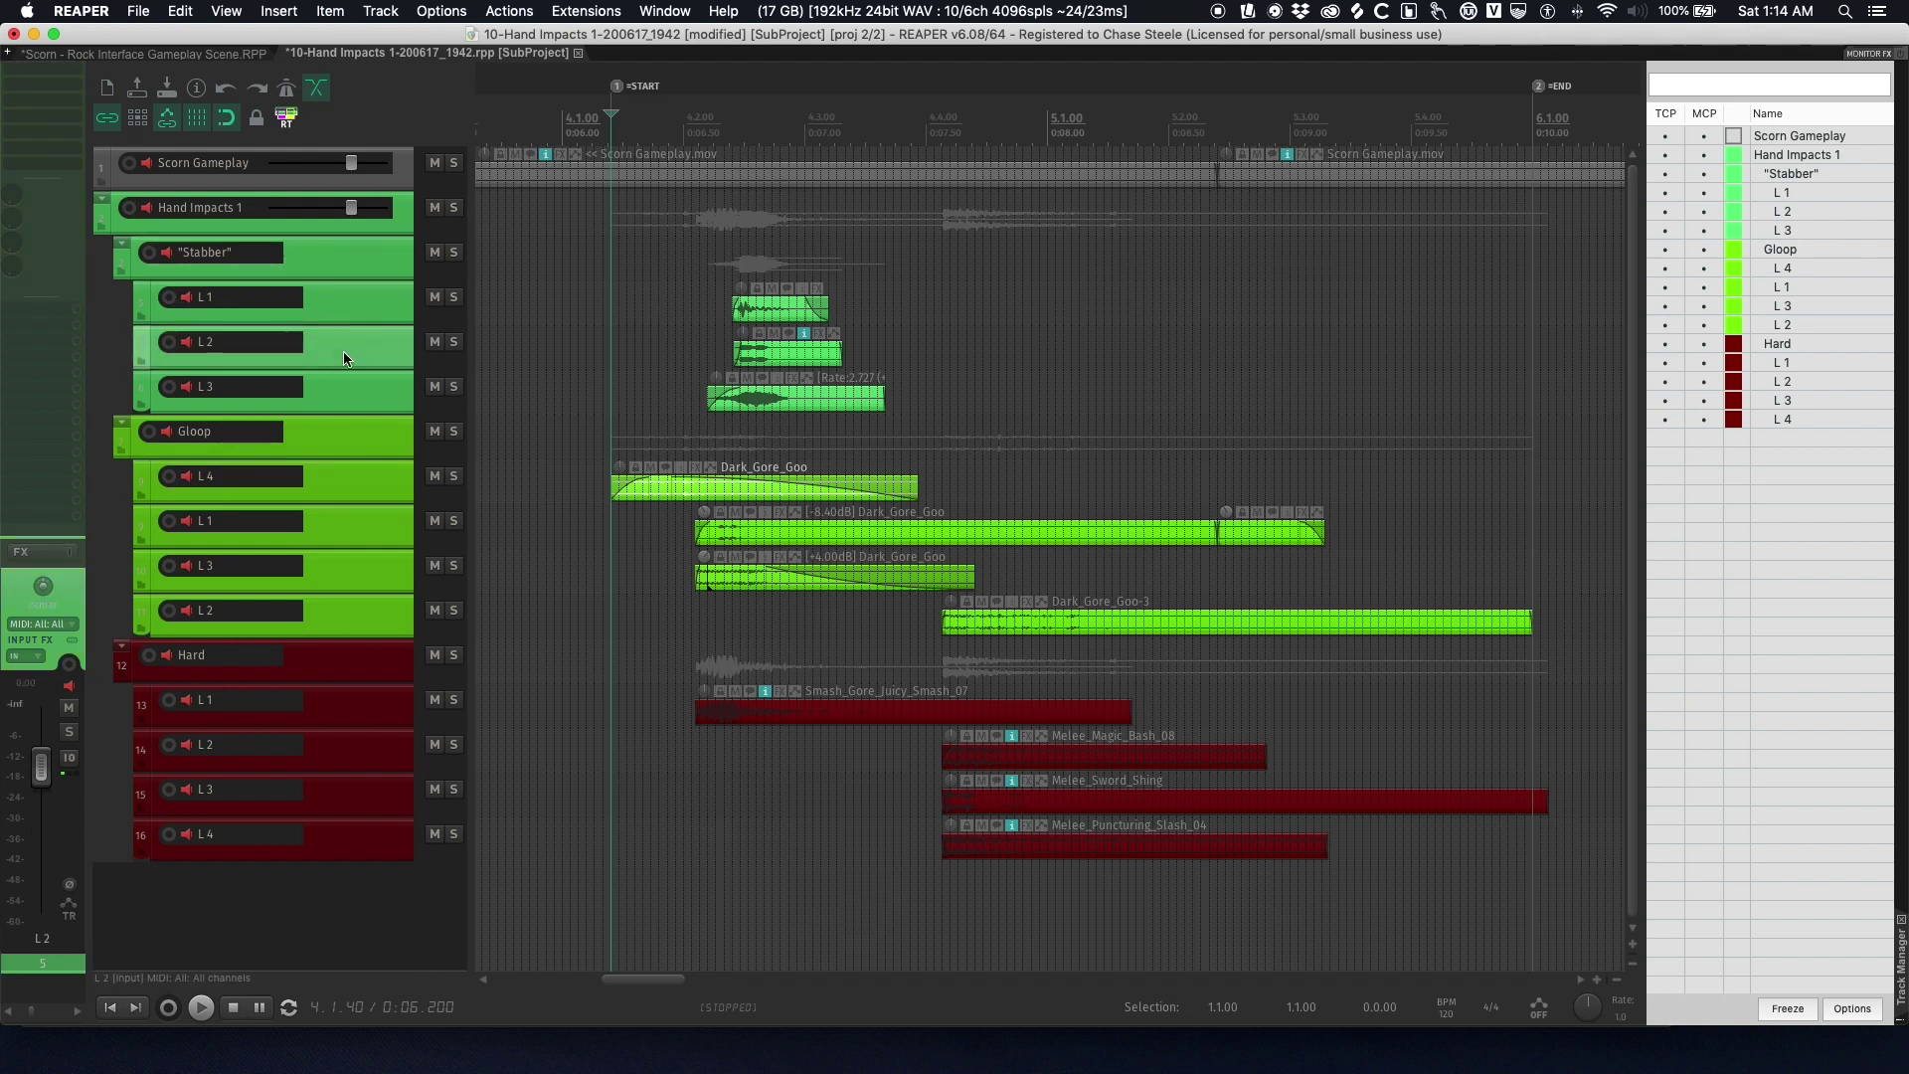
left_click(346, 386)
left_click(344, 344)
left_click(336, 297)
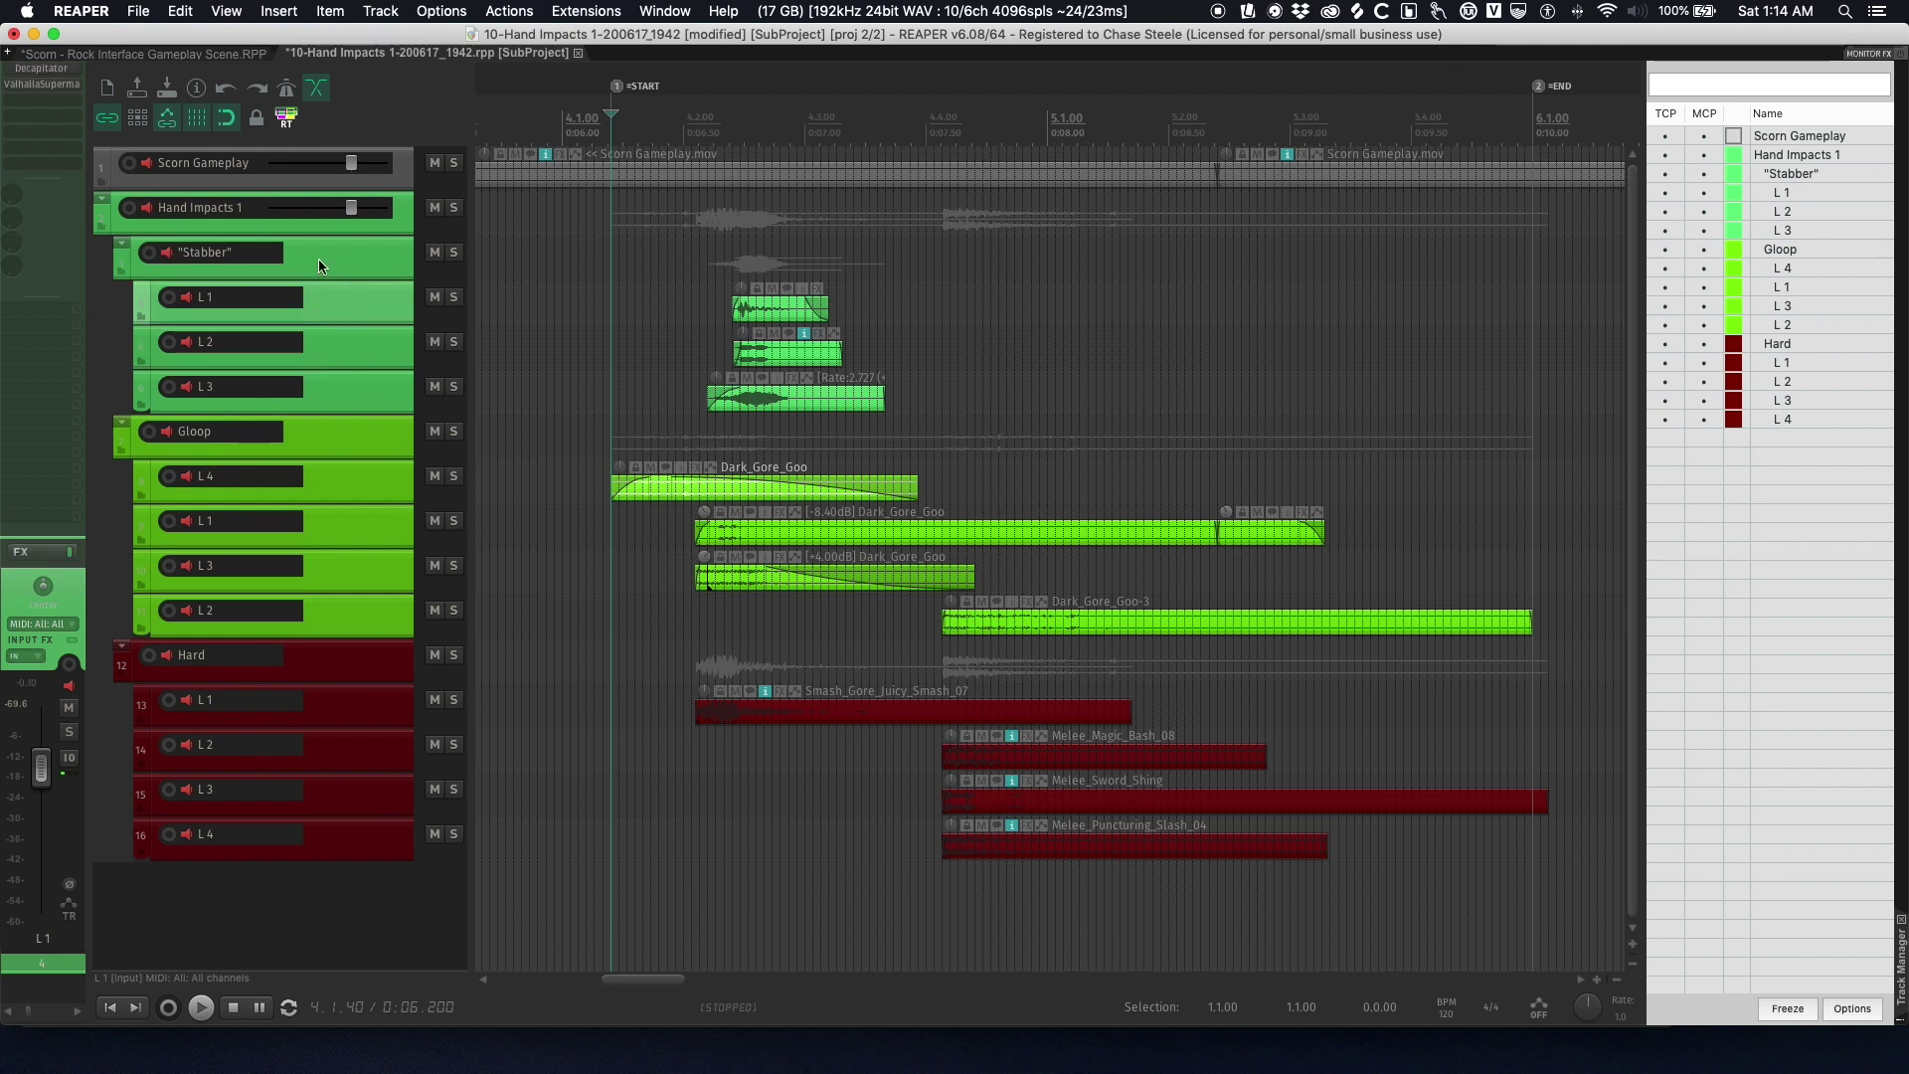
left_click(318, 265)
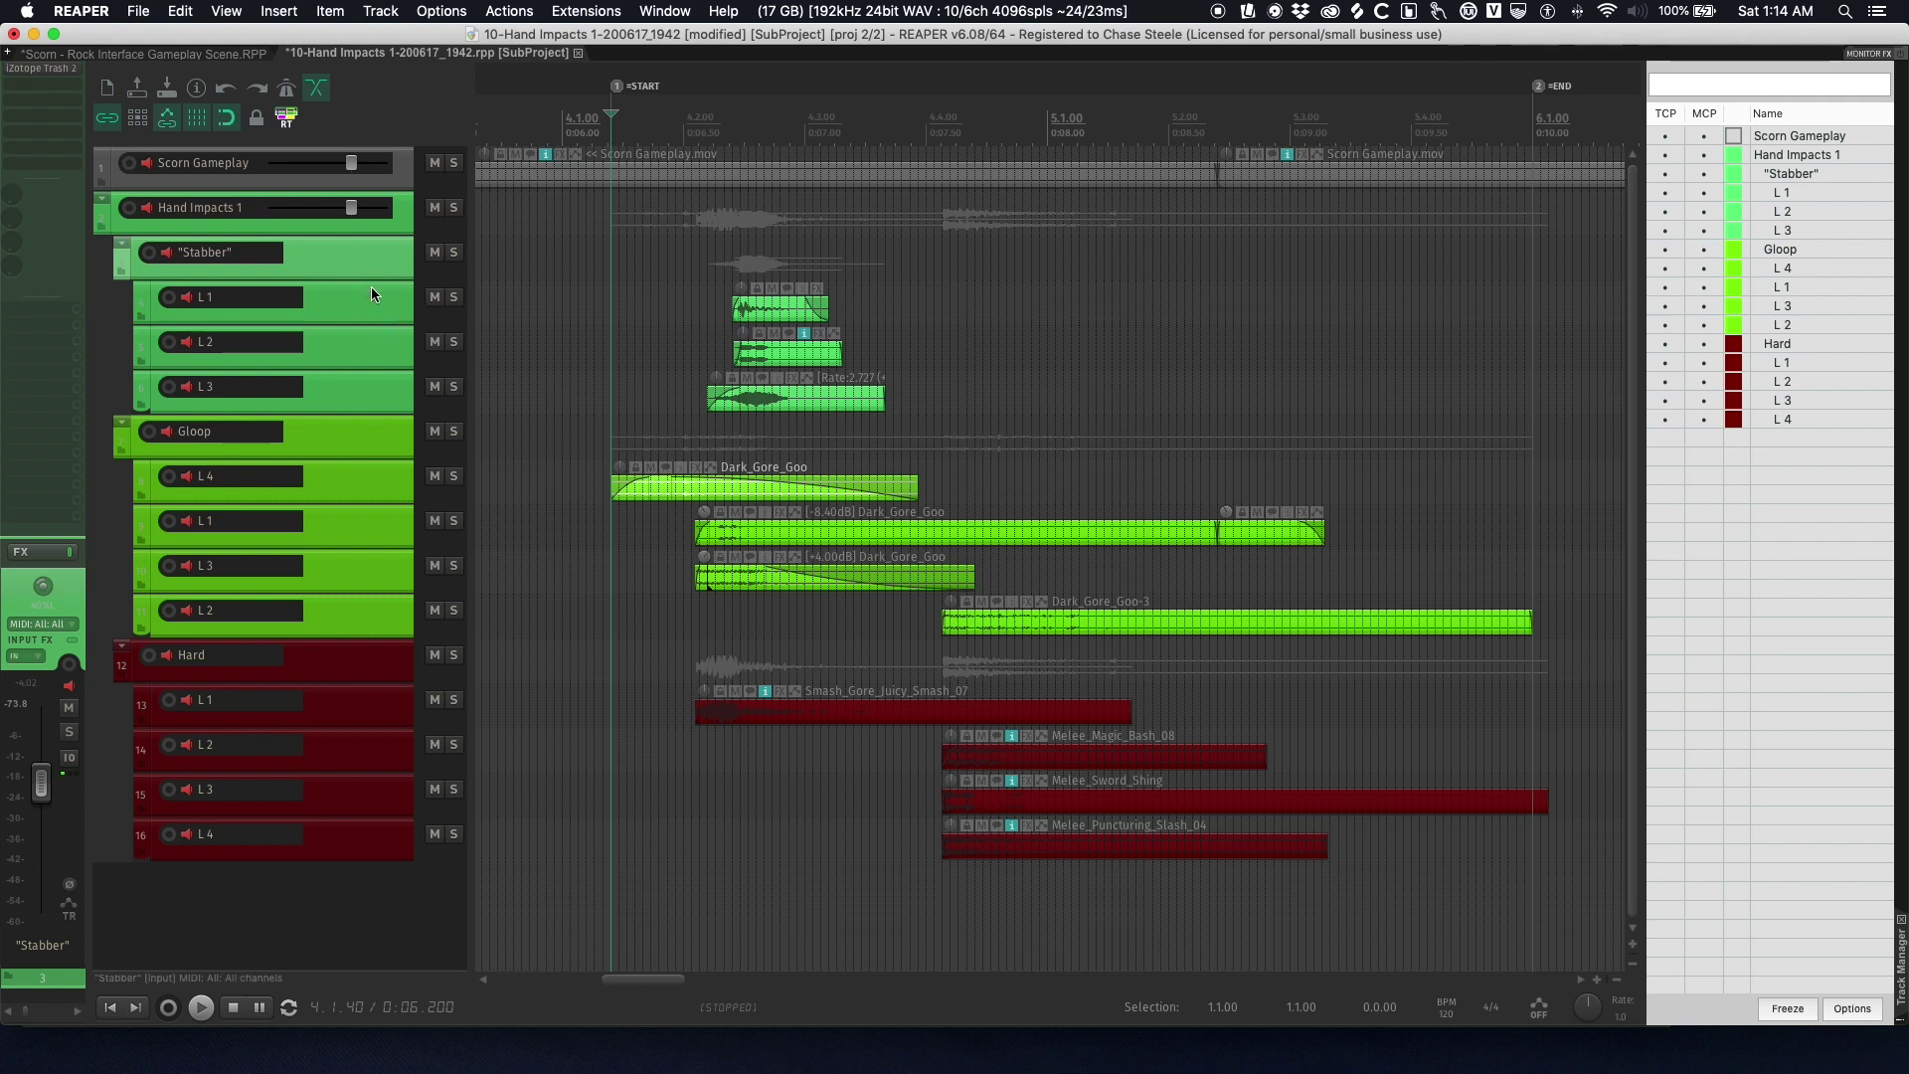
- Solo the "Stabber" folder, play it repeatedly against the video from 0:06.466, then close the video and place the cursor at 0:06.500
left_click(454, 253)
left_click(652, 401)
left_click(674, 397)
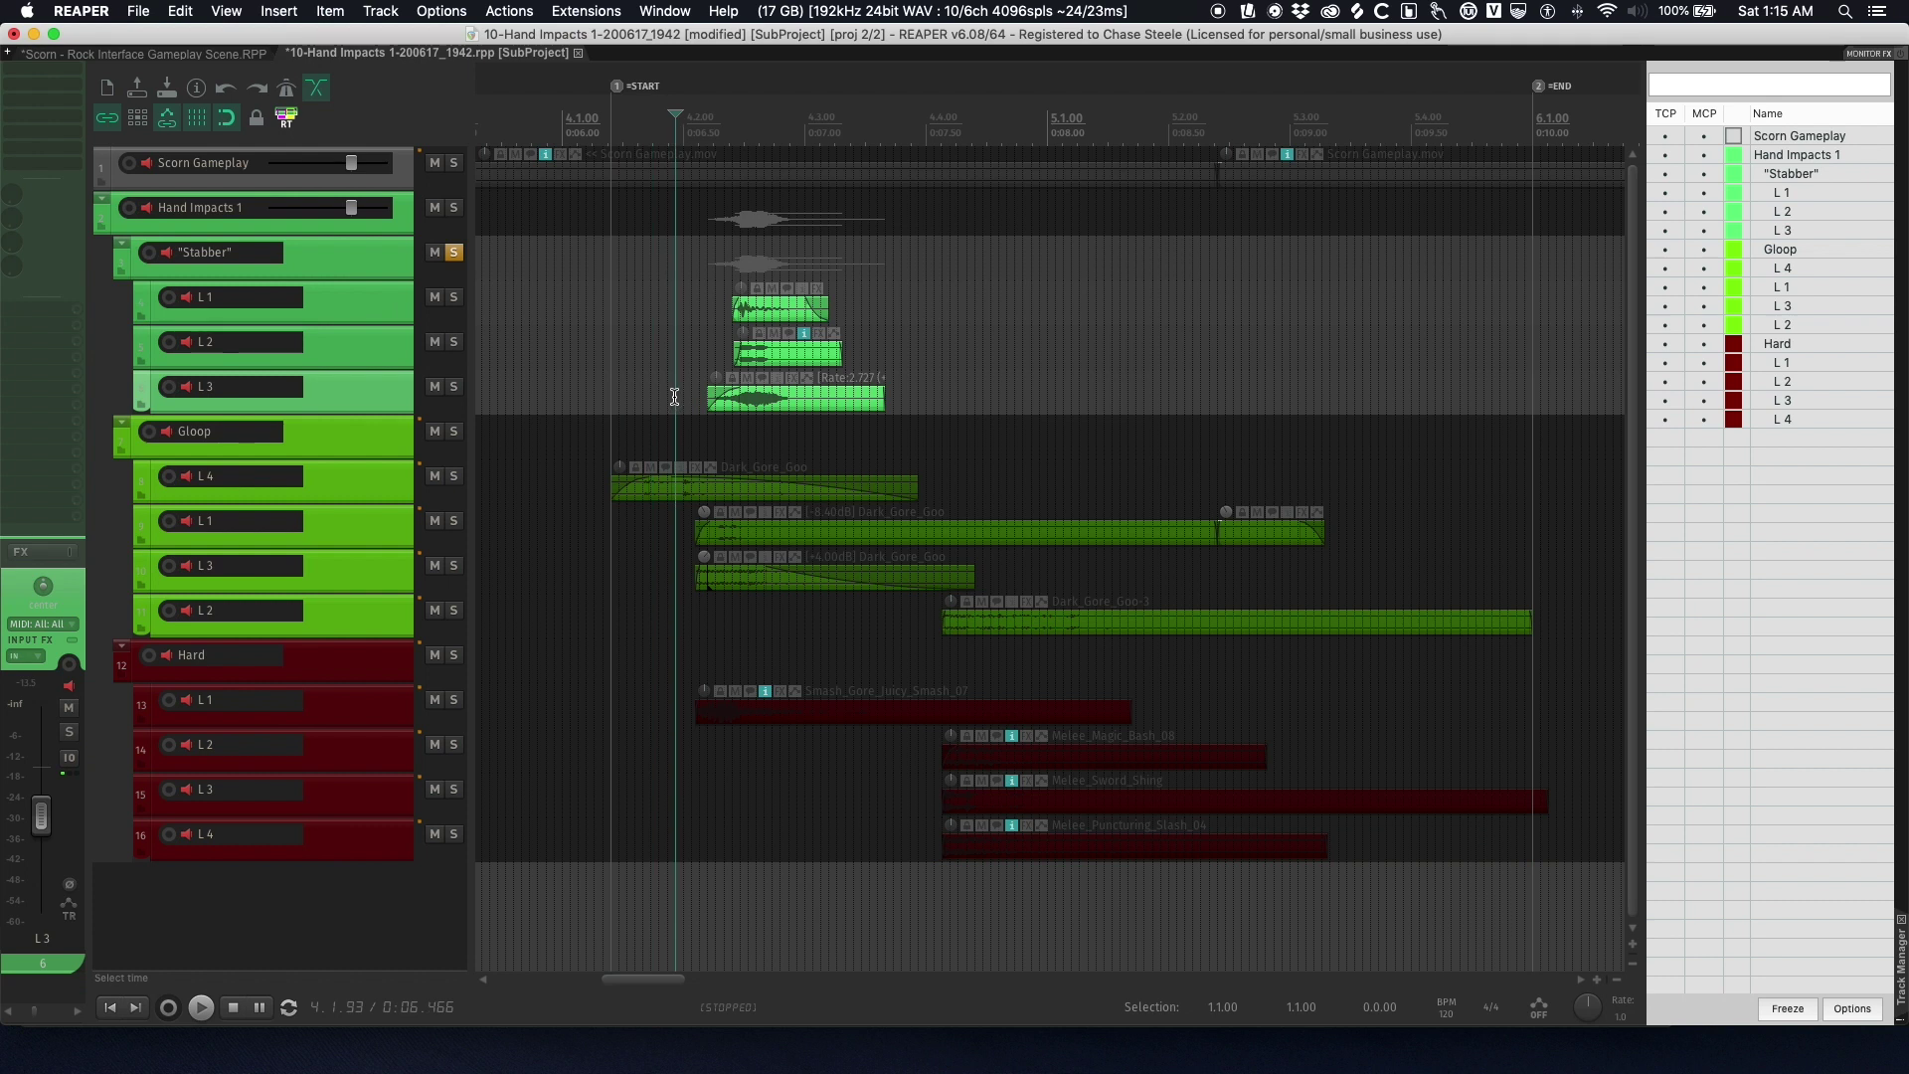
key("space")
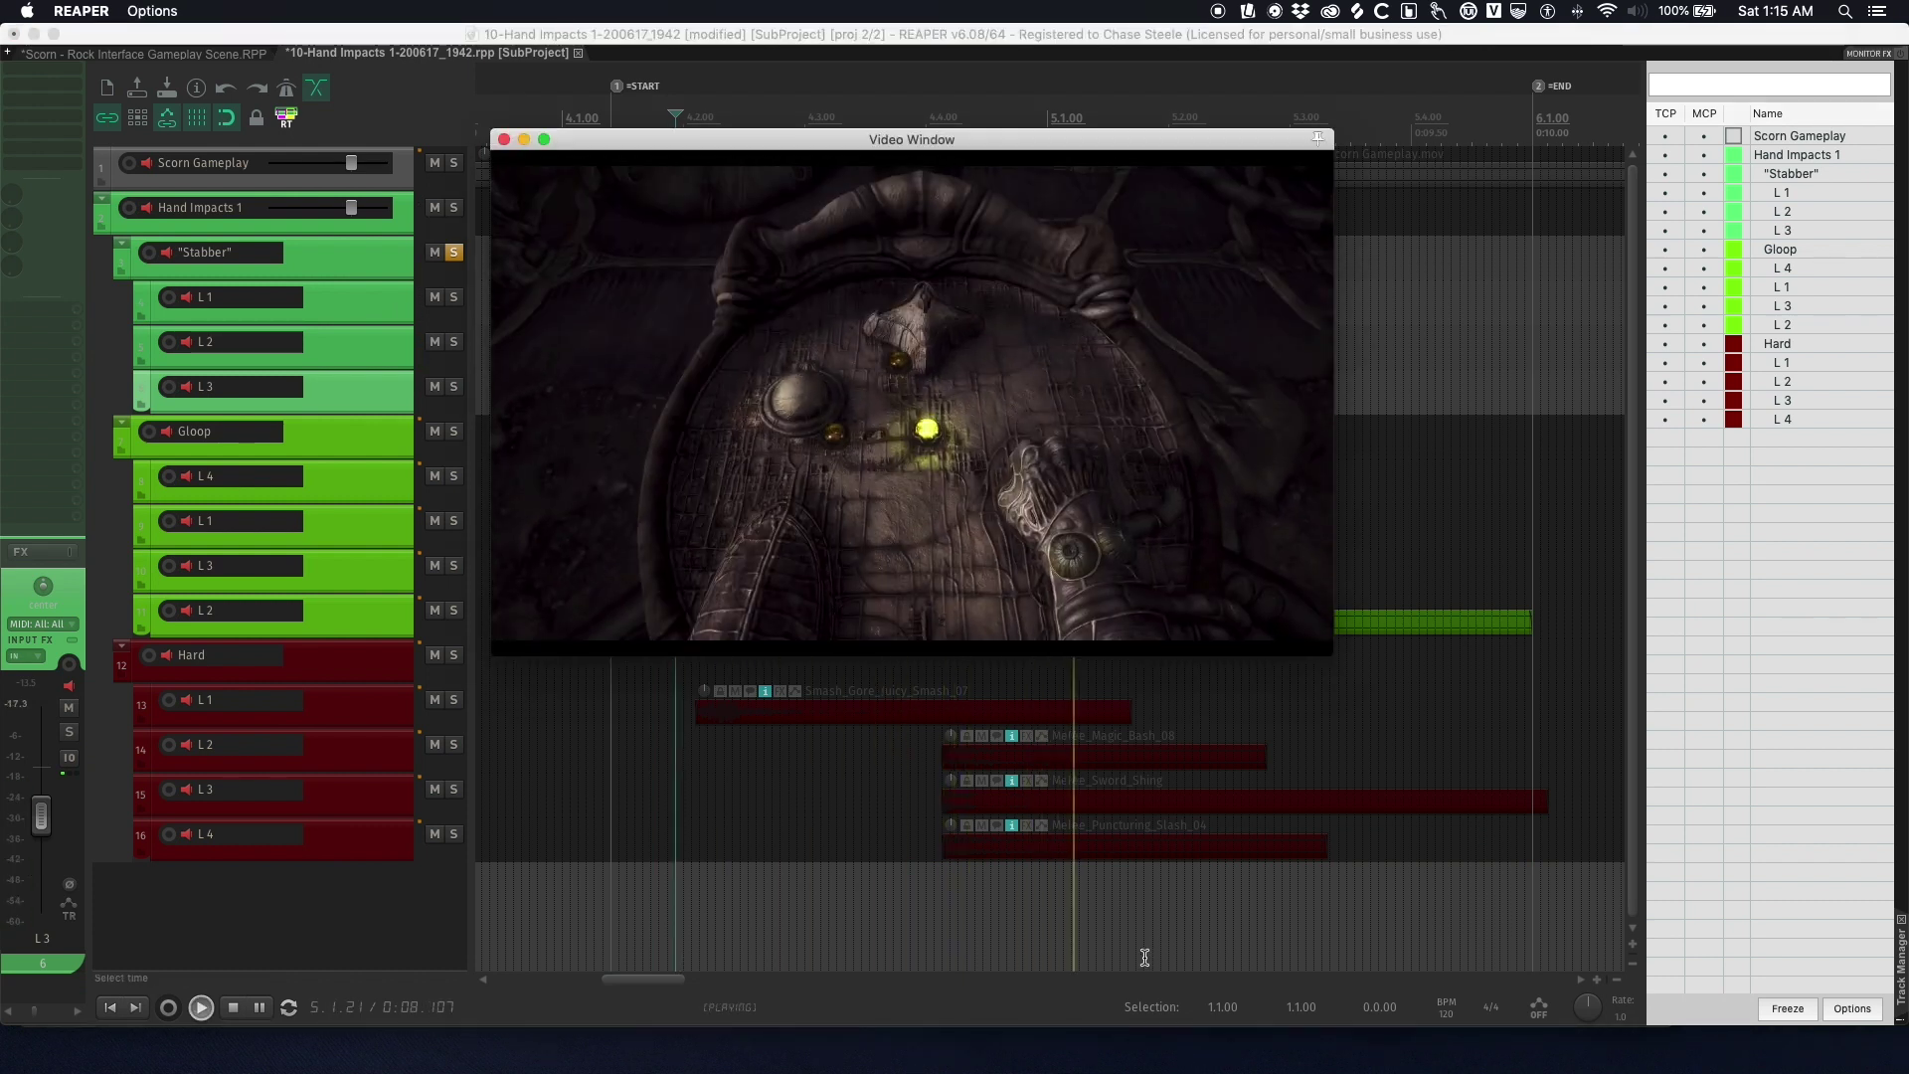
key("space")
key("space")
key("space")
key("space")
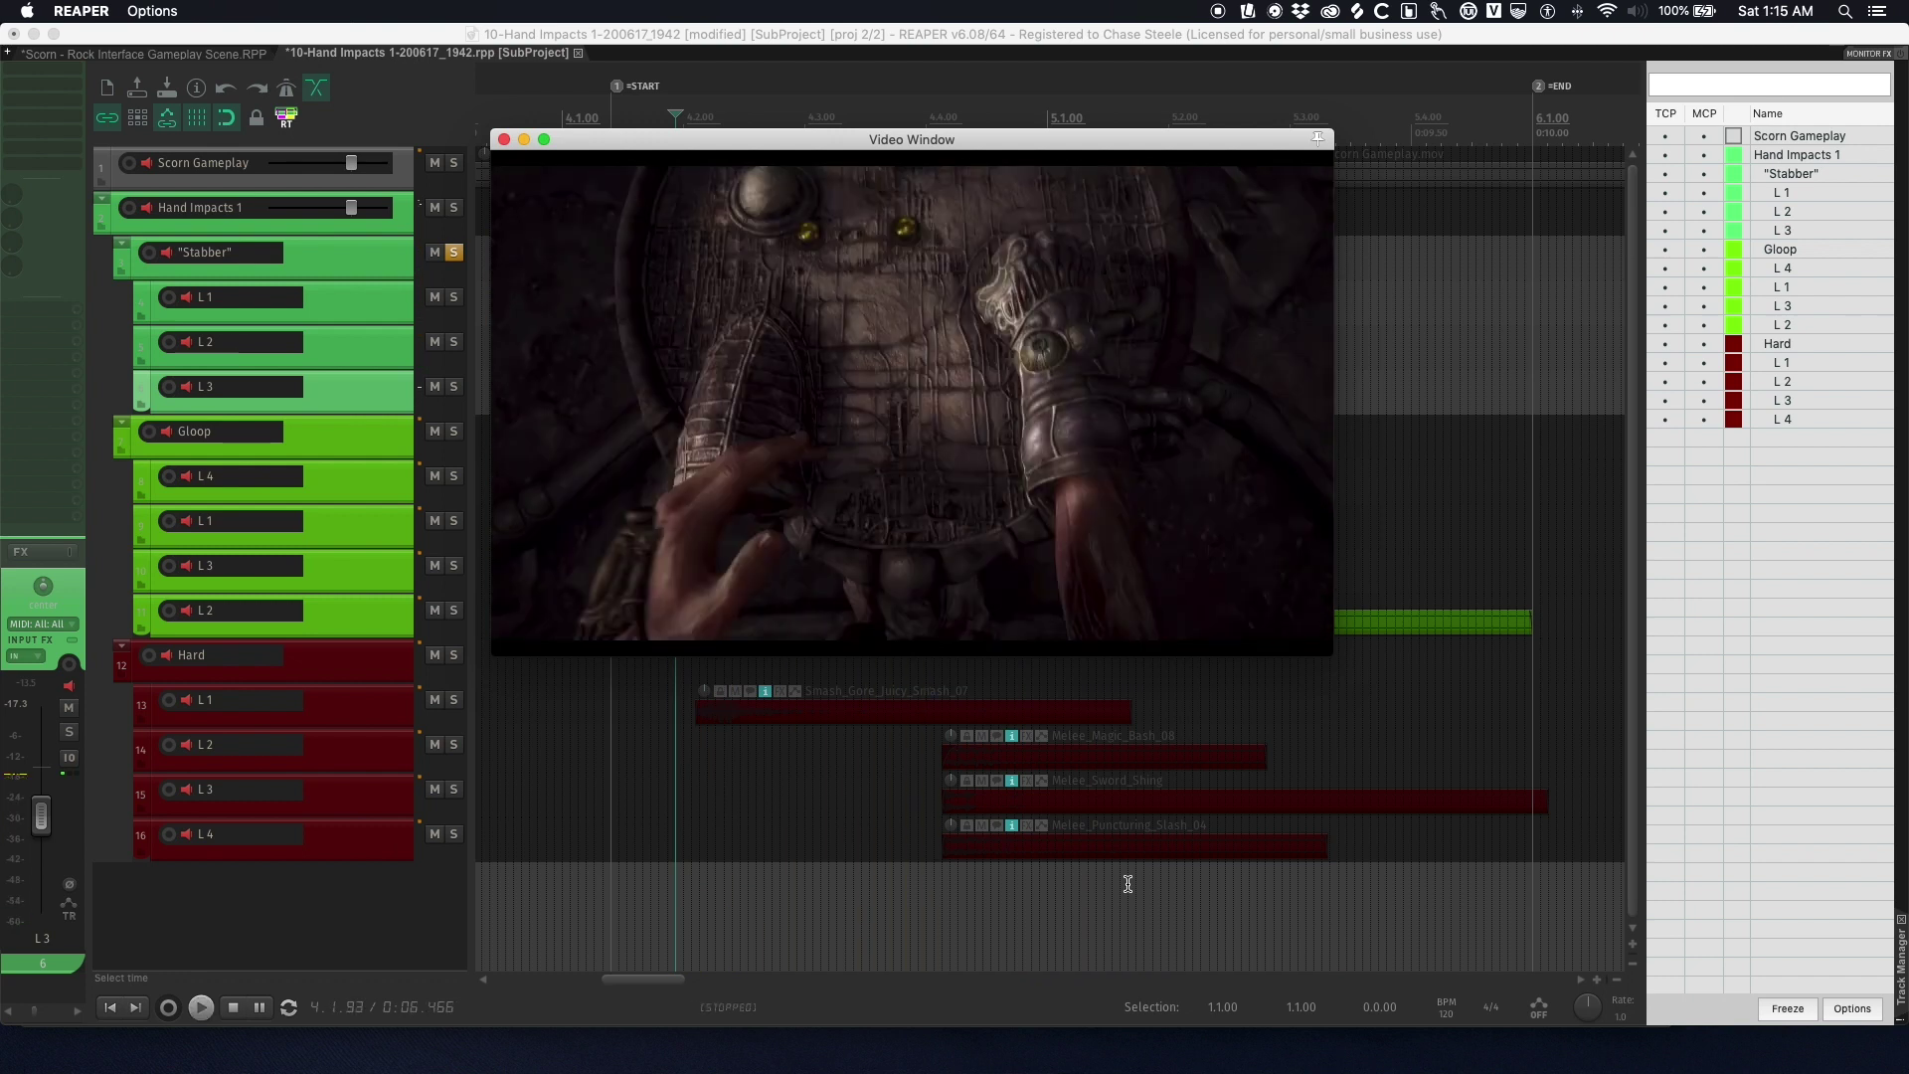
key("space")
left_click(504, 140)
left_click(682, 297)
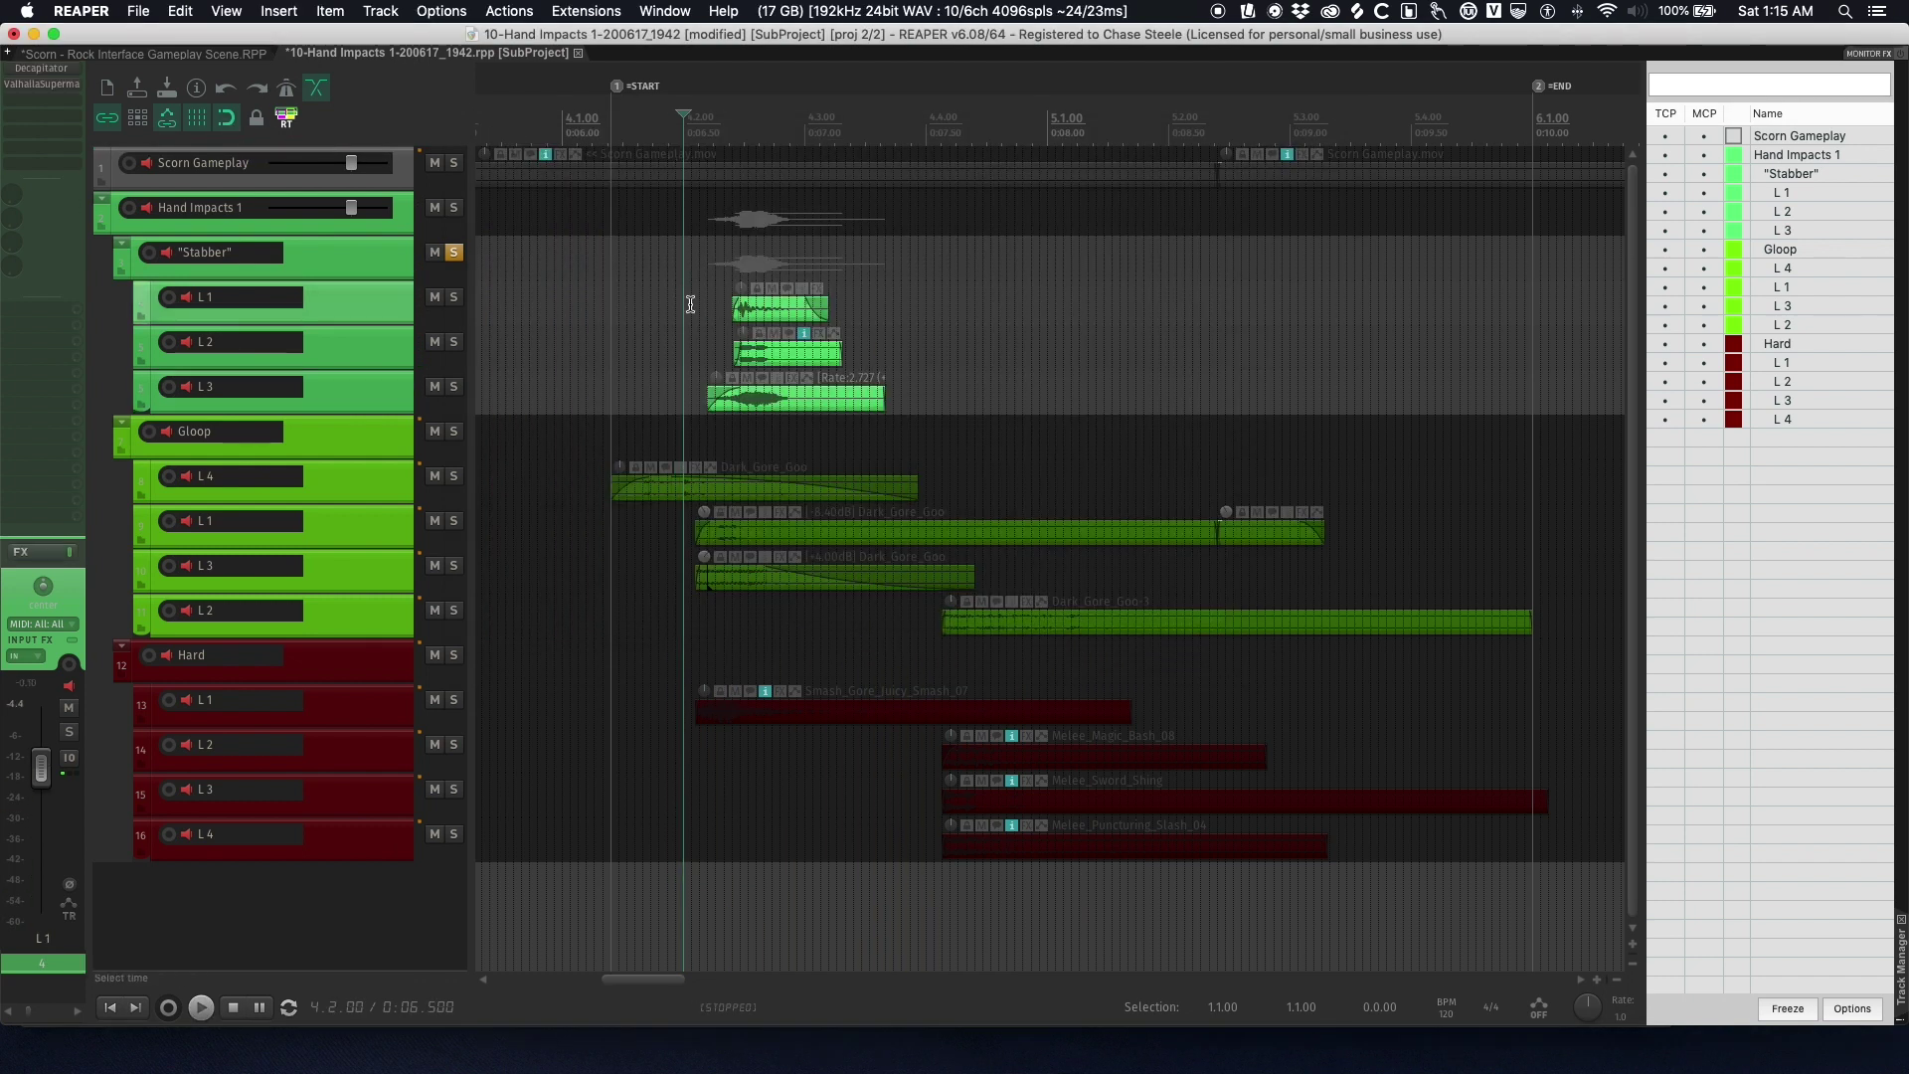
- Examine the waveforms of the Typewriter_Tab_Key clip on L 1 and the Metal_Scrape_Trowel clip on L 2 in the "Stabber" folder
key("z")
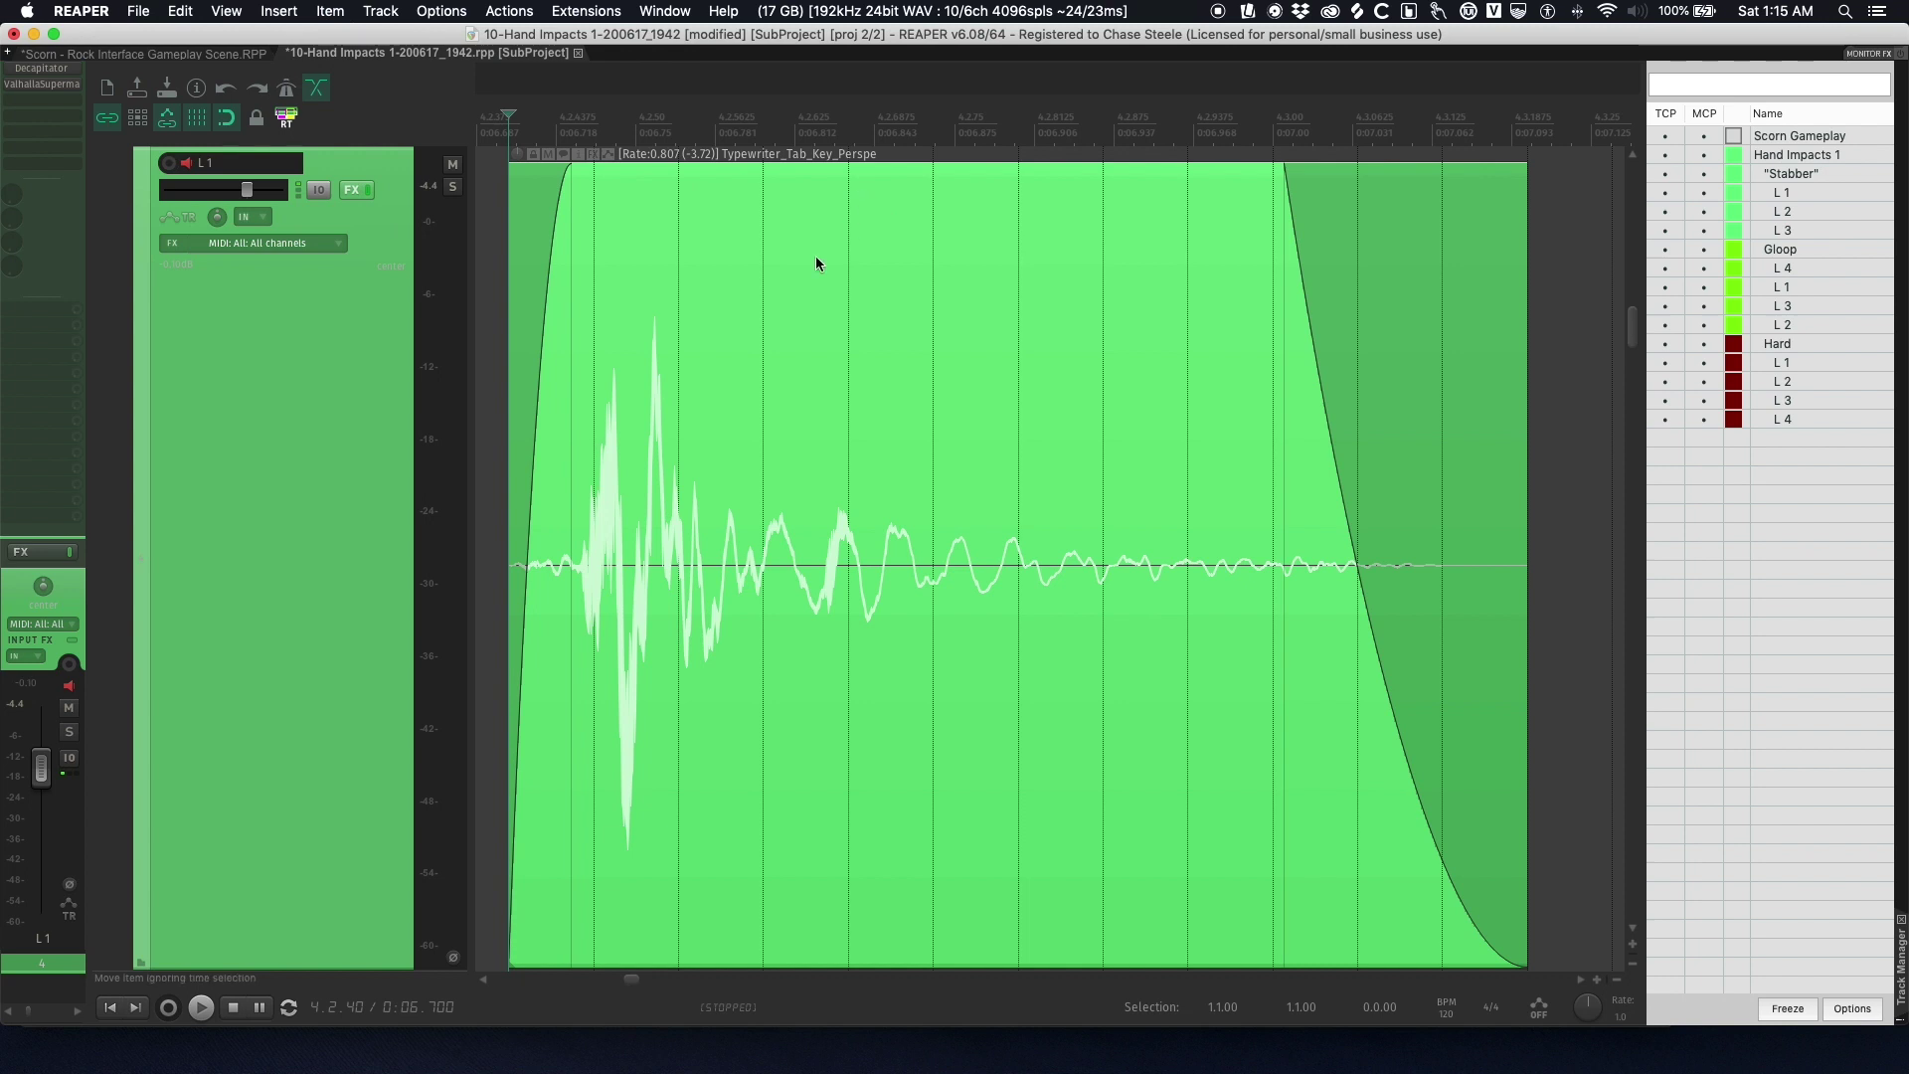
key("z")
left_click(712, 354)
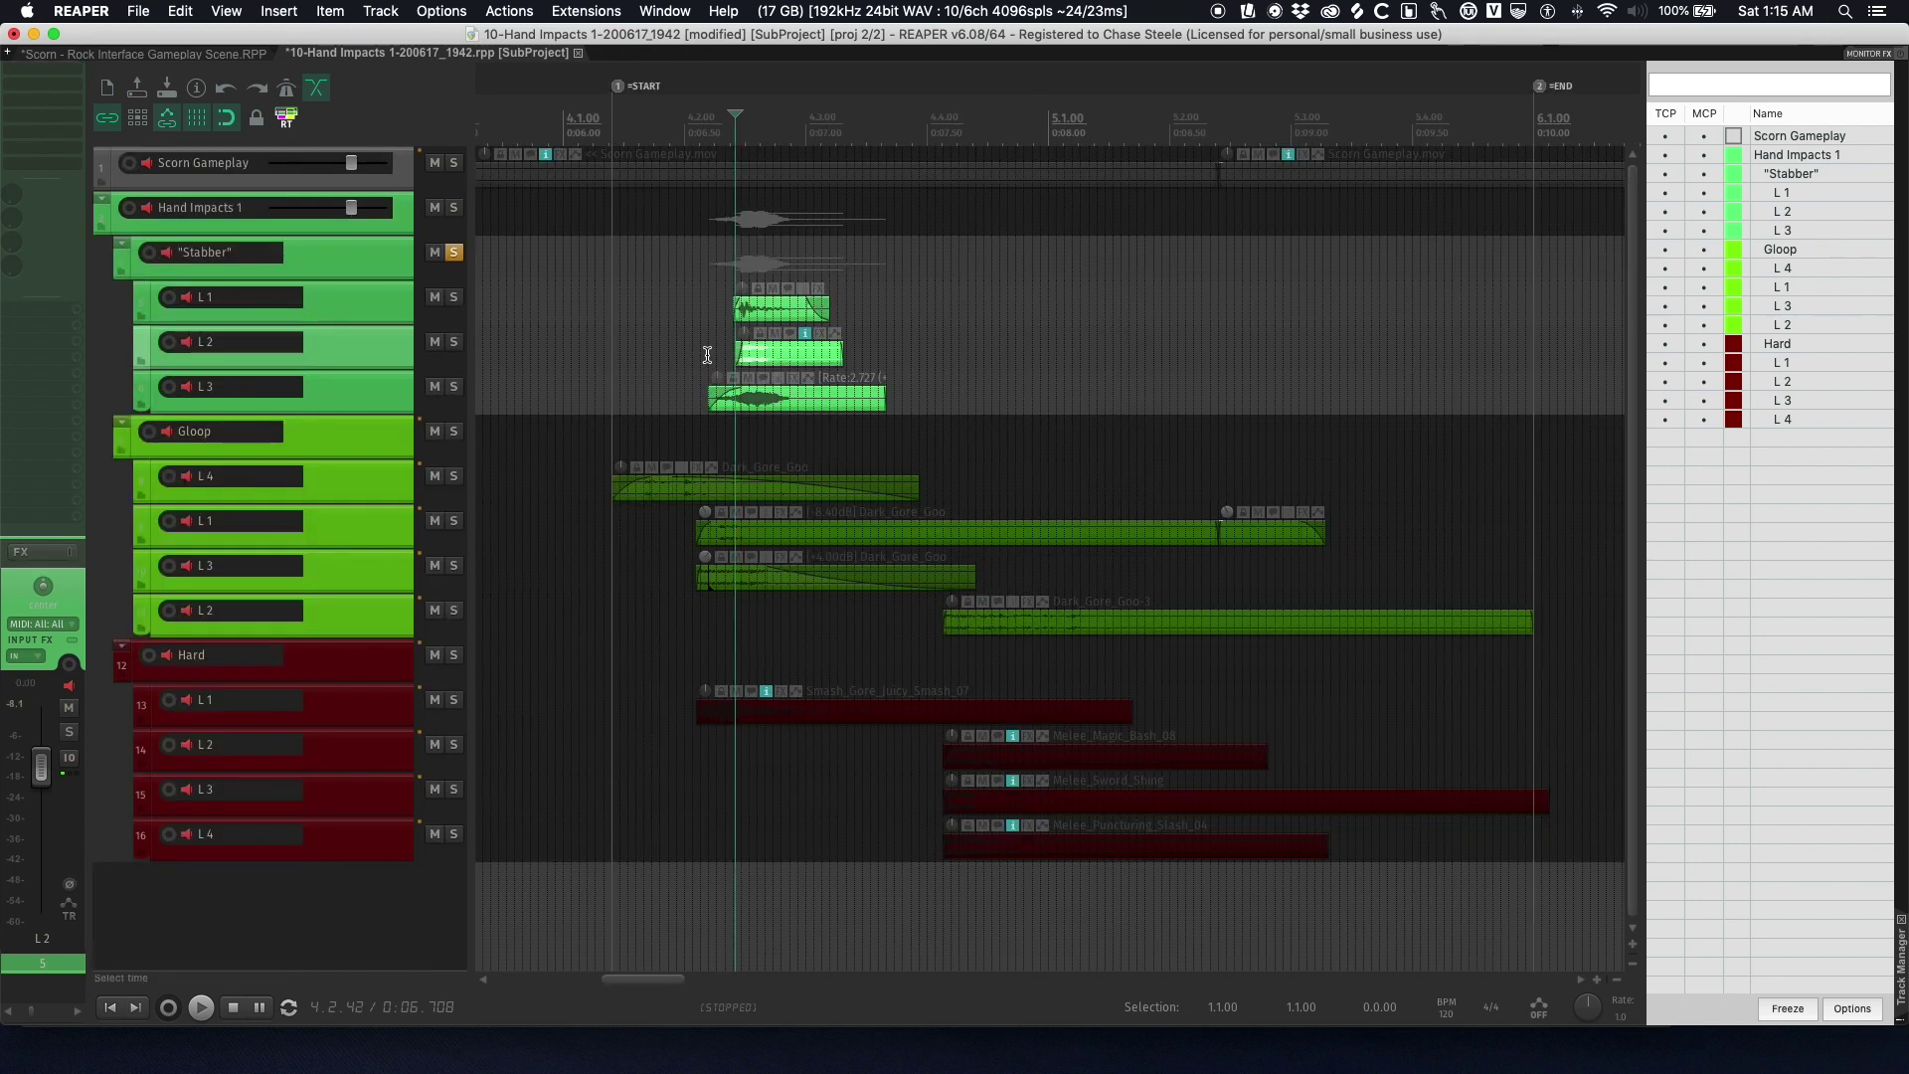
key("z")
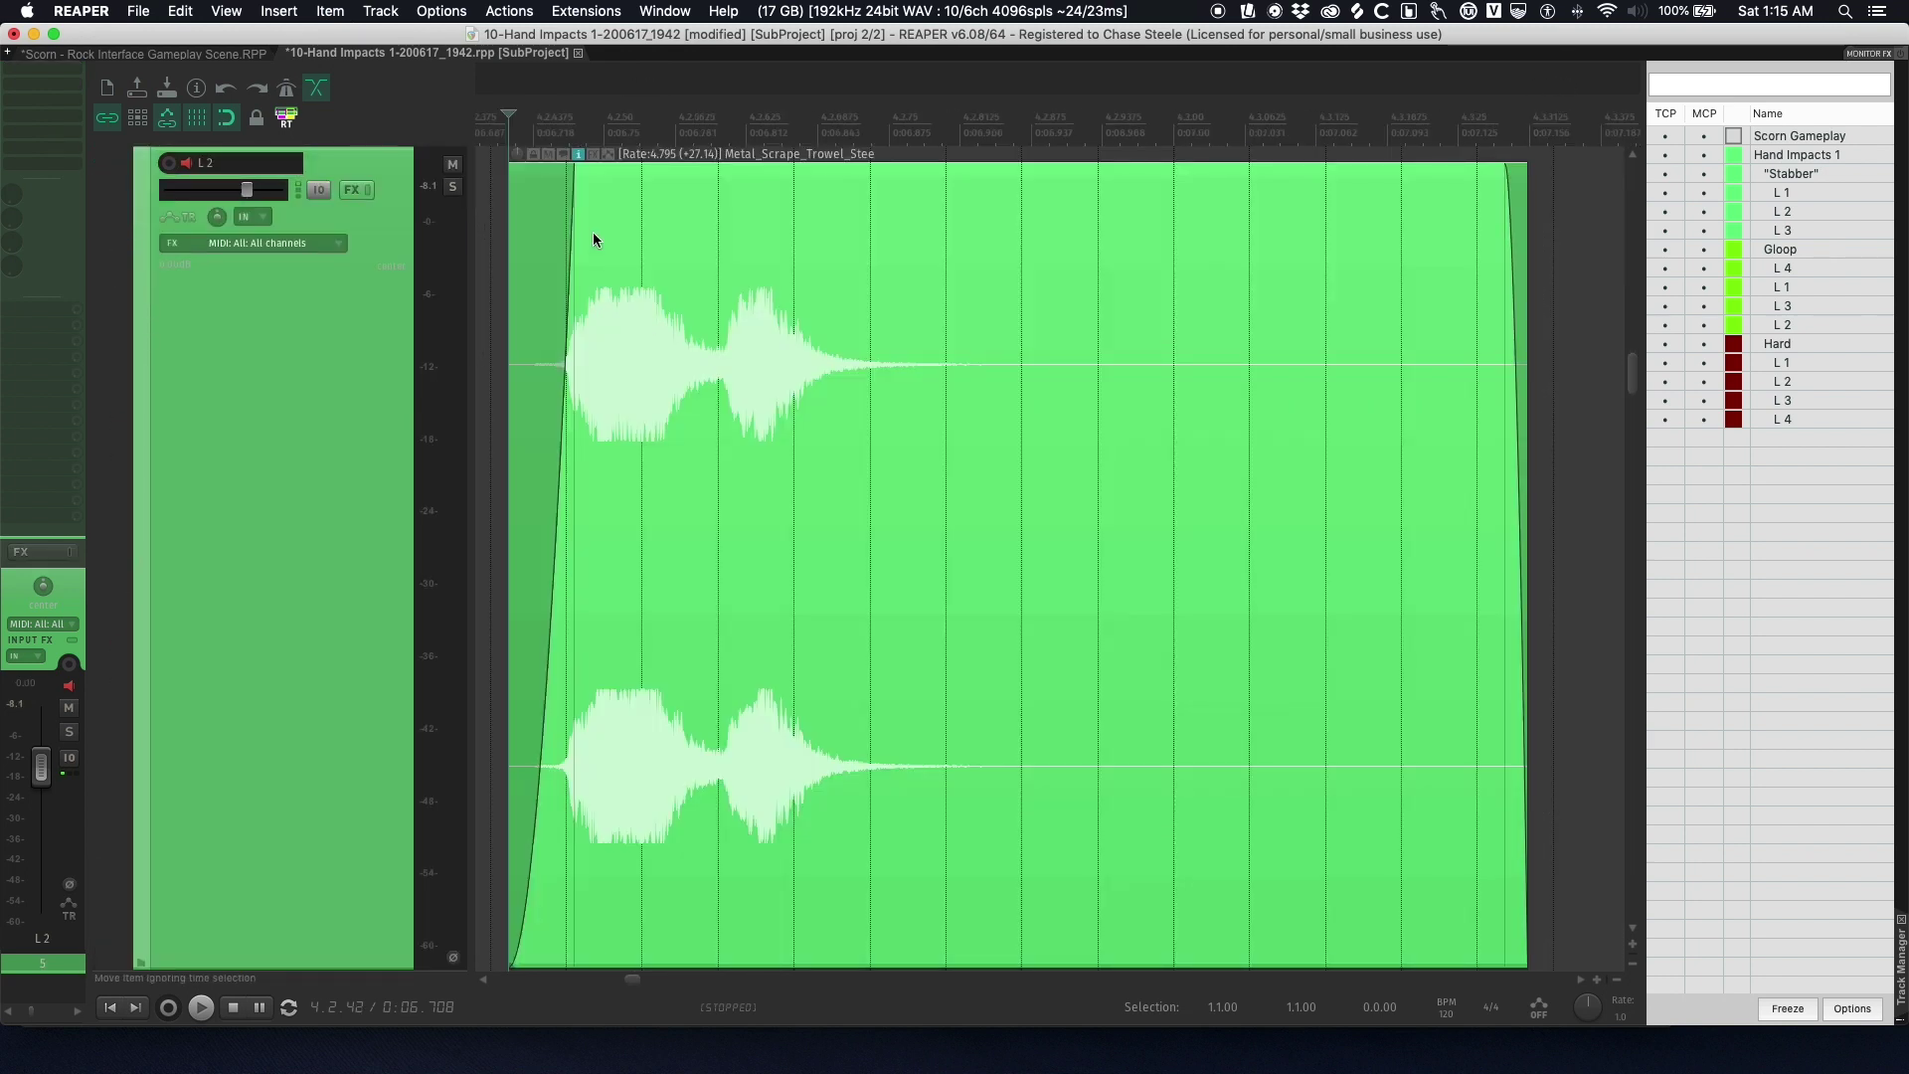
key("z")
- Unsolo the "Stabber" folder, audition its soloed L 2 metal scrape clip against the video, and unsolo L 2
left_click(466, 251)
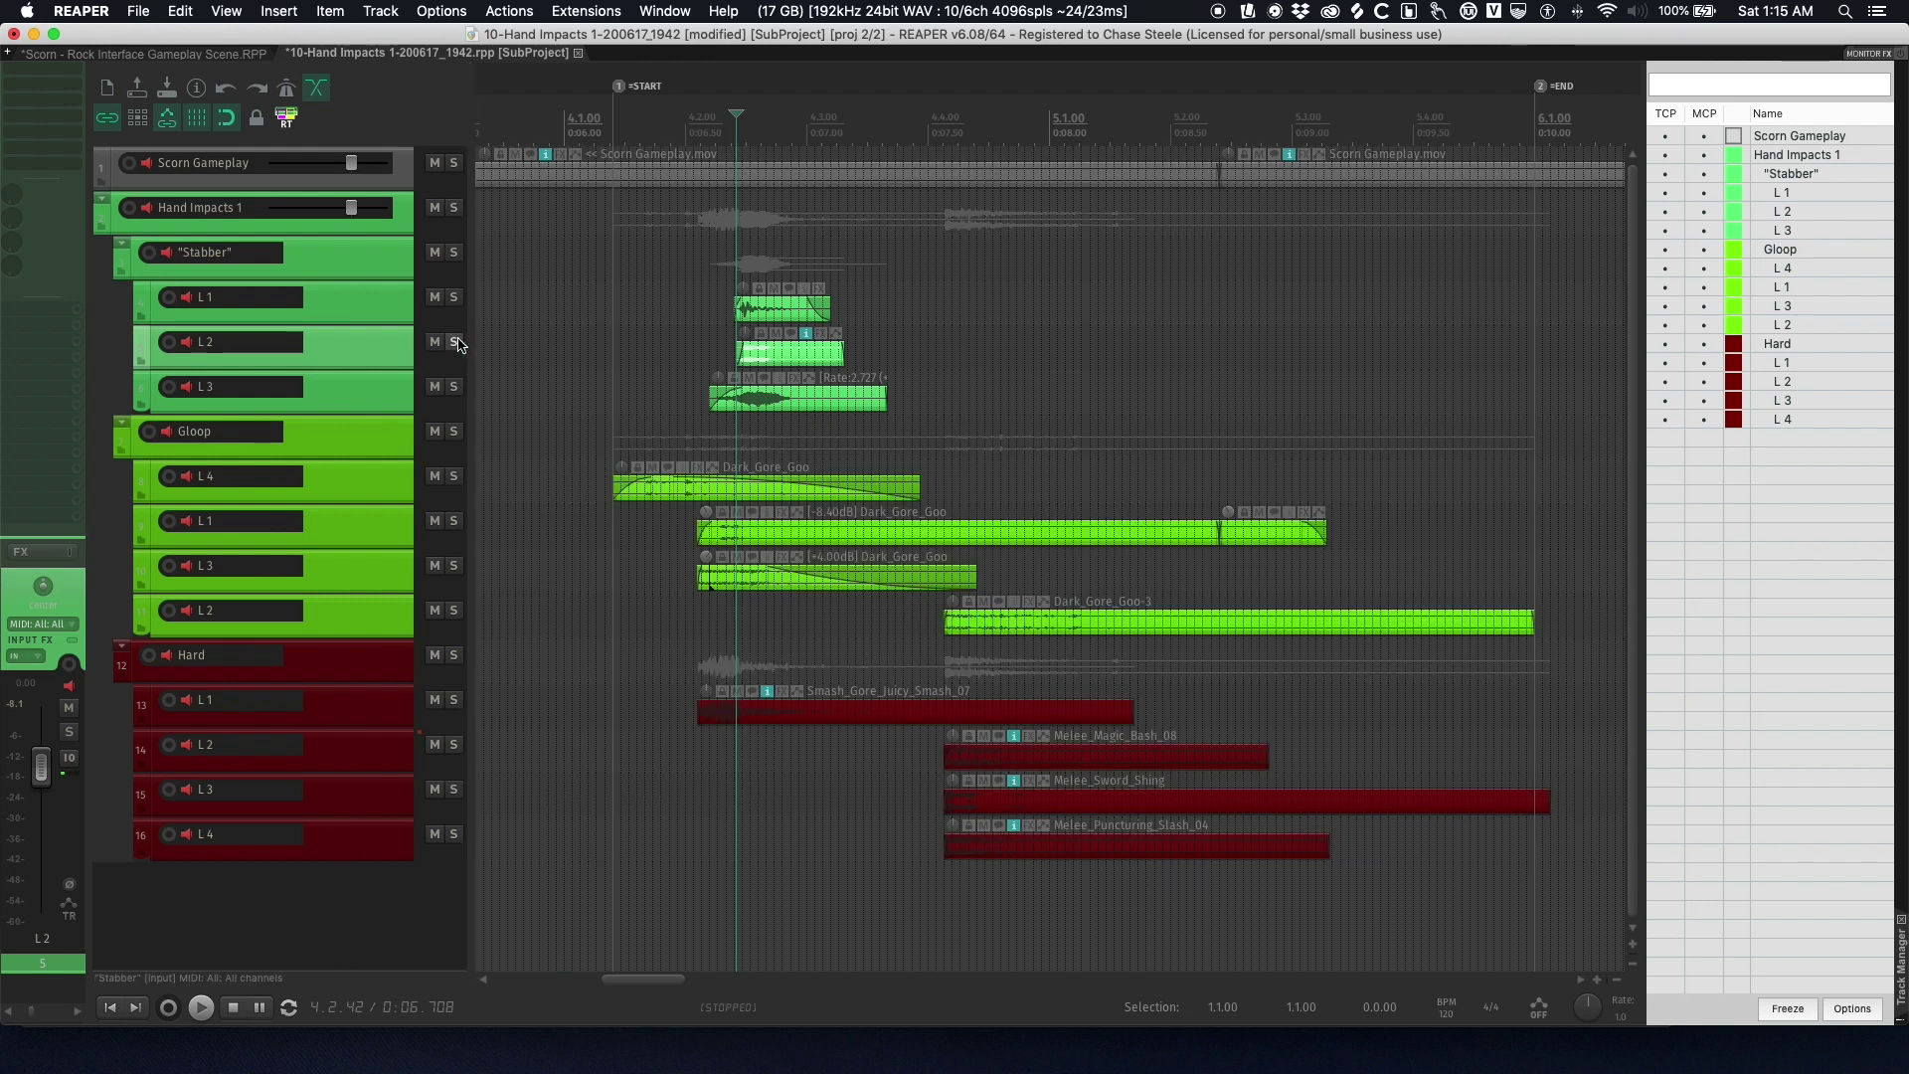
left_click(468, 342)
key("z")
key("space")
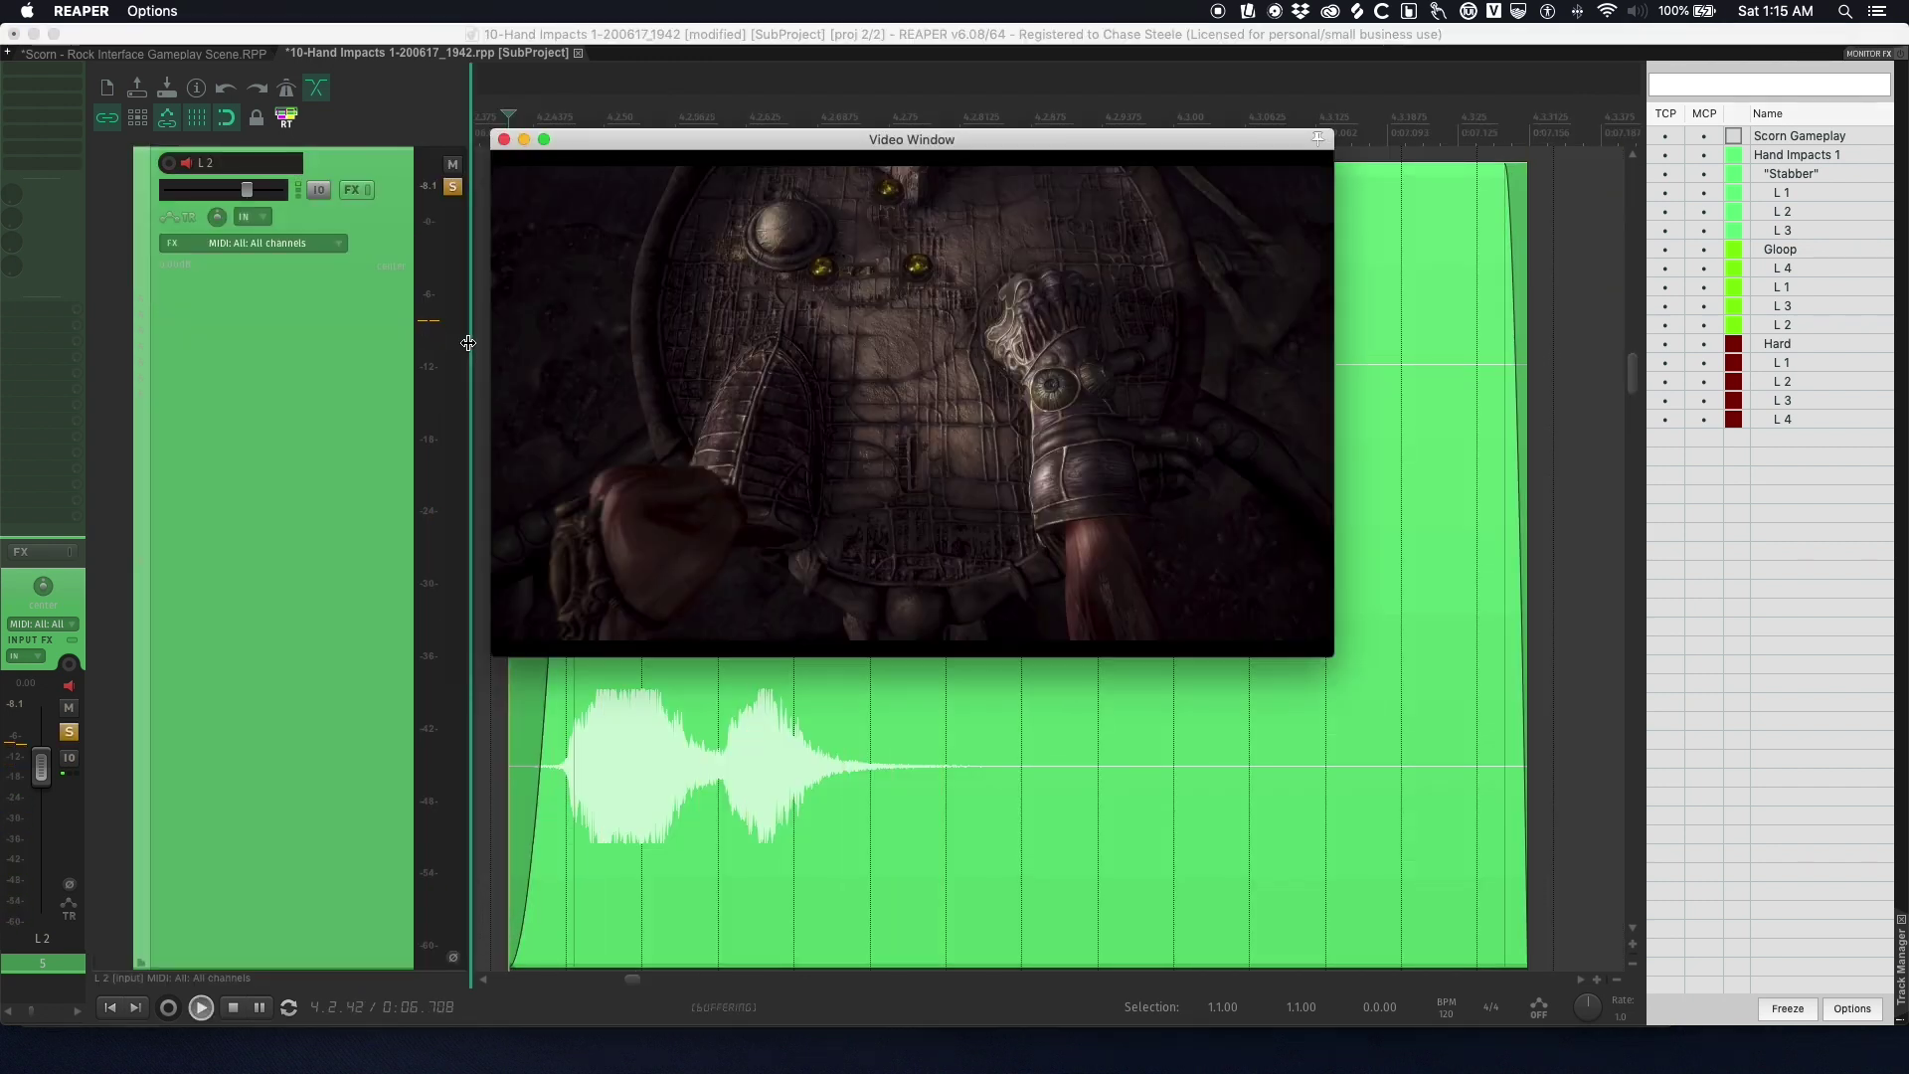
key("space")
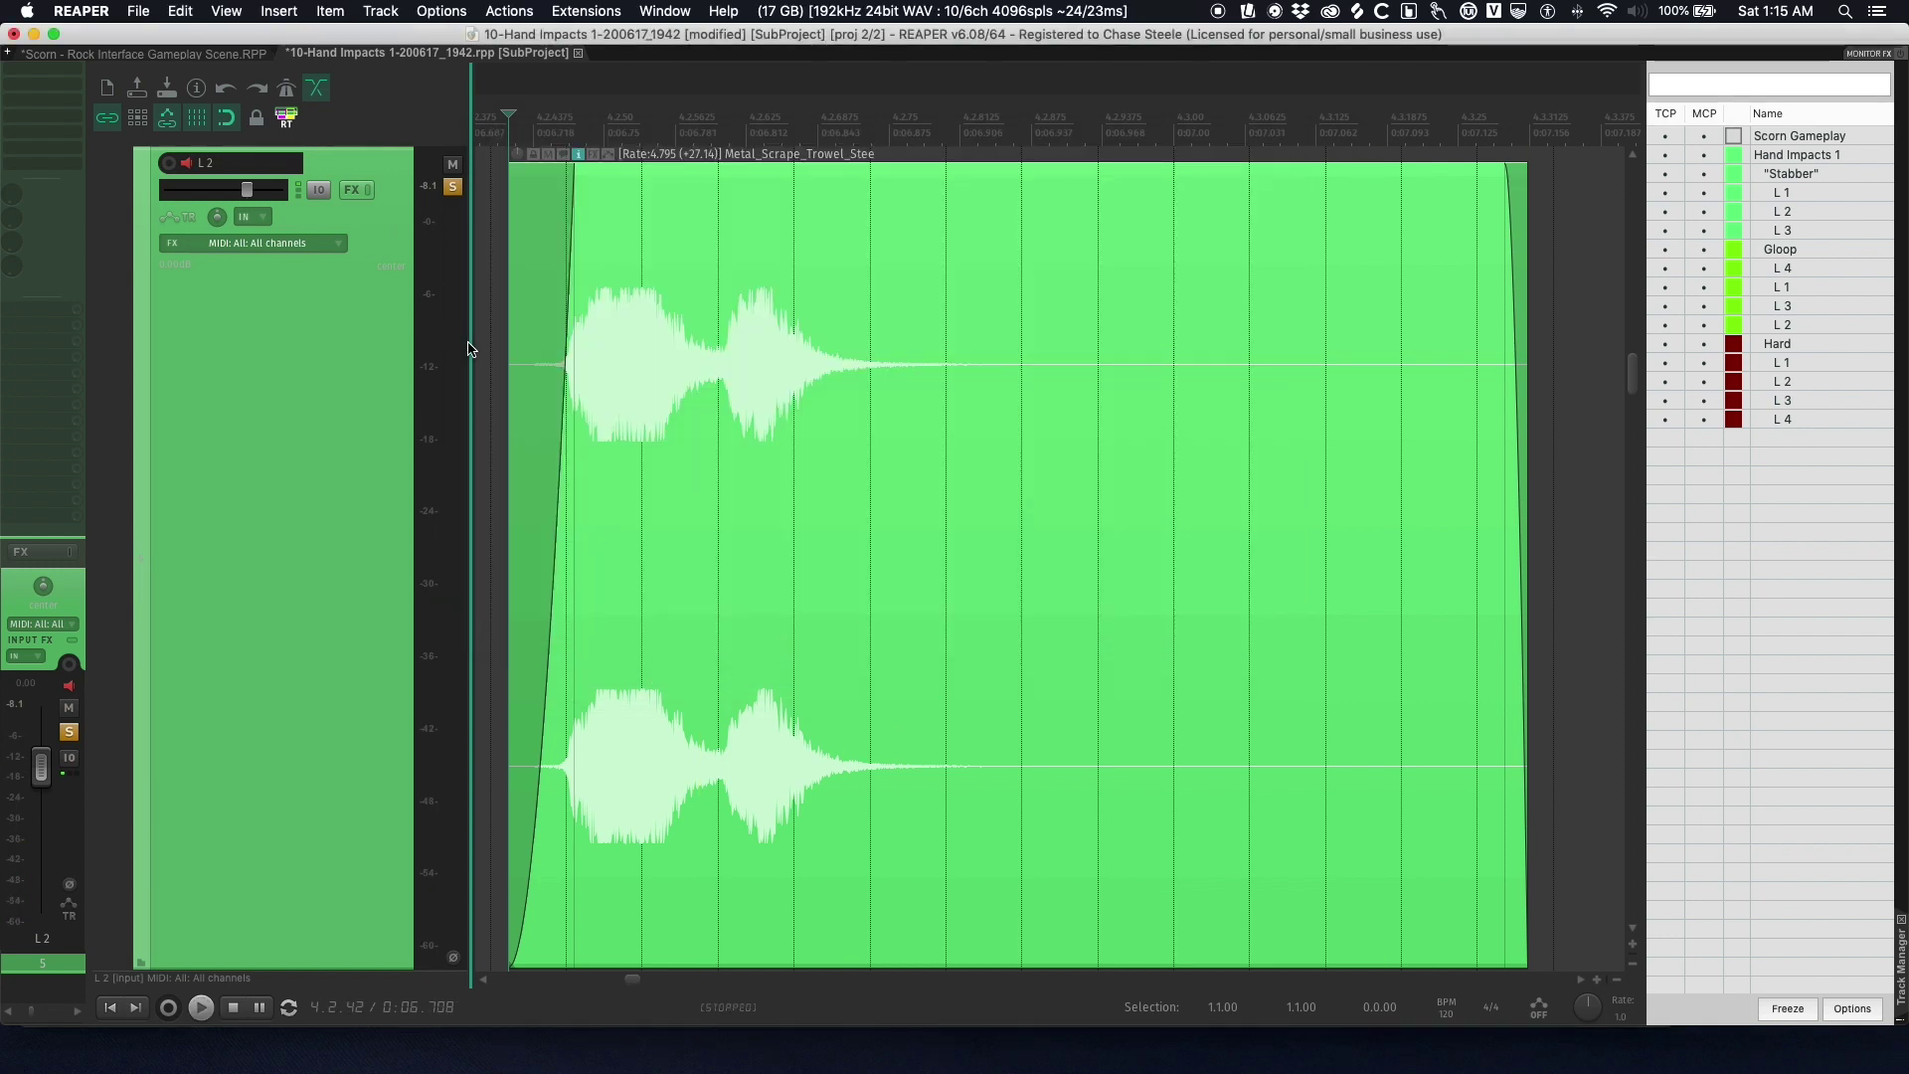
key("z")
left_click(459, 344)
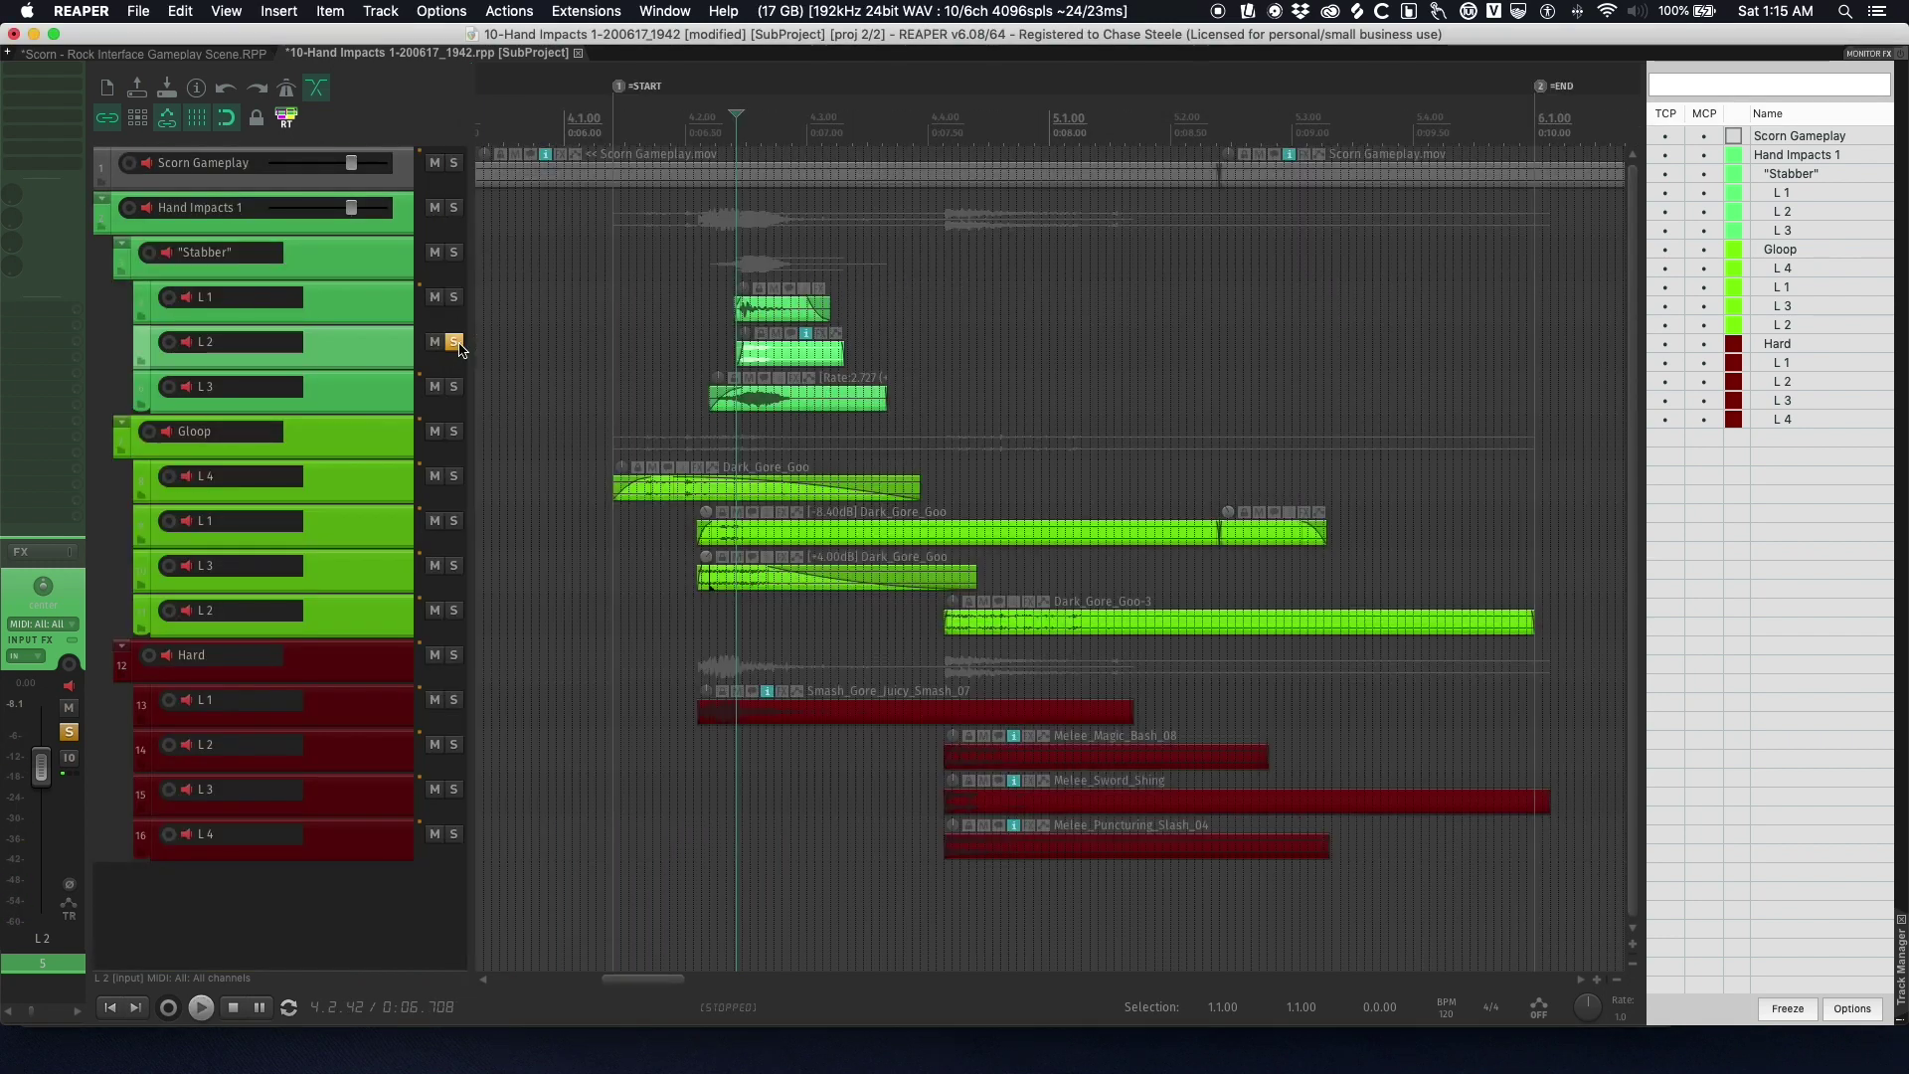
- Play the unsoloed hand impact mix against the video from 0:06.708 and from 0:06.466, closing the video each time
key("space")
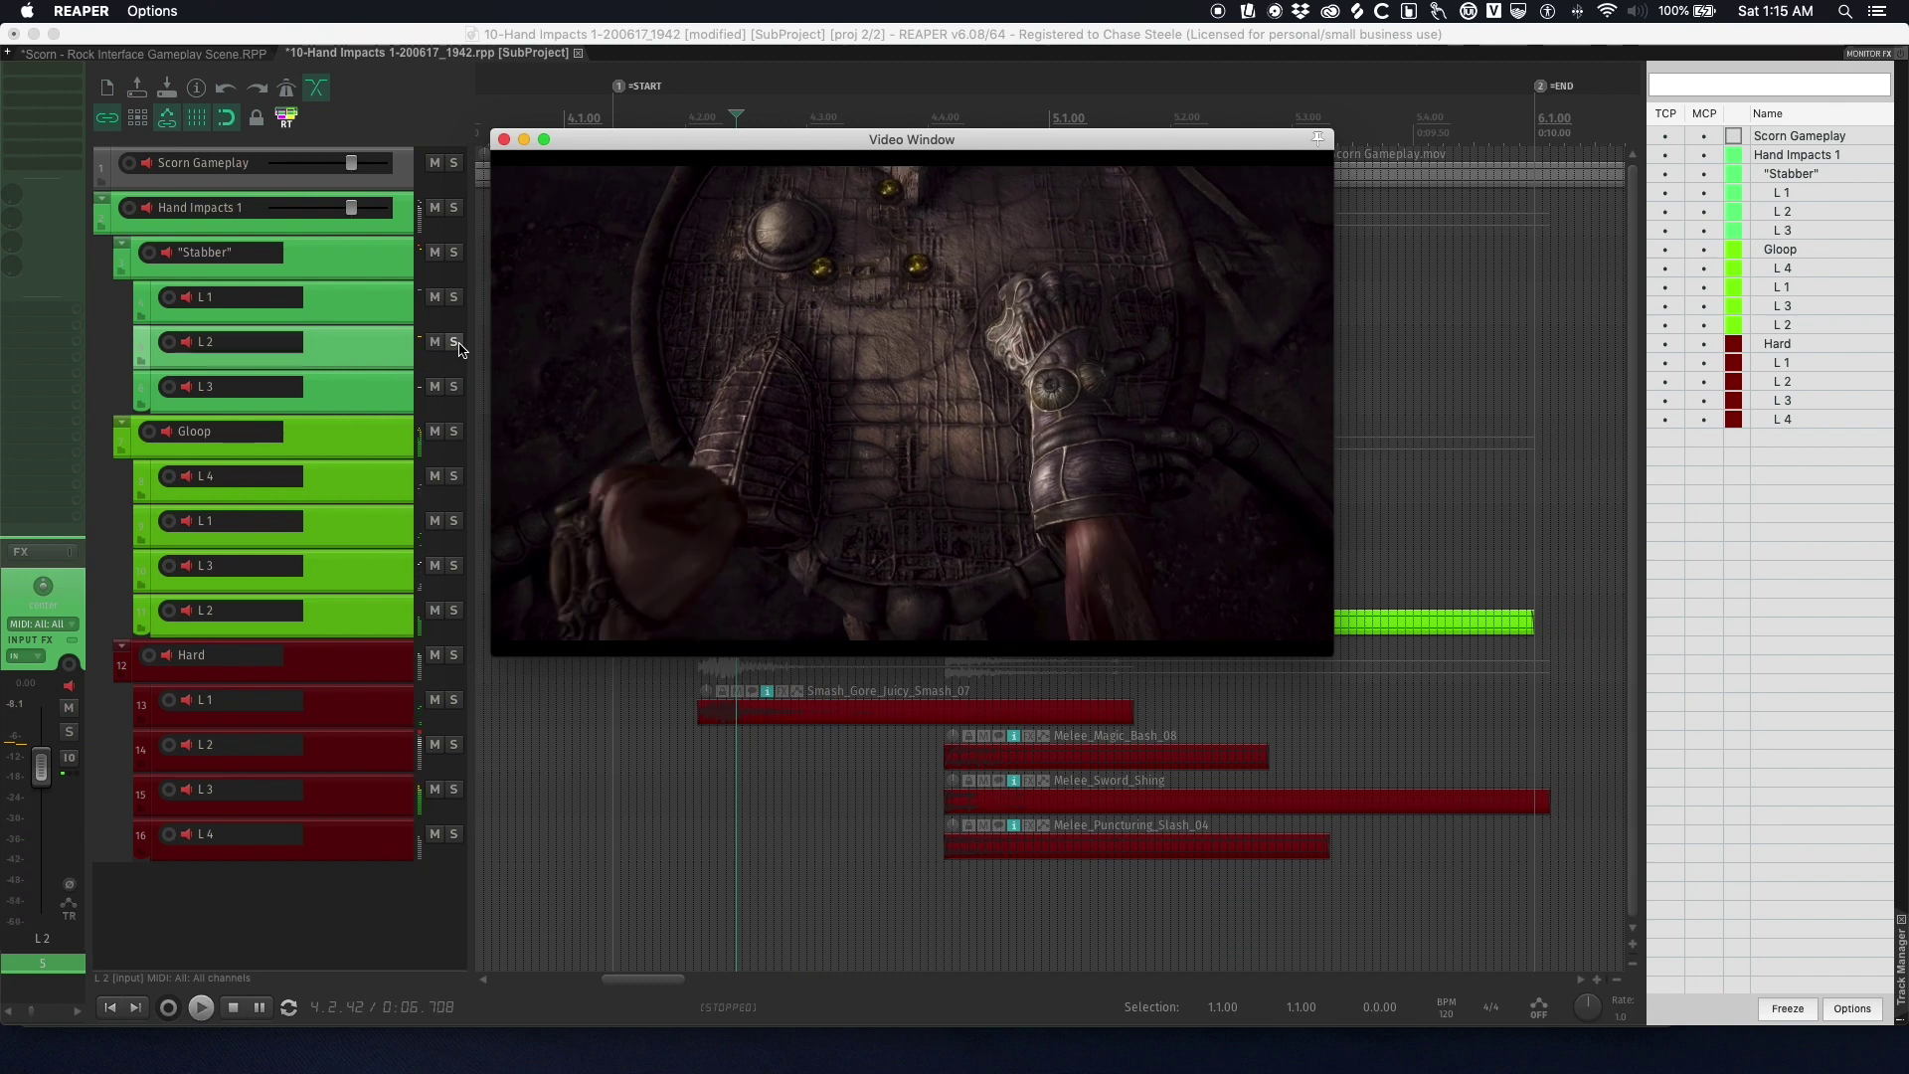
key("space")
key("super+shift+v")
left_click(678, 316)
key("space")
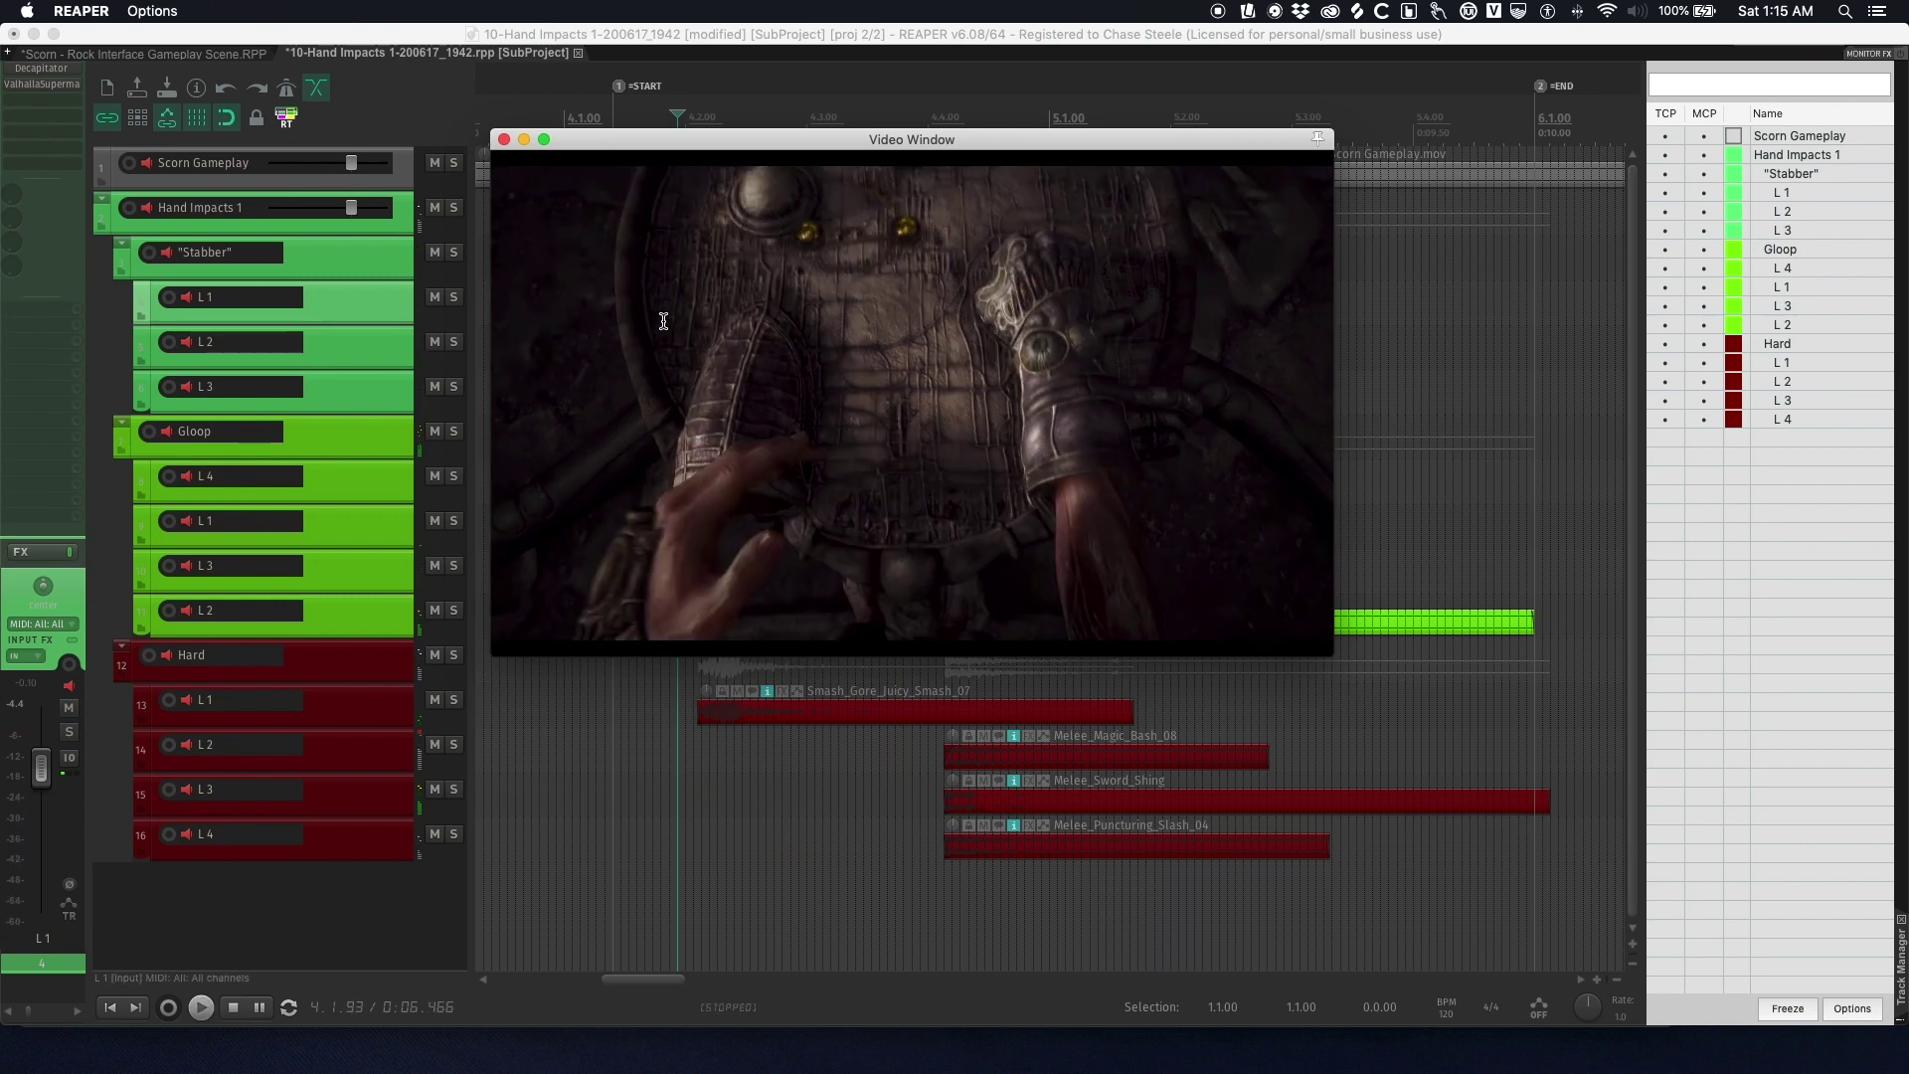
key("space")
key("super+shift+v")
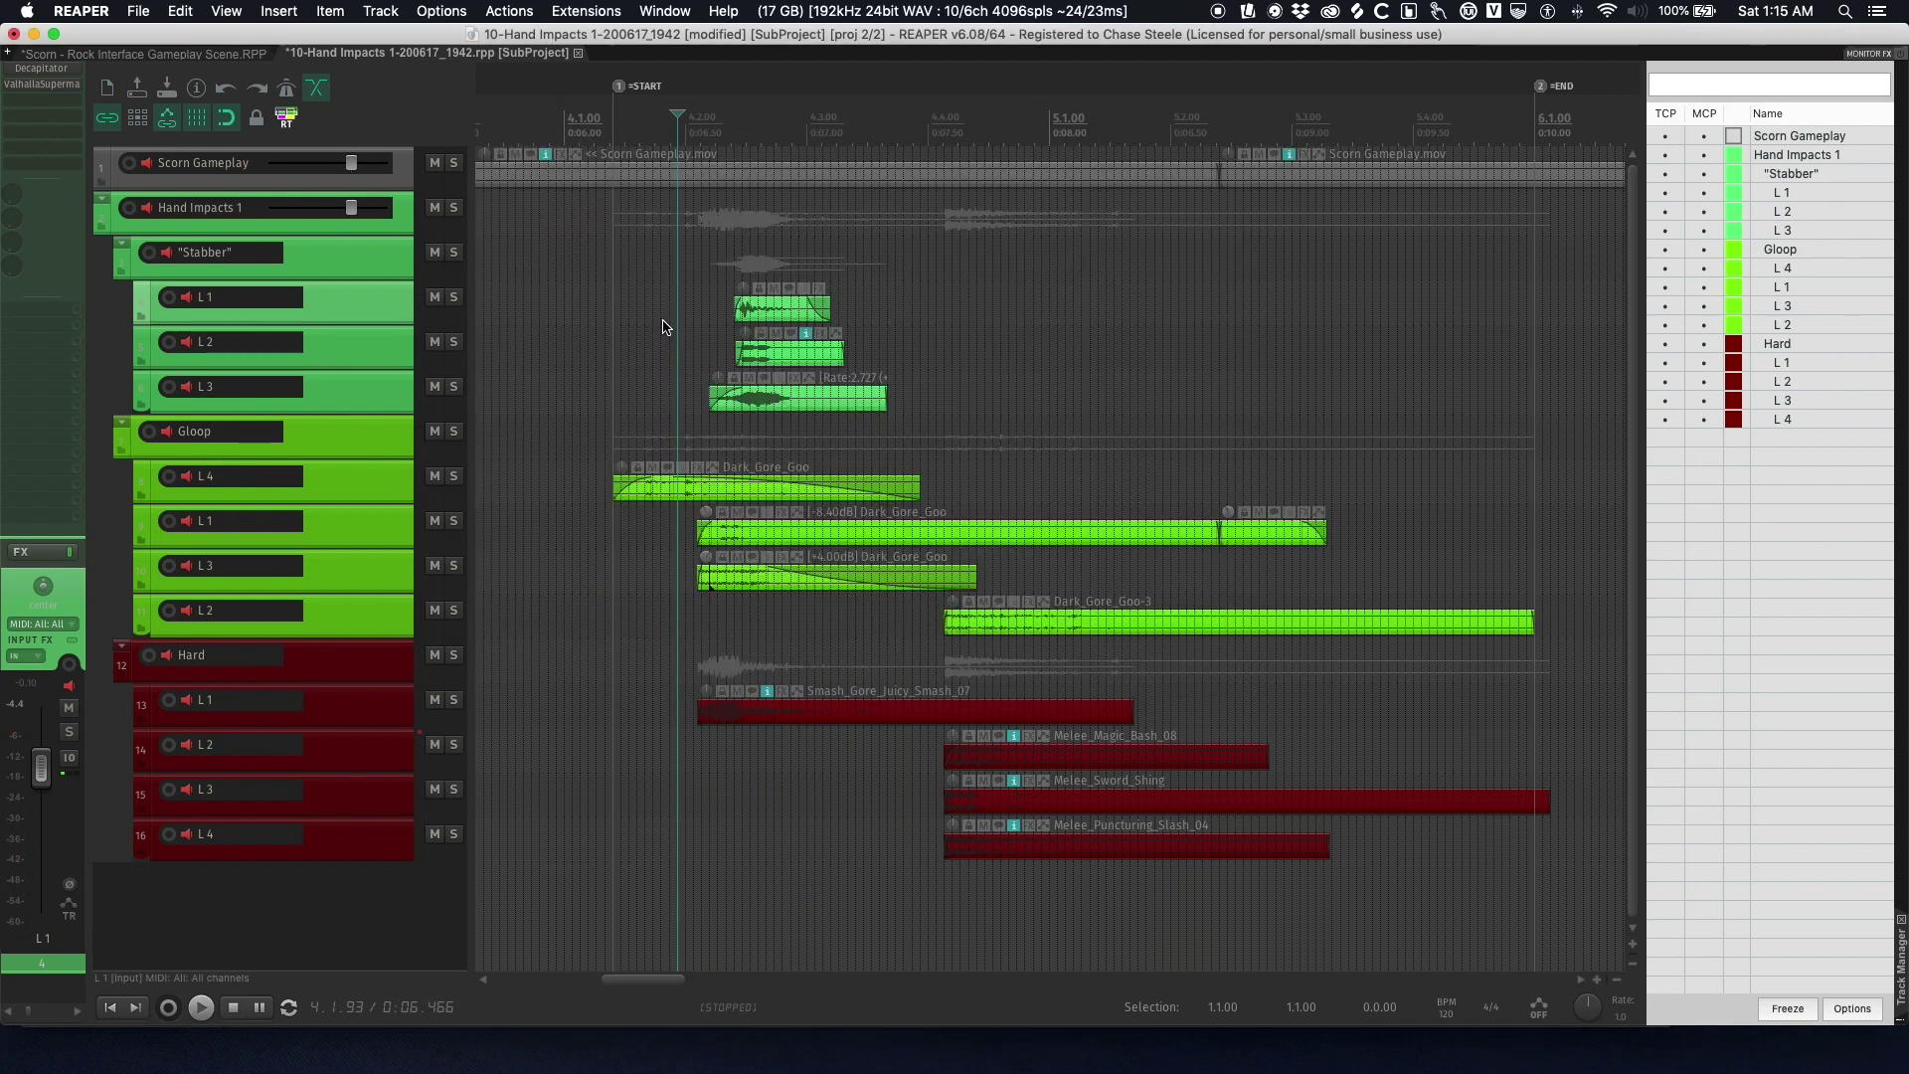
- Solo the "Stabber" L 3 layer, examine and play its Air_Duster_Slow_Delicate clip from 0:06.600 against the video, then unsolo it
left_click(670, 384)
left_click(678, 395)
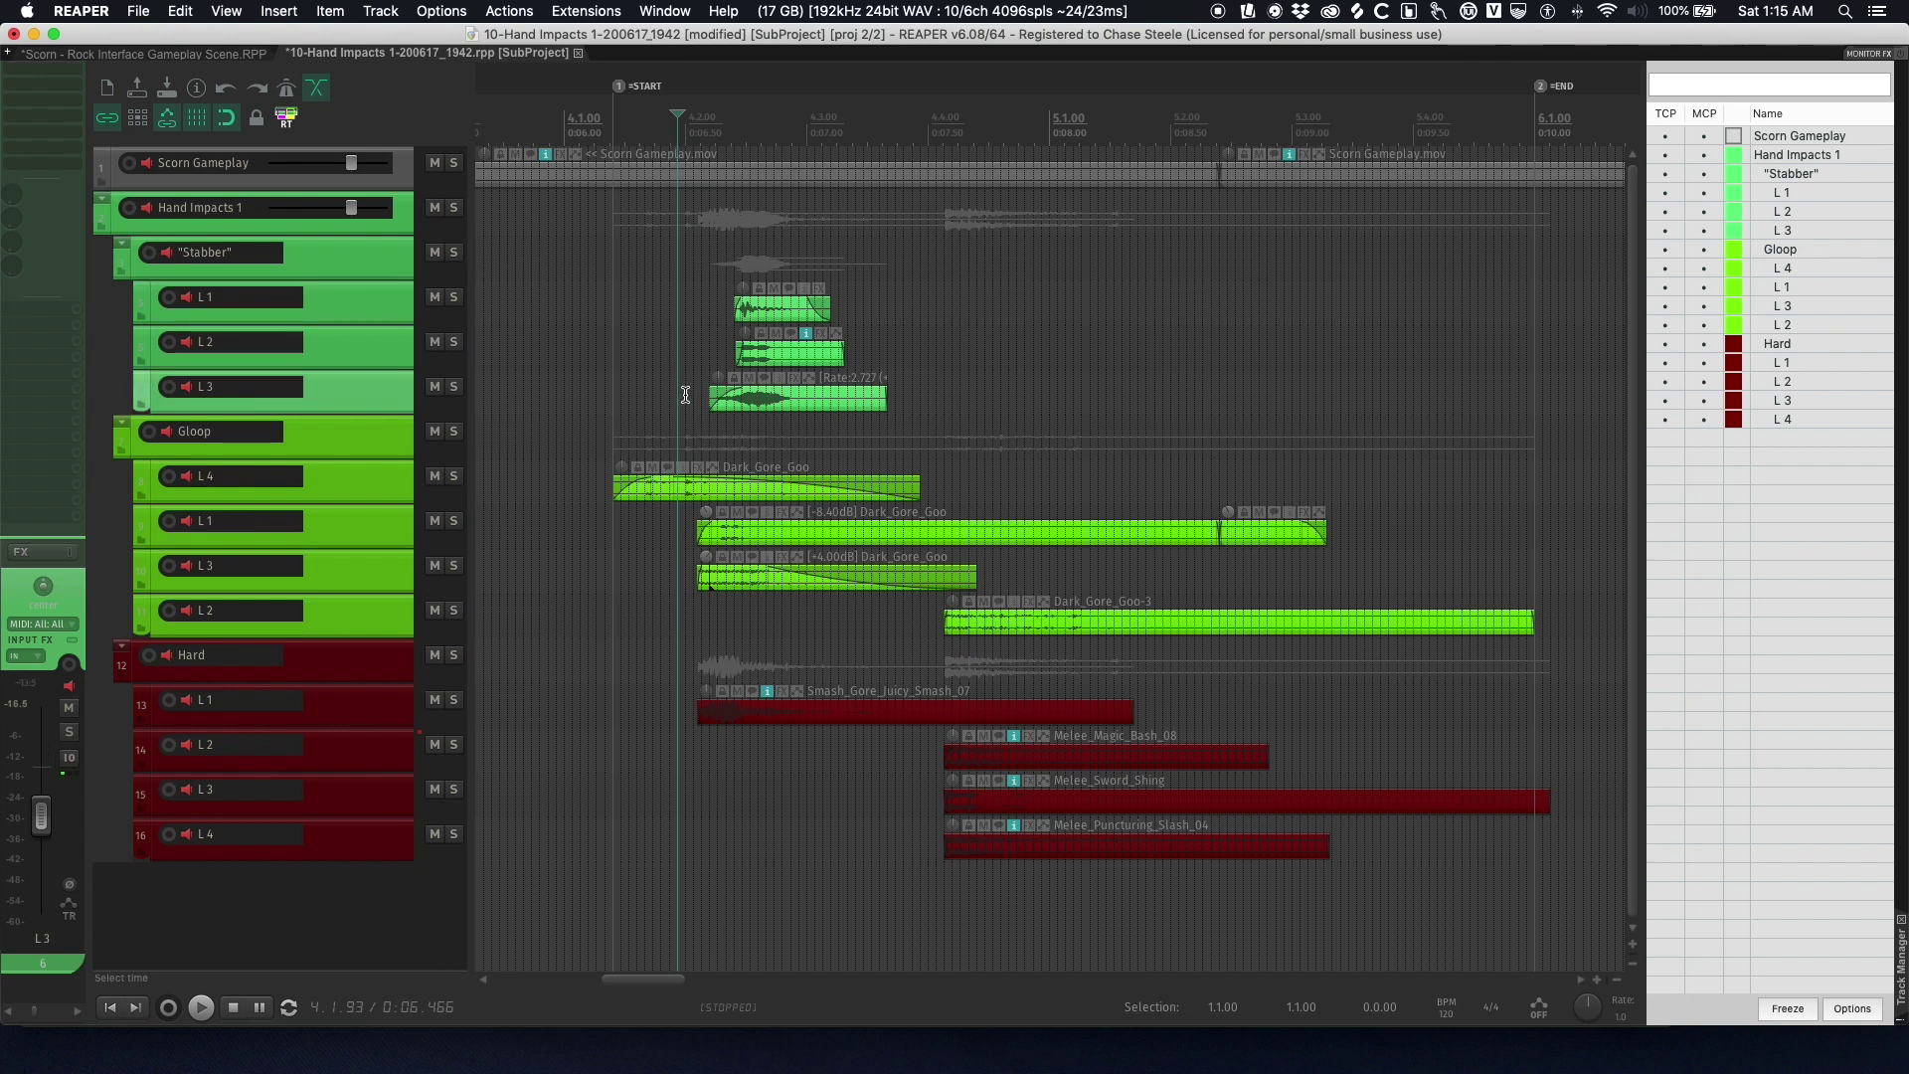
left_click(653, 397)
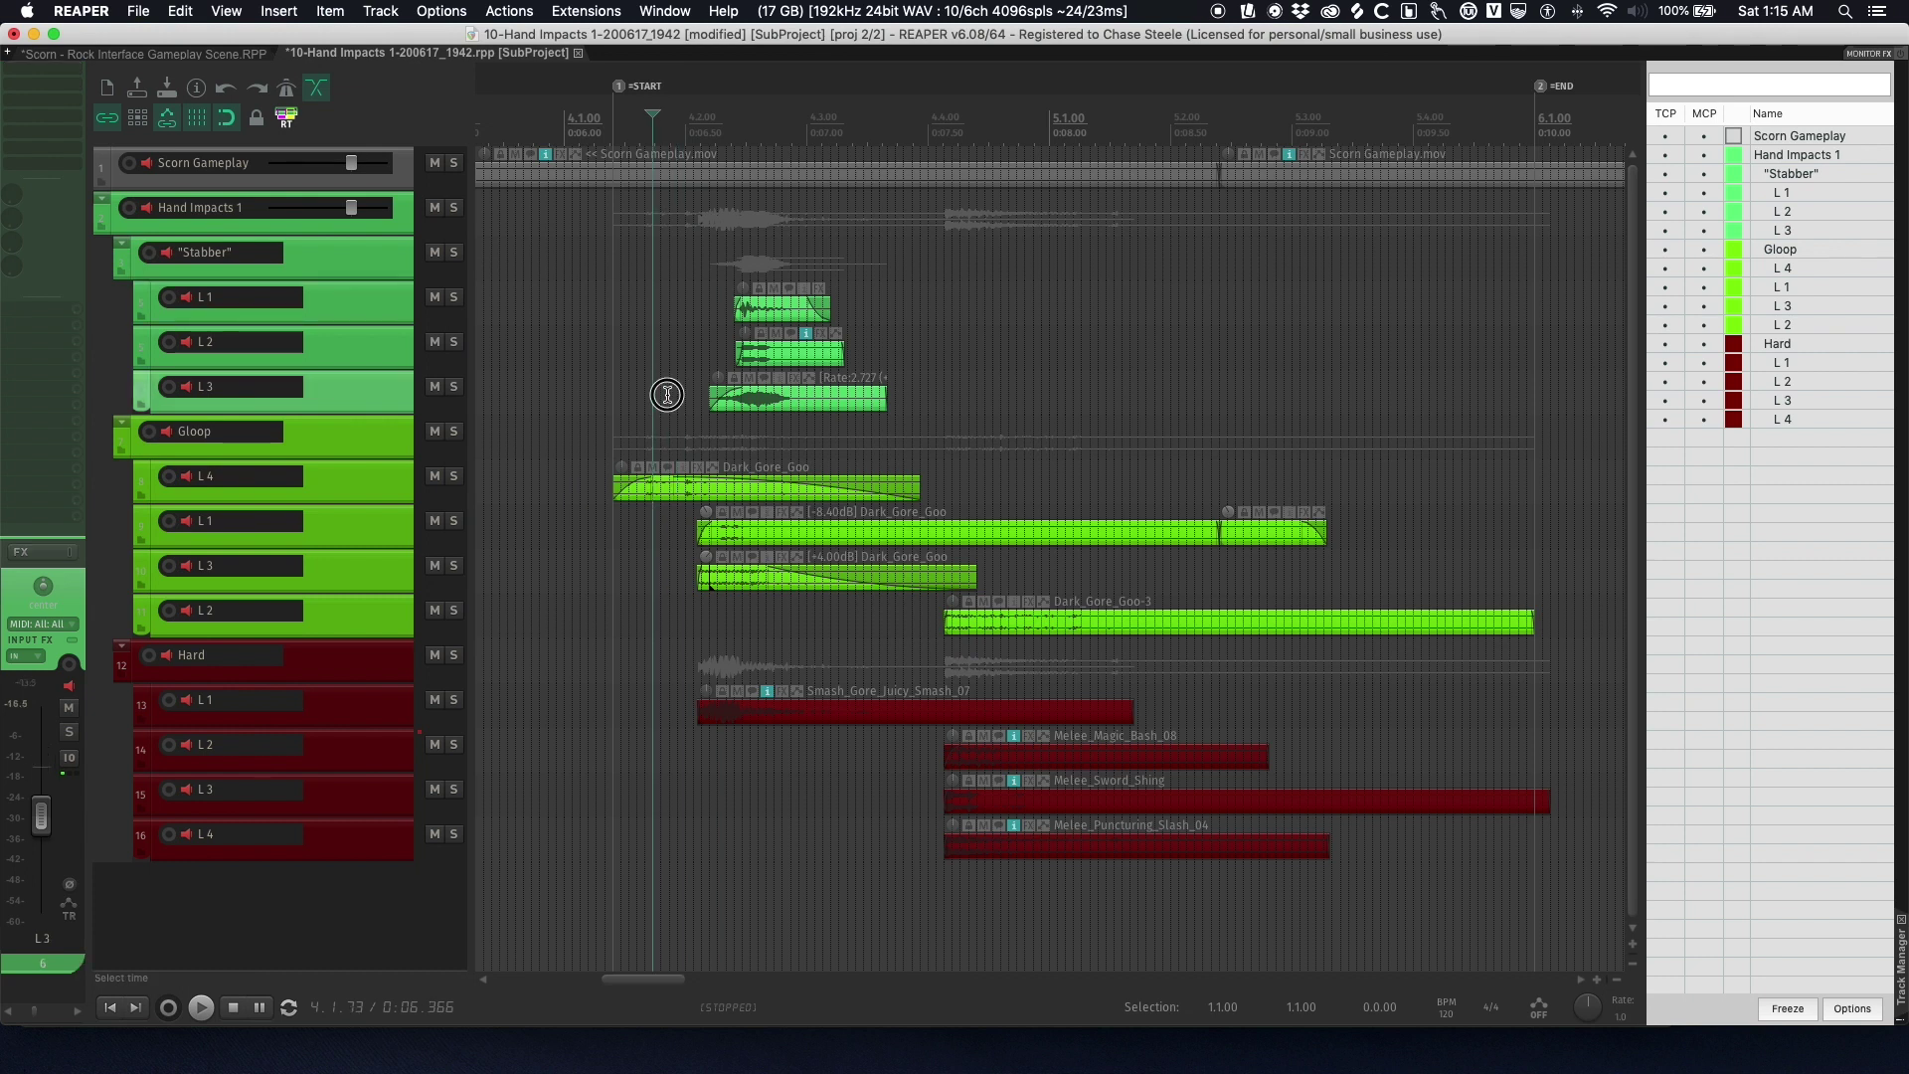
left_click(667, 395)
left_click(454, 386)
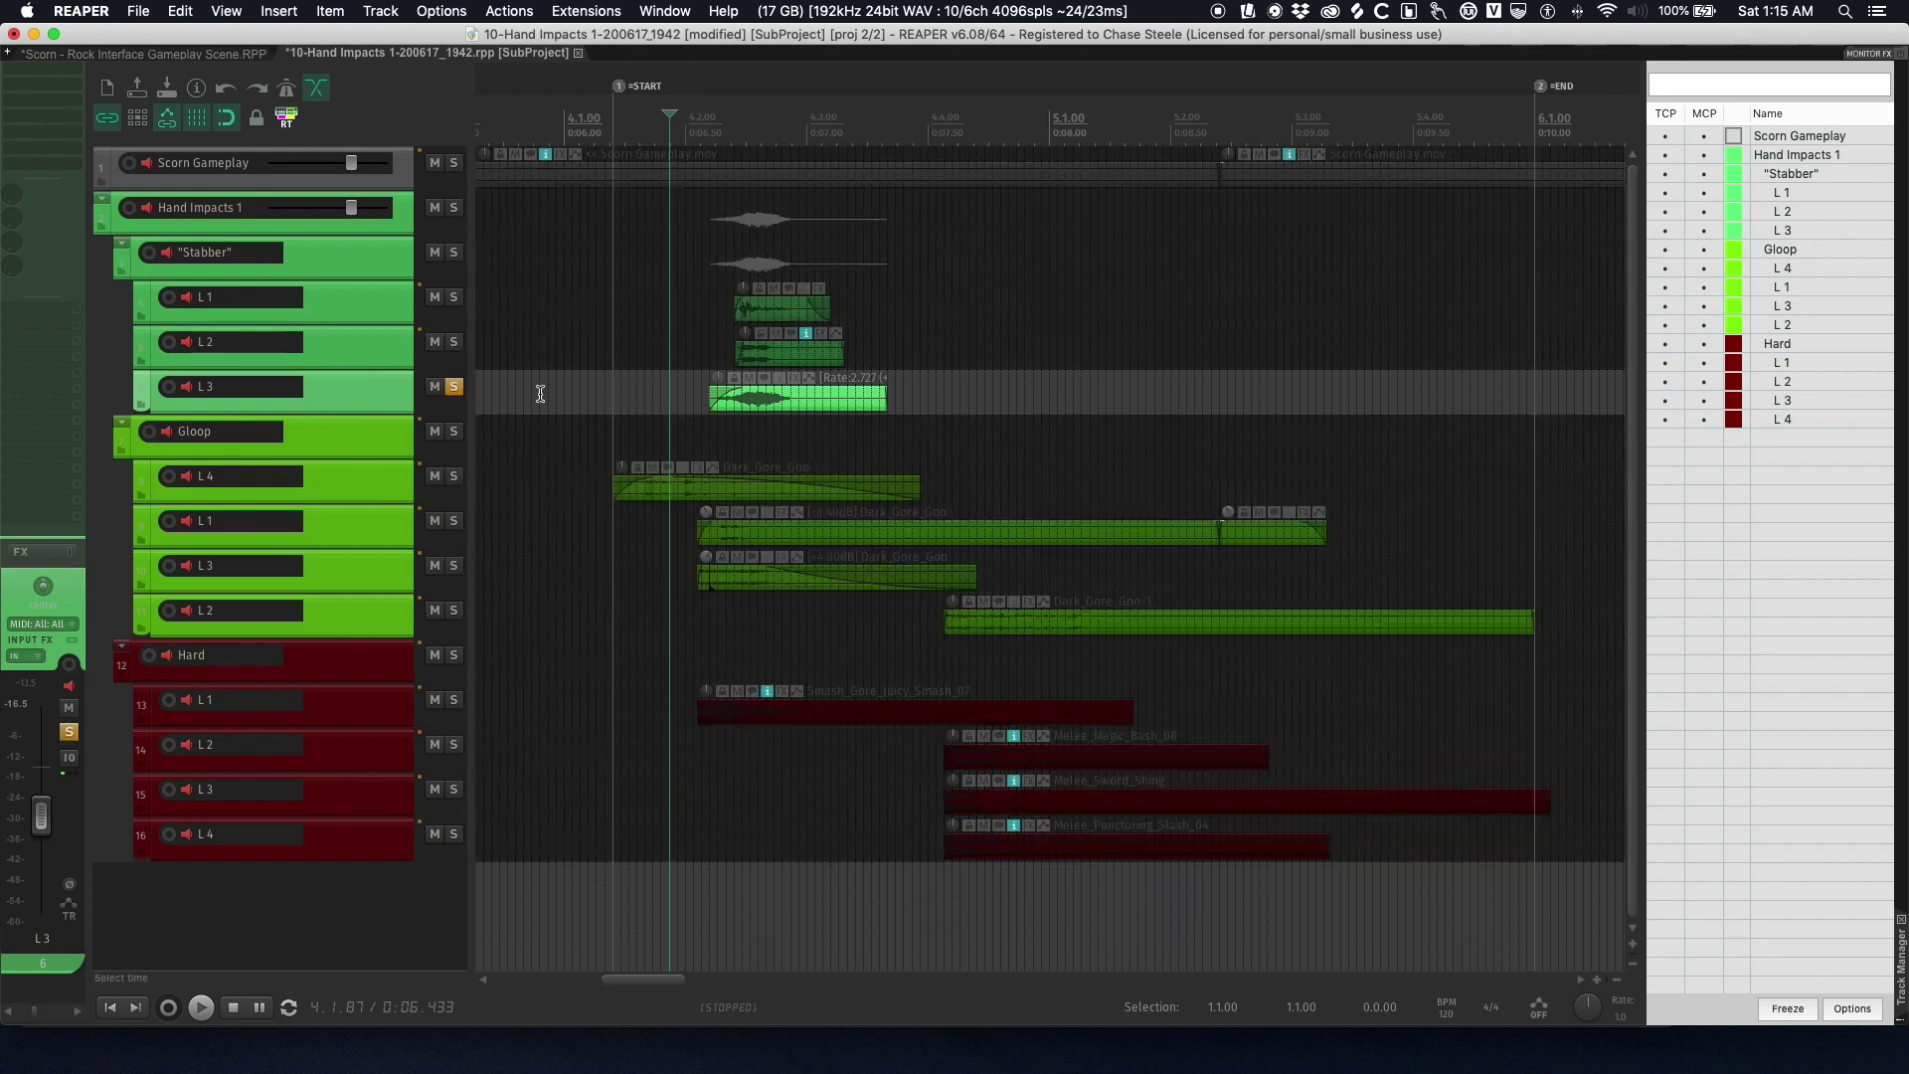
key("z")
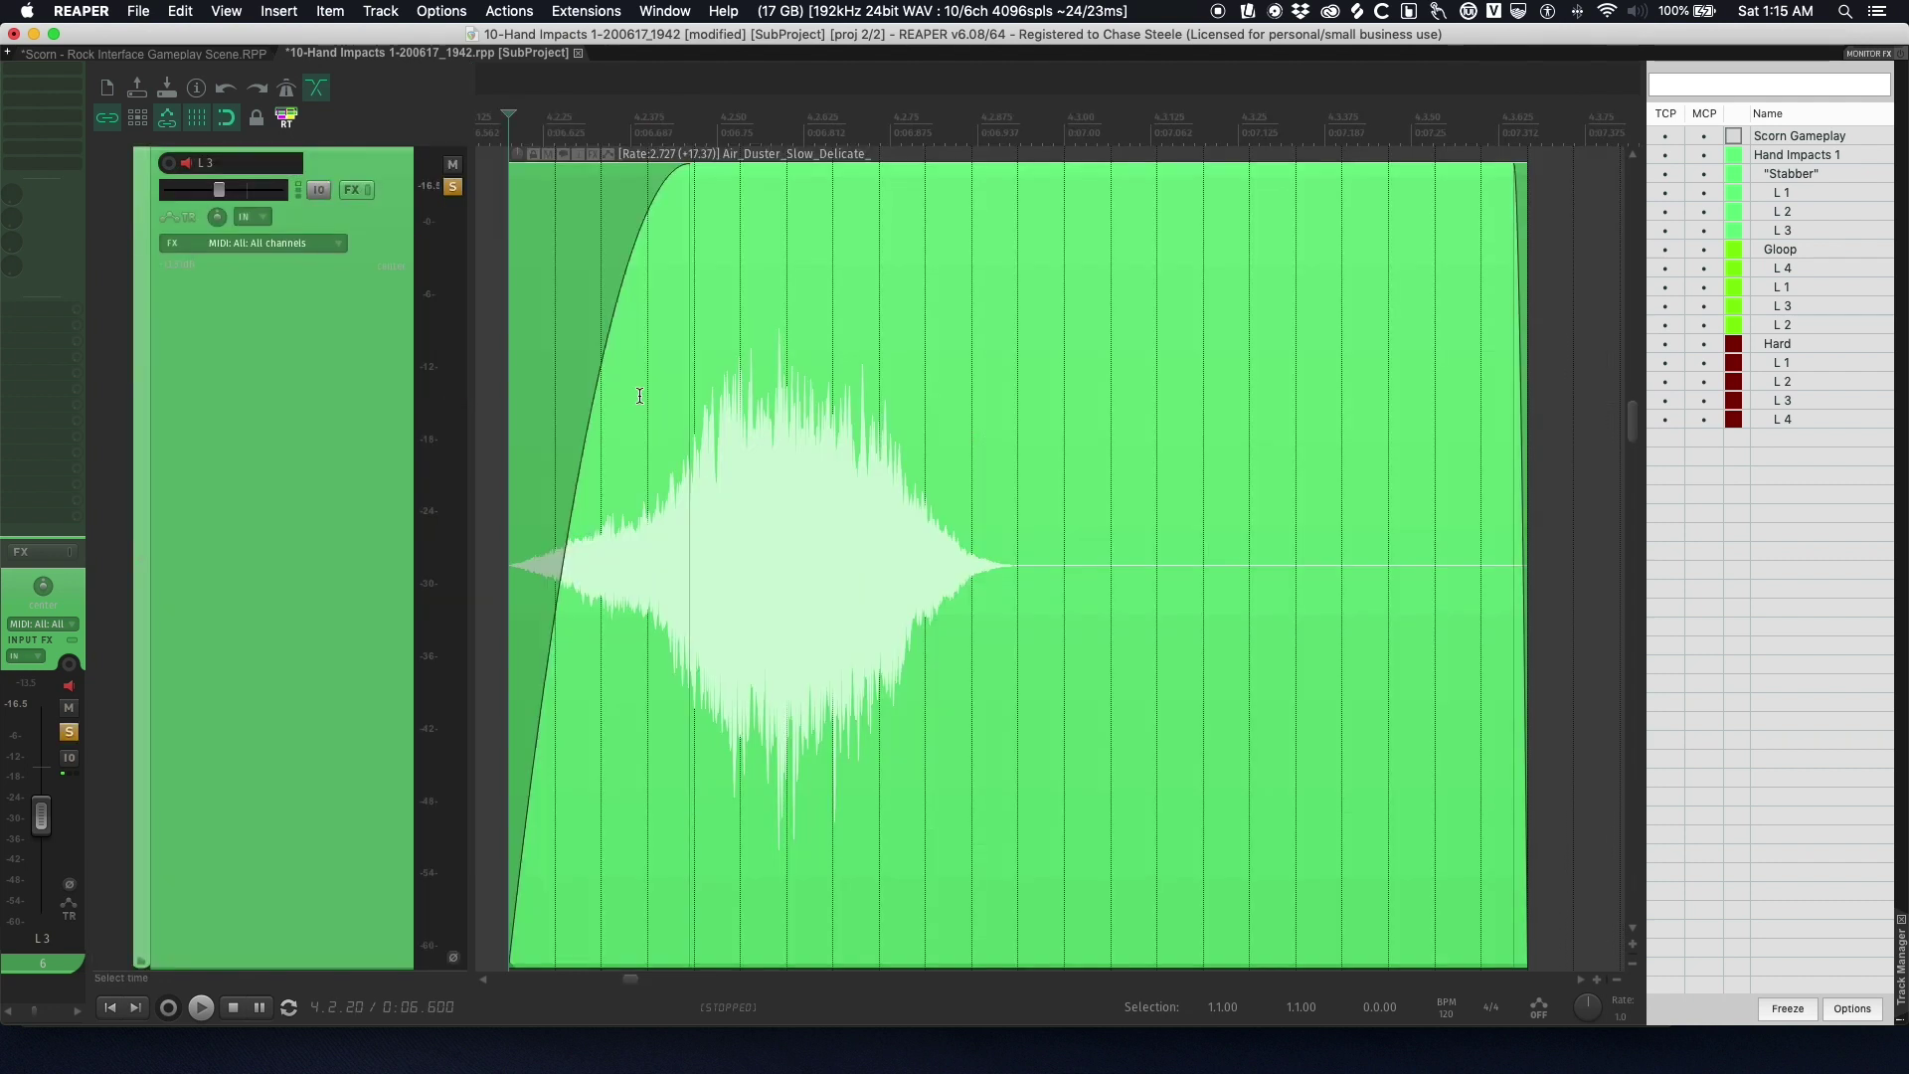
key("space")
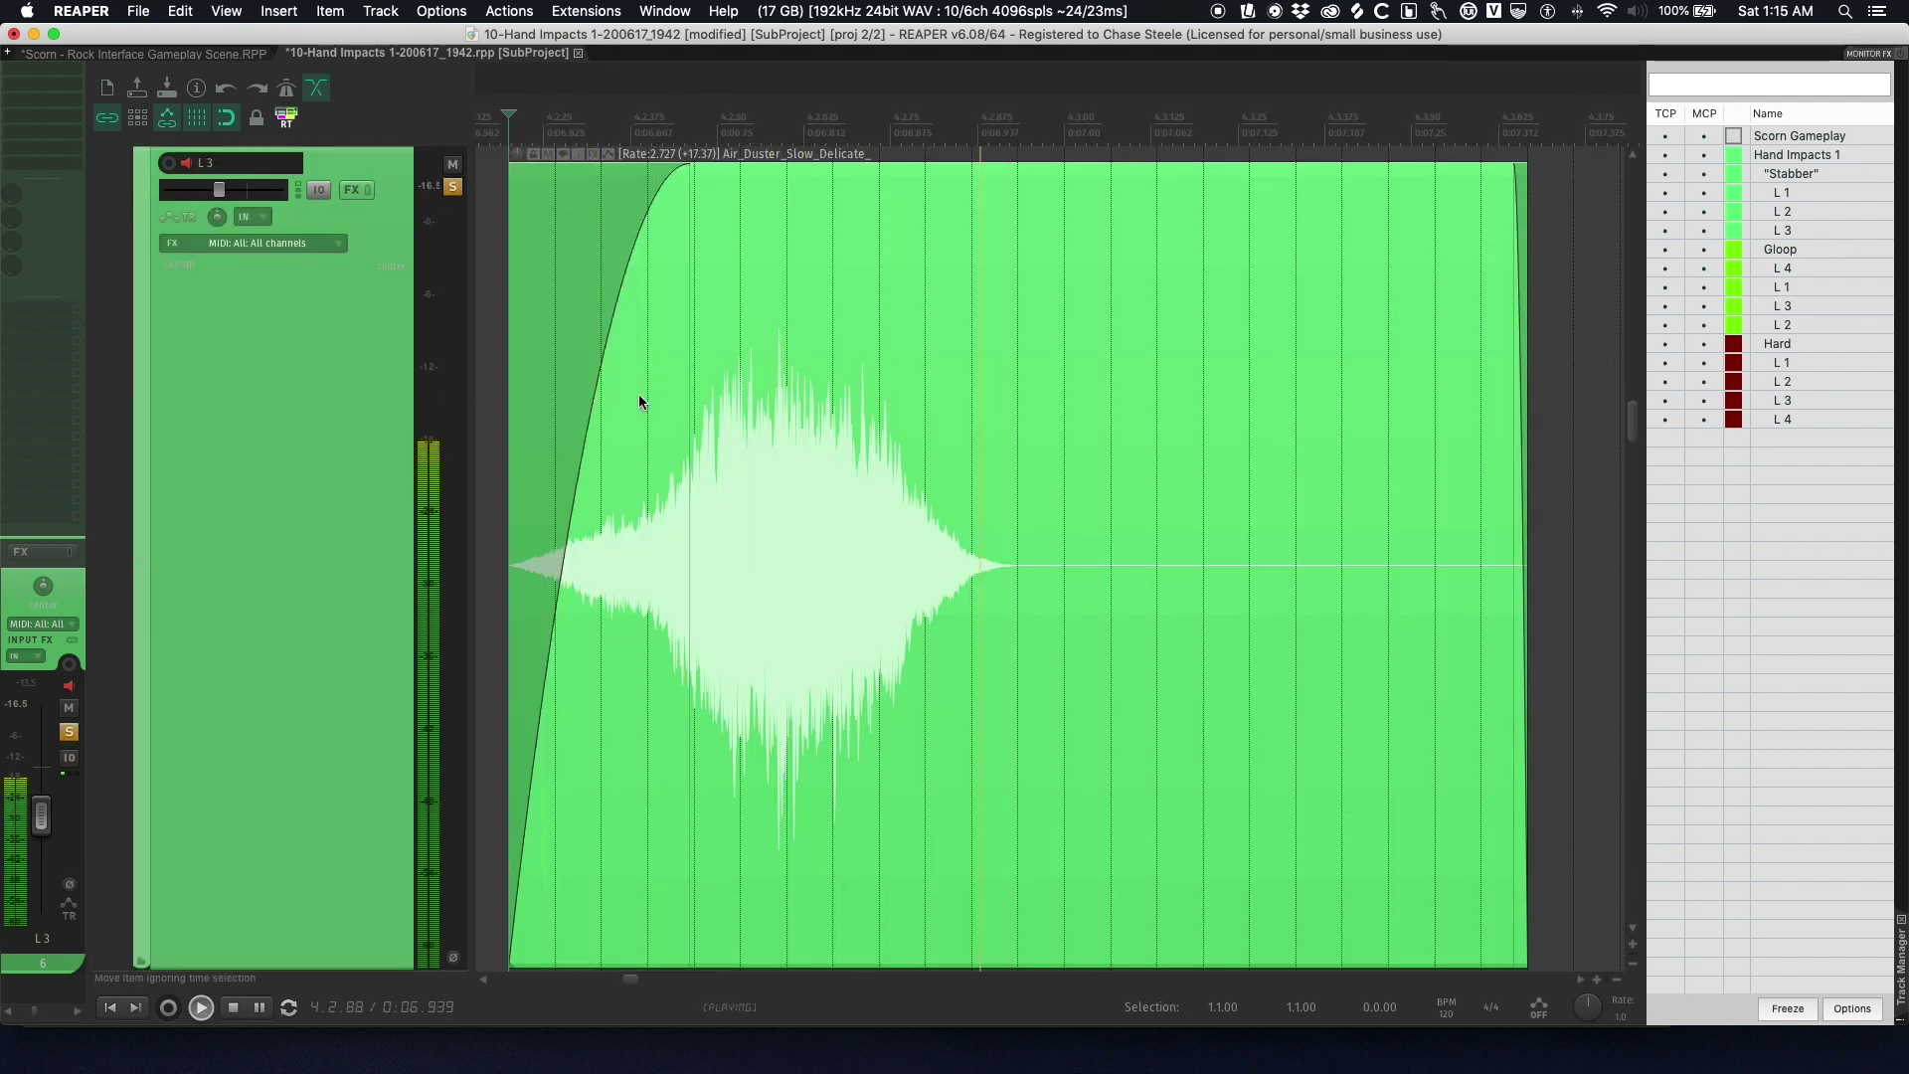
key("super+shift+v")
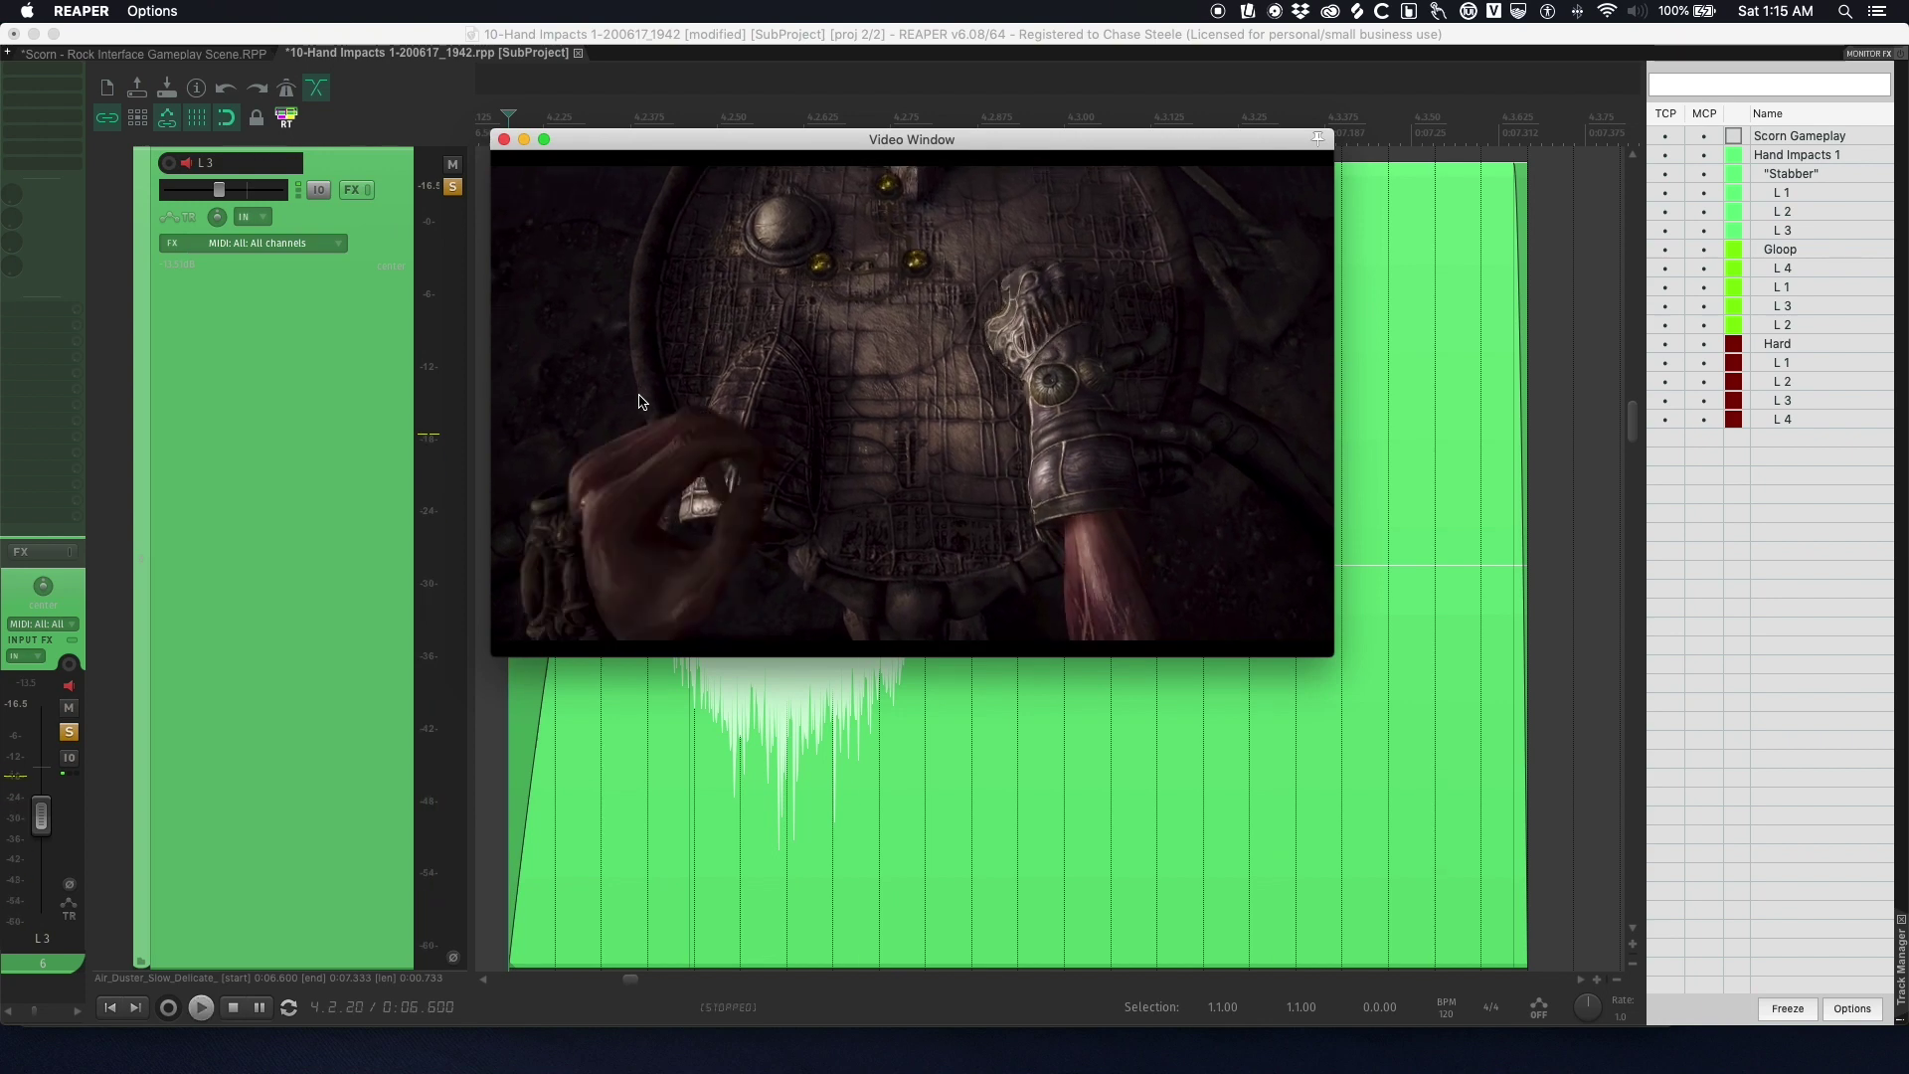
key("super+shift+v")
key("space")
key("z")
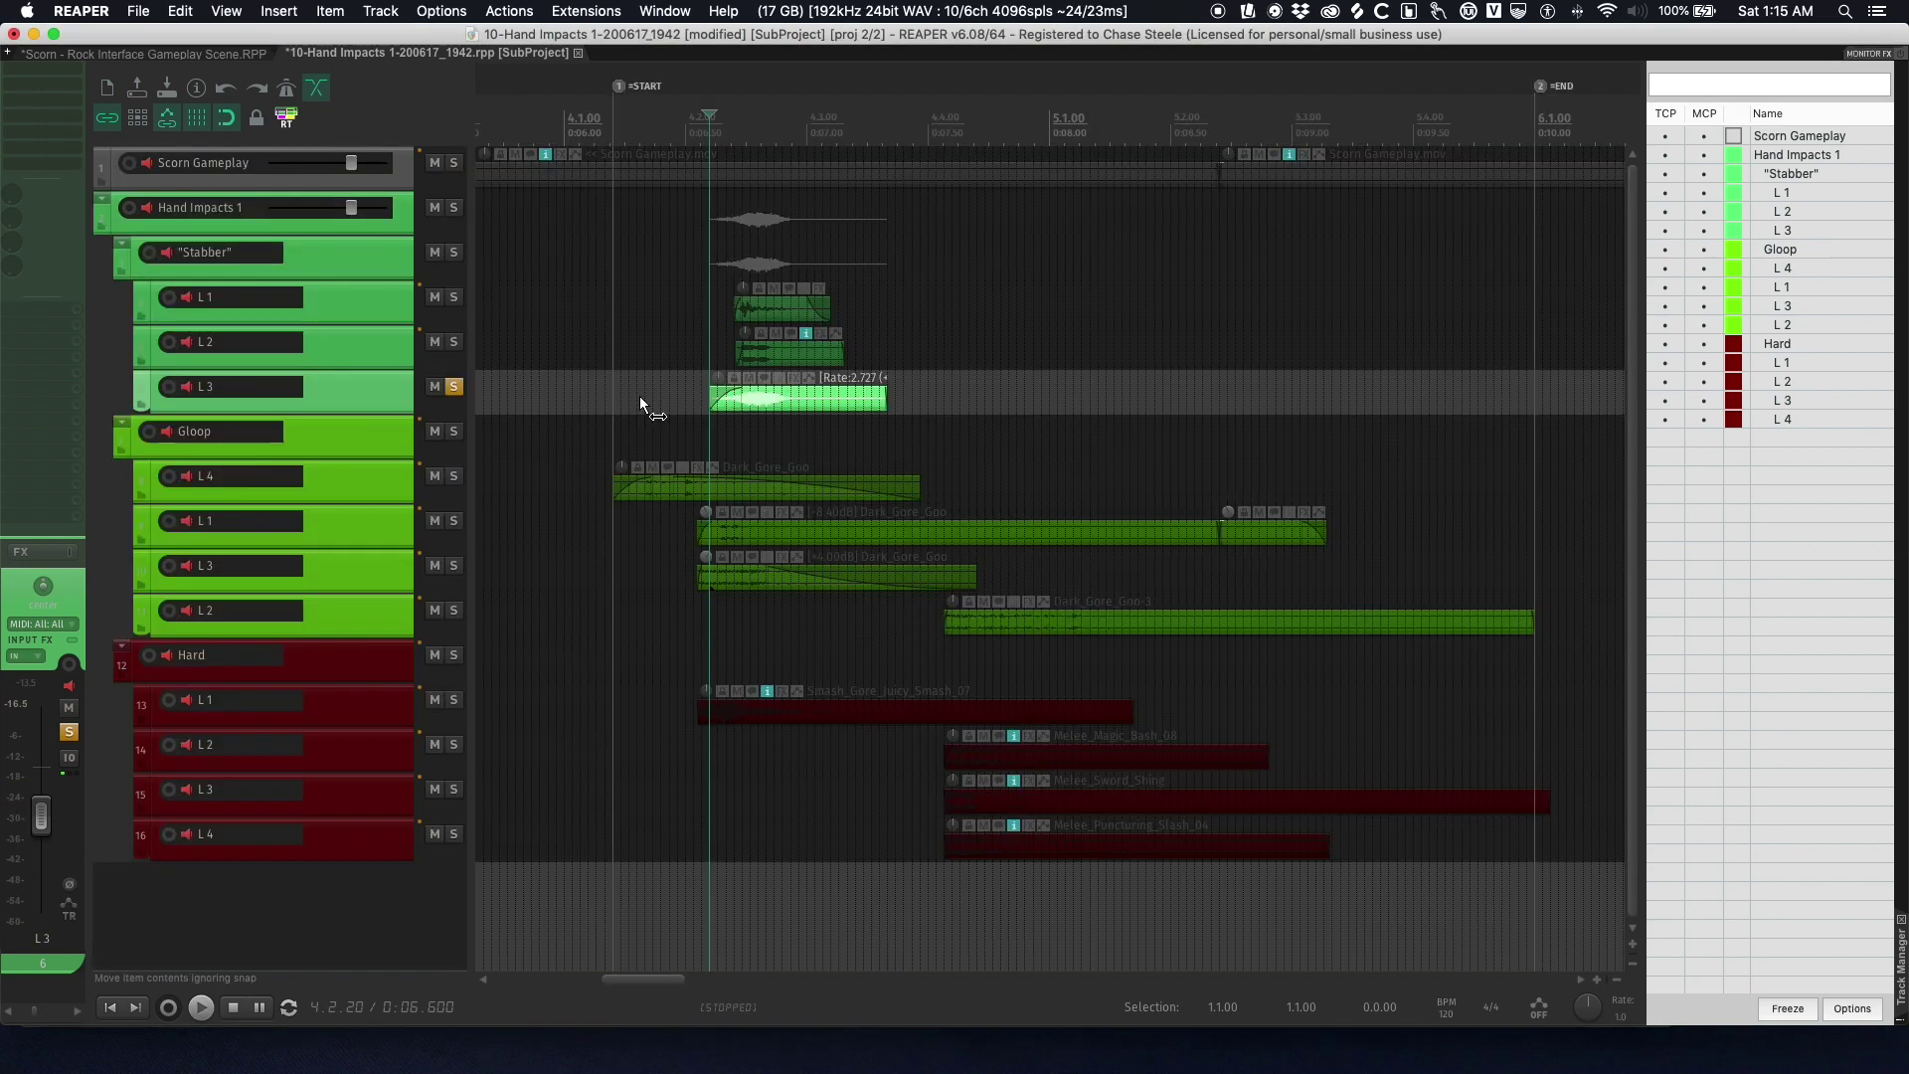
left_click(454, 387)
- Open the iZotope Trash 2 effect on the "Stabber" folder and close its Preset Manager to show the VOWELS - AU convolution settings
left_click(350, 270)
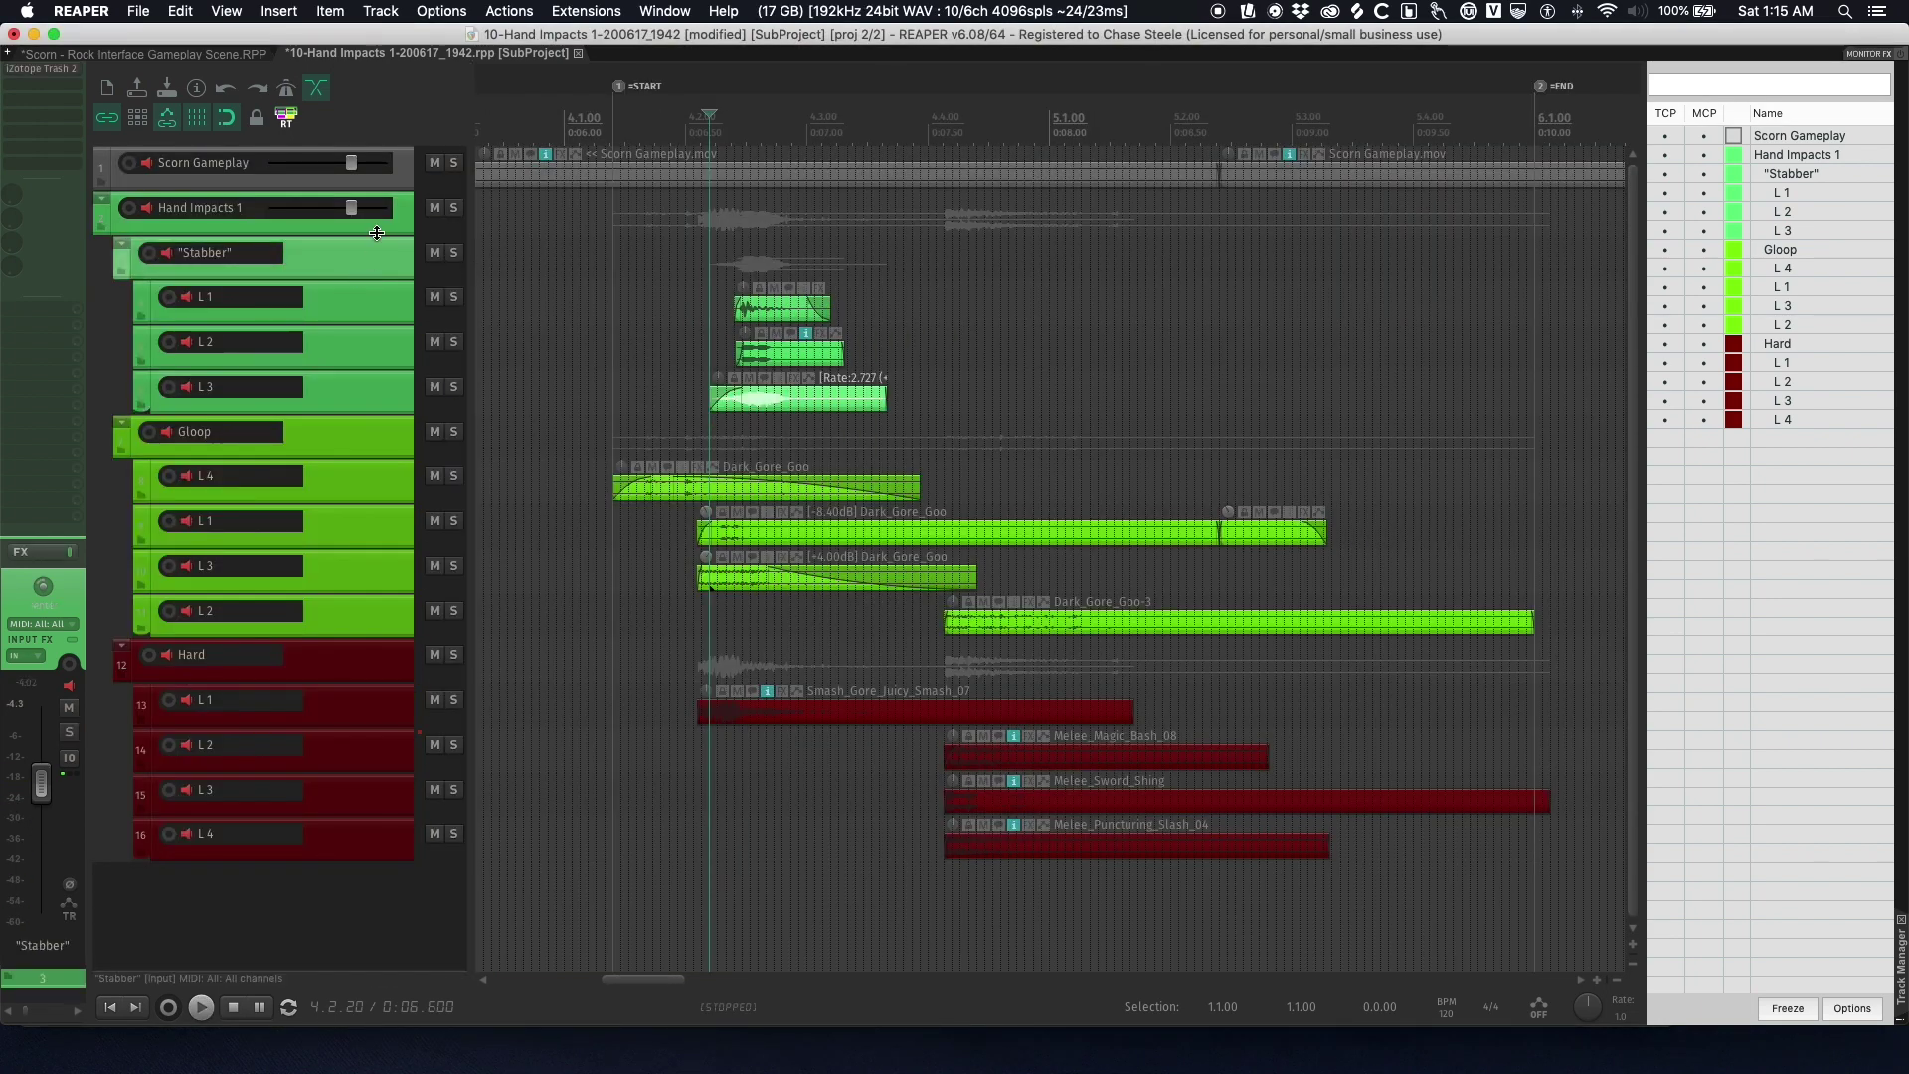
left_click(396, 226)
left_click(364, 269)
left_click(44, 75)
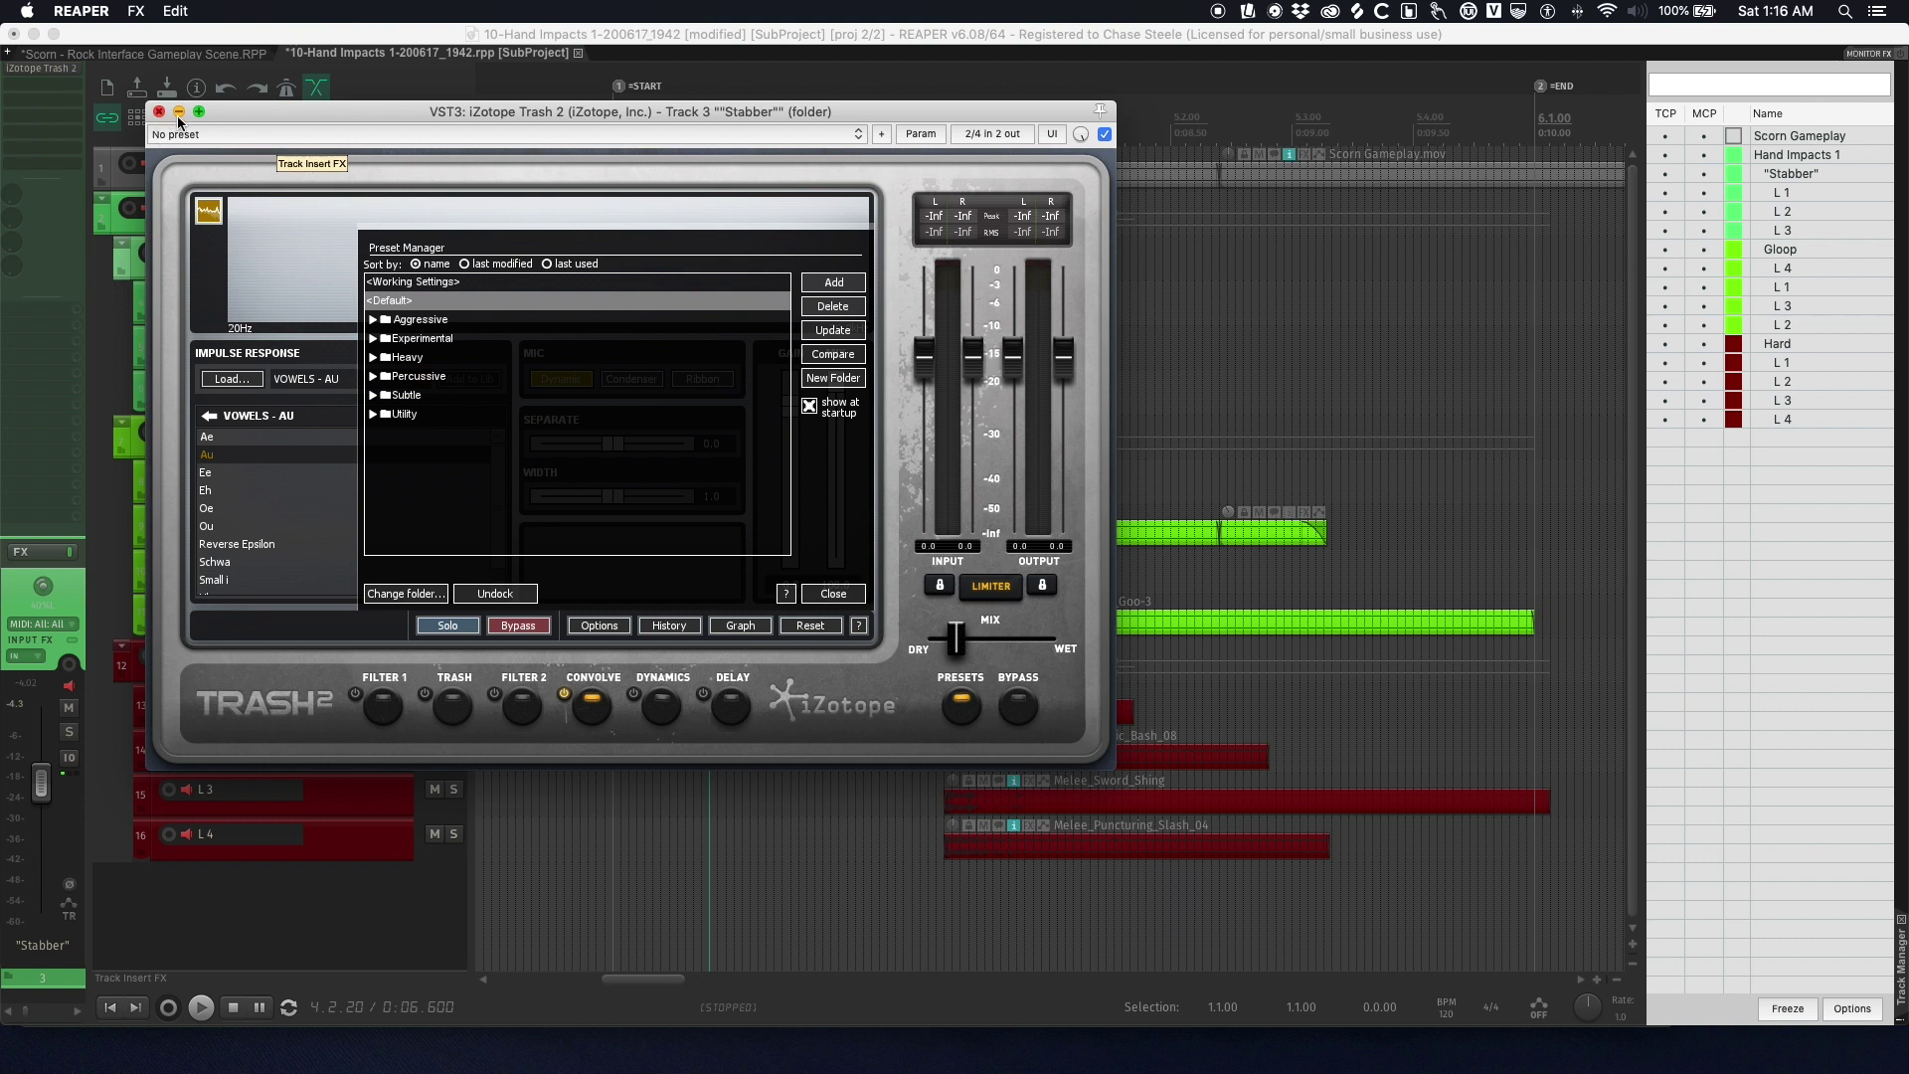
left_click(846, 591)
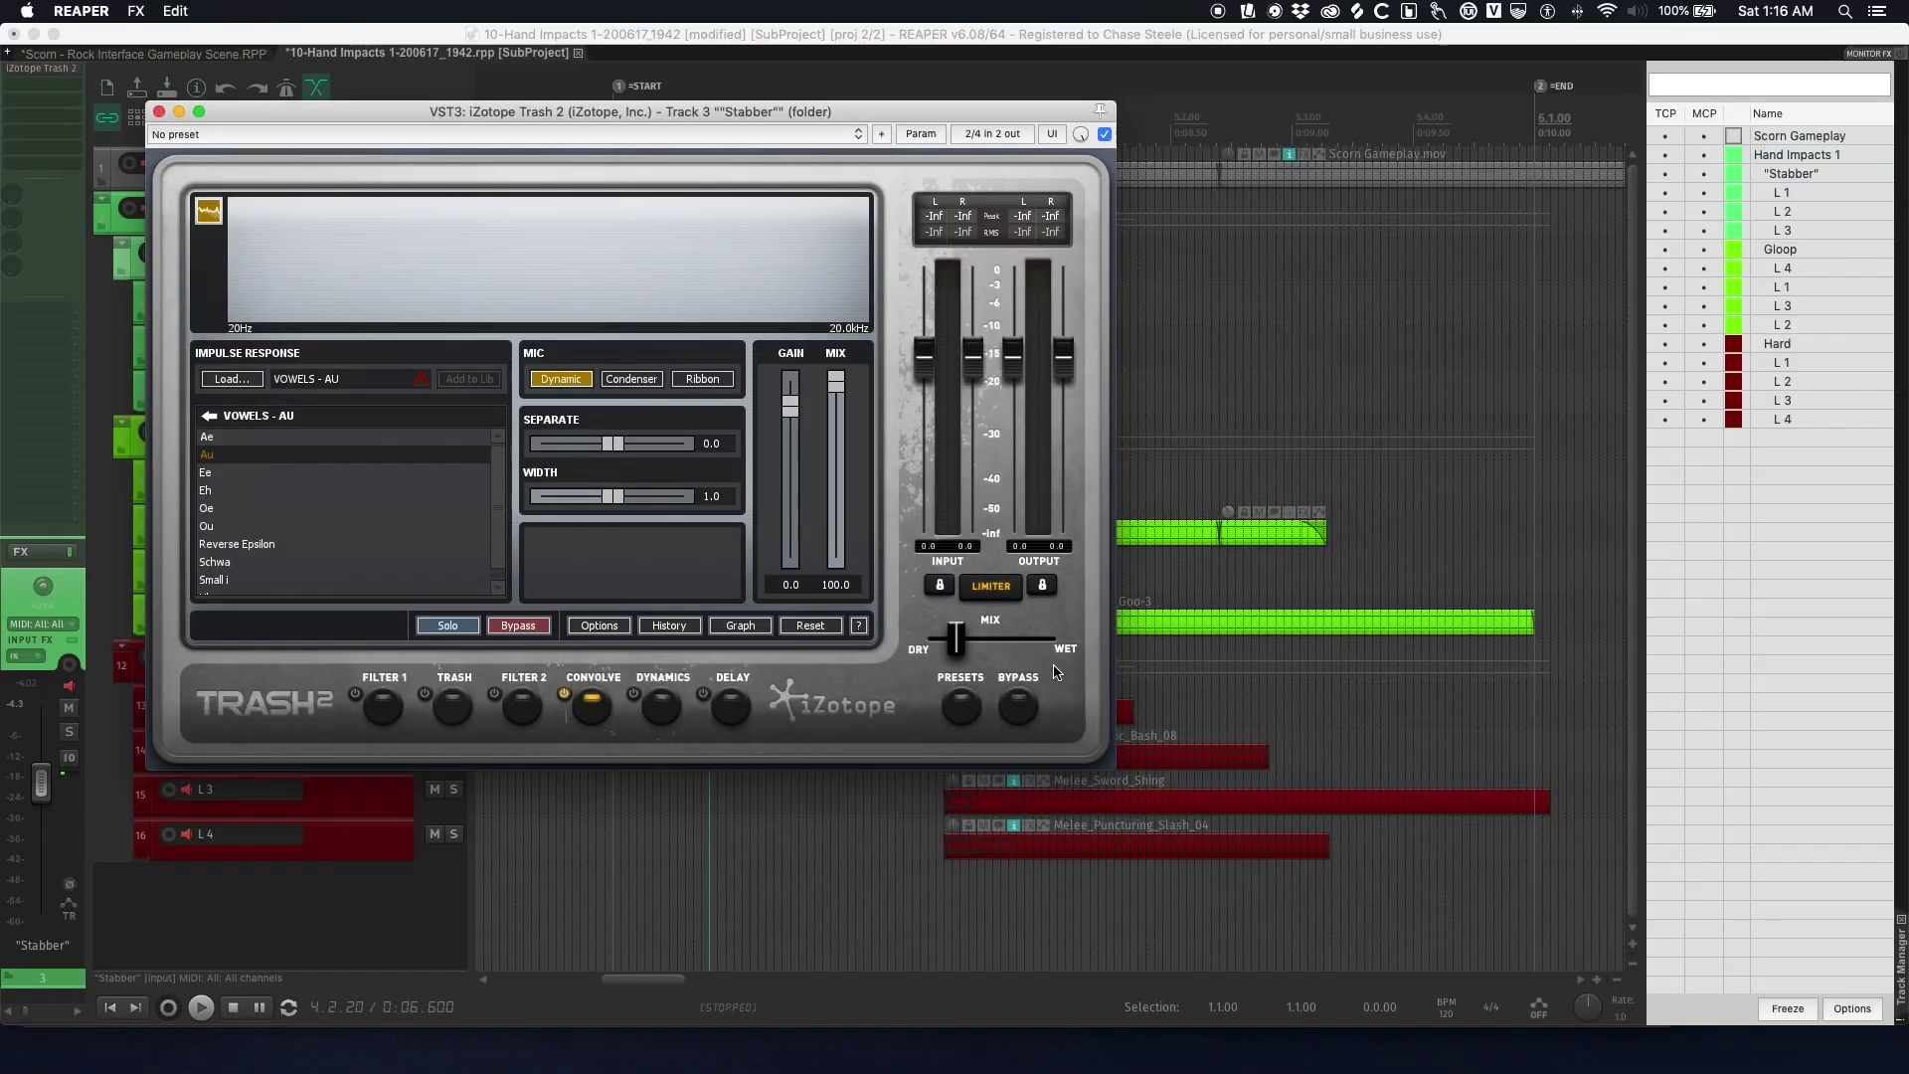
mouse_move(557, 111)
left_mouse_down()
mouse_move(597, 345)
mouse_move(535, 118)
left_mouse_up()
- Solo the "Stabber" folder, audition Trash 2 fully wet and with the mix pulled back toward dry, then close the plugin
left_click(456, 253)
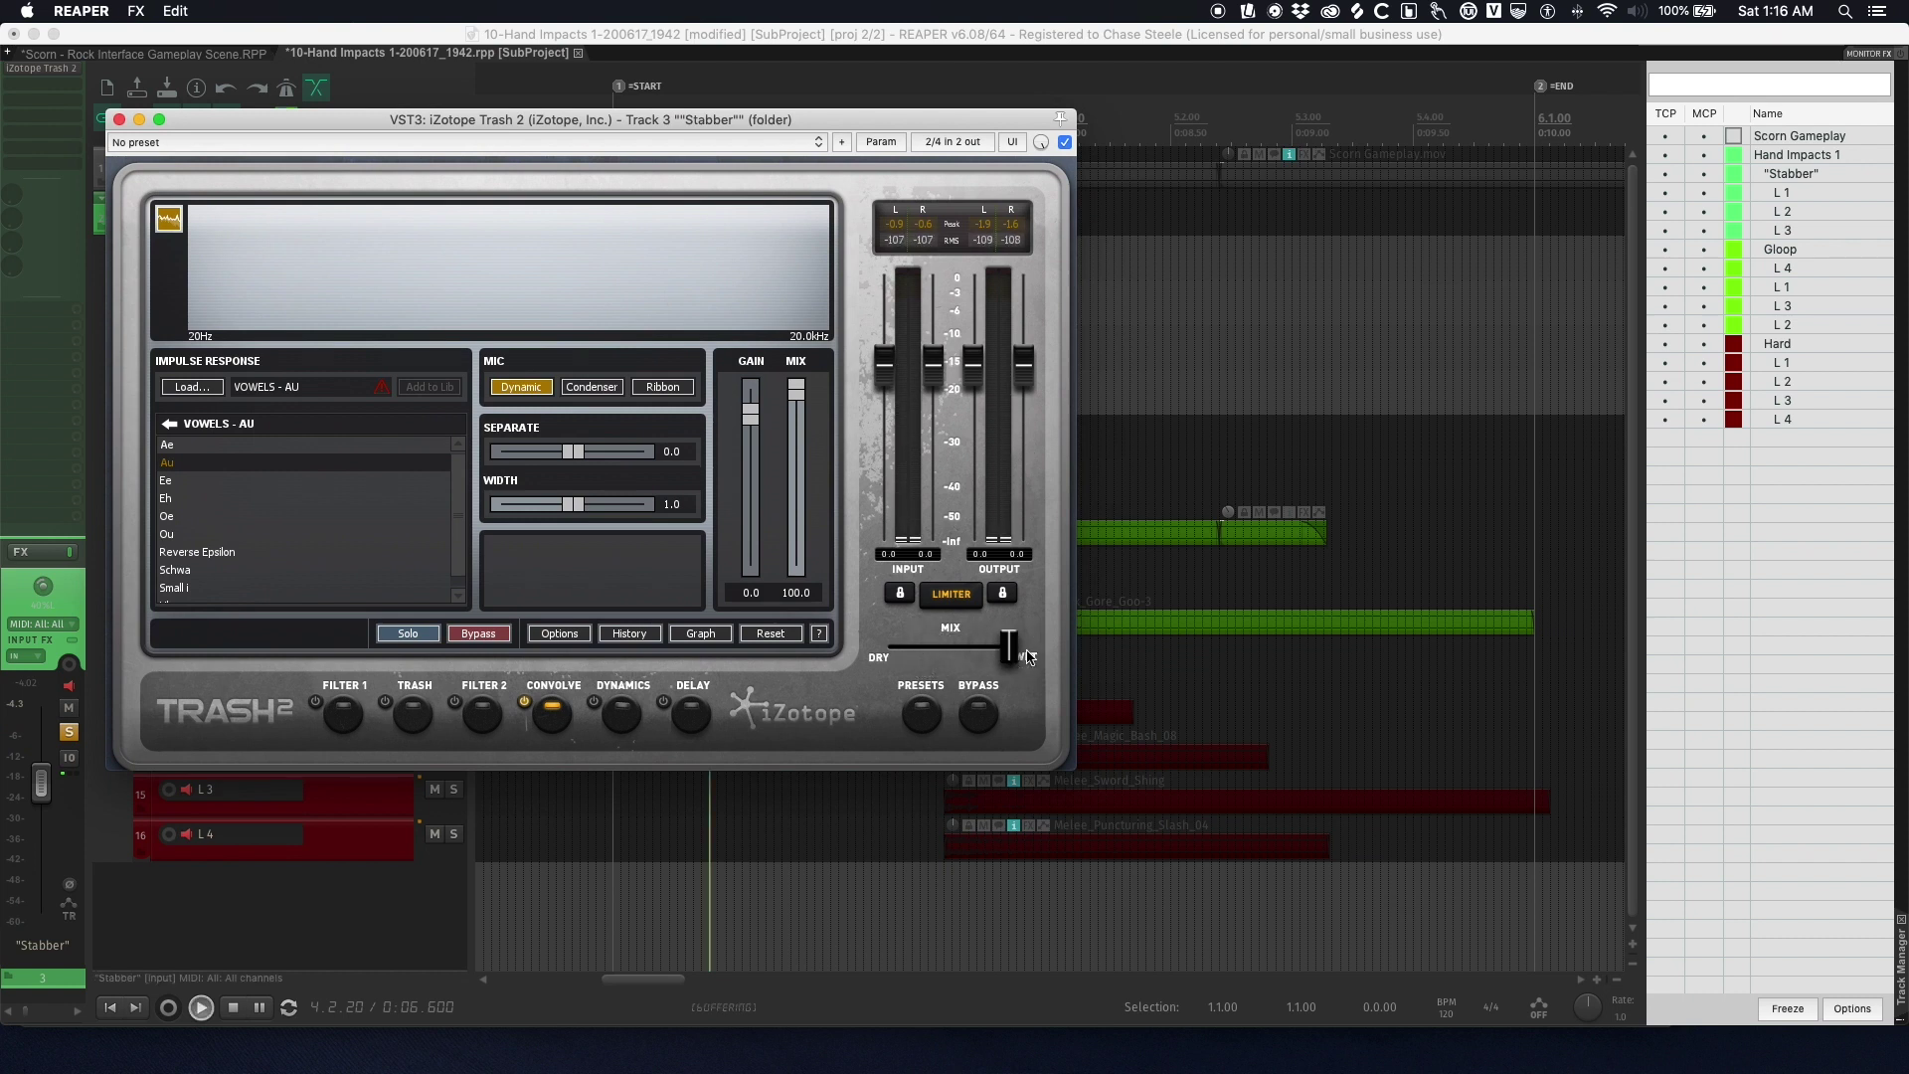
key("space")
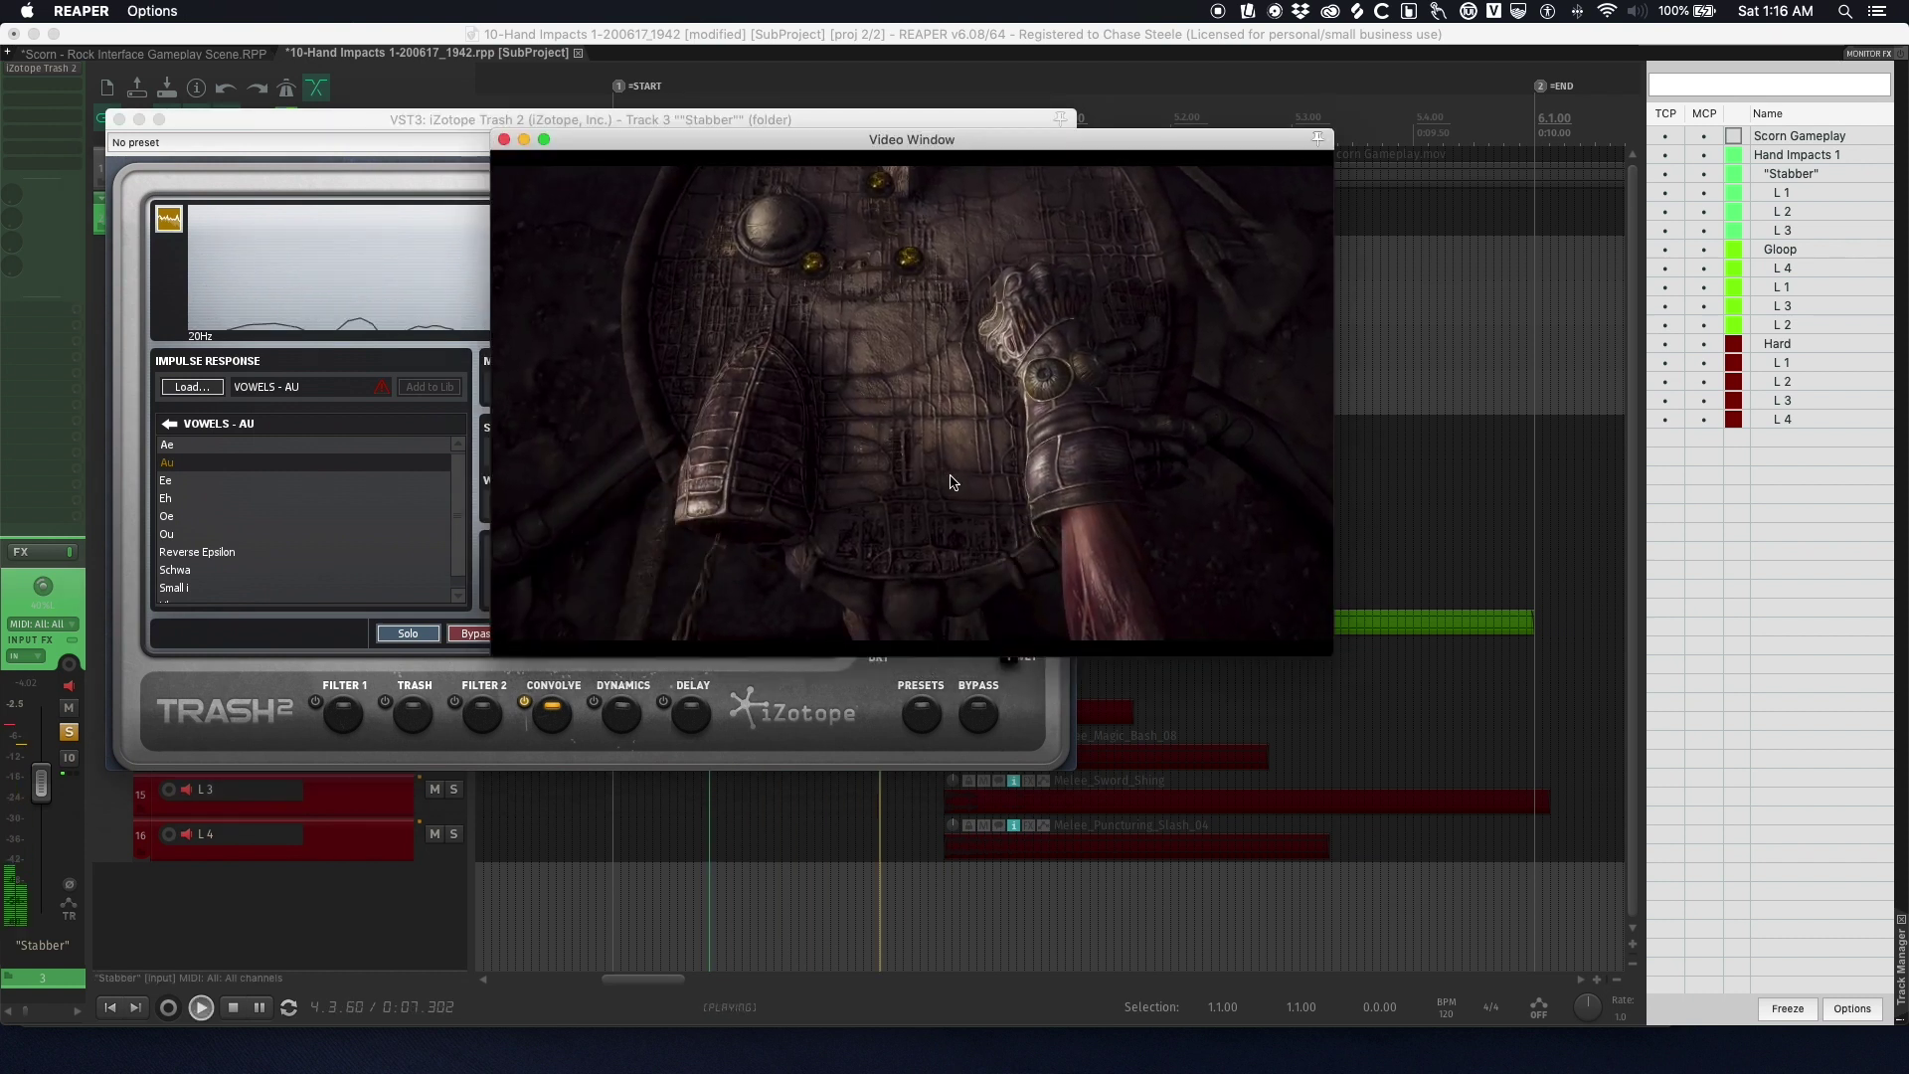
key("space")
key("Escape")
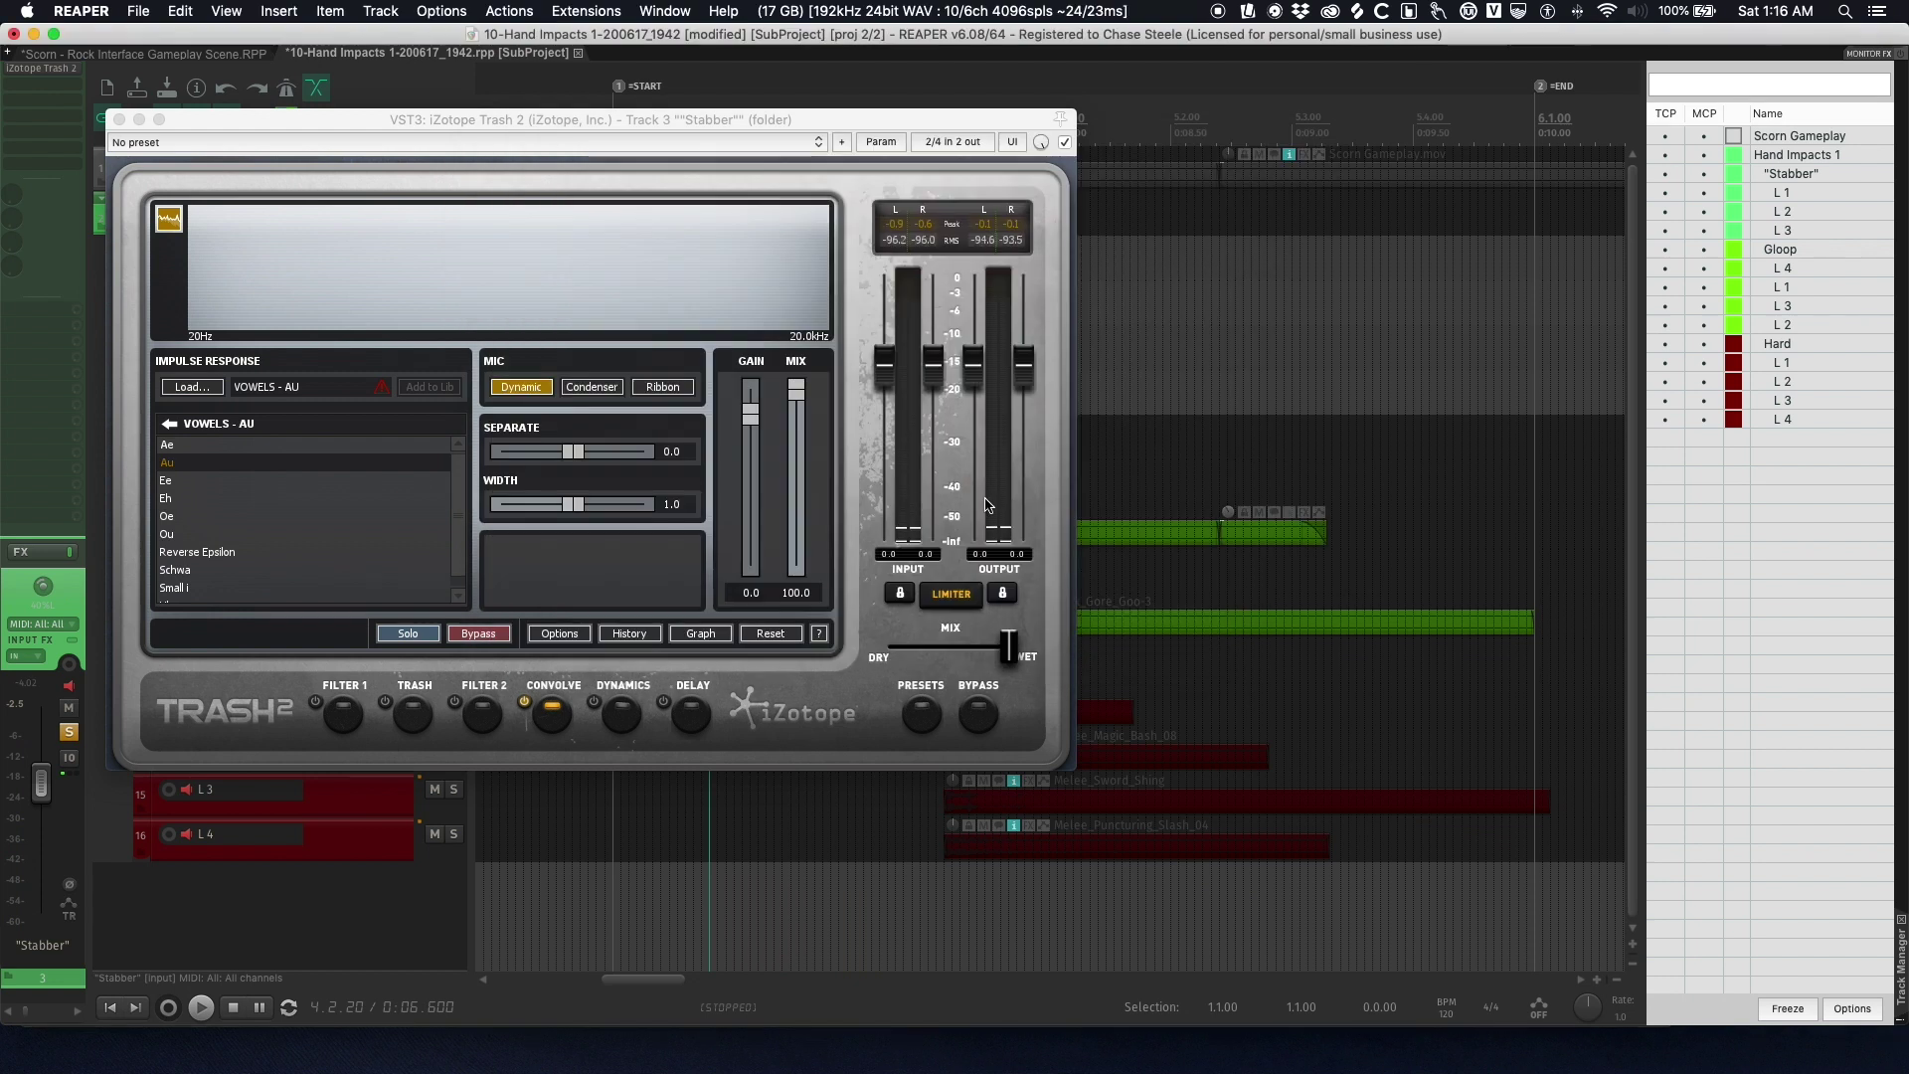
left_click_drag(1010, 656, 915, 651)
key("space")
key("space")
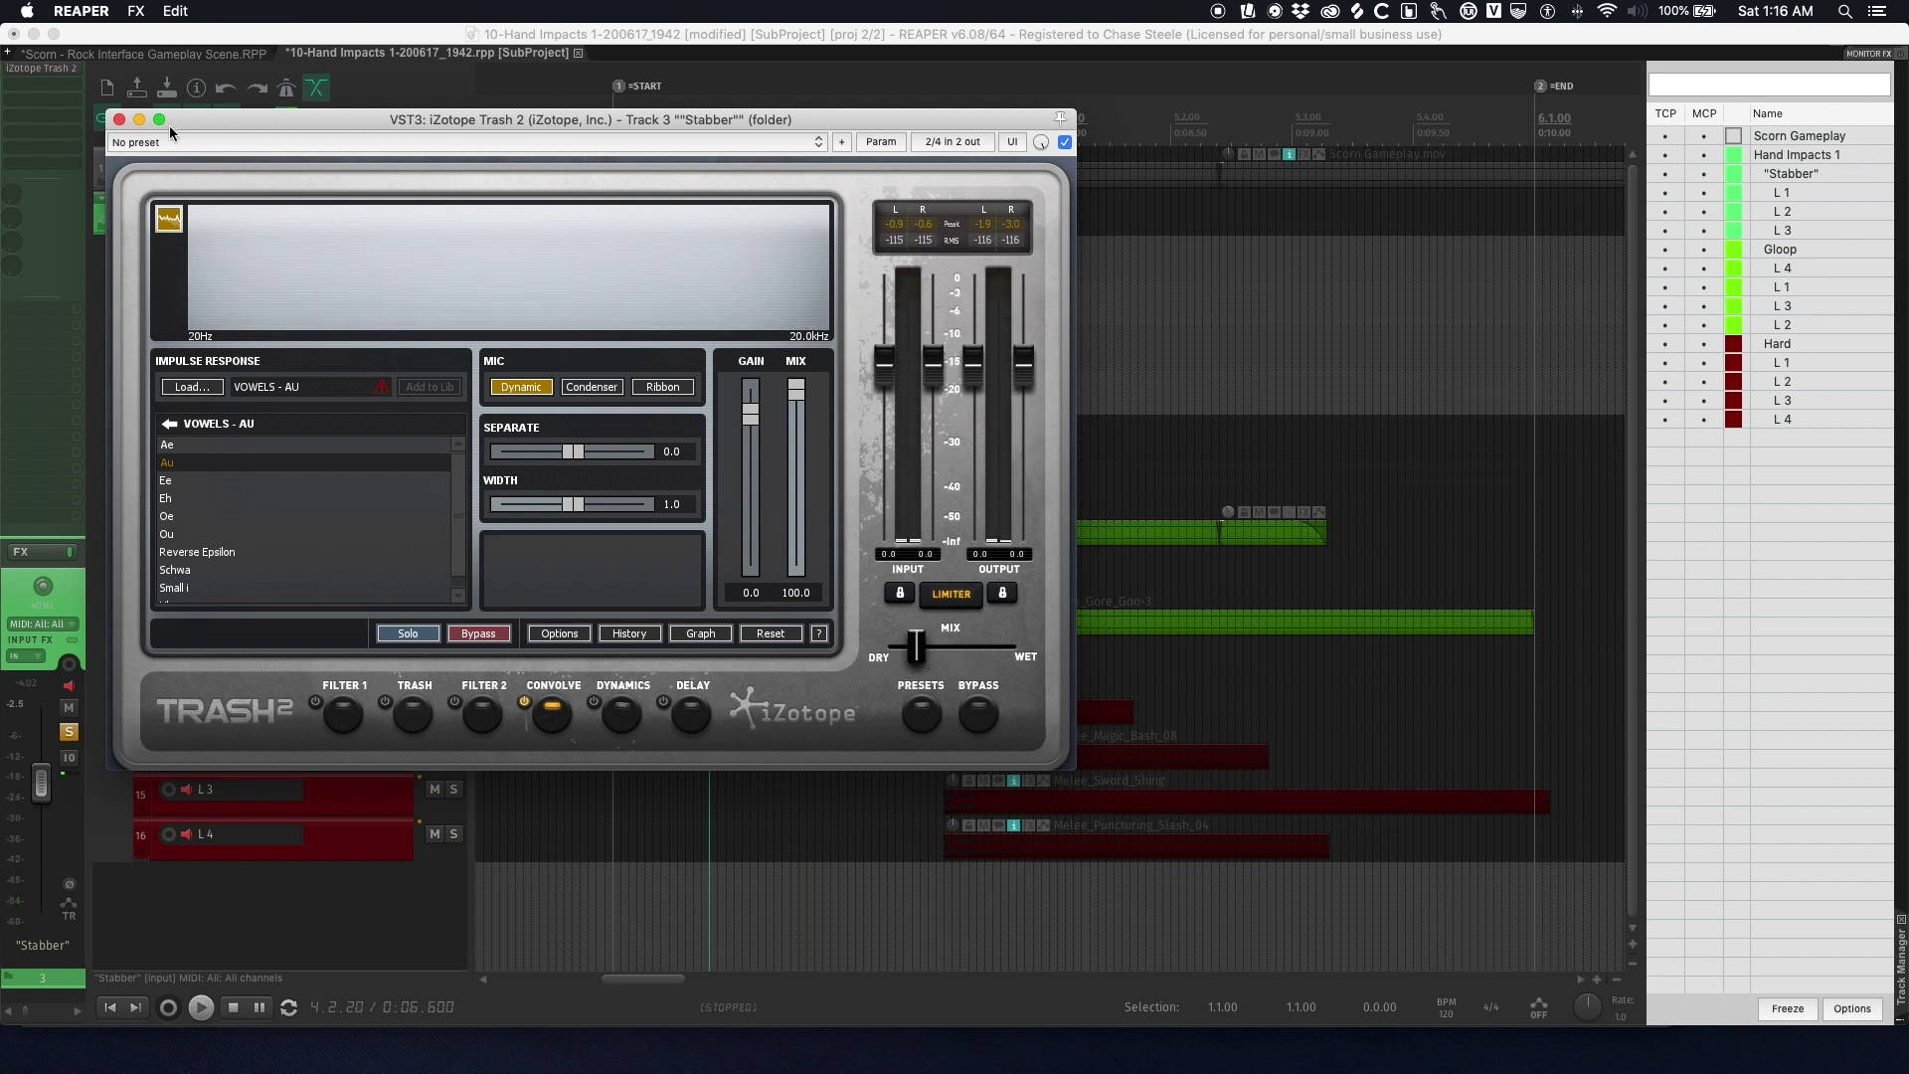
left_click(120, 120)
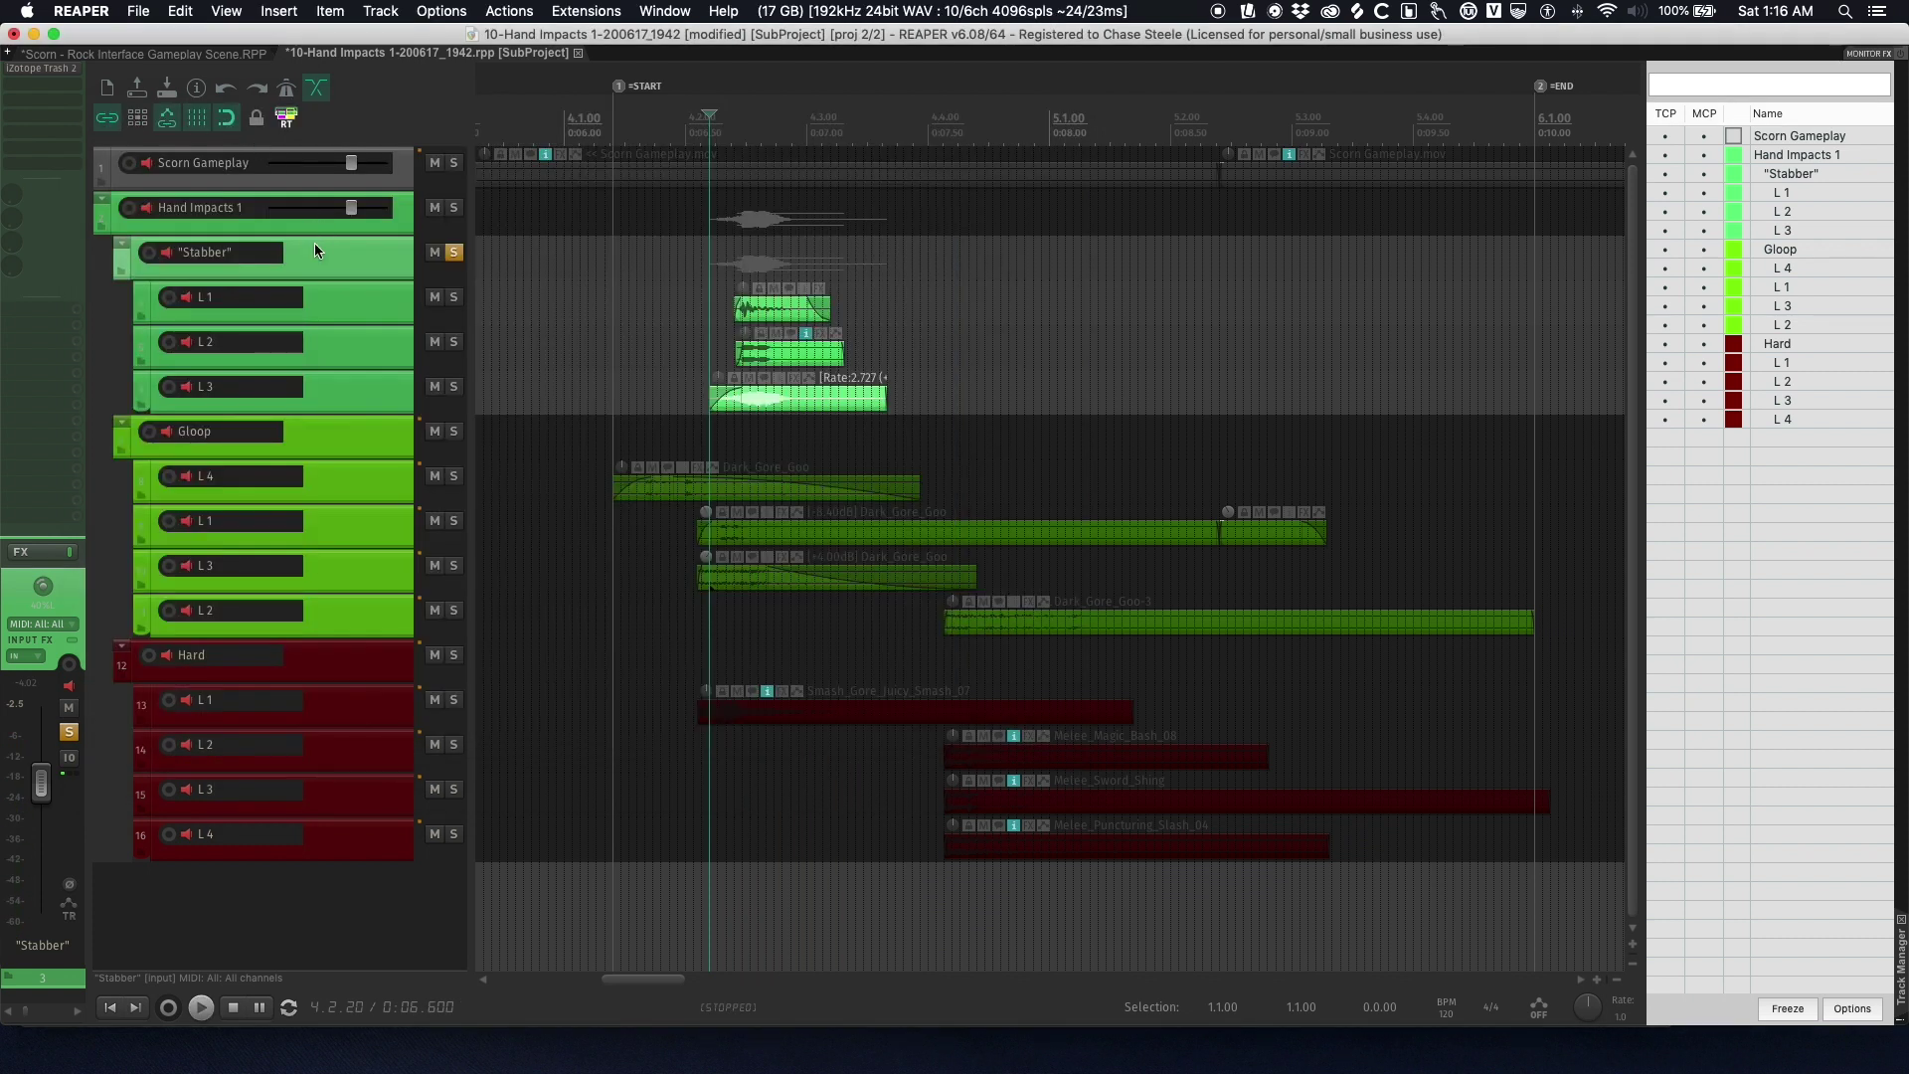
- Select the "Stabber" L 1 layer and unsolo the "Stabber" folder
left_click(346, 311)
scroll(346, 308, "up", 3)
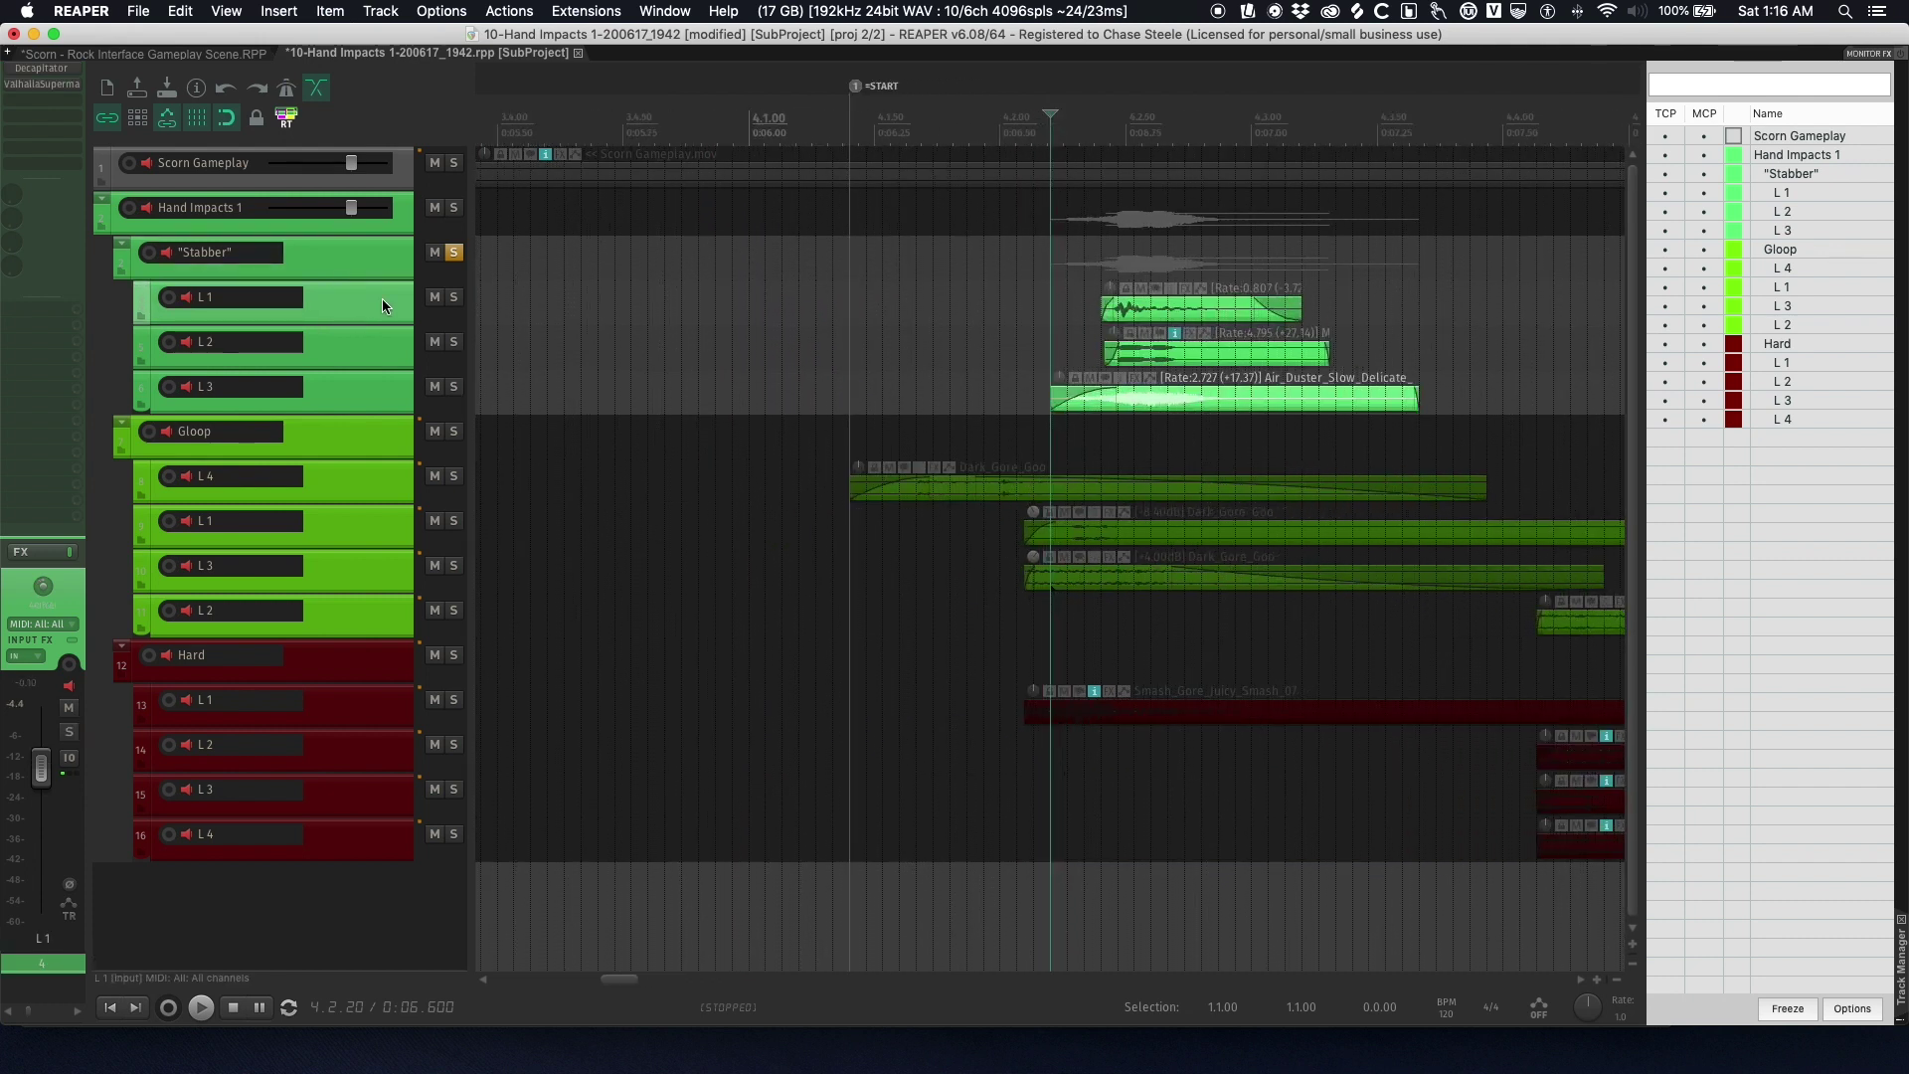
left_click(455, 250)
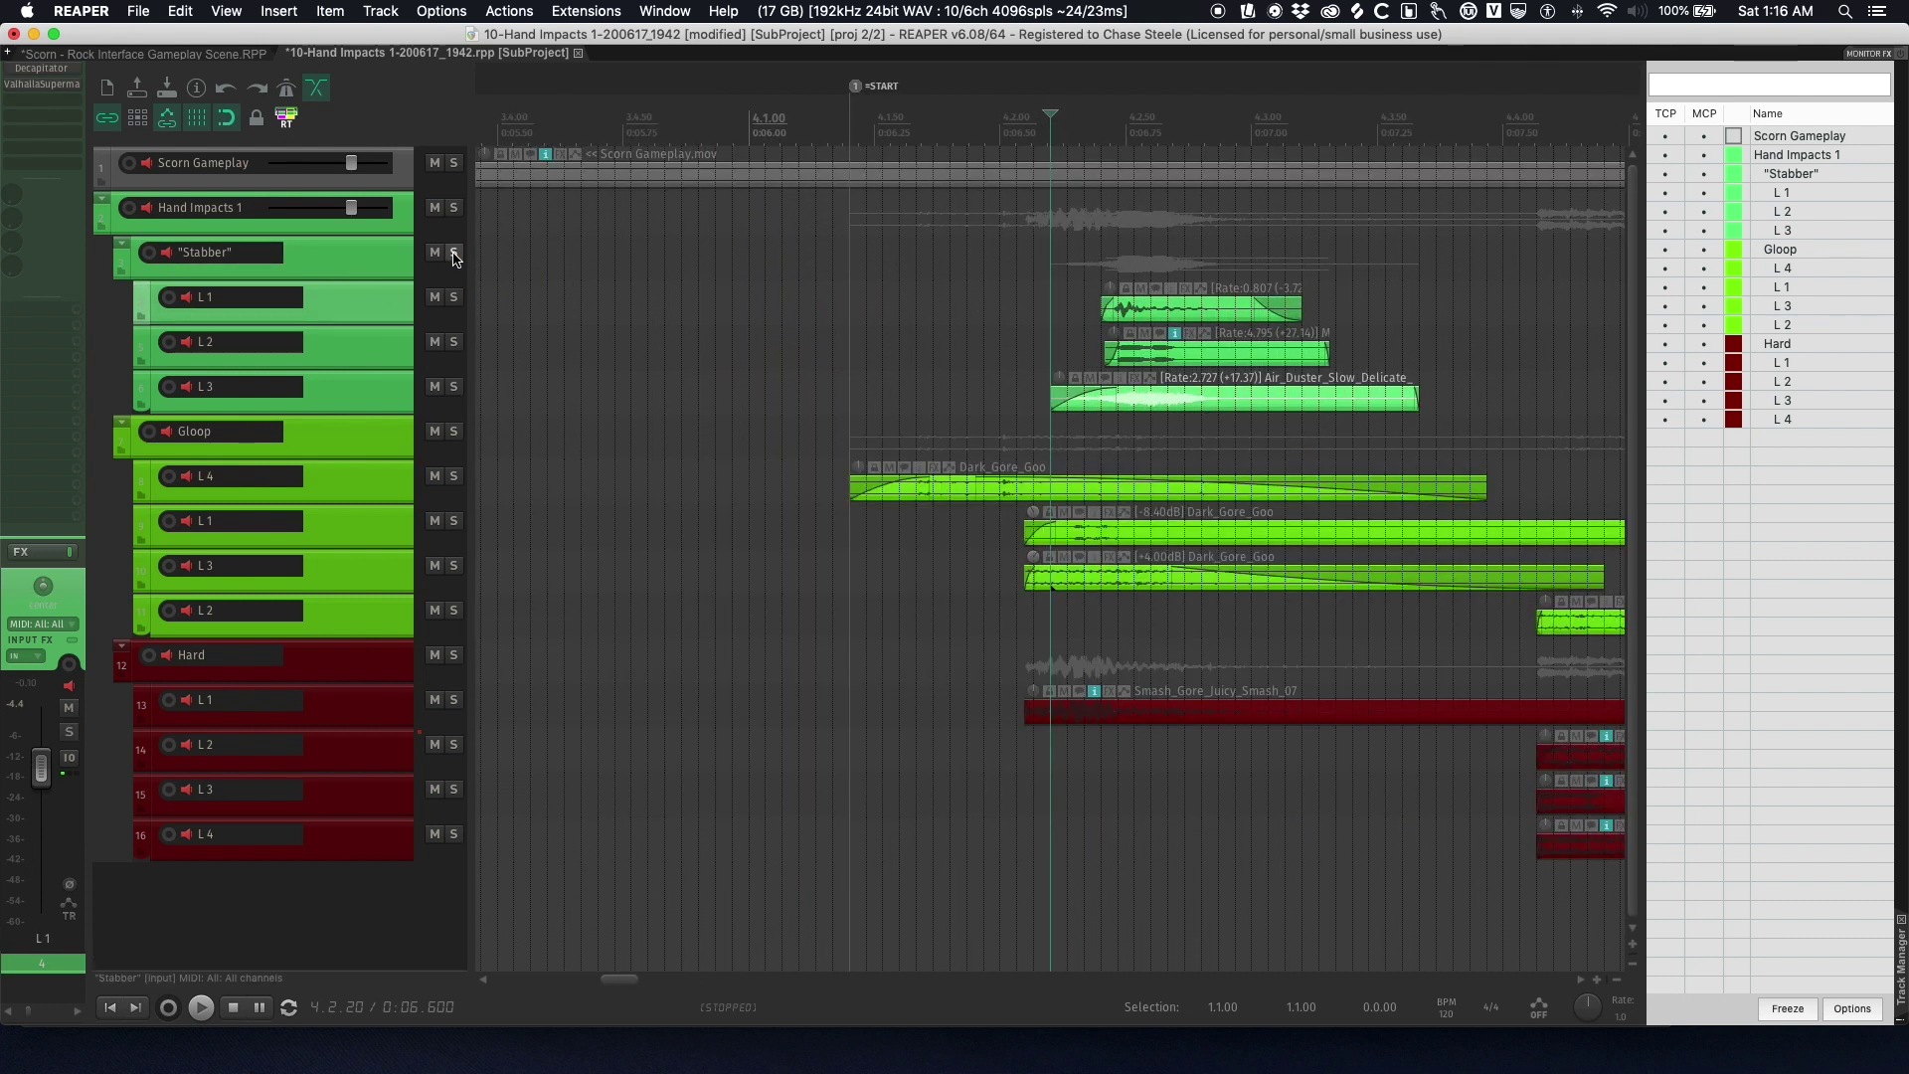
- Go through the Hand Impacts 1, "Stabber" and Gloop folder tracks and the "Stabber" layers L 1, L 2 and L 3
left_click(366, 346)
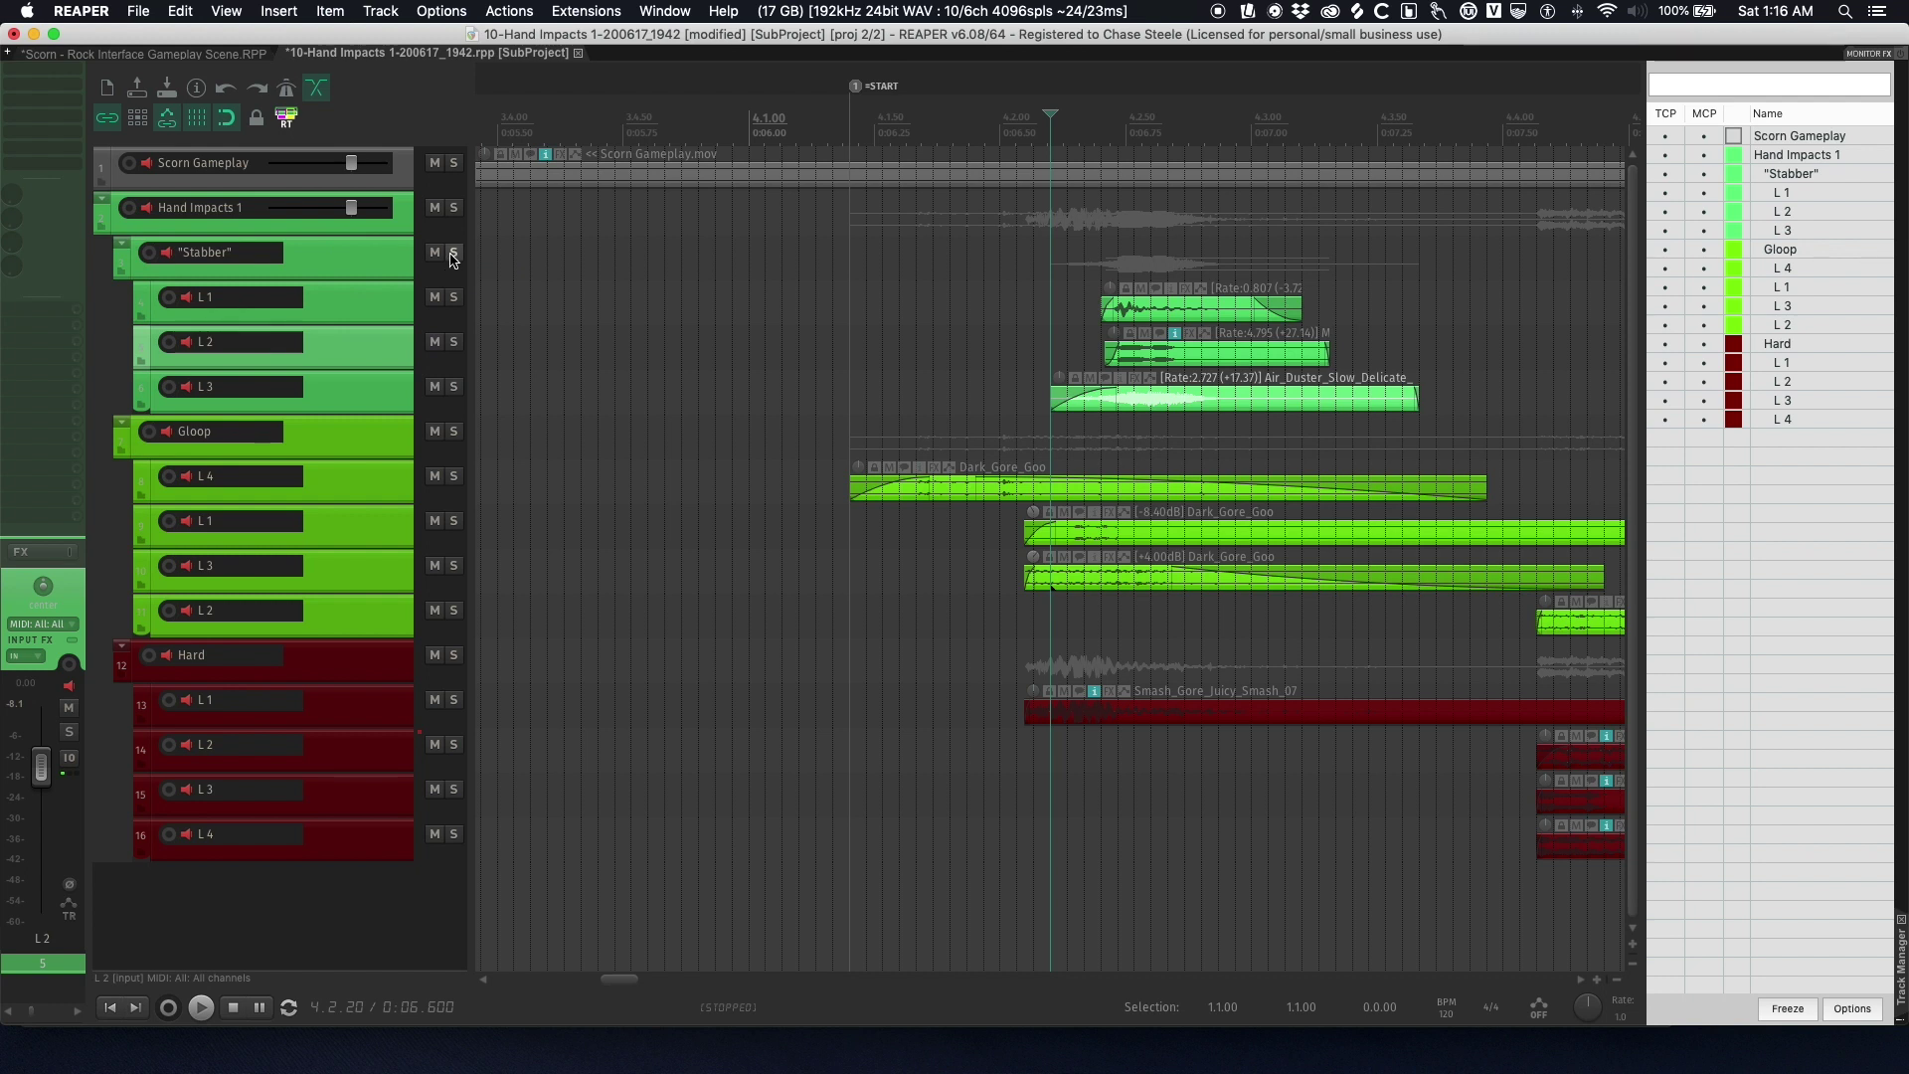
left_click(377, 250)
left_click(367, 227)
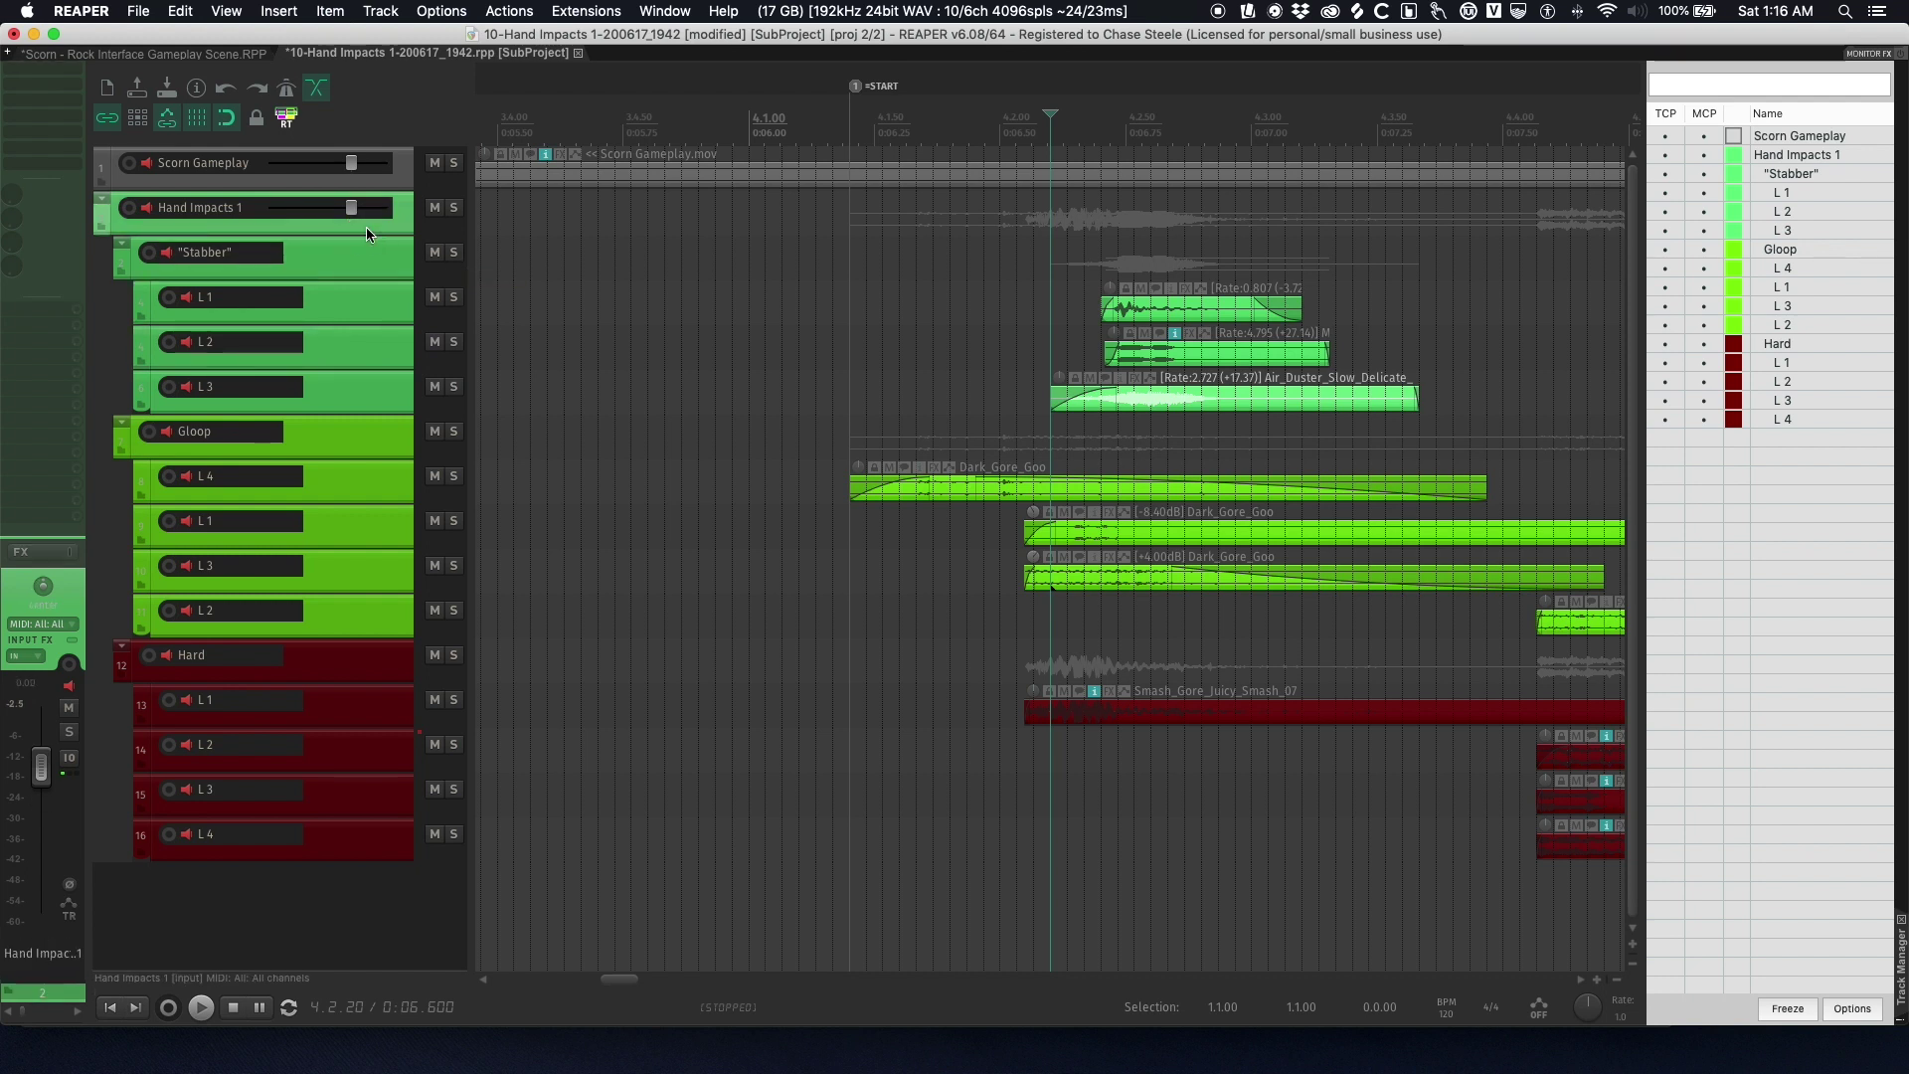
left_click(361, 285)
left_click(358, 270)
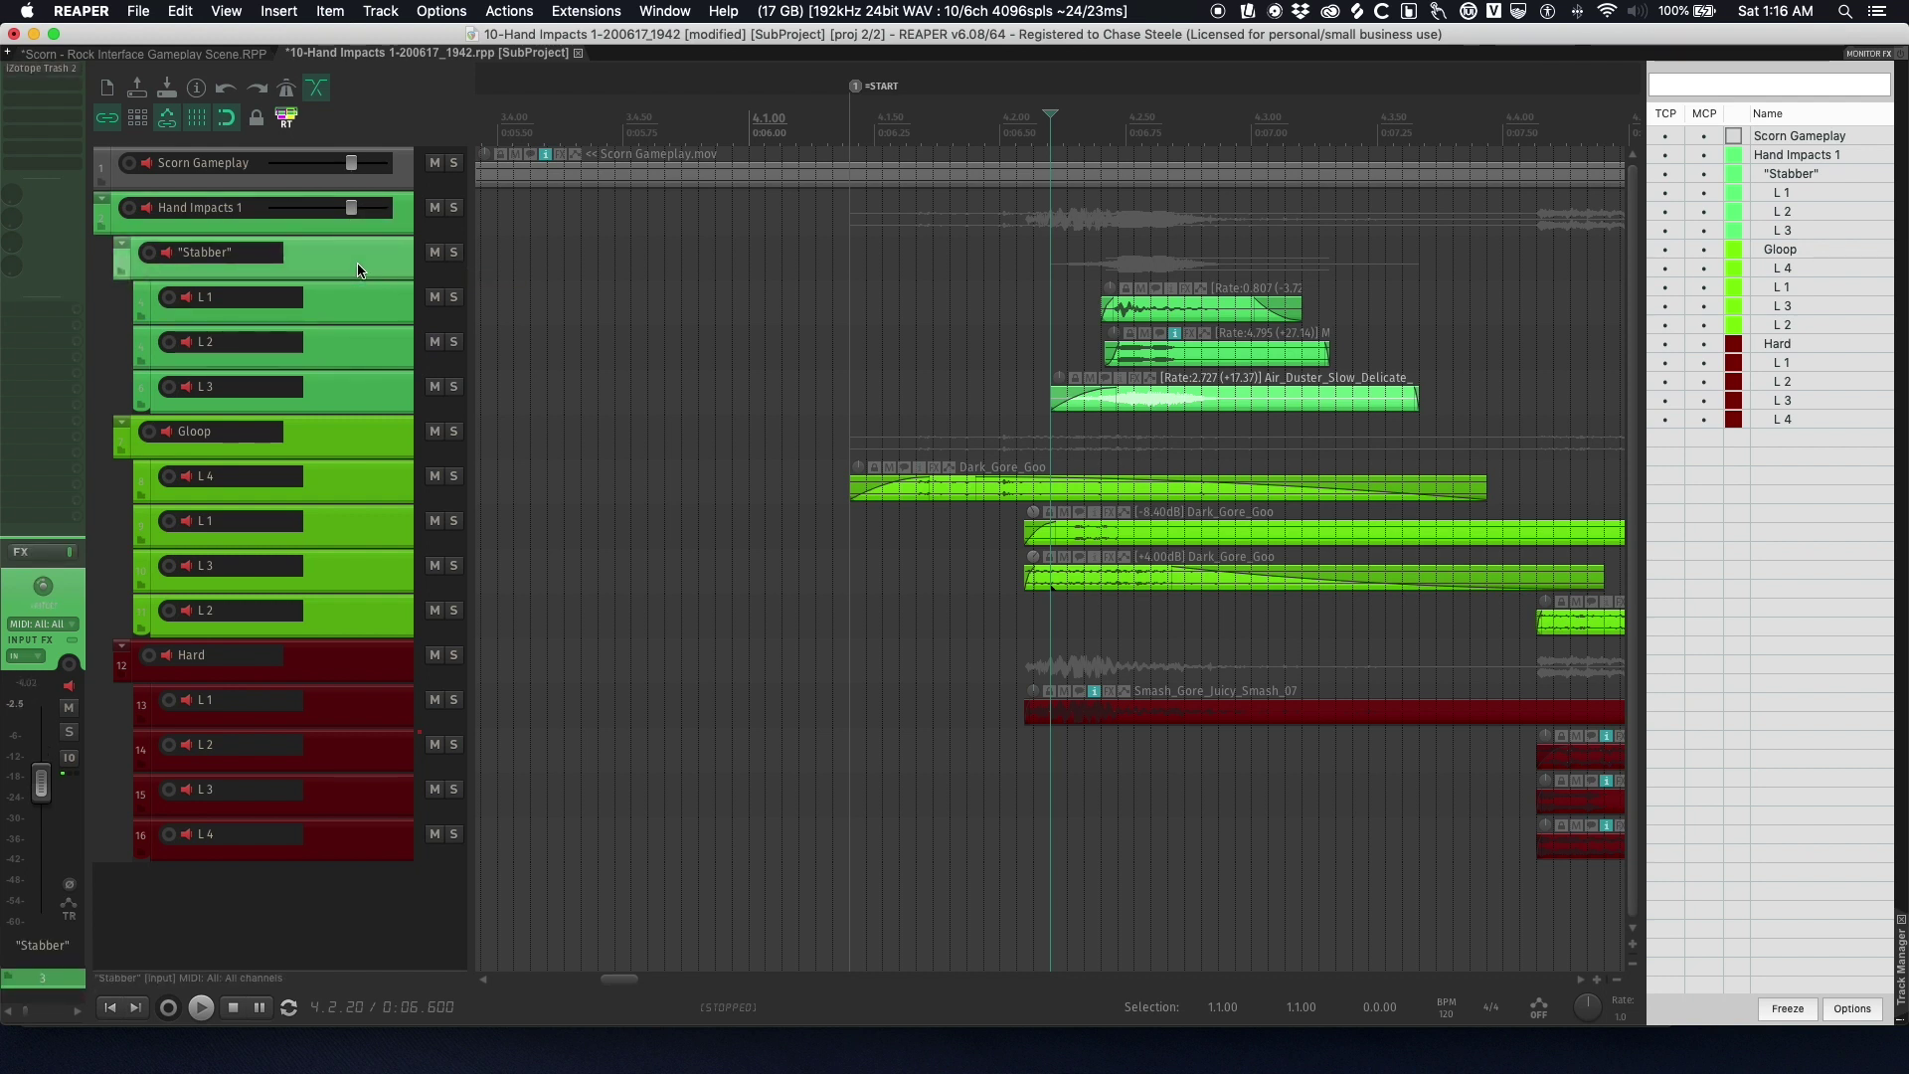
left_click(372, 449)
left_click(360, 386)
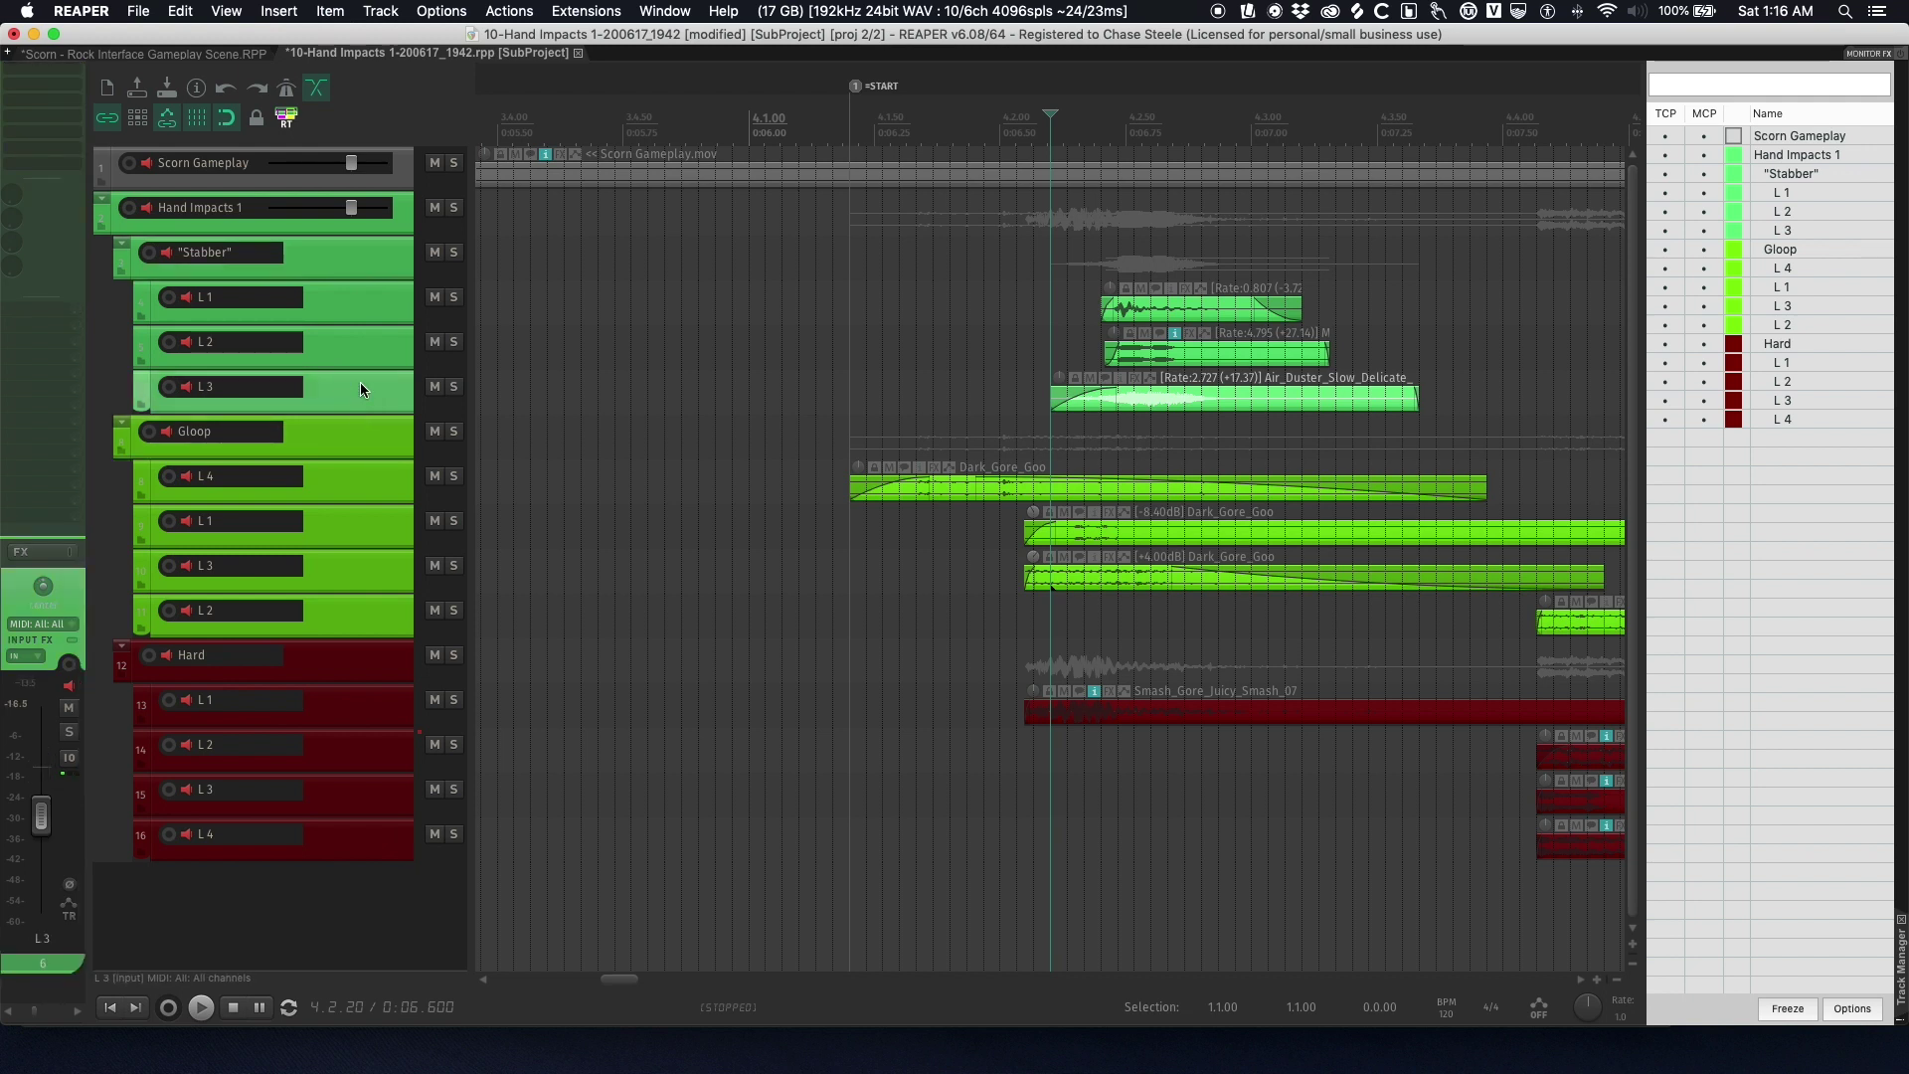
left_click(354, 346)
left_click(354, 300)
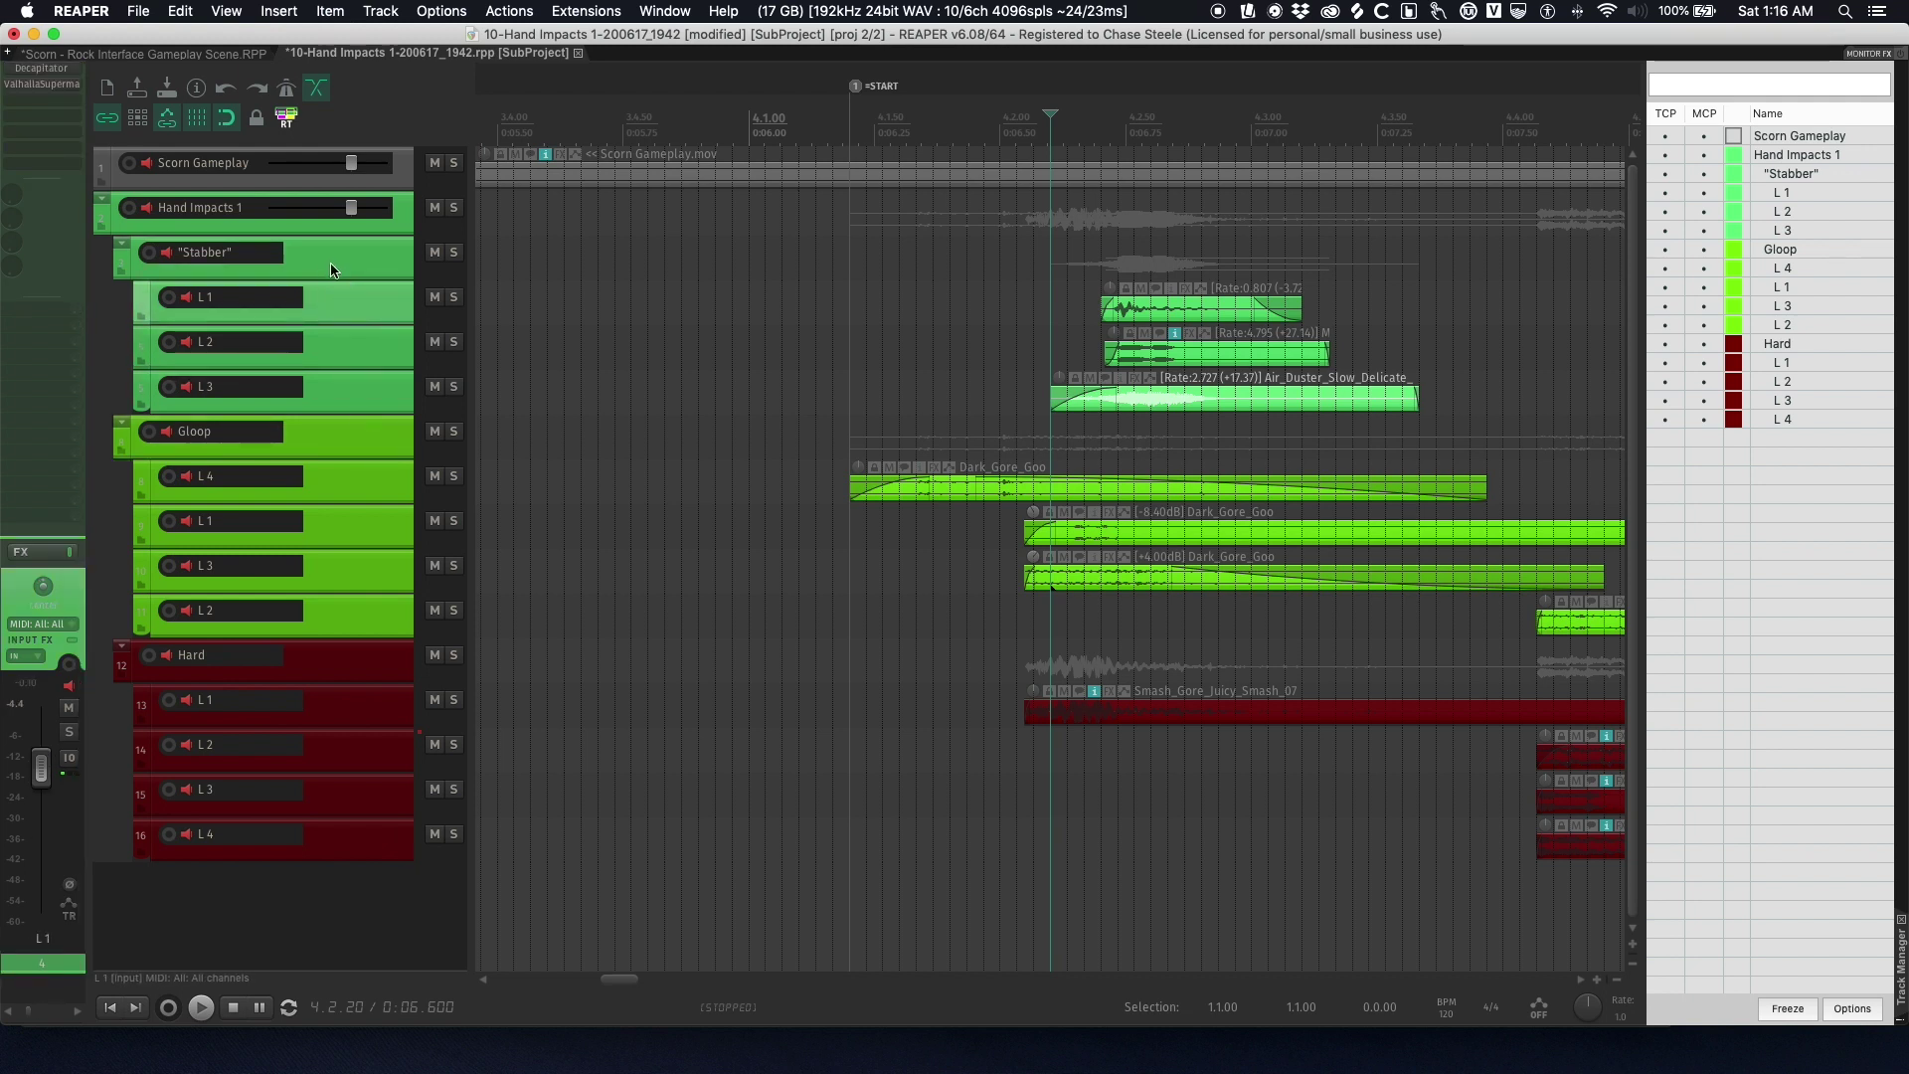
left_click(355, 334)
left_click(353, 307)
- Solo the "Stabber" L 1 layer and play its typewriter key clip from 0:06.700 against the video
left_click(453, 297)
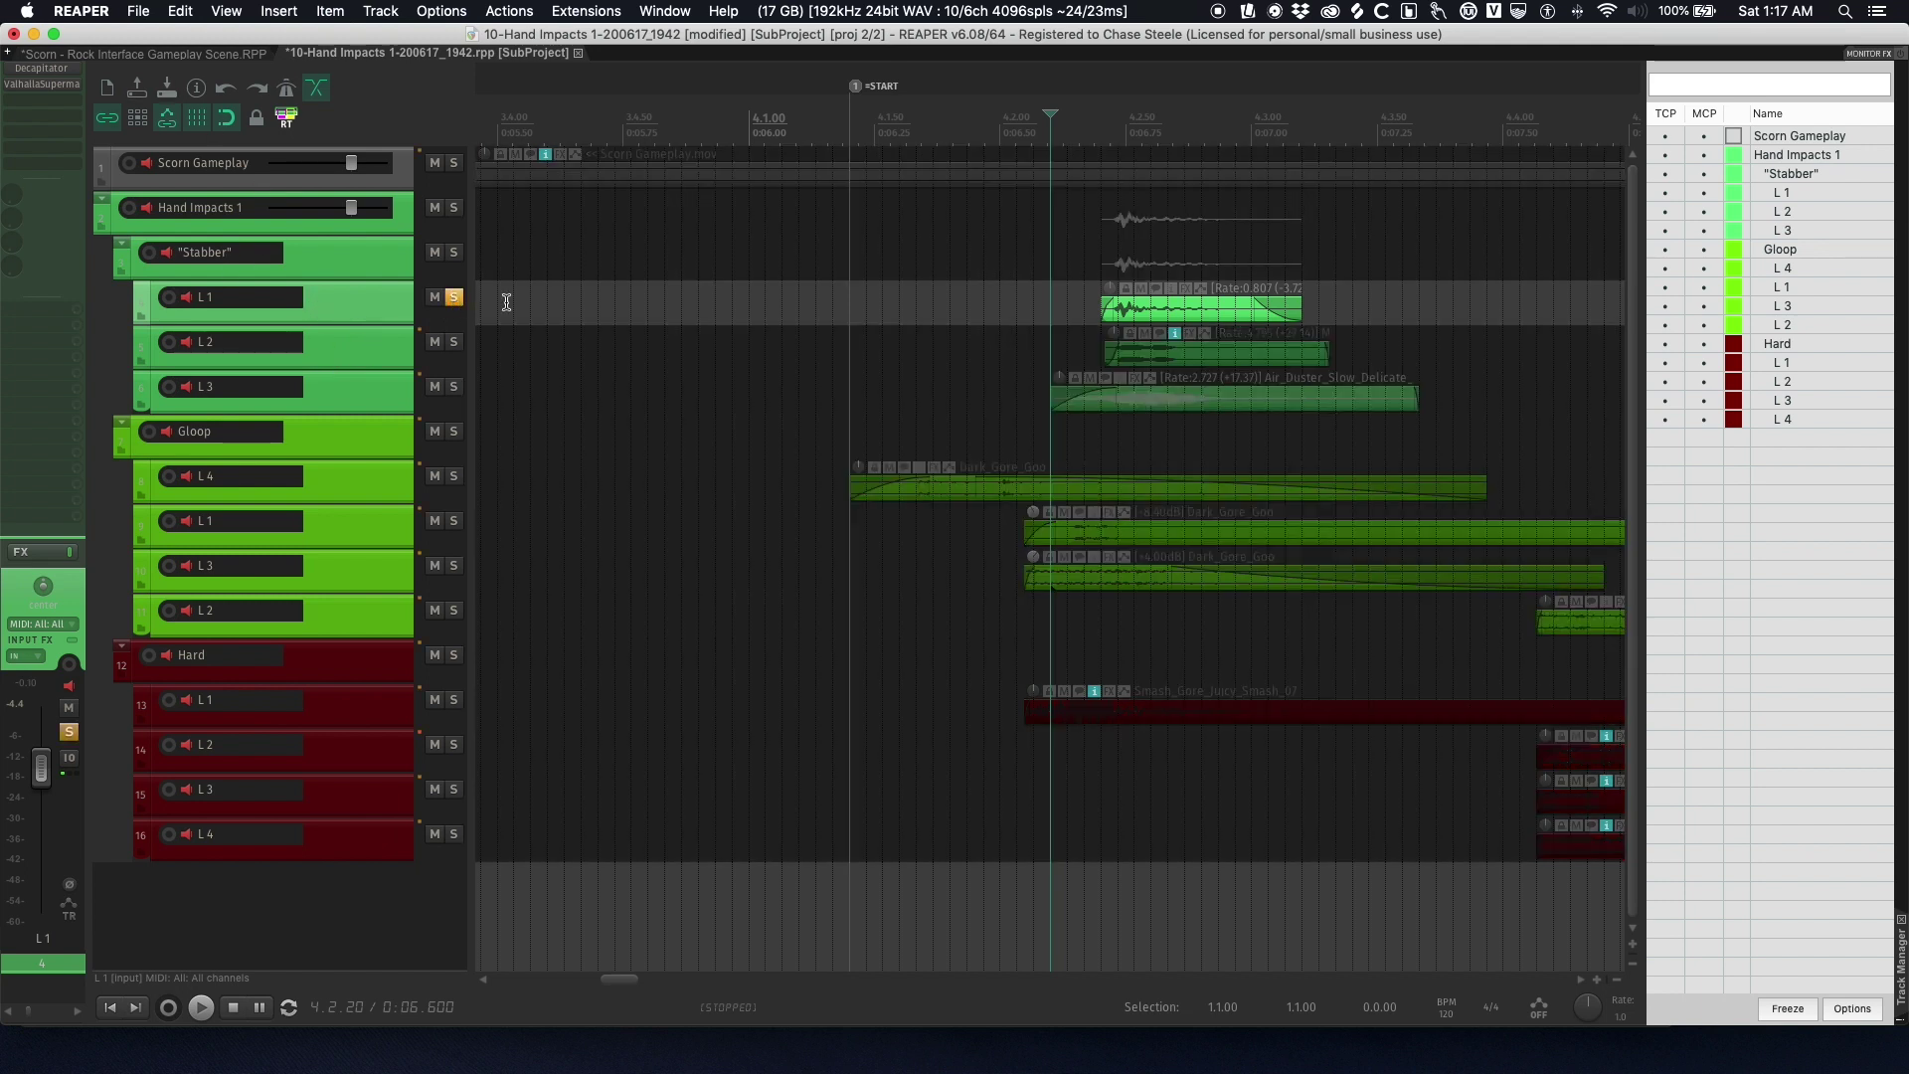
left_click(988, 303)
key("space")
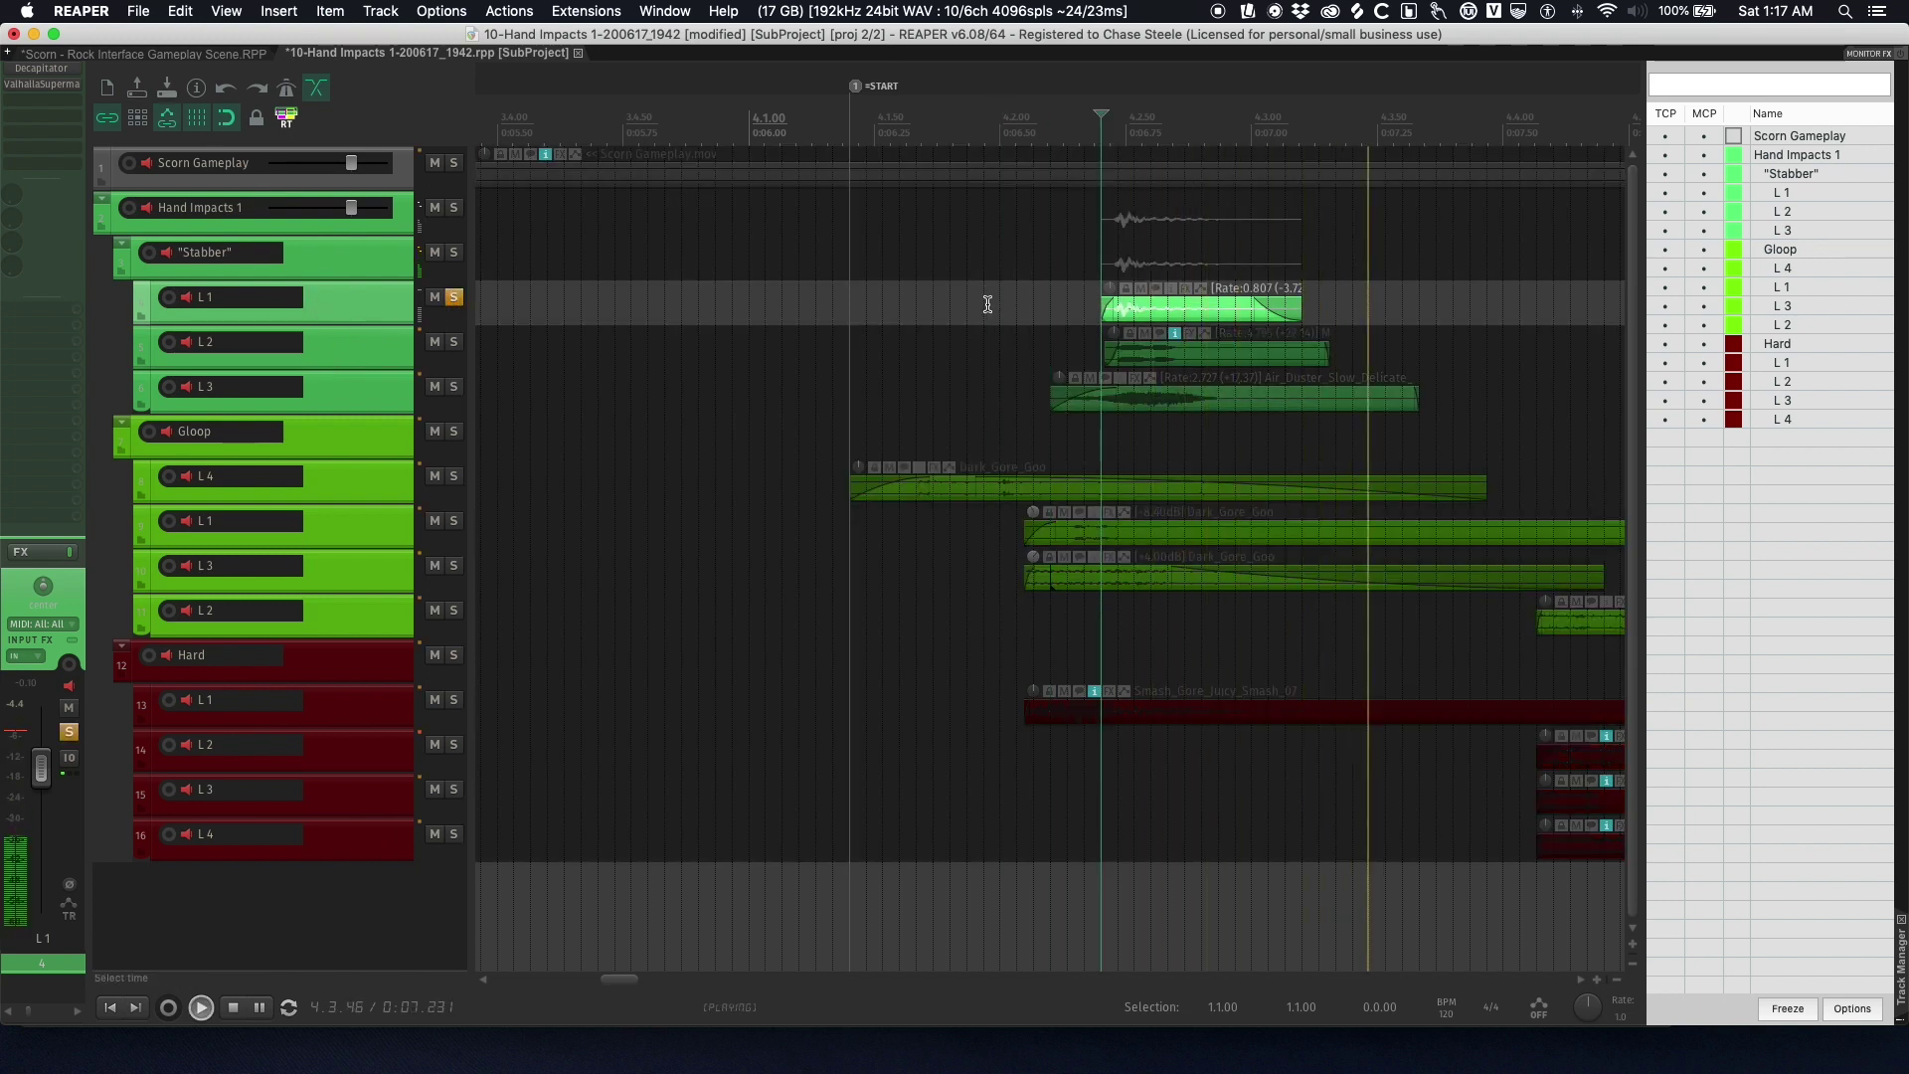
key("super+shift+v")
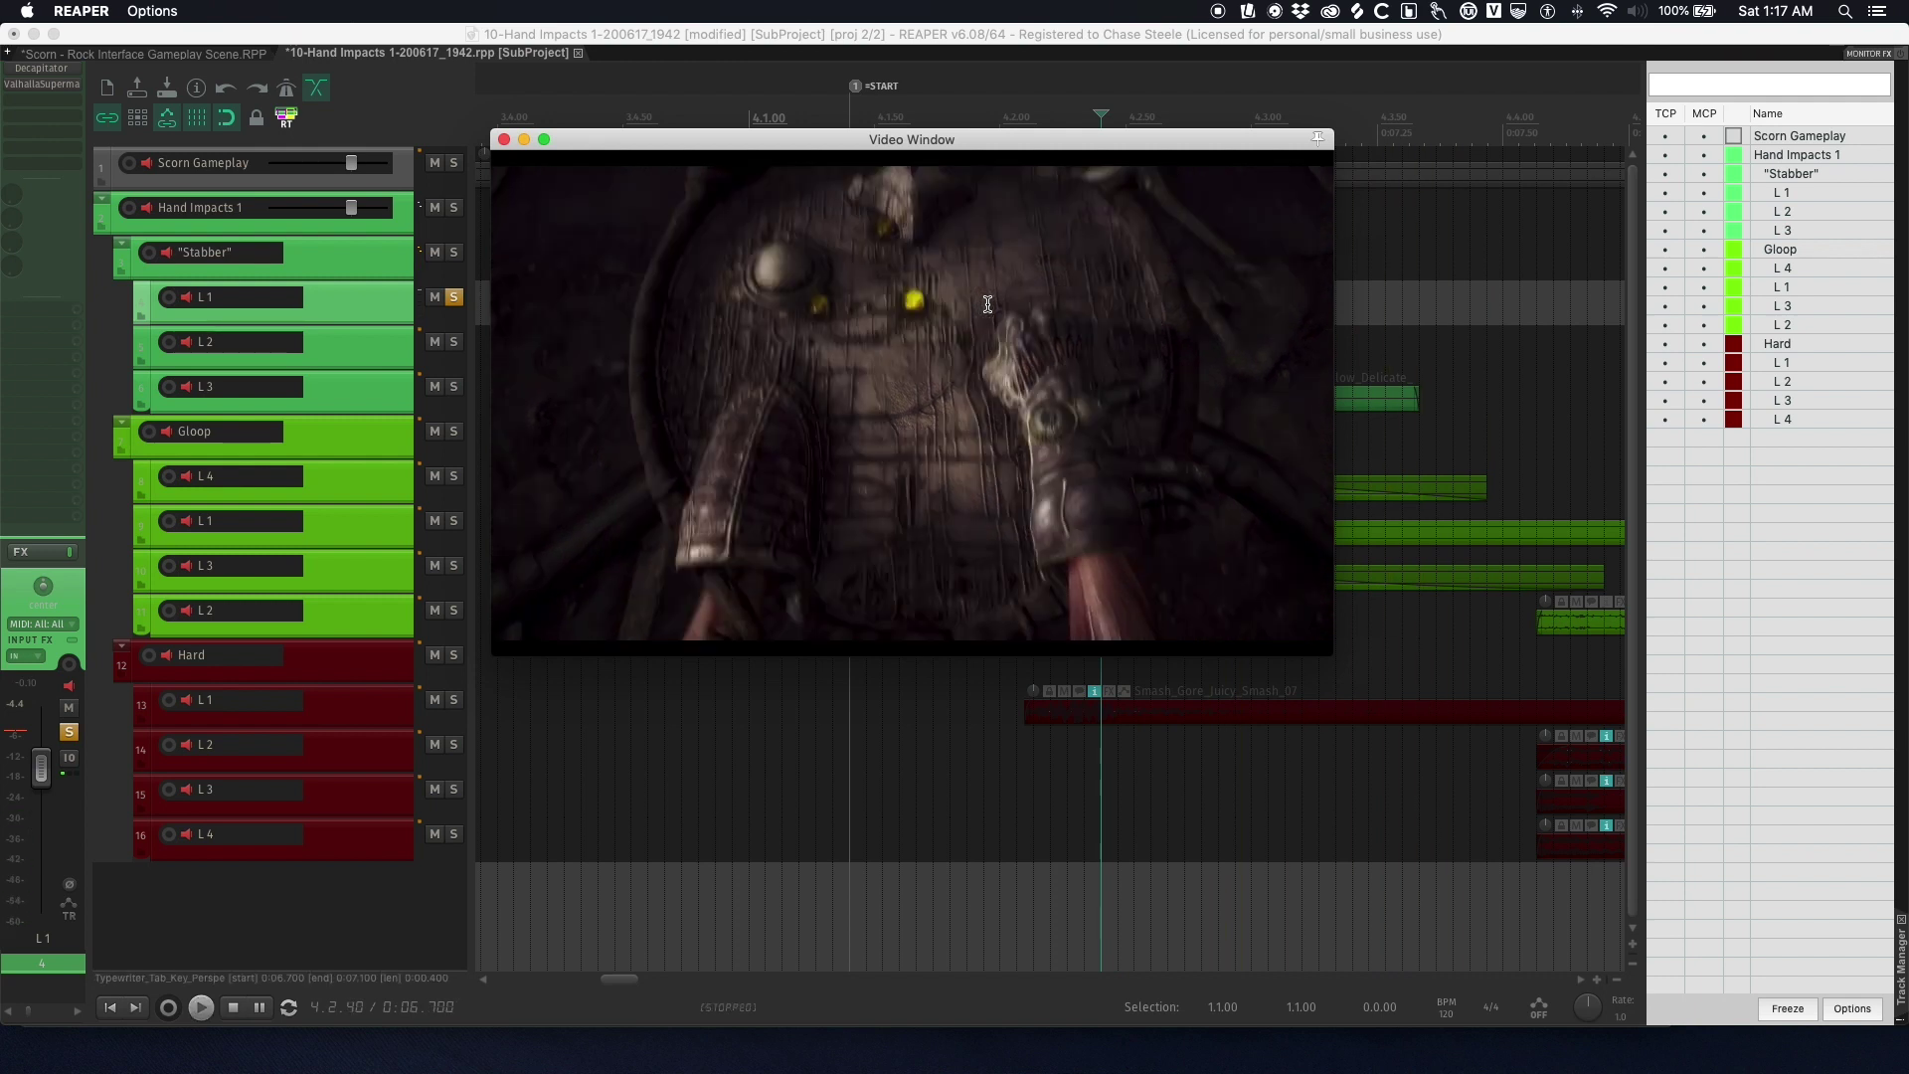
- Open ValhallaSupermassive on the "Stabber" L 1 layer, then bypass it and audition the typewriter key clip dry
key("space")
key("super+shift+v")
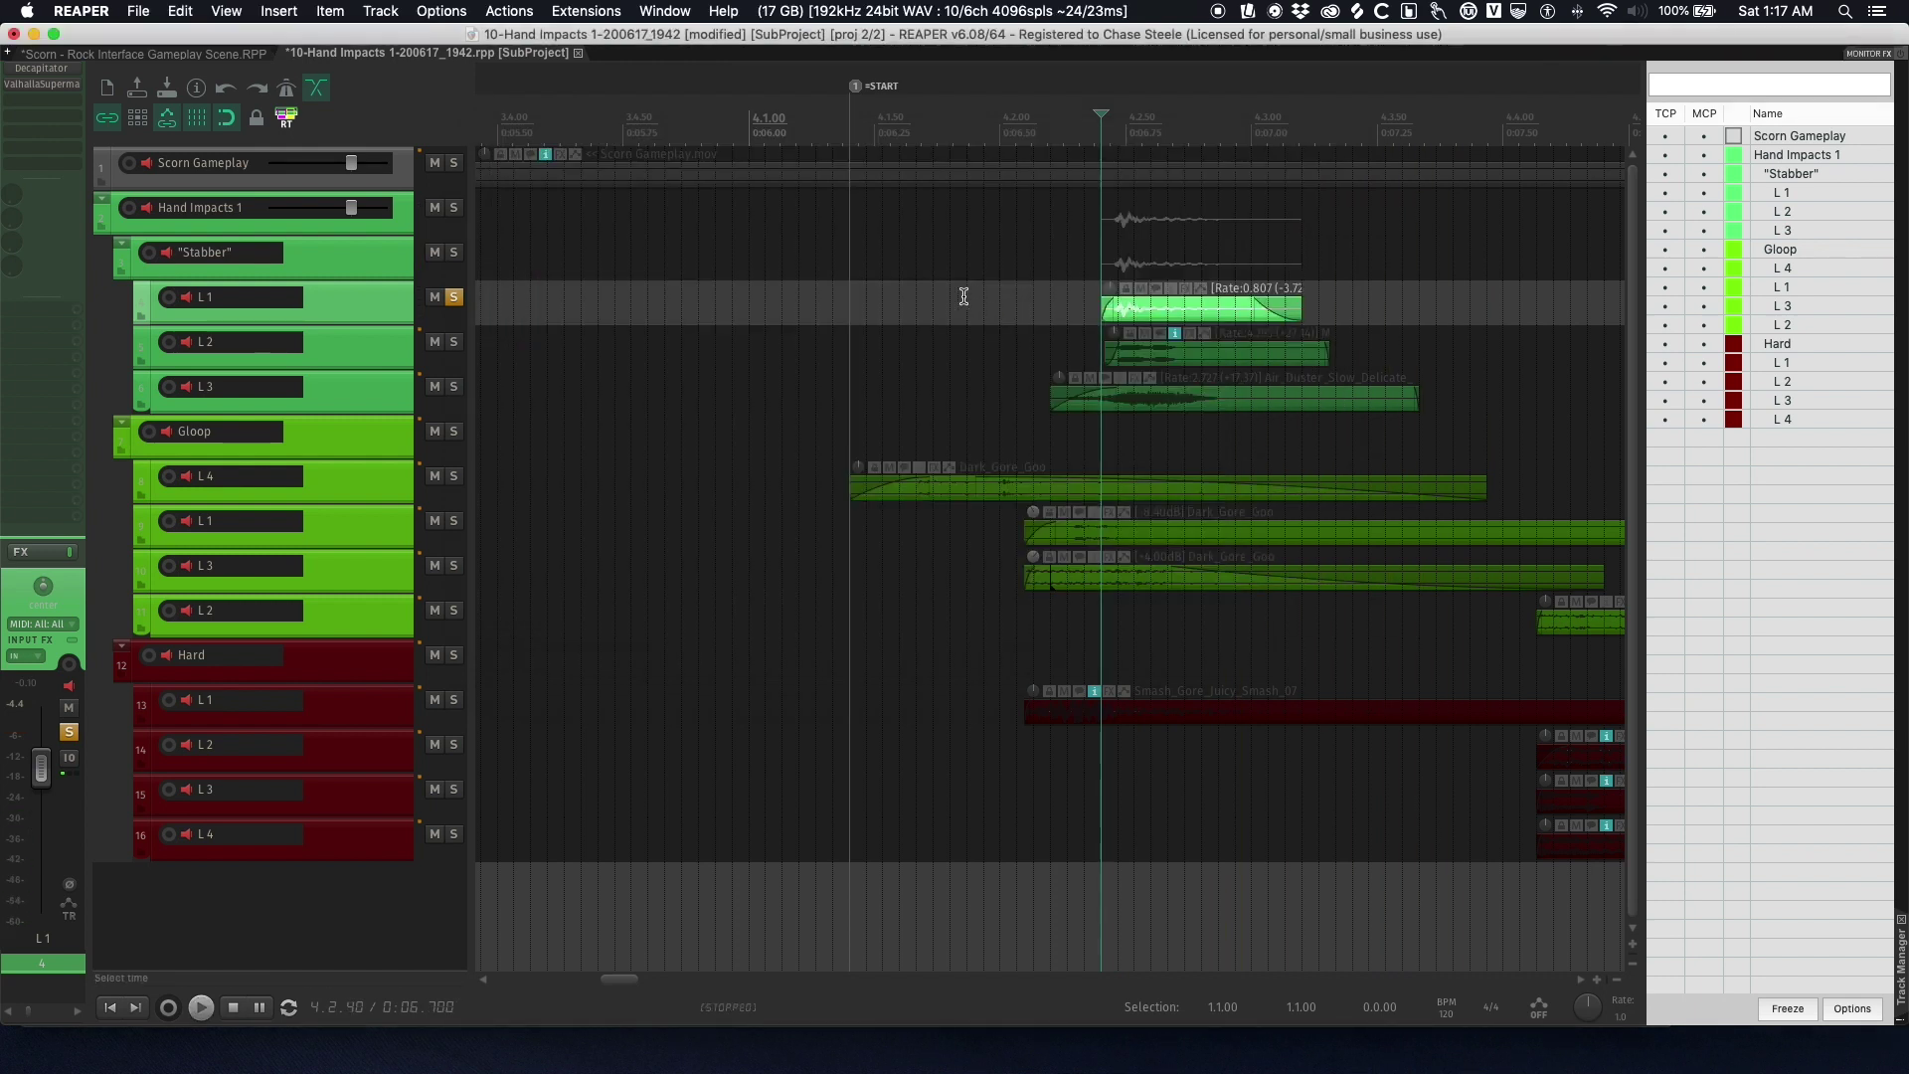
left_click(40, 85)
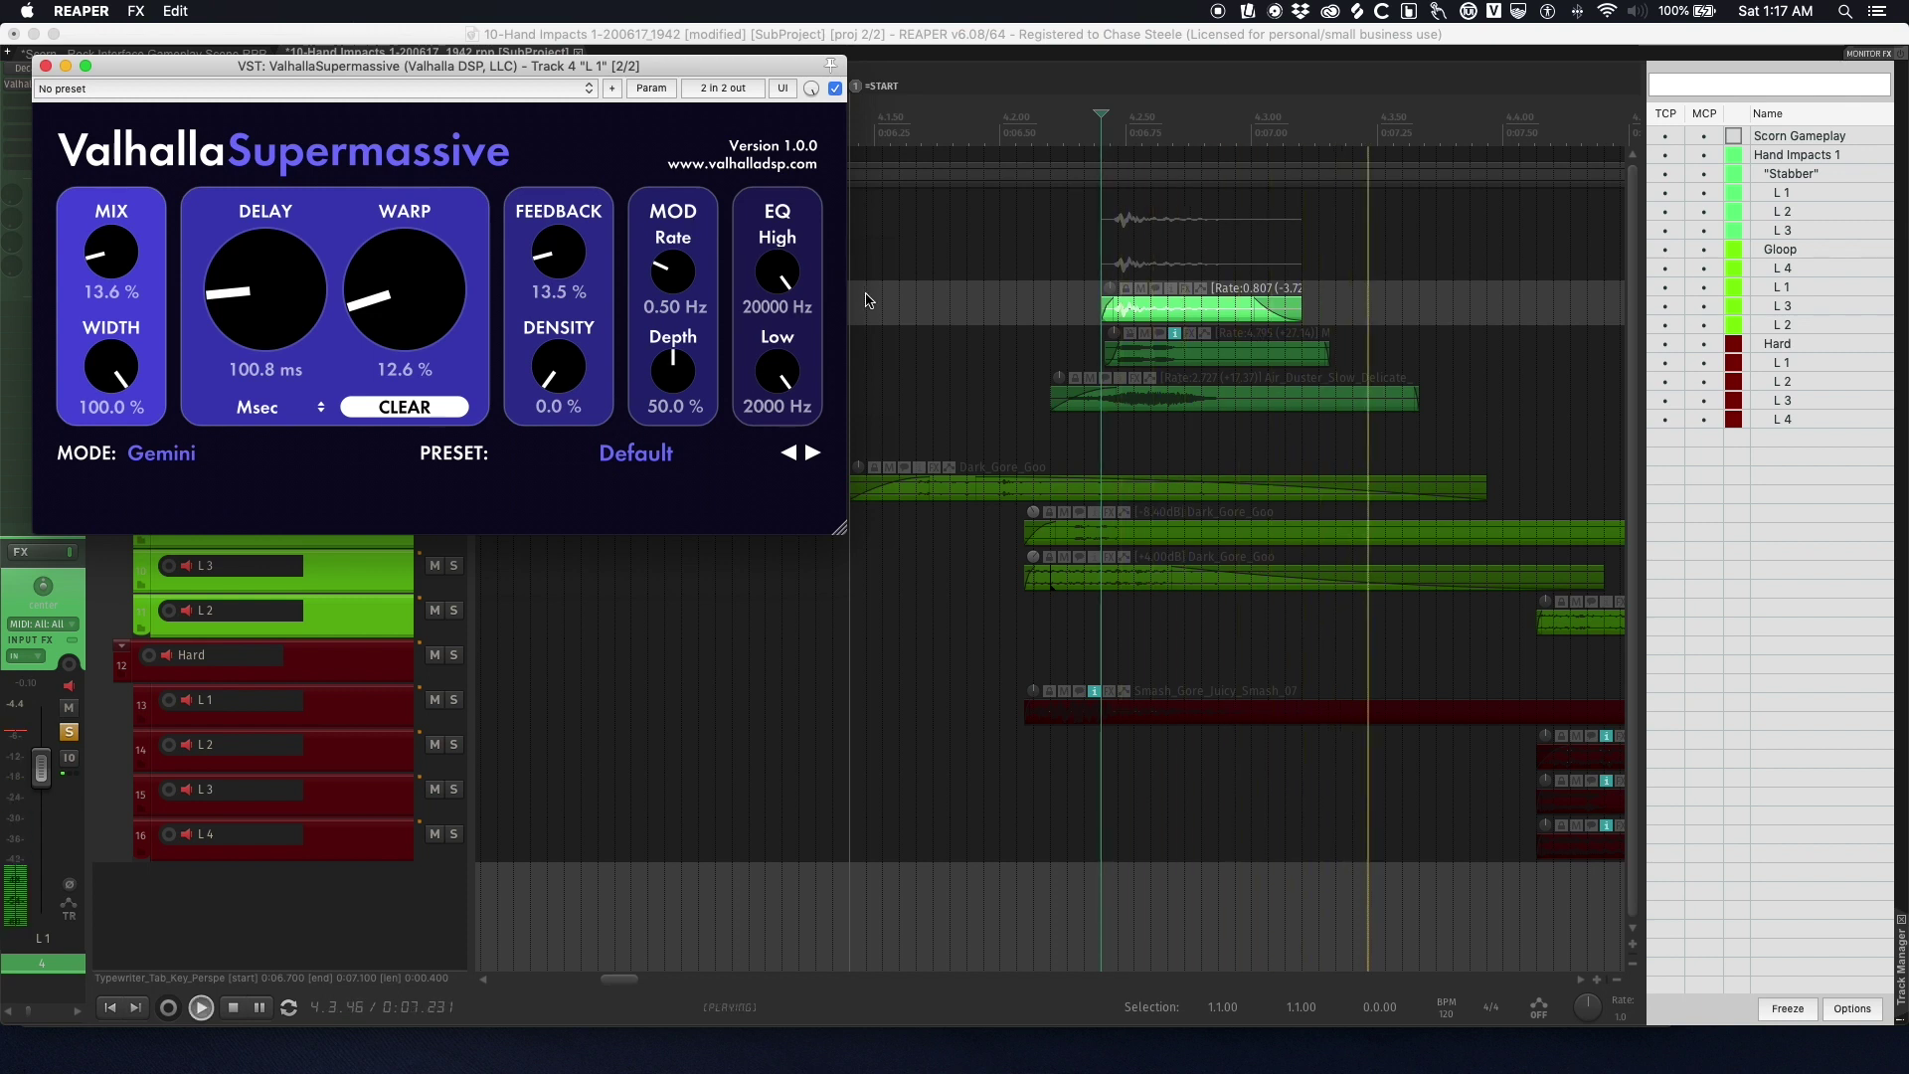
left_click(834, 88)
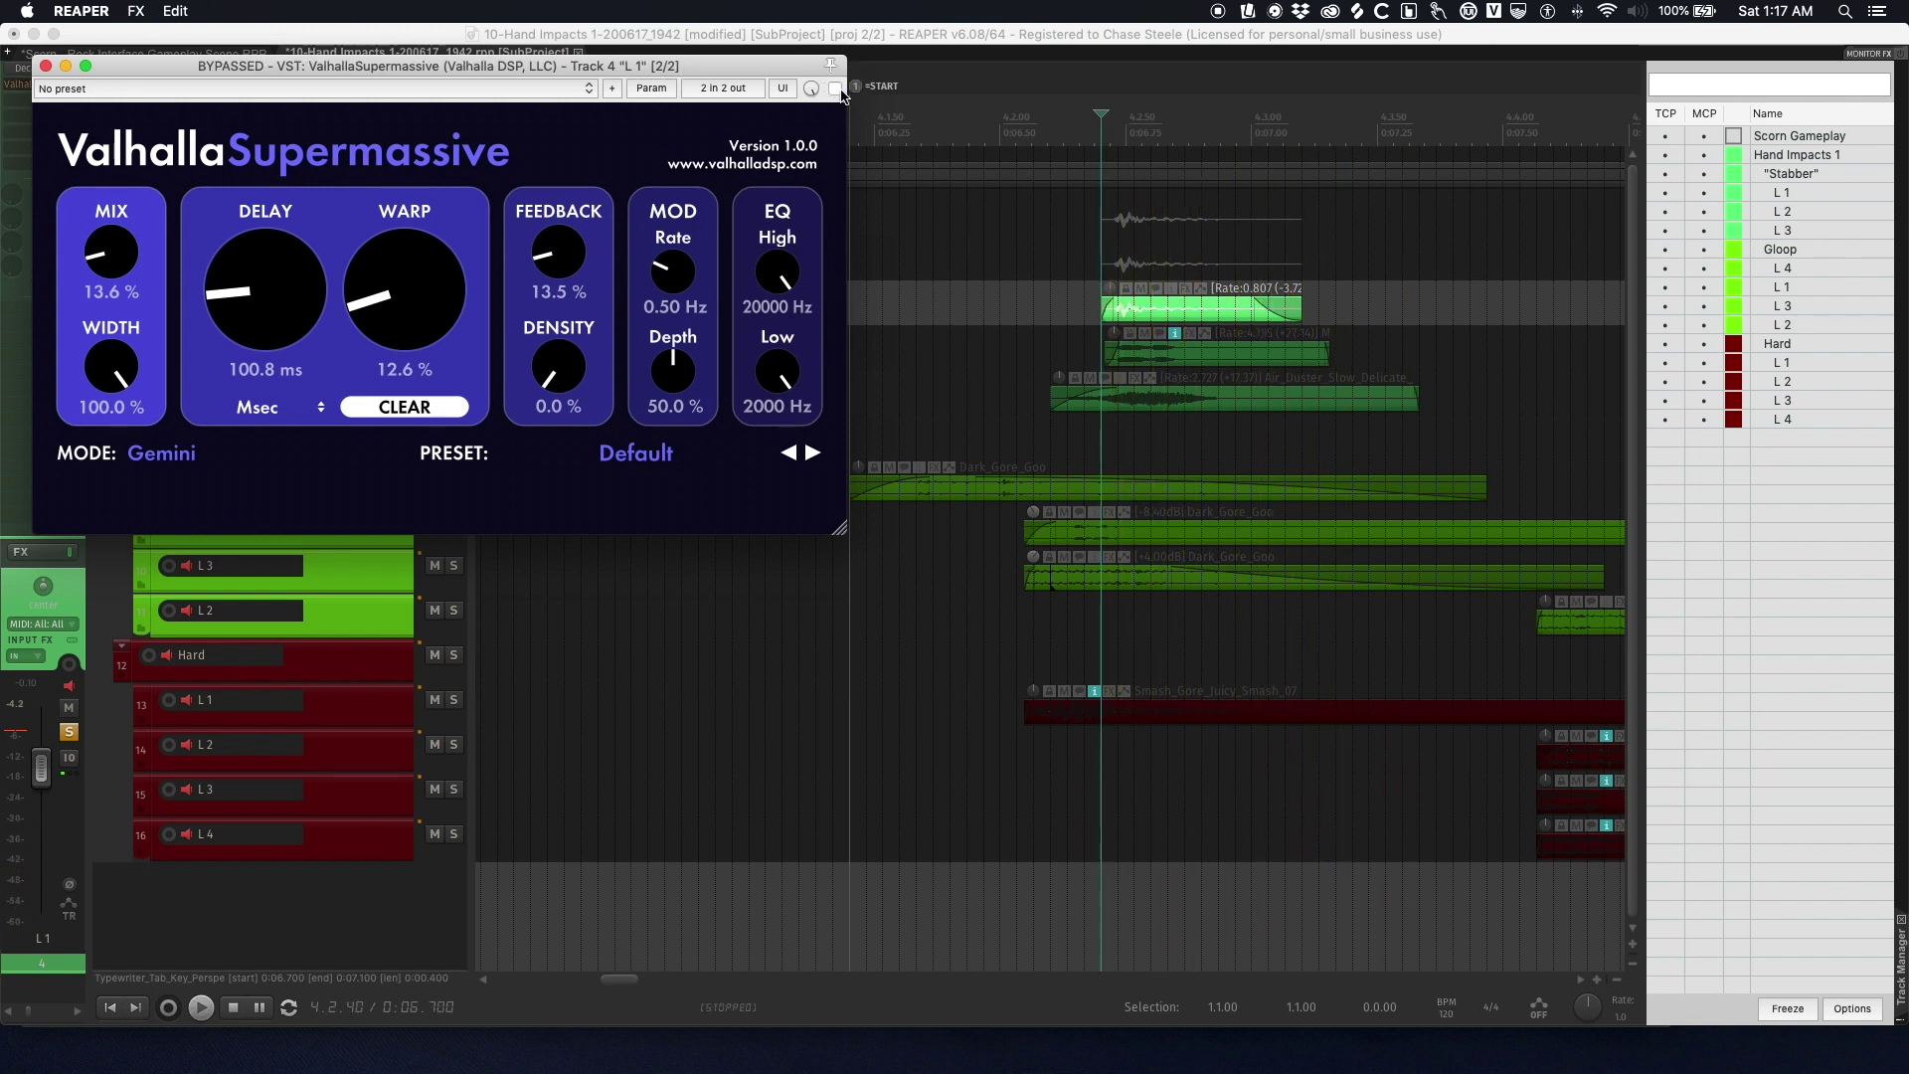
key("space")
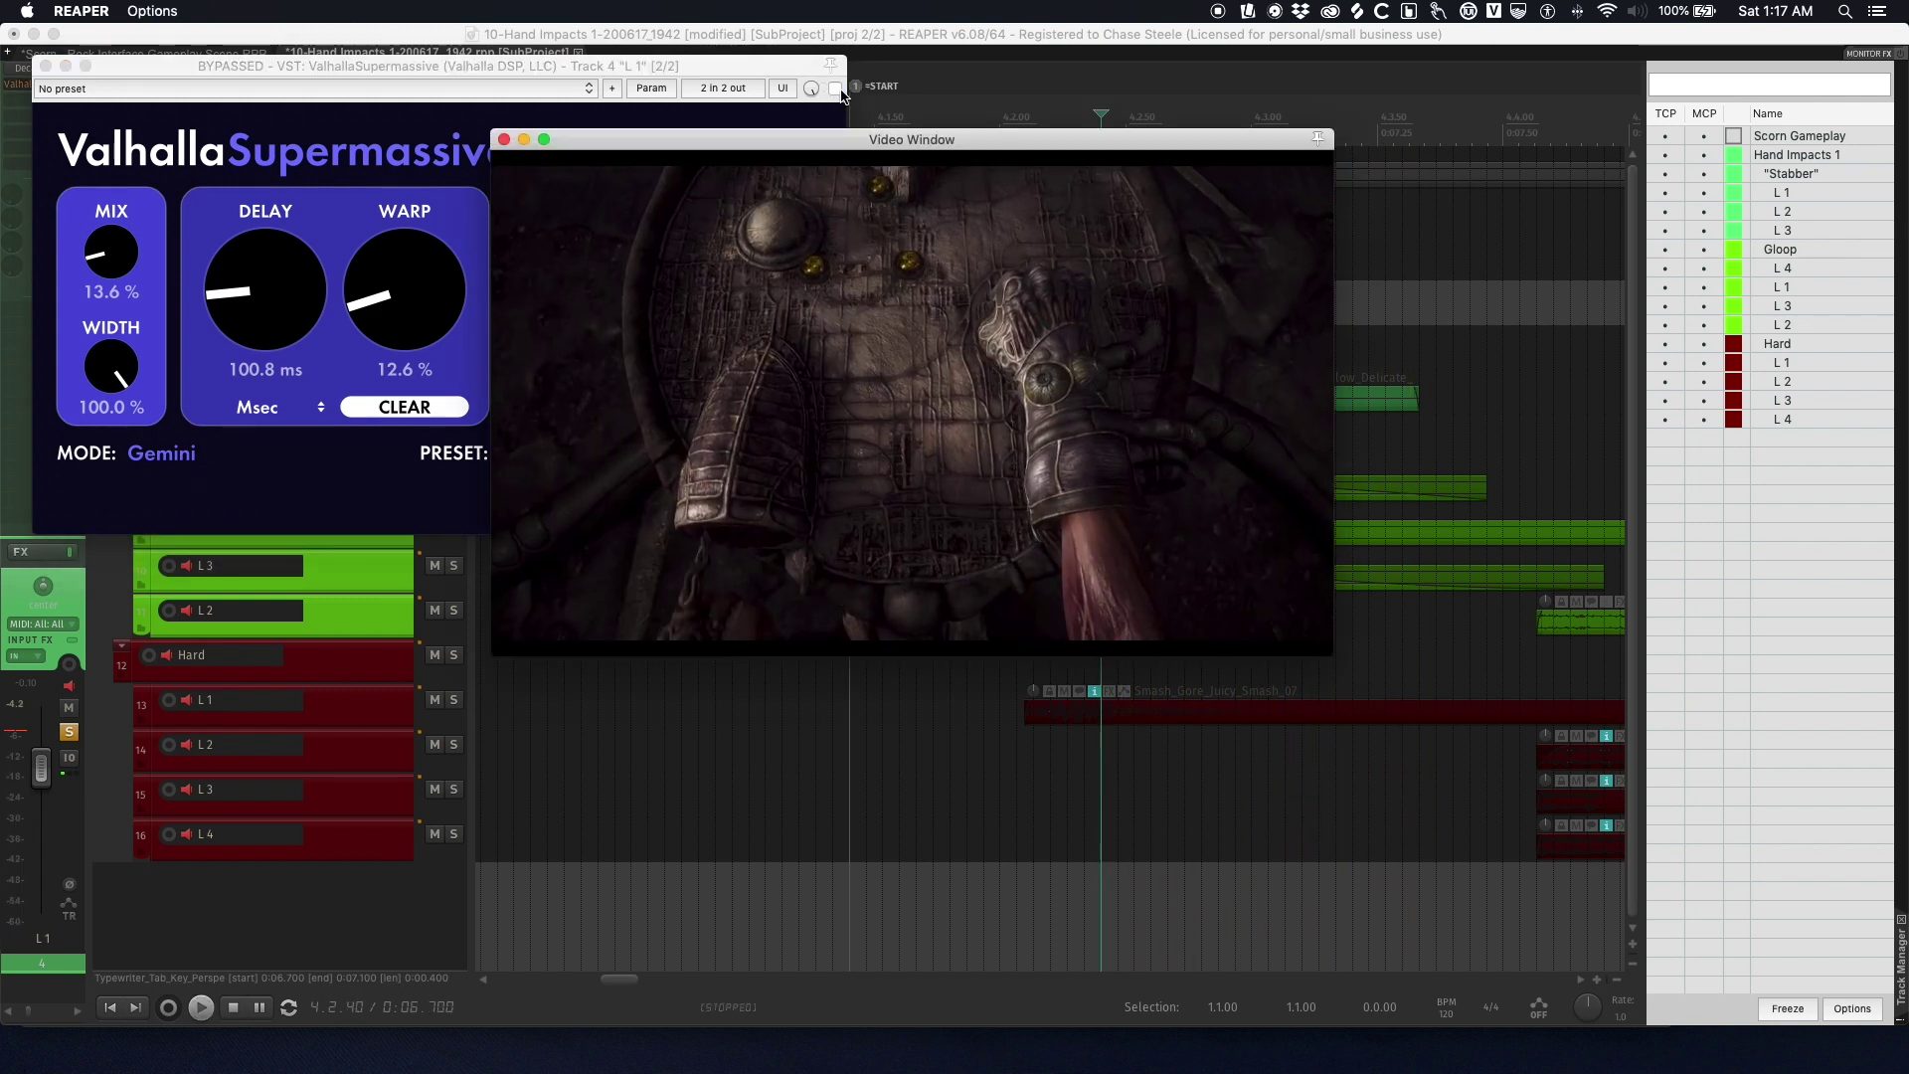
key("space")
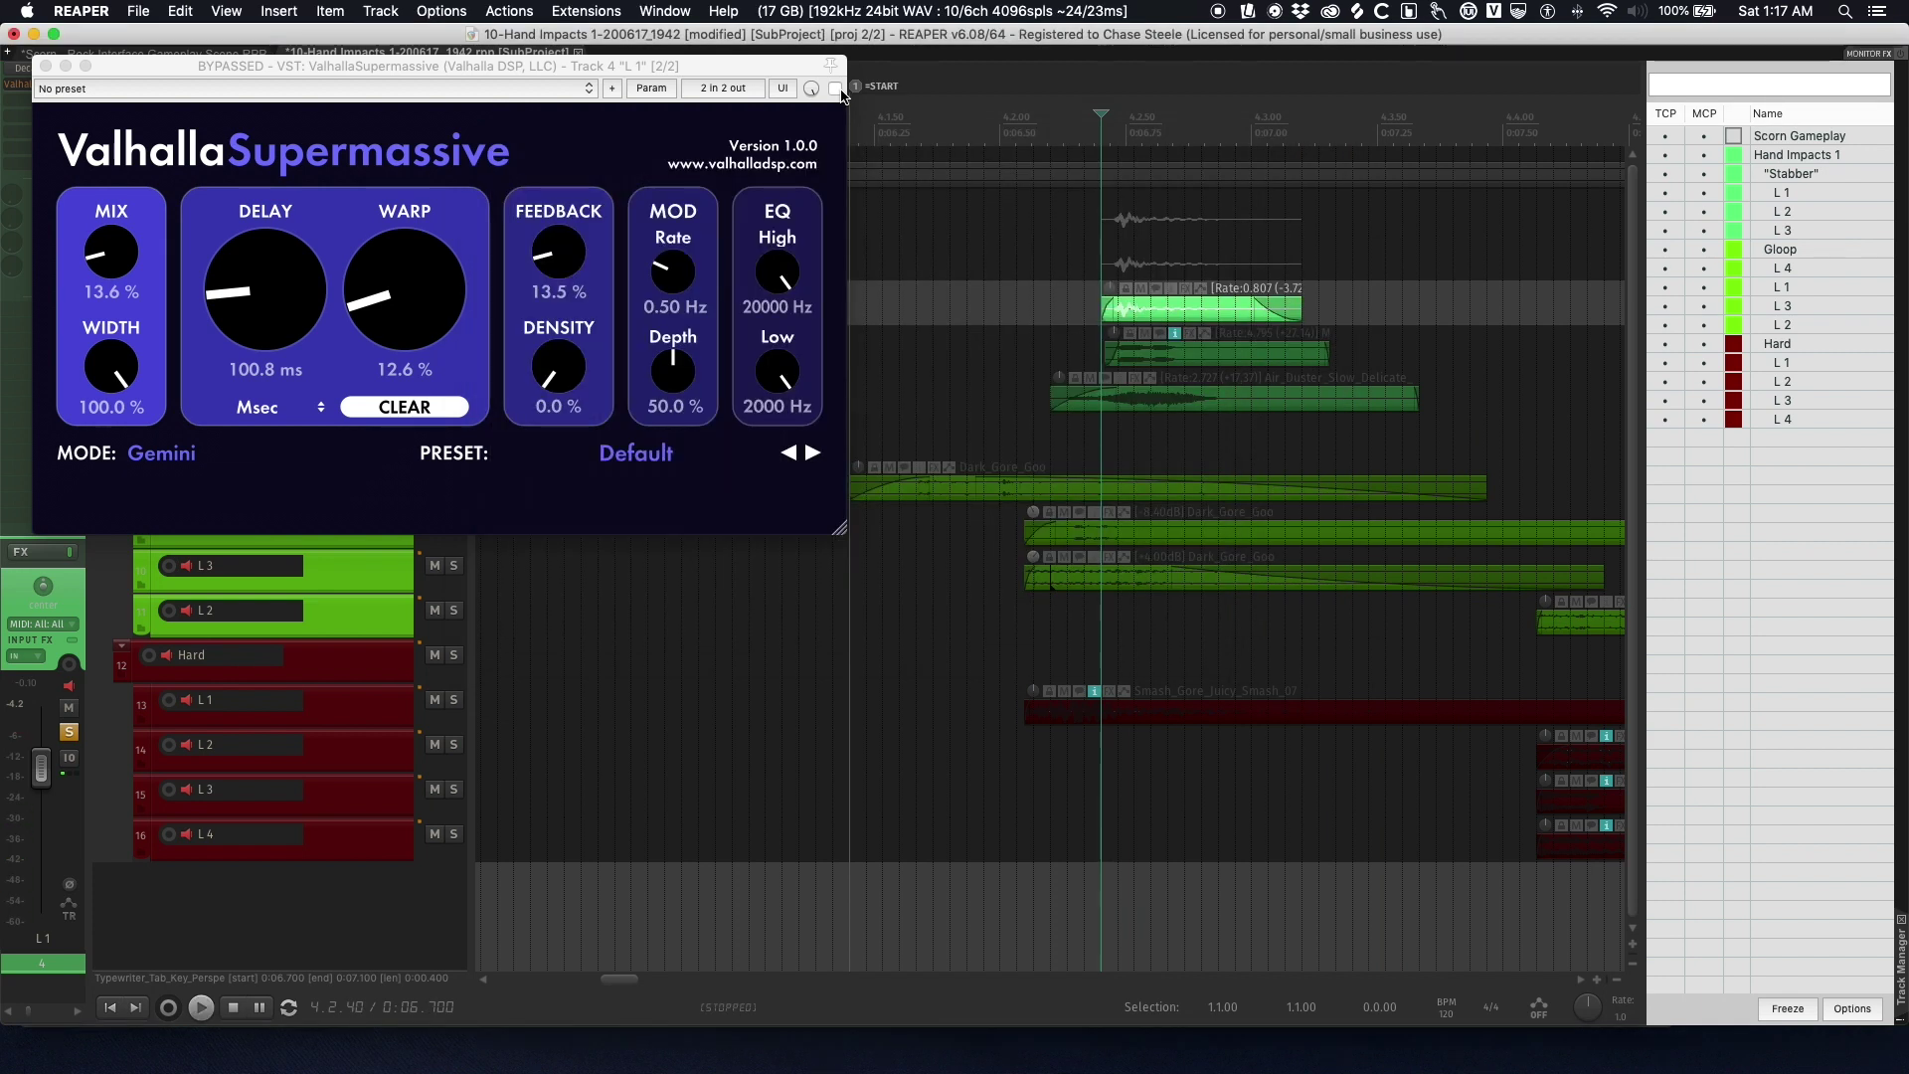
- Re-enable ValhallaSupermassive on the "Stabber" L 1 layer, replay the clip with the effect, and close the plugin
left_click(835, 88)
key("space")
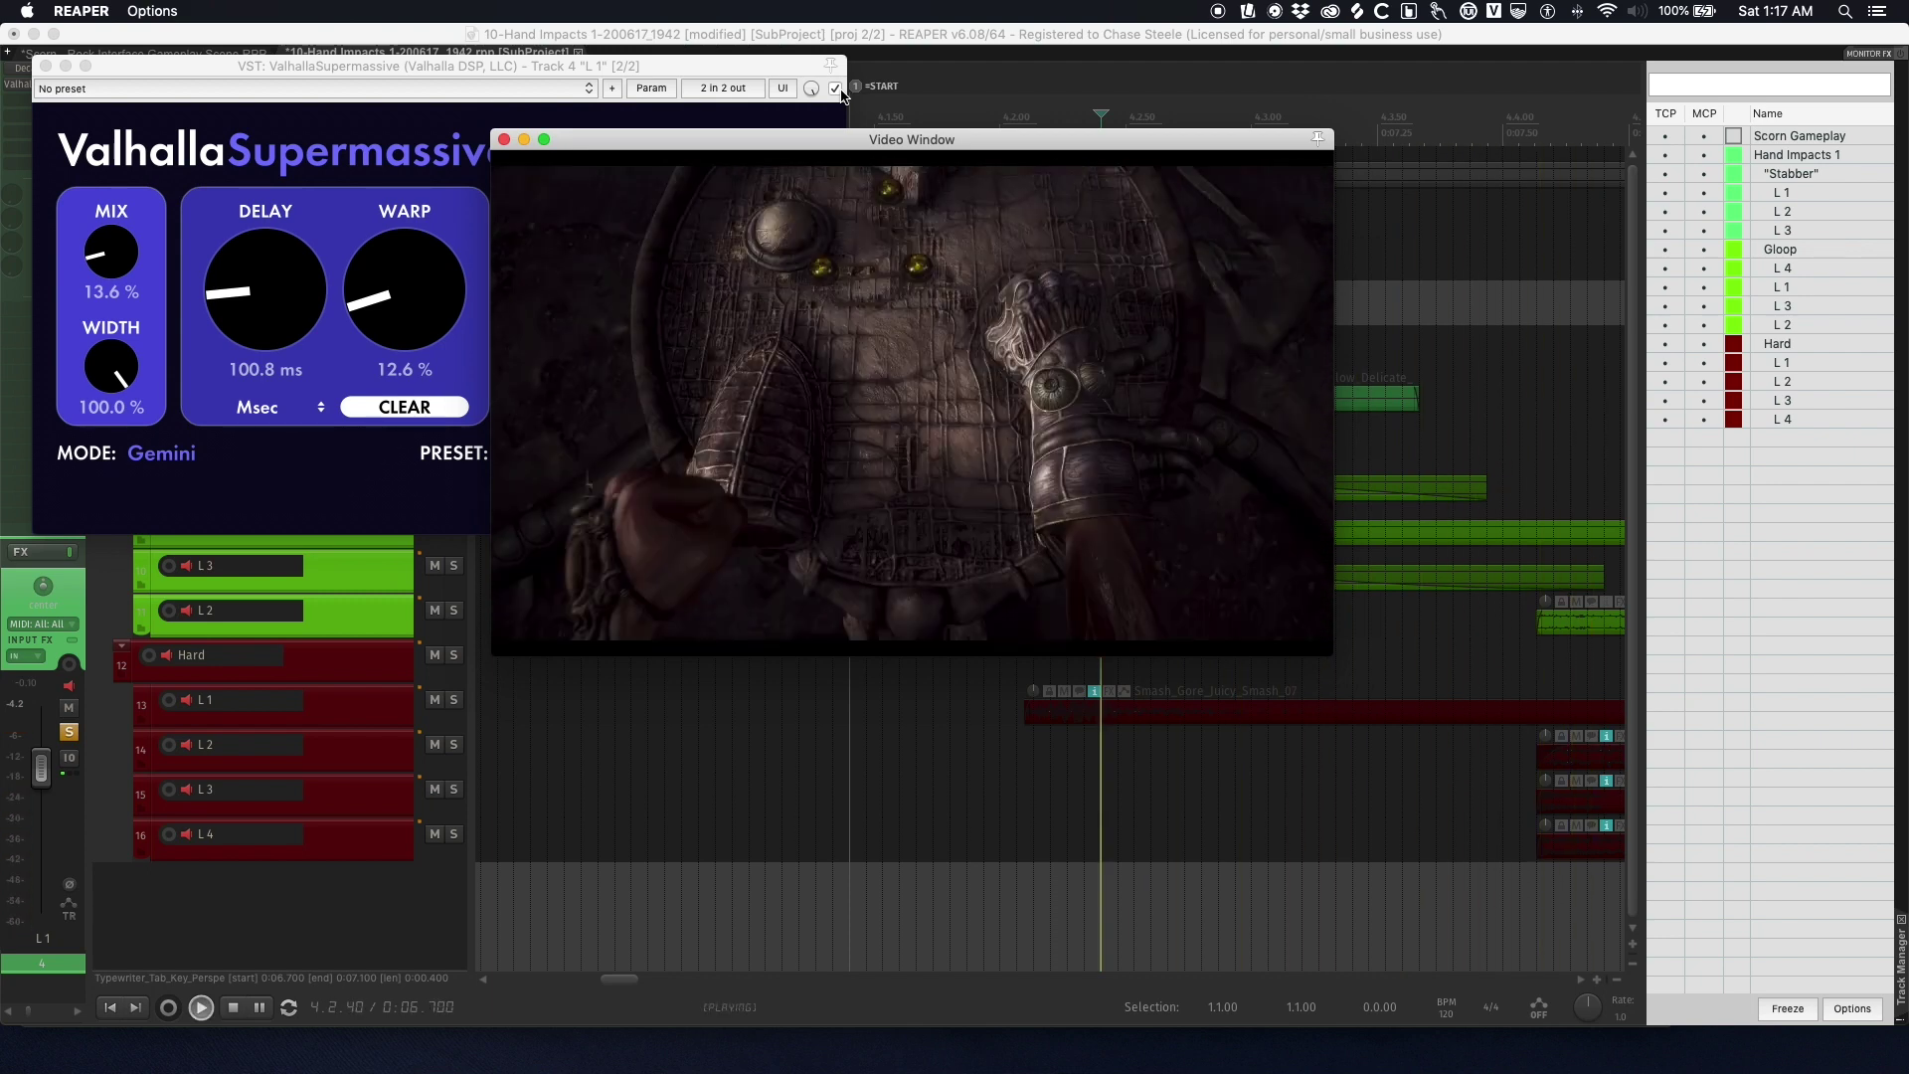
key("space")
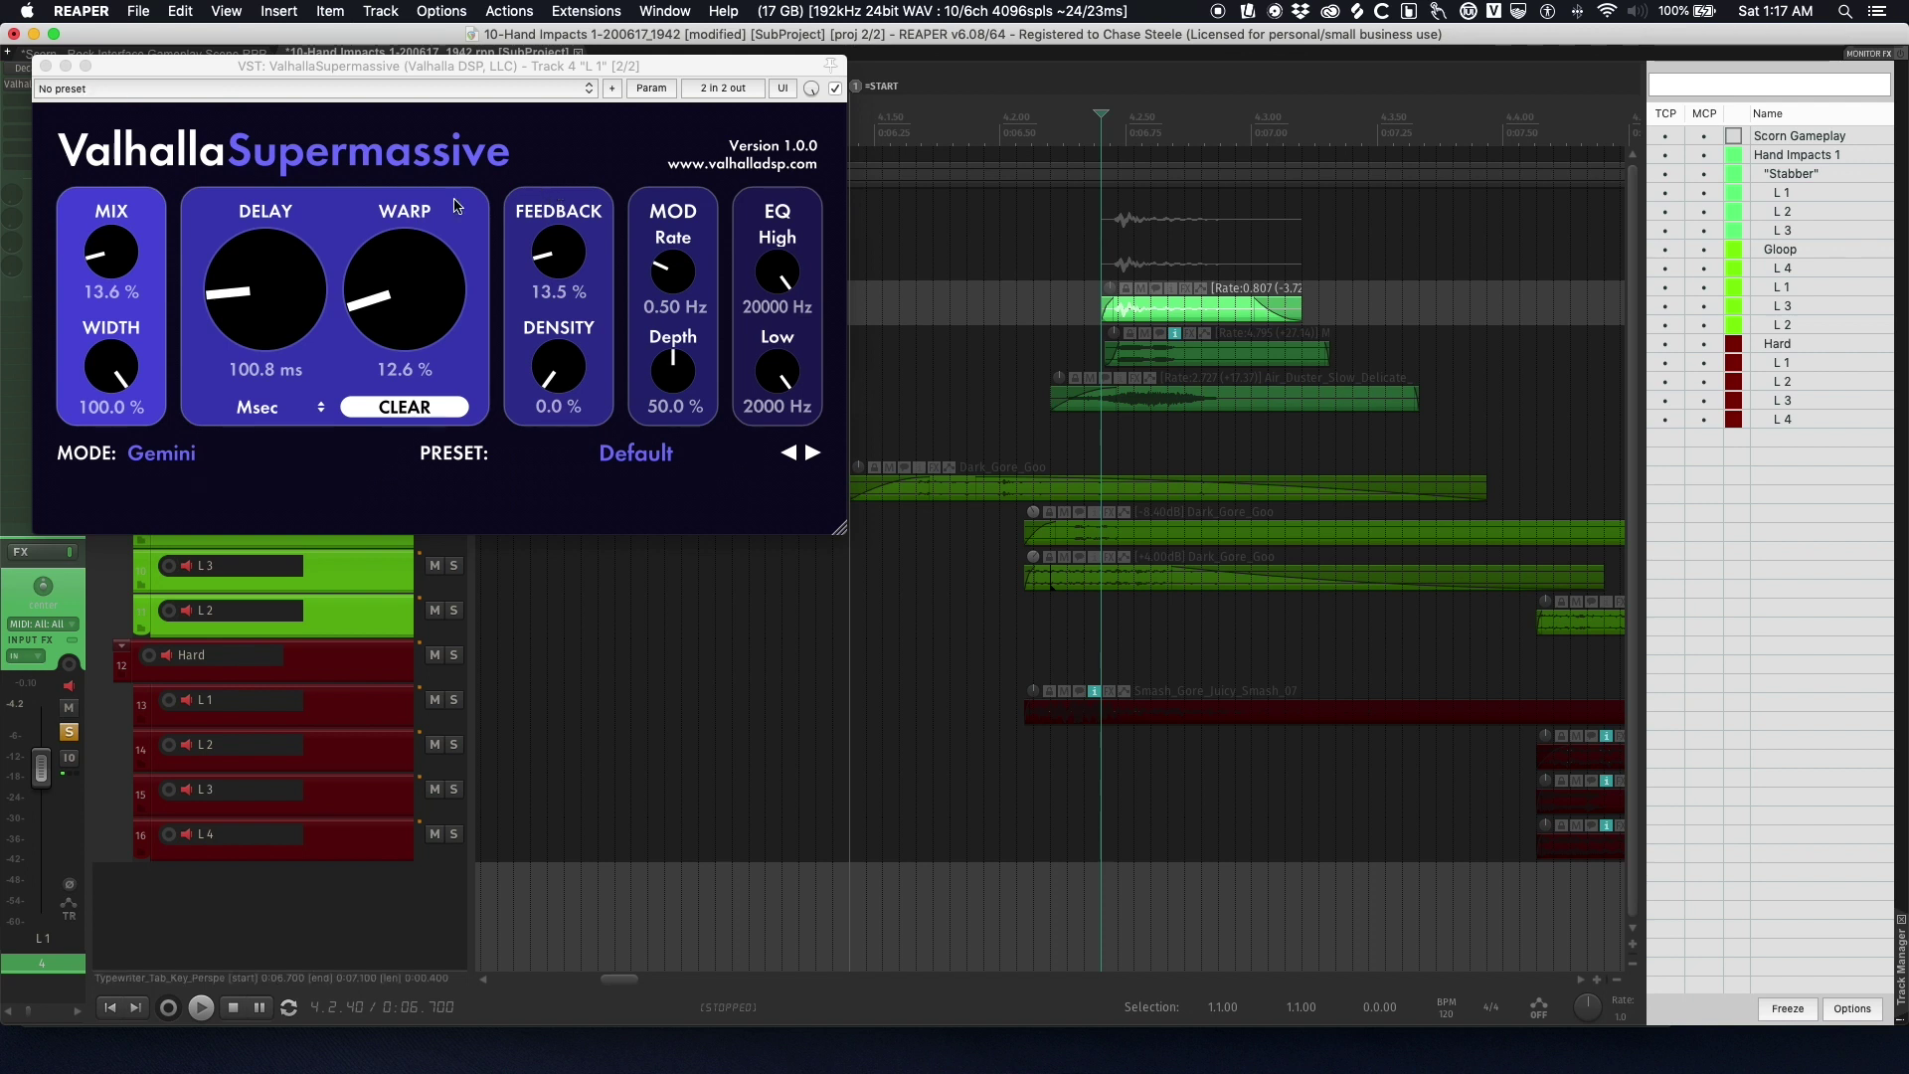
left_click_drag(130, 73, 273, 109)
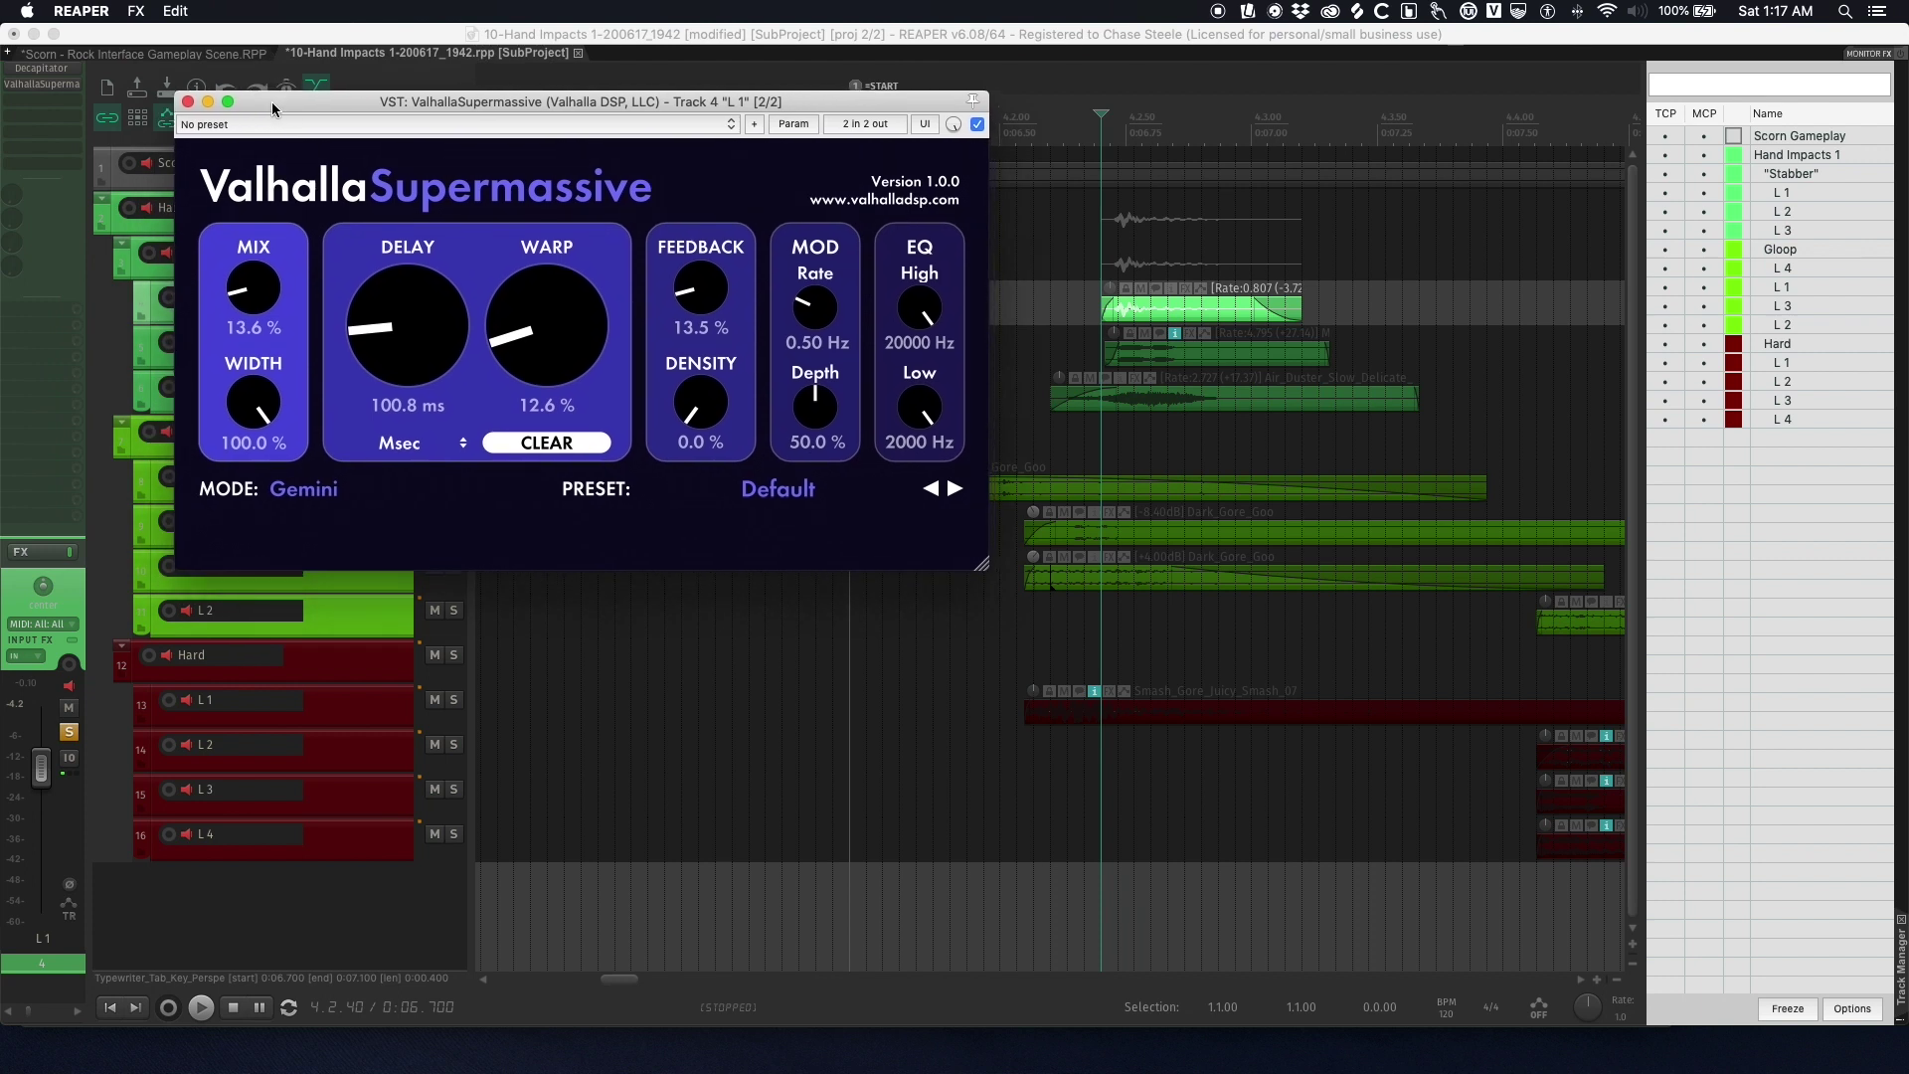
left_click(188, 102)
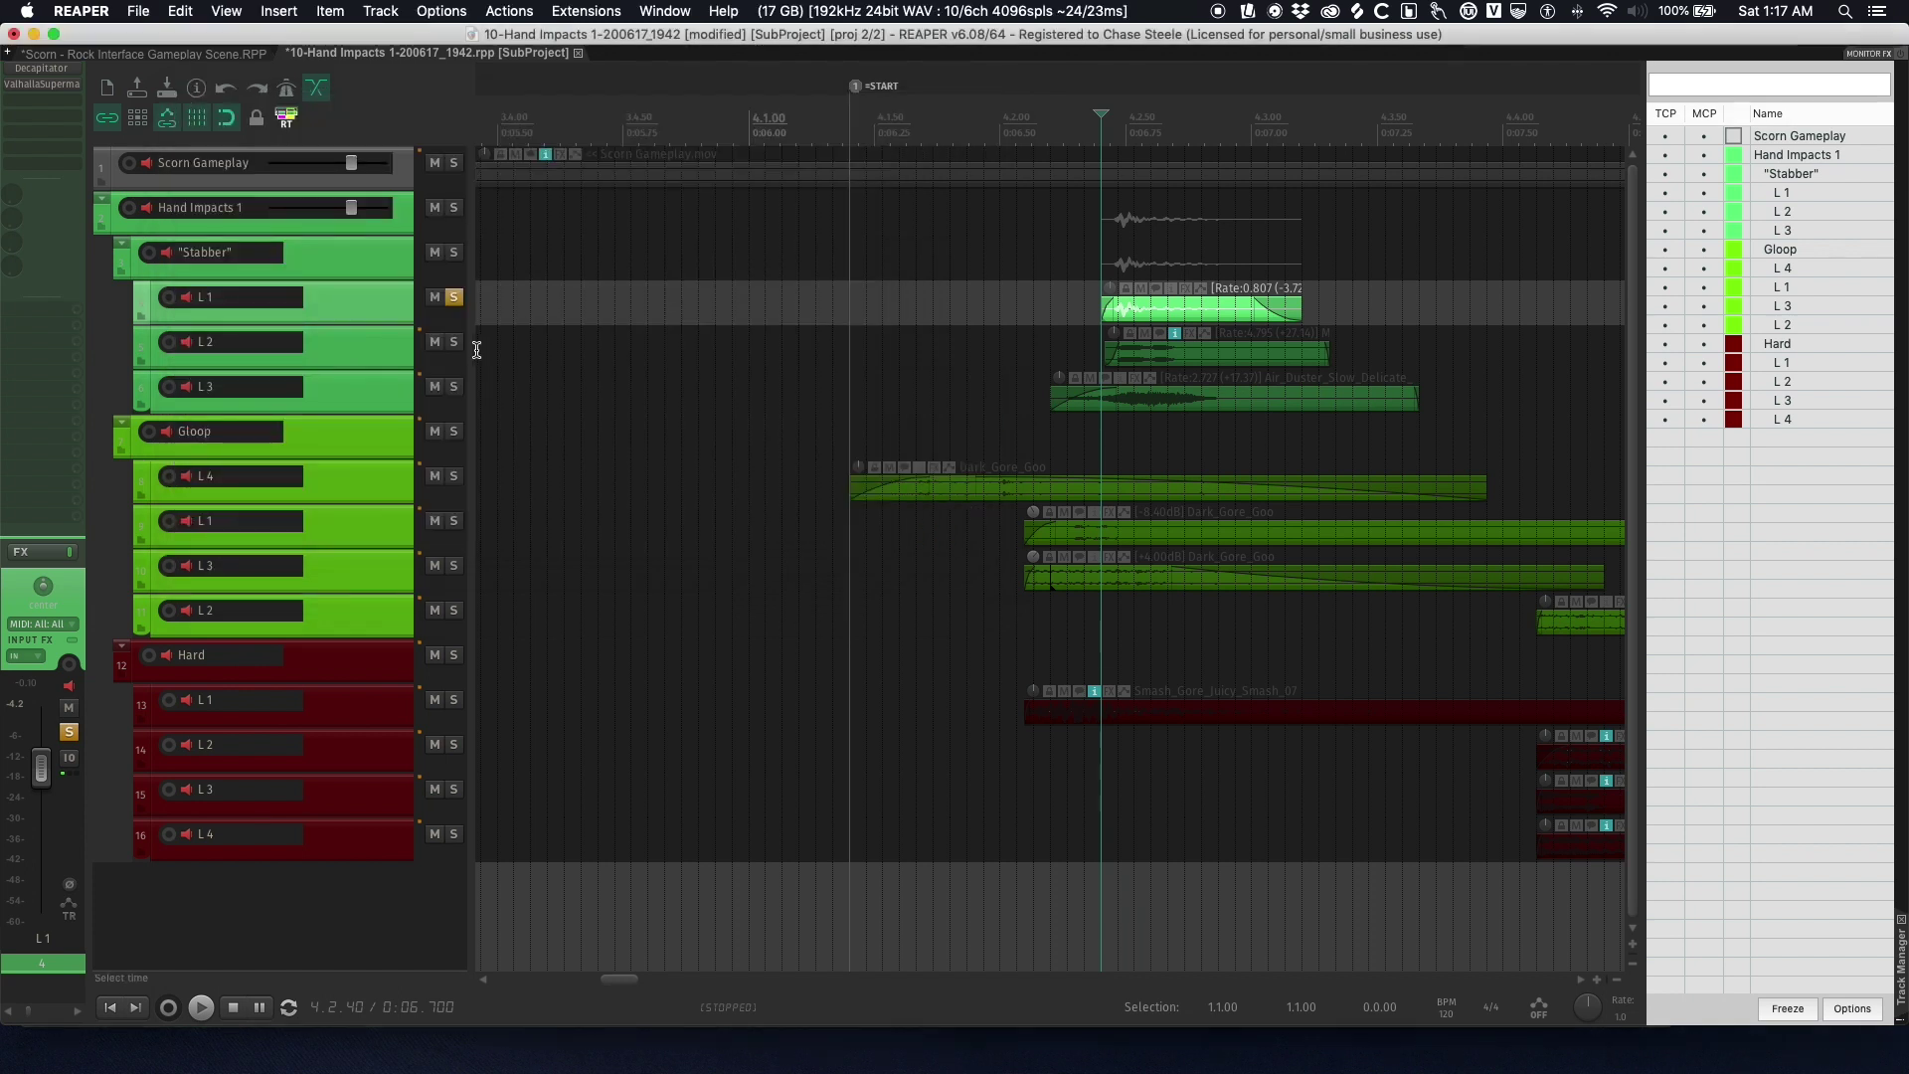
- Unsolo the "Stabber" L 1 layer, solo the Gloop folder, and cue its L 4 Dark_Gore_Goo clip at 0:06.200 with the video shown
left_click(455, 296)
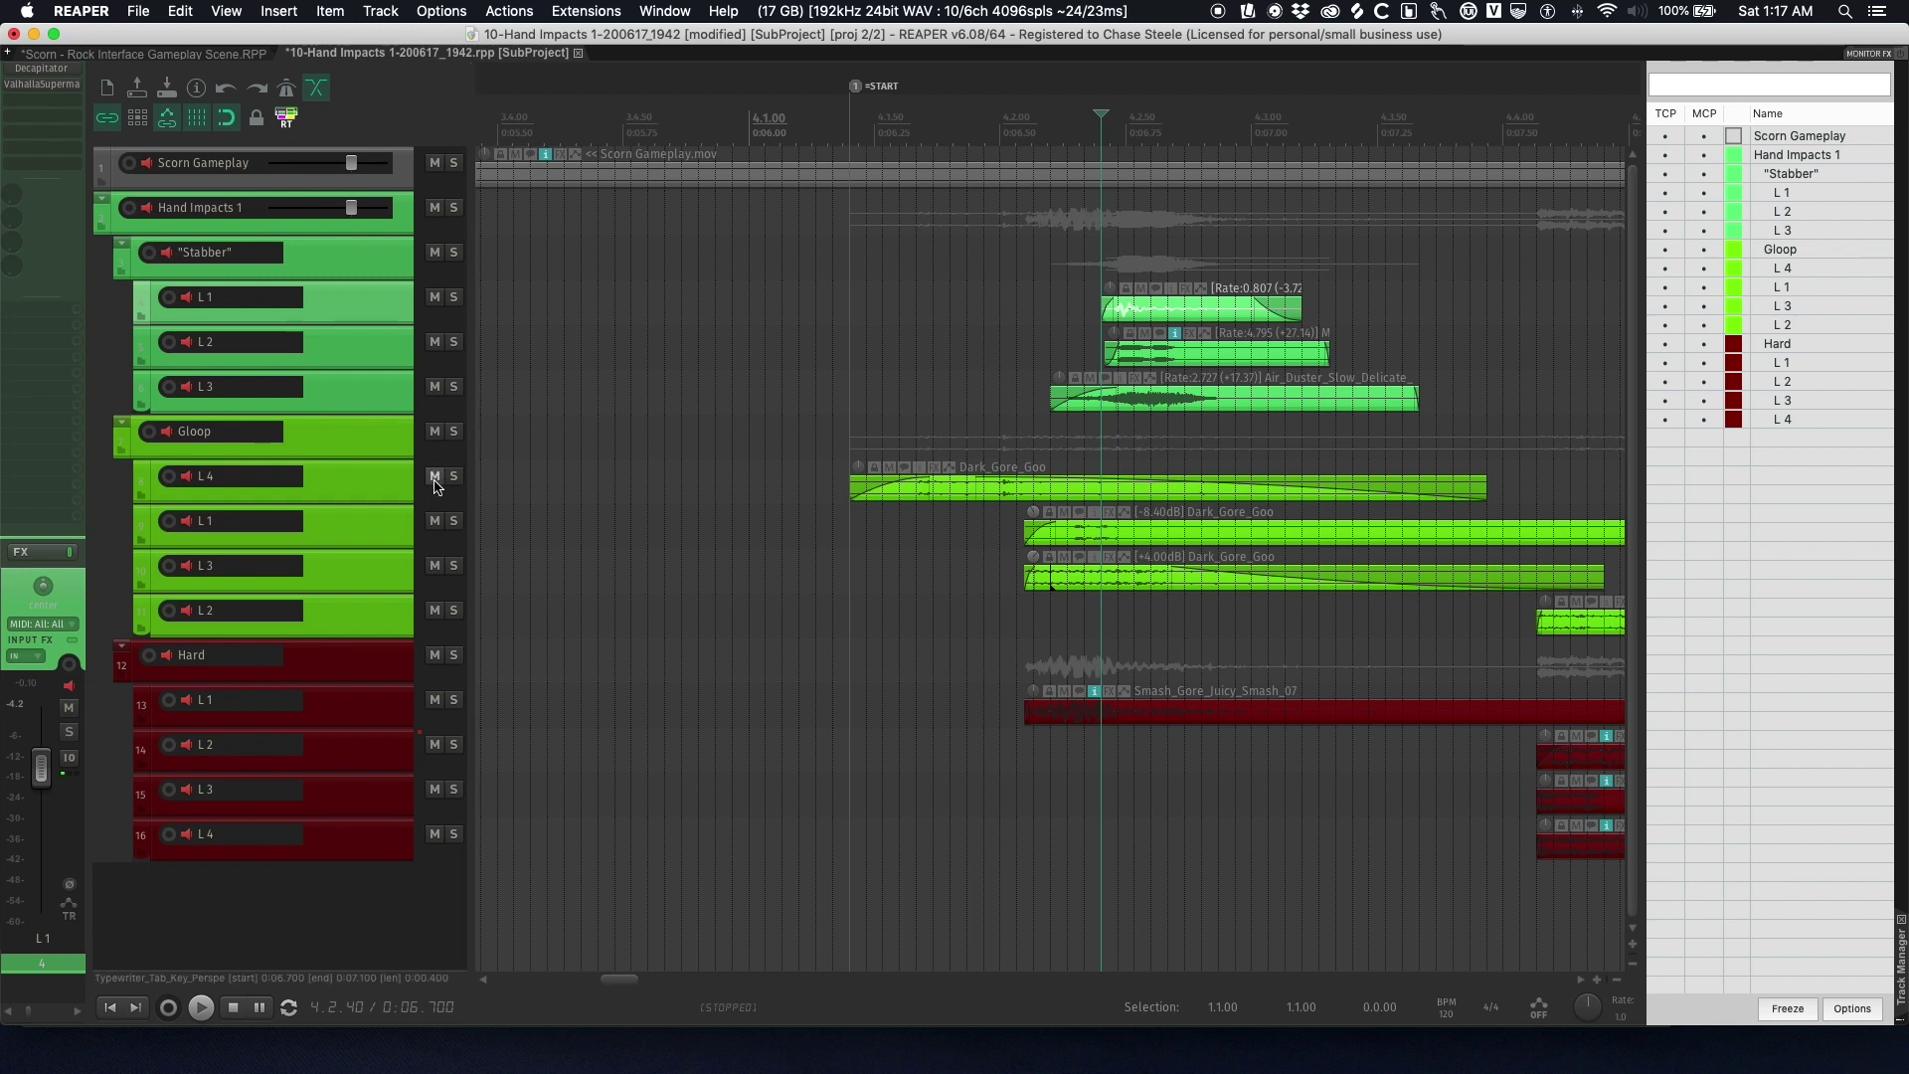
left_click(455, 431)
left_click(801, 503)
key("1")
key("super+shift+v")
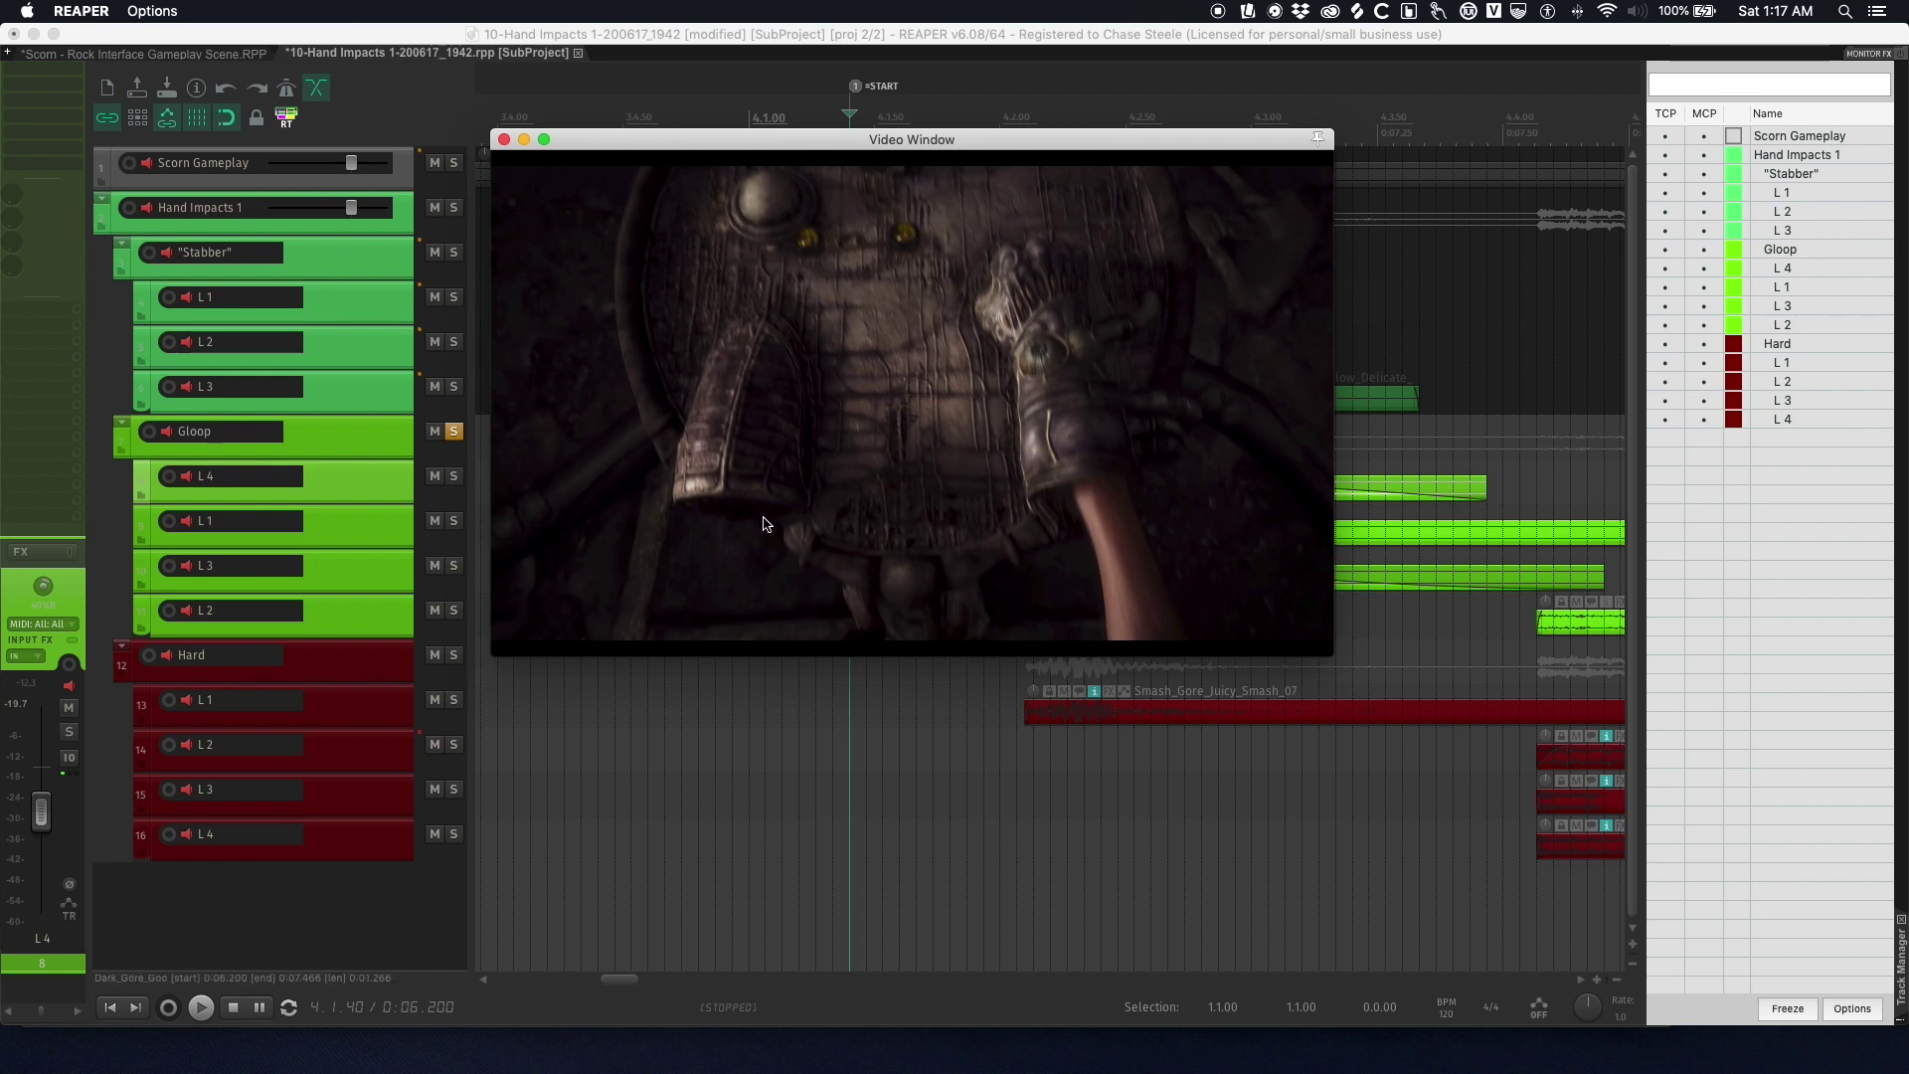
- Play the soloed Gloop layers against the video repeatedly from 0:06.200
key("space")
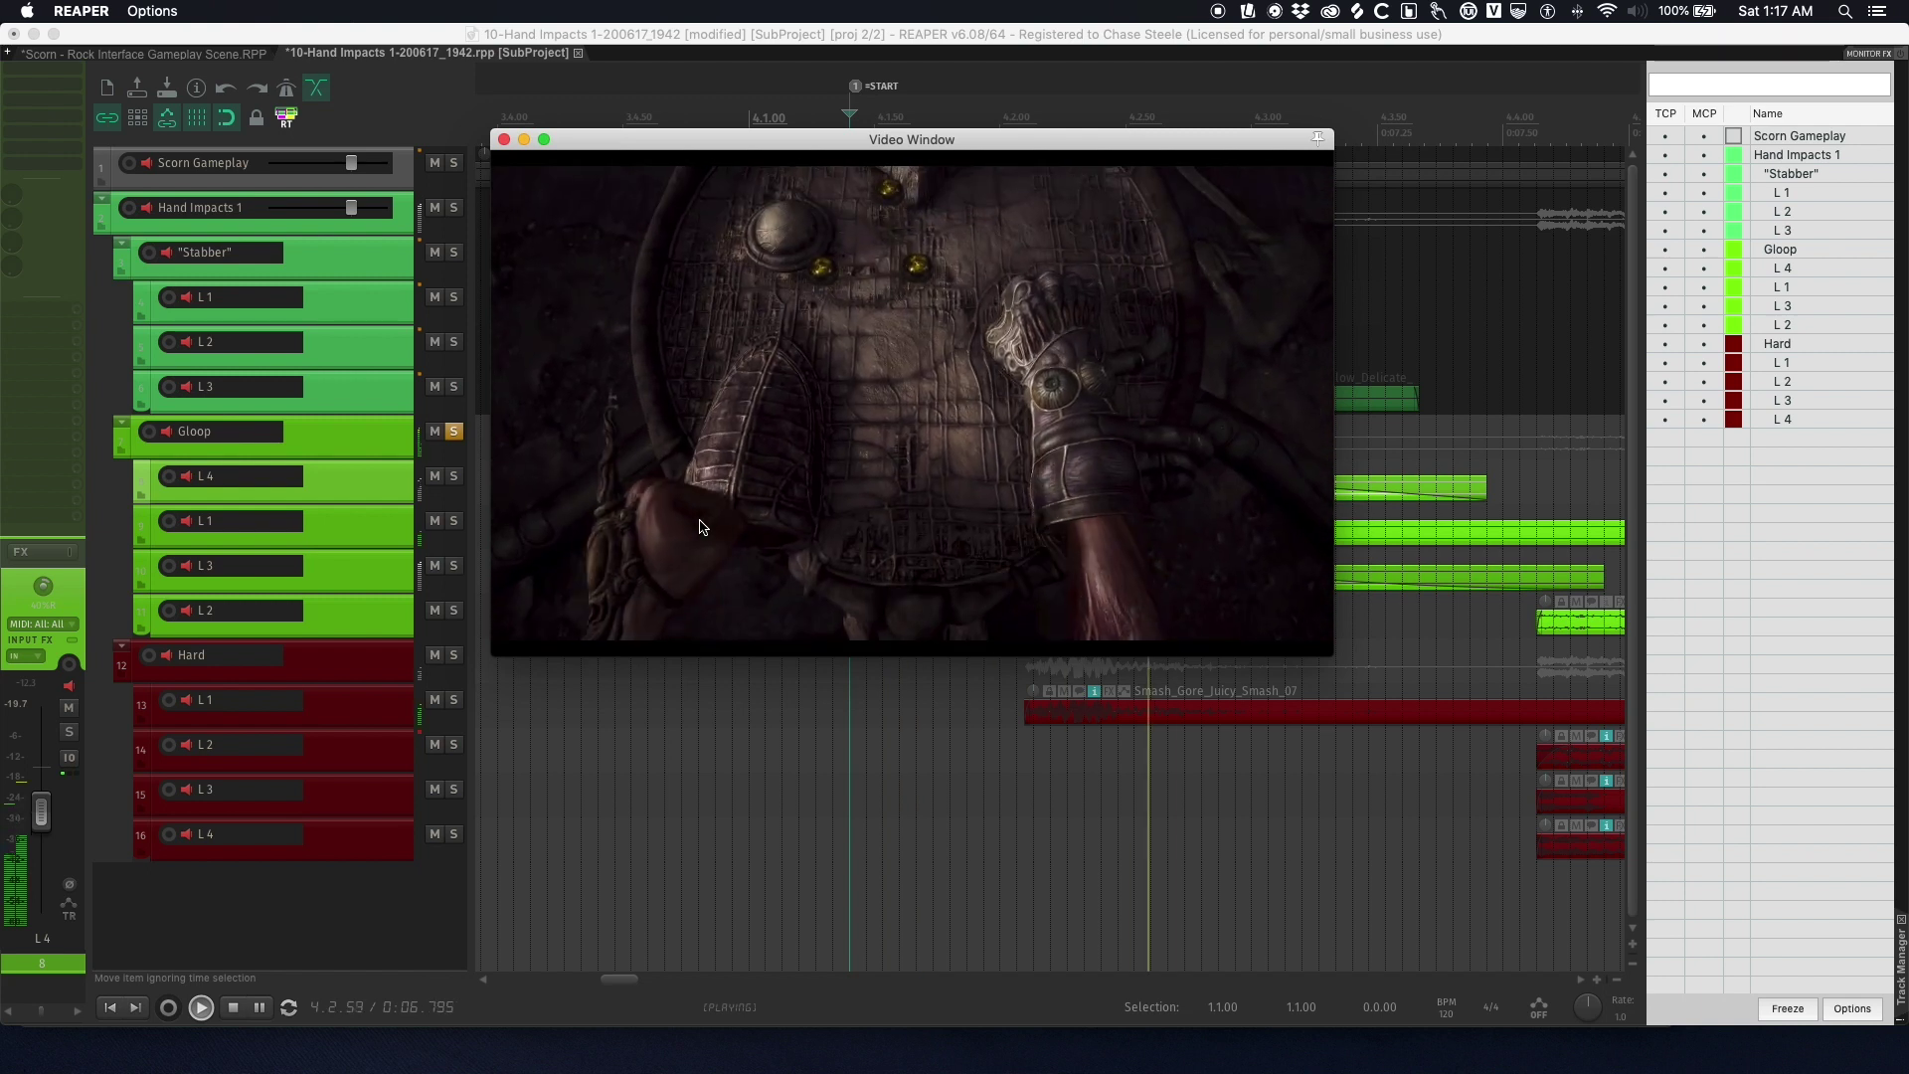
key("space")
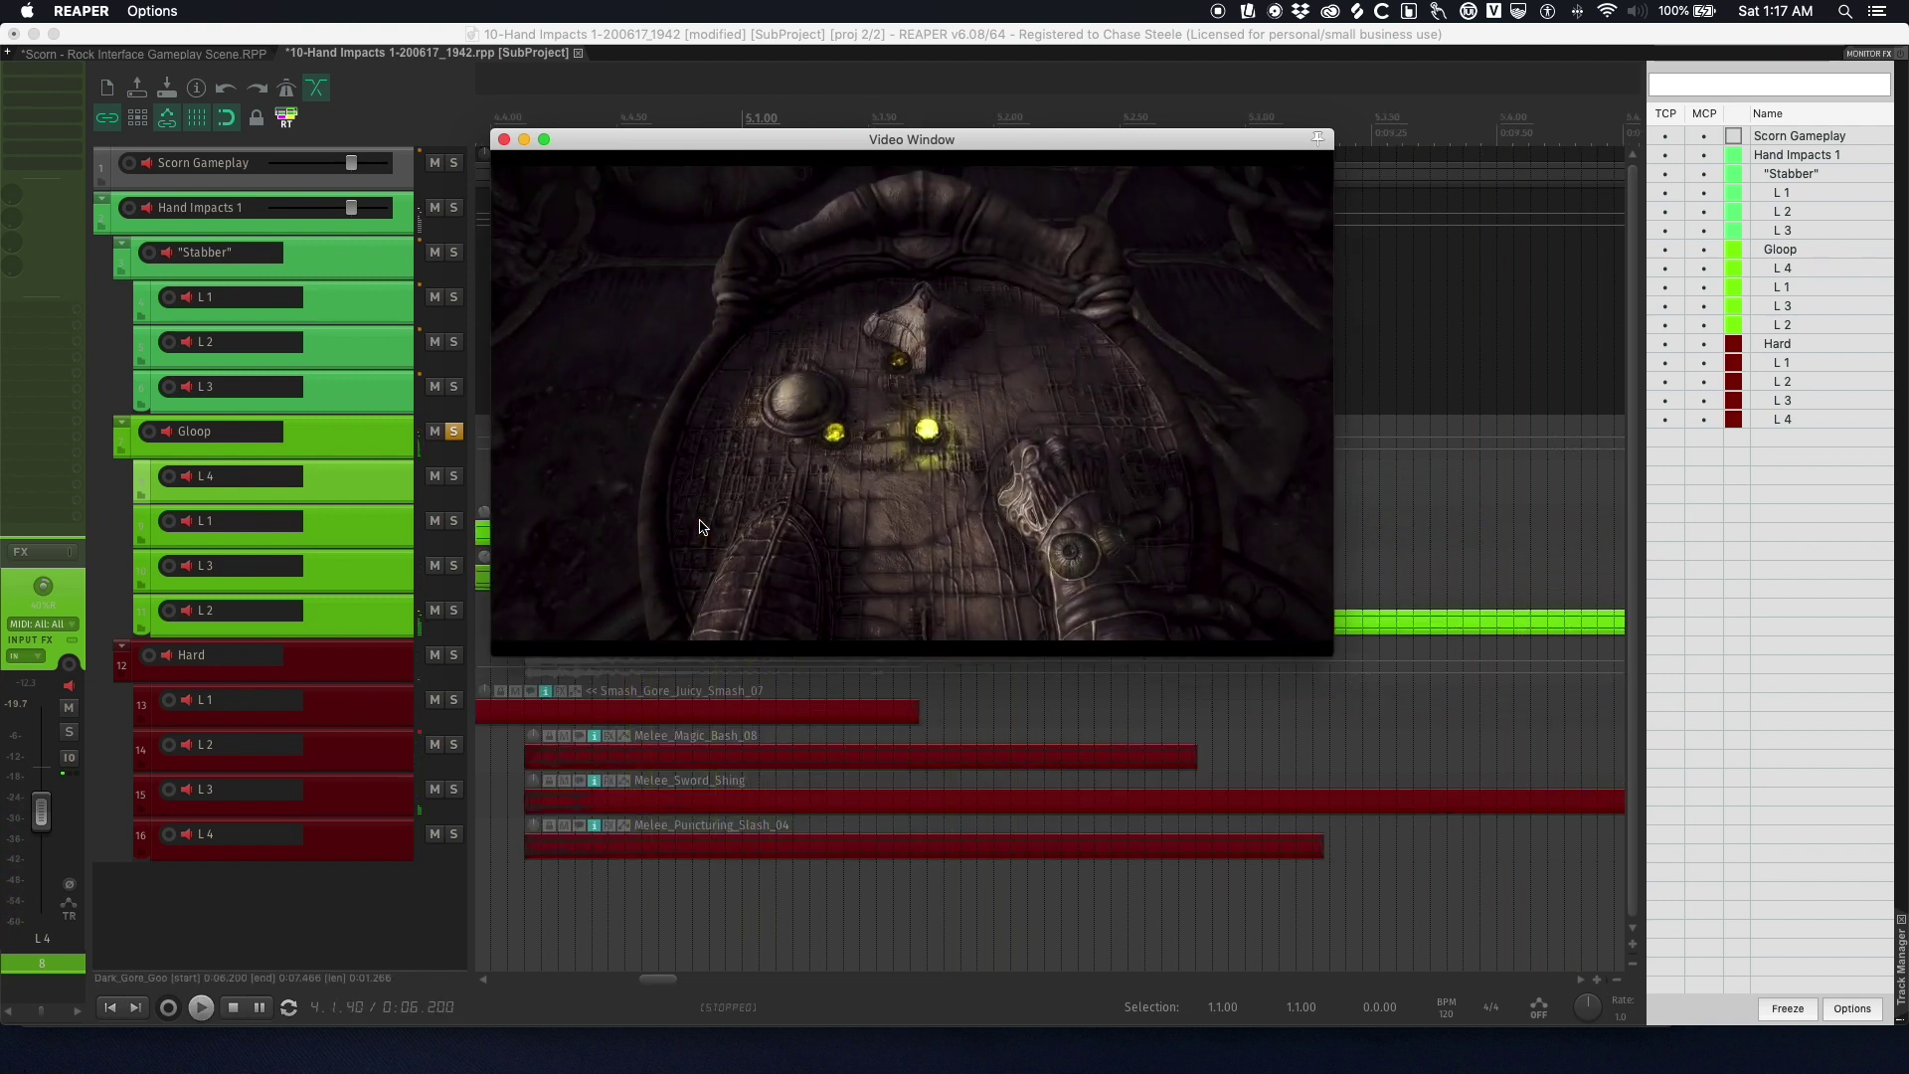
key("space")
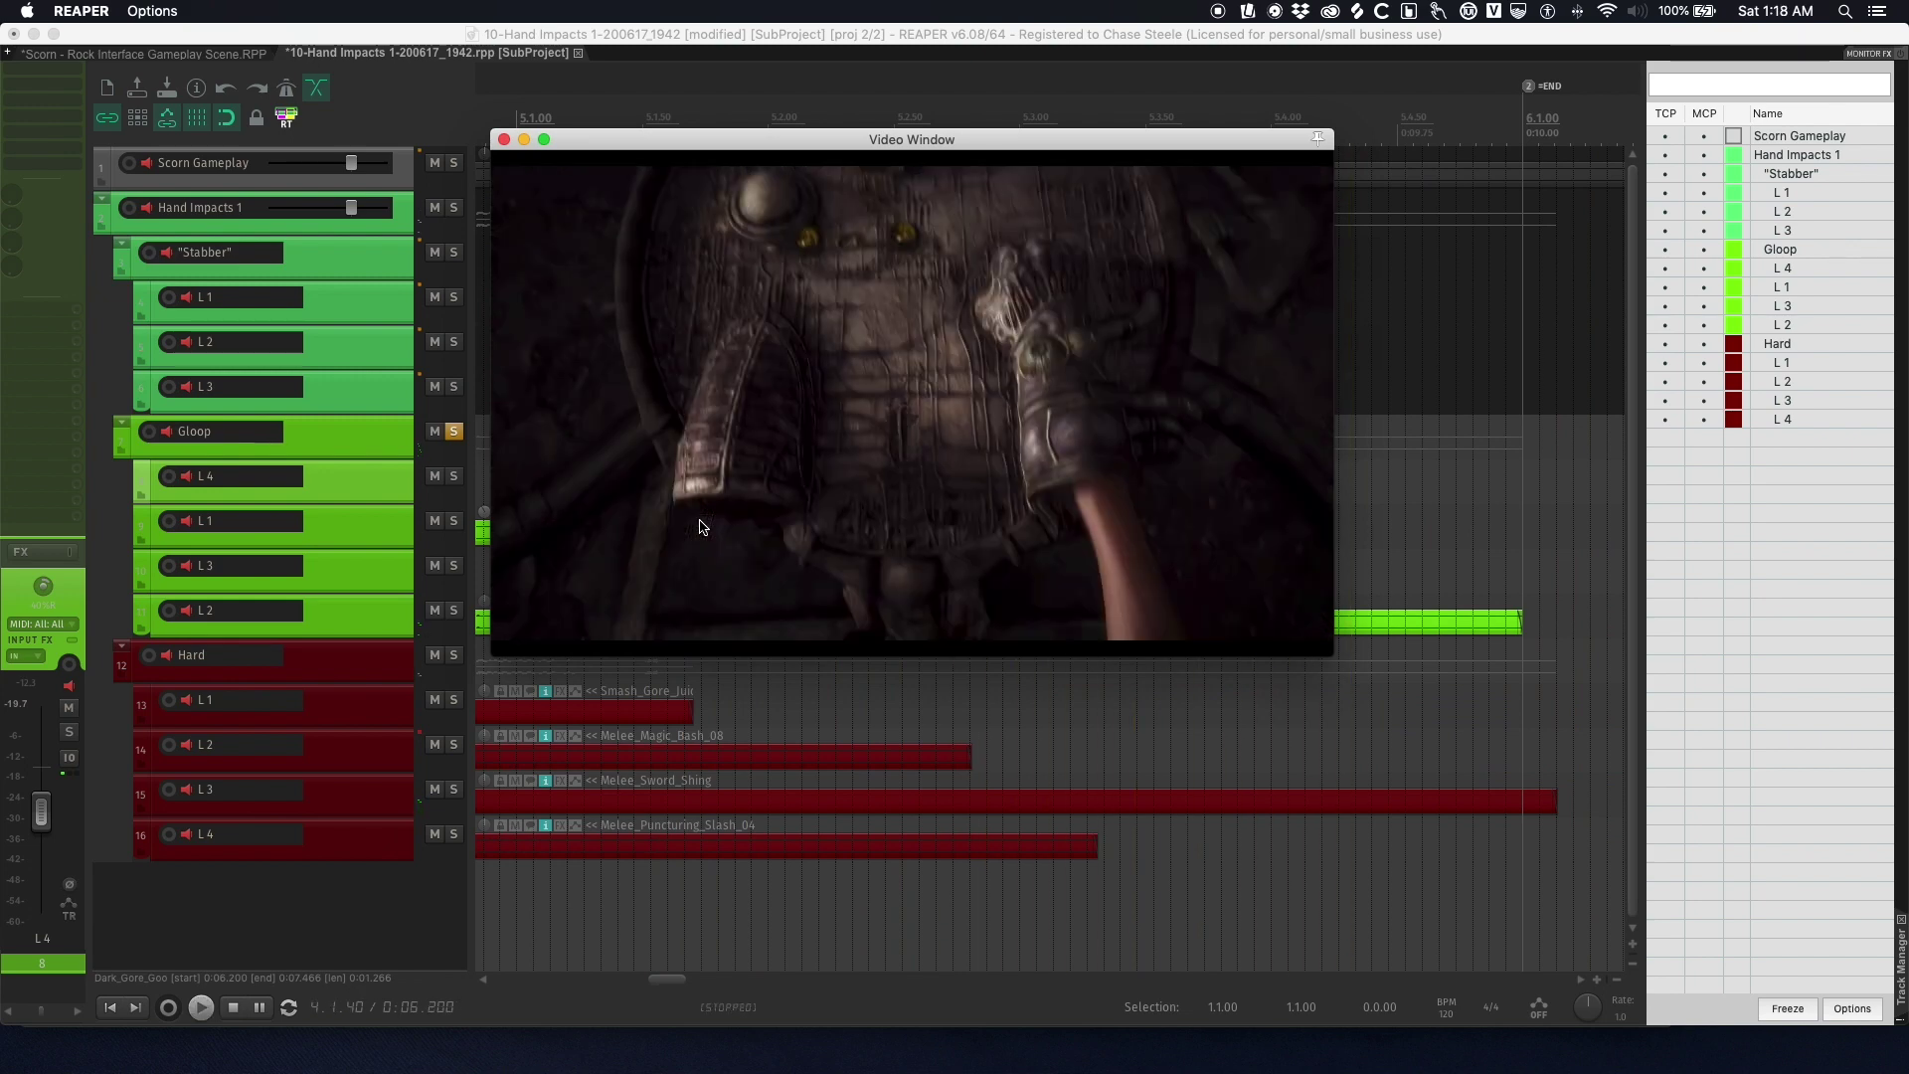
key("space")
key("space")
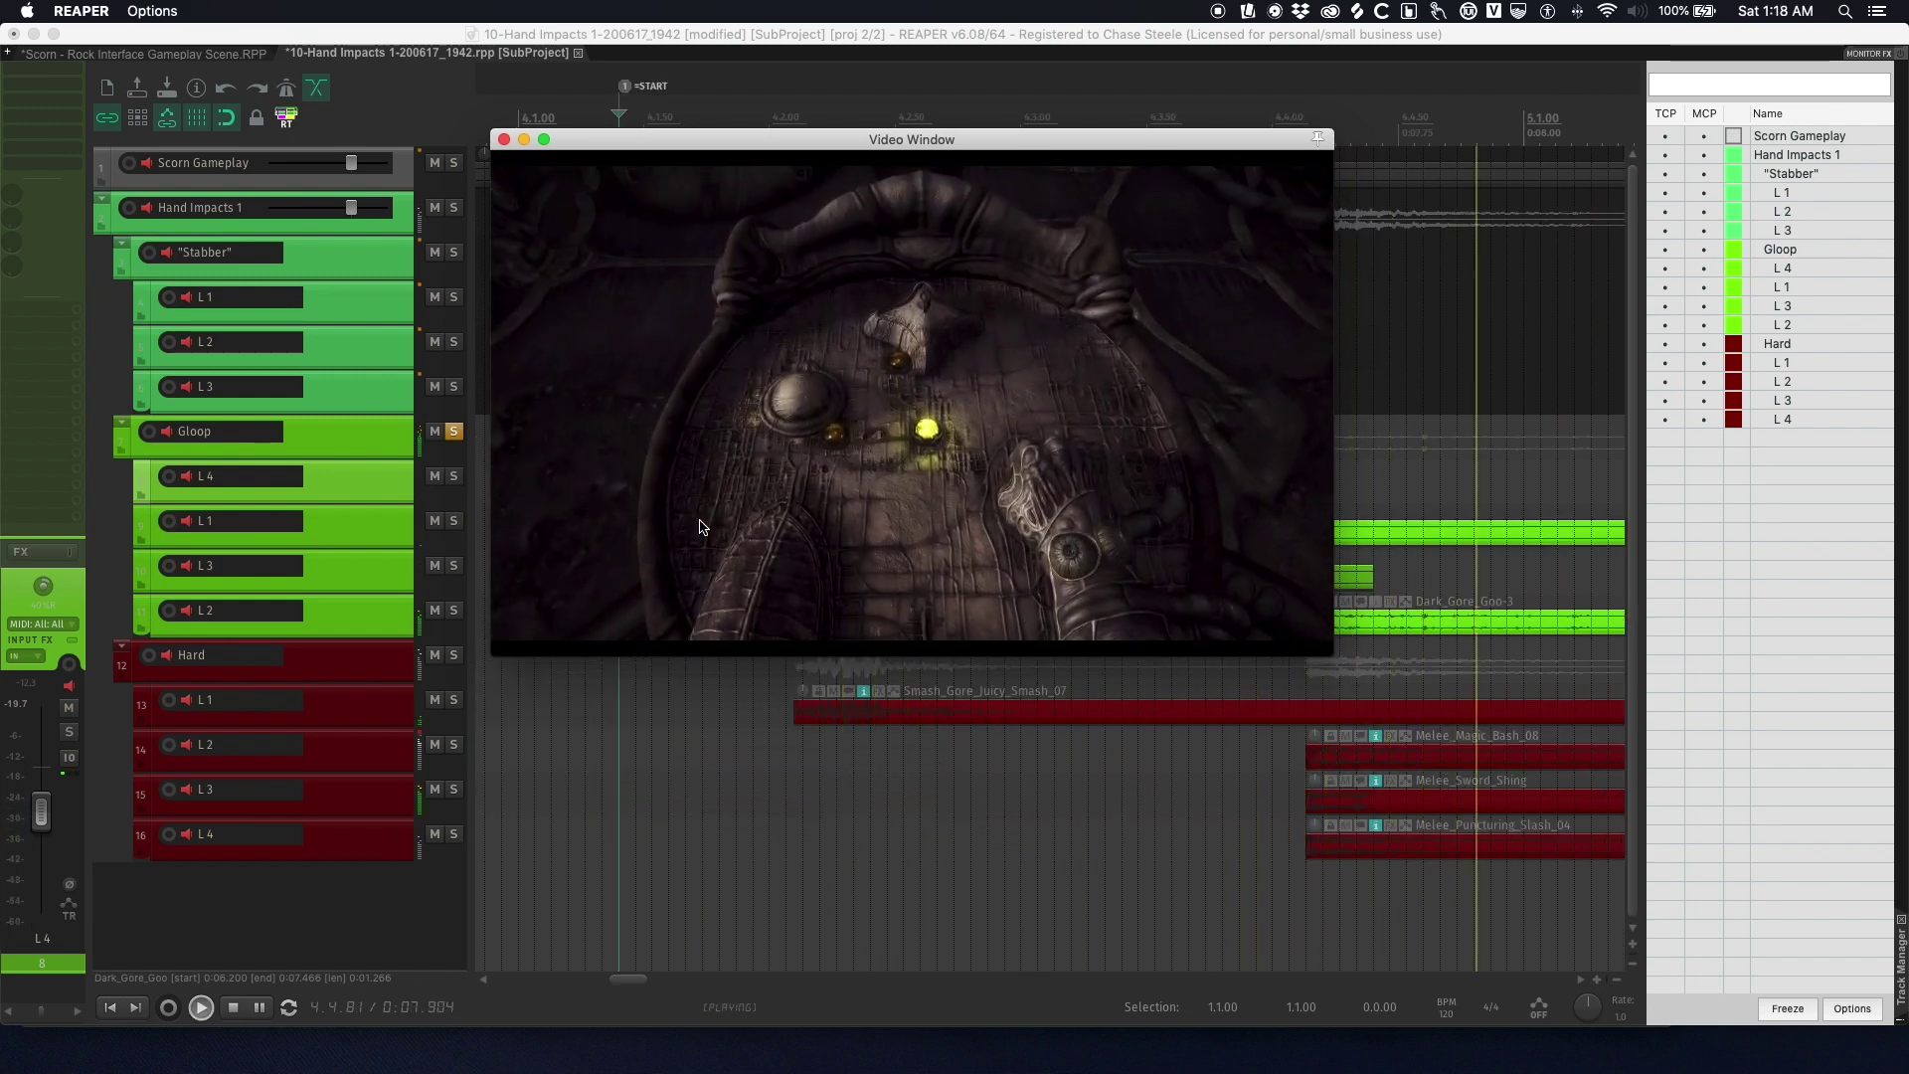
key("space")
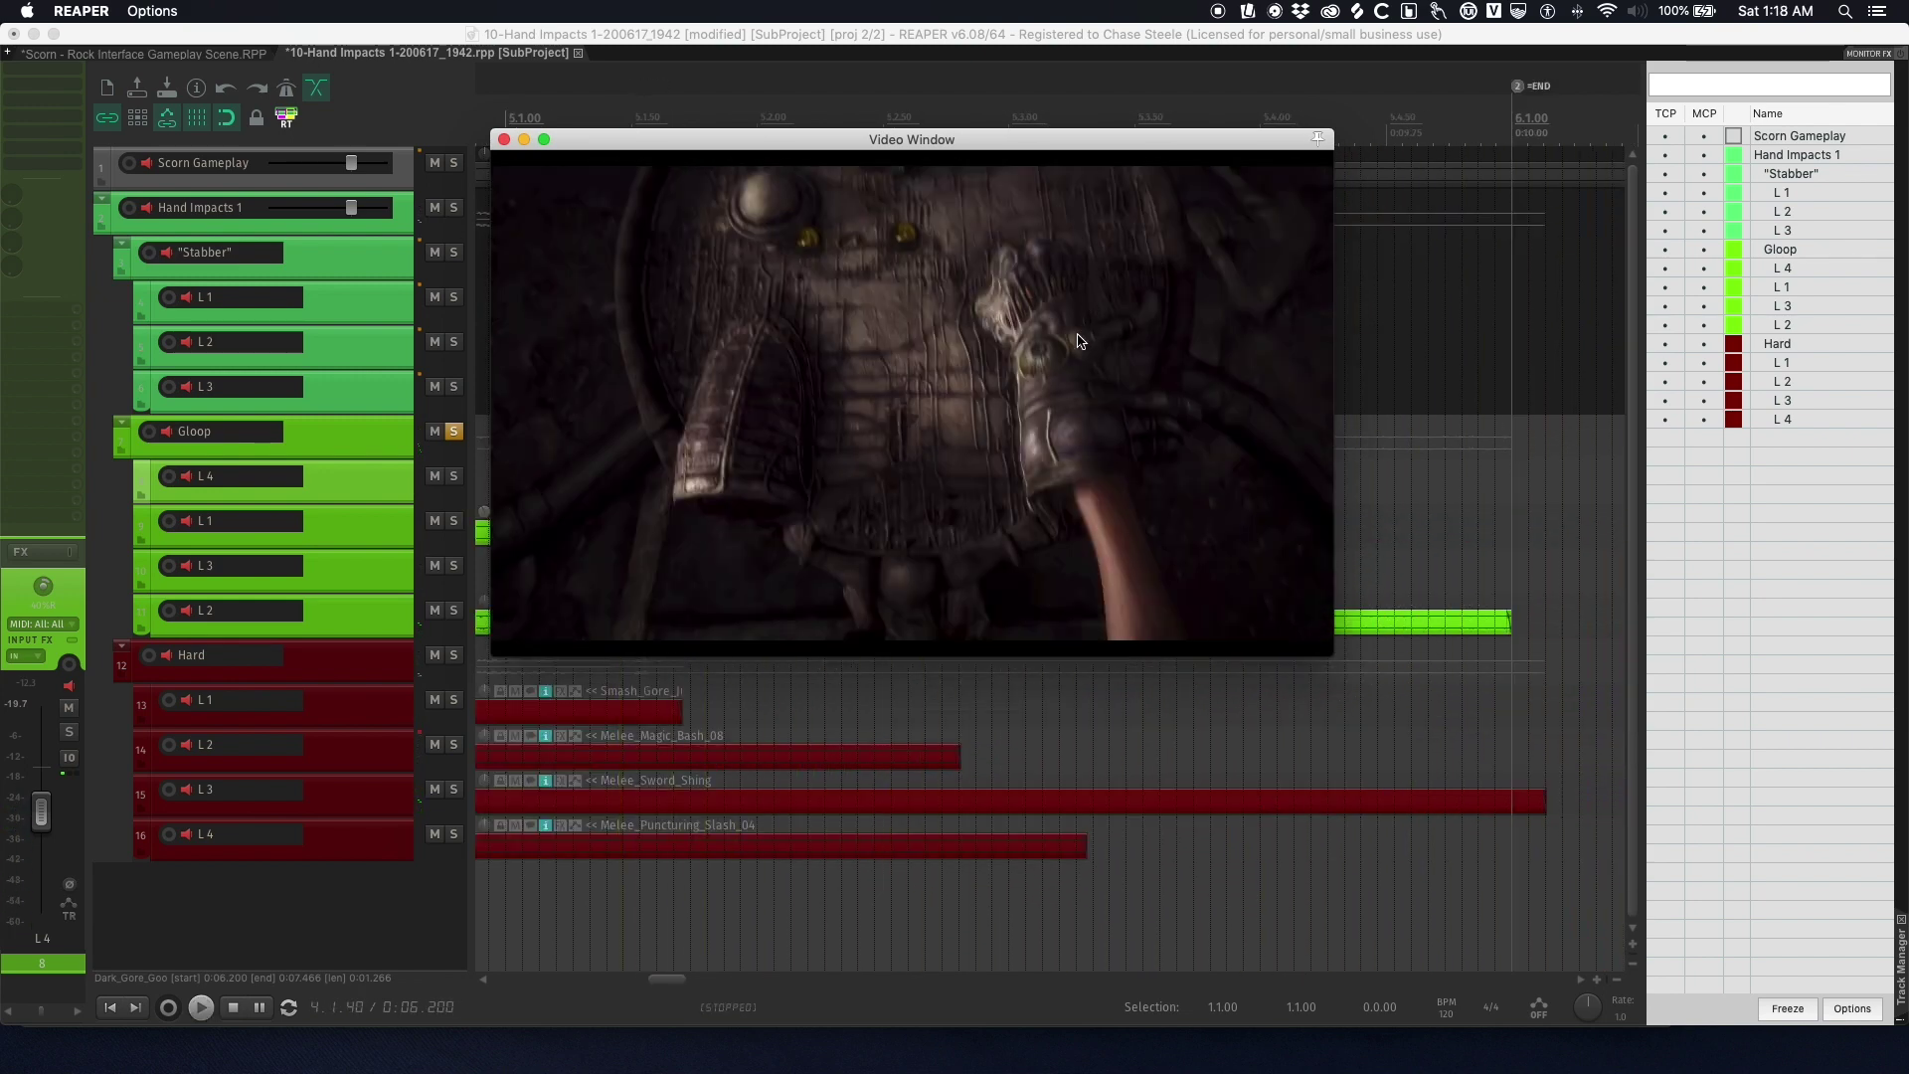
key("space")
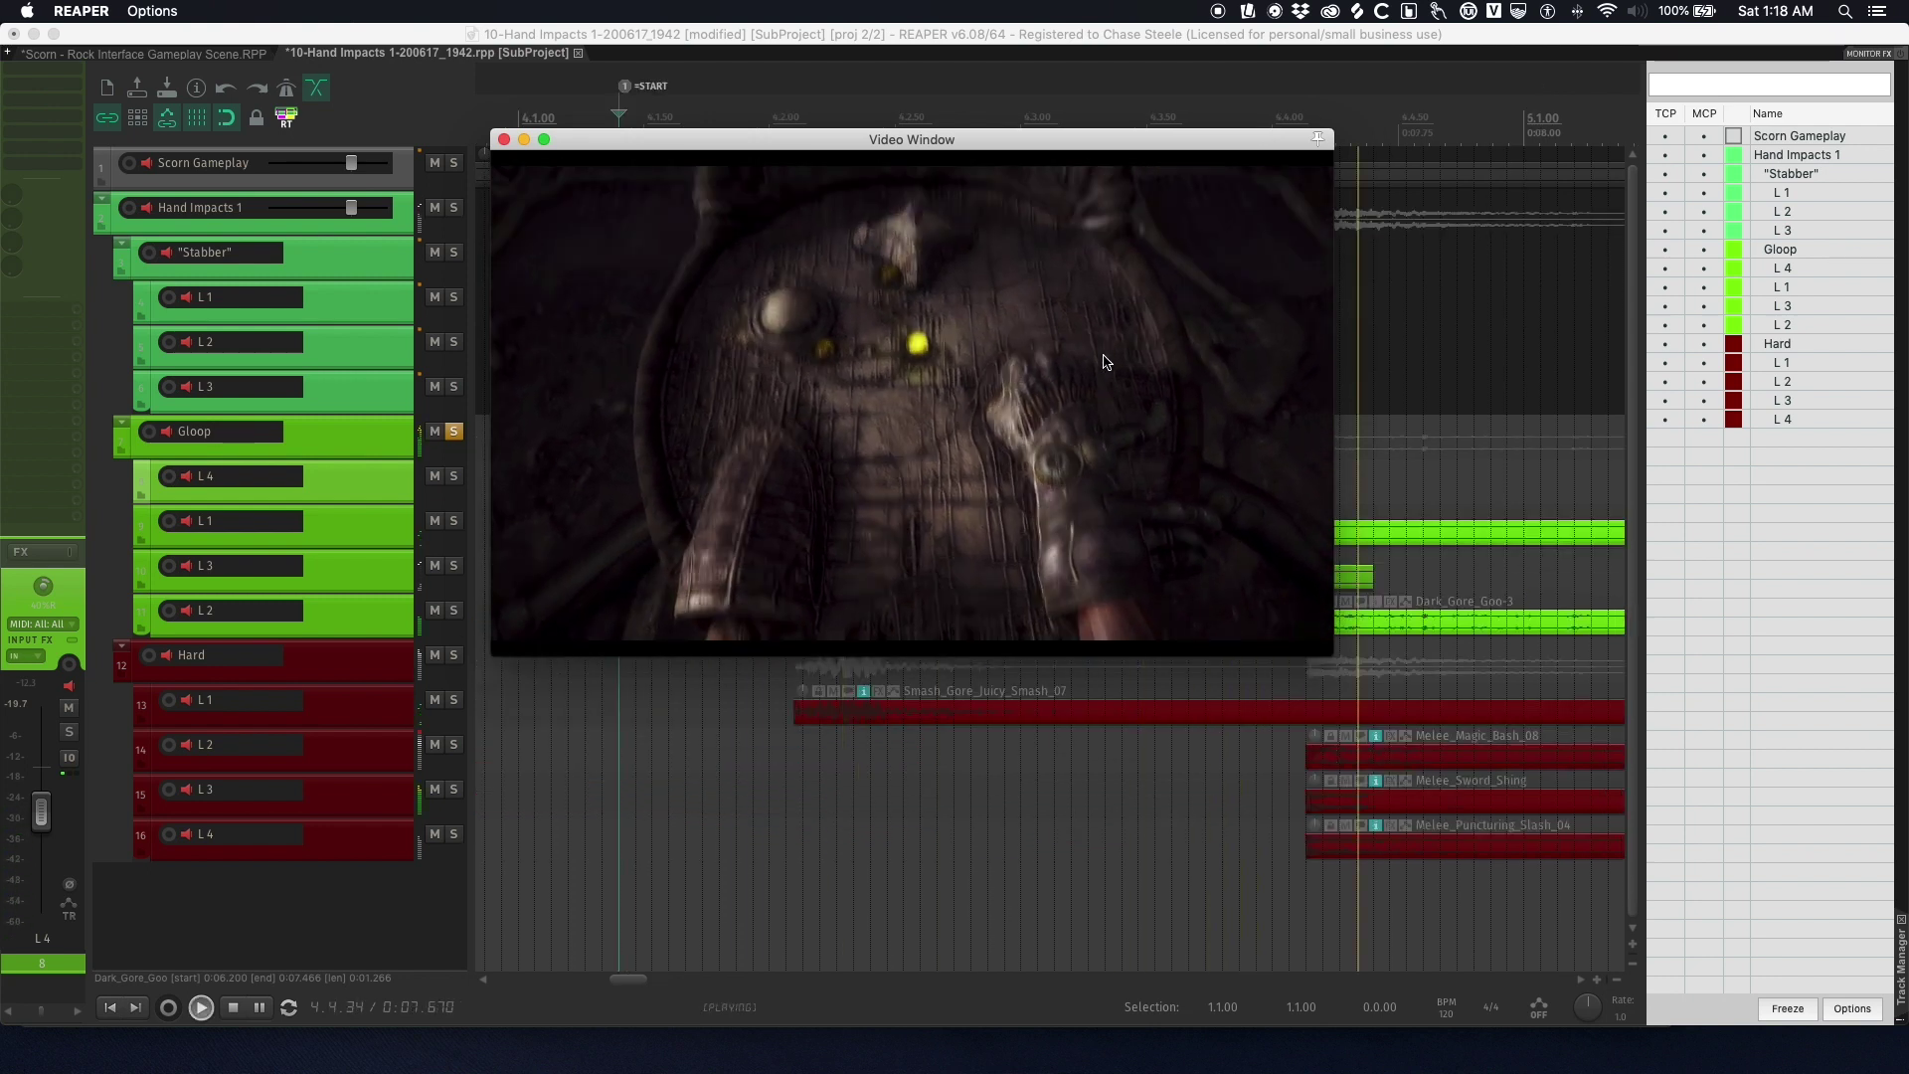
key("space")
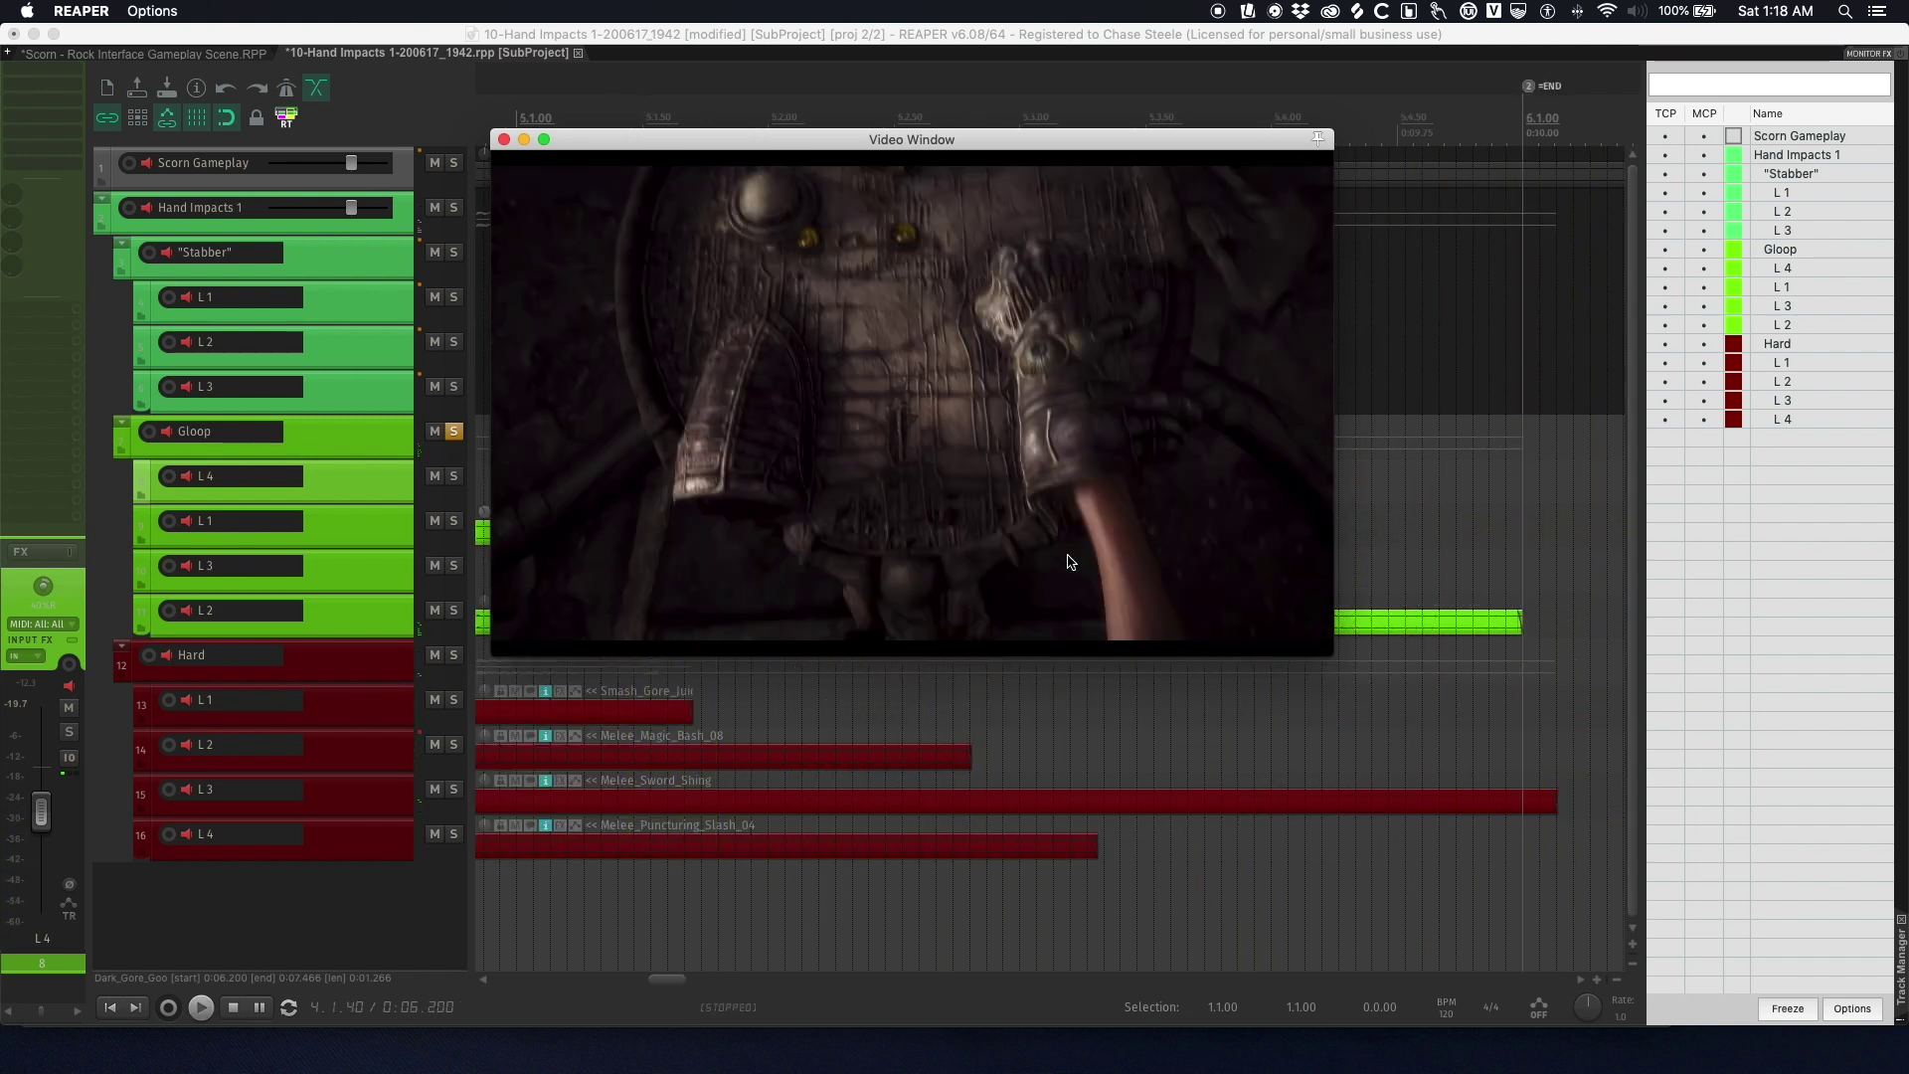
- Hide the video and go through the Gloop folder track and its layers L 4, L 1, L 3 and L 2
key("super+shift+v")
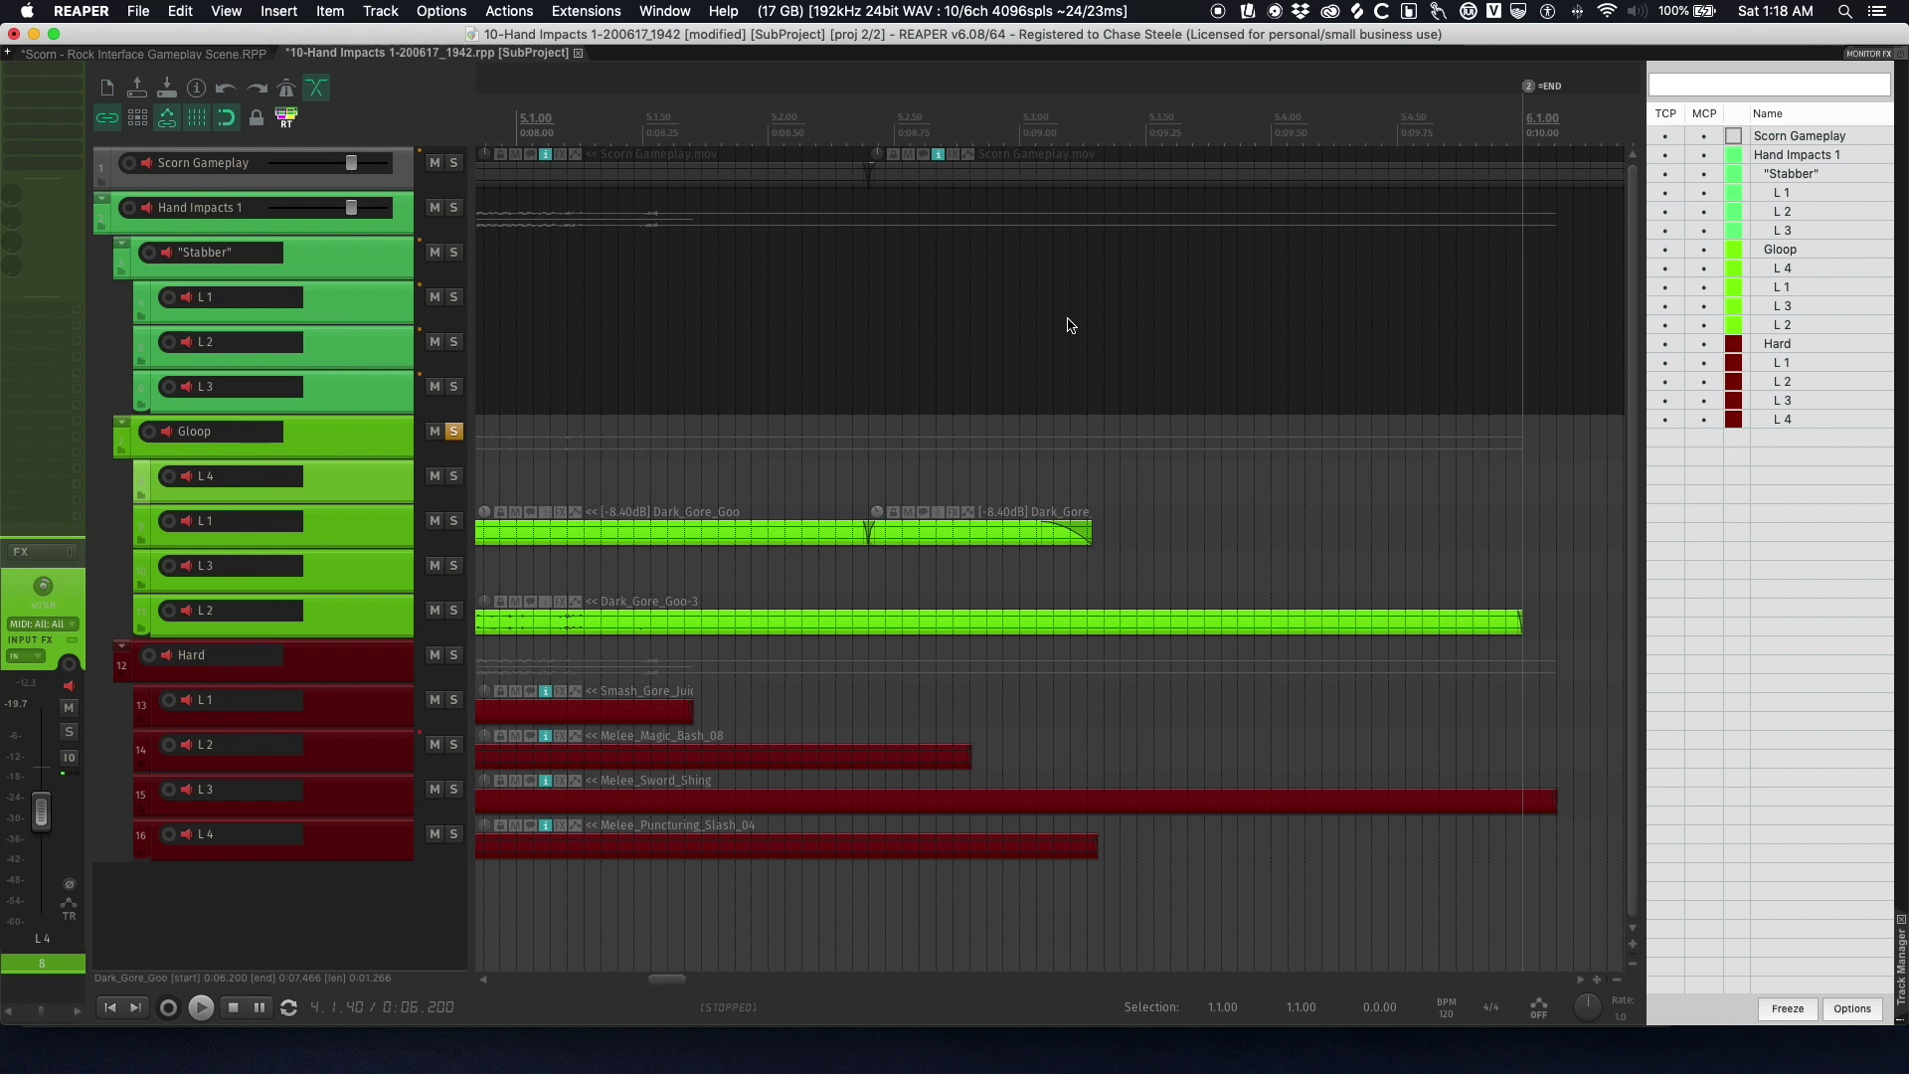
scroll(995, 341, "down", 5)
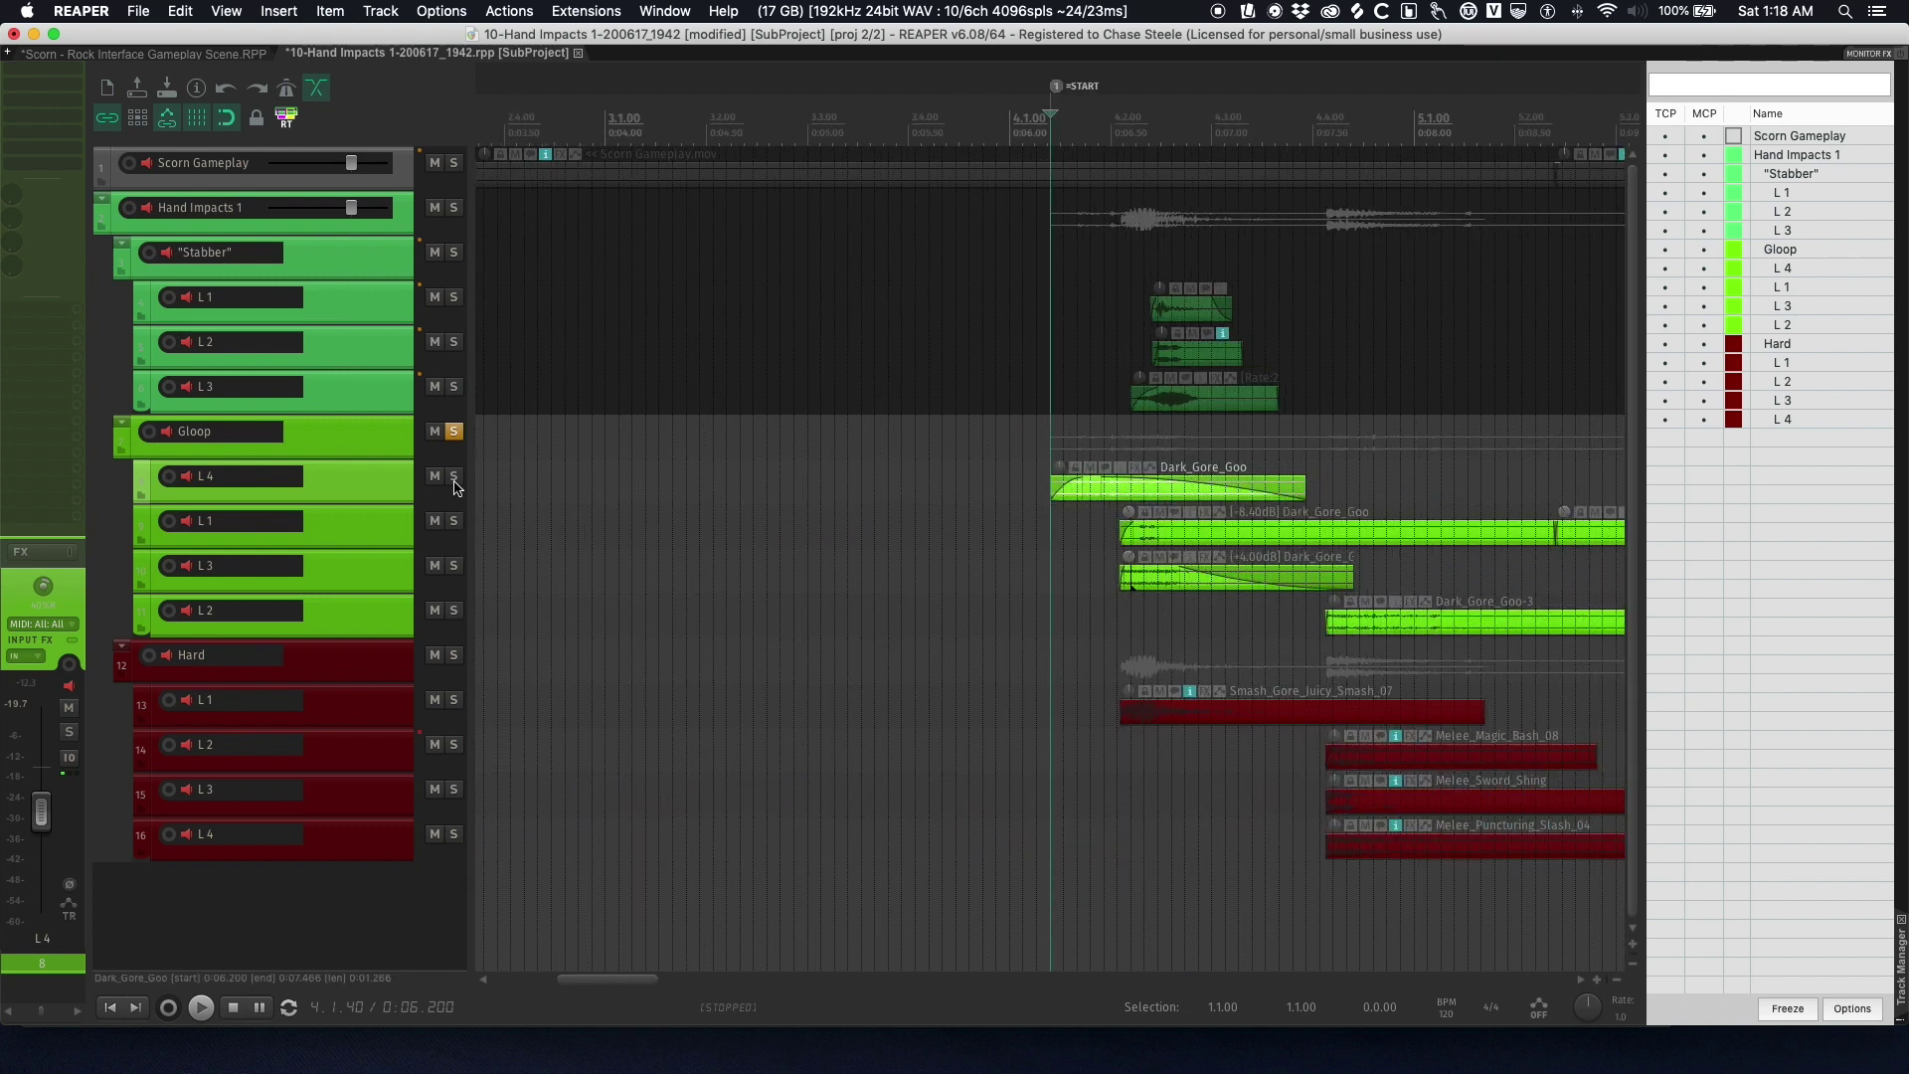
left_click(360, 426)
left_click(360, 475)
left_click(361, 527)
left_click(356, 575)
left_click(358, 611)
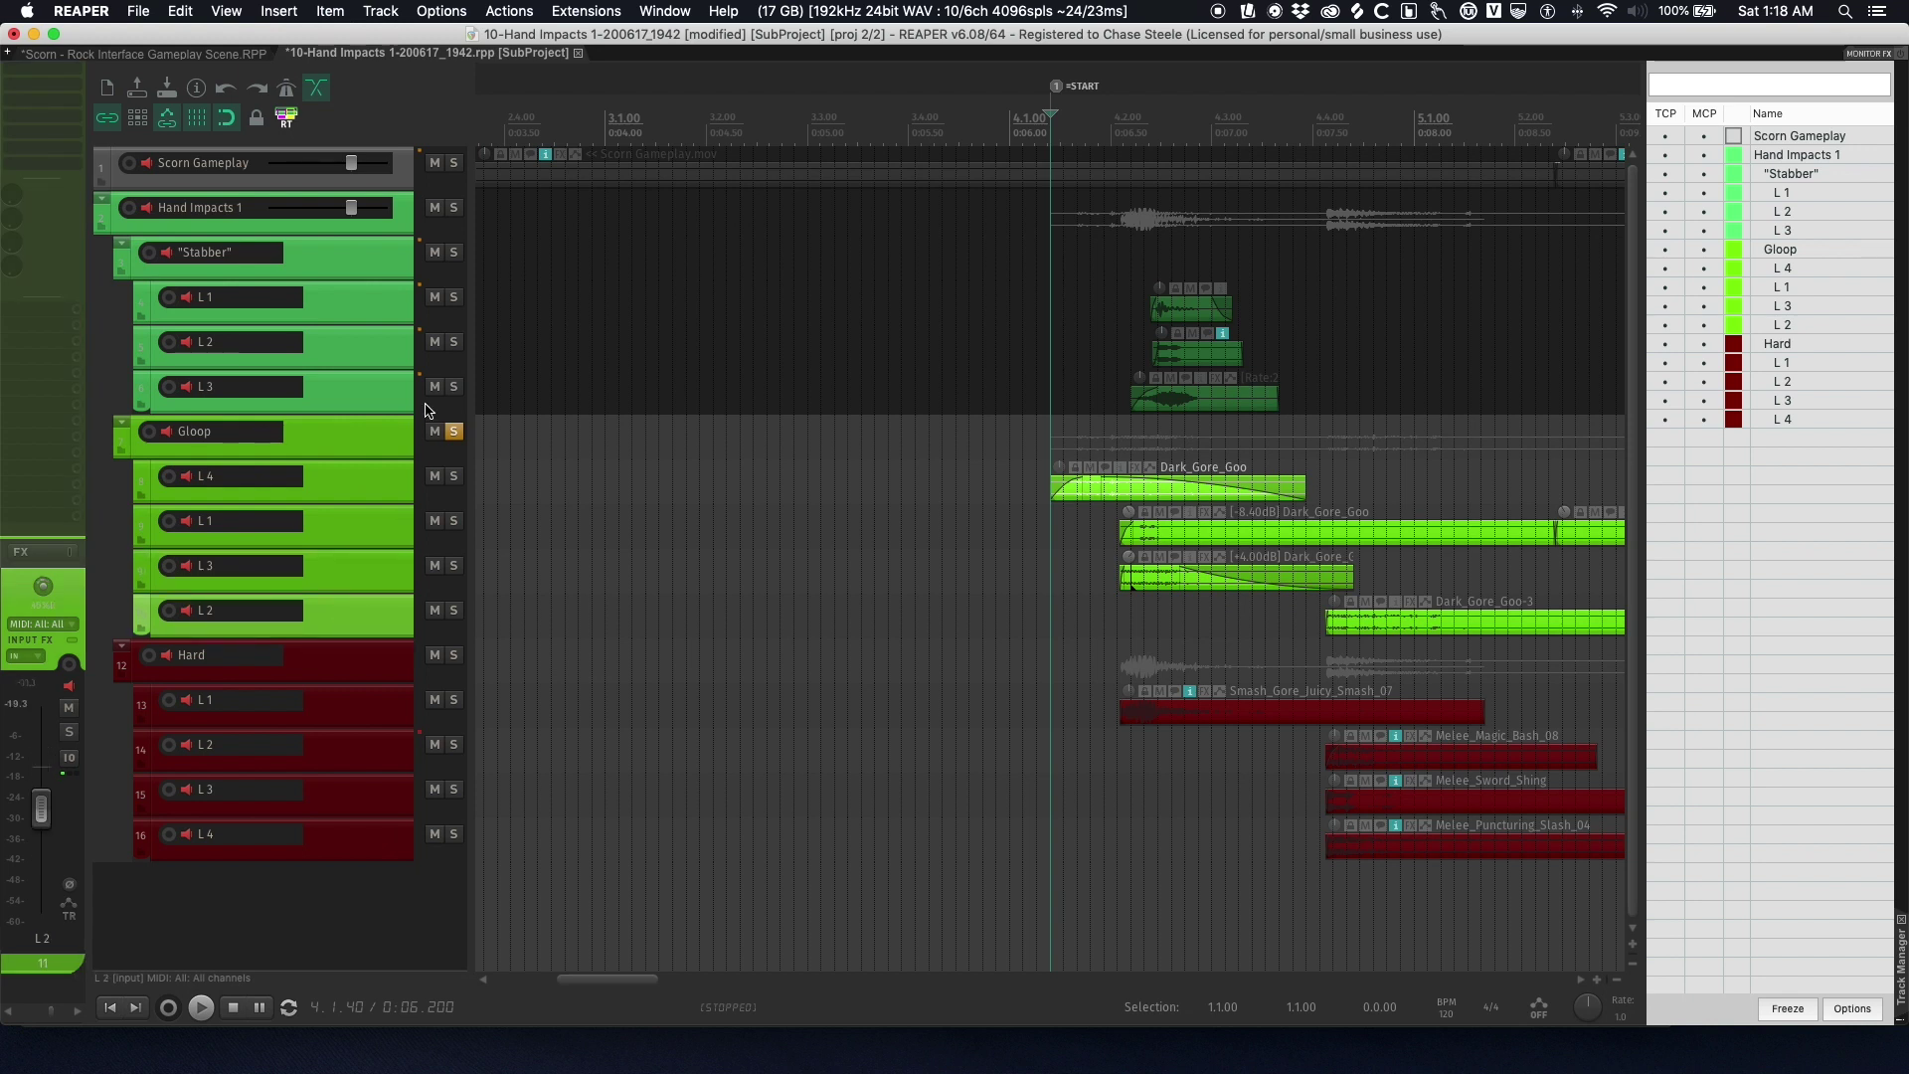
- Unsolo the Gloop folder, solo the Hard folder, and cue playback at 0:06.000 with the video shown
left_click(455, 430)
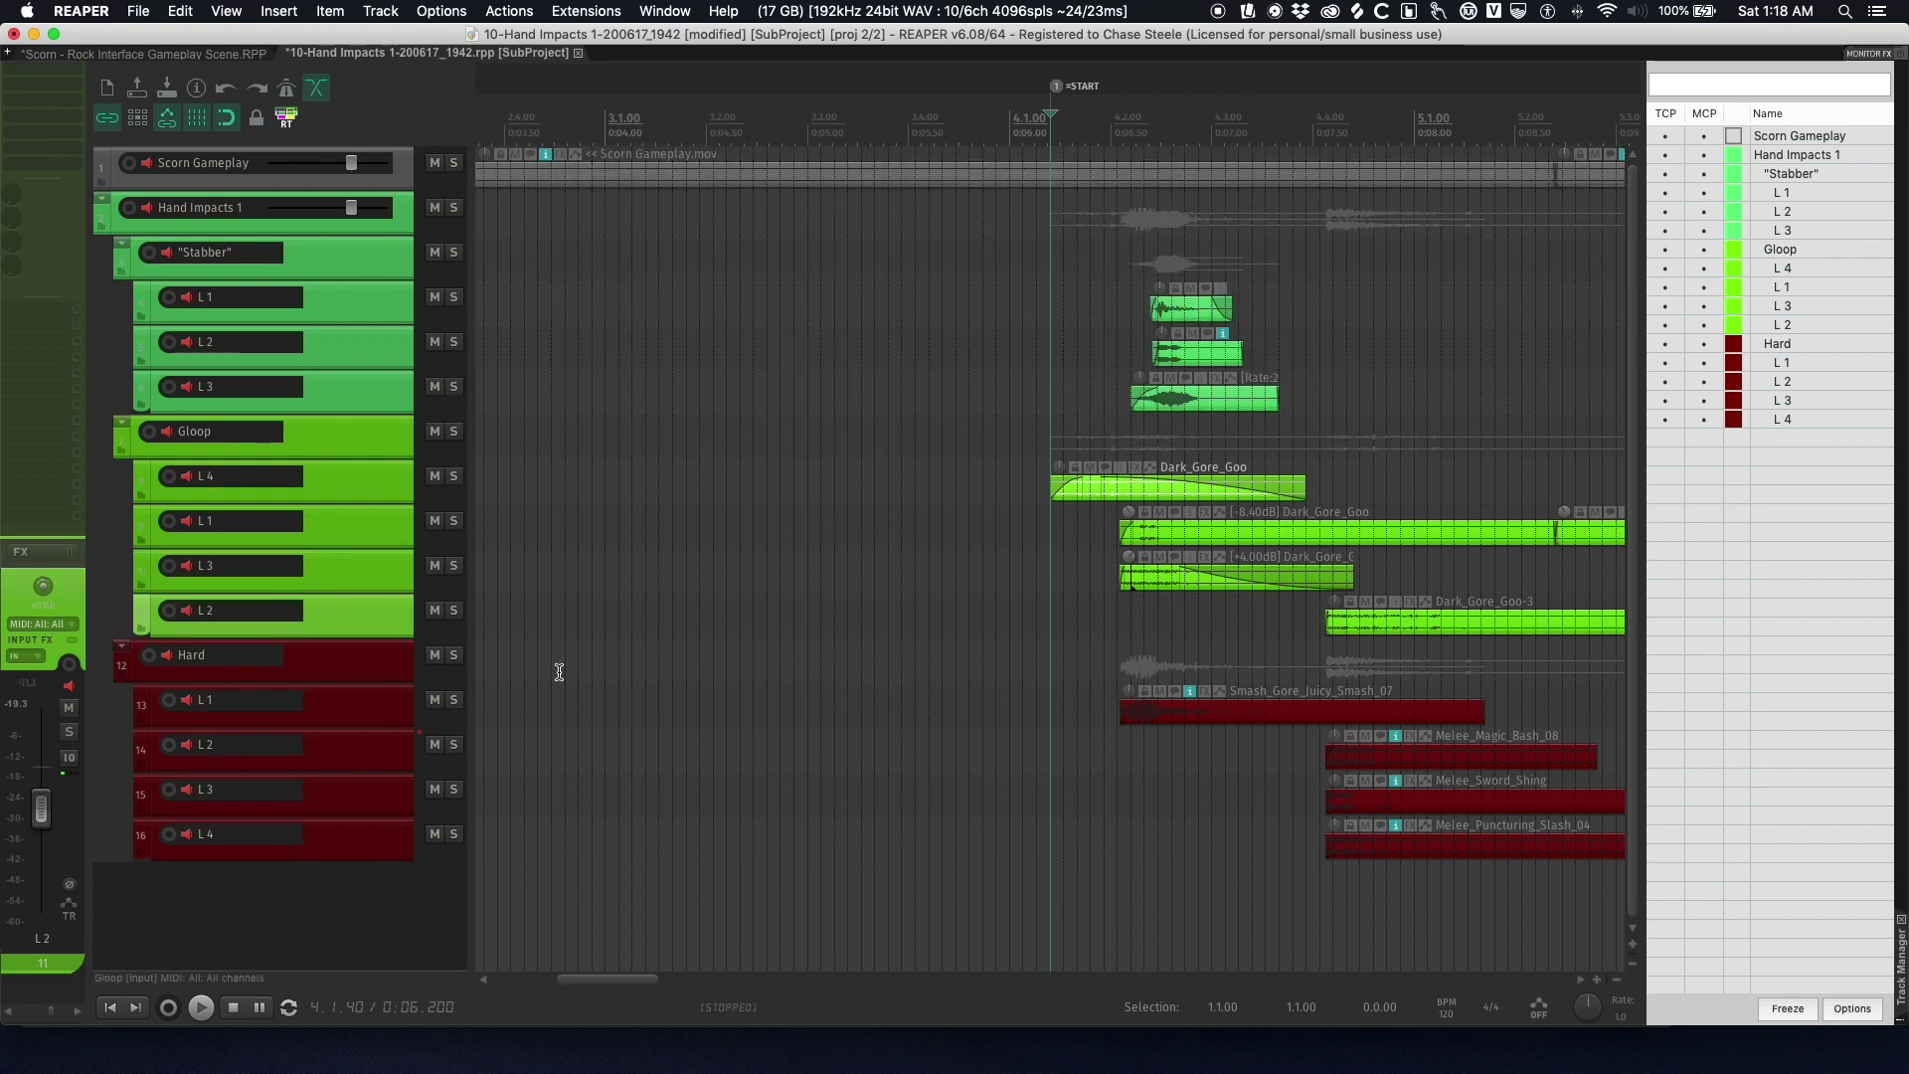
left_click(454, 658)
left_click(1055, 716)
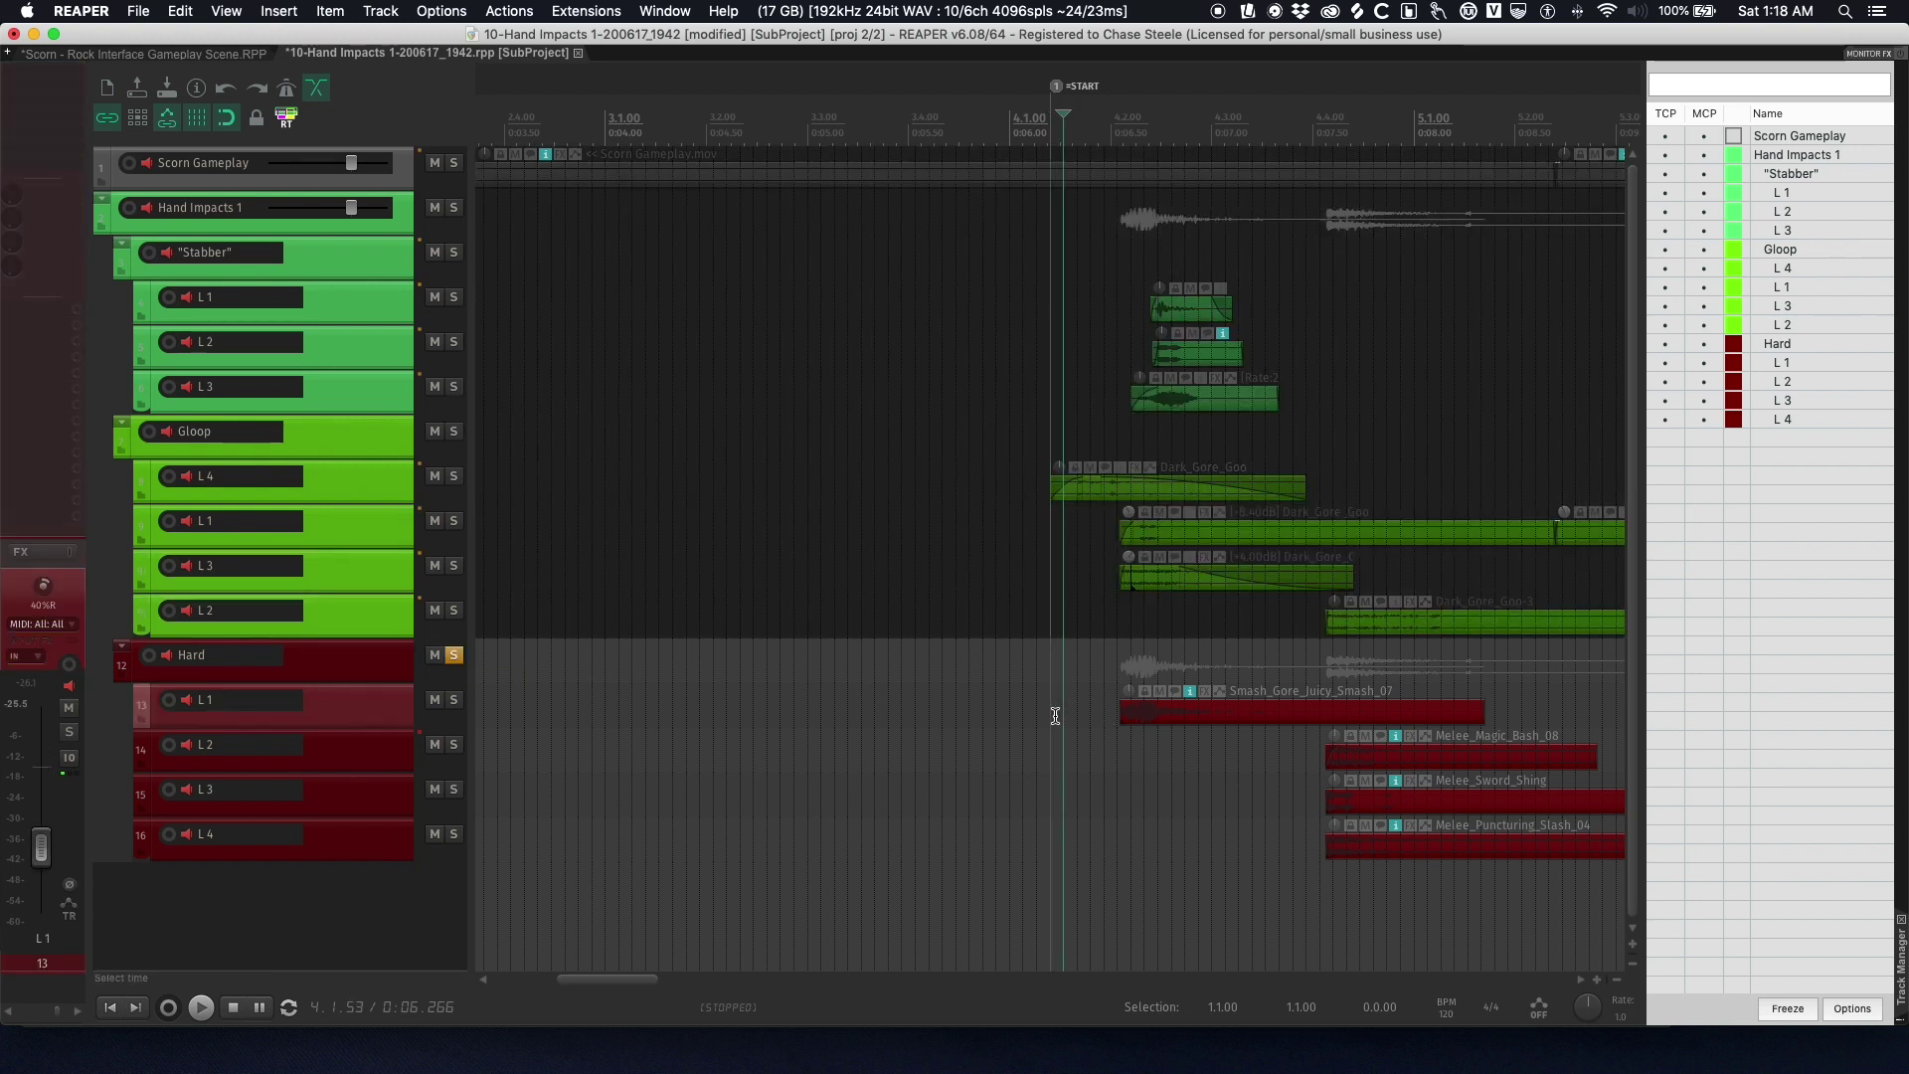
left_click(1006, 709)
key("super+shift+v")
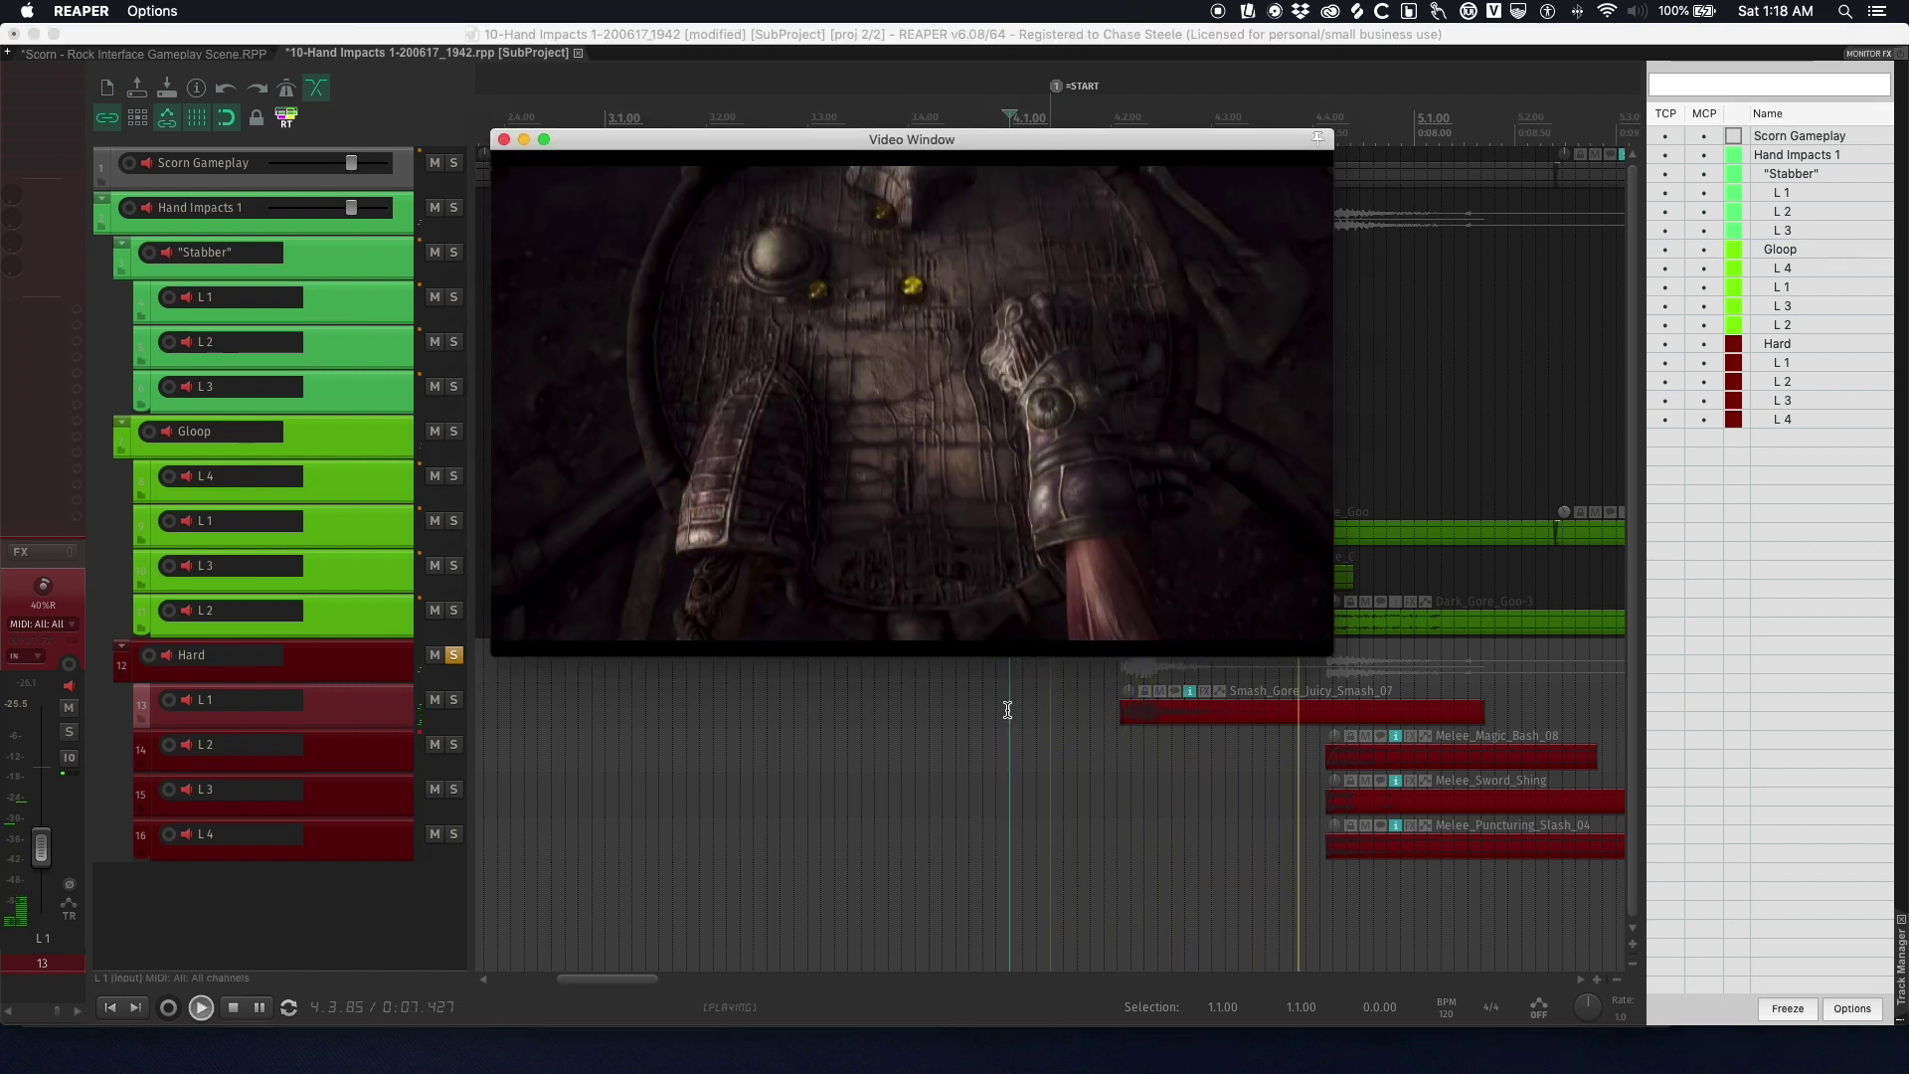
- Replay the soloed Hard layers against the video from 0:06.000 several times
key("space")
key("space")
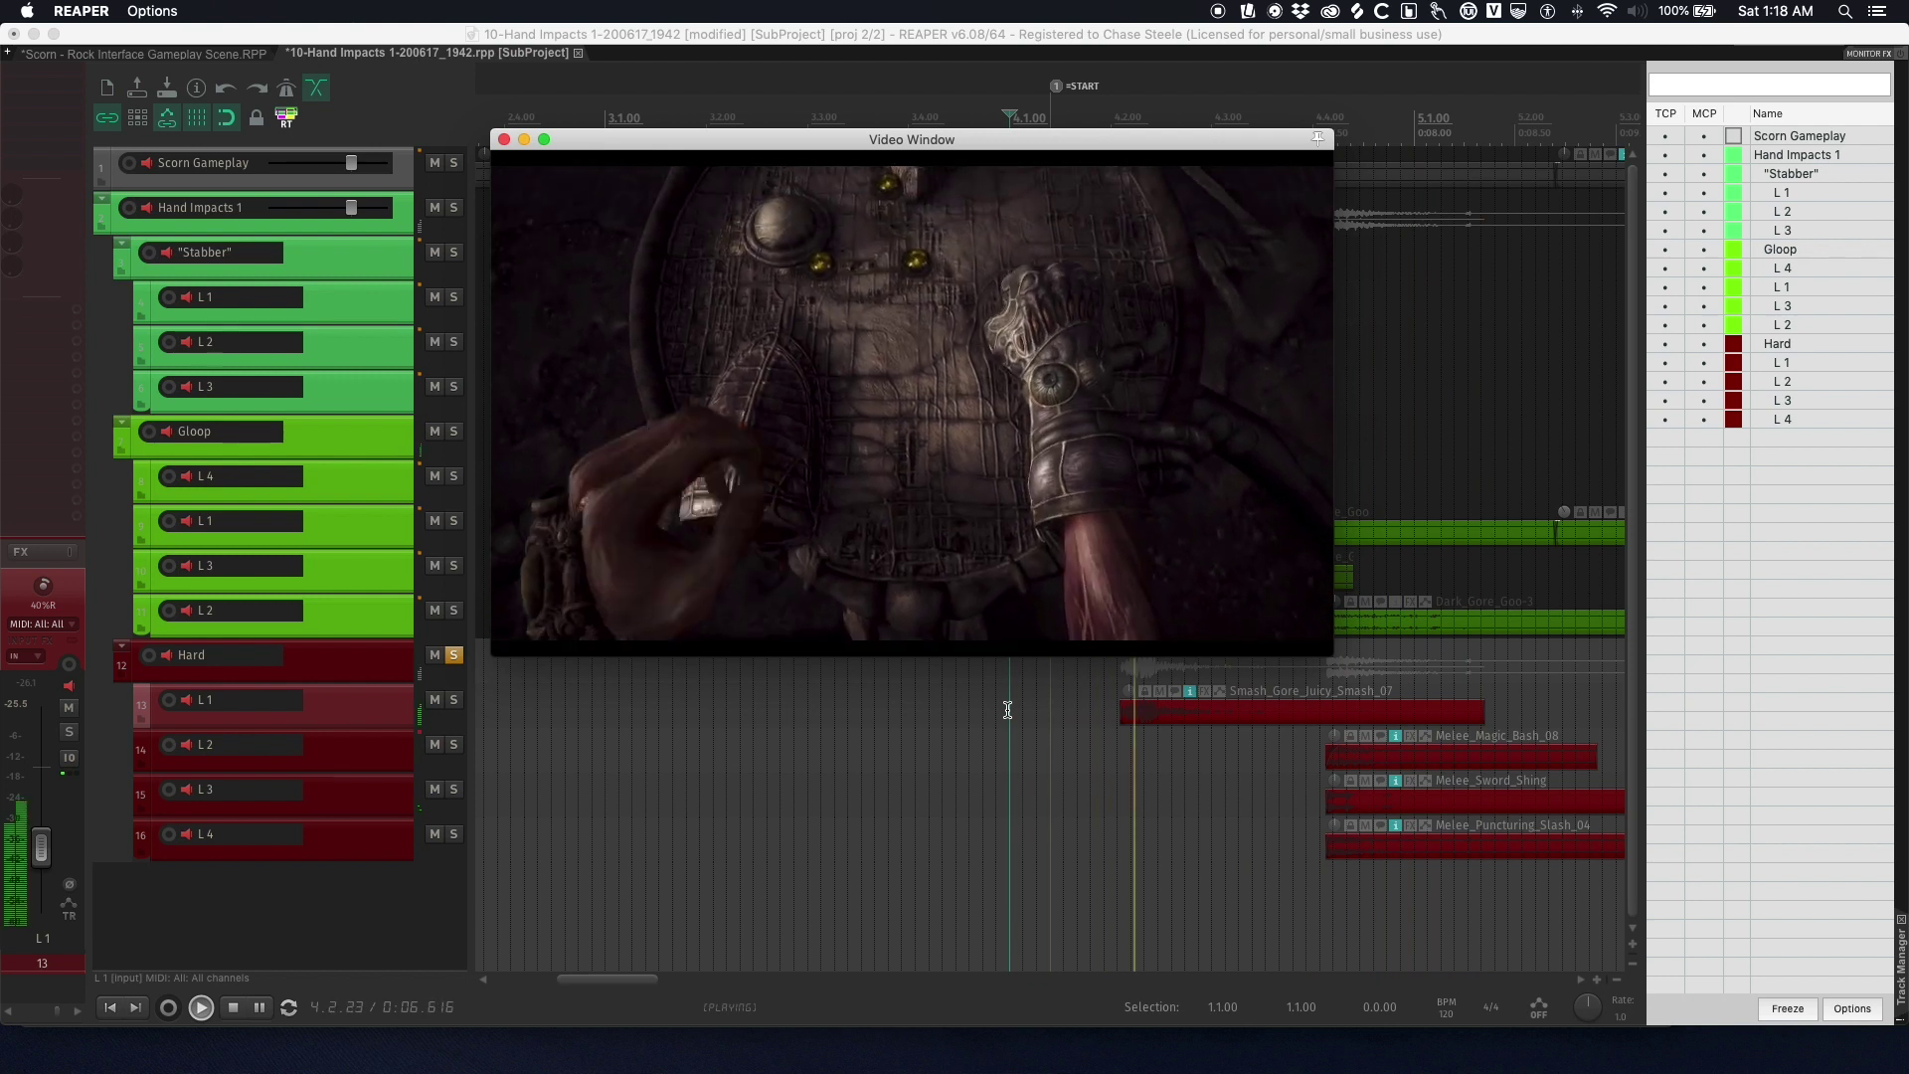
key("space")
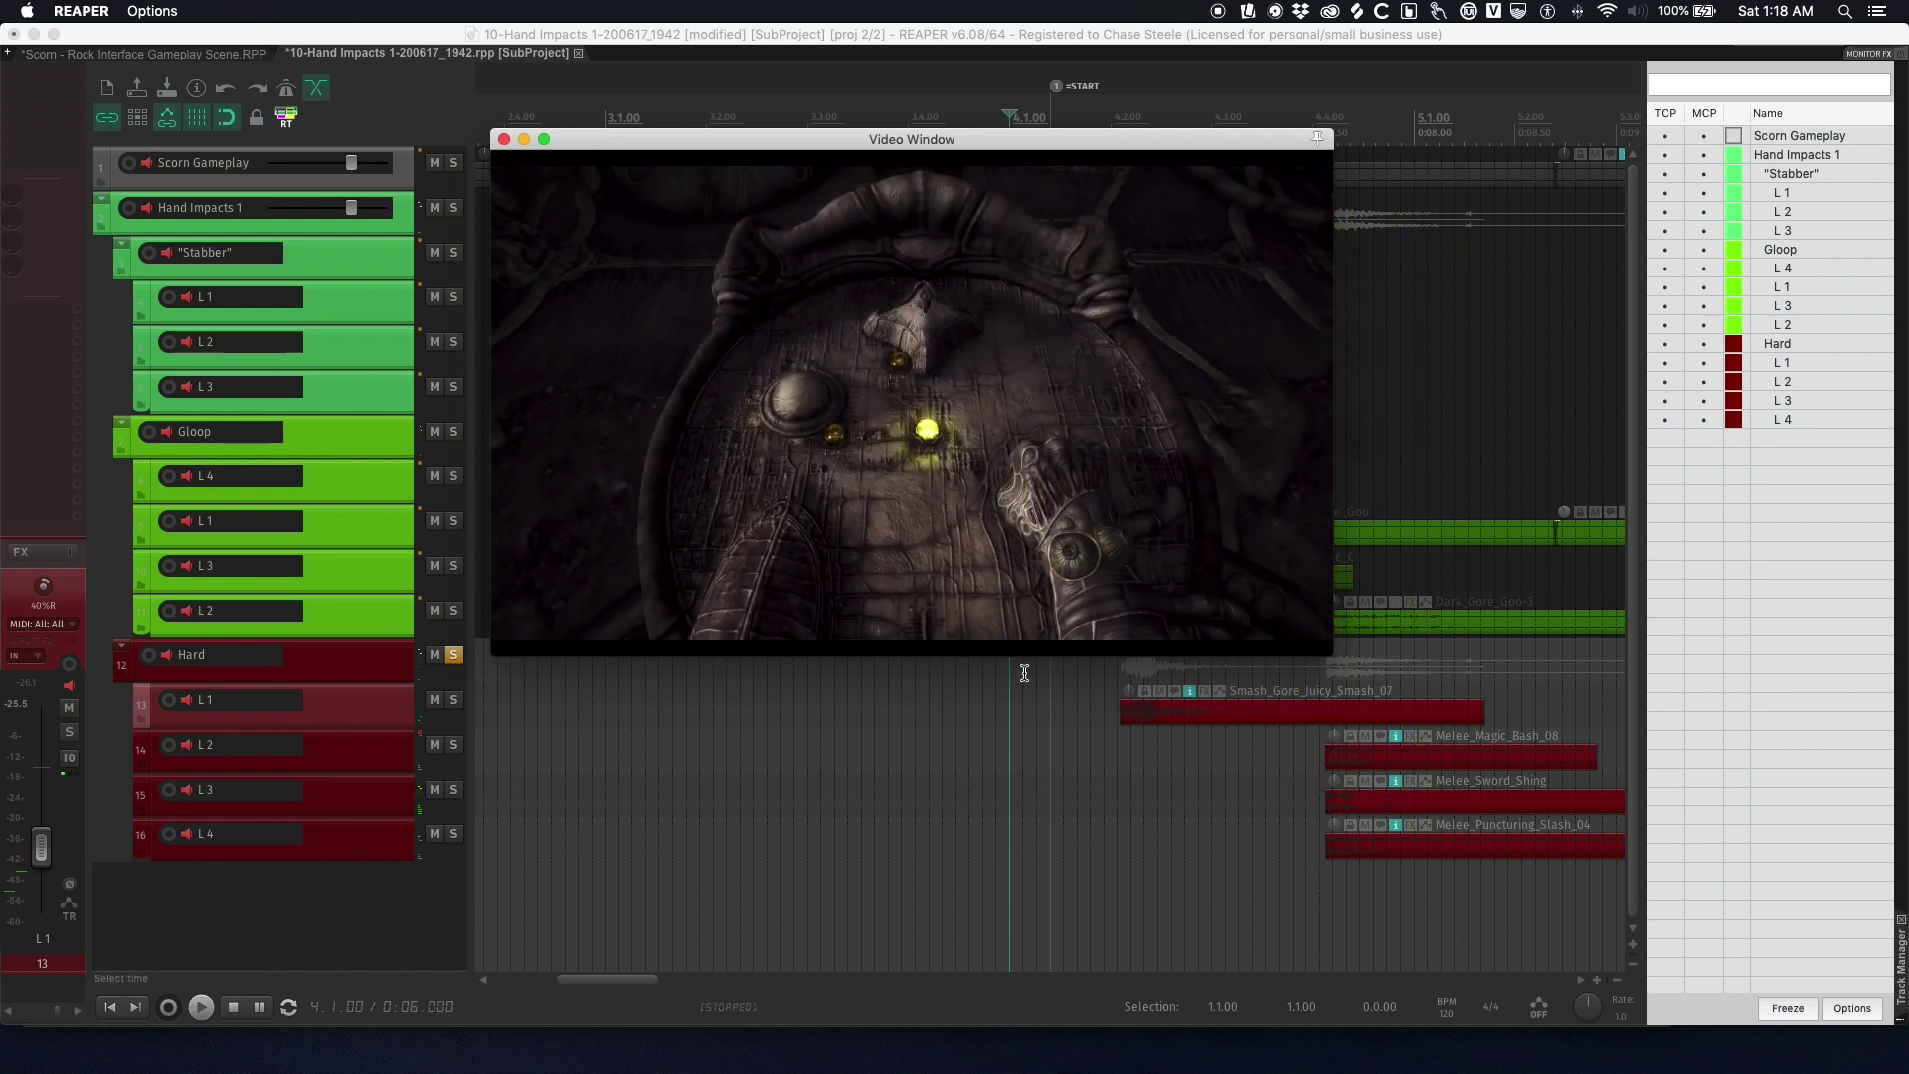
key("space")
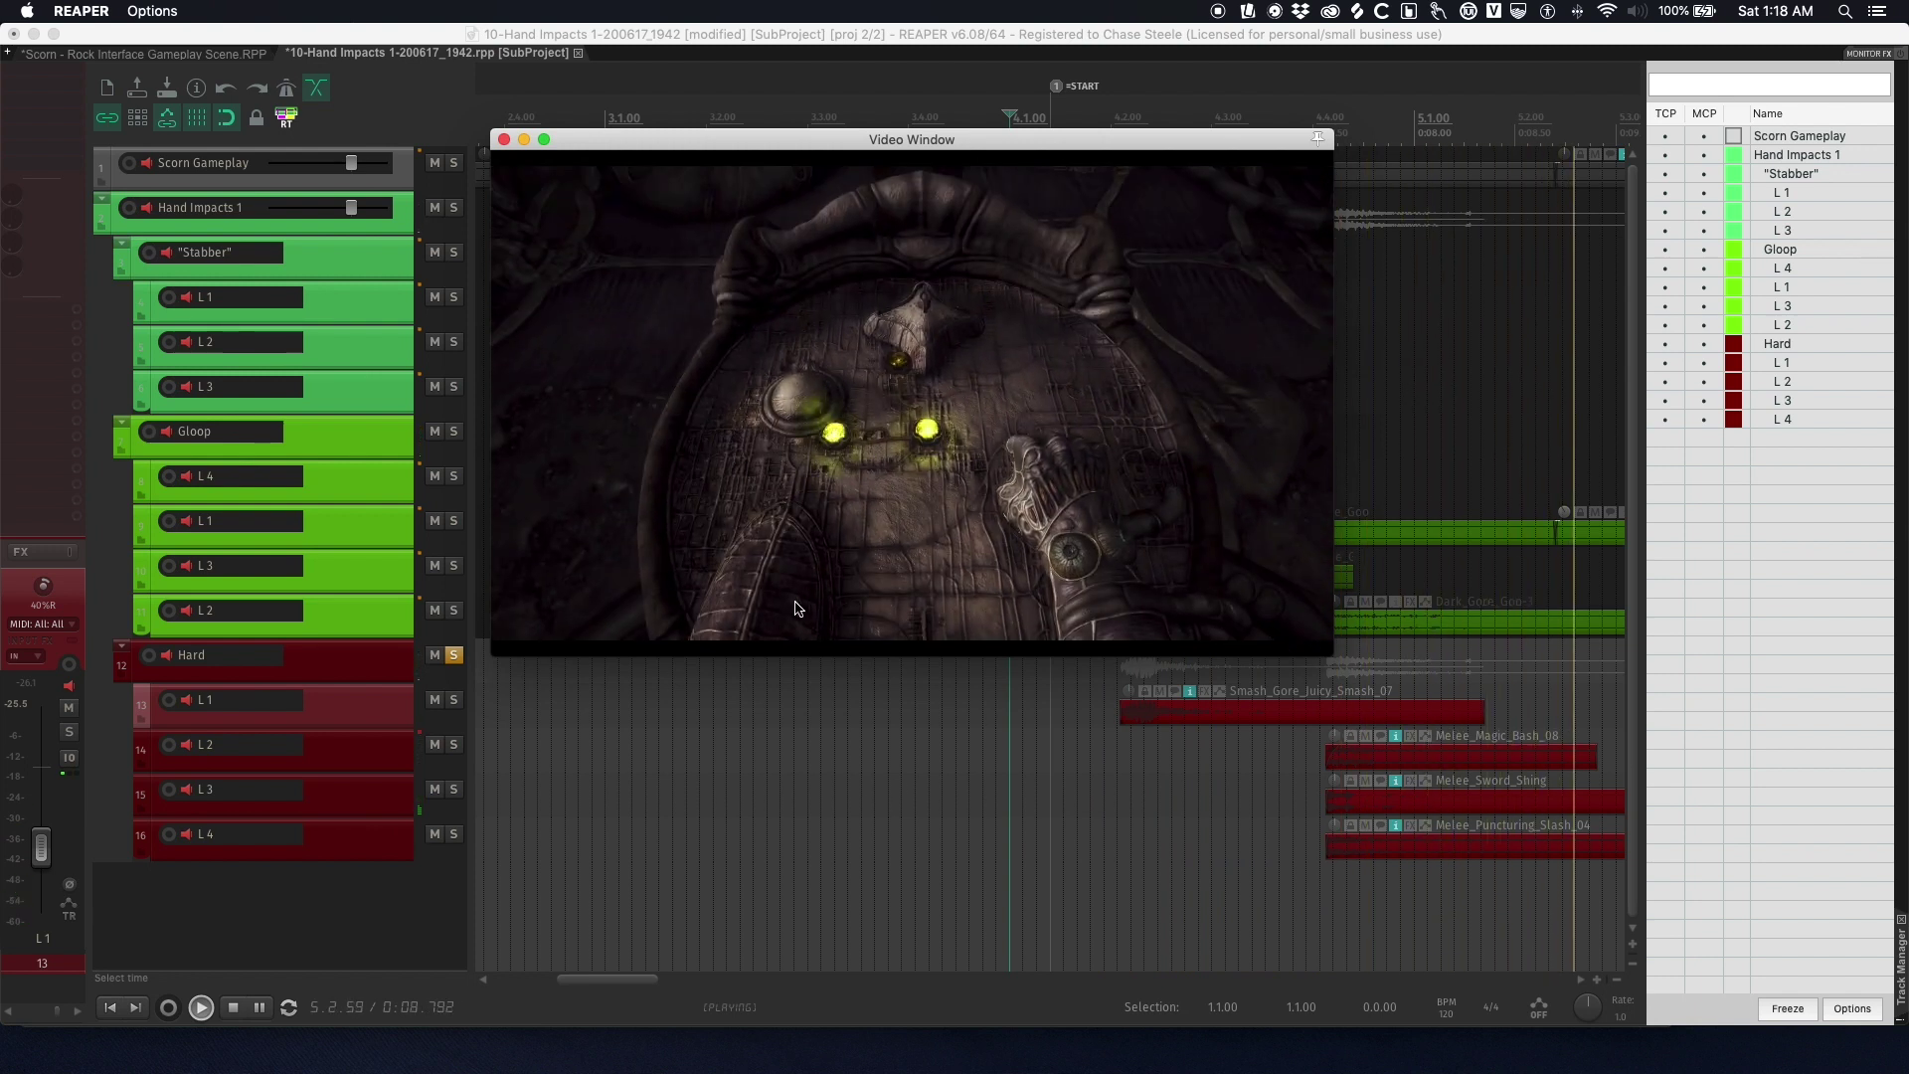
key("space")
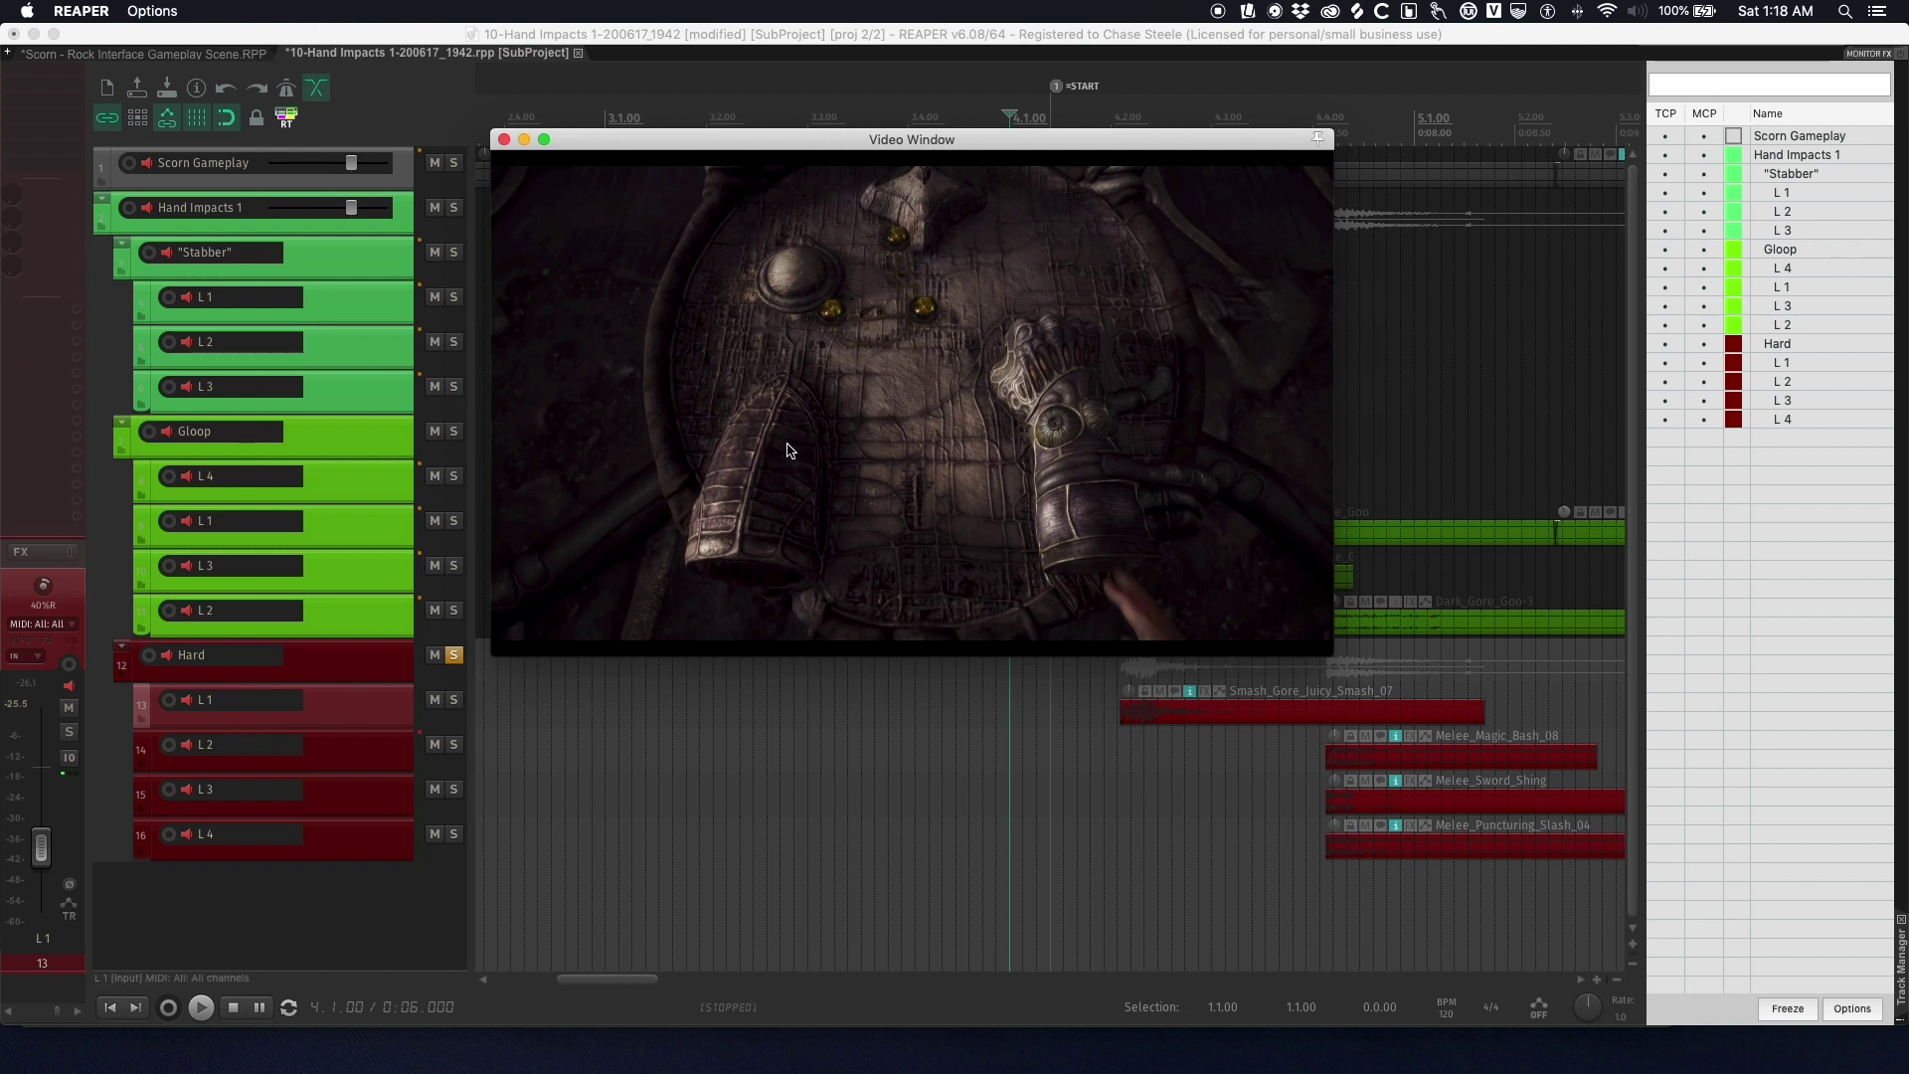
key("space")
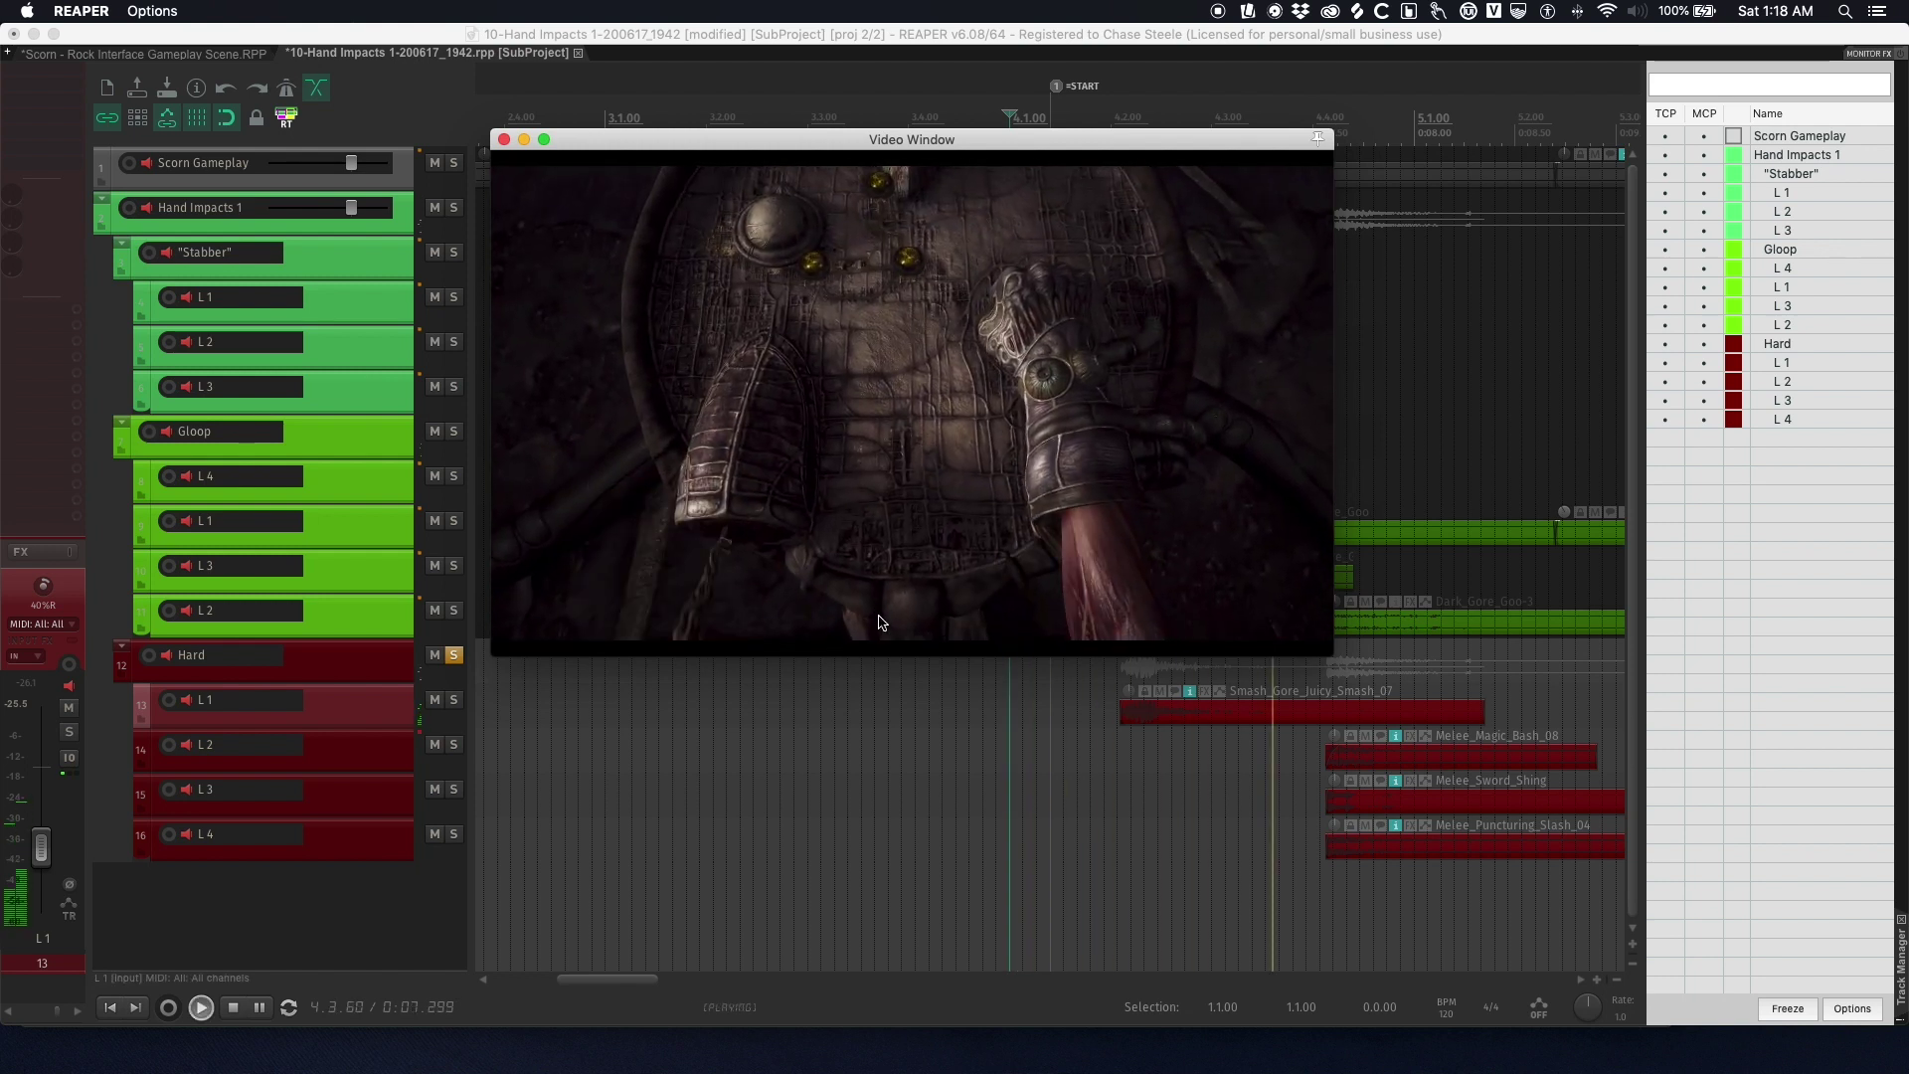
key("space")
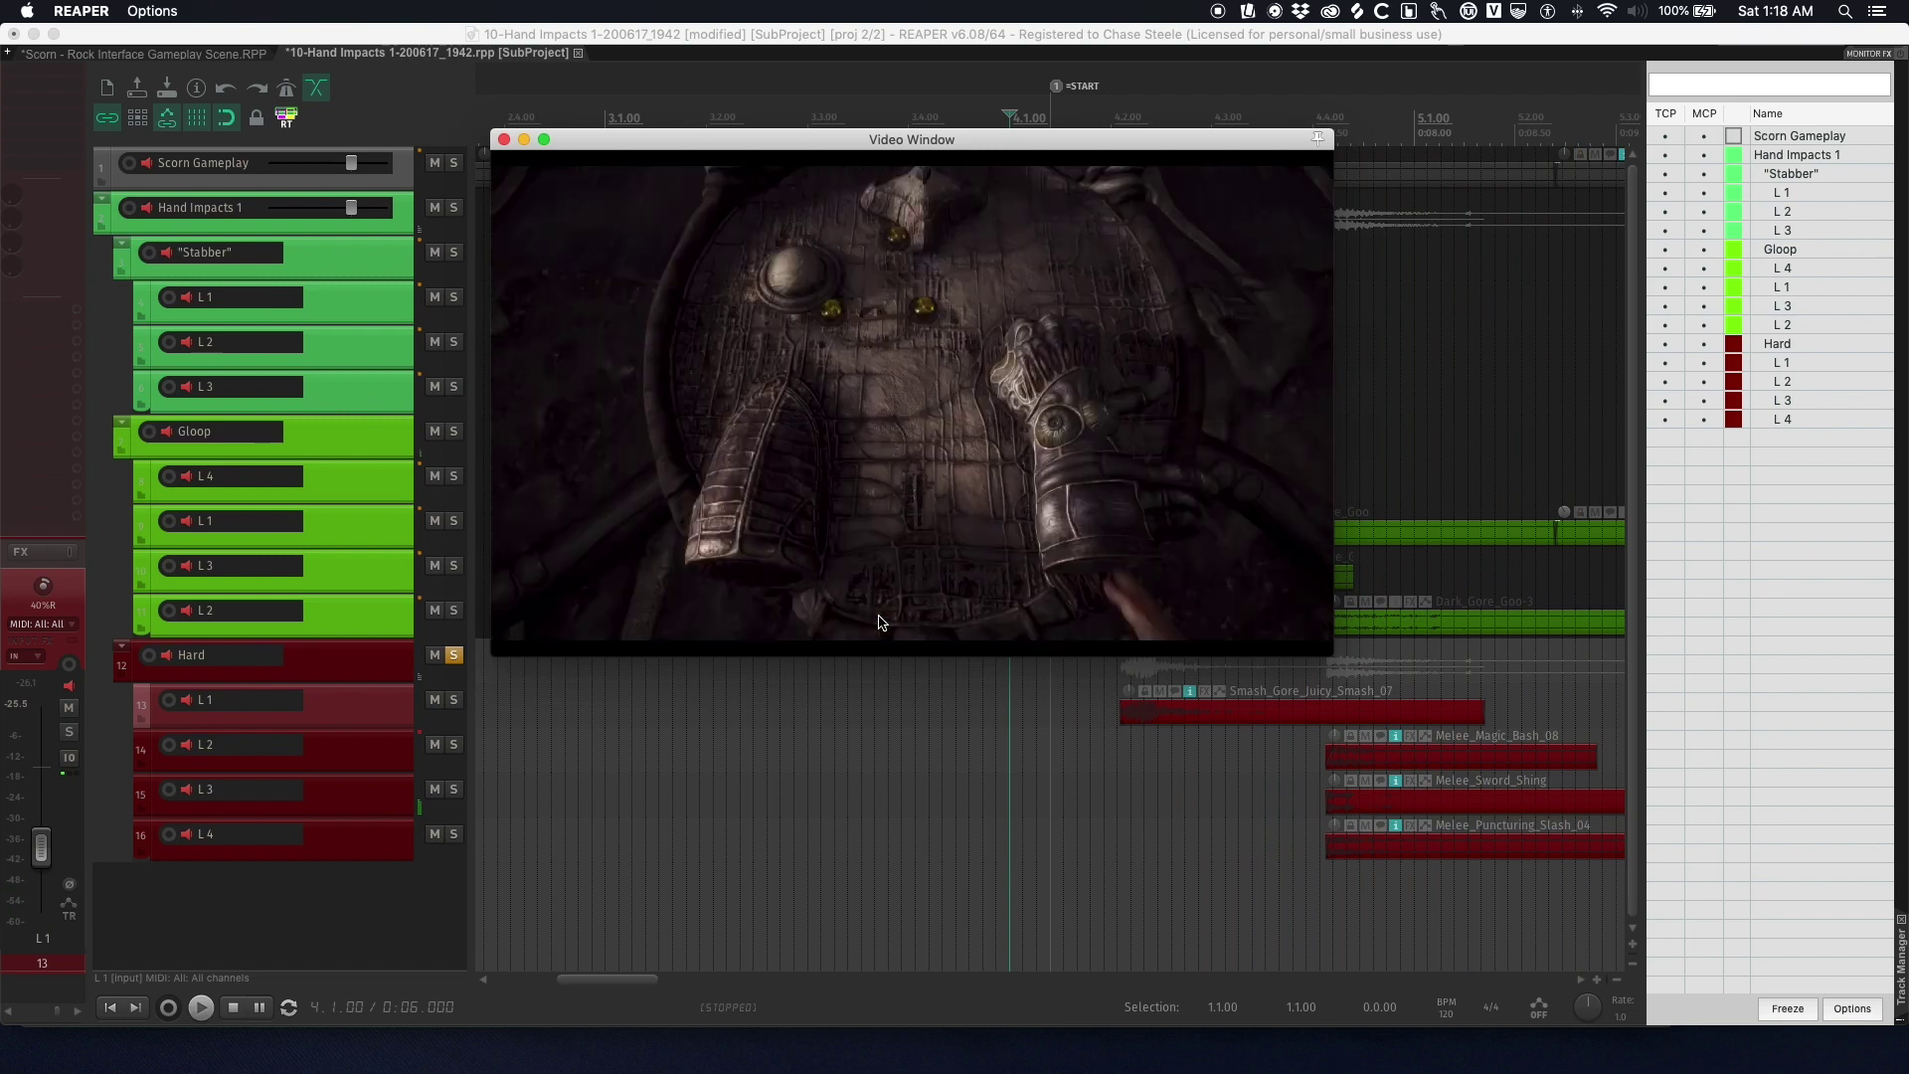
- Unsolo the Hard folder and play all Hand Impacts layers together with the video, cueing the Smash_Gore_Juicy_Smash_07 clip at 0:06.547
left_click(426, 658)
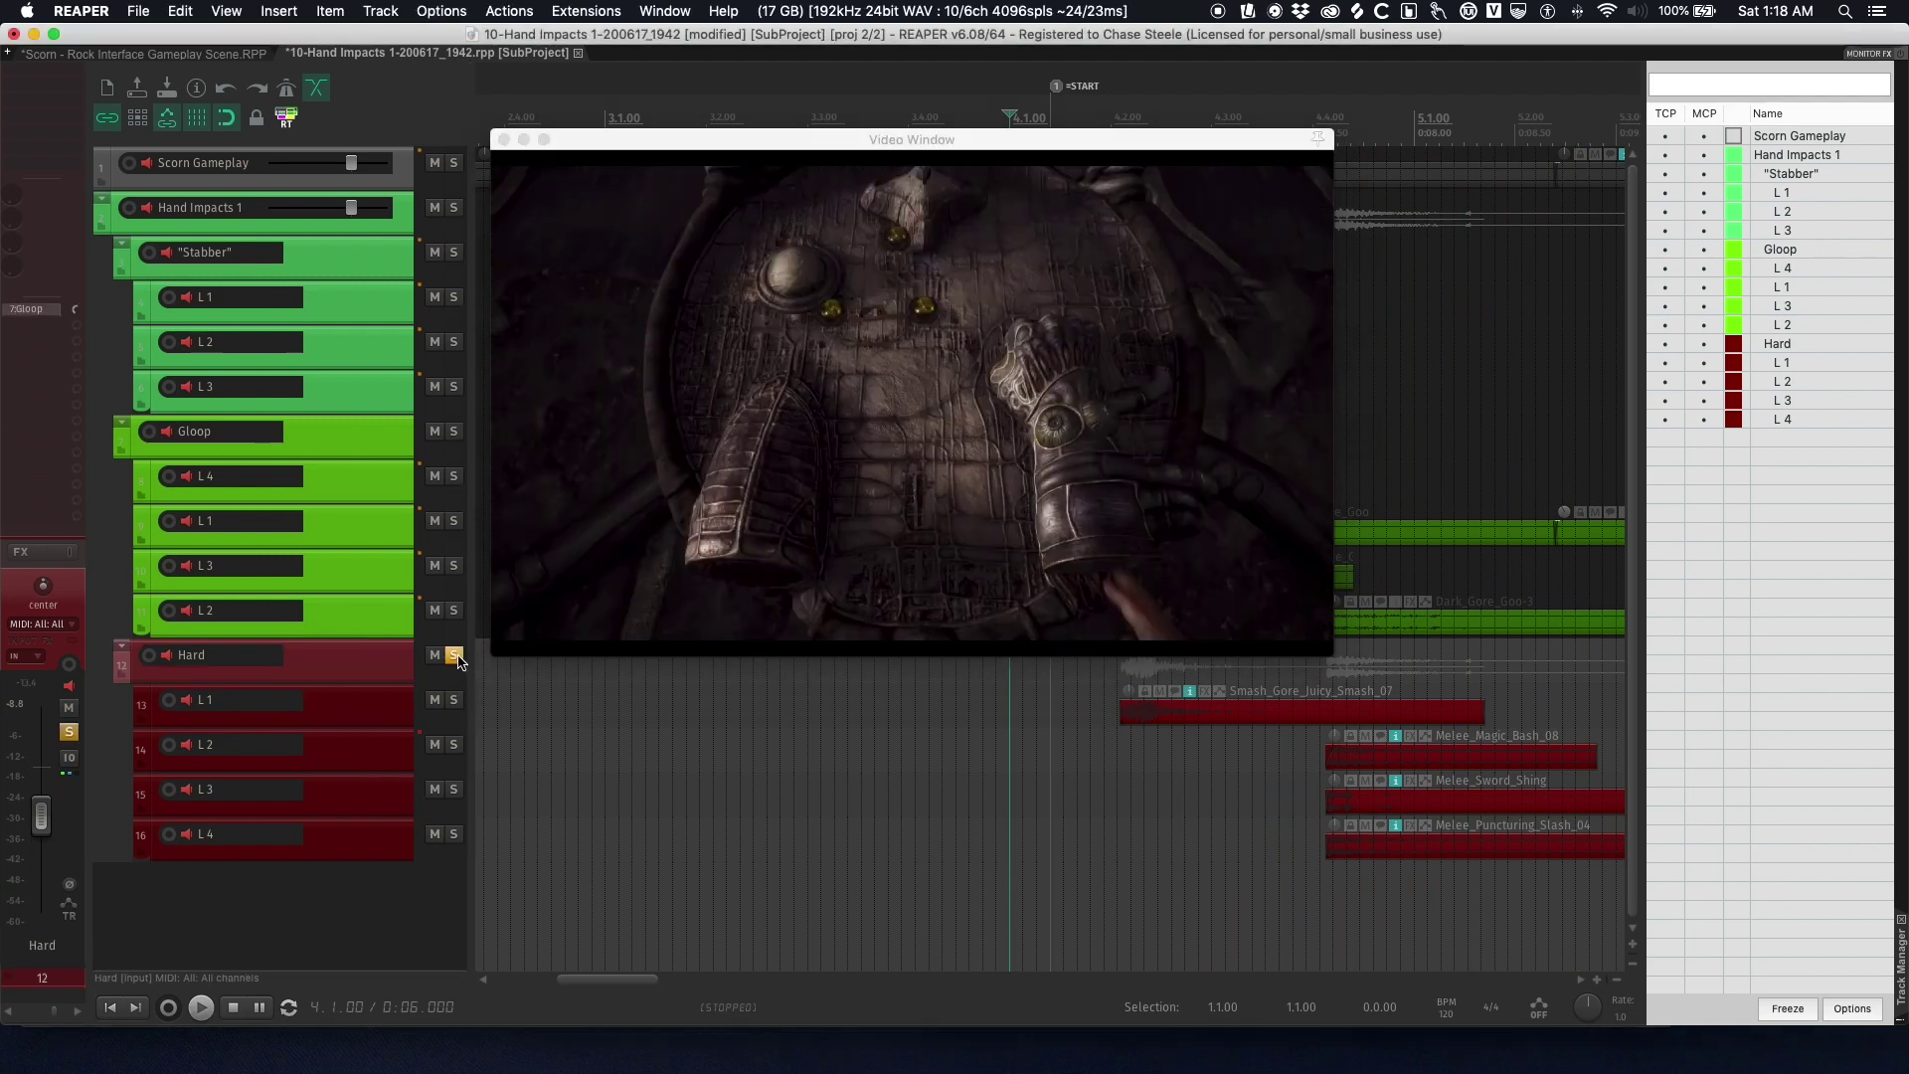
left_click(454, 655)
key("space")
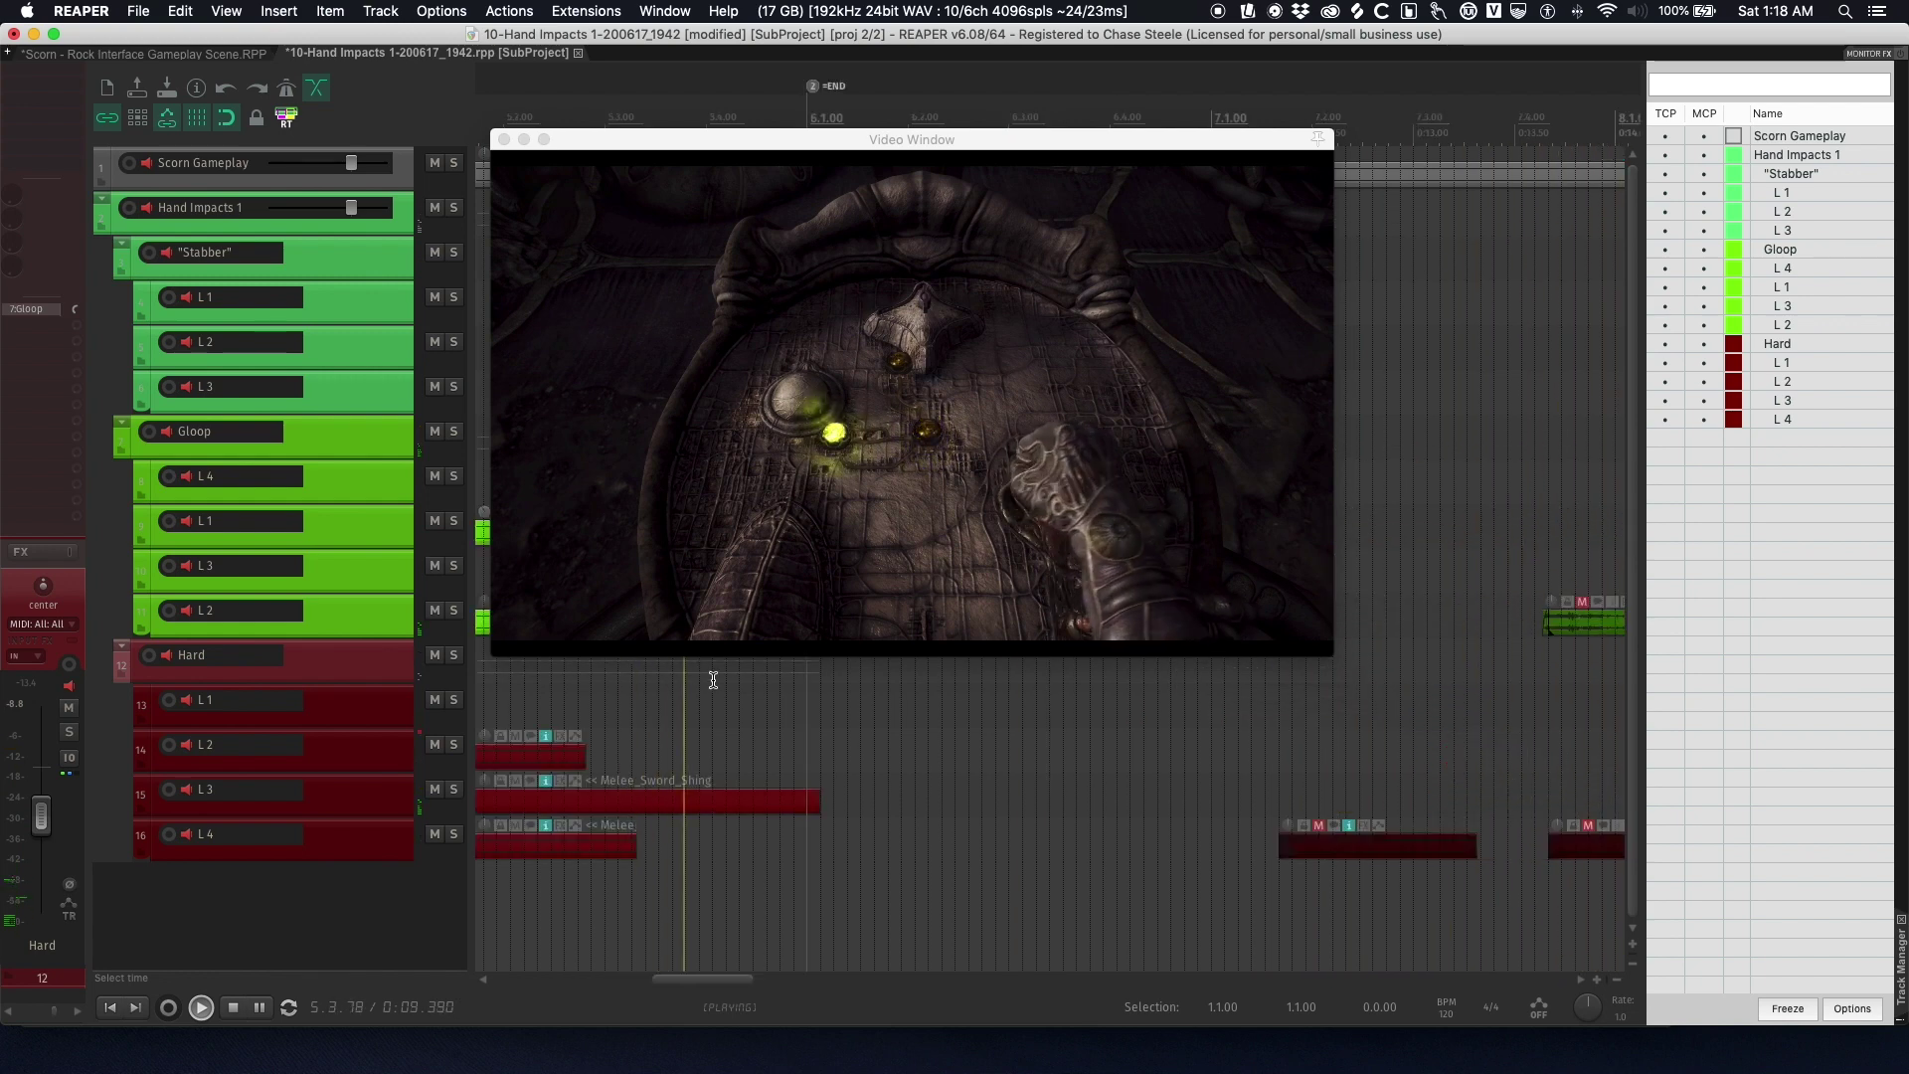
key("space")
key("space")
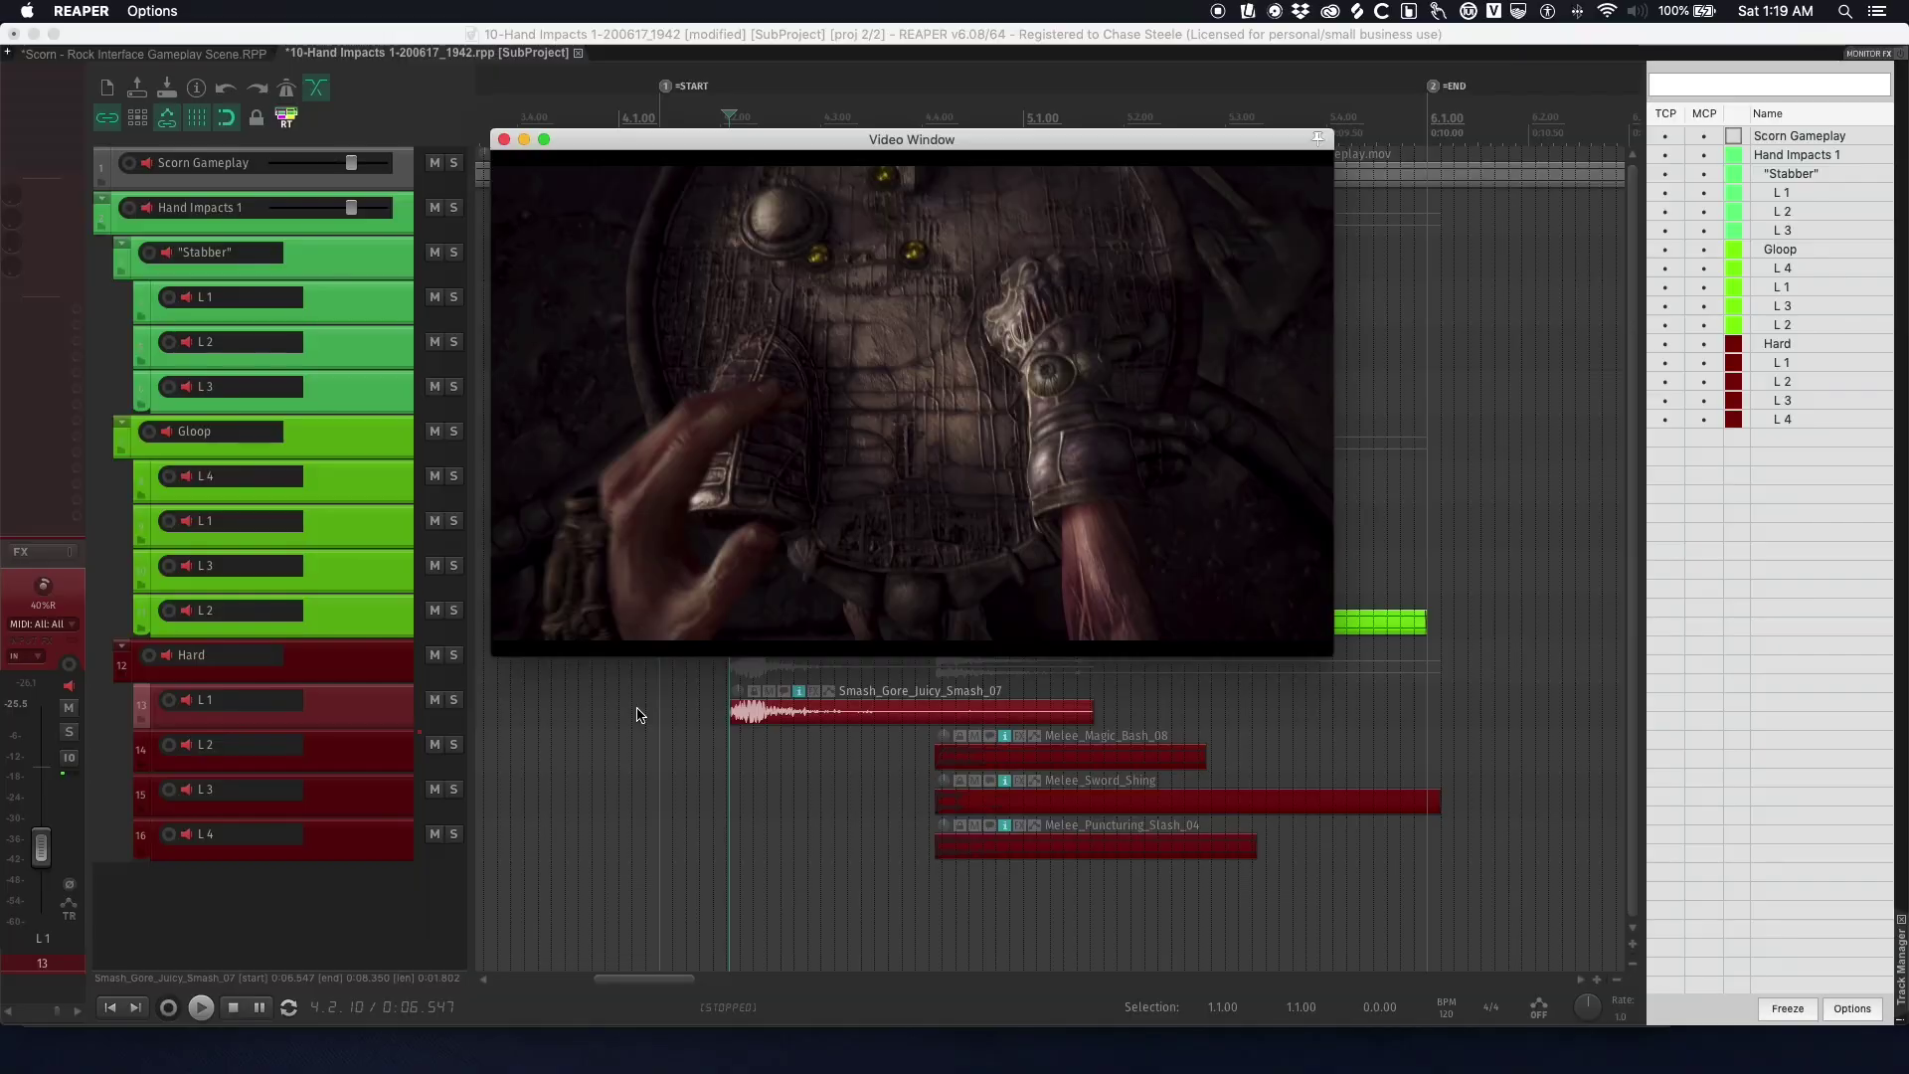
key("super+shift+v")
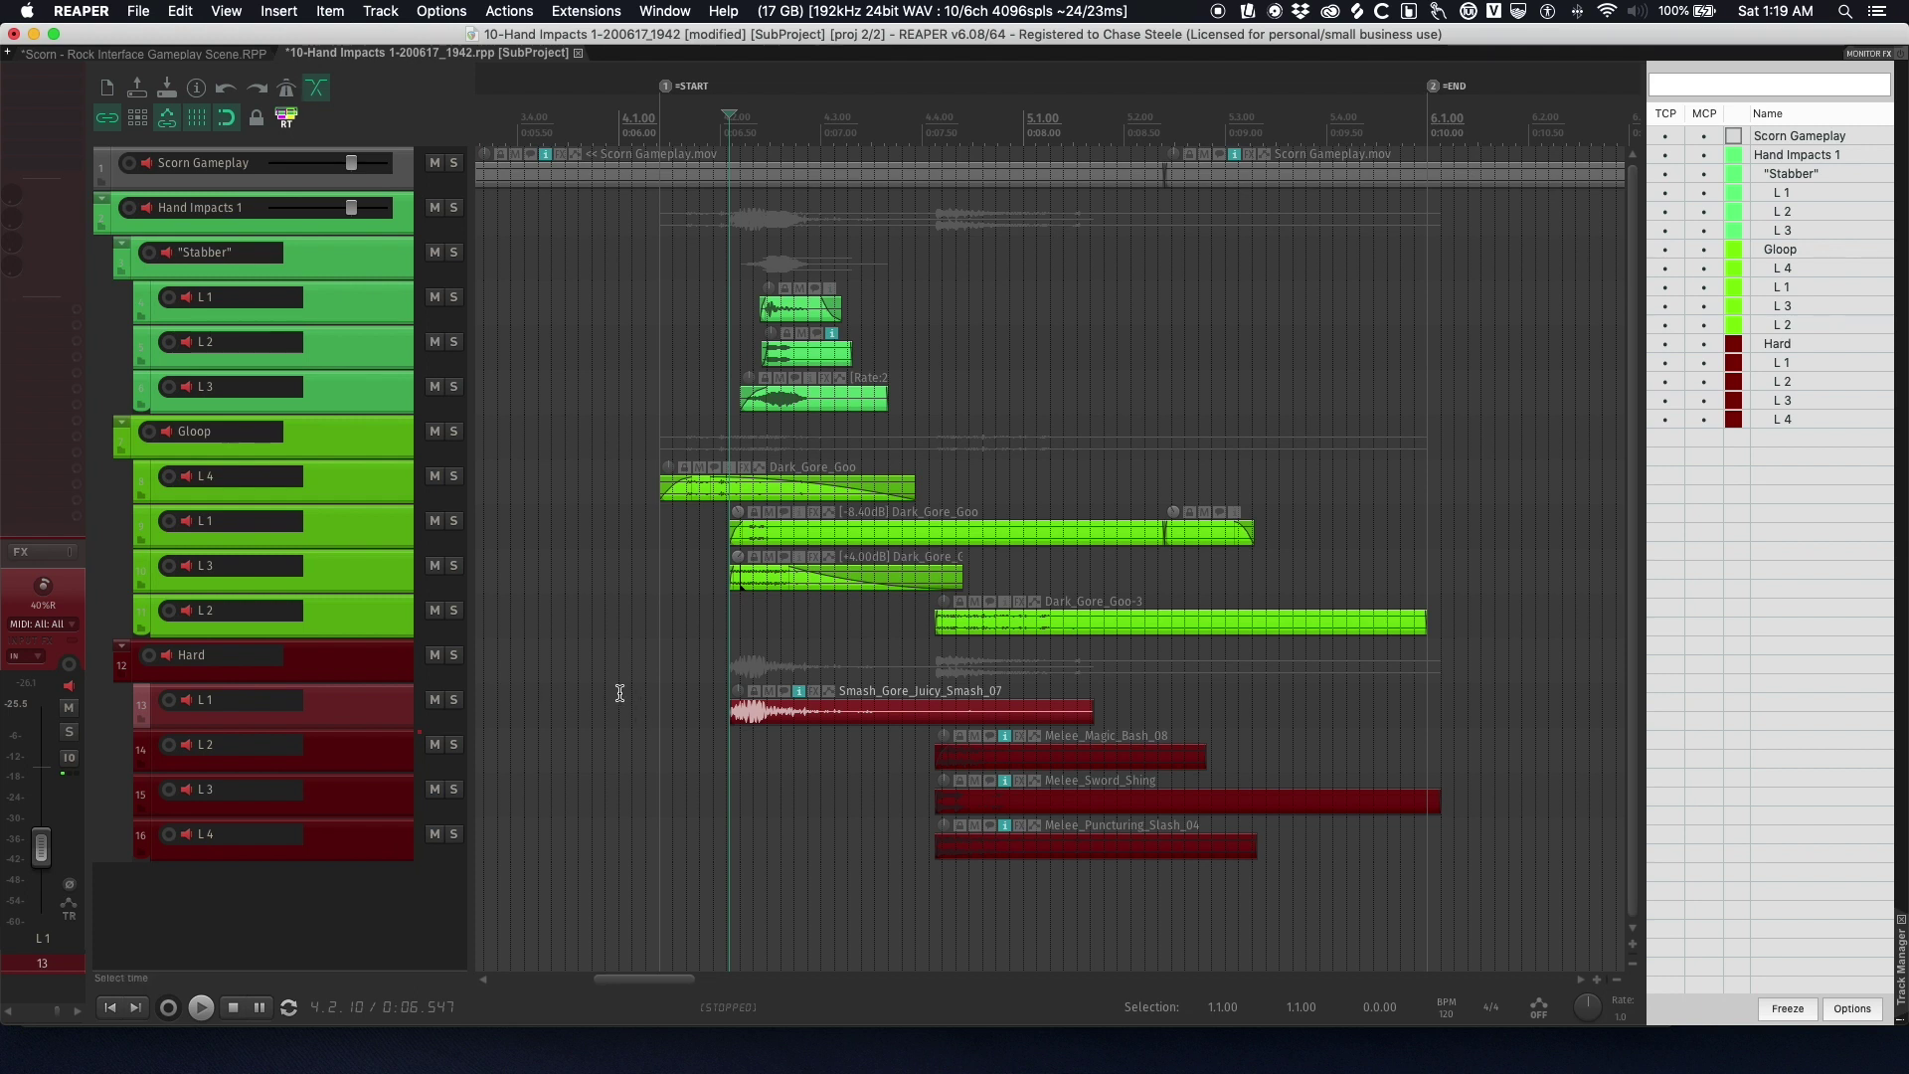
key("space")
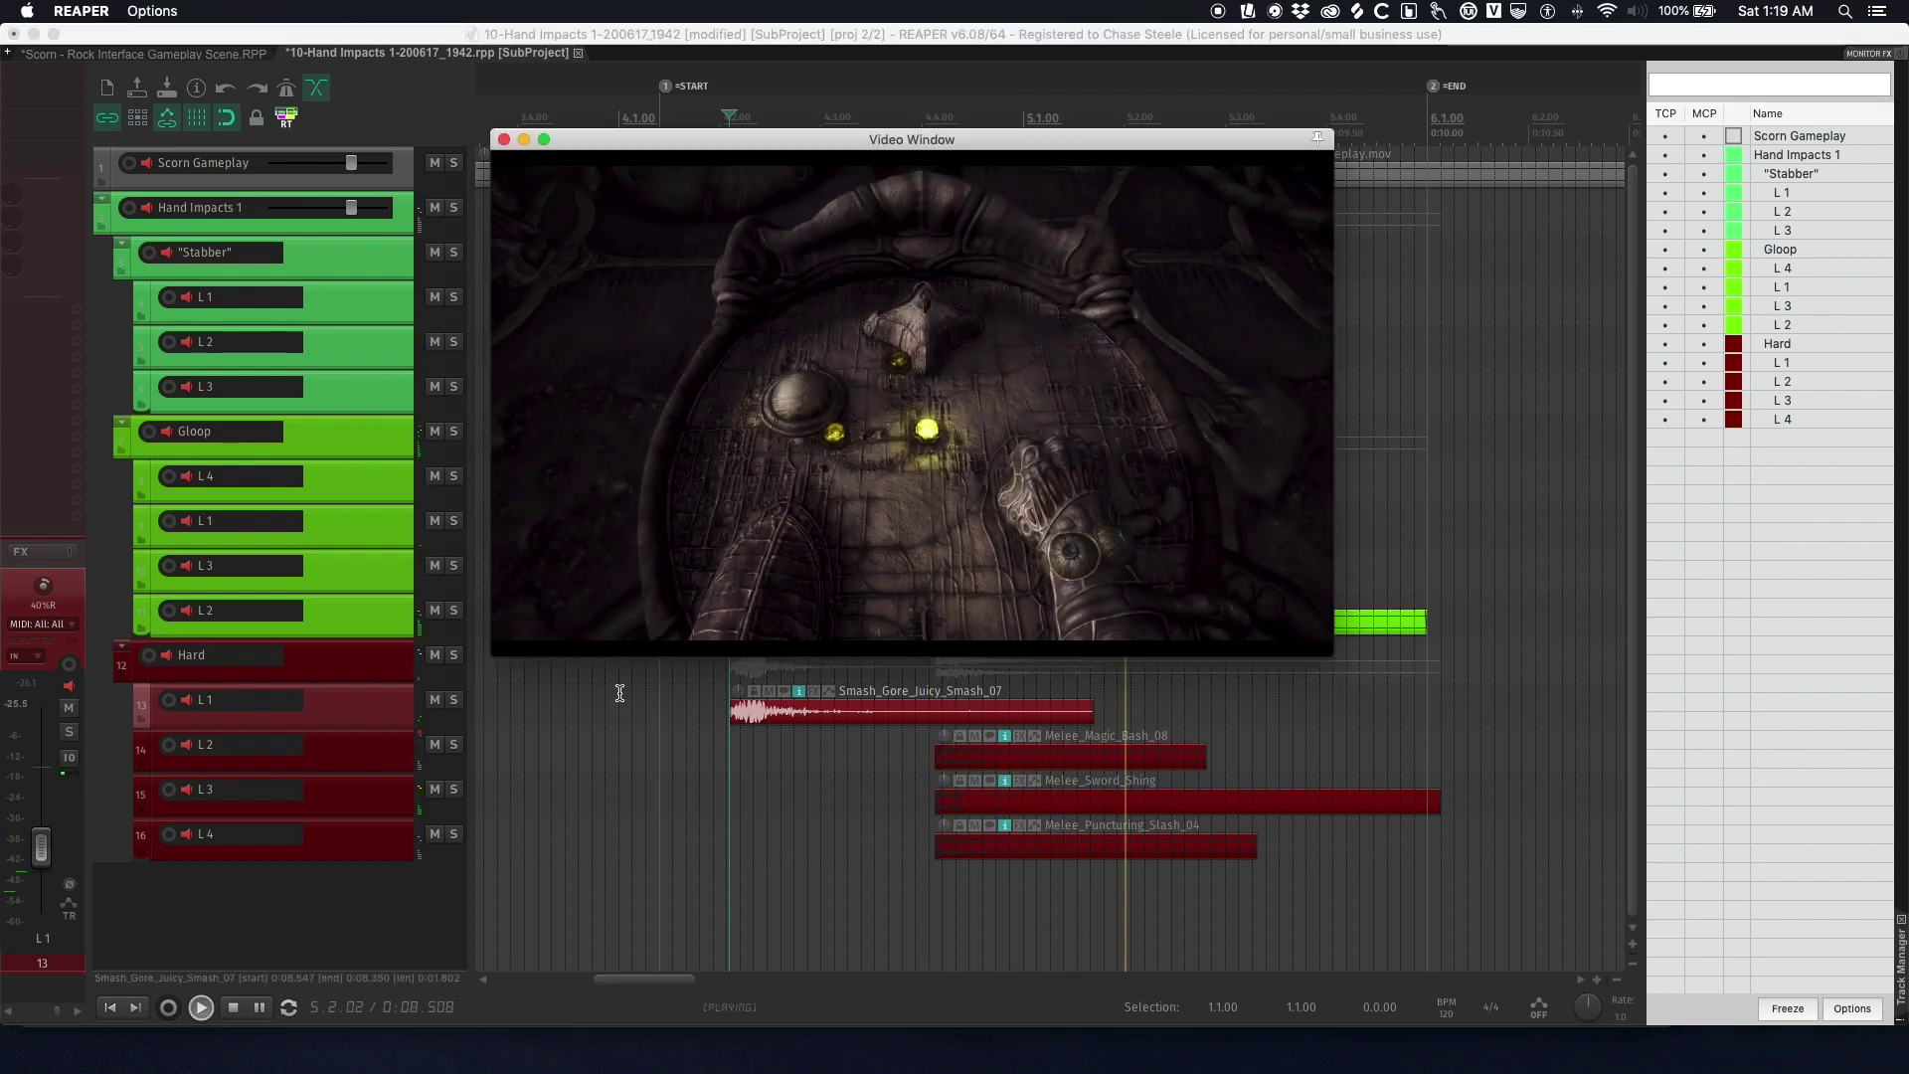
- Stop playback, hide the video and close the Hand Impacts 1 subproject without saving it
key("space")
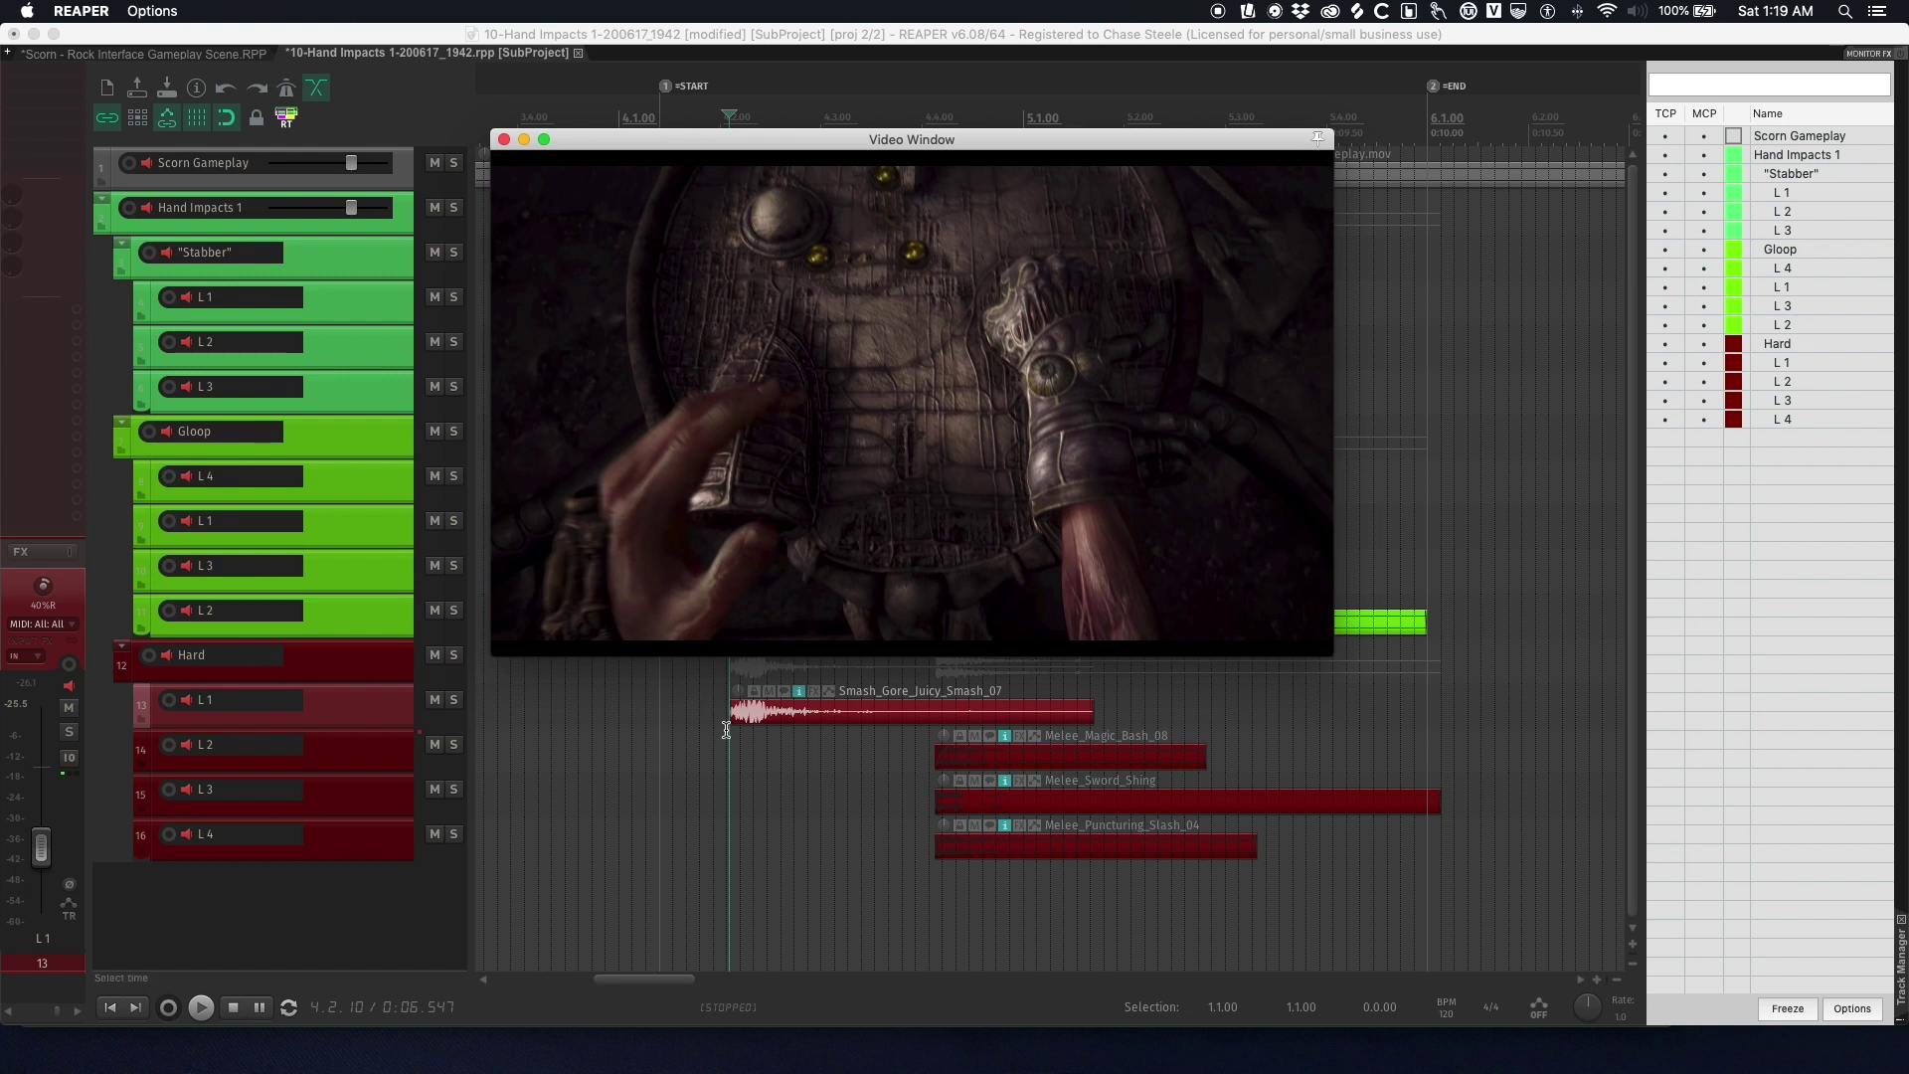
left_click(686, 714)
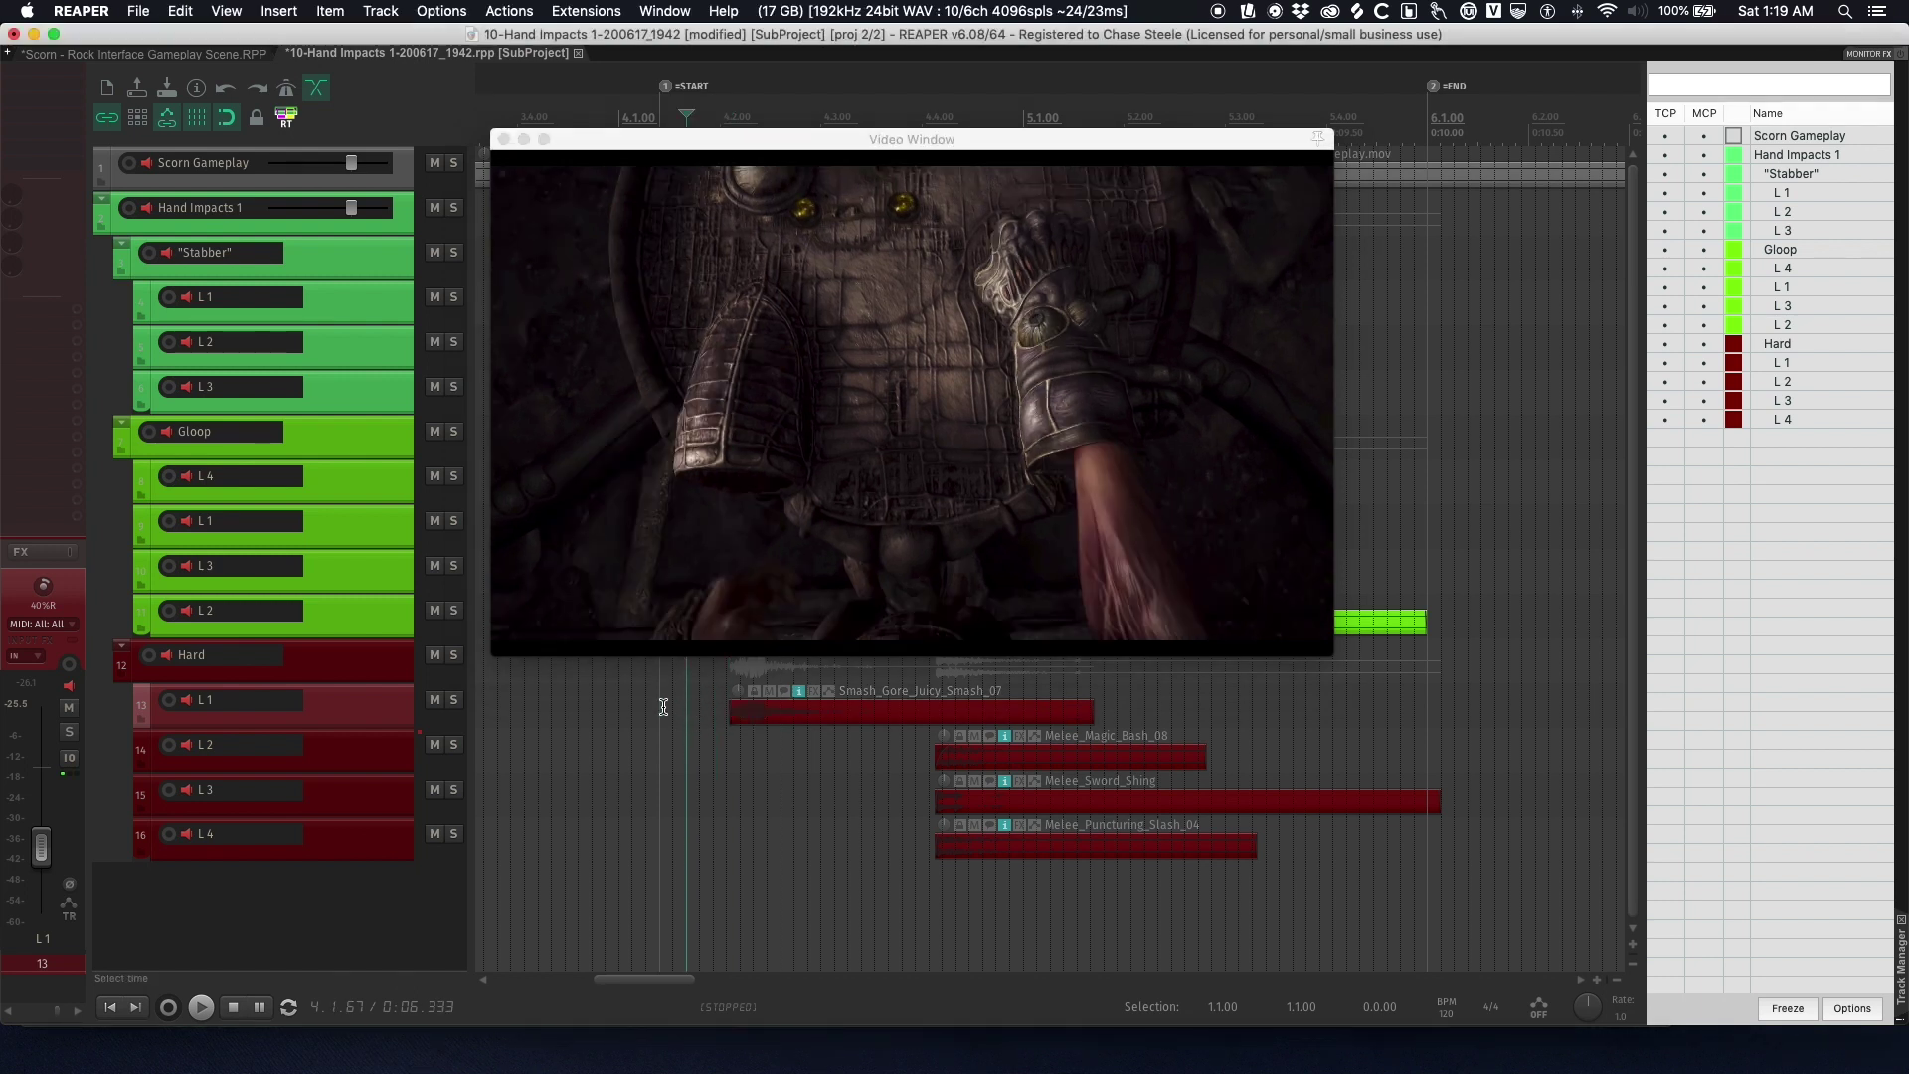
key("super+shift+v")
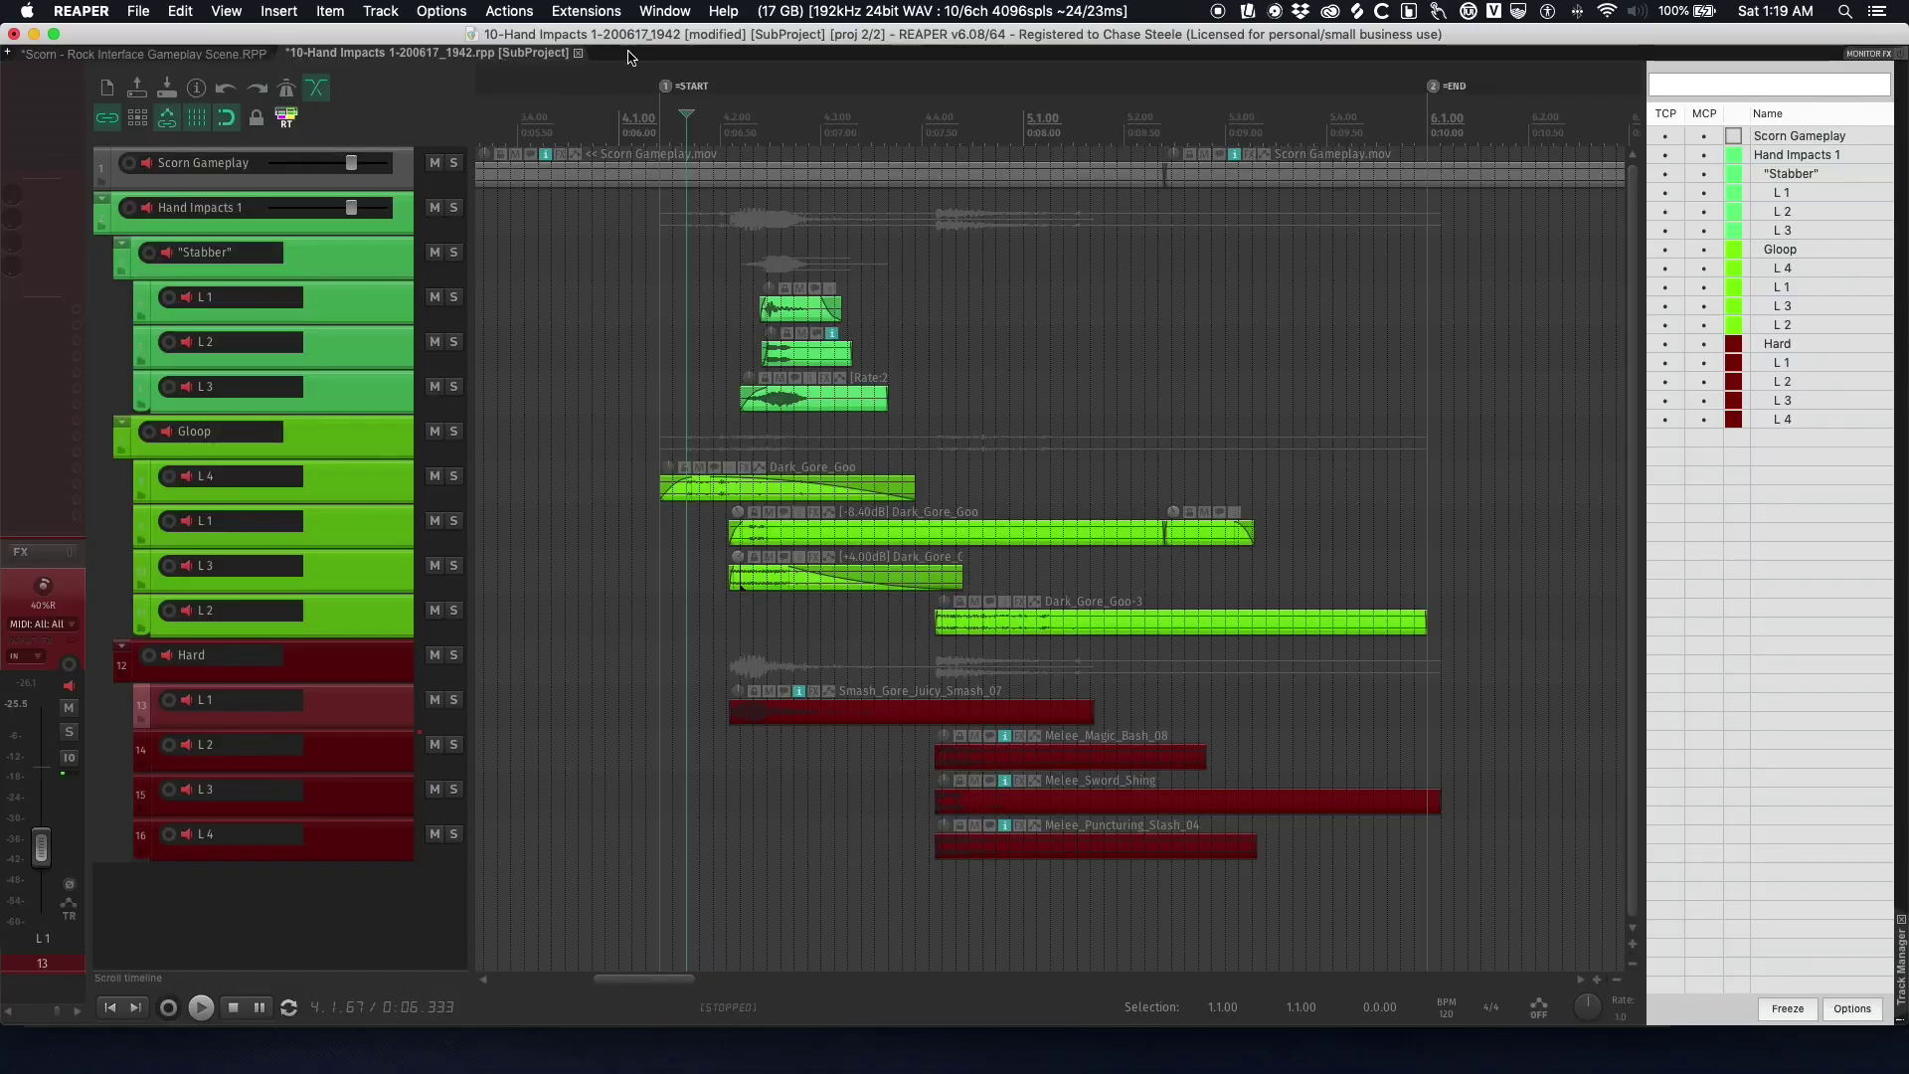
left_click(578, 57)
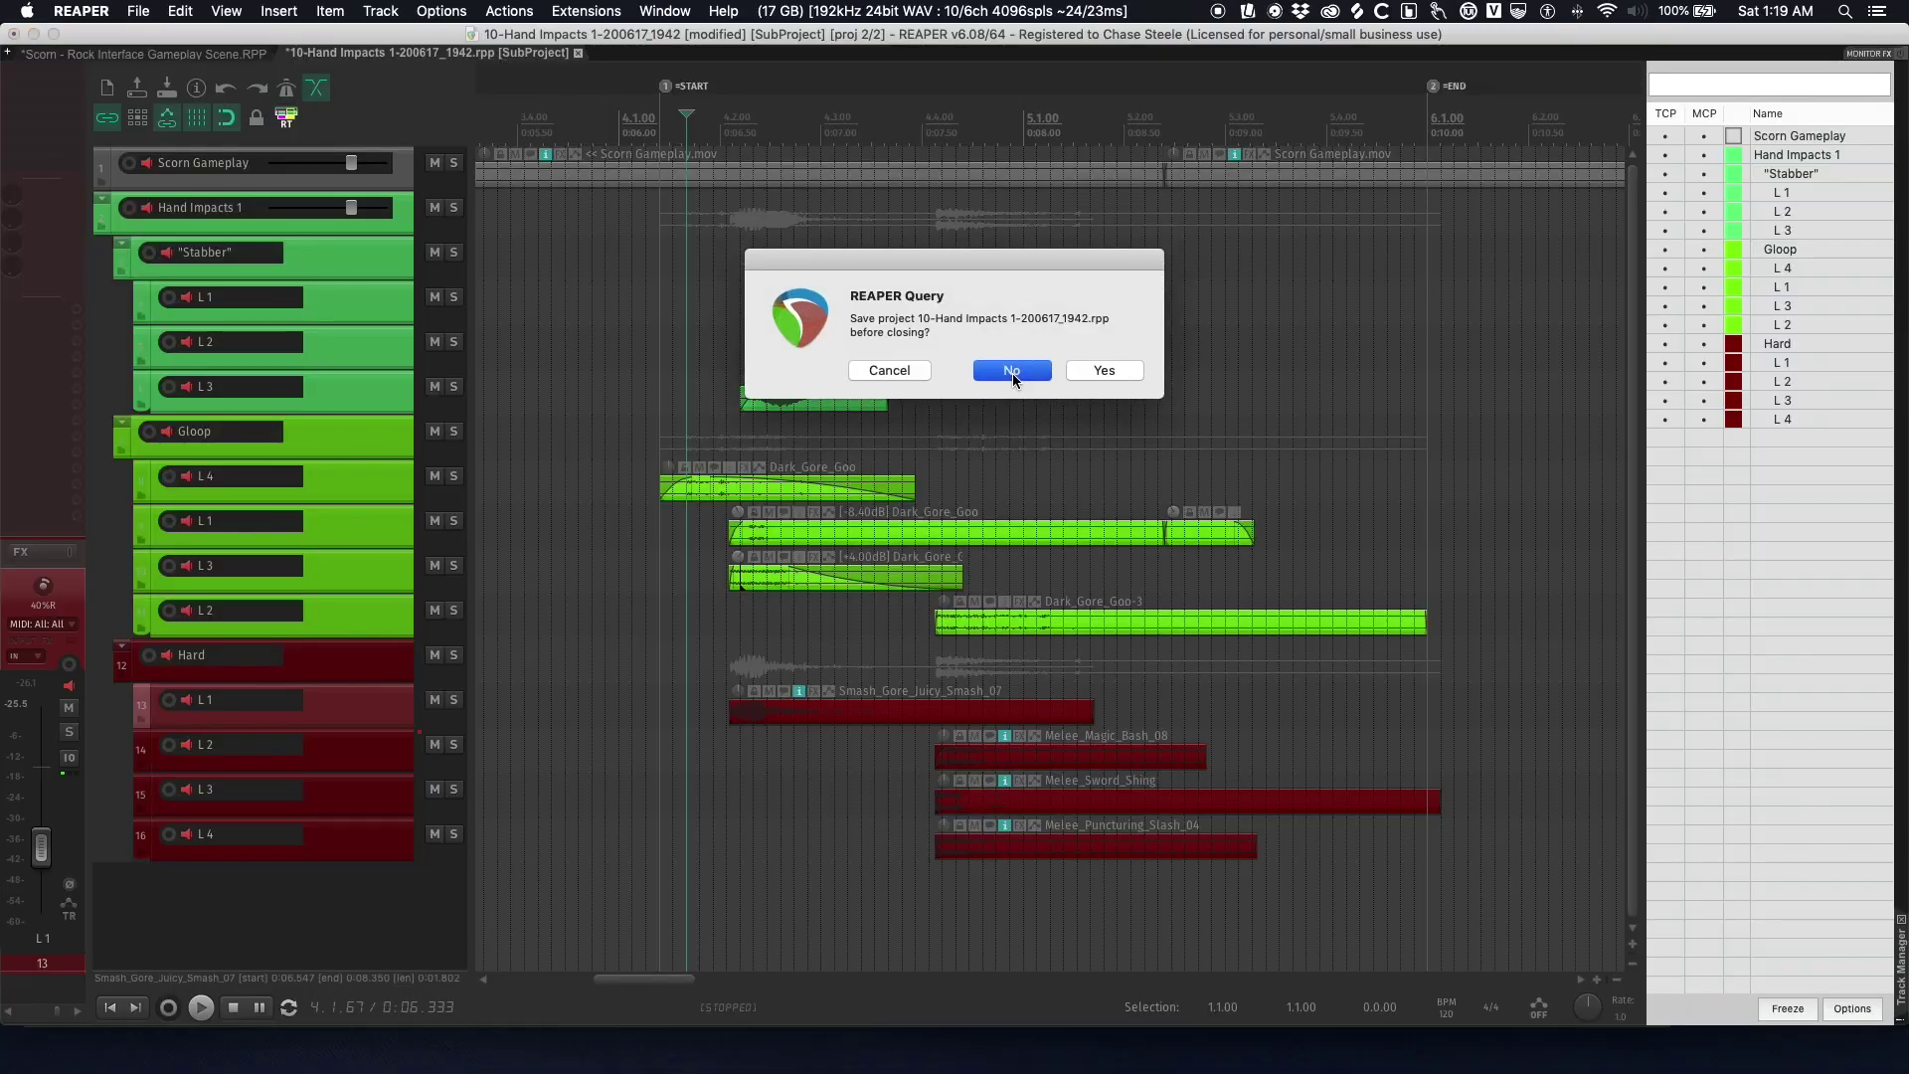
left_click(1013, 374)
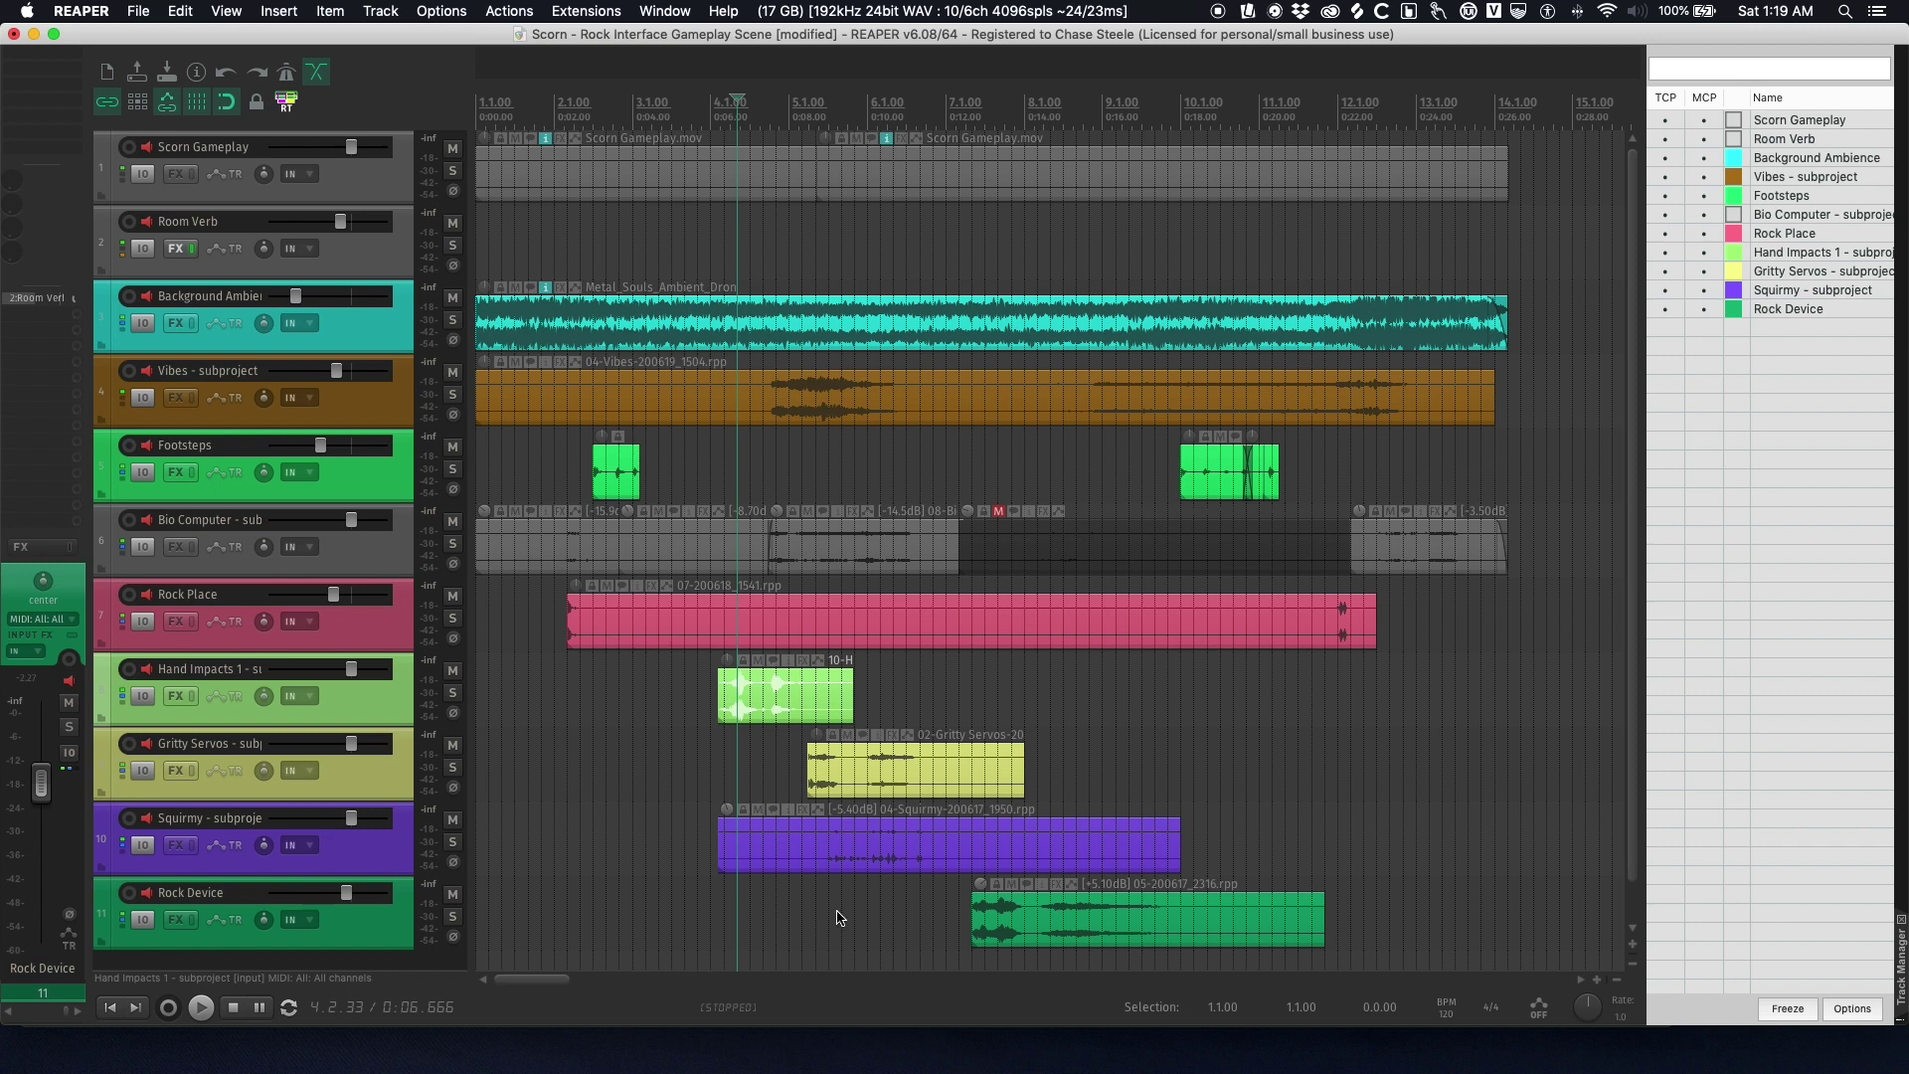
- Open the 05-200617_2316.rpp subproject from the Rock Device track and cue the Ocean_Transient_Coquina_Roc clip on Boom layer L 1
left_click(714, 910)
key("Right")
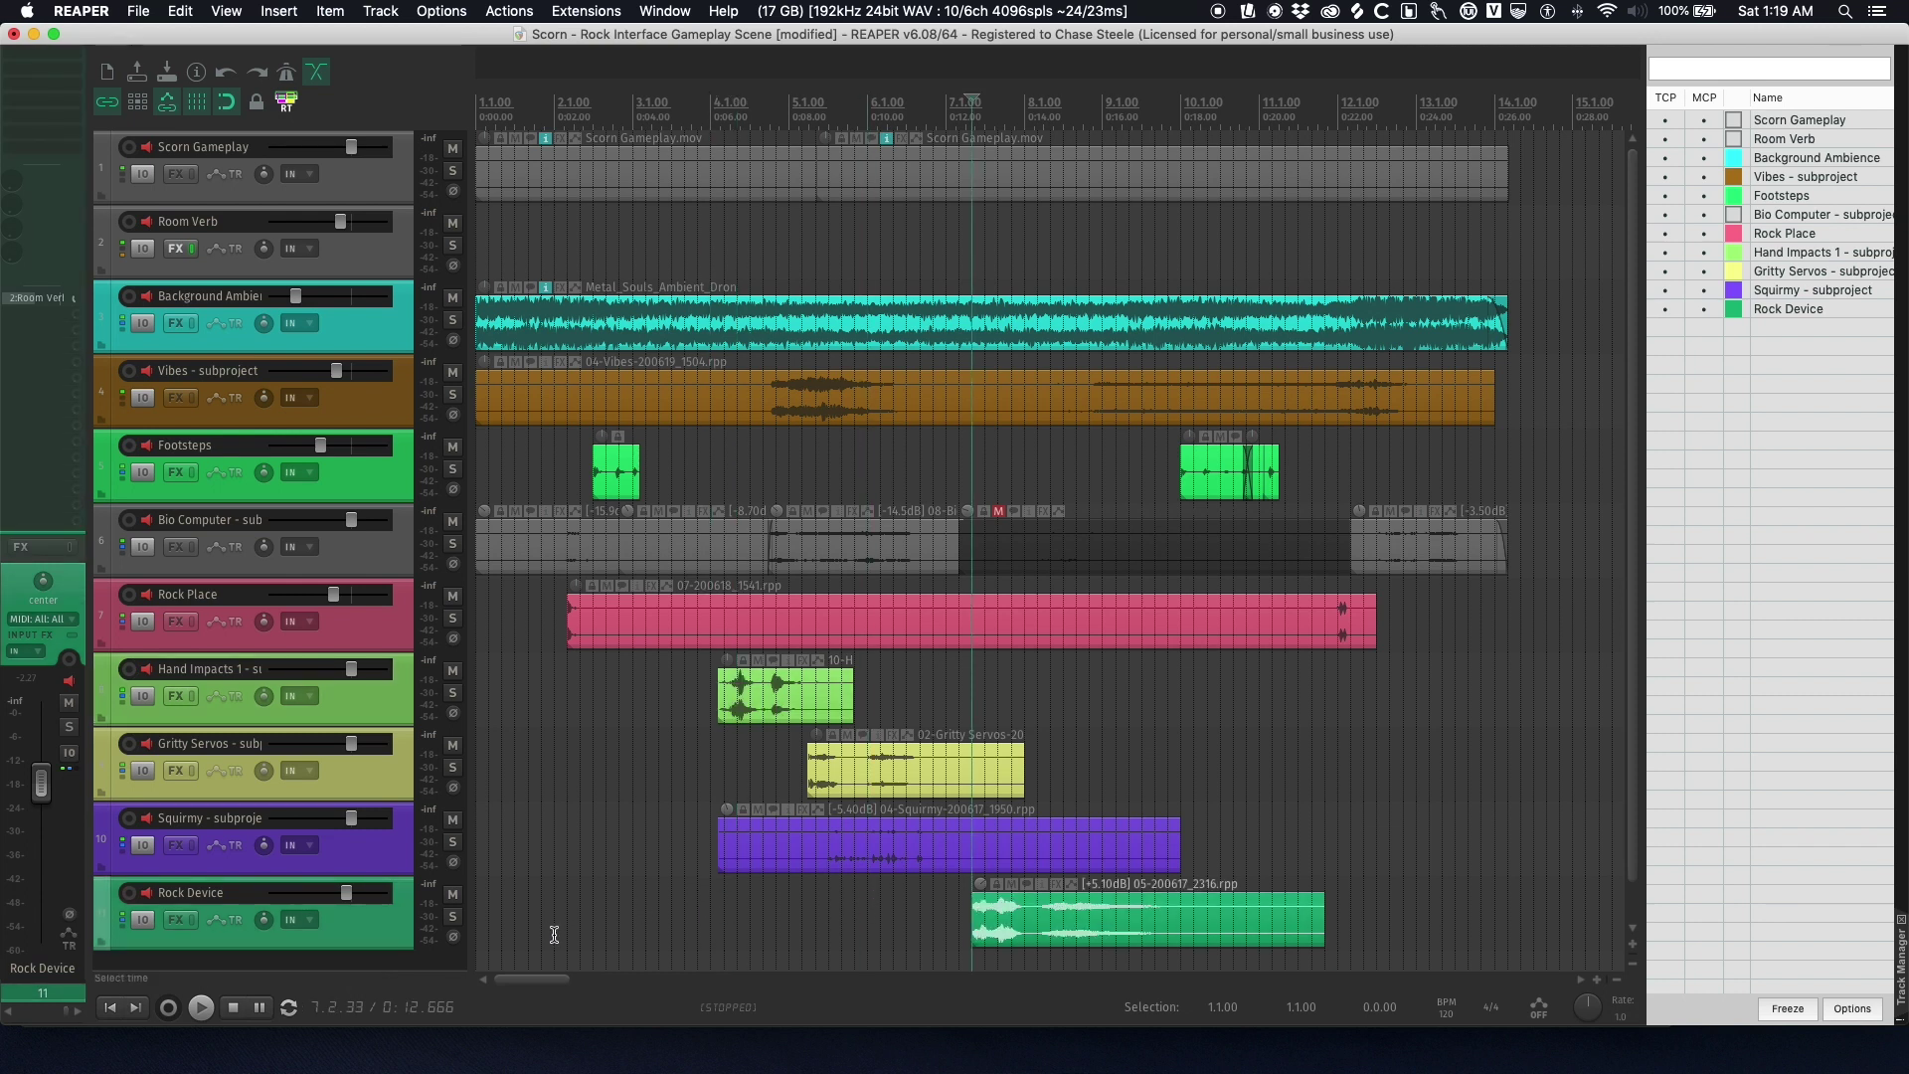
double_click(1000, 935)
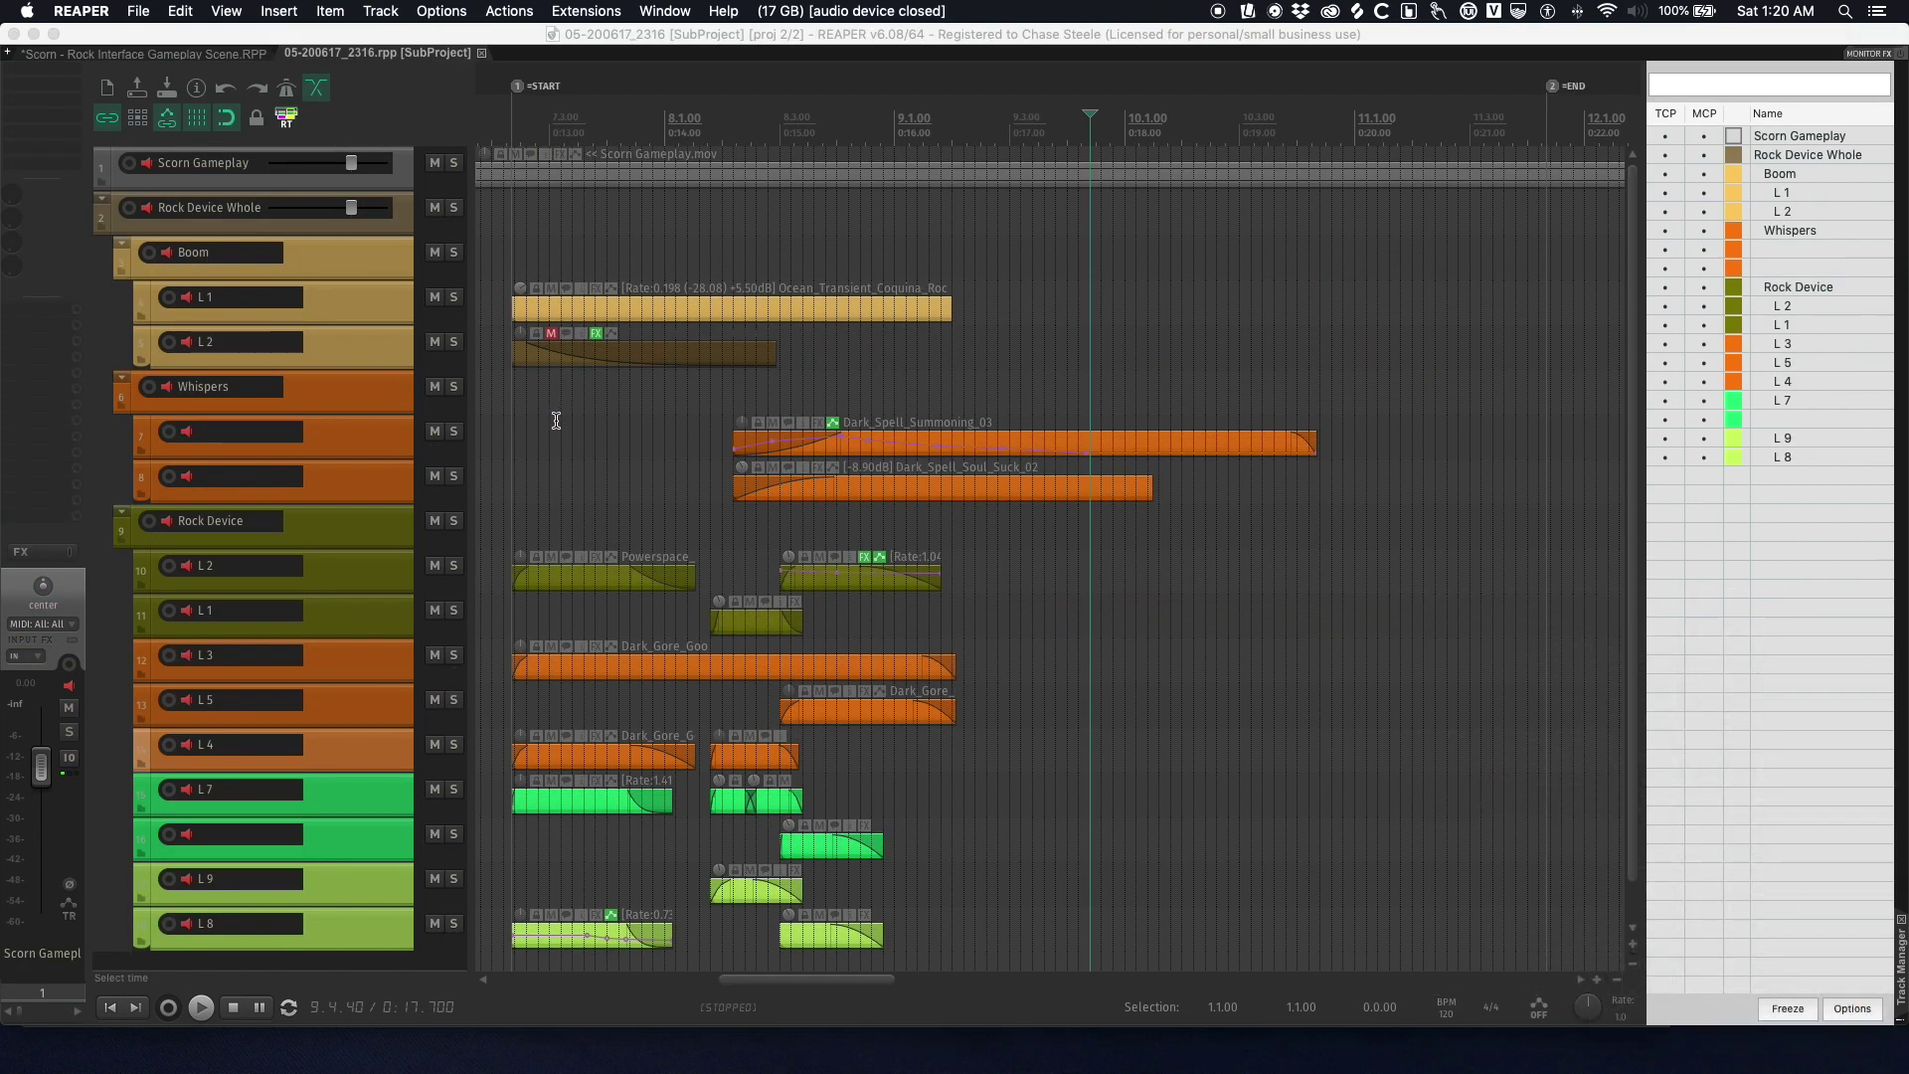
left_click(1004, 375)
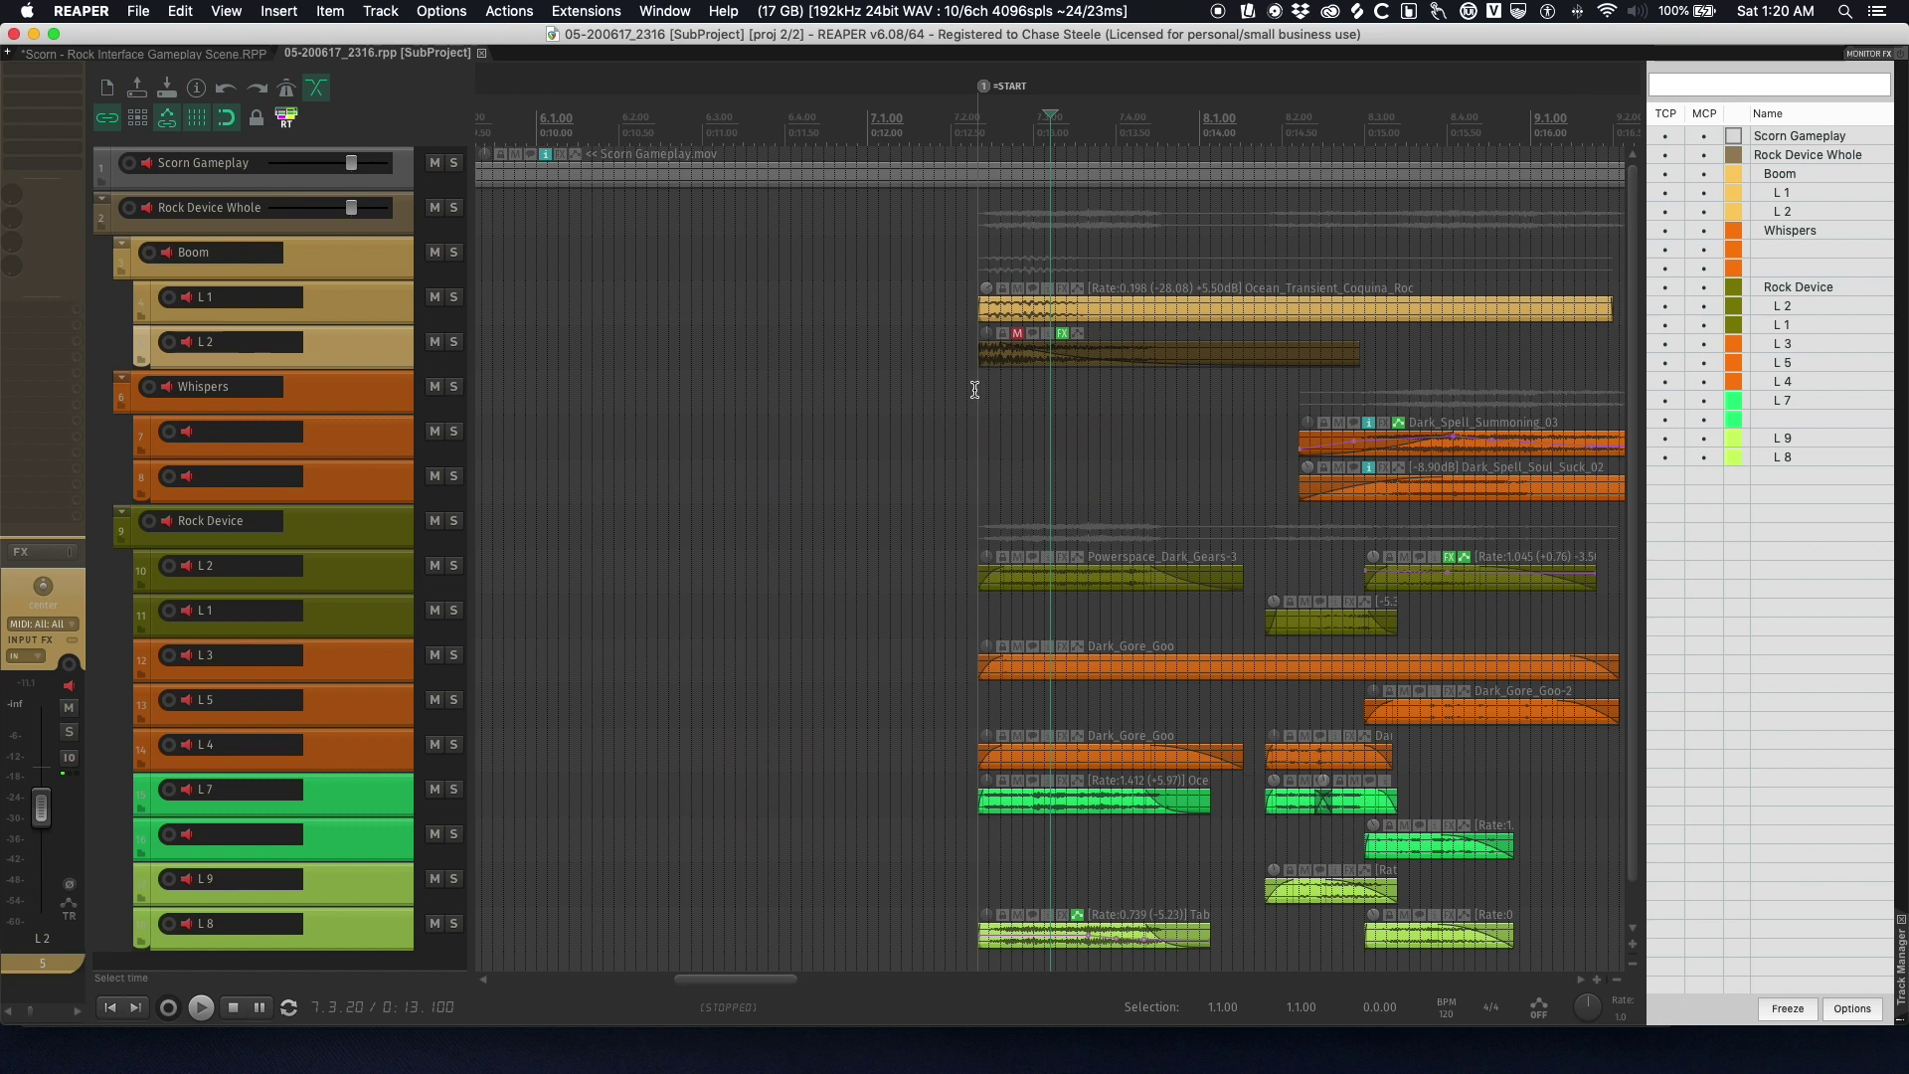
scroll(974, 390, "down", 2)
left_click(955, 316)
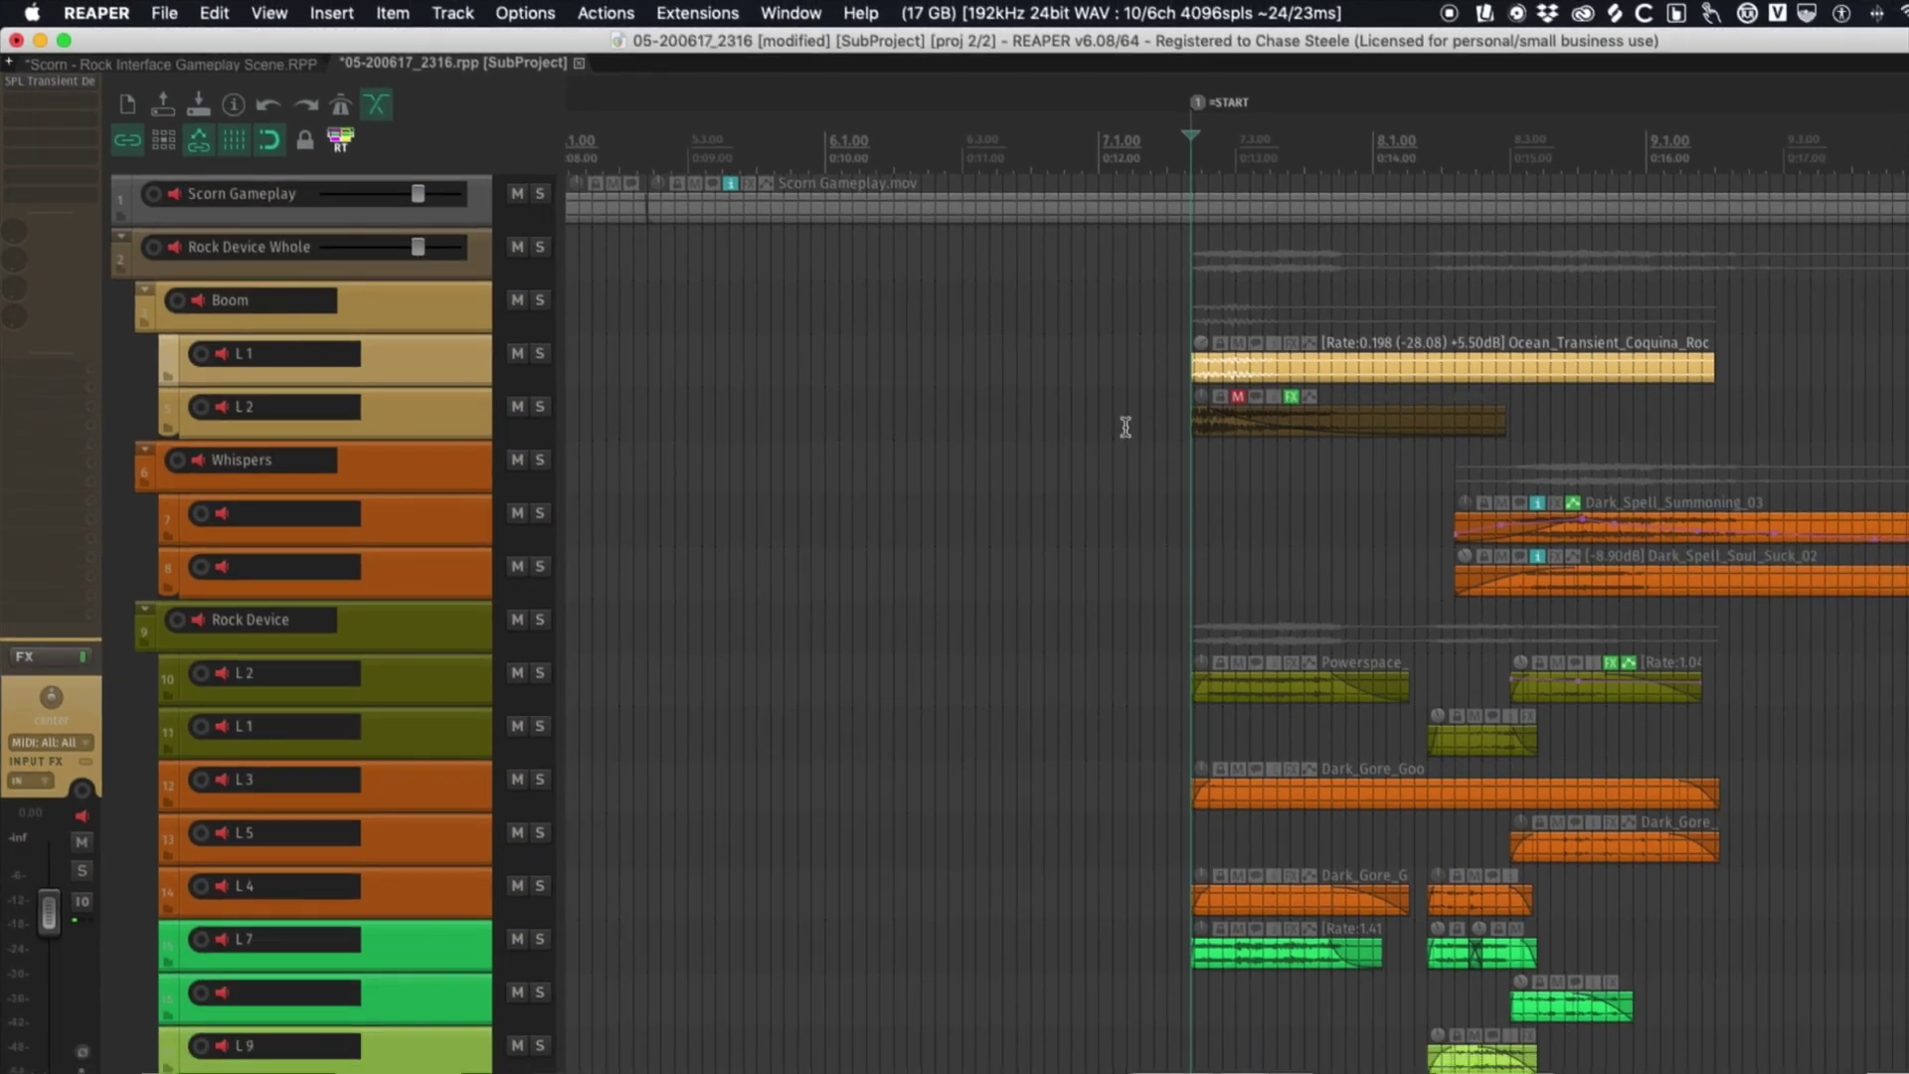
- Unmute the Electric_Energy_Distortion clip on Boom layer L 2, play it in the mix with the video, and solo L 2
left_click(1239, 394)
left_click(1239, 396)
left_click(1070, 426)
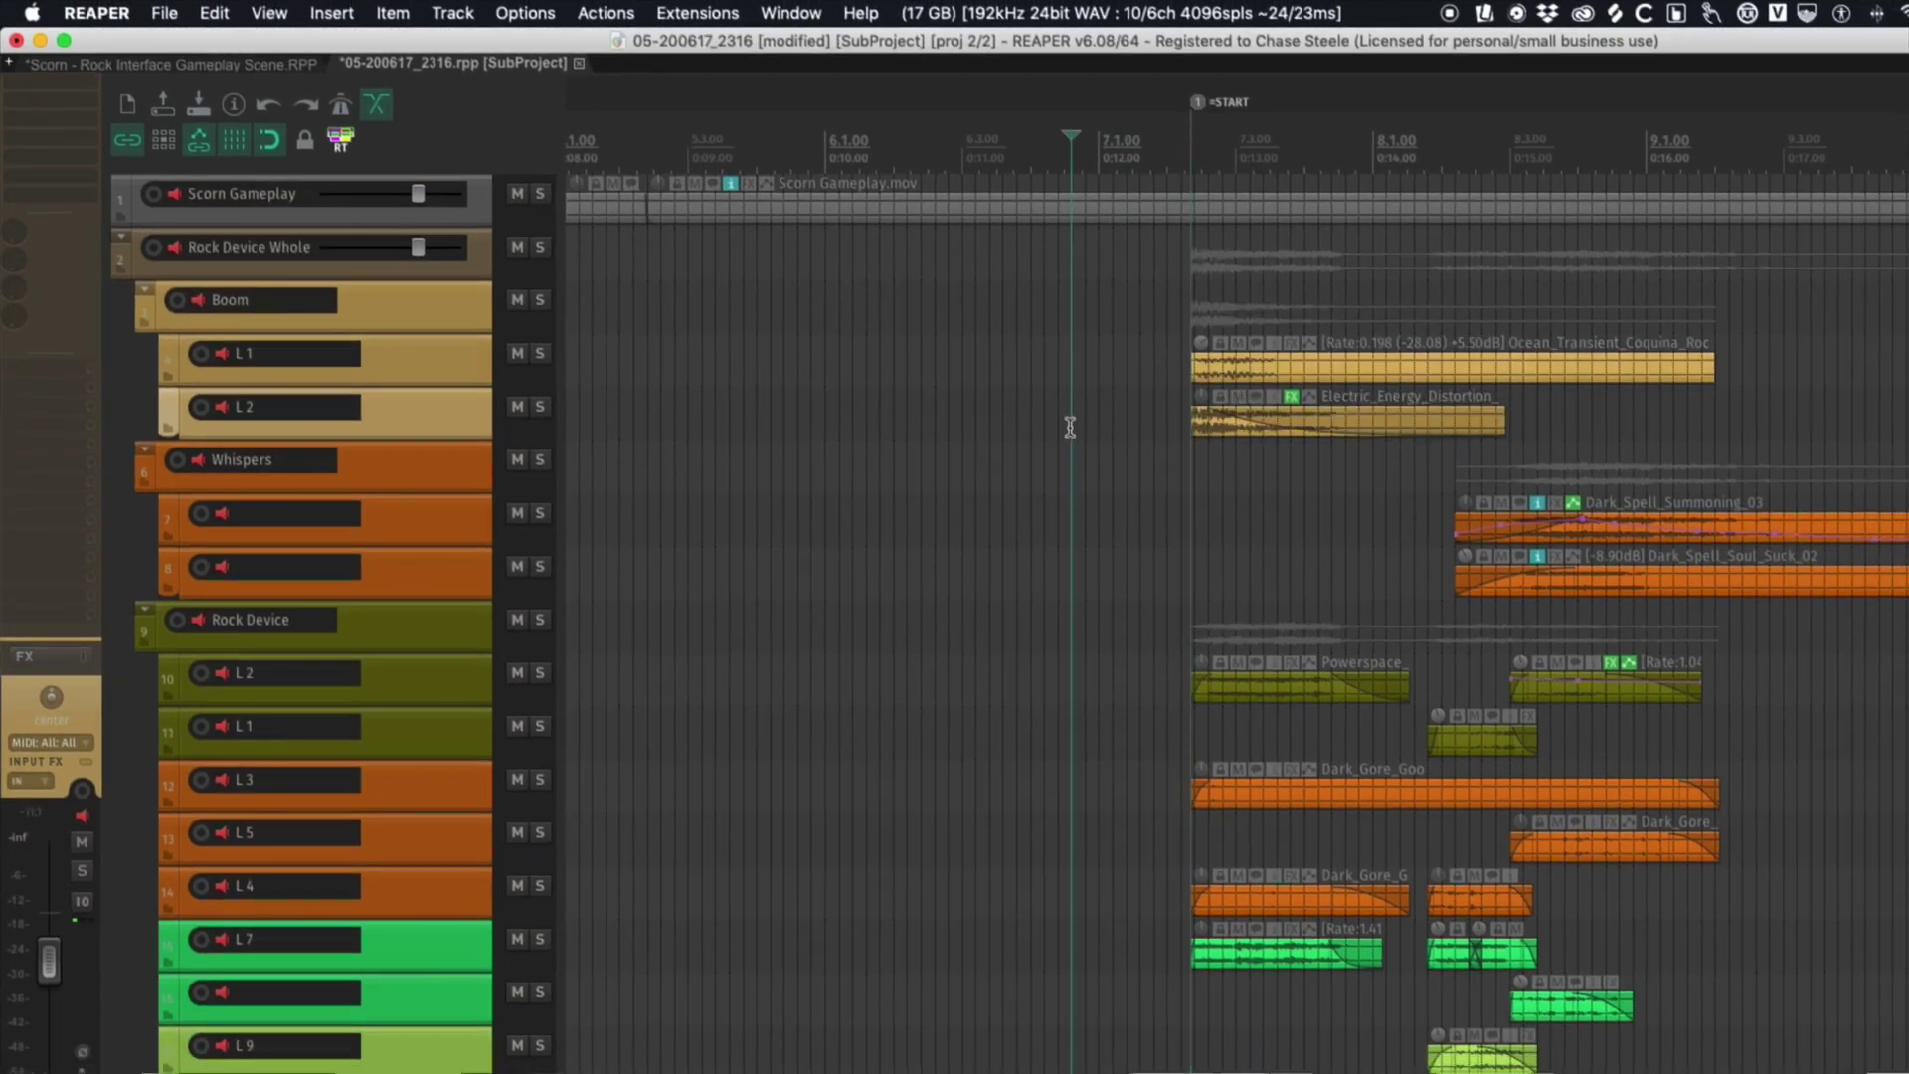
left_click(1017, 425)
key("space")
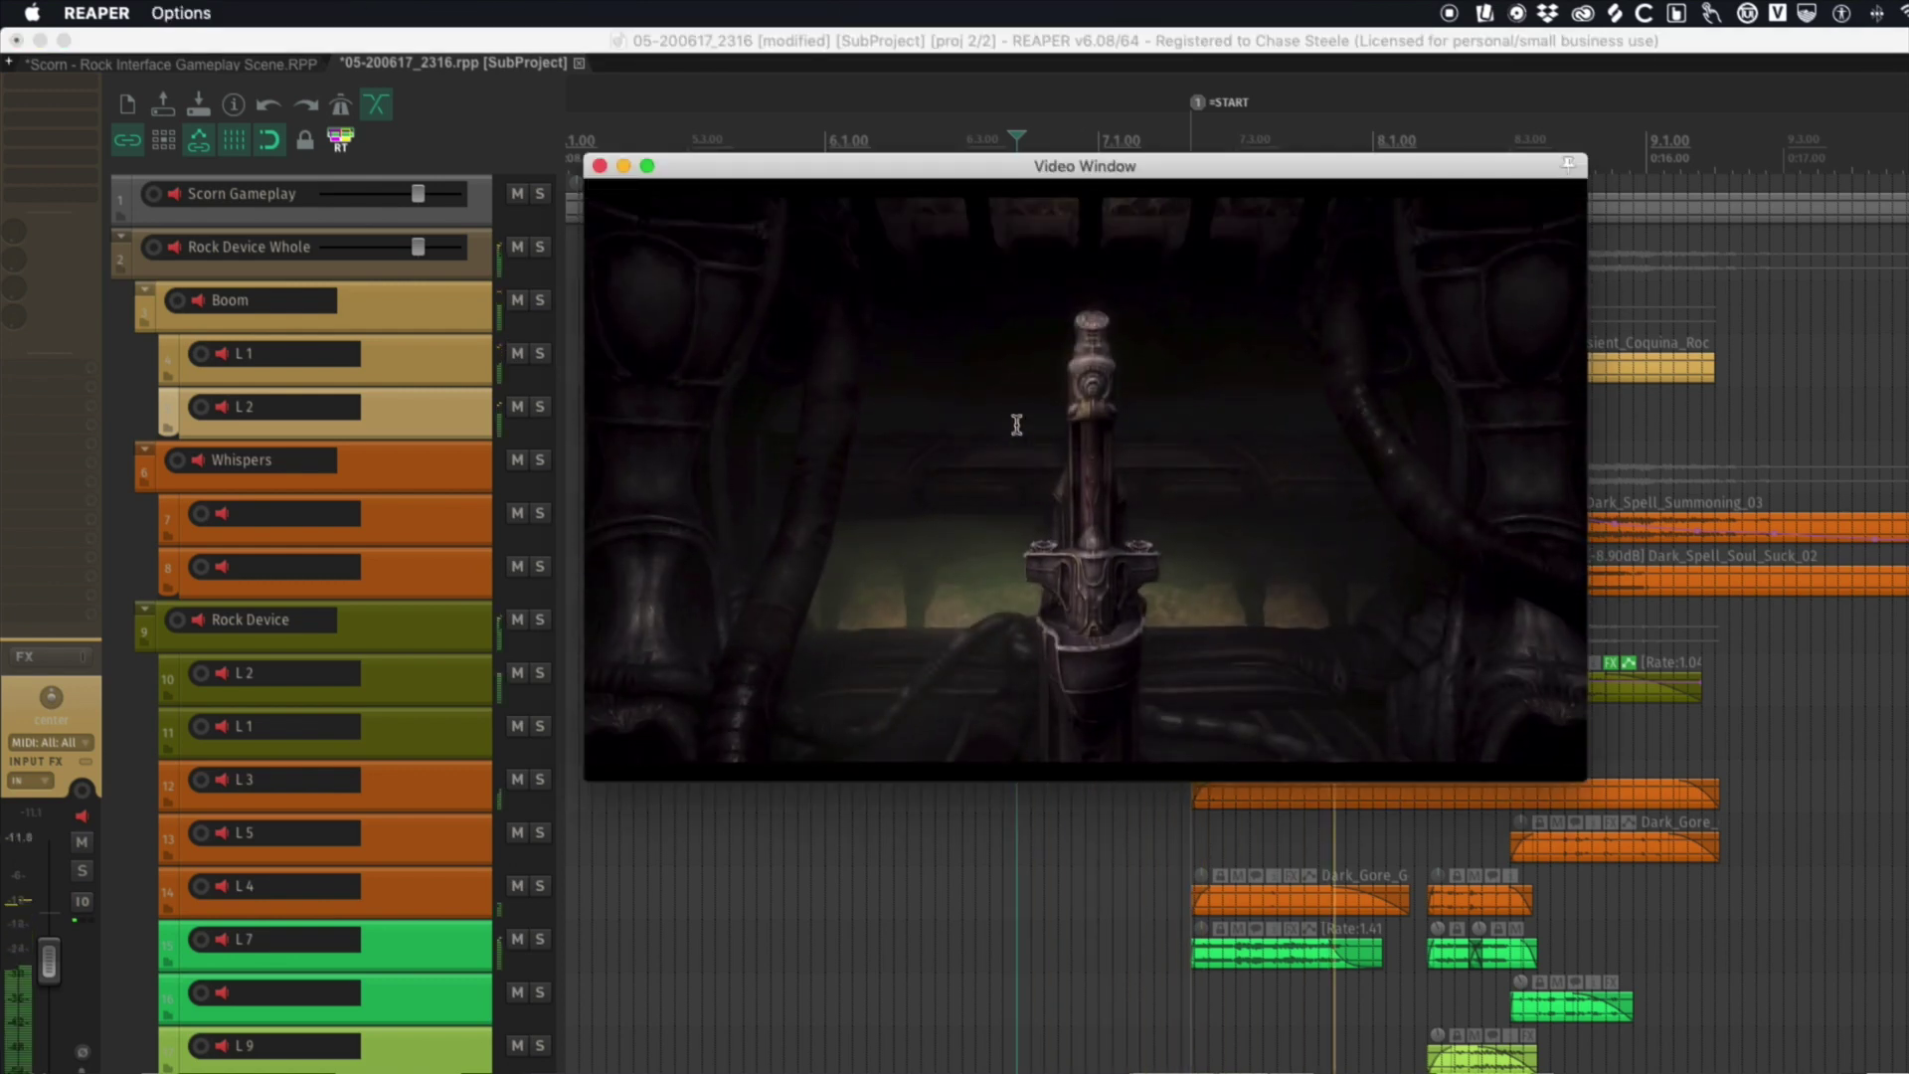
left_click(540, 406)
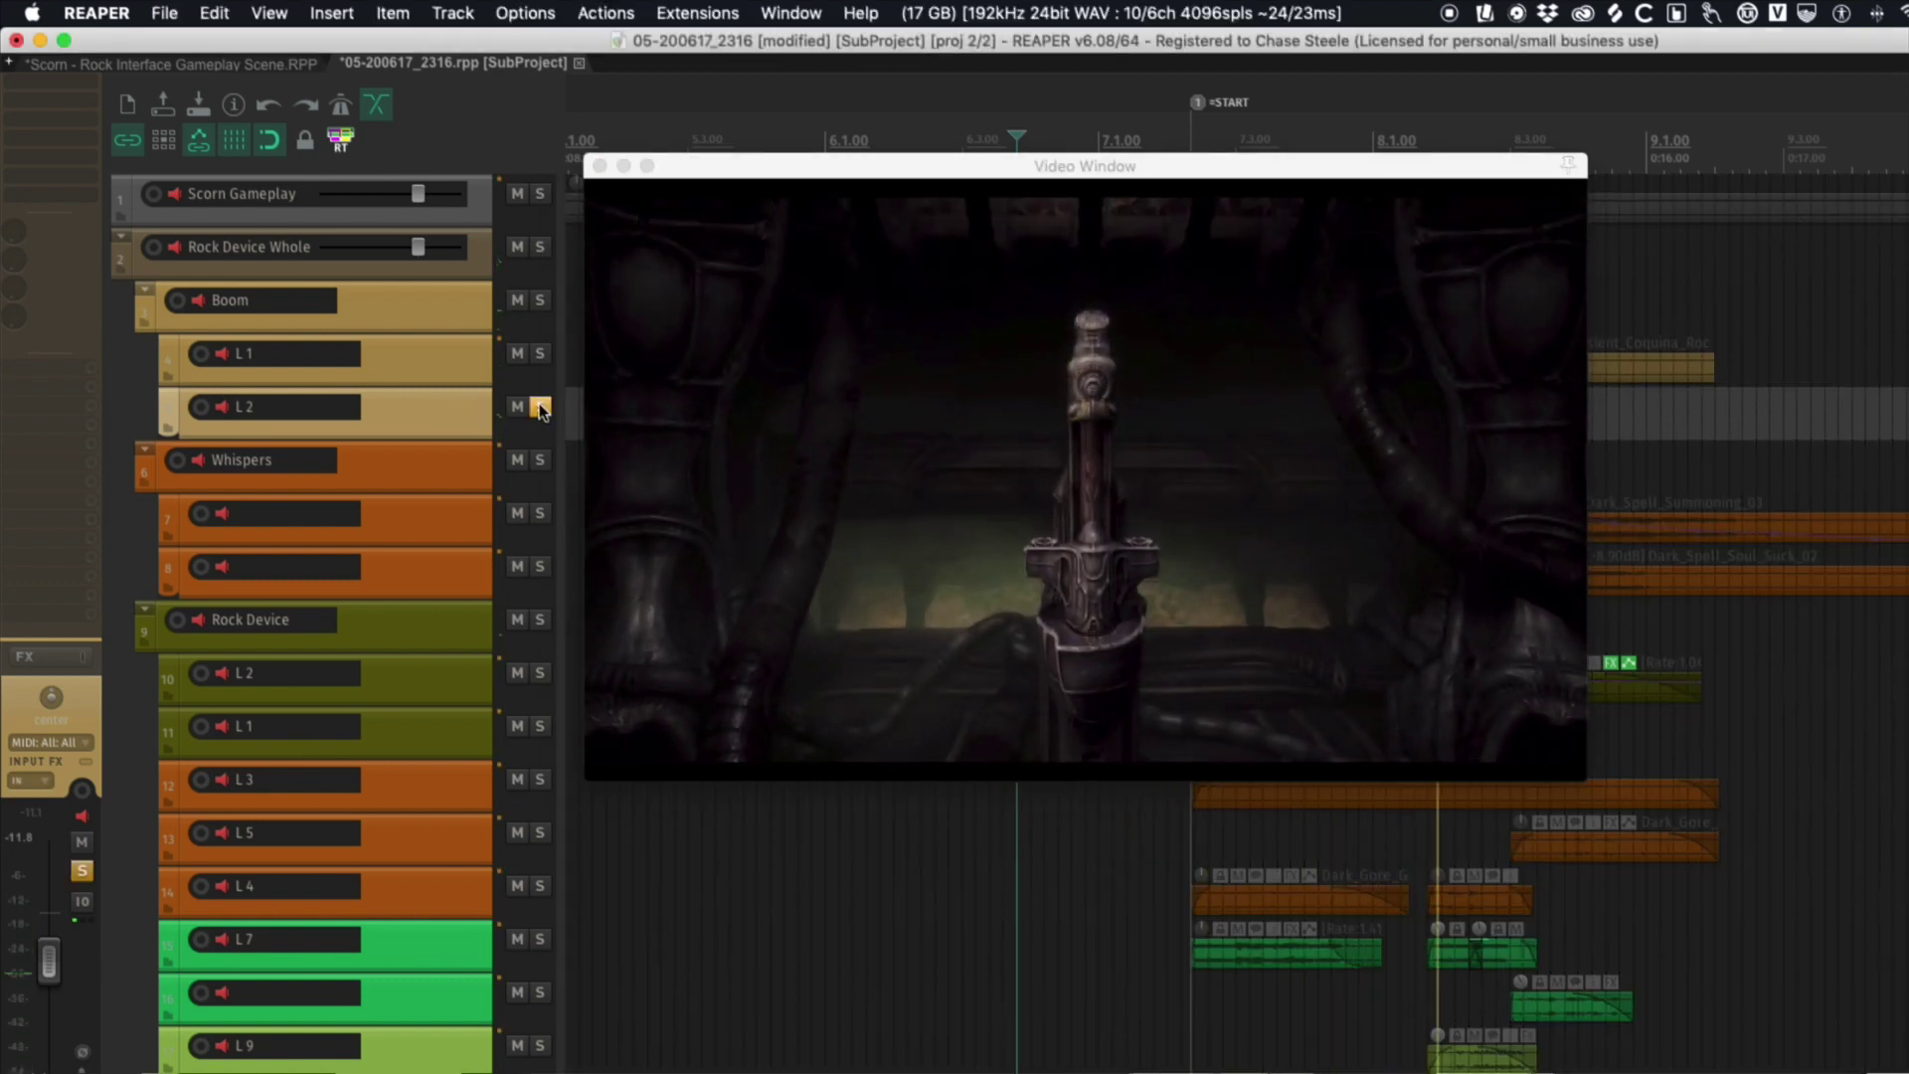
key("space")
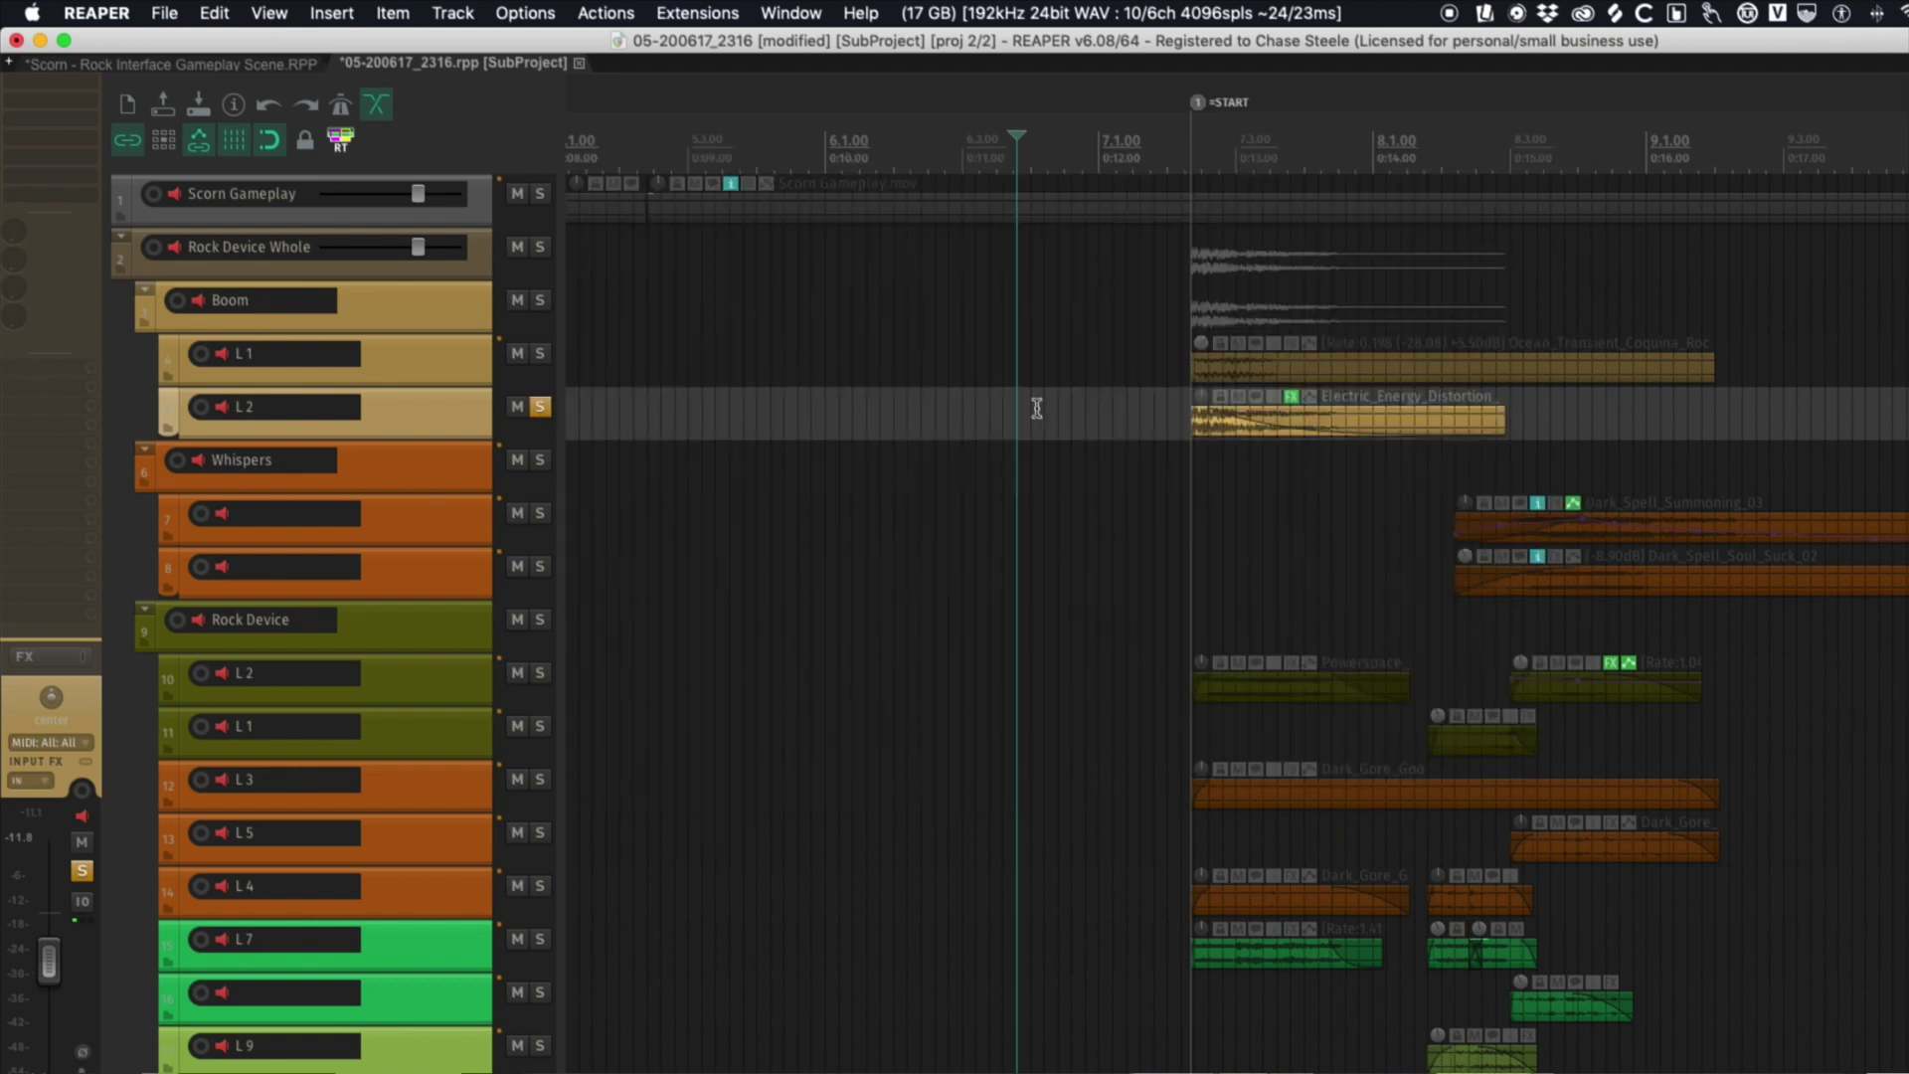
- Mute the Electric_Energy_Distortion clip again and unsolo Boom layer L 2
left_click(1237, 399)
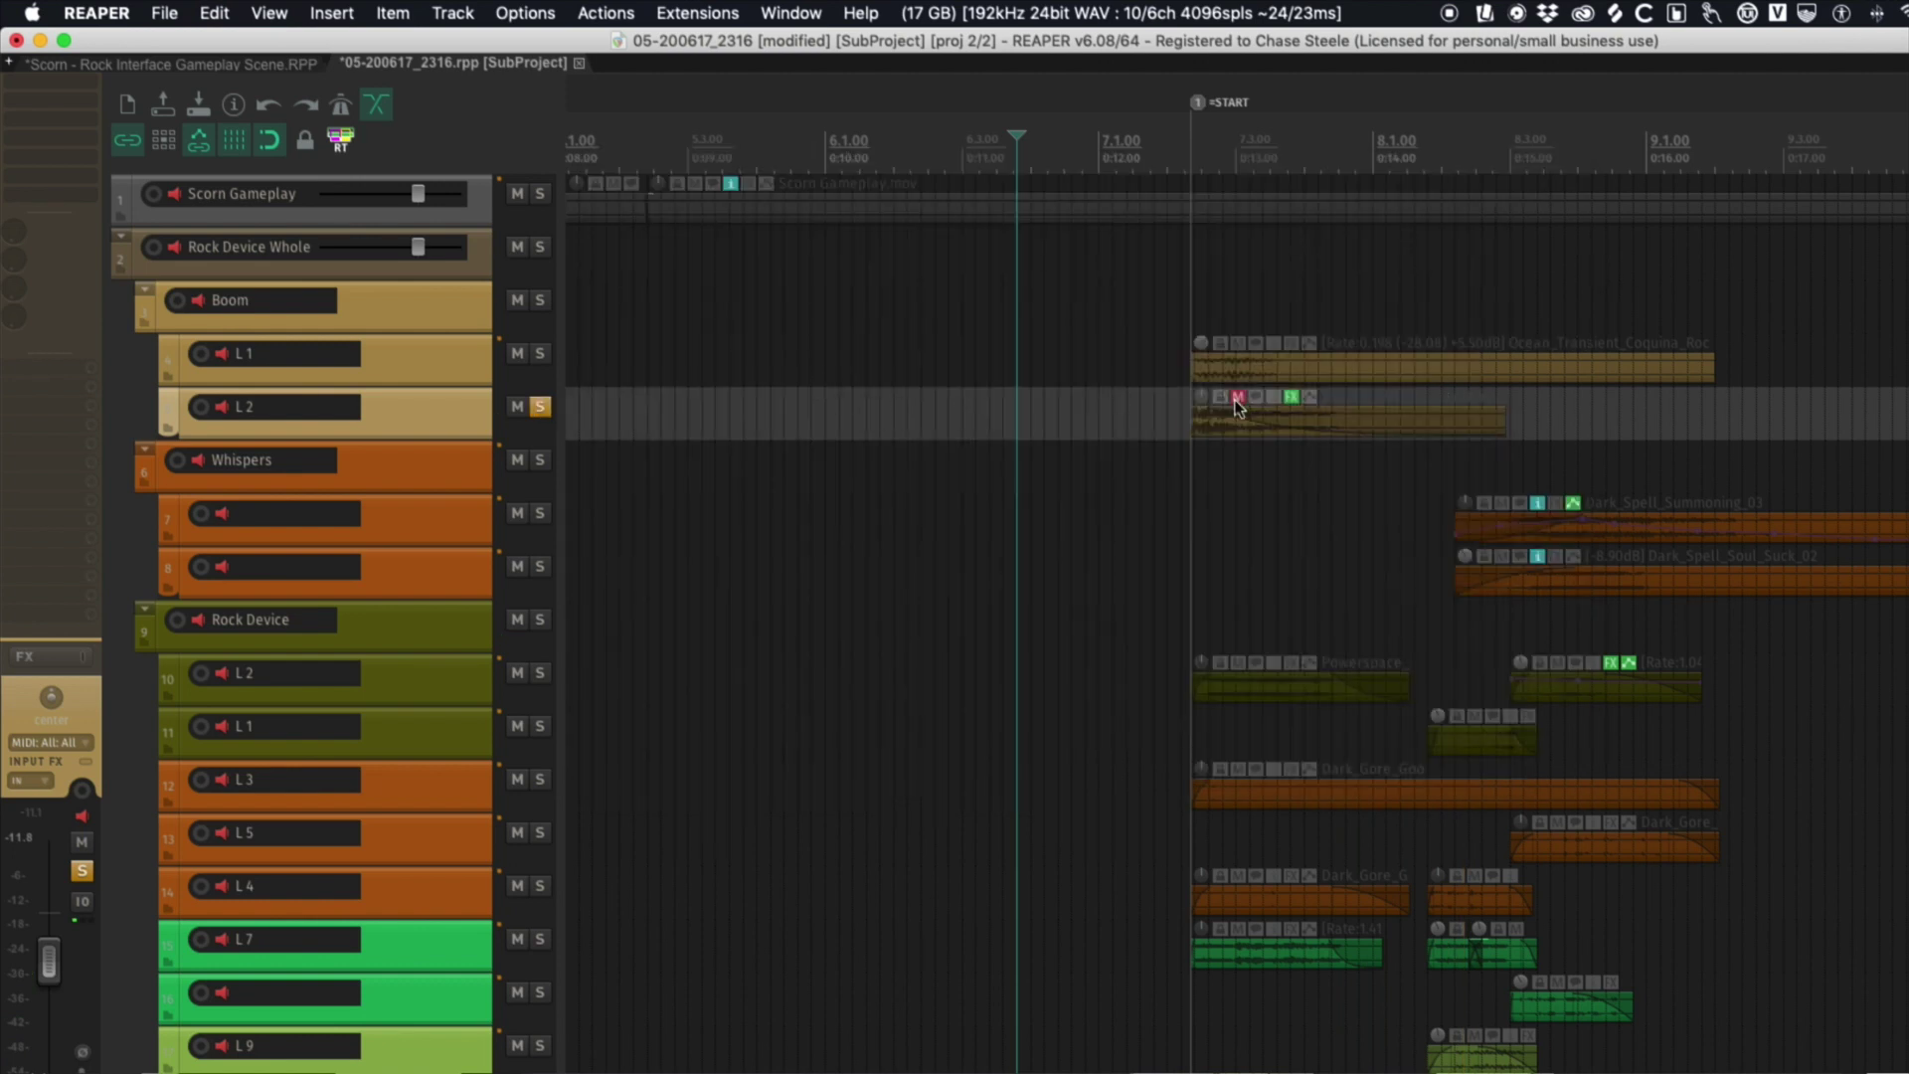
left_click(1056, 410)
key("super+Right")
left_click(540, 406)
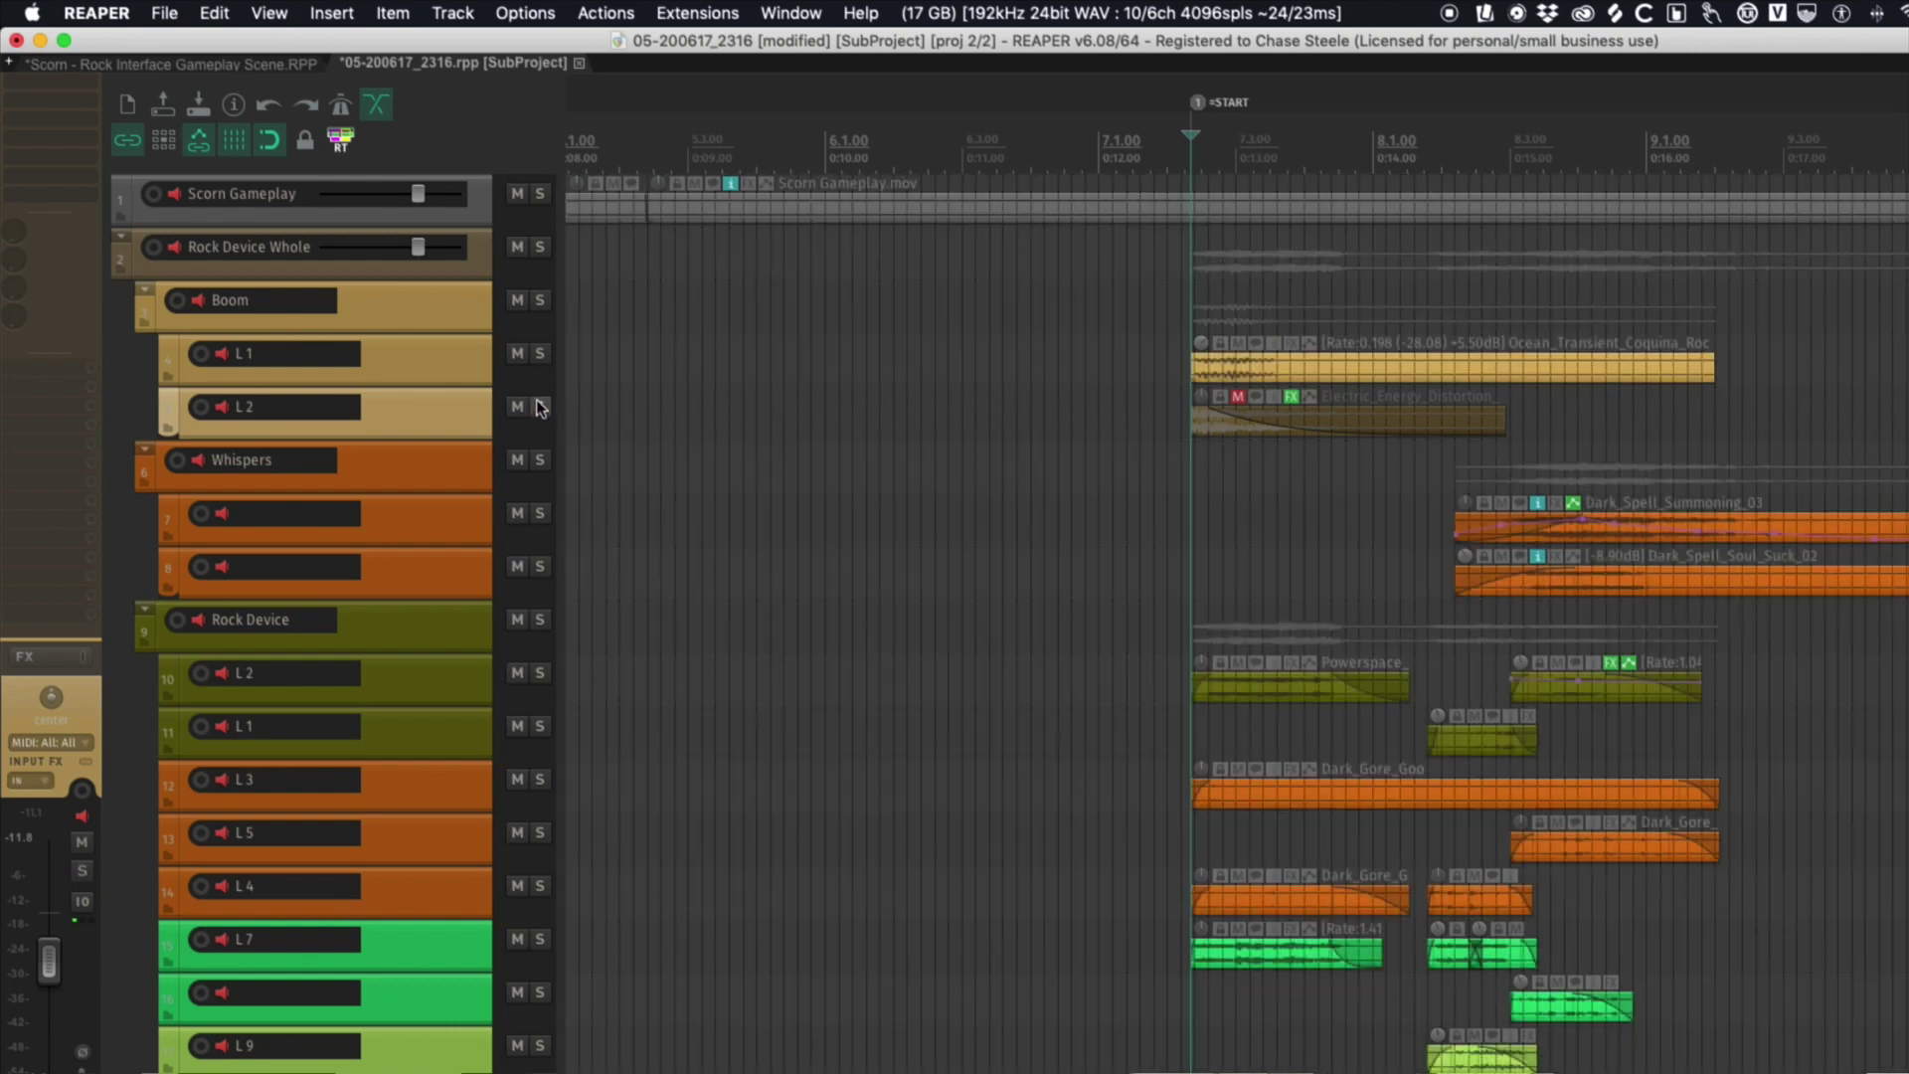
- Play all Rock Device Whole layers together with the video from 0:09.600, leaving Boom layer L 1 unsoloed, and hide the video
left_click(540, 355)
left_click(540, 355)
left_click(770, 399)
key("space")
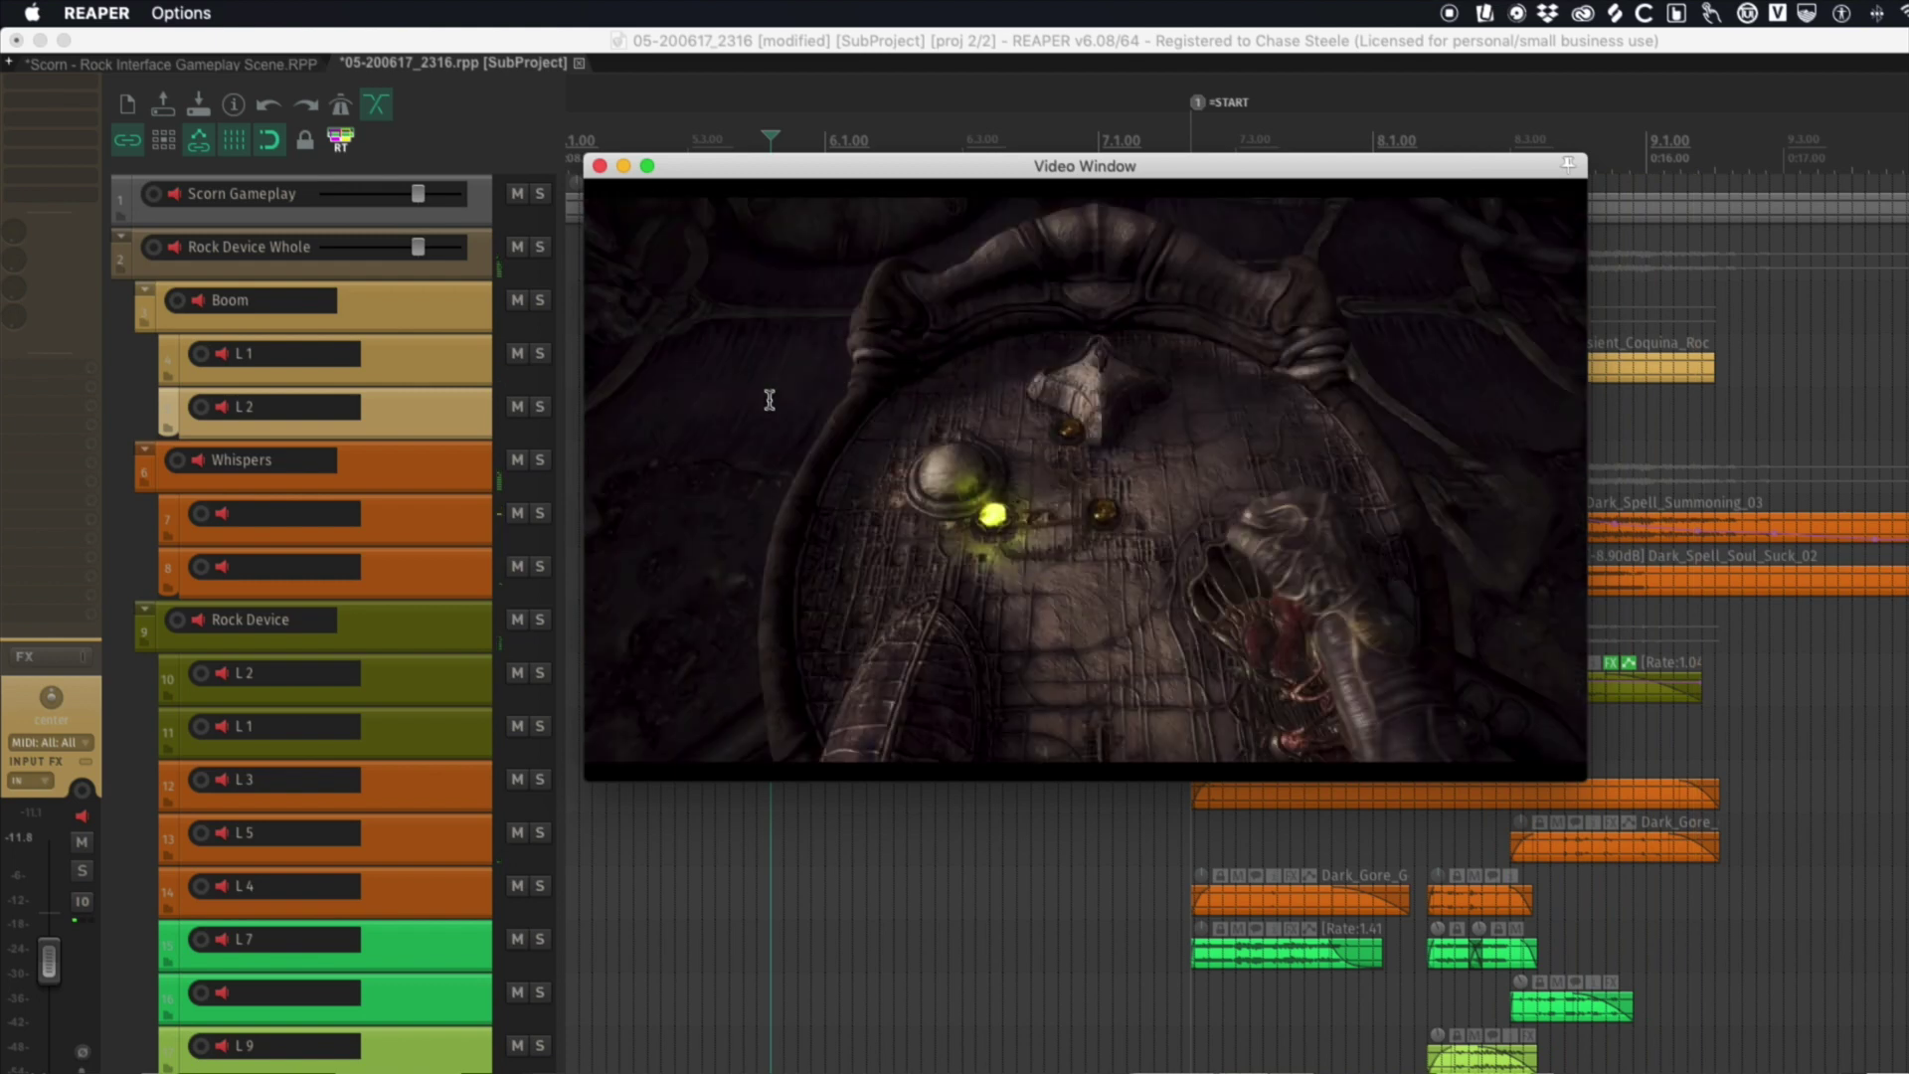
key("super+shift+v")
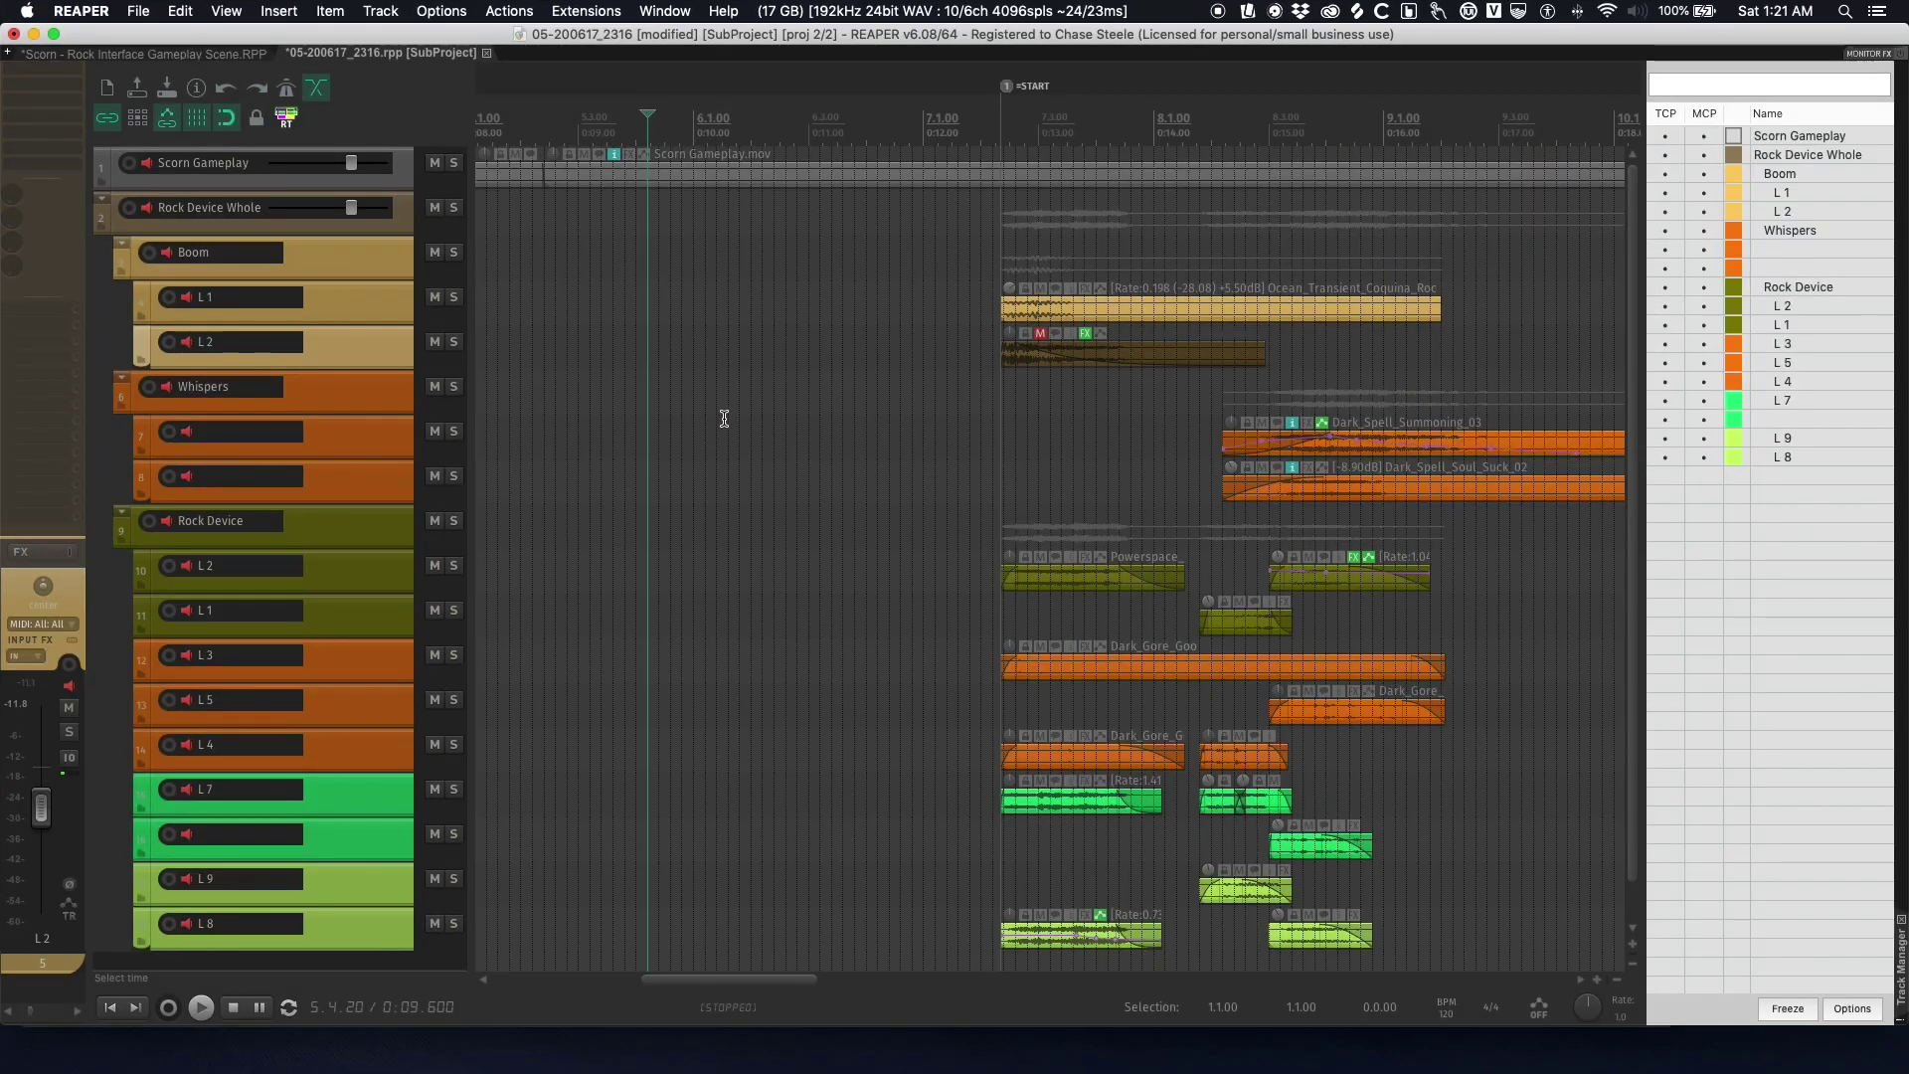
- Solo the Whispers folder and cue playback at 0:14.066, just before its Dark_Spell clips
left_click(458, 390)
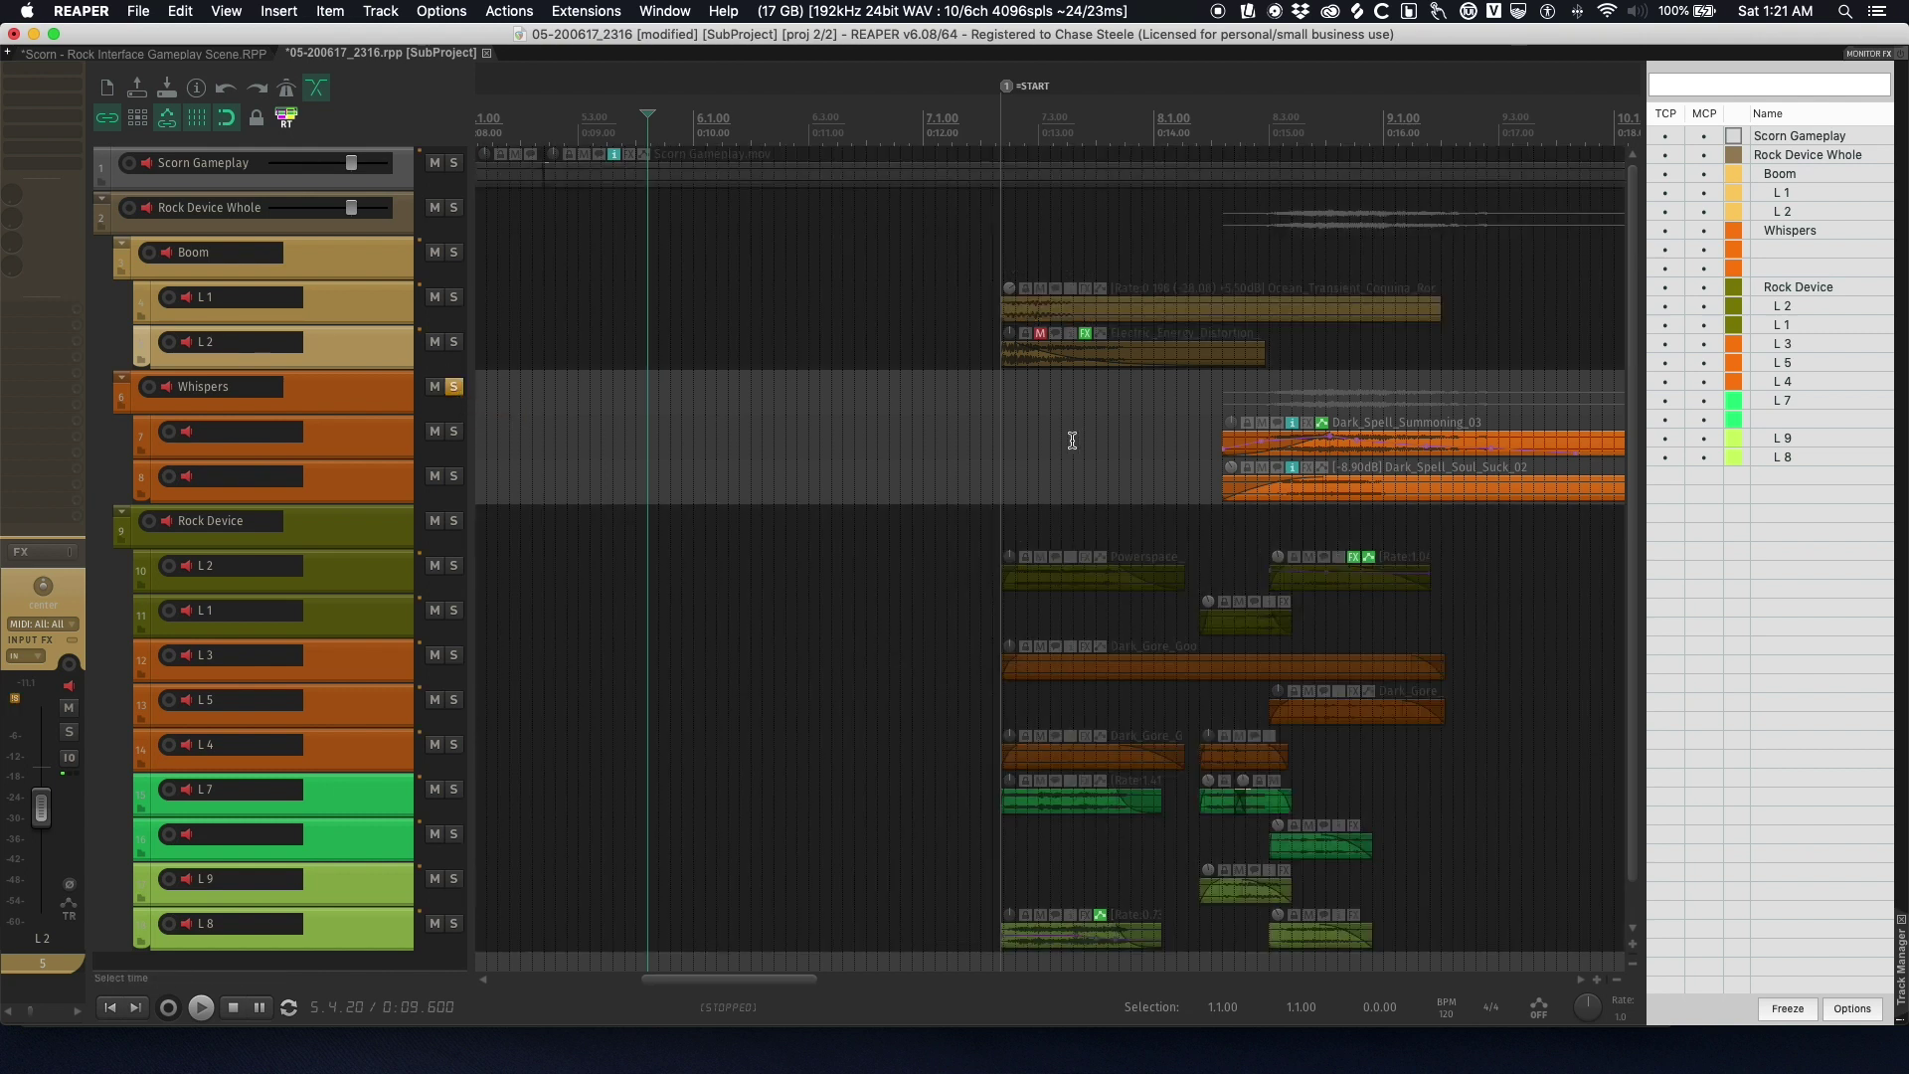
scroll(1102, 453, "down", 5)
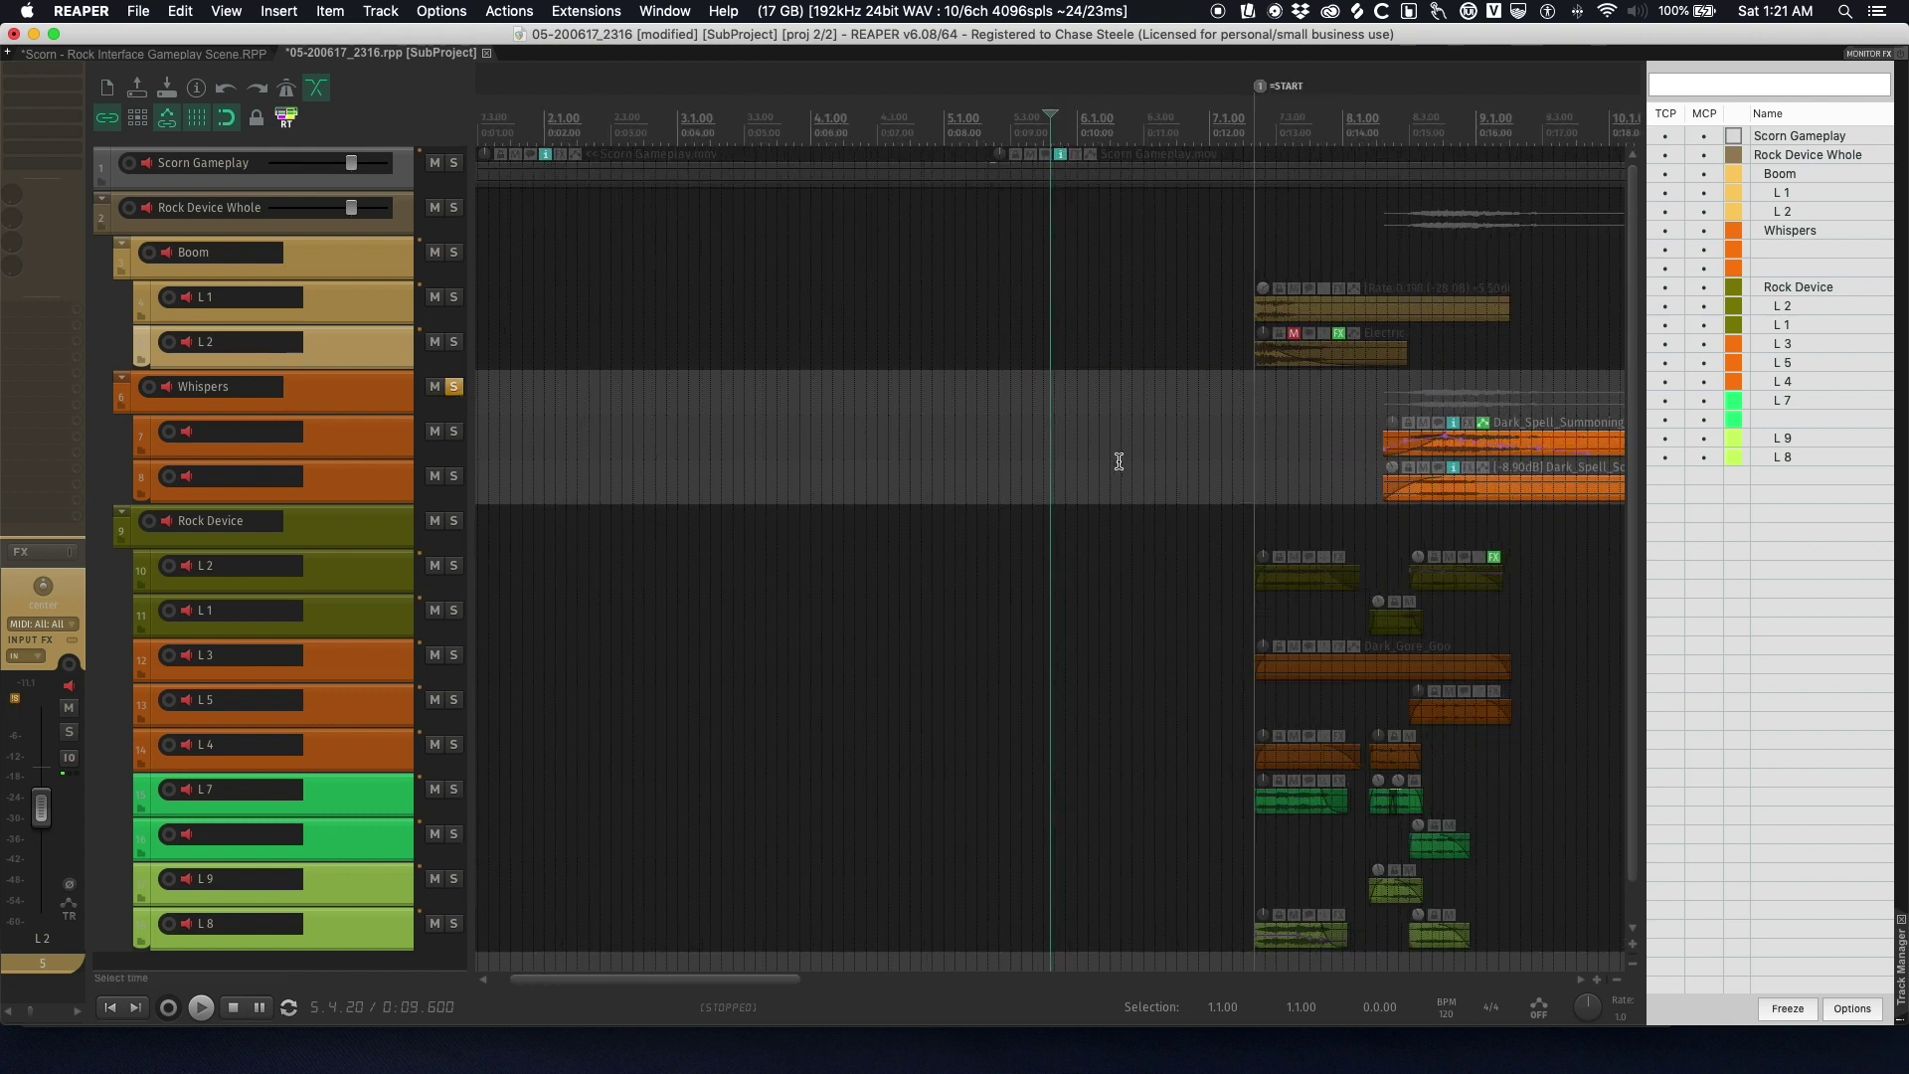
left_click(1093, 443)
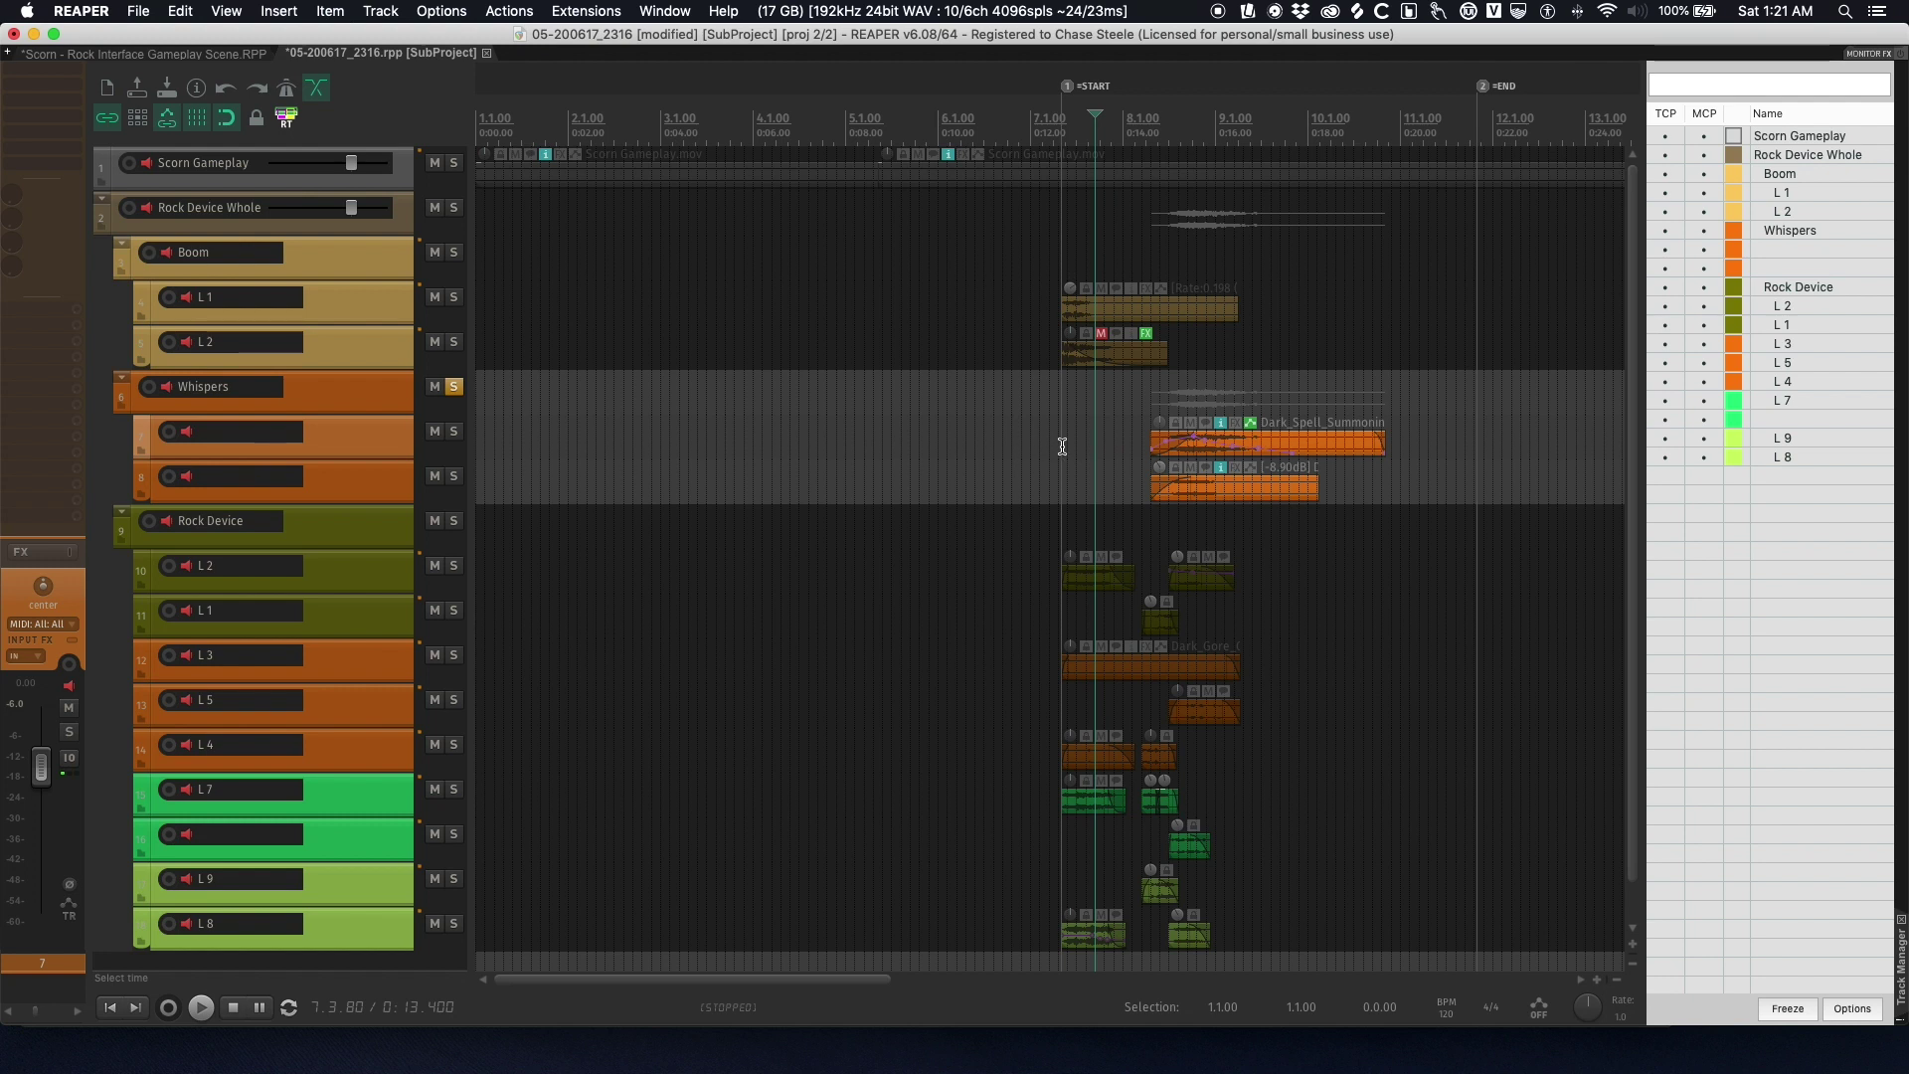
key("Tab")
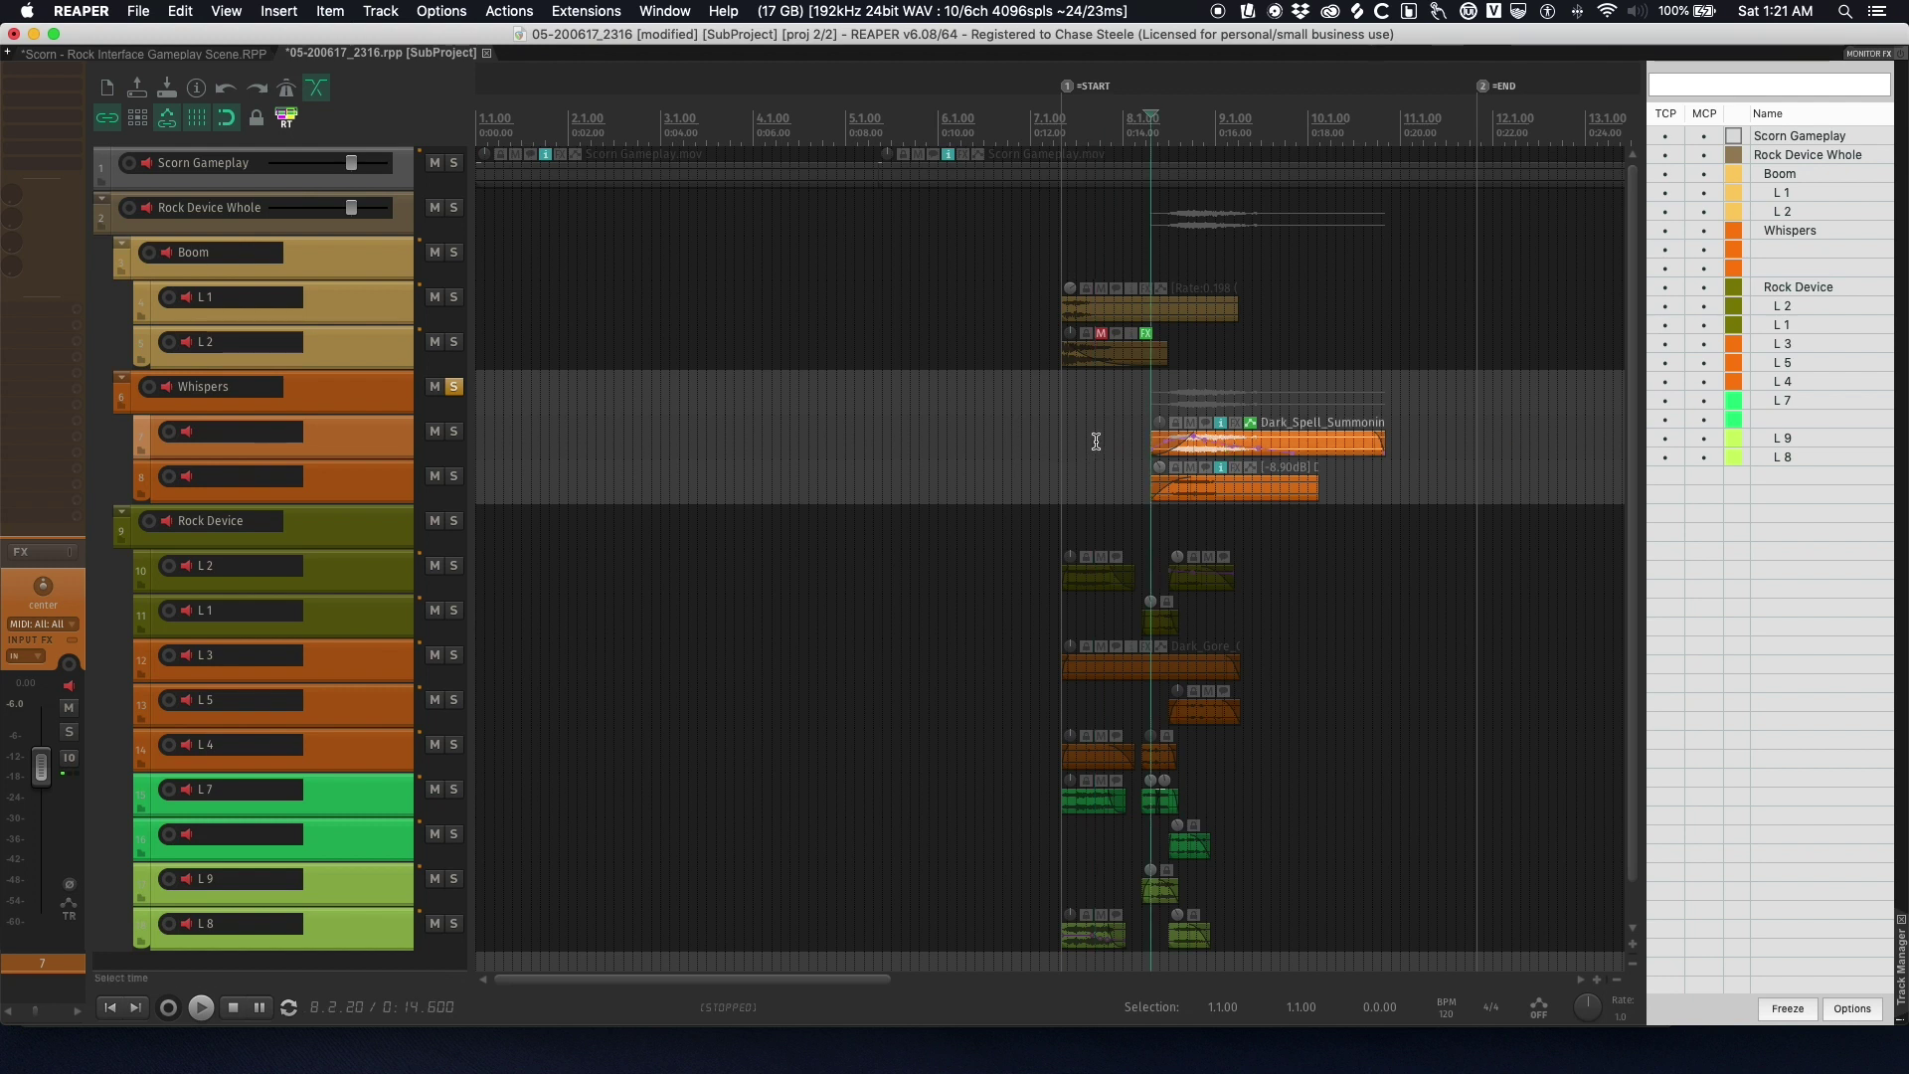
left_click(1112, 441)
key("Tab")
left_click(1125, 450)
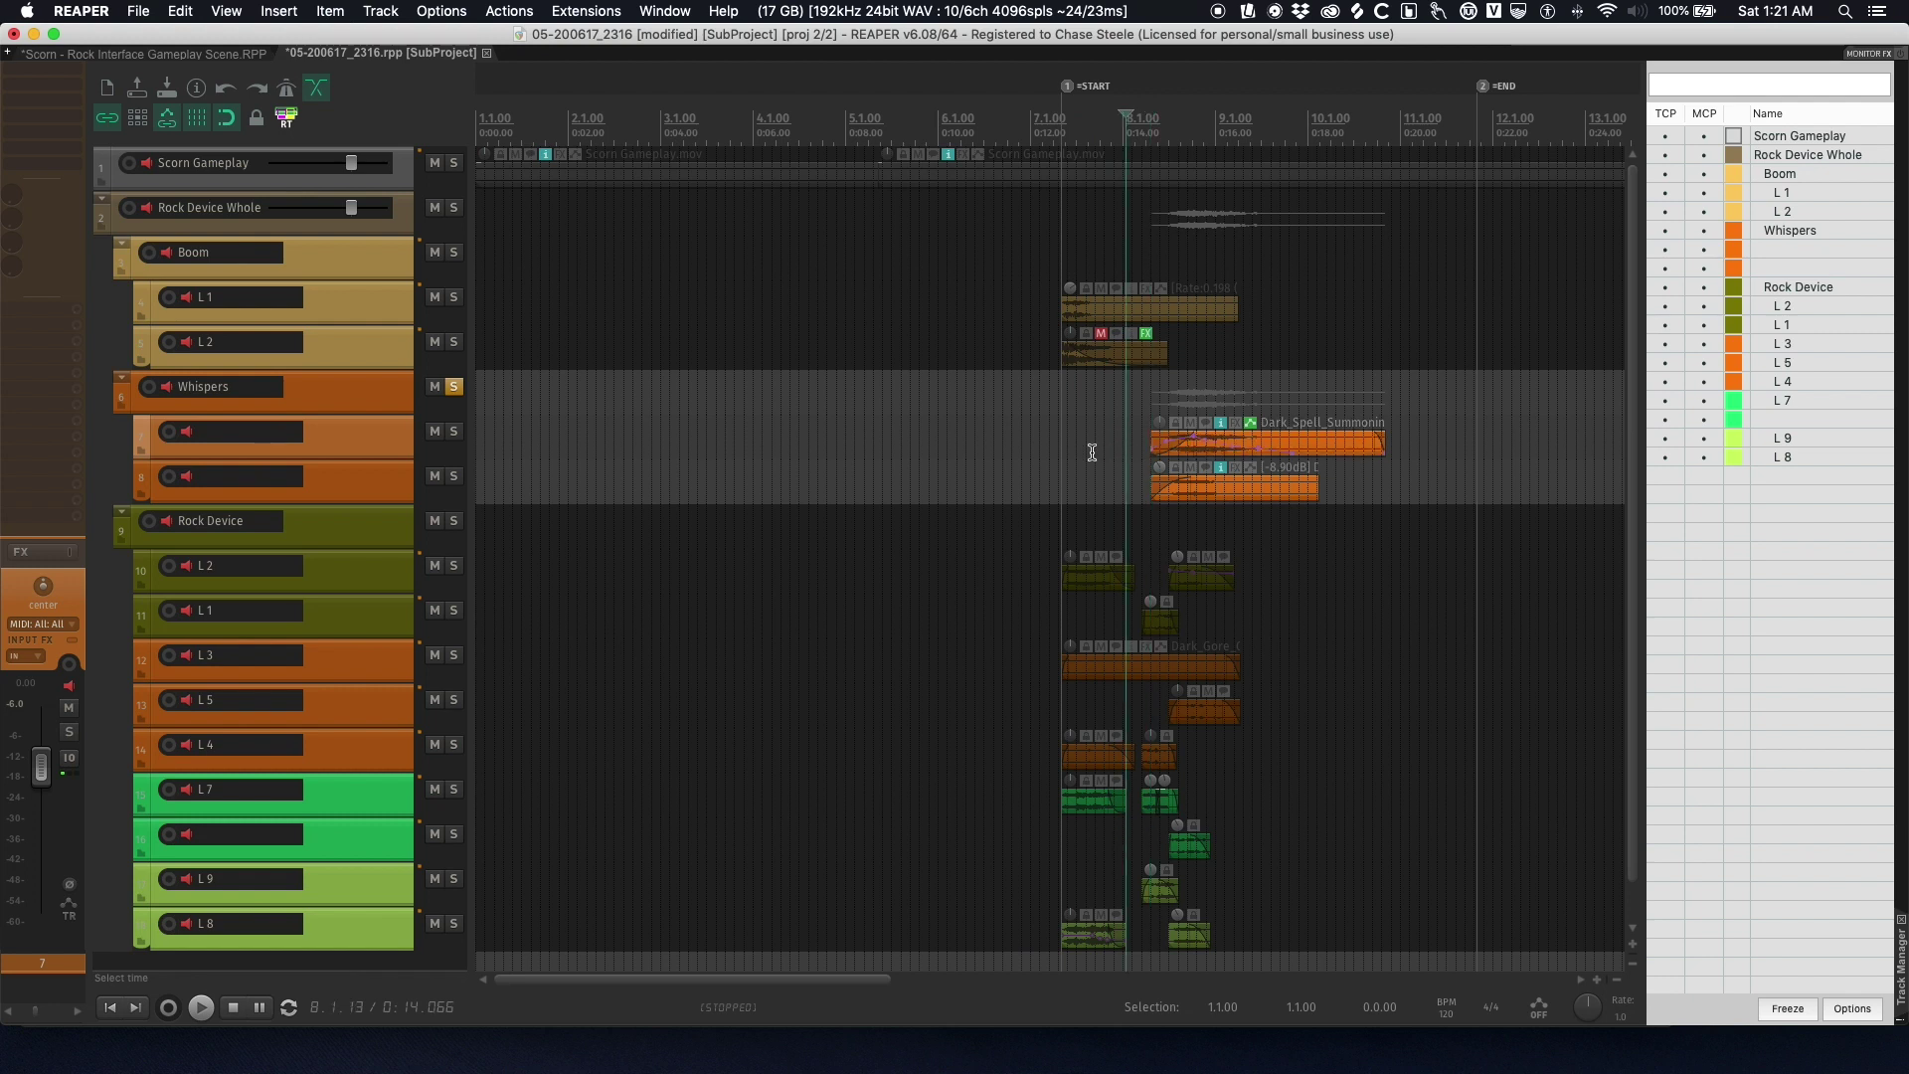
- Show the video and replay the soloed Whispers layers against it from 0:14.066
key("super+shift+v")
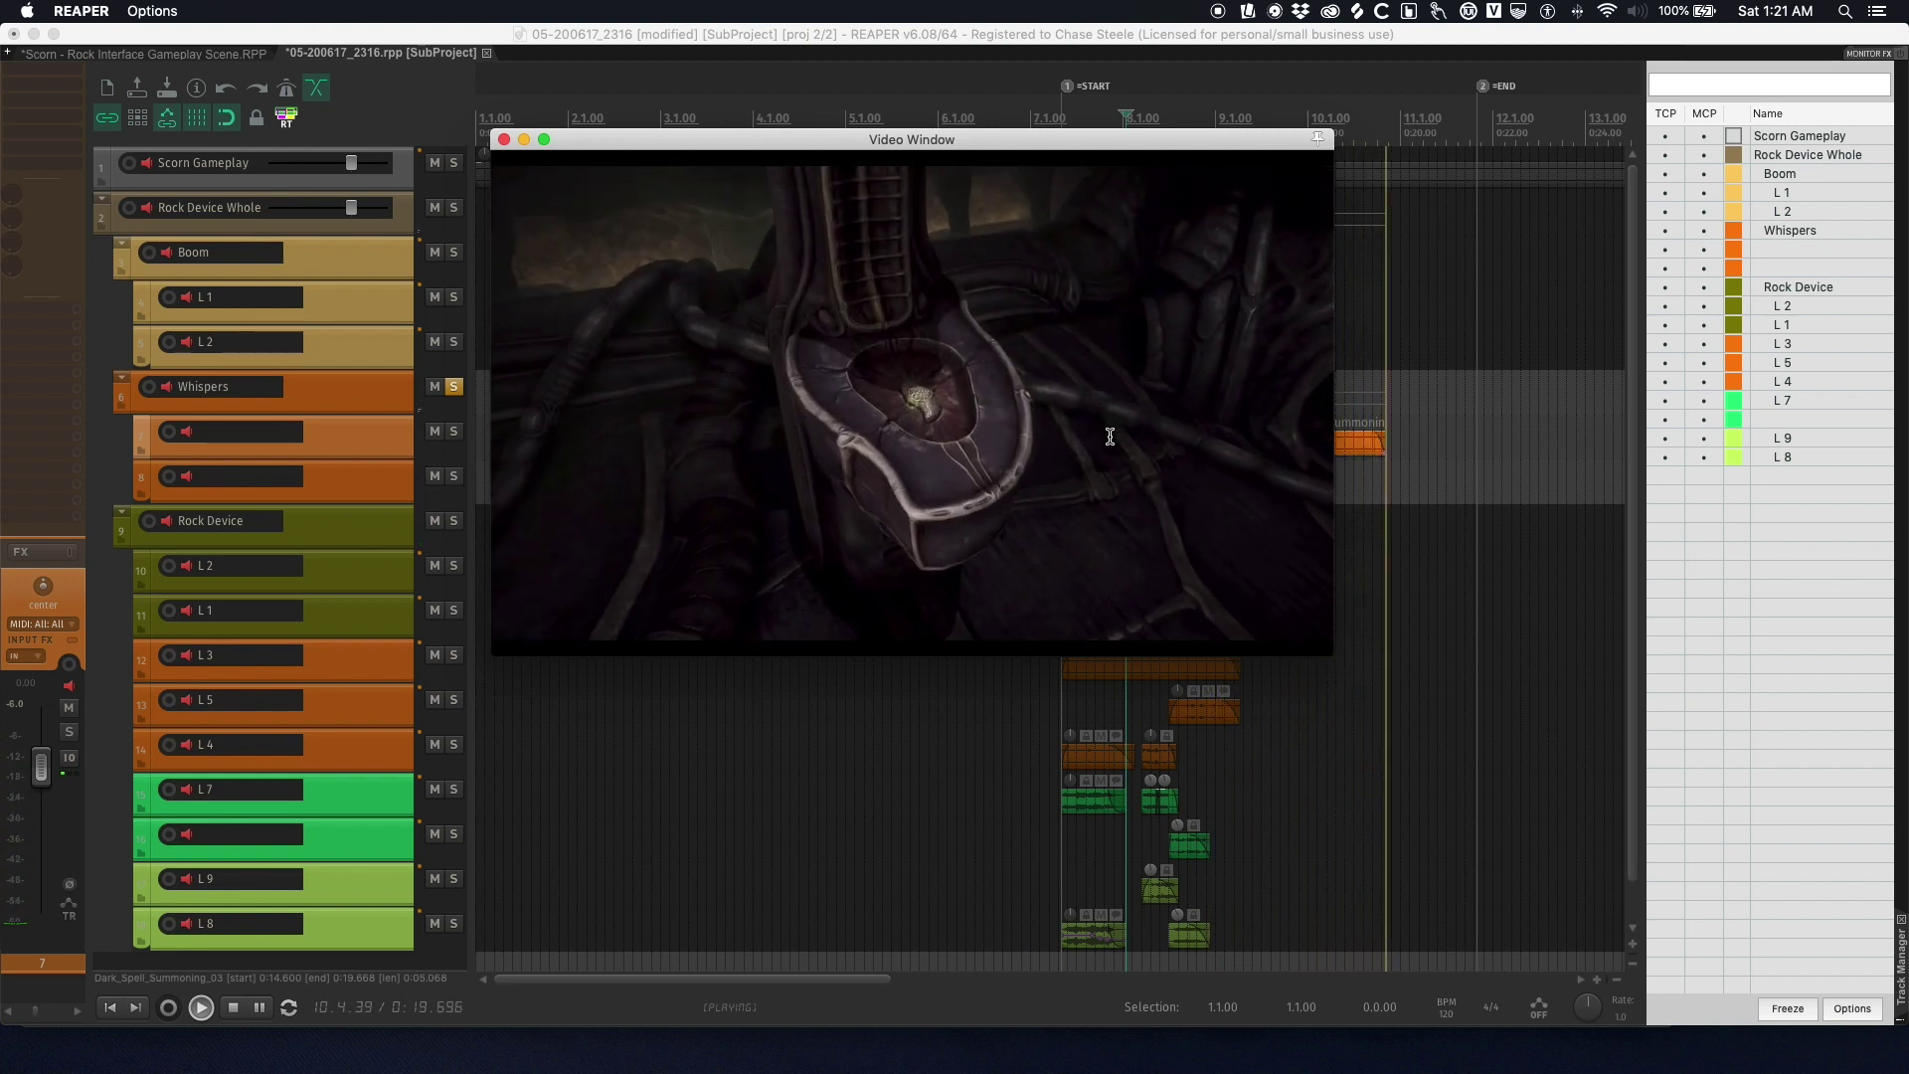
key("space")
key("space")
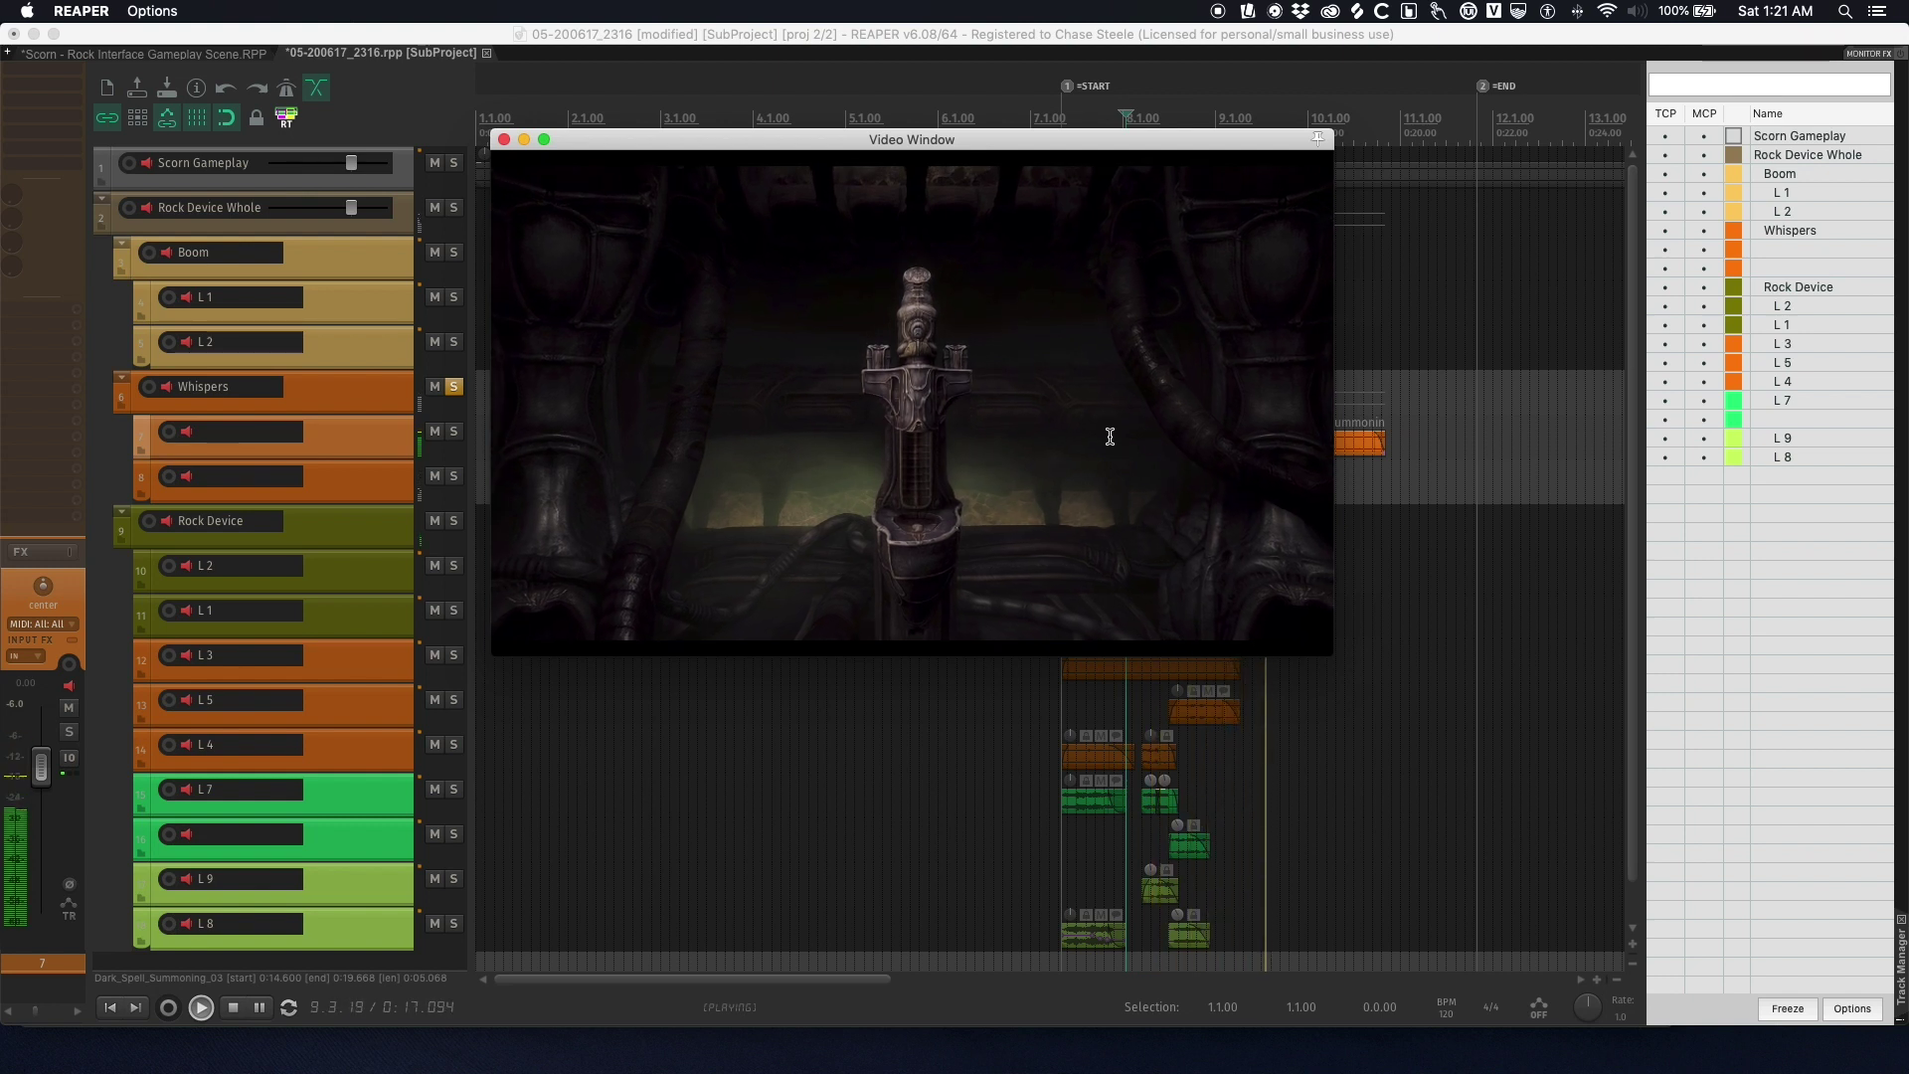
key("space")
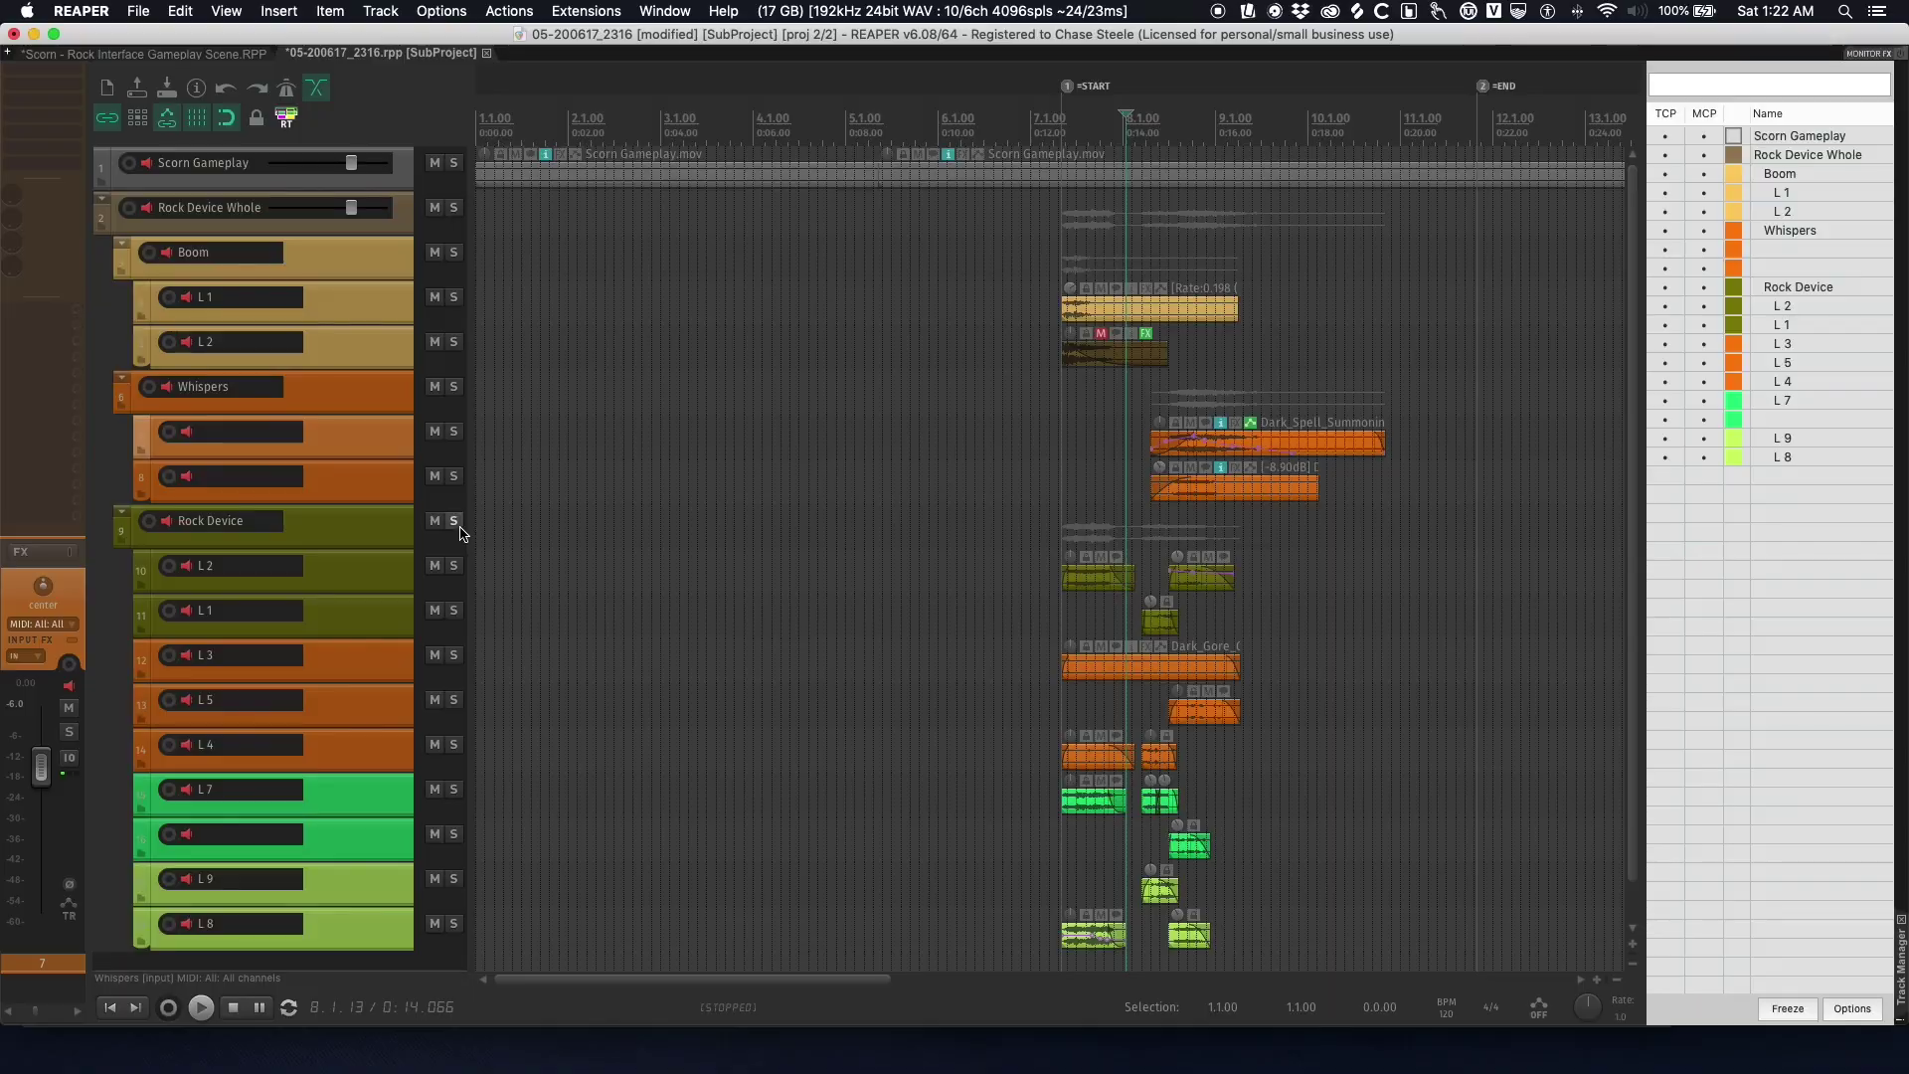
- Solo layers L 2 and L 1 of the Rock Device folder and inspect the Powerspace_Dark_Gears-3 clip's waveform up close
left_click(458, 528)
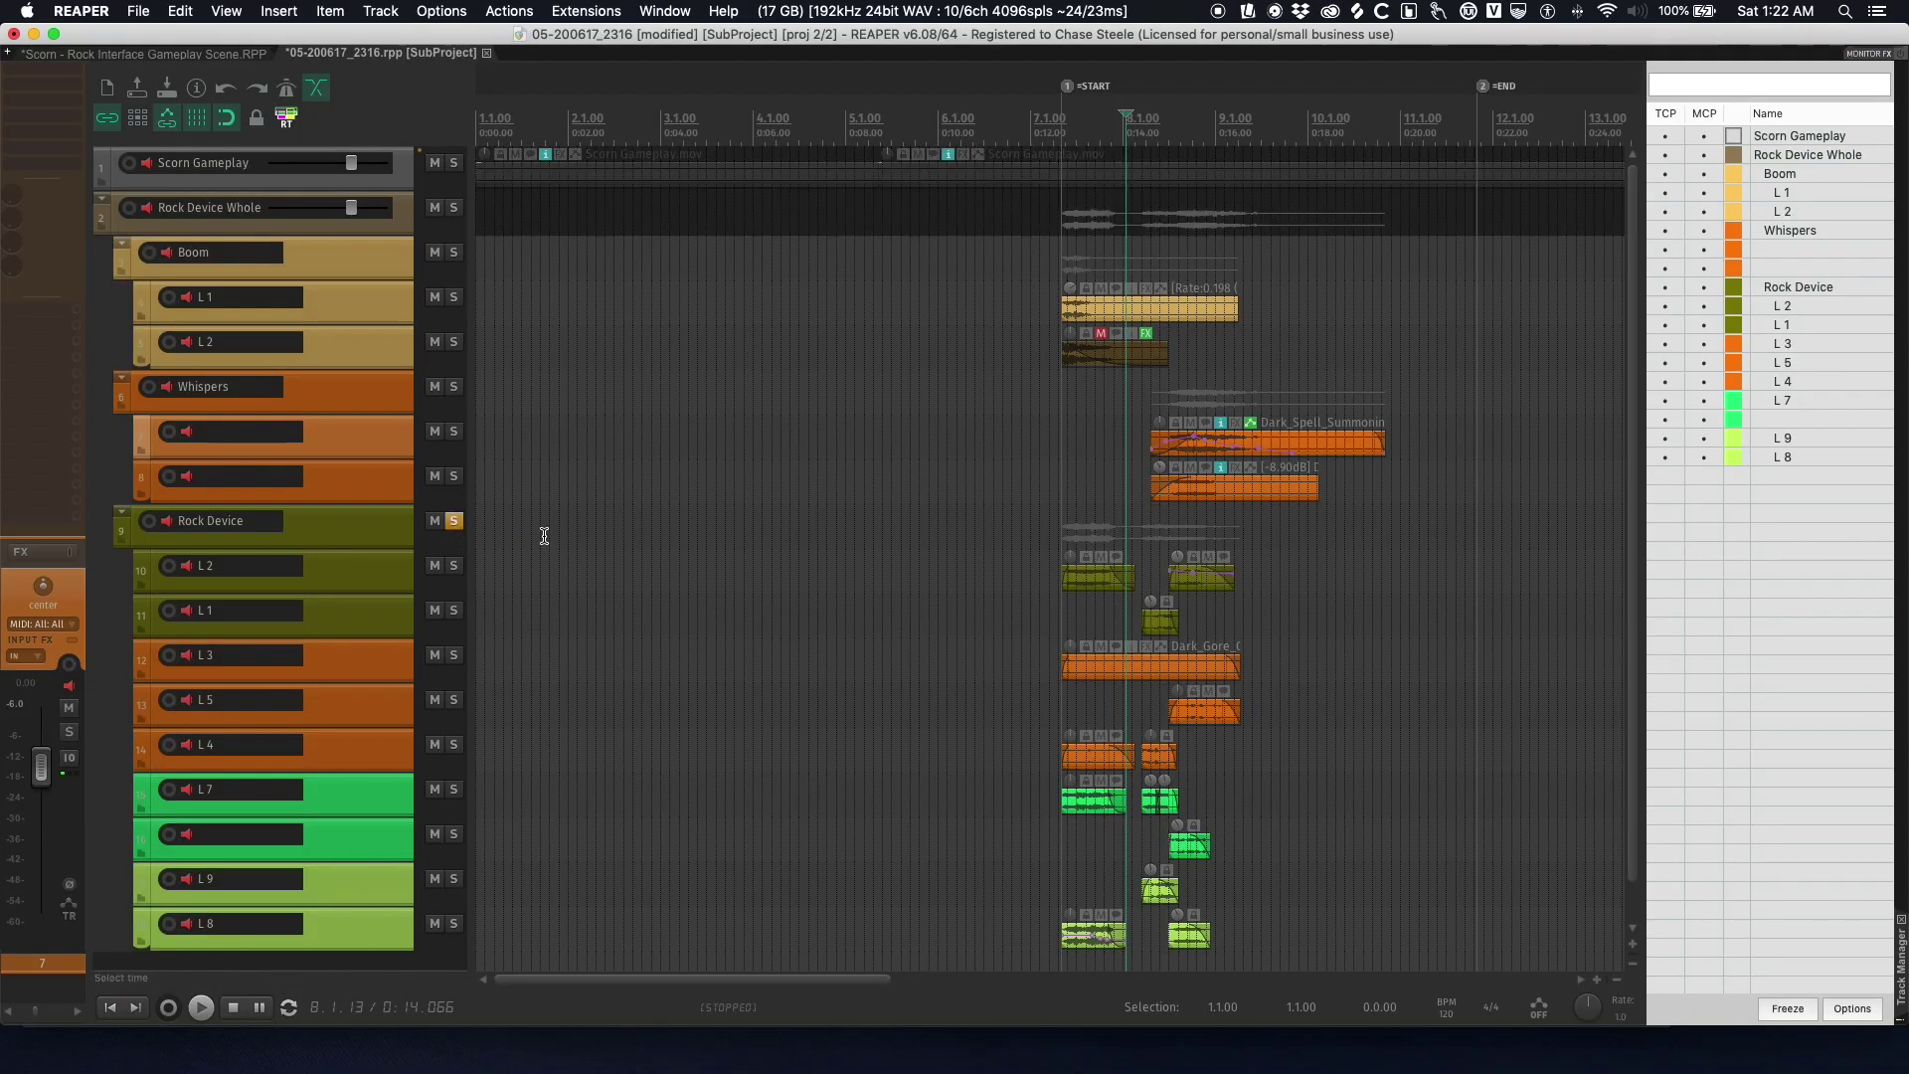
left_click(455, 521)
left_click(455, 565)
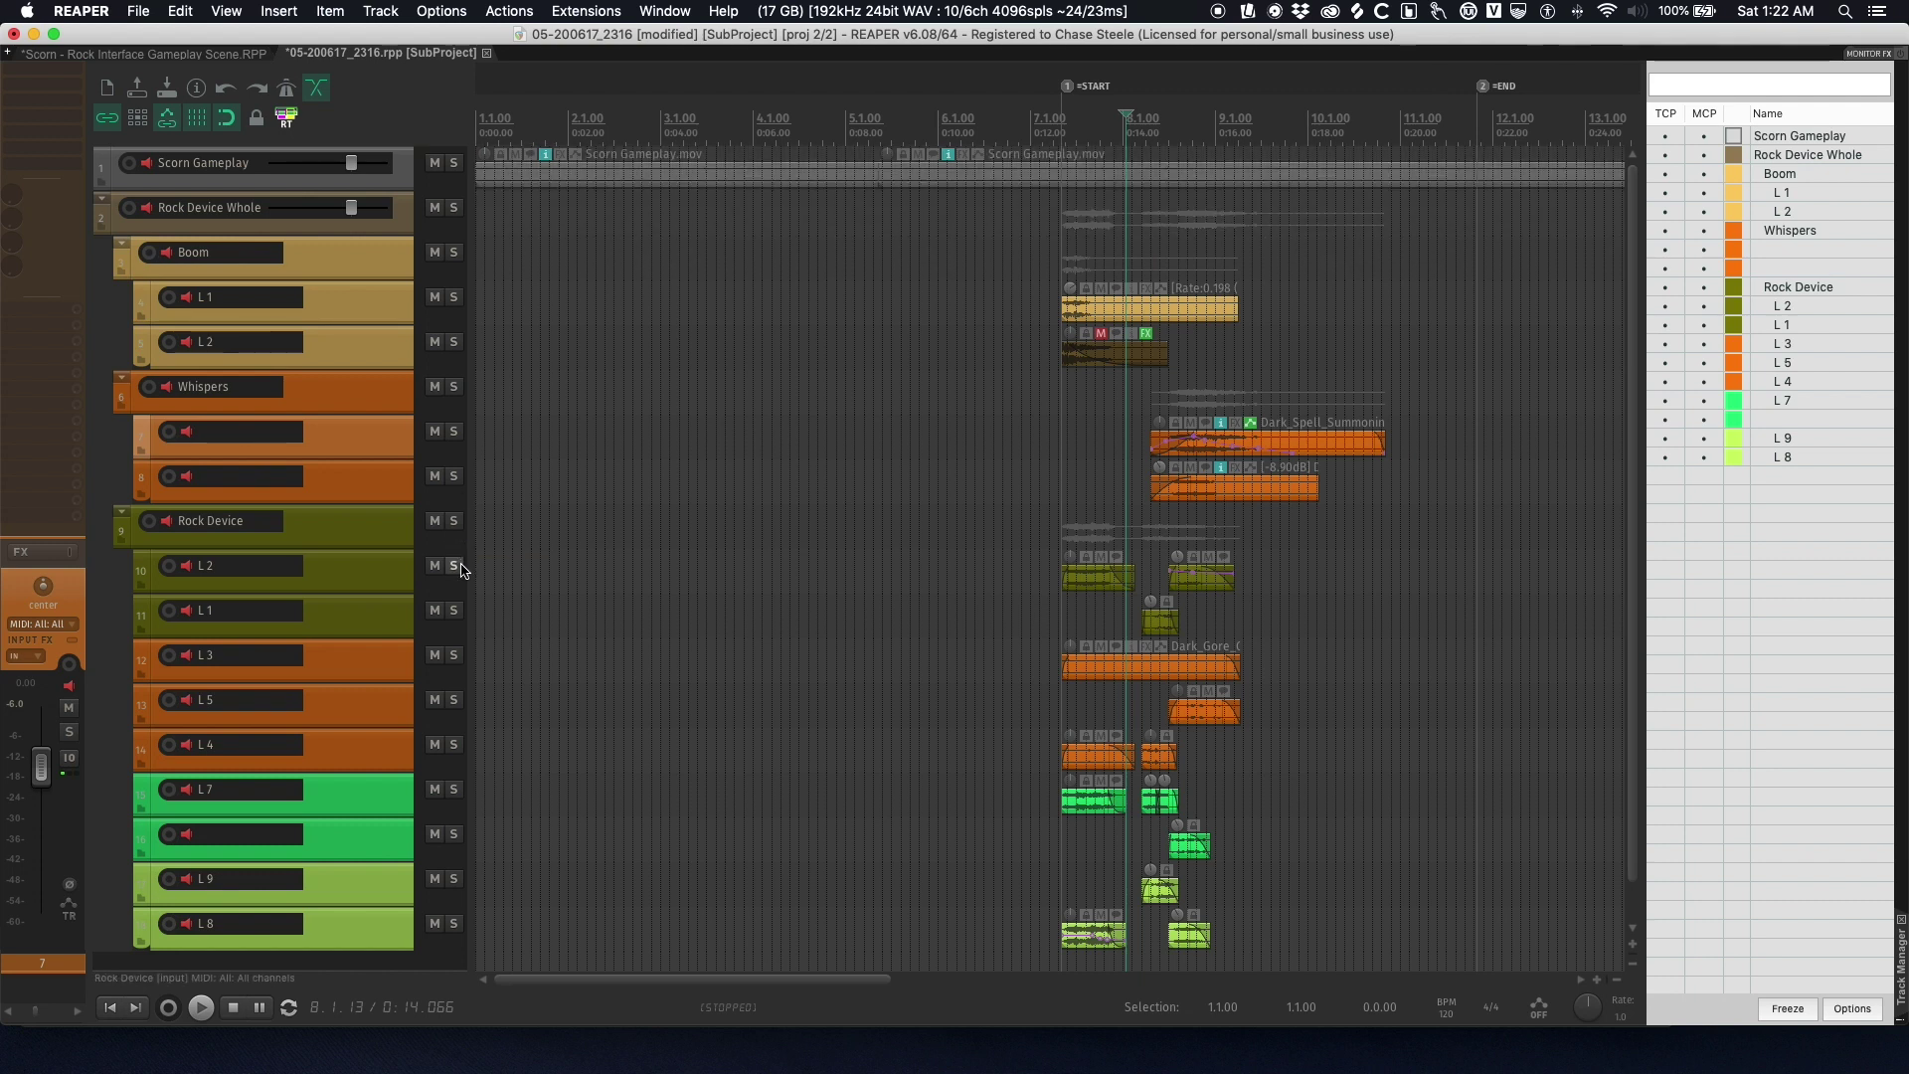
left_click(455, 610)
left_click(1001, 582)
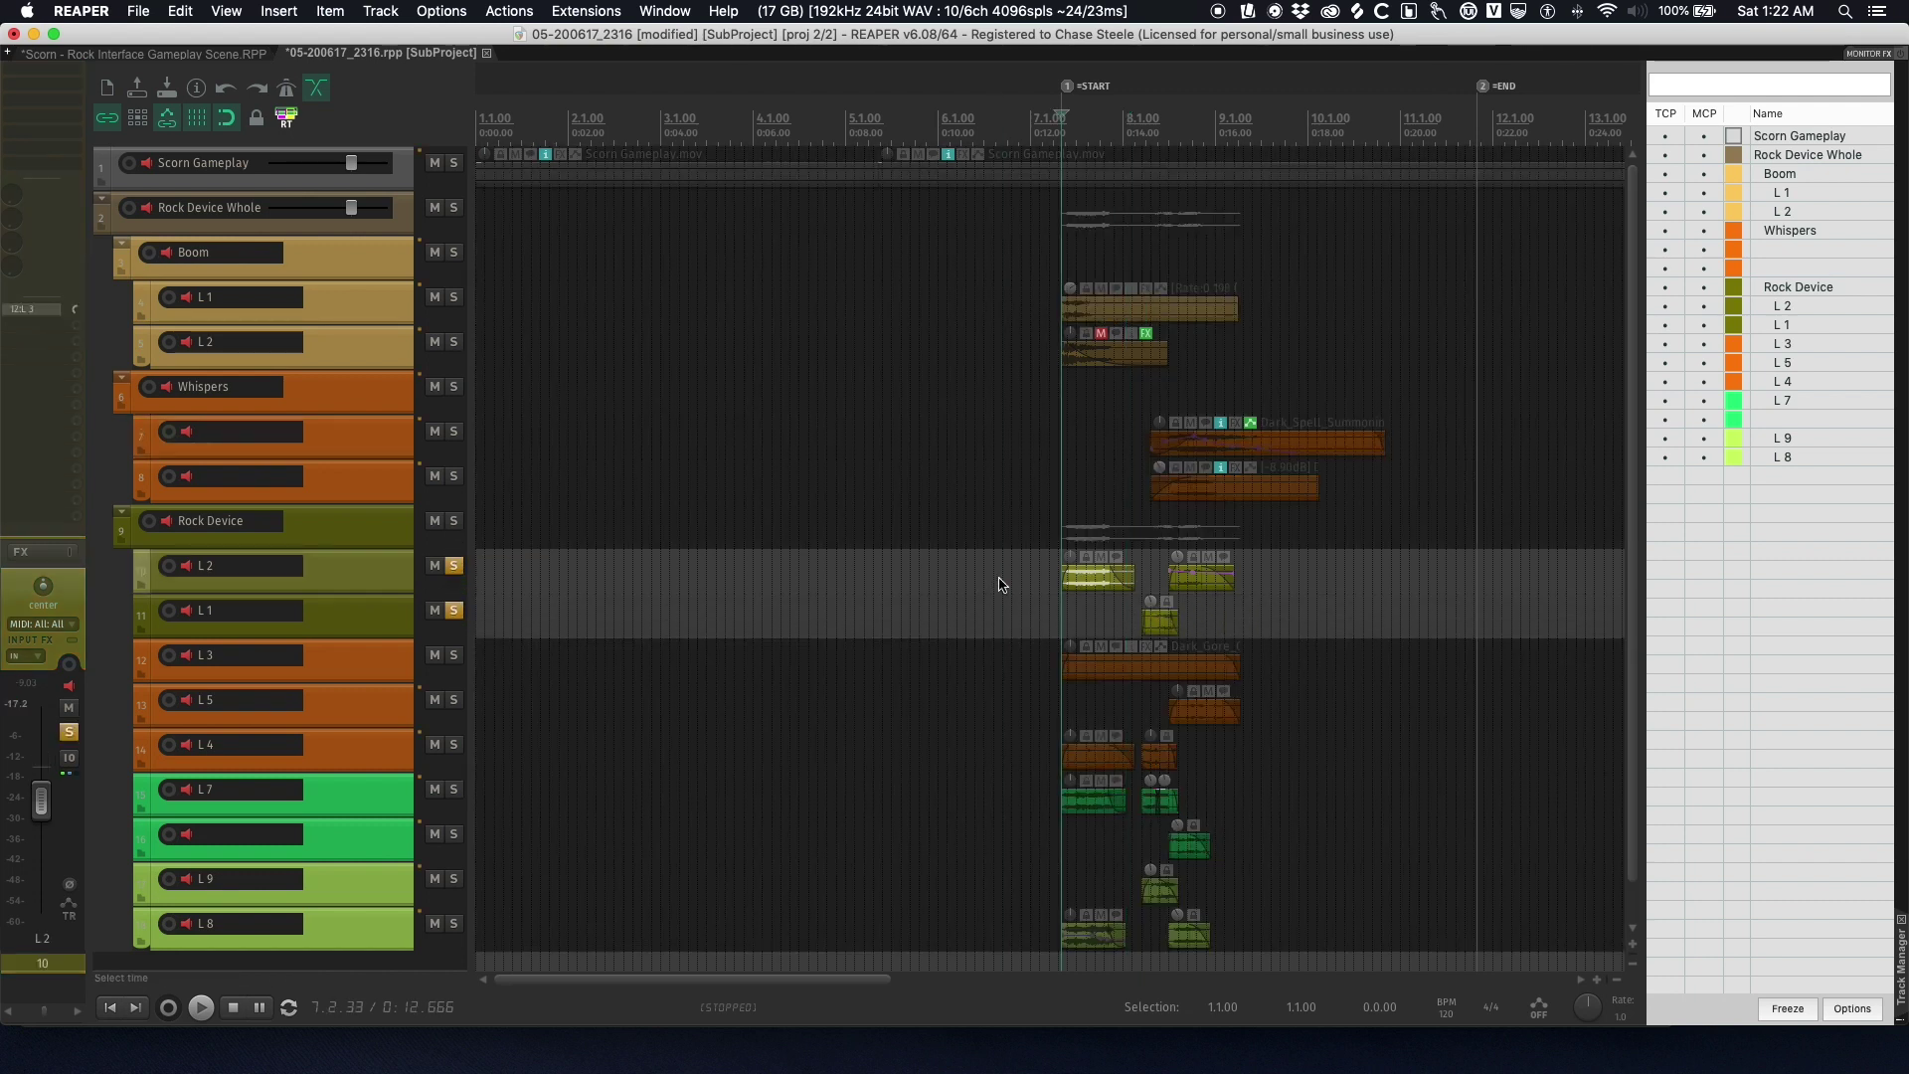
key("z")
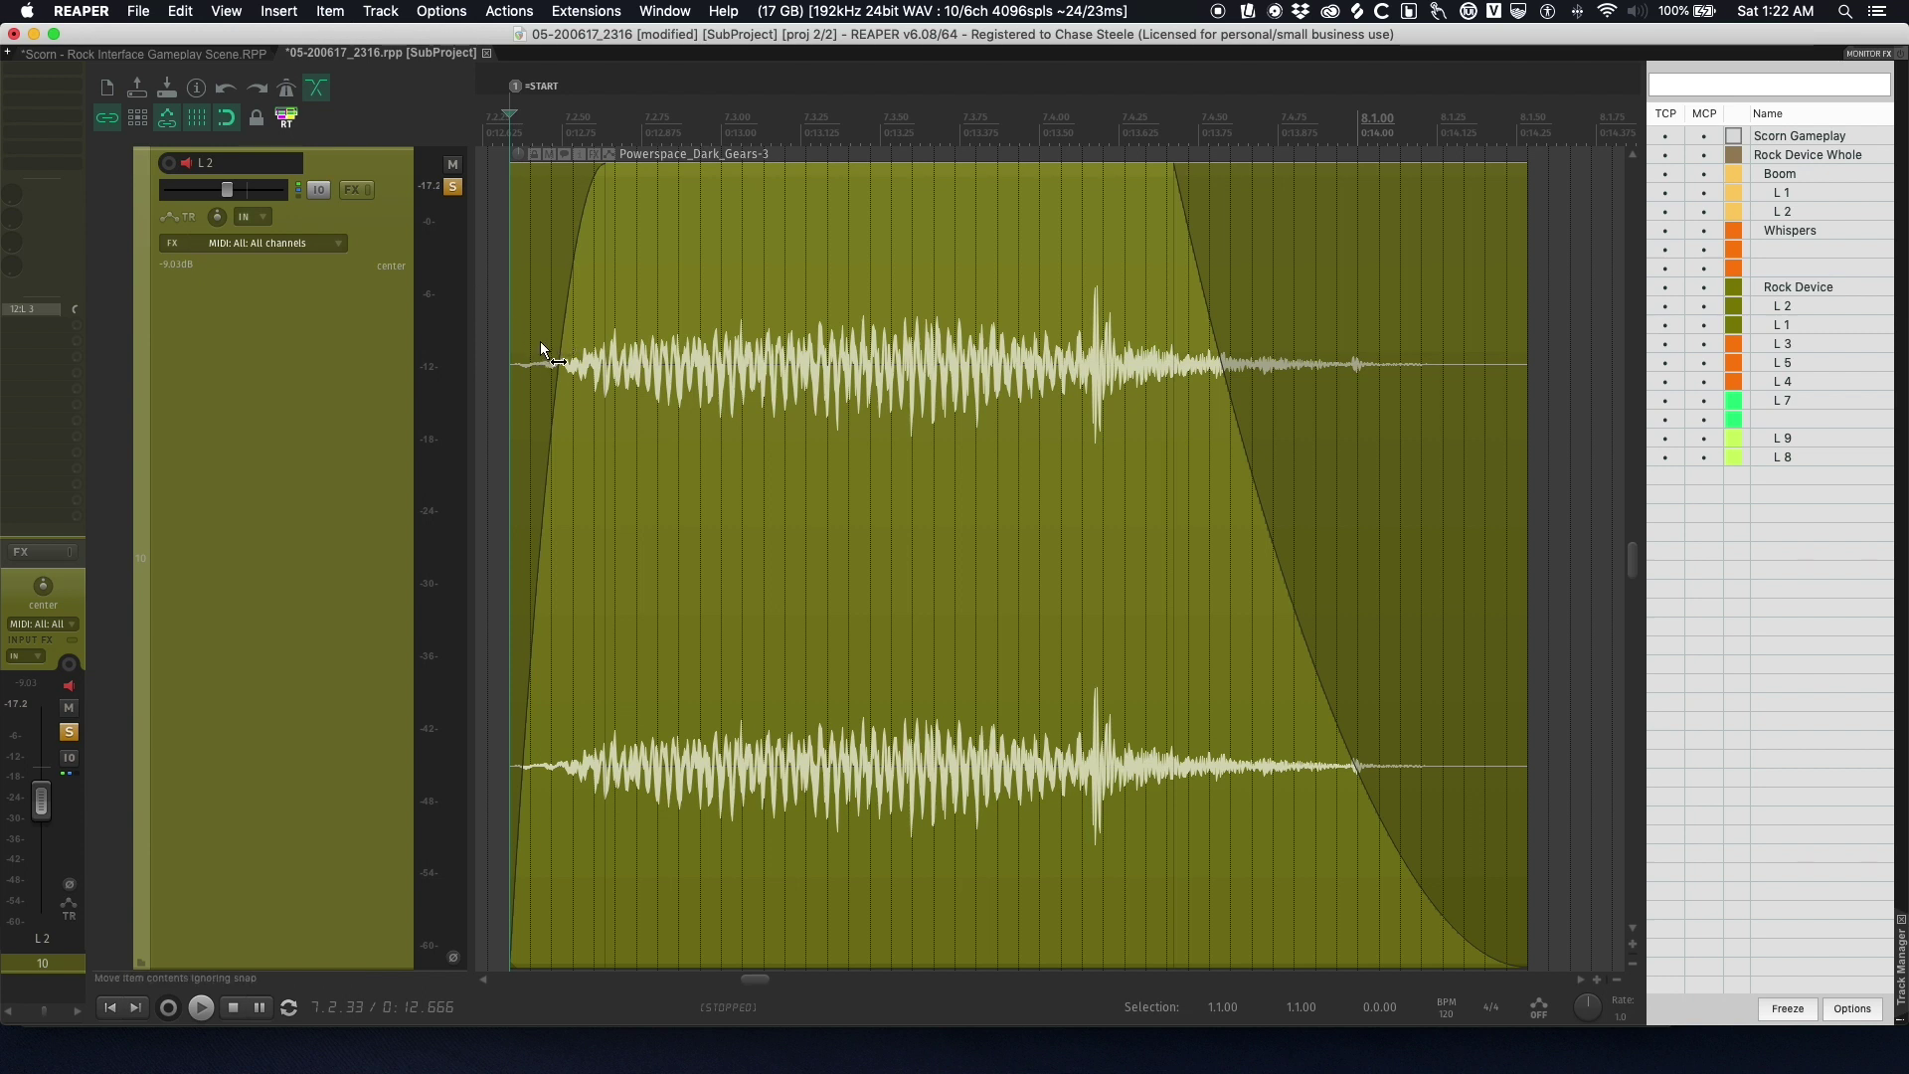
key("grave")
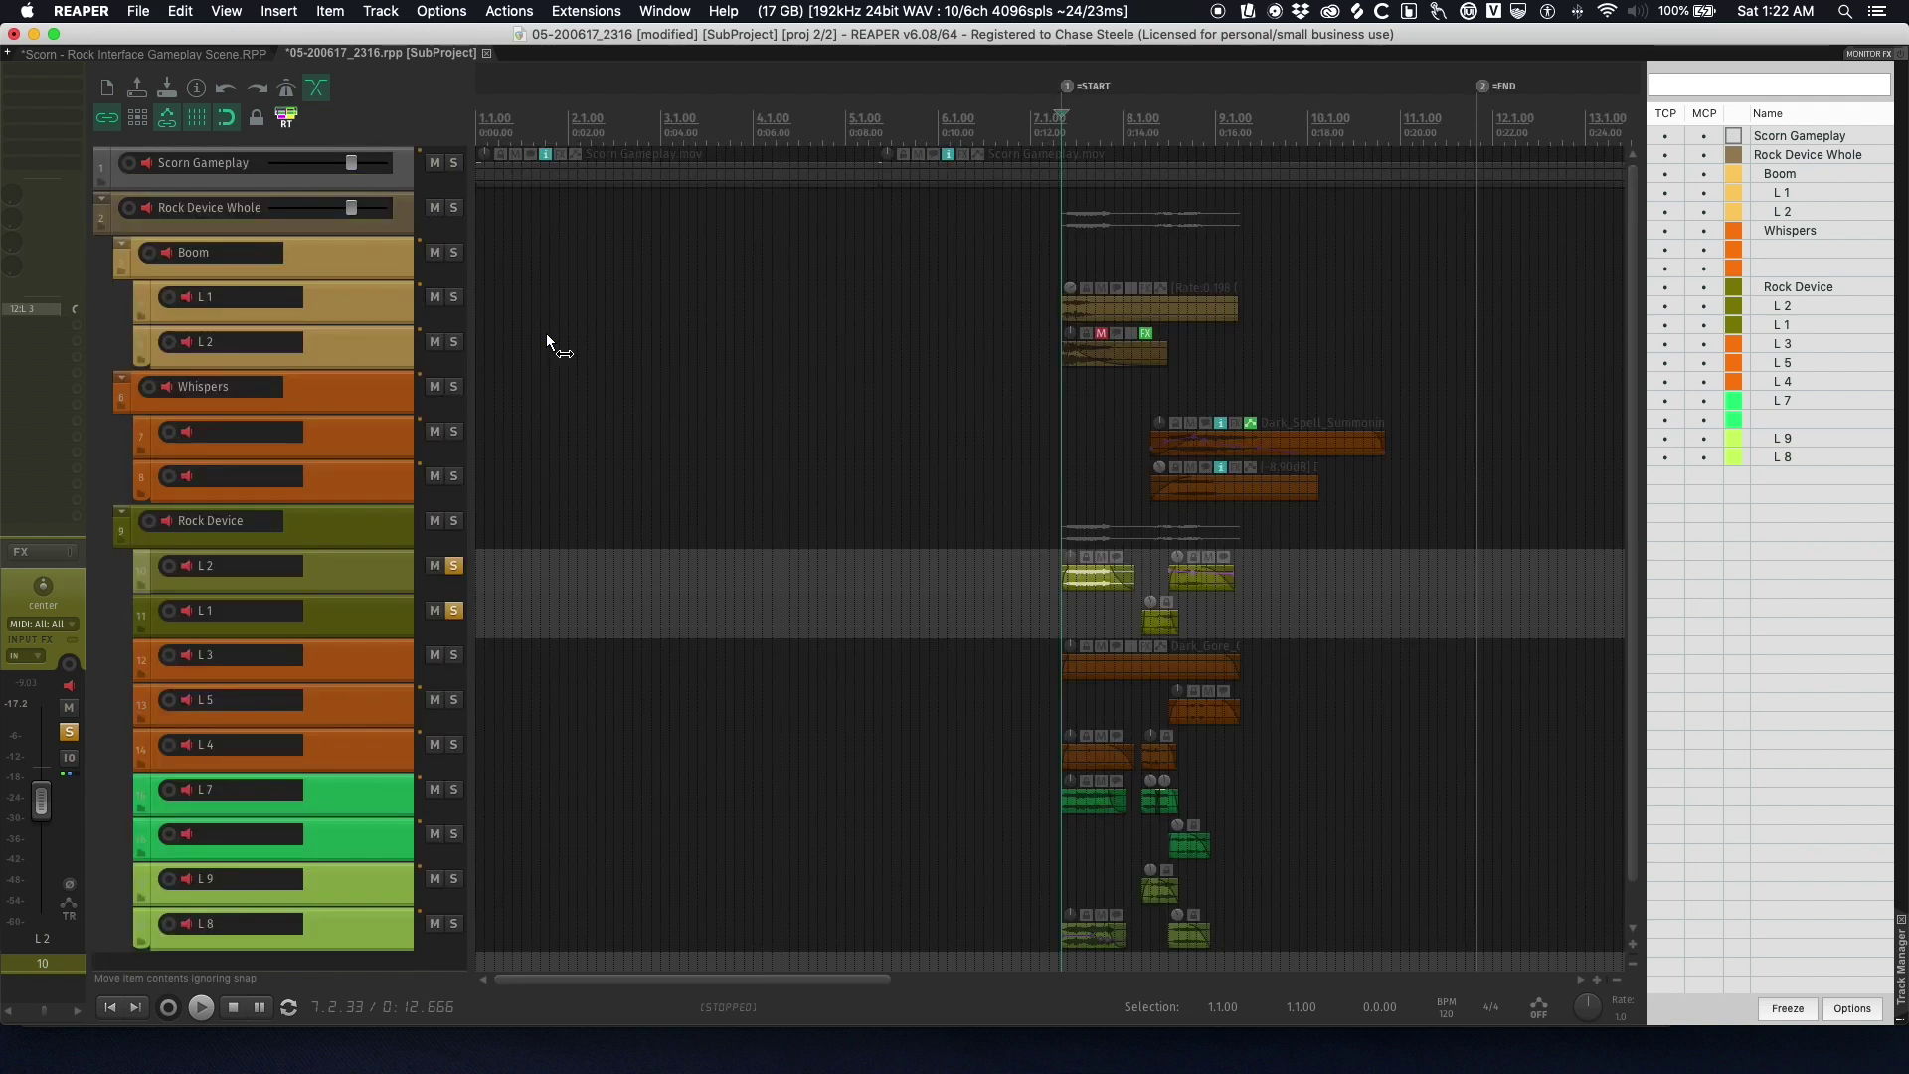
- Play the soloed Rock Device layers L 2 and L 1 with the video from 0:12.666, and hide the video
key("space")
key("super+shift+v")
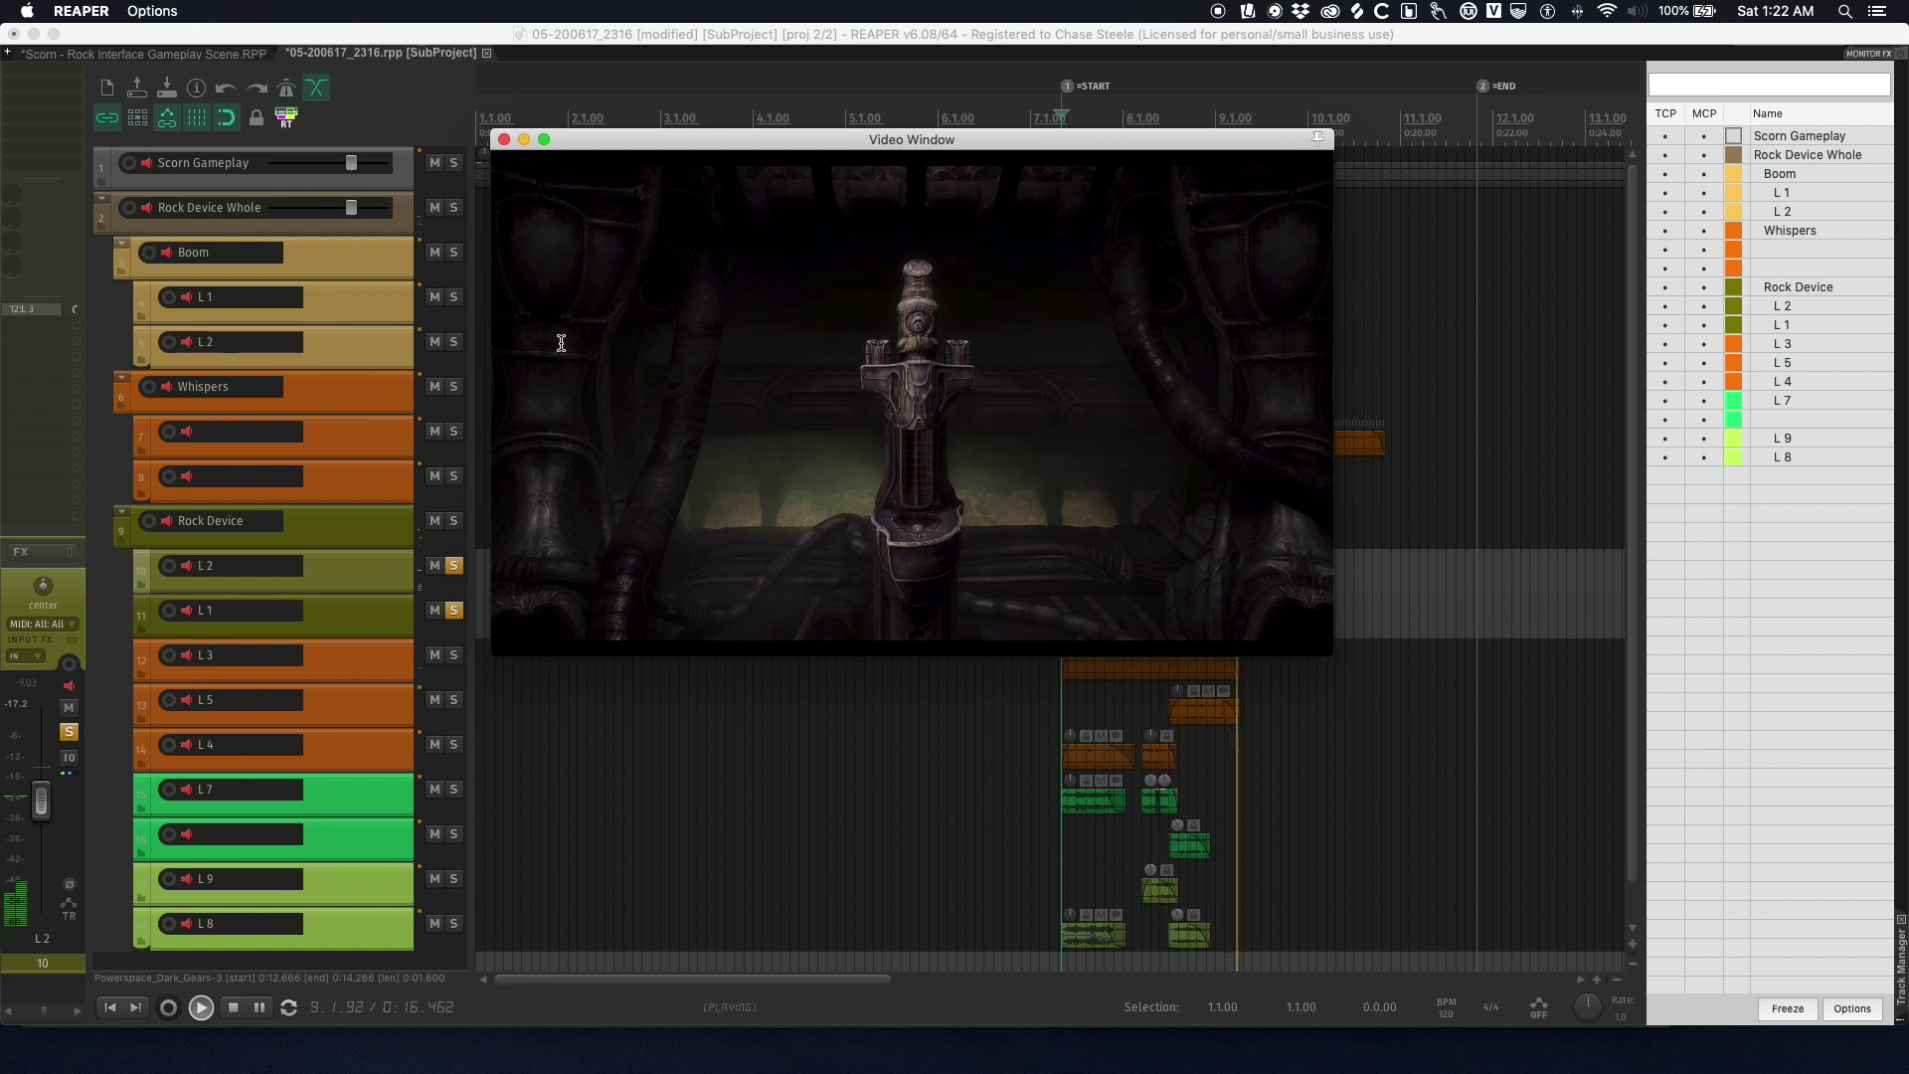
key("space")
key("super+shift+v")
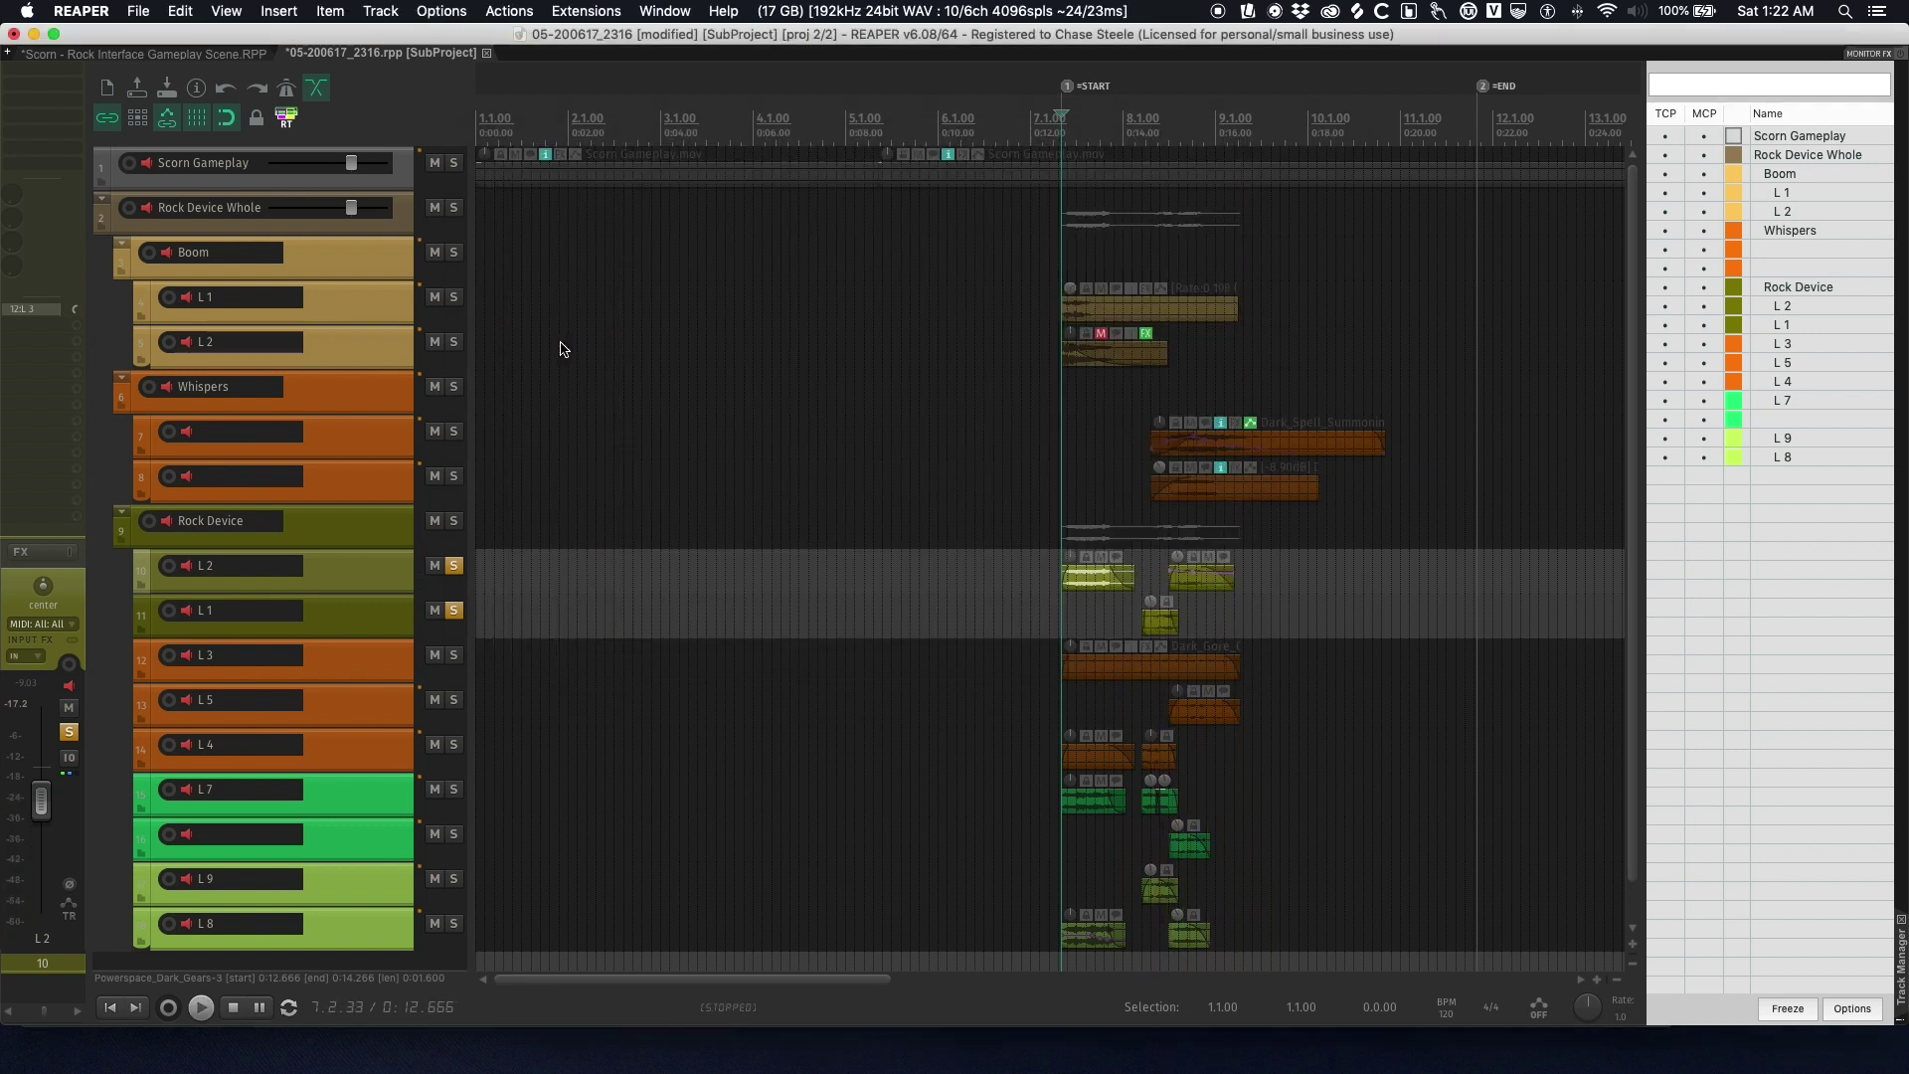
- Unsolo Rock Device layers L 2 and L 1 and solo layer L 3 with the Dark_Gore clip
left_click(488, 601)
left_click(465, 614)
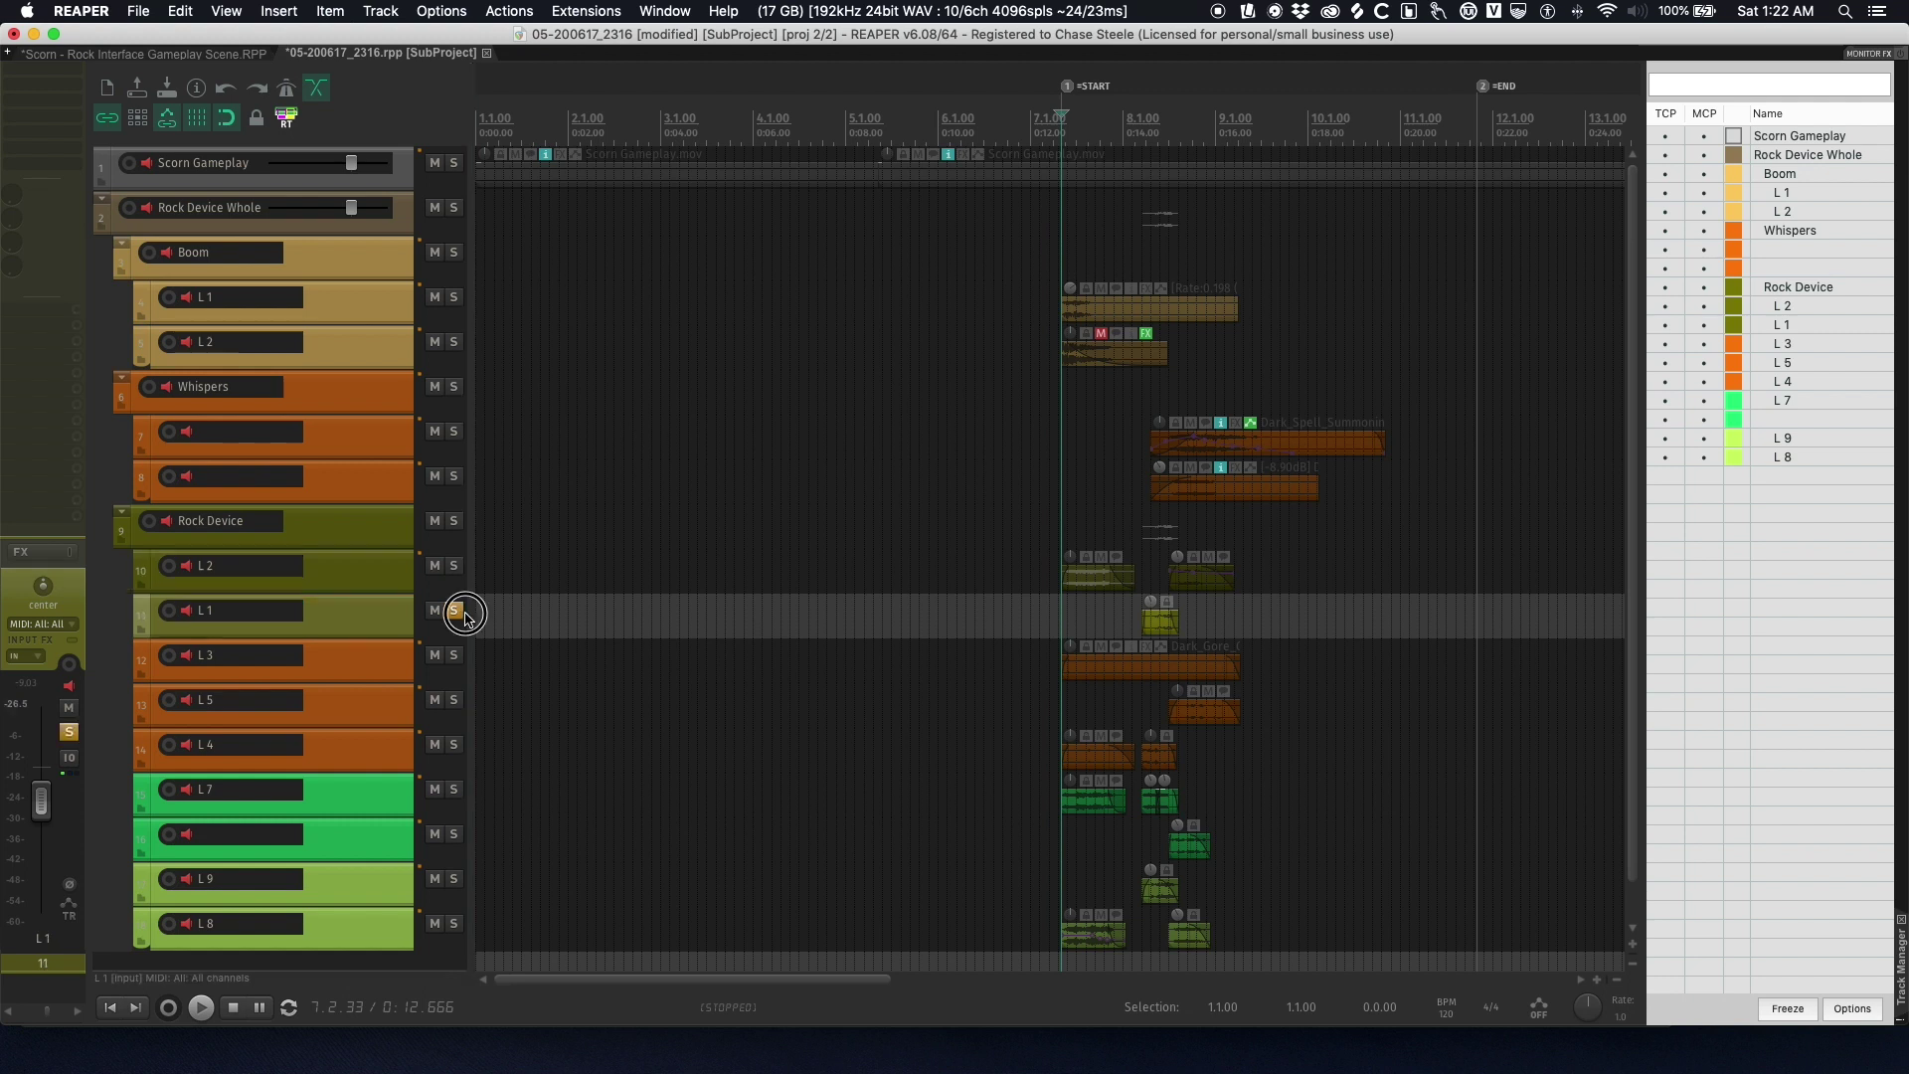
left_click(457, 612)
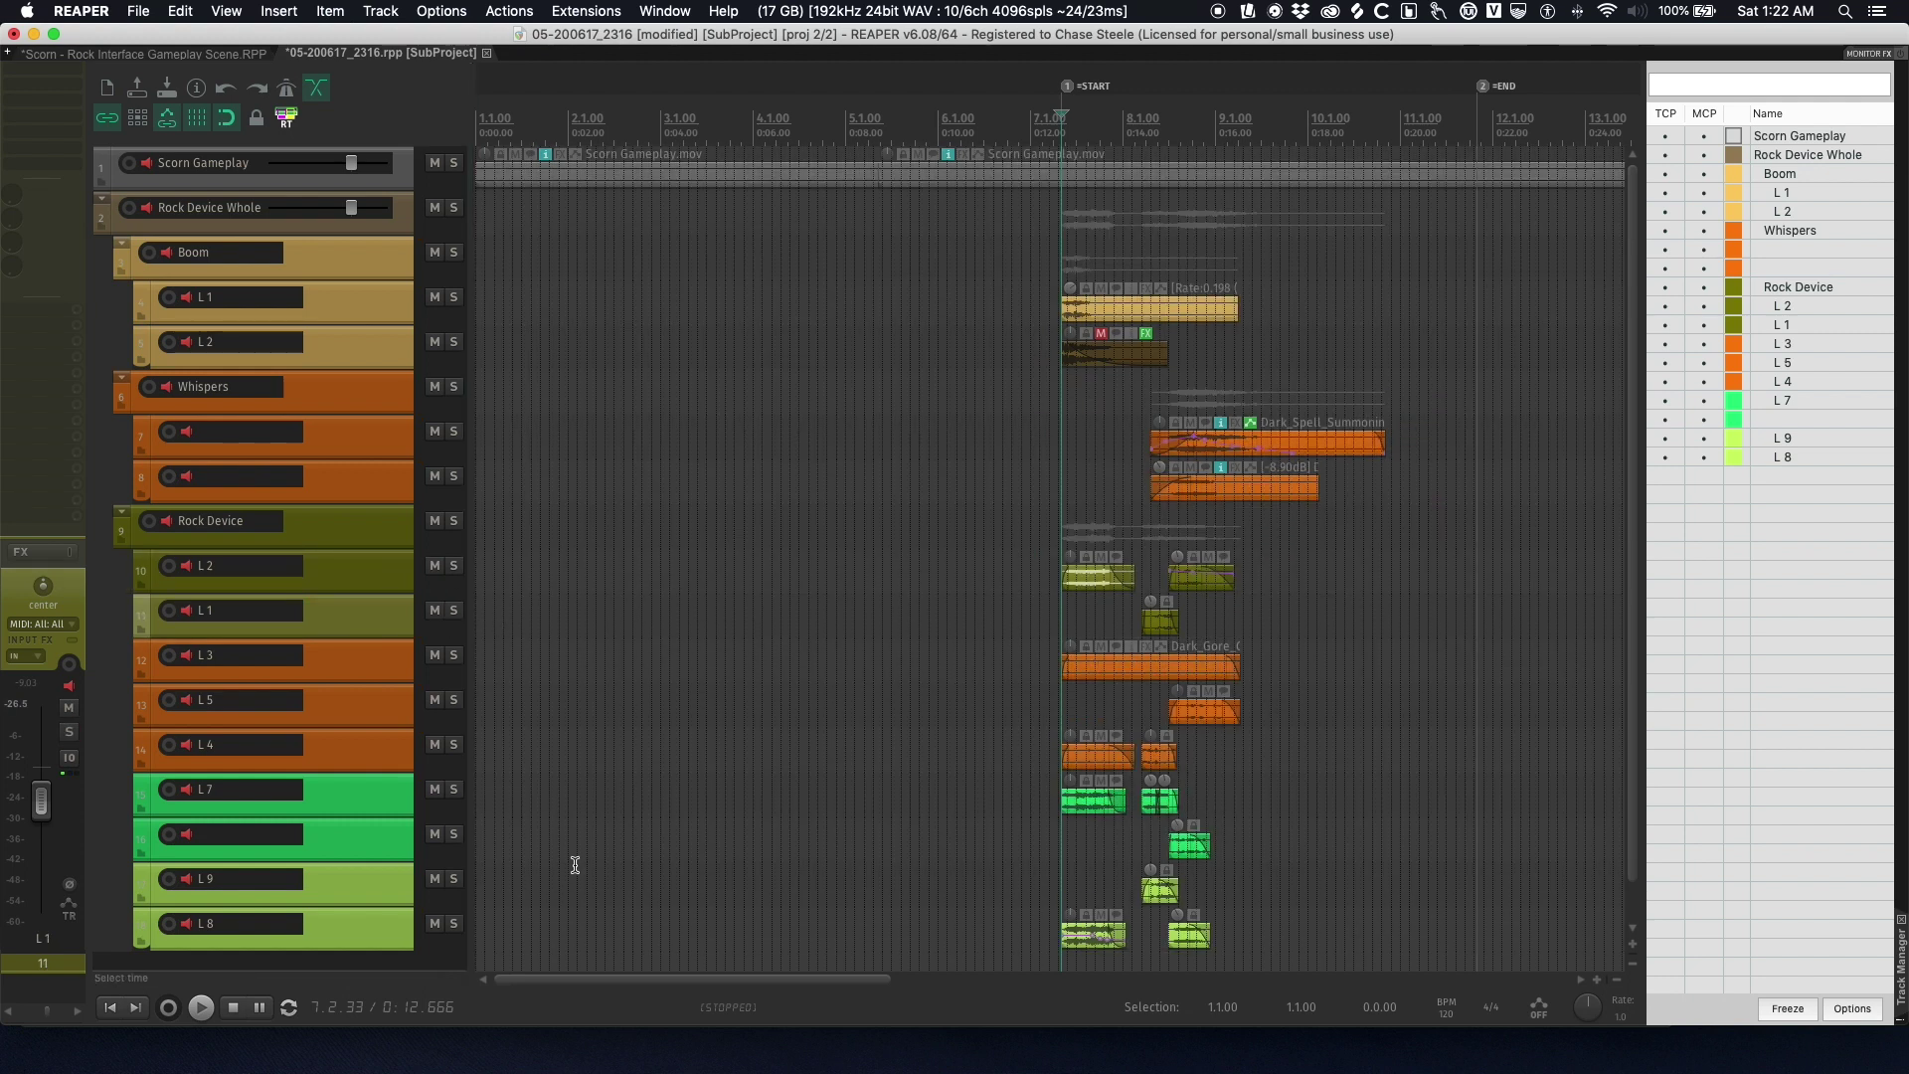
left_click(455, 657)
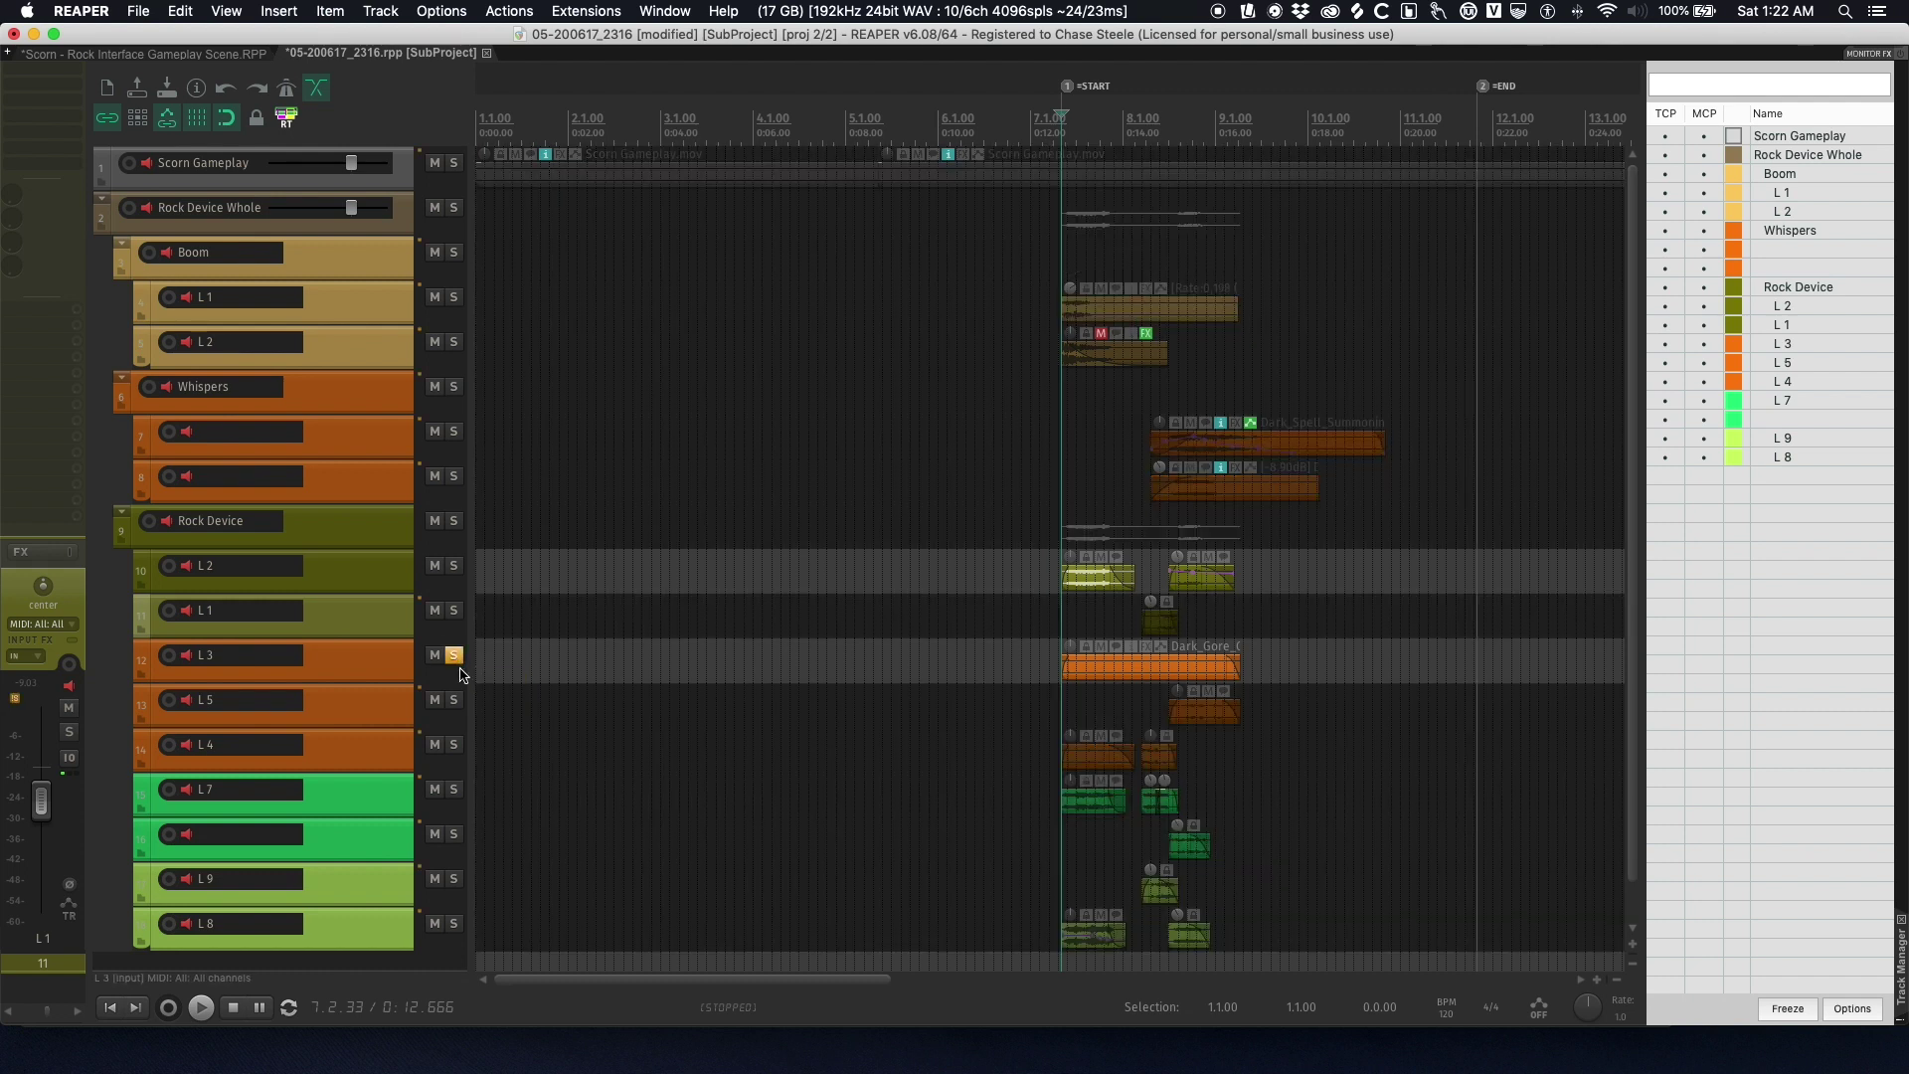
- Solo layers L 5 and L 4 of the Rock Device folder alongside L 3 and select the Dark_Gore_Goo clip
left_click(455, 701)
left_click(454, 745)
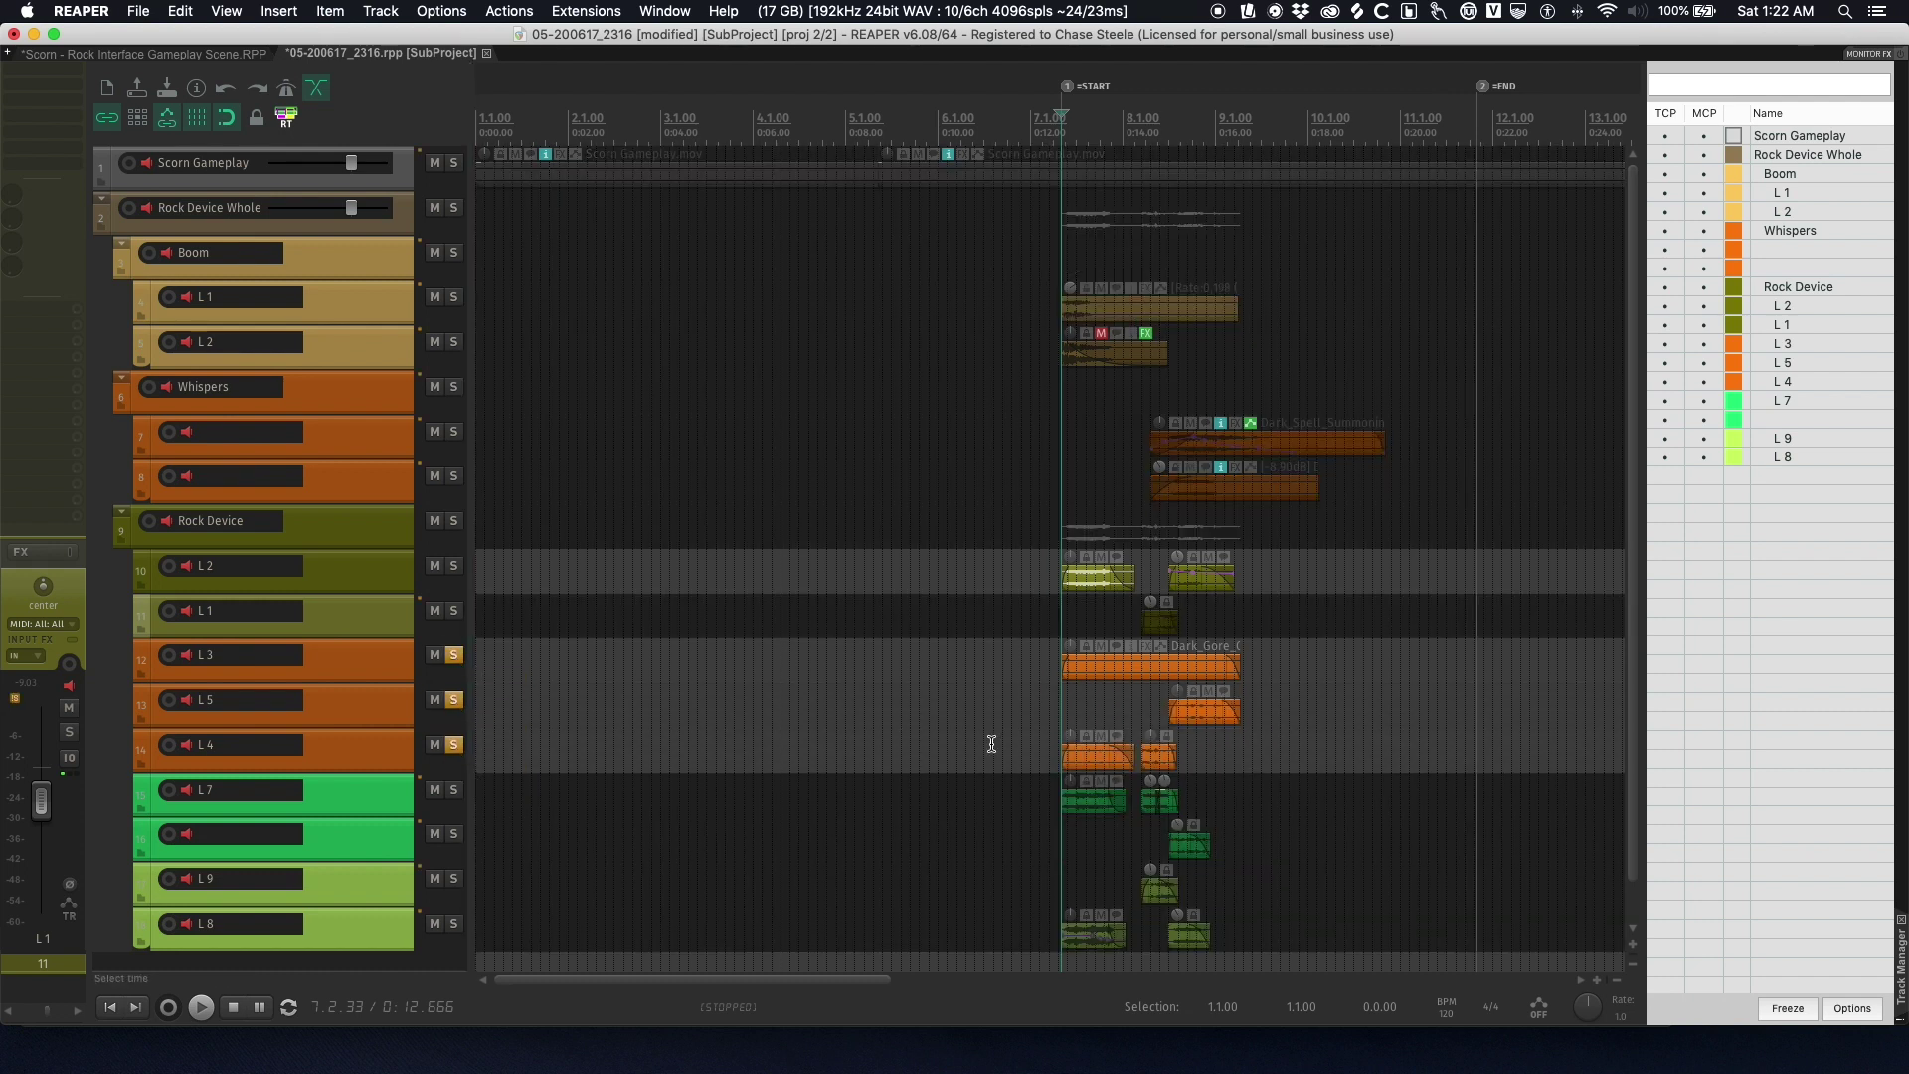
left_click(1006, 672)
key("space")
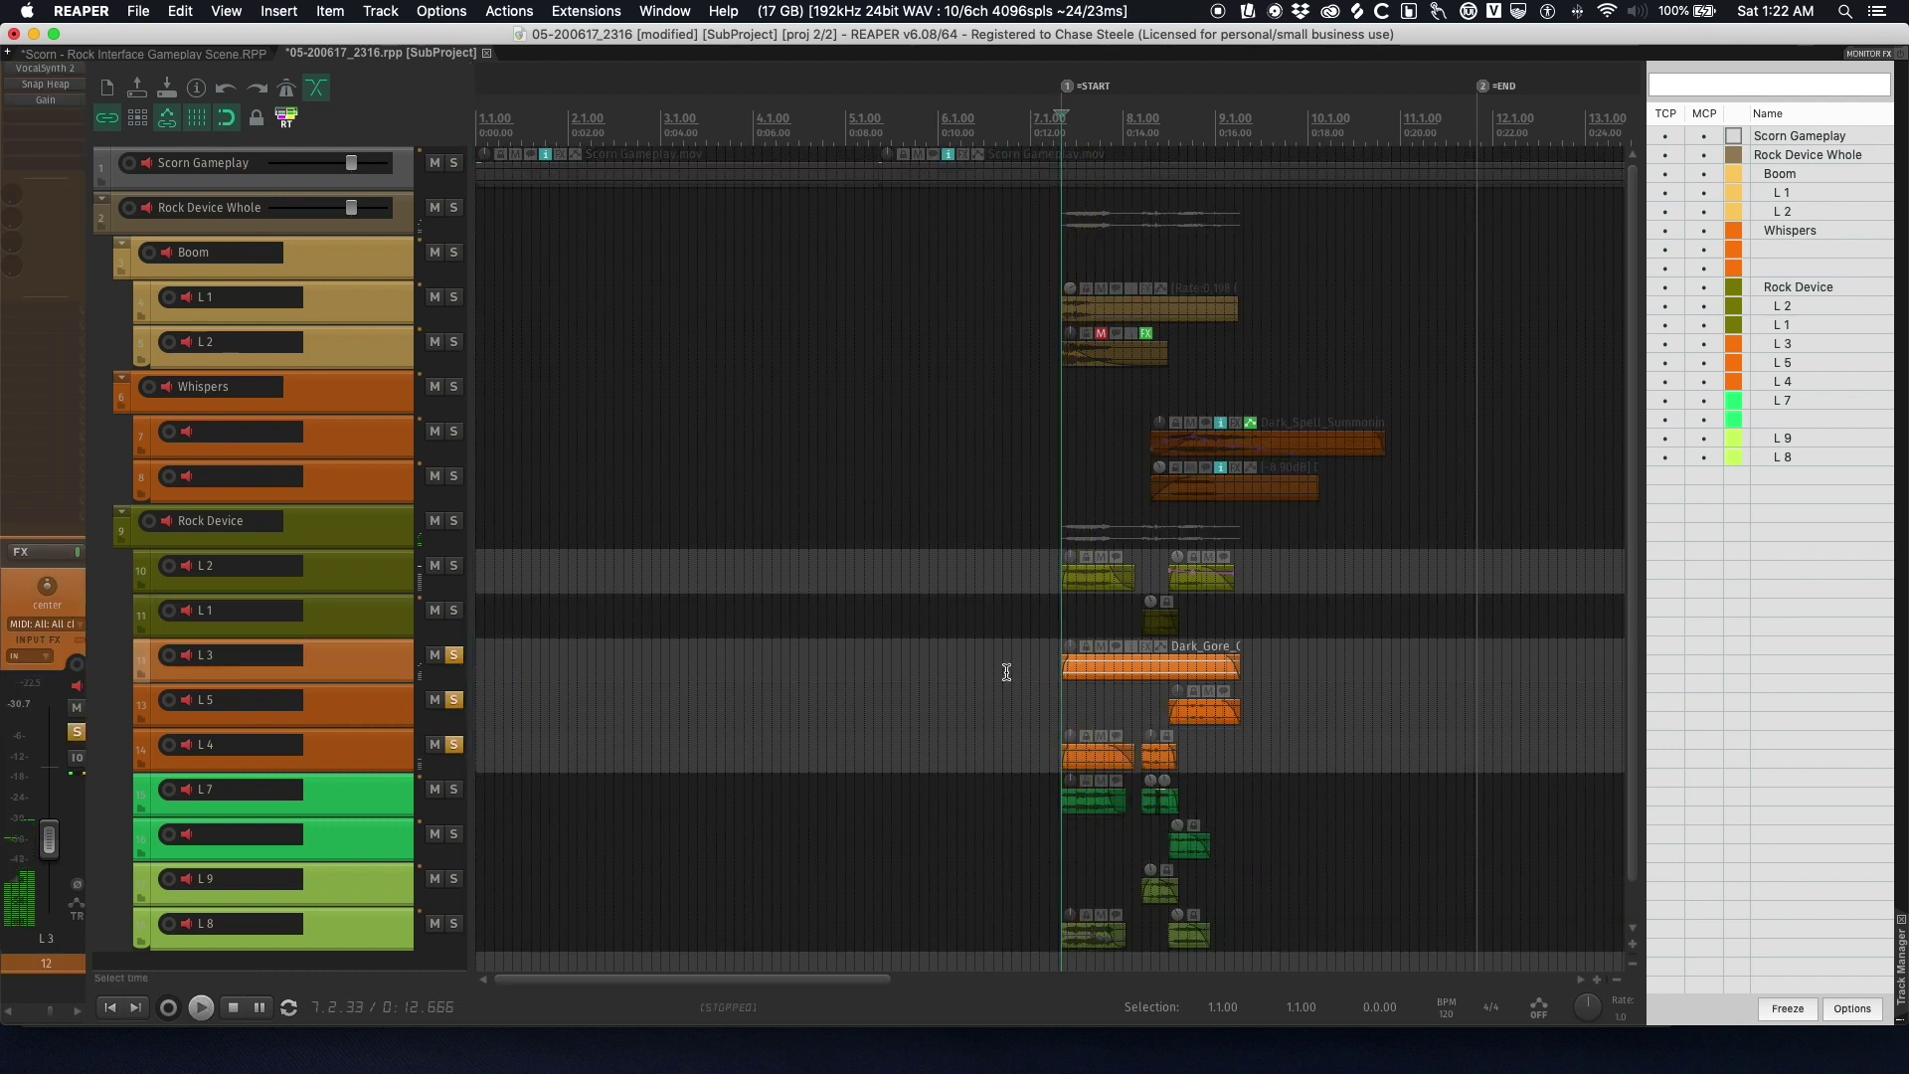
- Inspect the Dark_Gore_Goo clip's waveform up close and play the soloed layers L 3, L 5 and L 4 from 0:12.666
key("z")
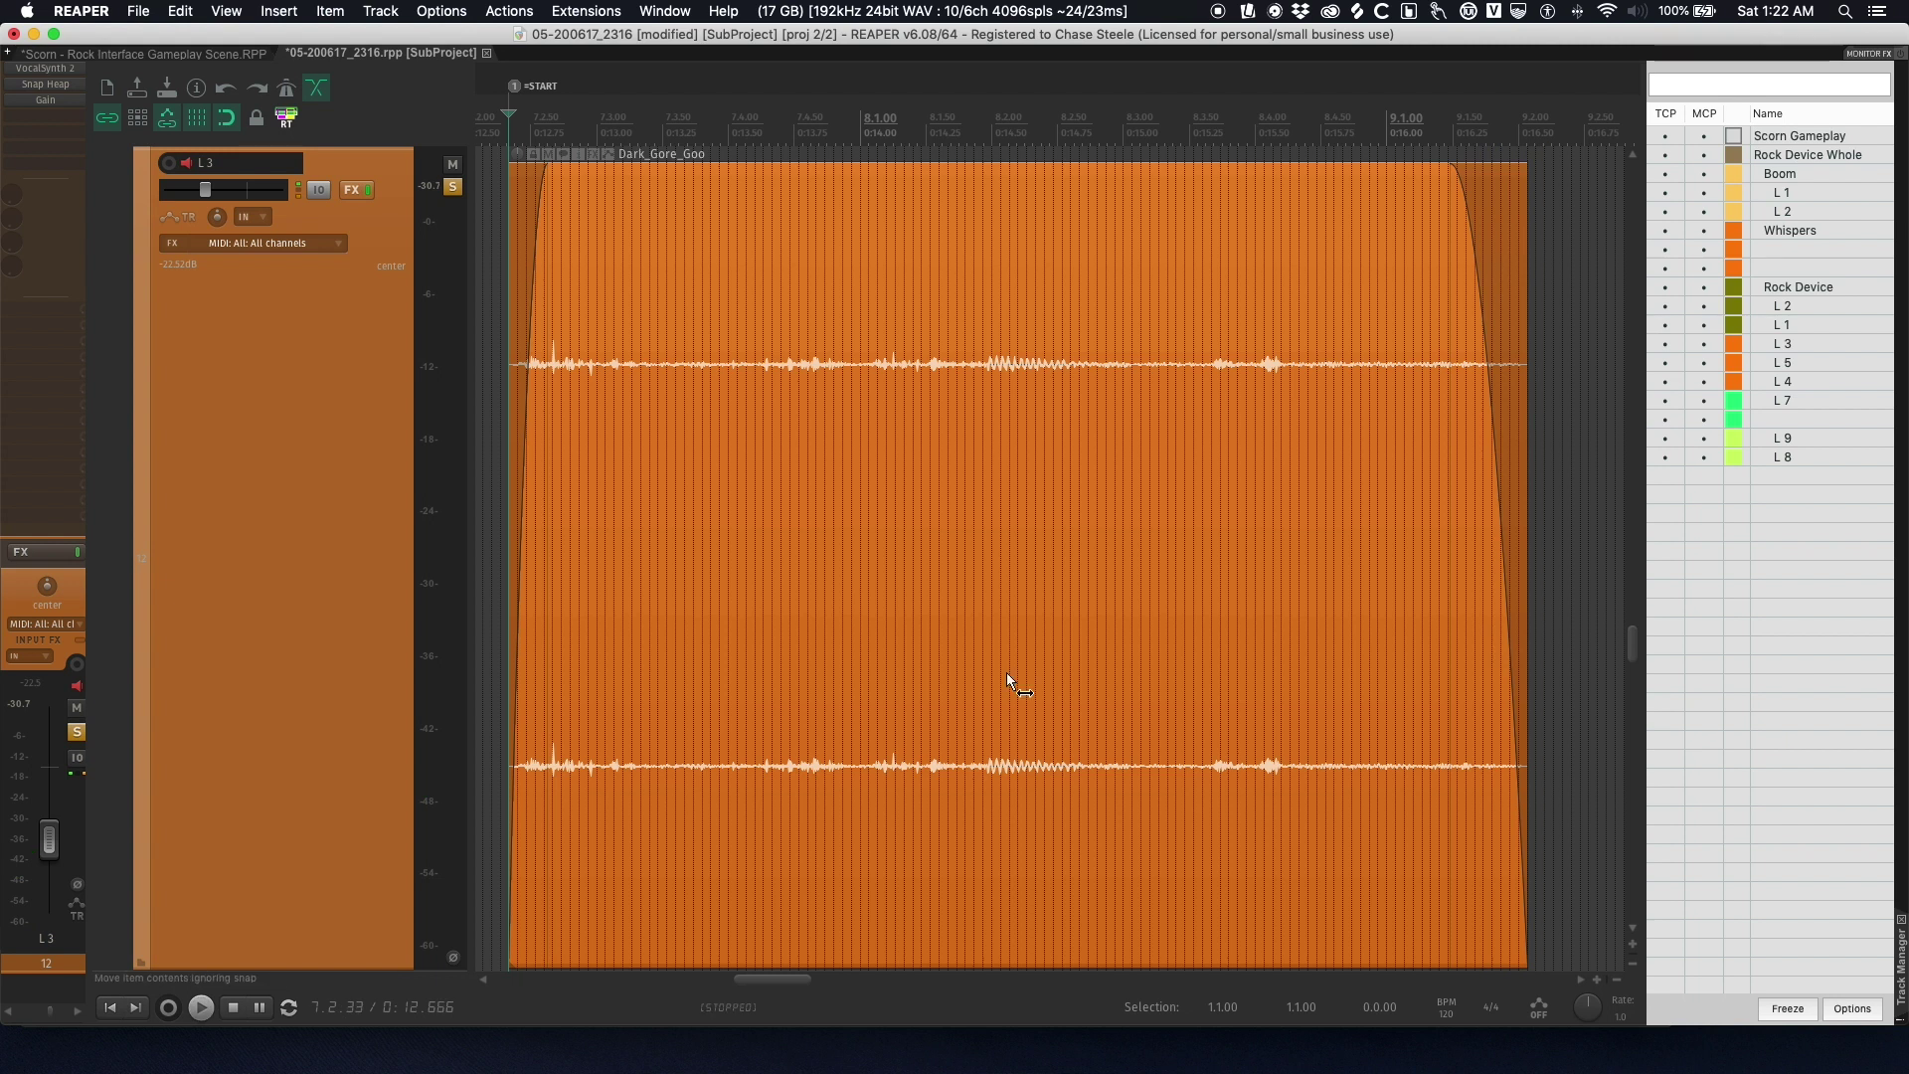
key("z")
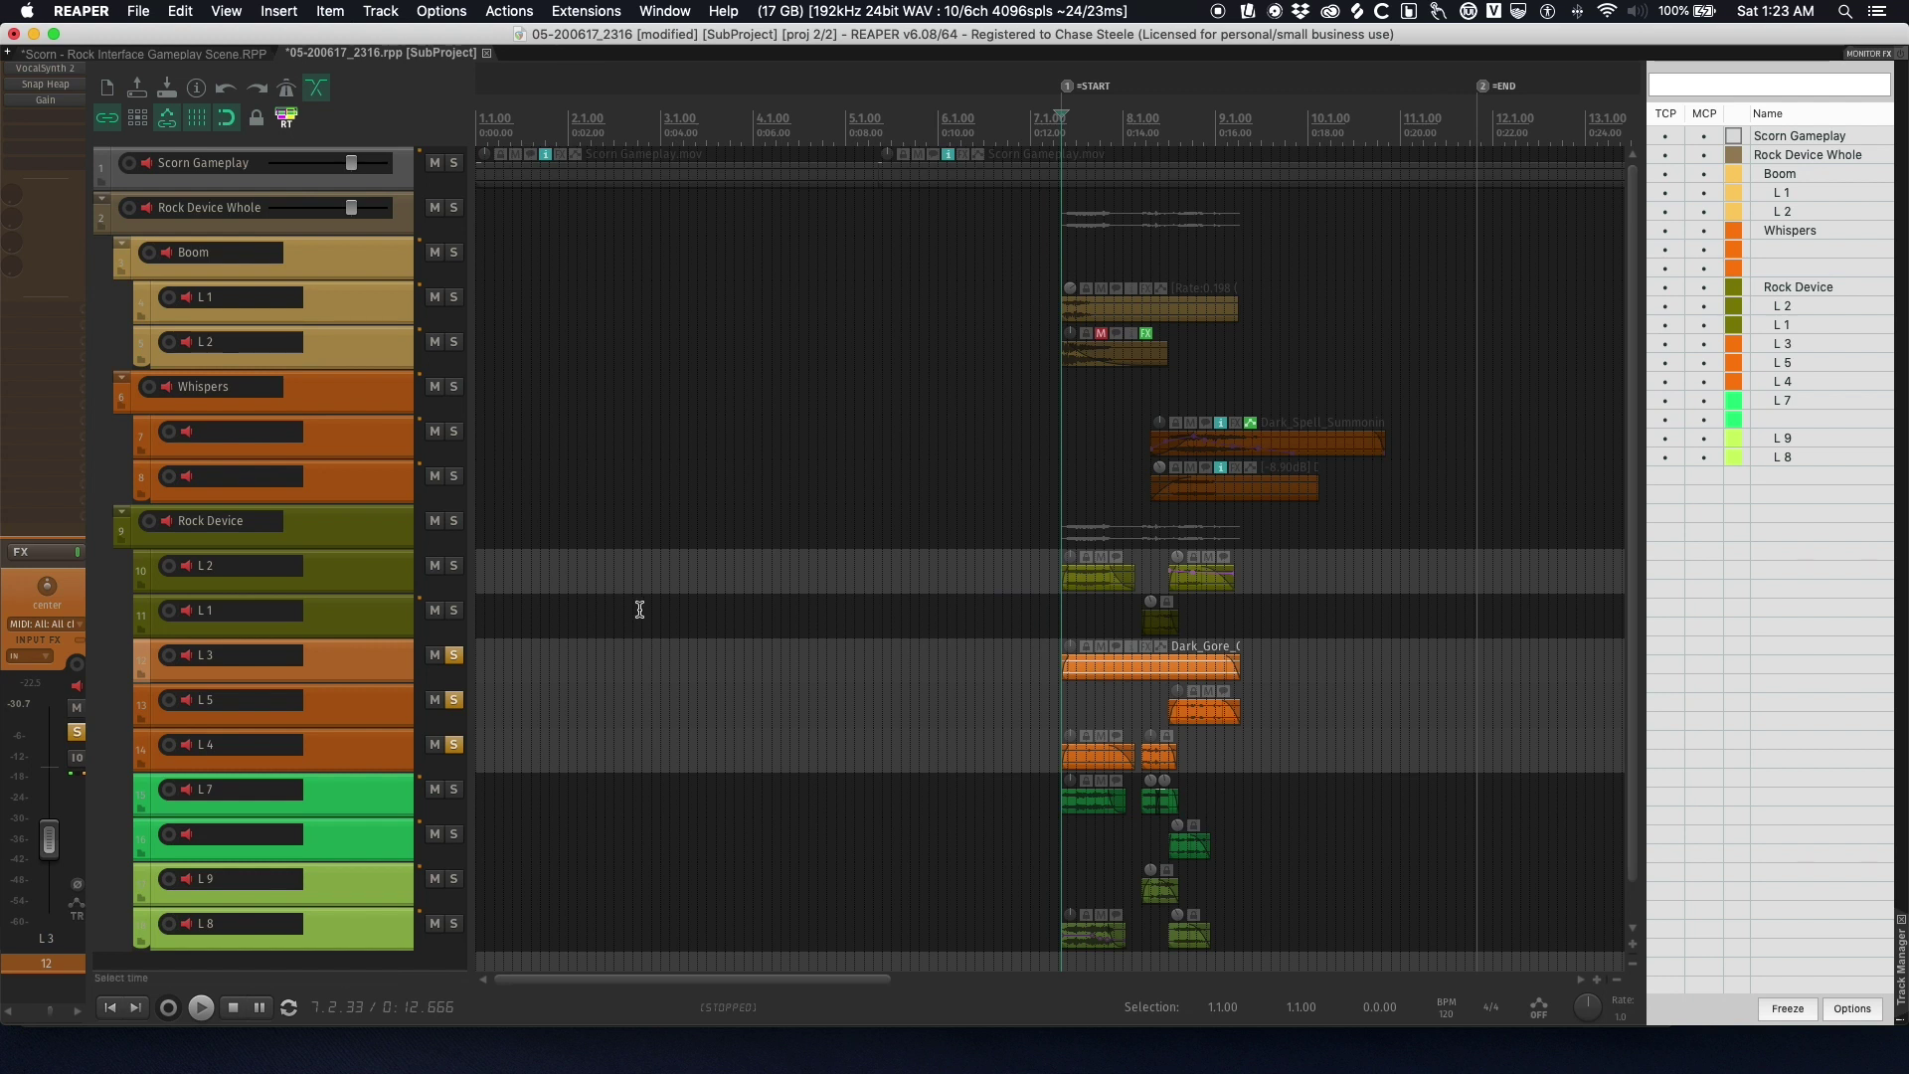
key("space")
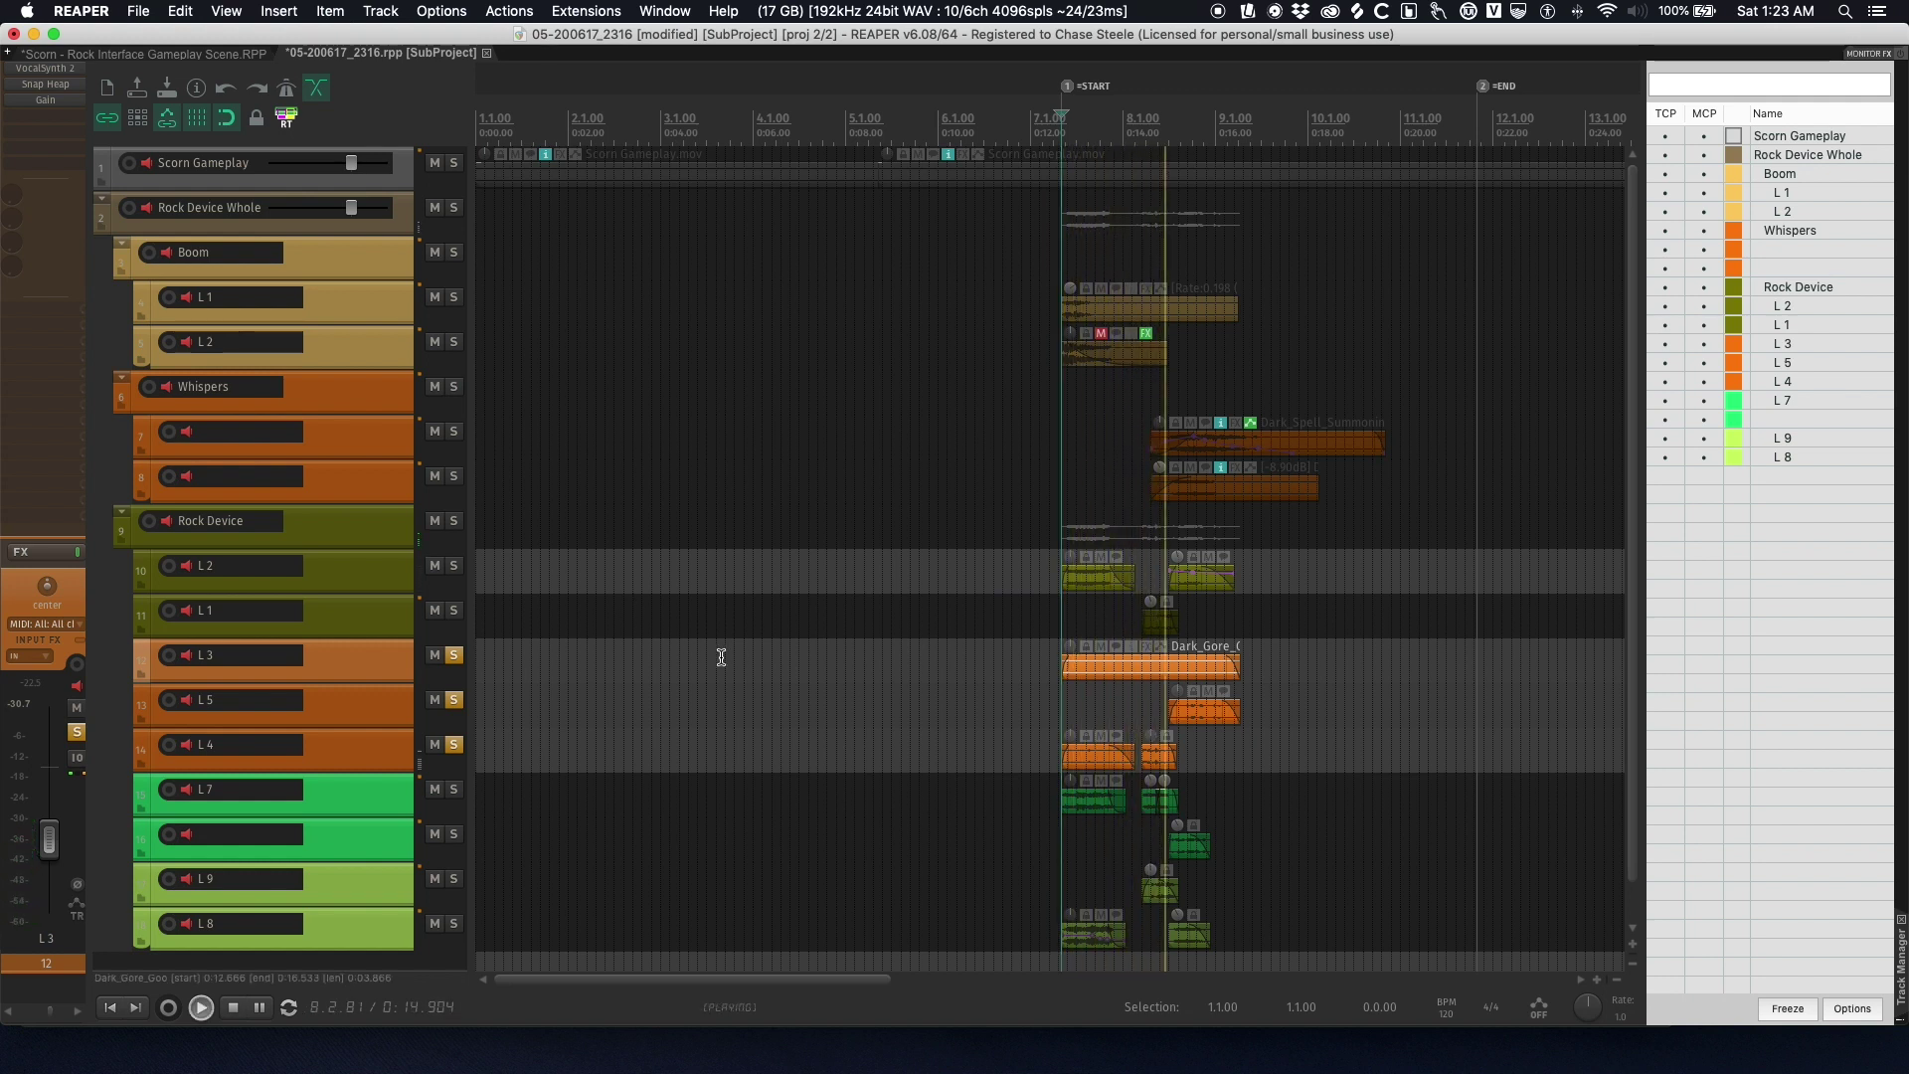
key("space")
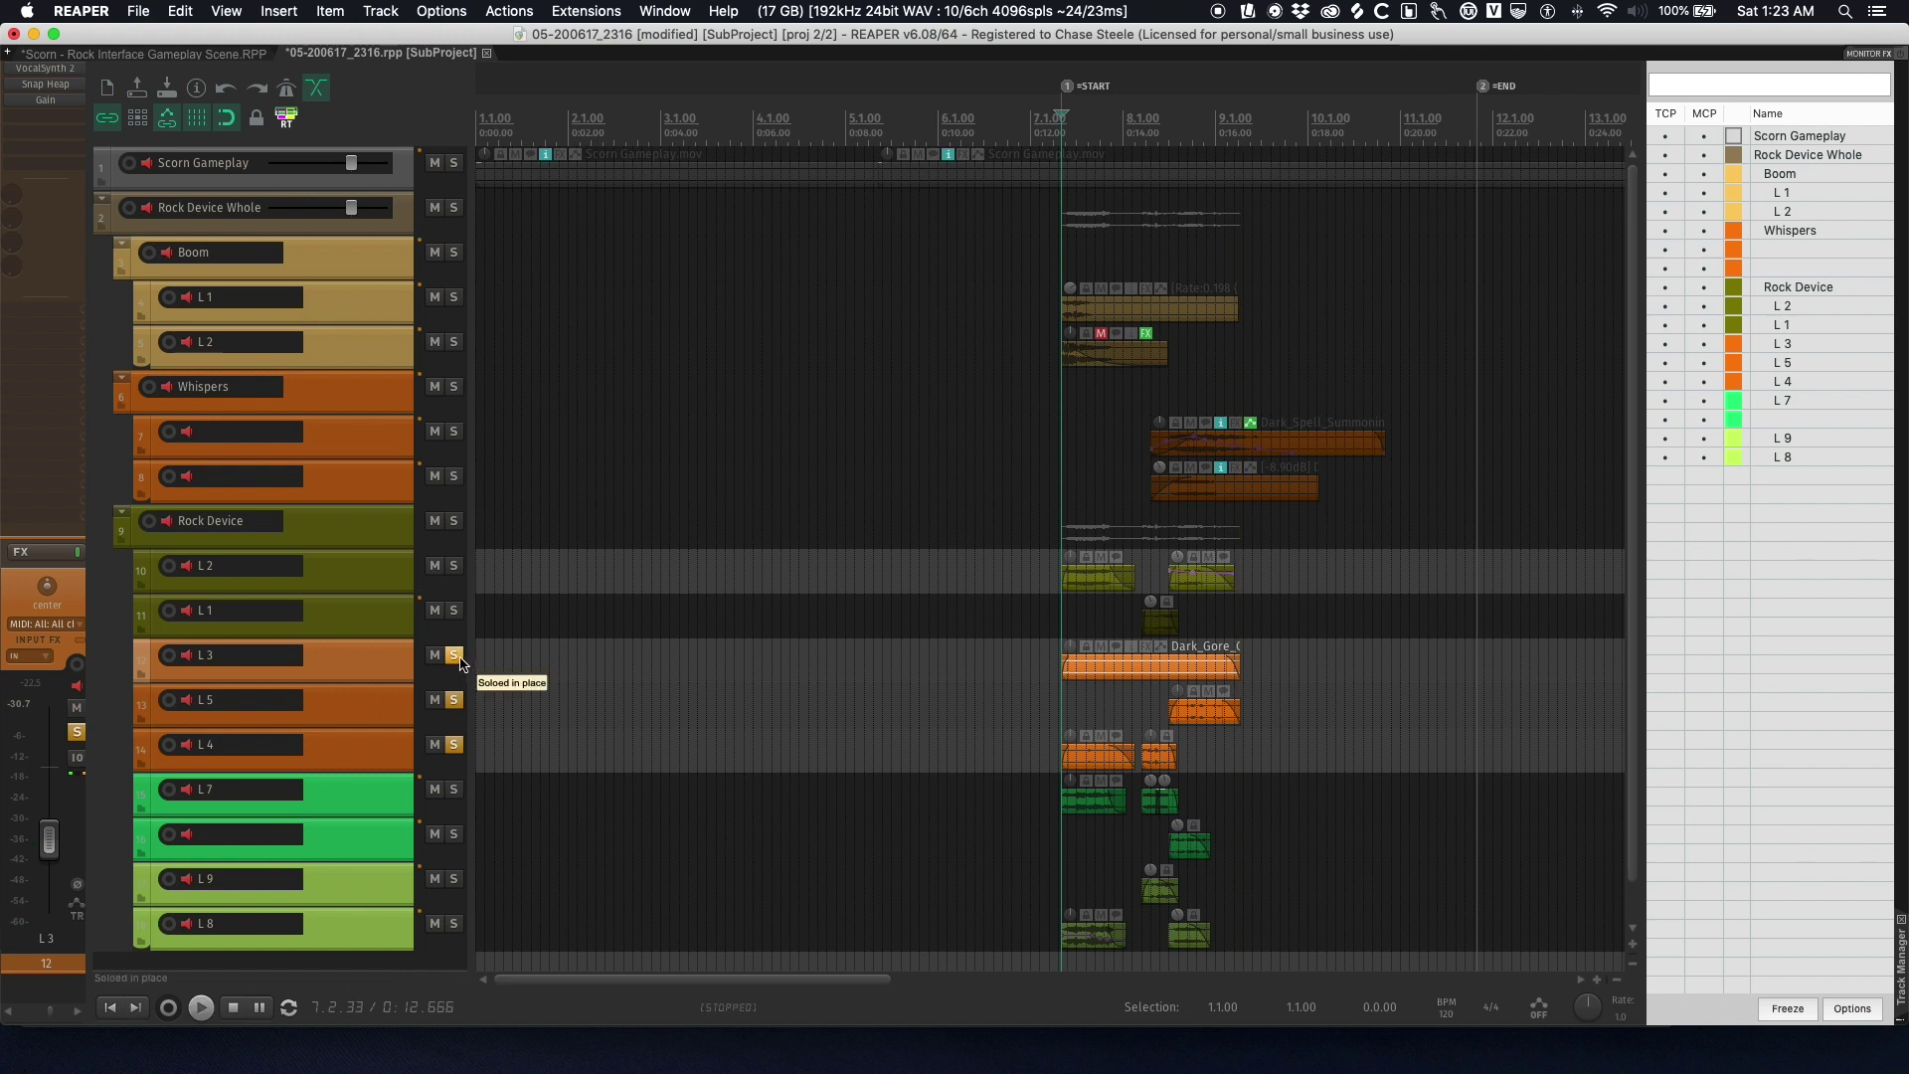
- Unsolo Rock Device layers L 3, L 5 and L 4 and mute all three together
left_click(450, 710)
left_click(453, 757)
left_click(385, 638)
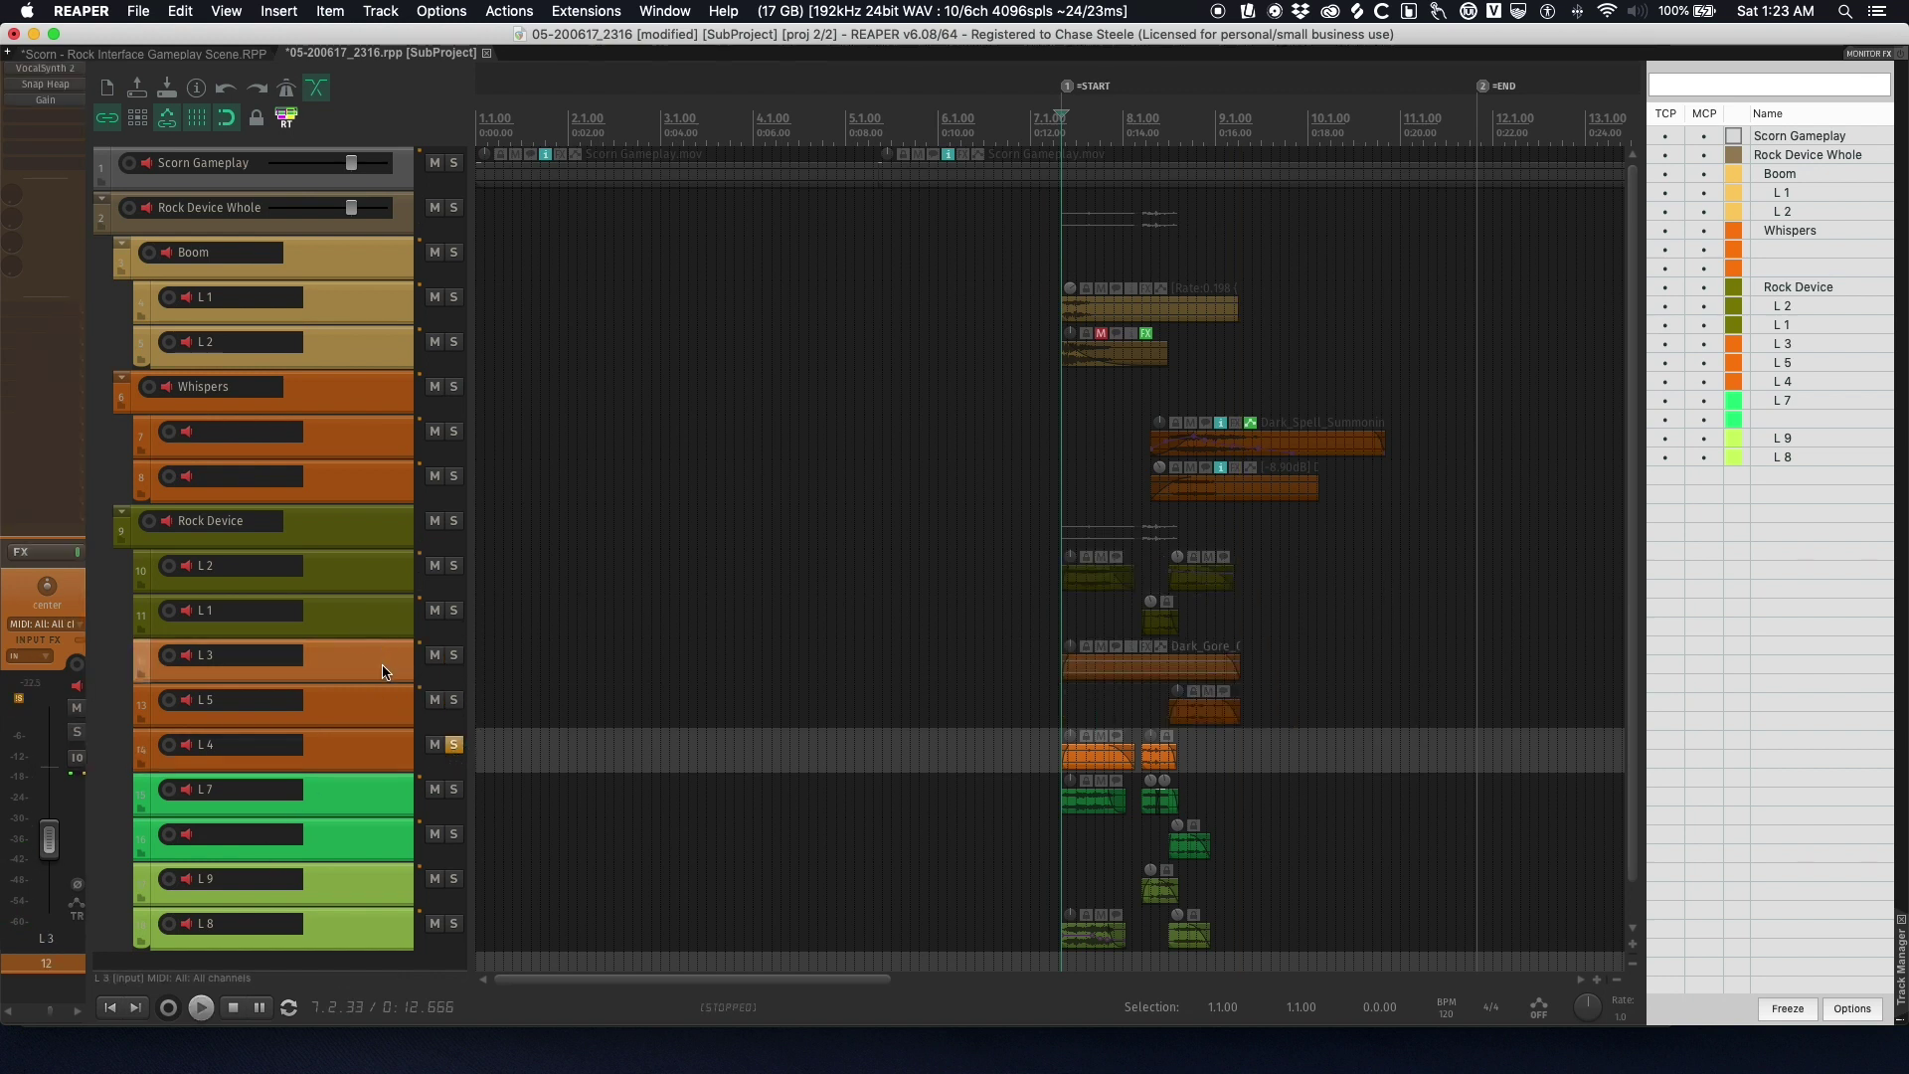
left_click(385, 754, "shift")
left_click(459, 751)
left_click(434, 655)
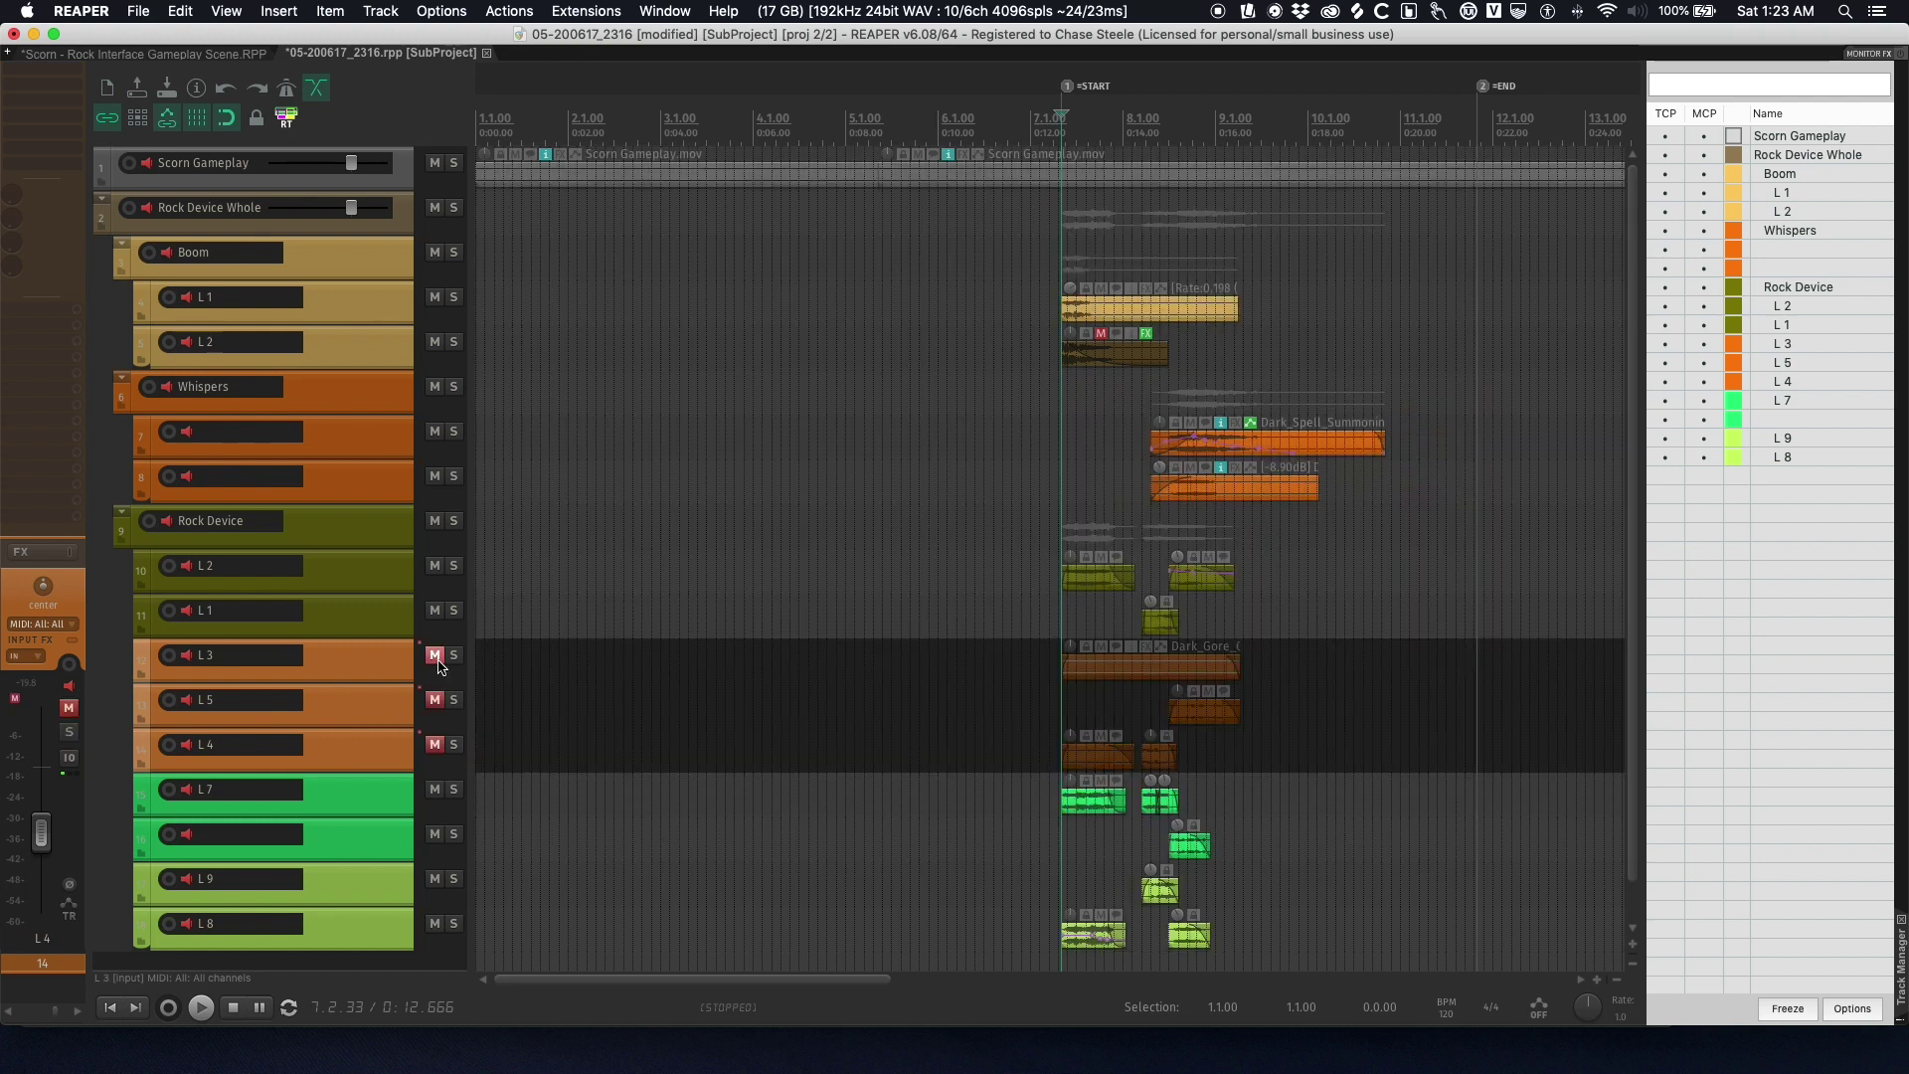
- Play the mix without L 3, L 5 and L 4 against the video from 0:11.800, and hide the video
left_click(1025, 670)
key("space")
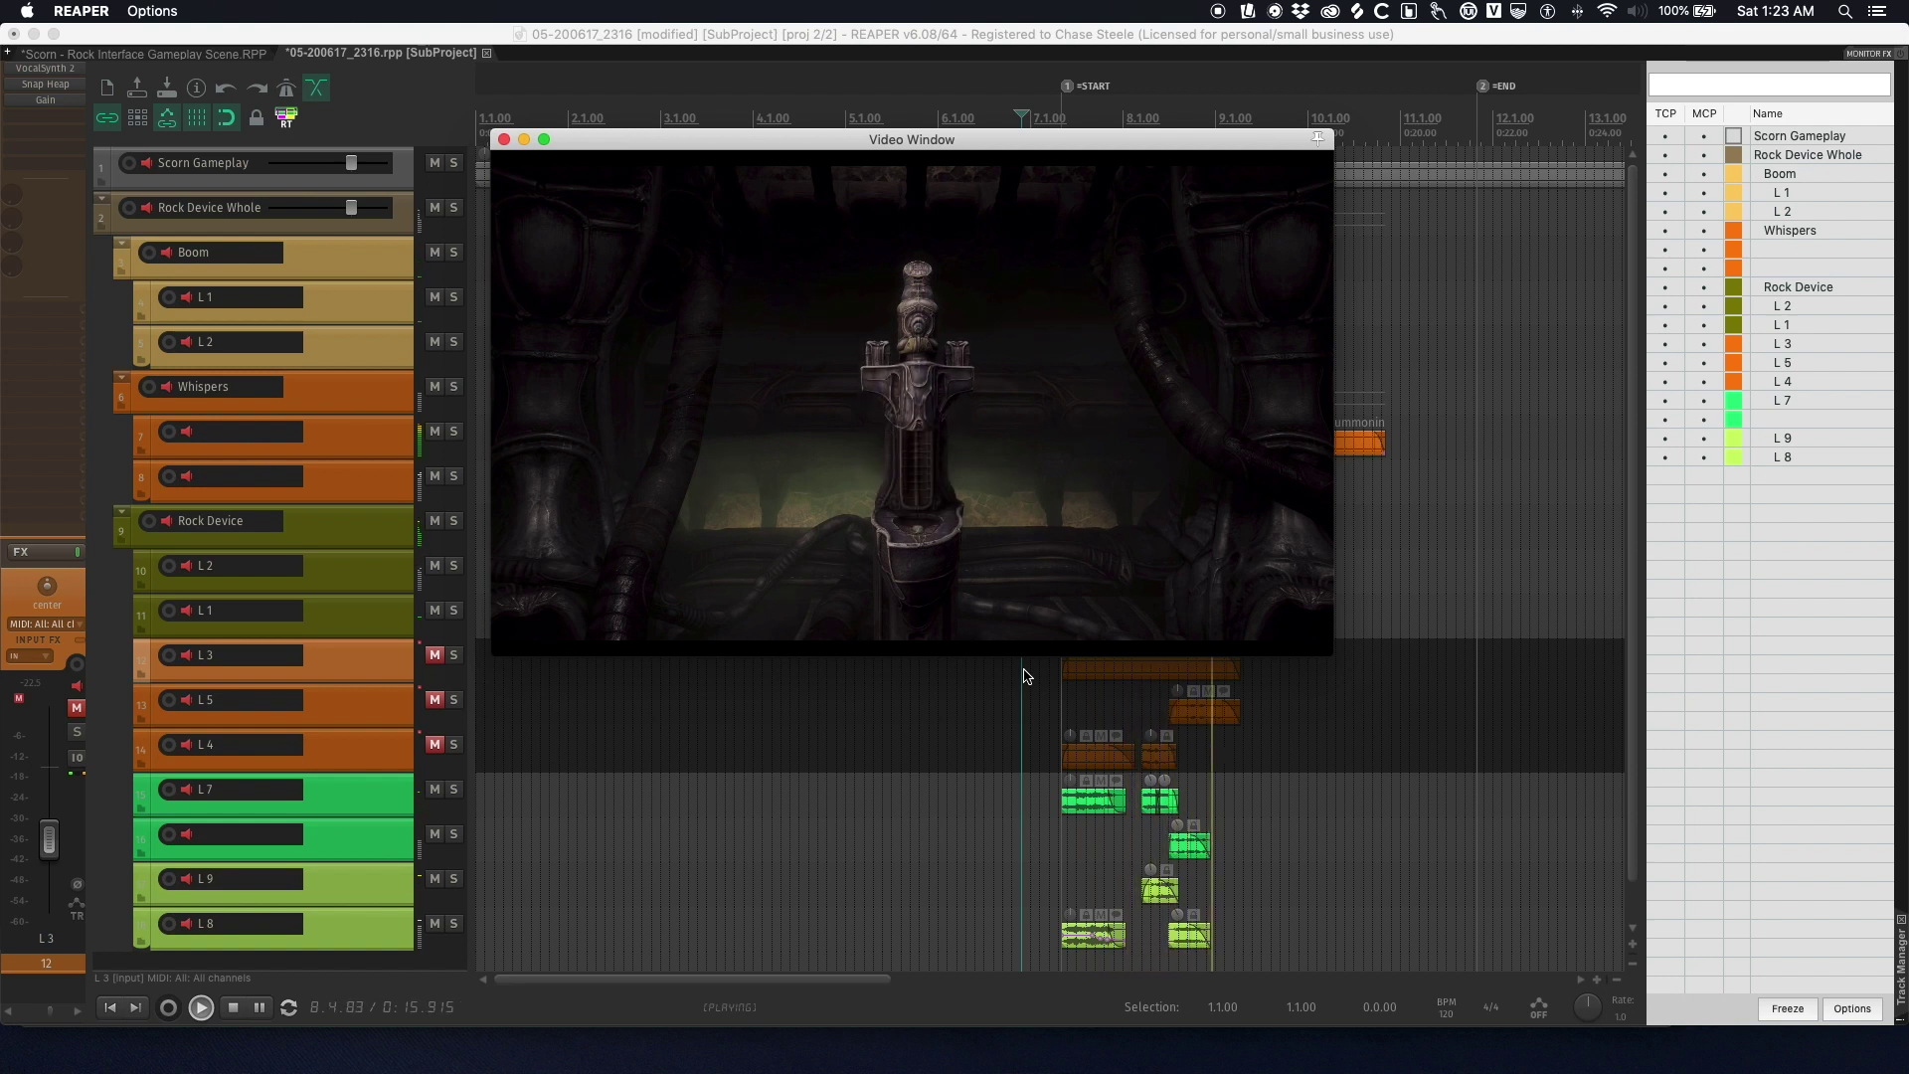
key("space")
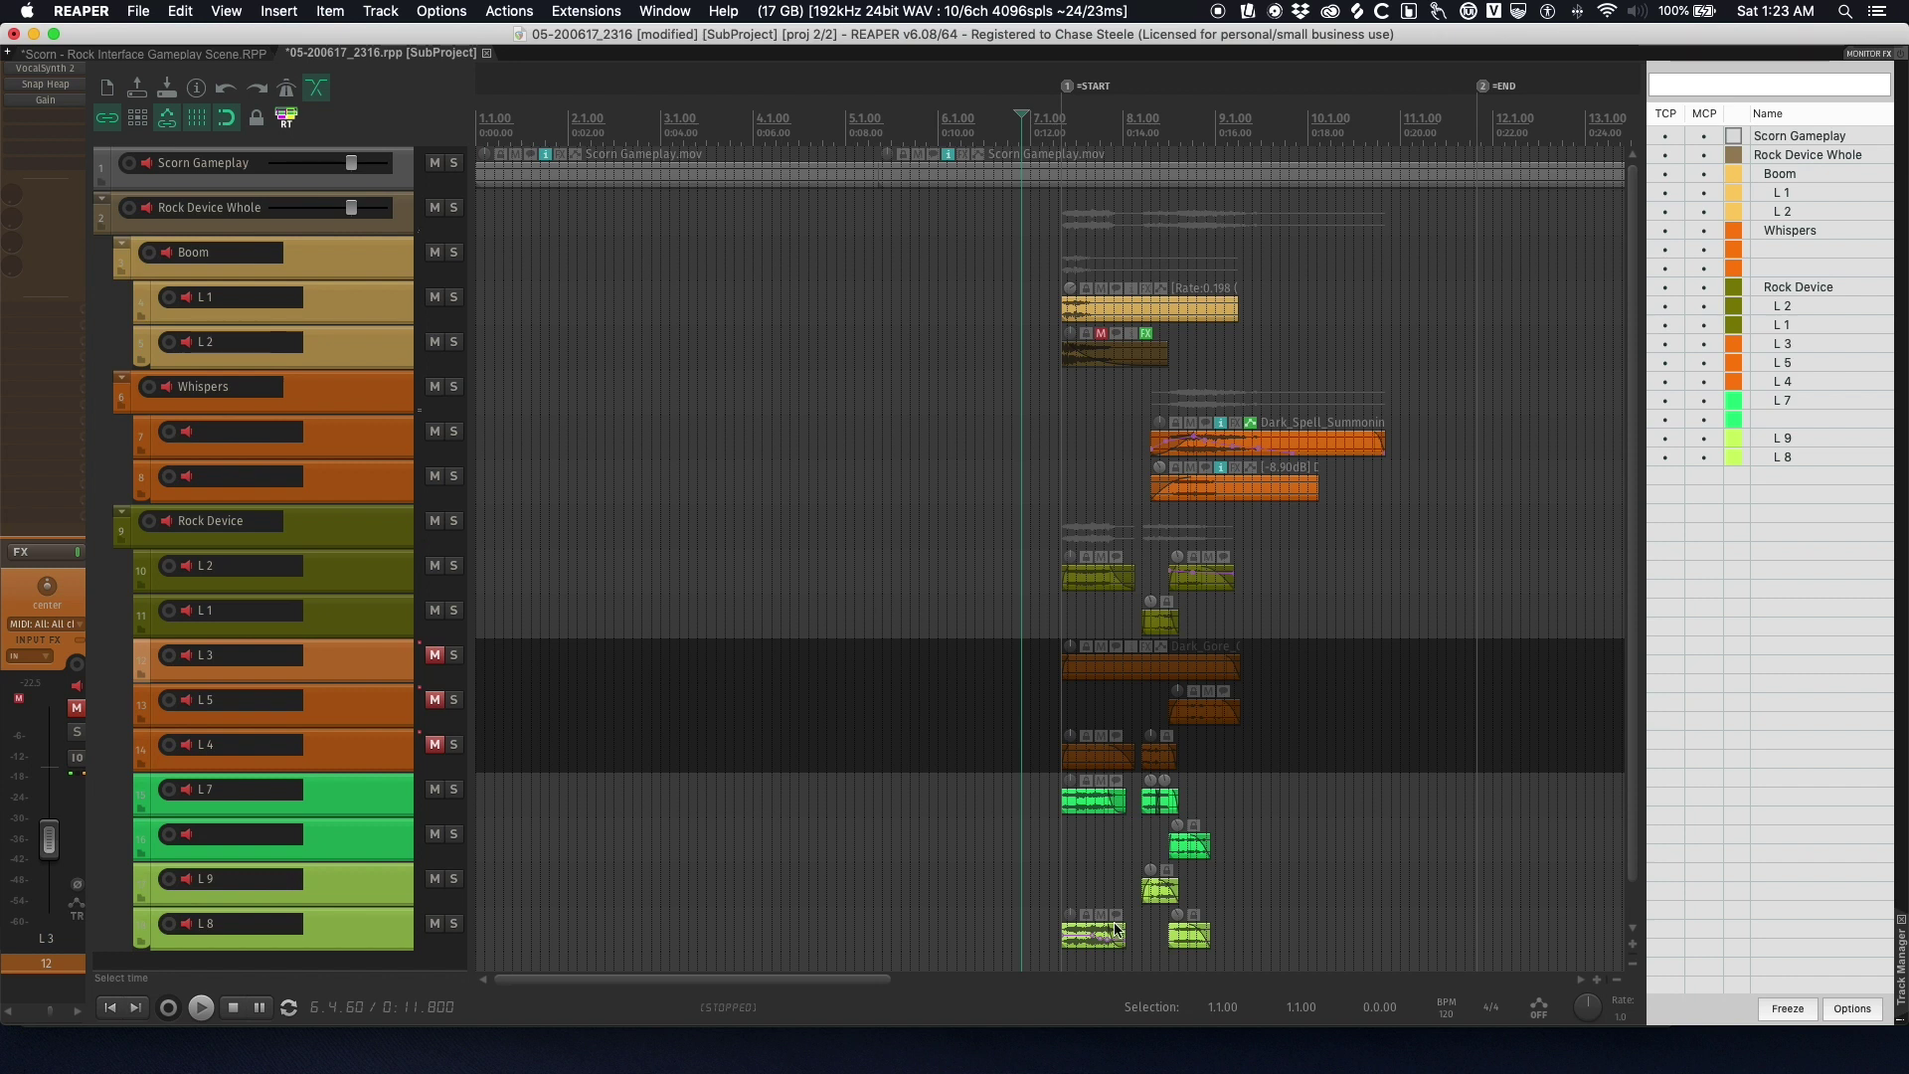
- Solo layer L 7 and the unnamed green track below it together
left_click(1018, 806)
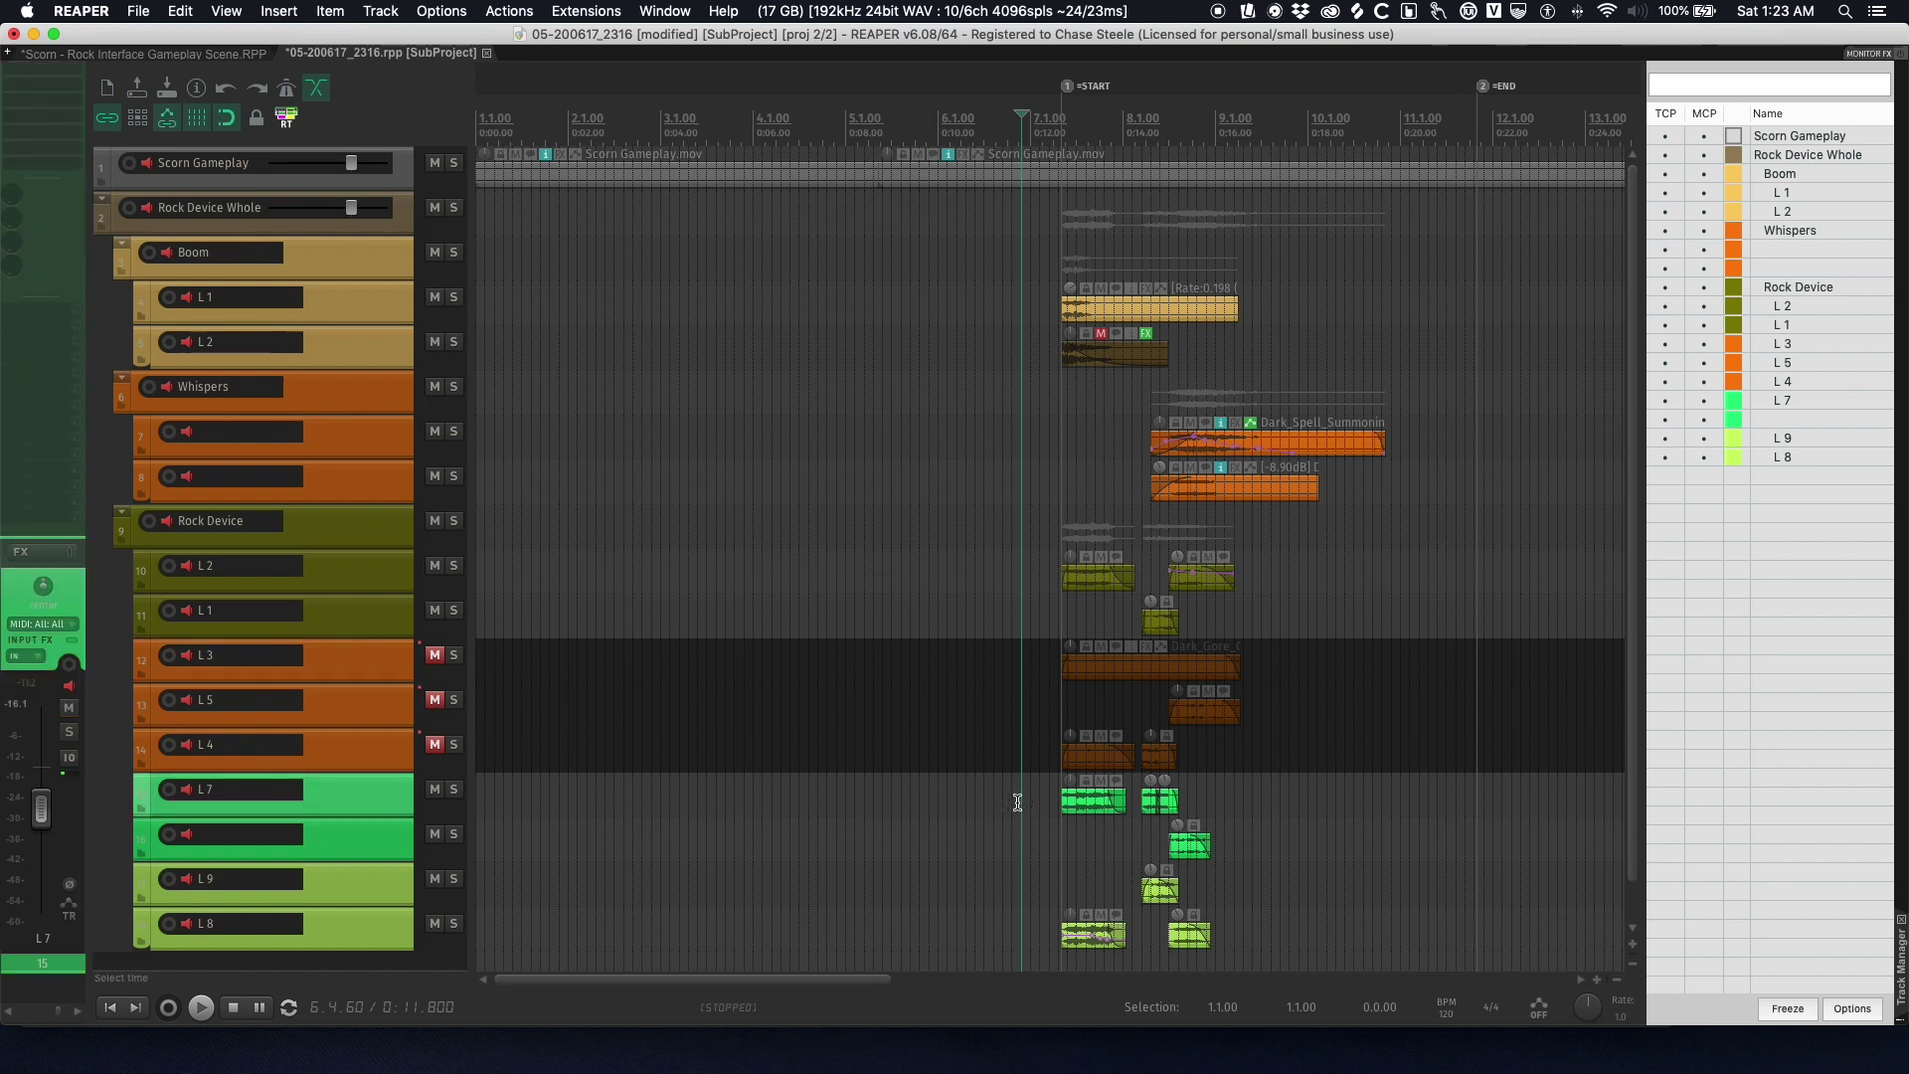
key("Tab")
left_click(369, 831)
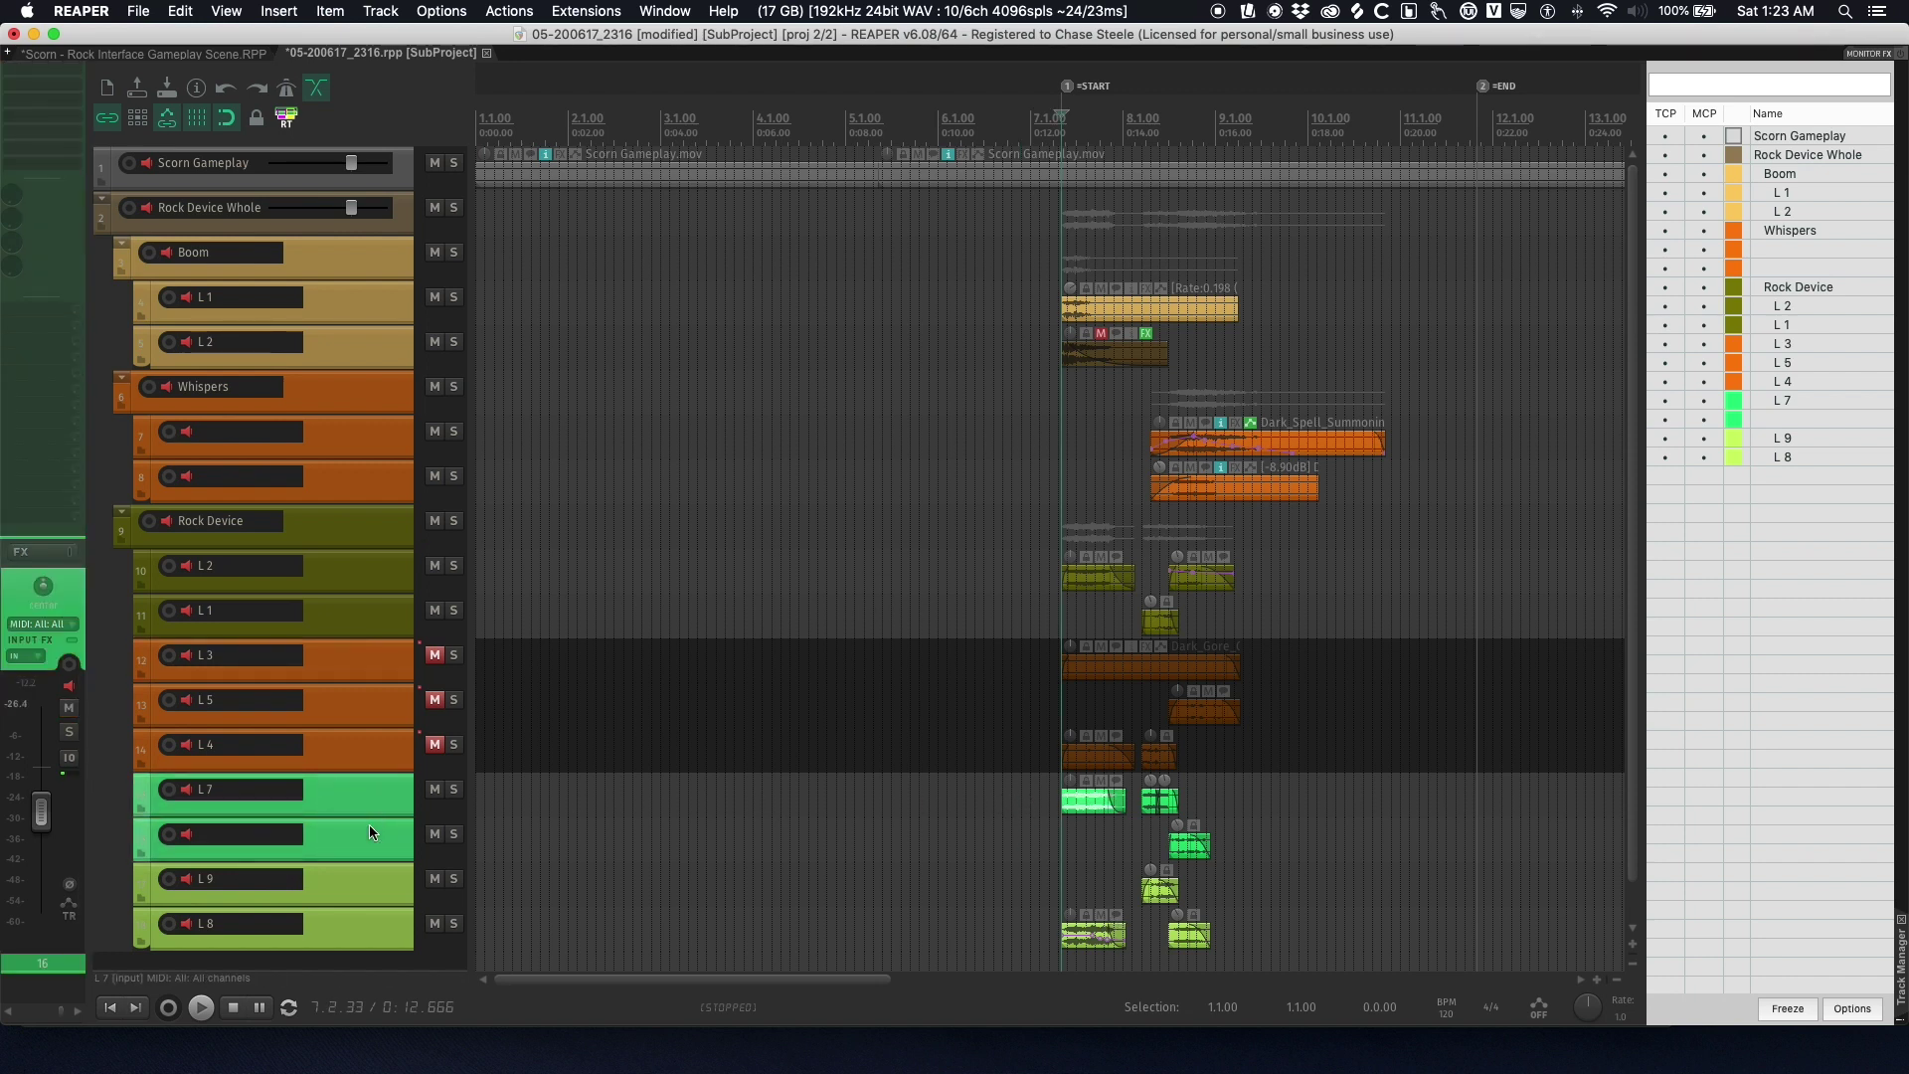
left_click(455, 790)
- Play the two soloed green layers repeatedly against the video from the start of L 7's first clip at 0:12.666
left_click(1044, 802)
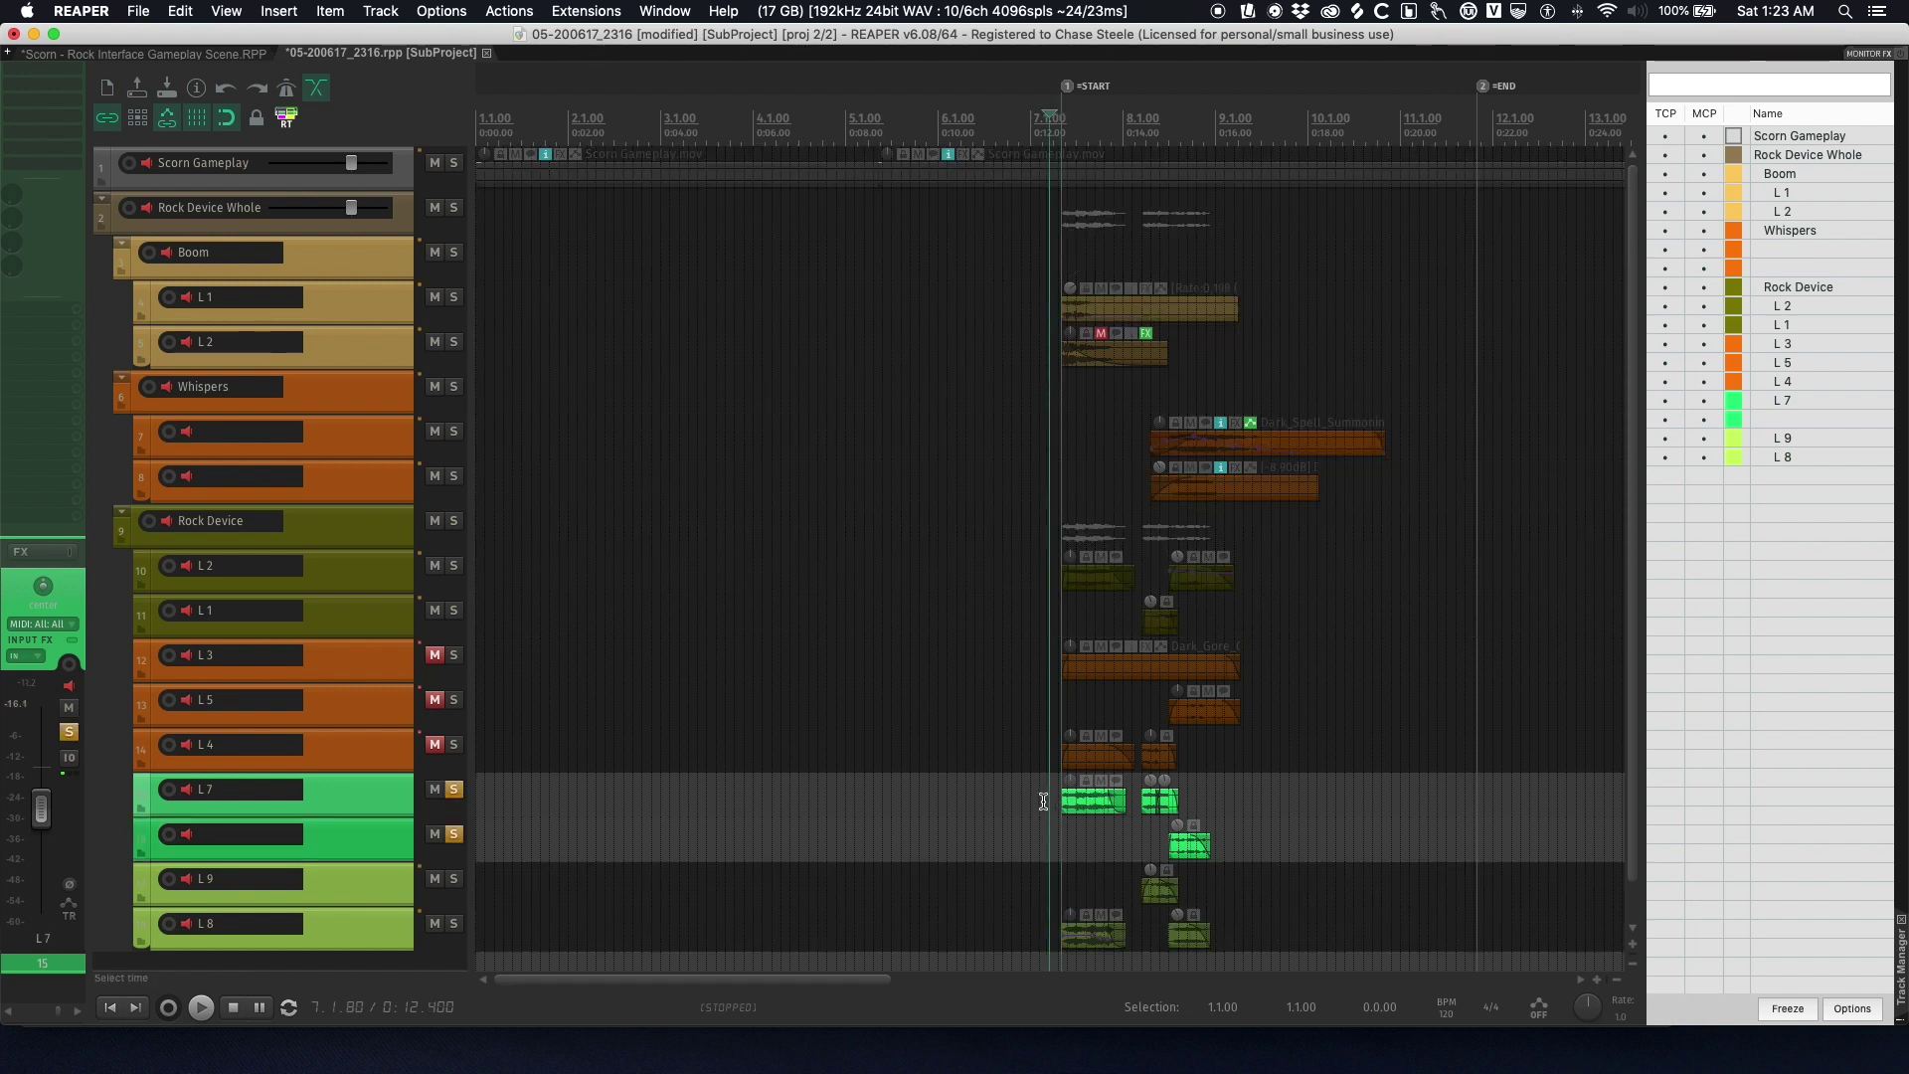
key("Tab")
key("space")
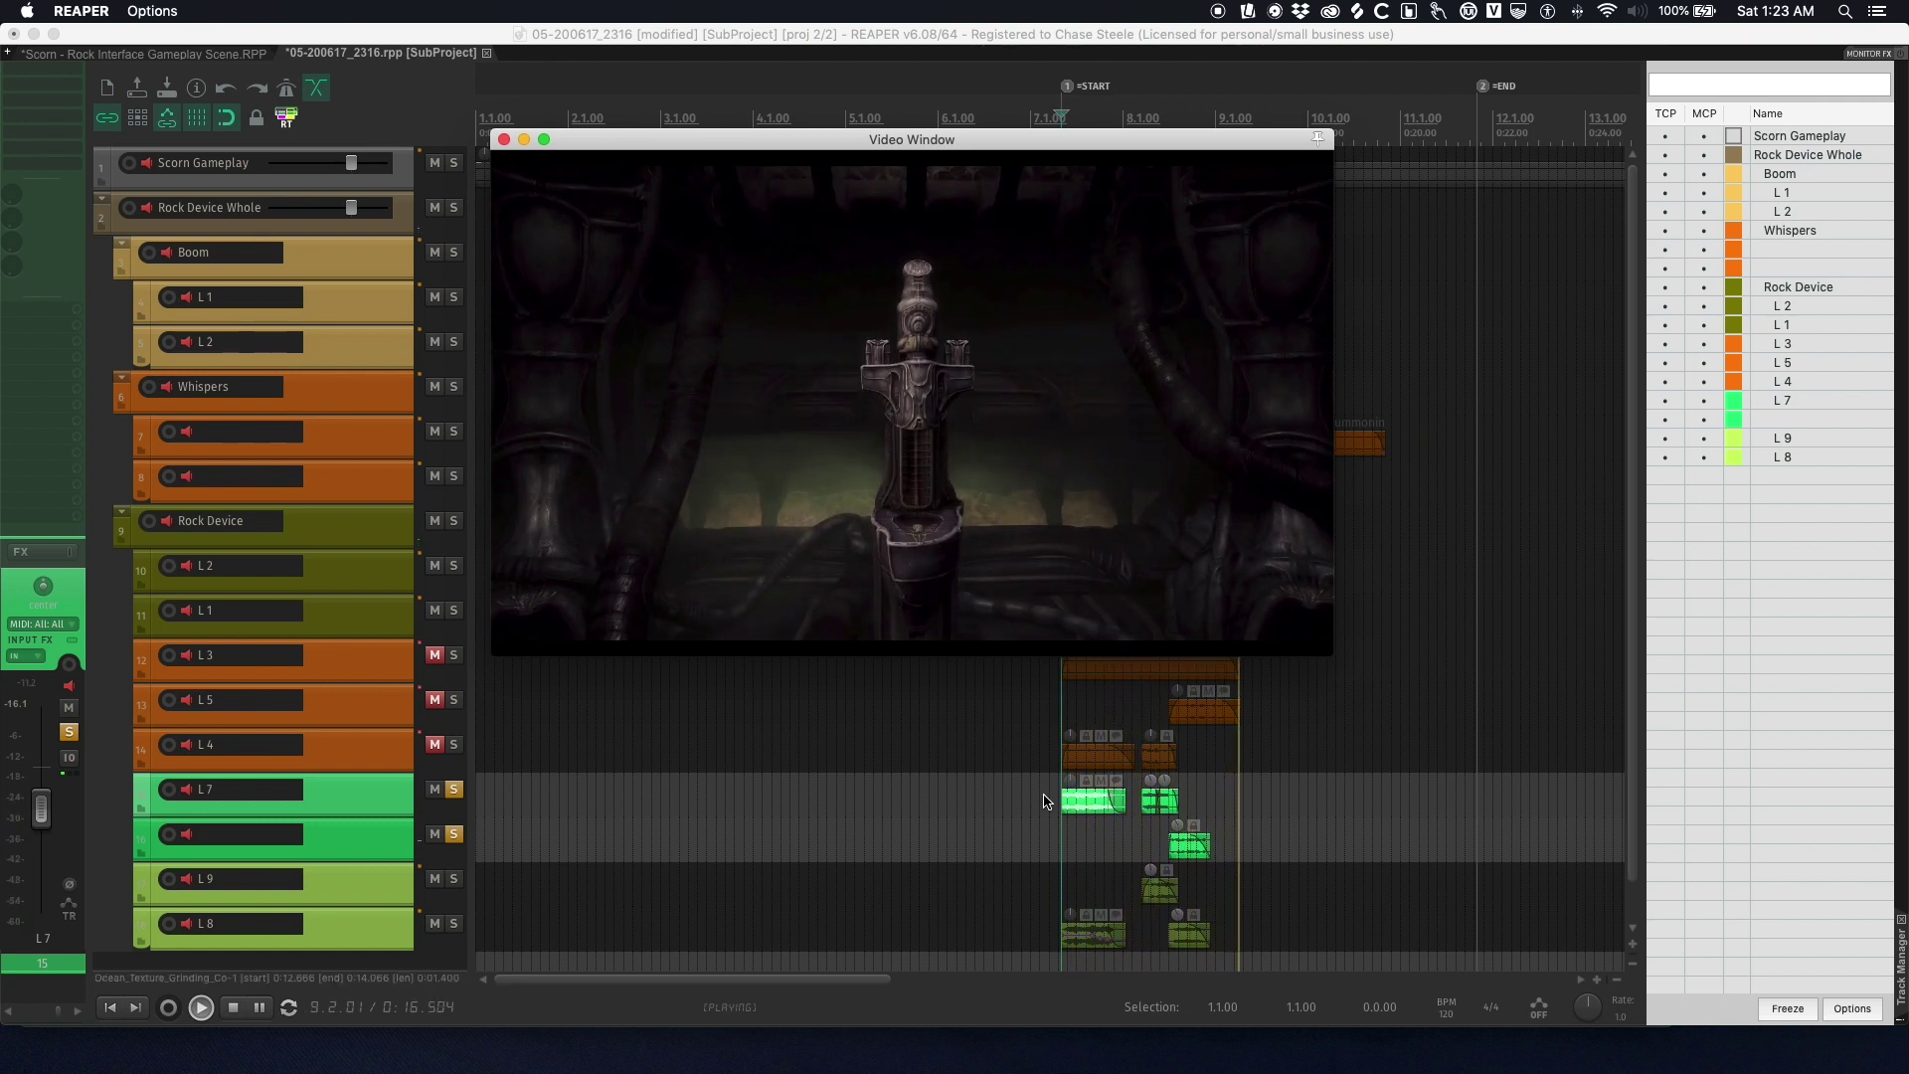
key("space")
key("space")
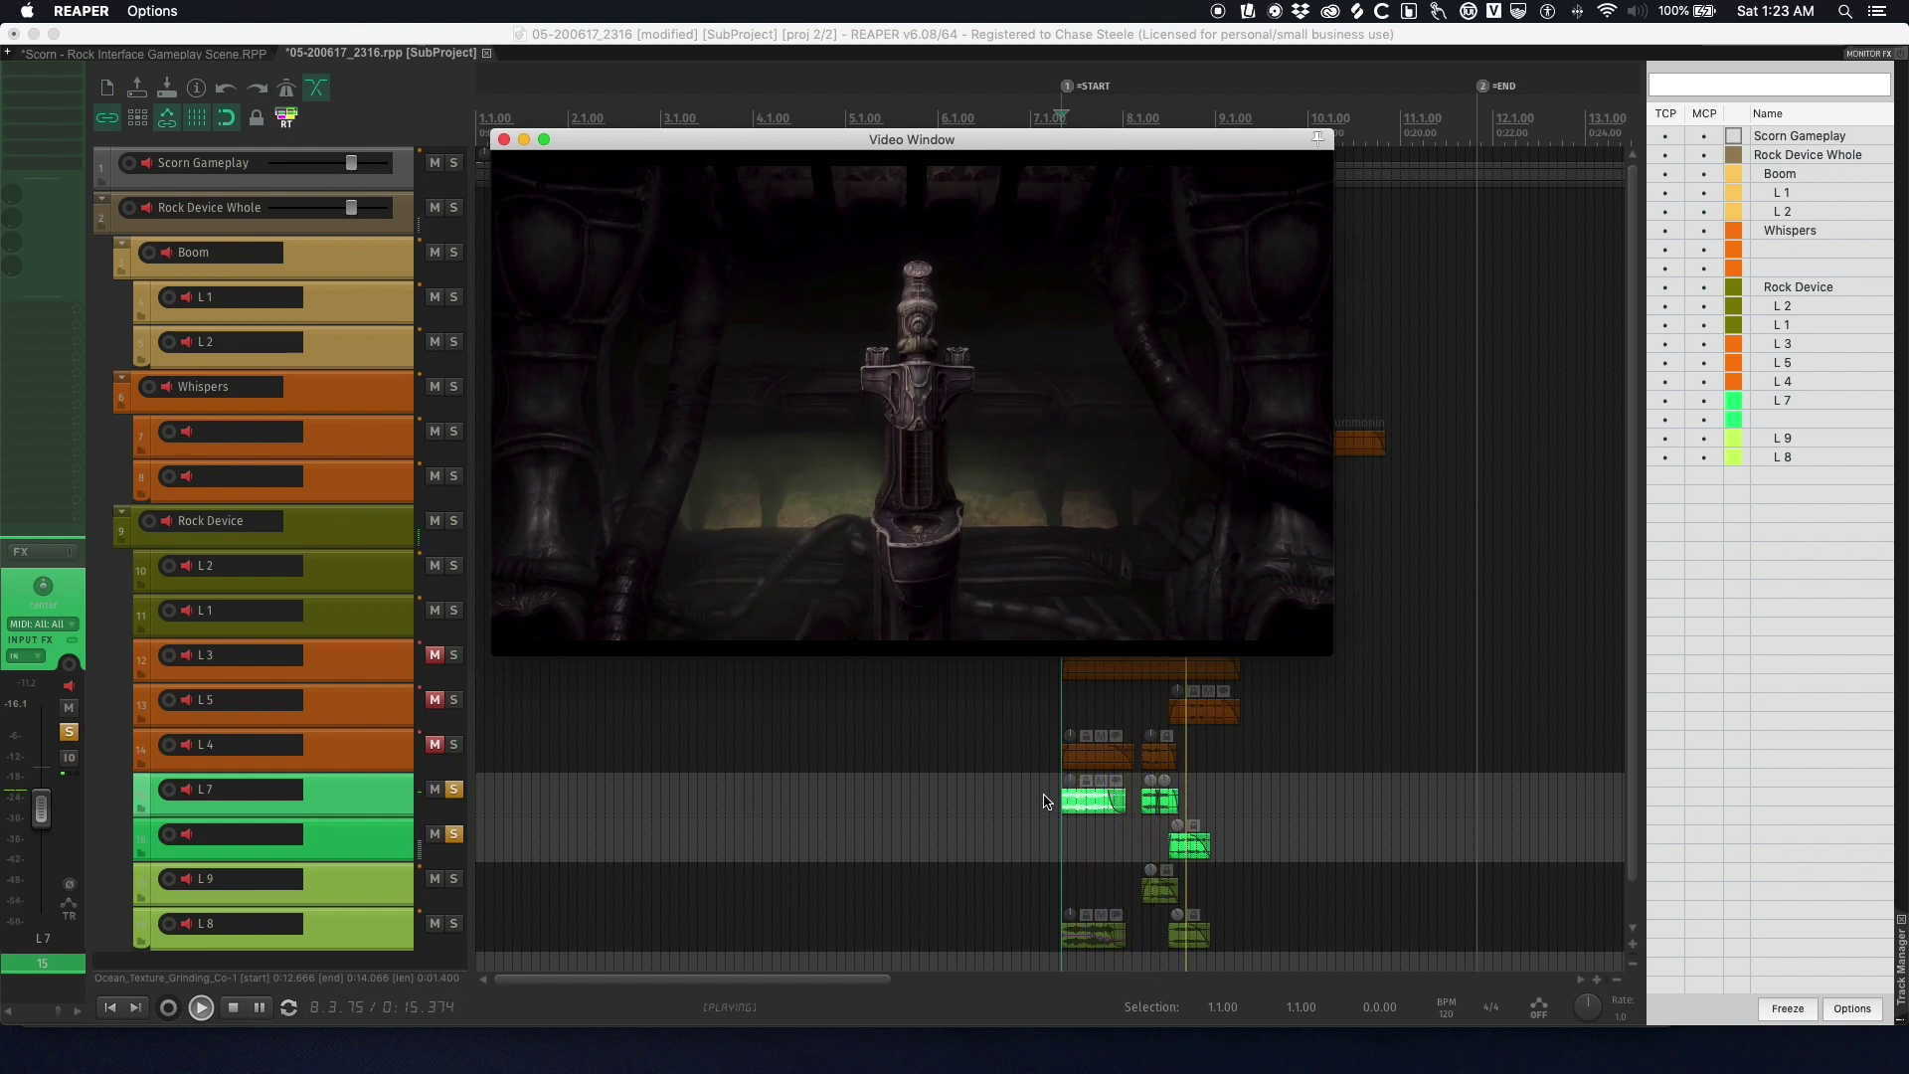
key("space")
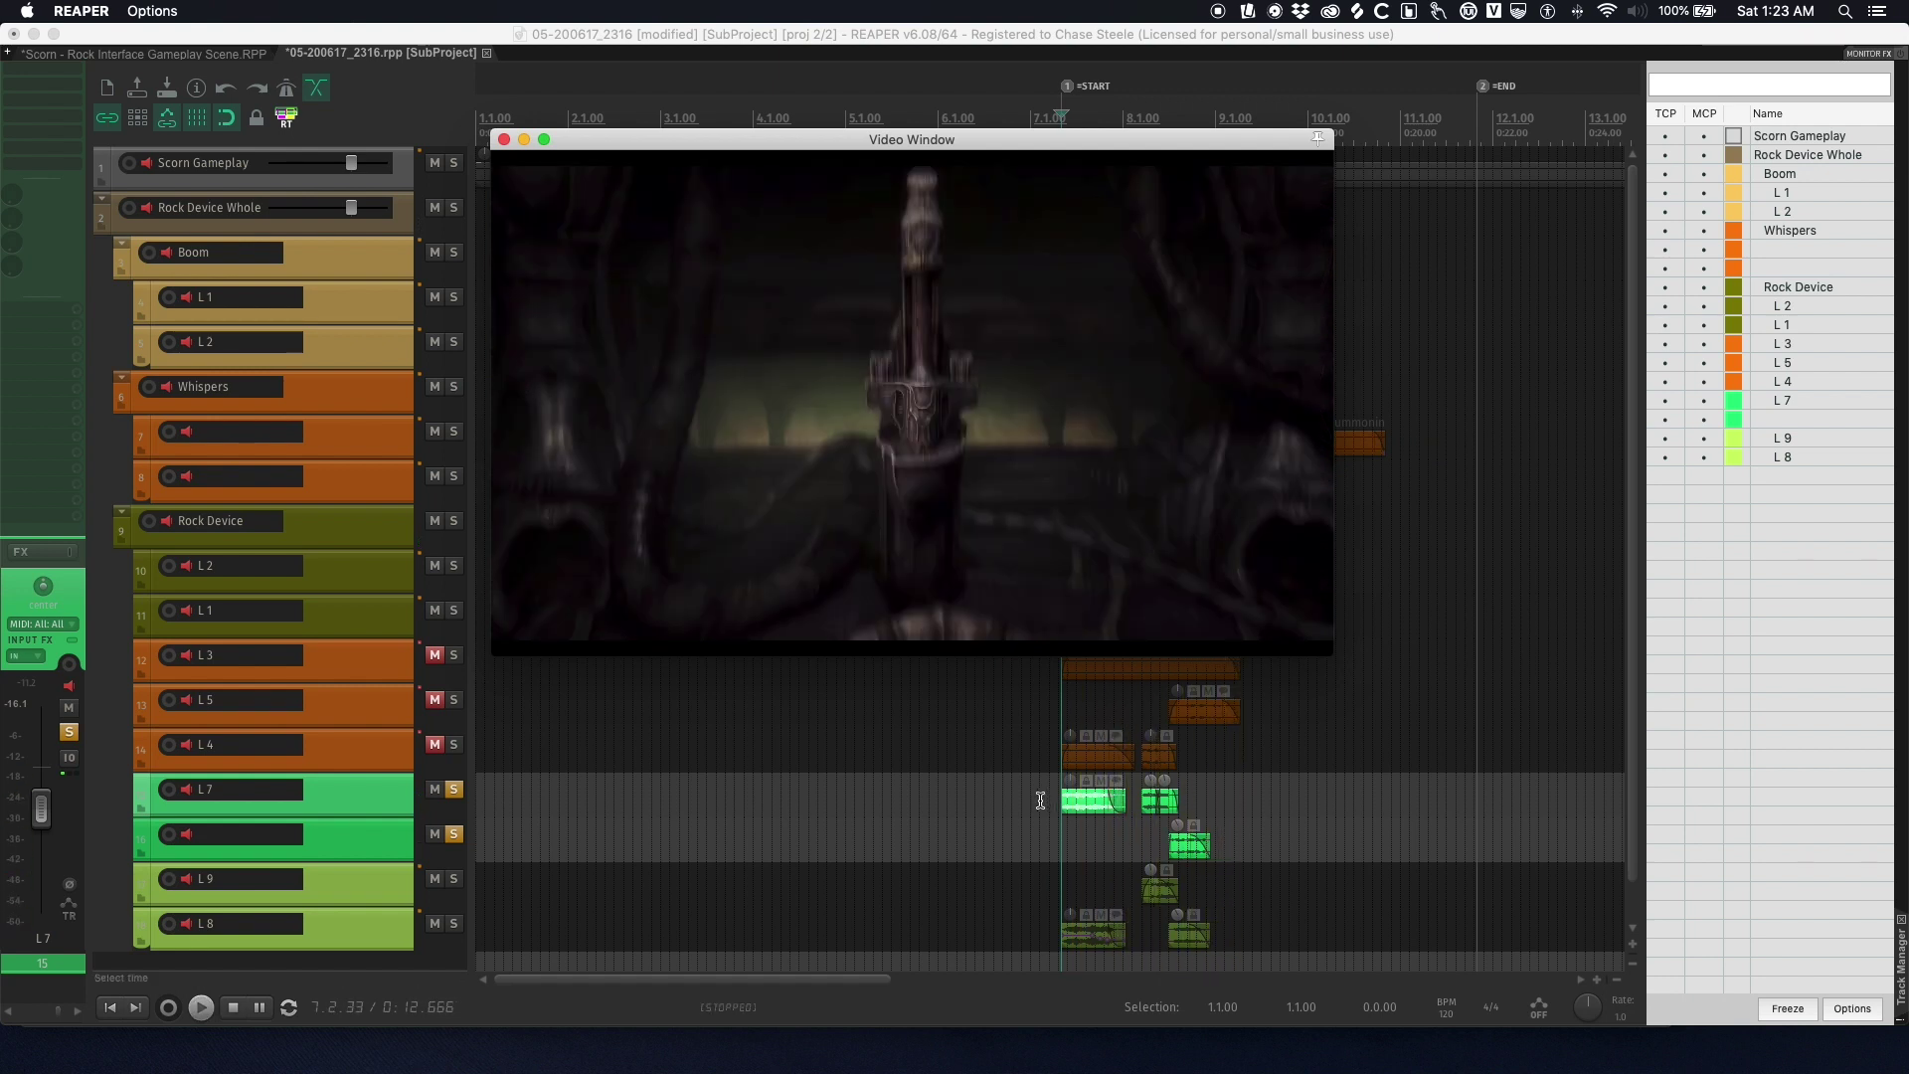
- Hide the video and inspect the Ocean_Texture_Grinding clips on L 7 up close, then return to the full track overview
key("z")
key("shift+super+v")
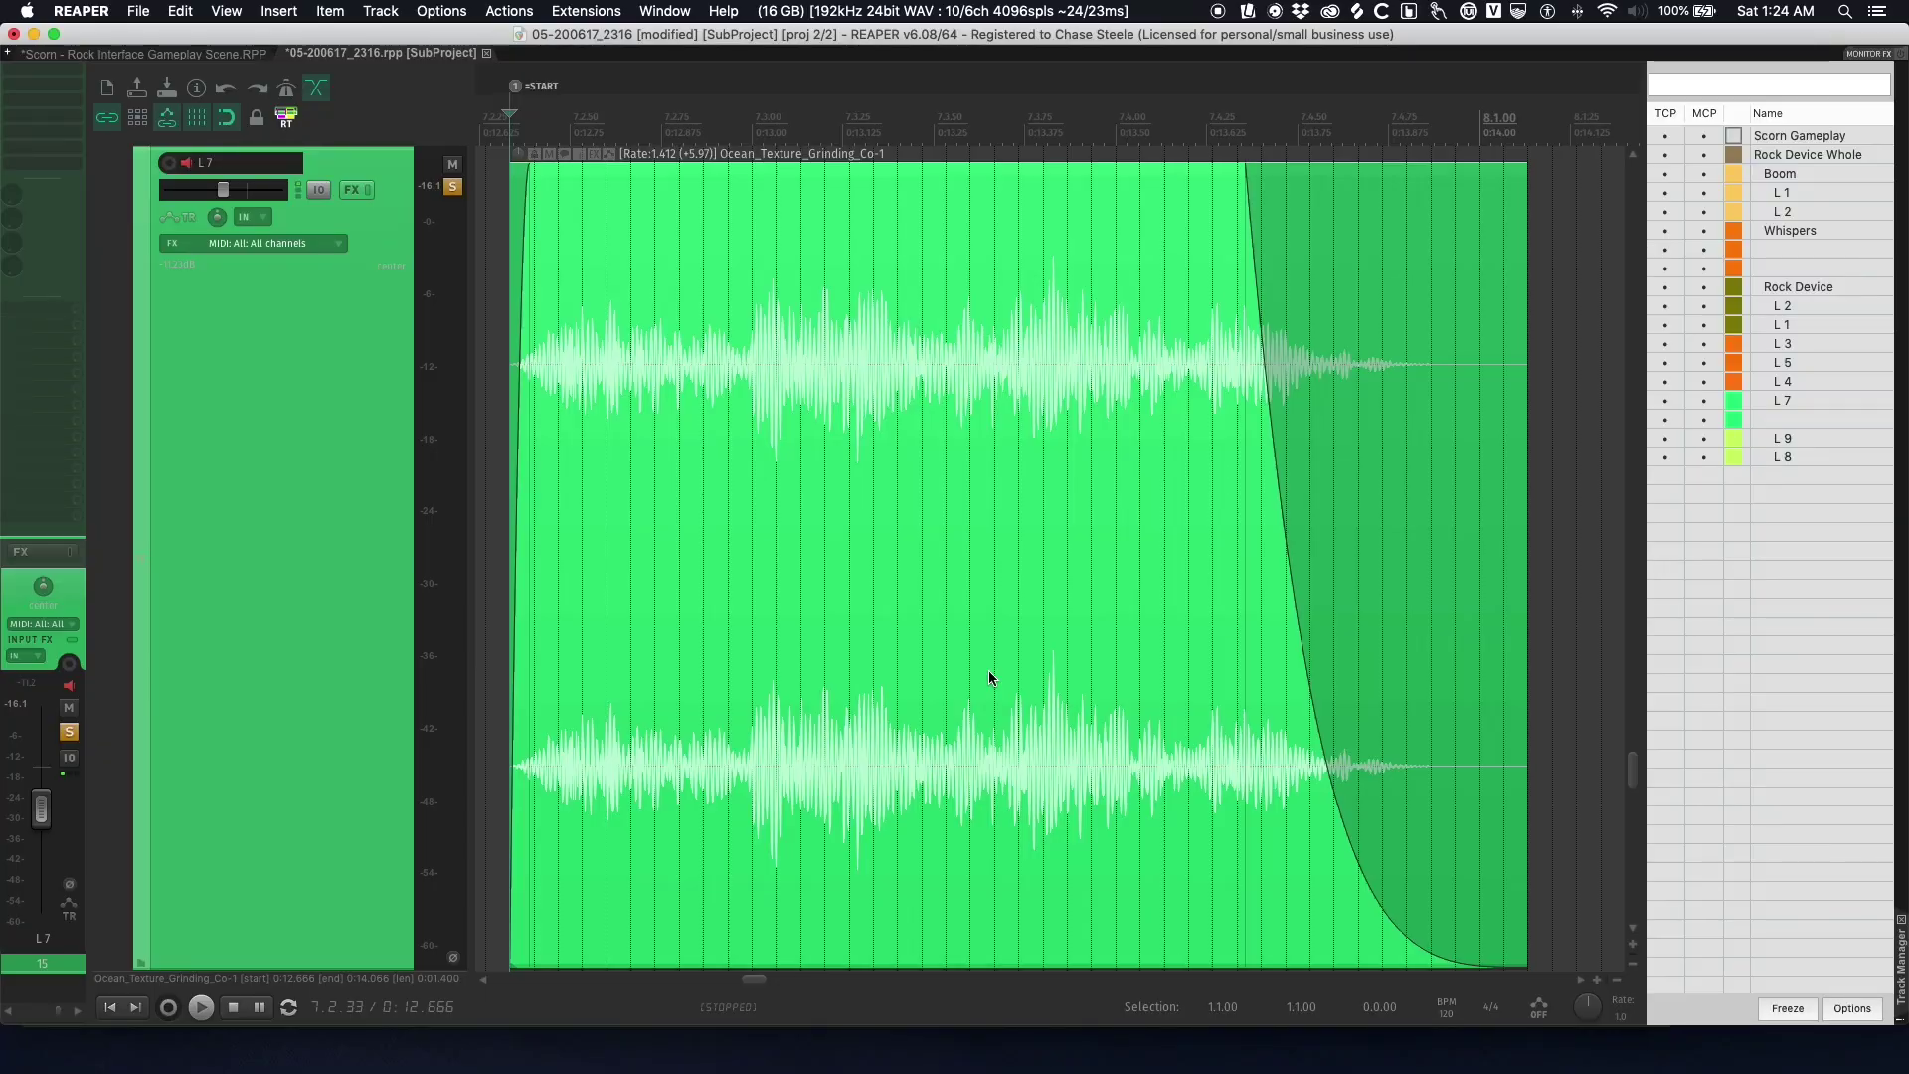
key("space")
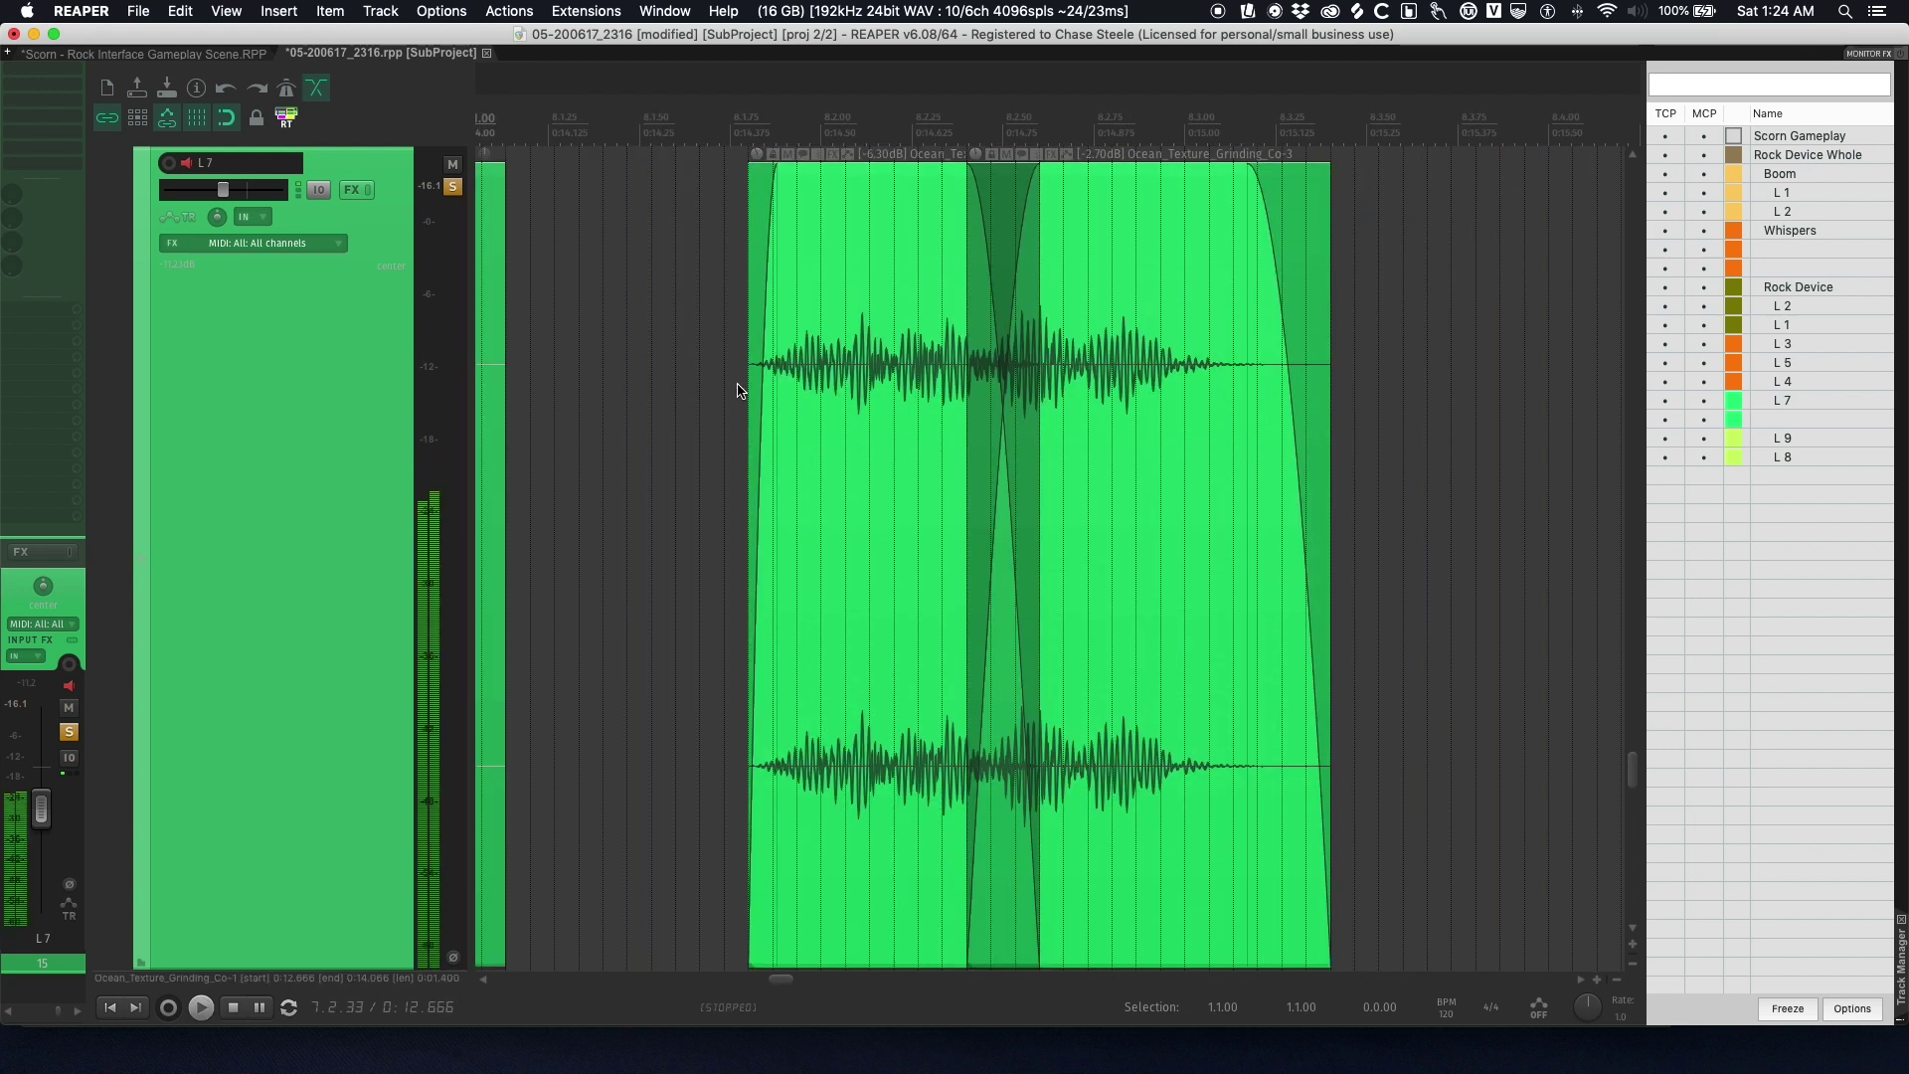
key("space")
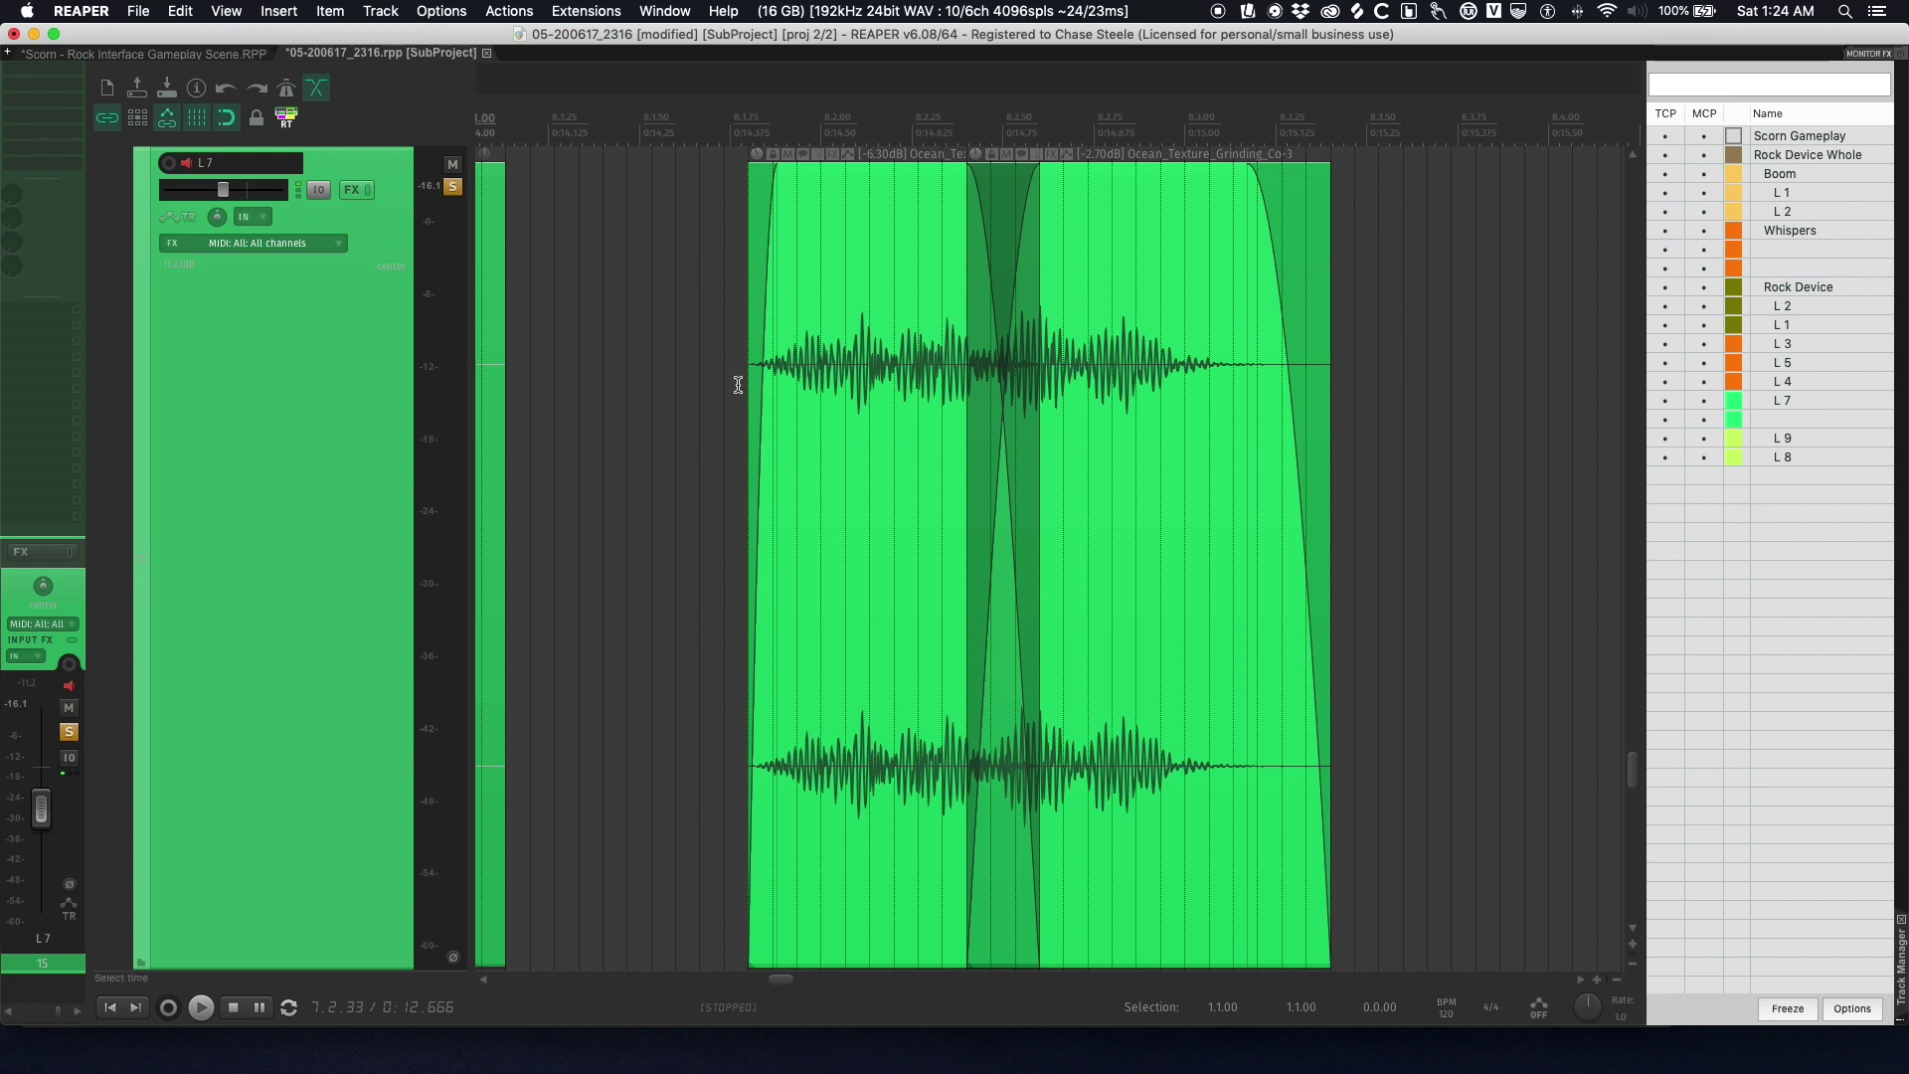
key("z")
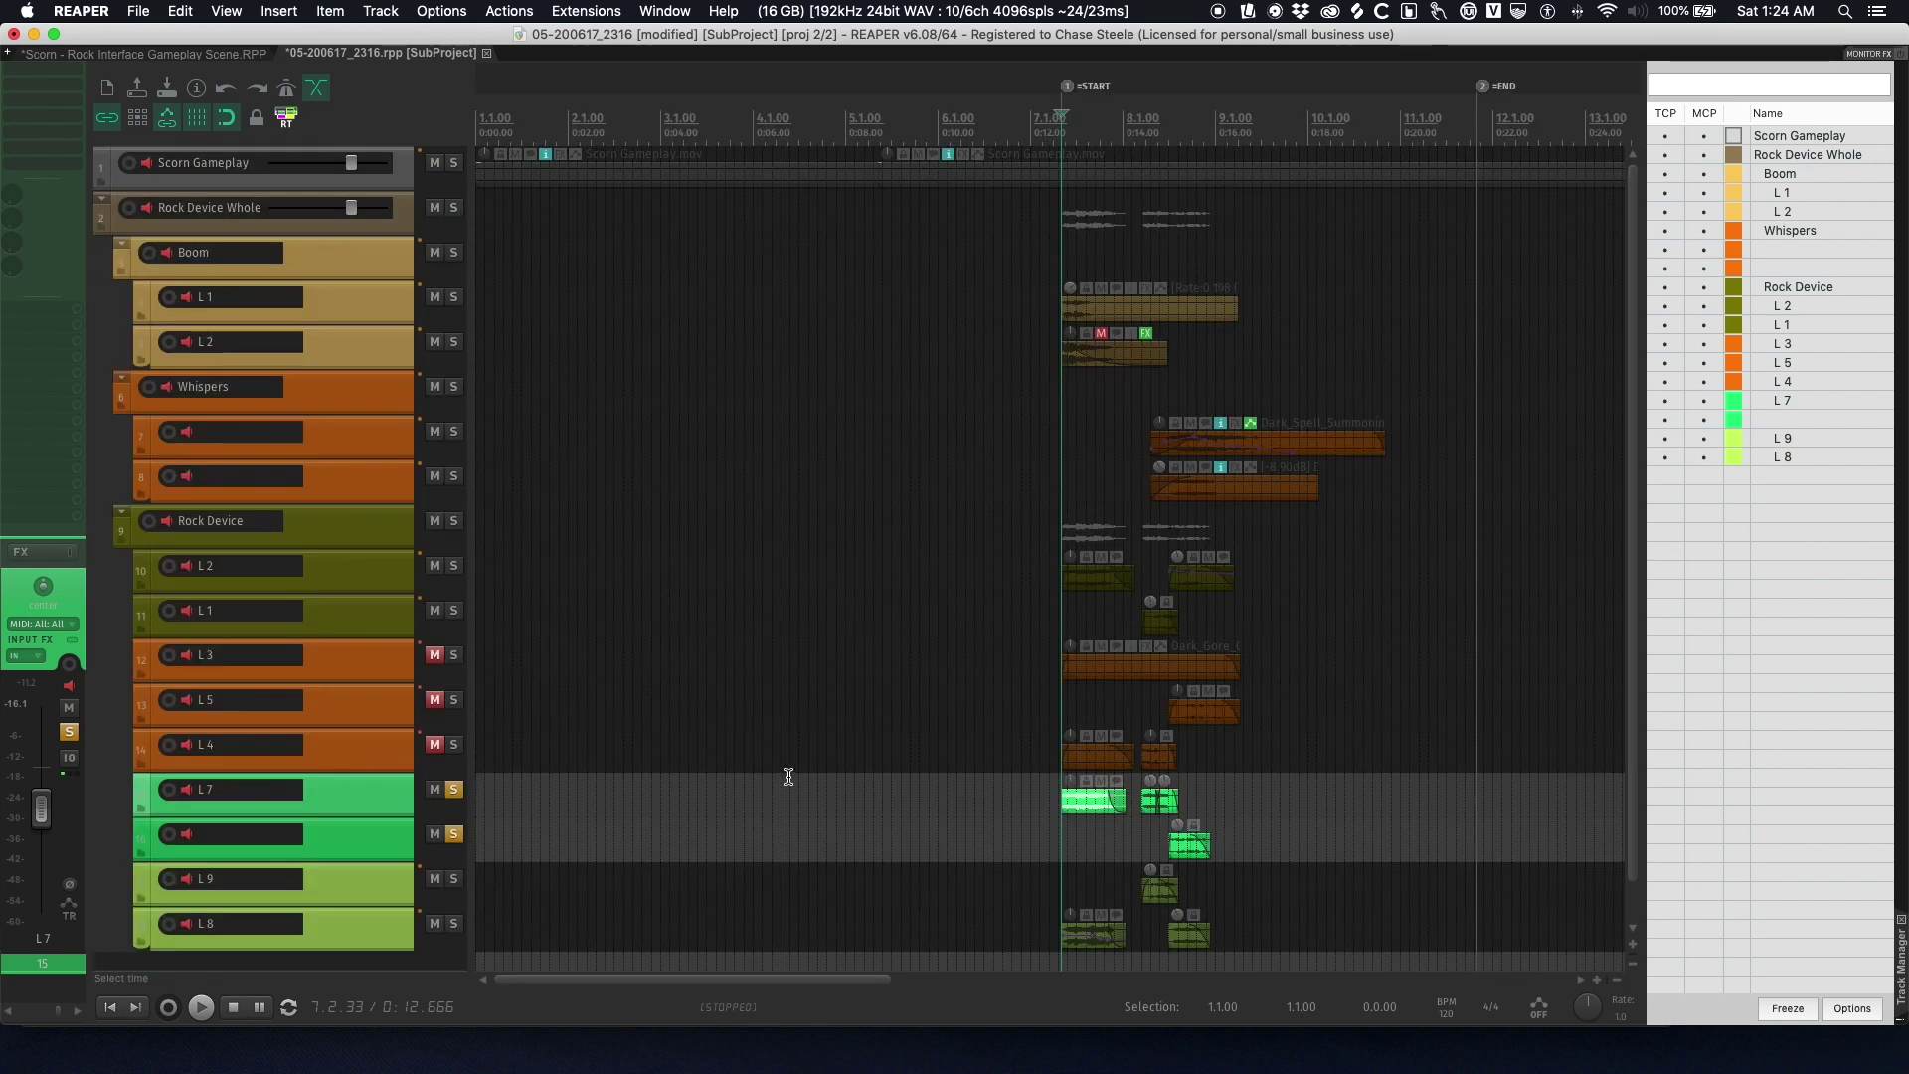
- Unsolo L 7 and the unnamed green track, and solo layers L 9 and L 8 instead
left_click(454, 788)
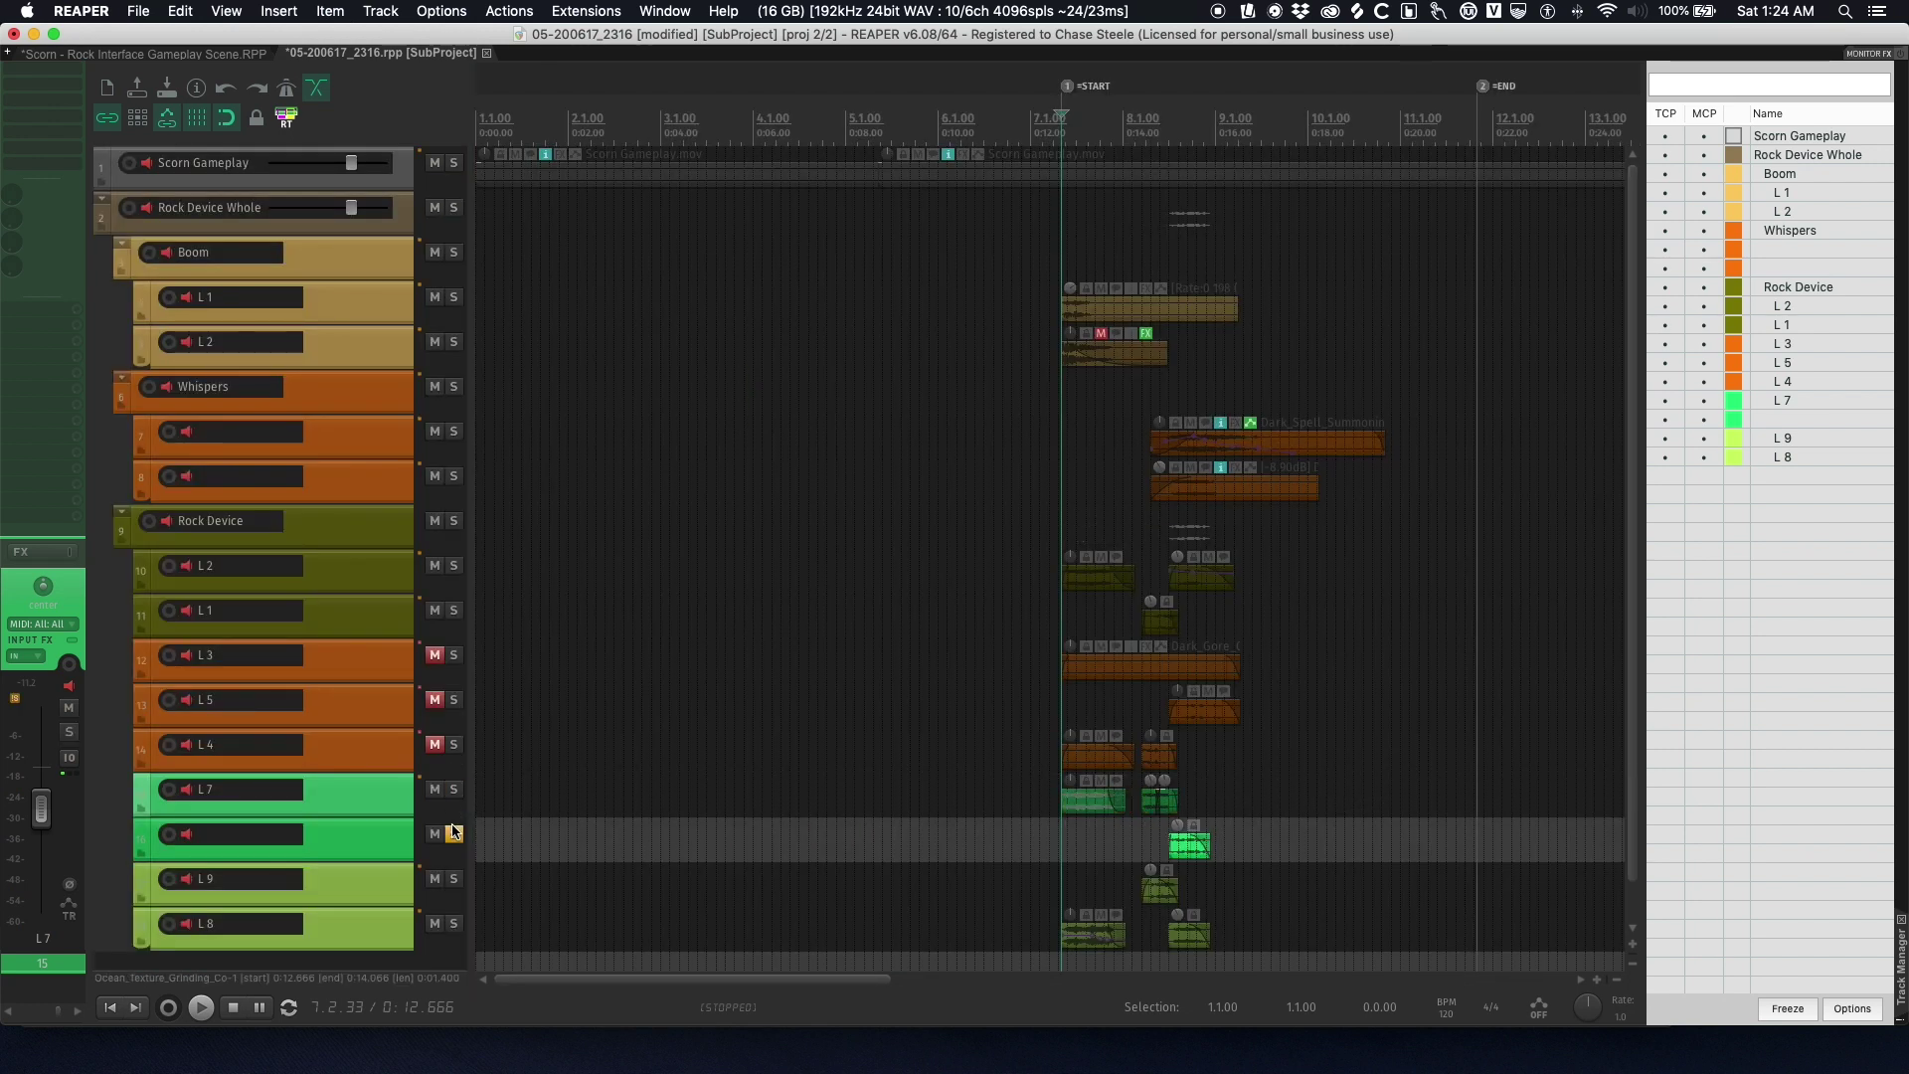
left_click(454, 833)
left_click(361, 927)
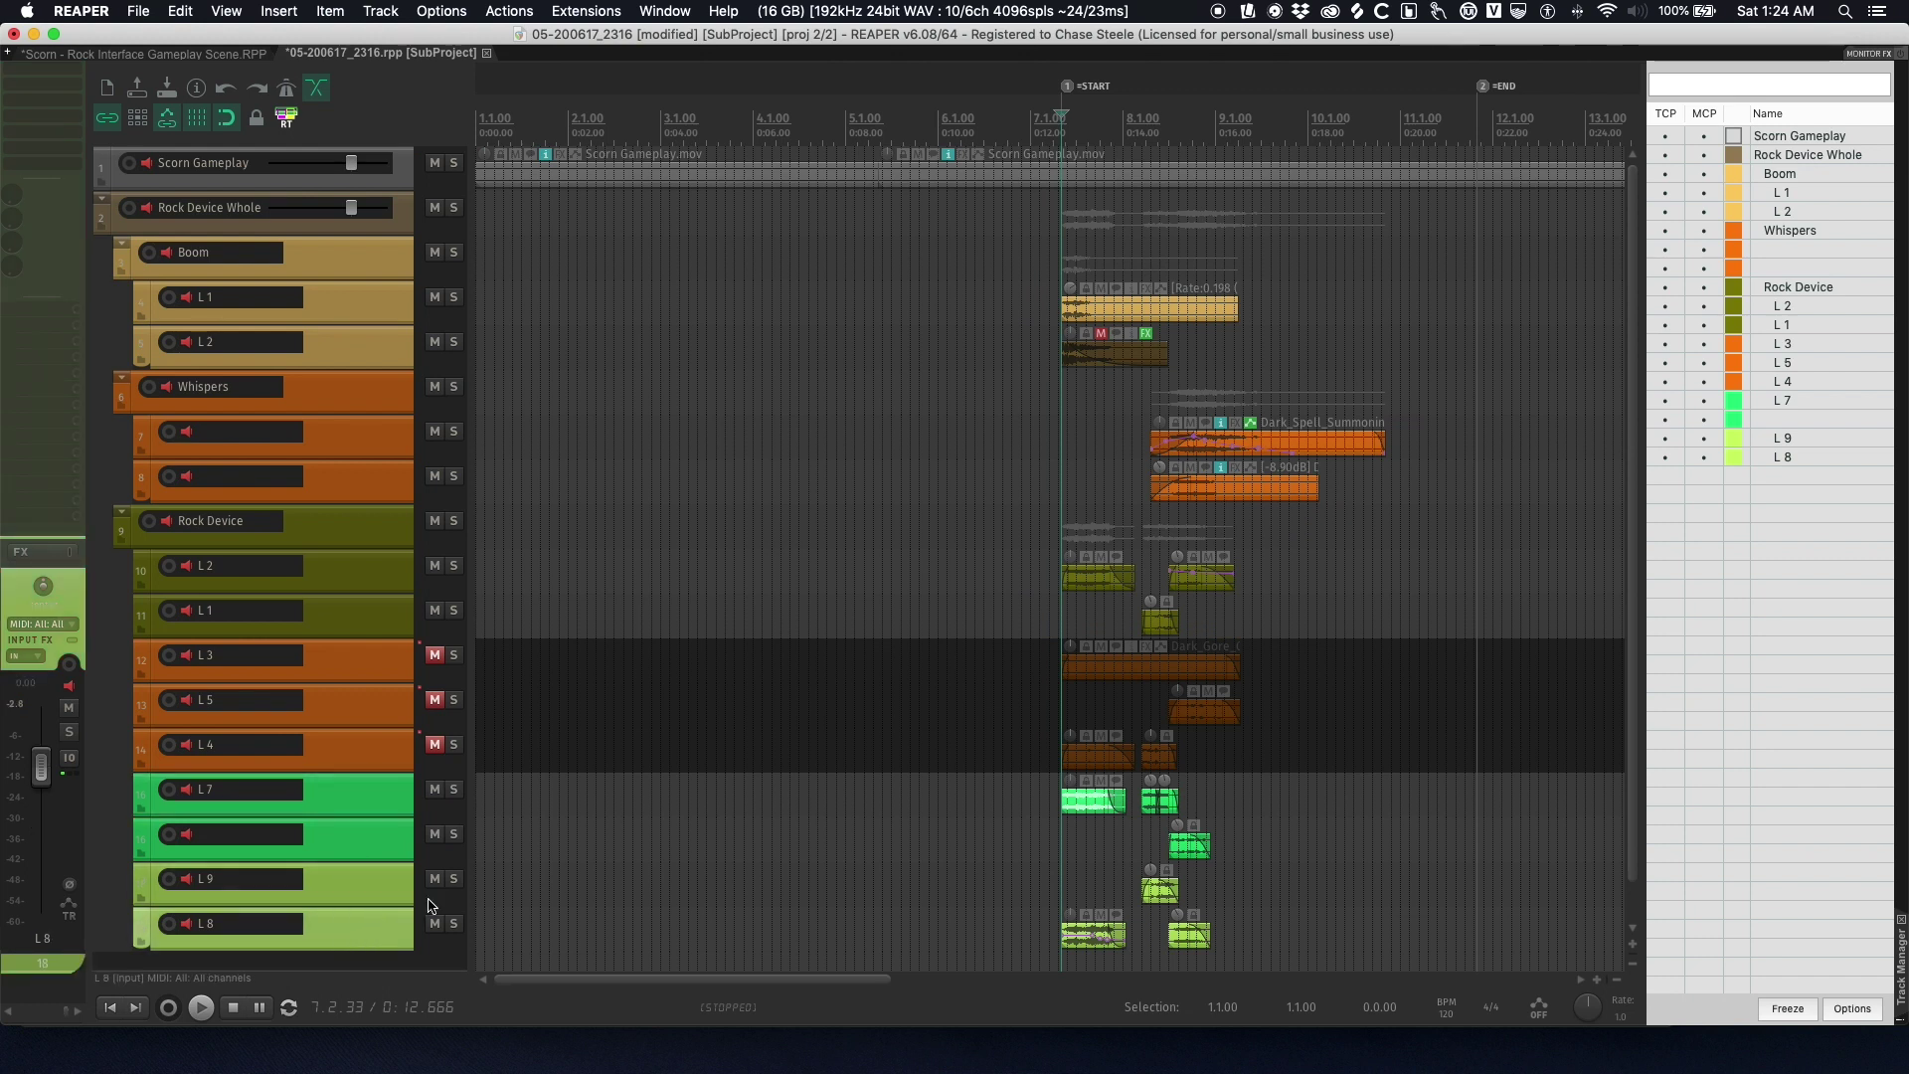
left_click(454, 878)
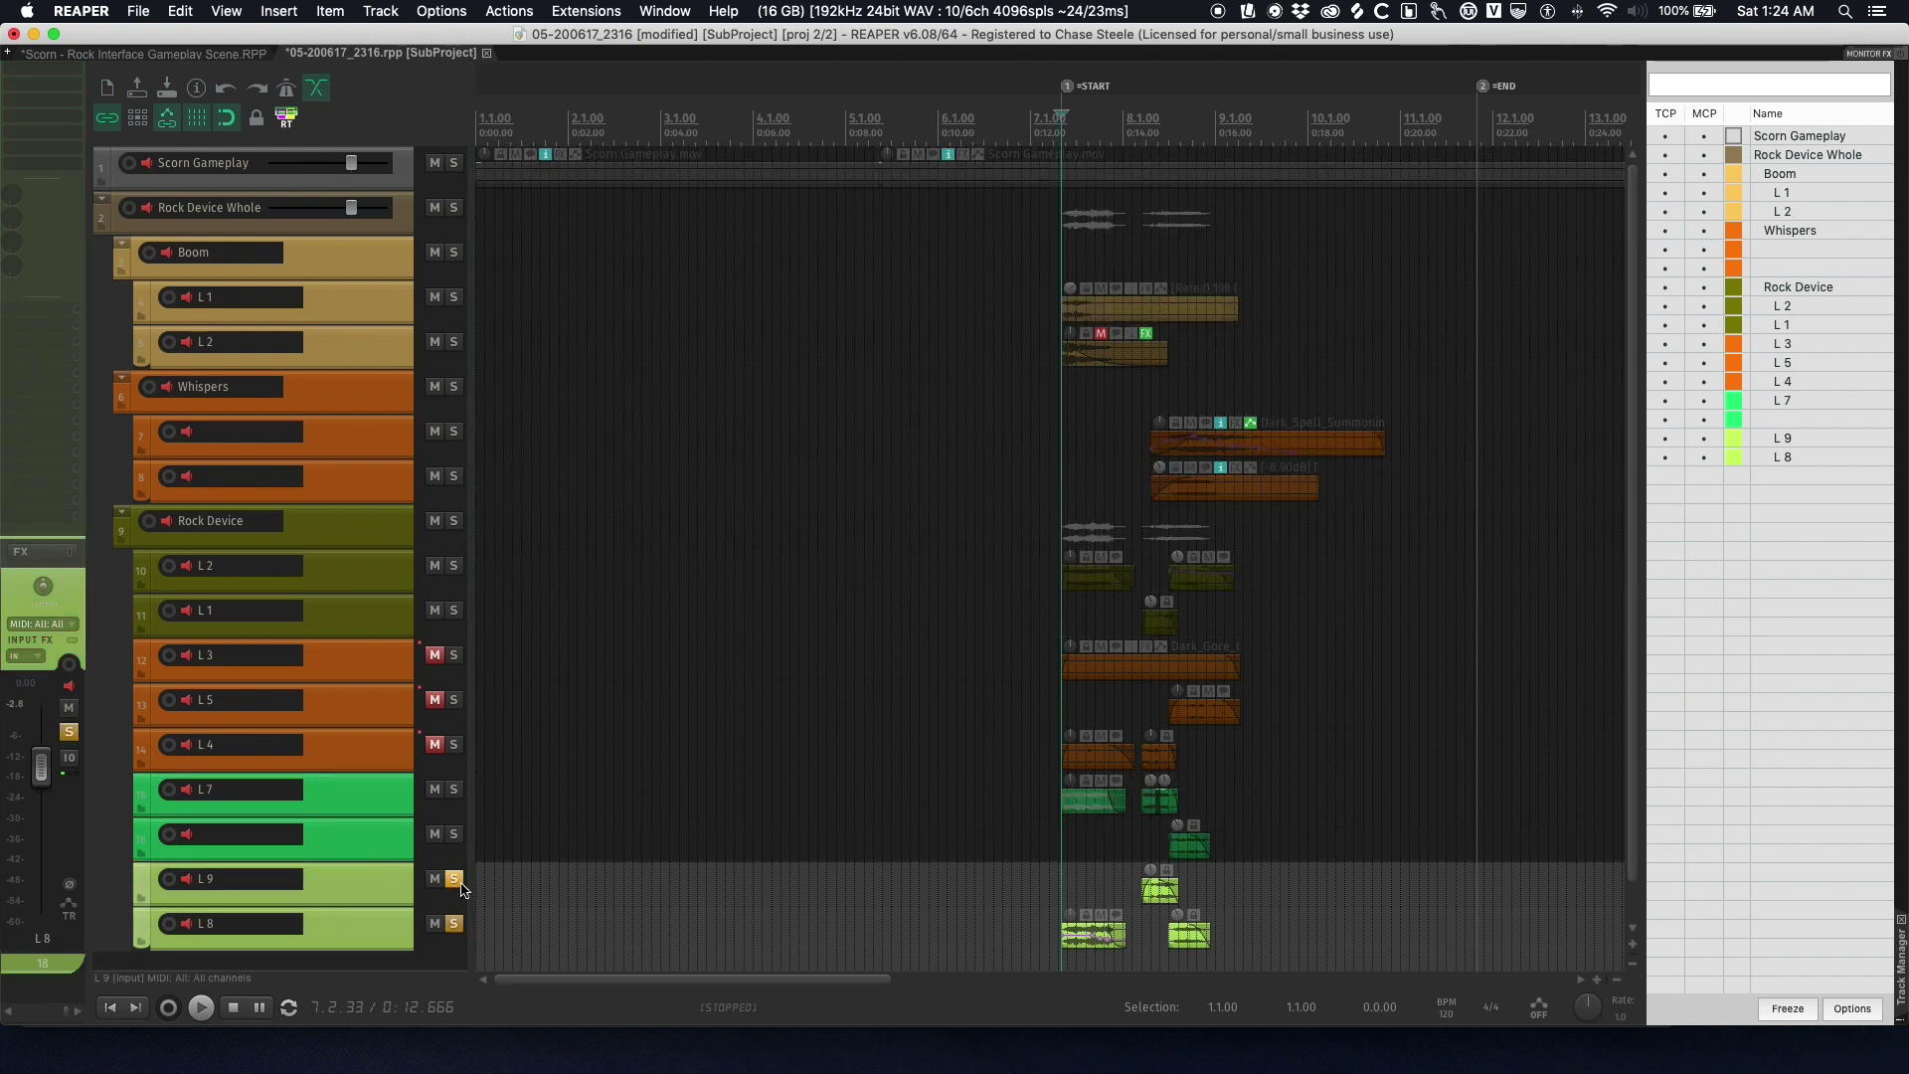
- Show the video and play the soloed layers L 9 and L 8 against it repeatedly from 0:12.600
key("super+shift+v")
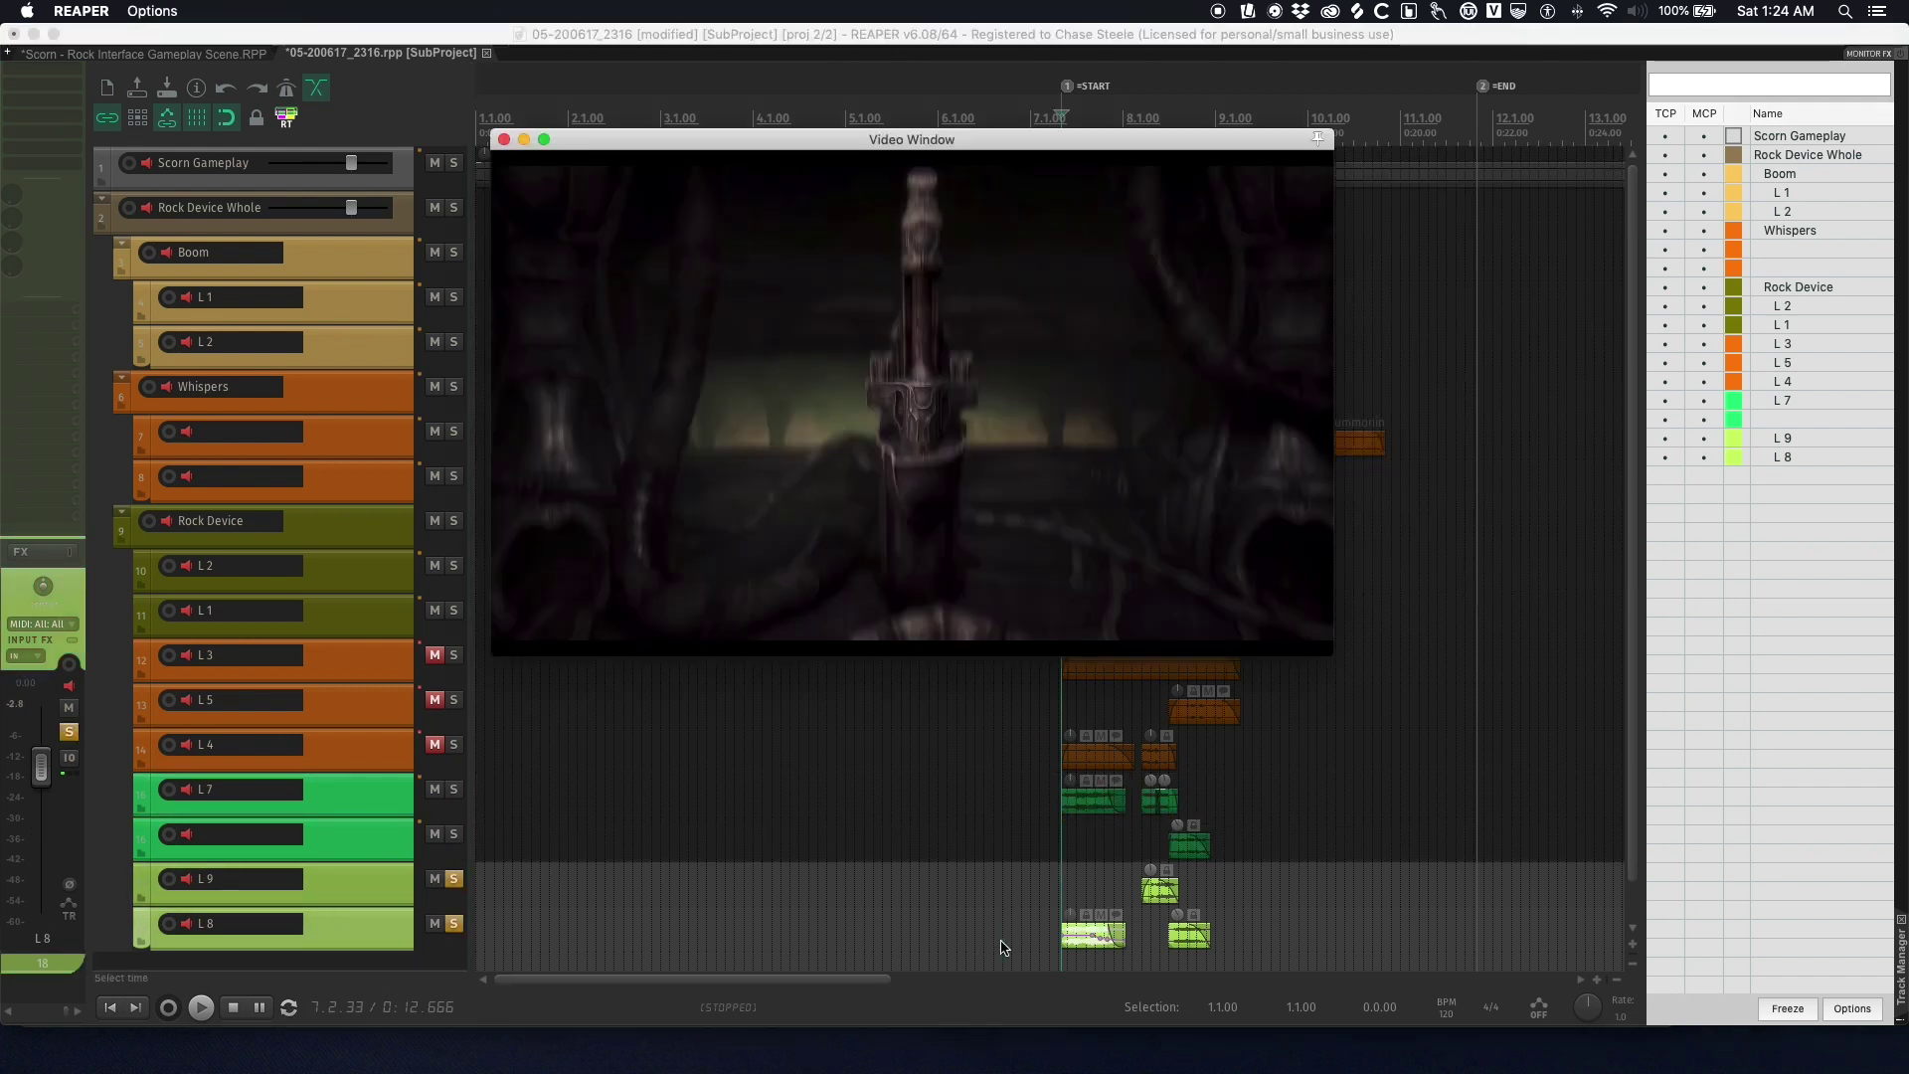
left_click(1055, 935)
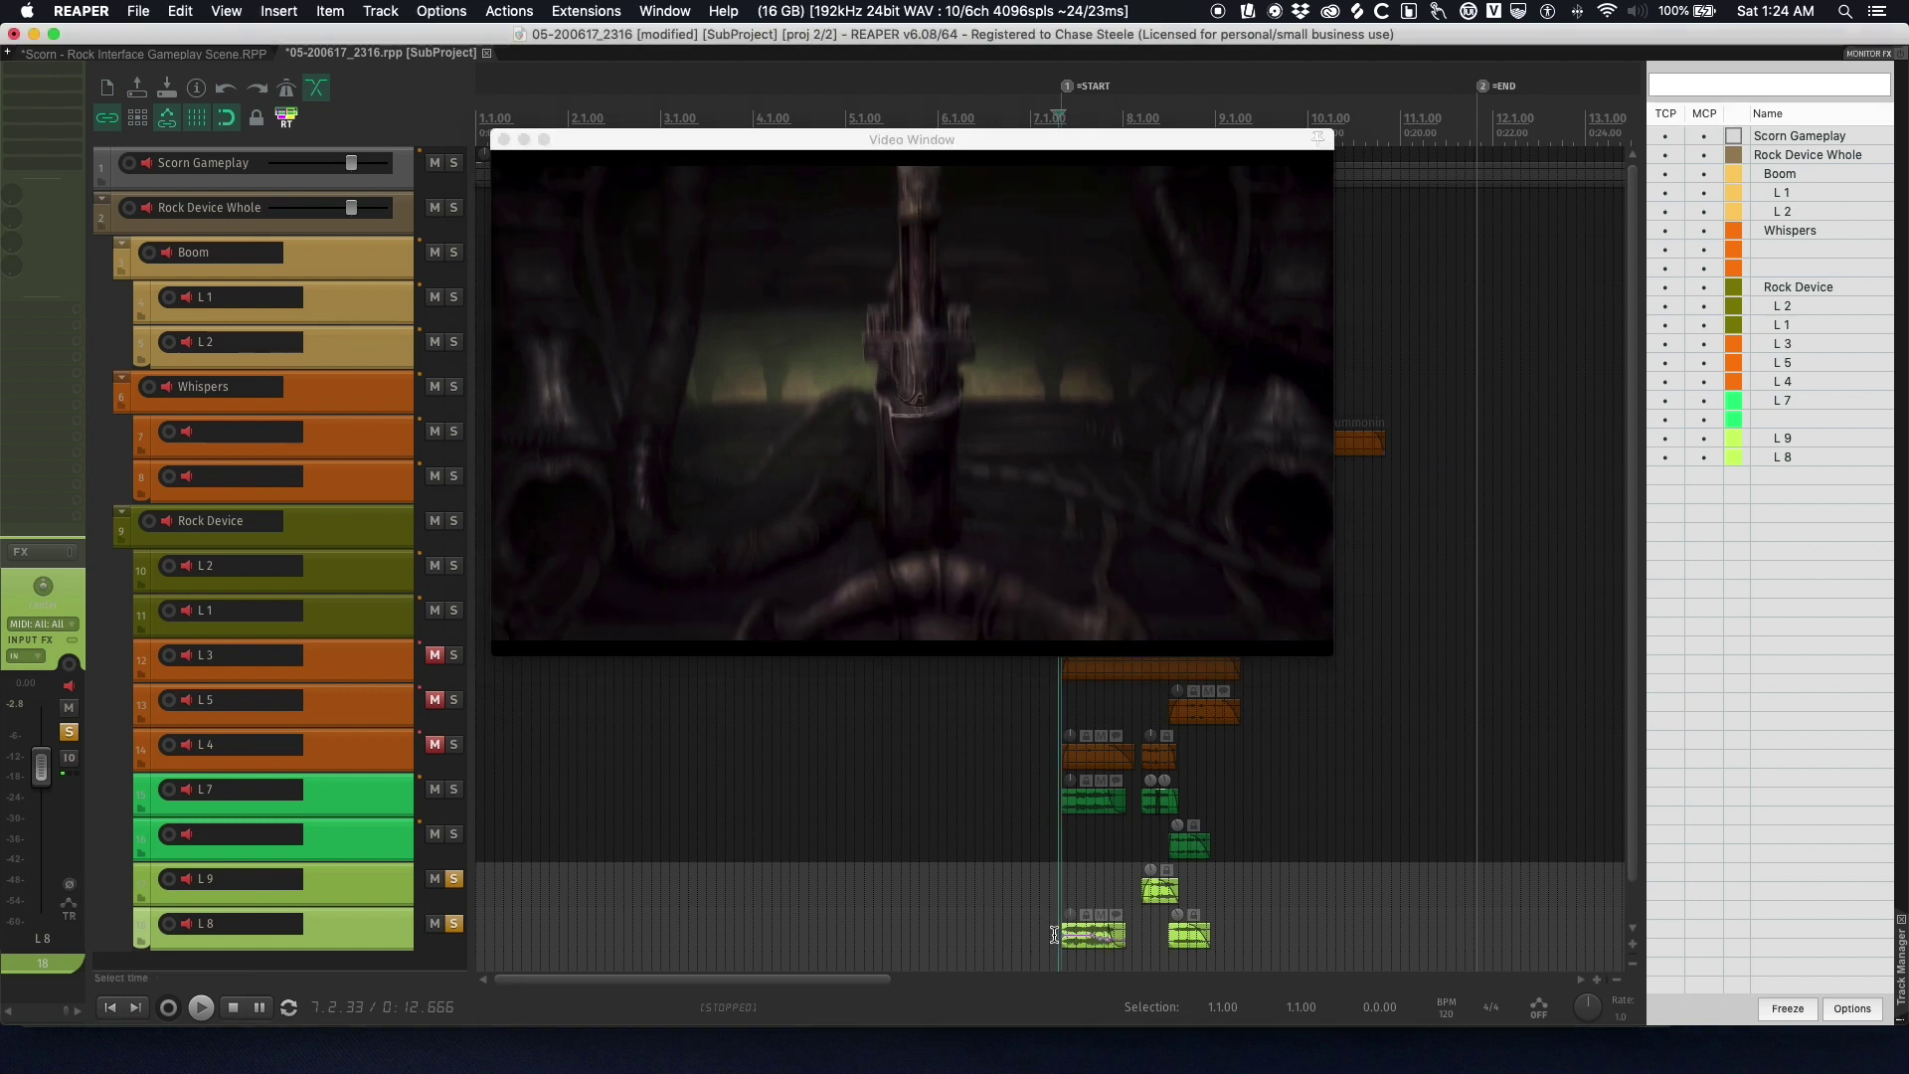
key("space")
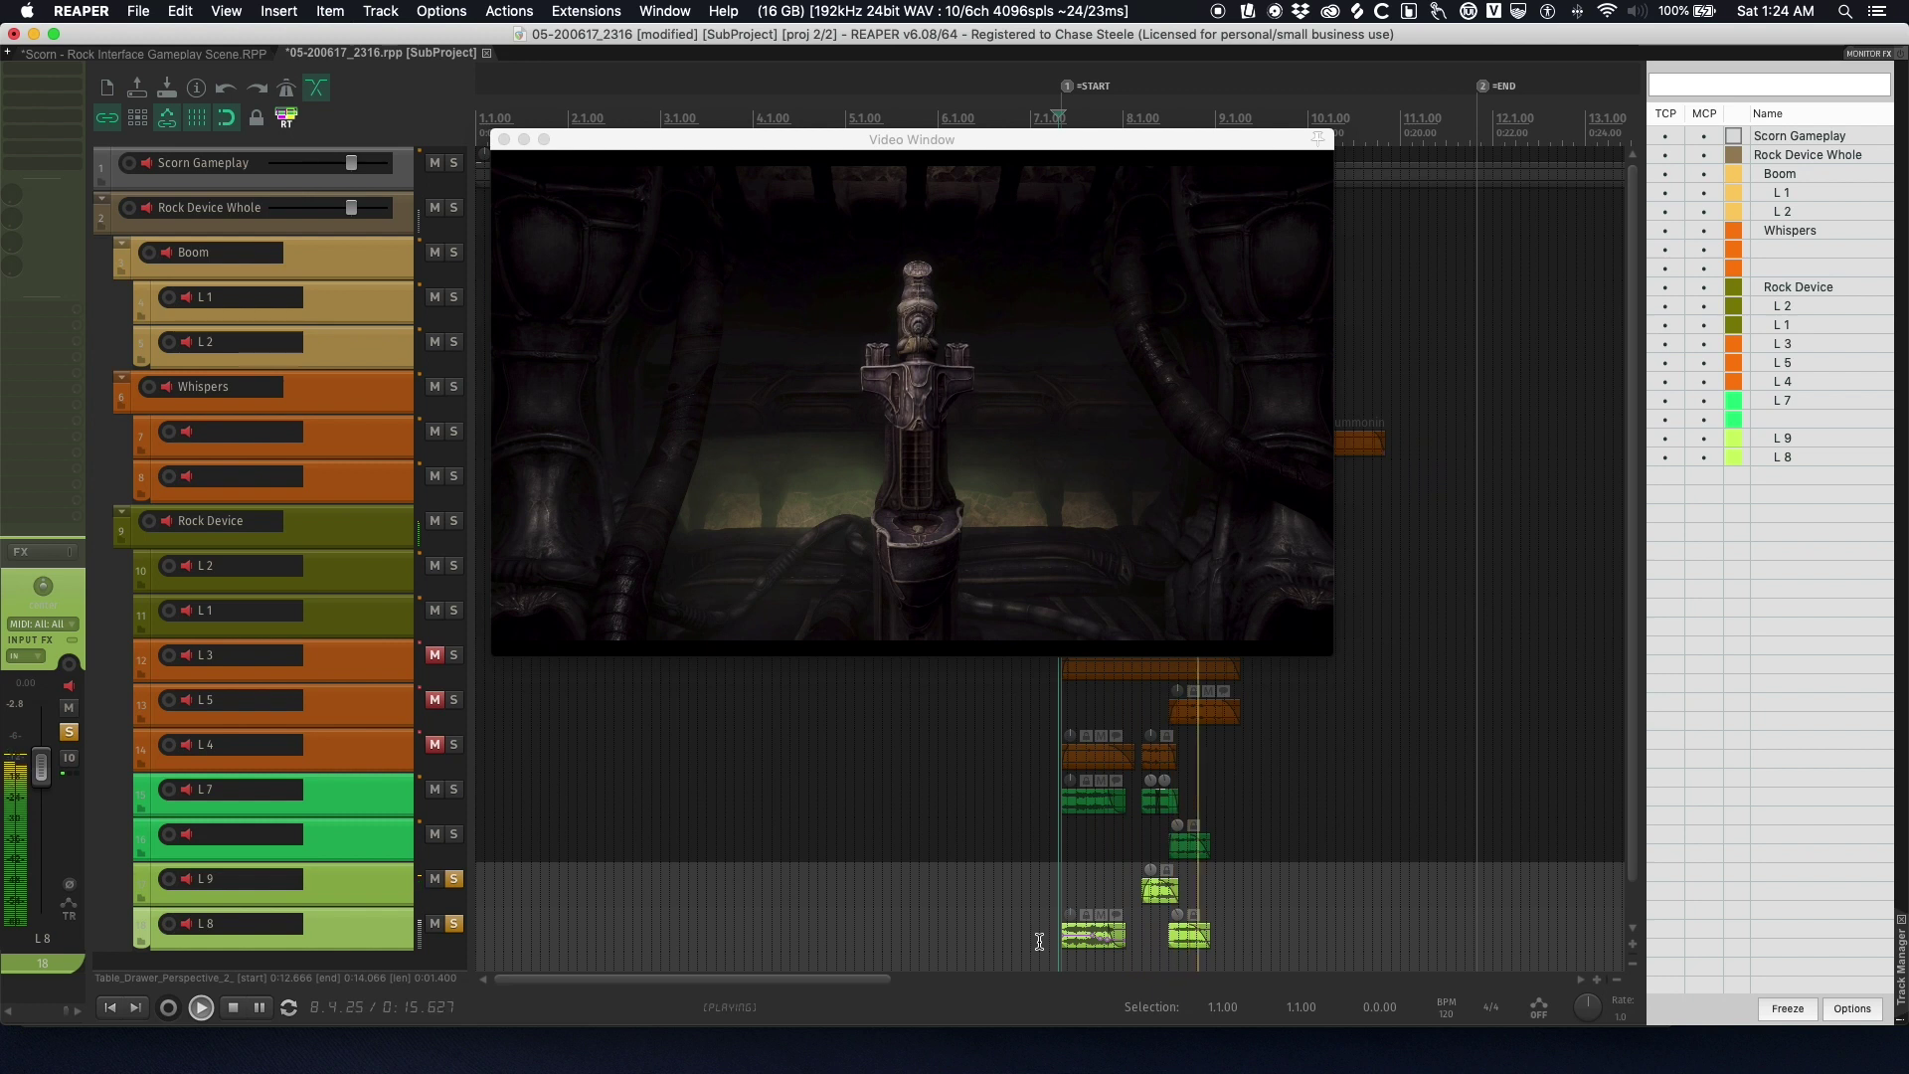
key("space")
key("space")
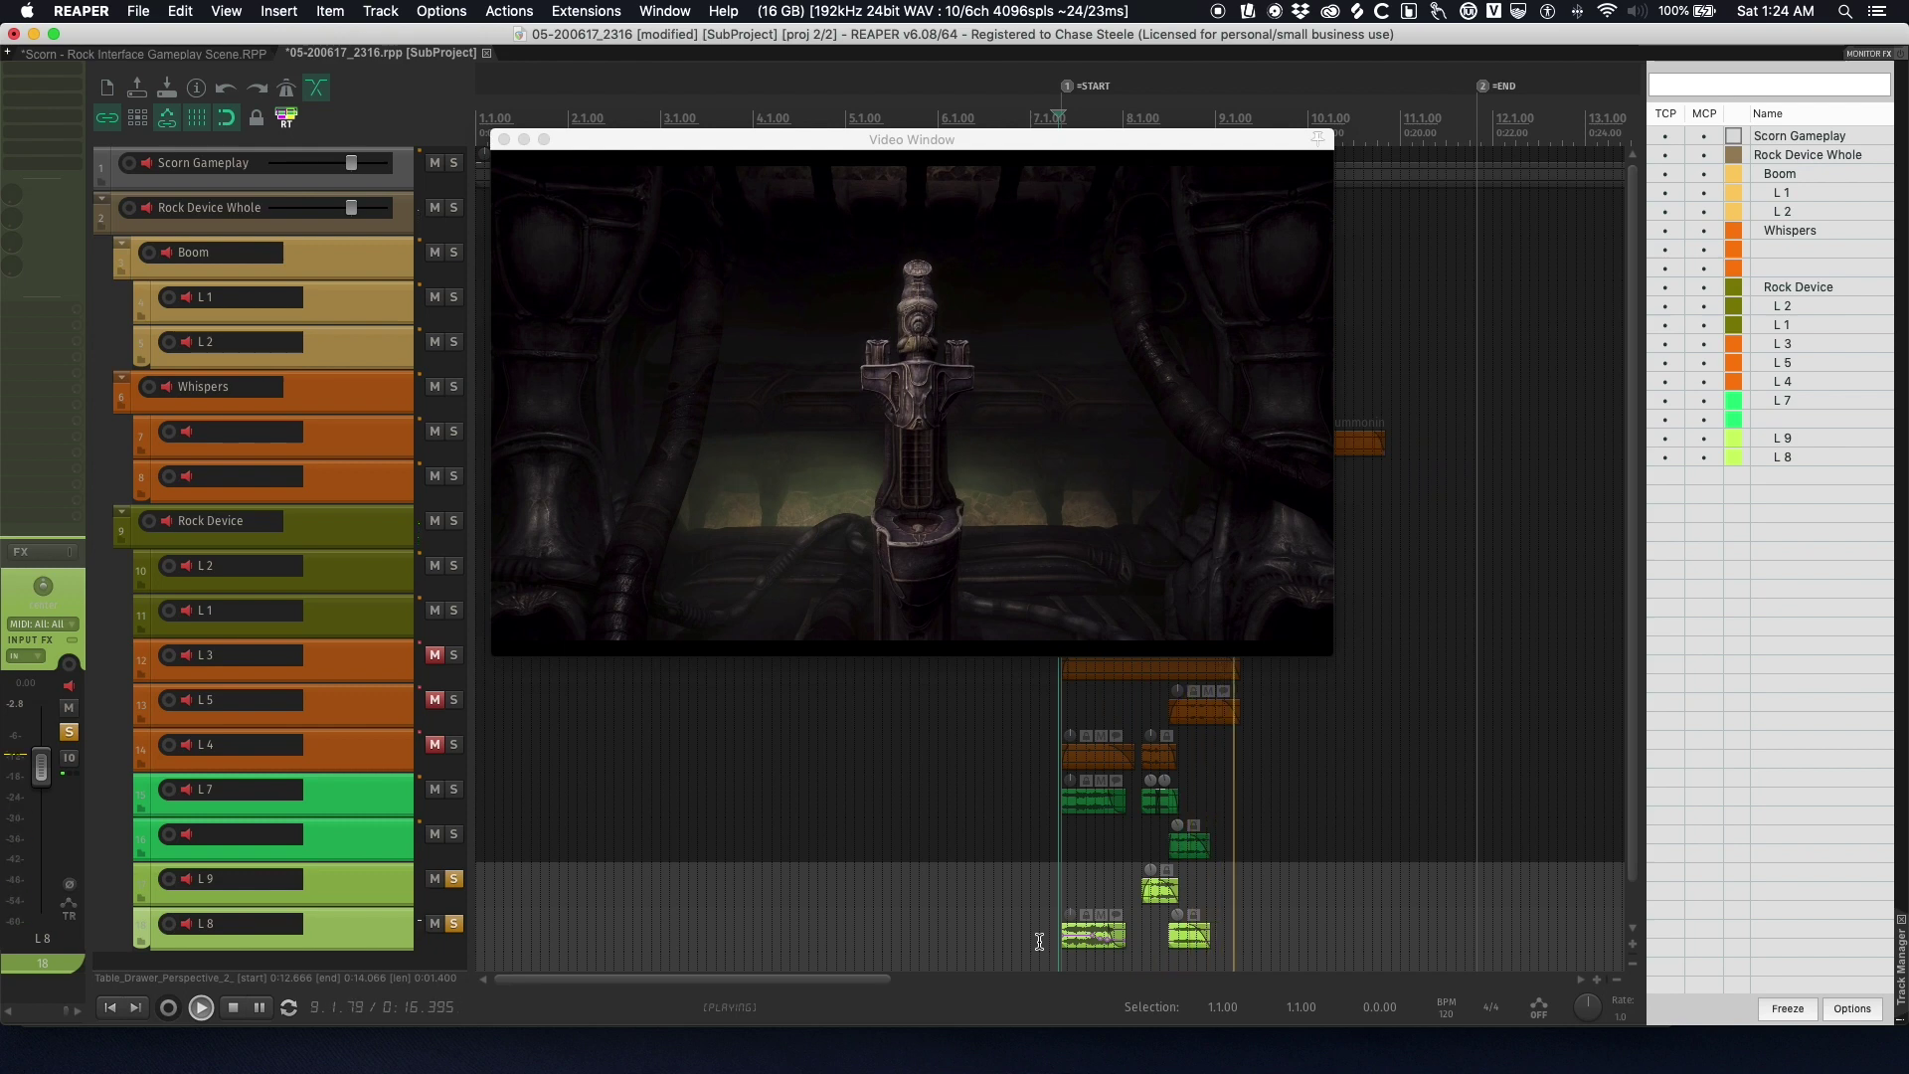
key("space")
key("space")
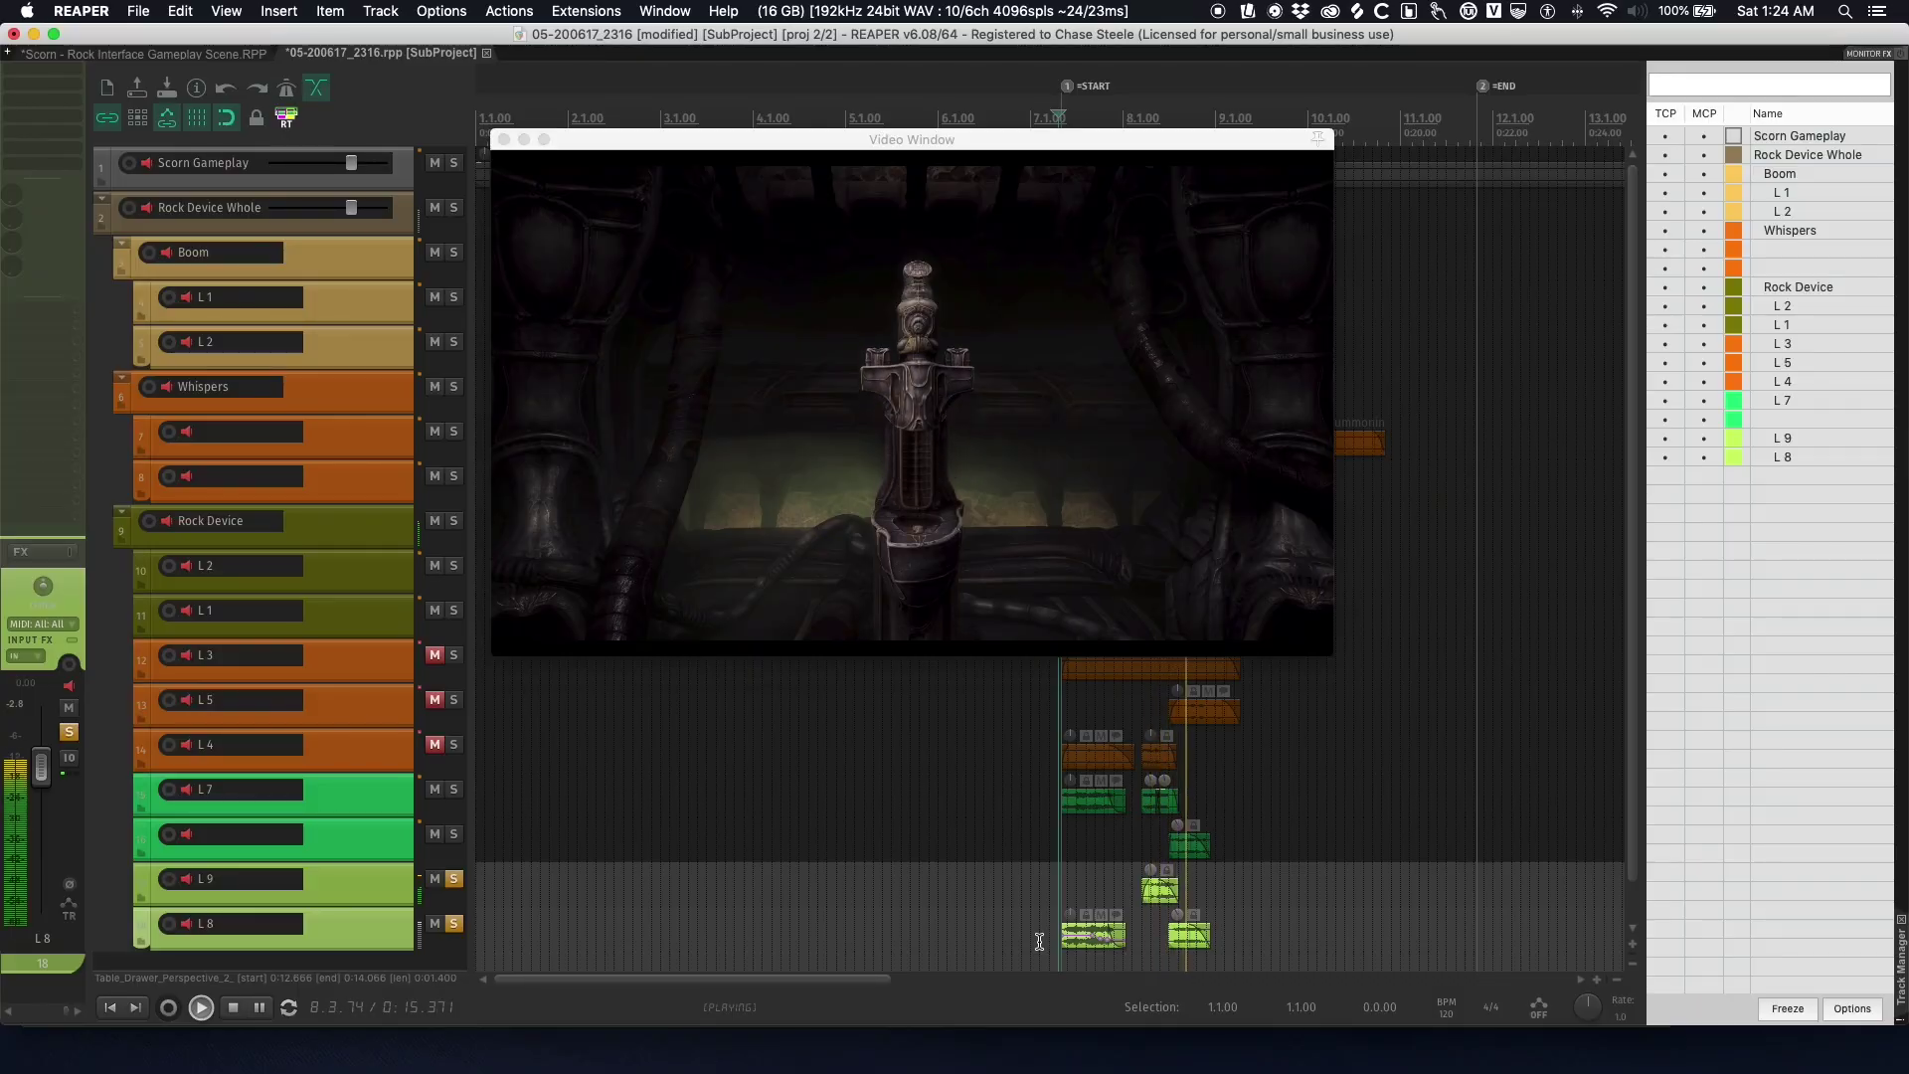
key("space")
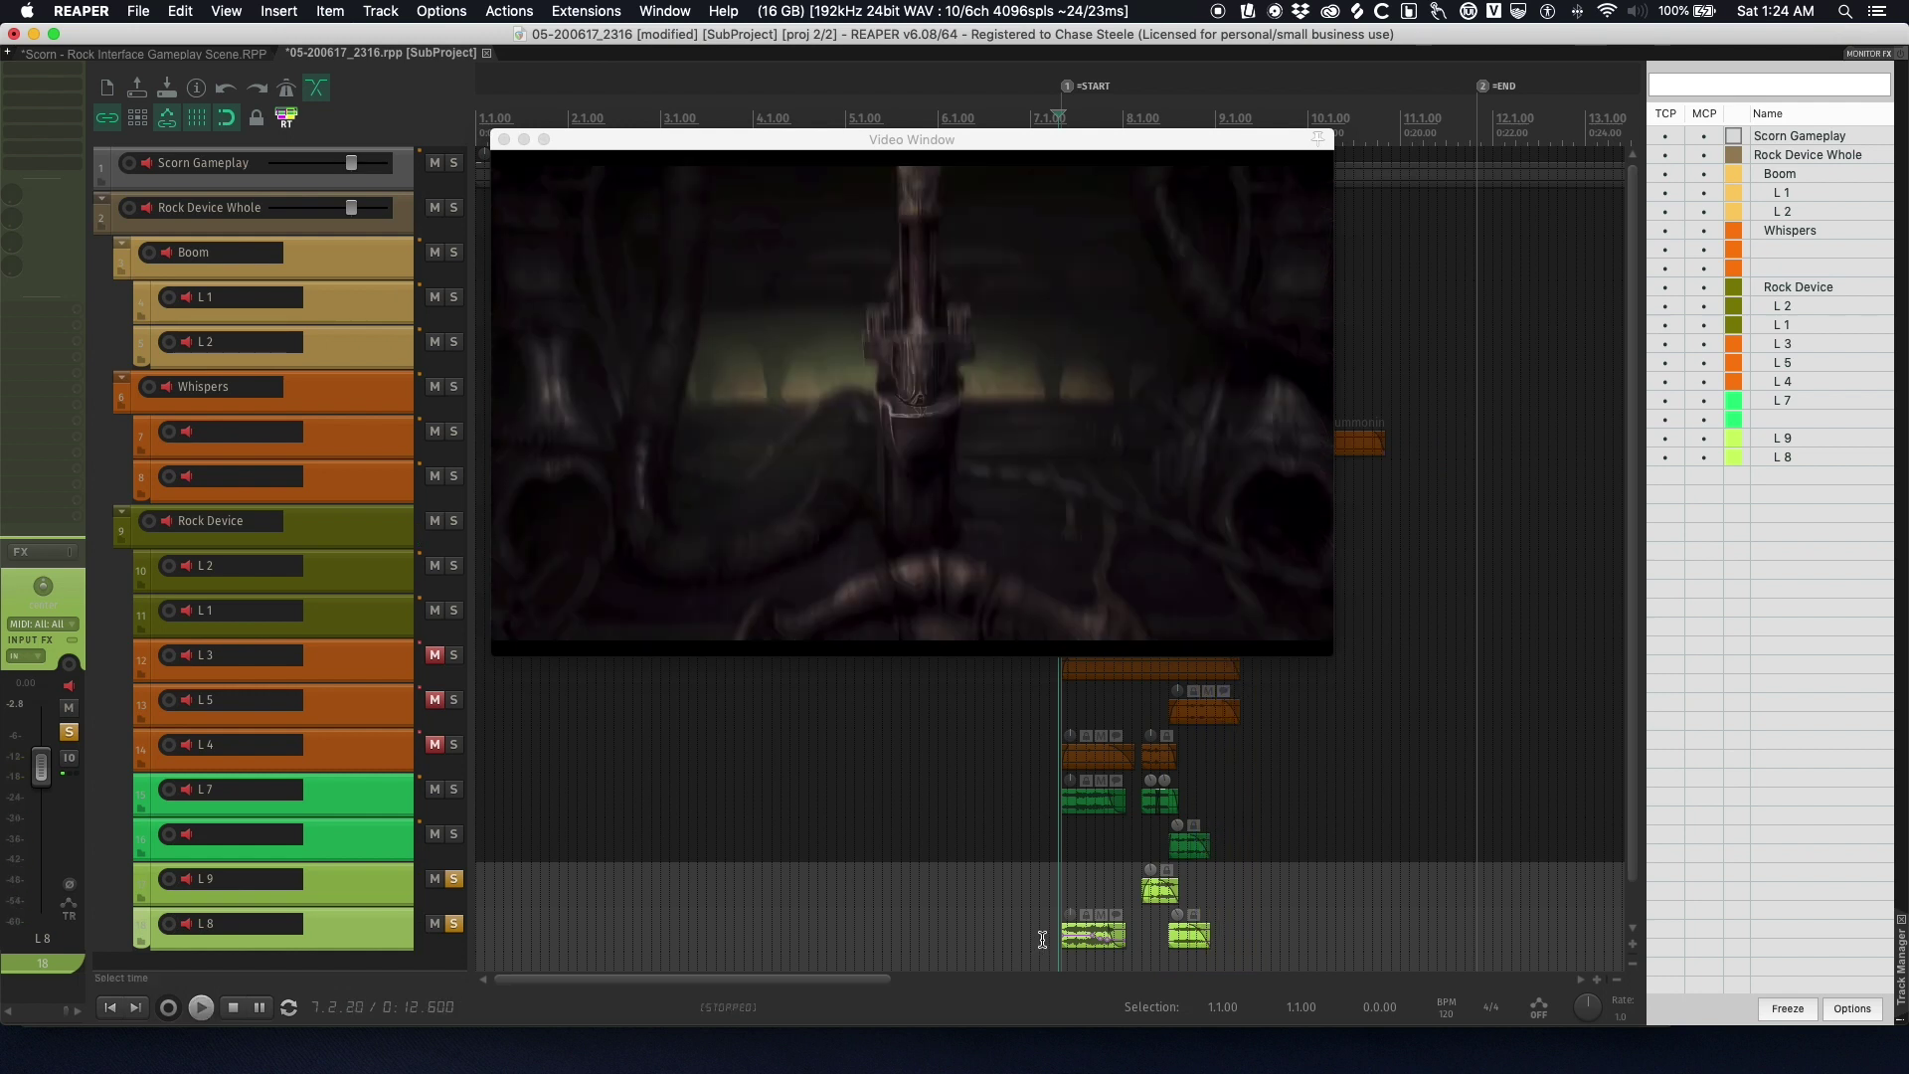
- Replay the soloed layers L 9 and L 8 with the video from 0:12.400
left_click(1042, 940)
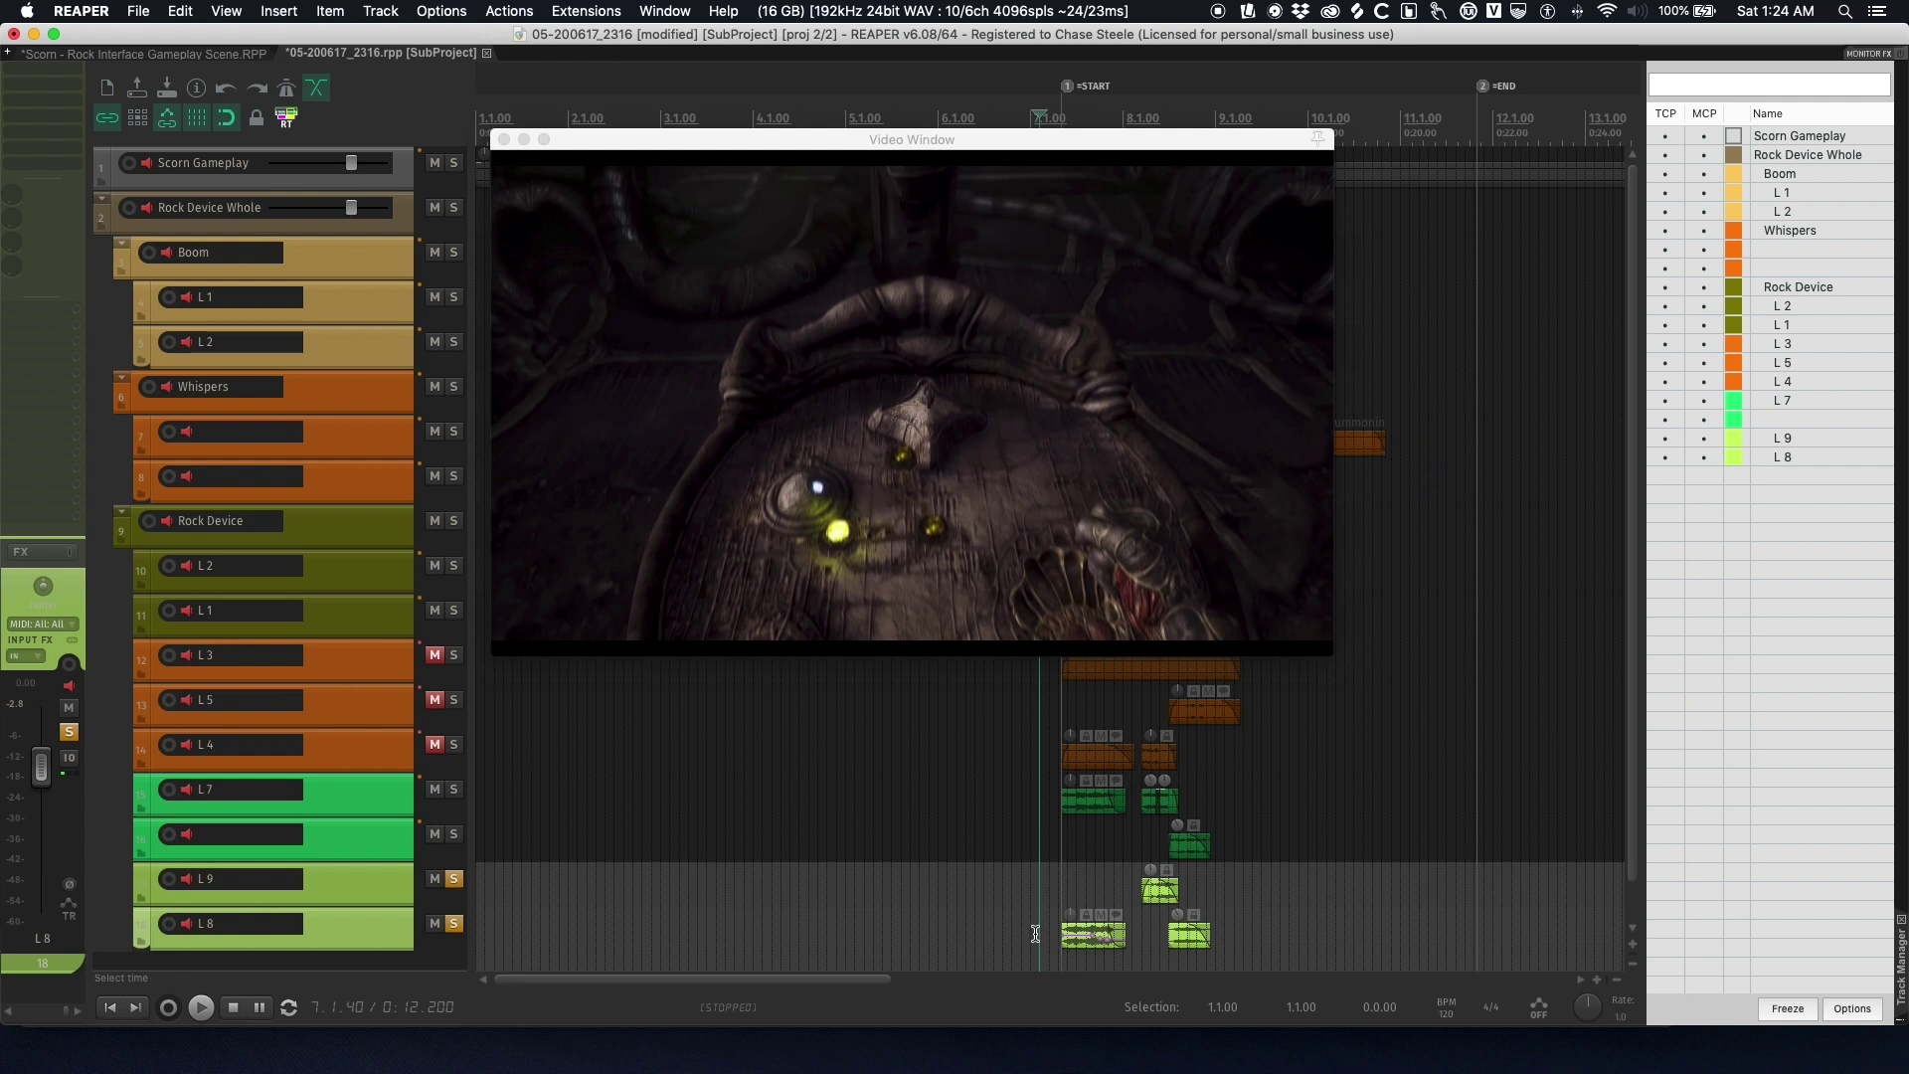
left_click(1051, 937)
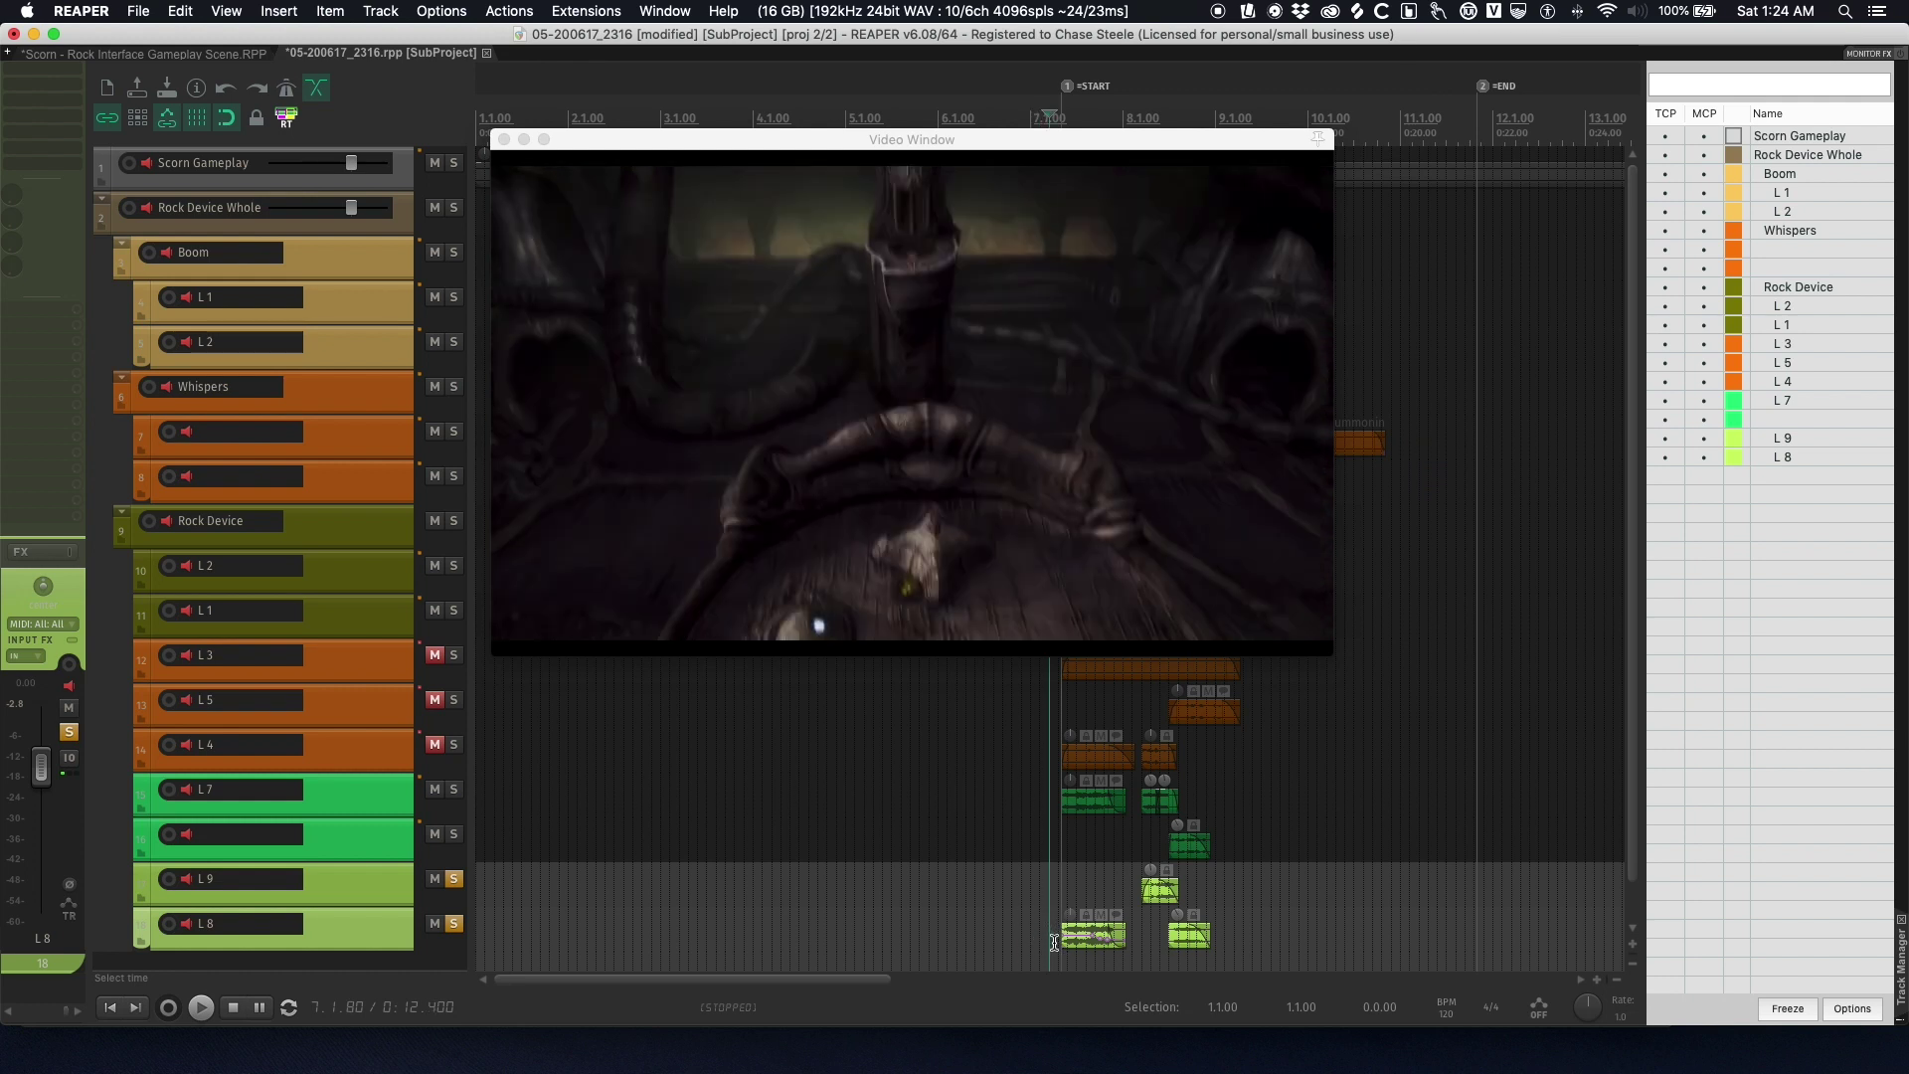
key("space")
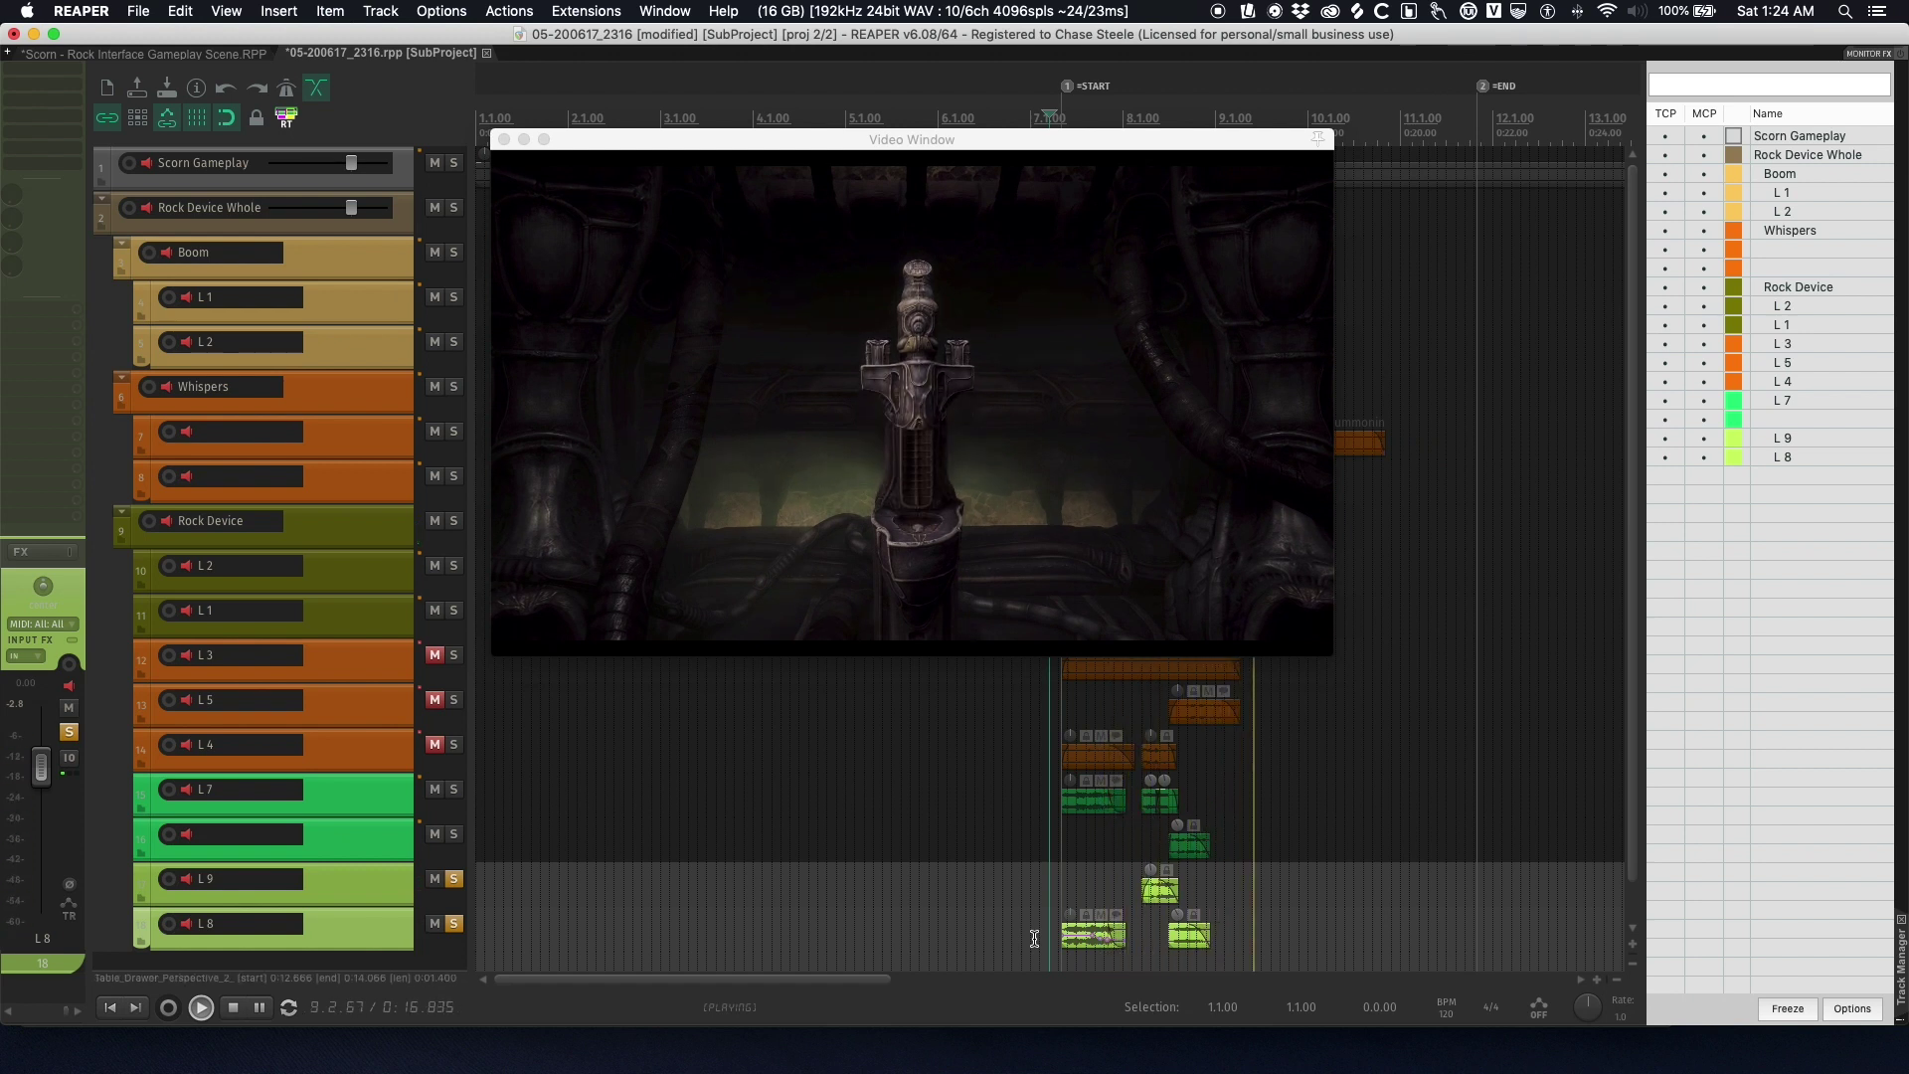
key("space")
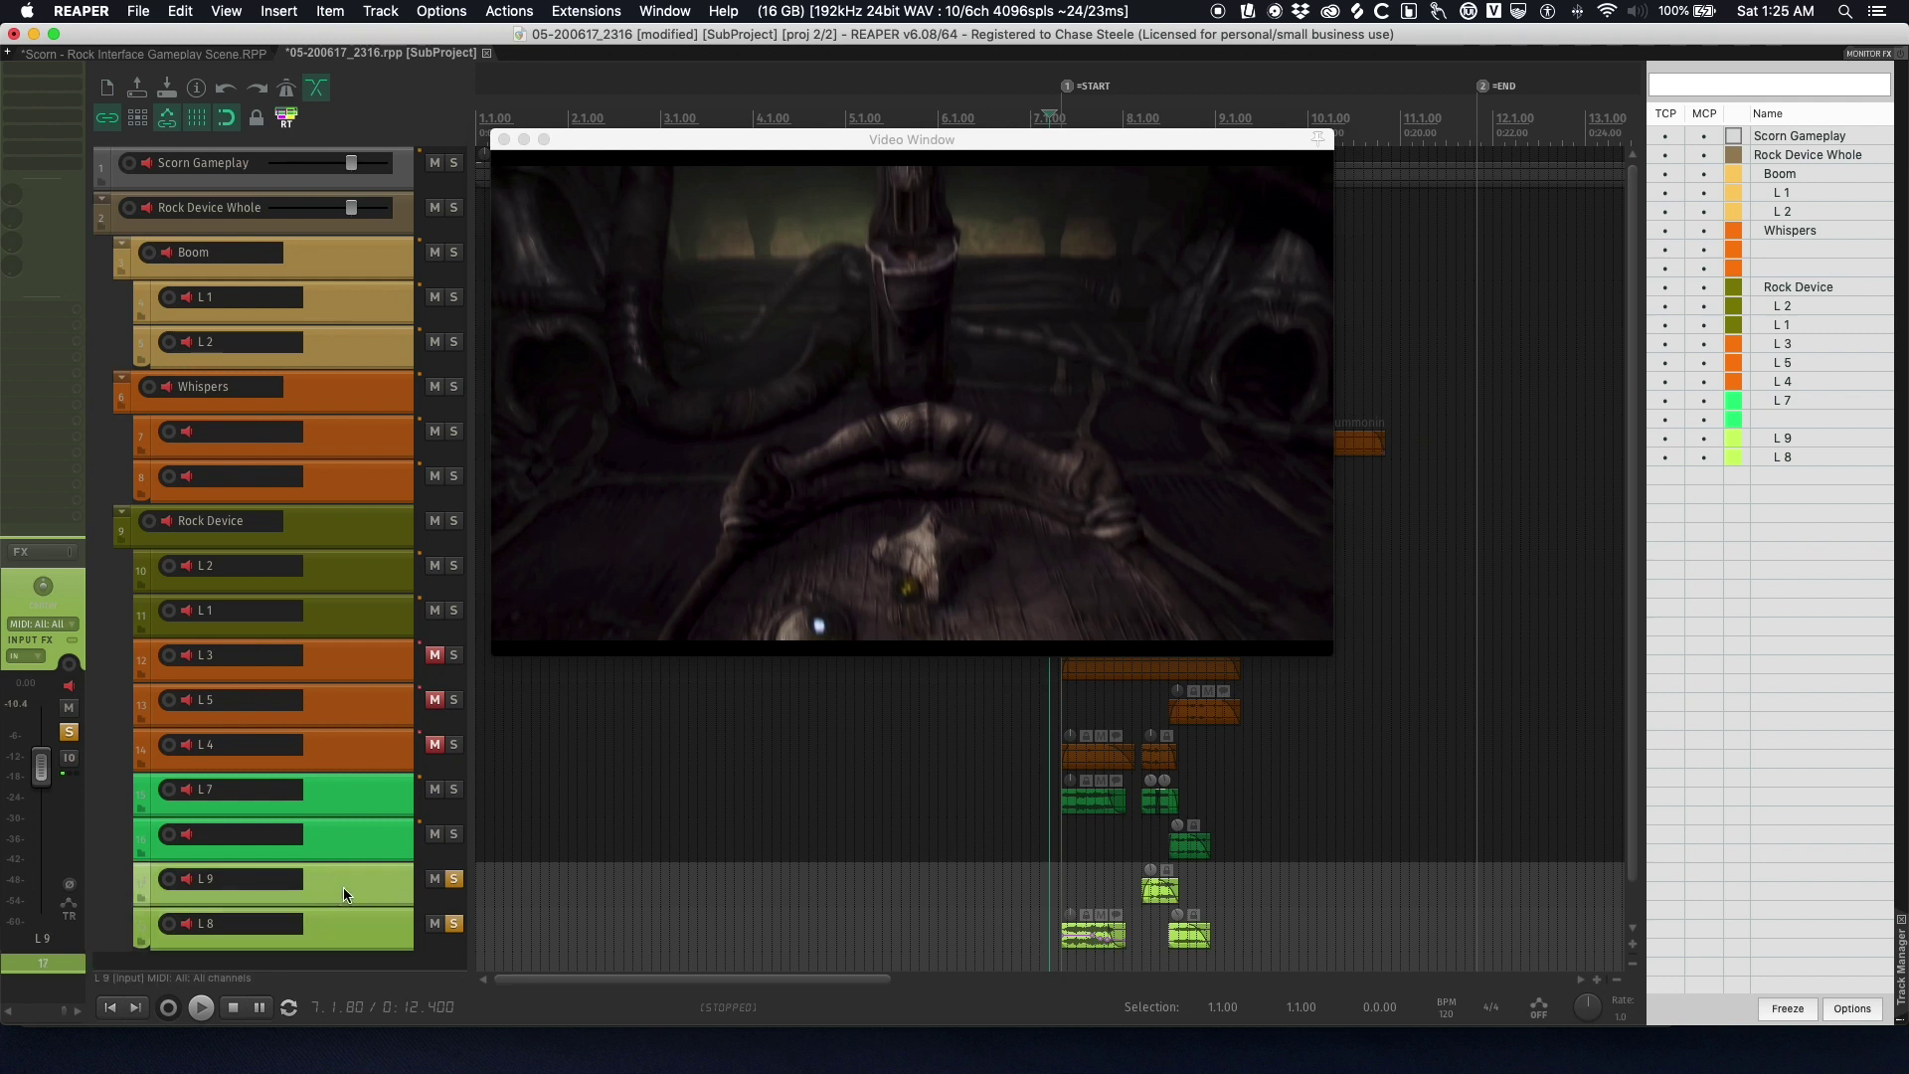
- Inspect the Table_Drawer_Perspective_2 clip's waveform and envelope on layer L 8 up close, and hide the video
left_click(344, 923)
key("super+Right")
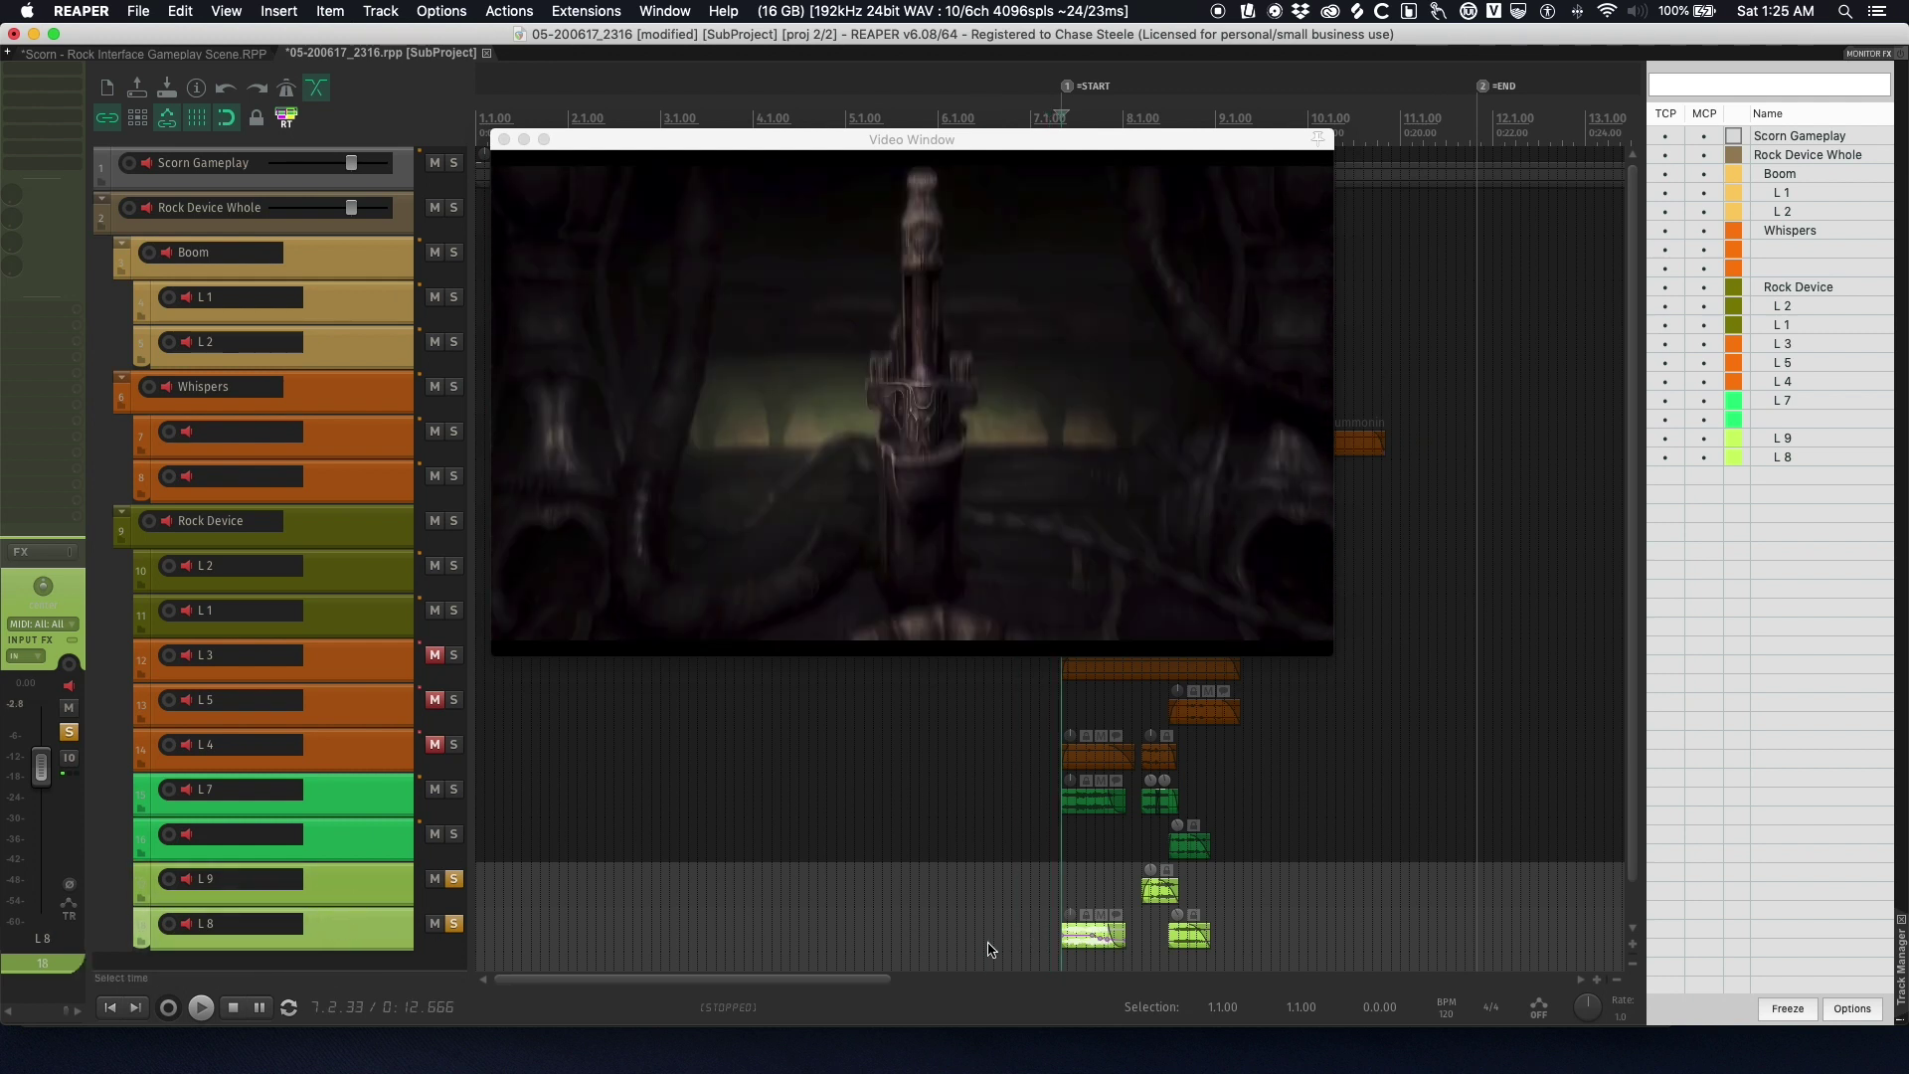
key("z")
key("super+shift+v")
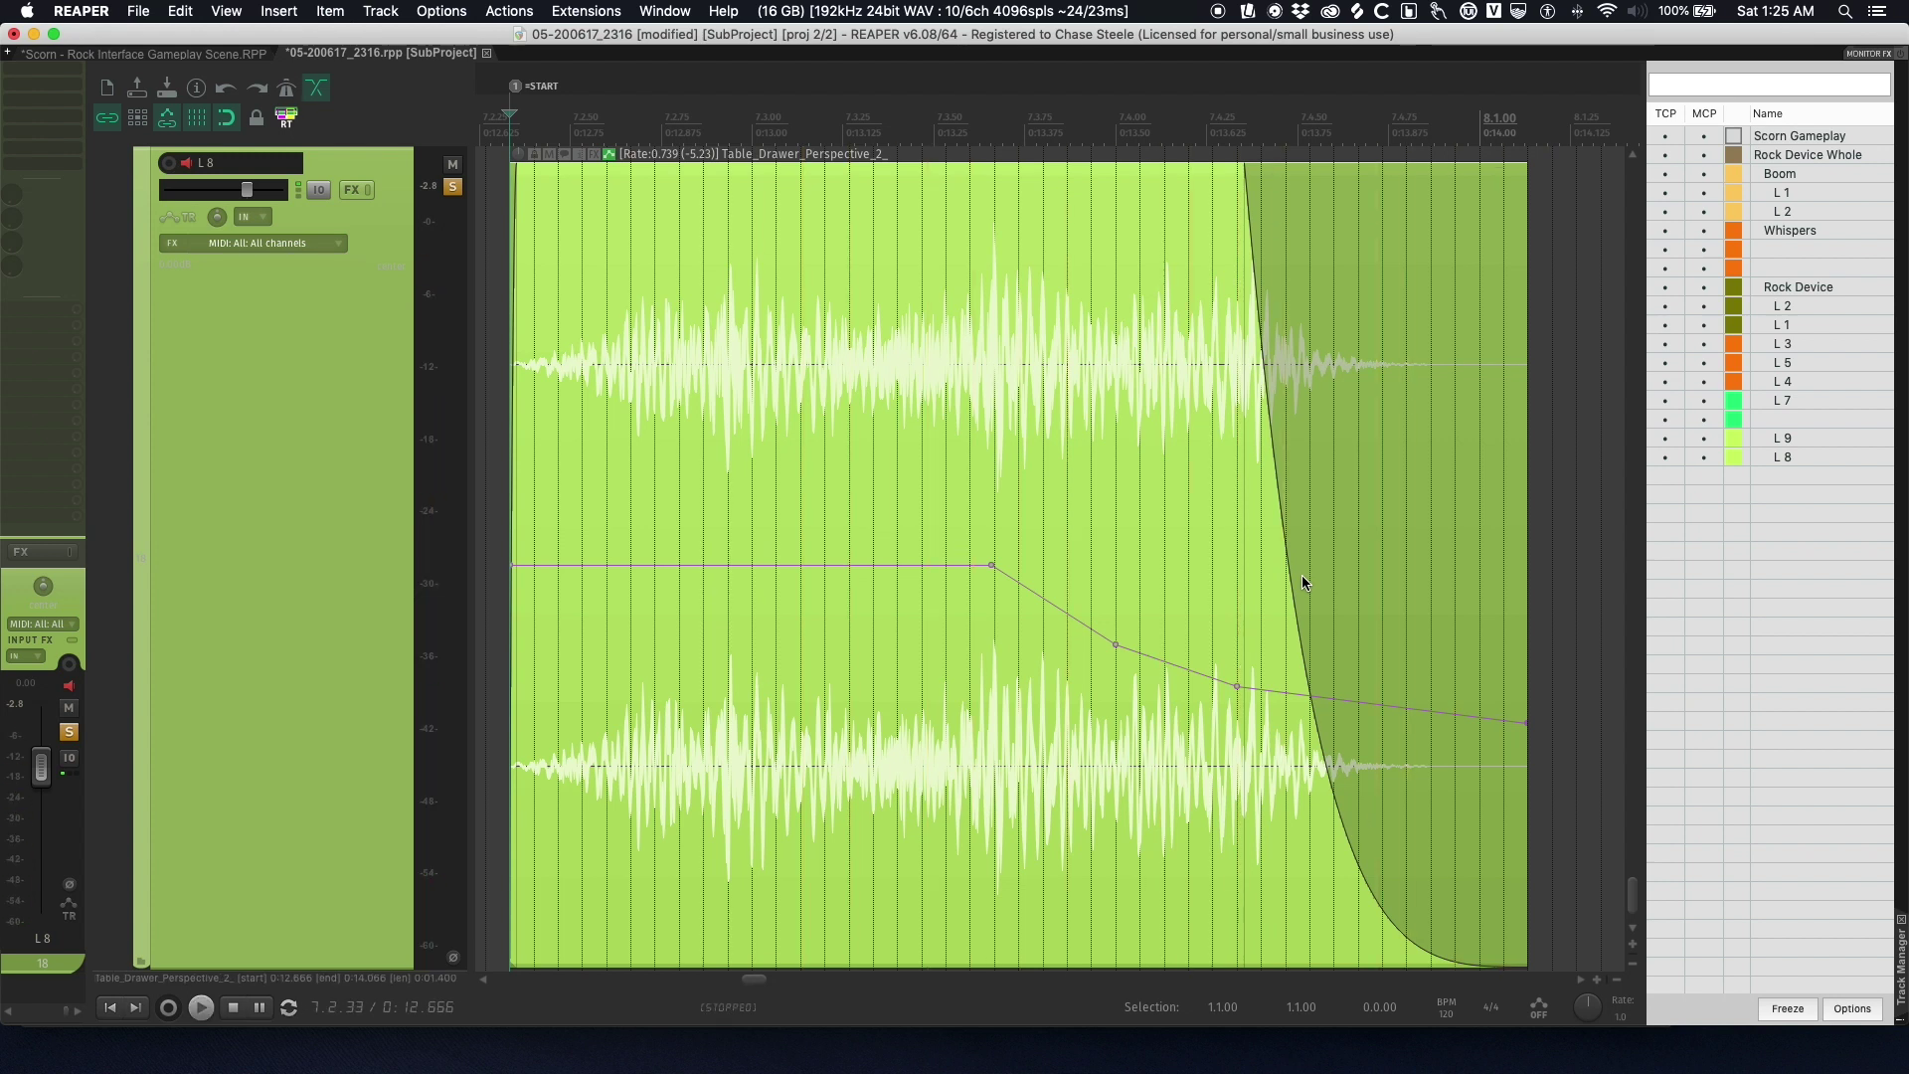
- Return to the full arrangement and inspect the waveform and fades of layer L 9's Table_Drawer_Perspective_-2 clip up close
key("z")
key("z")
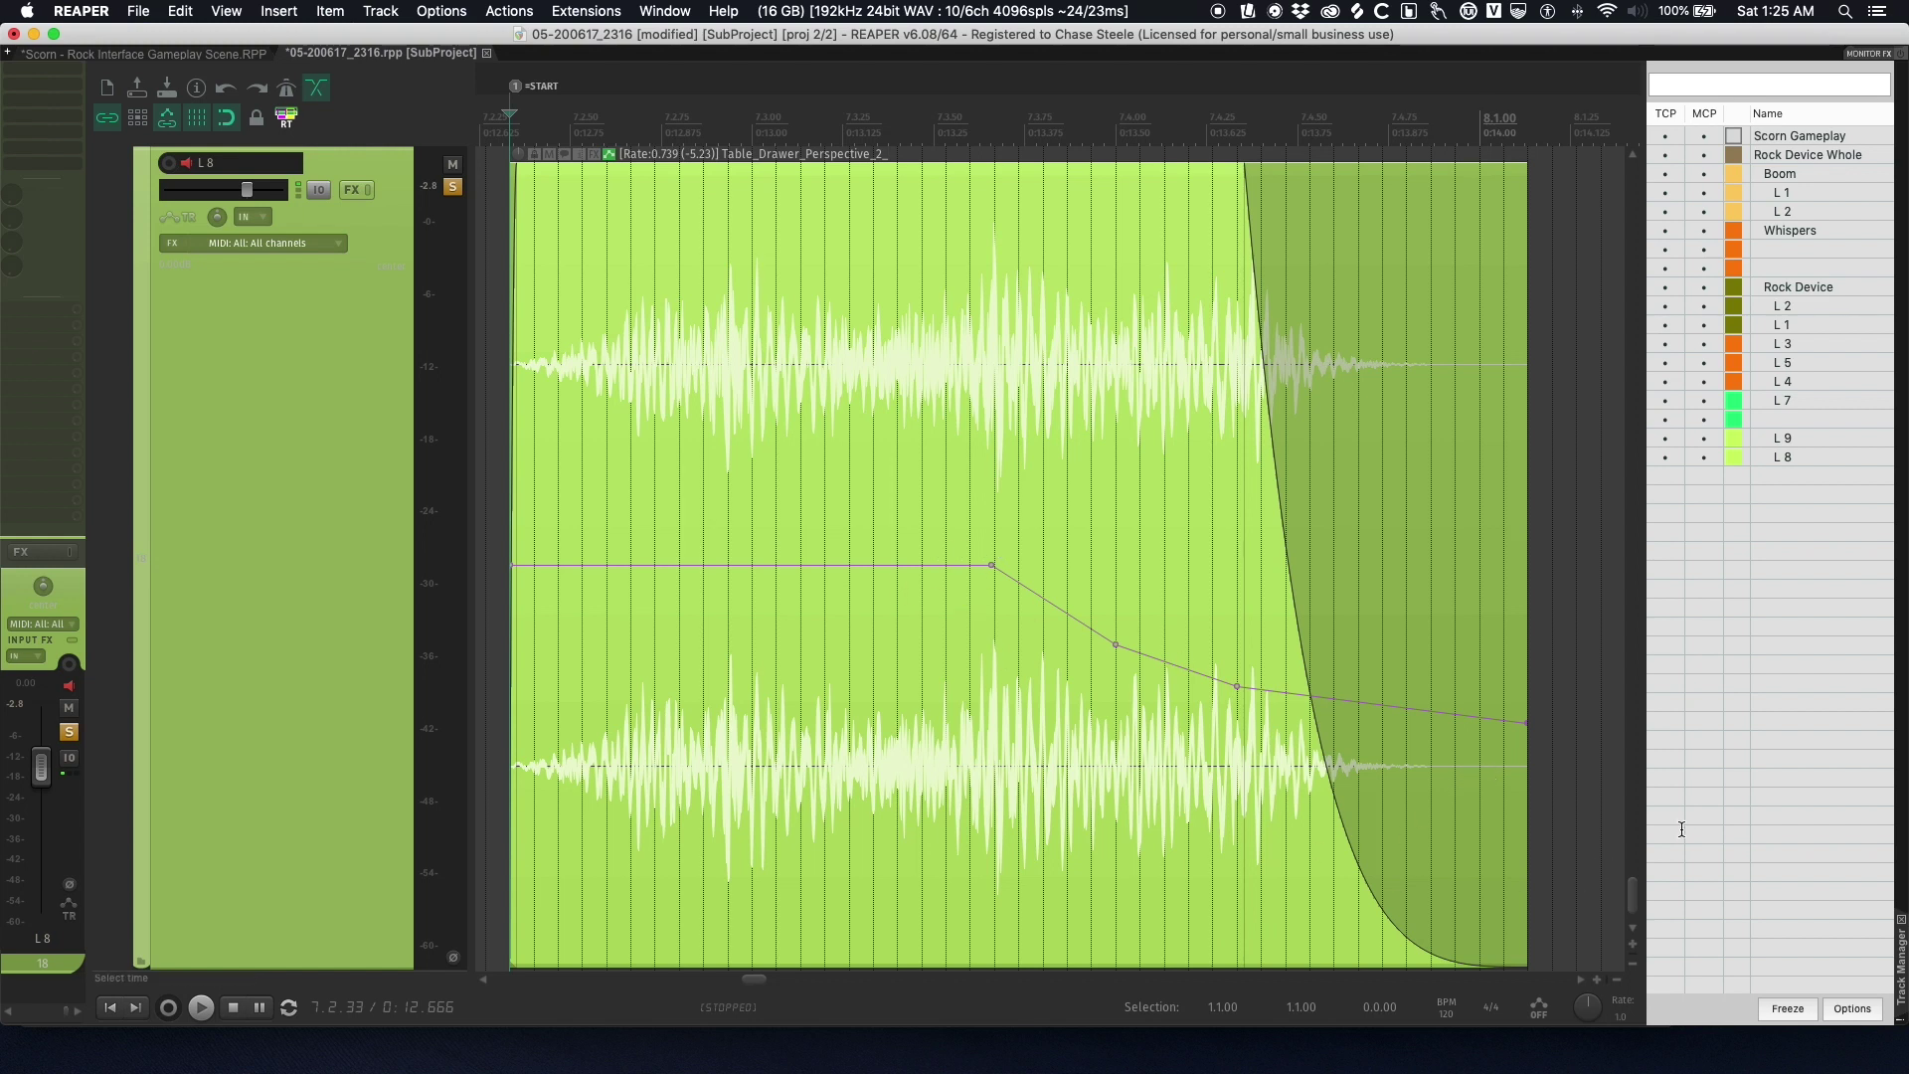
key("ctrl+Page_Down")
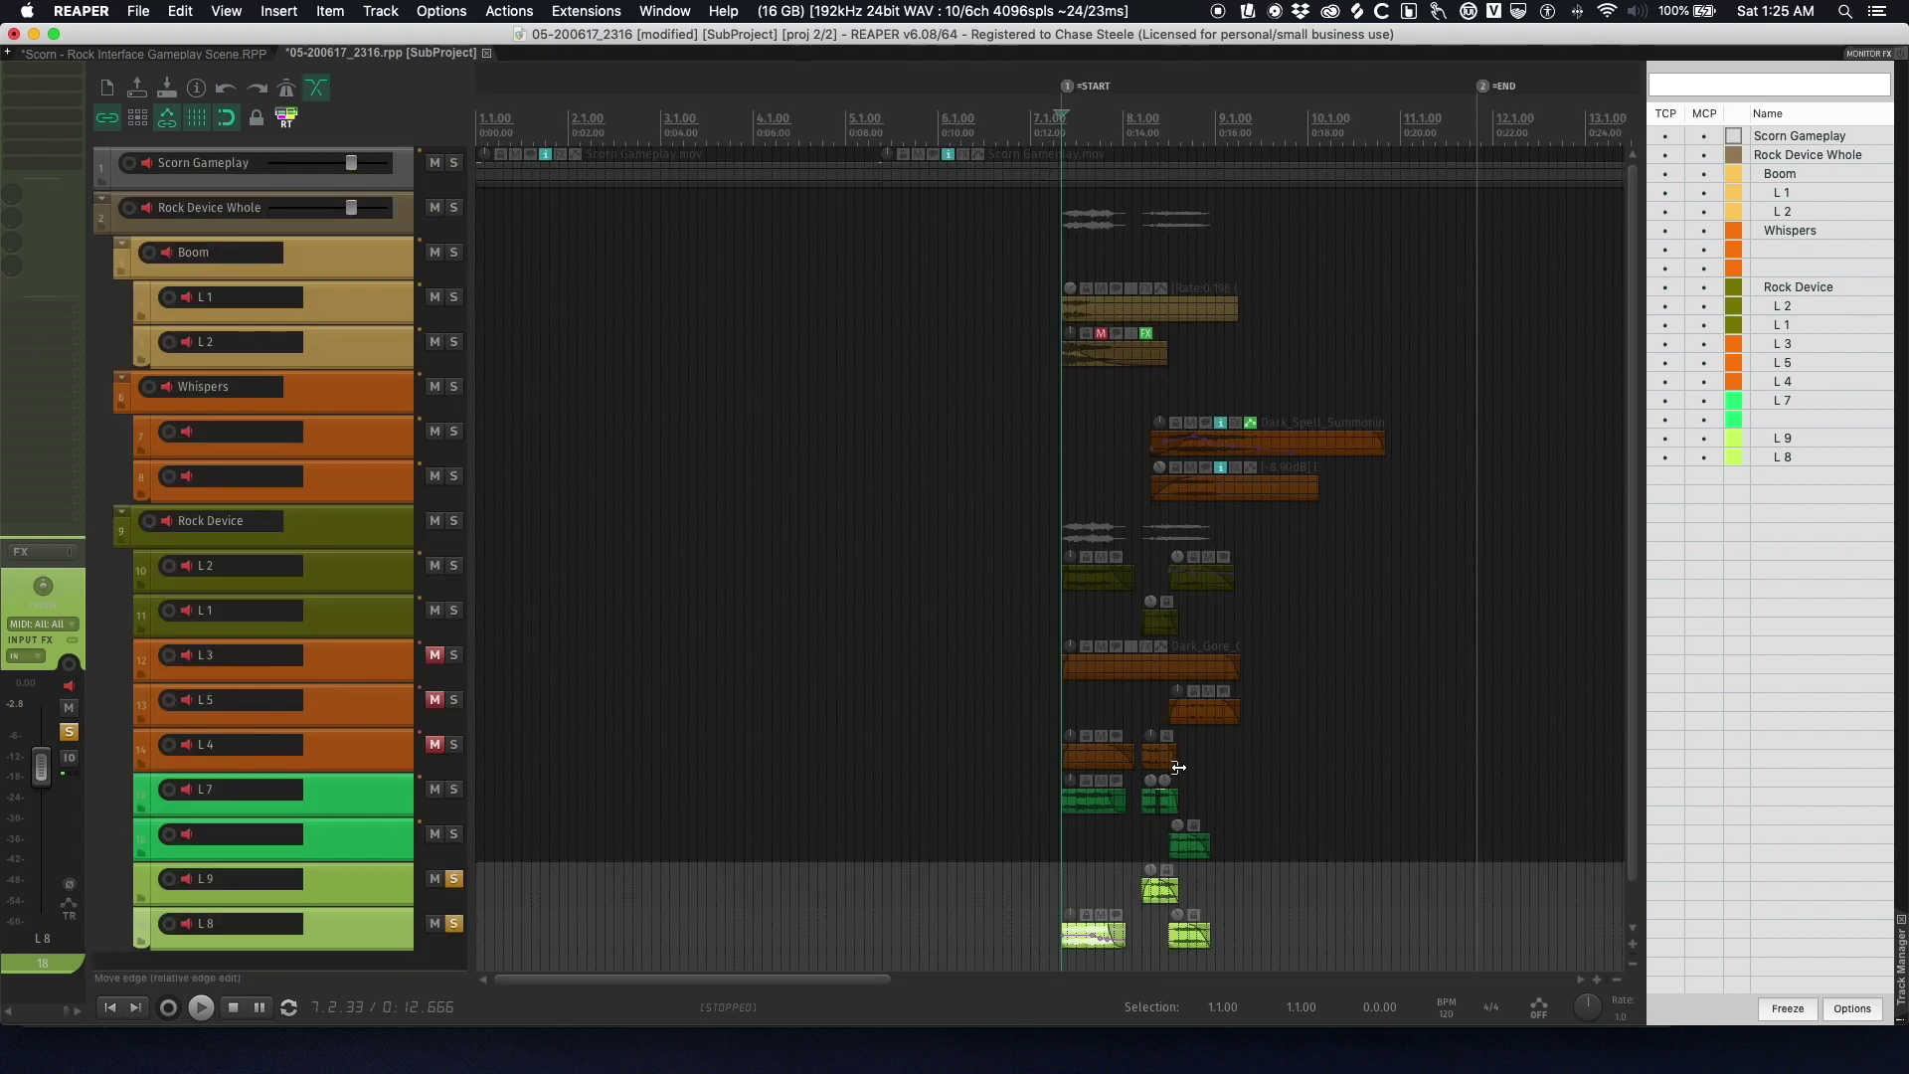
left_click(1114, 895)
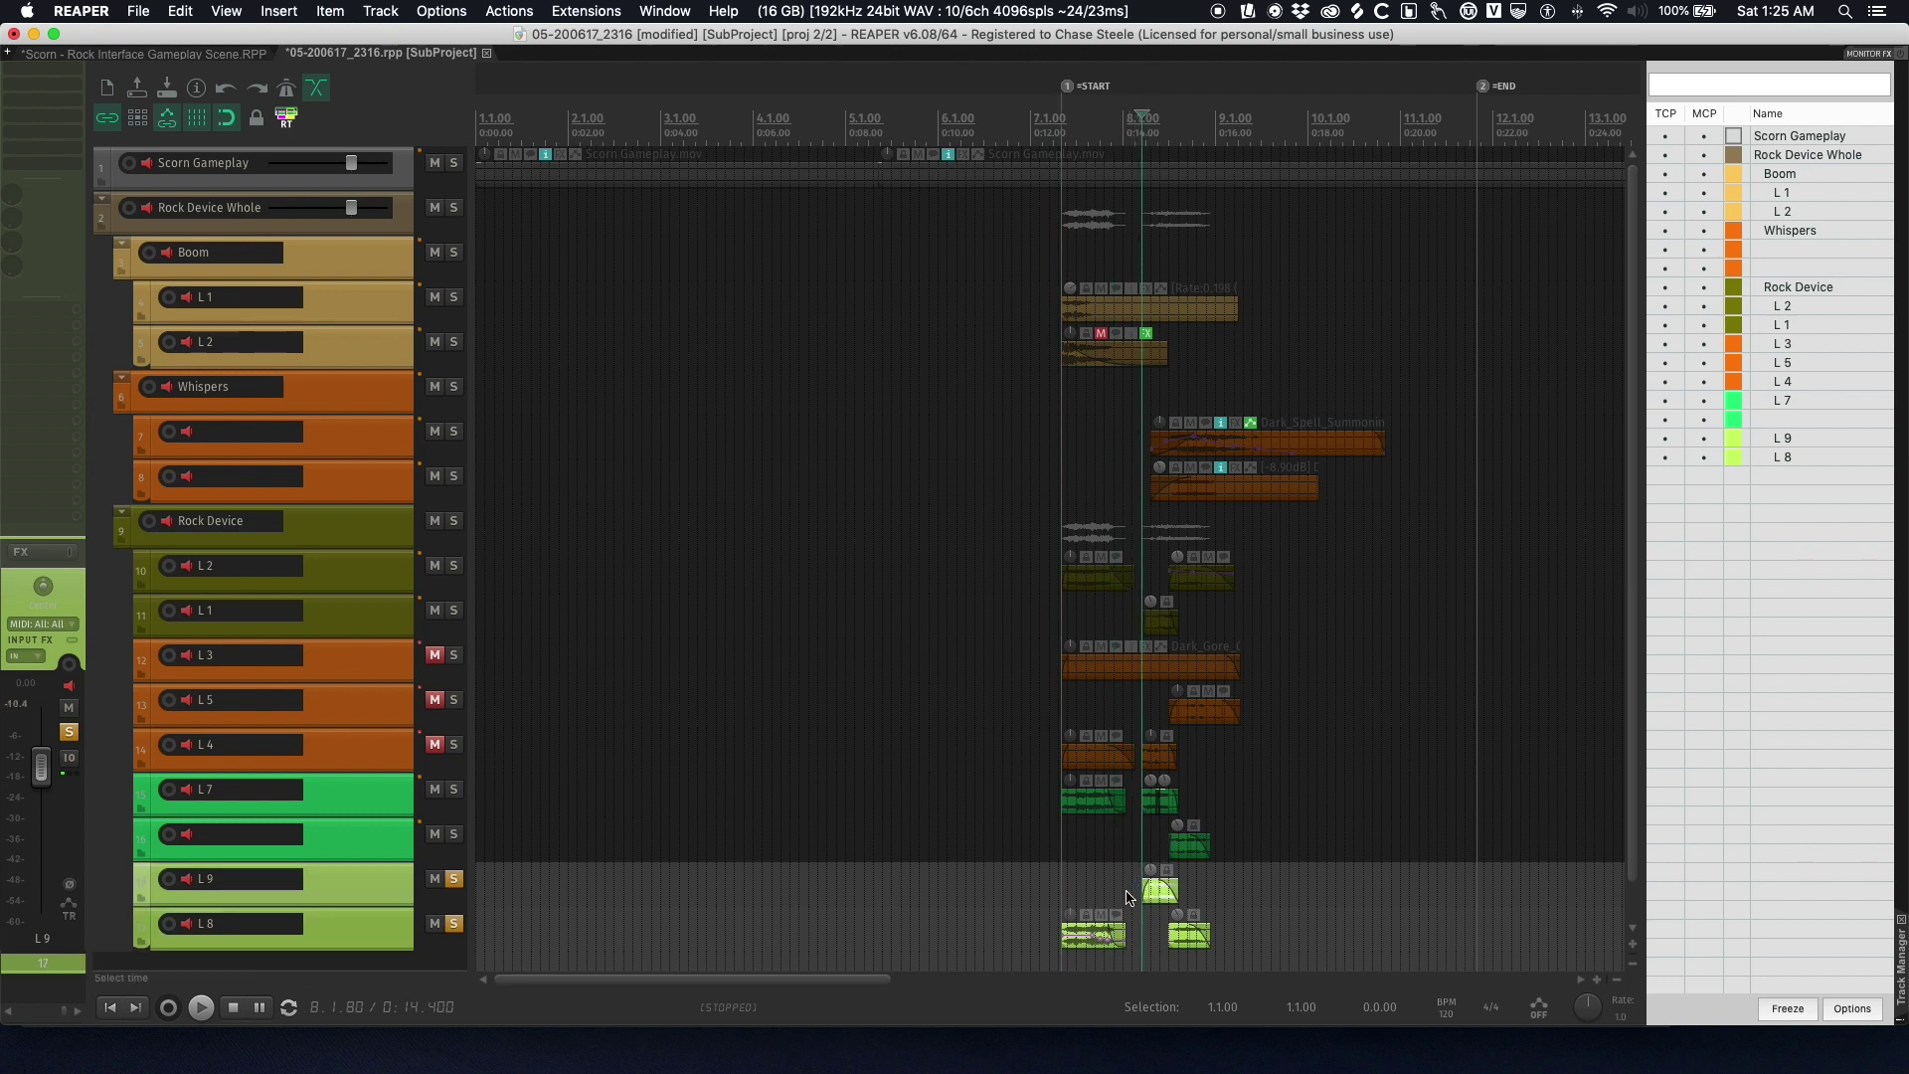
key("ctrl+Page_Down")
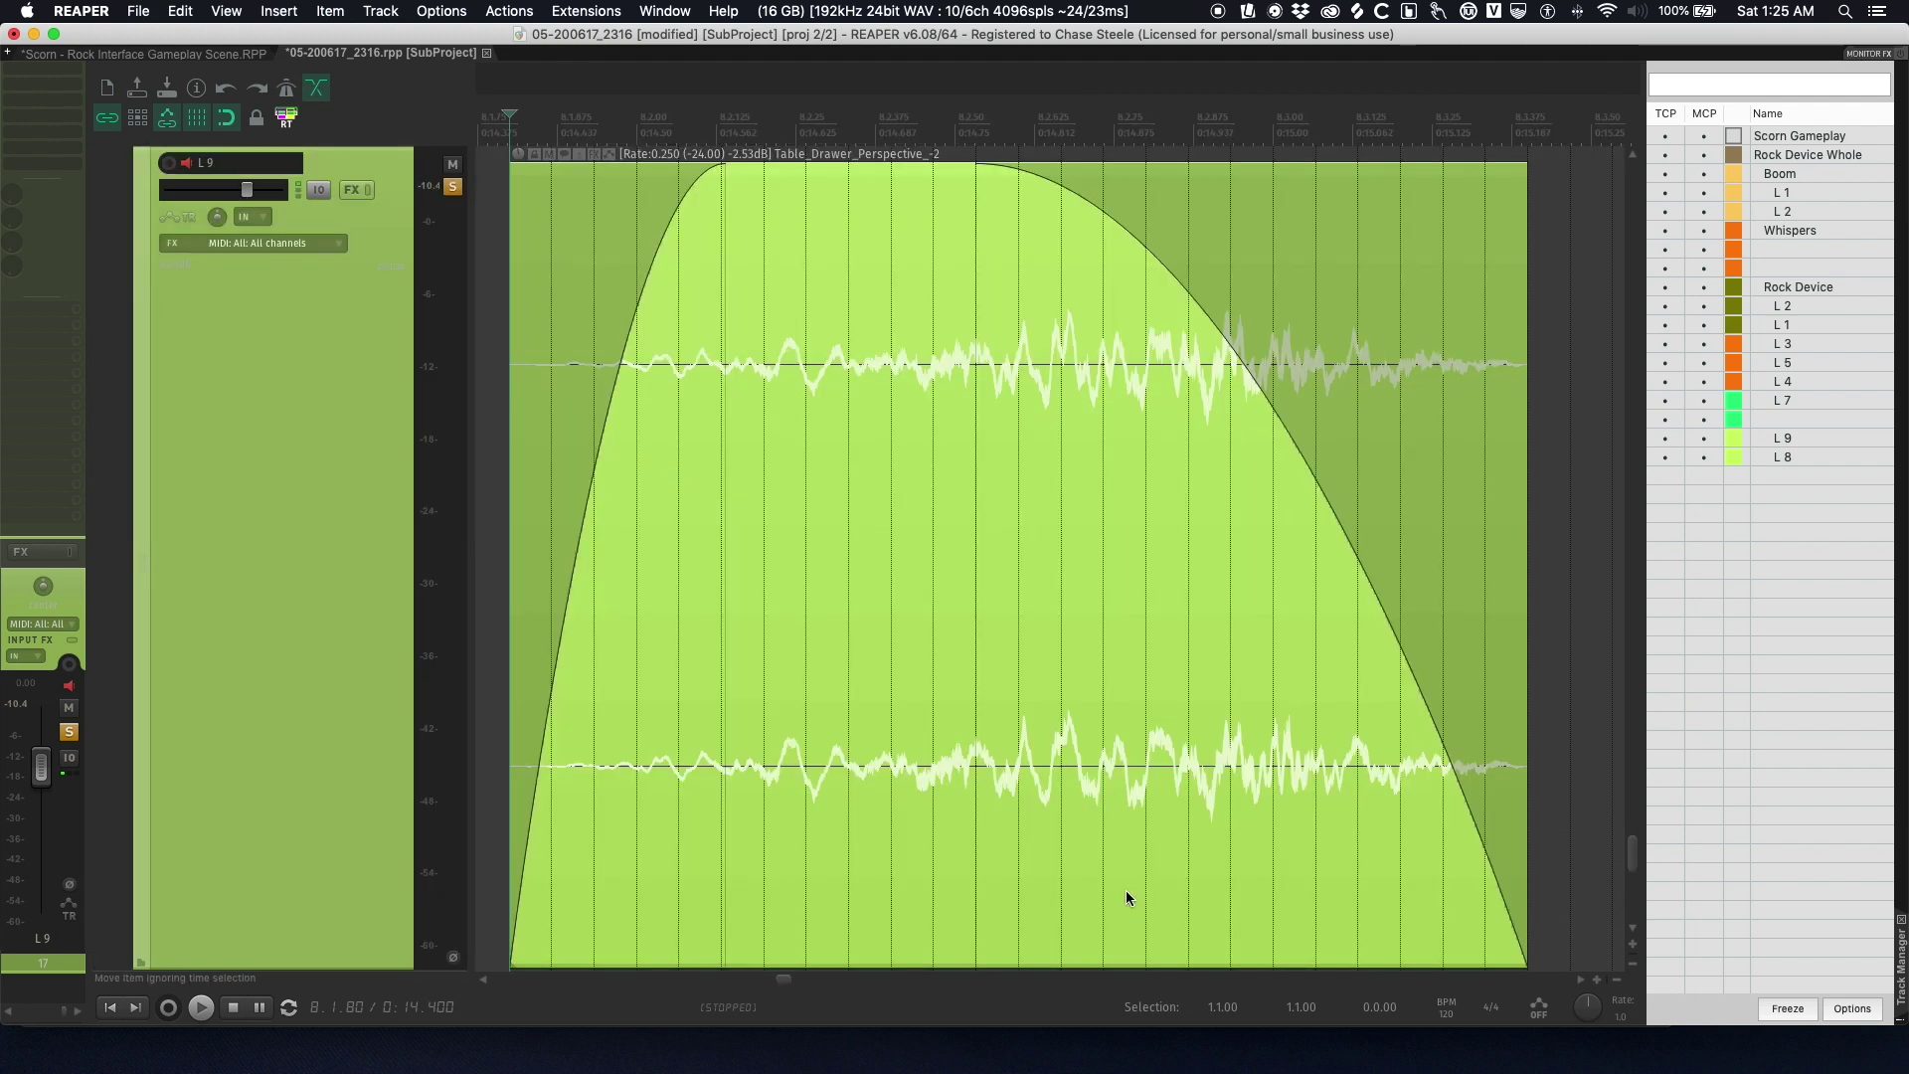
key("ctrl+Page_Down")
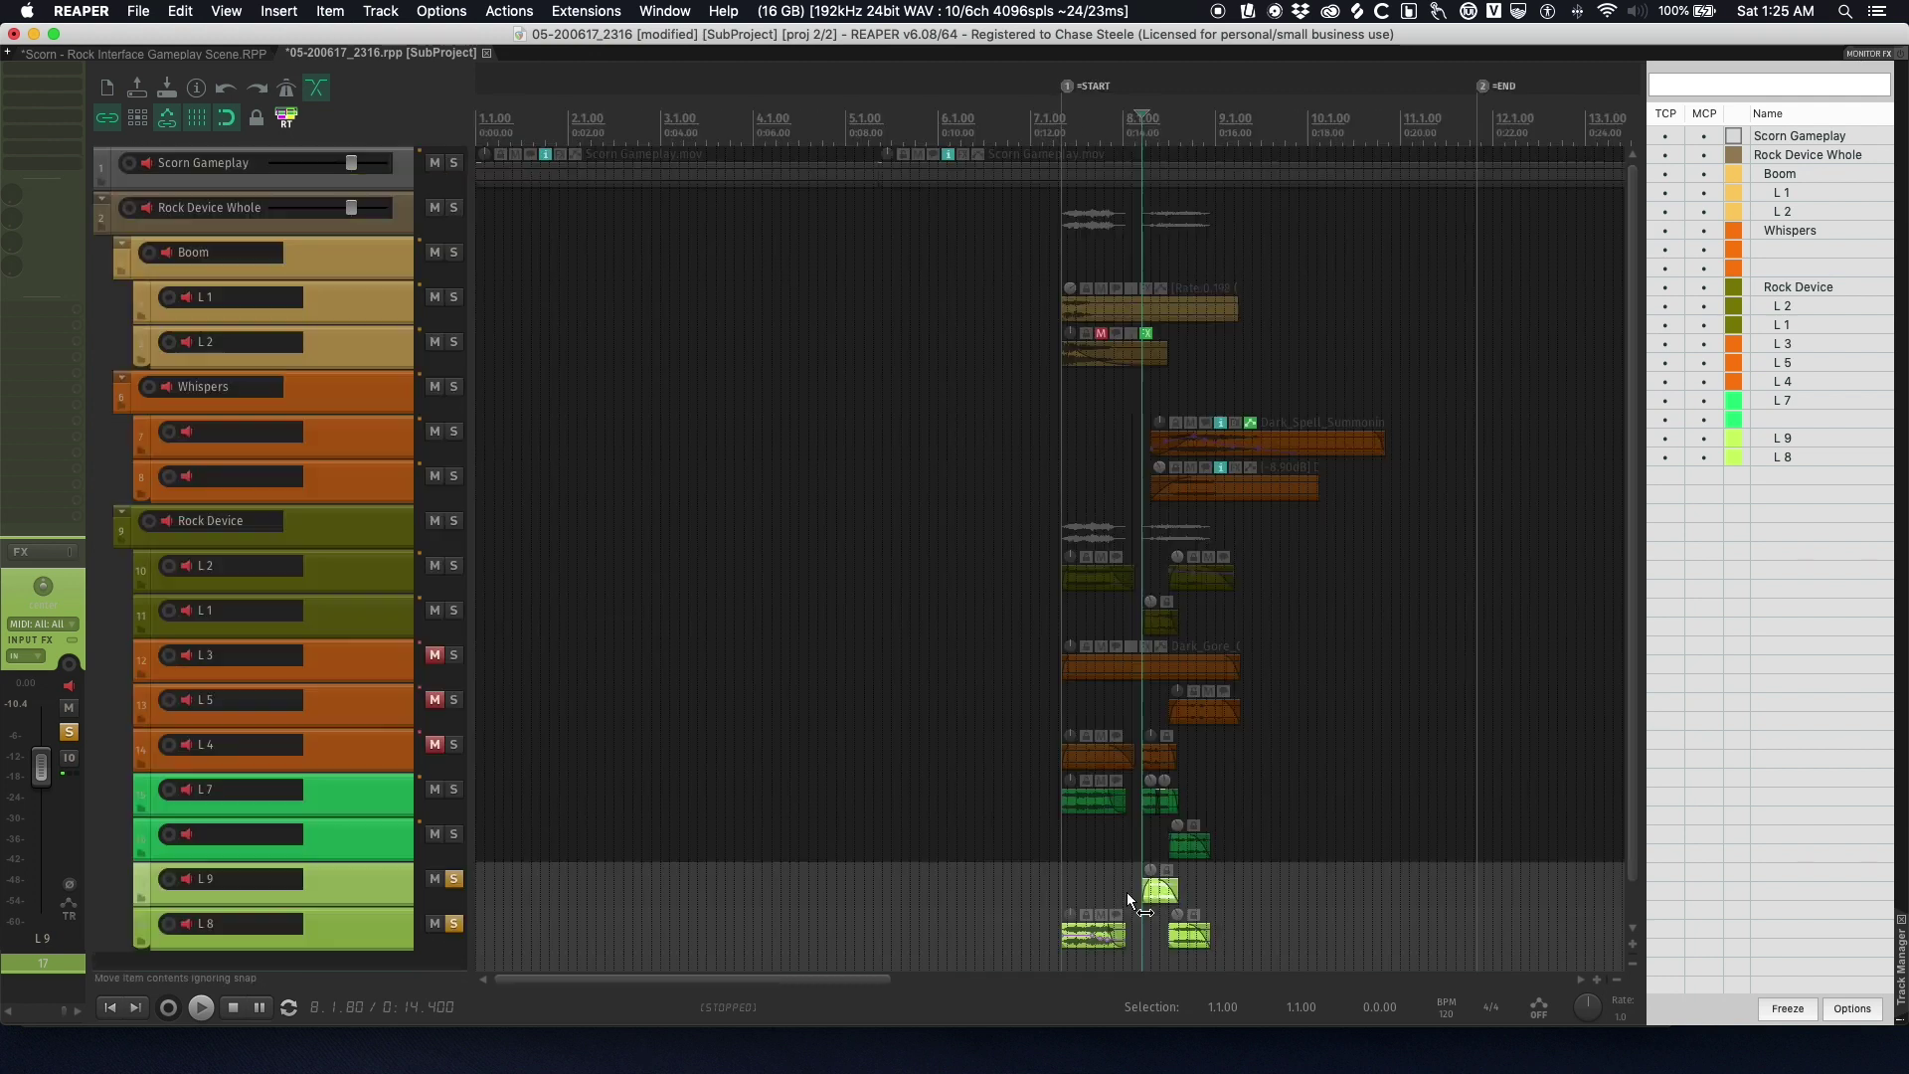
key("space")
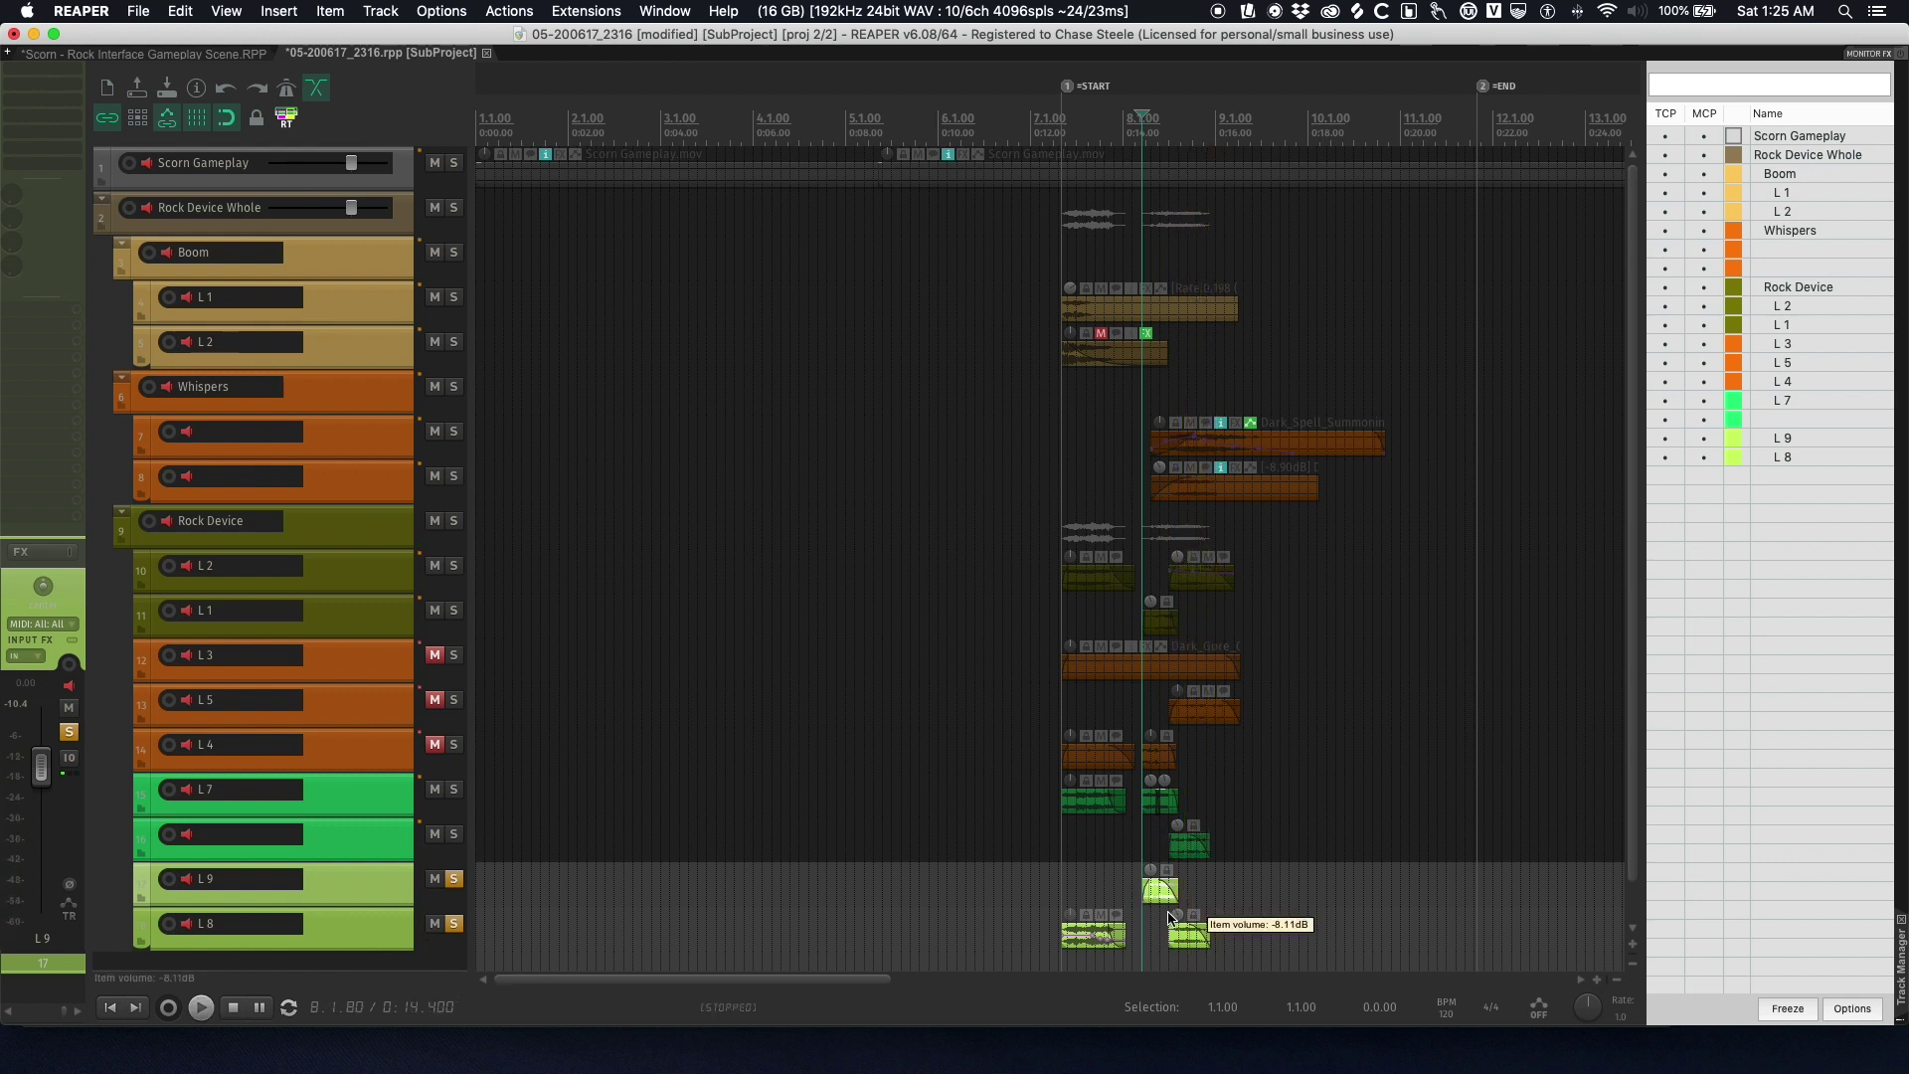
key("ctrl+Page_Down")
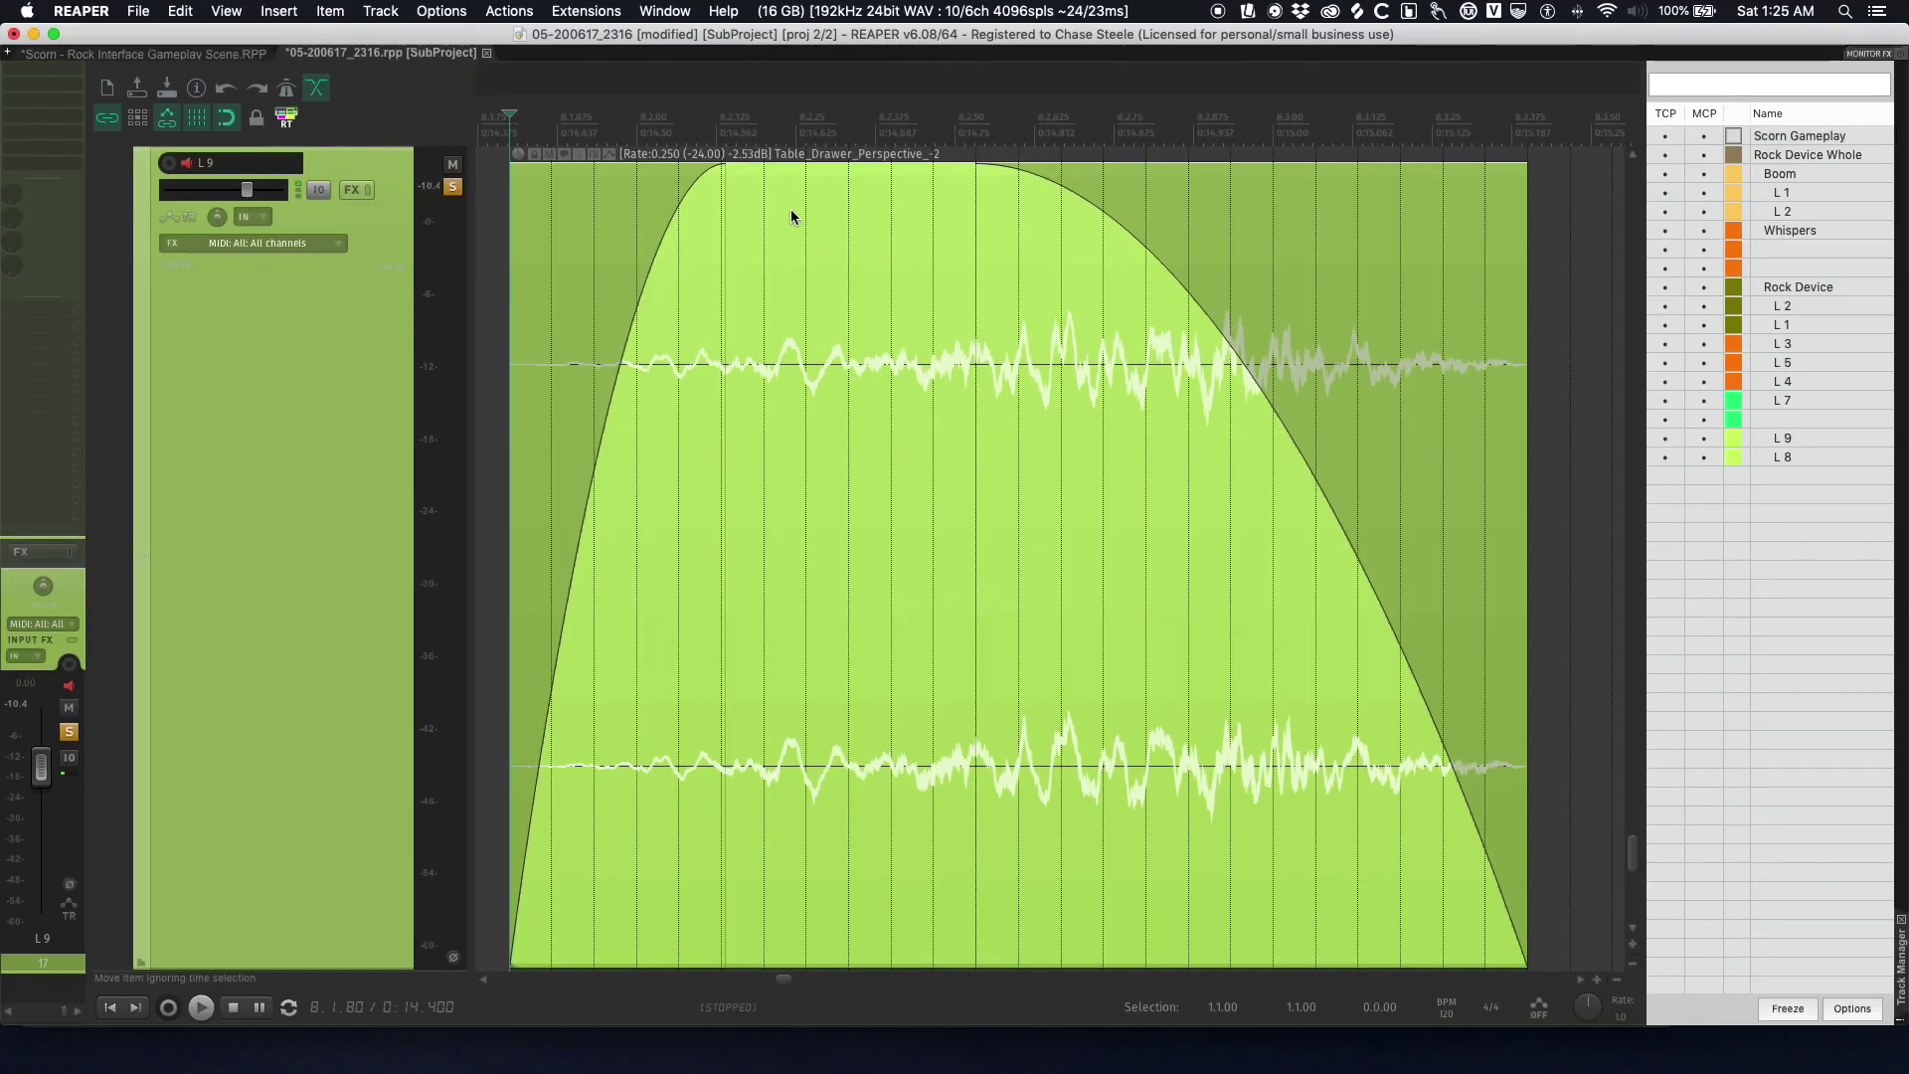
key("ctrl+Page_Down")
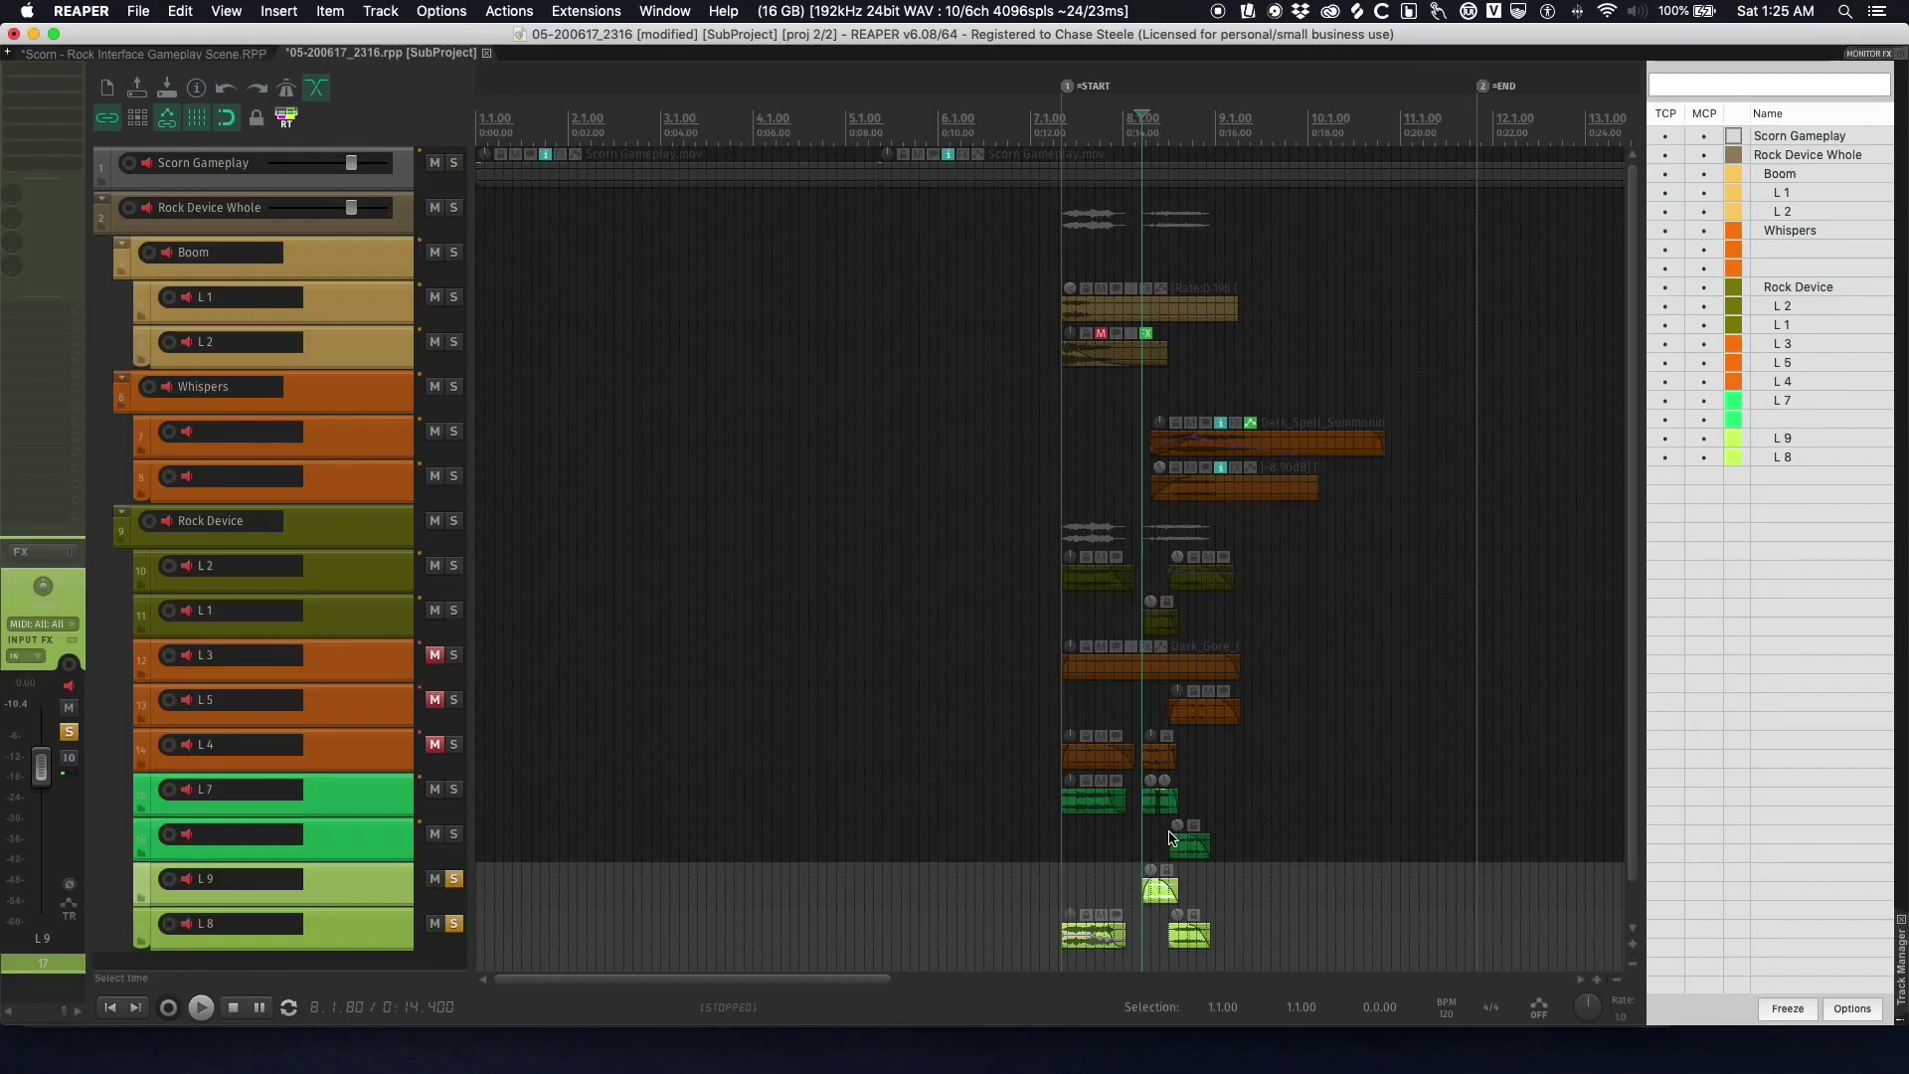
- Inspect and play layer L 8's second clip, Table_Drawer_Perspective_-1, up close, and return to the full arrangement at 0:11.400
left_click(1153, 936)
key("ctrl+Page_Down")
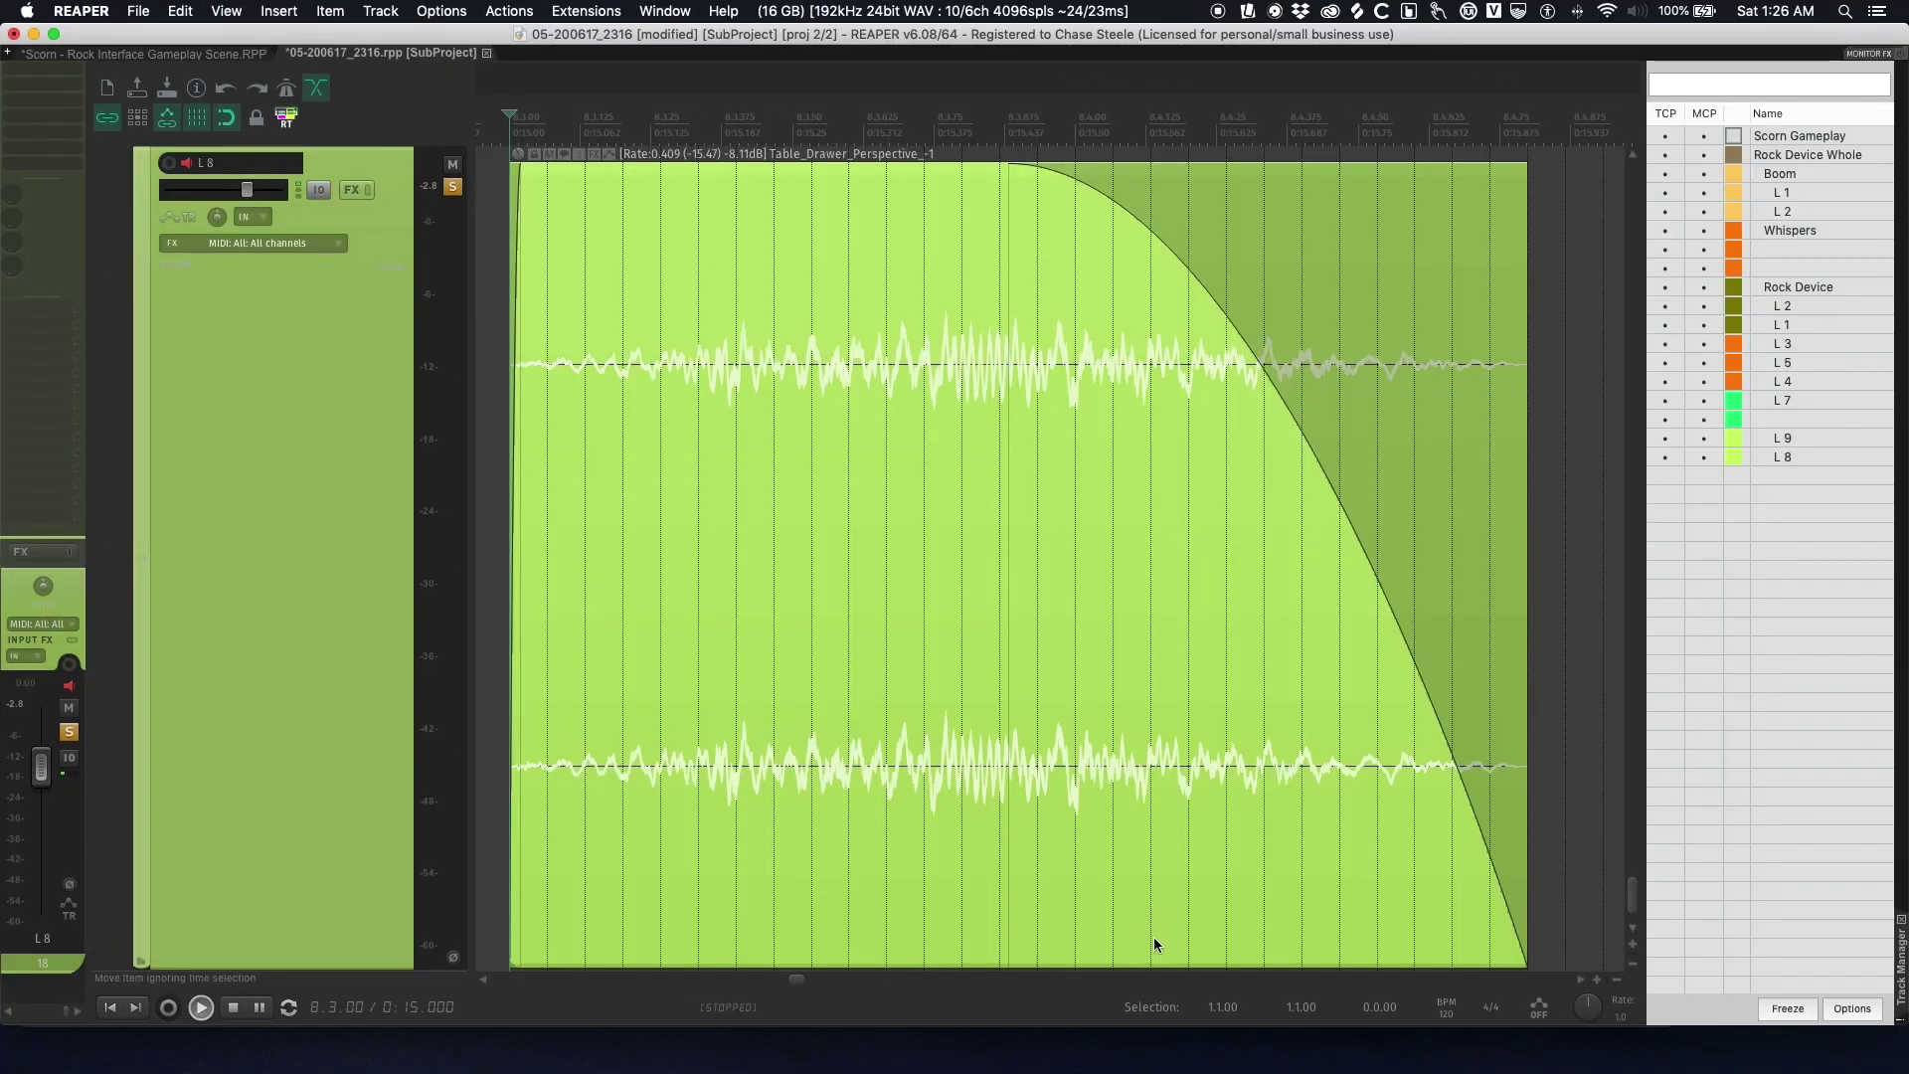
key("space")
key("space")
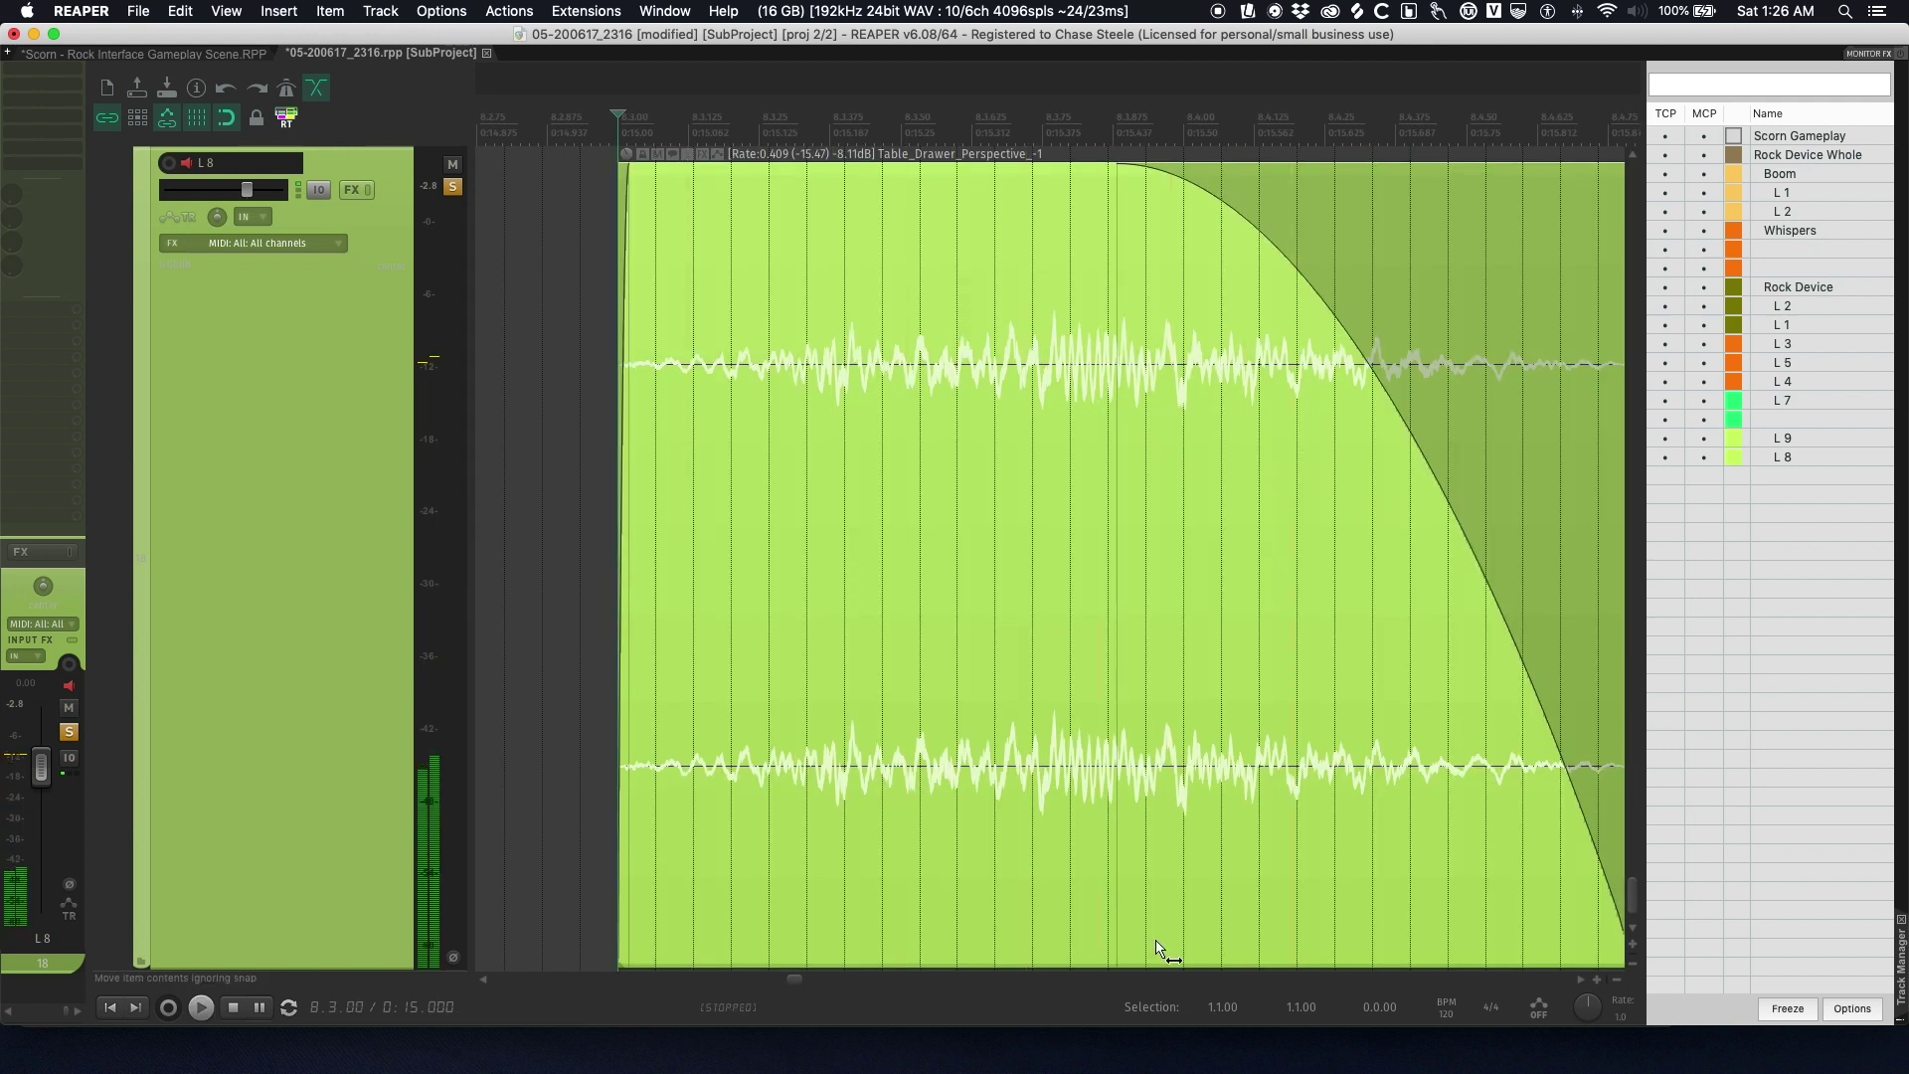
key("ctrl+Page_Down")
left_click(1004, 922)
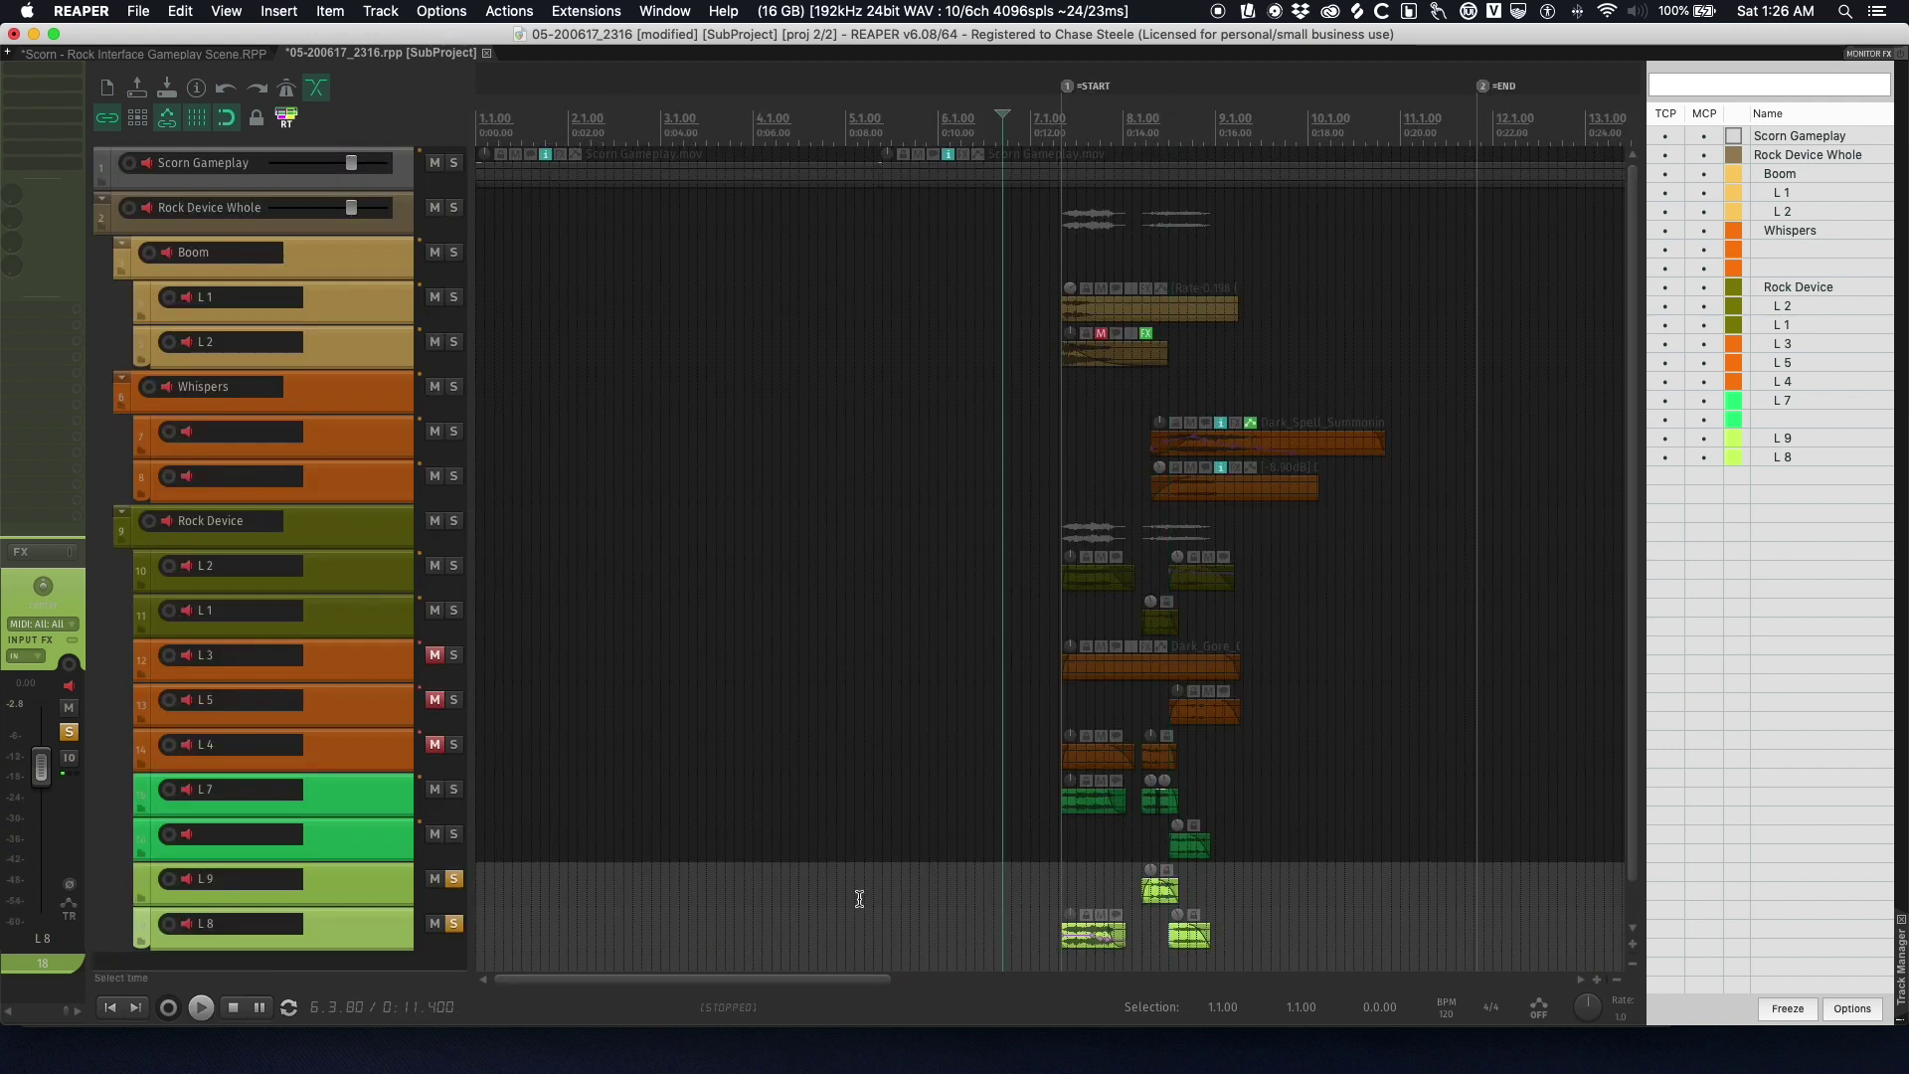
- Unsolo layers L 9 and L 8, and select the muted layers L 3, L 5 and L 4 to review their effects
left_click(455, 879)
left_click(457, 924)
left_click(367, 666)
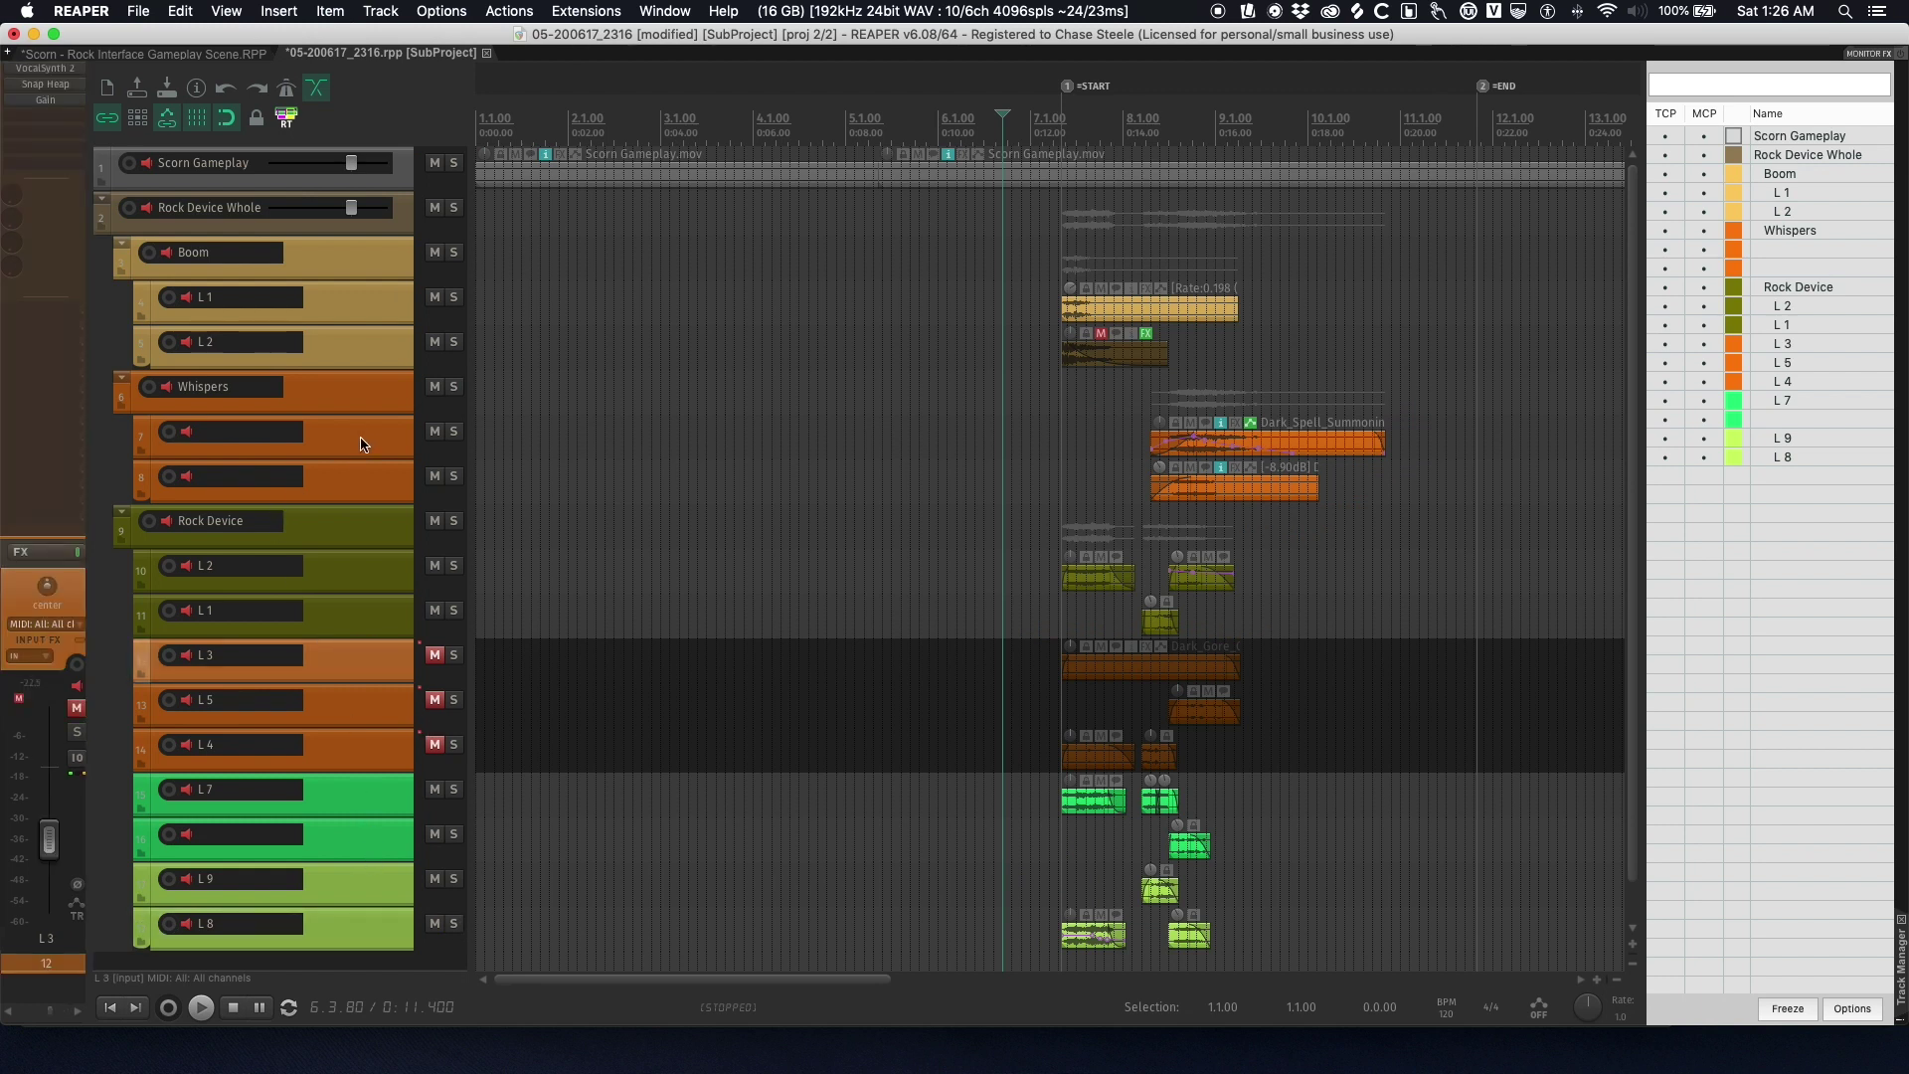
left_click(355, 704)
left_click(378, 751)
left_click(375, 701)
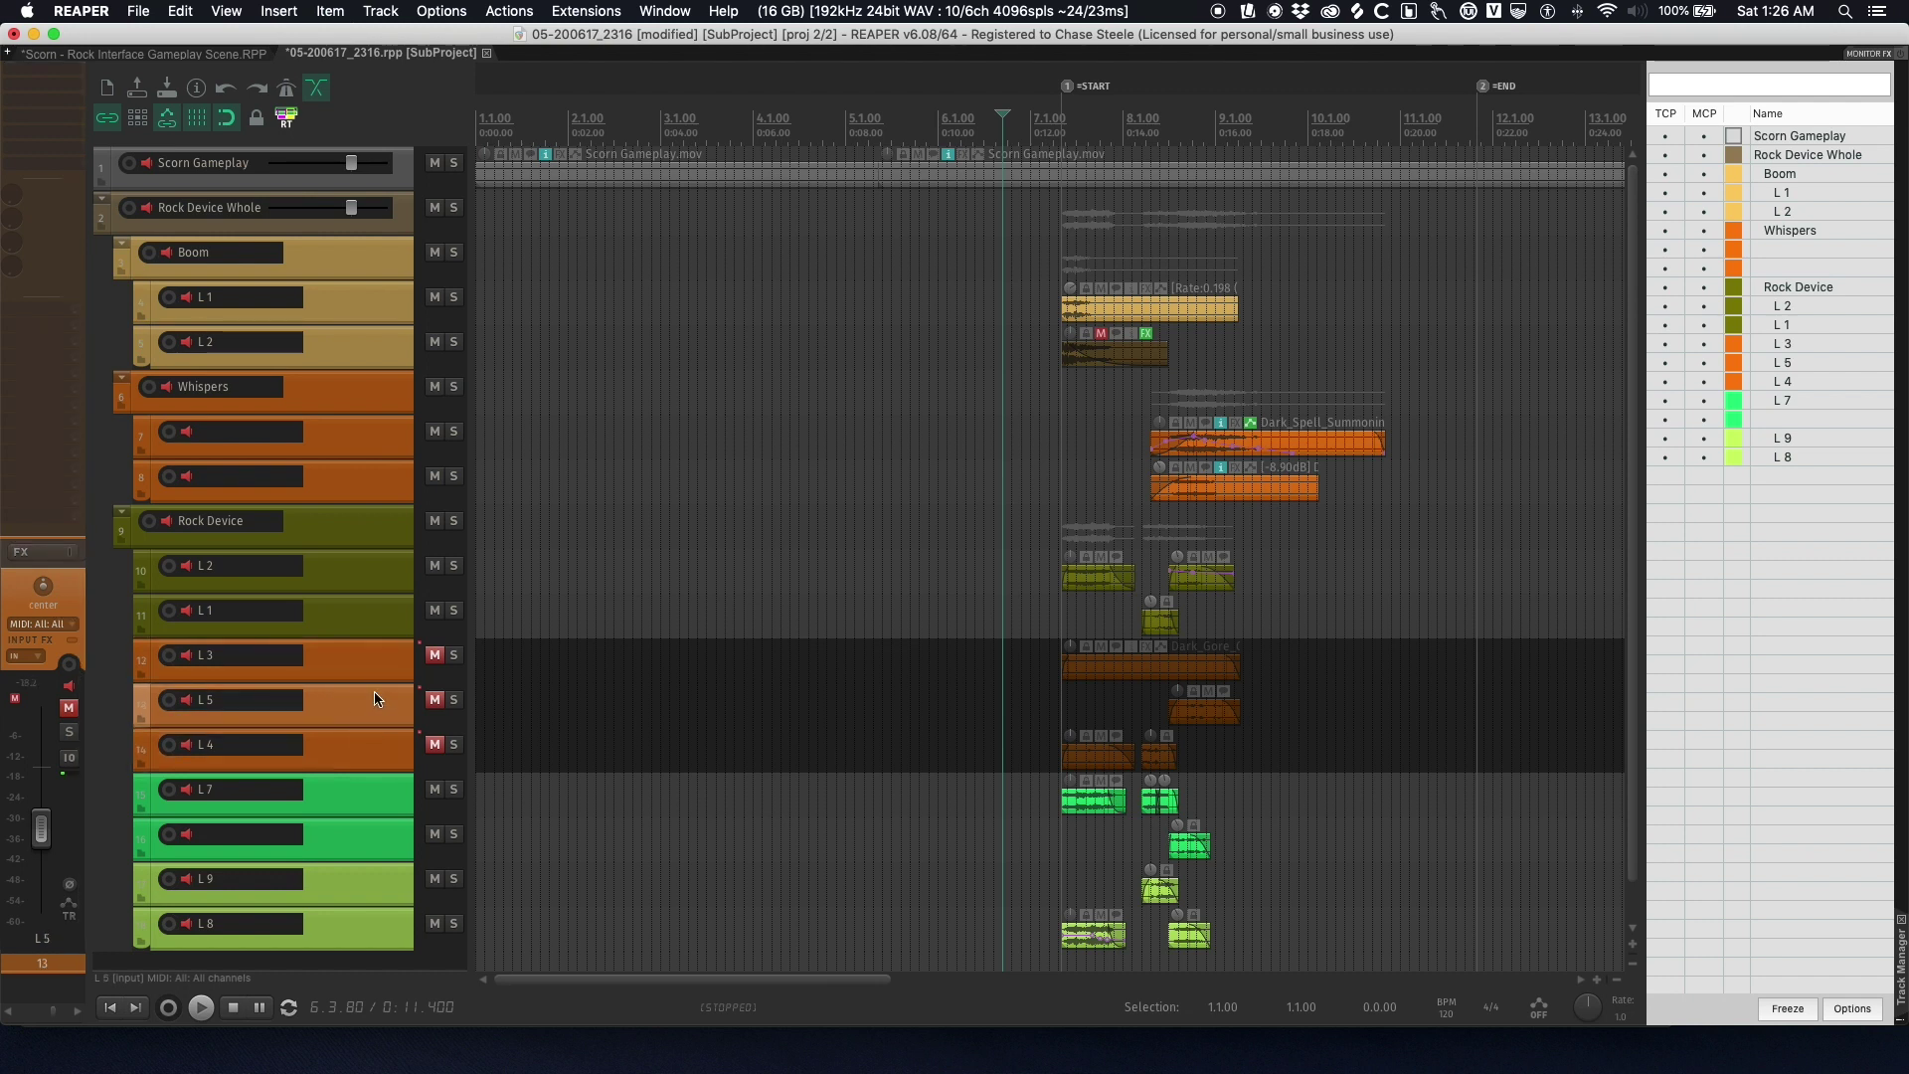
left_click(376, 675)
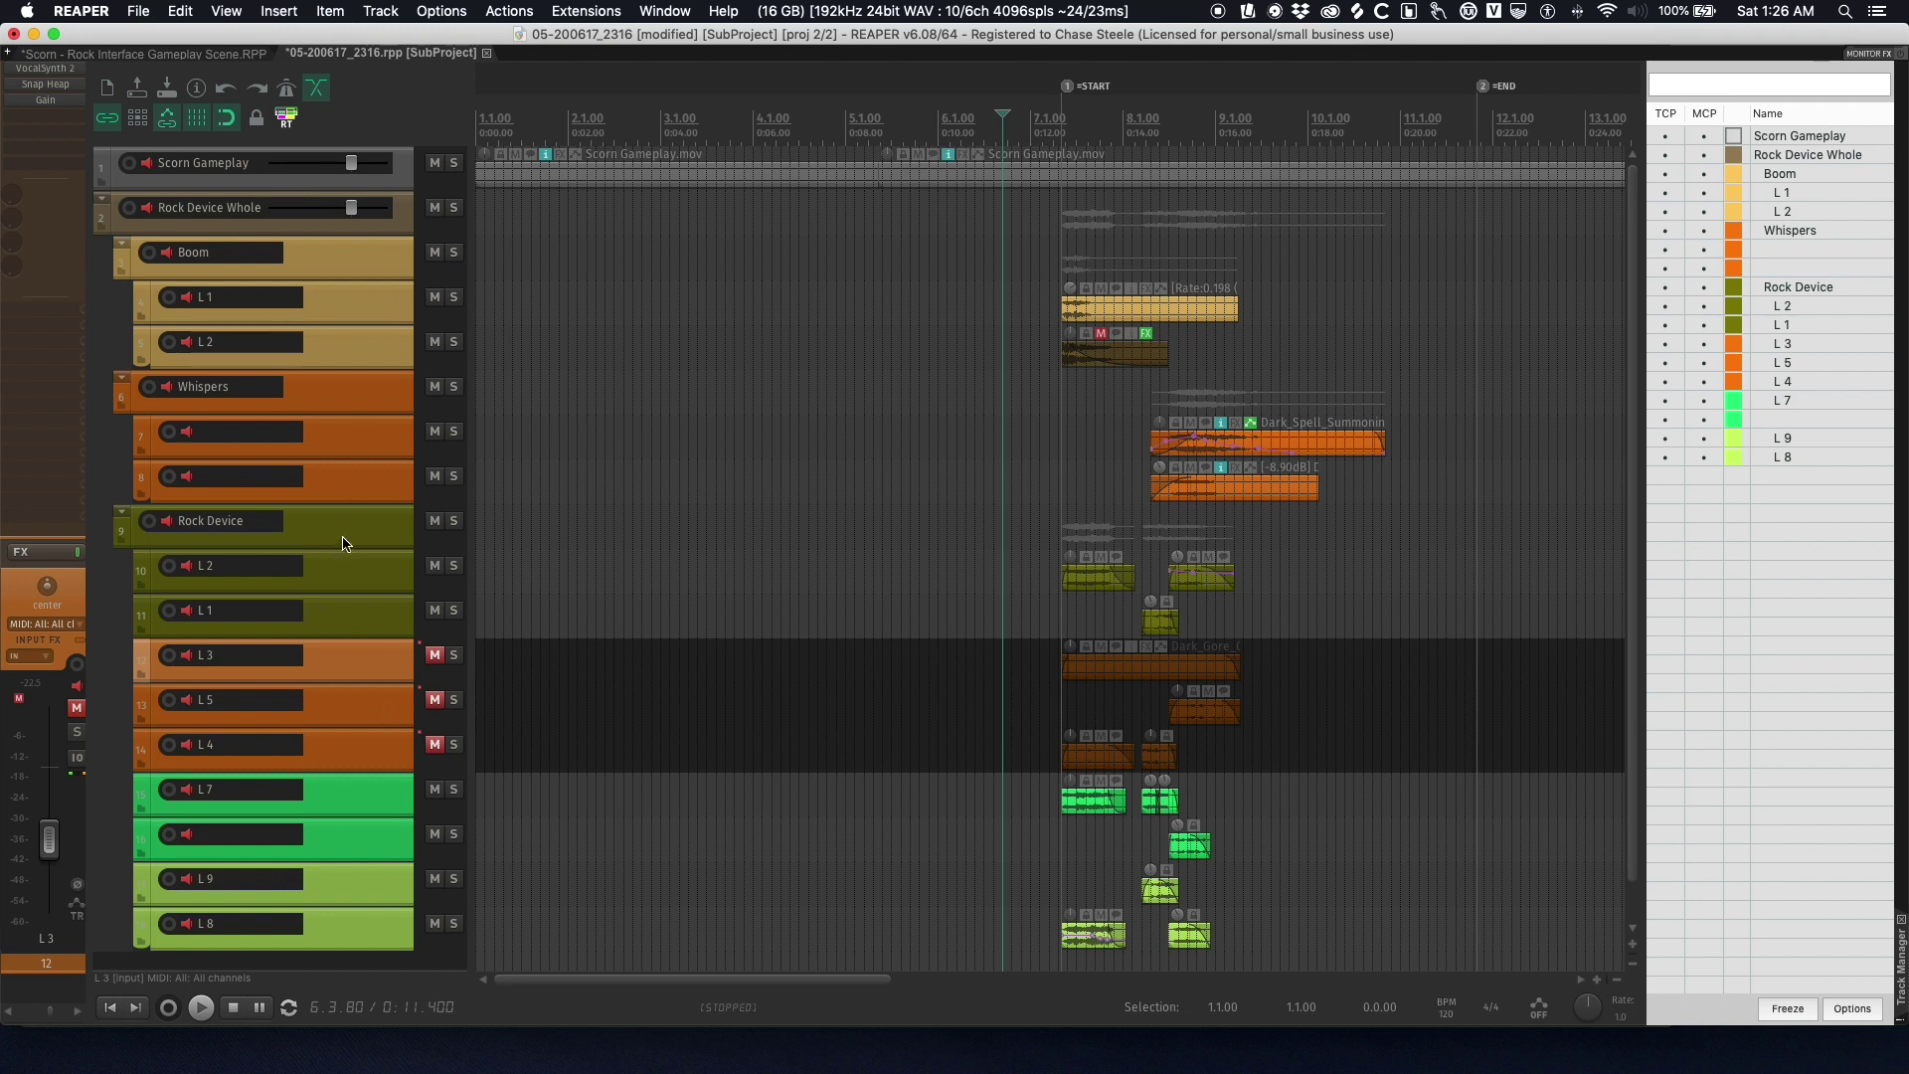
- Open the Blackhole reverb on the Whispers folder and play the mix with it from the start of the Dark_Spell_Summoning clip
left_click(348, 494)
left_click(371, 443)
left_click(376, 408)
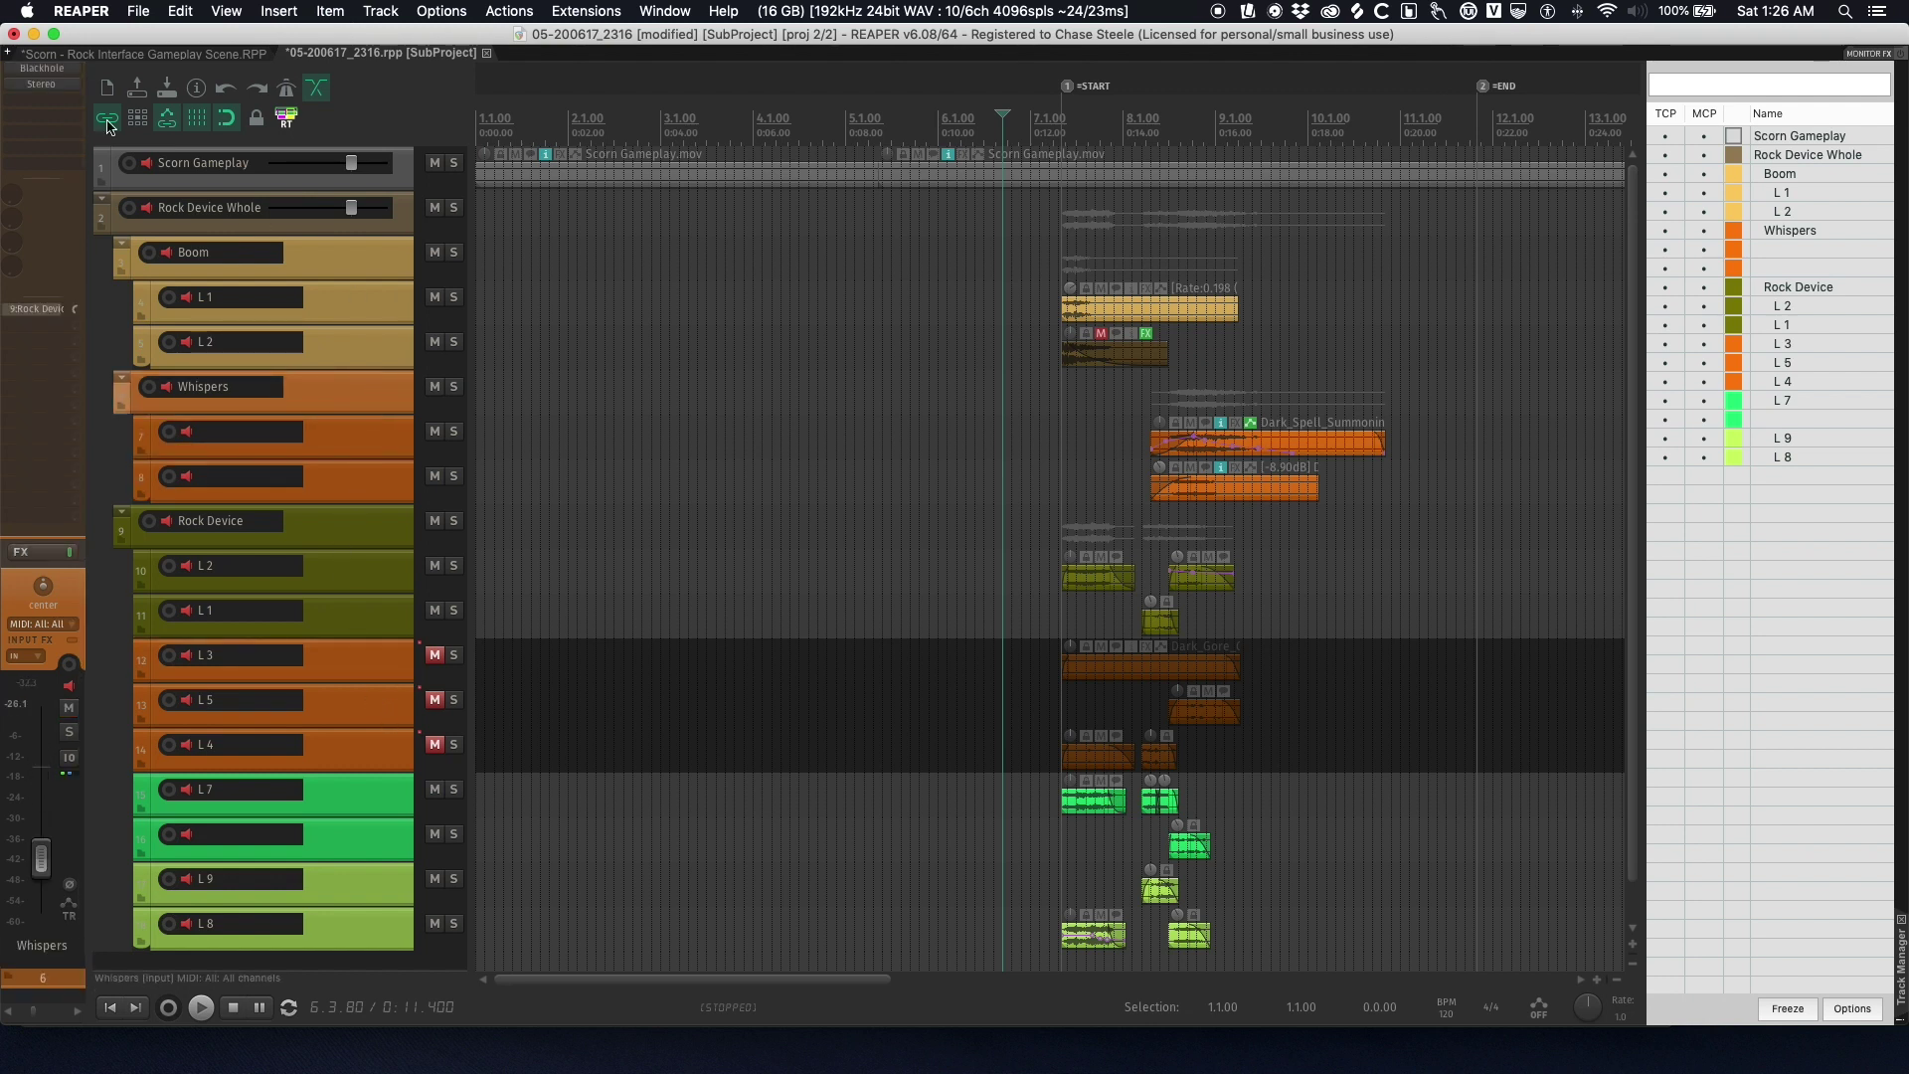
left_click(48, 69)
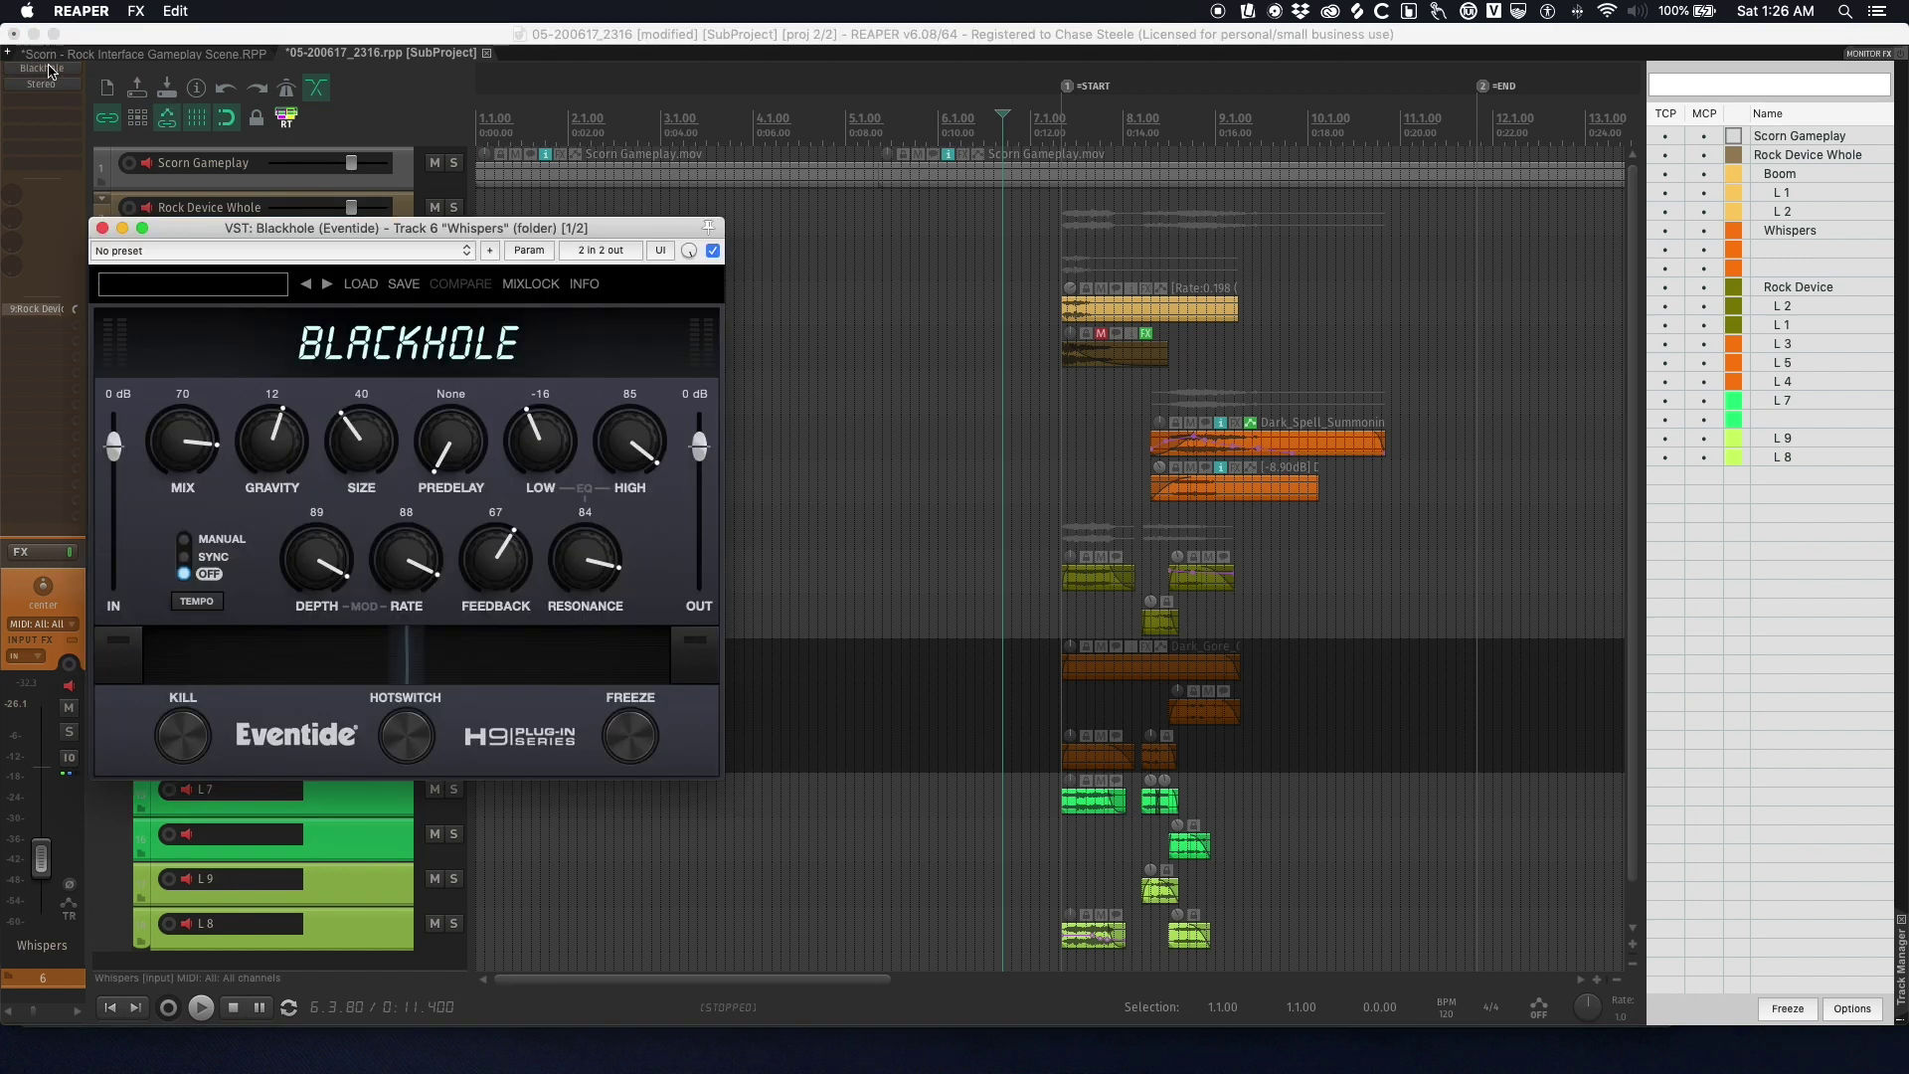
left_click(1103, 441)
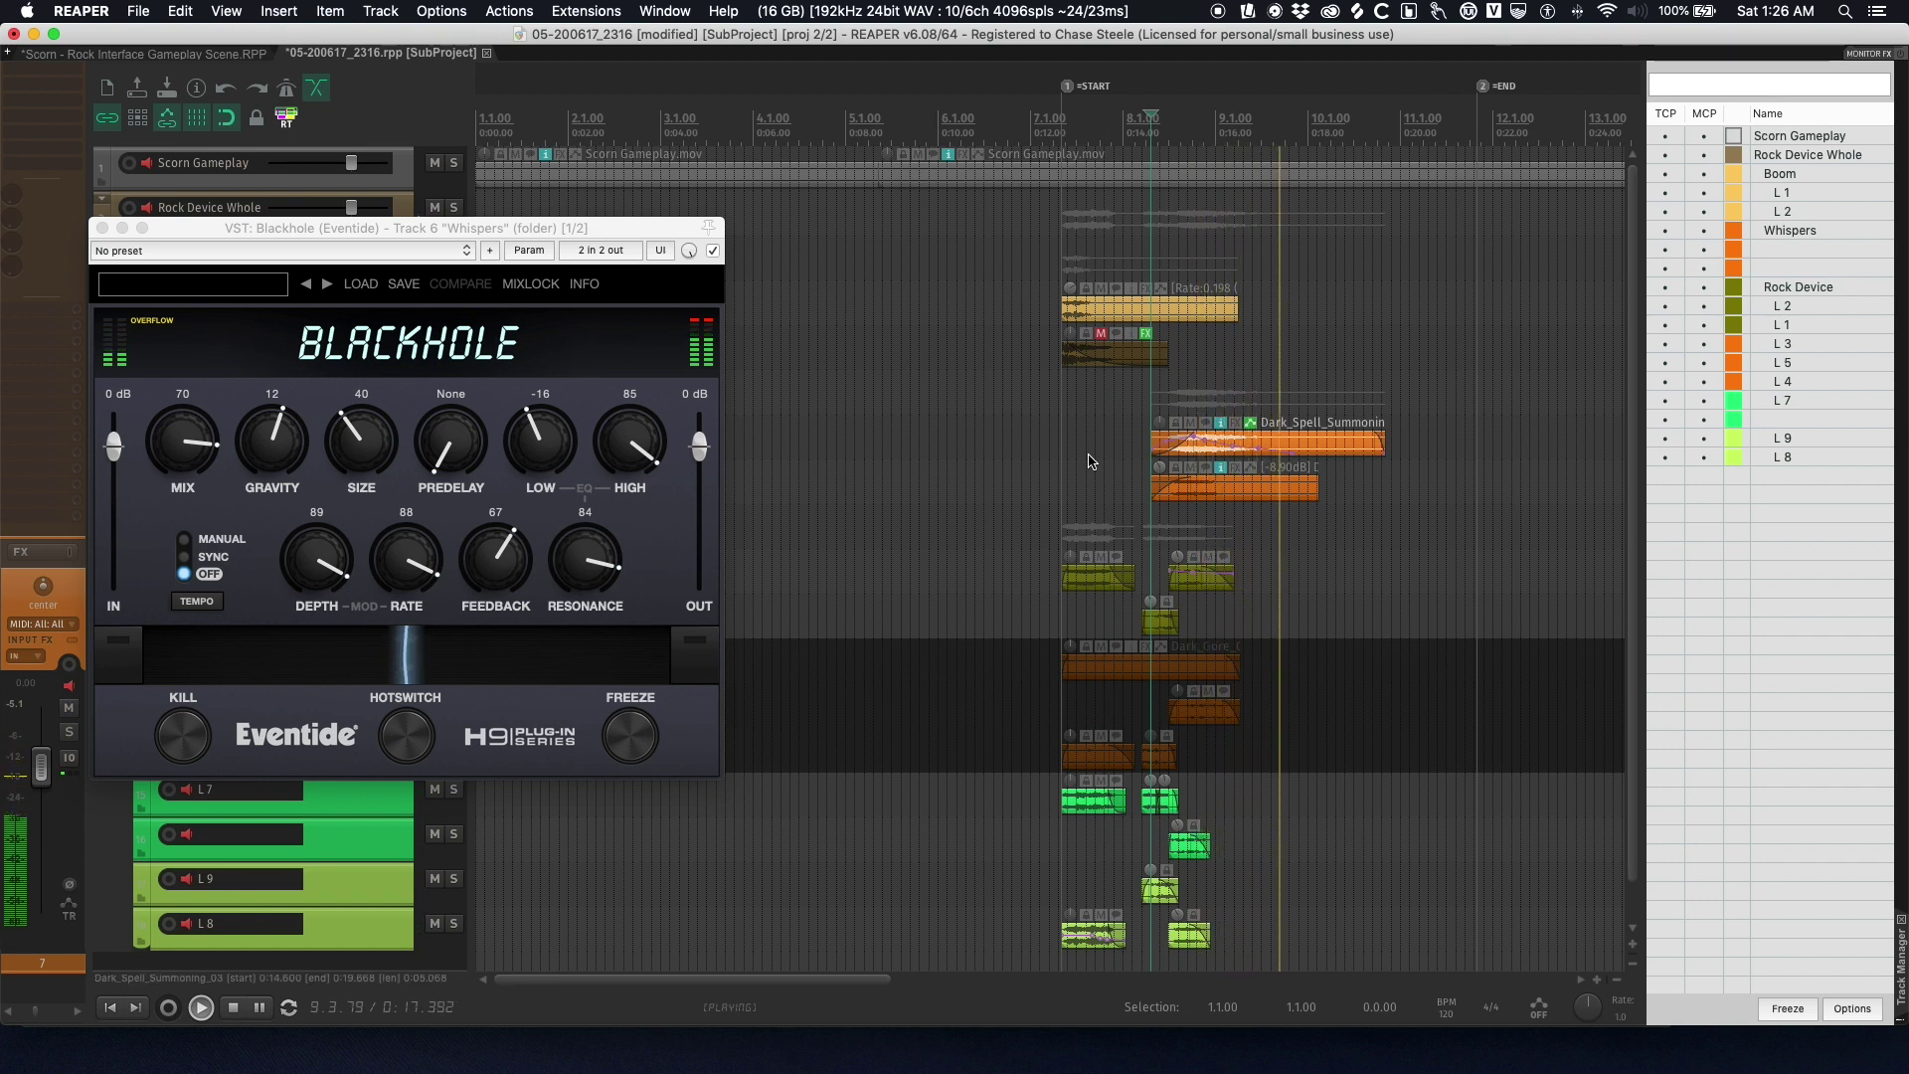
key("space")
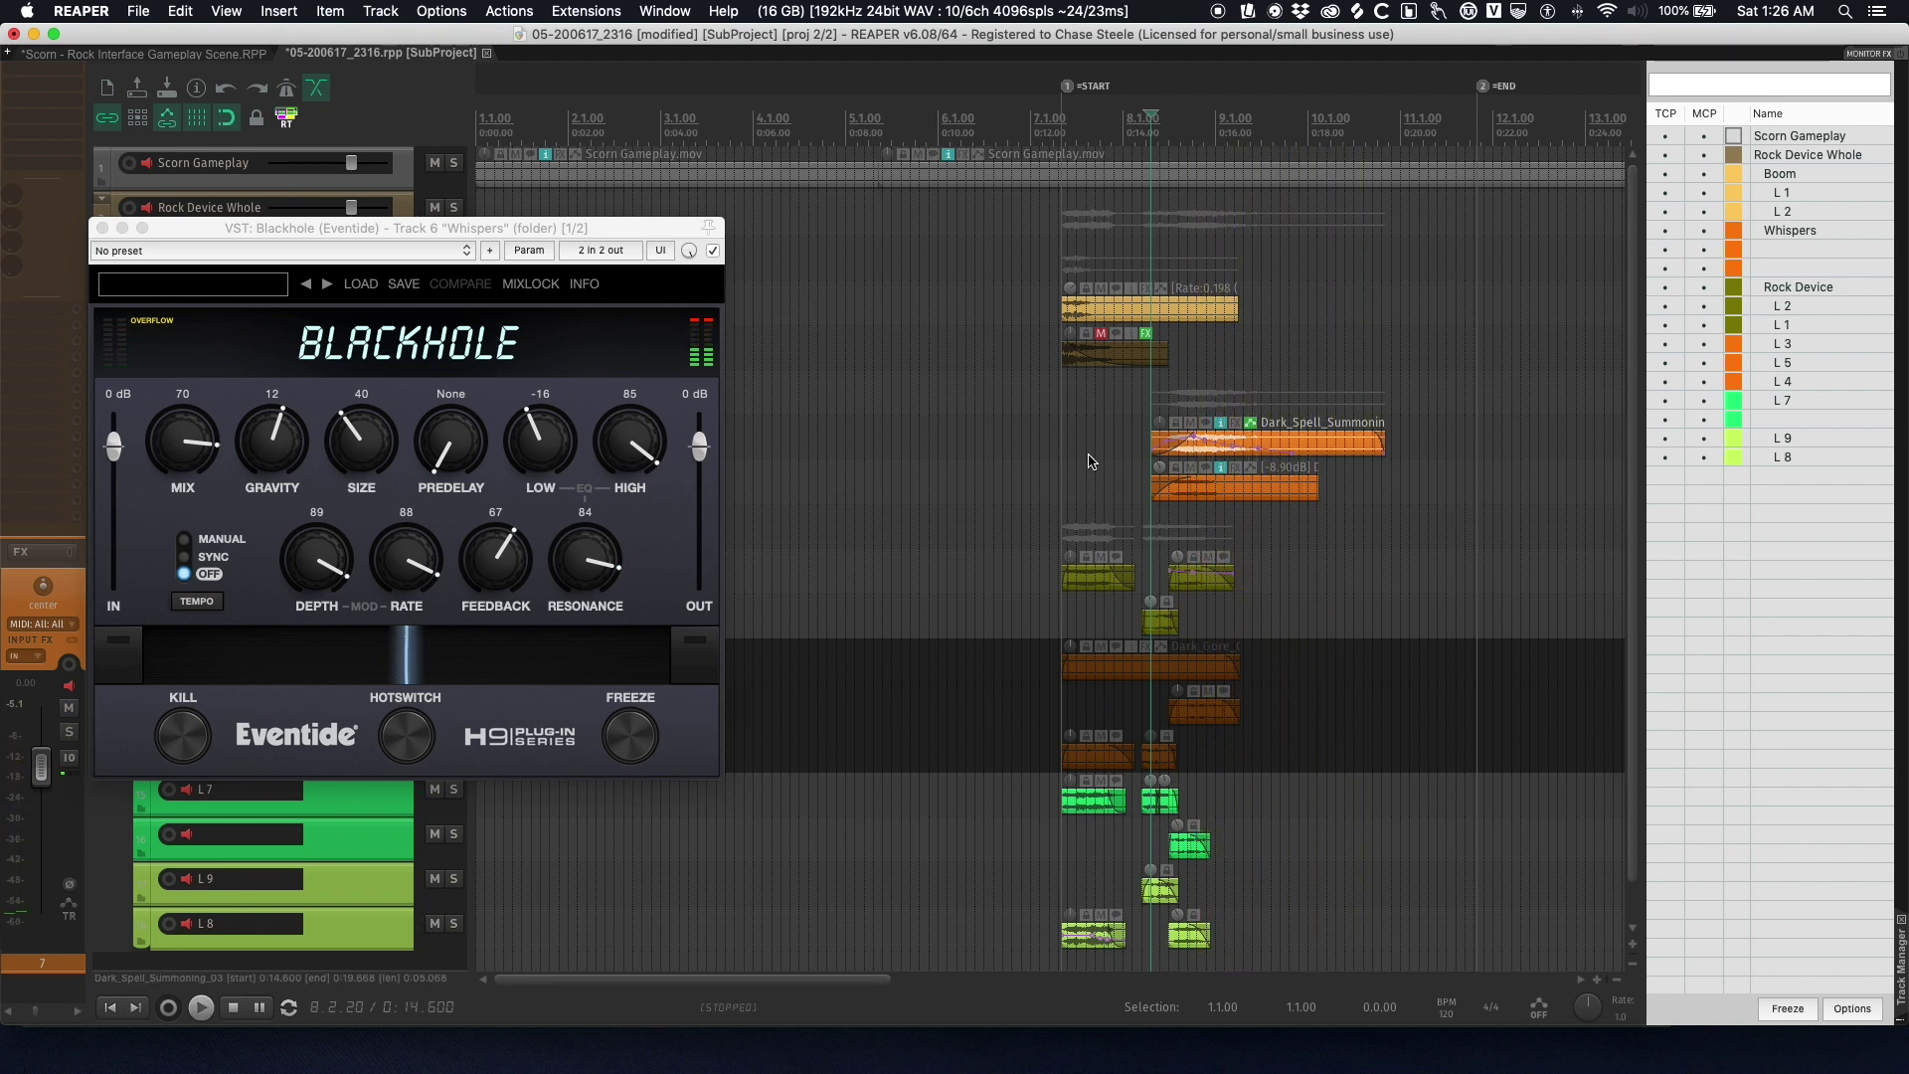
- Solo the Whispers folder, bypass its Blackhole reverb, and play the whispers dry with the video from 0:14.266
left_click(102, 229)
left_click(454, 387)
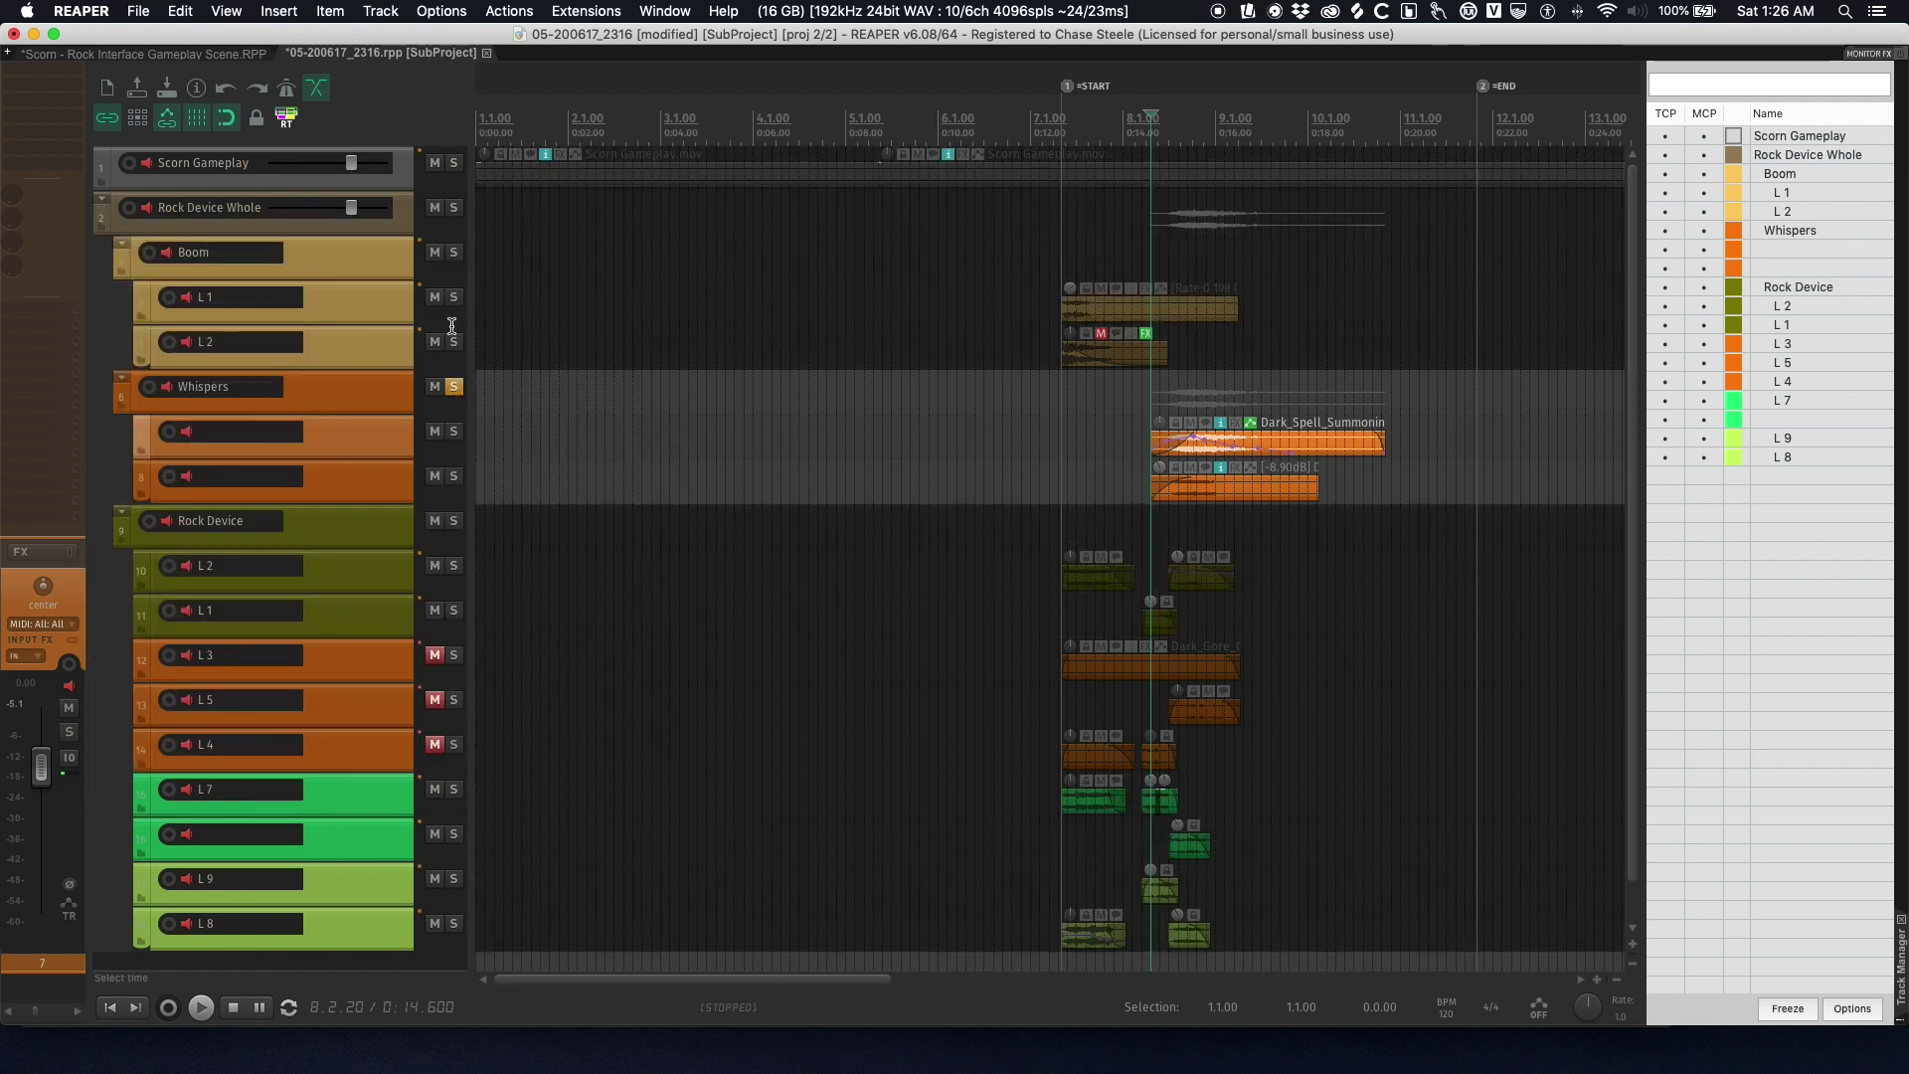
left_click(320, 398)
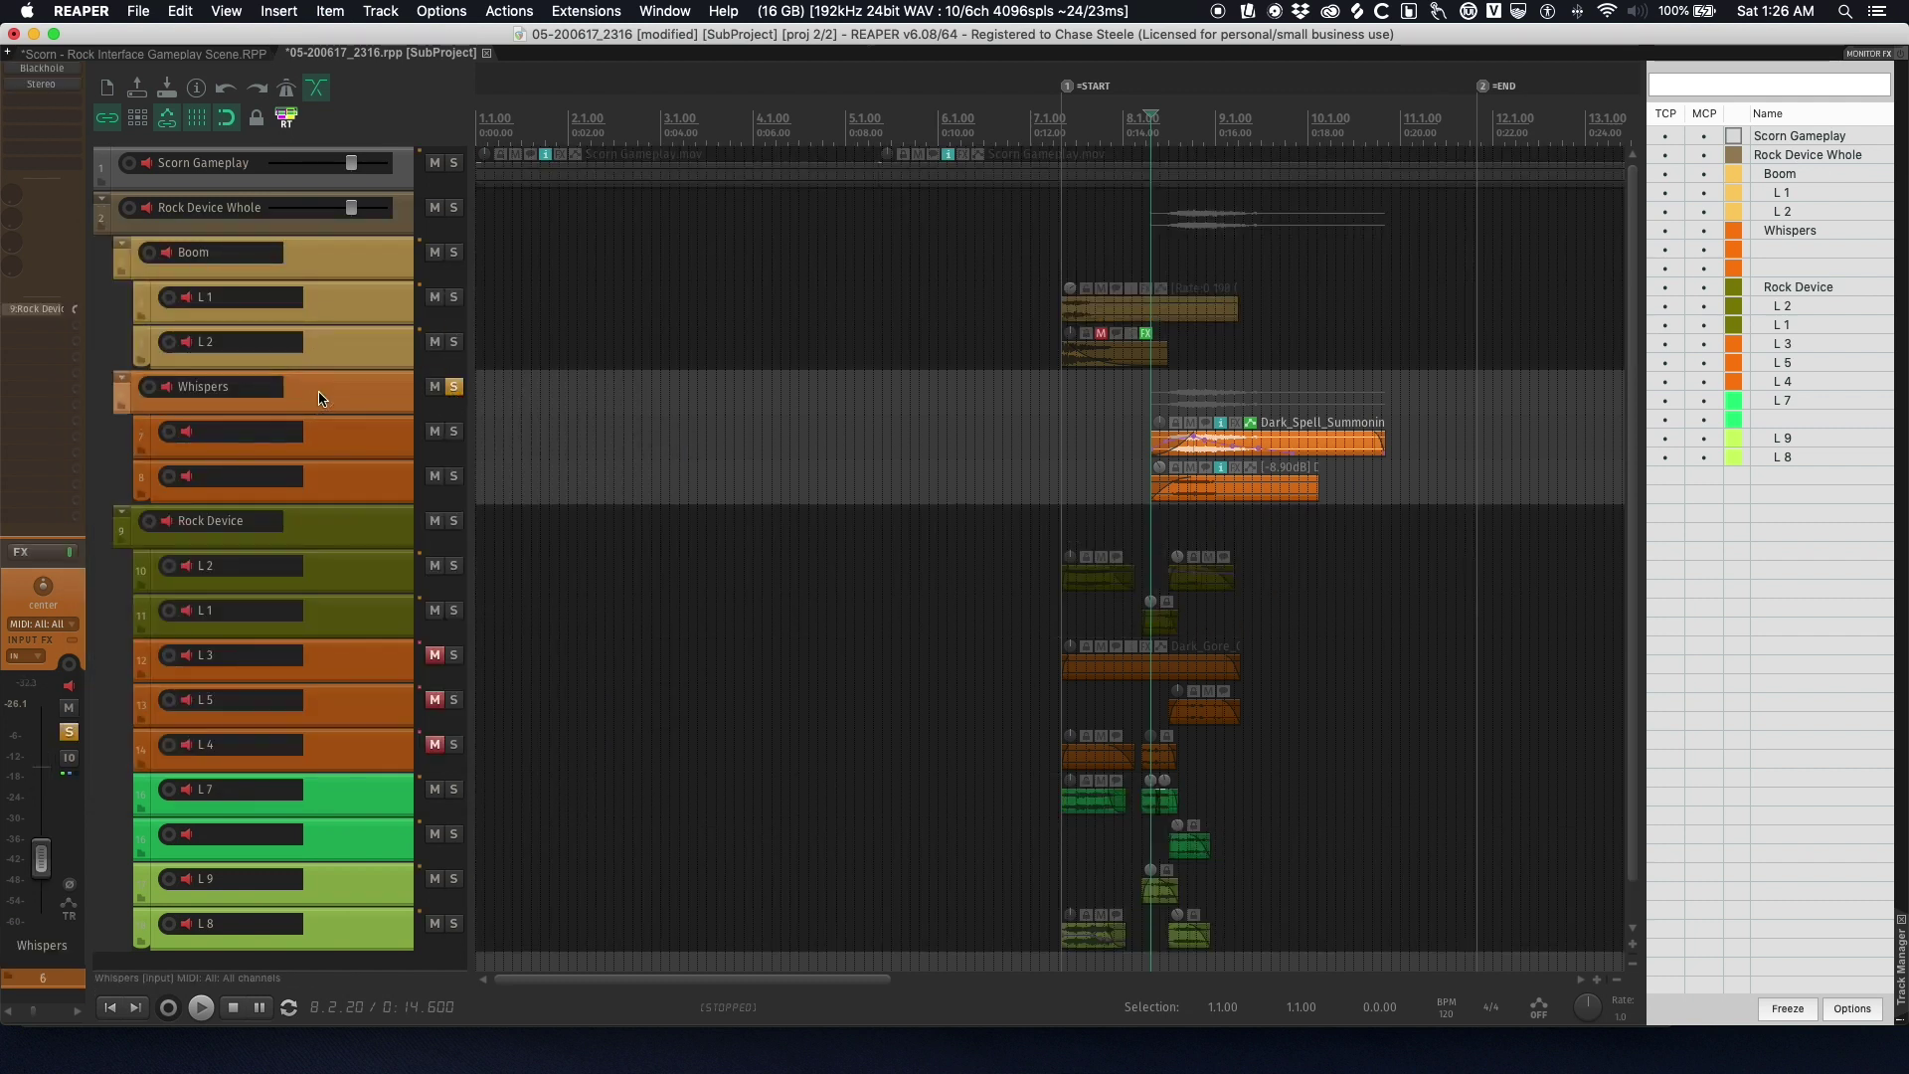
left_click(49, 70)
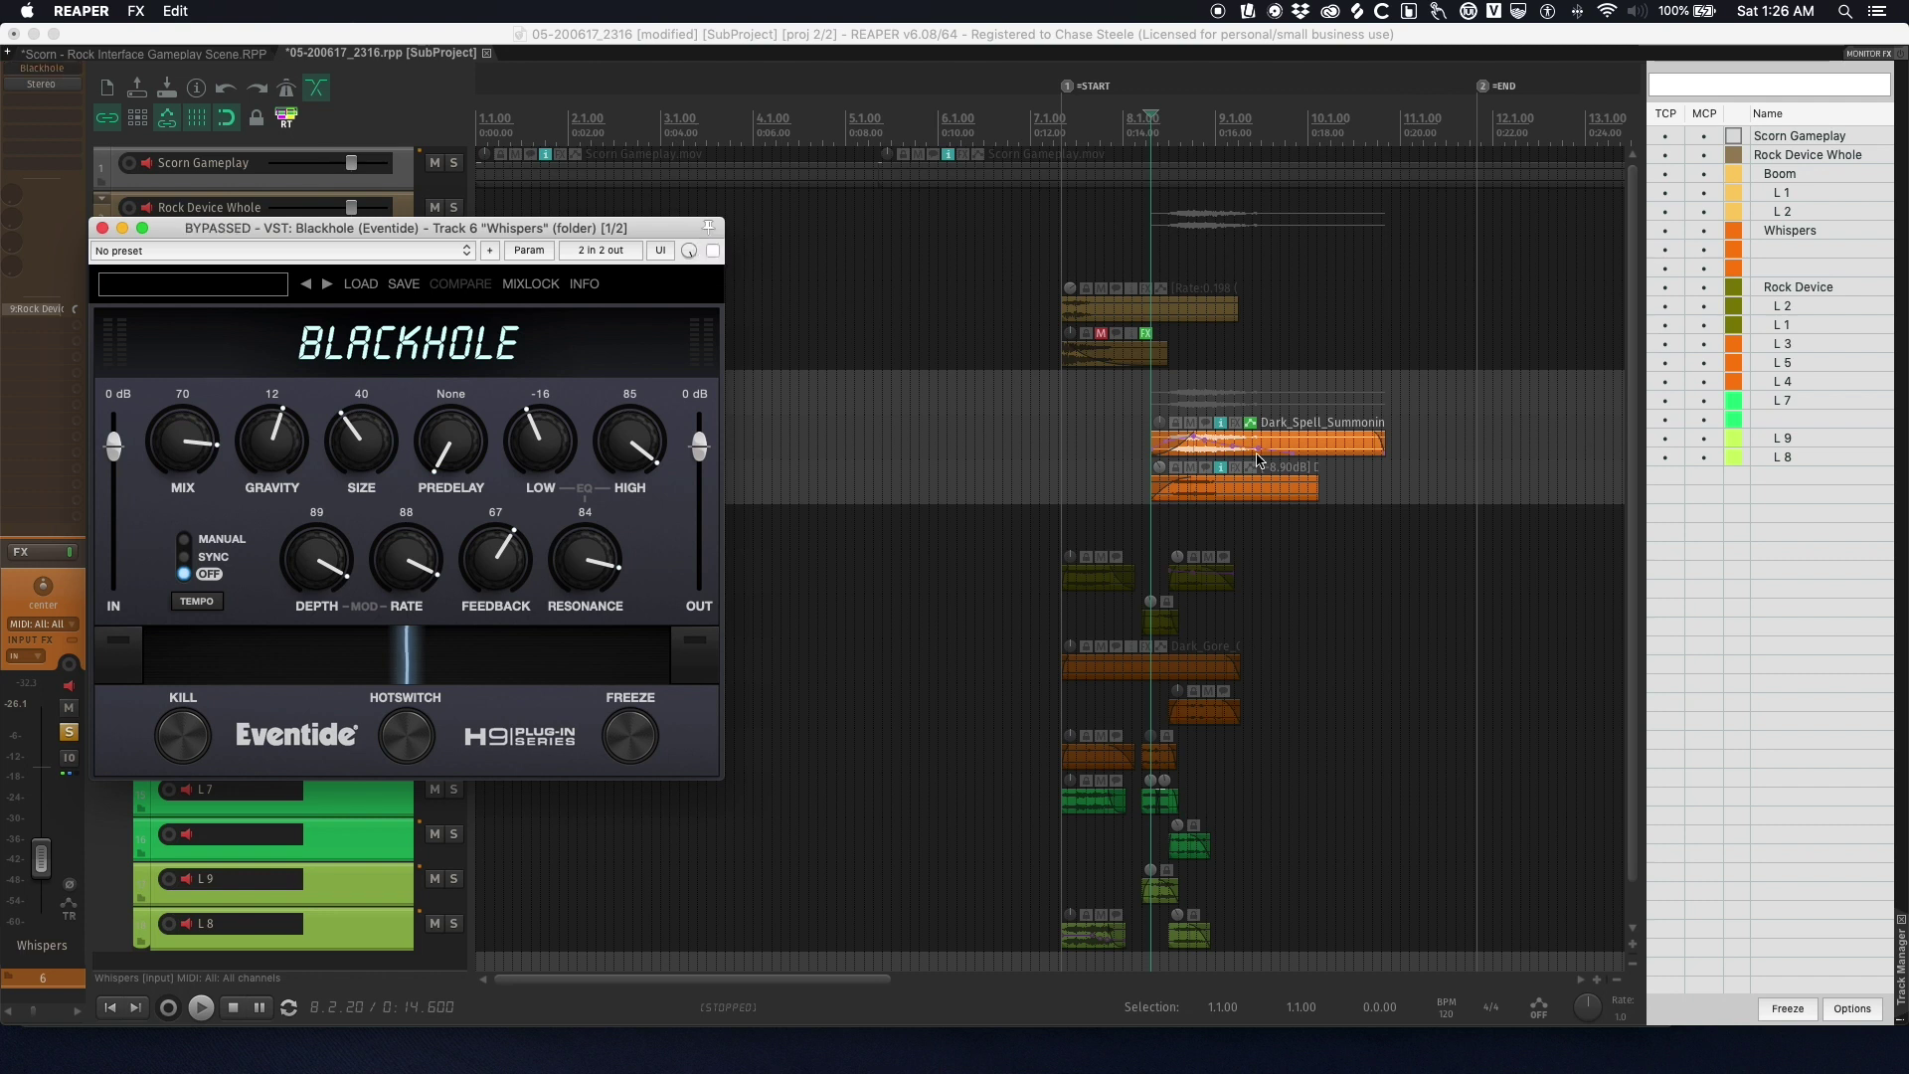
left_click(1137, 453)
key("space")
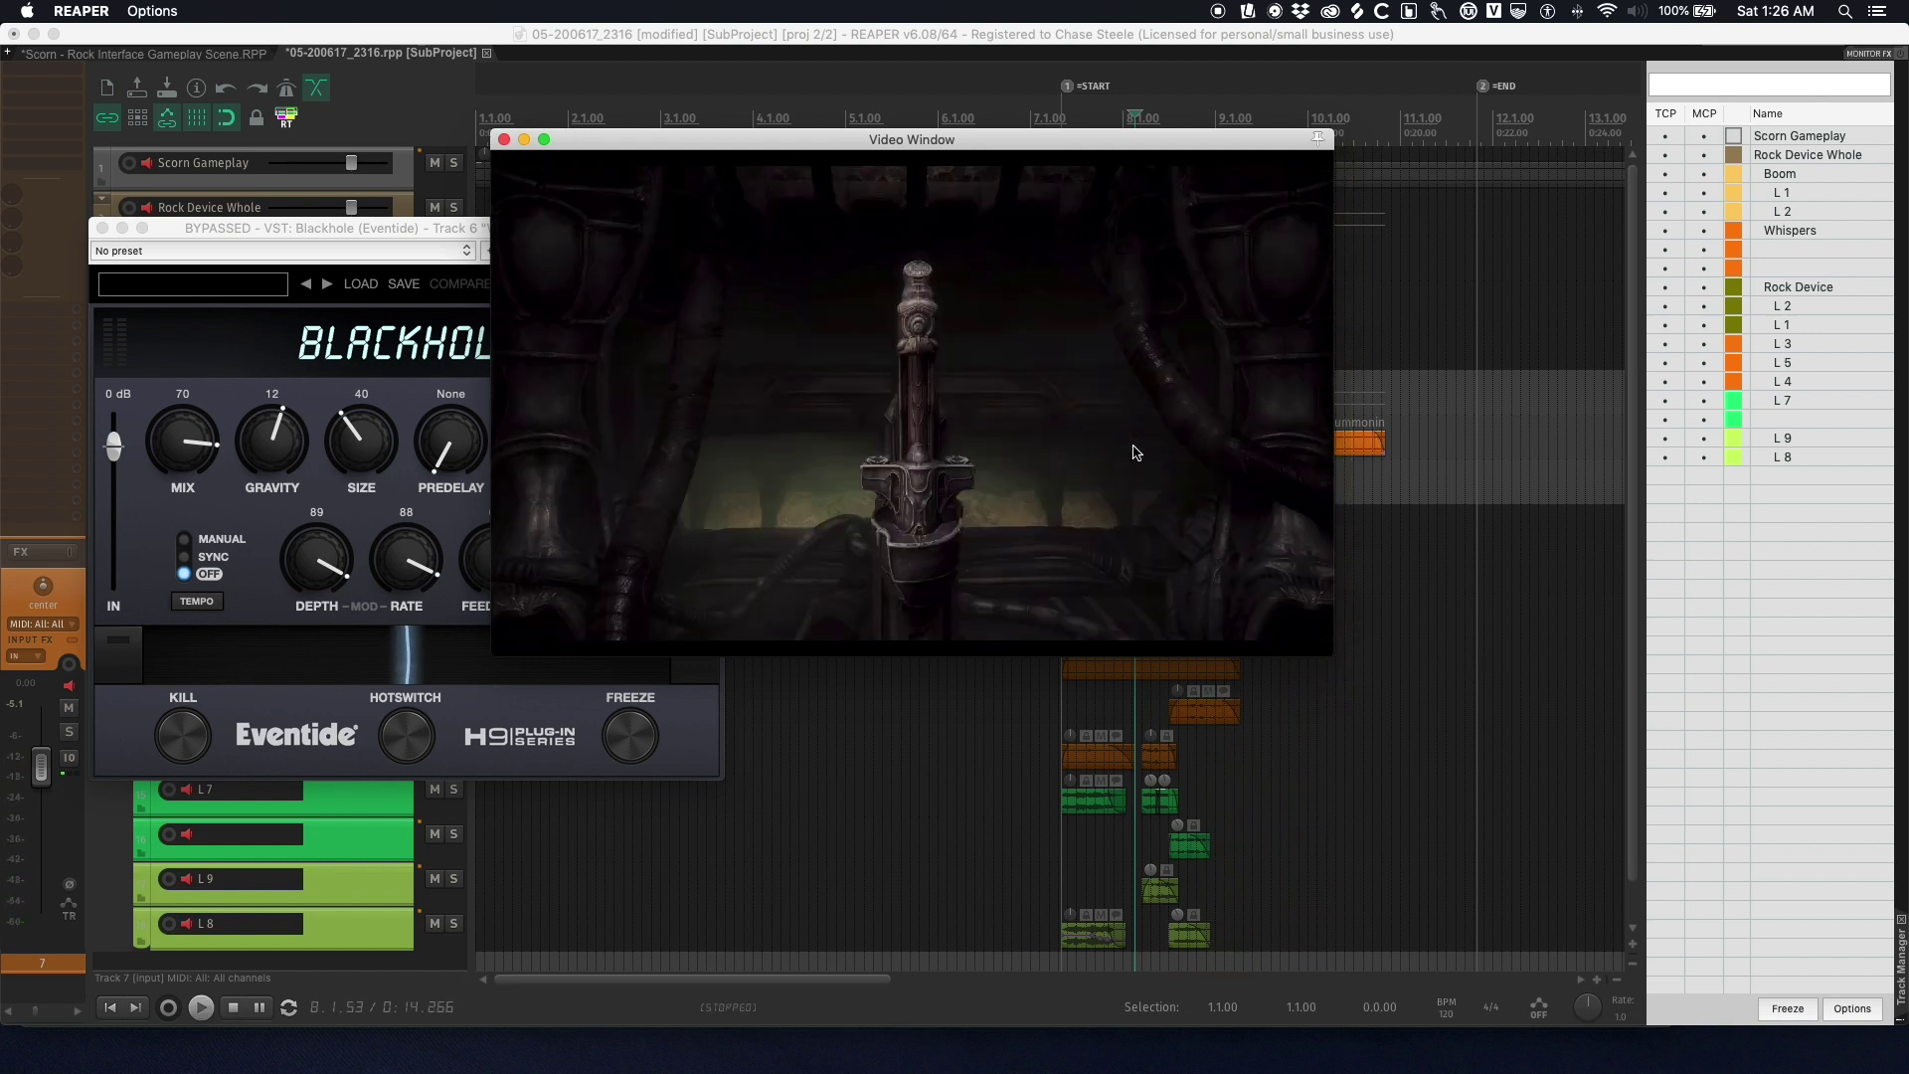
key("space")
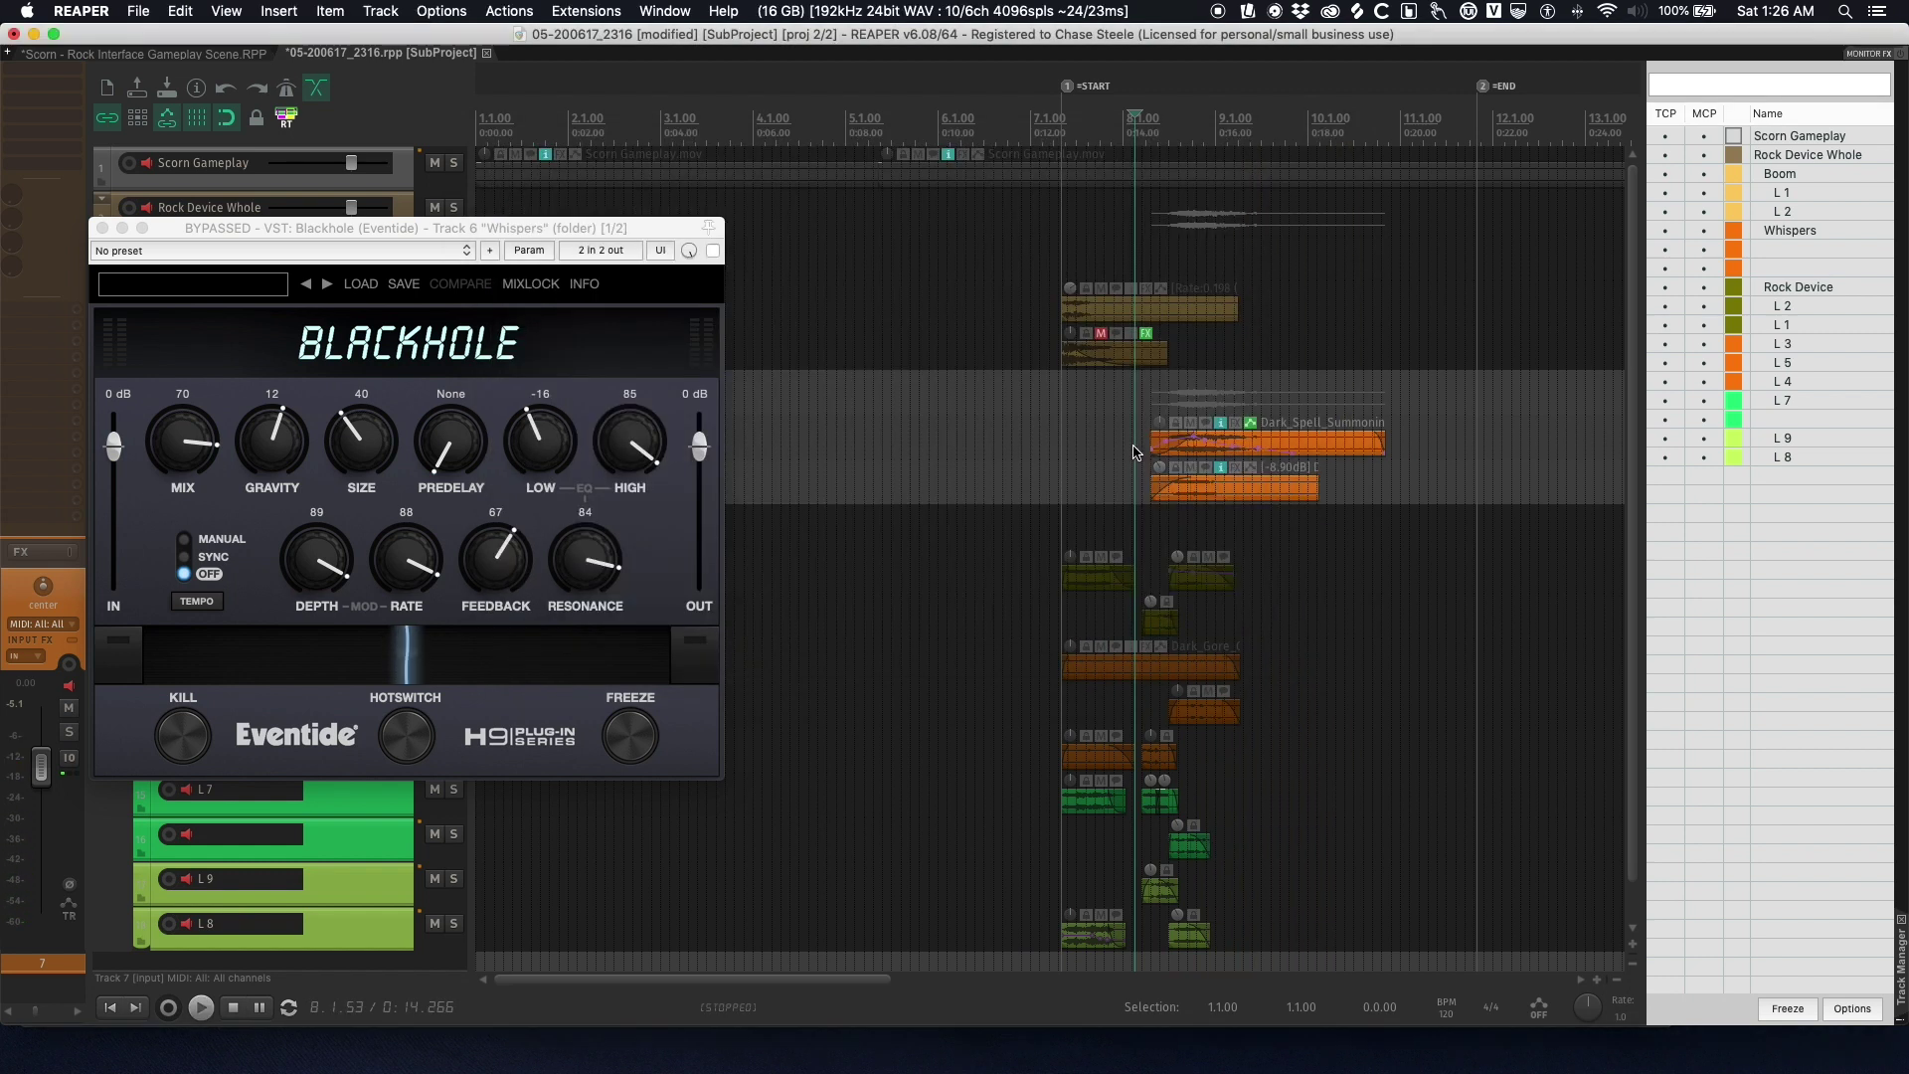
- Re-enable Blackhole on the Whispers folder, replay the whispers with the video from 0:12.800, and close the reverb window
left_click(713, 251)
left_click(1066, 442)
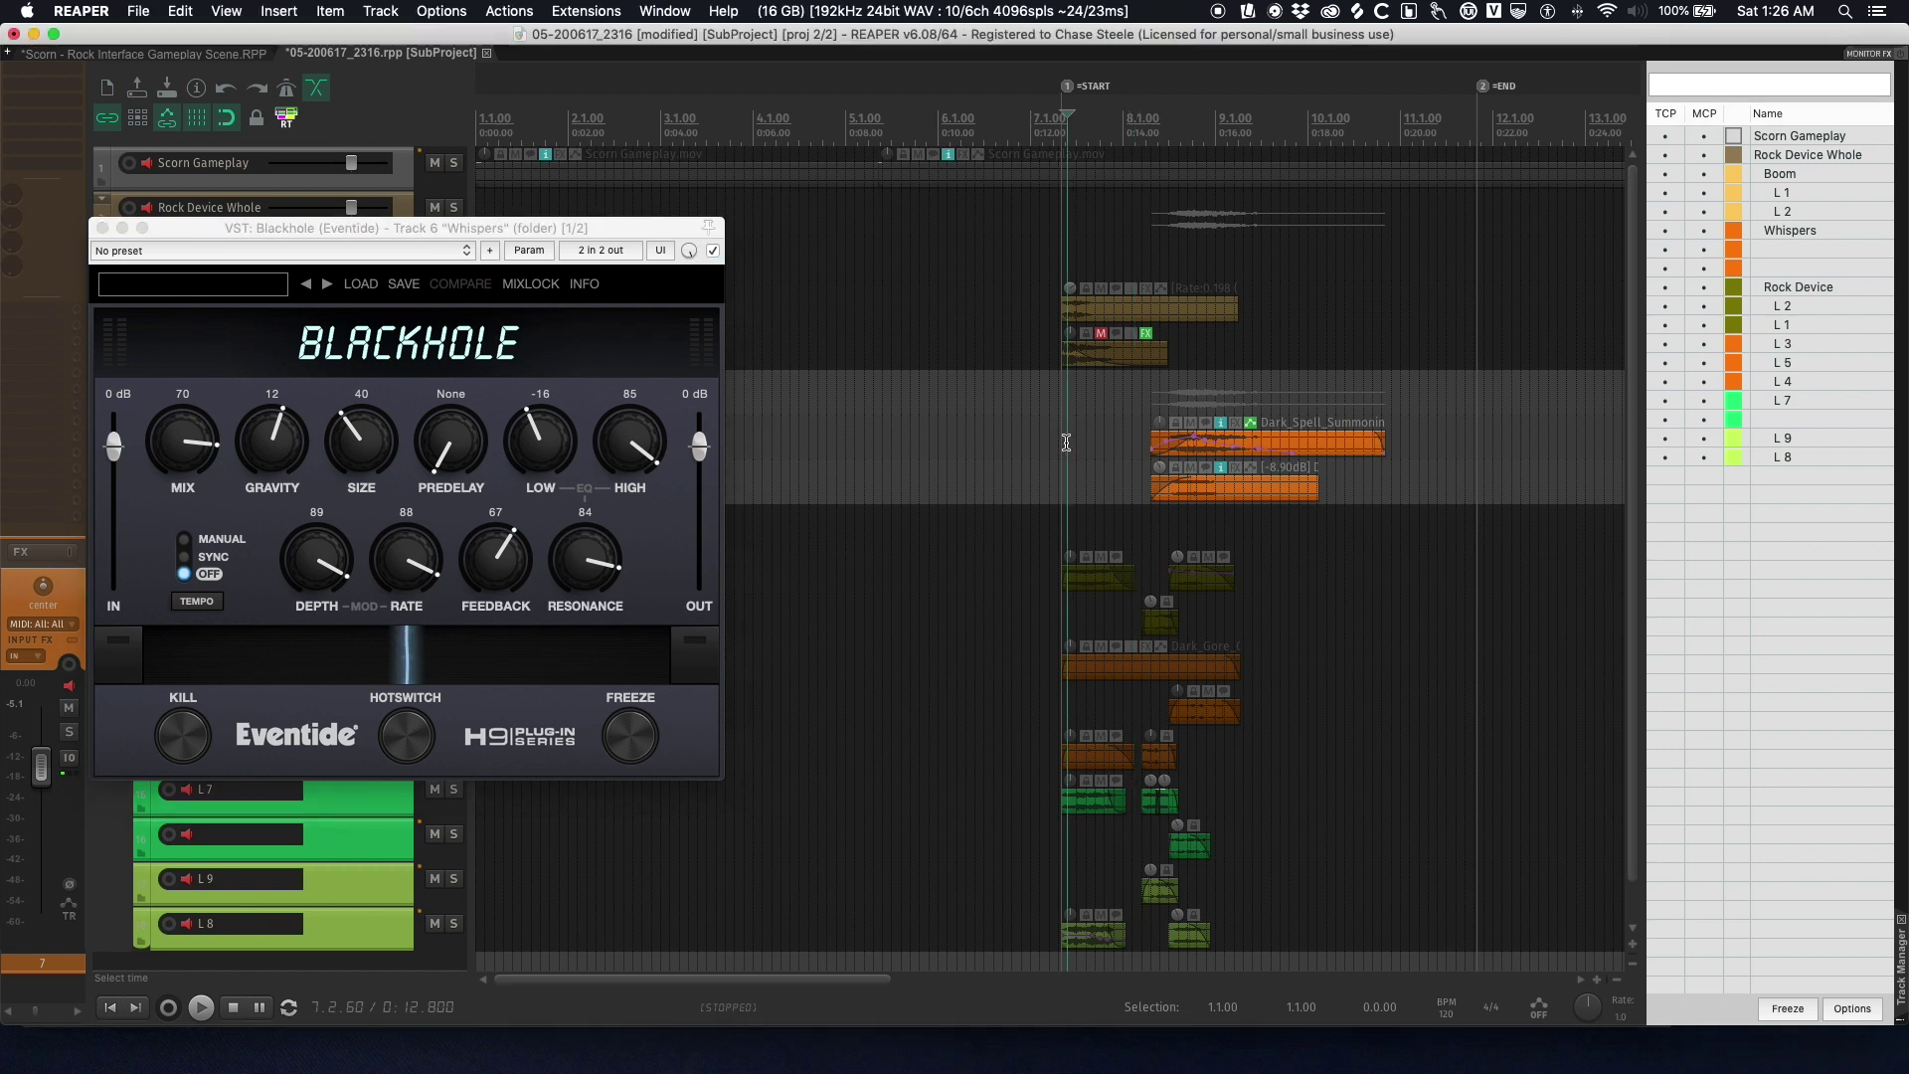
key("space")
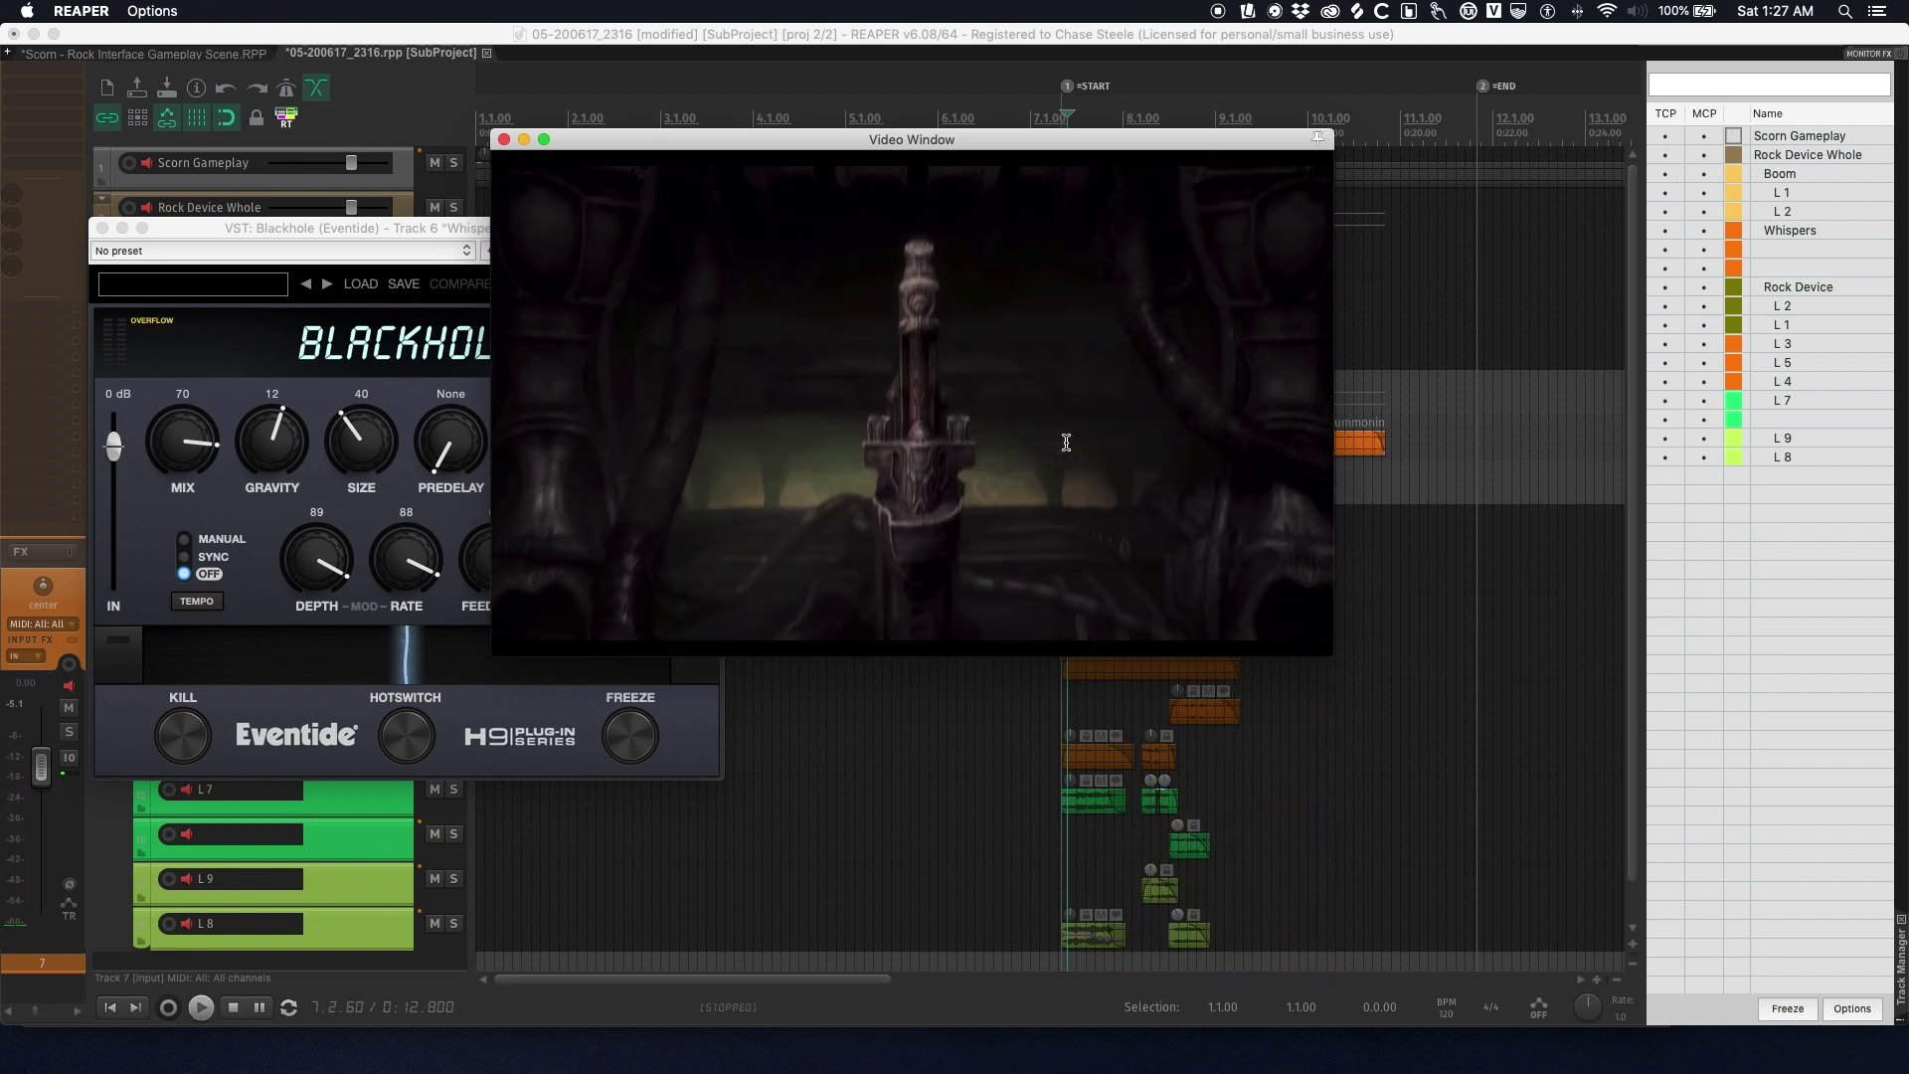
key("space")
left_click(103, 229)
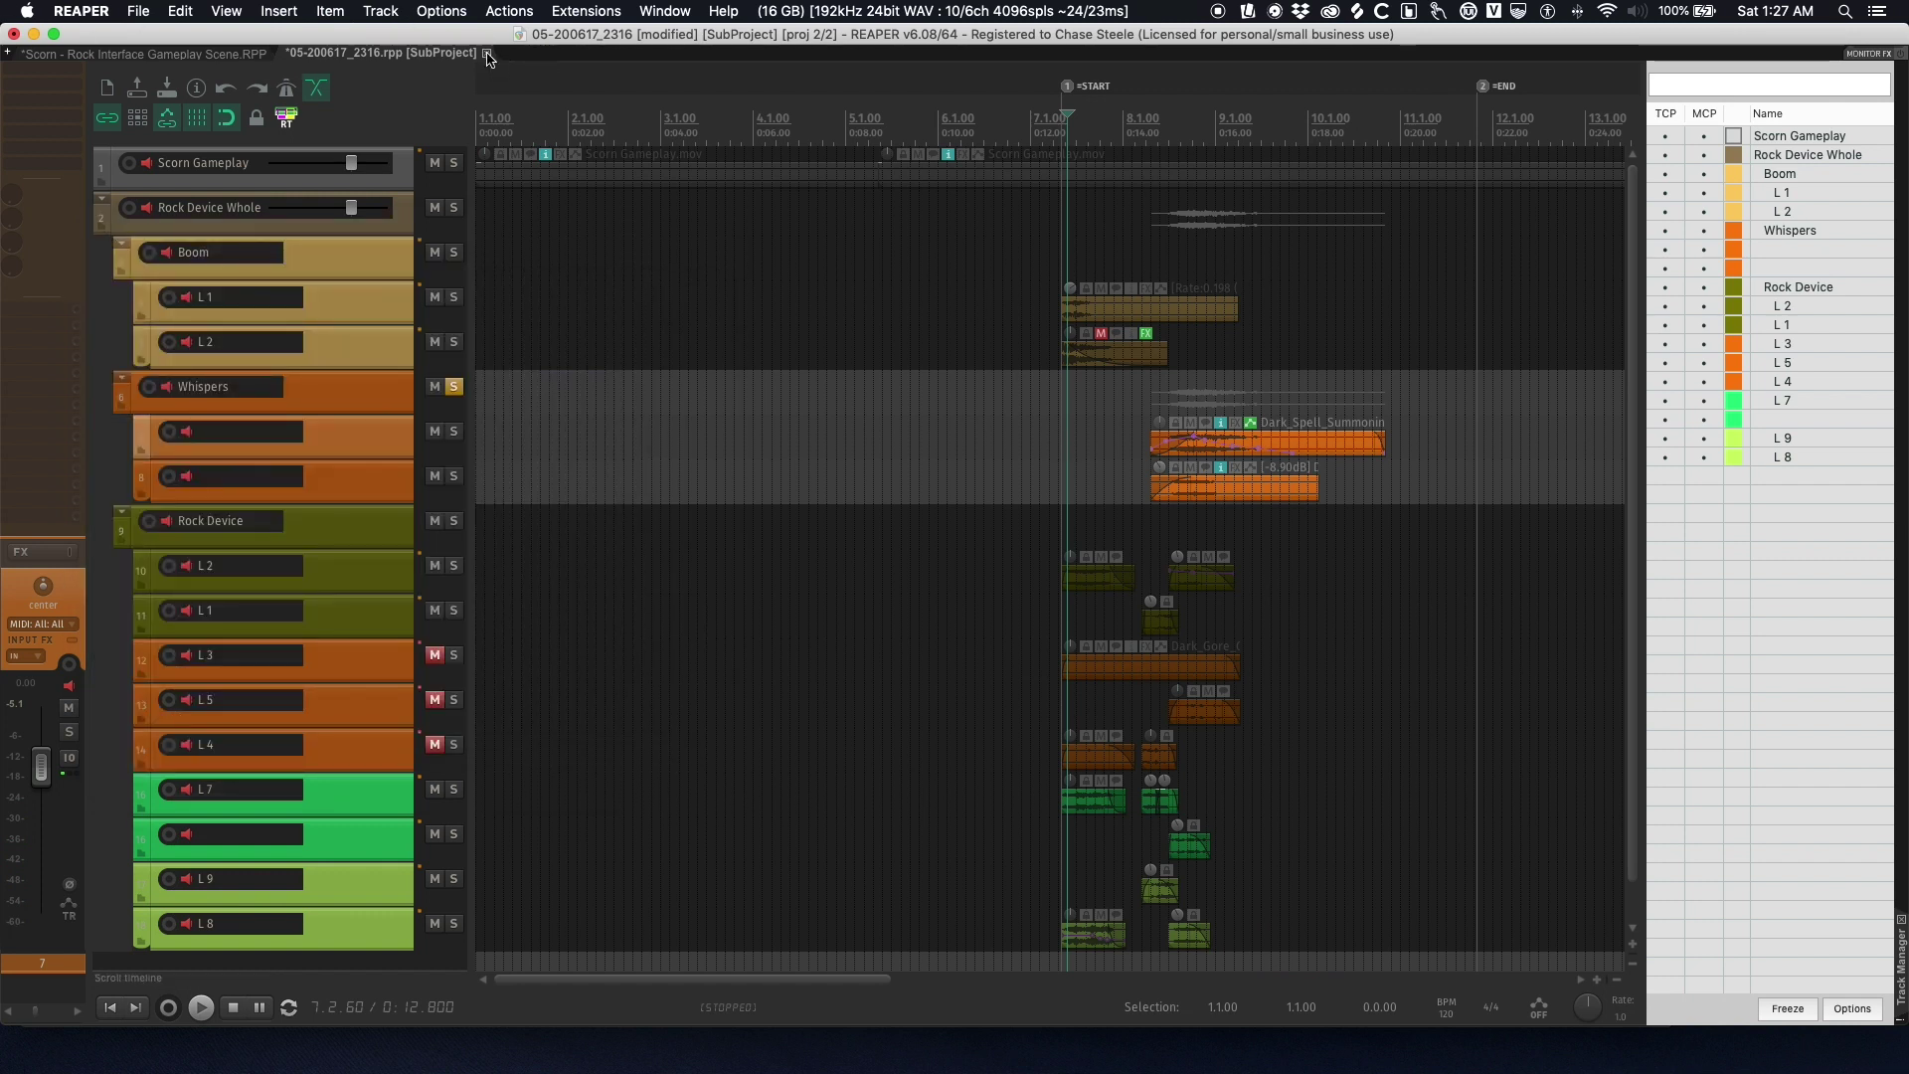
- Select the Whispers tracks and their folder in turn, and close the 05-200617_2316 subproject without saving it
left_click(356, 476)
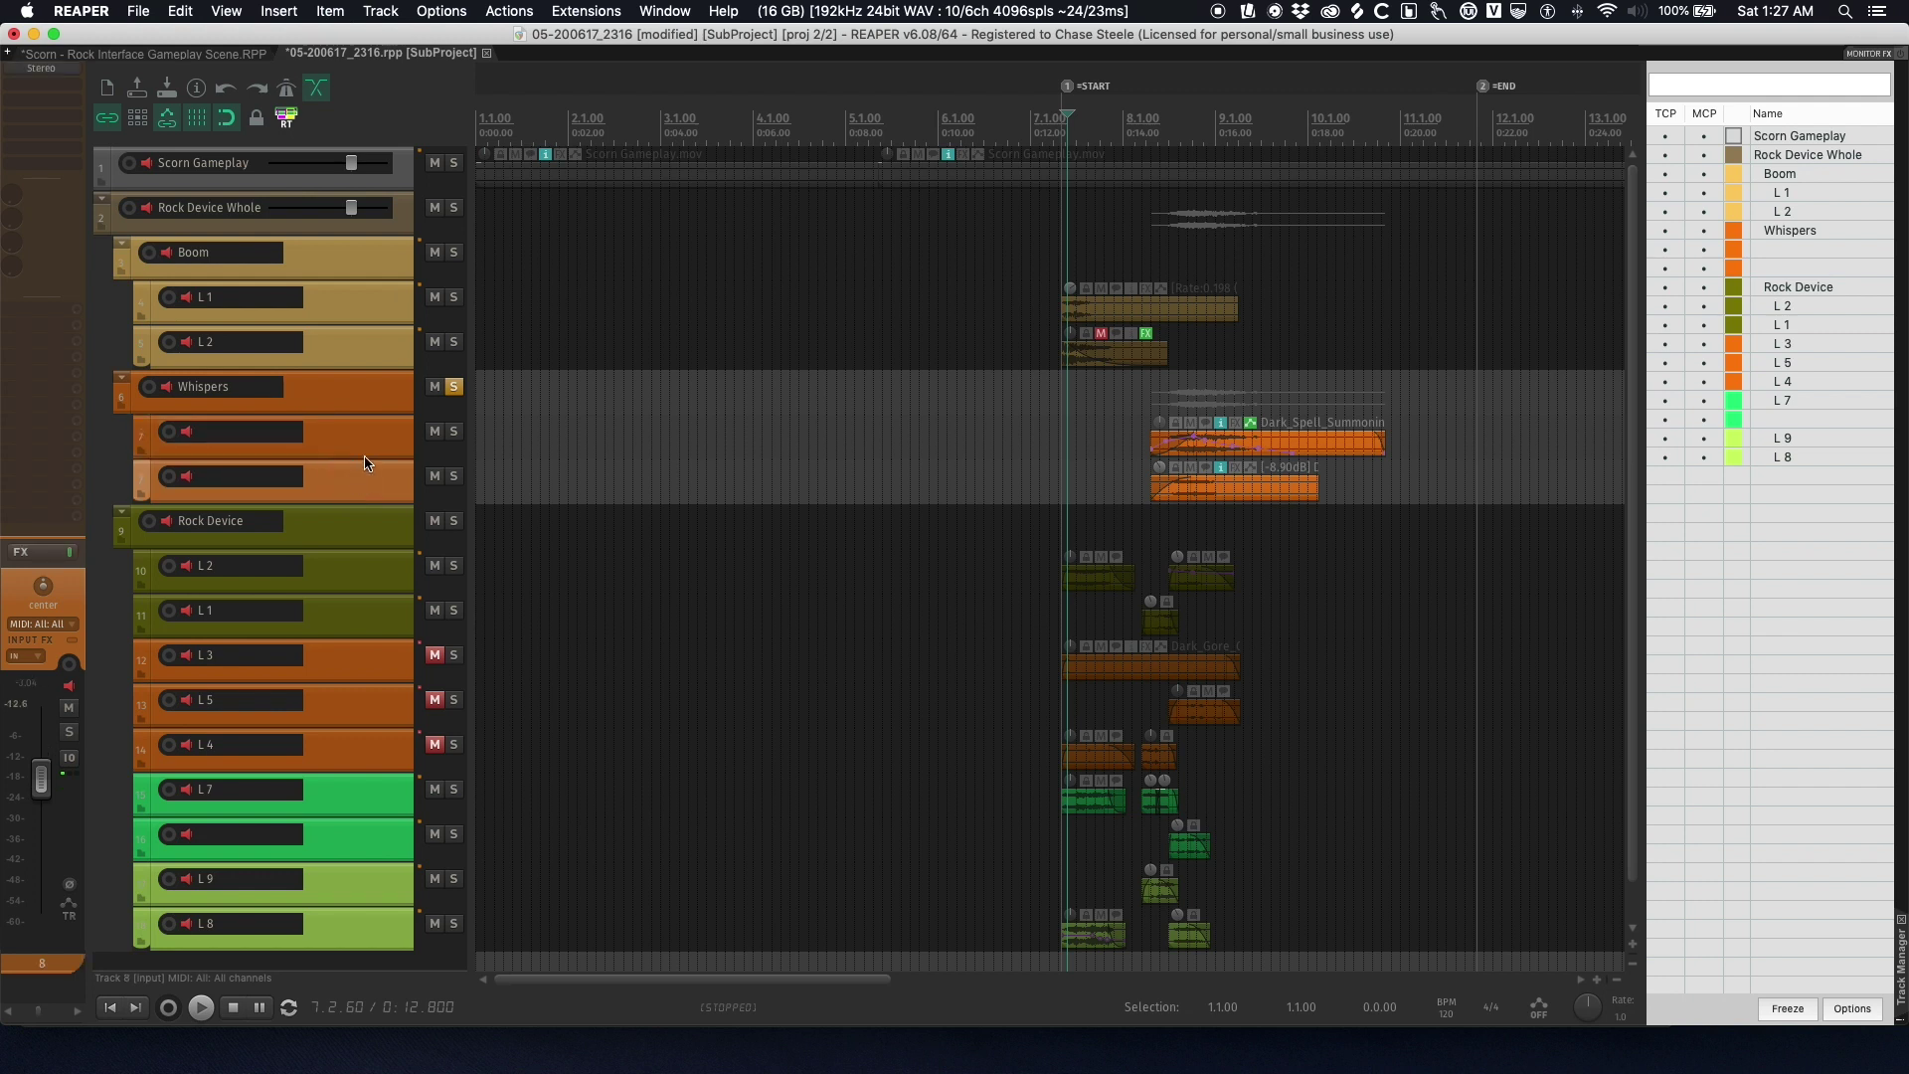
left_click(371, 448)
left_click(361, 416)
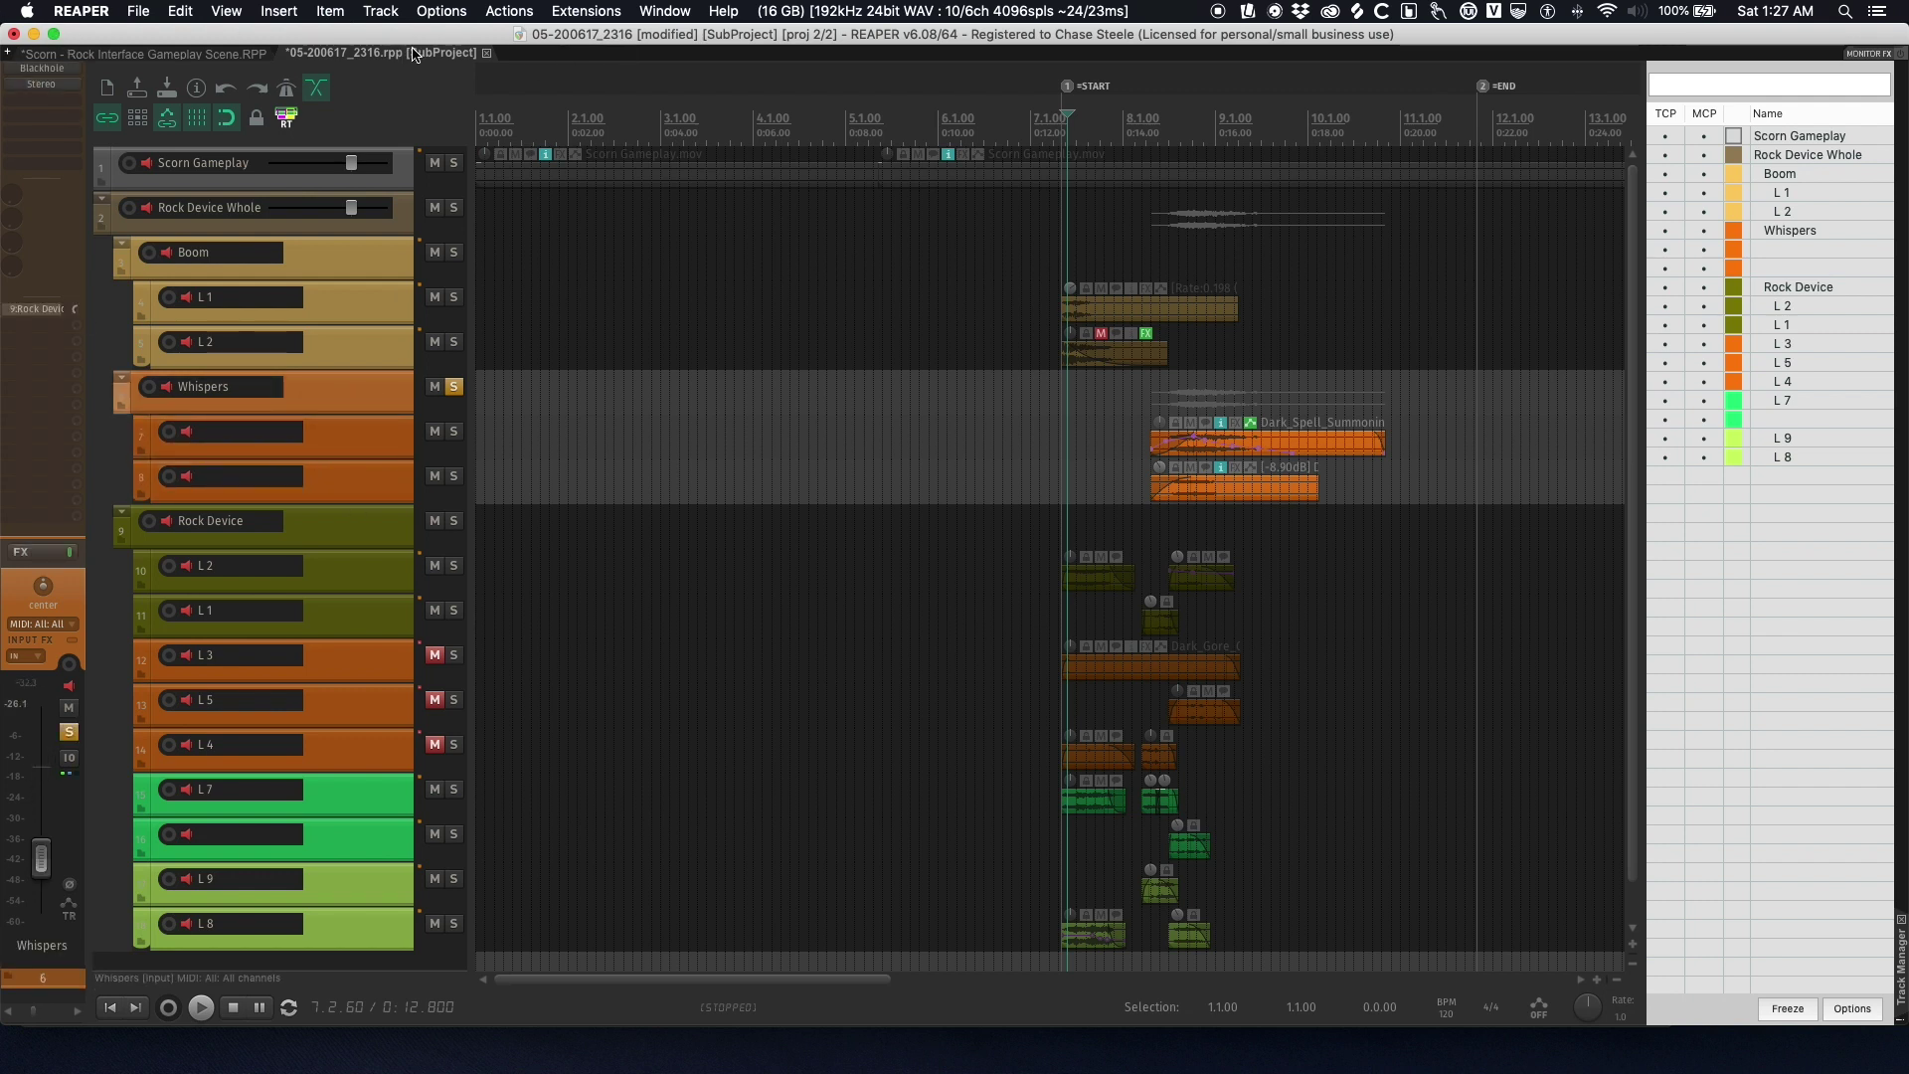
left_click(487, 53)
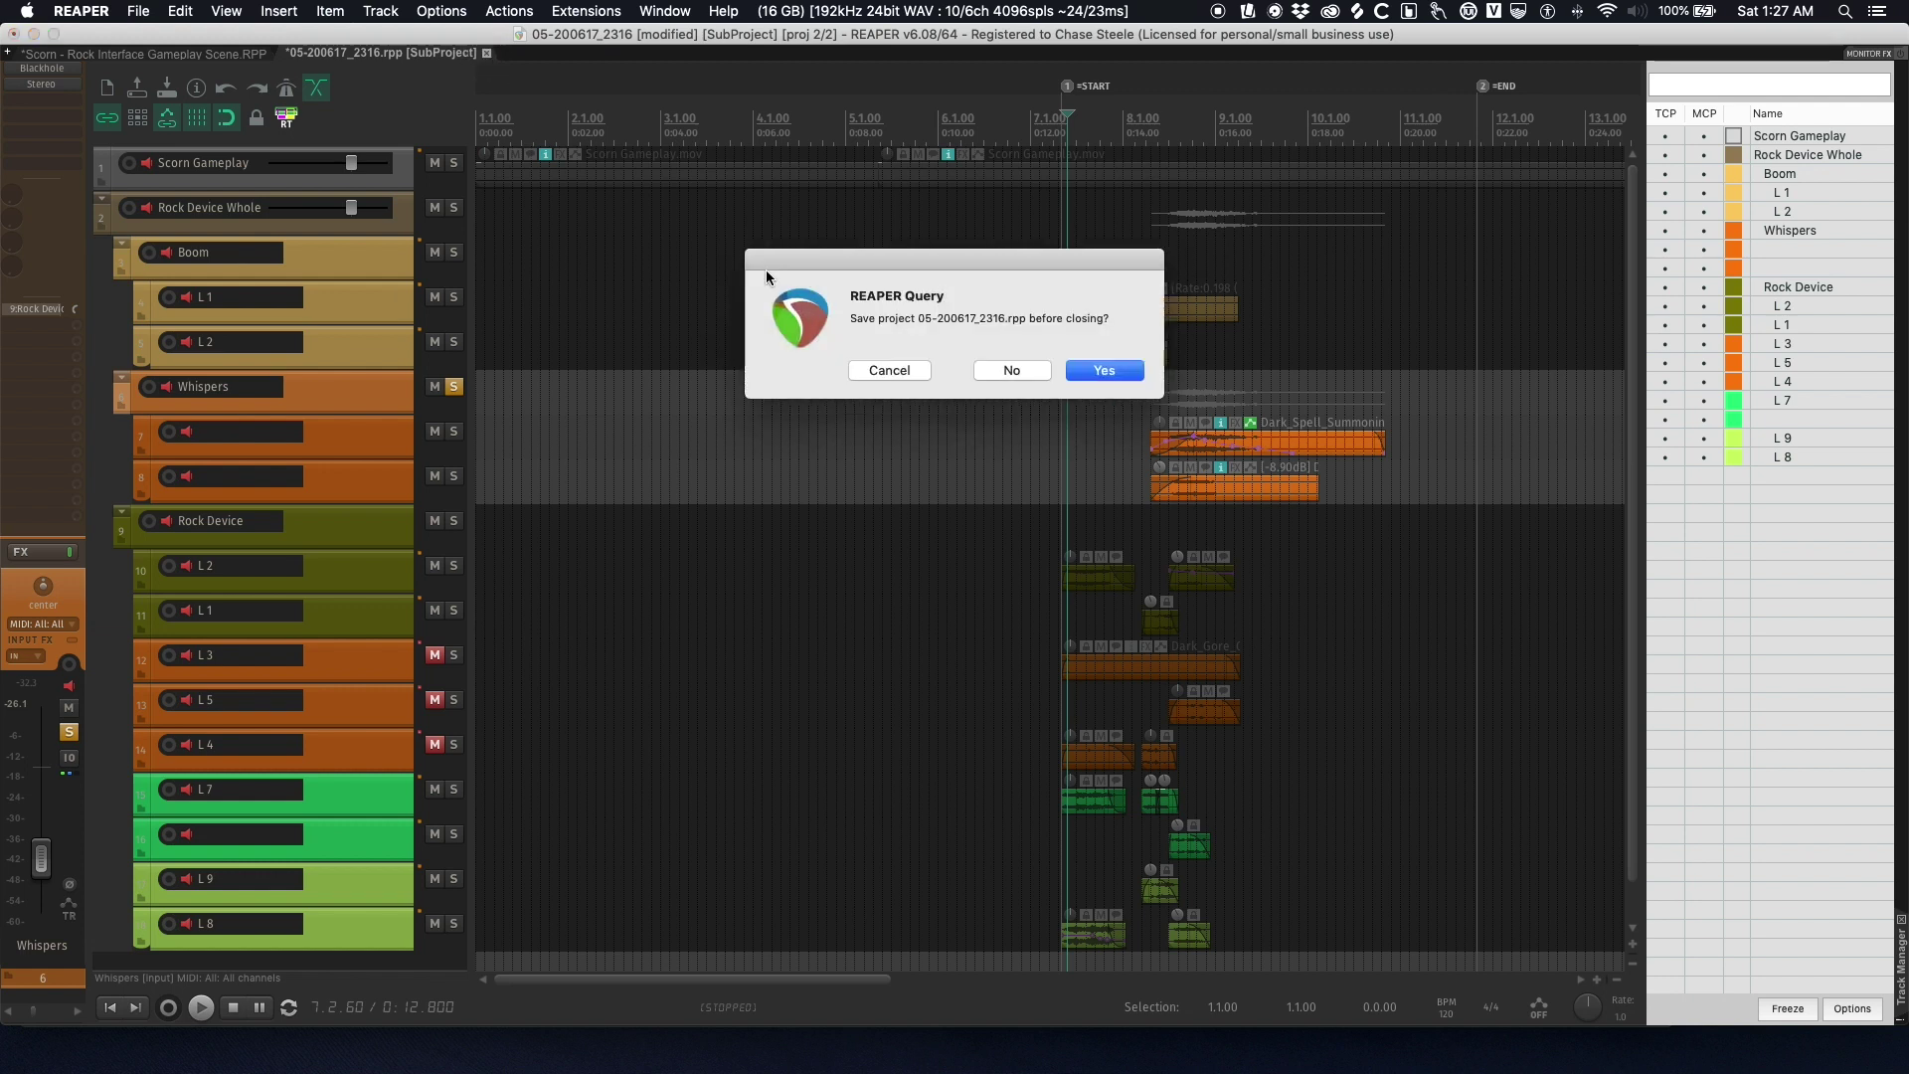
left_click(1014, 370)
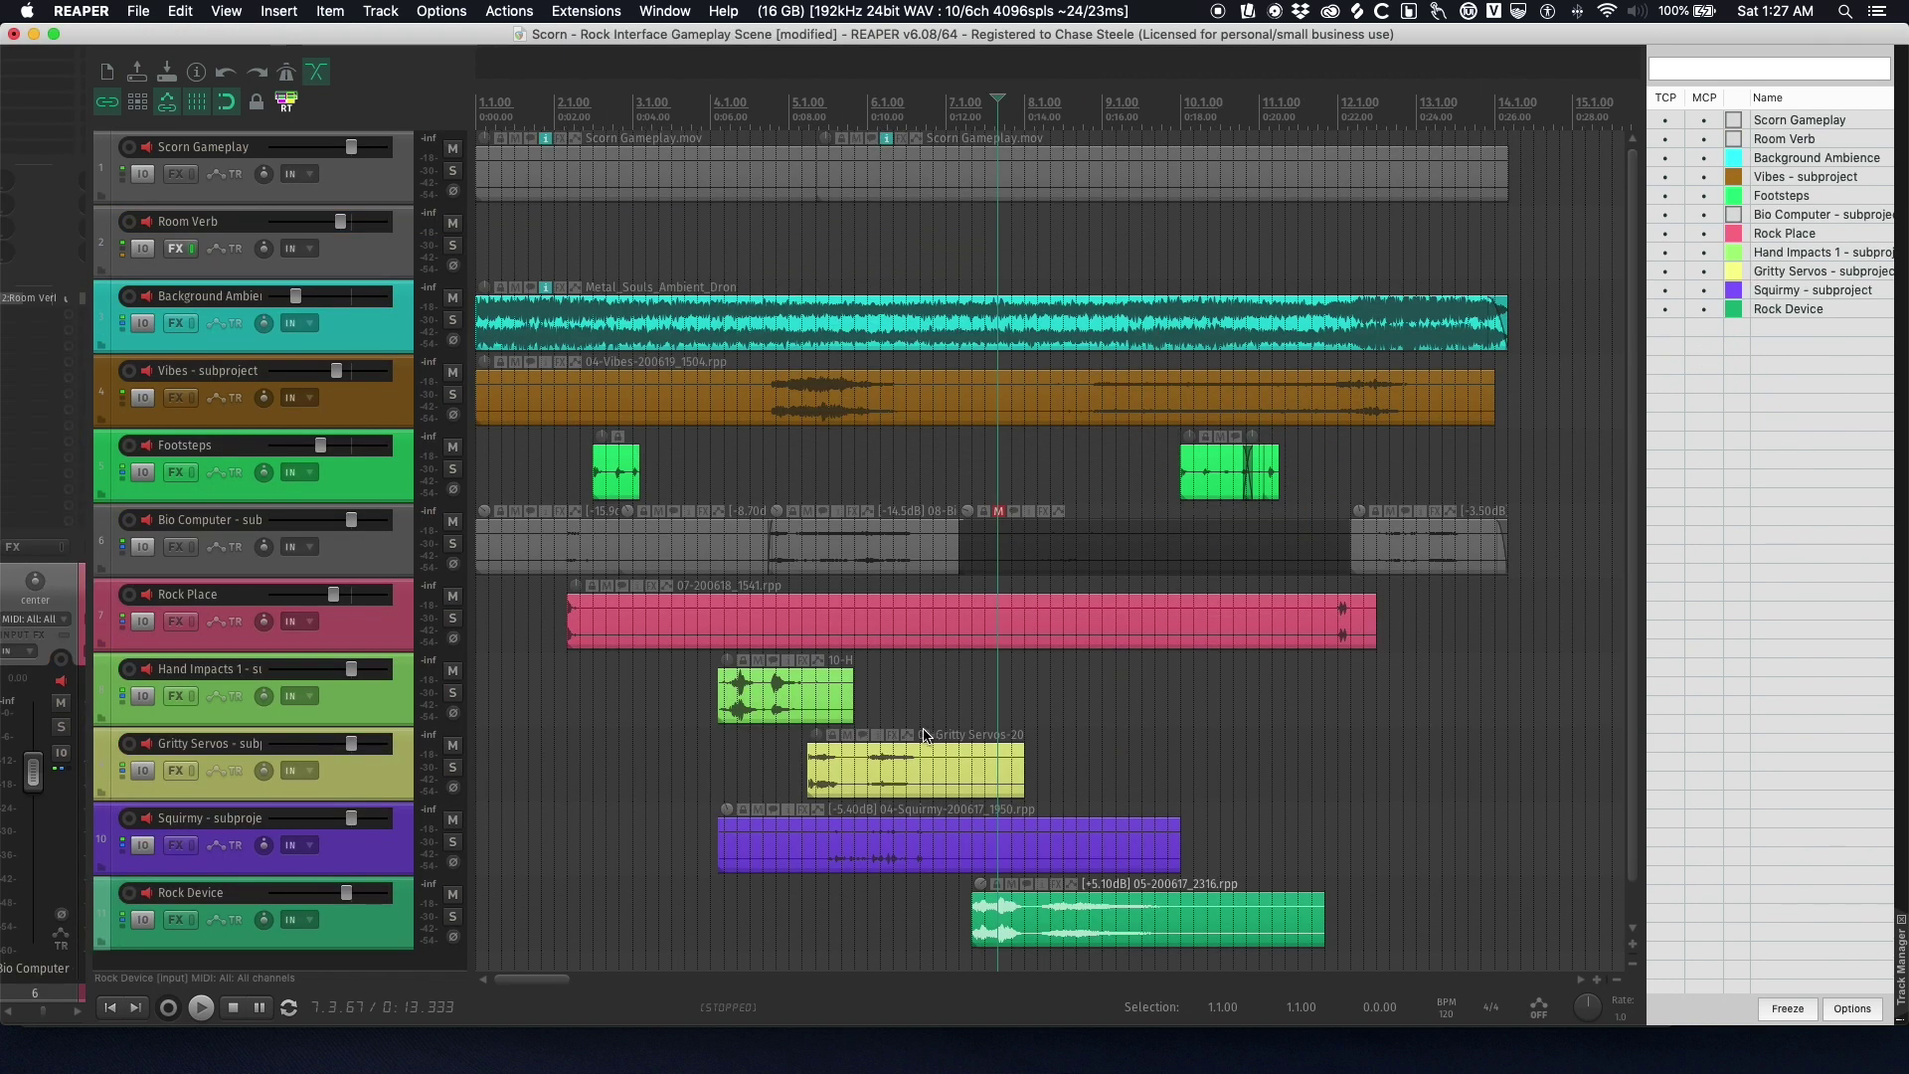
- Show the gameplay video at the start of the main Scorn project and switch it to full screen
left_click(697, 755)
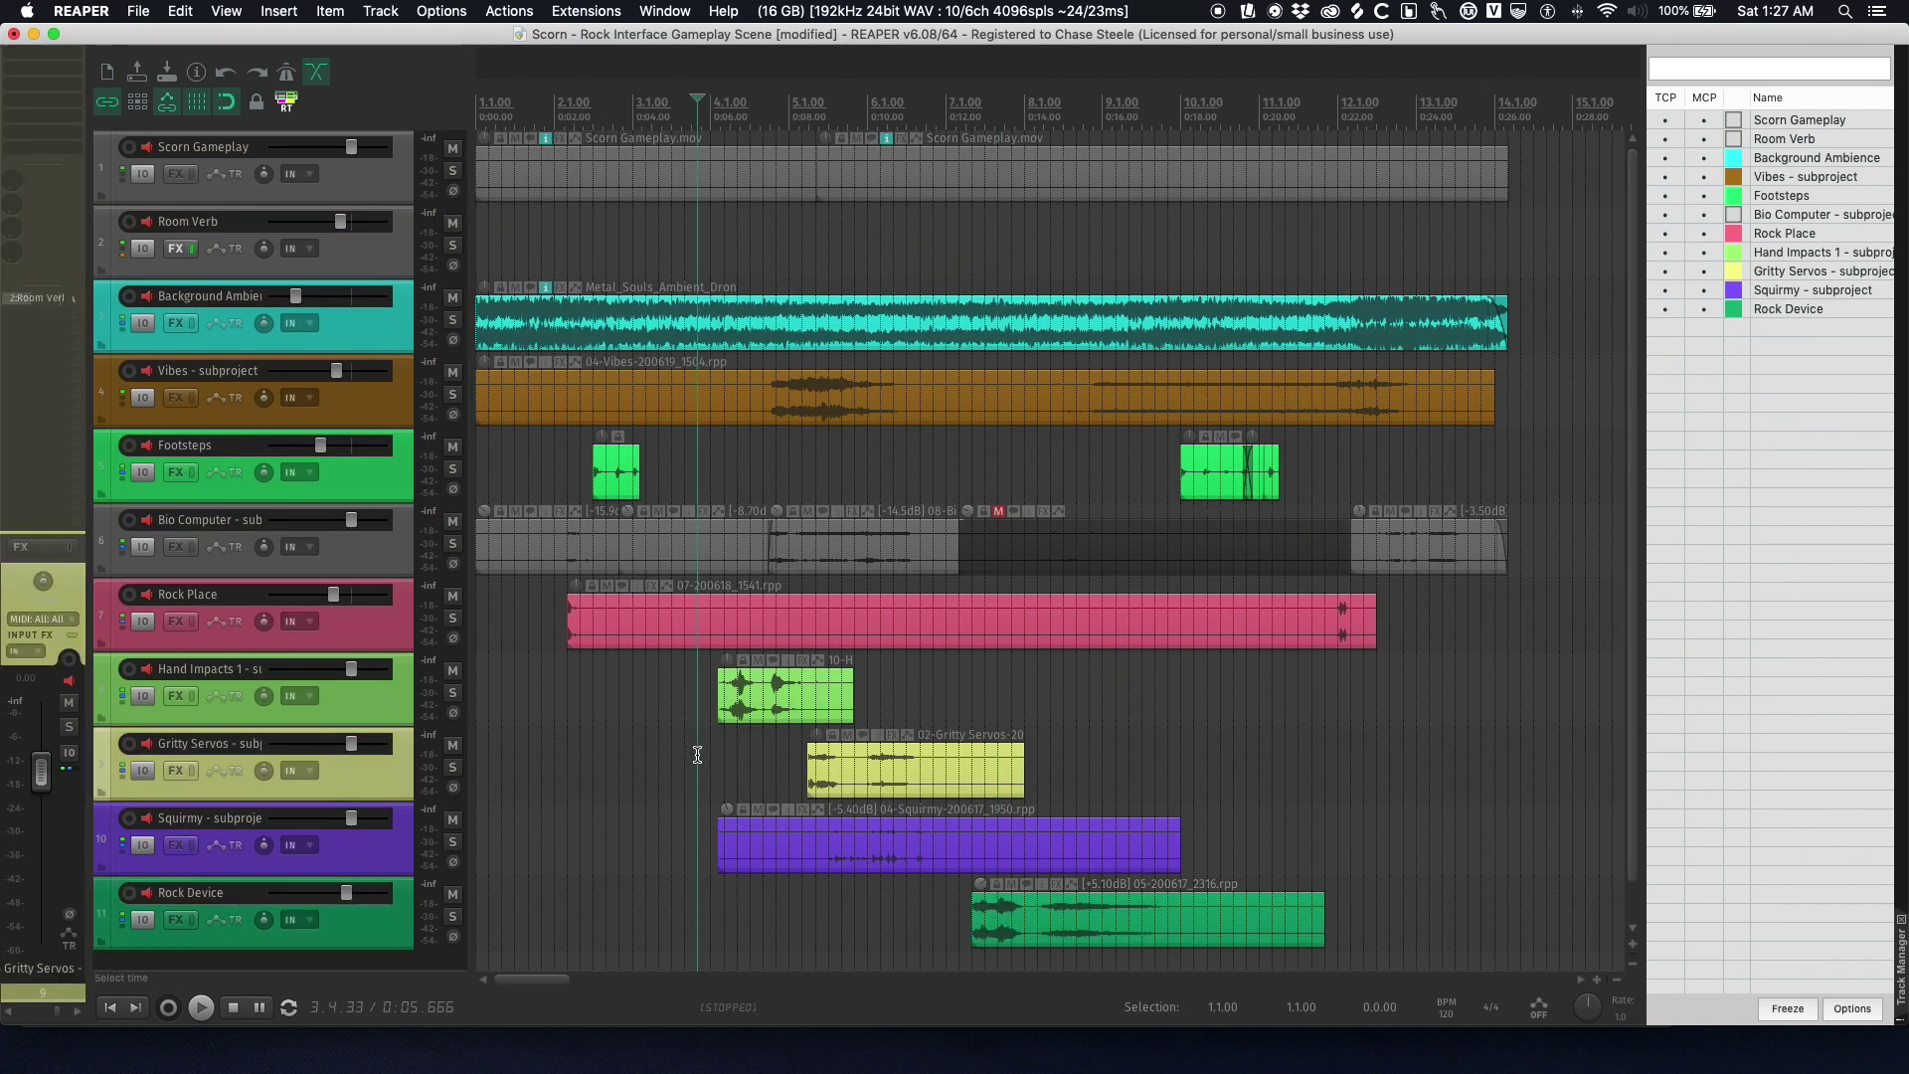
key("ctrl+alt+Right")
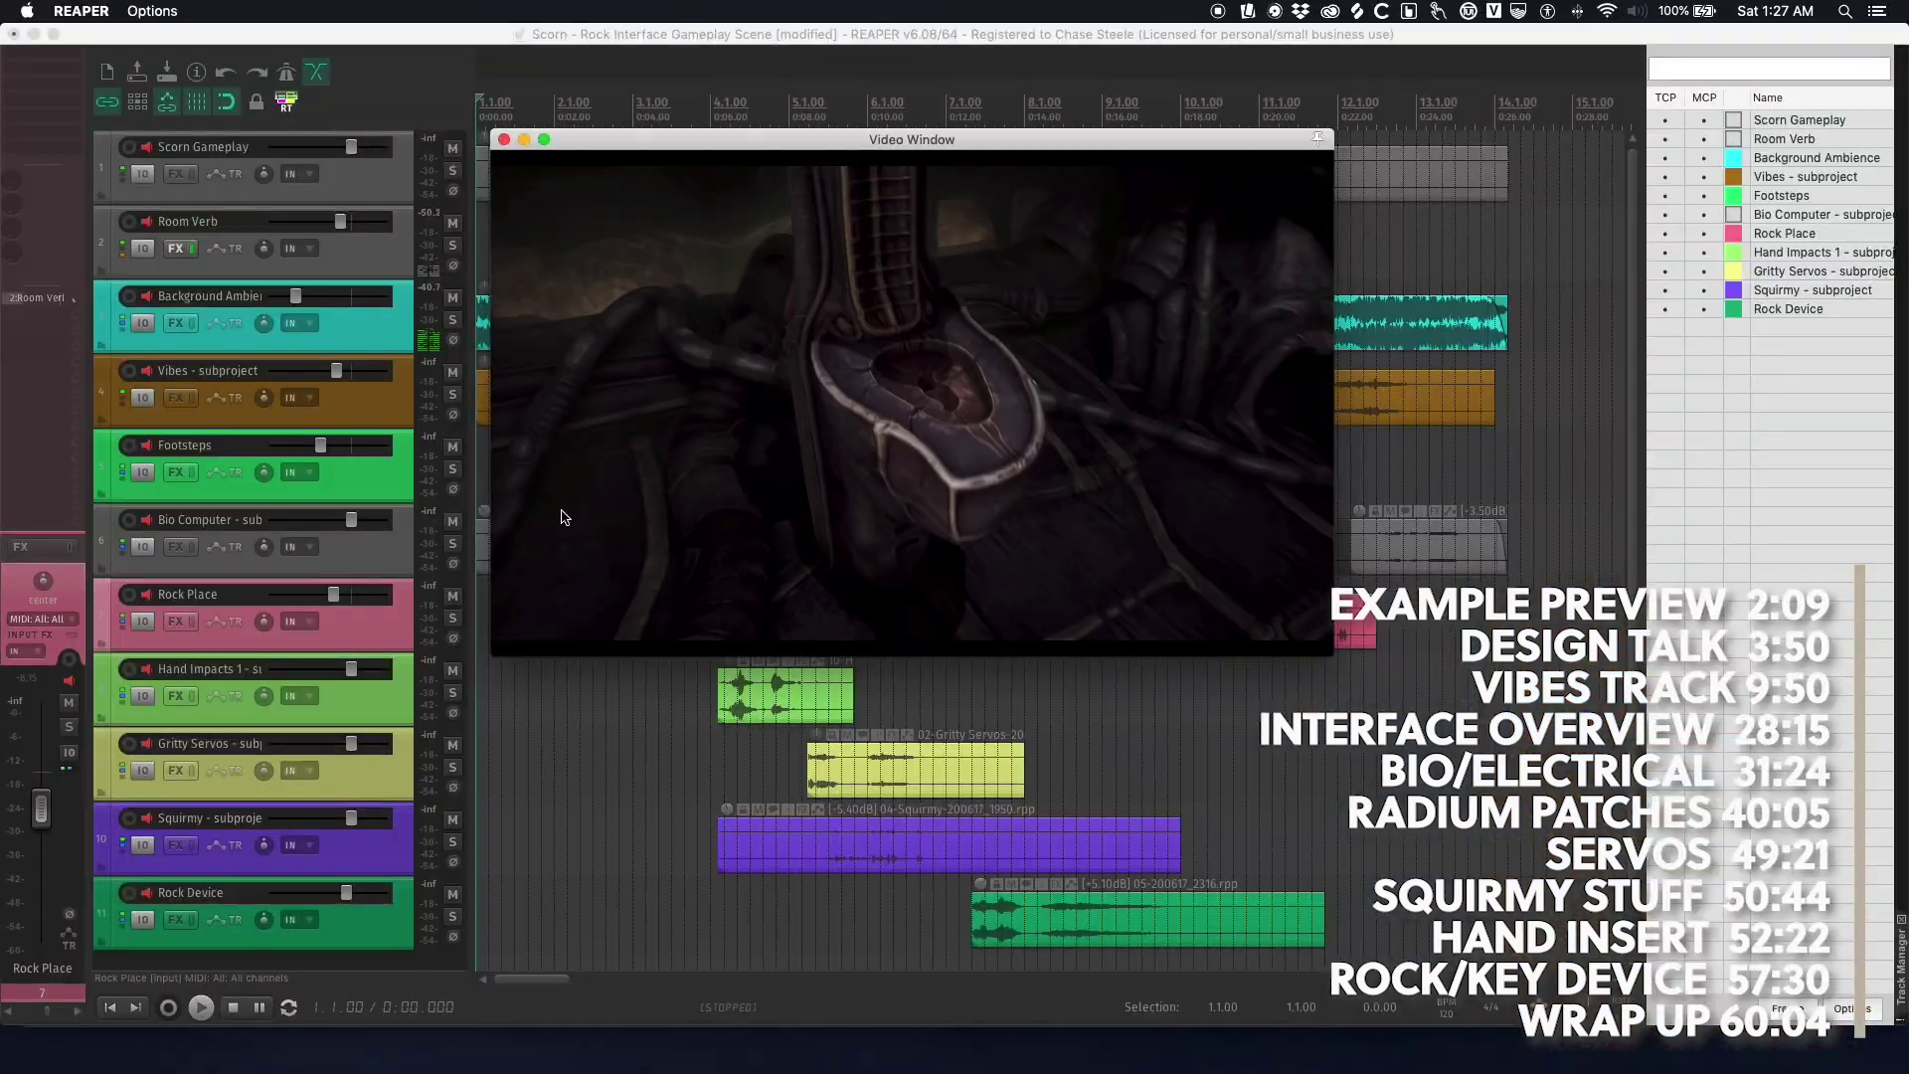
right_click(620, 487)
left_click(636, 495)
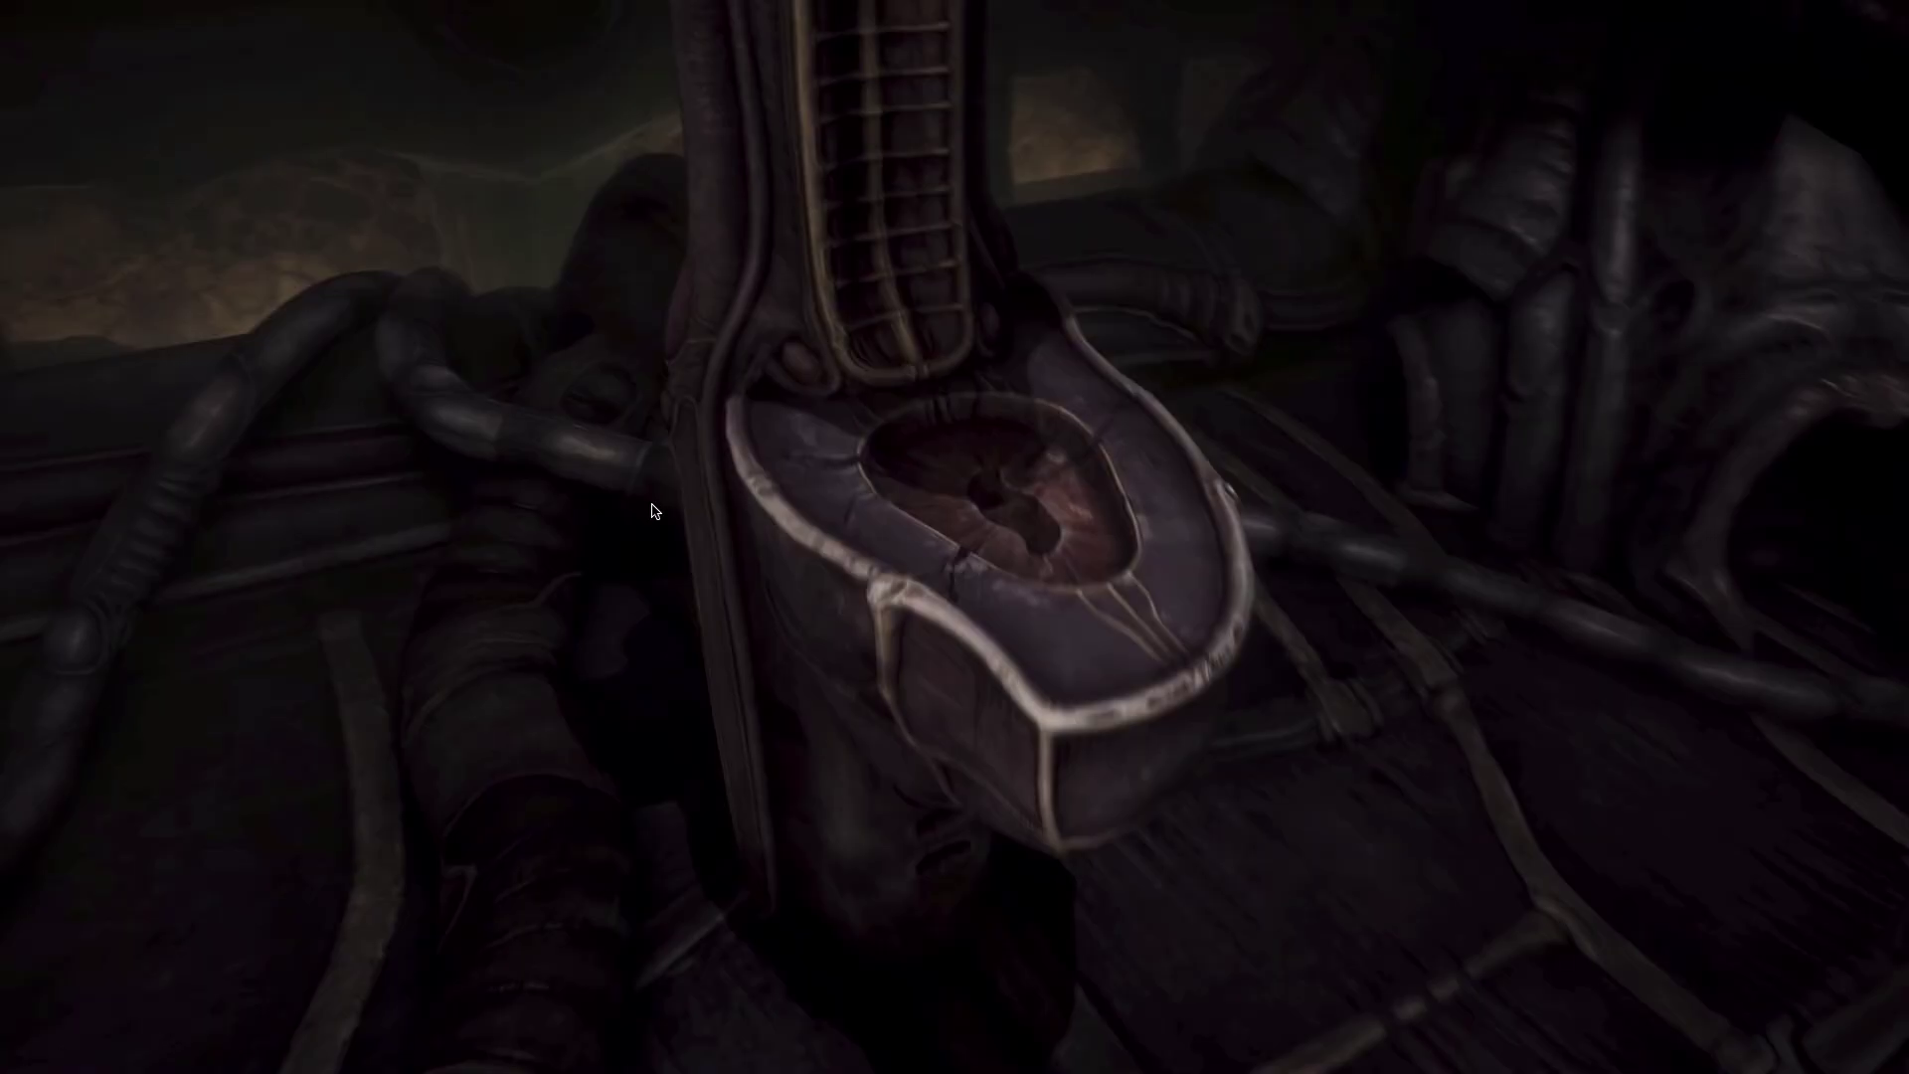